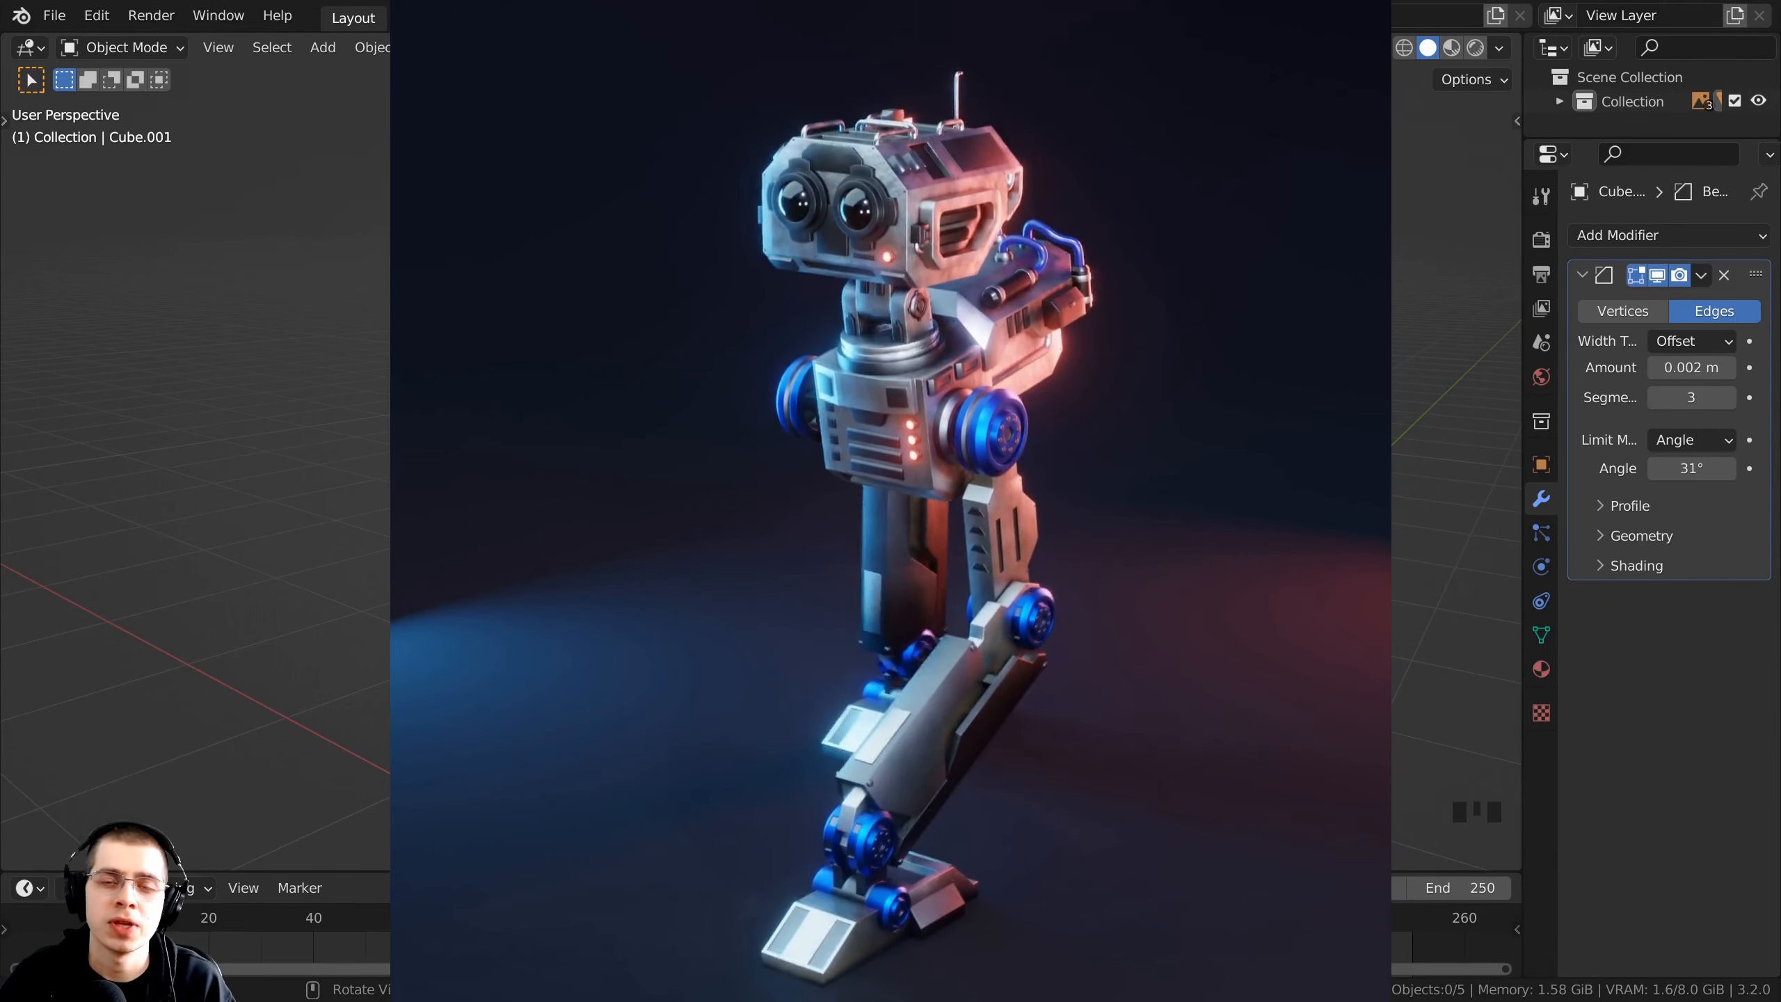
middle_drag(761, 456, 772, 448)
scroll(772, 449, down, 2)
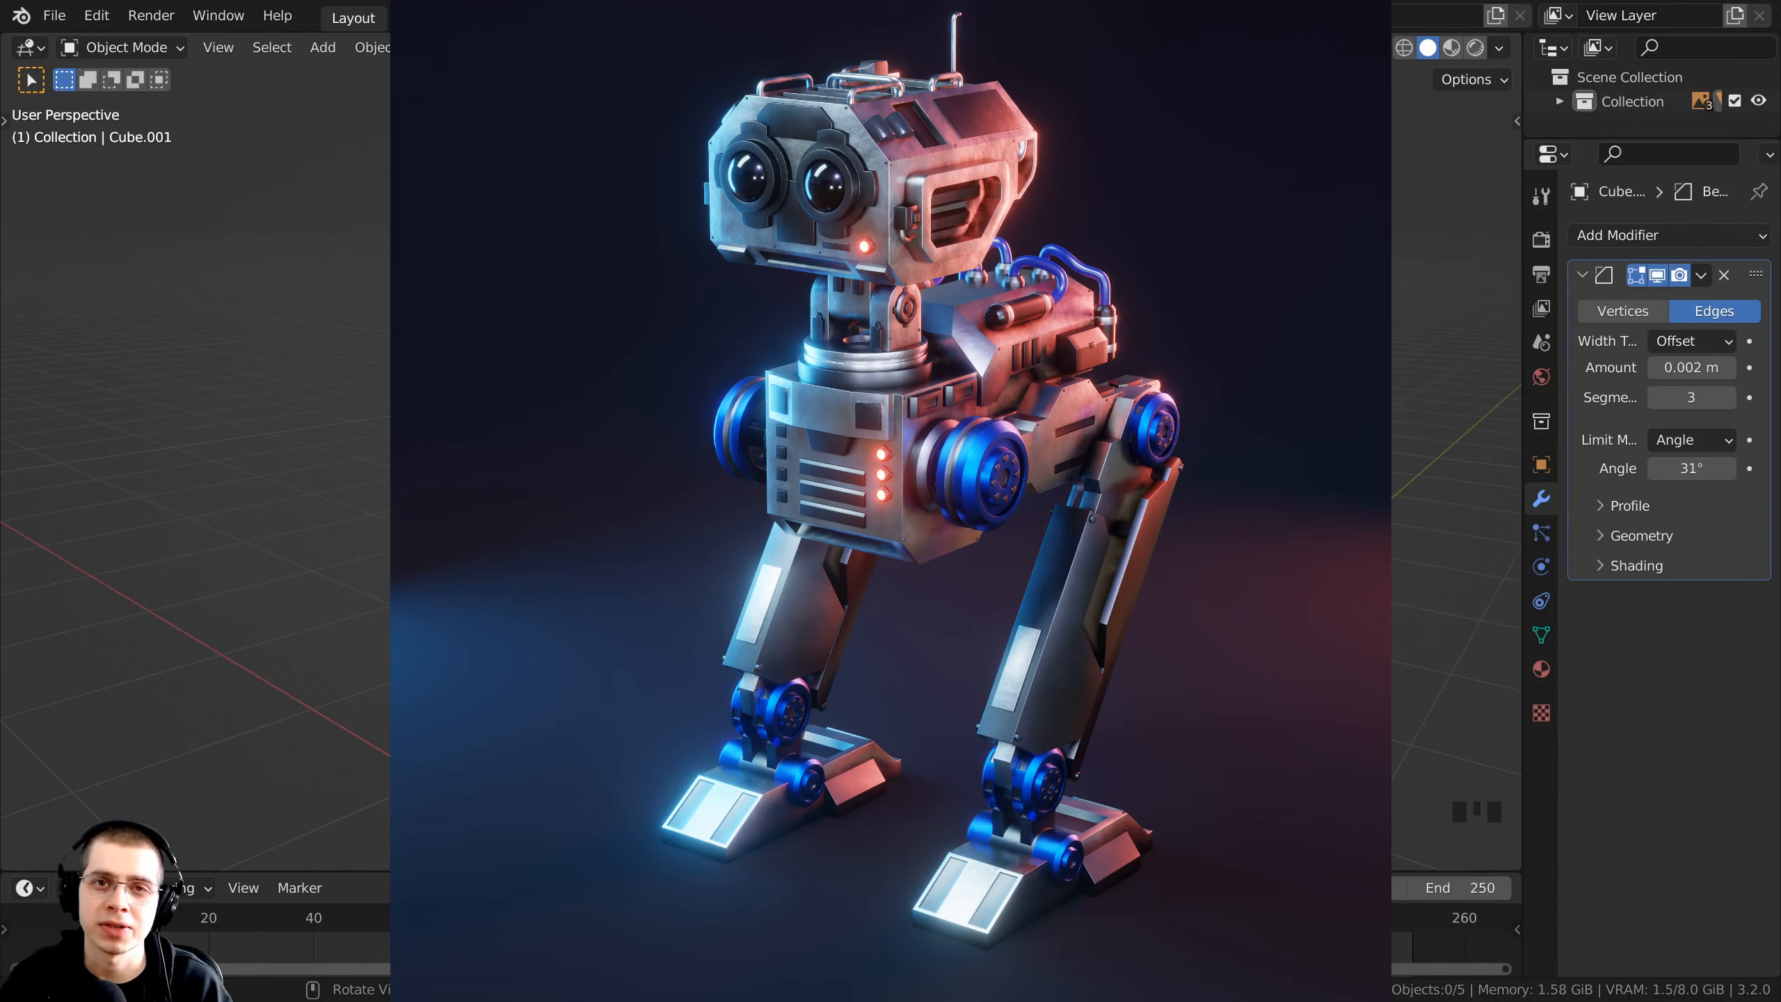
middle_drag(540, 649, 736, 642)
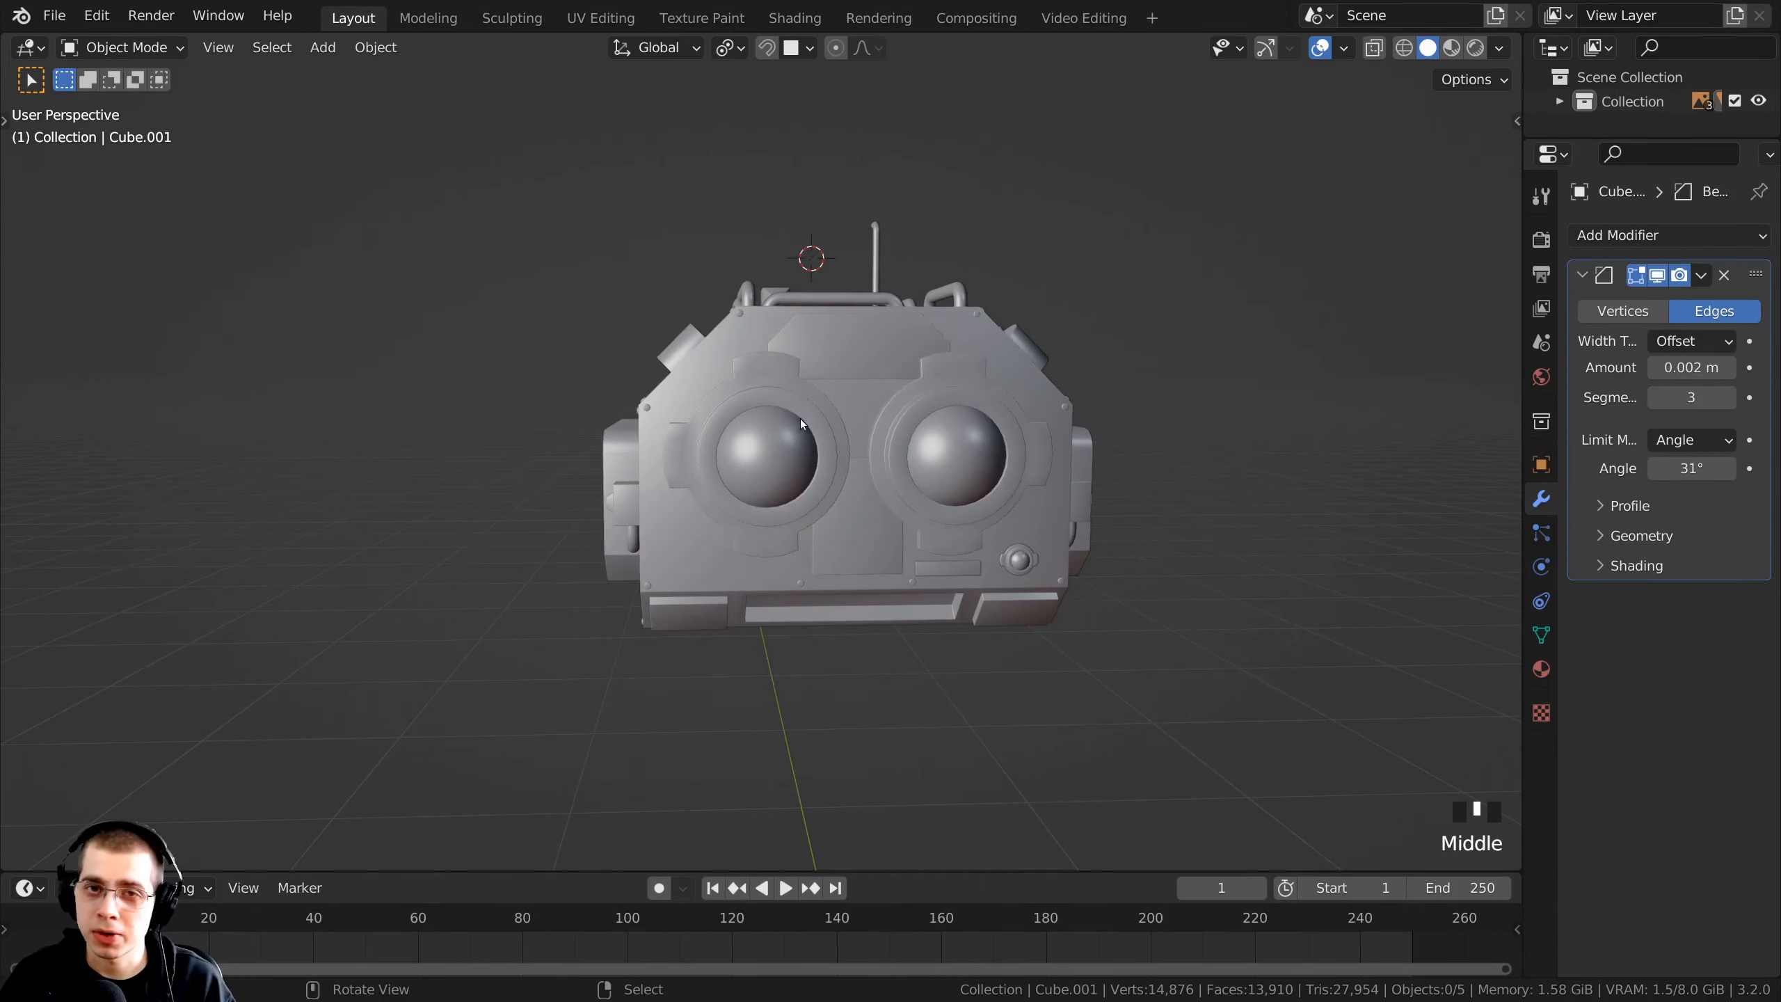
middle_drag(802, 424, 721, 416)
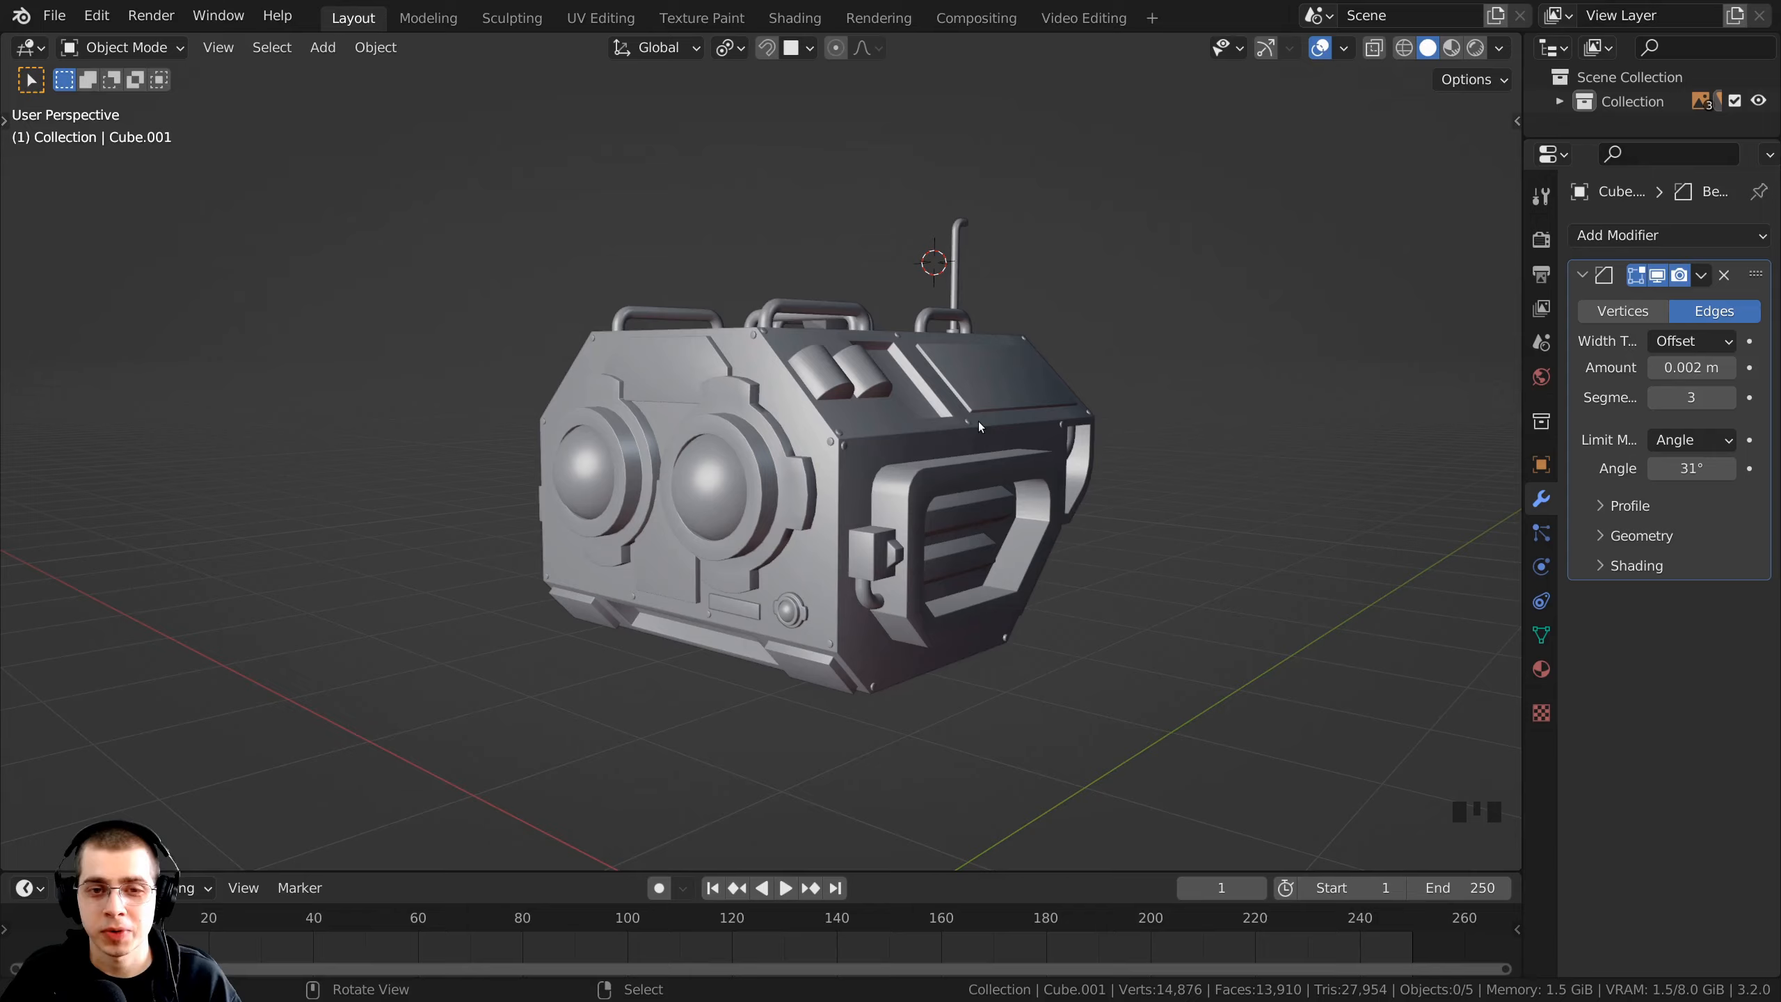
- Select the robot head, enter Edit Mode and examine its underside around the rear details
right_click(978, 422)
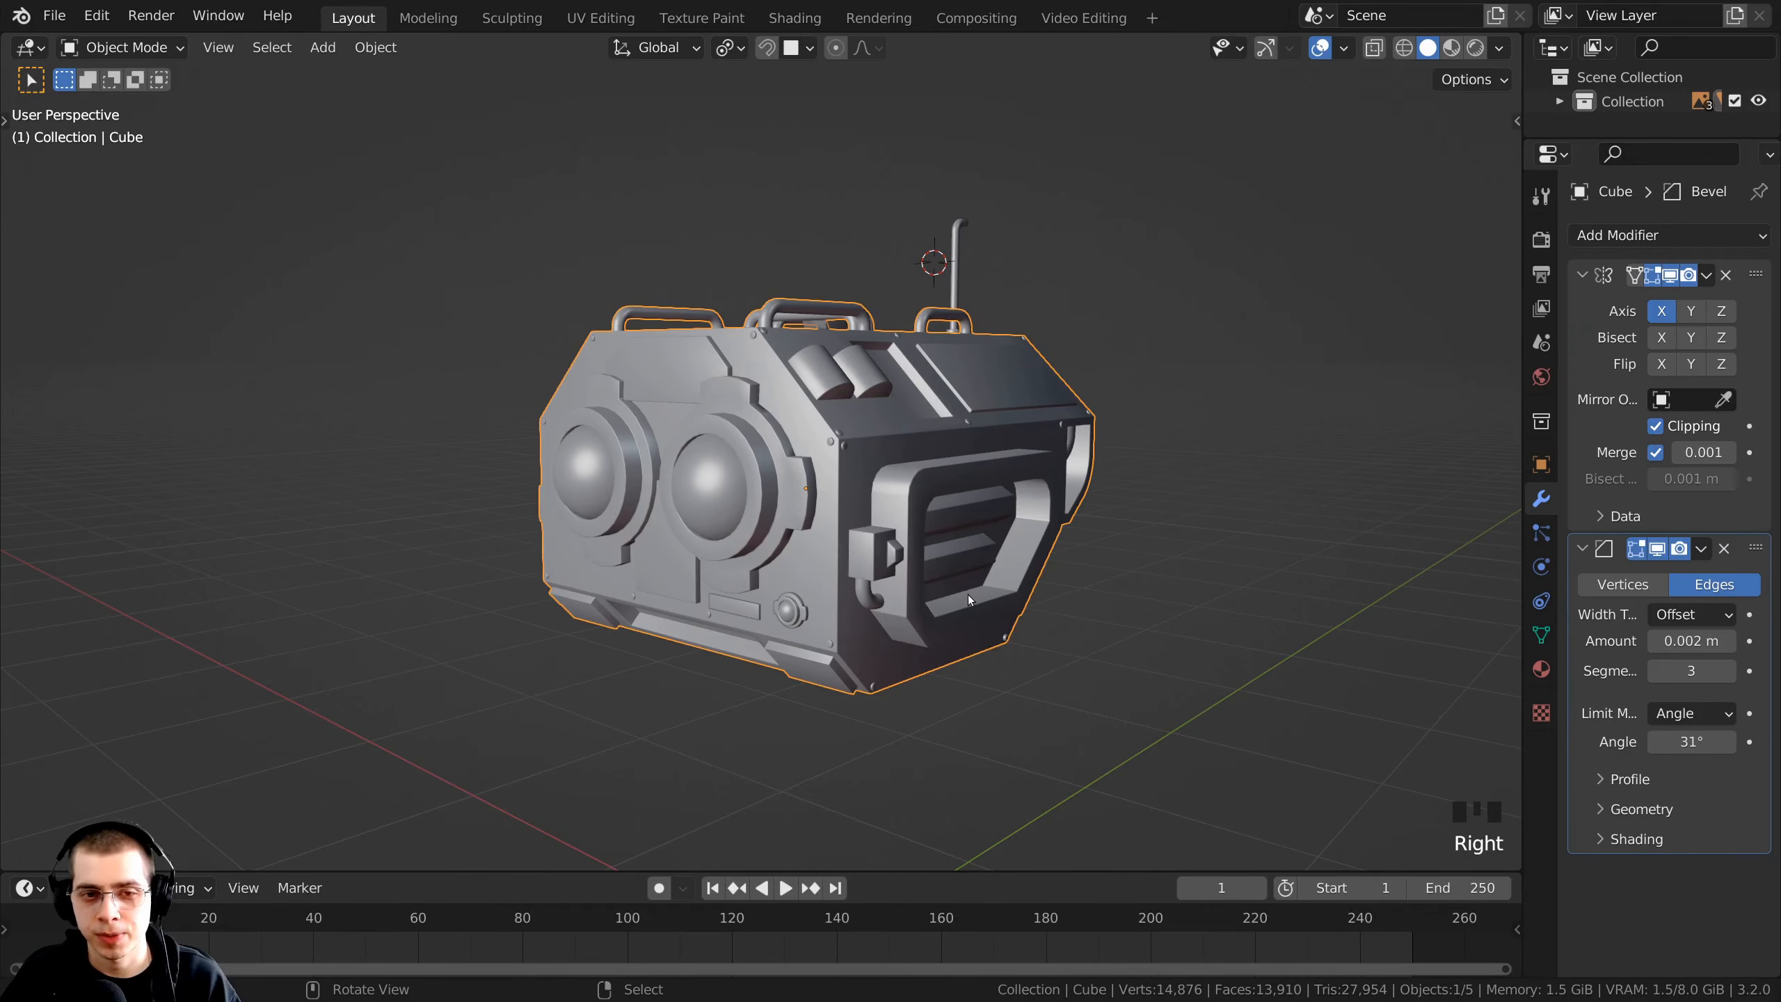
key(Tab)
middle_drag(966, 593, 574, 492)
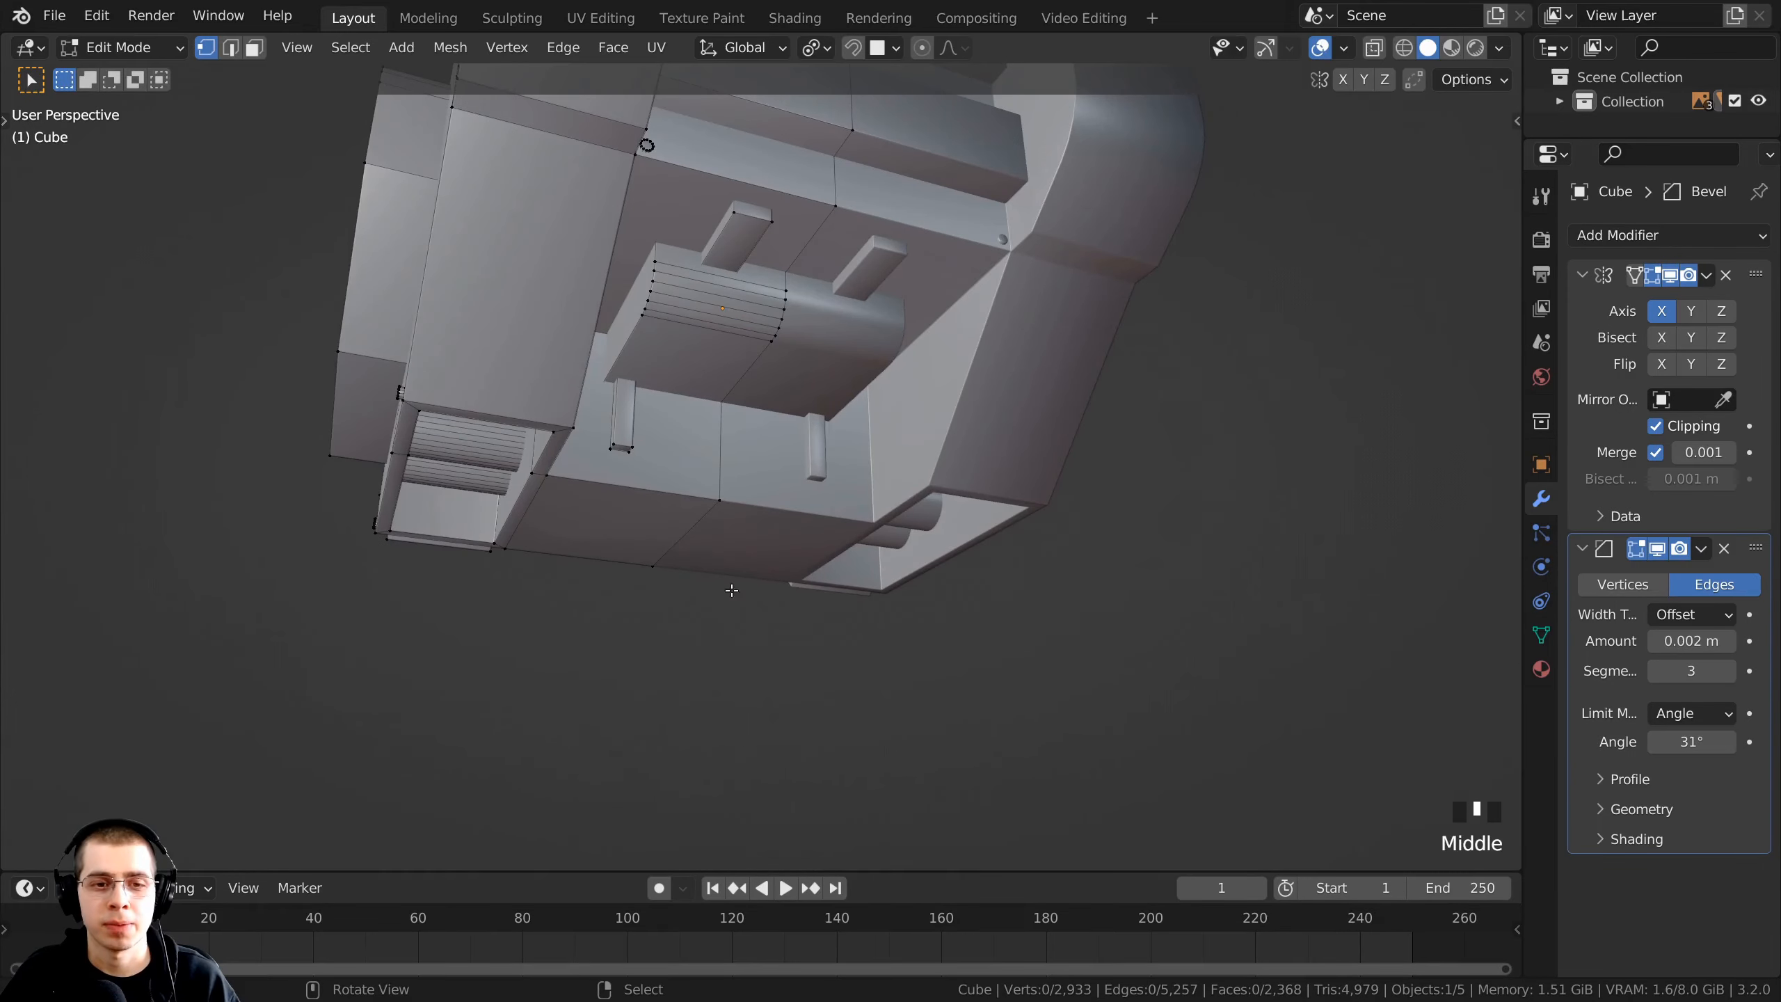
middle_drag(697, 398, 672, 400)
scroll(702, 510, up, 2)
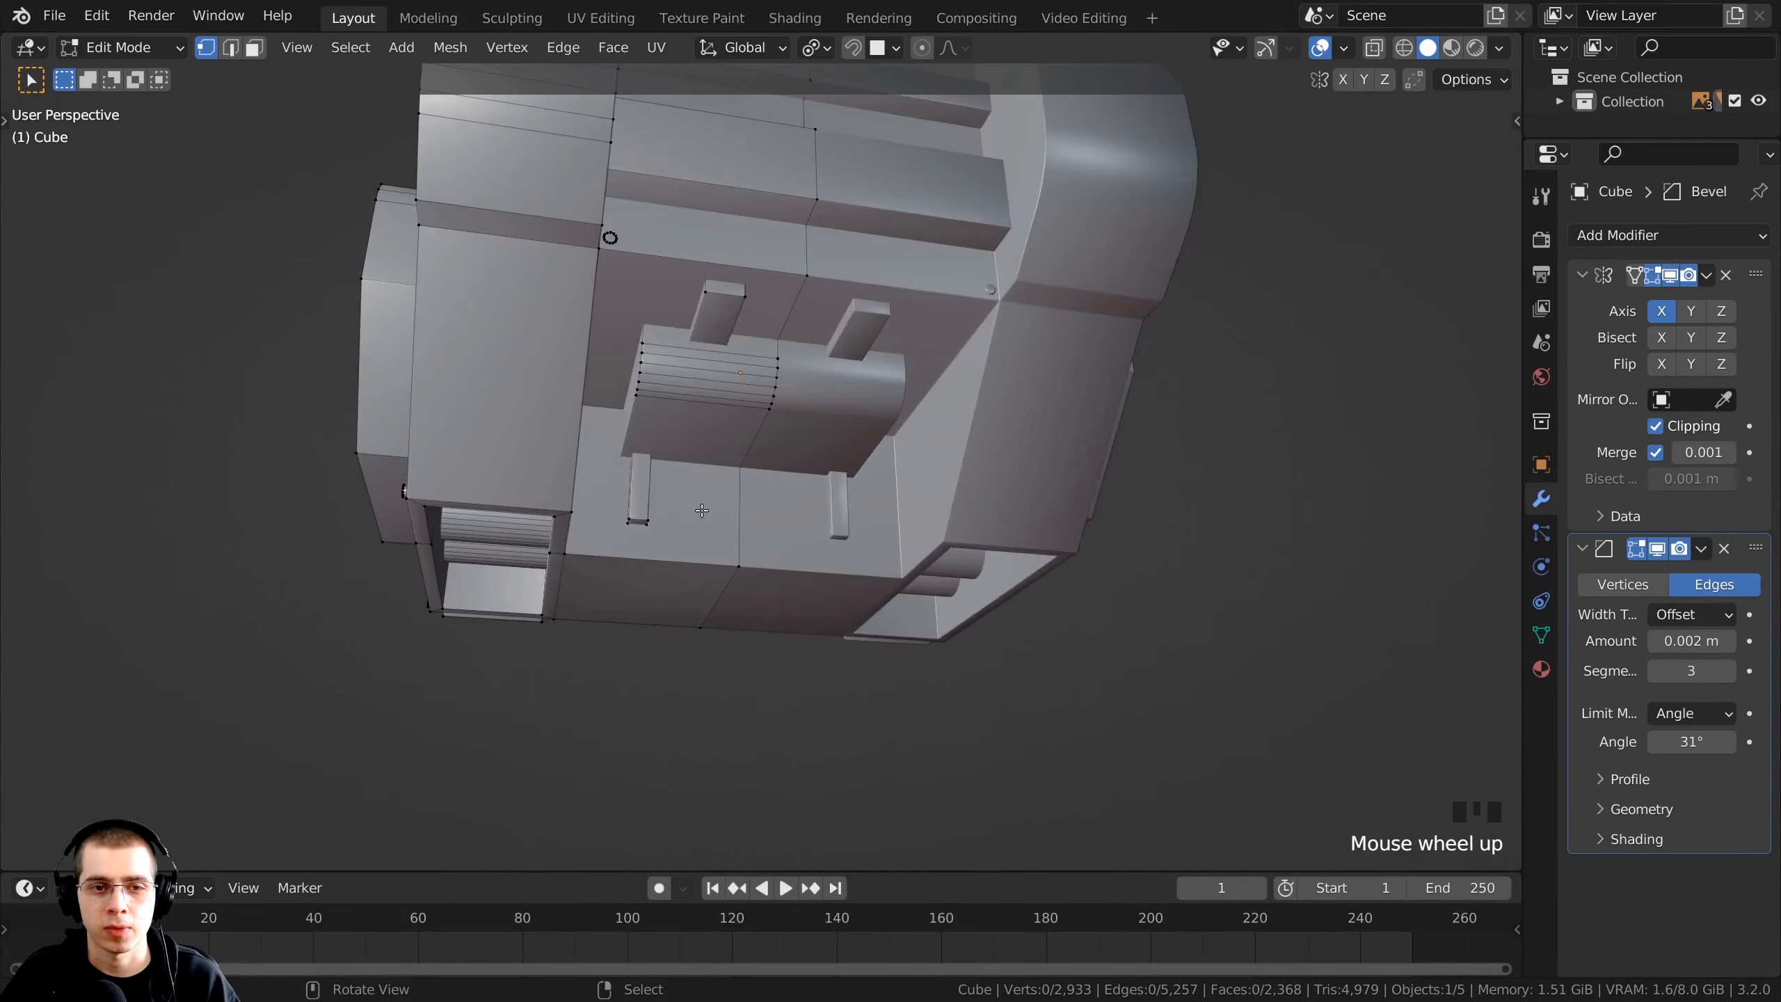
middle_drag(702, 508, 765, 461)
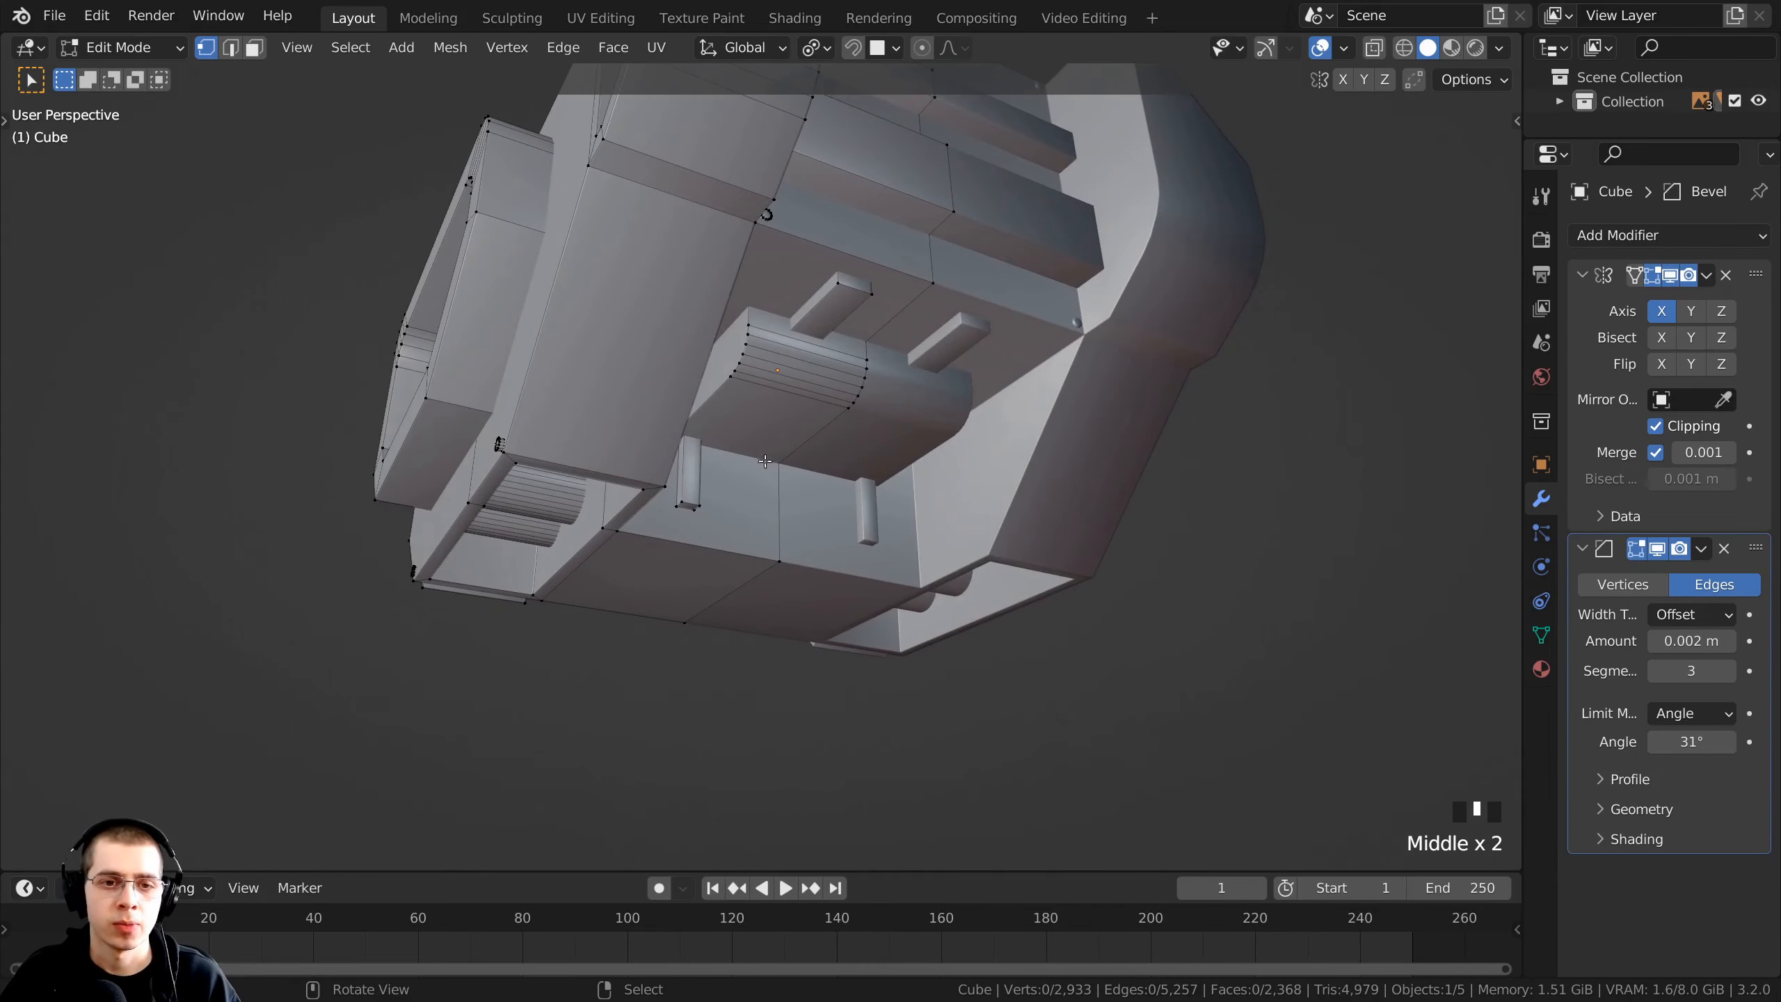
shift+middle_drag(768, 526, 758, 421)
scroll(758, 421, down, 2)
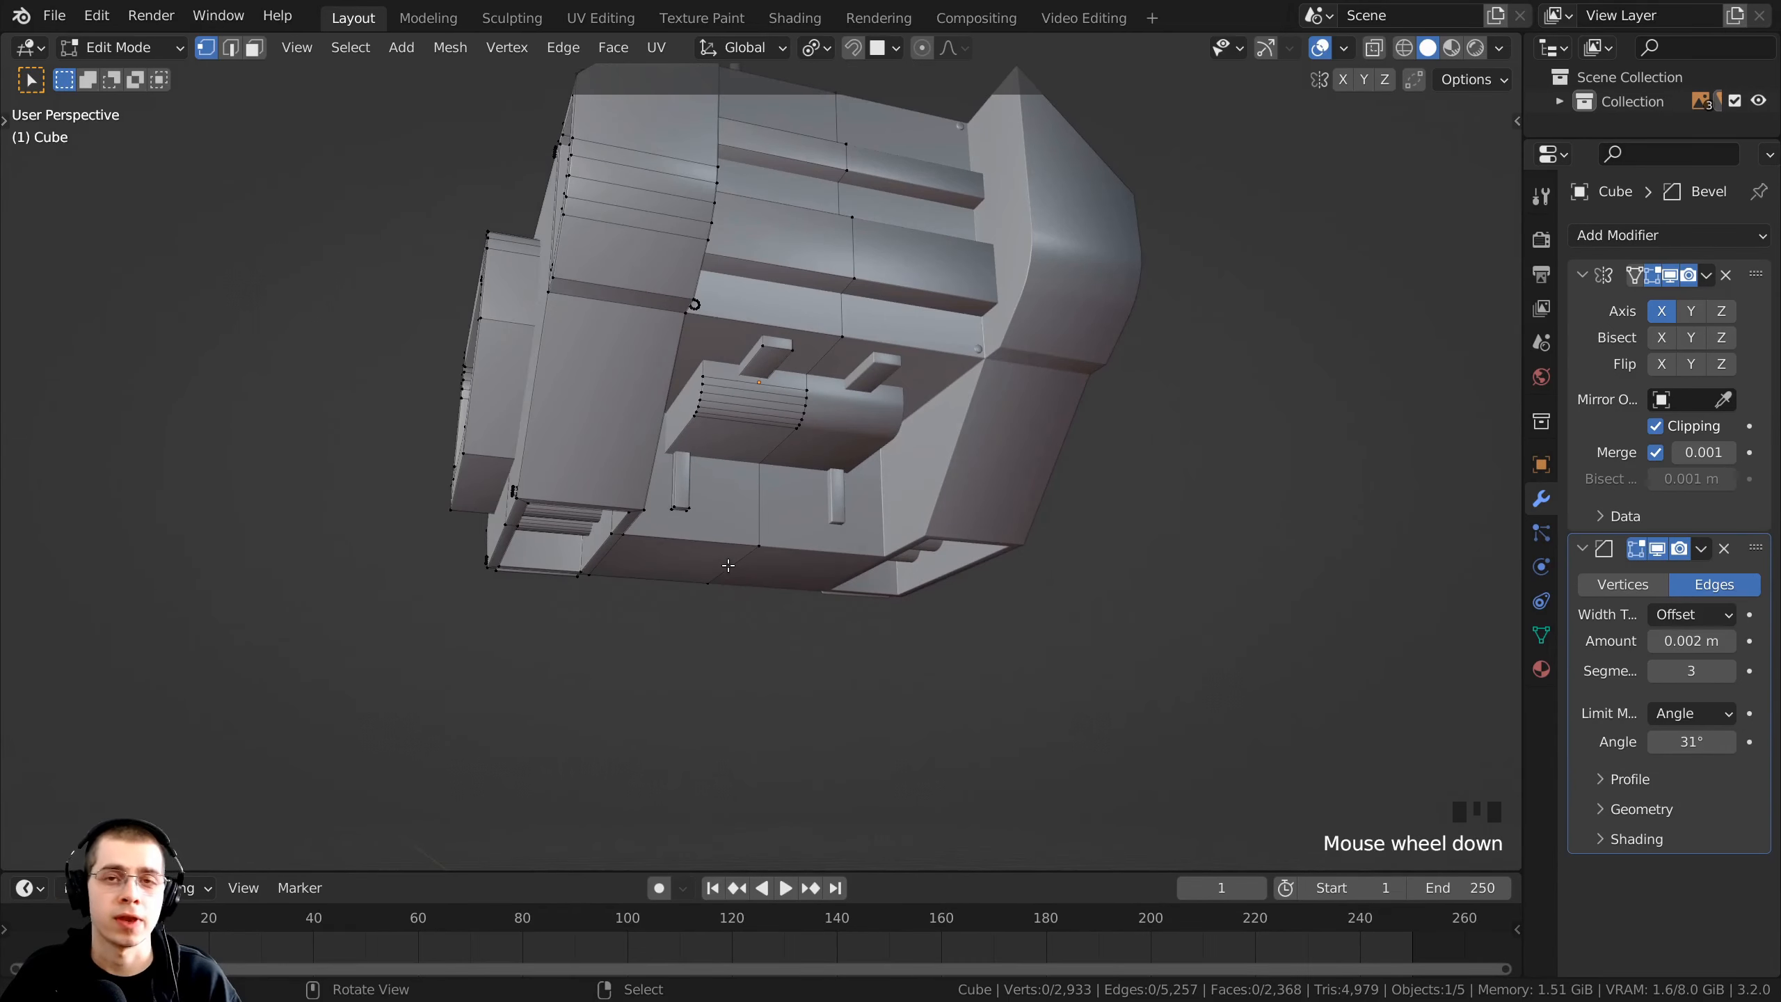
middle_drag(701, 316, 618, 351)
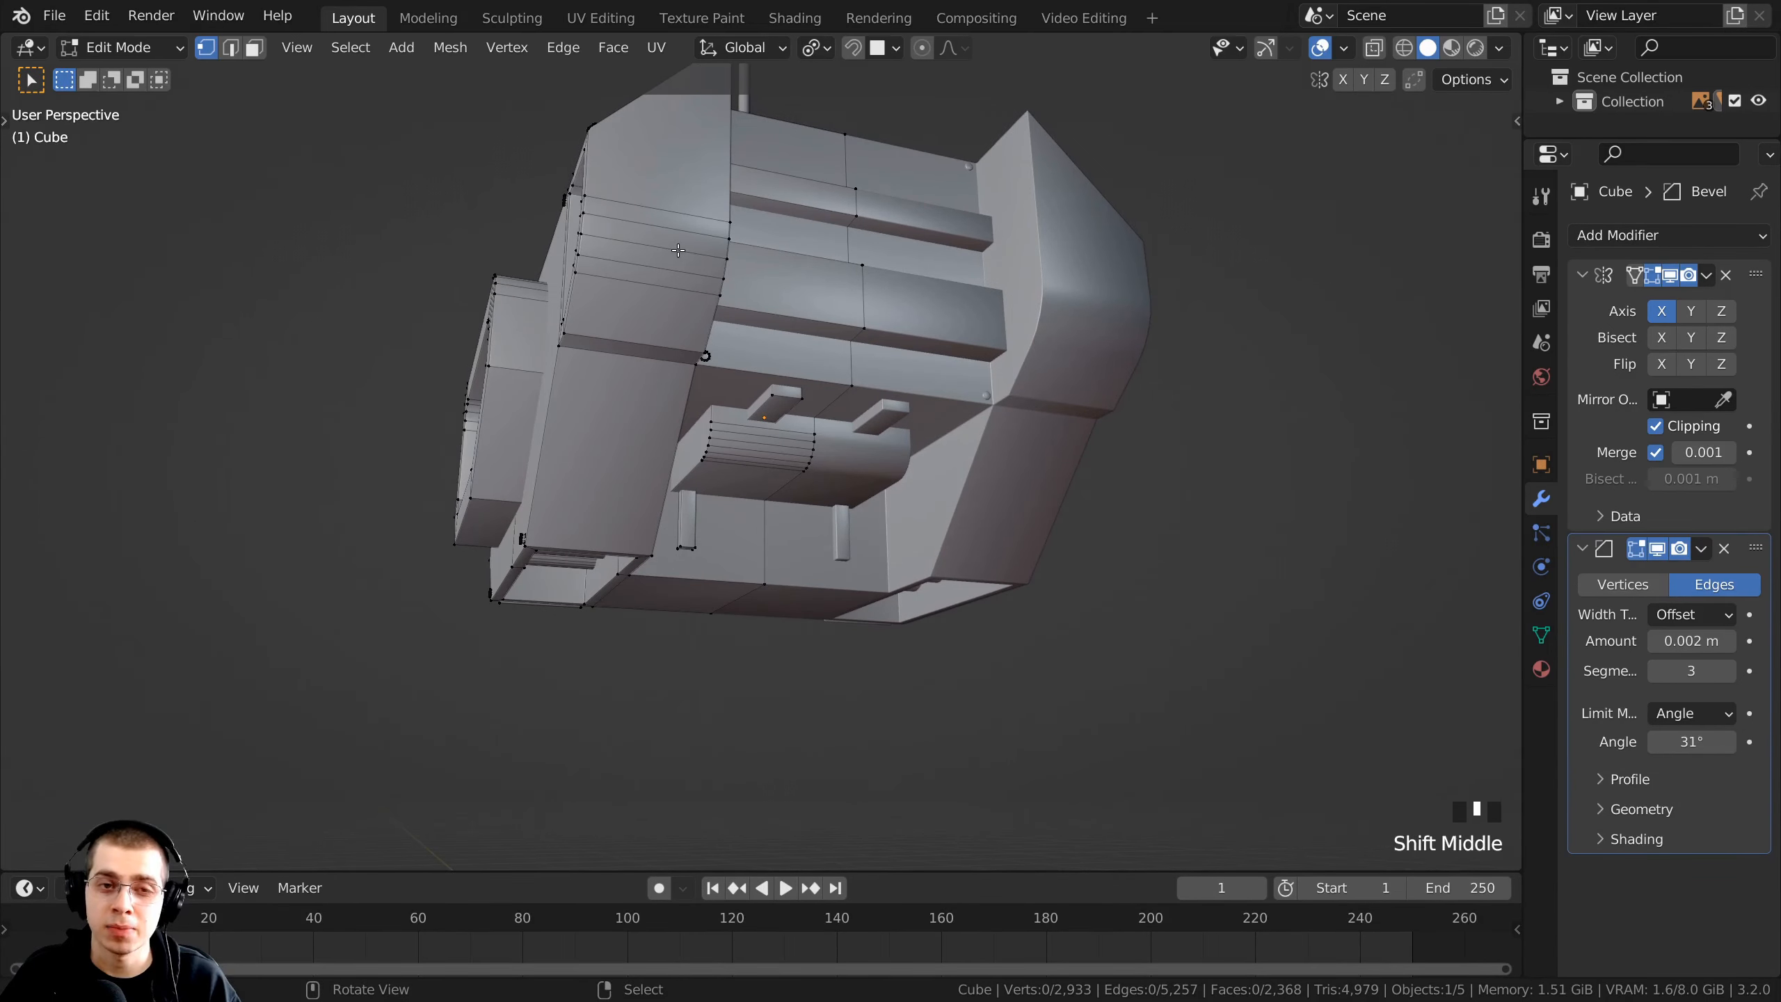
- Add a cylinder primitive to the robot head mesh
key(shift+a)
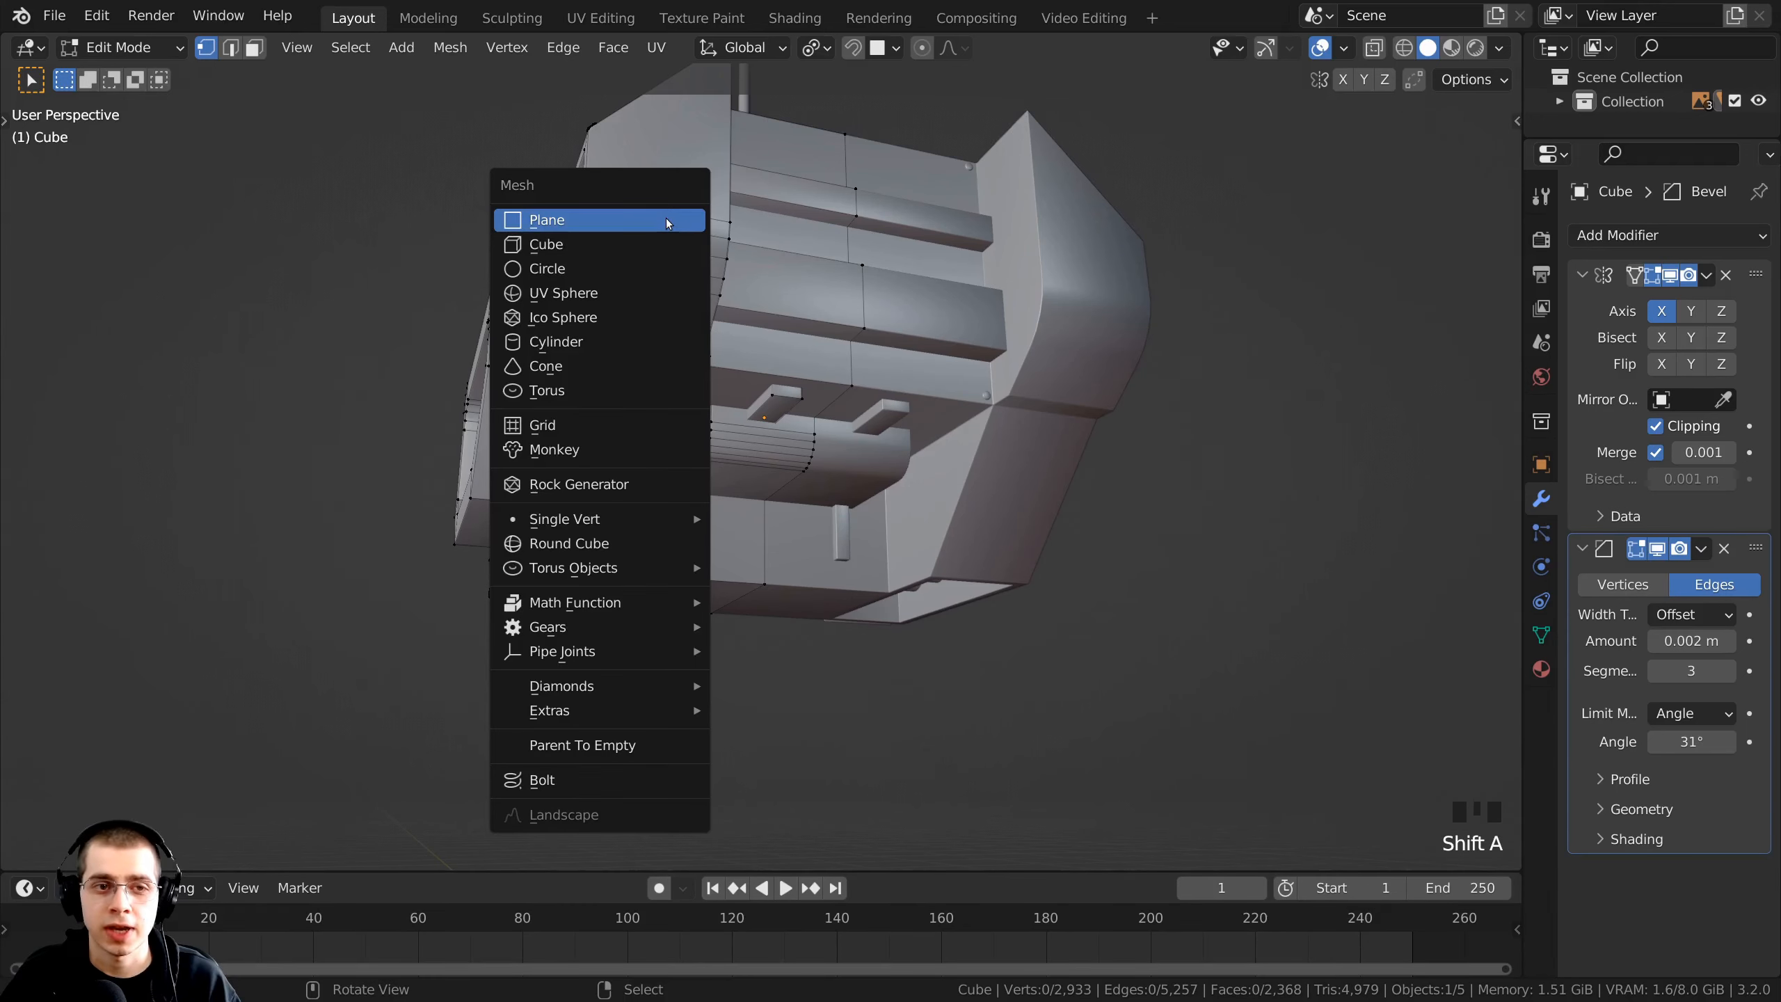
click(587, 346)
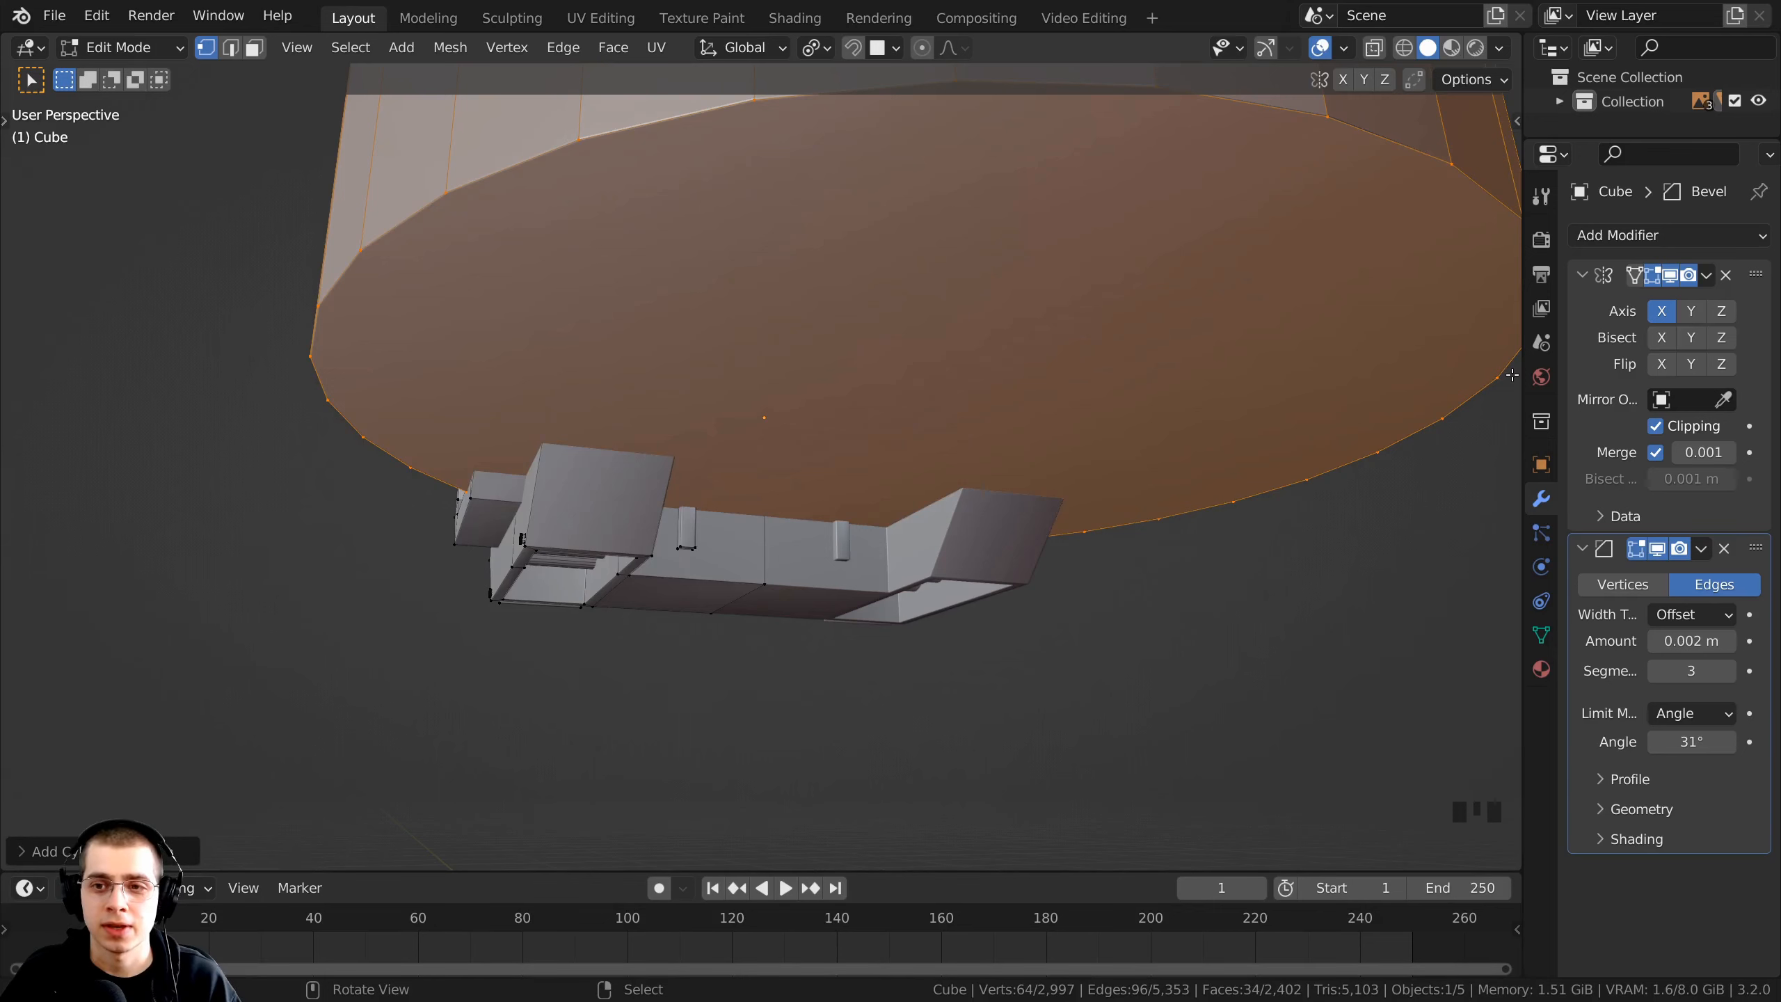
drag(1520, 379, 1423, 379)
scroll(771, 421, down, 2)
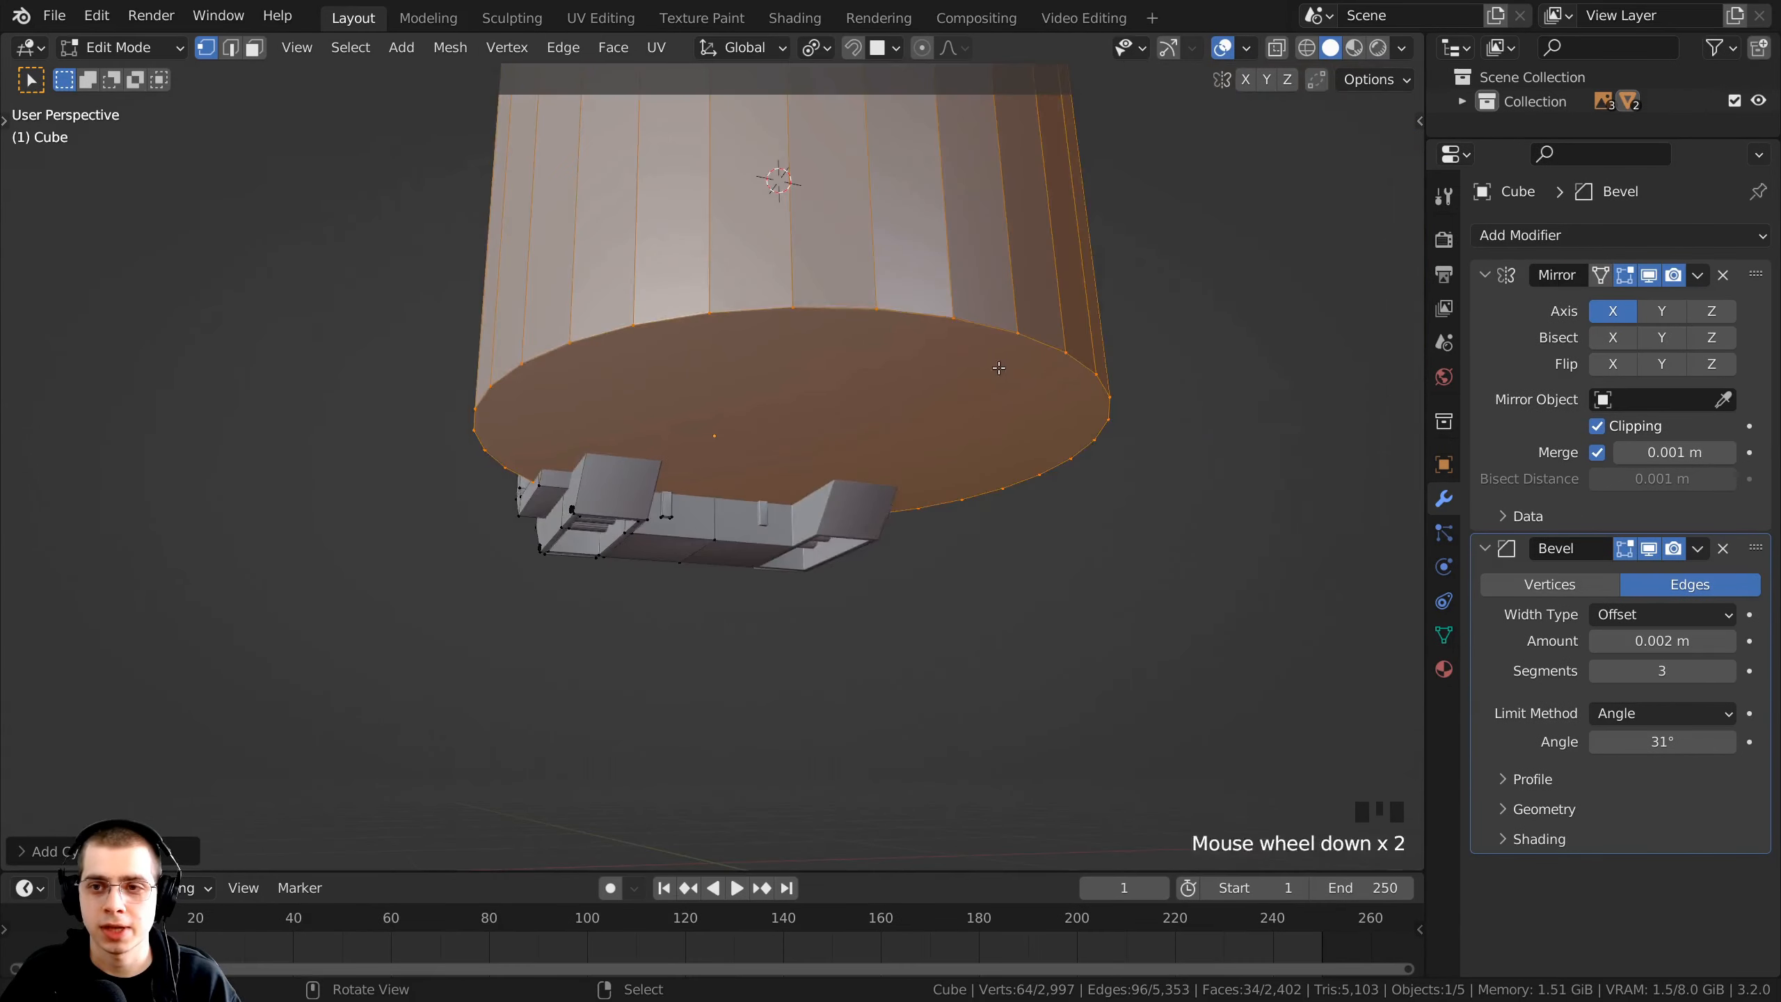
middle_drag(772, 421, 793, 414)
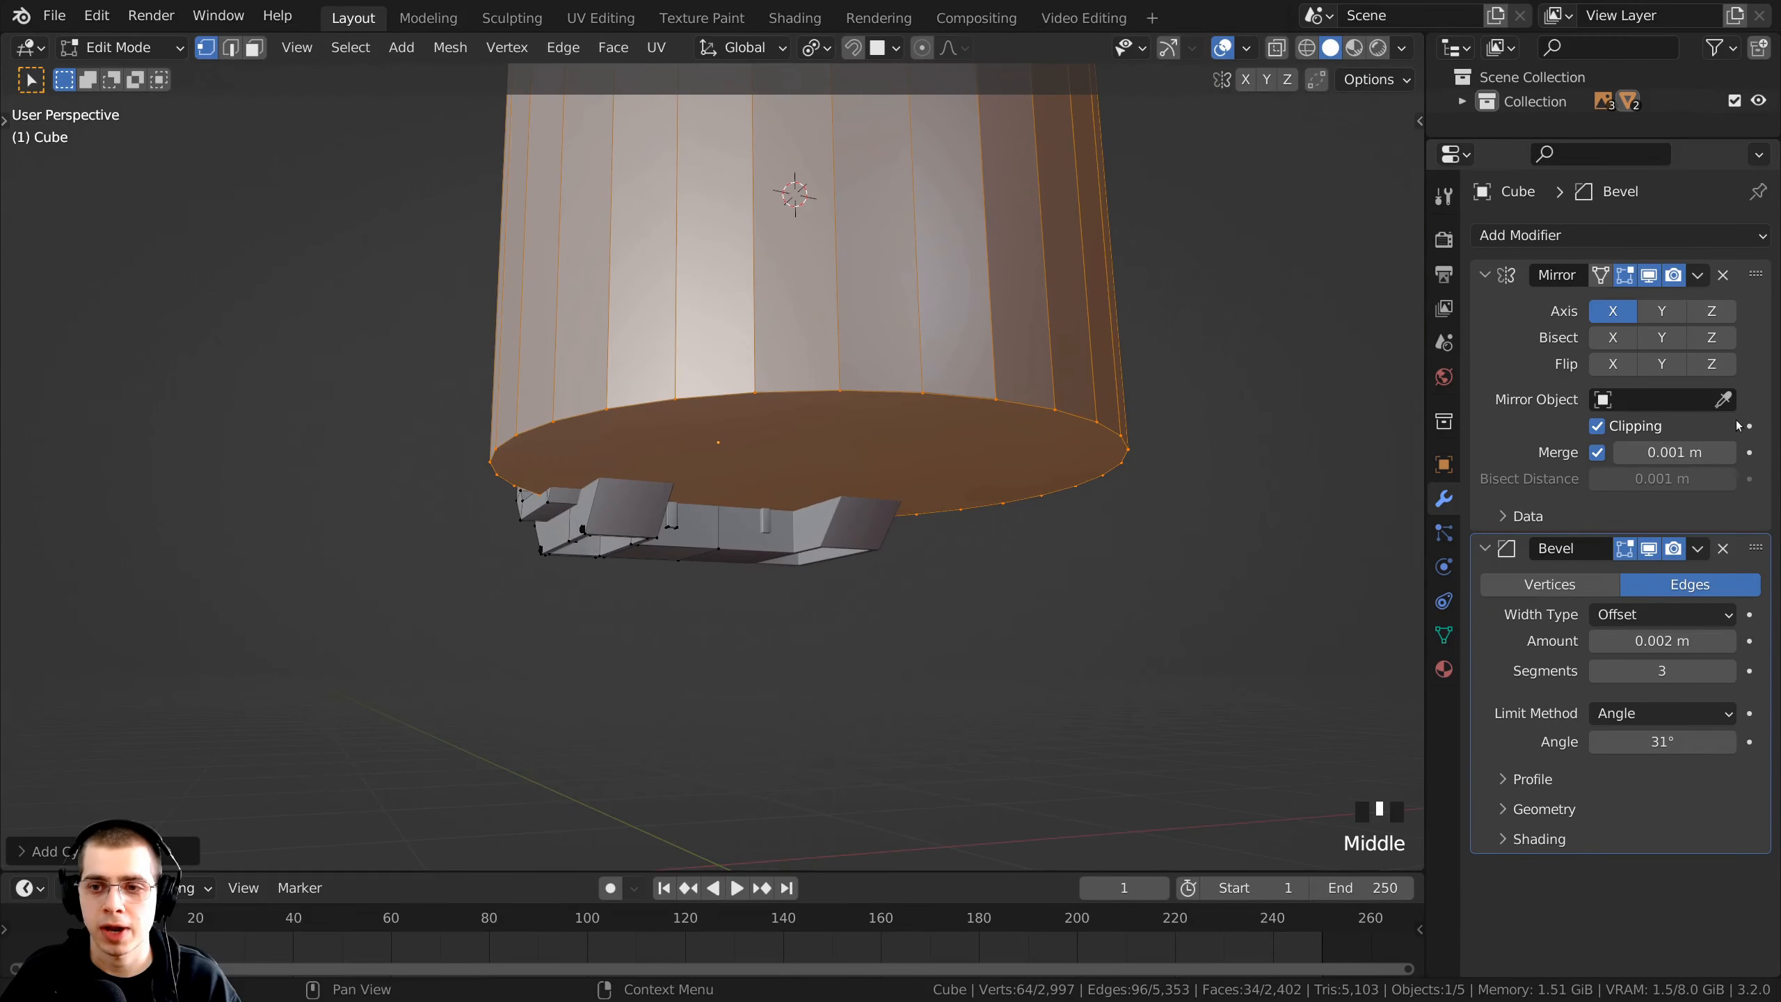
- Disable Clipping on the Mirror modifier and move the cylinder sideways, clear of its mirrored copy
click(1597, 426)
middle_drag(743, 491, 751, 433)
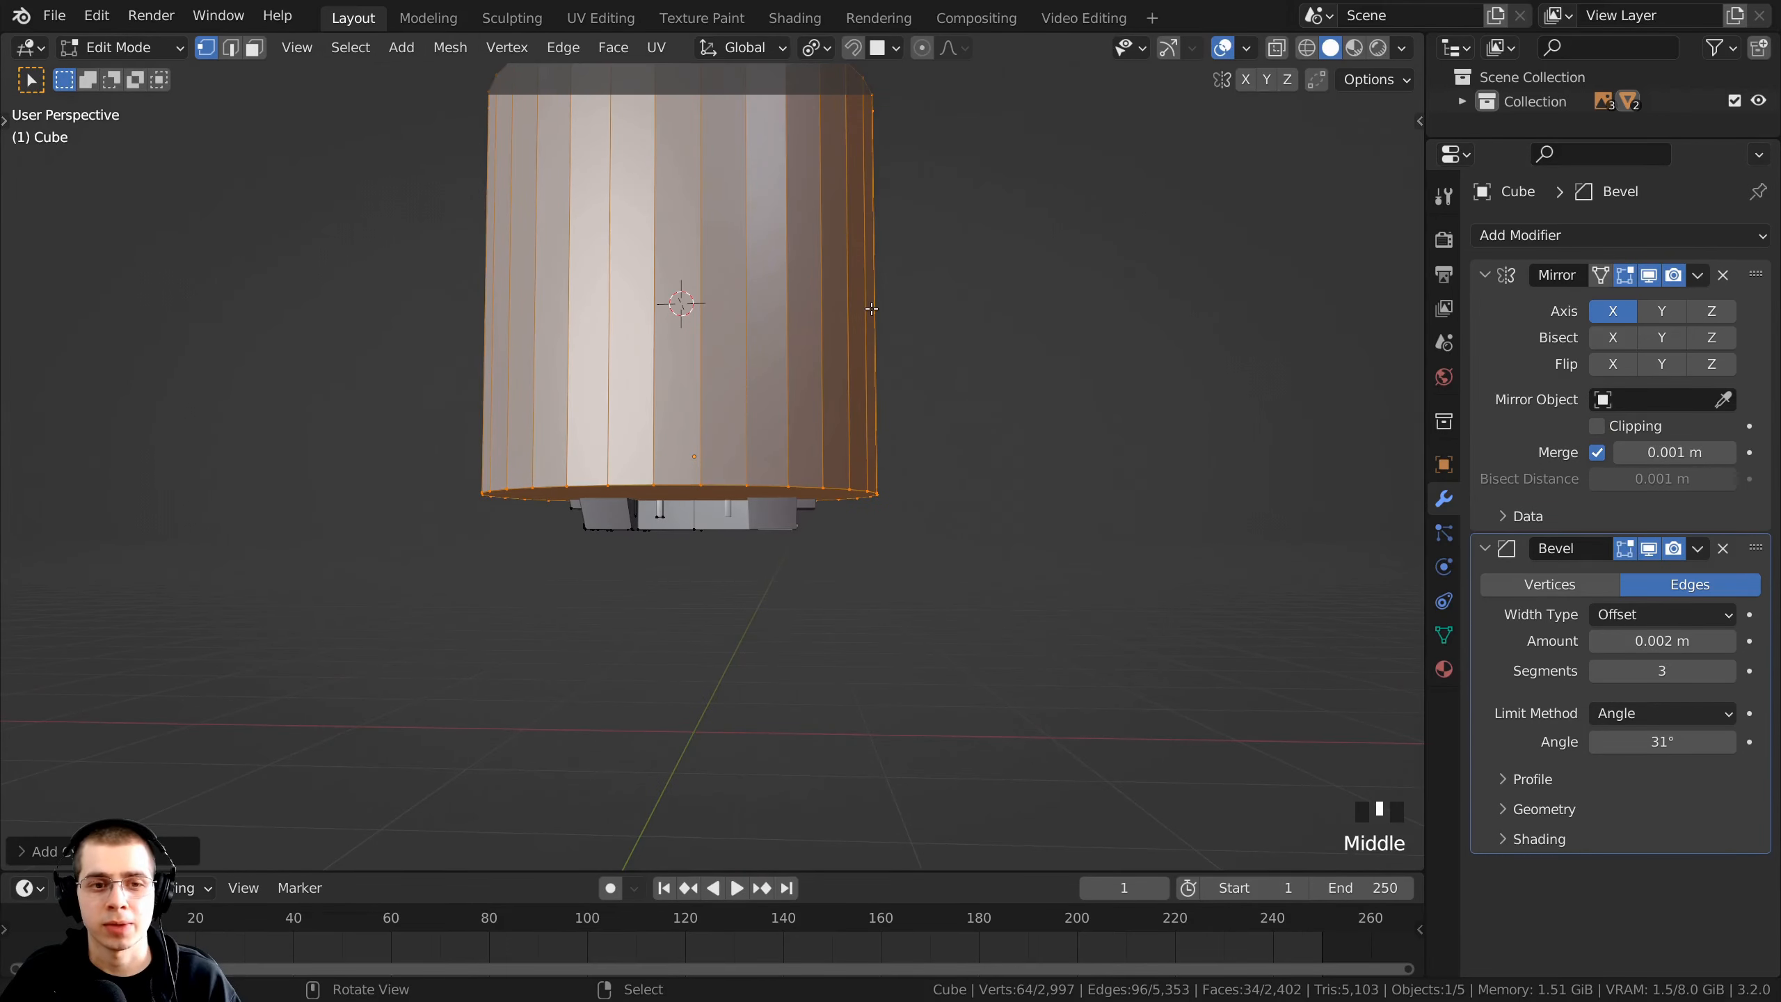
key(g)
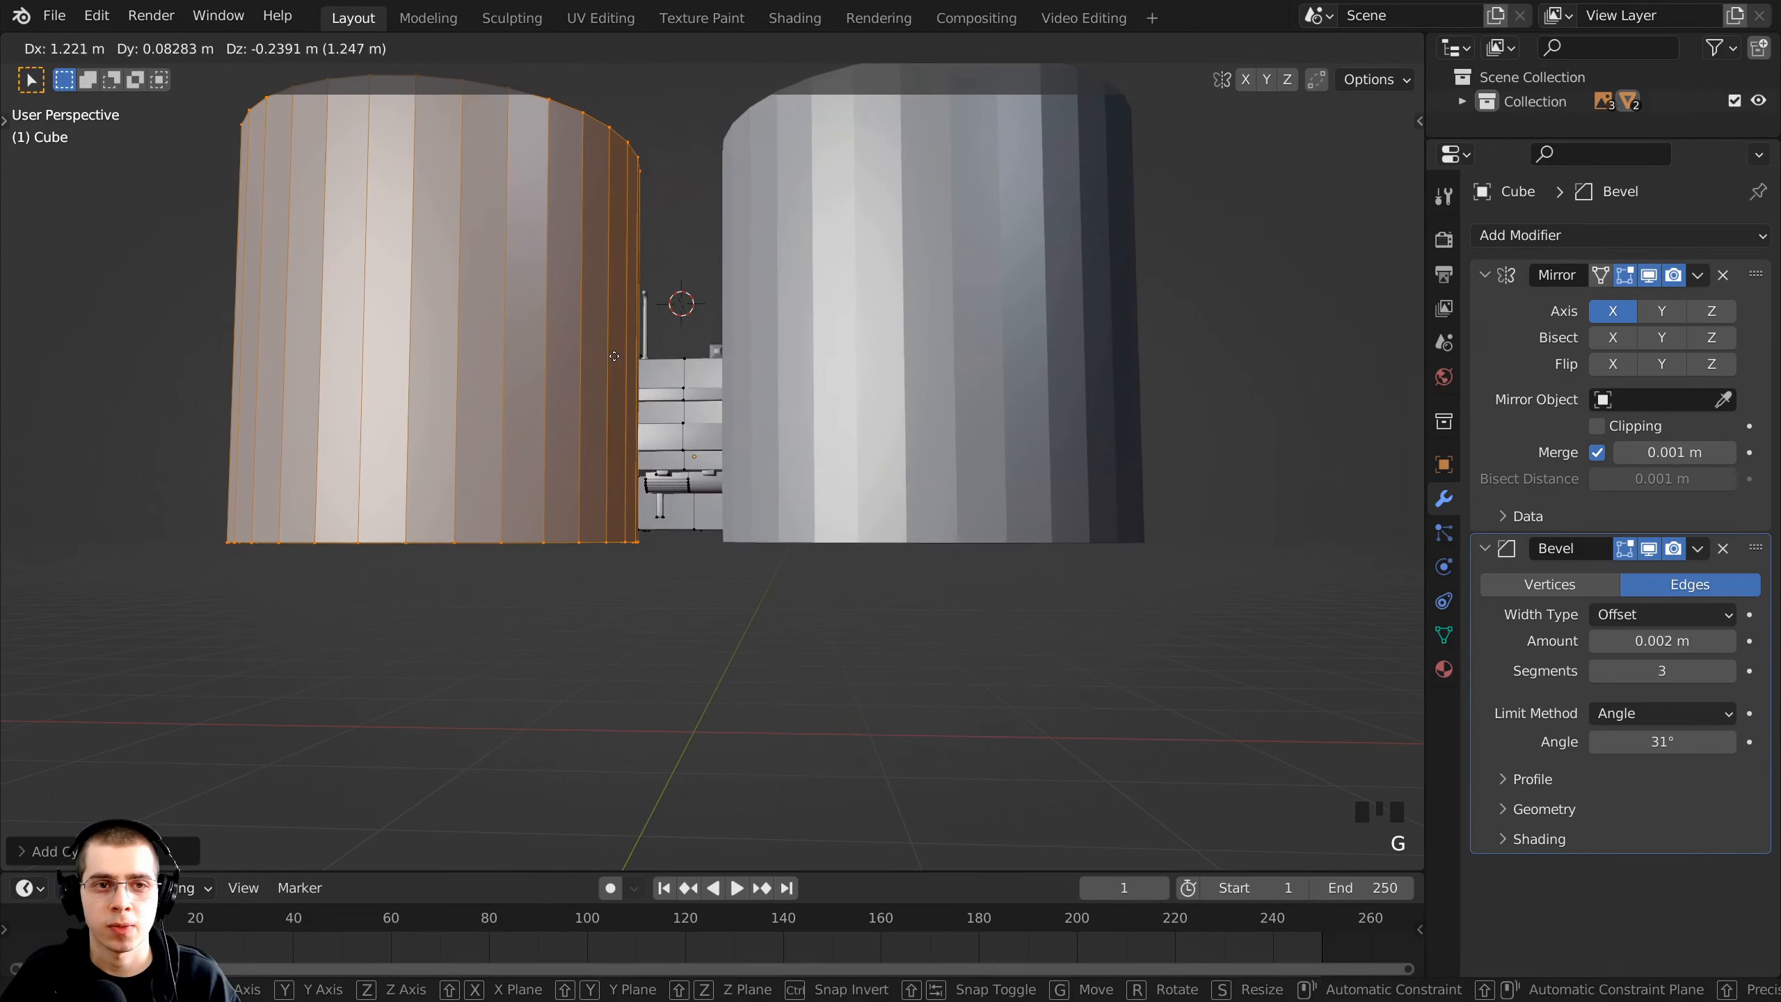
click(673, 351)
middle_drag(968, 302, 970, 354)
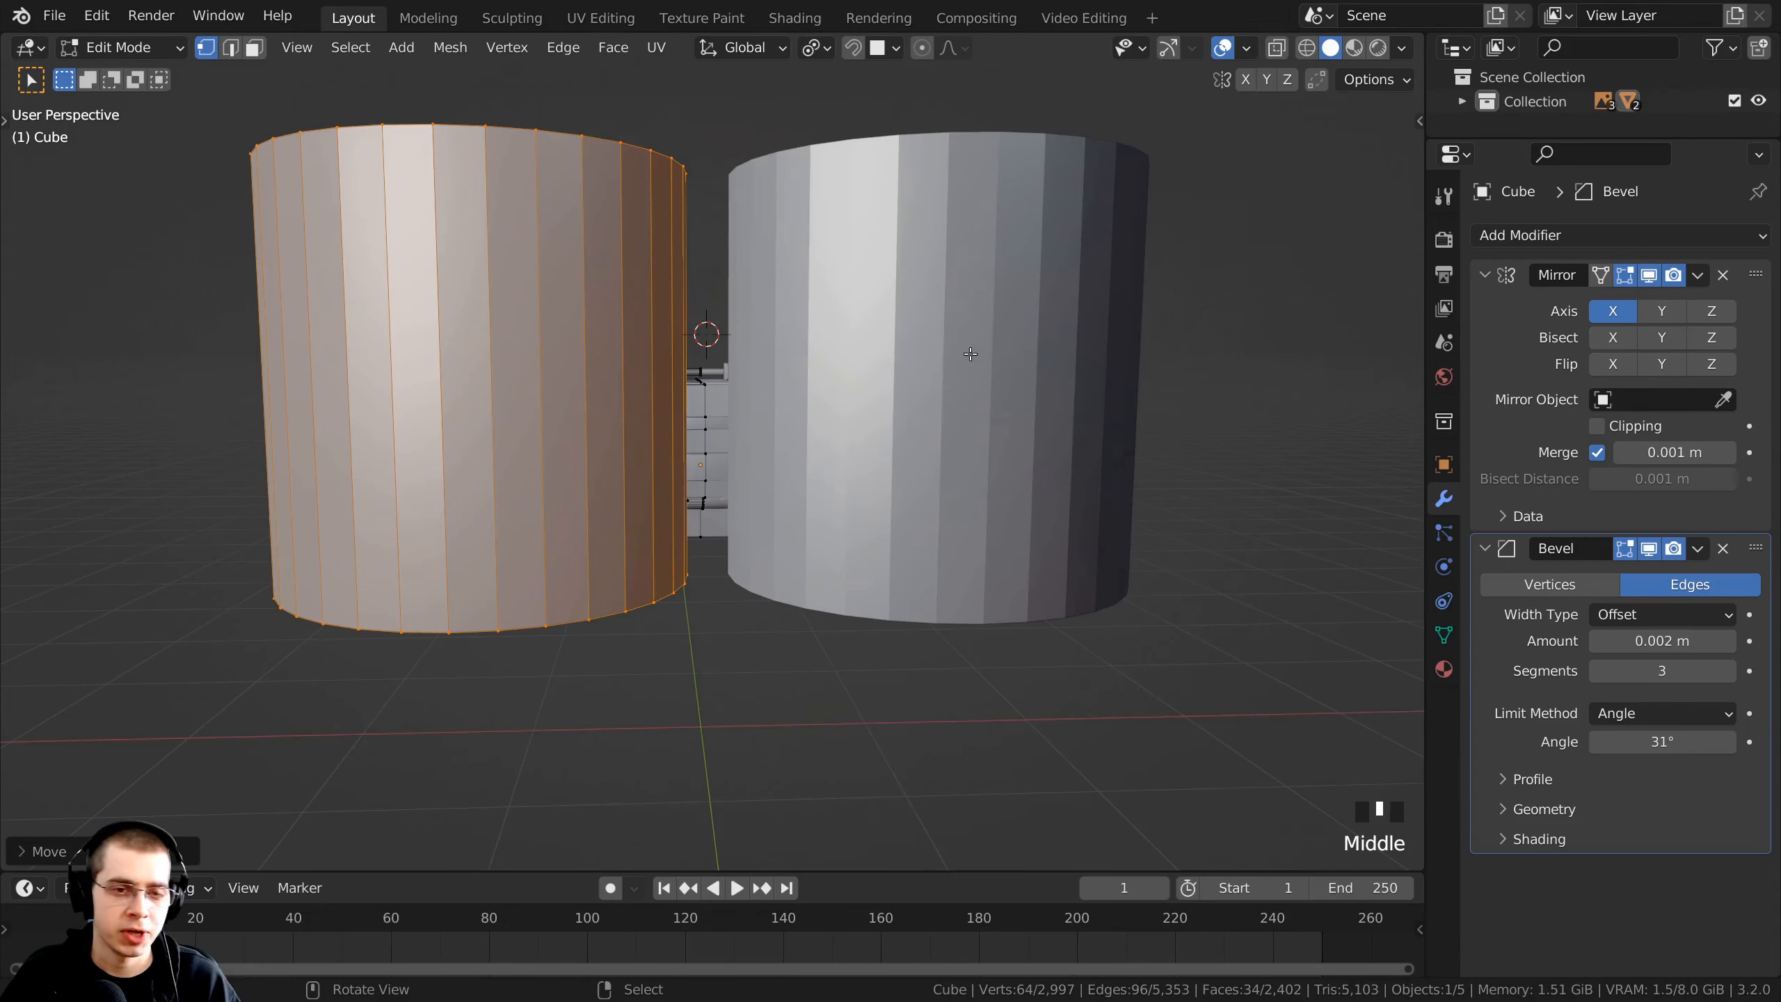
- Scale the cylinder down to about a quarter of its size and move it beside the head
key(s)
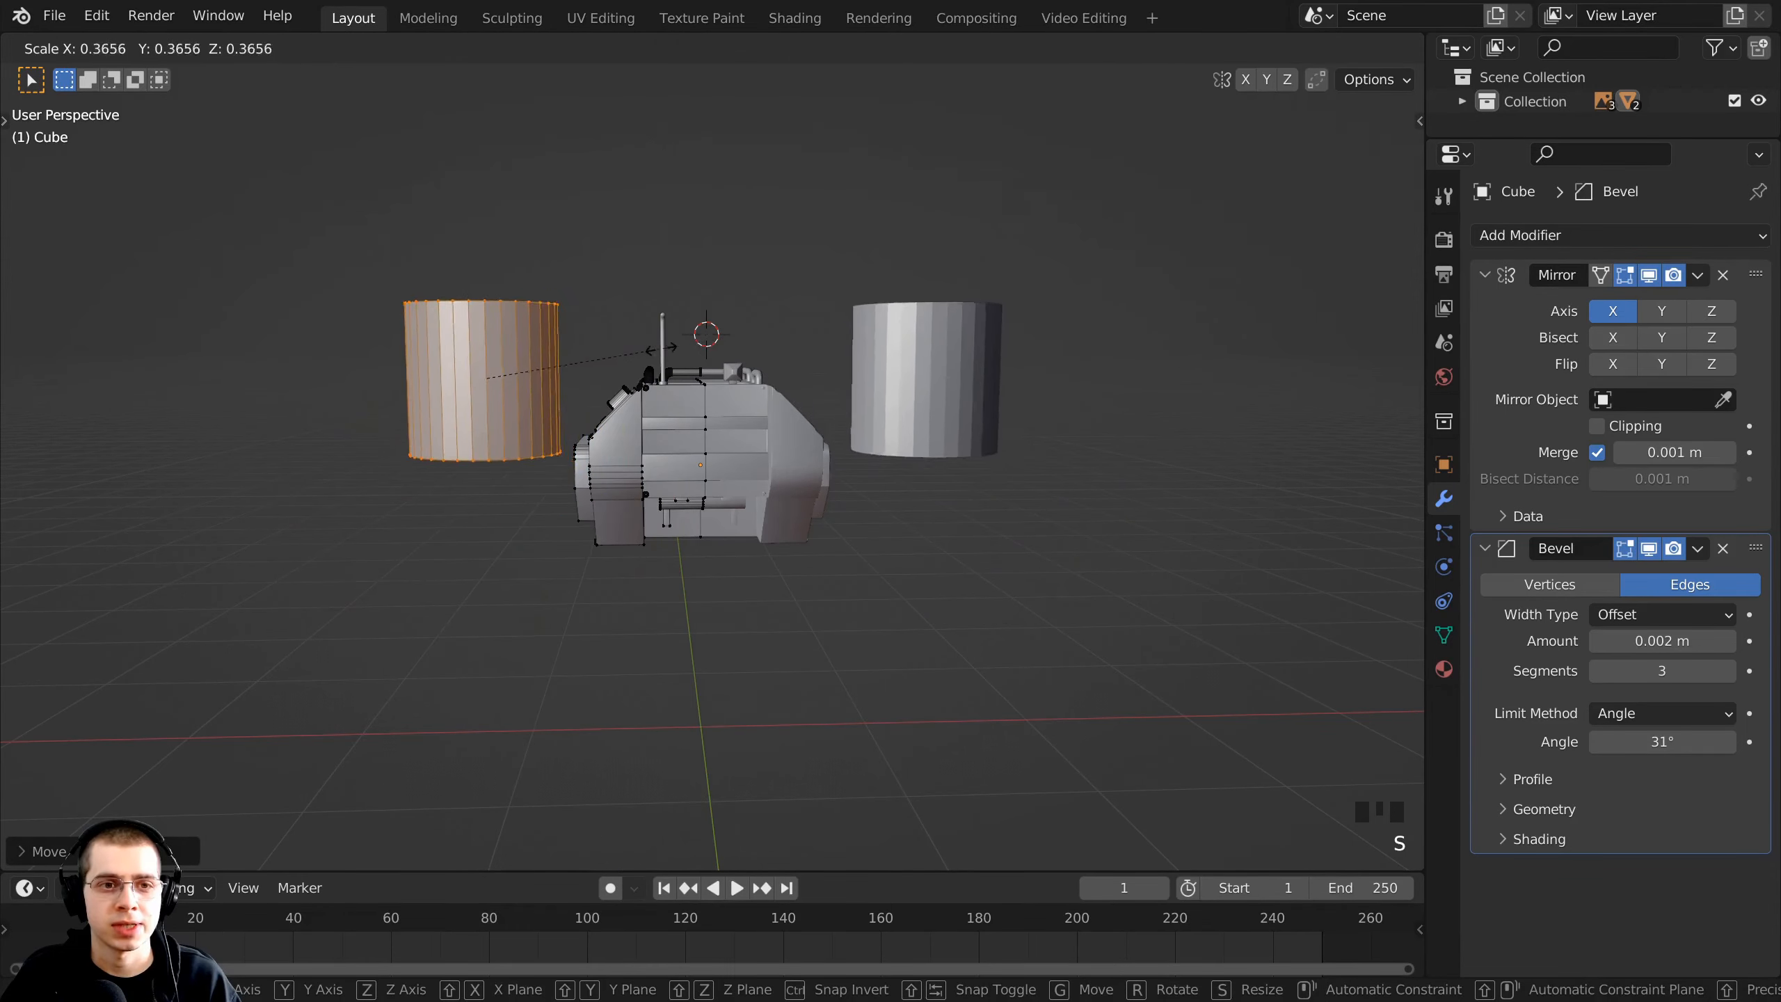
click(631, 382)
key(g)
click(672, 392)
- Re-enable Clipping on the Mirror modifier and move the cylinder farther out from the head
click(1604, 429)
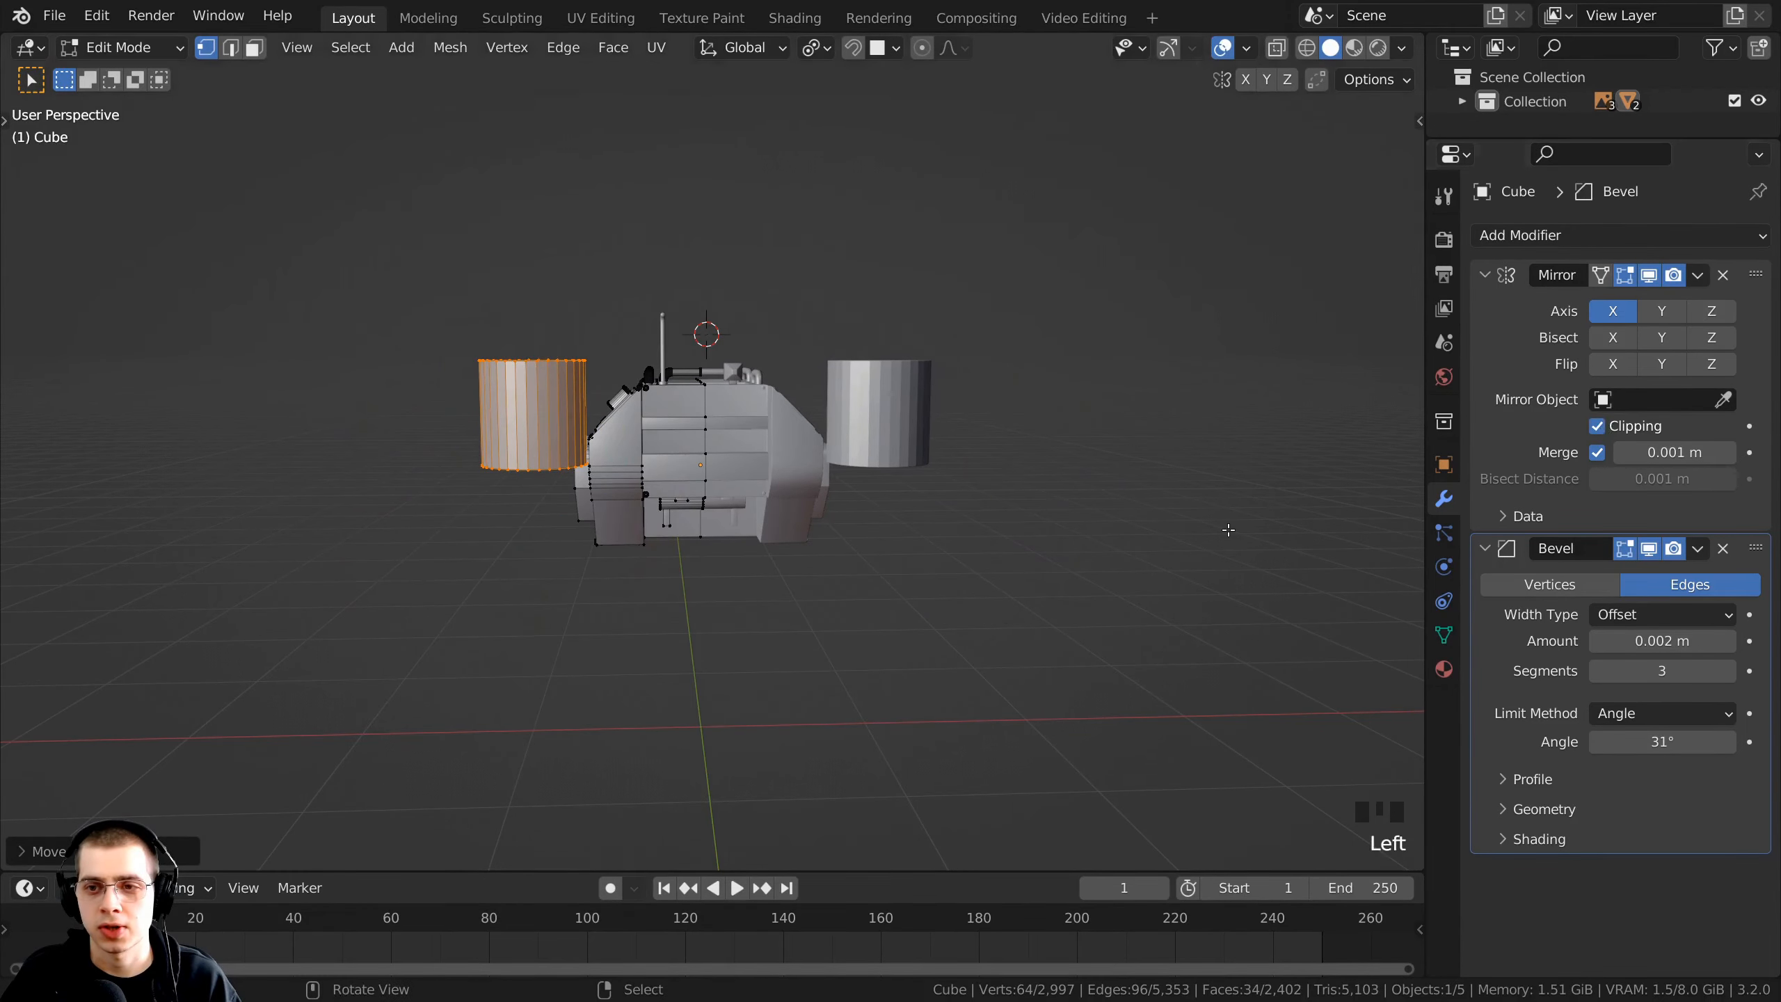
middle_drag(732, 526, 665, 416)
scroll(702, 449, up, 4)
scroll(708, 364, down, 1)
key(g)
click(639, 414)
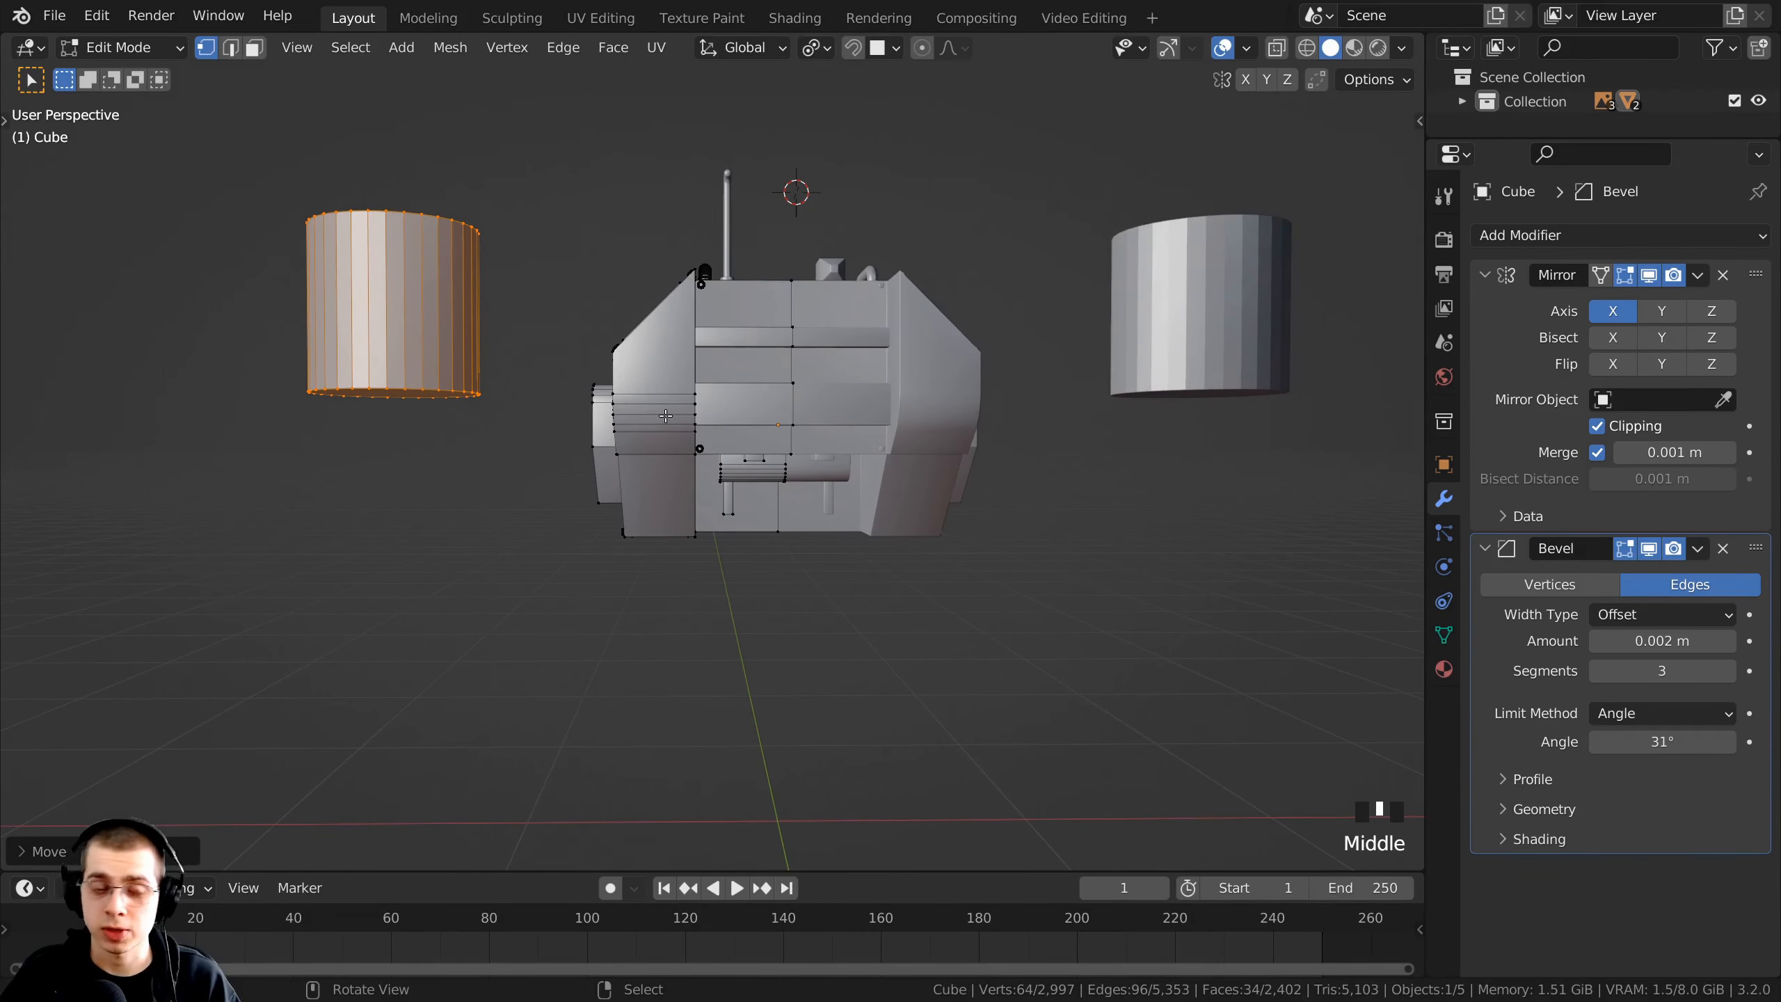
- Rotate the cylinder 90 degrees in the front view so that it lies horizontally
key(KP_1)
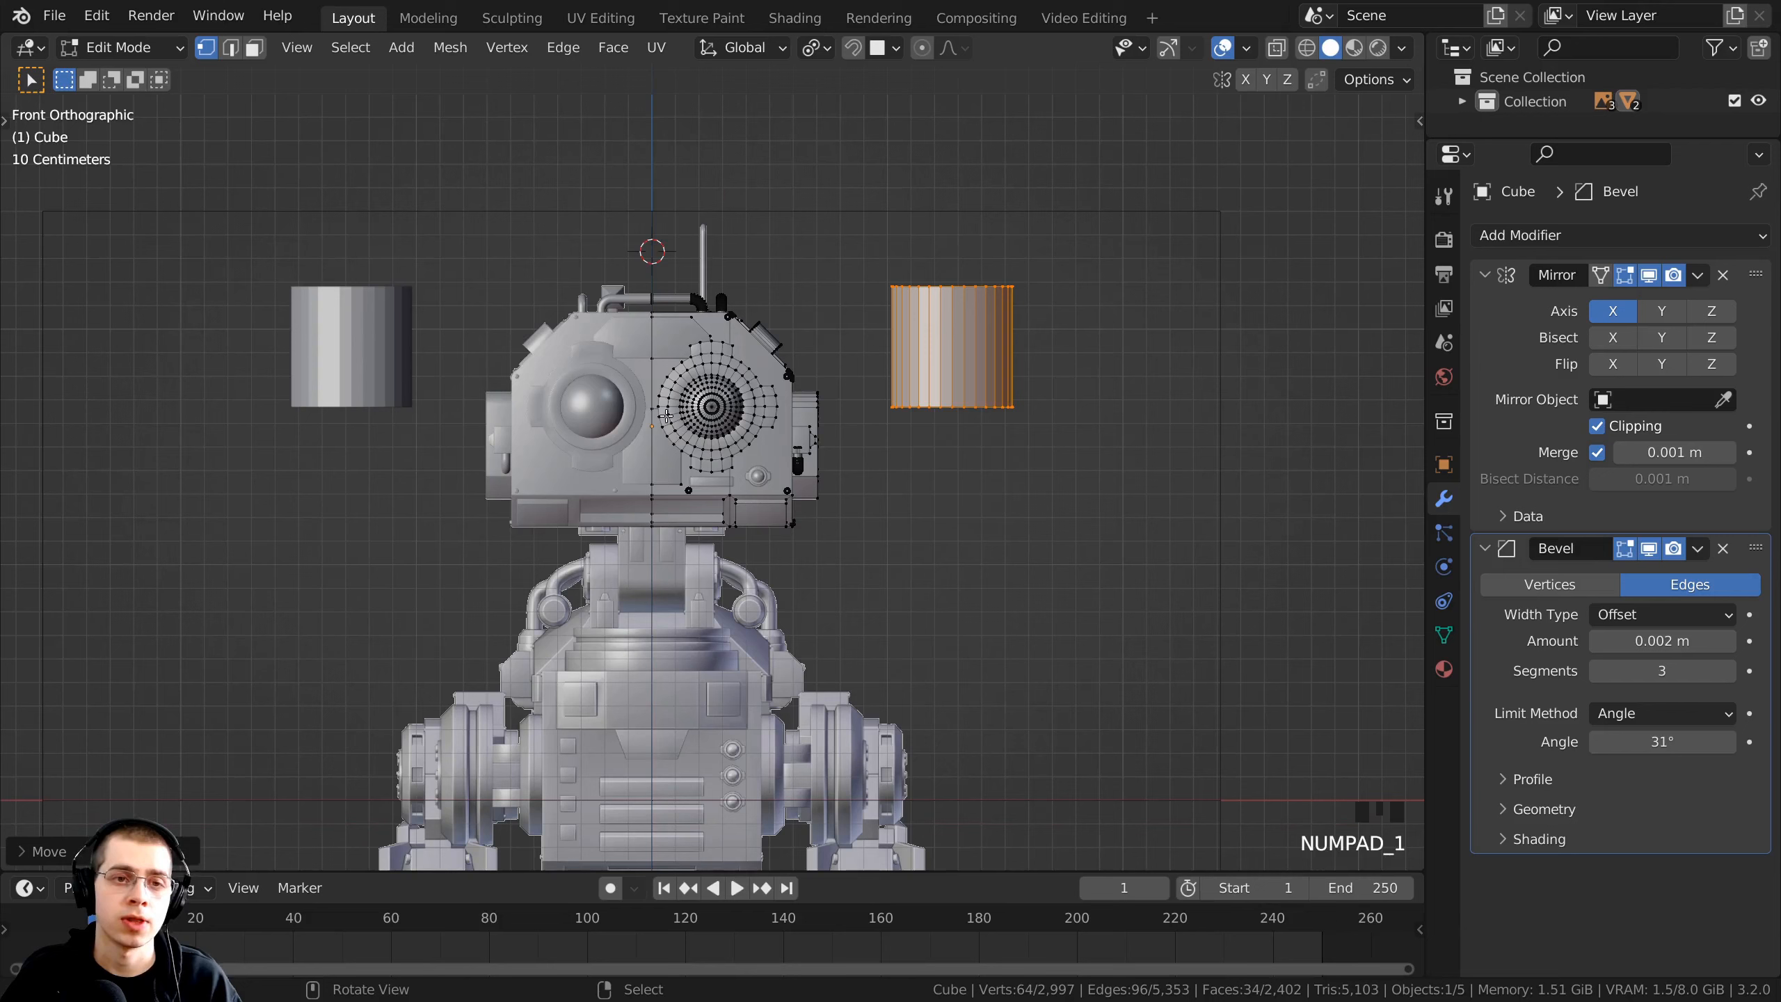
shift+middle_drag(1148, 256, 1132, 267)
scroll(1116, 226, up, 2)
click(1134, 6)
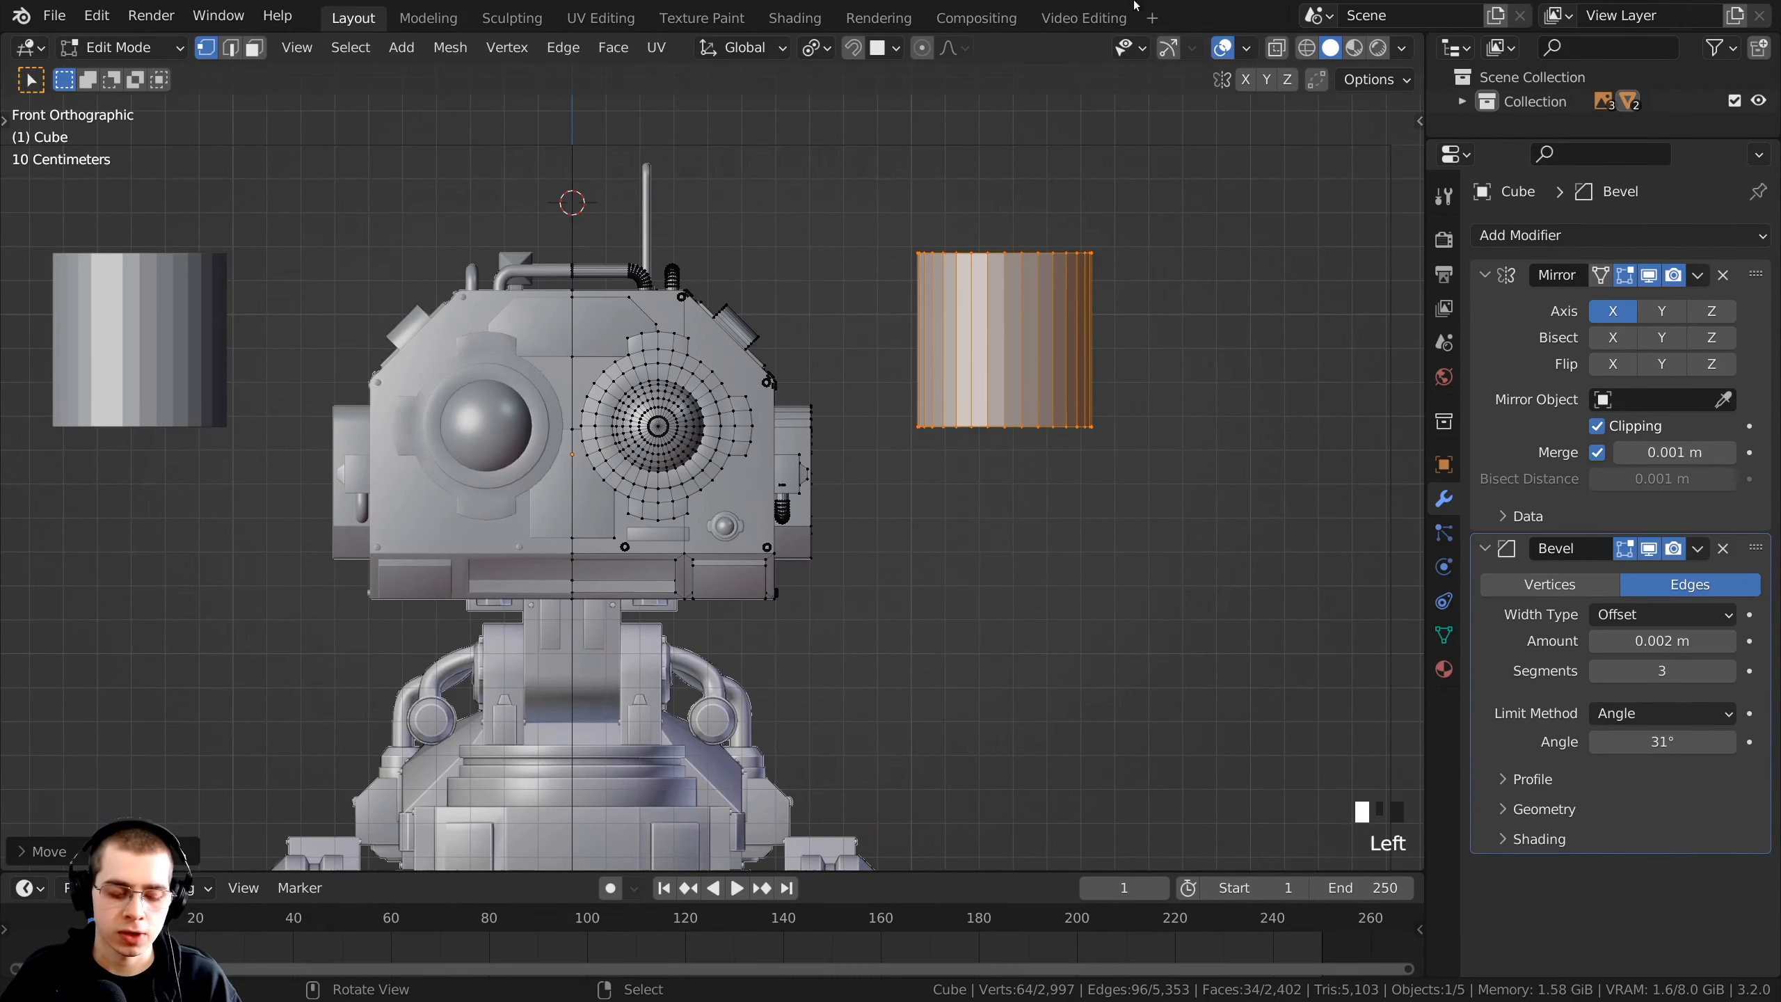
key(r)
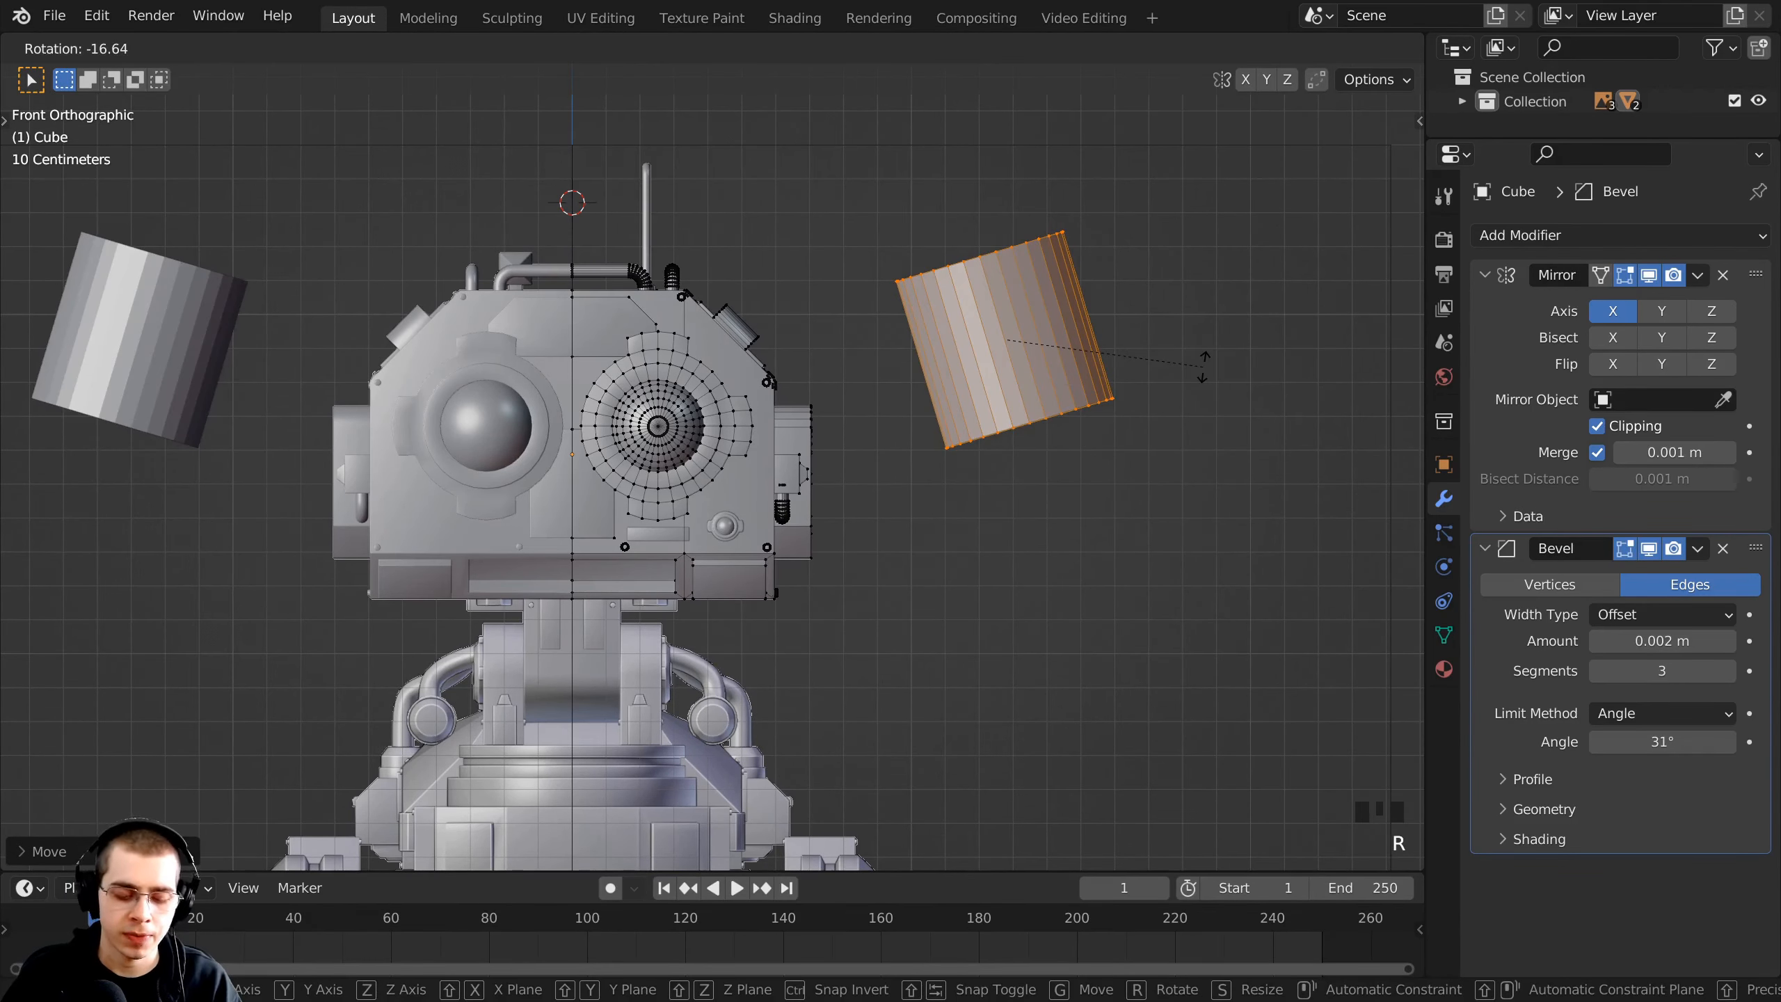
text(9)
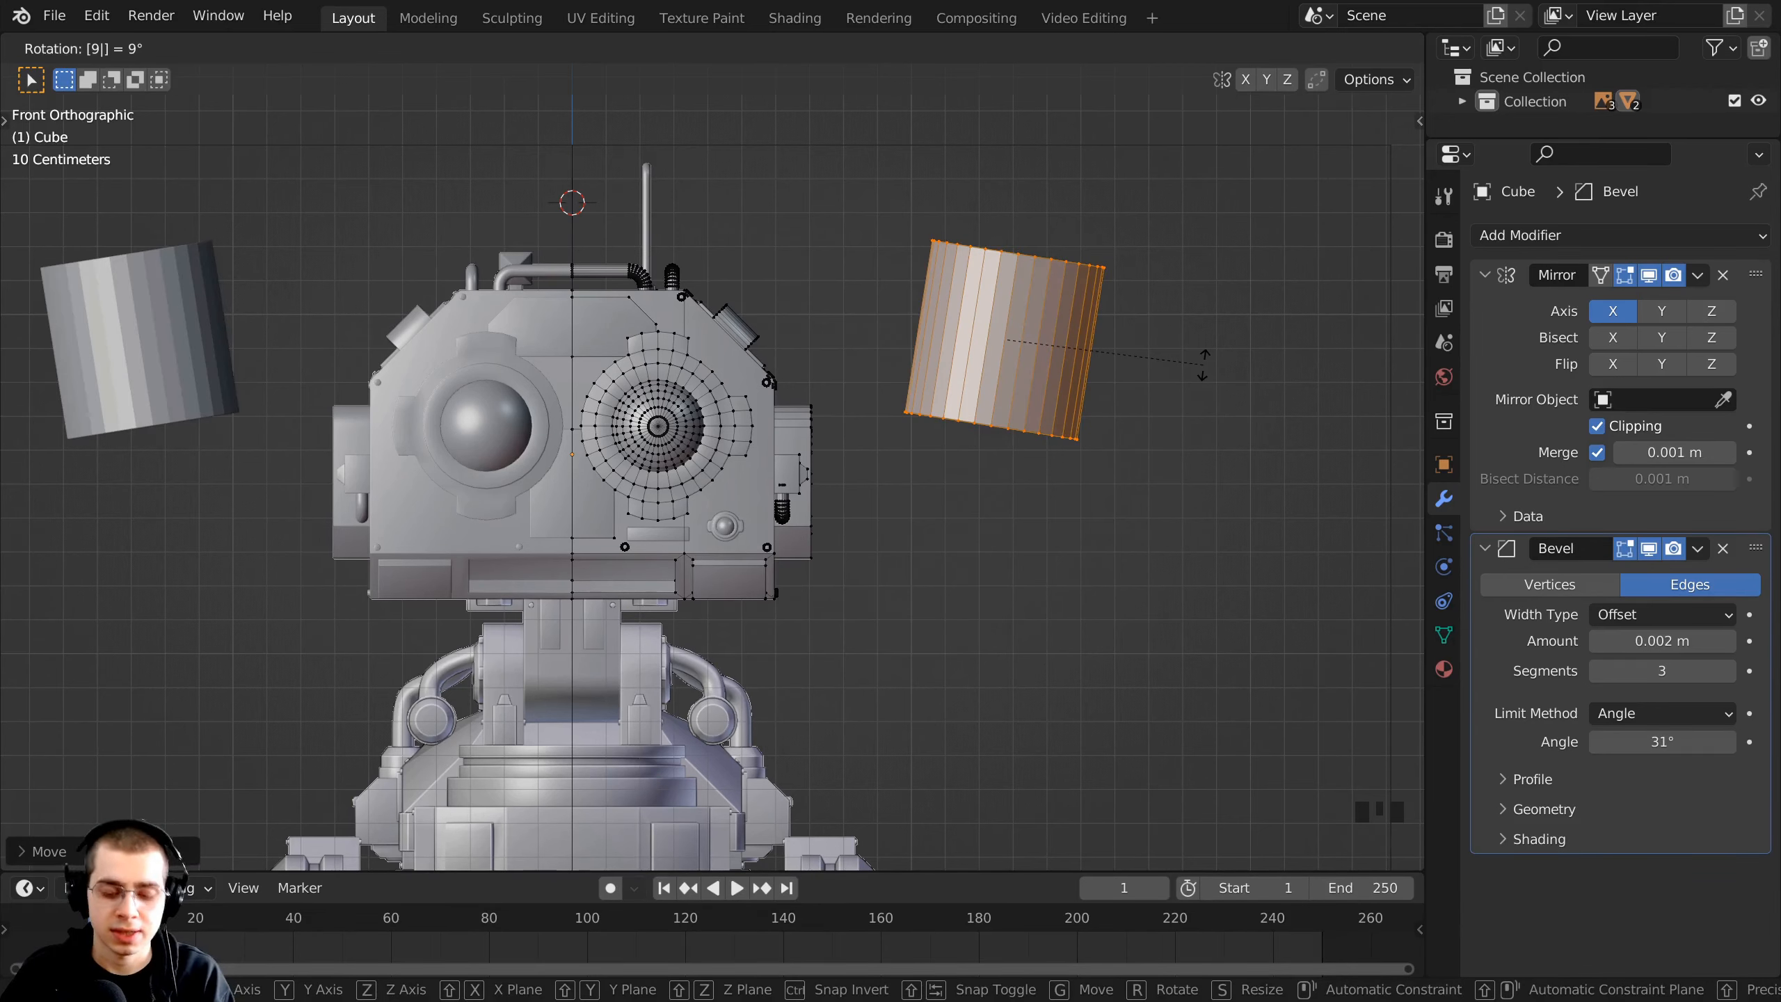
text(0)
key(Return)
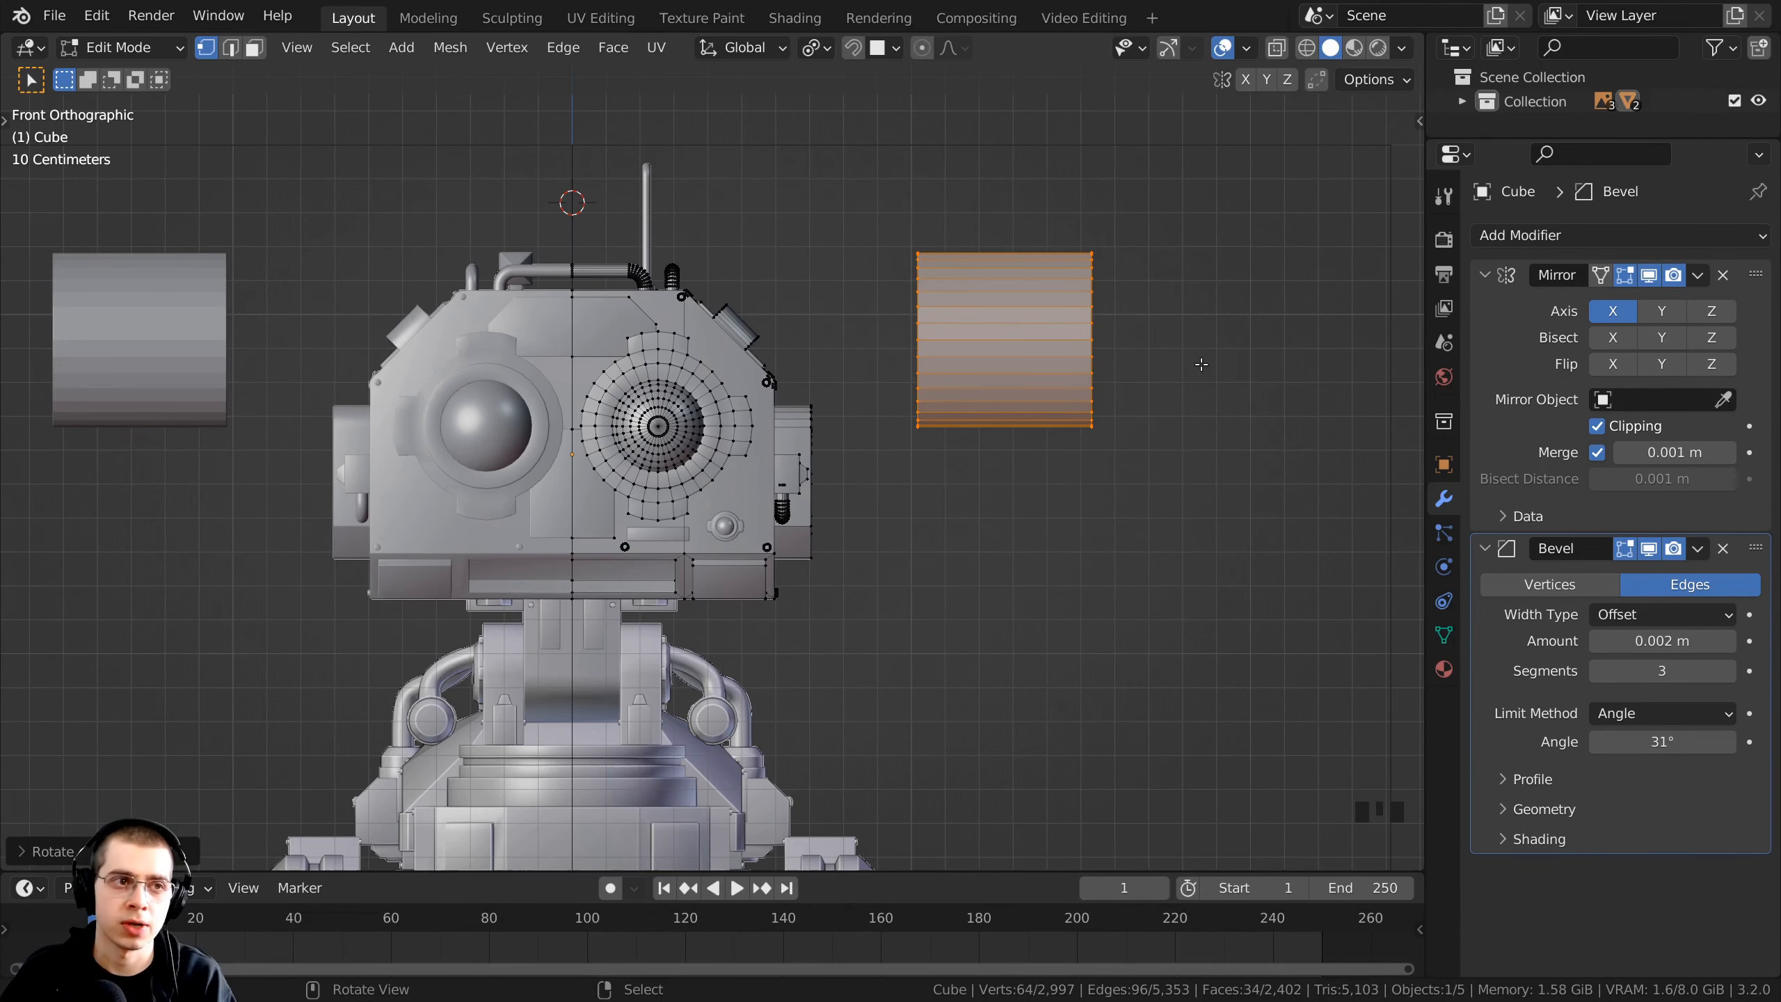
- Move the horizontal cylinder down to the space below the robot head
middle_drag(1108, 403, 1056, 375)
shift+middle_drag(652, 342, 691, 112)
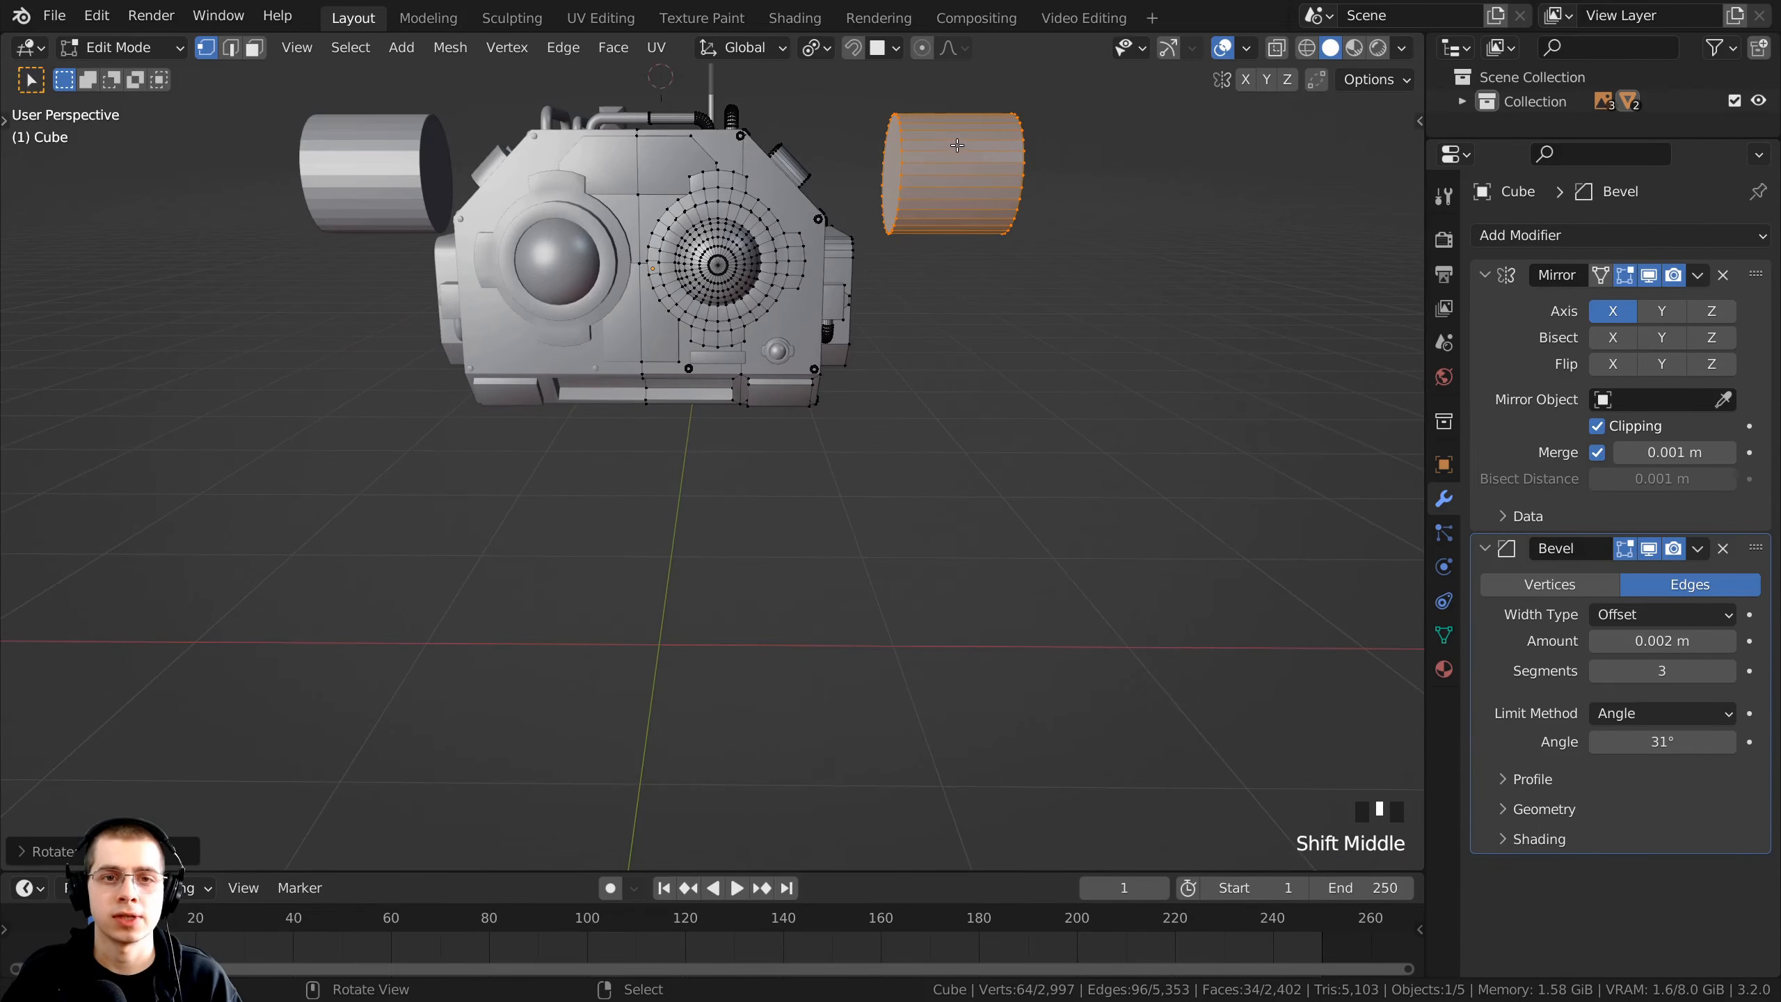
key(g)
click(864, 470)
scroll(869, 453, up, 1)
middle_drag(871, 432, 868, 394)
- Move the cylinder inward under the head until its inner end meets the mirror centre line
key(g)
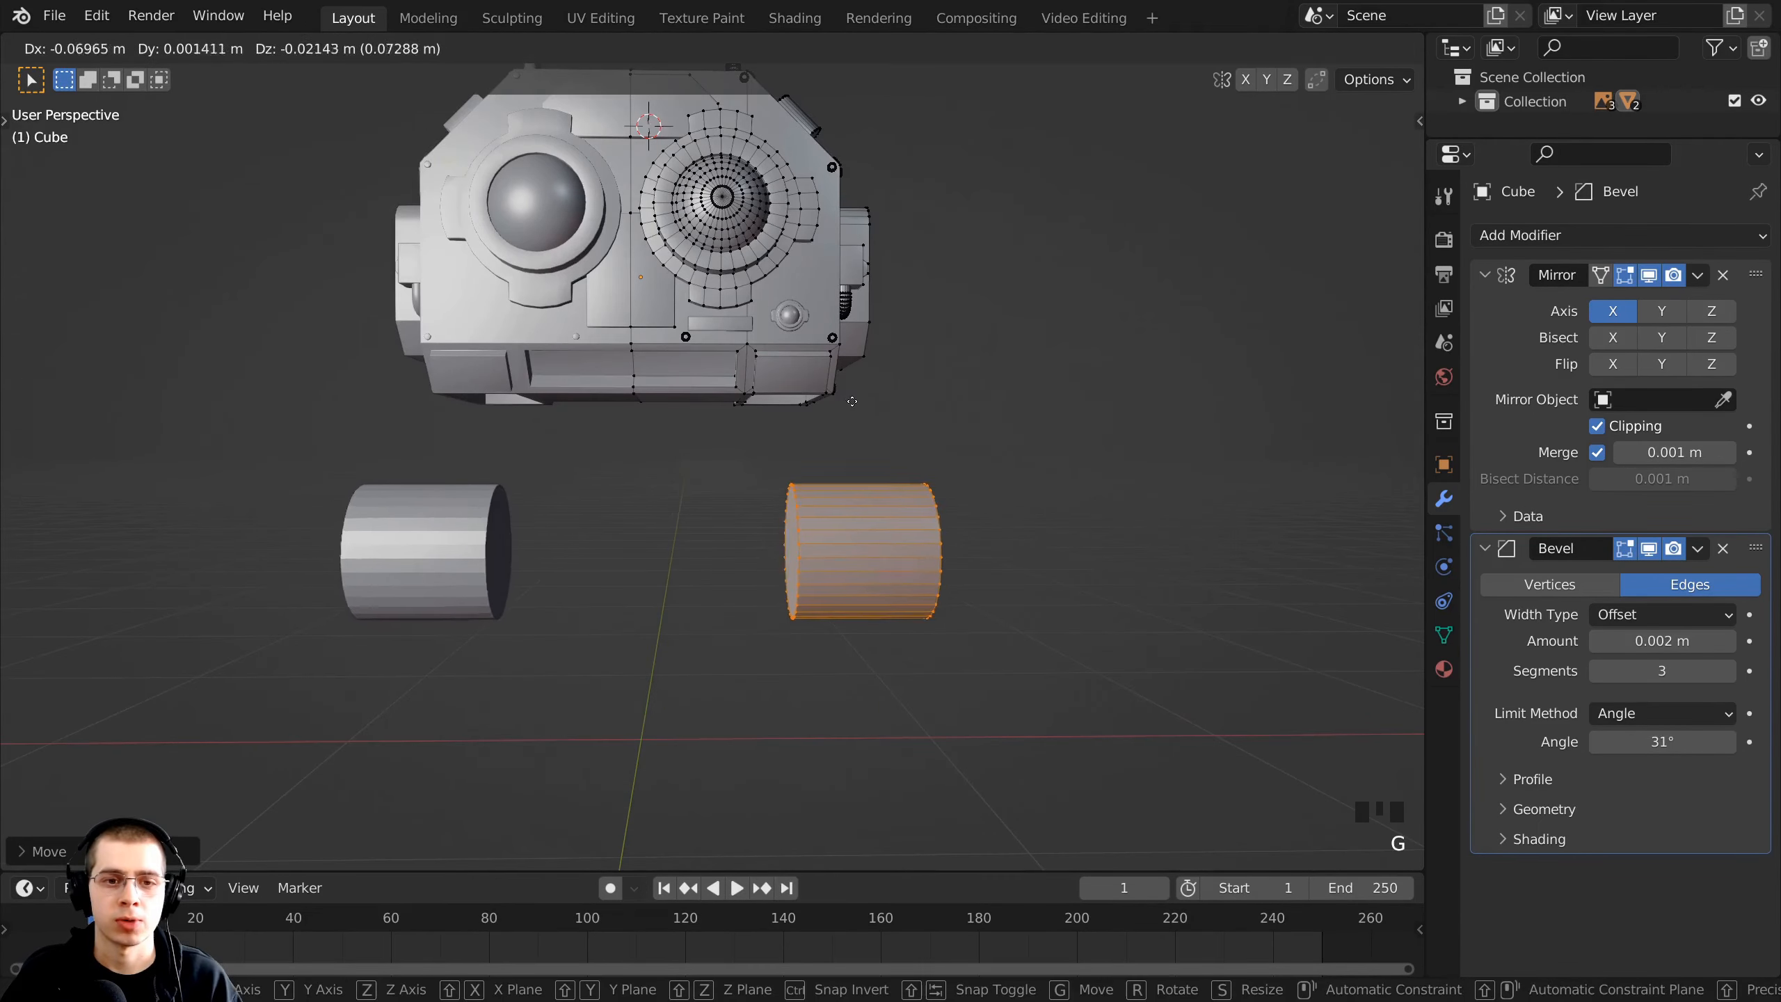
click(670, 405)
shift+middle_drag(707, 428, 731, 358)
key(g)
click(709, 387)
- Delete the cylinder's inner cap face on the mirror plane, using face selection
middle_drag(677, 555, 43, 463)
scroll(754, 439, up, 10)
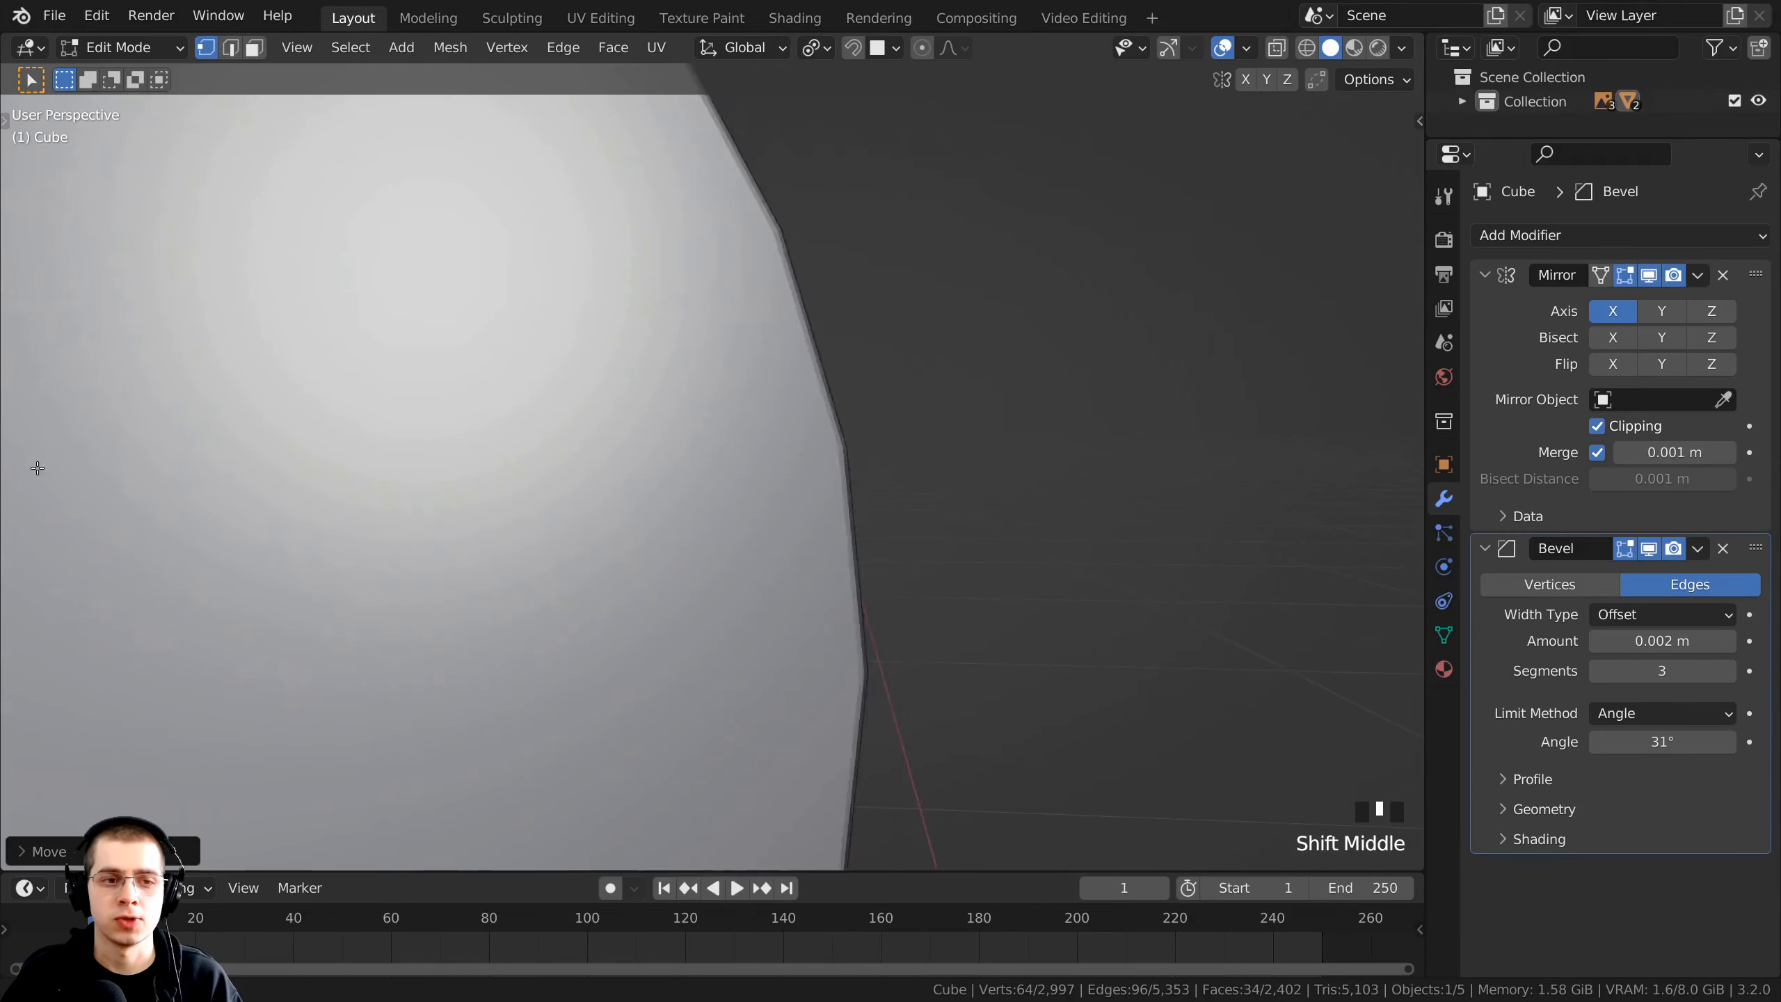
scroll(376, 427, up, 8)
middle_drag(837, 461, 767, 441)
scroll(392, 541, down, 2)
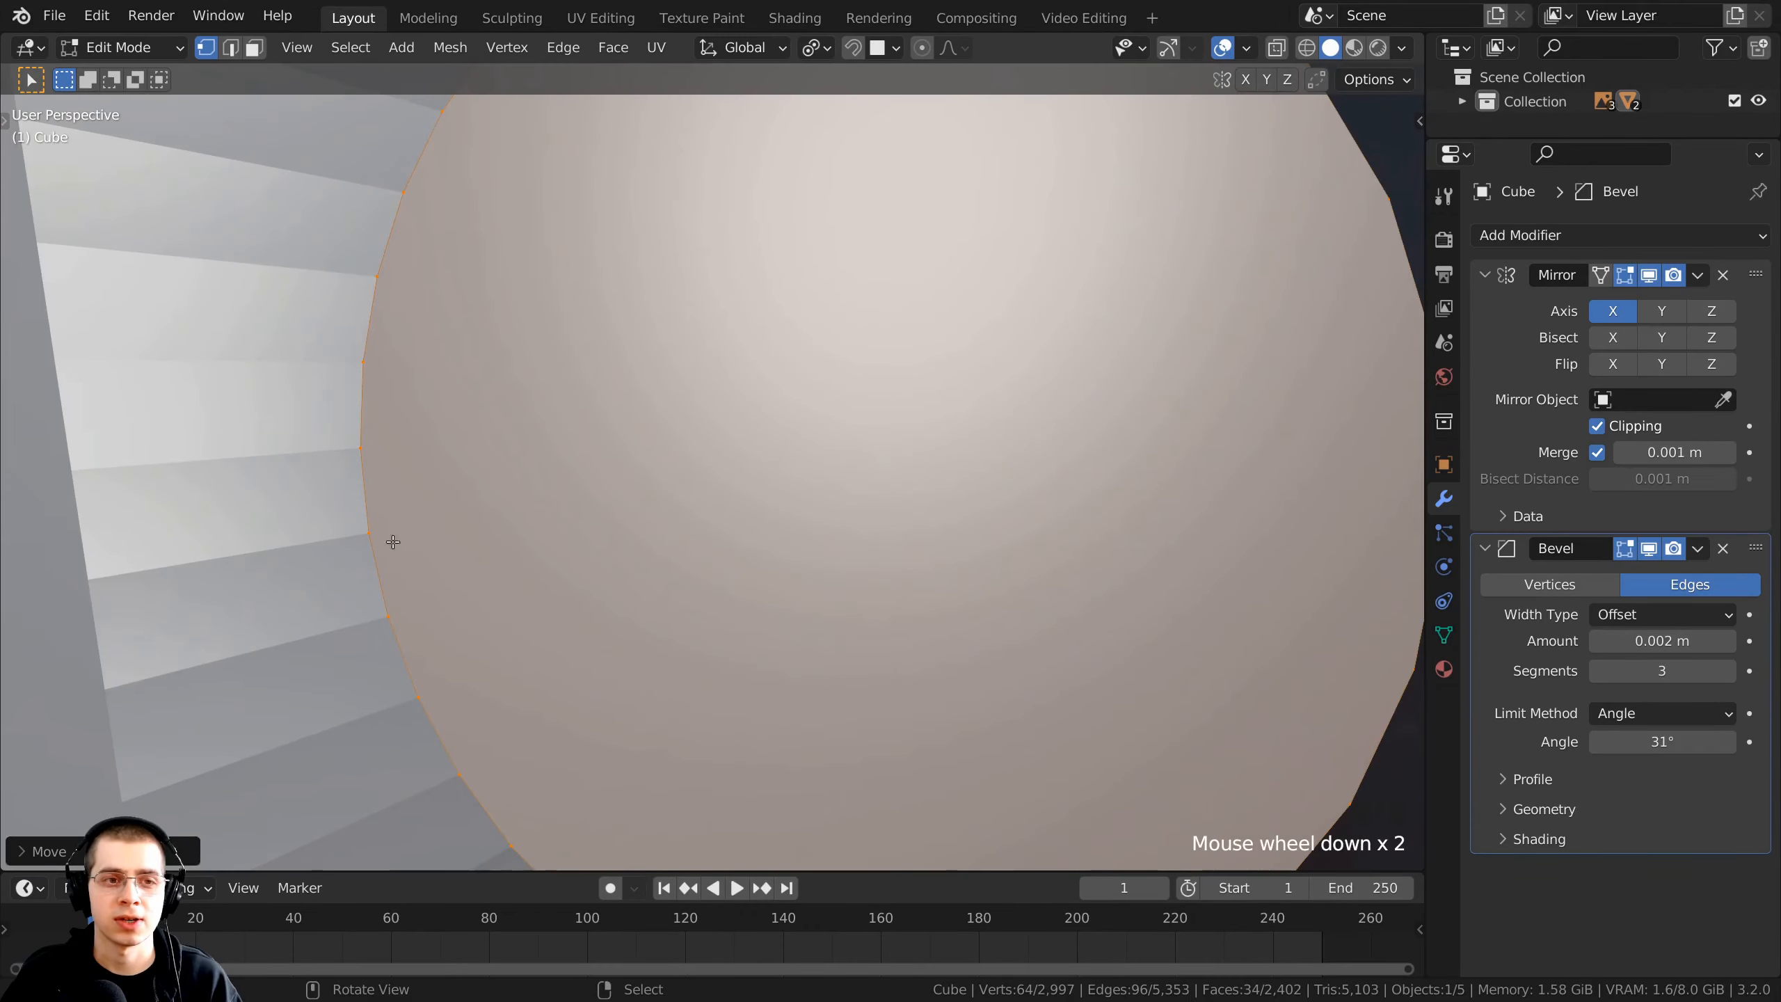
middle_drag(783, 575, 601, 453)
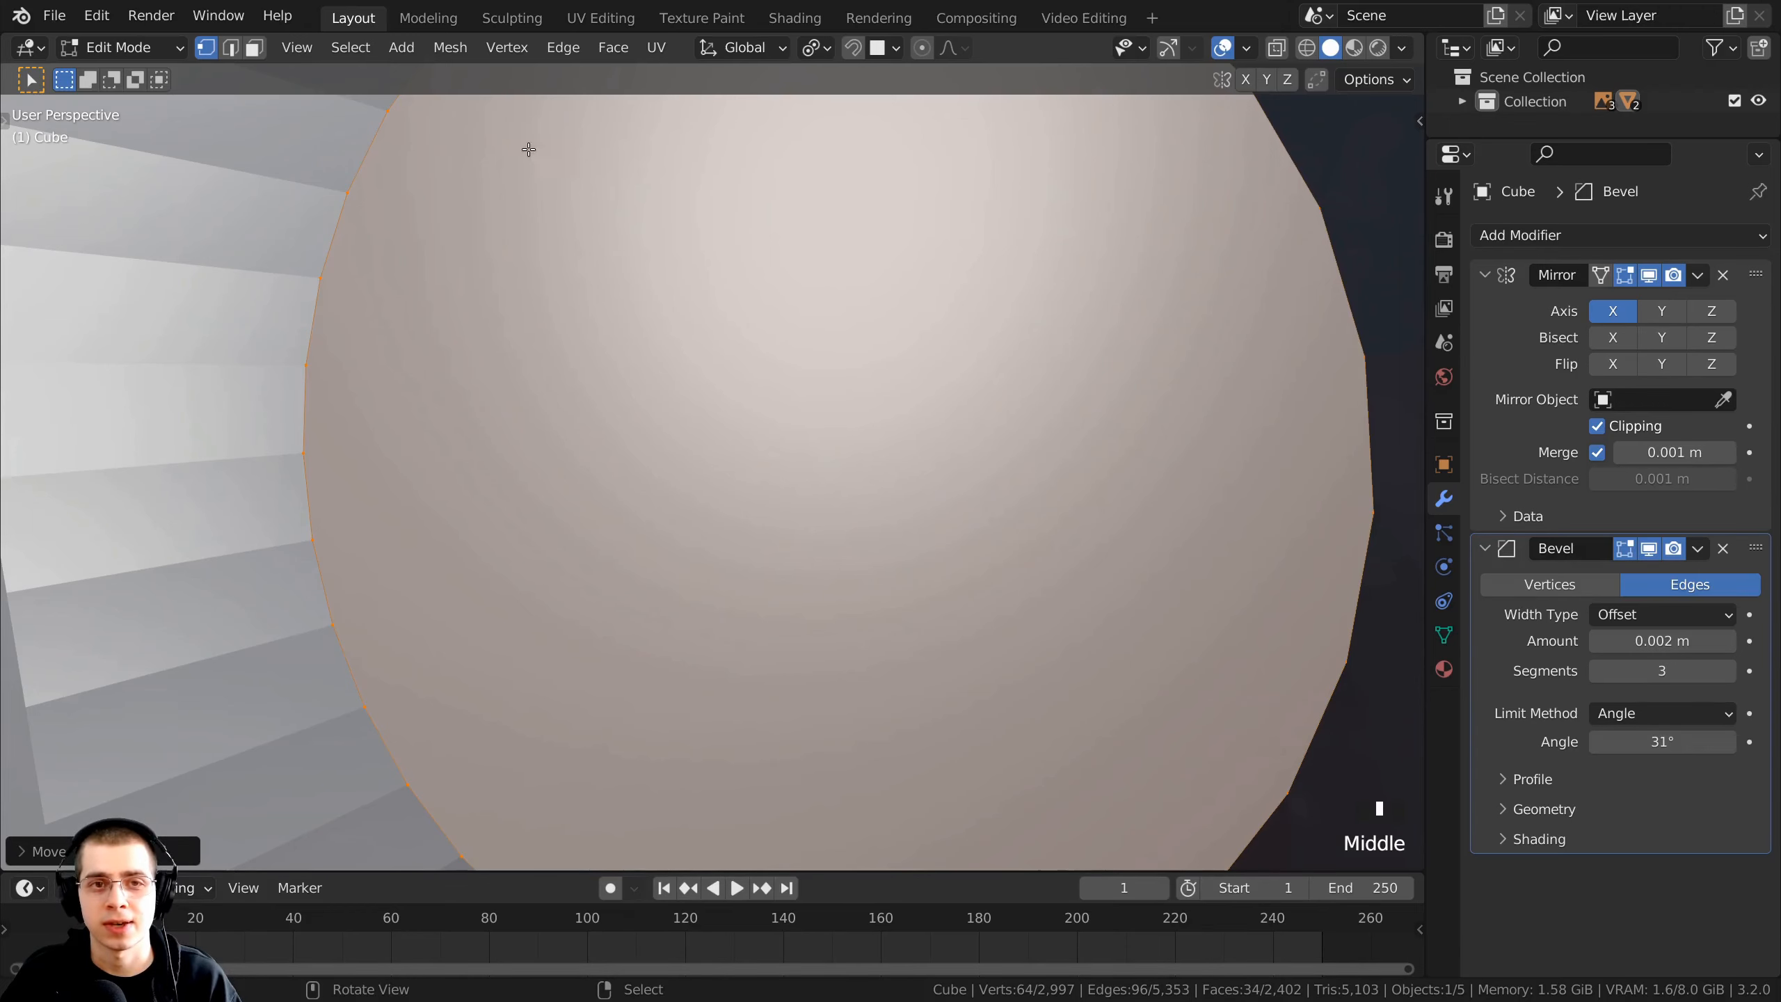
click(255, 48)
right_click(769, 320)
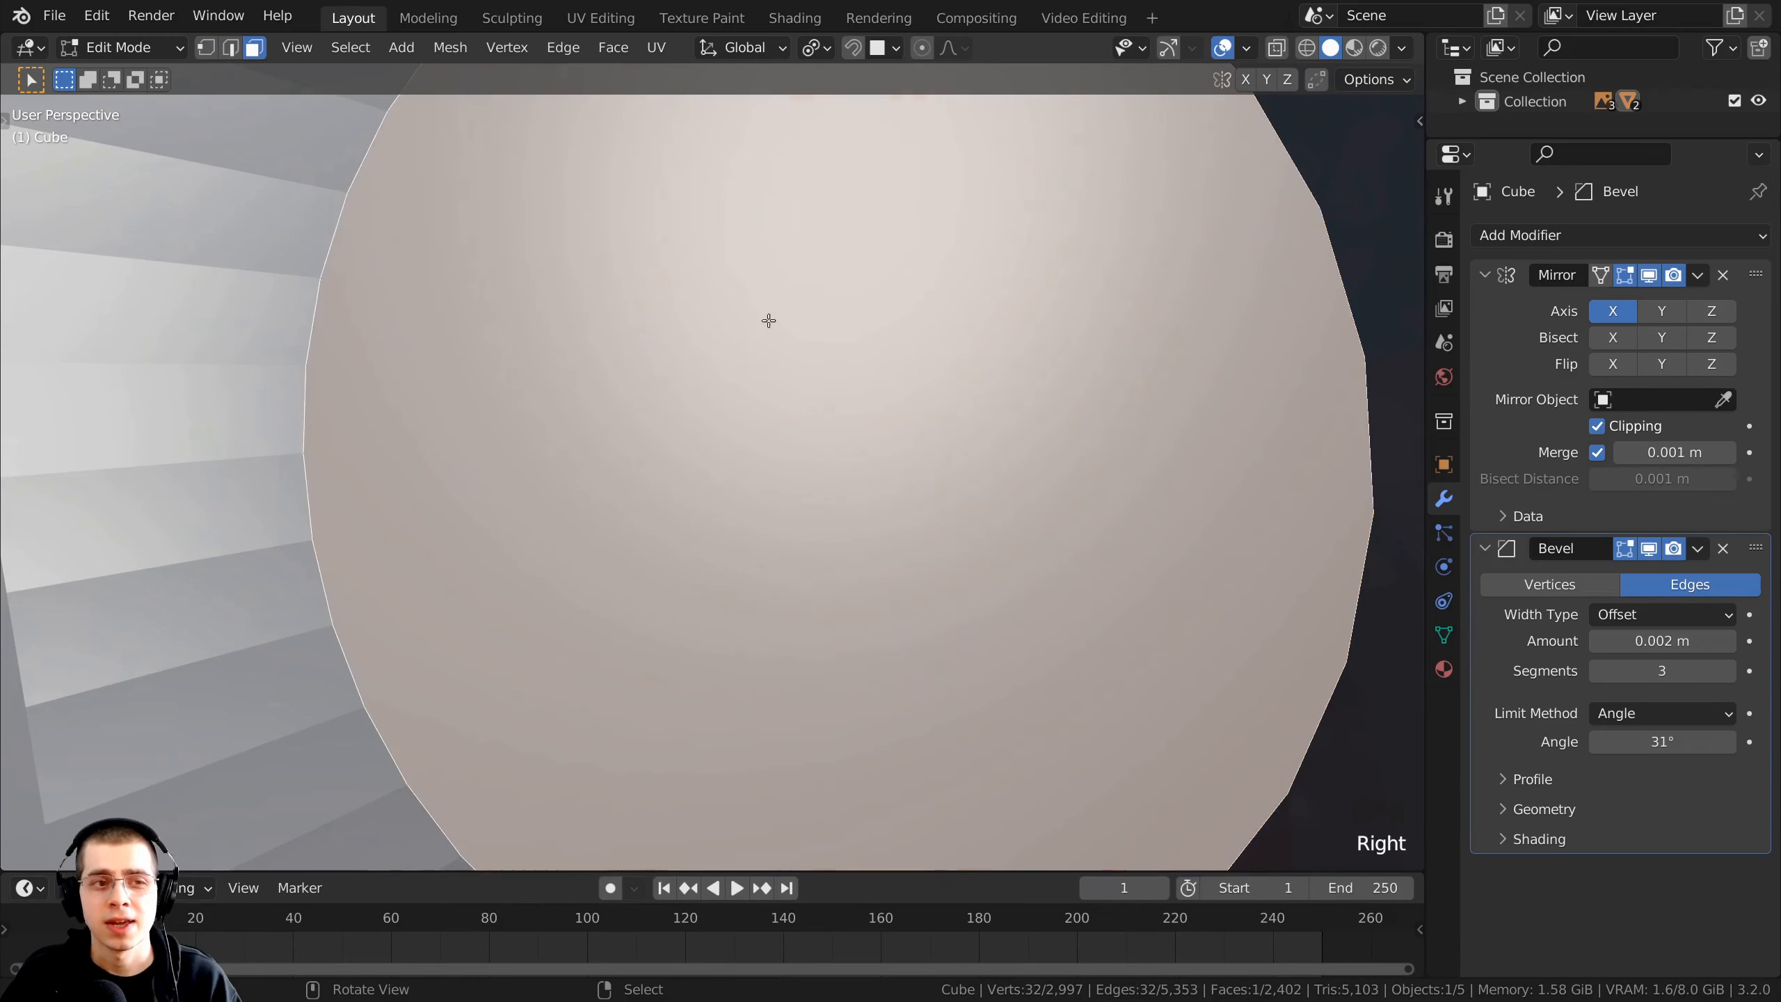
key(x)
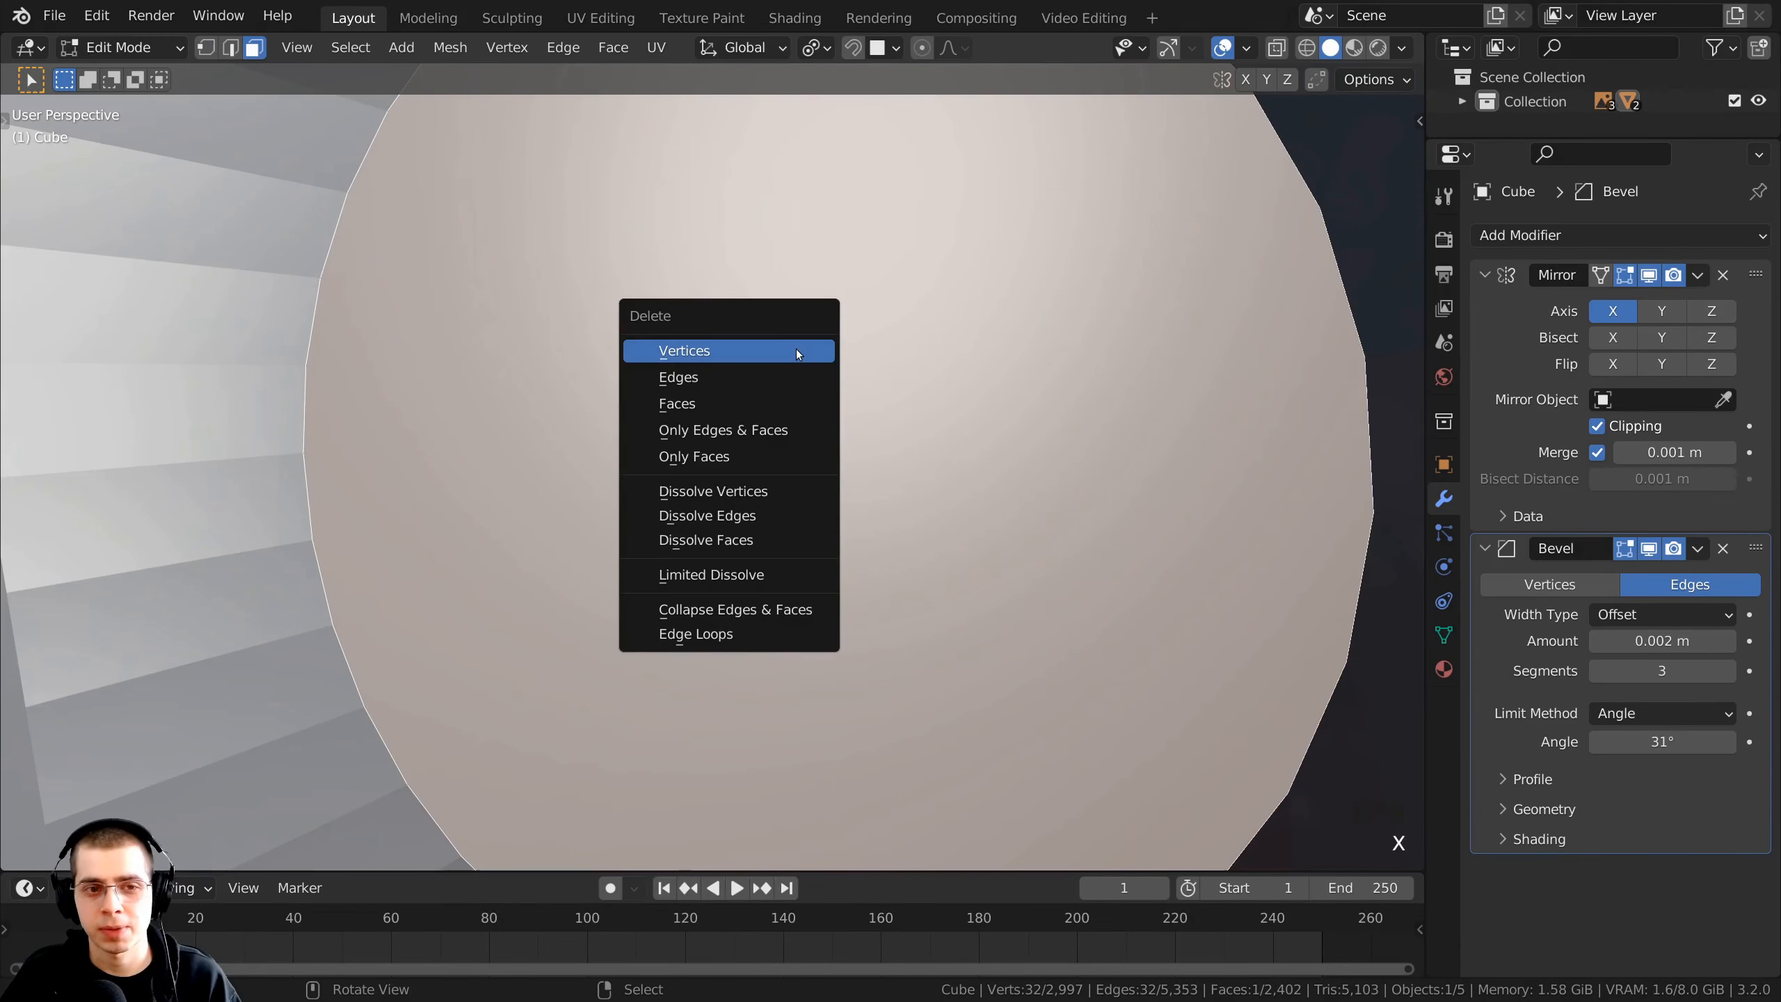
click(791, 401)
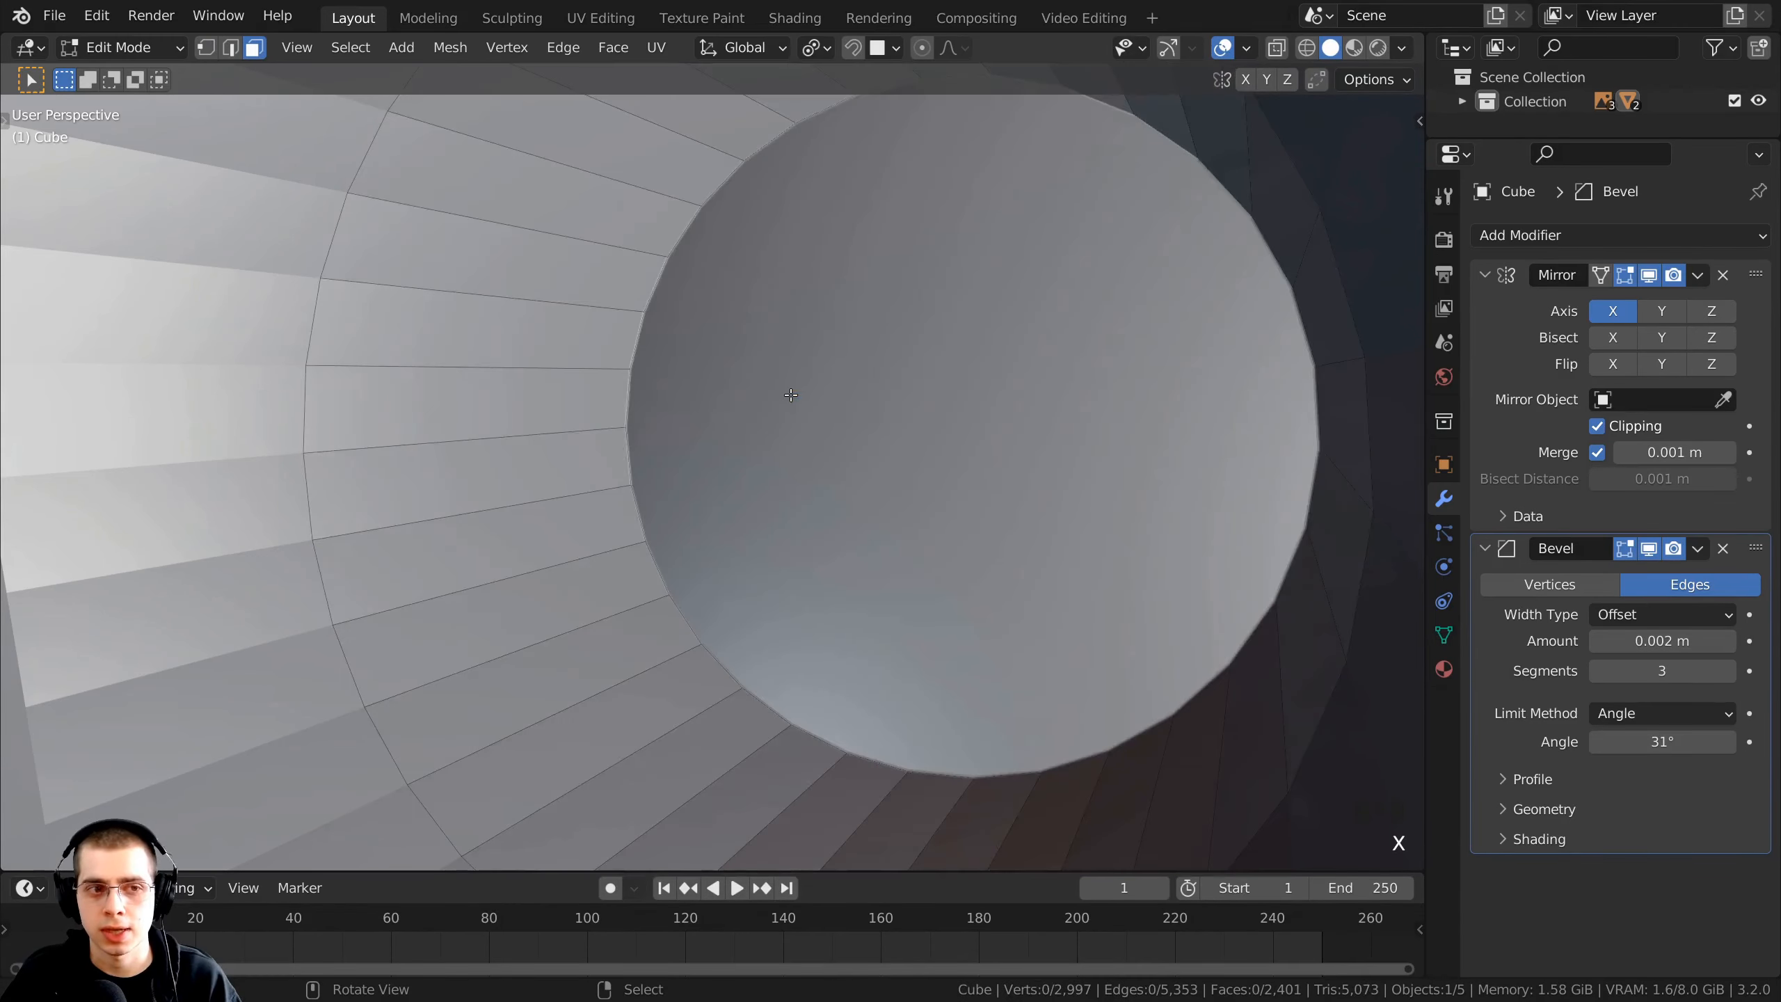
- Display the model in wireframe shading in the front view, framed on the cylinder and the neck reference
scroll(891, 435, down, 17)
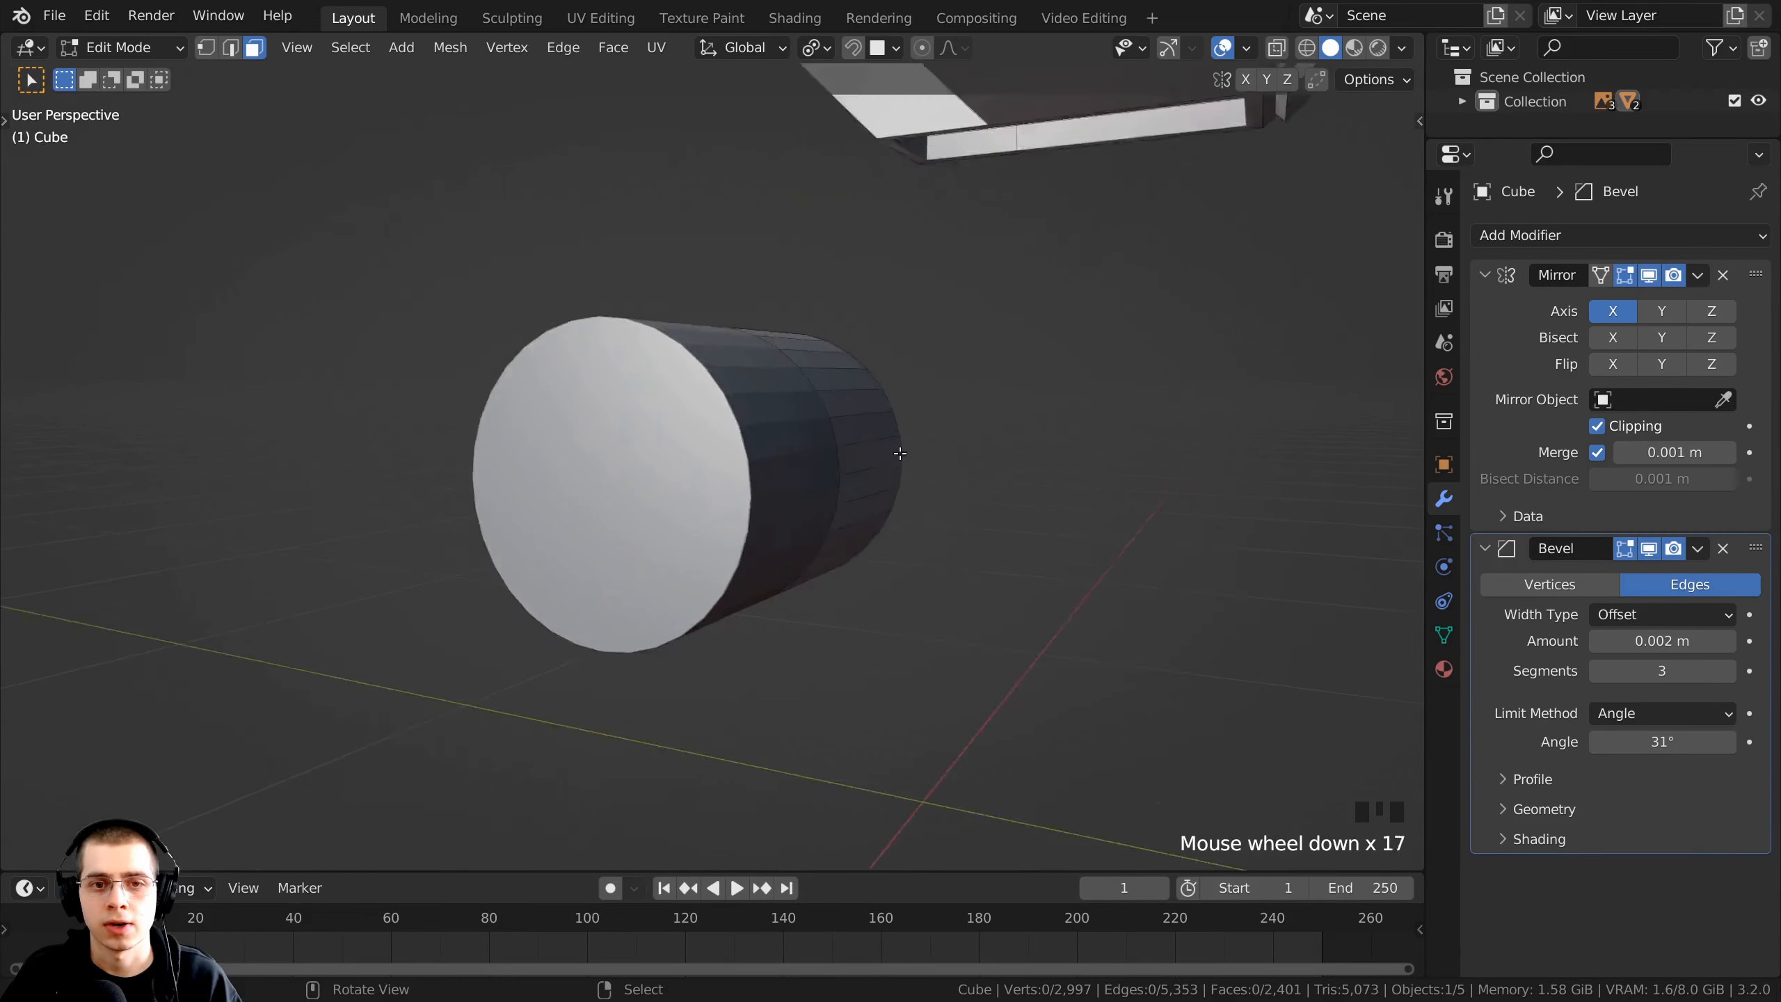
mouse_move(900, 453)
middle_down()
mouse_move(913, 484)
mouse_move(895, 480)
middle_up()
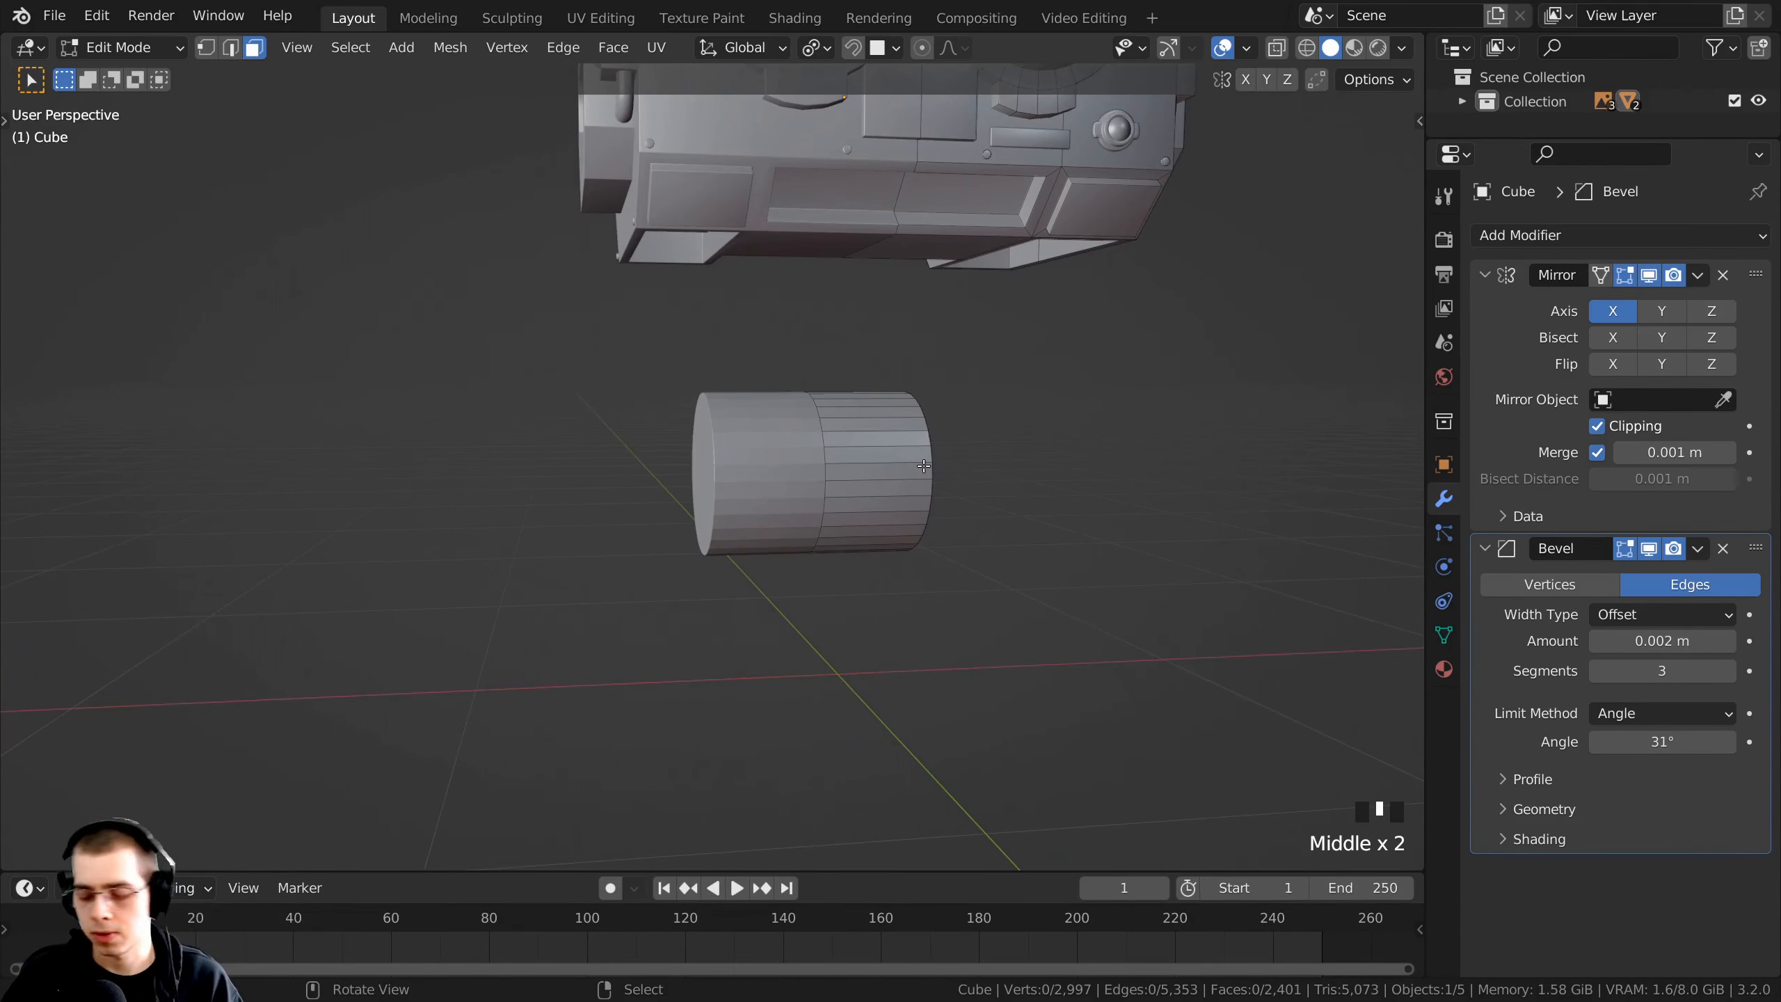
key(KP_1)
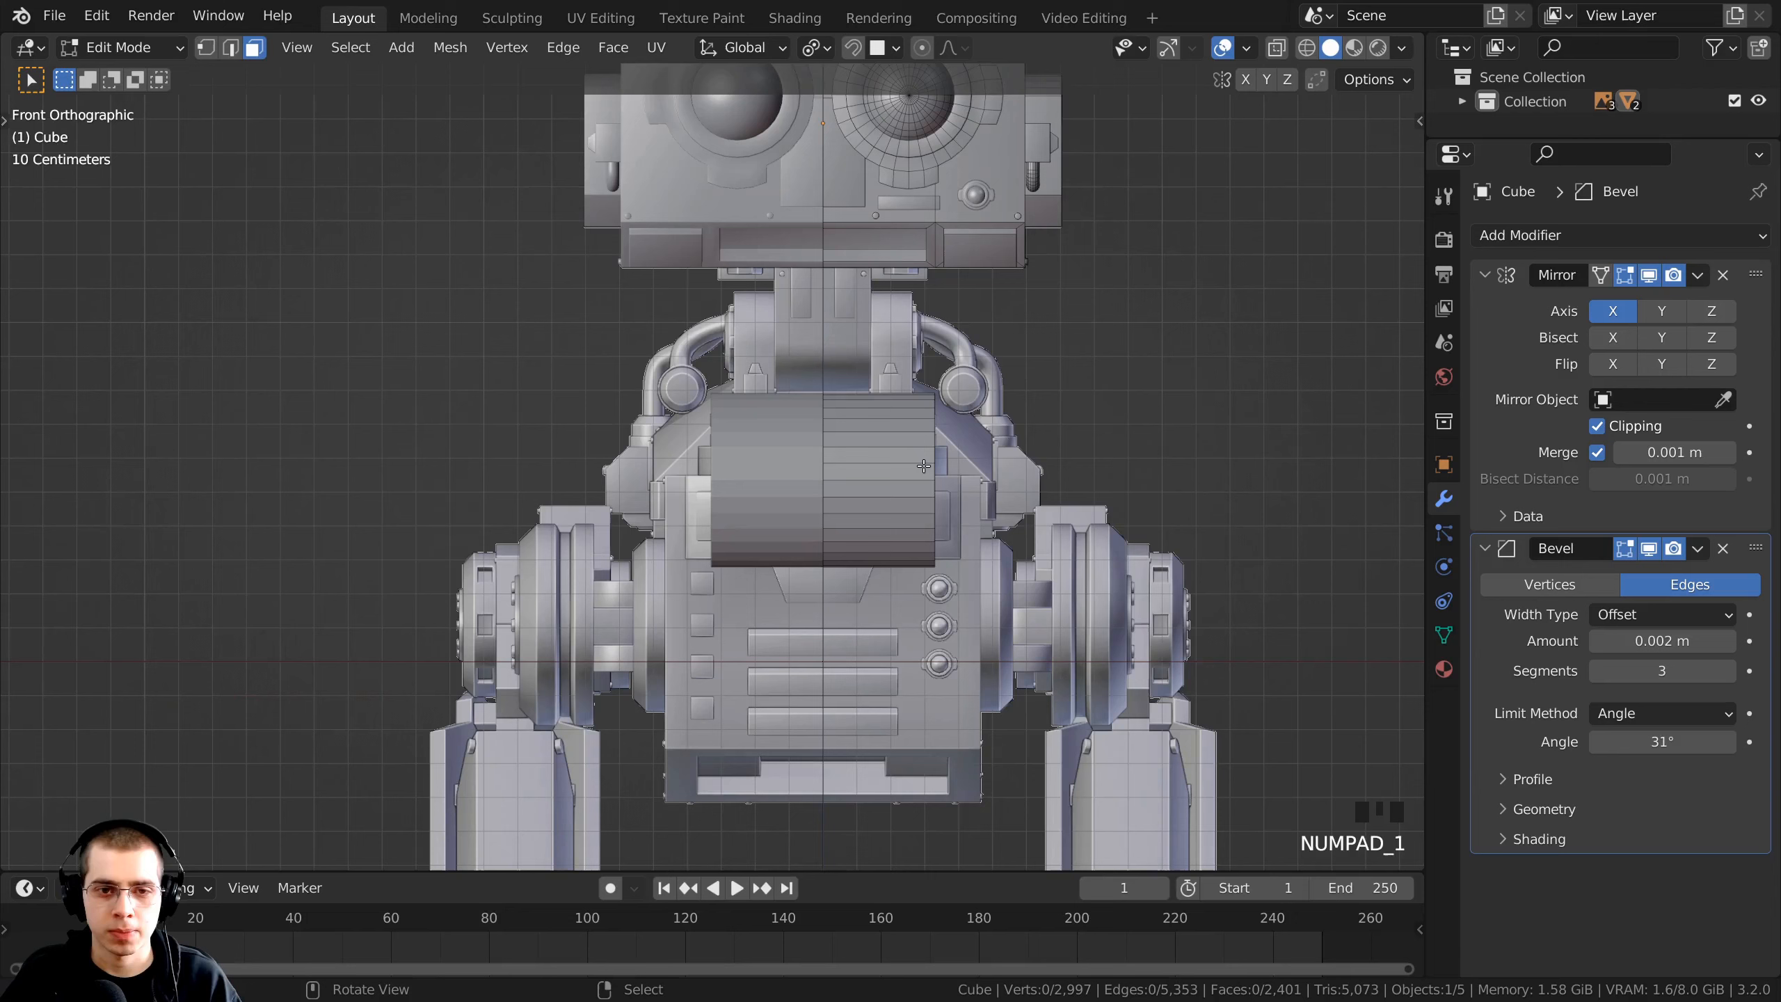
click(1136, 220)
scroll(1080, 449, up, 3)
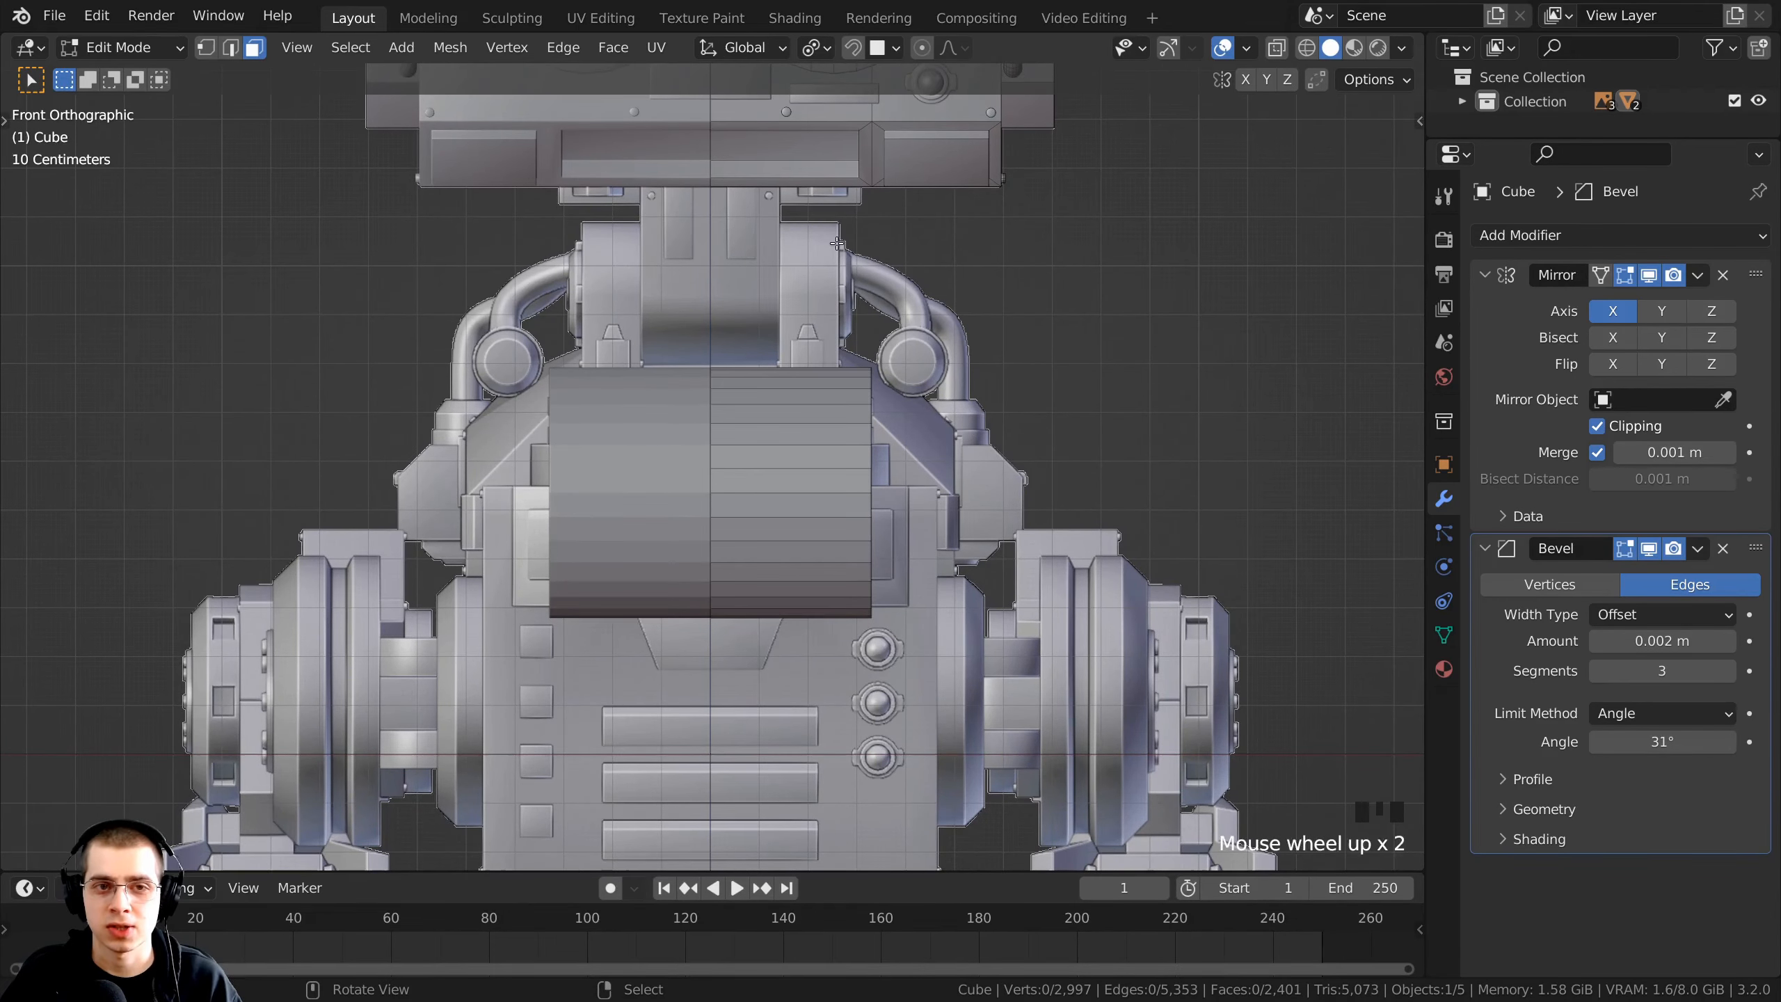
shift+middle_drag(838, 243, 820, 365)
key(z)
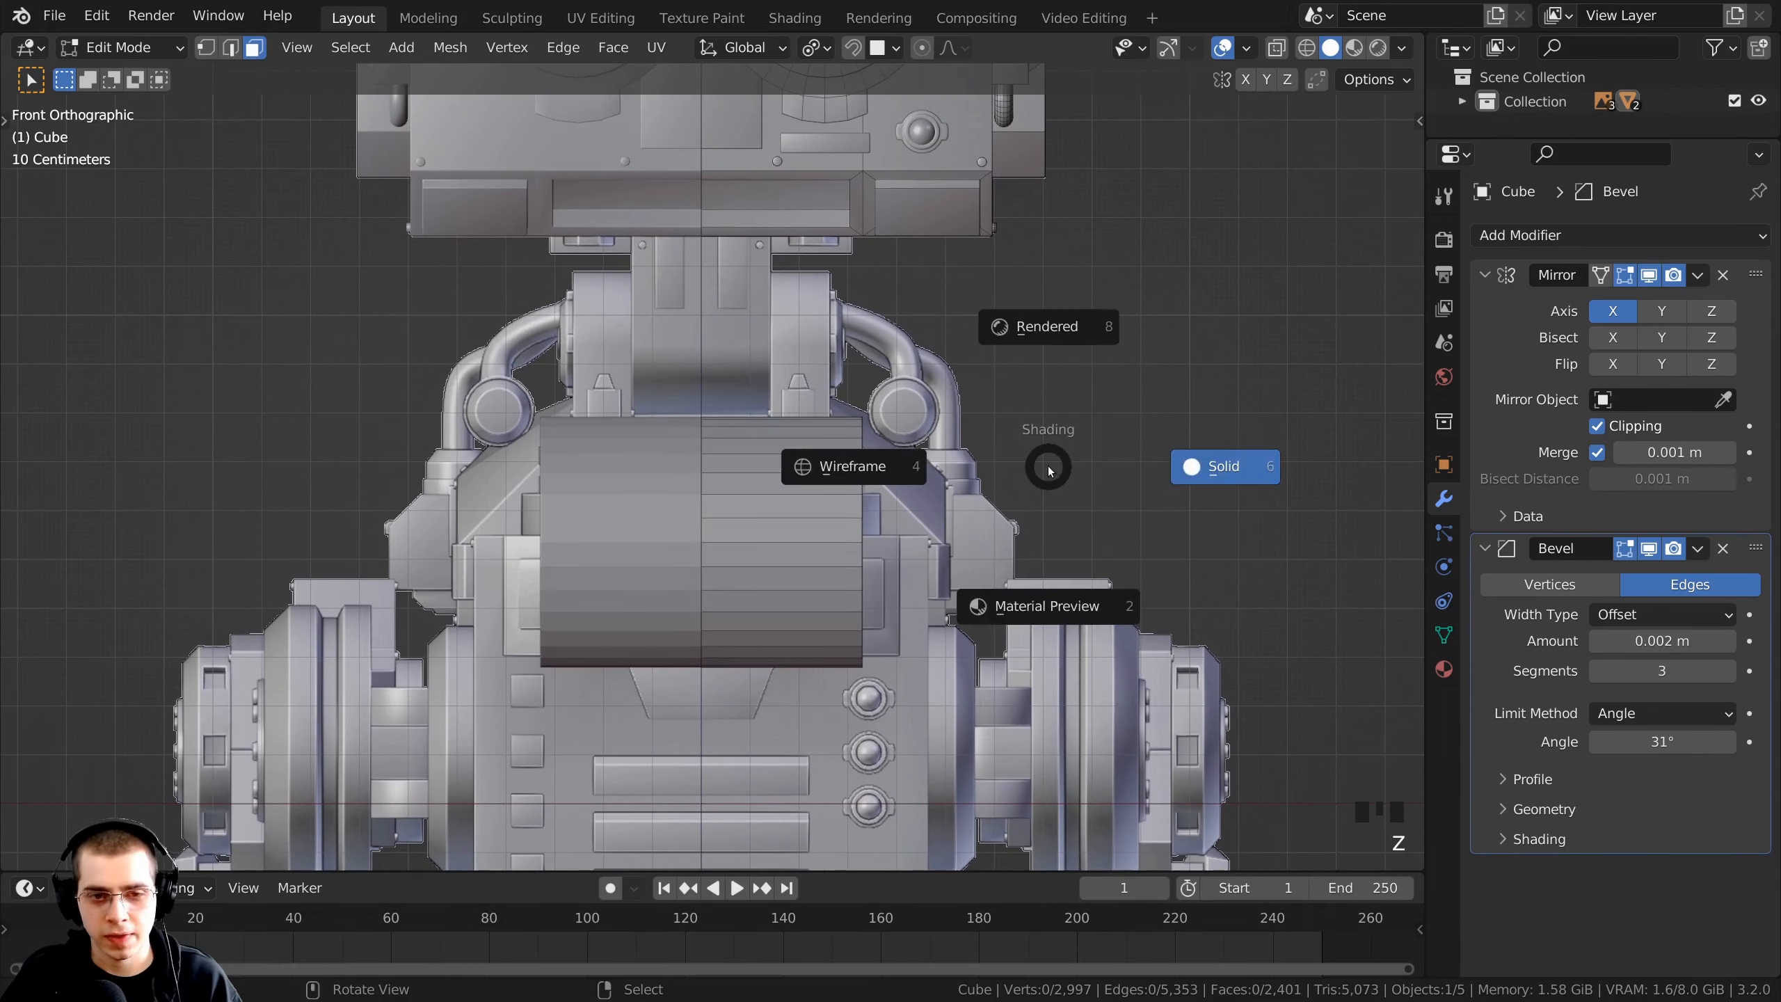
click(810, 469)
shift+middle_drag(811, 470, 800, 473)
scroll(726, 429, up, 3)
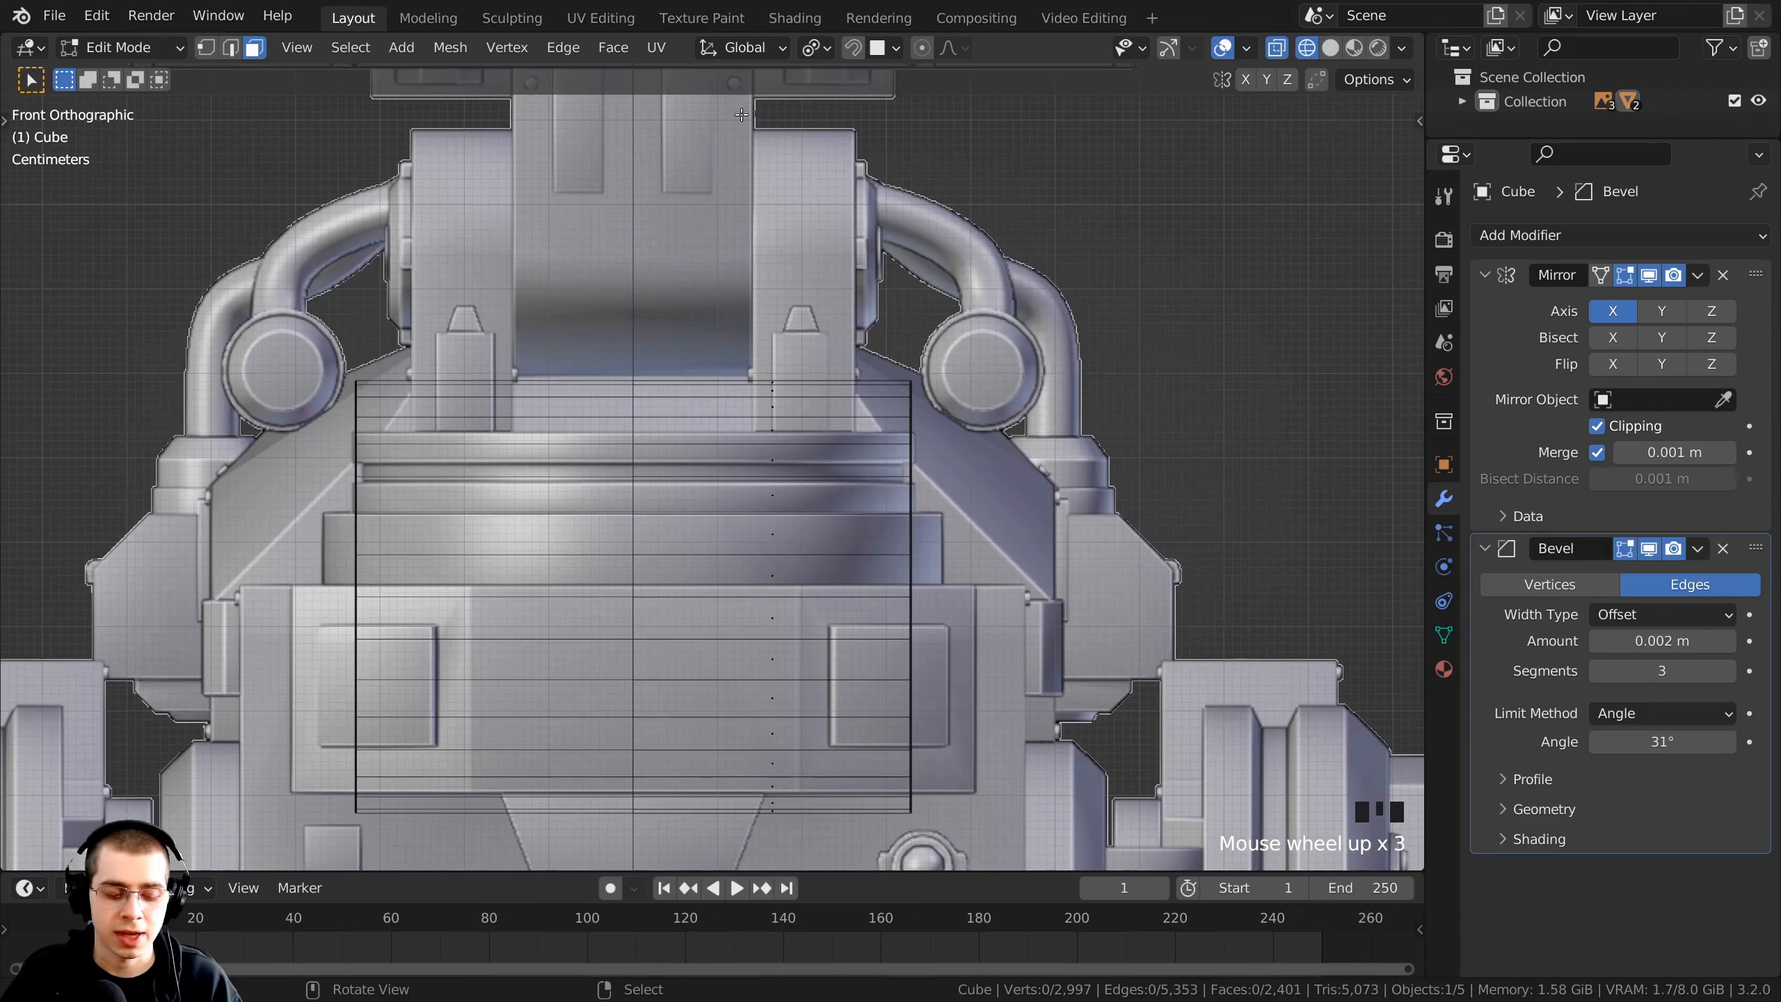
- Delete the vertices of the cylinder's upper half above its widest points, using vertex selection in the front and right views
click(465, 212)
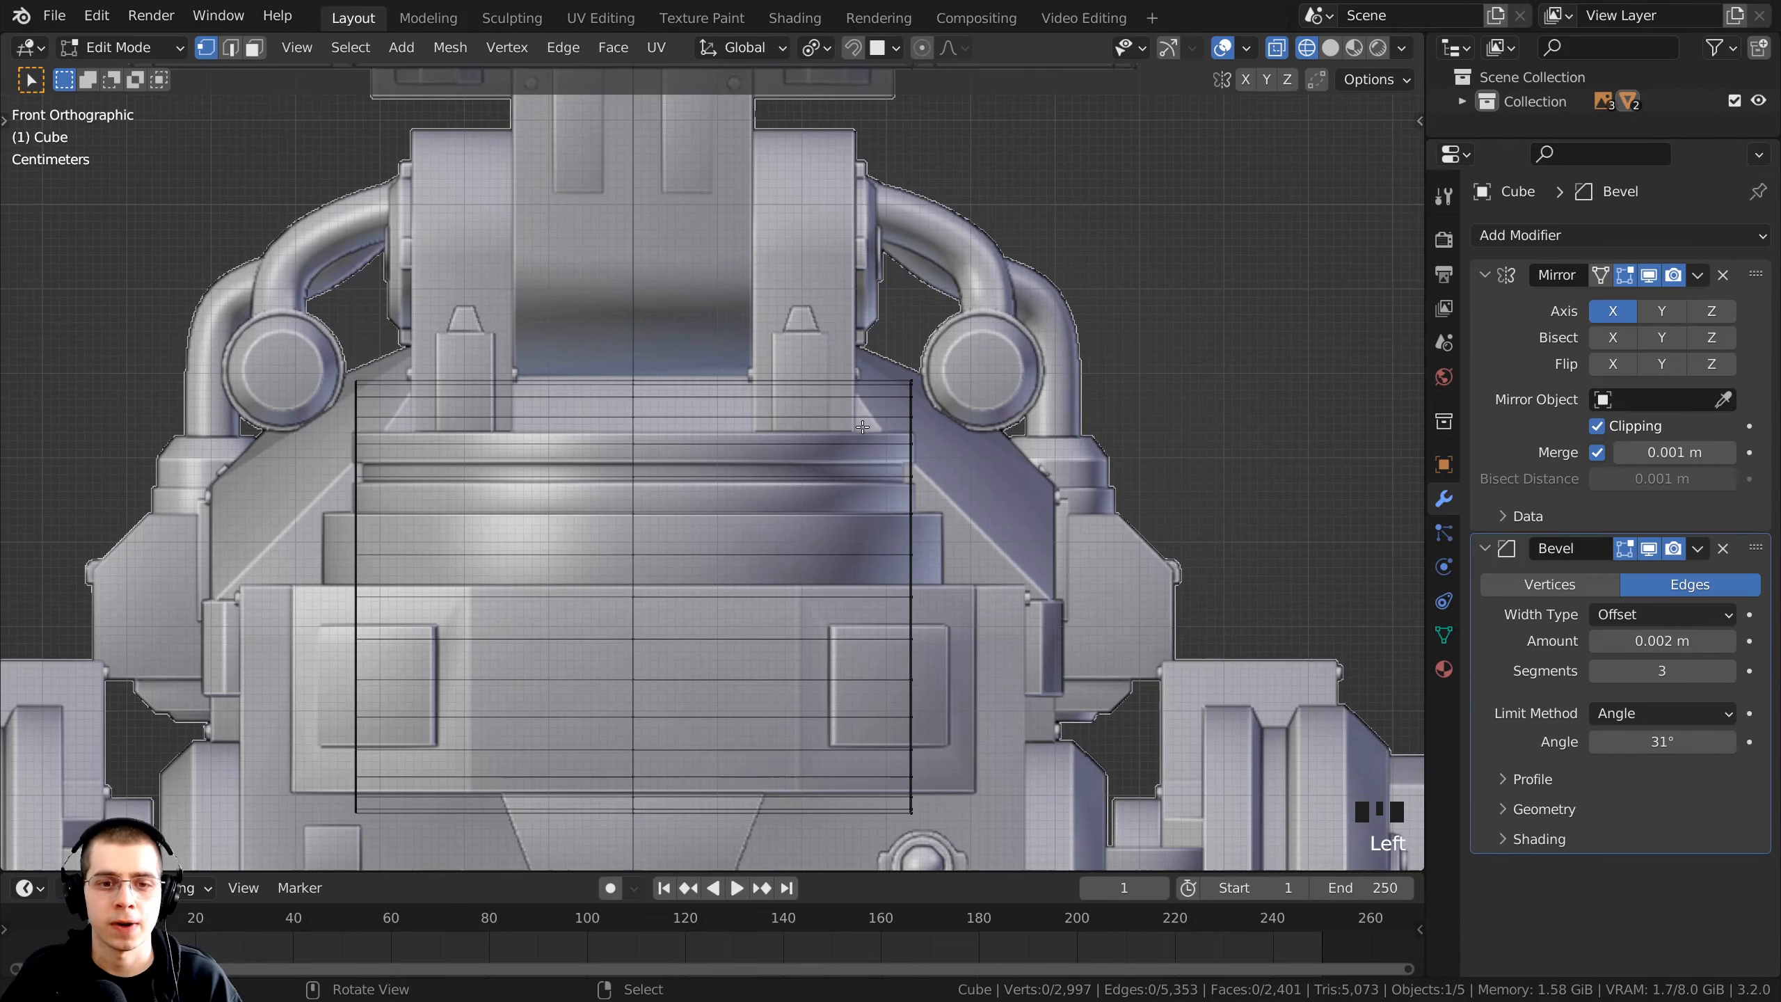
shift+middle_drag(862, 427, 882, 277)
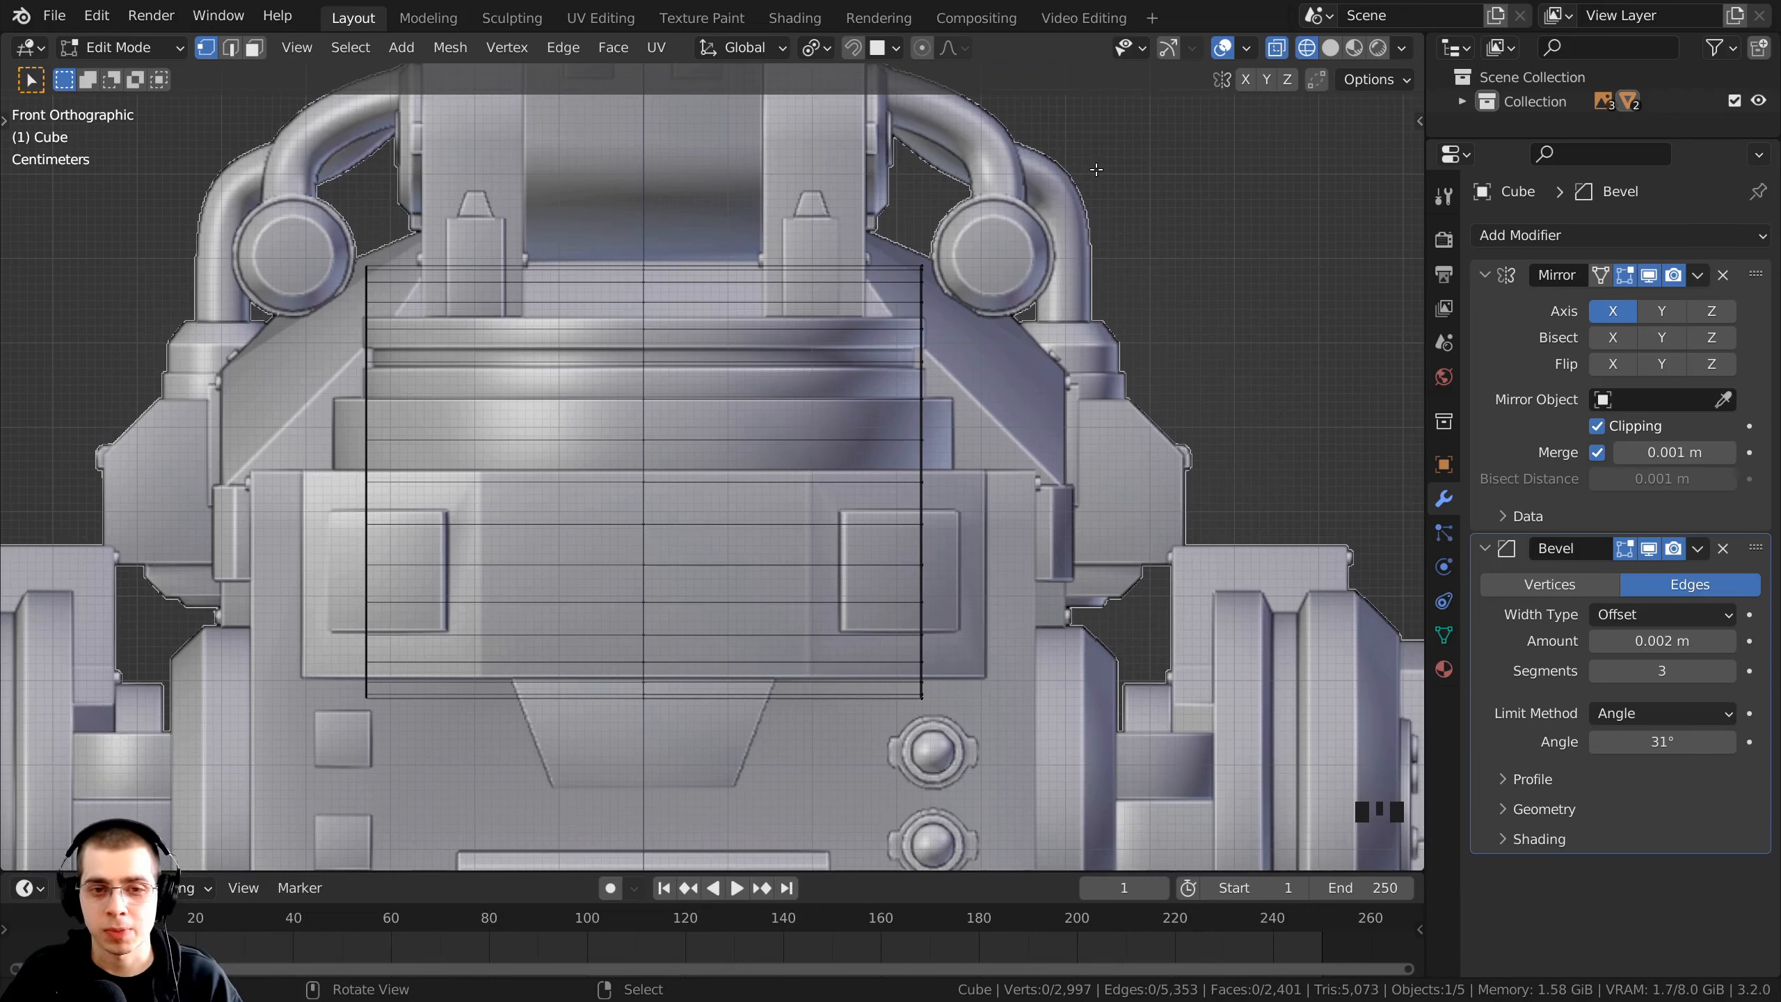
key(b)
drag(1098, 160, 492, 427)
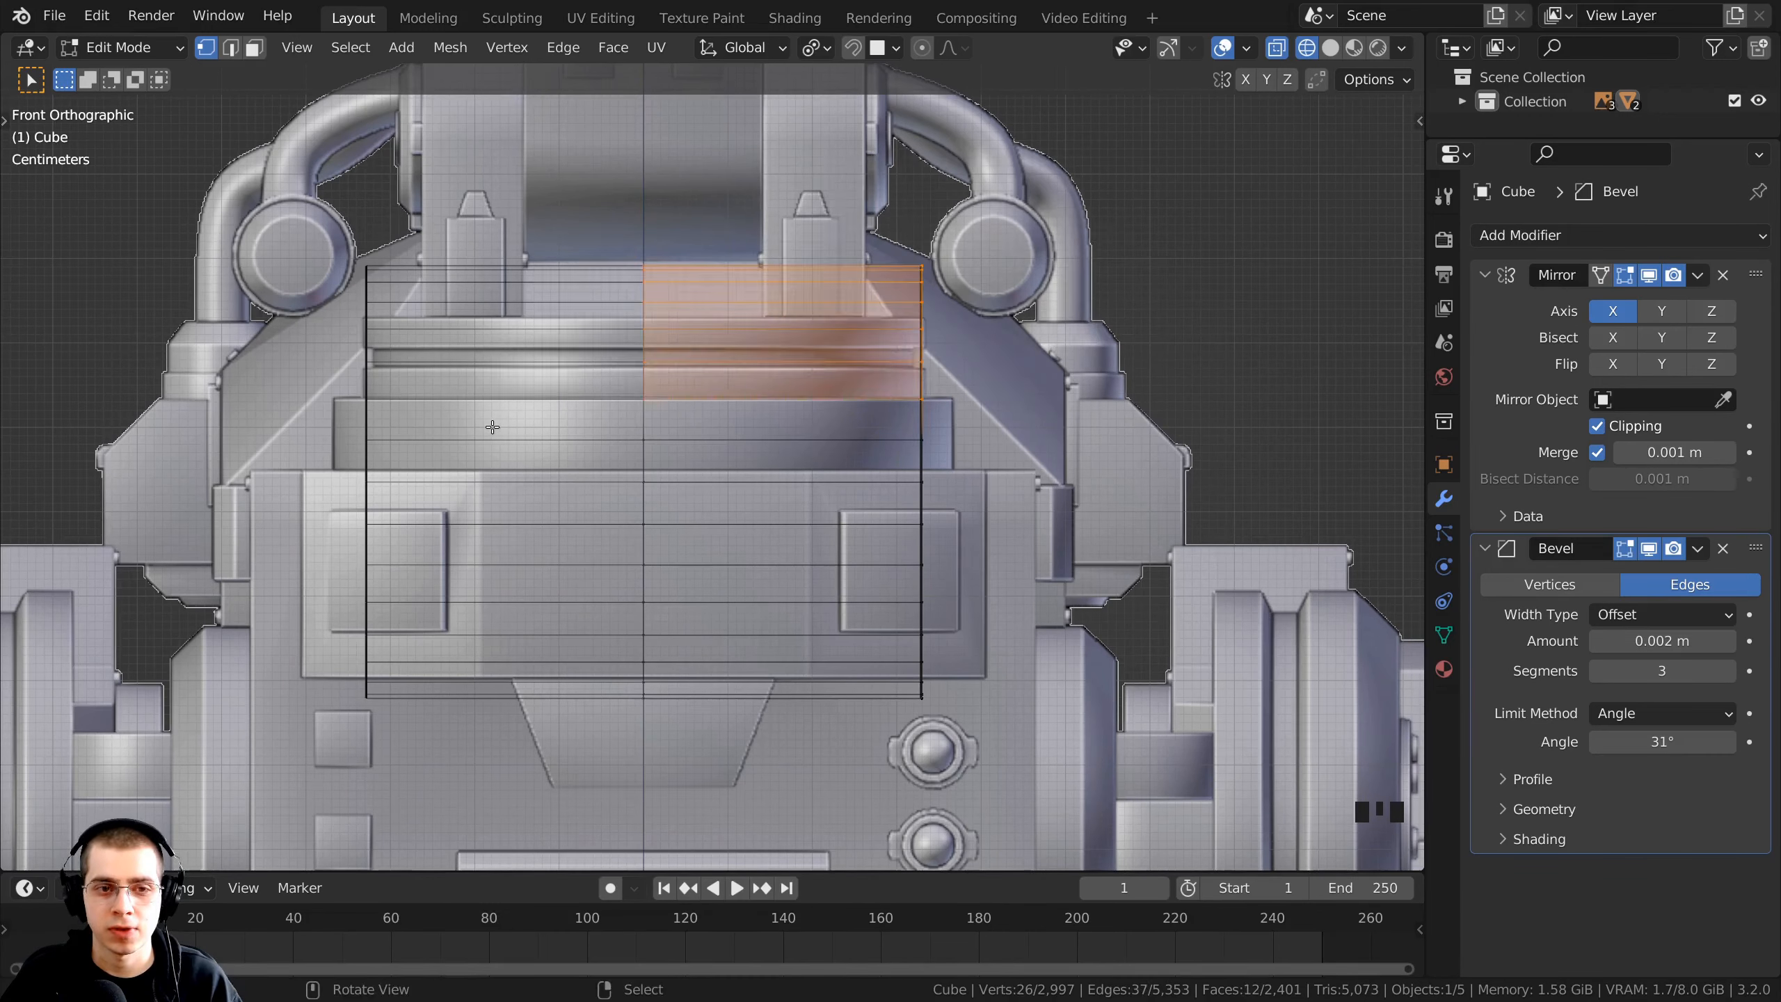
key(KP_3)
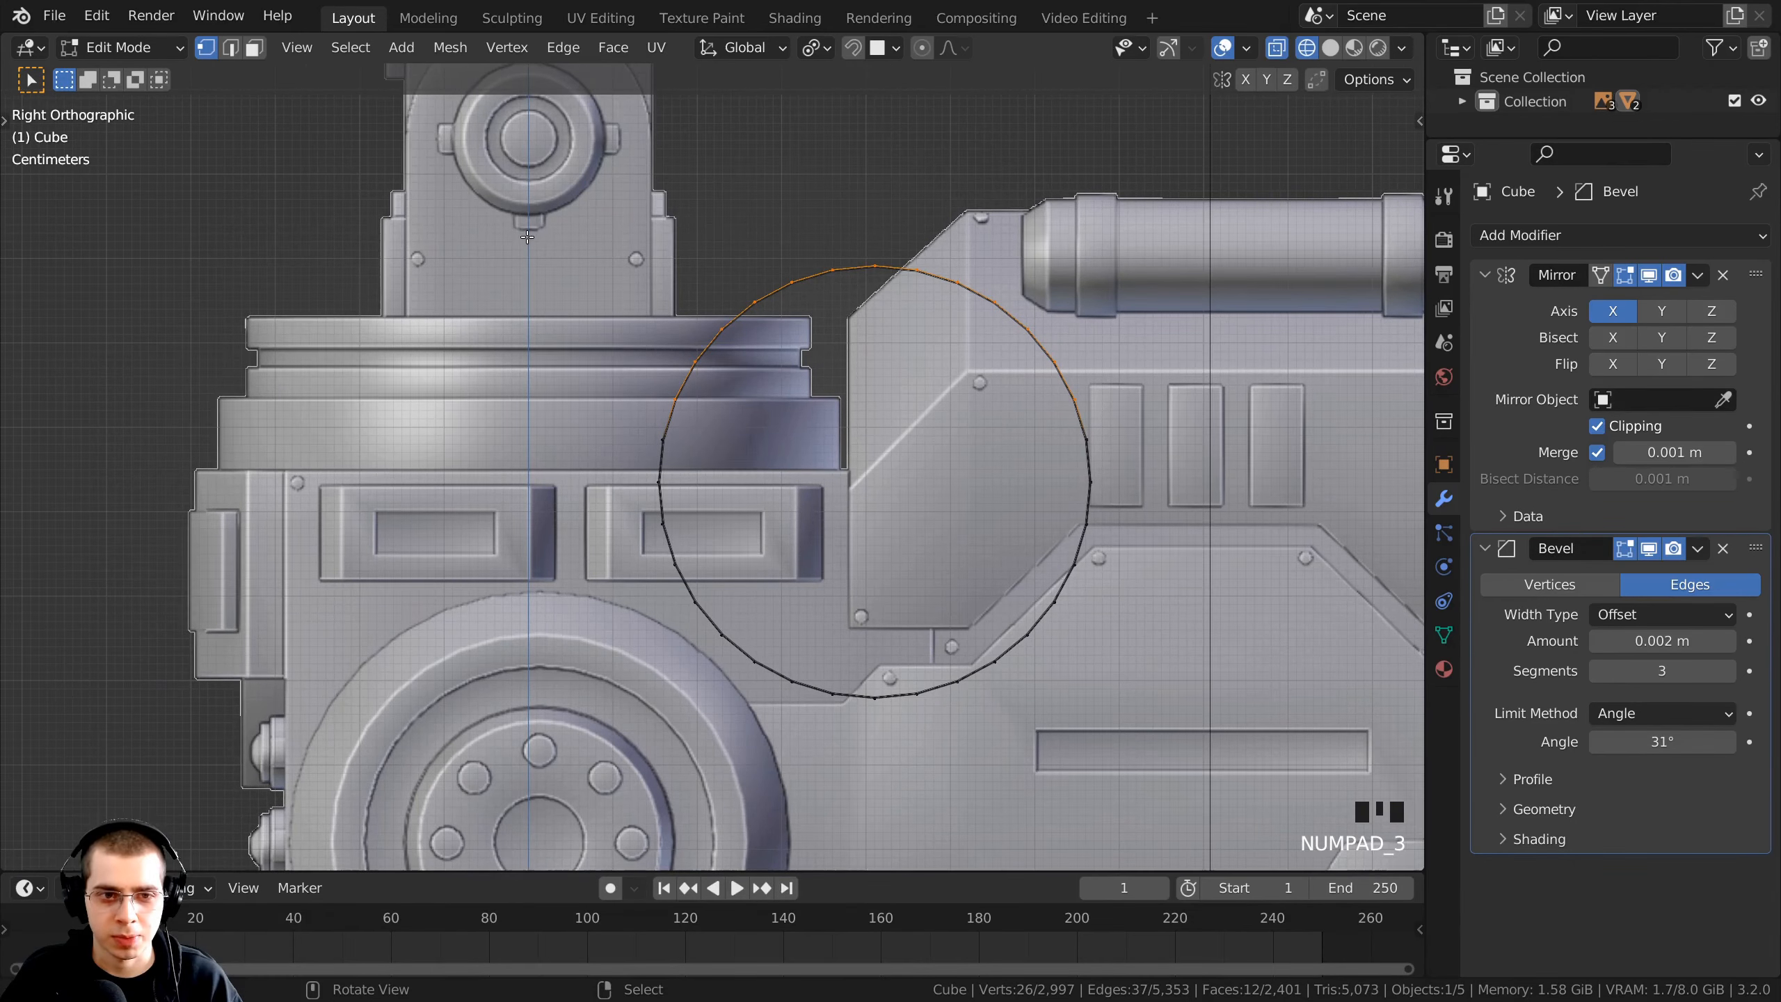
key(b)
drag(526, 226, 708, 316)
drag(997, 405, 1148, 457)
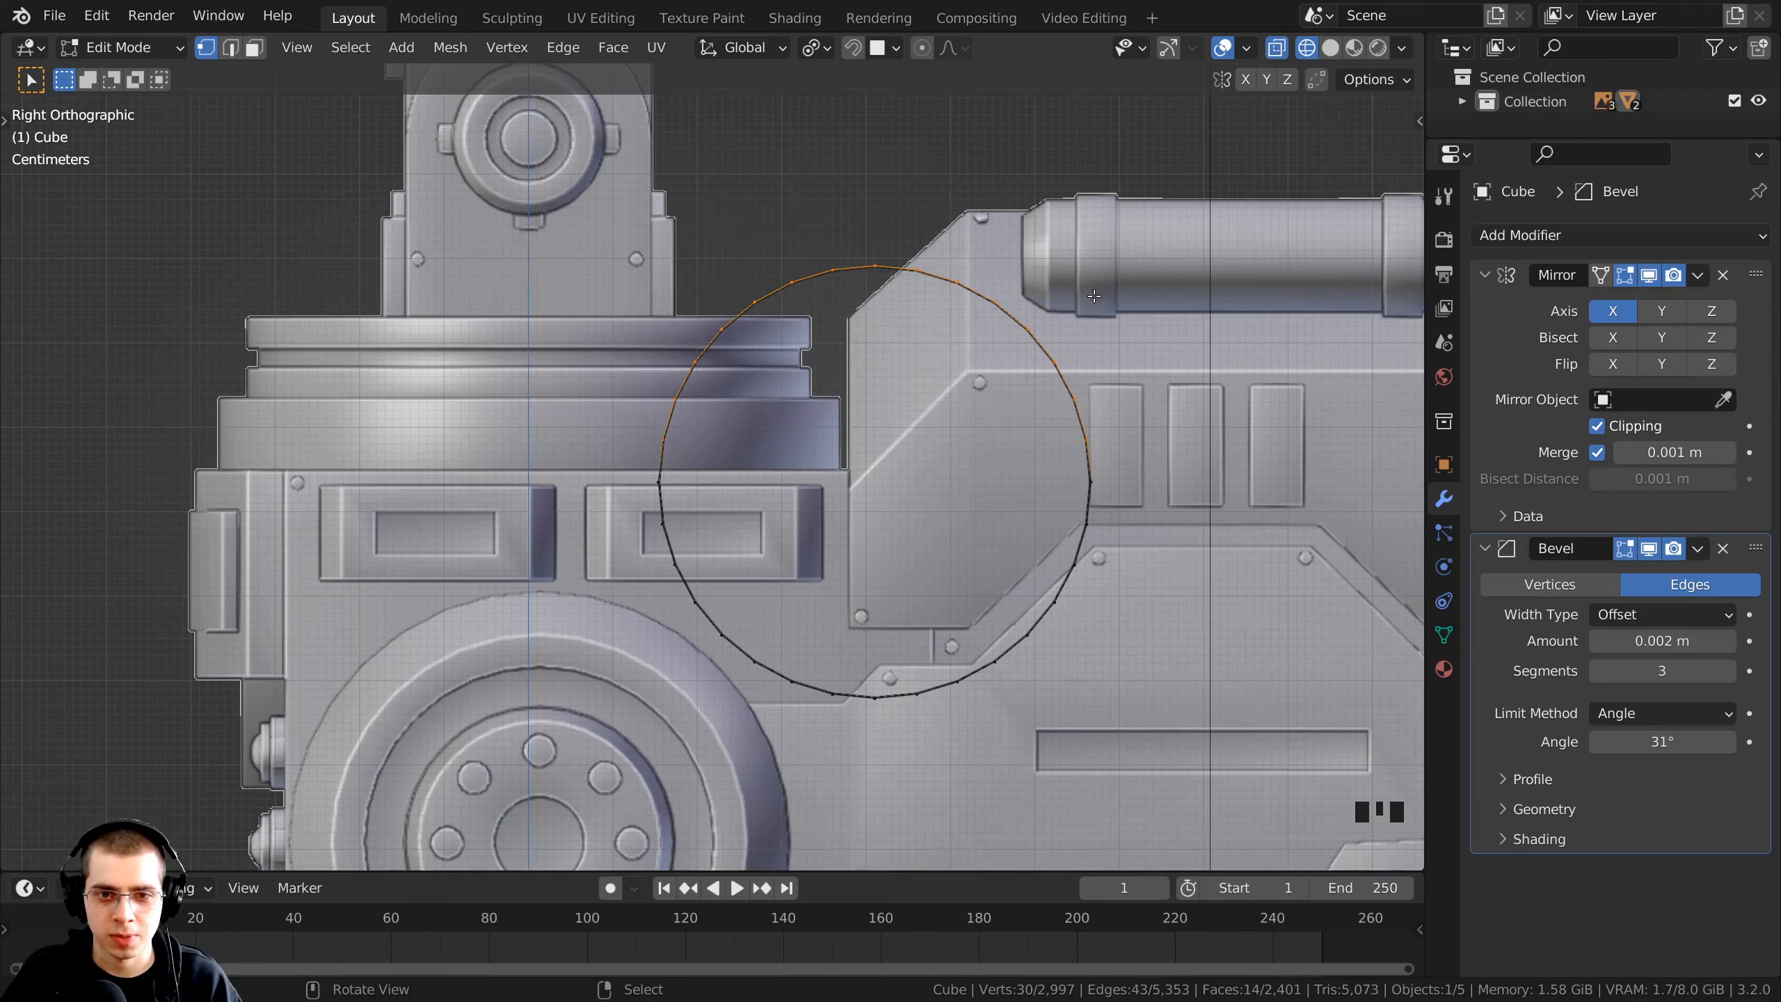
click(907, 218)
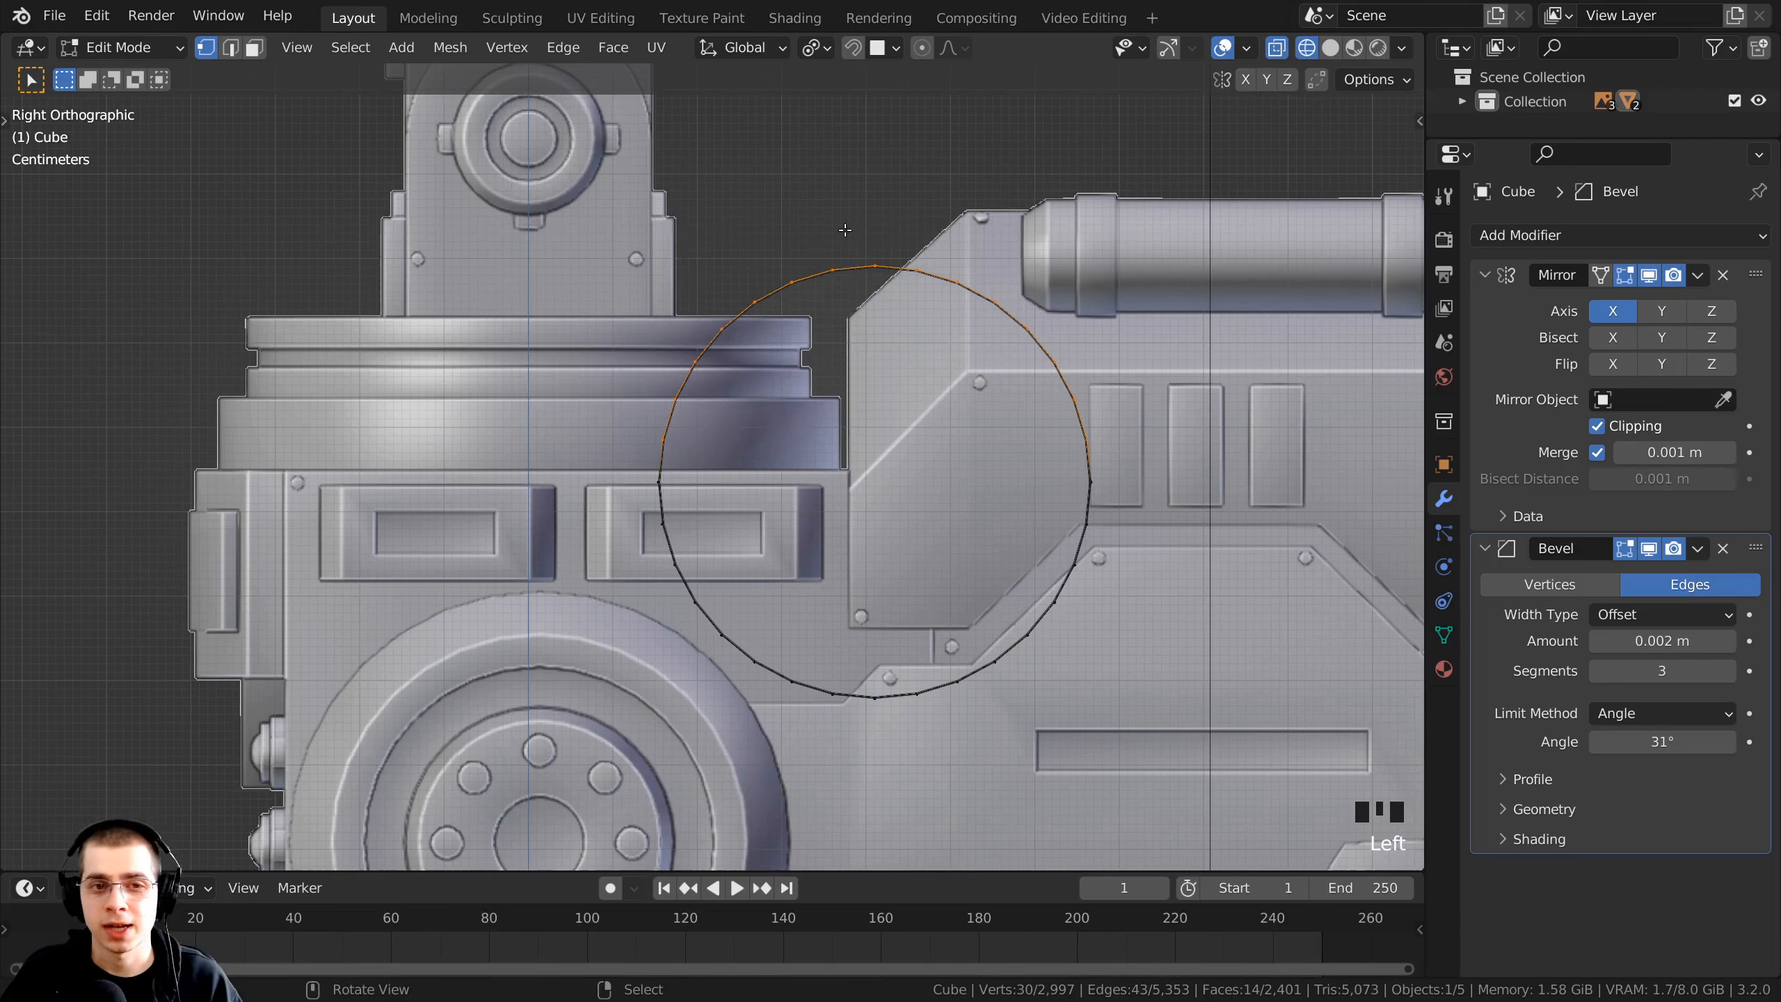
key(x)
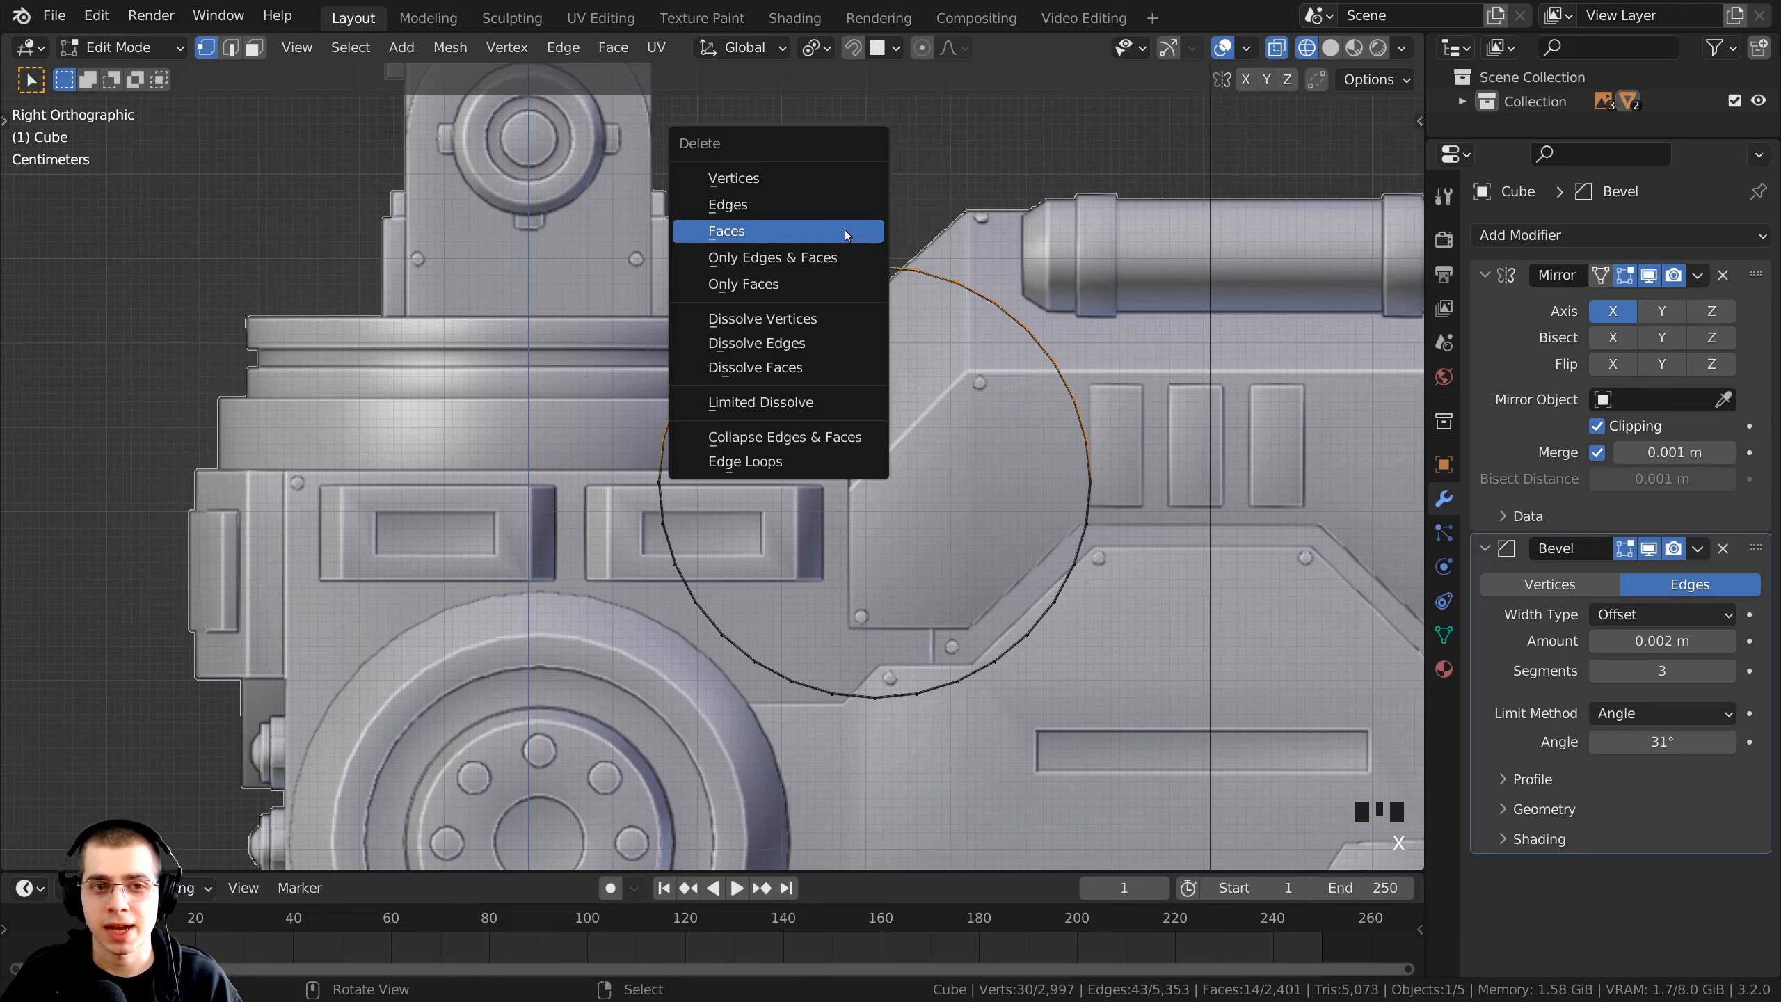
click(764, 178)
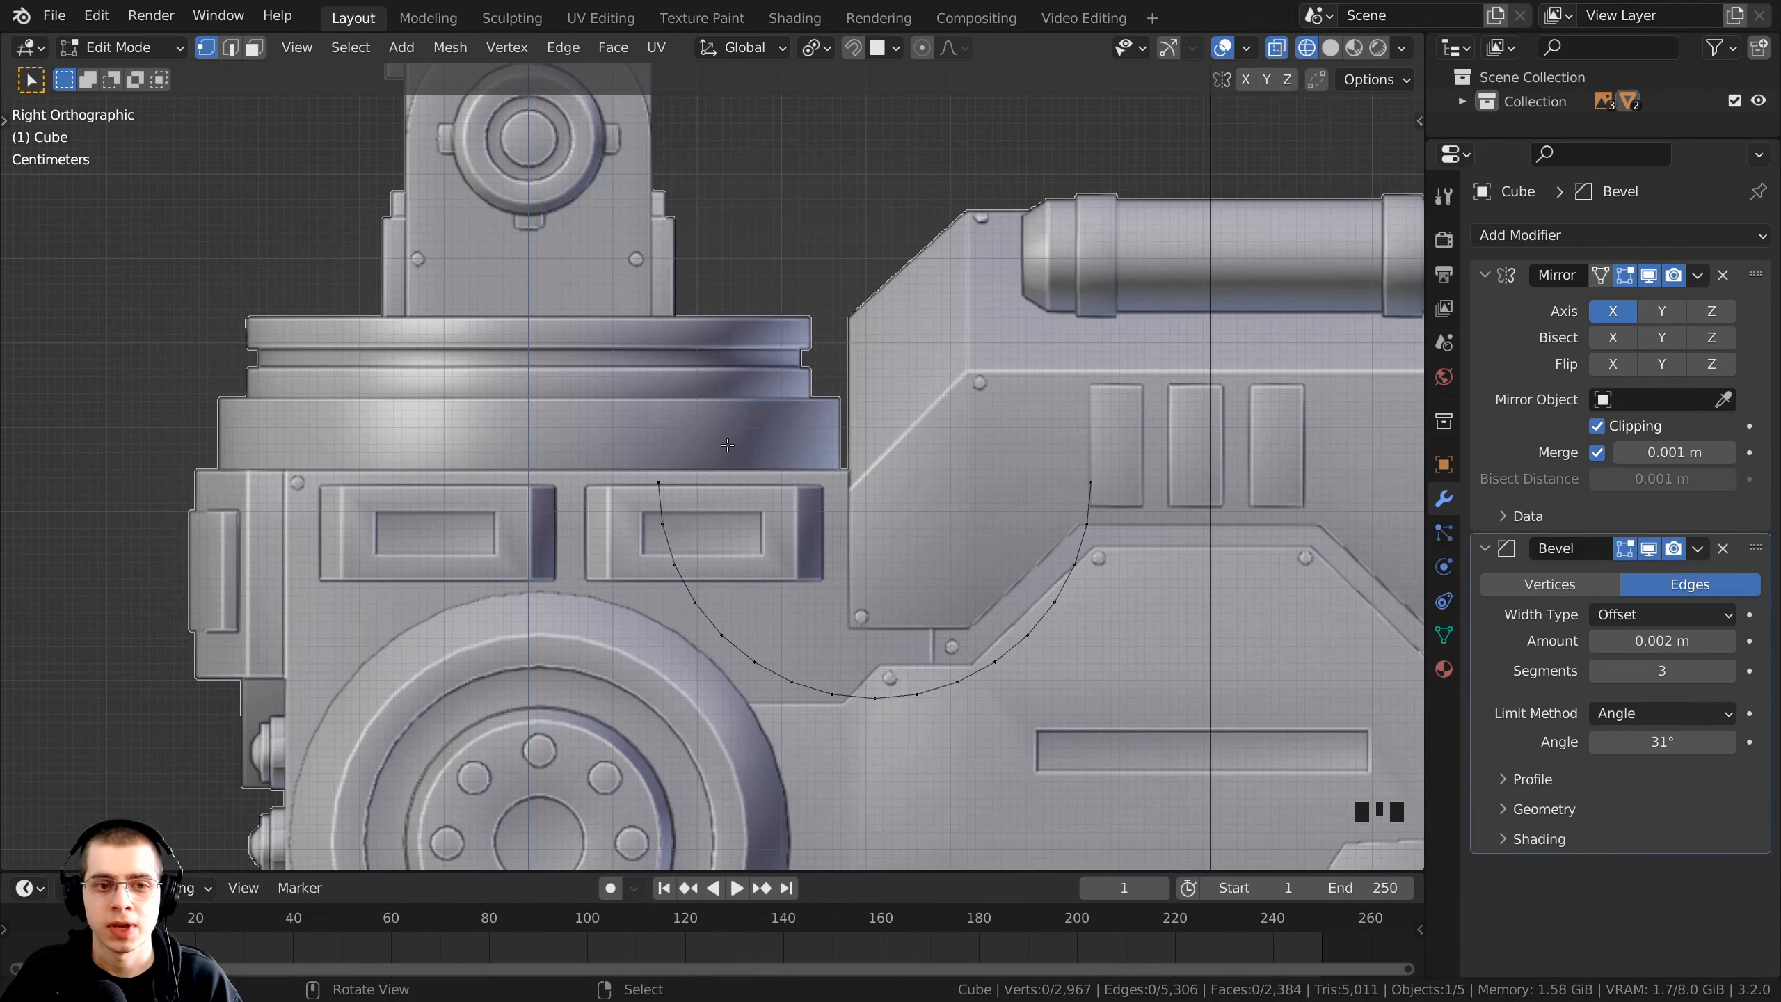
- Select the whole remaining half cylinder and move it in the side view onto the neck joint below the head
scroll(727, 445, down, 2)
click(856, 17)
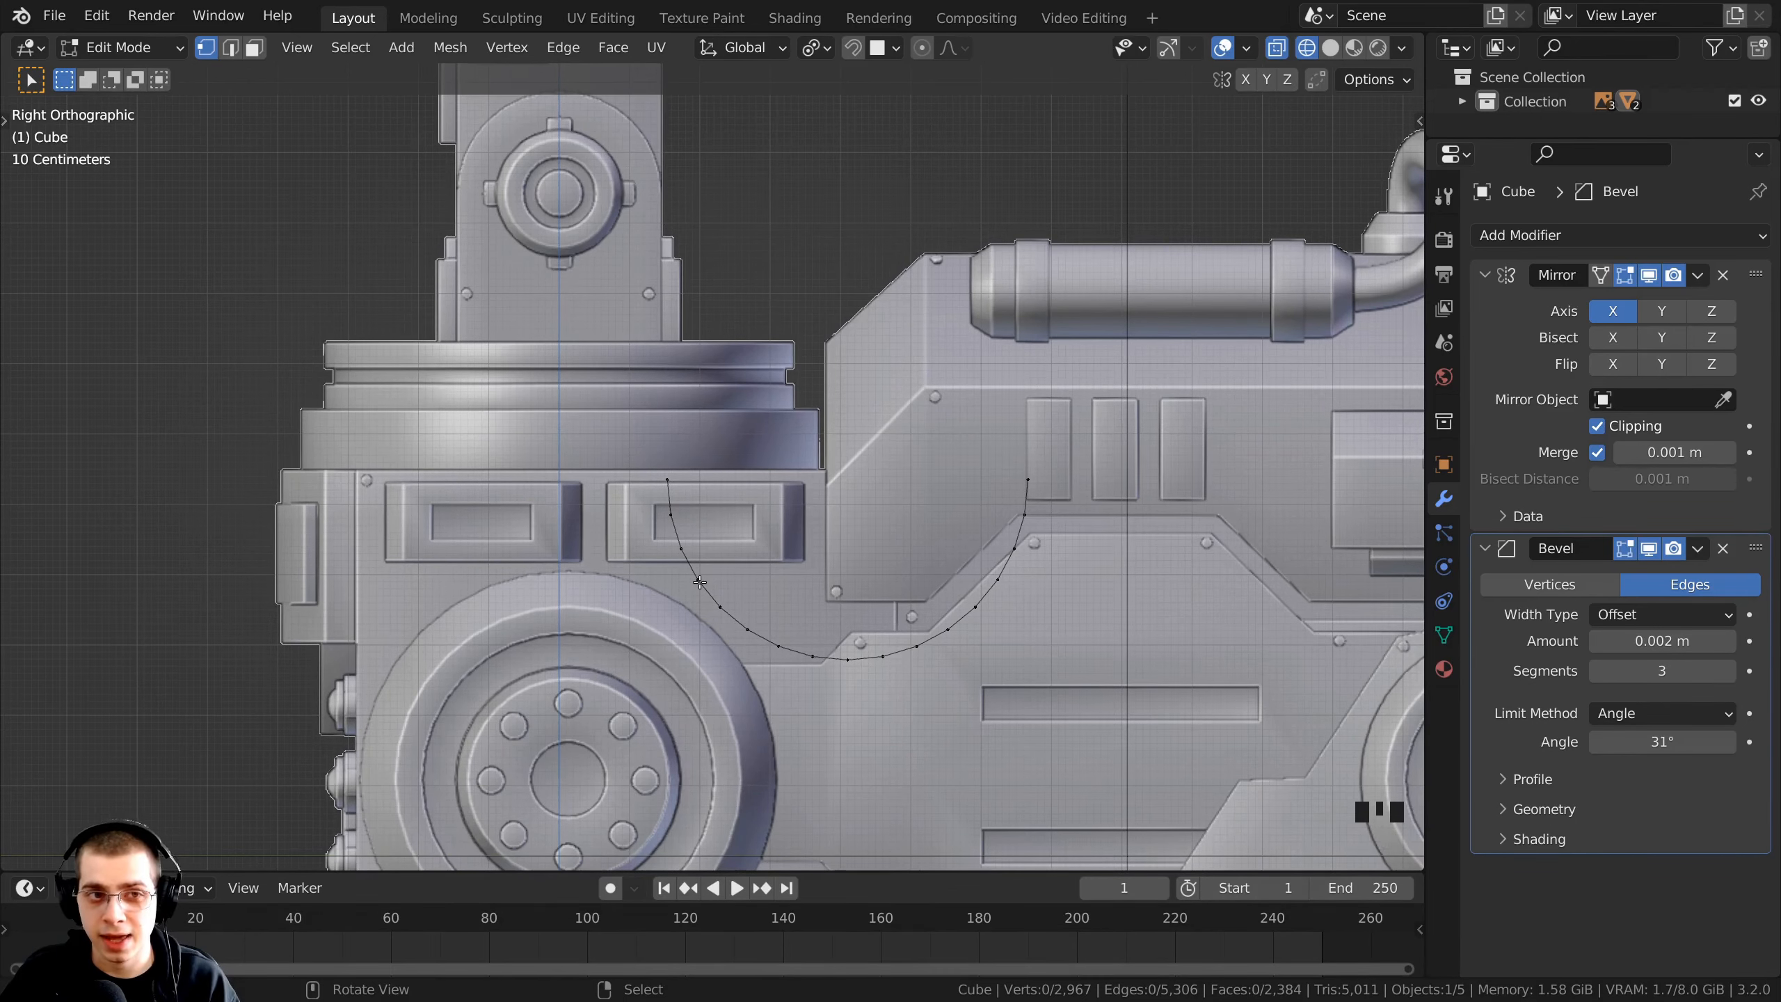
key(l)
shift+scroll(716, 456, down, 2)
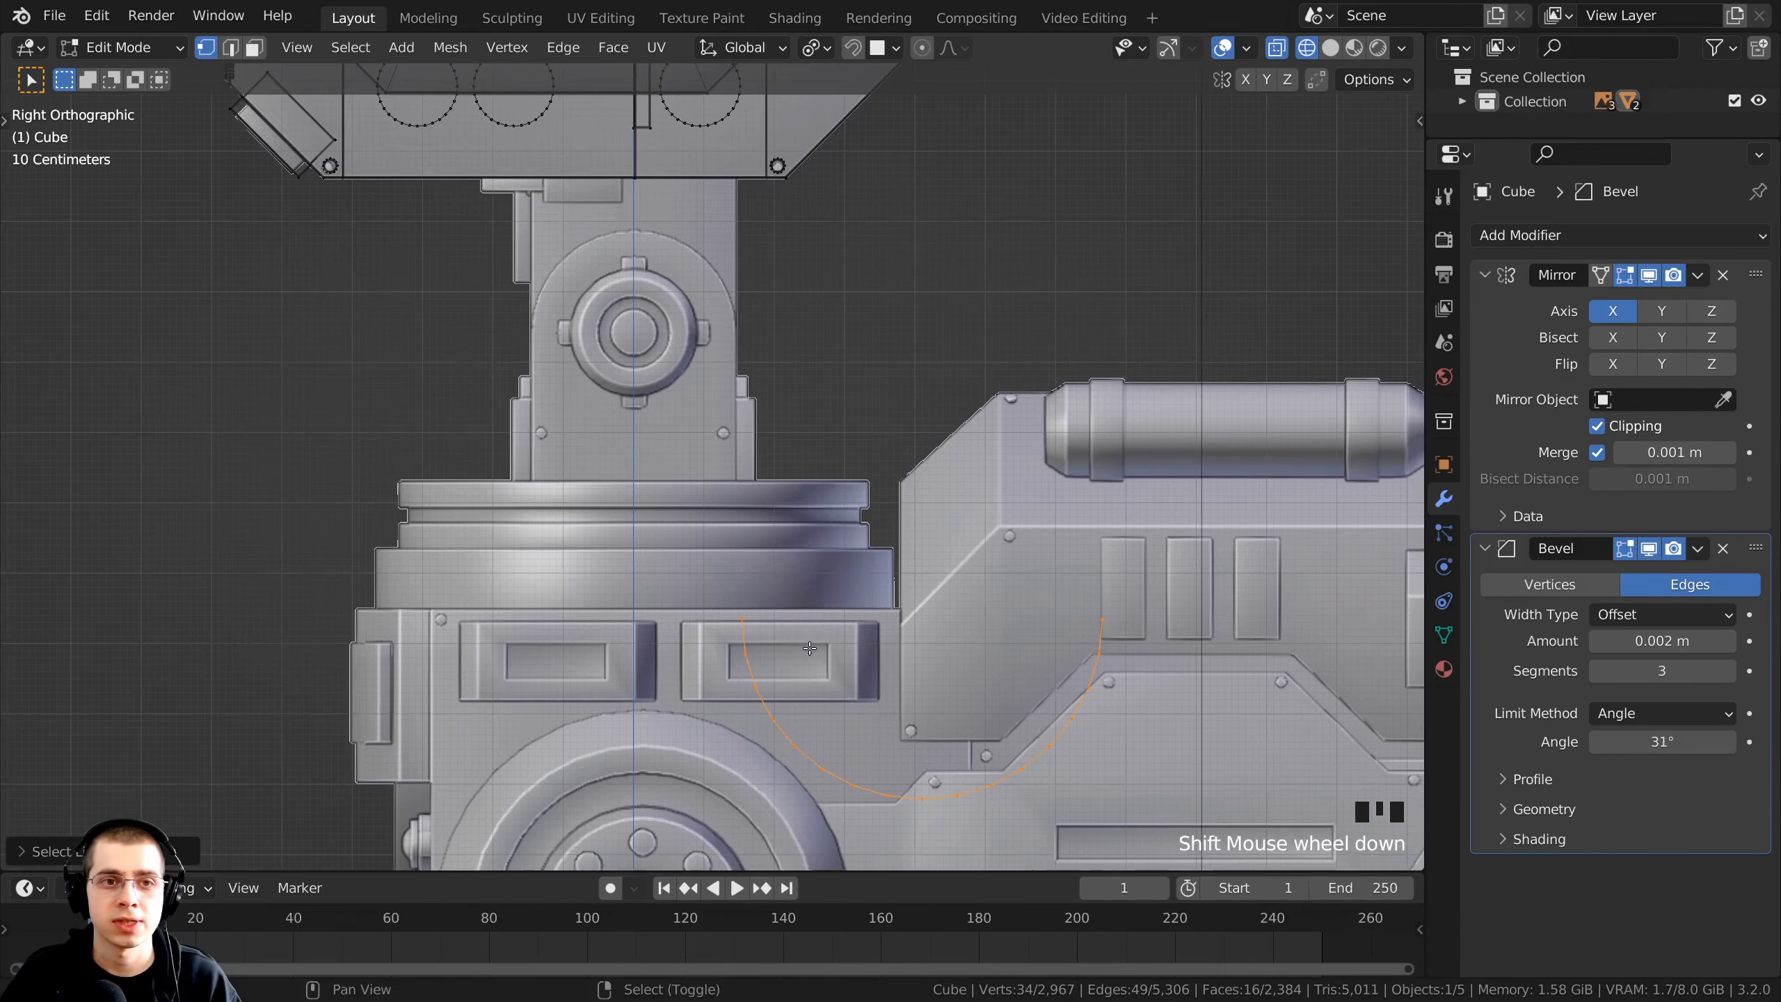
shift+middle_drag(983, 747, 1028, 820)
key(g)
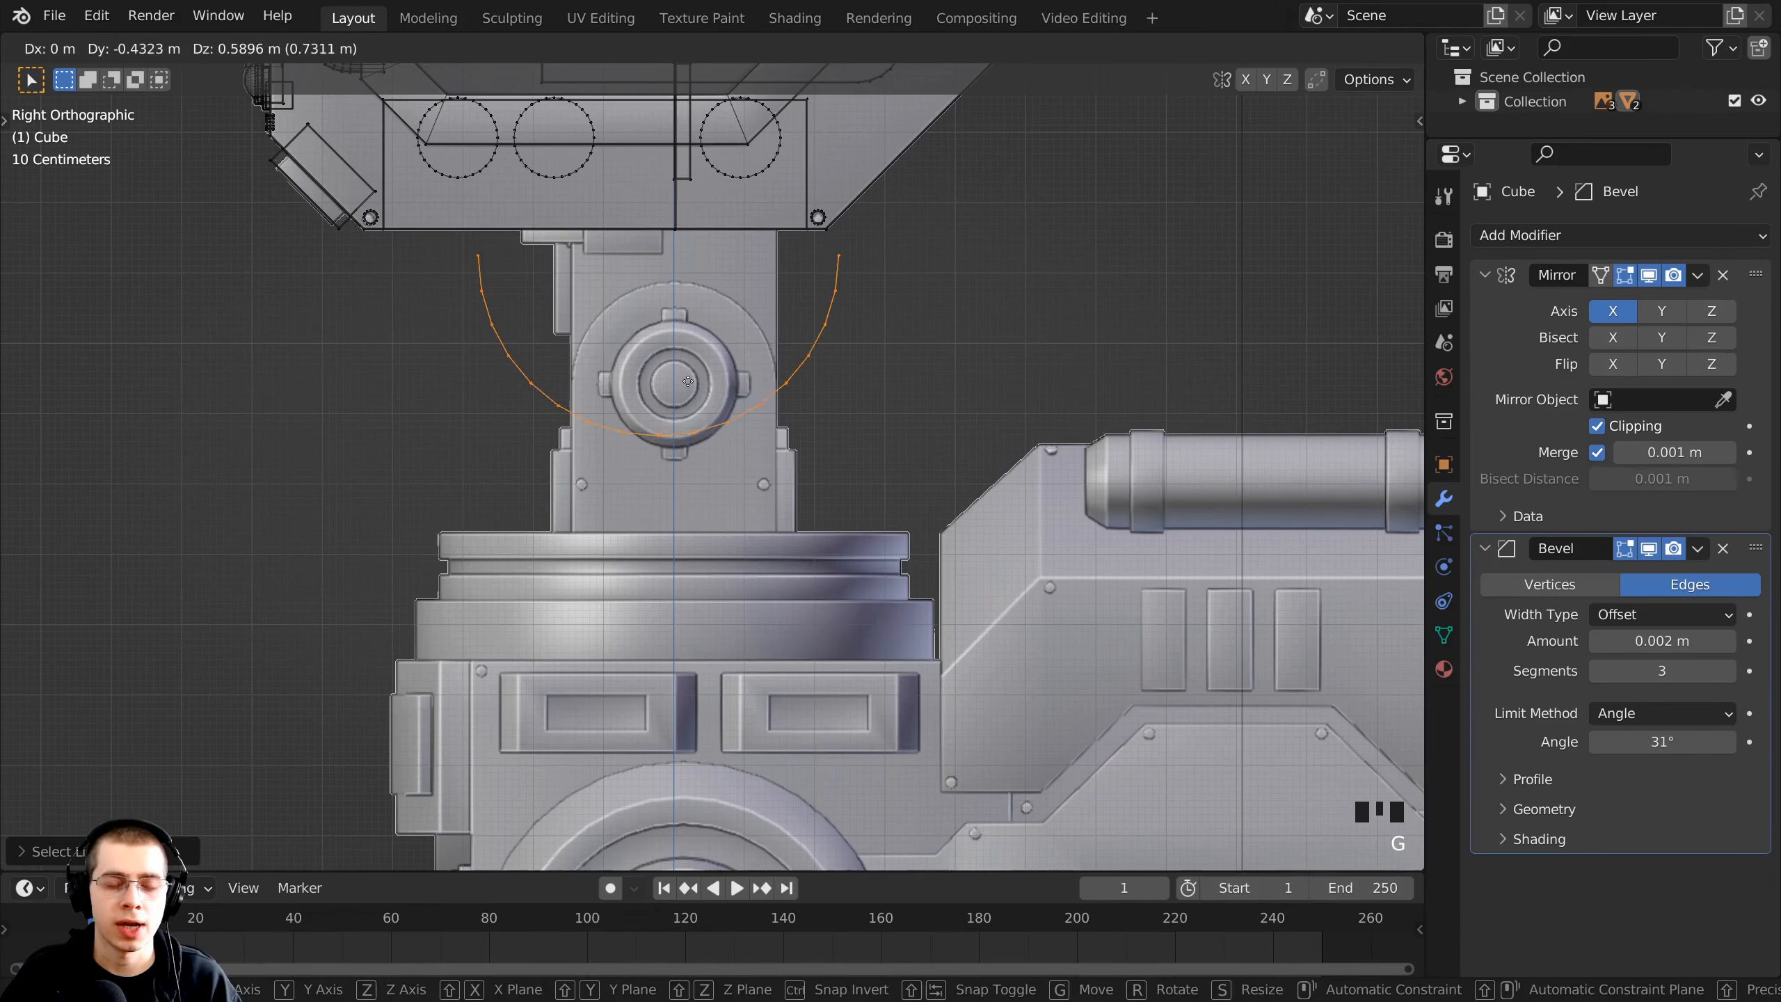
click(677, 348)
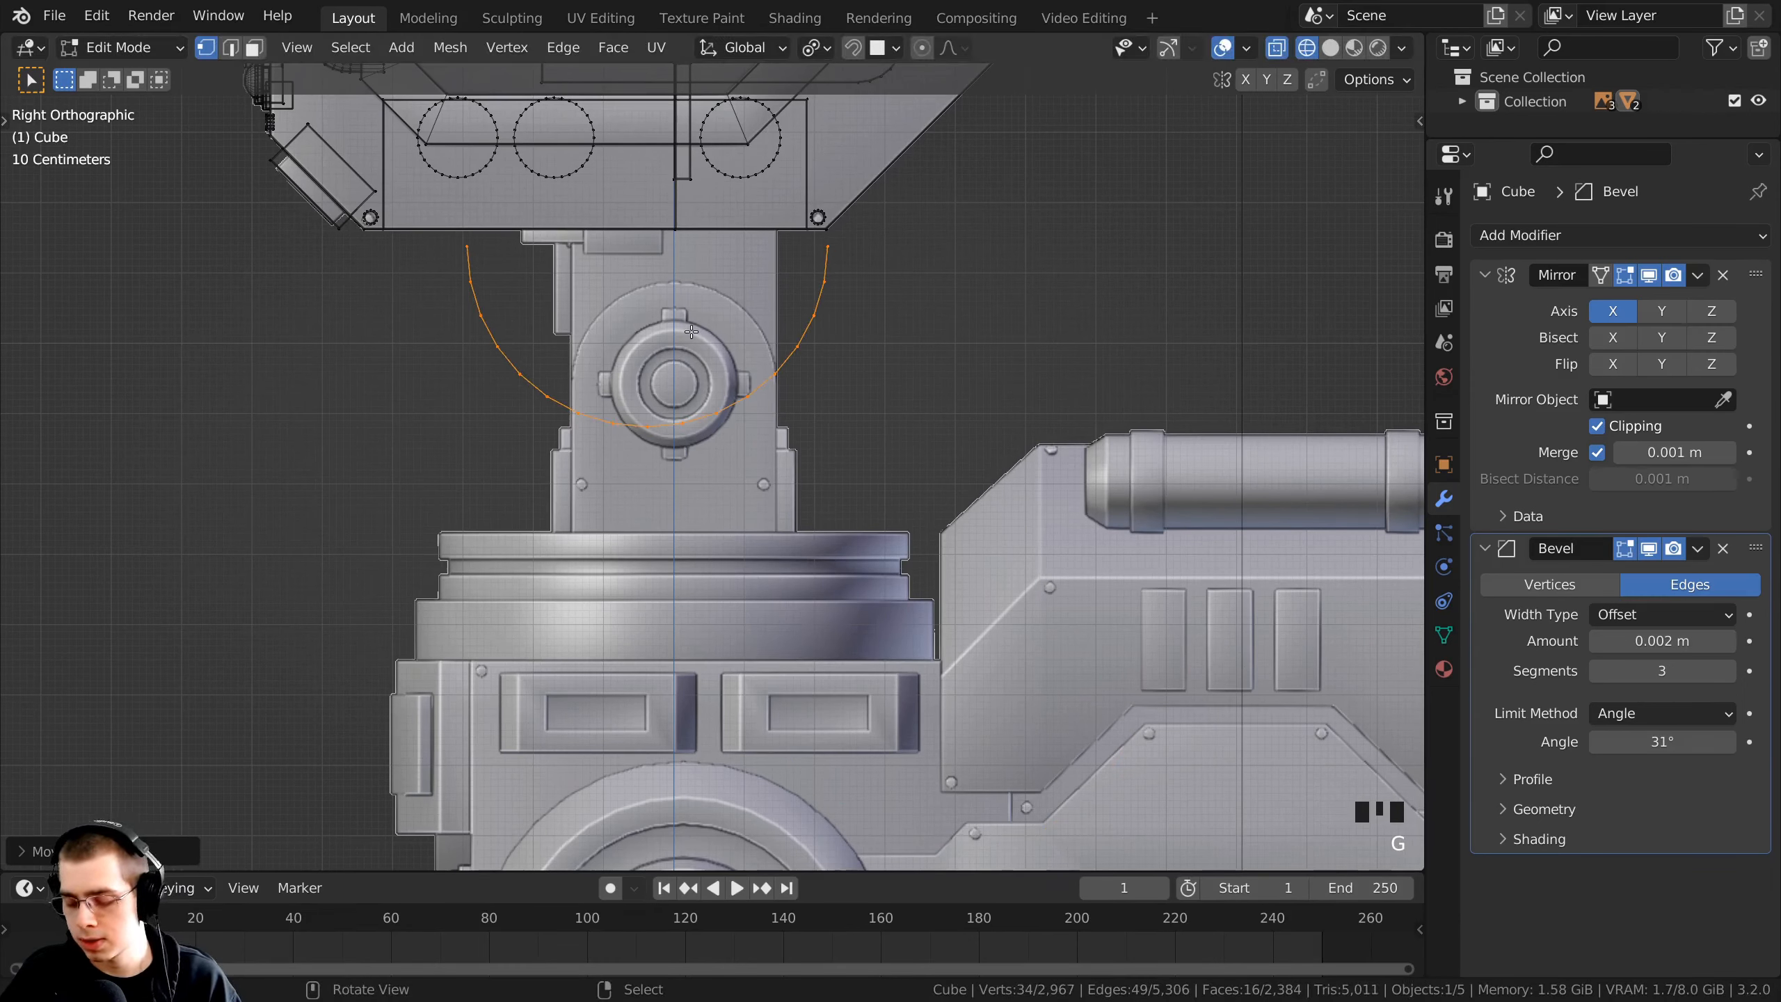
- Scale down and reposition the half cylinder in the front view to fit between the neck's two side brackets
key(KP_1)
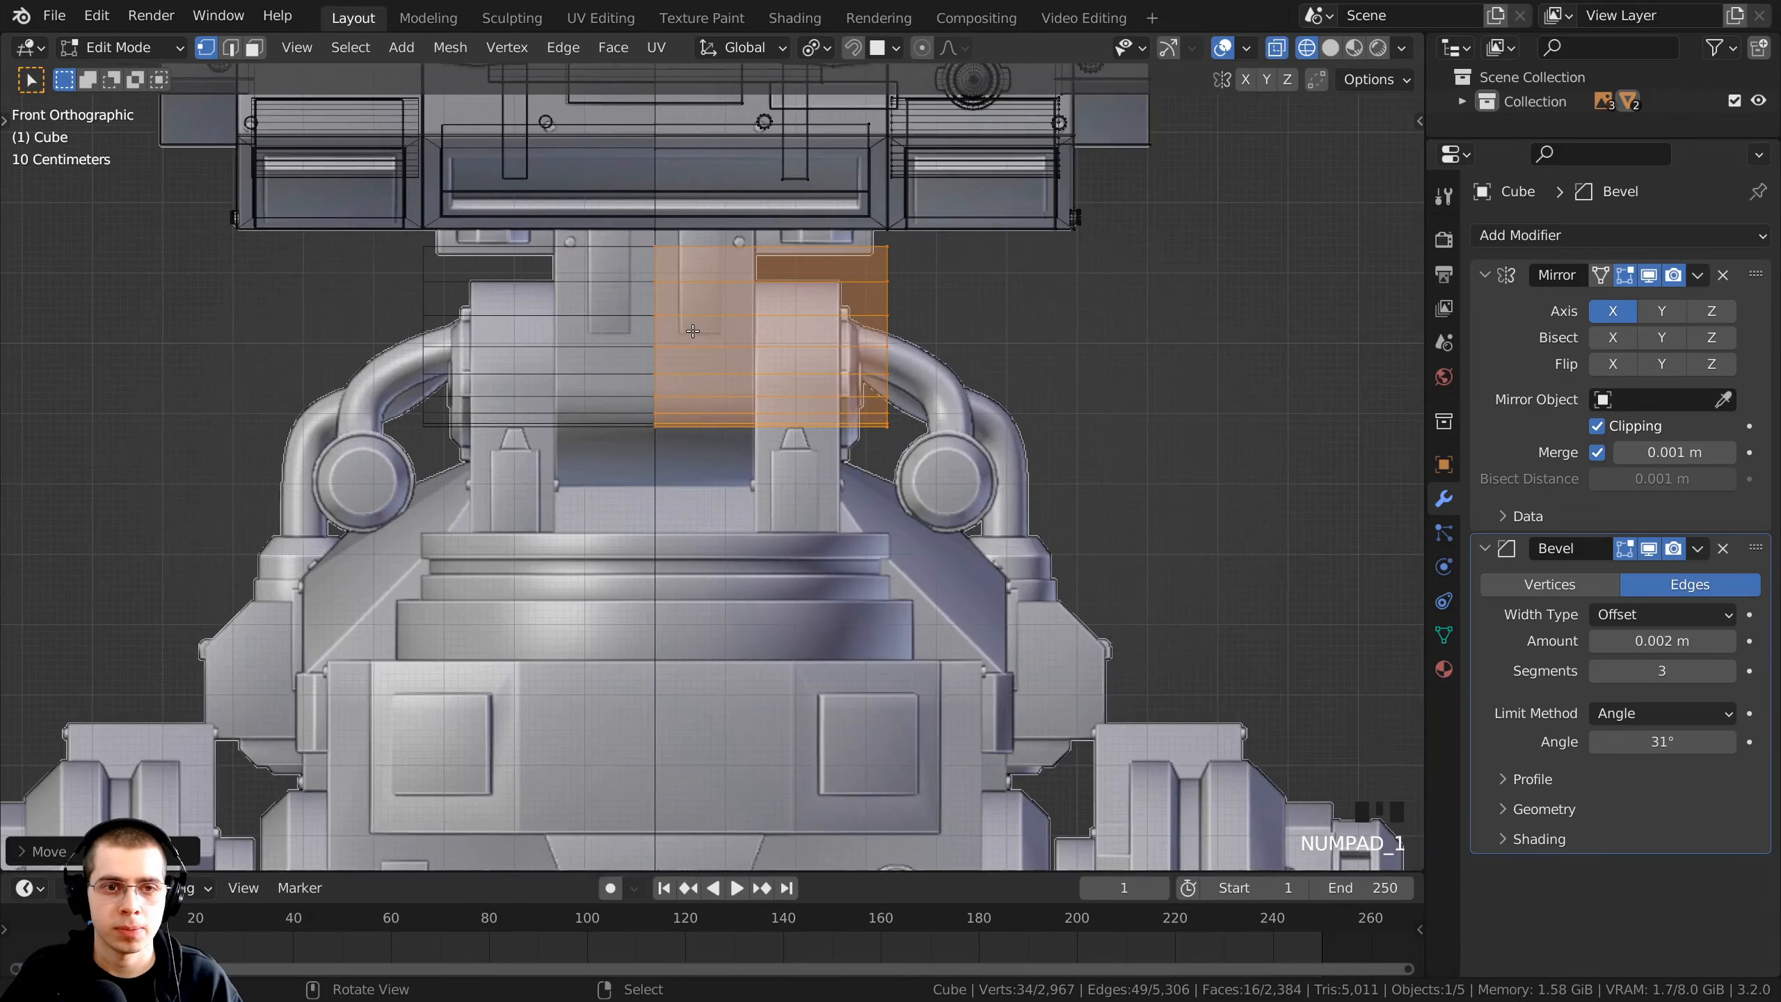
shift+middle_drag(1013, 176, 1016, 206)
scroll(1265, 484, up, 2)
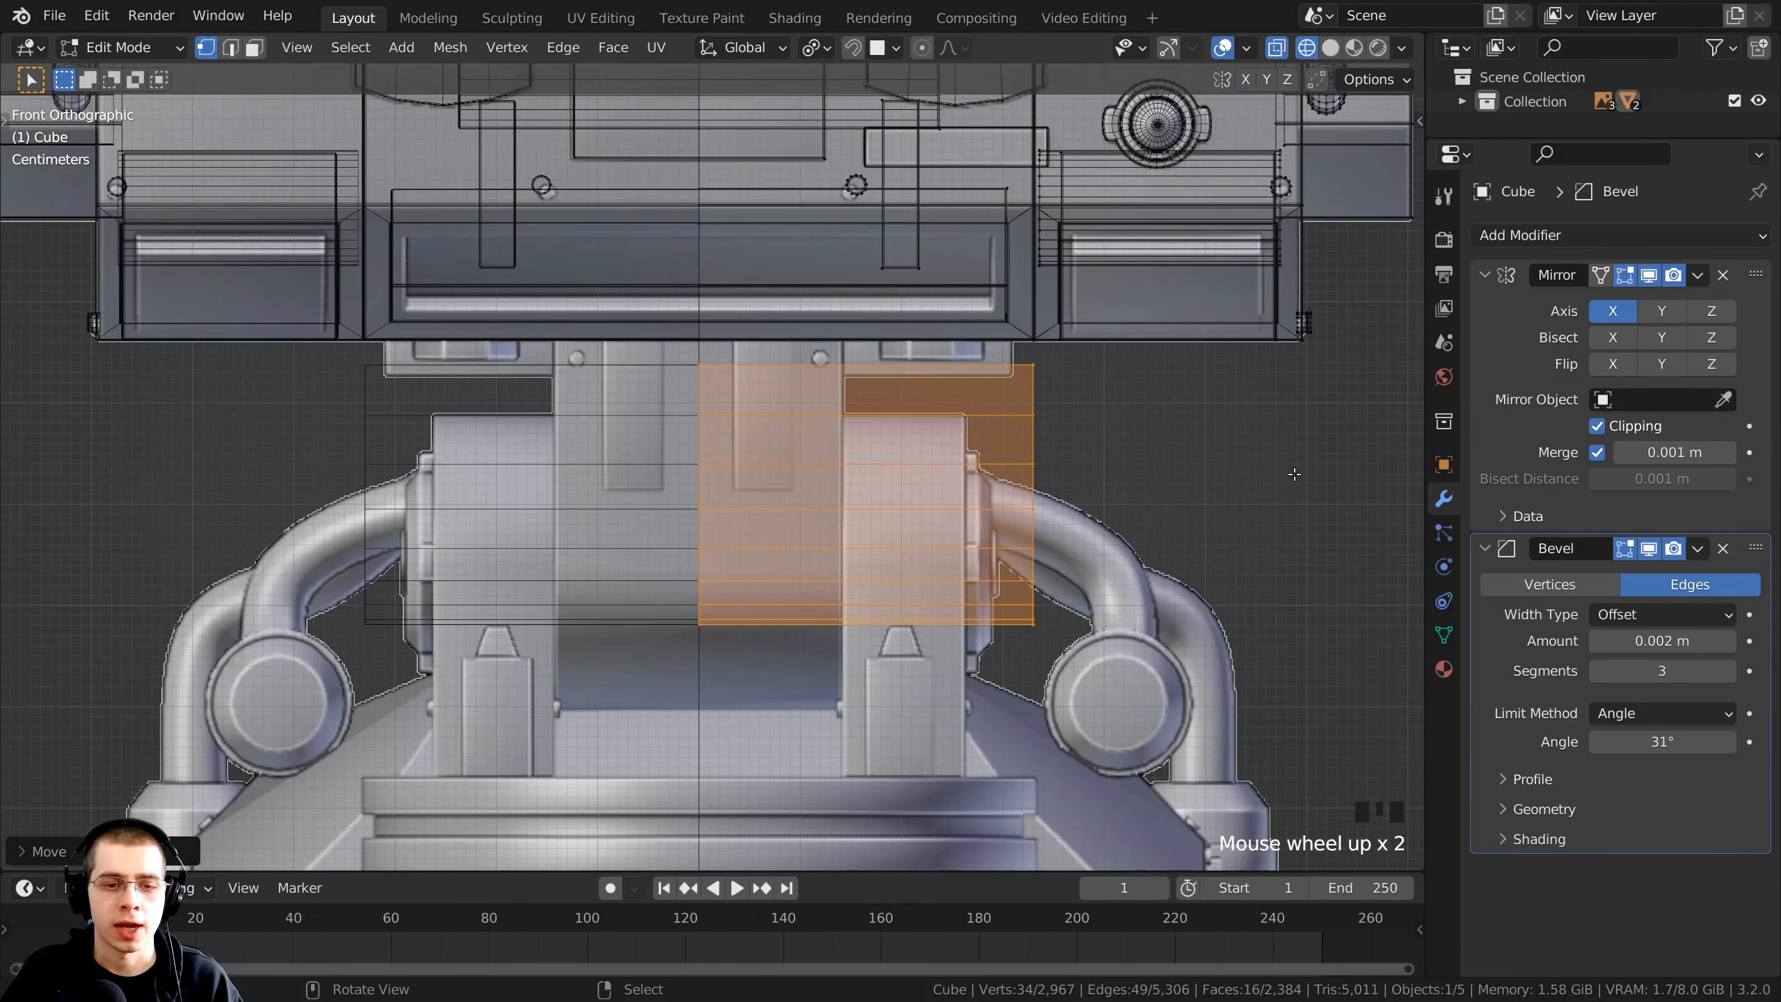
key(s)
click(1045, 491)
key(g)
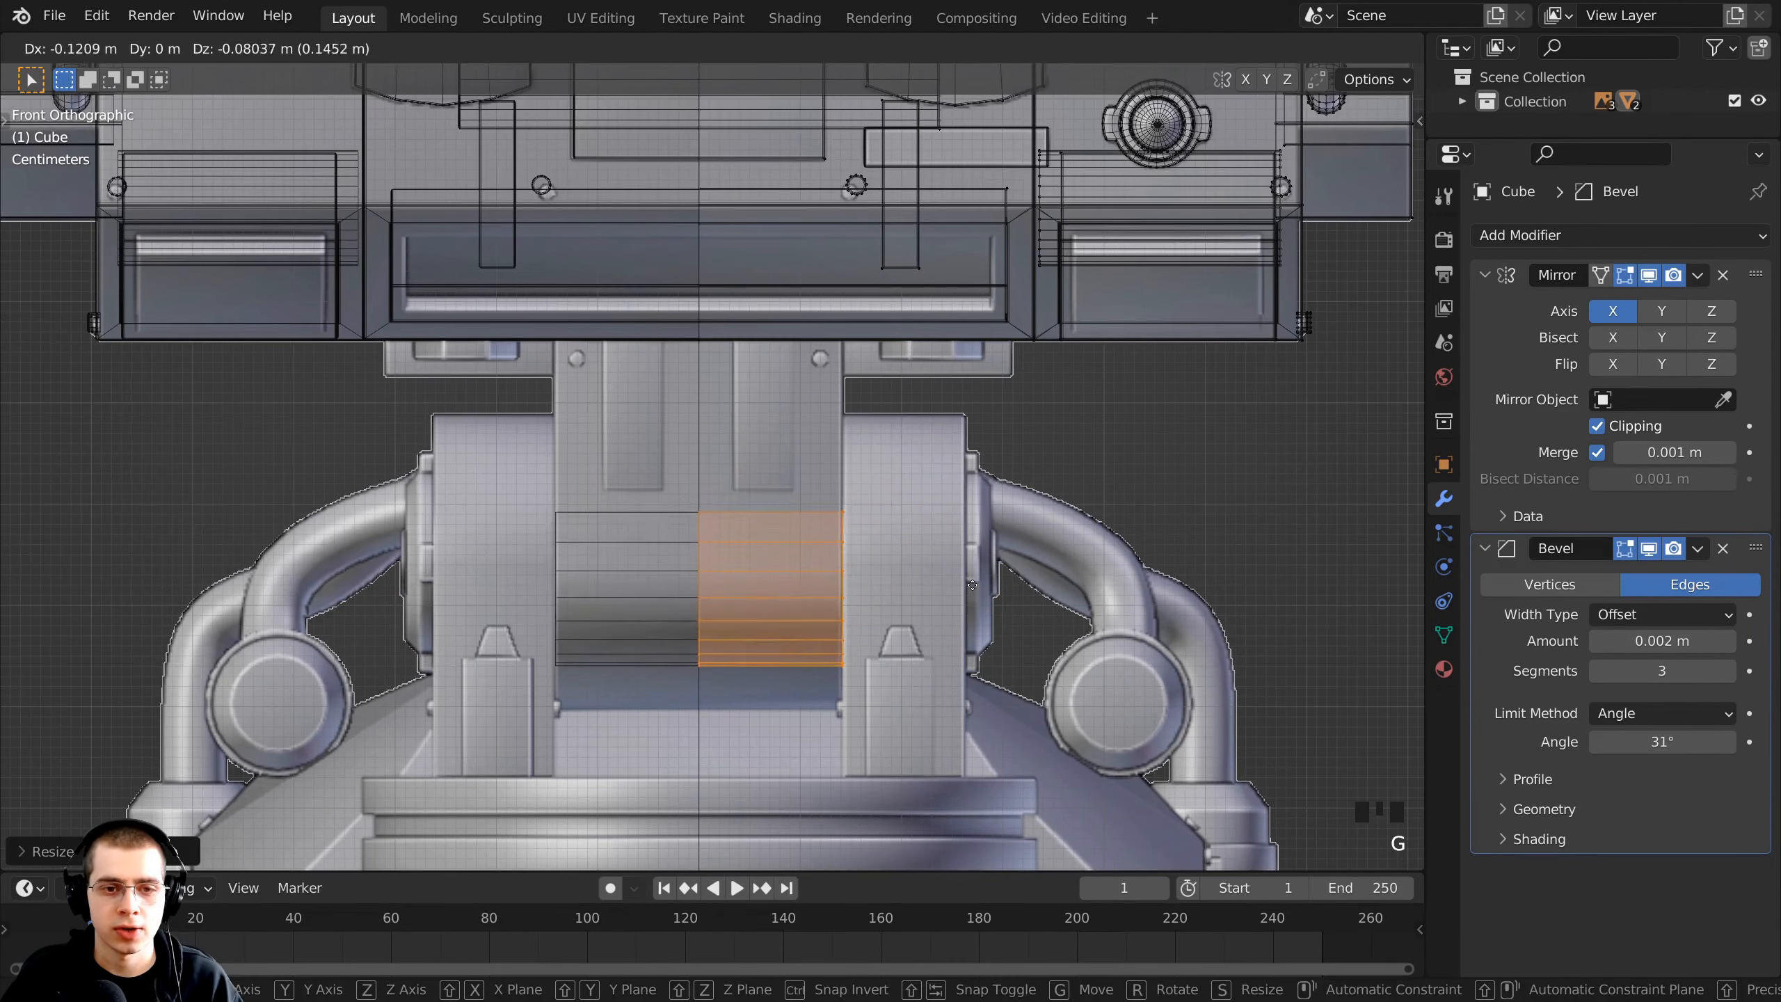
click(972, 584)
key(s)
click(1009, 630)
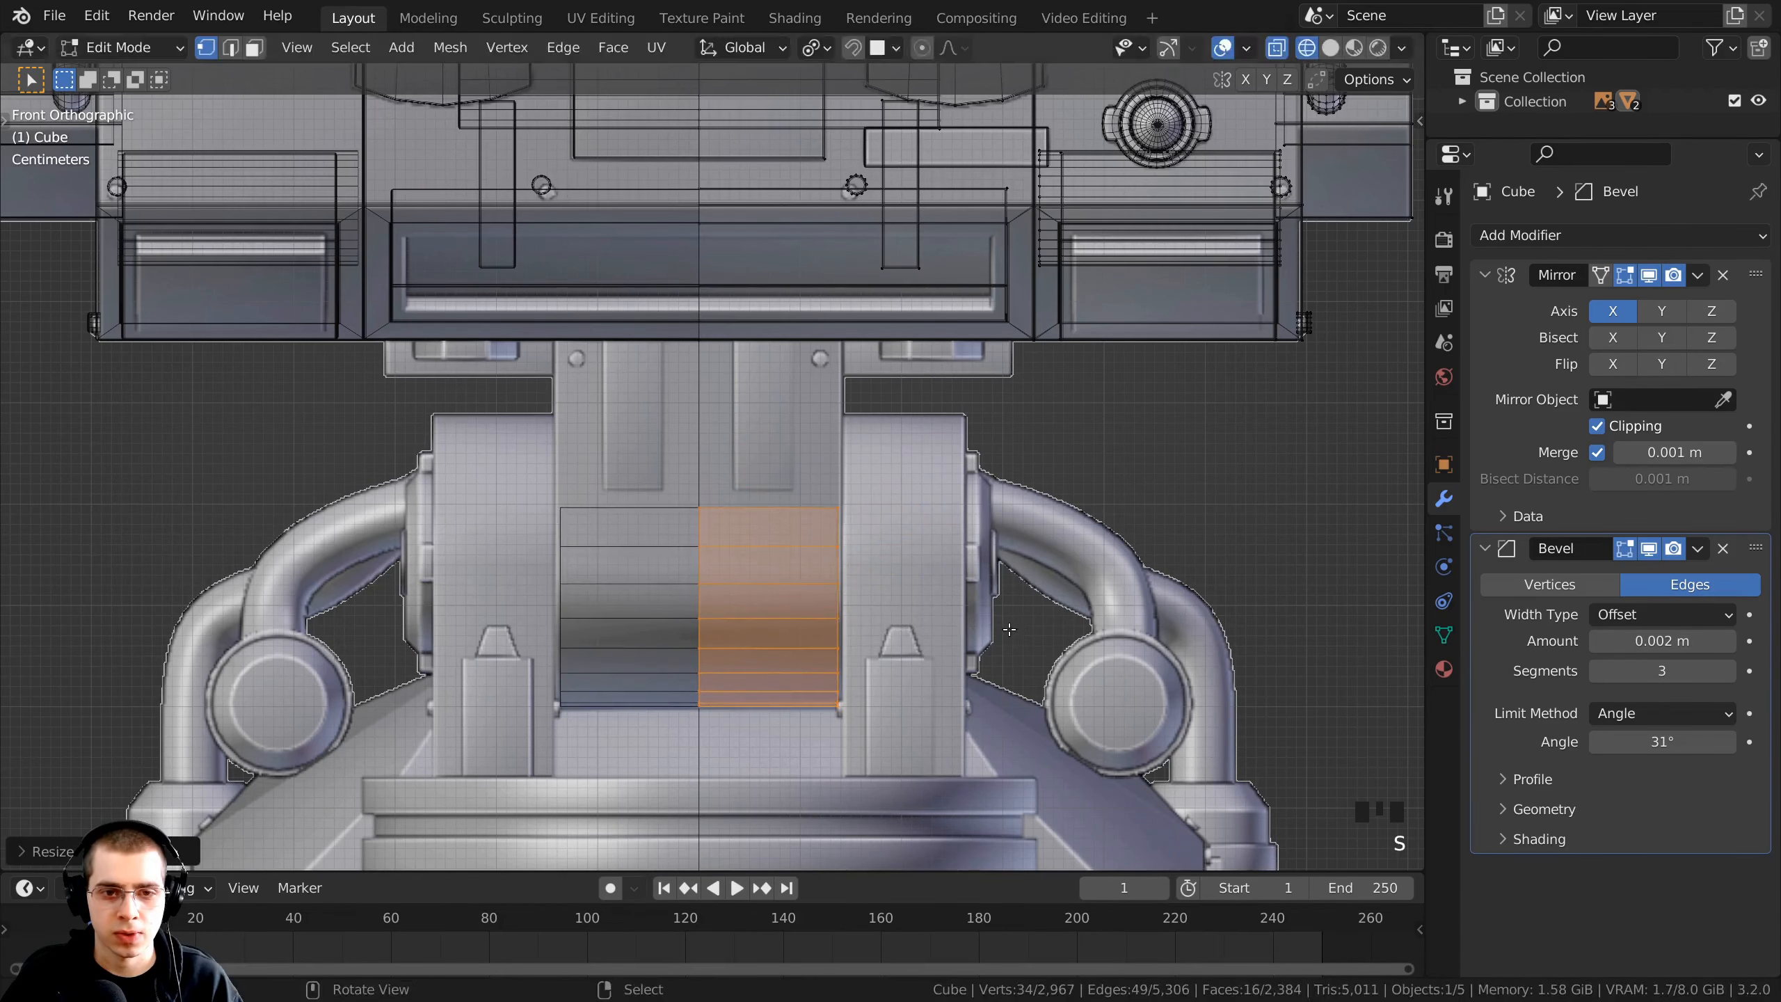
key(g)
click(958, 477)
key(KP_1)
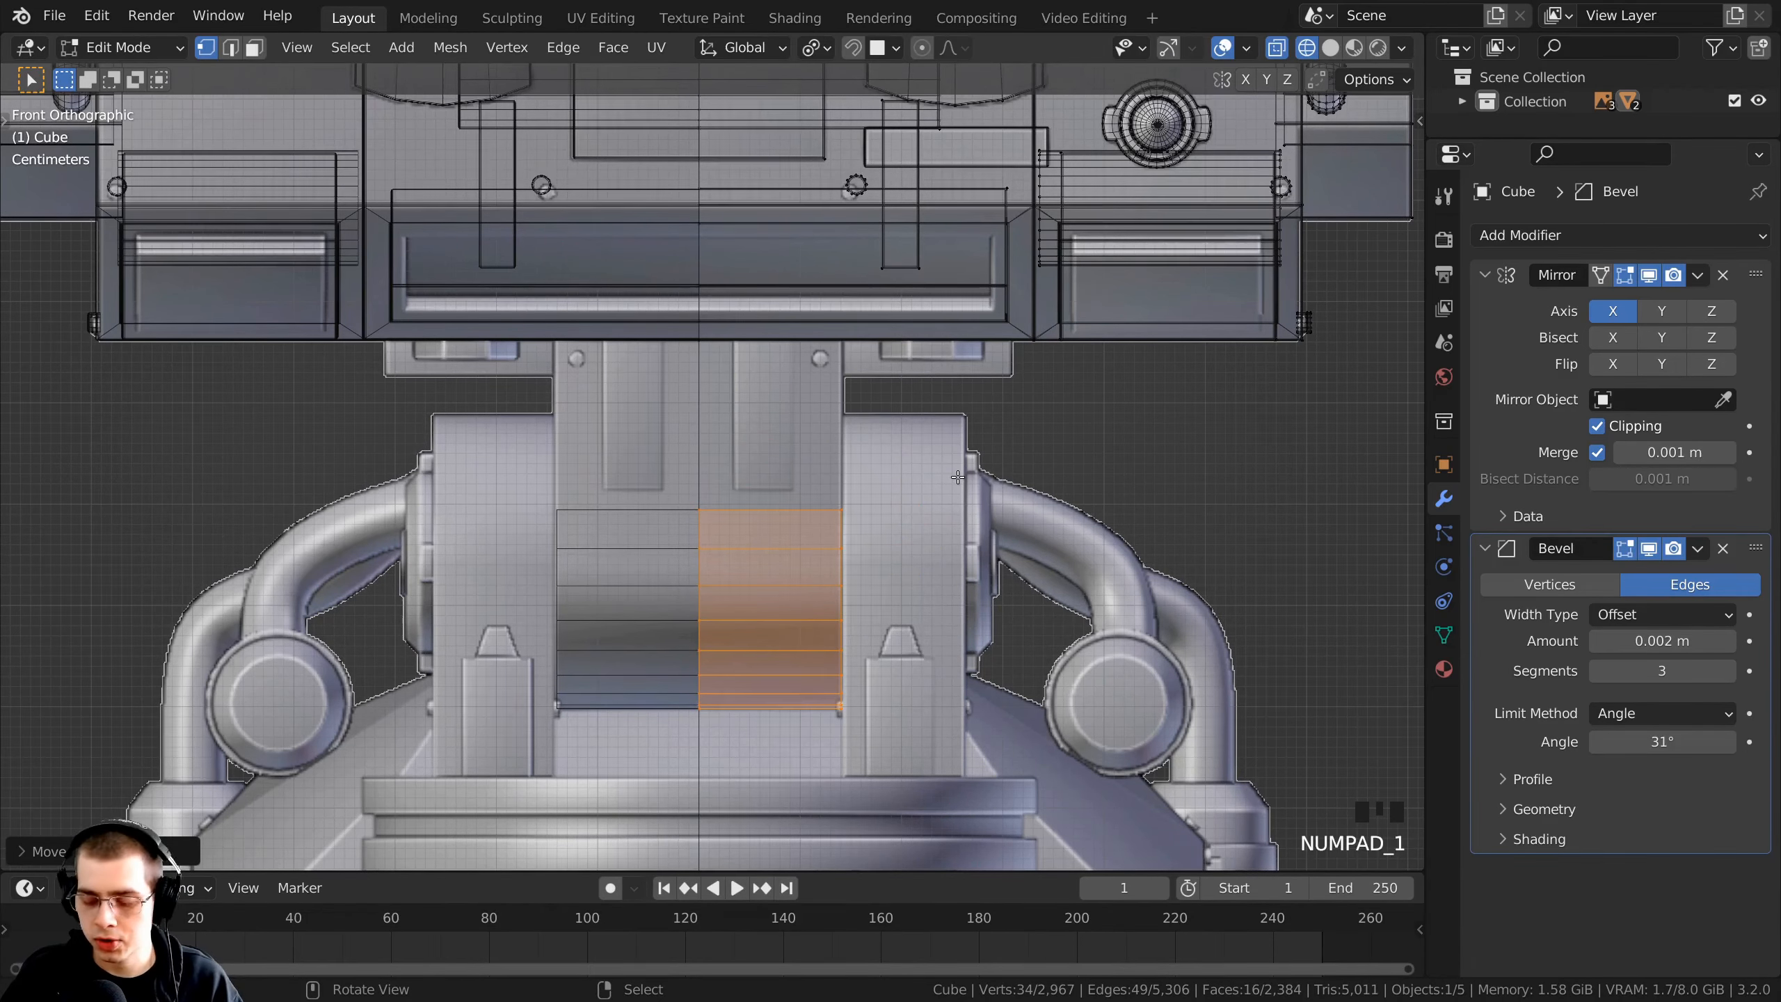
- Centre the half cylinder on the round neck joint in the side view and scale it to match the joint's lower arc
key(KP_3)
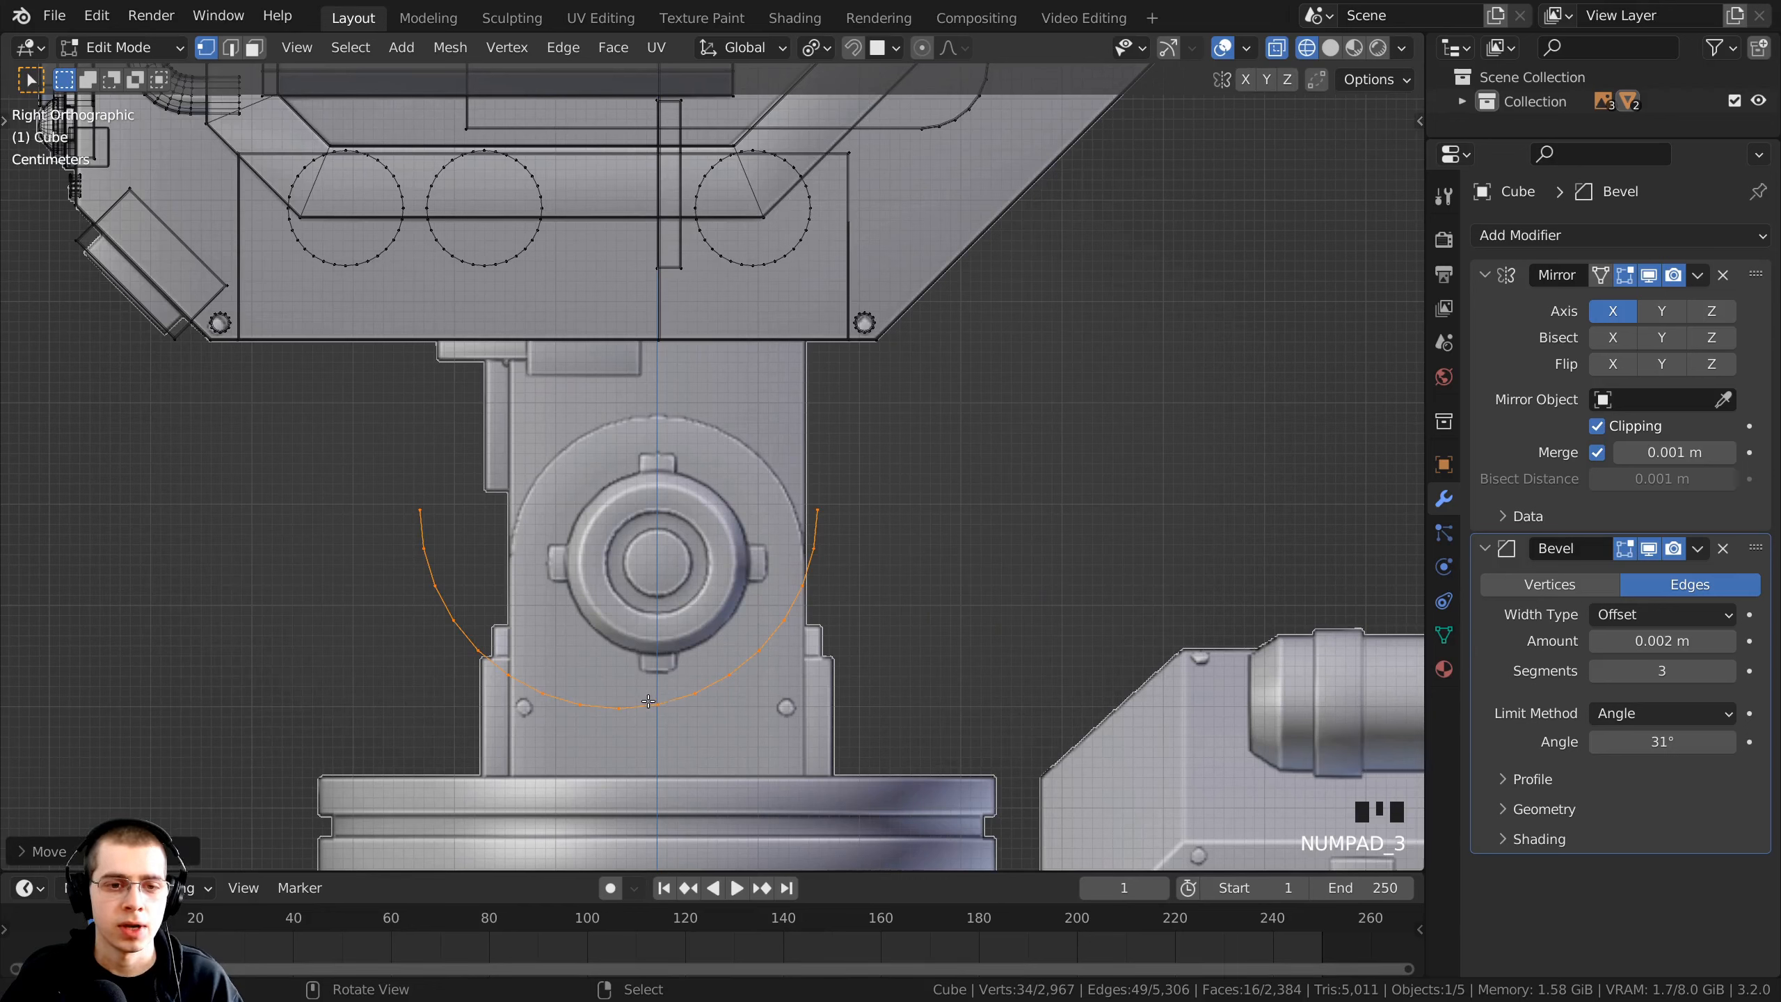
key(g)
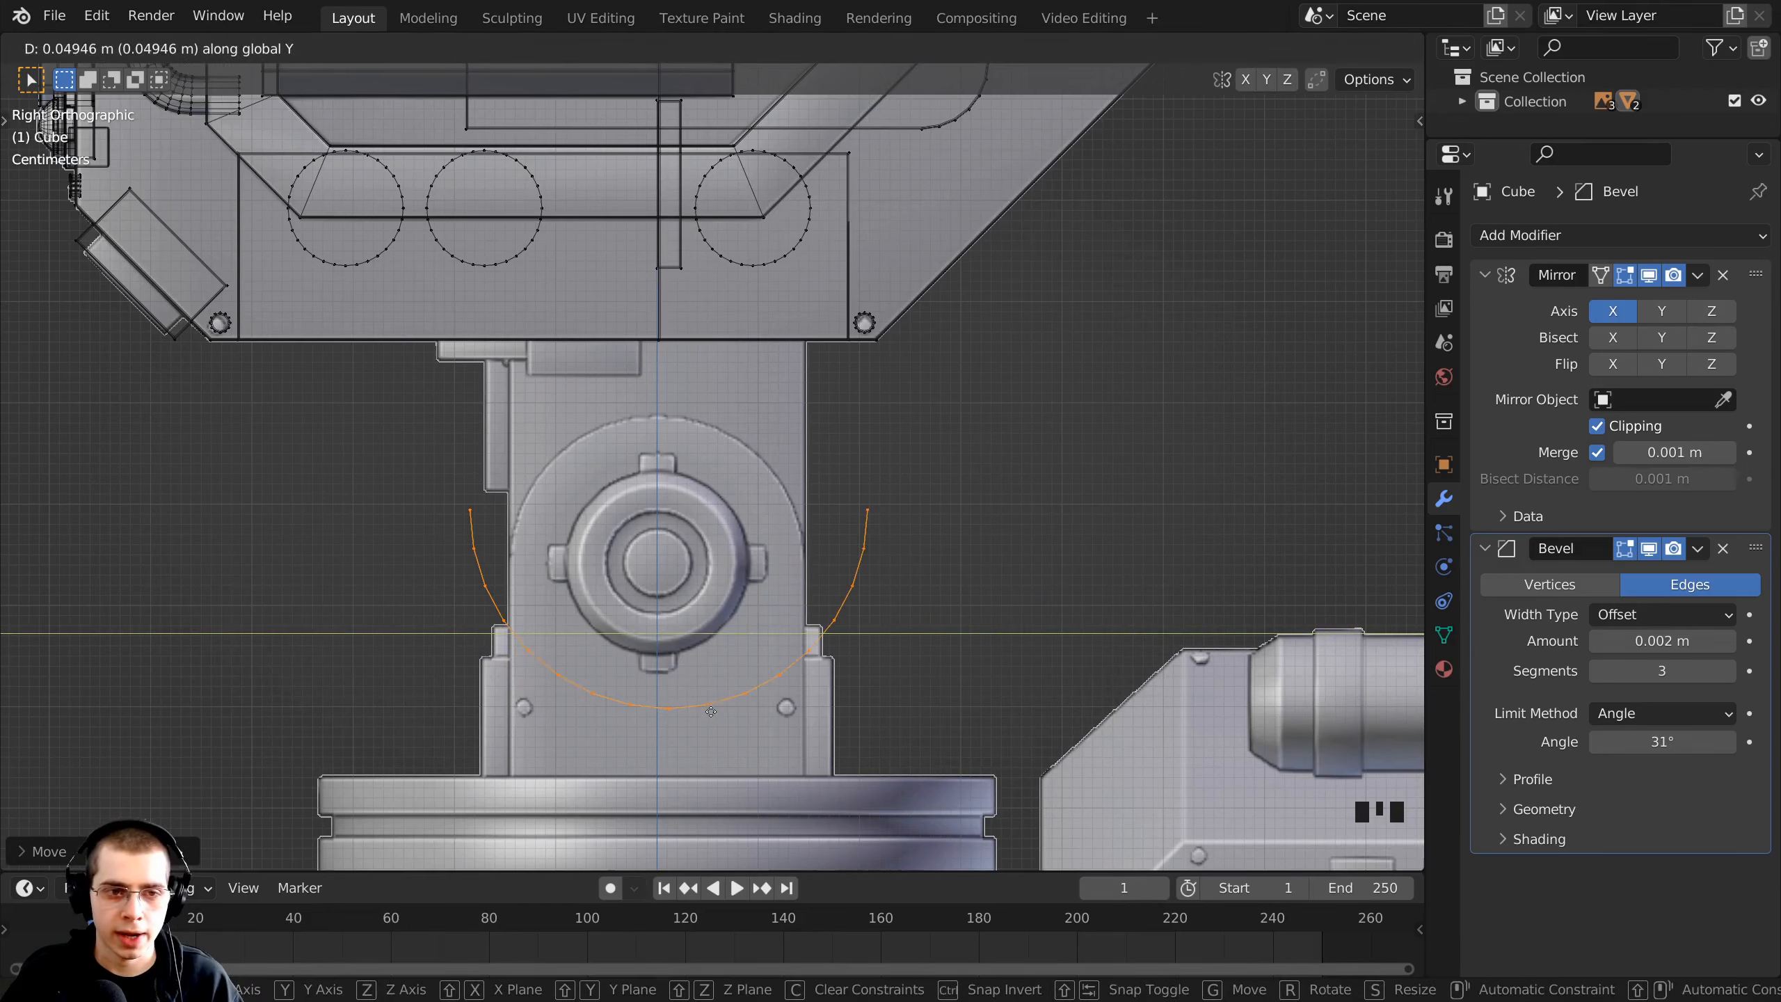
click(700, 709)
key(s)
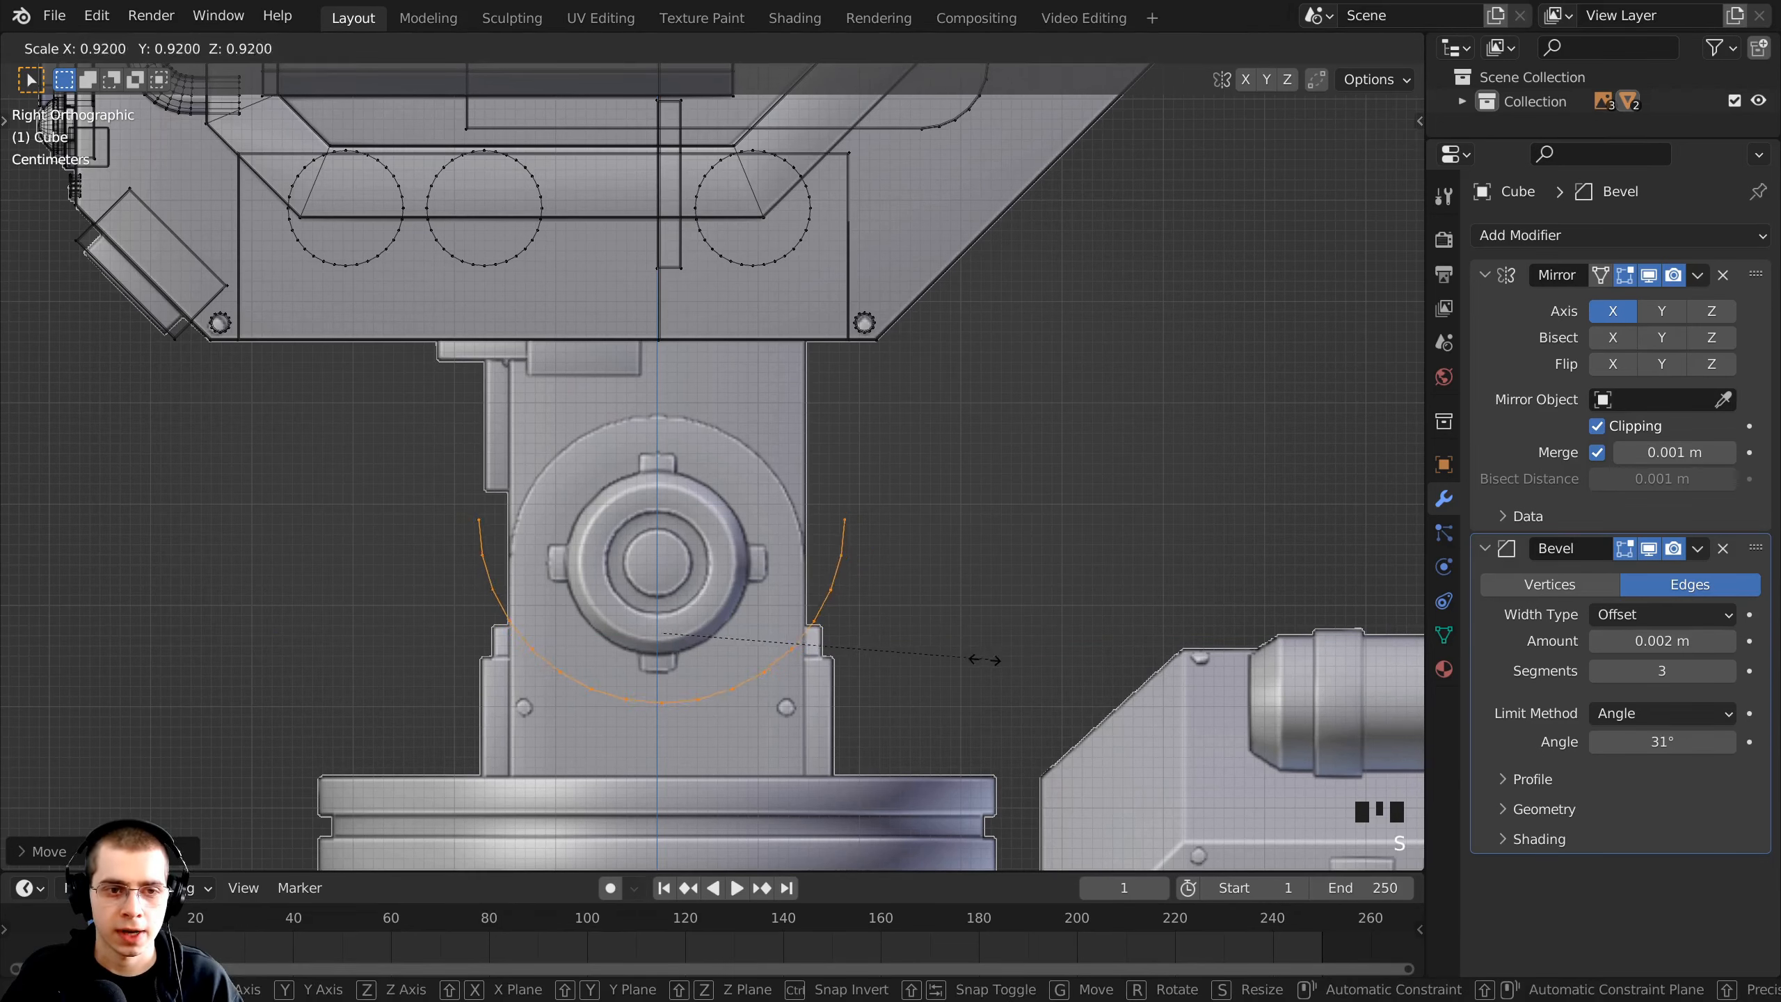
click(915, 670)
key(g)
click(902, 689)
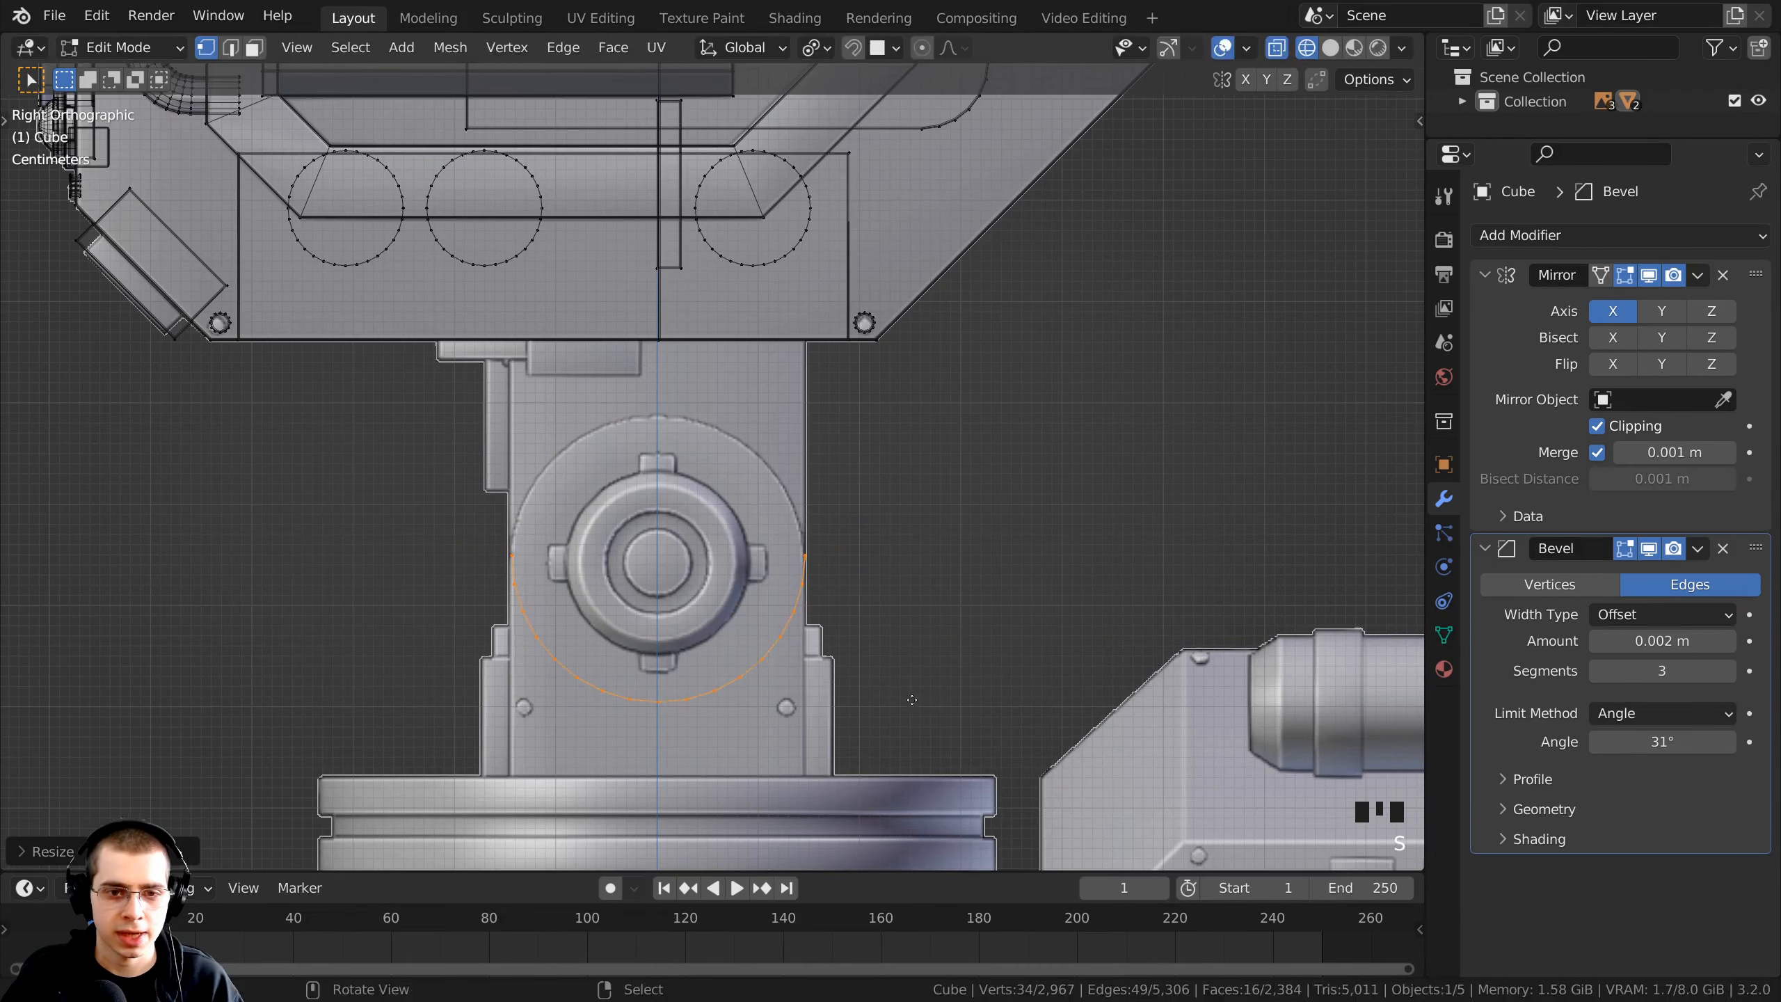
key(g)
click(993, 702)
- Move the half cylinder in the front view until its outer end meets the inner face of the side bracket
key(KP_1)
shift+middle_drag(932, 635, 914, 616)
scroll(914, 616, up, 2)
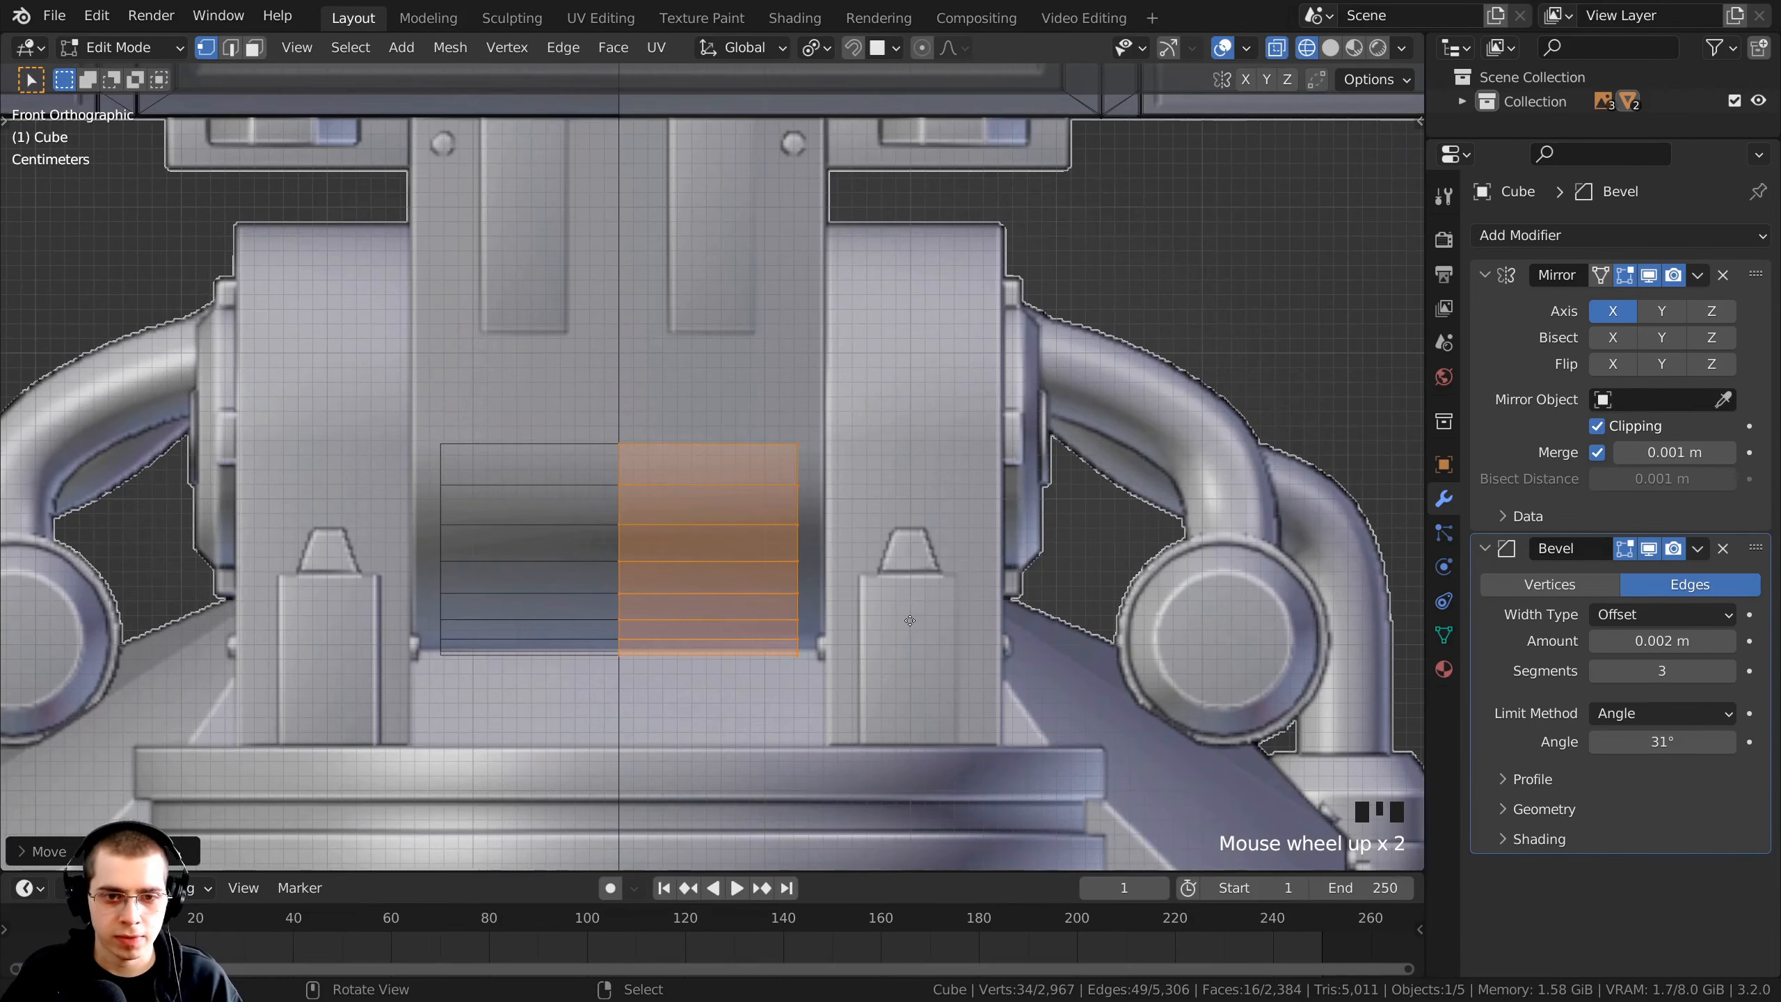
key(g)
click(955, 633)
key(KP_3)
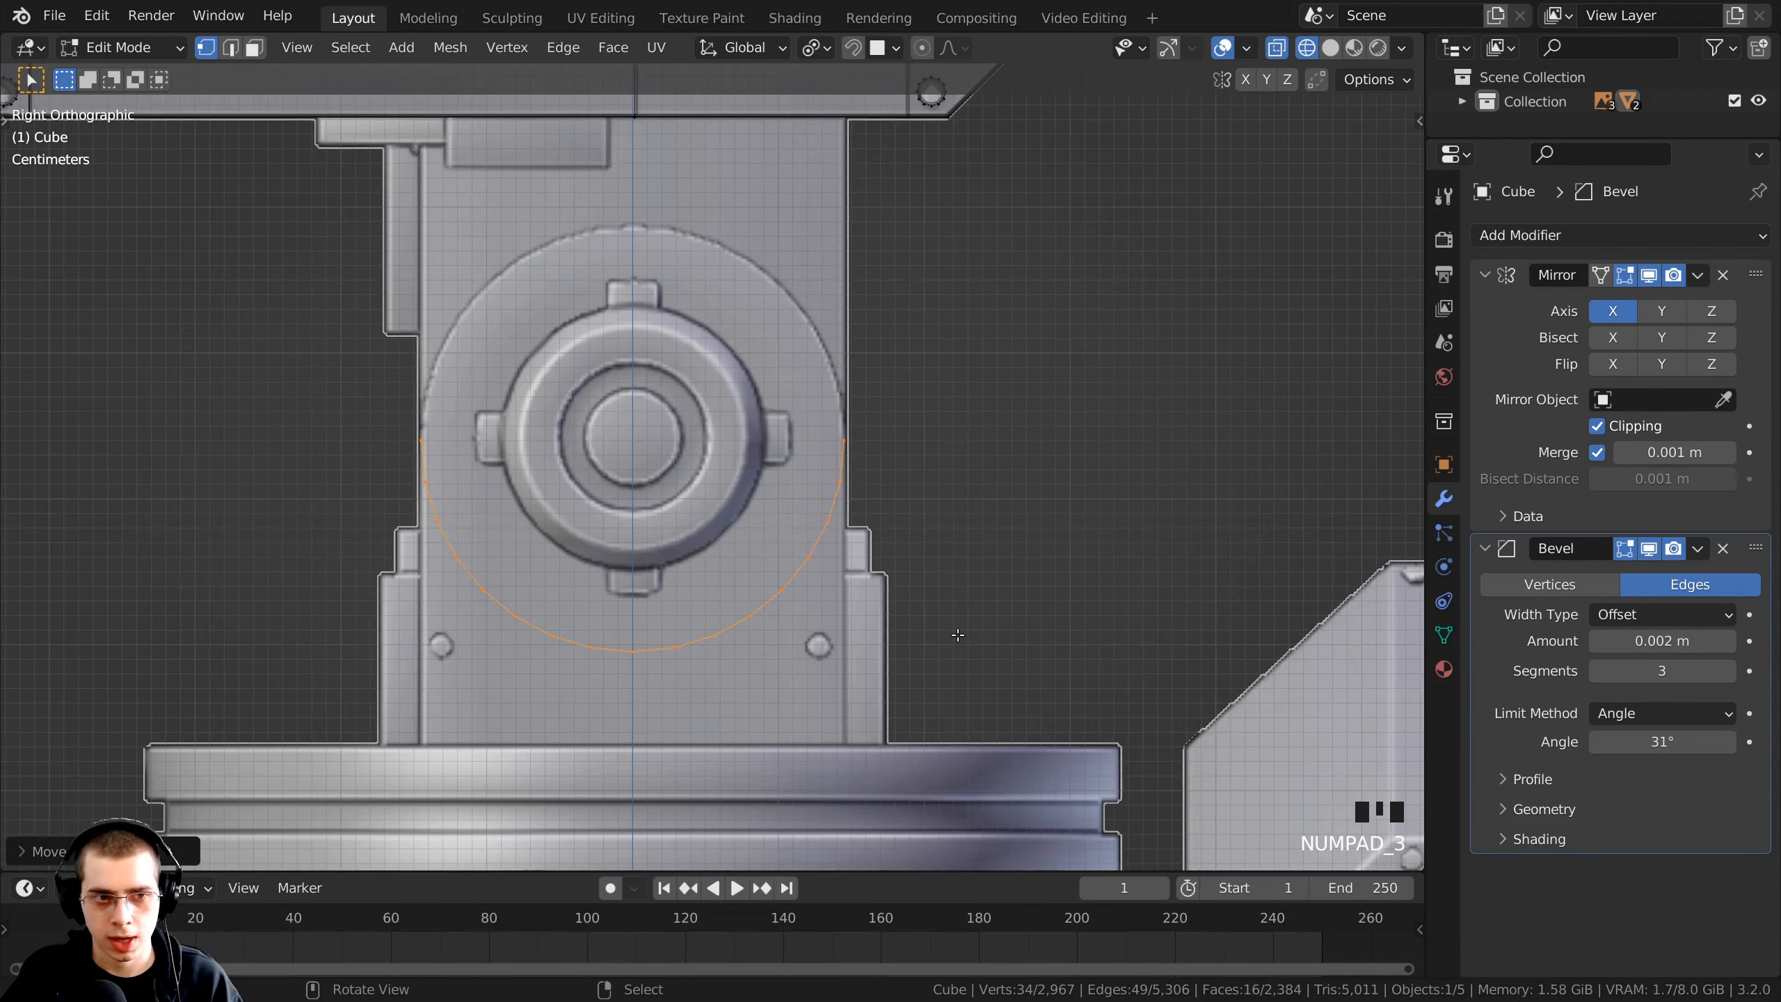
key(KP_1)
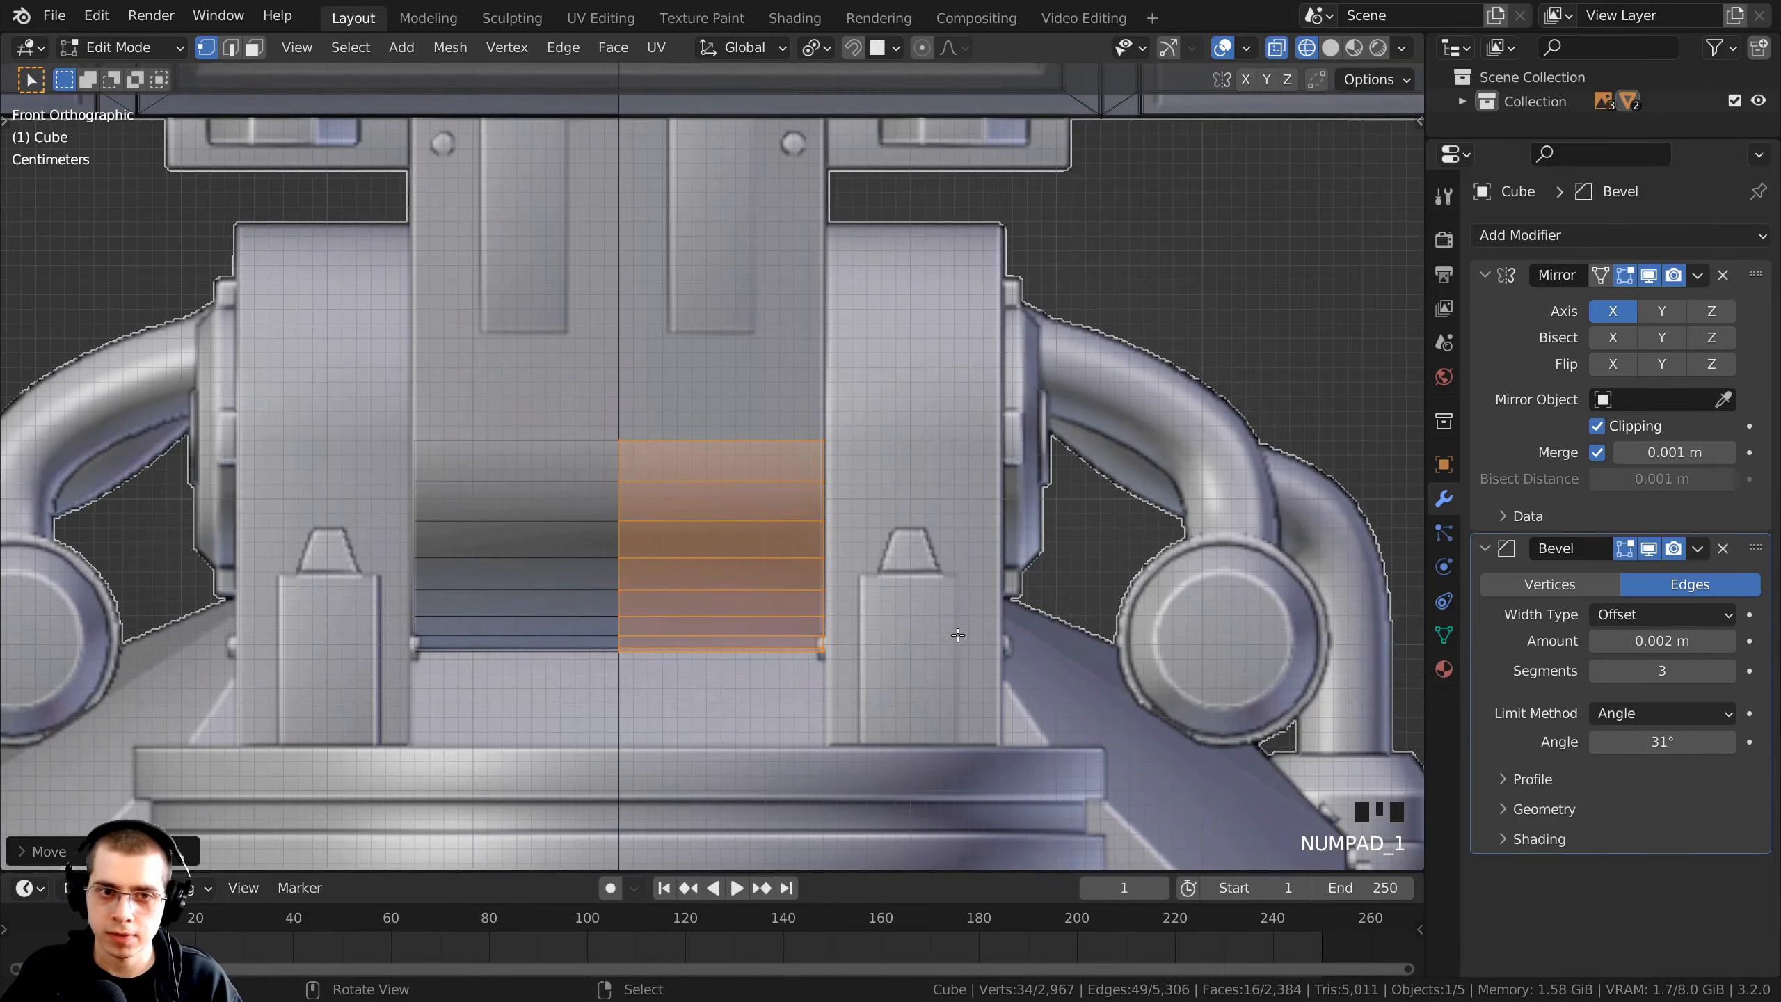
- Fine-tune the half cylinder's scale in the side view against the reference circle and deselect it
key(KP_3)
key(s)
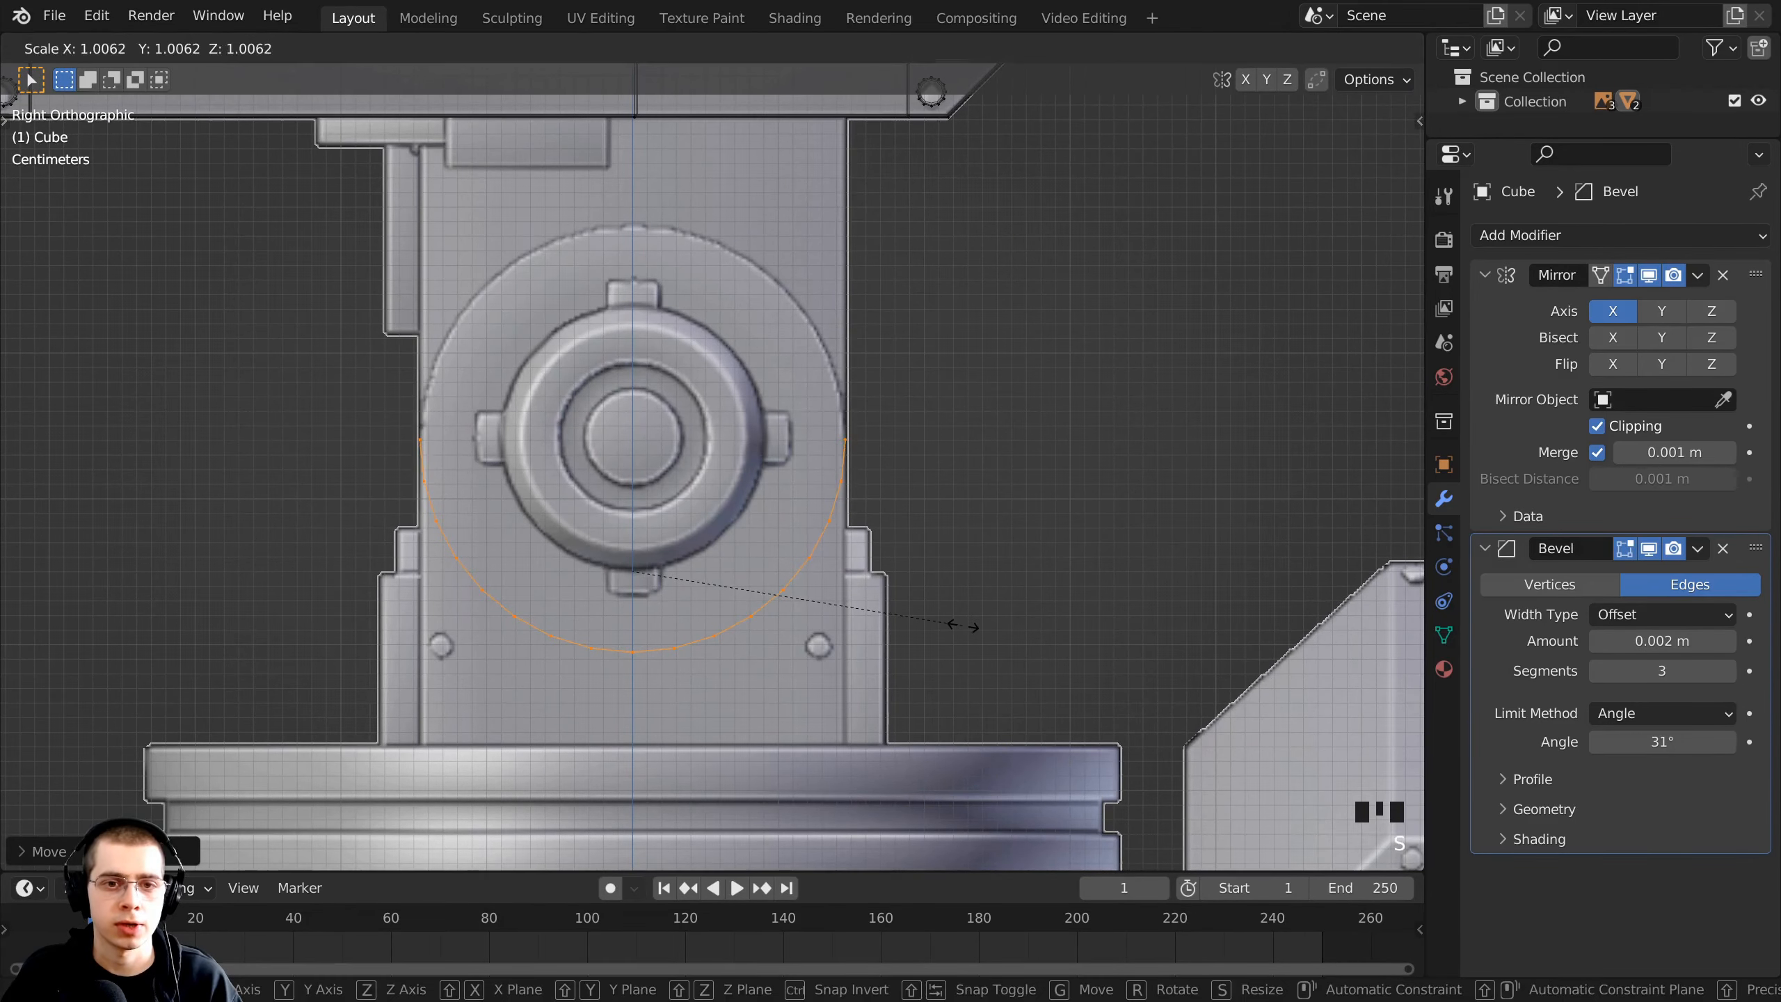
click(955, 624)
shift+middle_drag(956, 624, 652, 554)
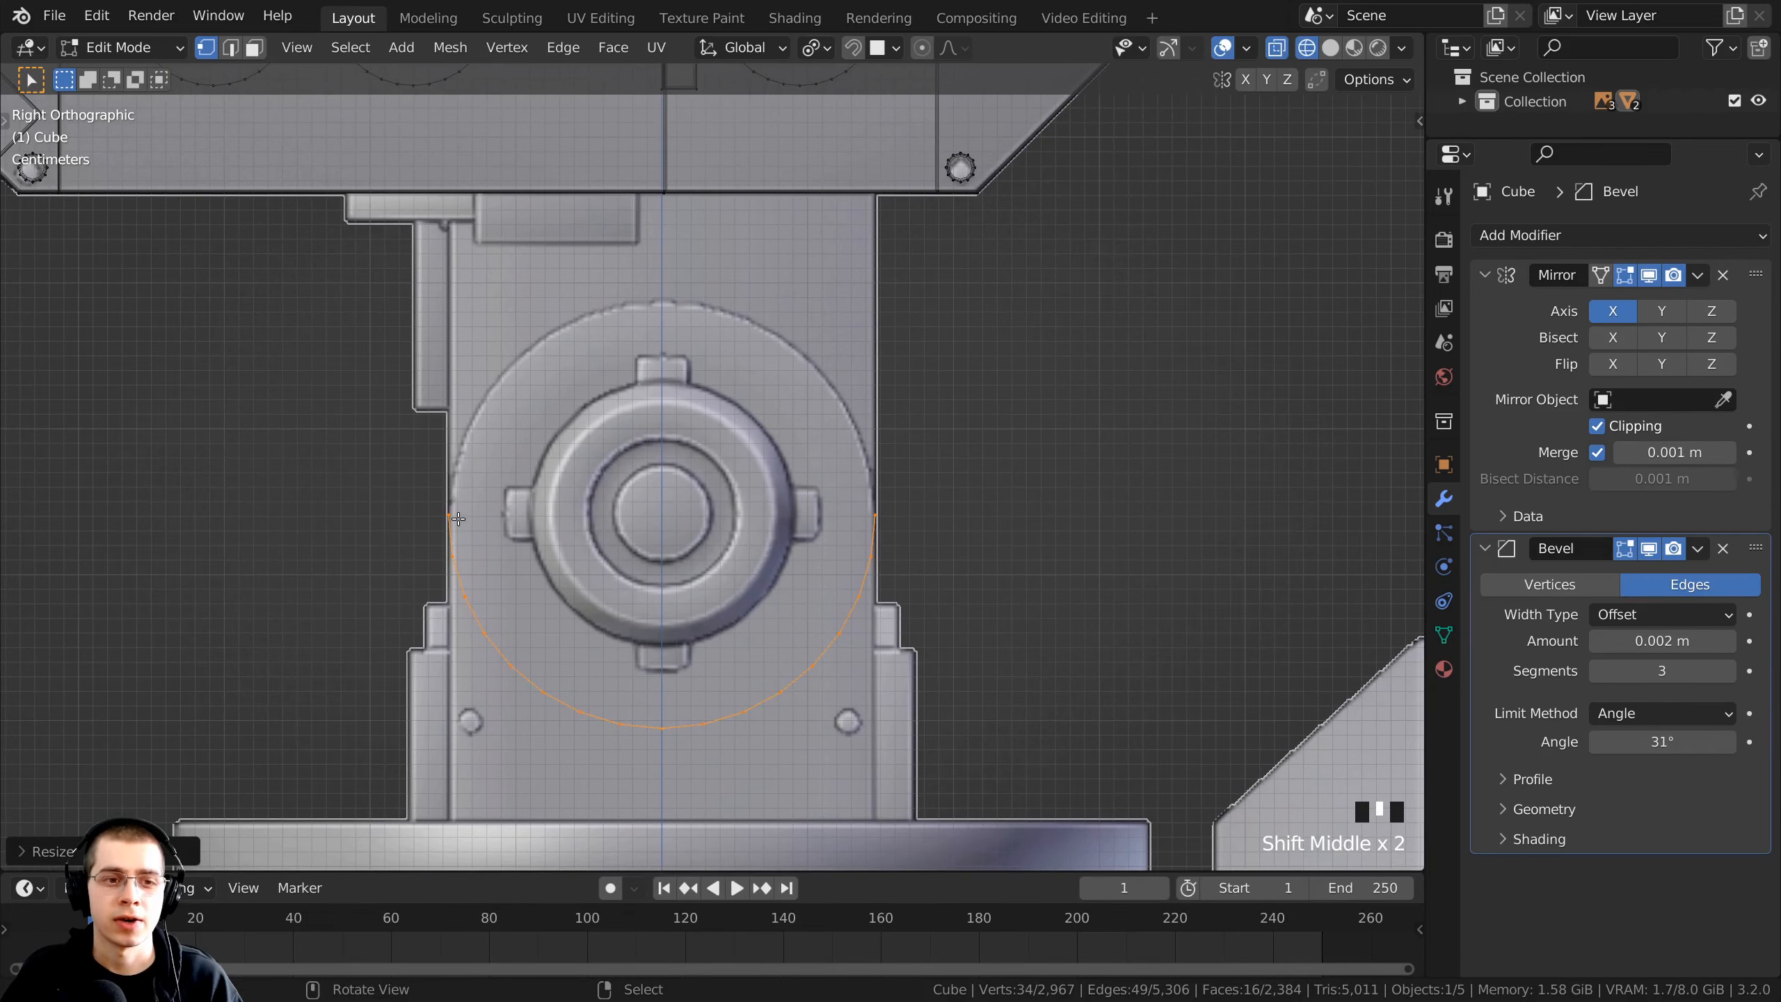
scroll(505, 490, up, 1)
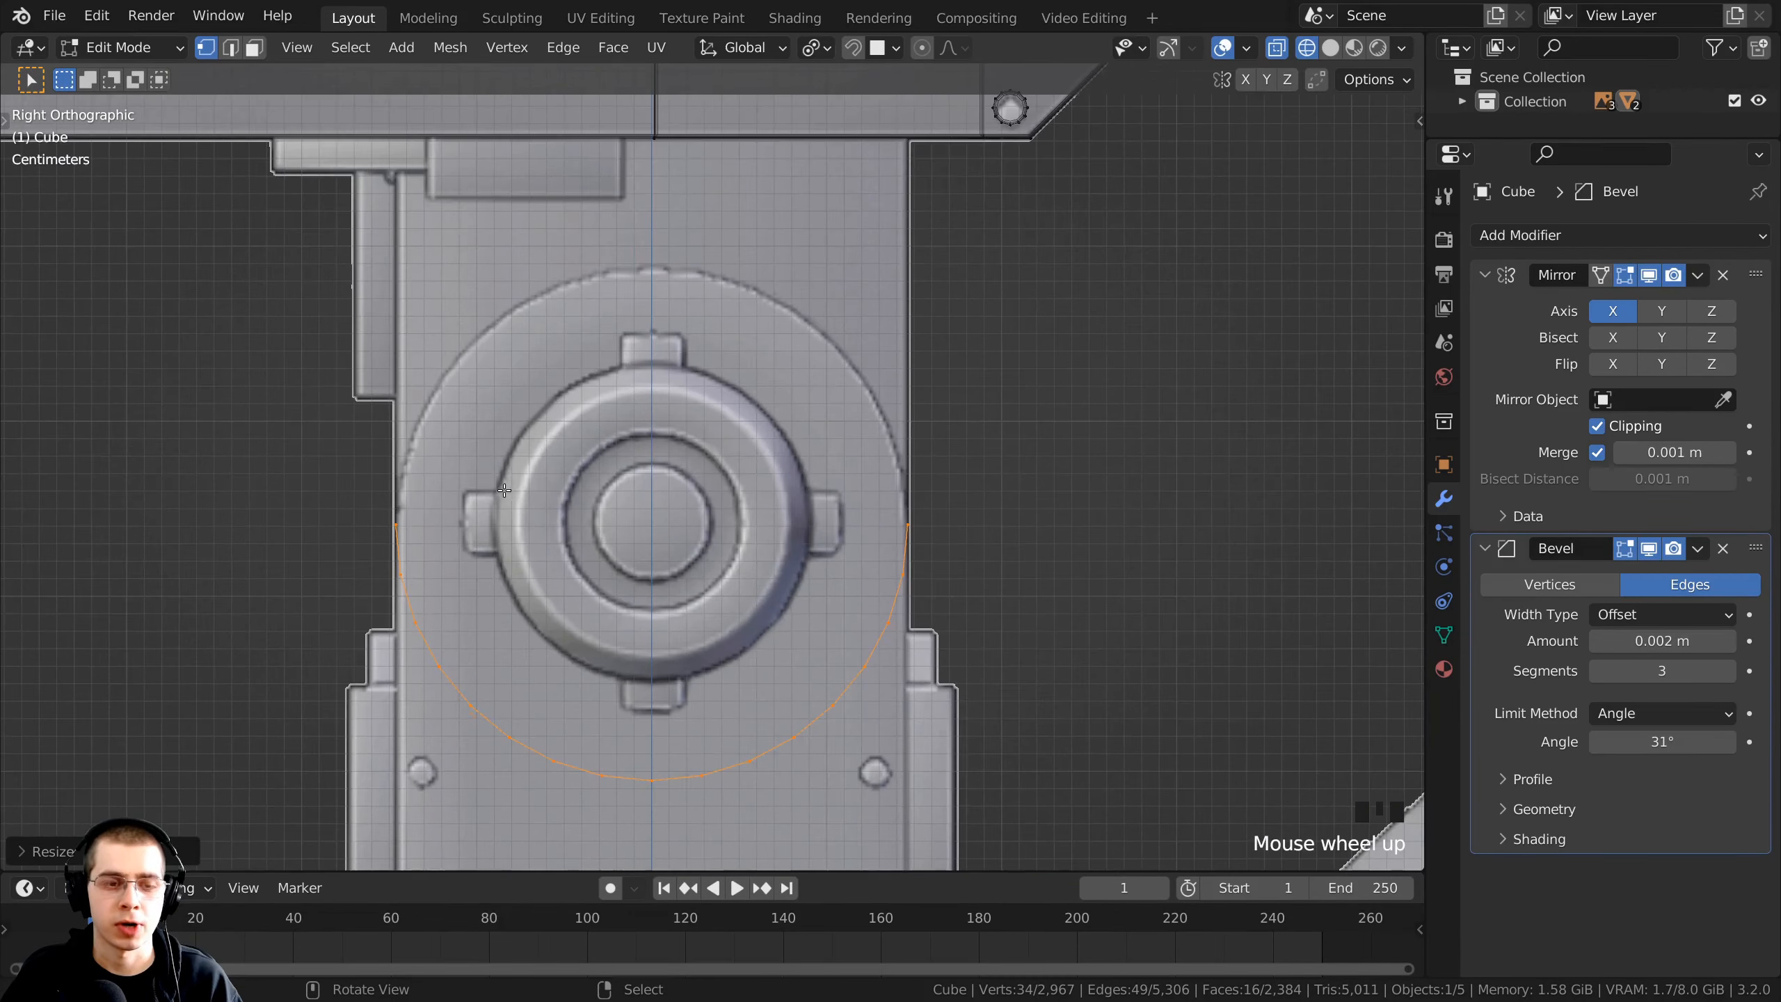
scroll(639, 456, down, 1)
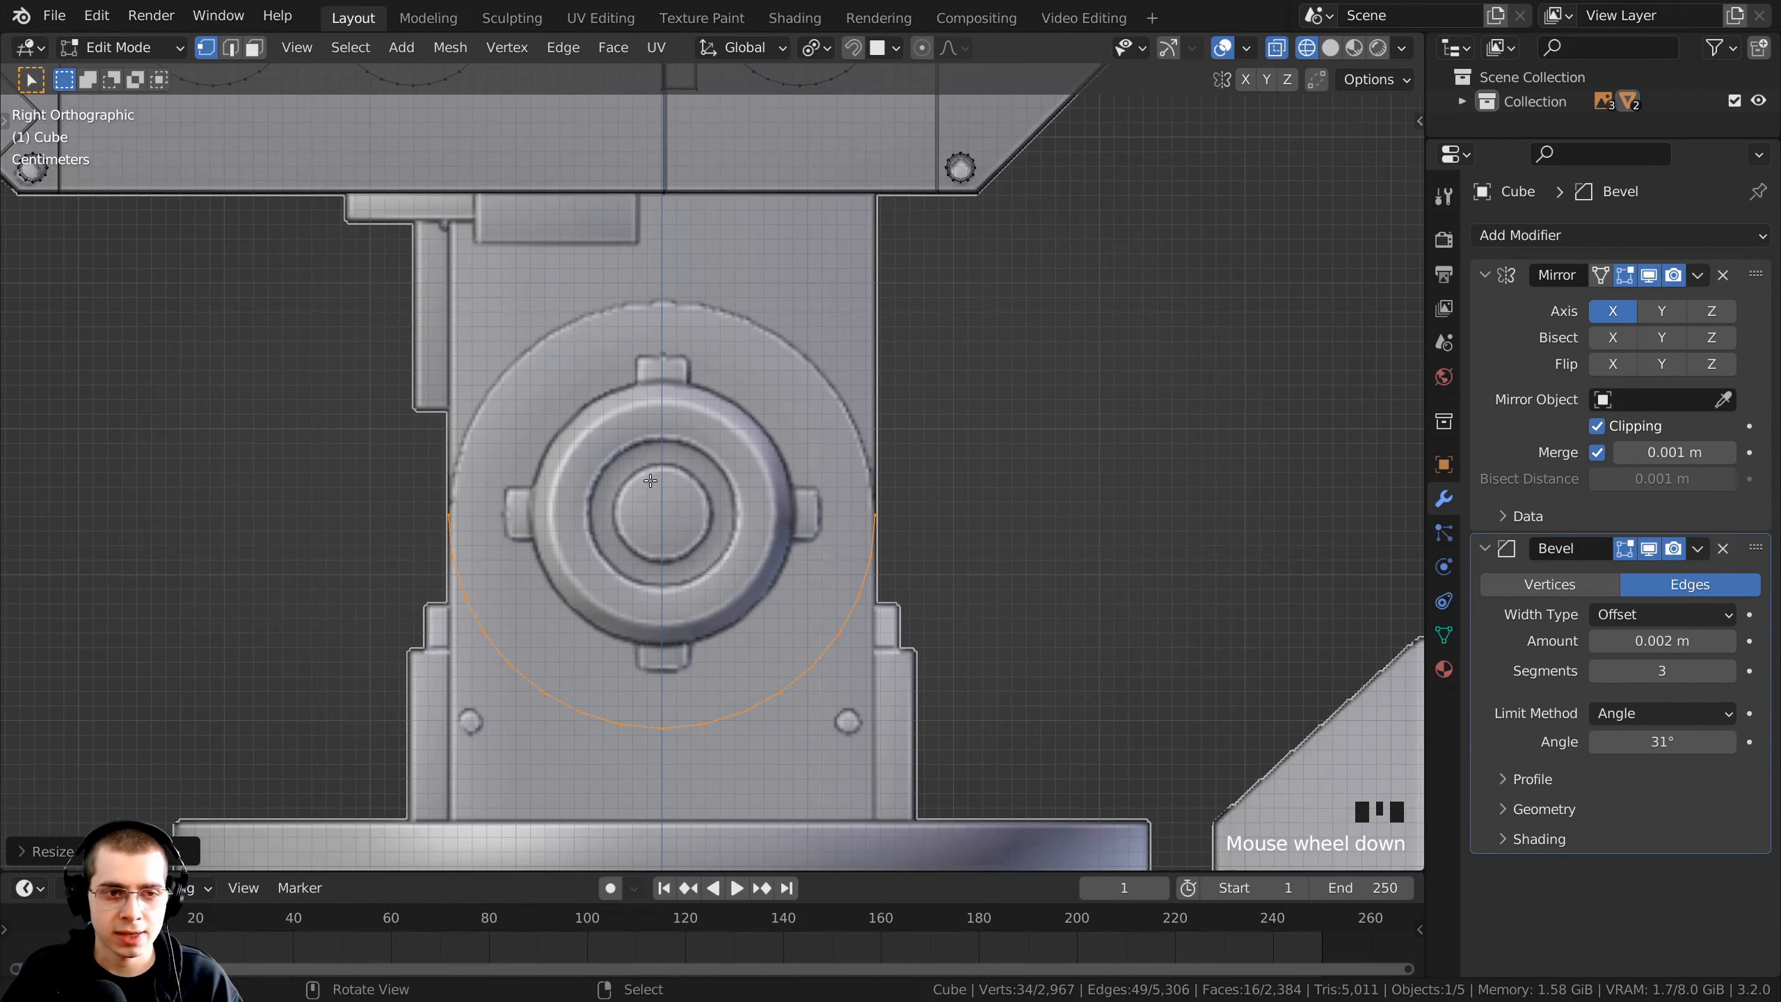
key(a)
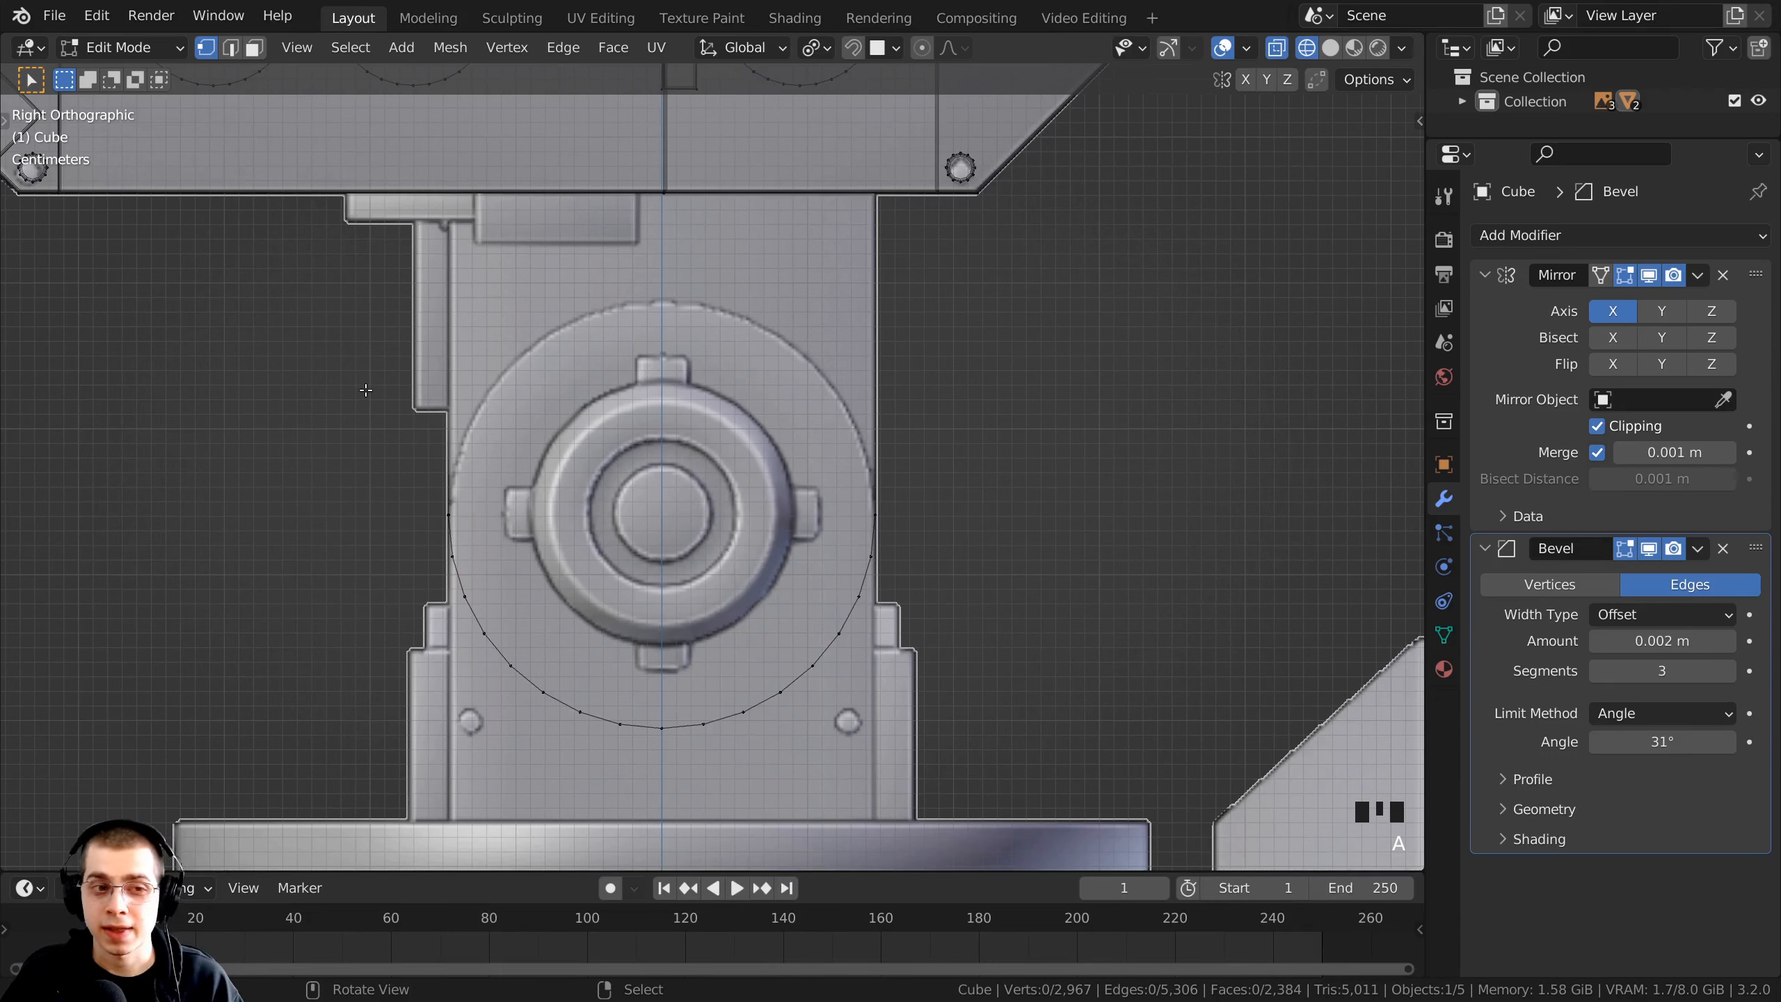
- Select the half cylinder's upper end vertices in the side view and extrude them about 0.25 m straight up along Z
key(b)
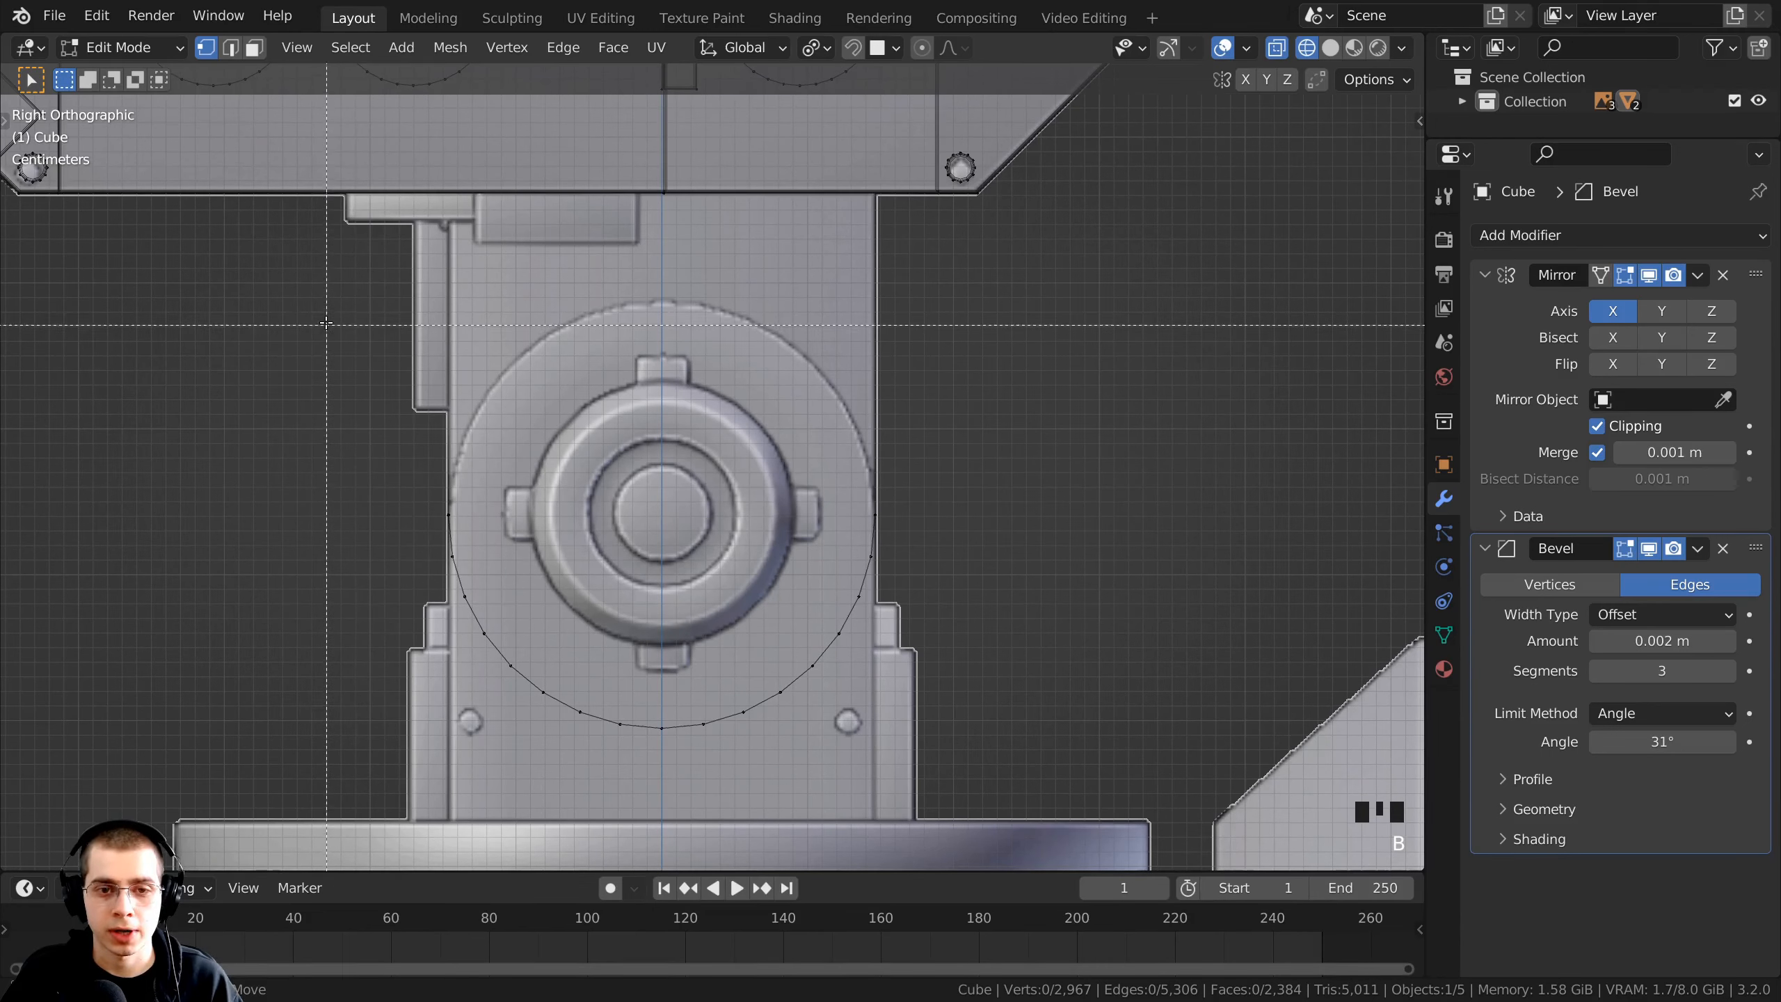
drag(327, 323, 894, 534)
shift+middle_drag(796, 500, 770, 565)
scroll(645, 668, down, 1)
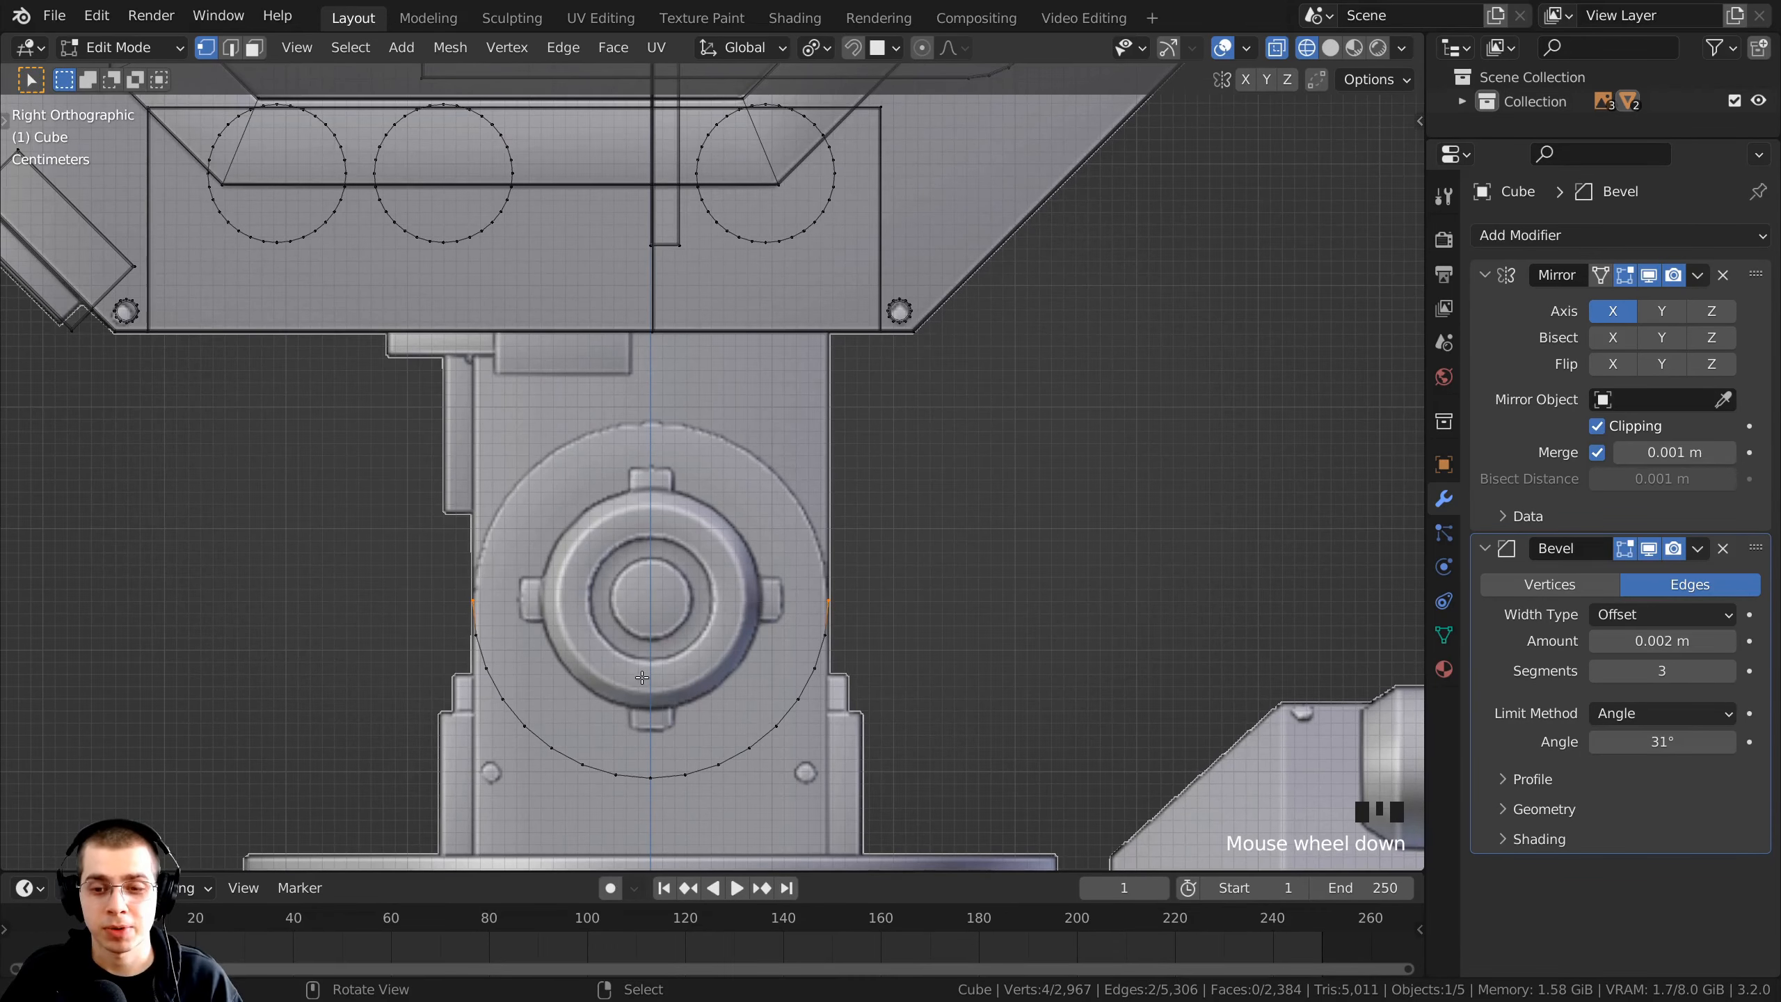
key(e)
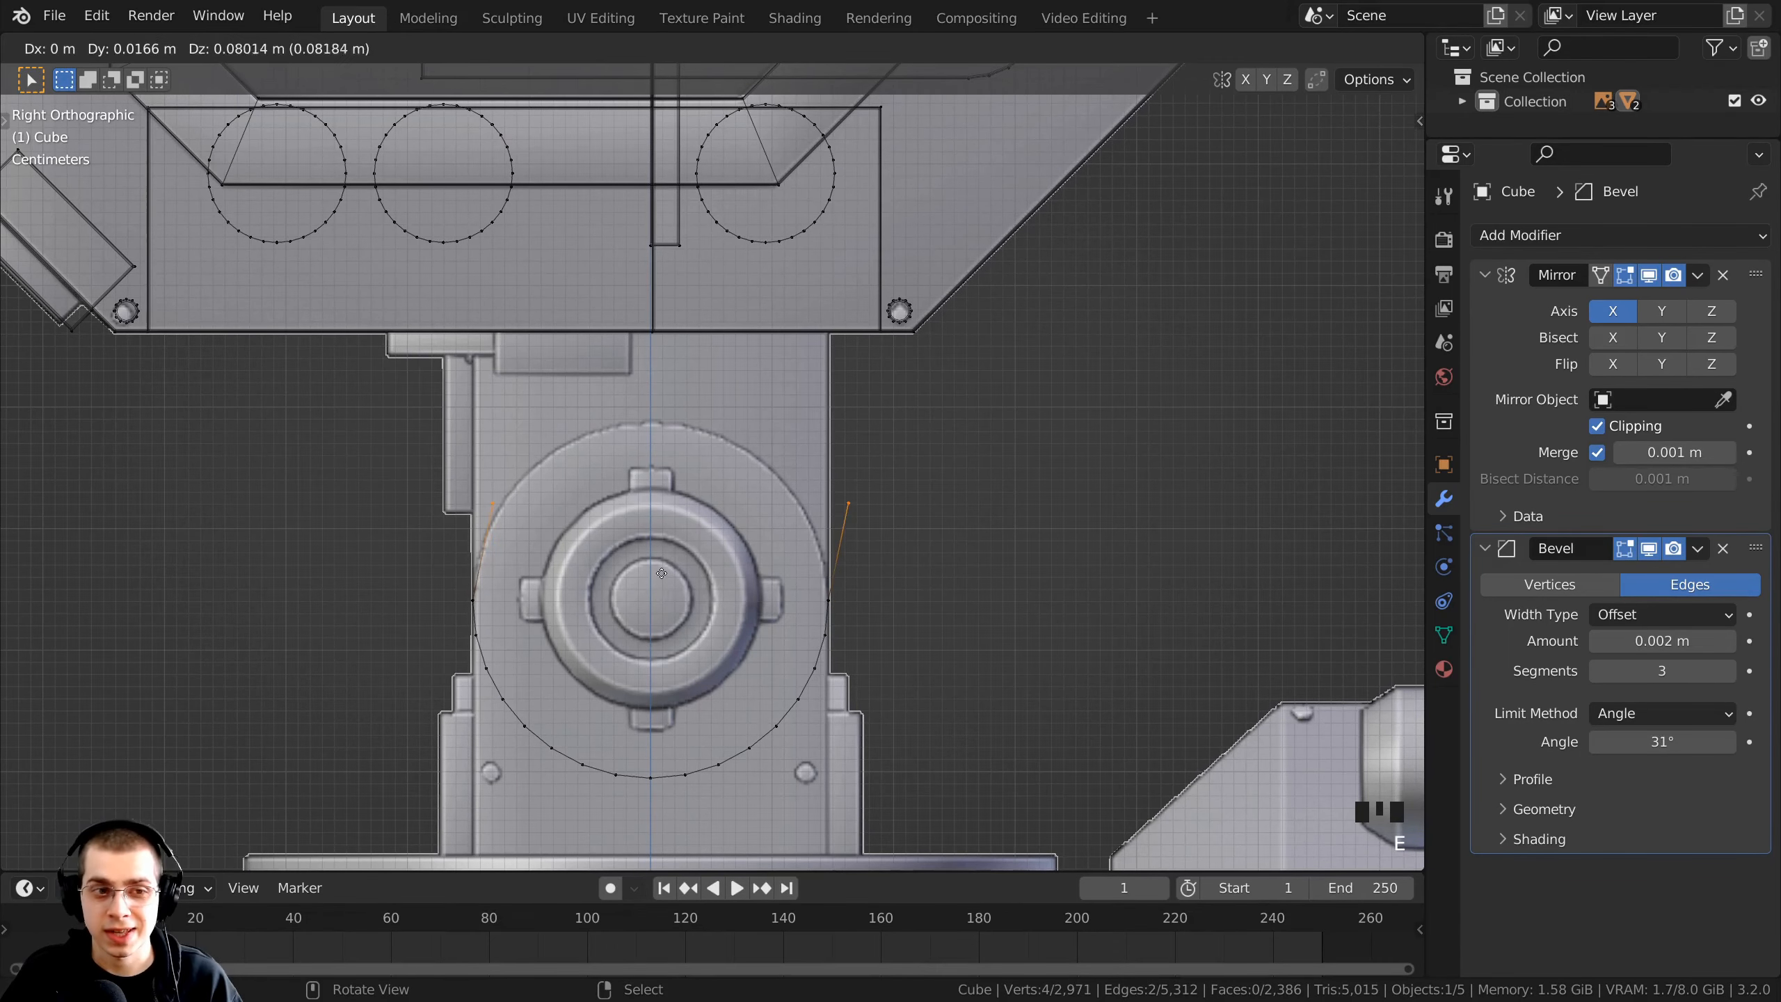
key(z)
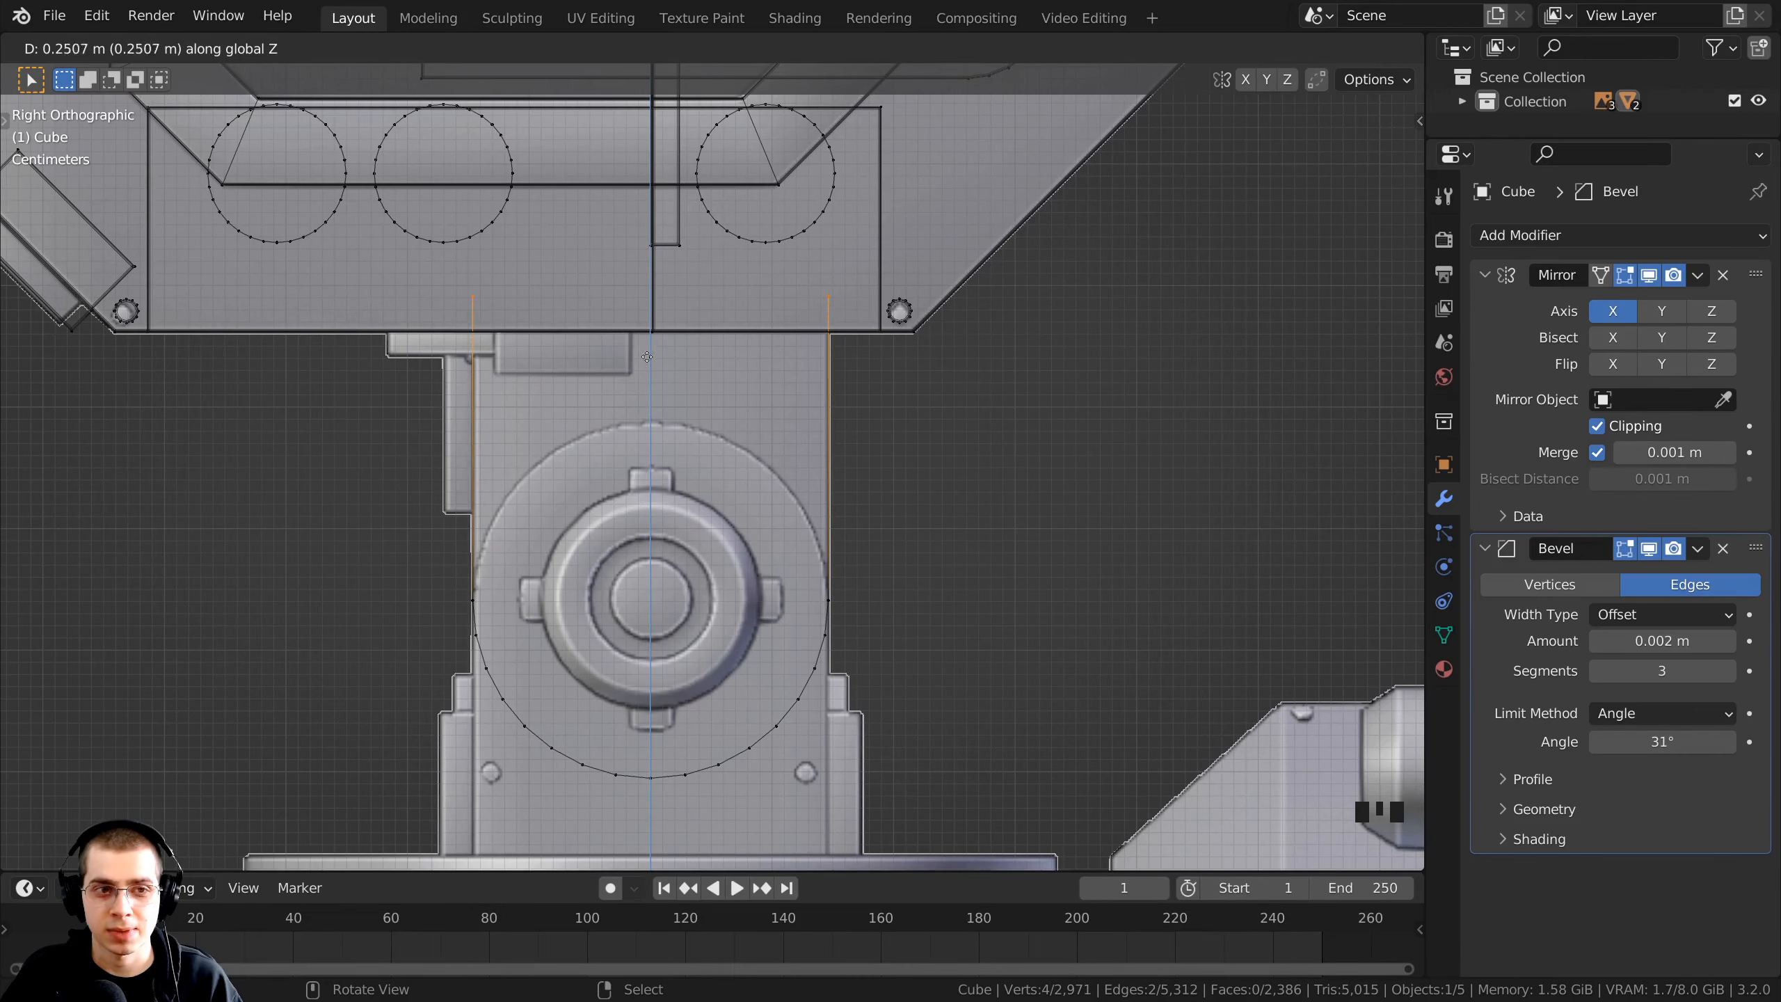
click(646, 357)
scroll(611, 487, down, 3)
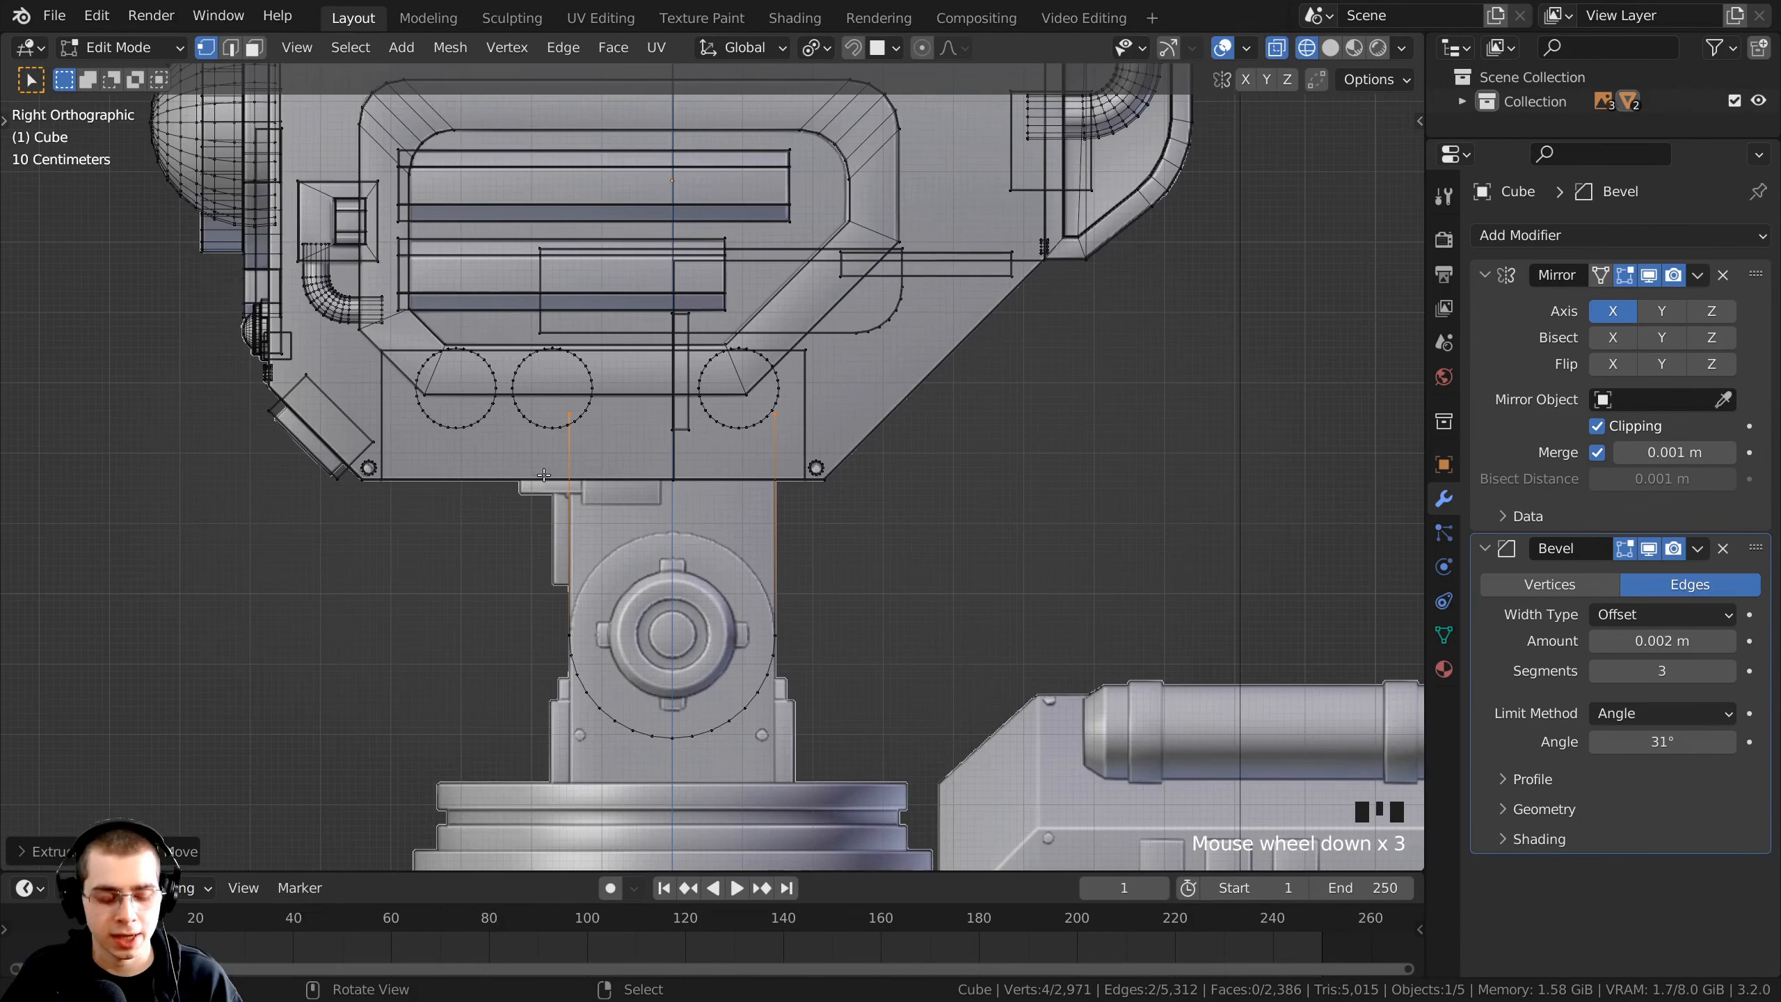
- In solid shading, raise the neck's extruded upper edges further along Z, up into the underside of the head
key(z)
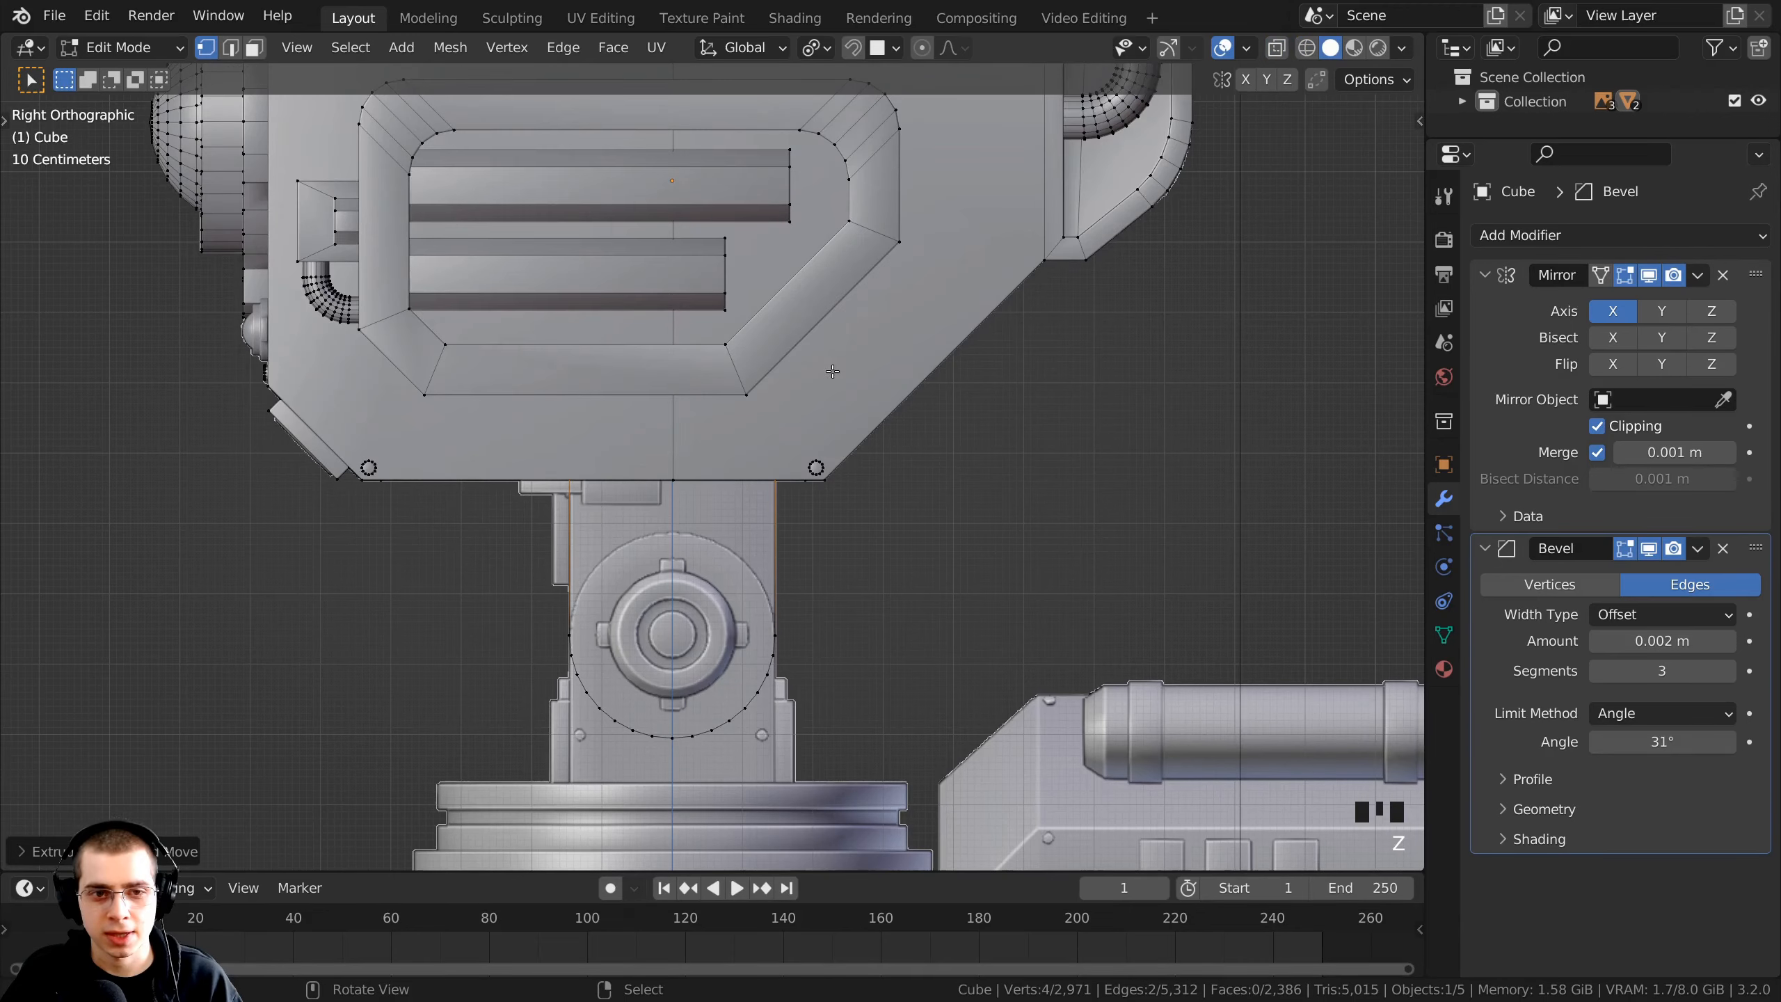
mouse_move(832, 371)
middle_down()
mouse_move(647, 356)
mouse_move(677, 436)
middle_up()
key(g)
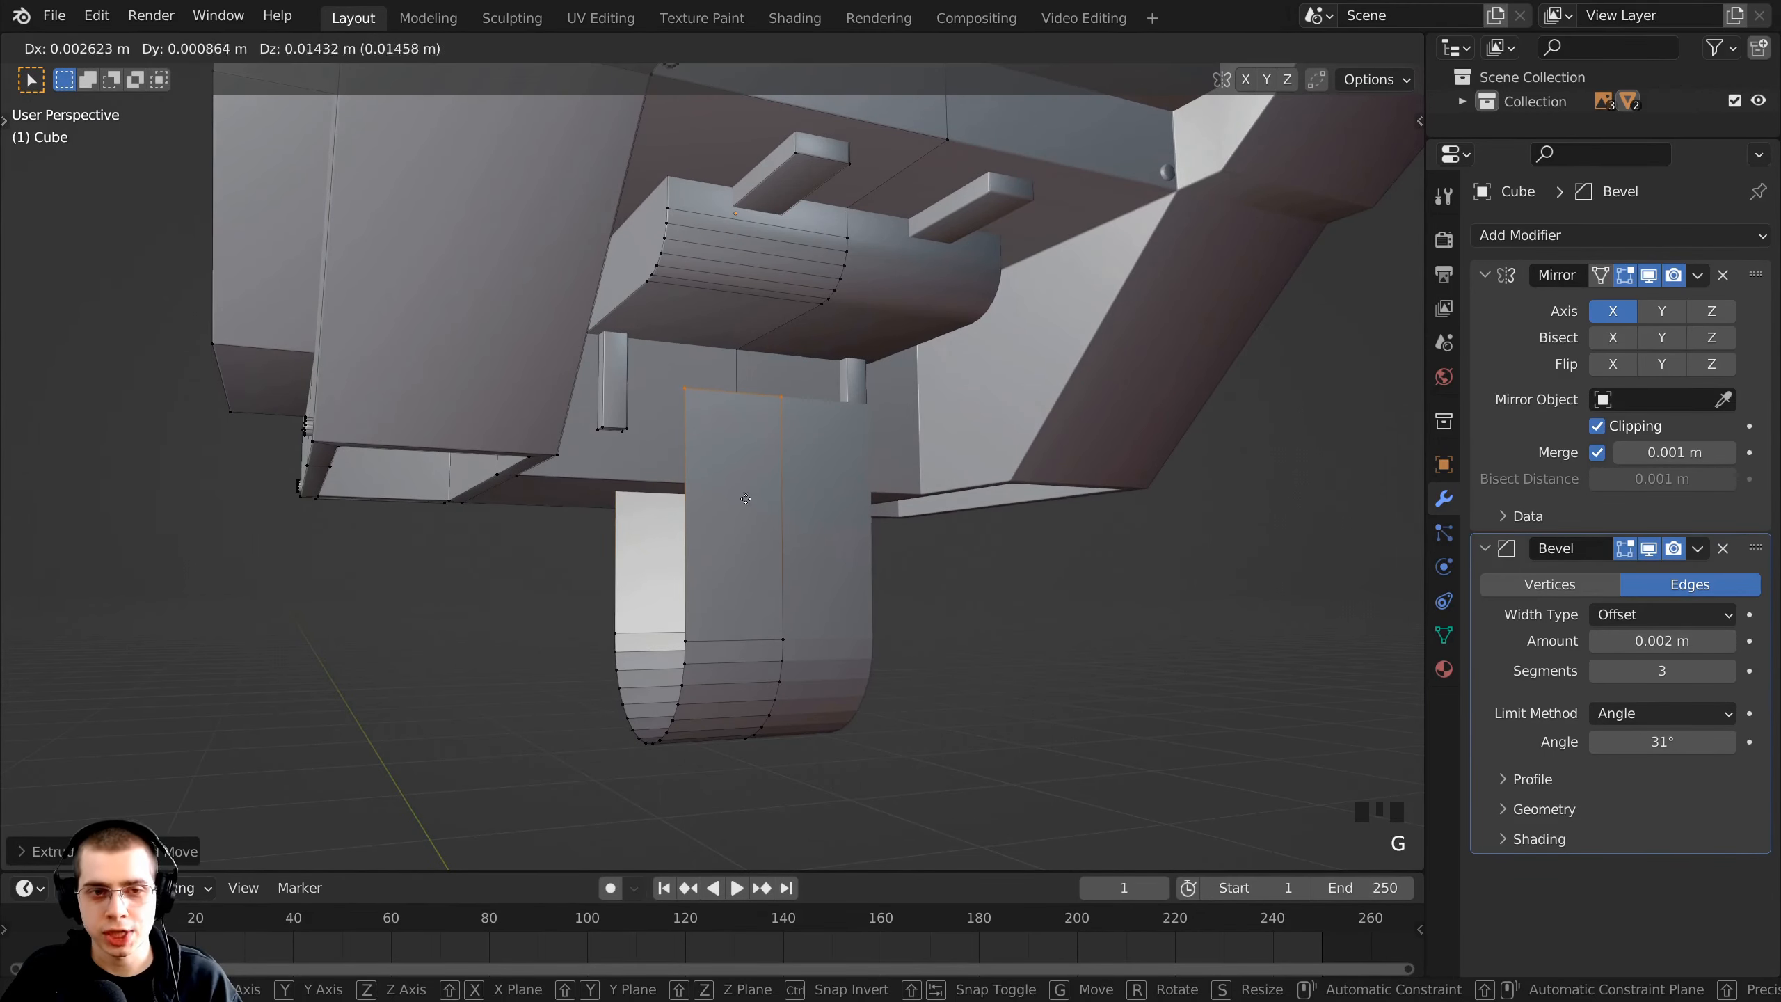
key(z)
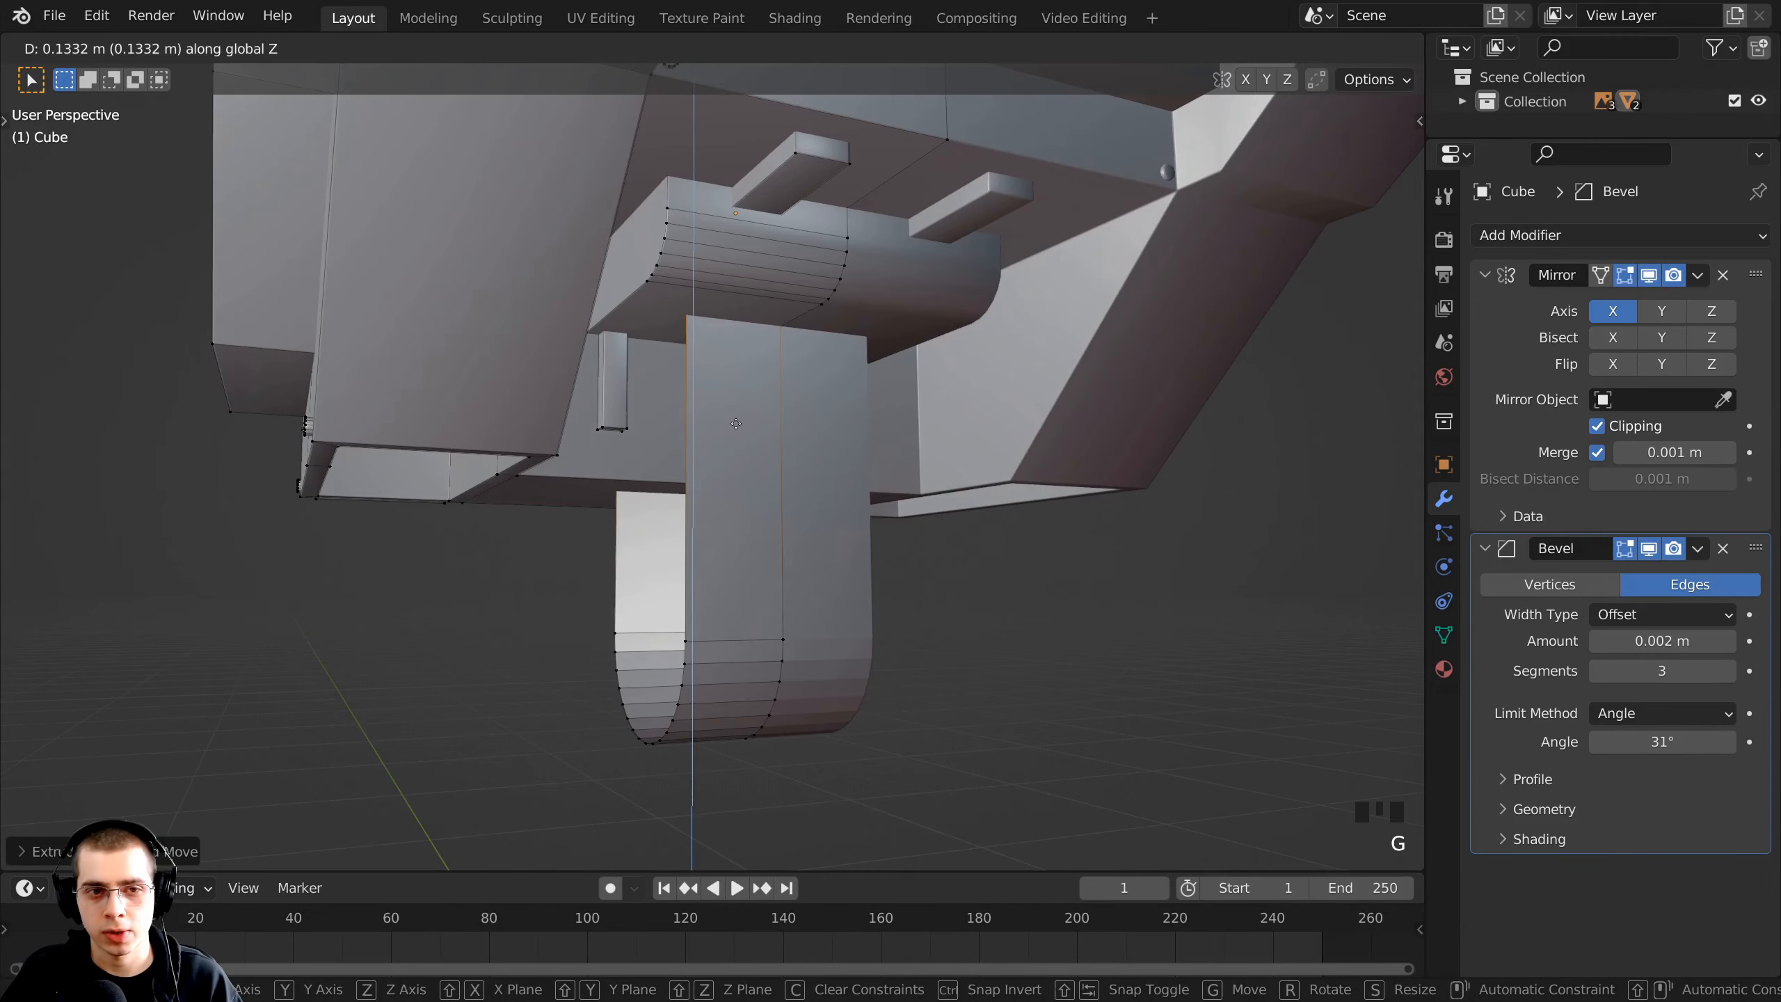
click(733, 268)
middle_drag(733, 268, 597, 419)
middle_drag(741, 496, 758, 428)
- Select the four corner vertices of the neck's open rectangular side and fill them with a face
key(z)
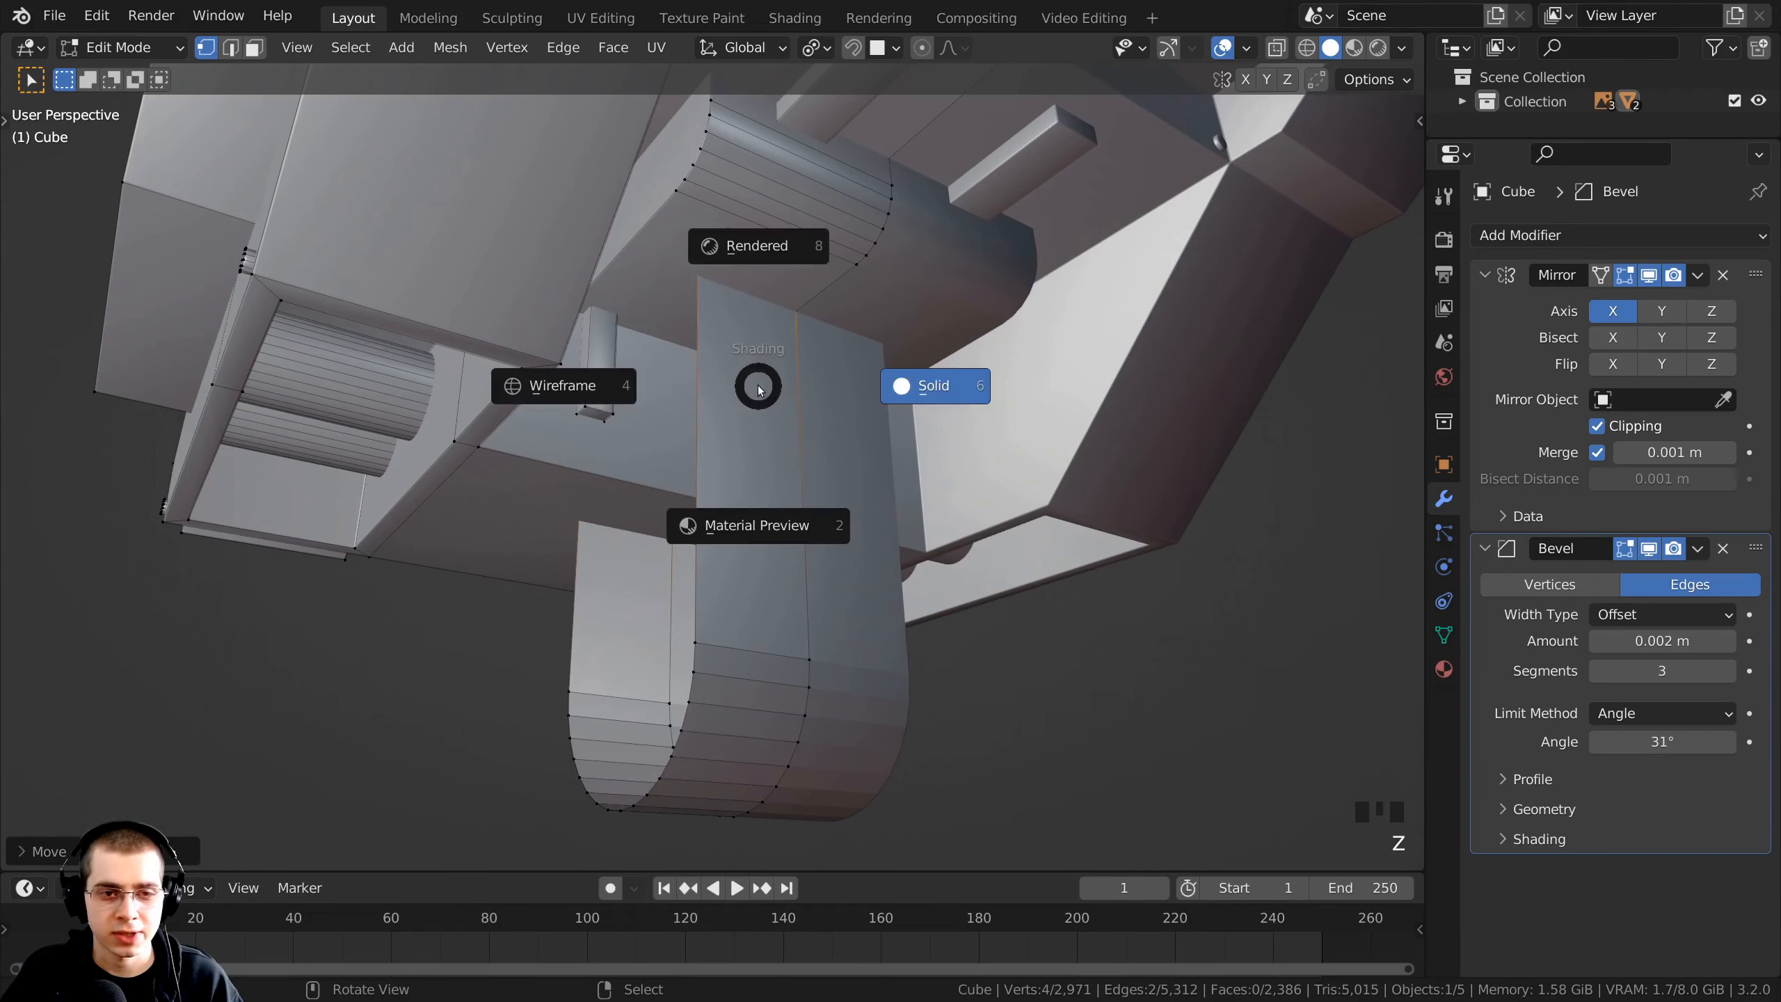
click(505, 377)
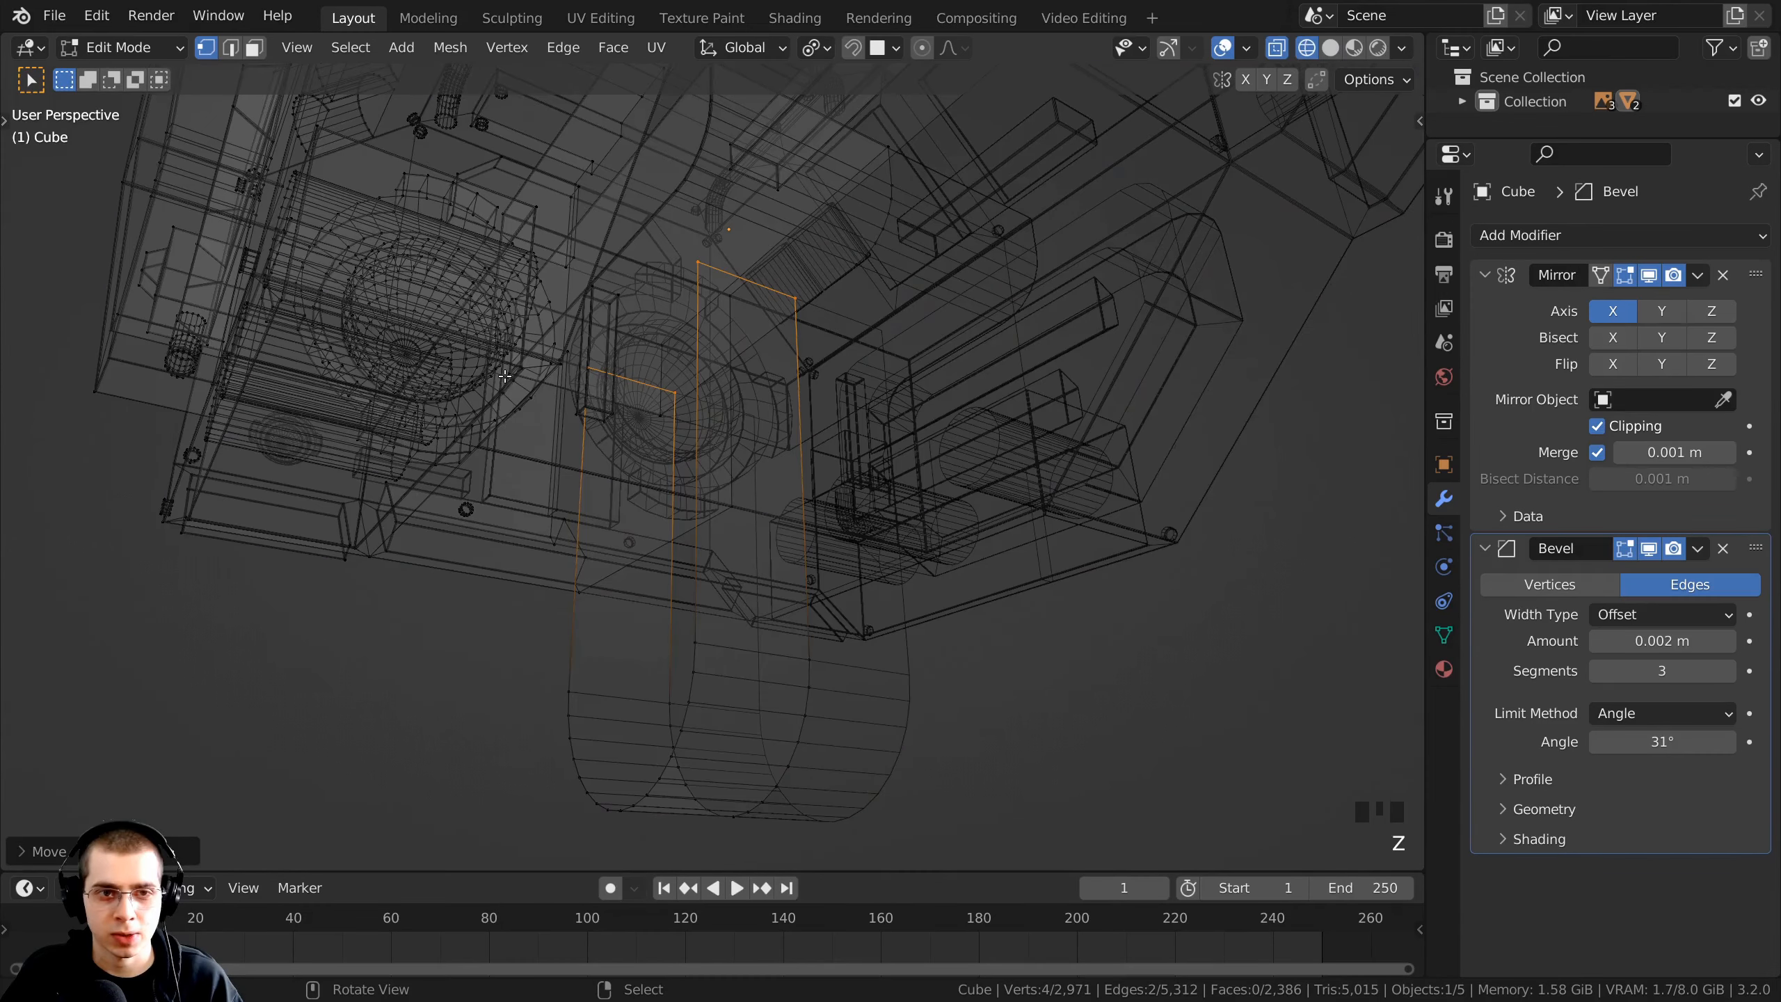
right_click(696, 262)
middle_drag(621, 326, 563, 584)
shift+right_click(590, 358)
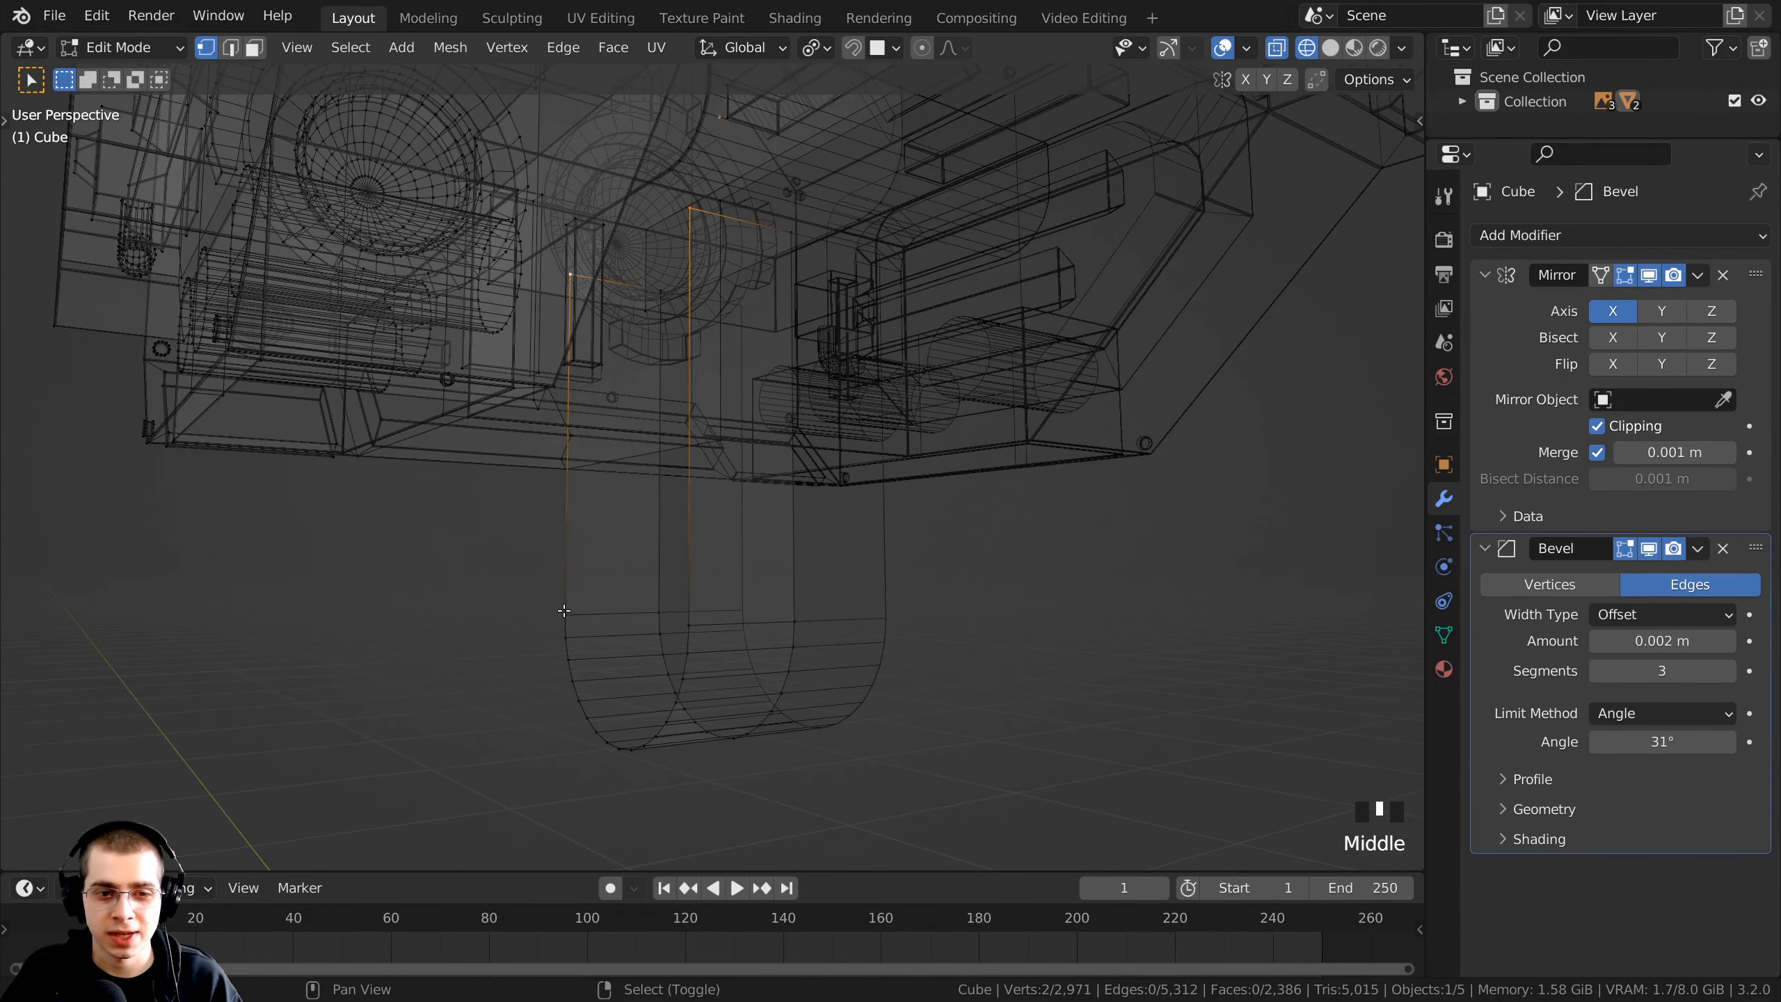
shift+right_click(564, 613)
shift+right_click(693, 625)
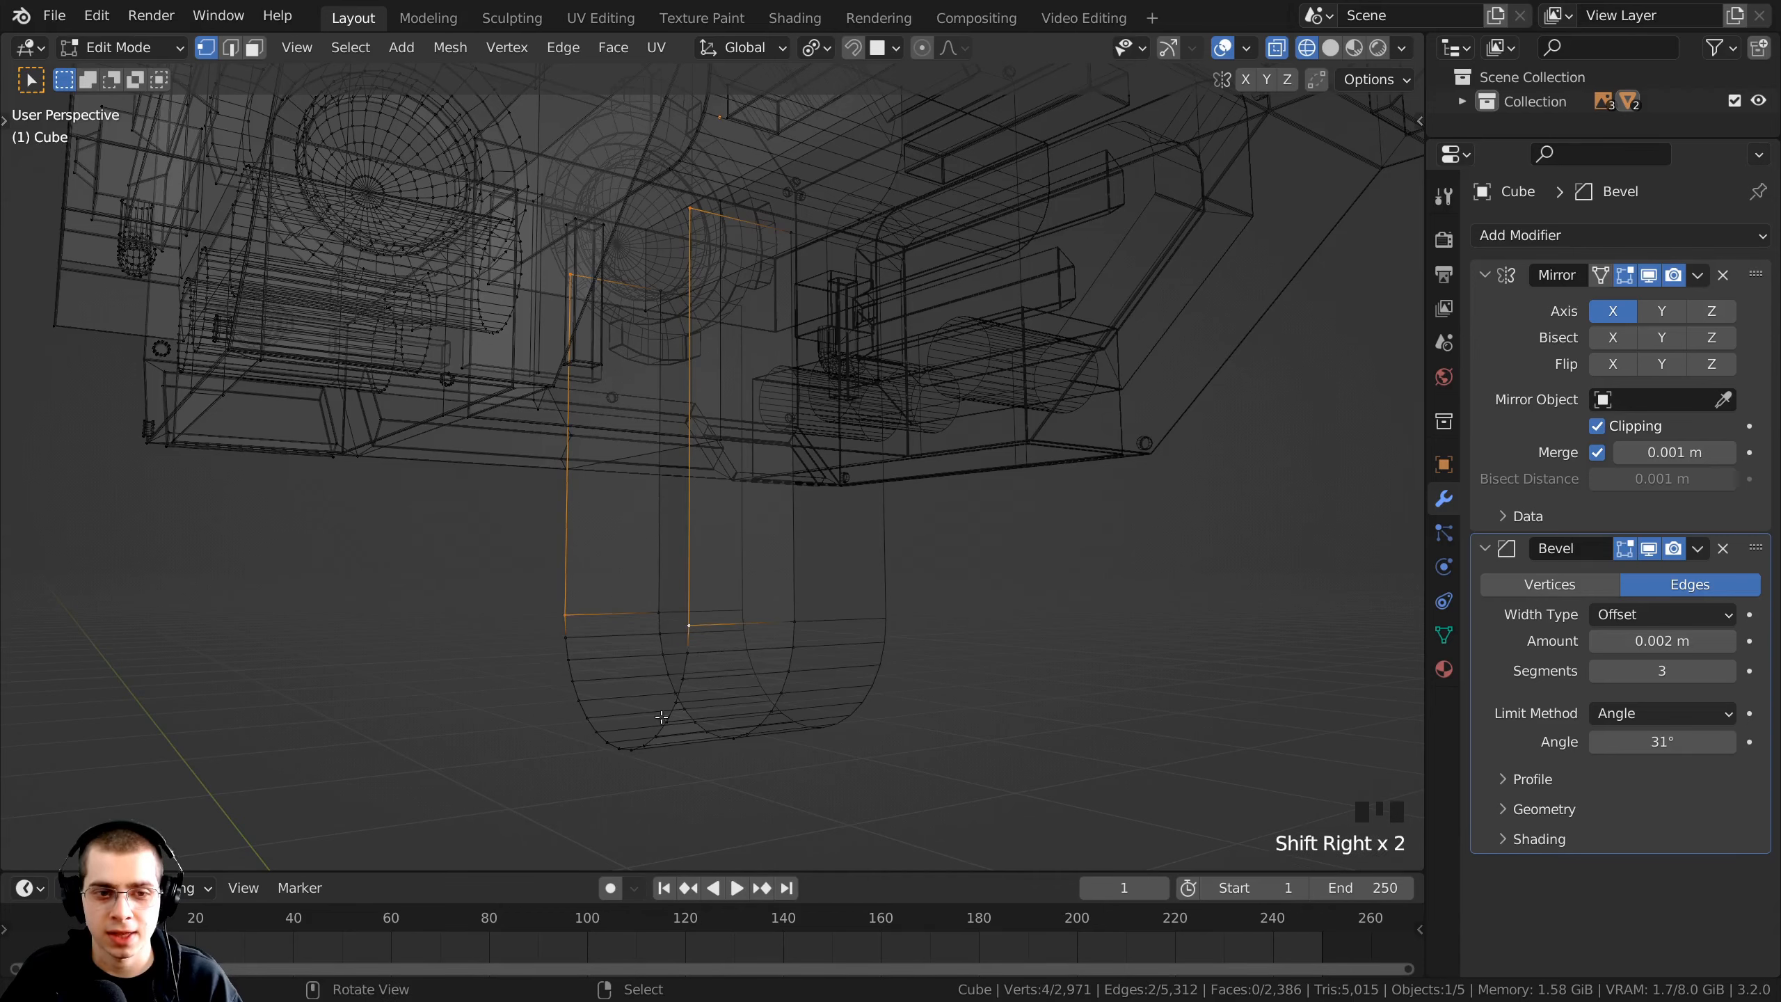
middle_drag(671, 636, 603, 471)
key(z)
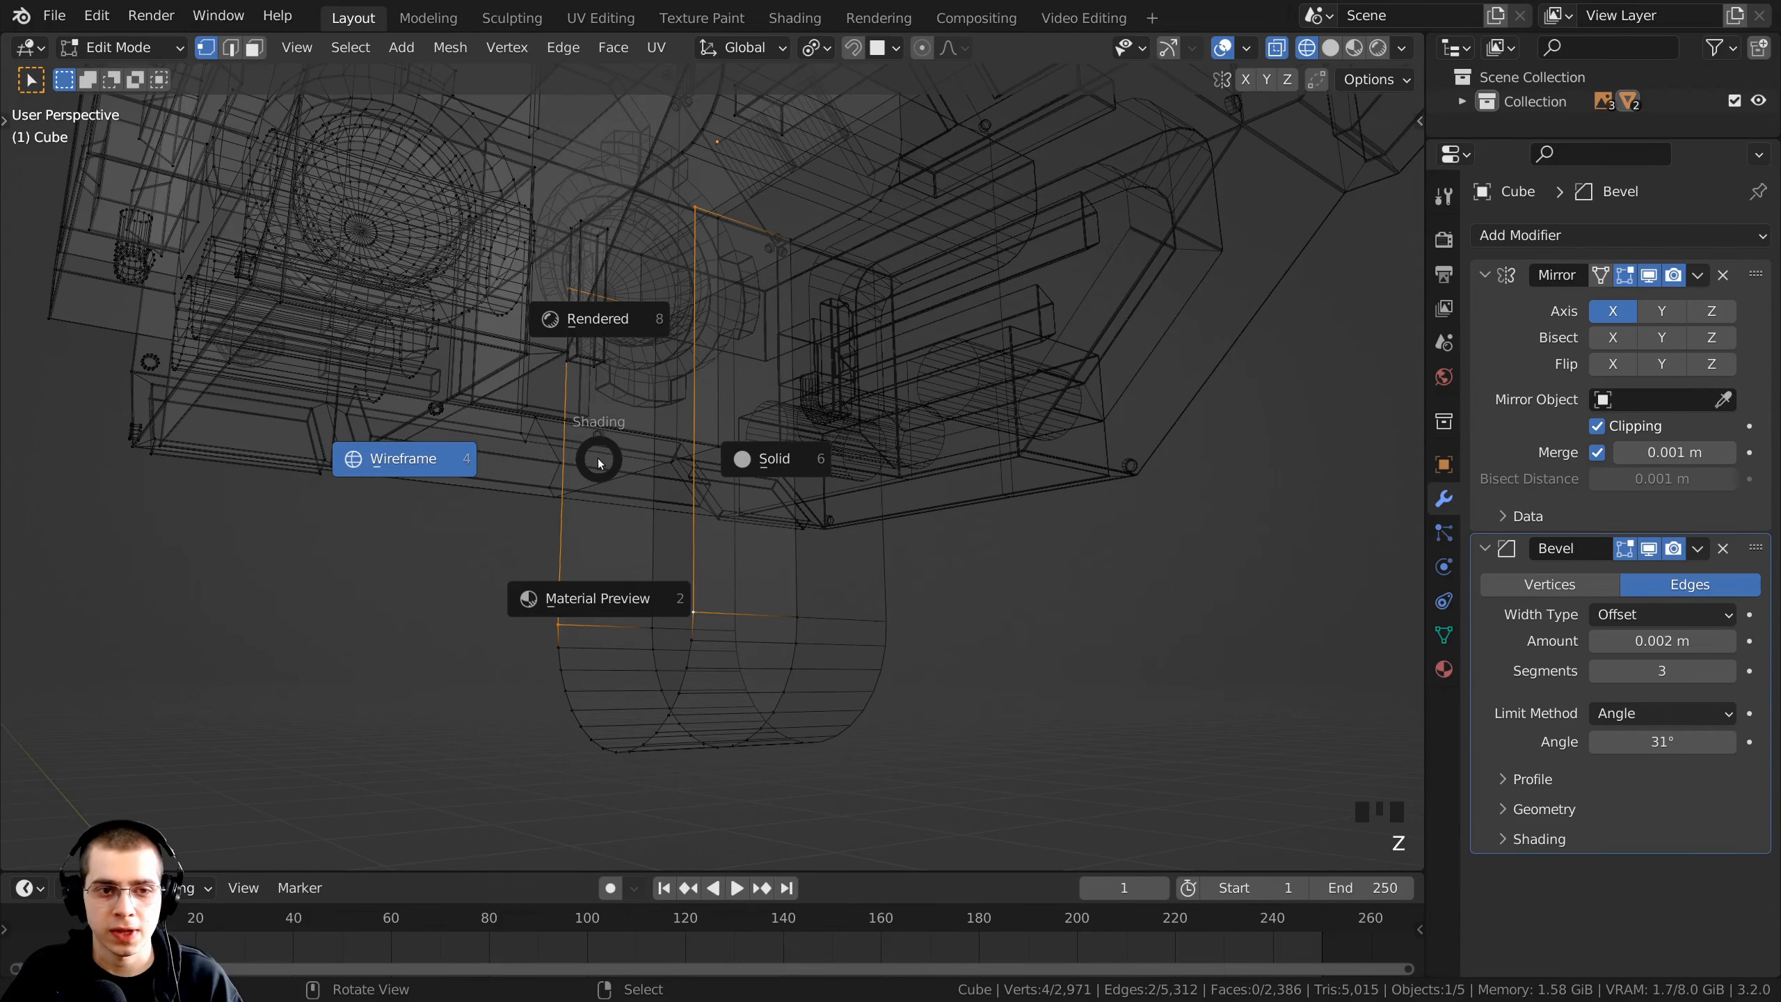
click(742, 467)
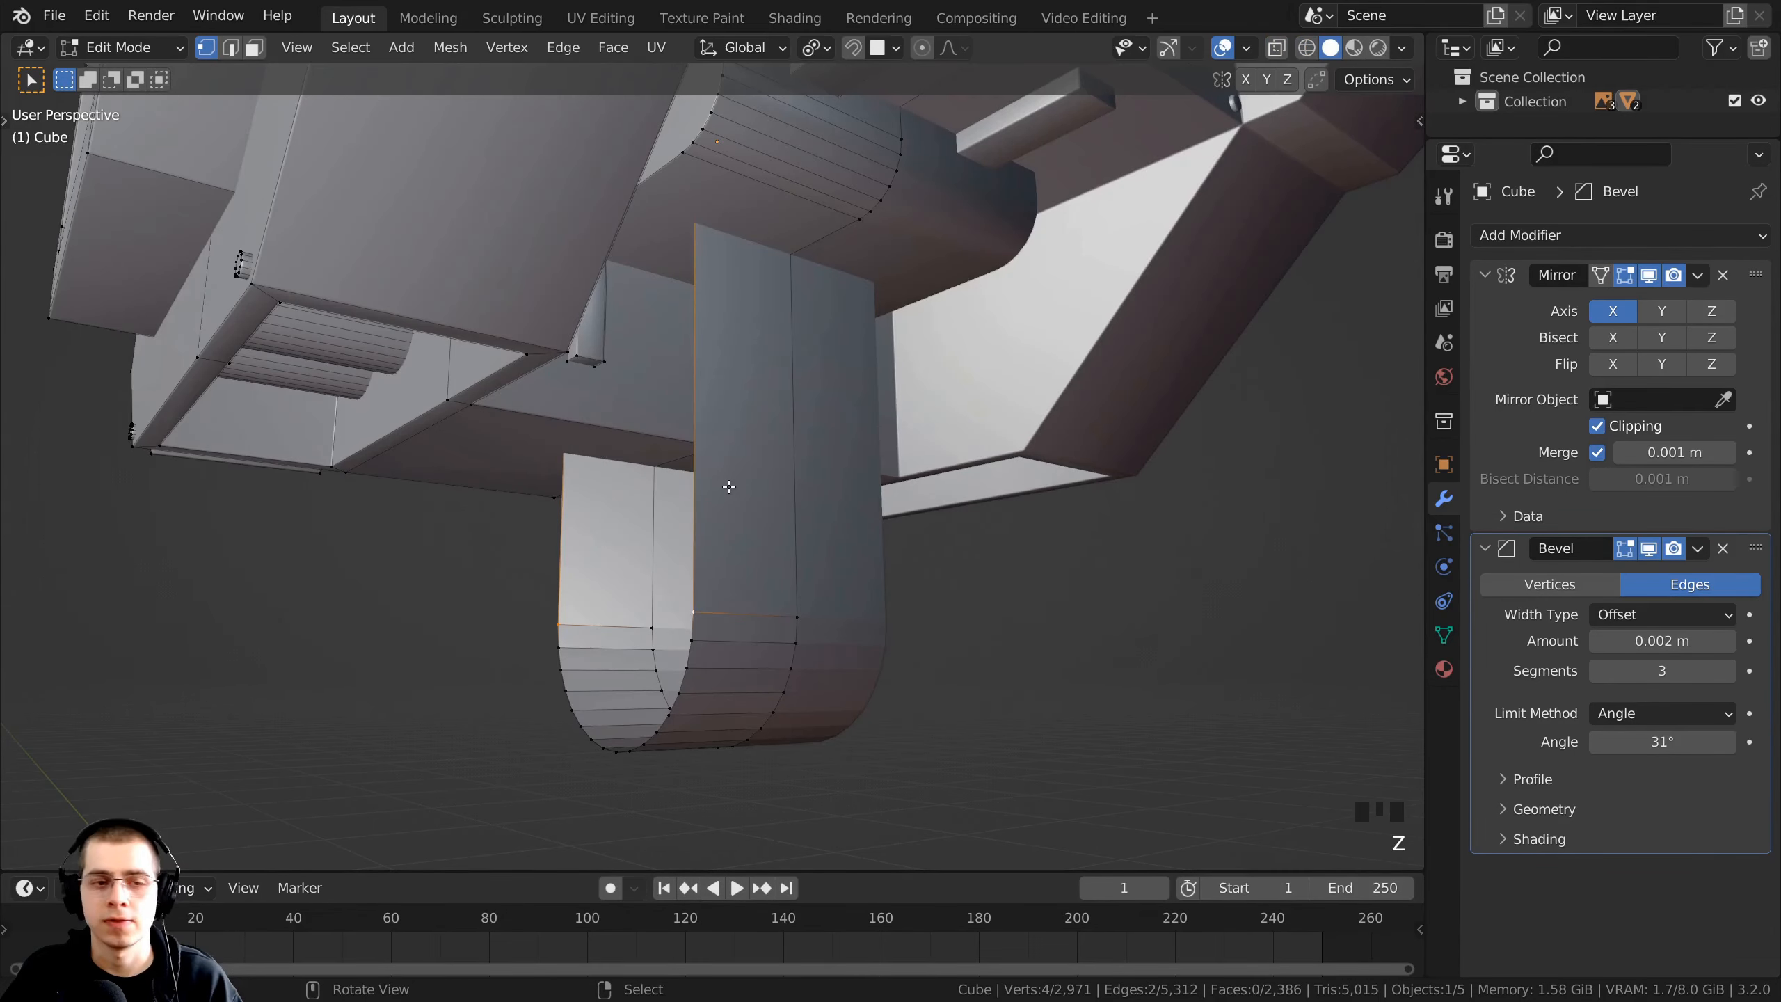
shift+middle_drag(731, 488, 778, 419)
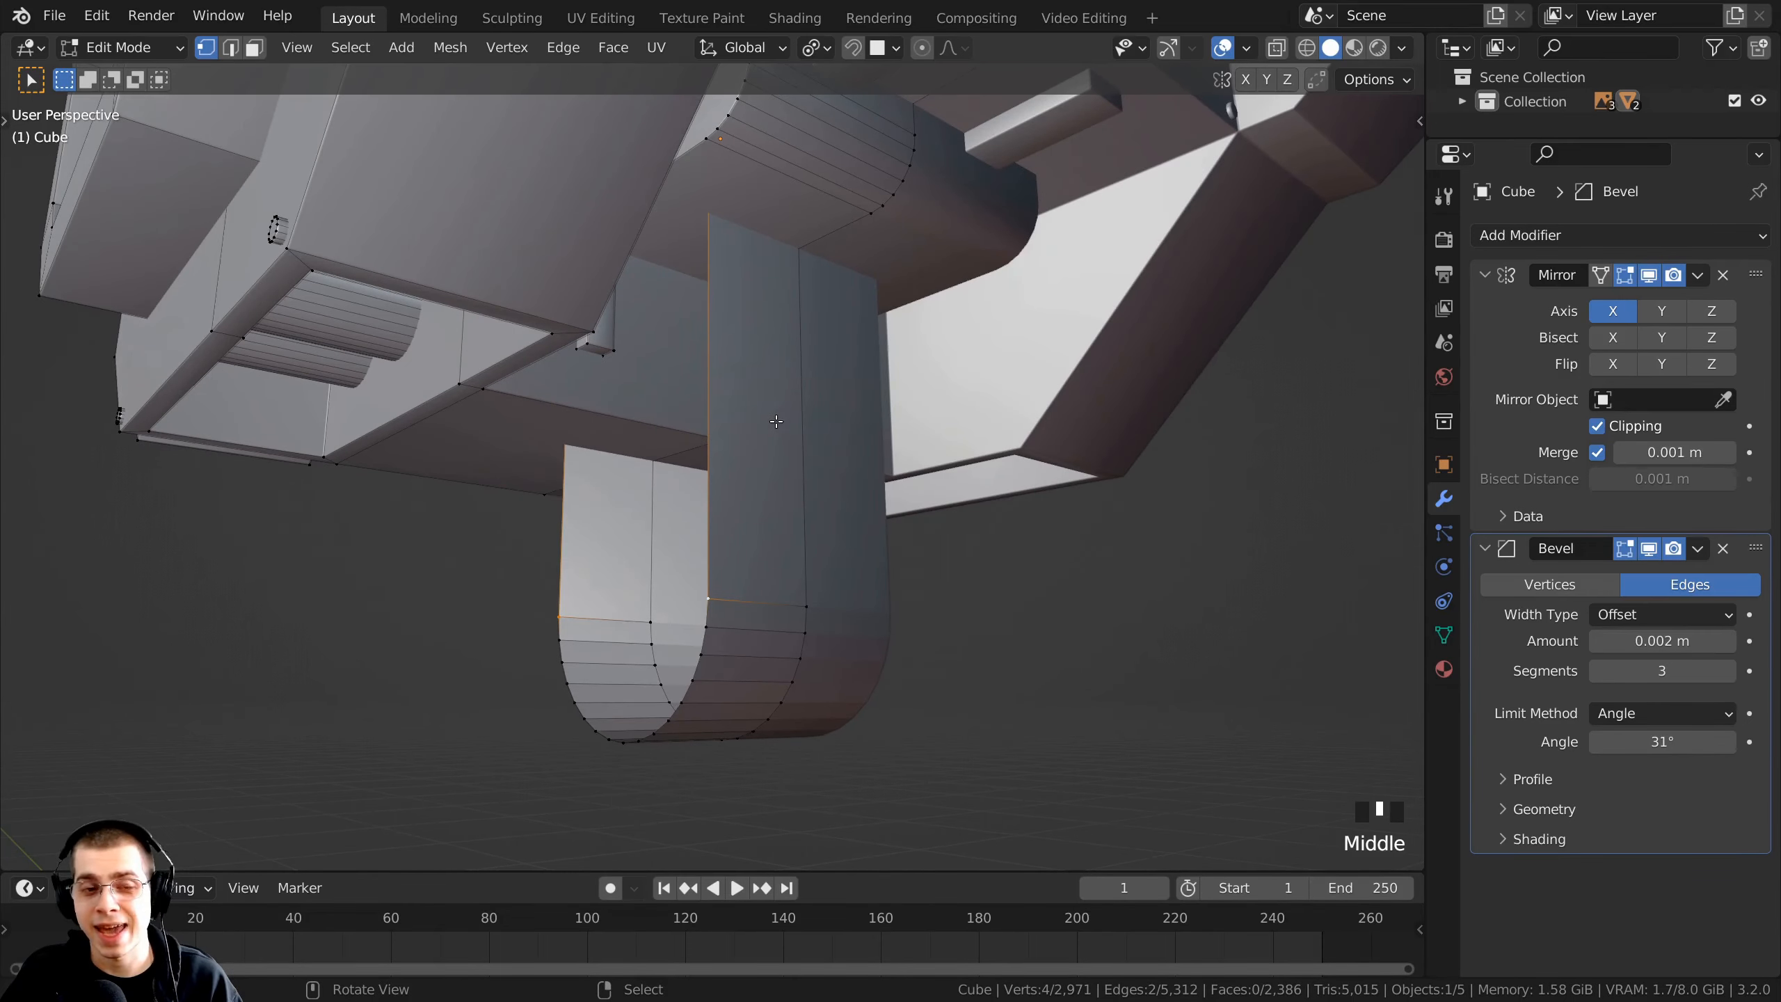
key(f)
- Select the boundary loop of the neck's rounded lower end and fill the opening with a face
middle_drag(667, 621, 768, 494)
scroll(769, 494, up, 2)
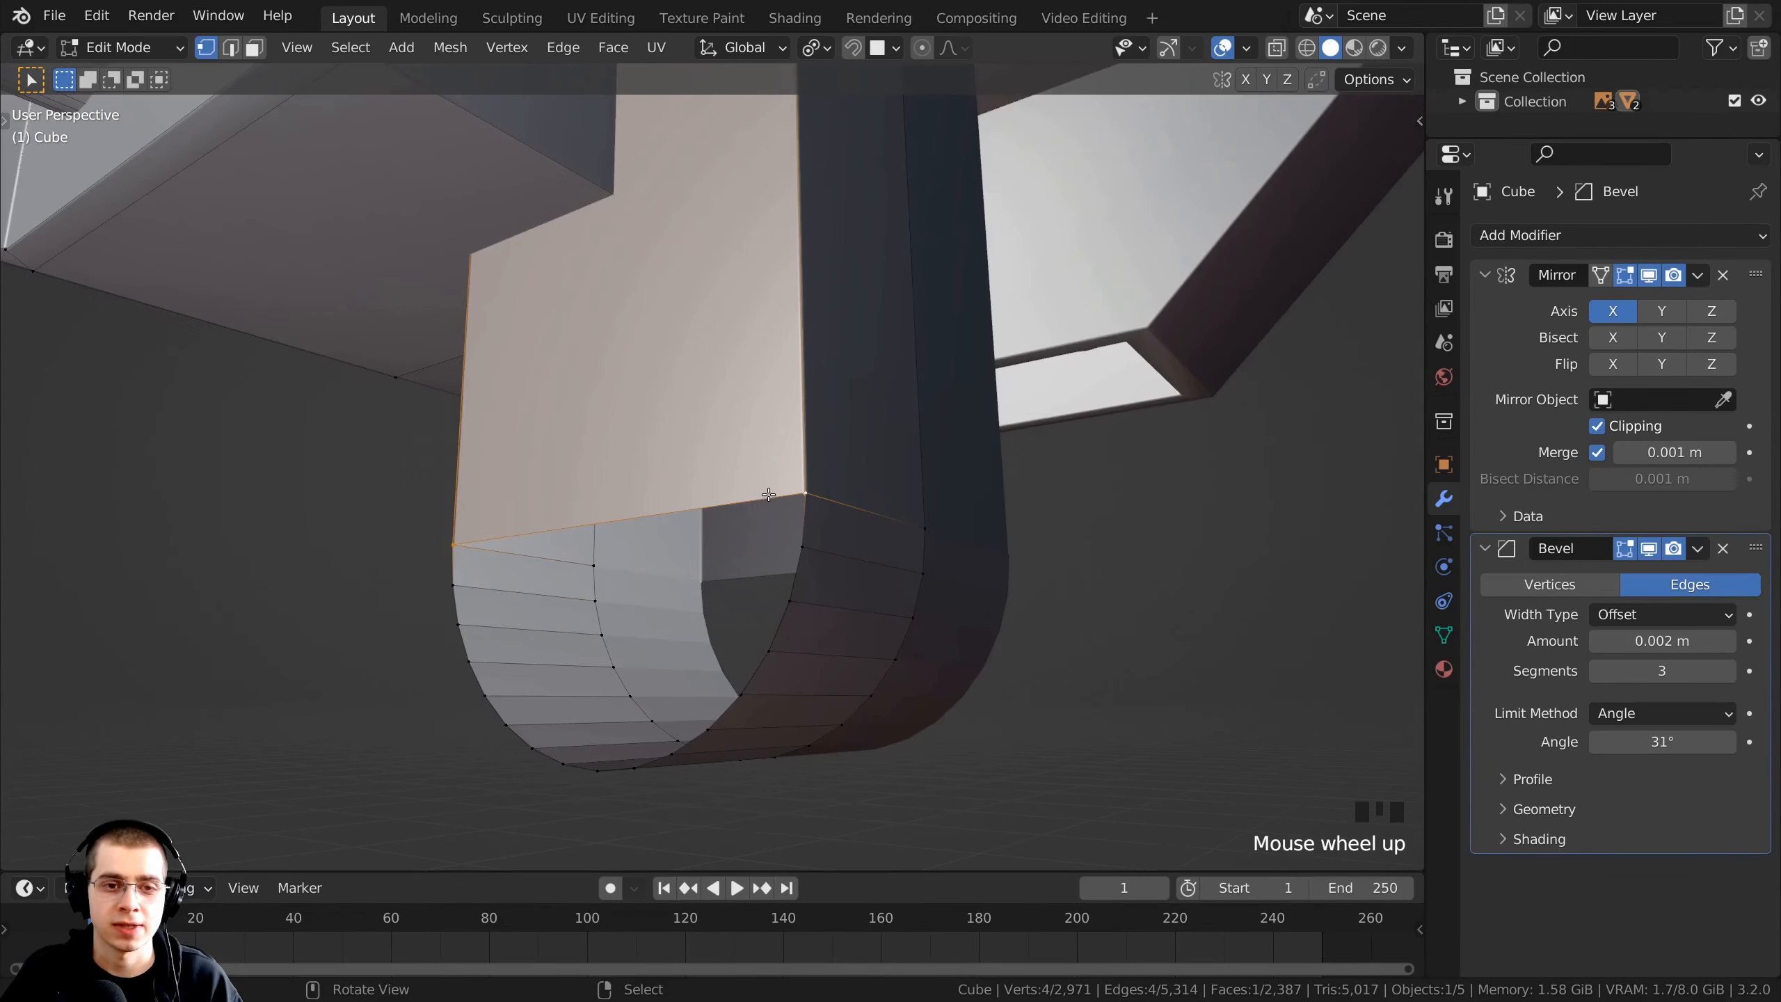
alt+right_click(450, 598)
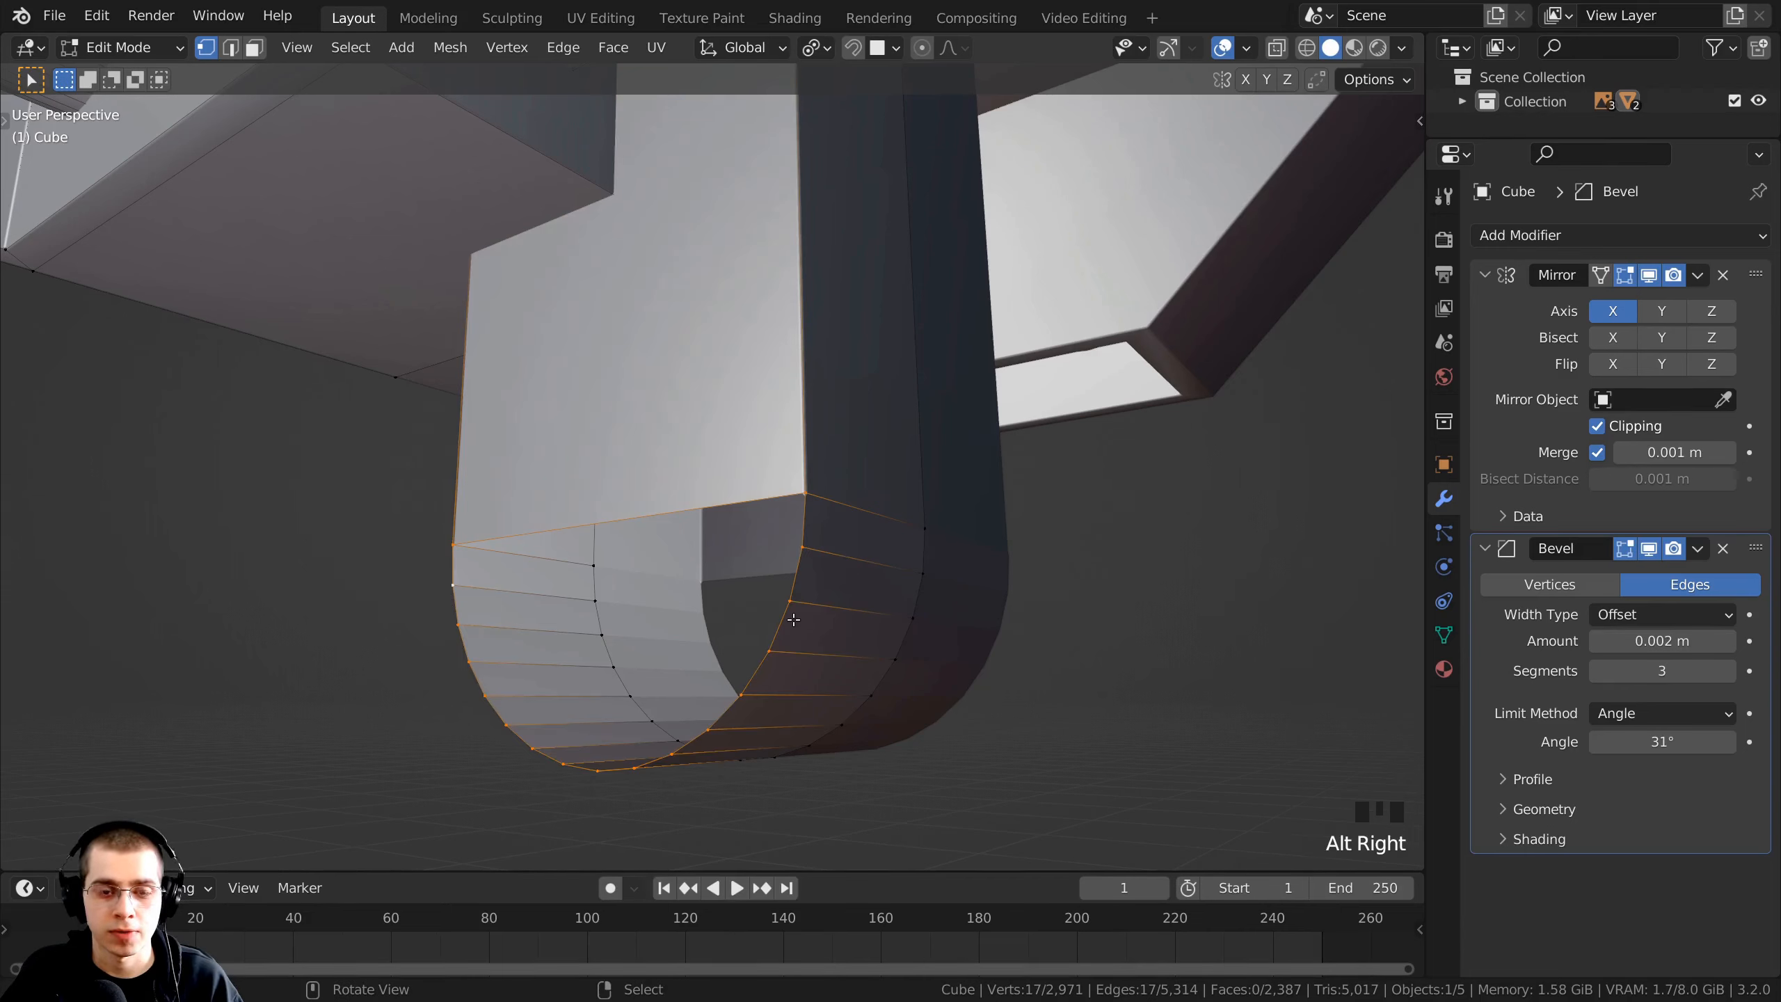
key(f)
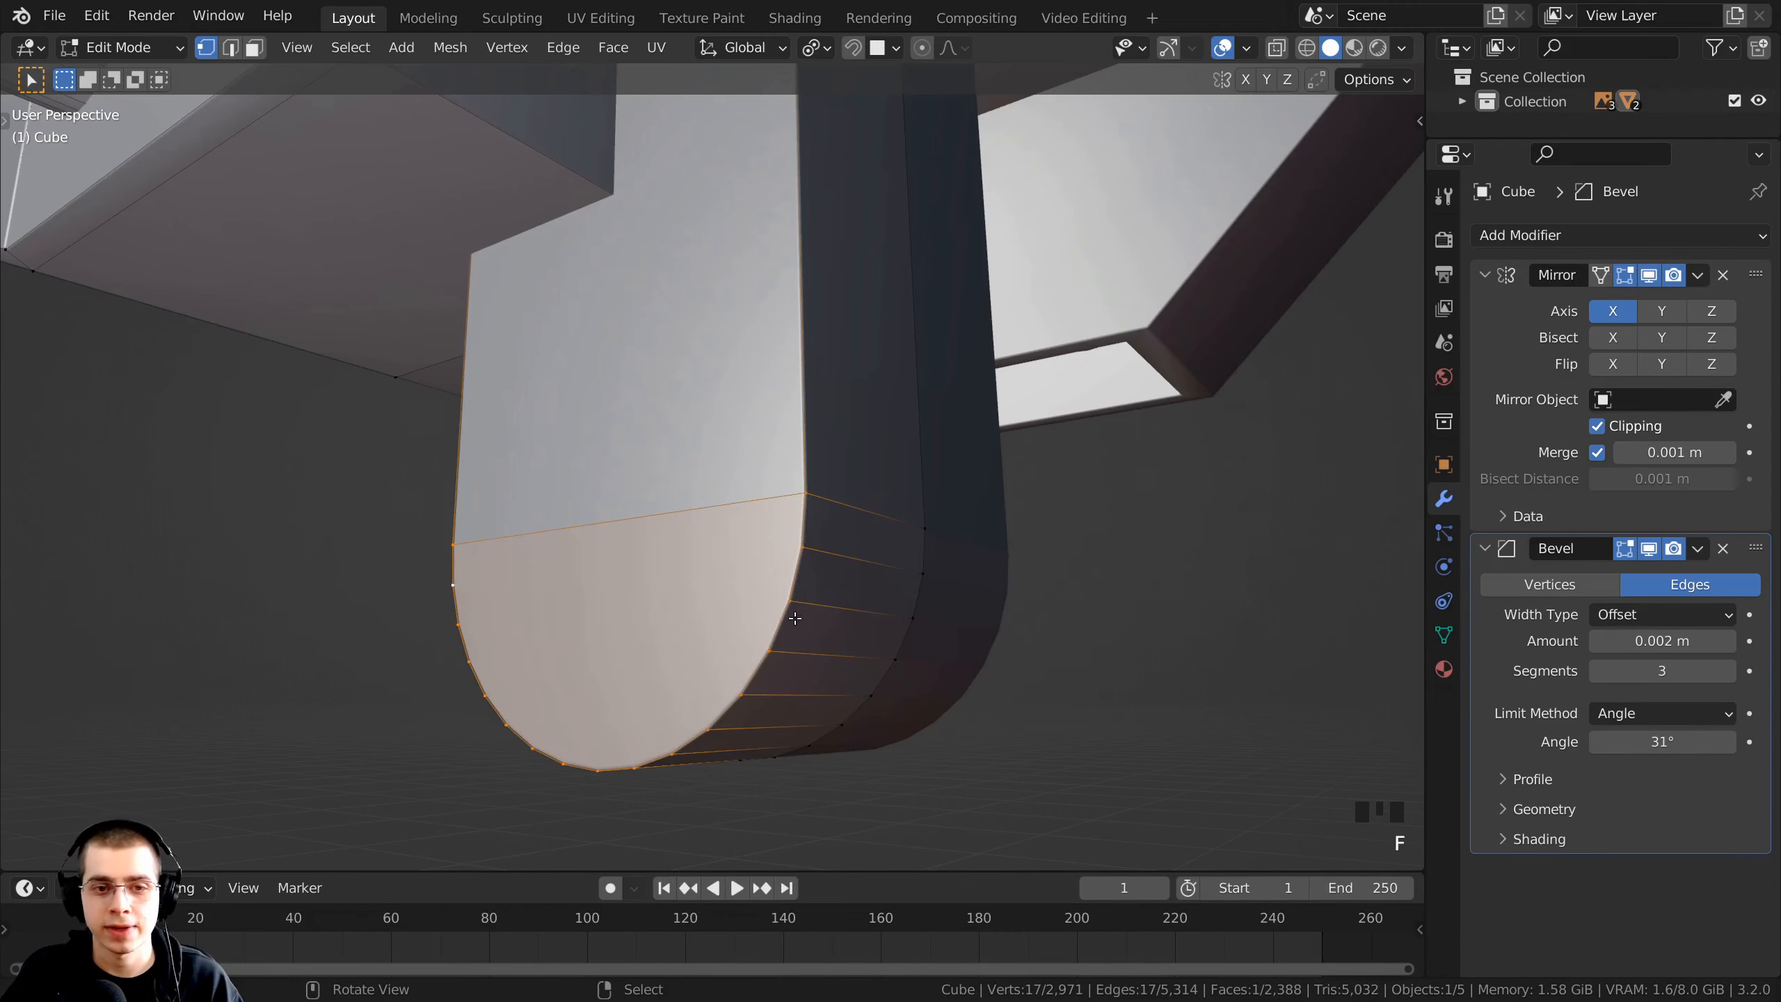
- Duplicate the small rectangular bar beside the neck and place the copy on the neck face with the centre seam
scroll(654, 522, down, 2)
middle_drag(652, 533, 528, 415)
scroll(695, 378, up, 2)
scroll(652, 393, down, 3)
key(a)
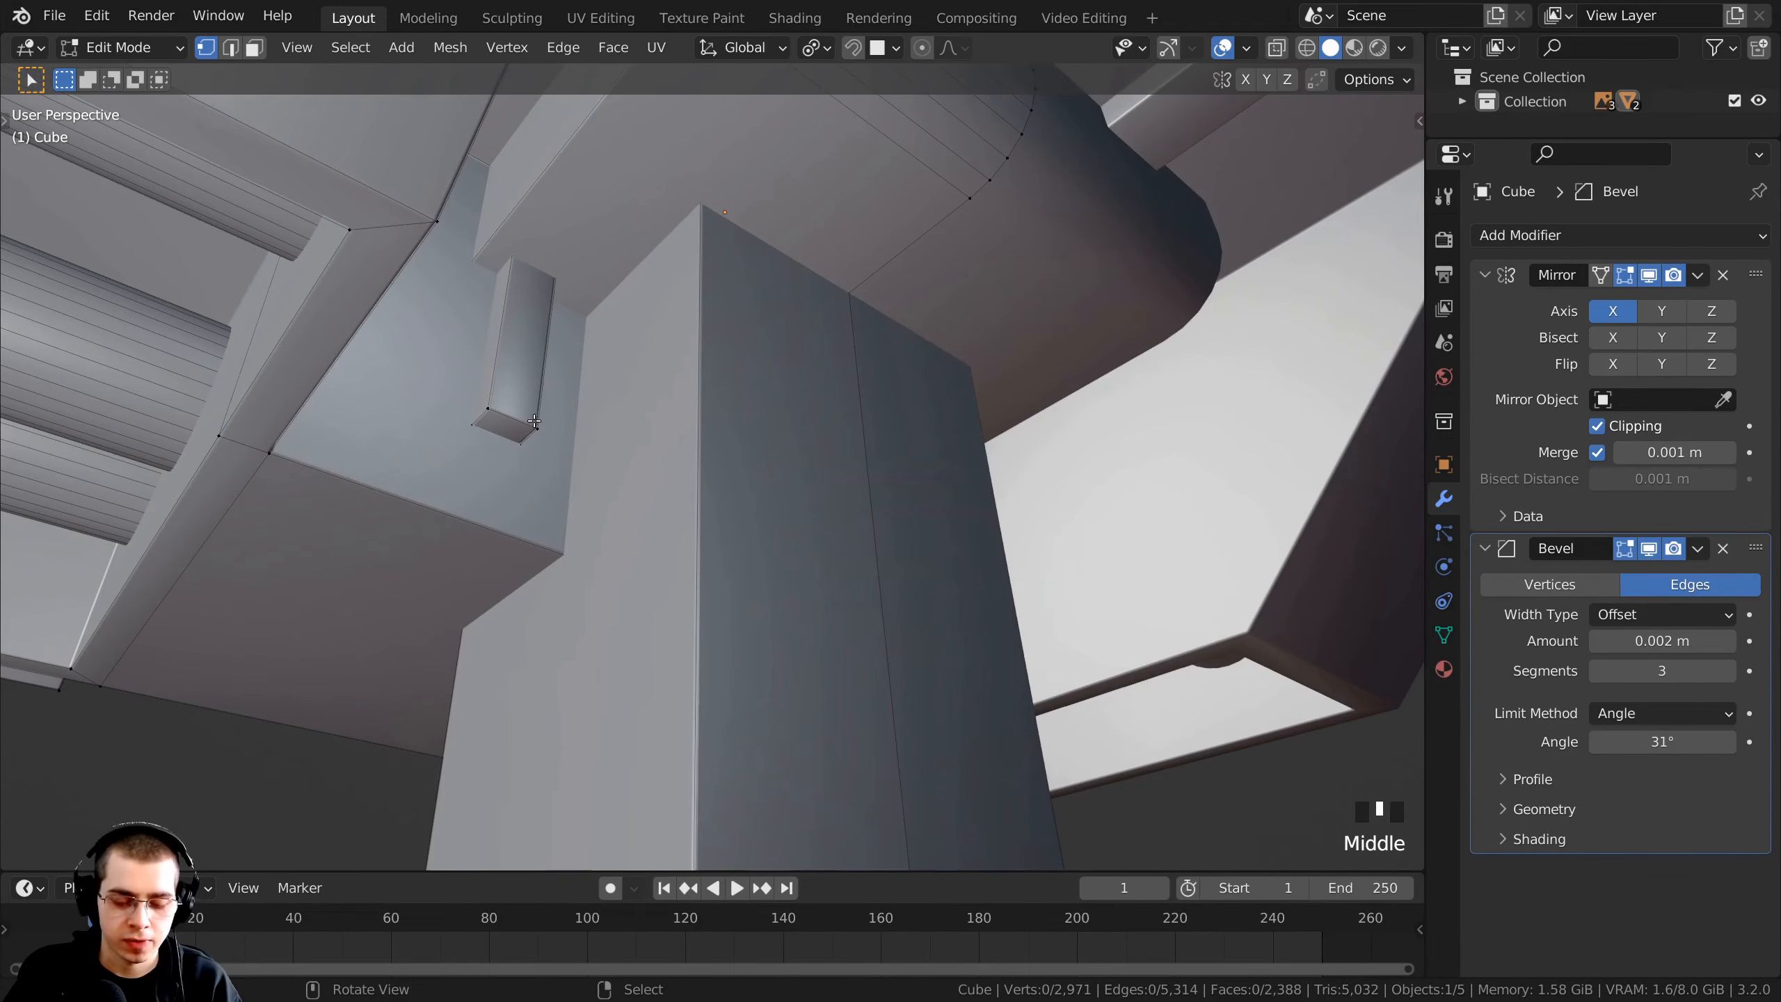
key(l)
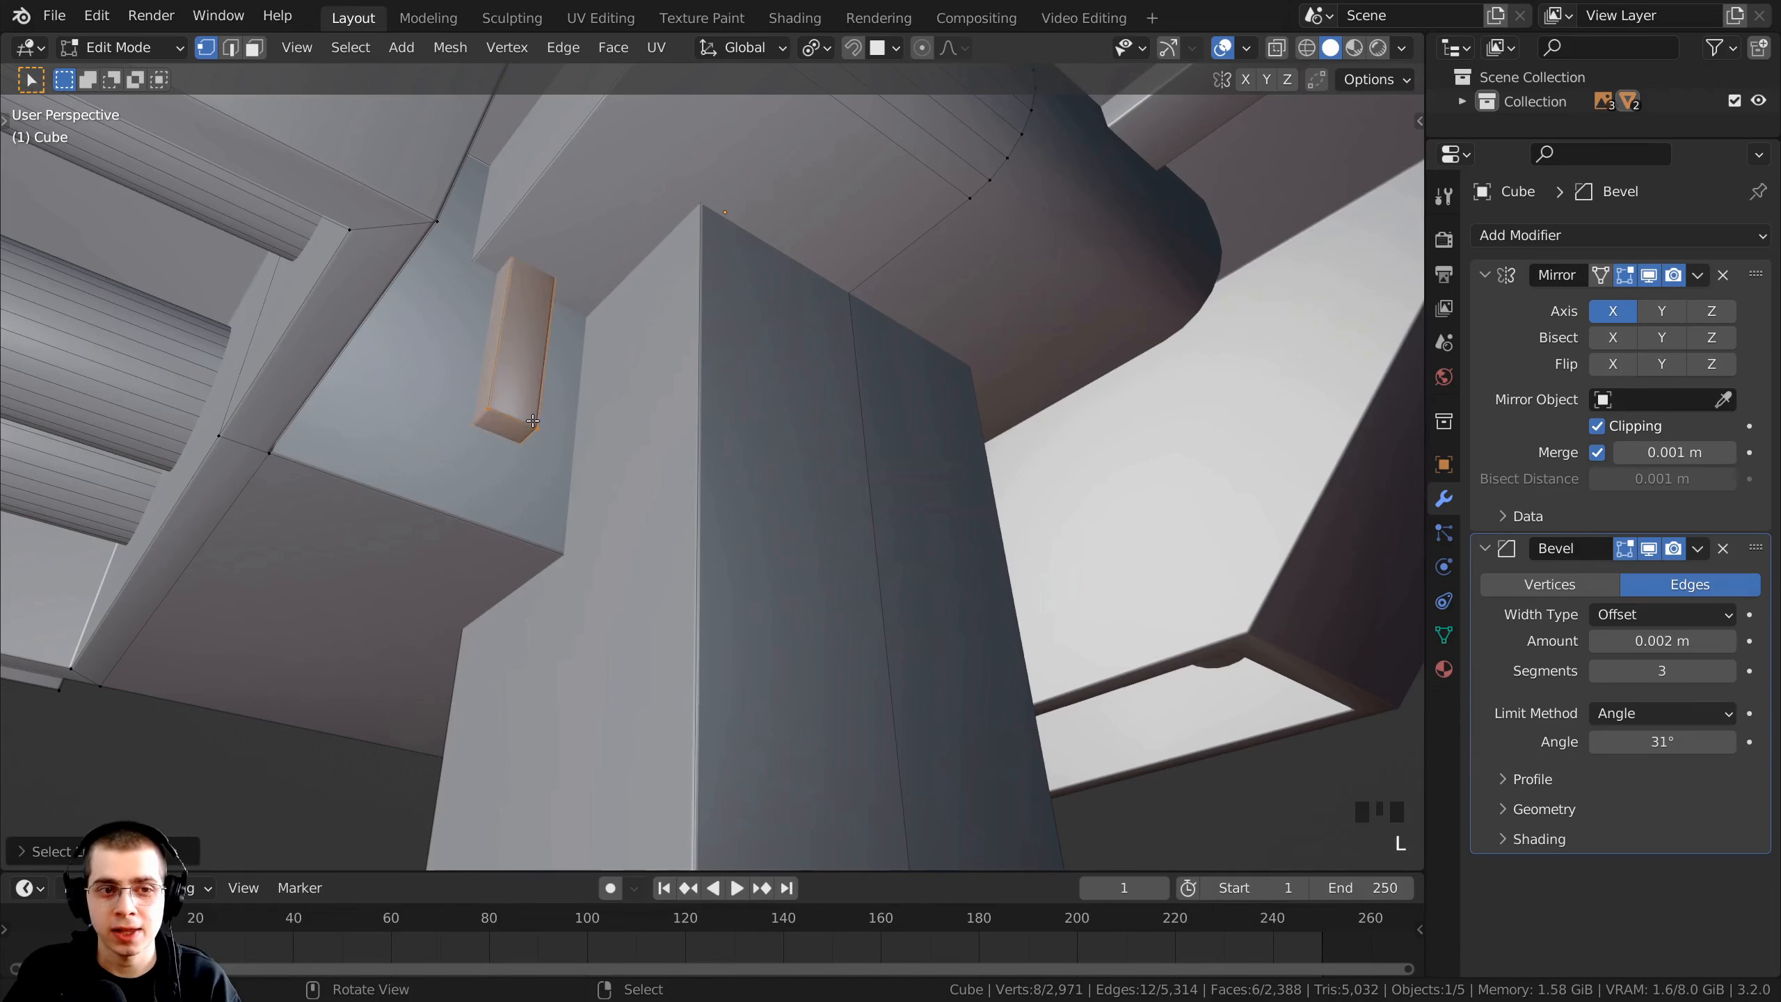
shift+middle_drag(540, 334, 580, 419)
key(shift+d)
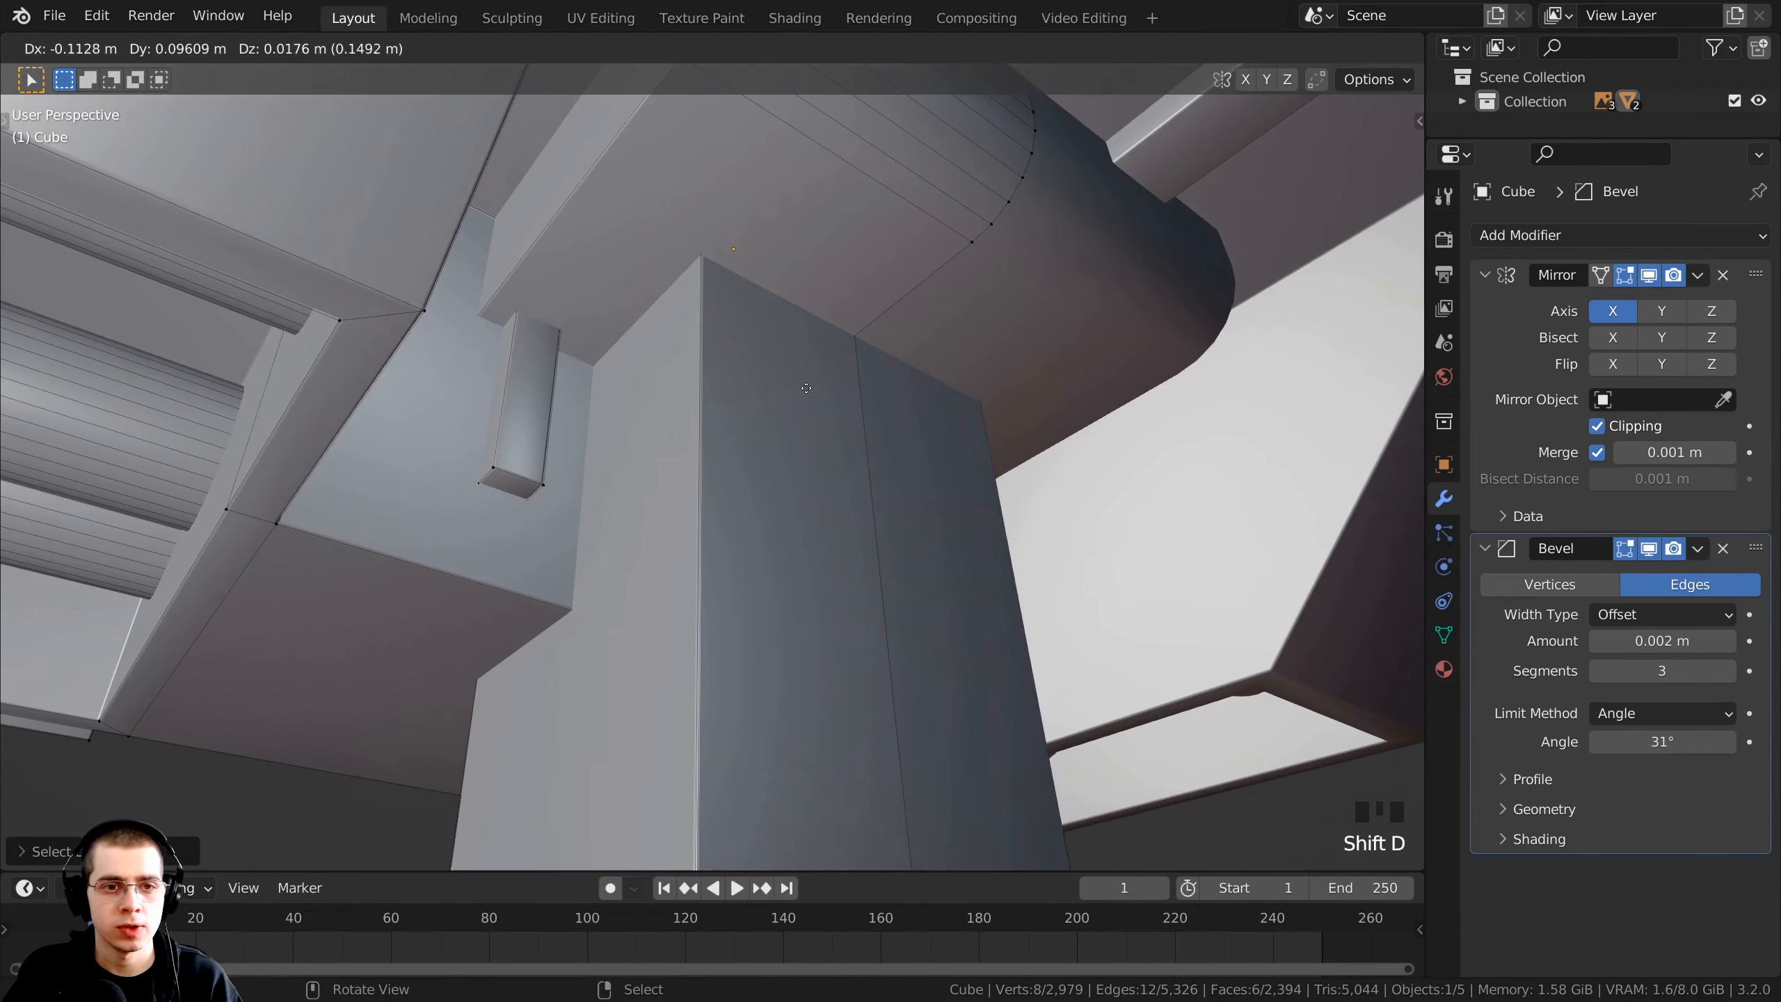
click(894, 385)
middle_drag(894, 384, 597, 370)
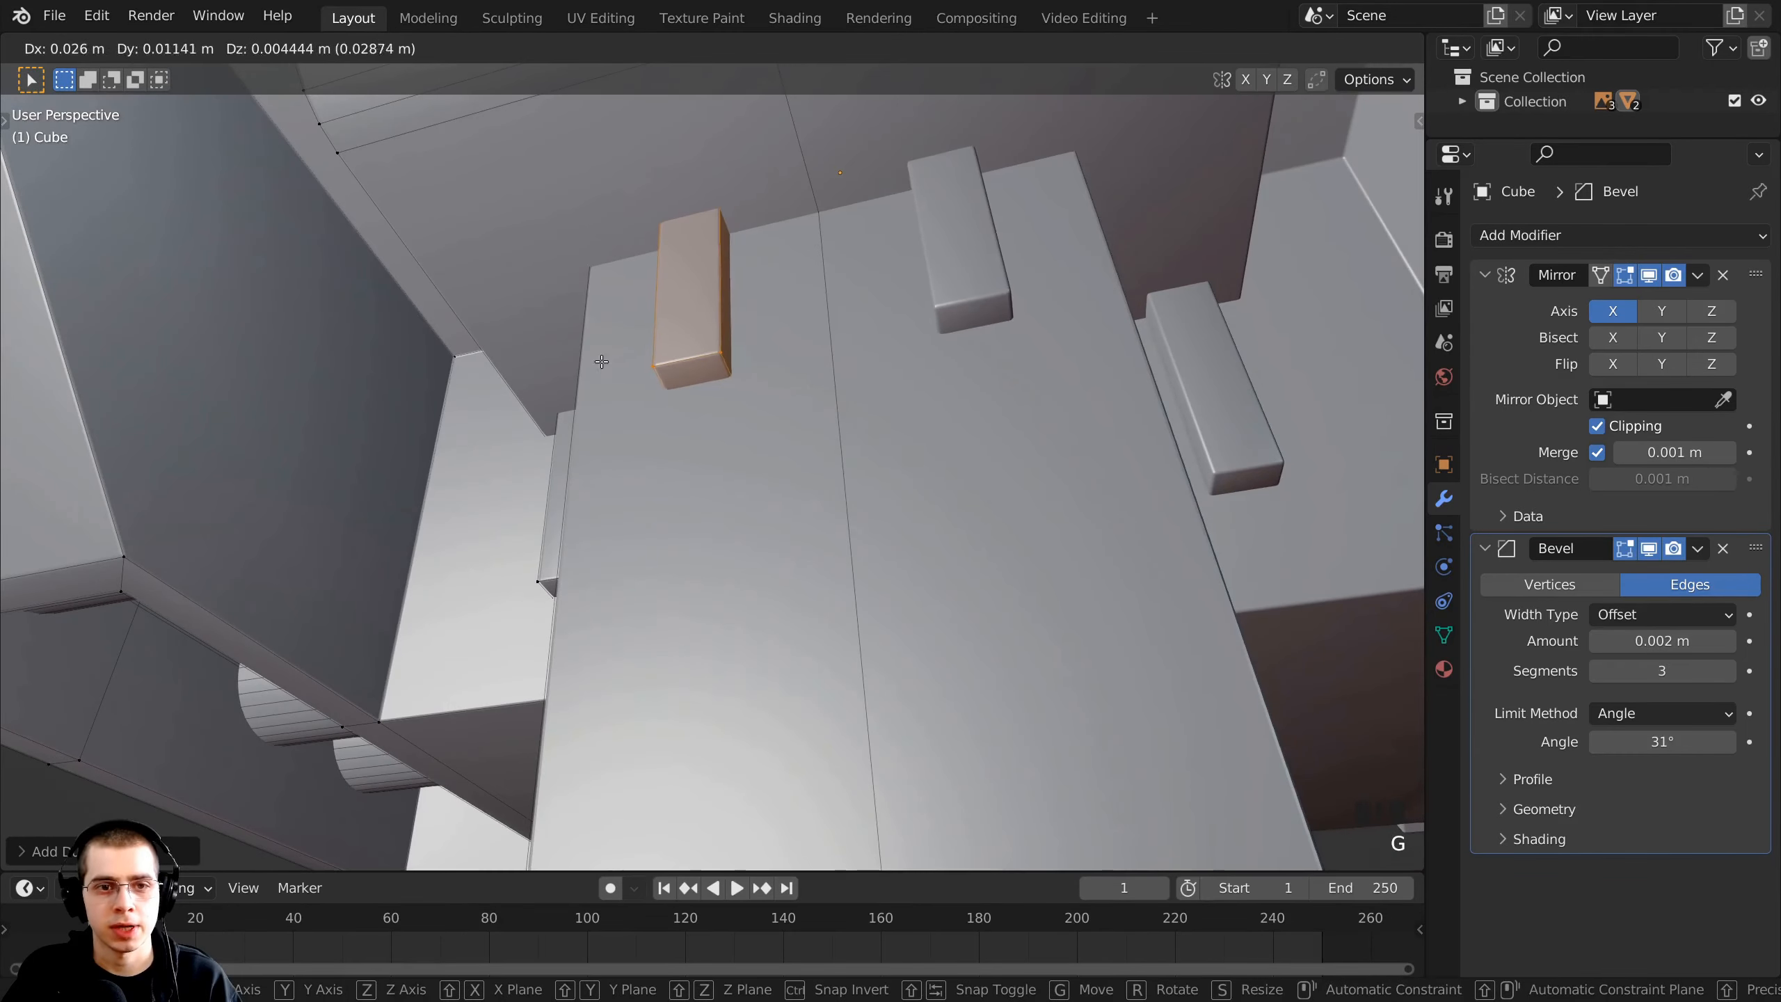
scroll(847, 398, down, 2)
middle_drag(847, 398, 841, 461)
- Lengthen the duplicated bar along Z and lower it slightly on the neck face
key(s)
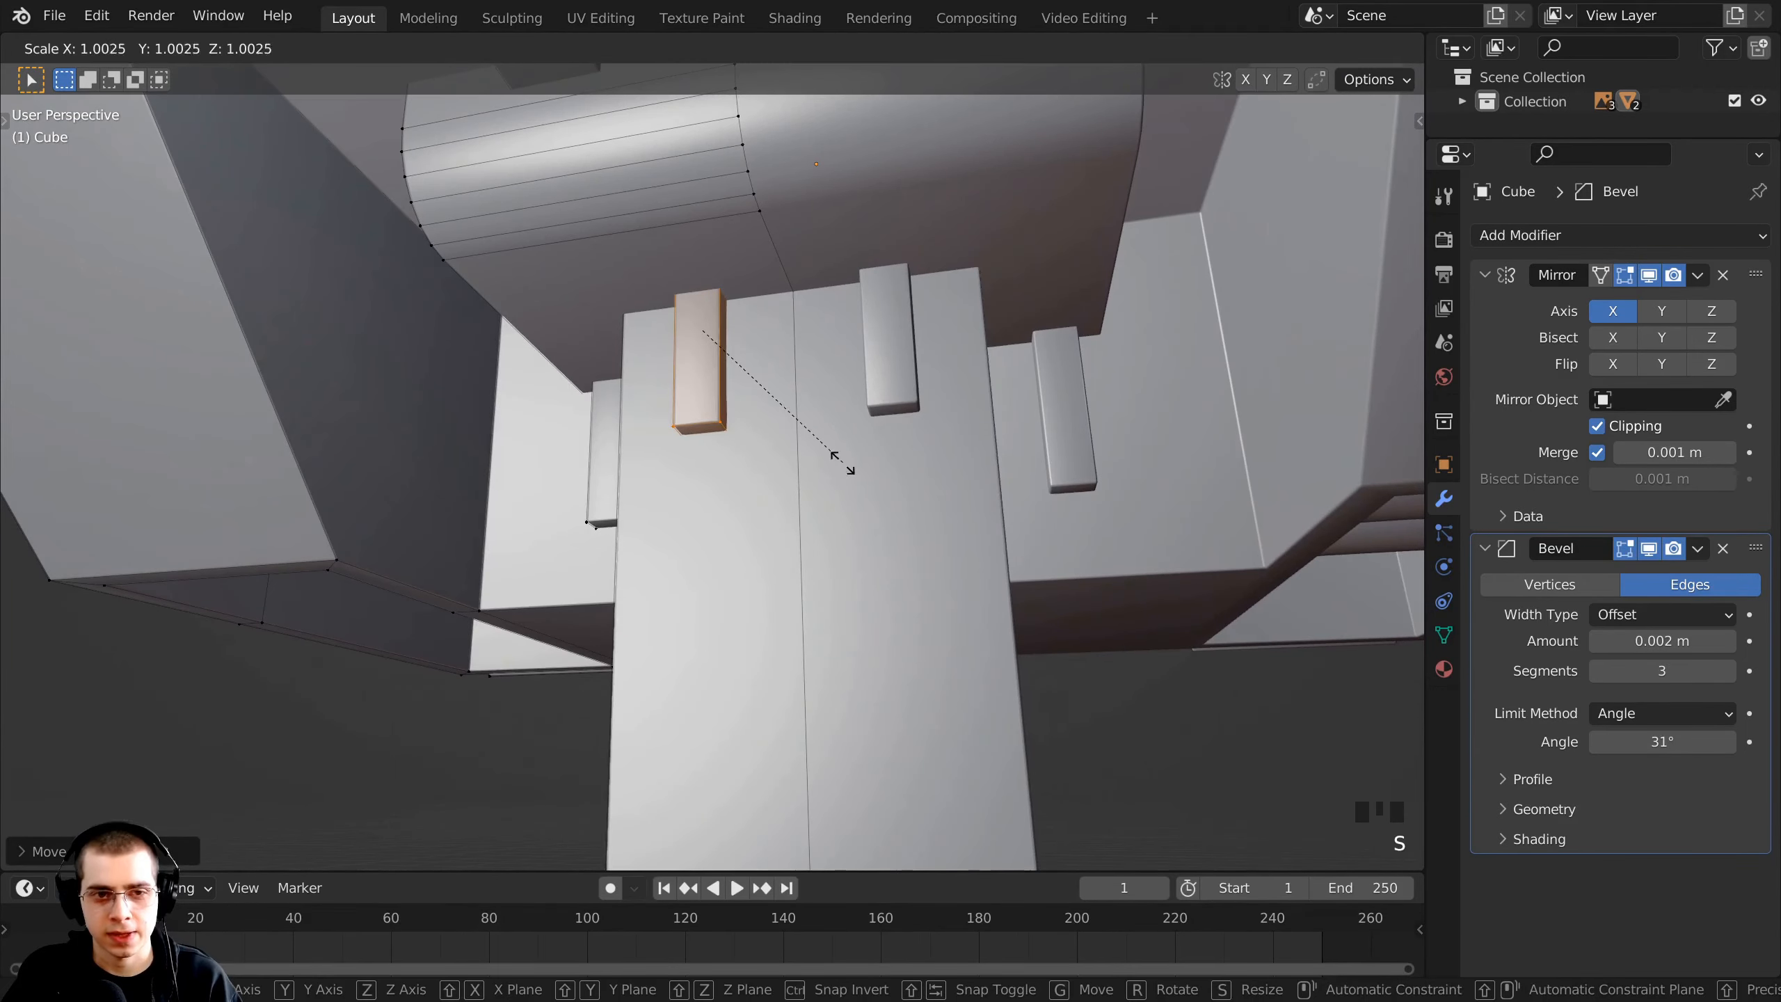
key(z)
click(811, 410)
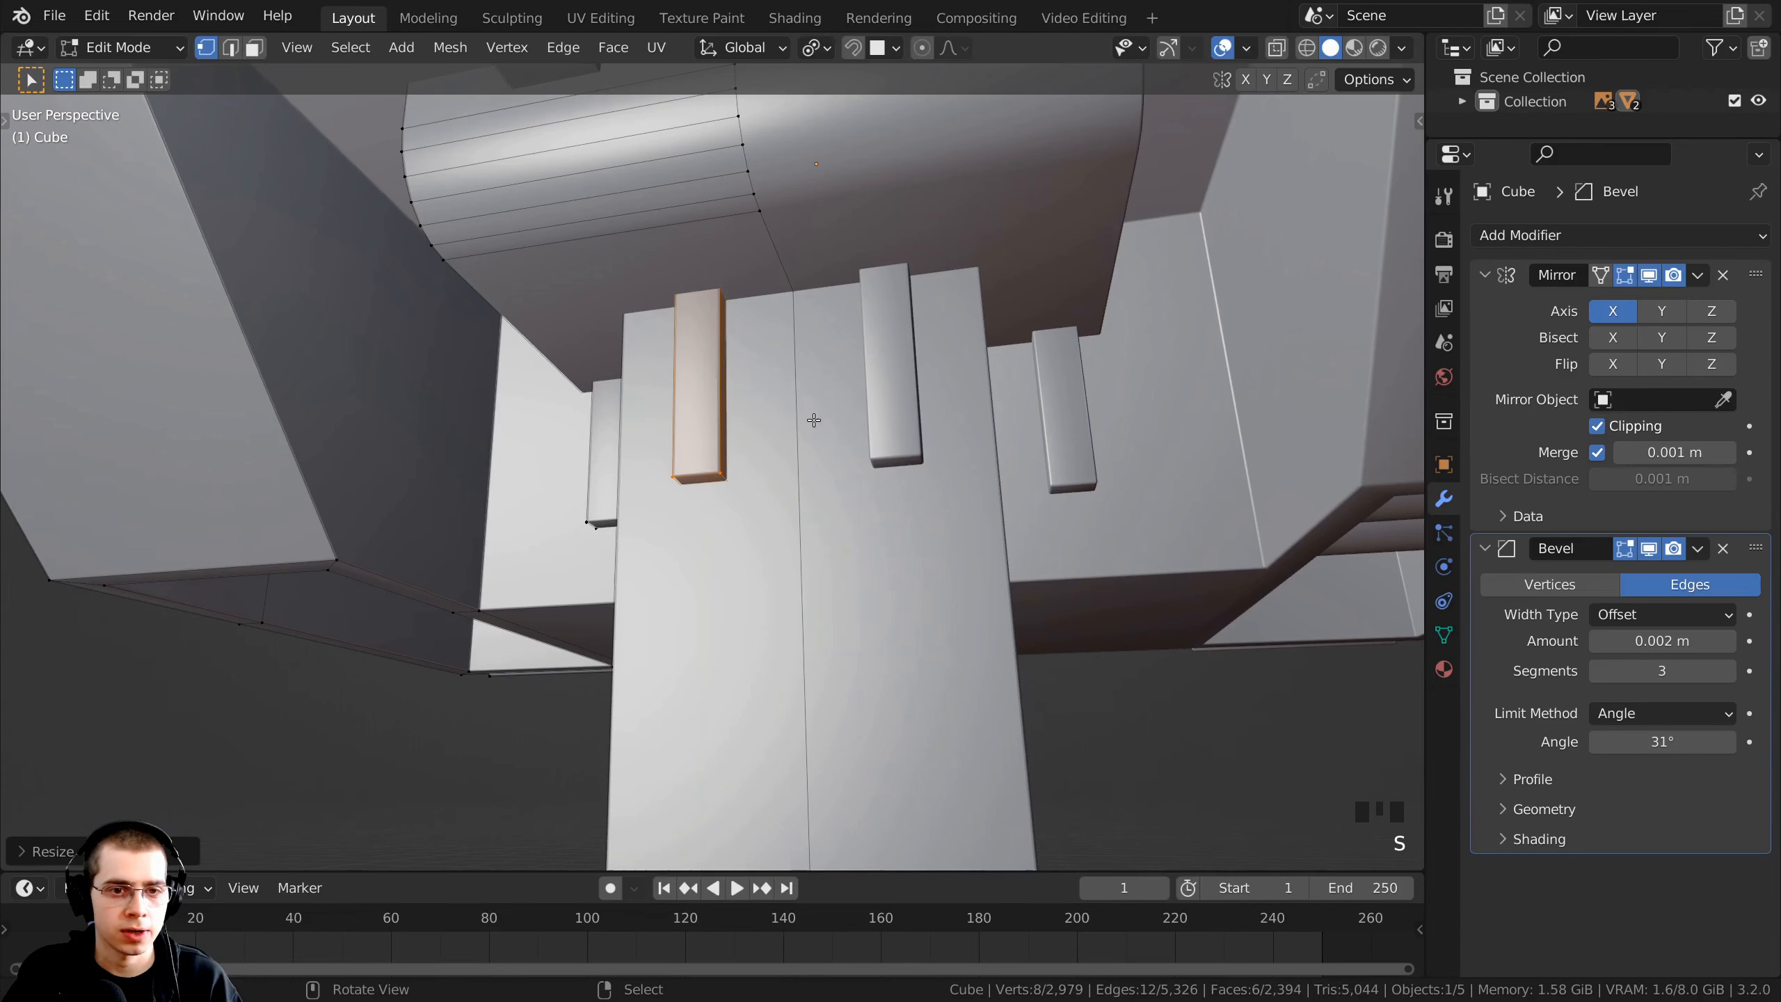
key(g)
key(z)
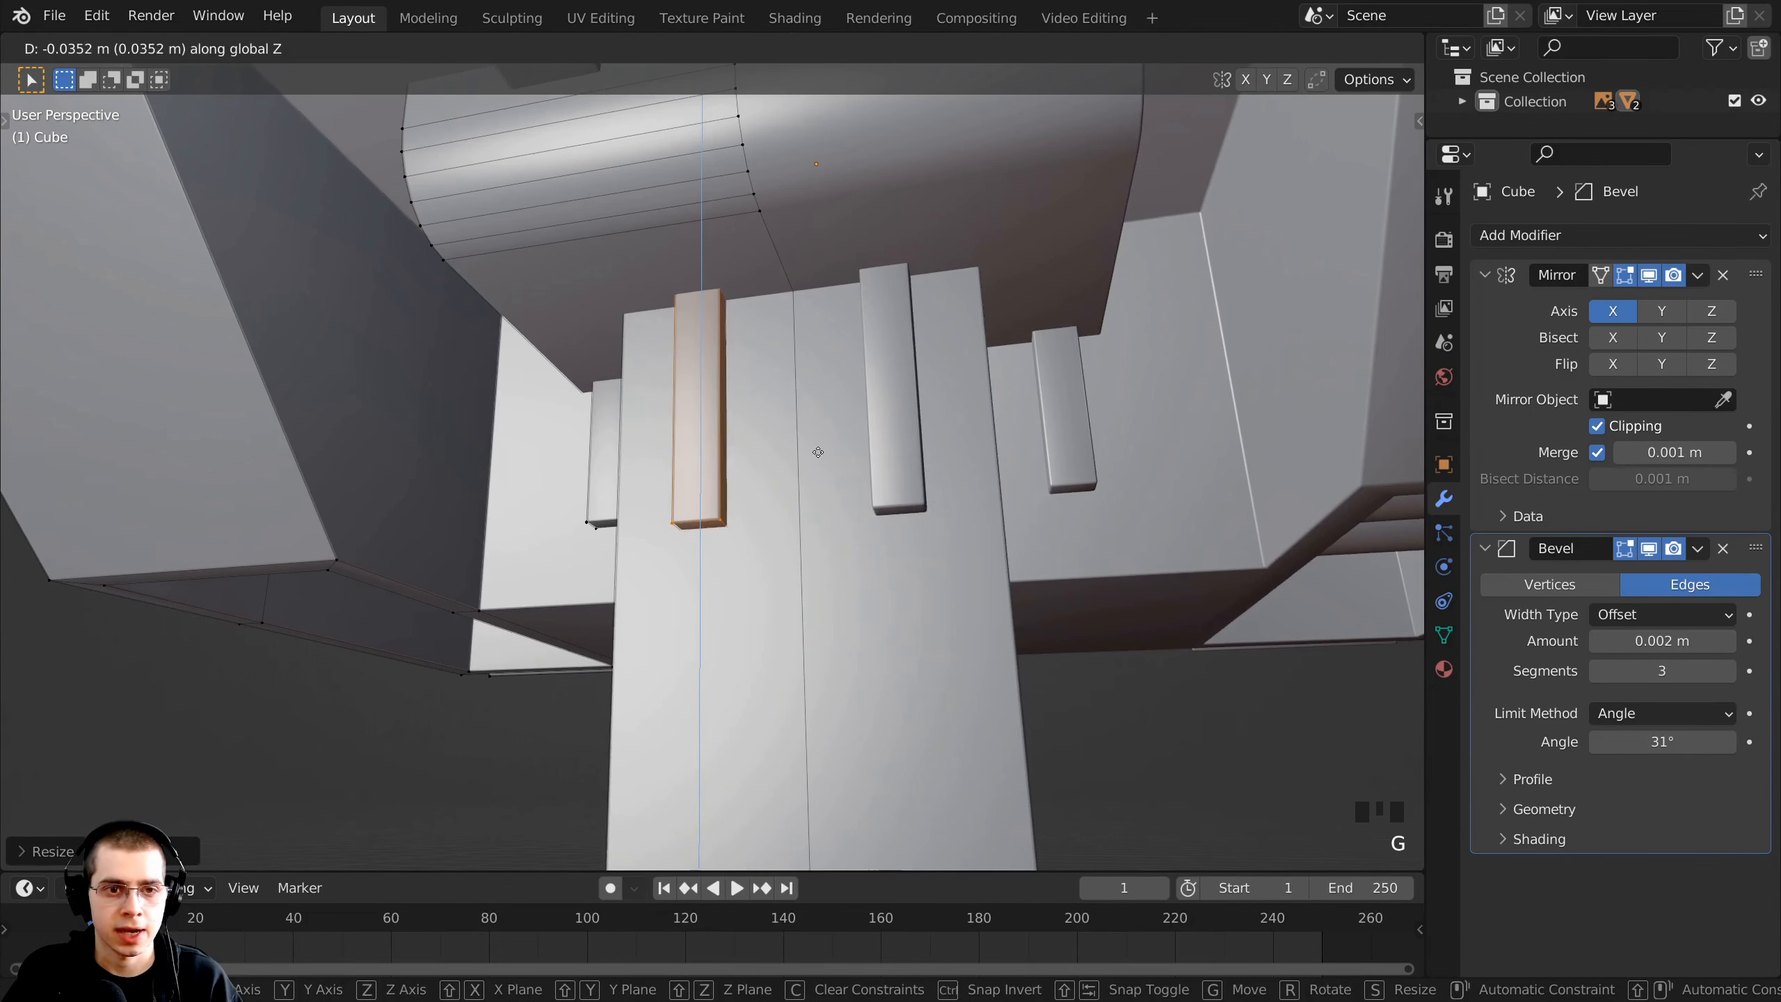
click(817, 442)
- Nudge the lengthened bar into place at the upper part of the neck face and deselect it
mouse_move(817, 442)
middle_down()
mouse_move(823, 470)
mouse_move(813, 423)
middle_up()
key(g)
key(g)
click(805, 429)
scroll(776, 611, down, 3)
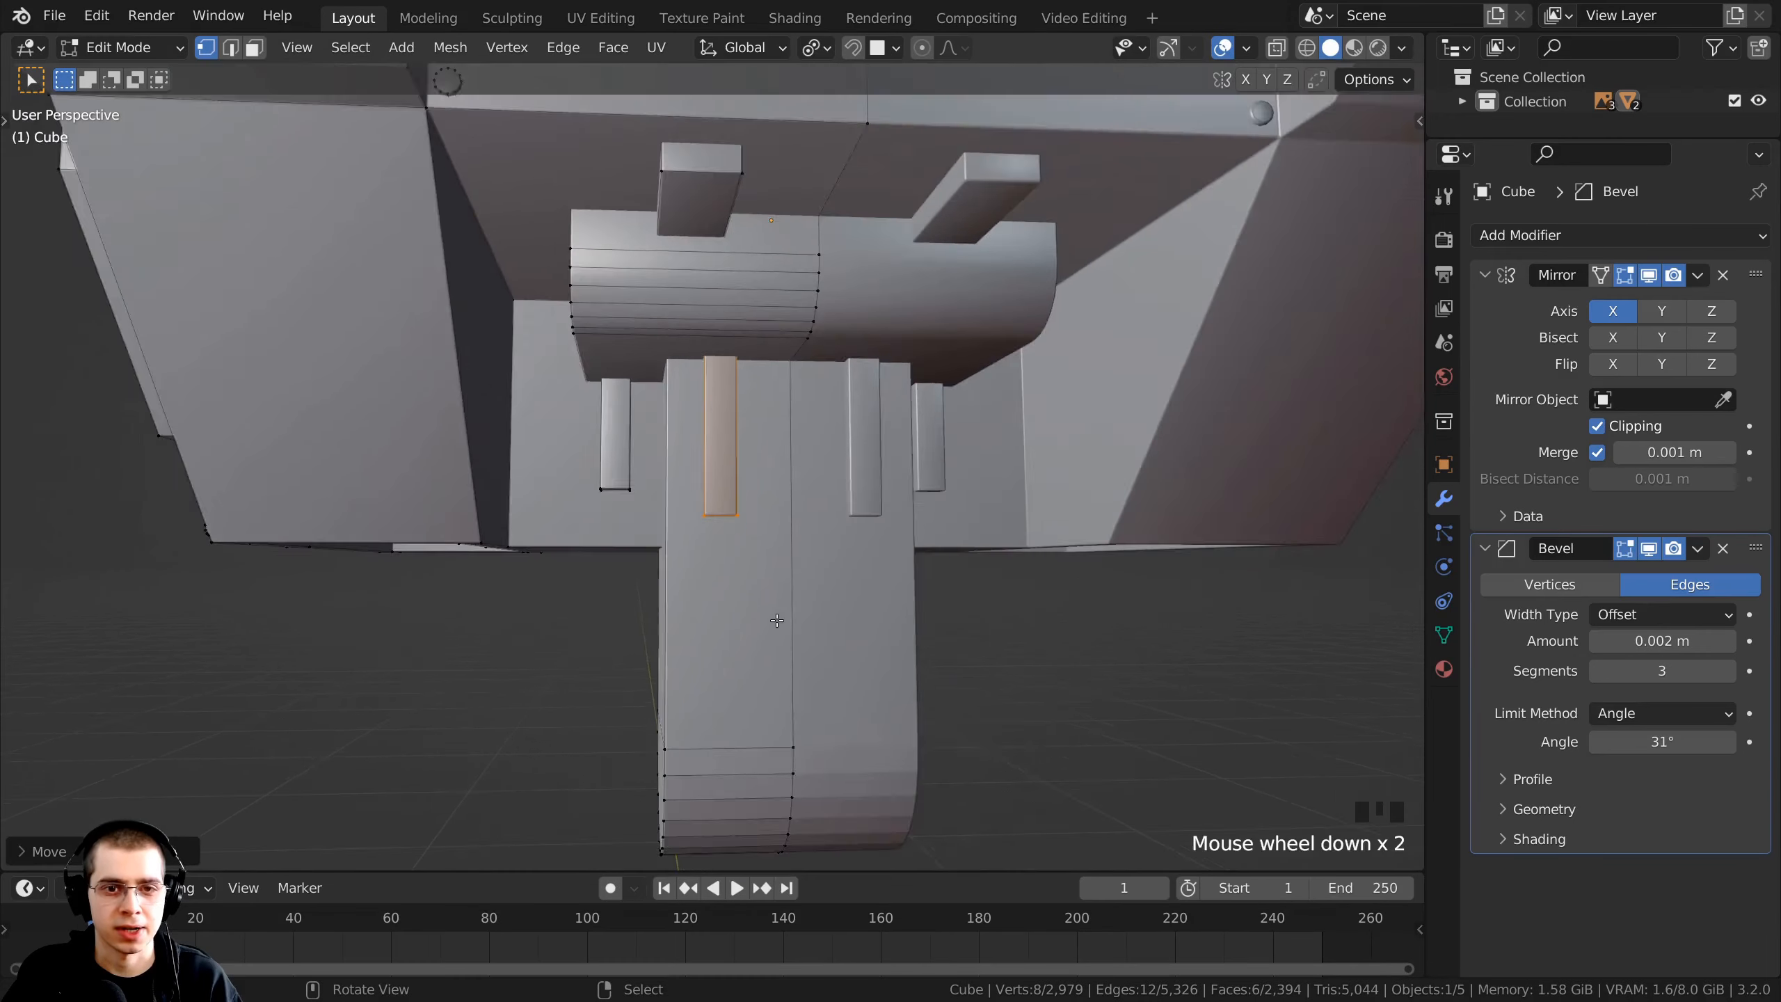
middle_drag(761, 588, 758, 579)
scroll(545, 256, up, 2)
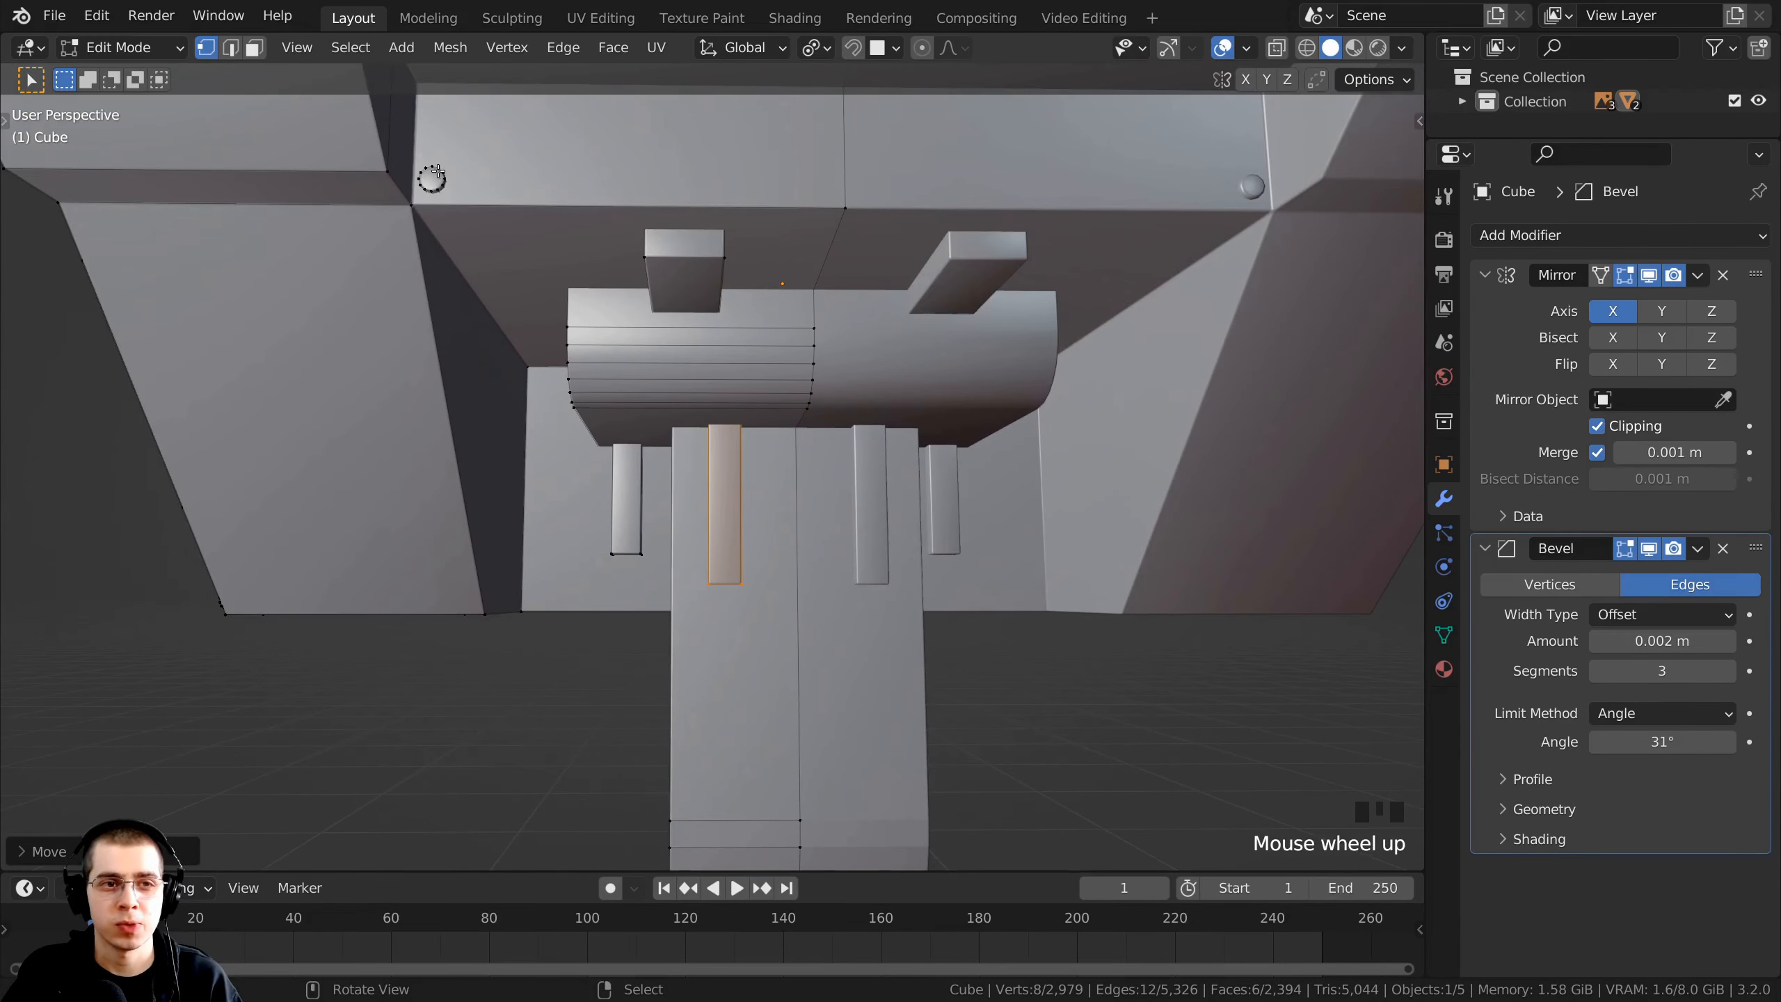
scroll(530, 247, up, 2)
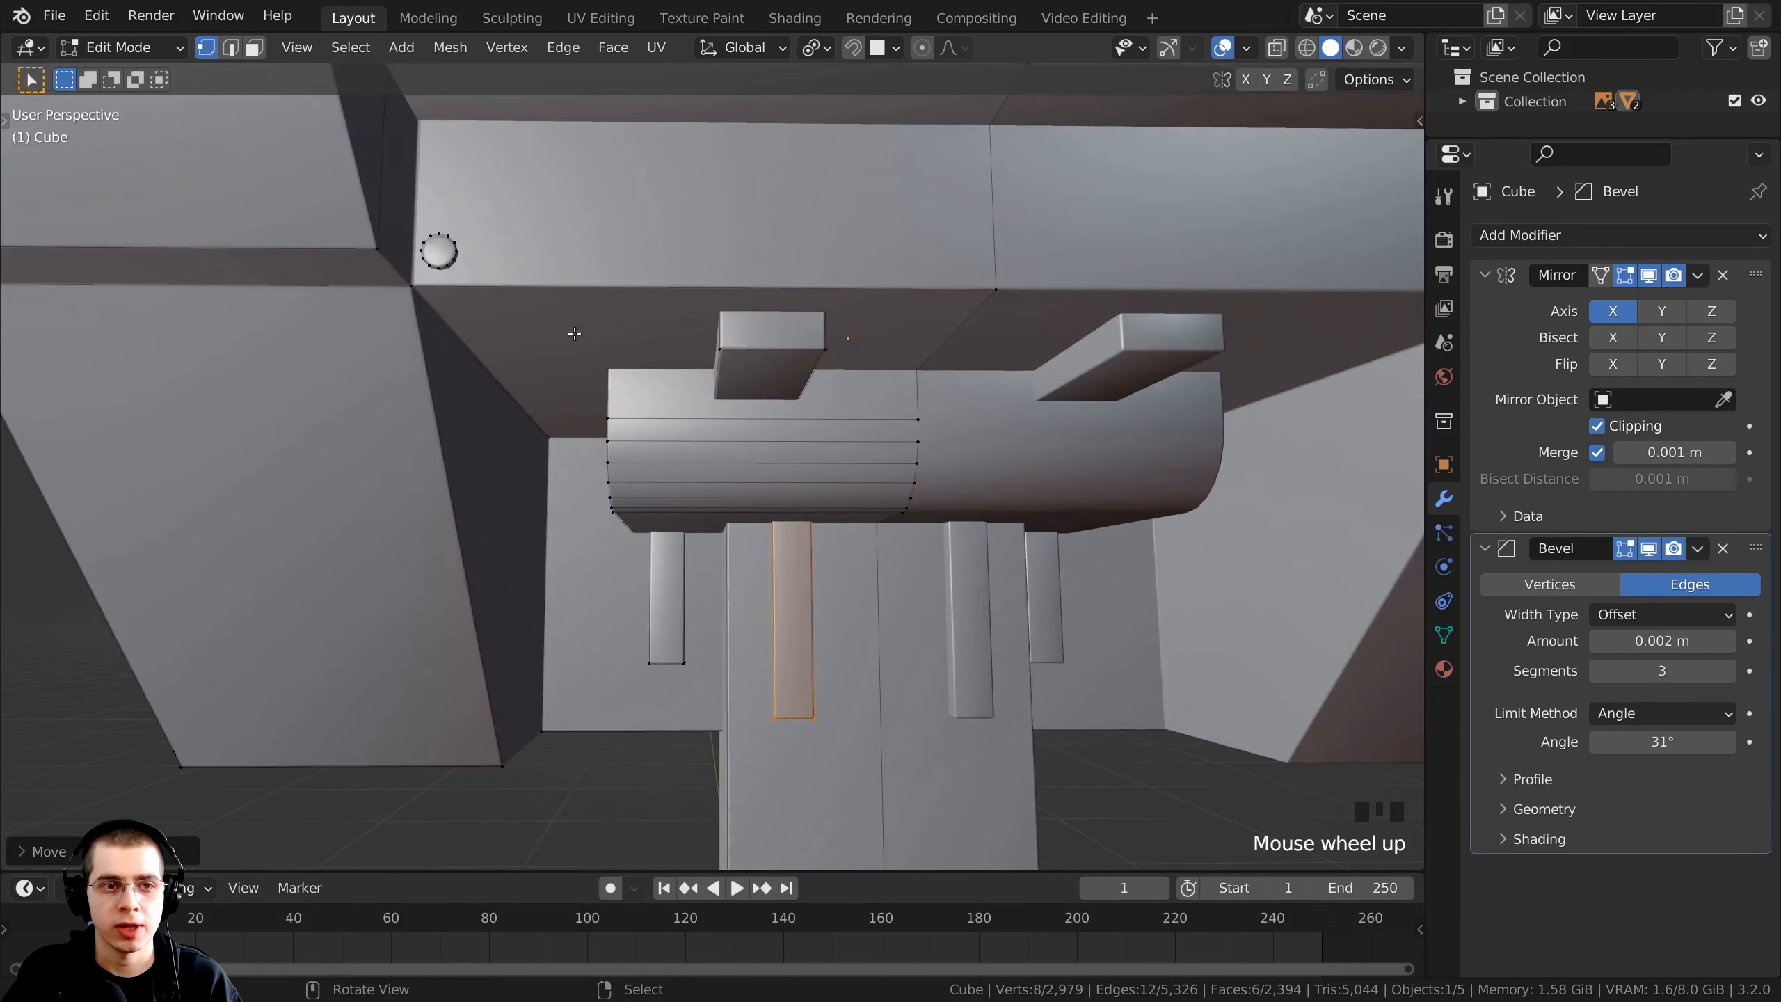
key(alt+a)
- Duplicate the small round bolt from the head's lower corner and bring the copy down towards the neck
shift+middle_drag(481, 300, 470, 314)
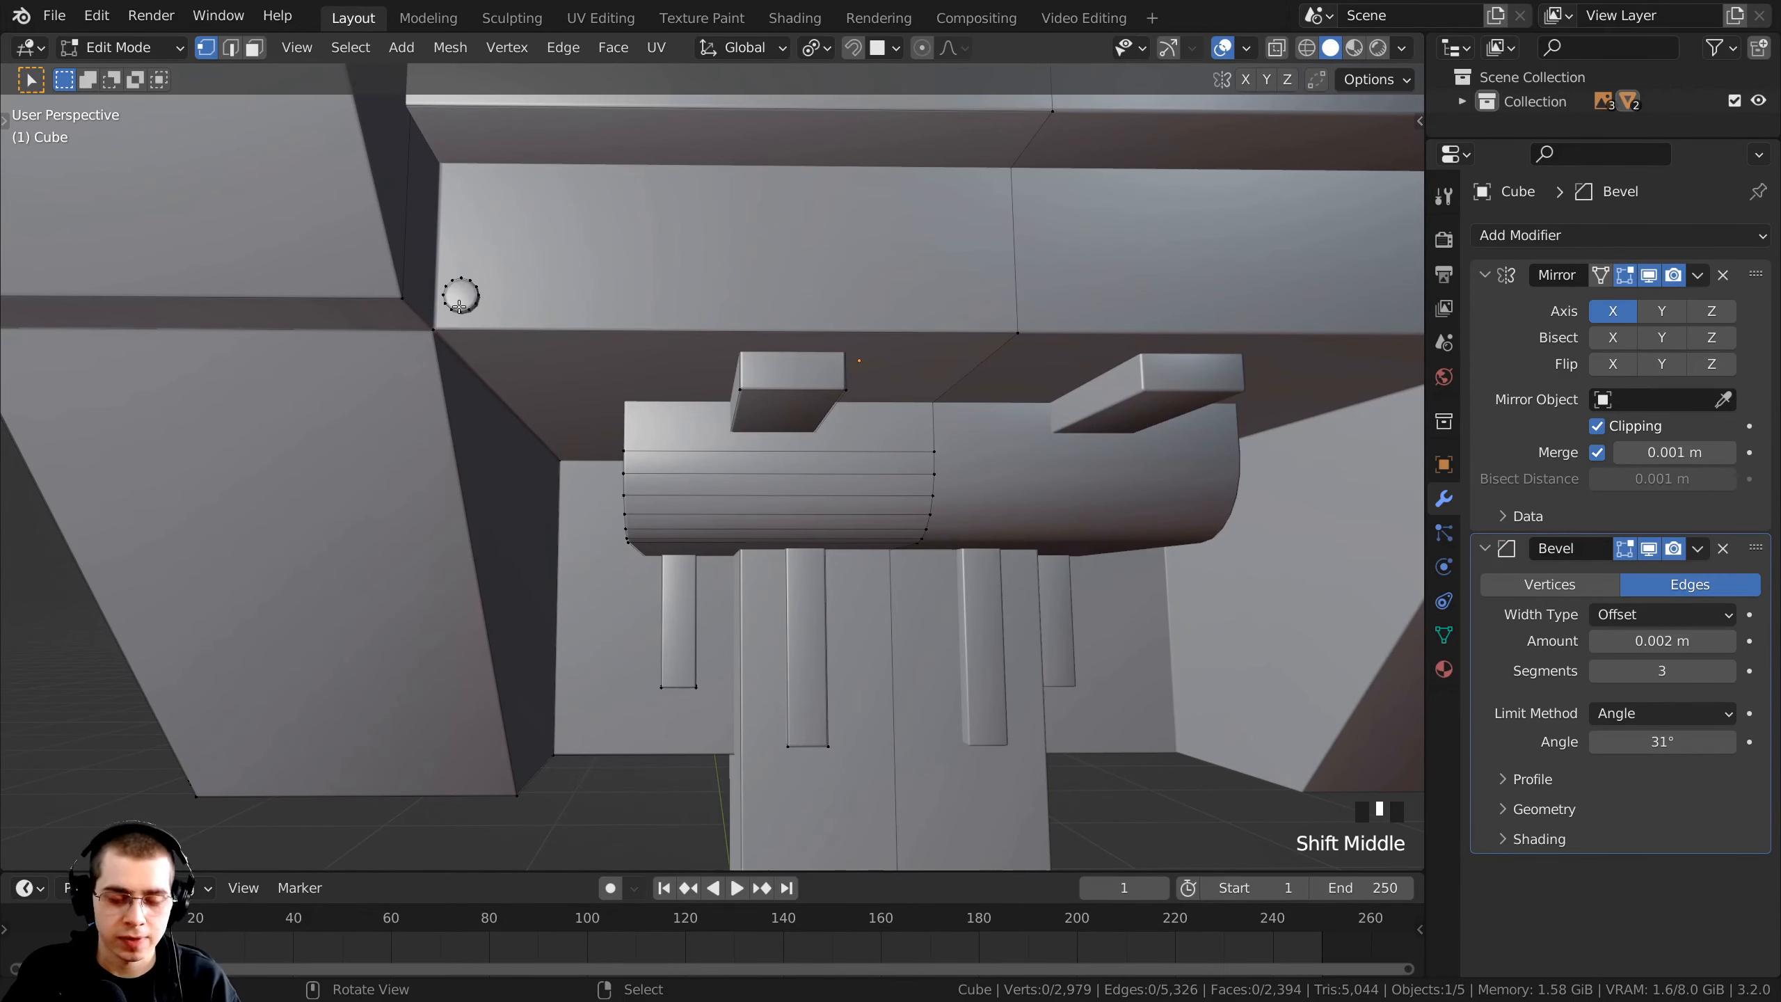
key(l)
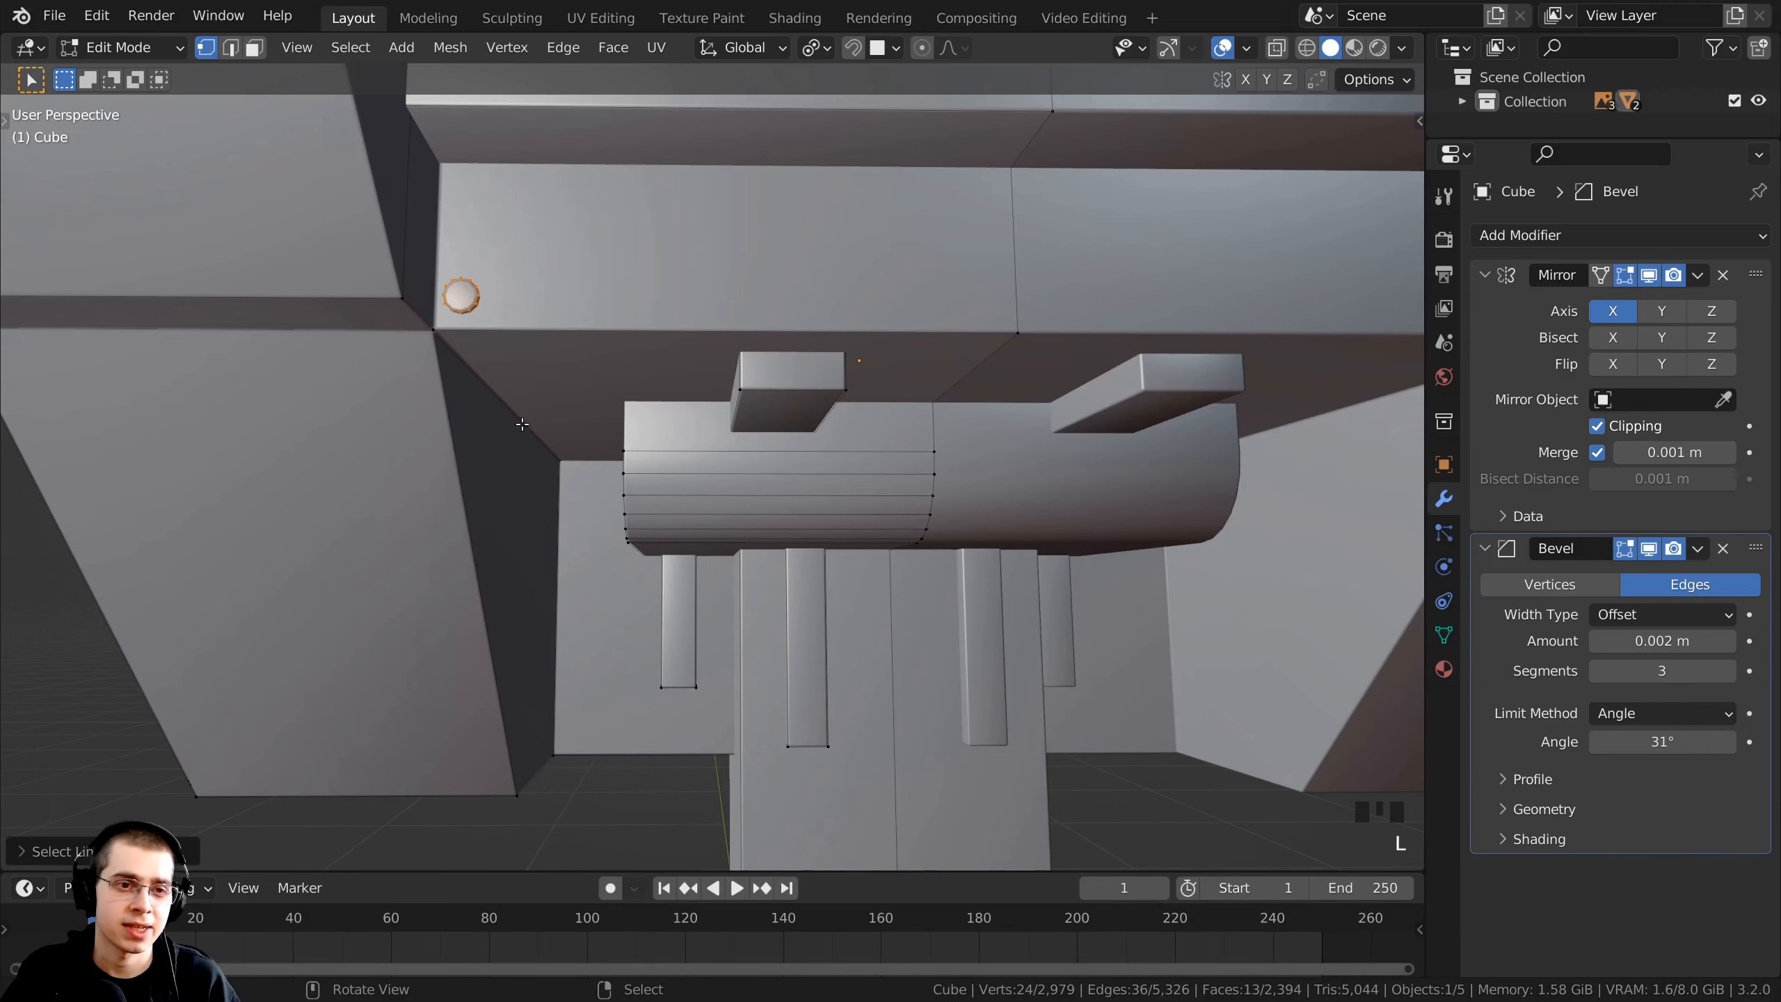
shift+middle_drag(495, 359, 365, 266)
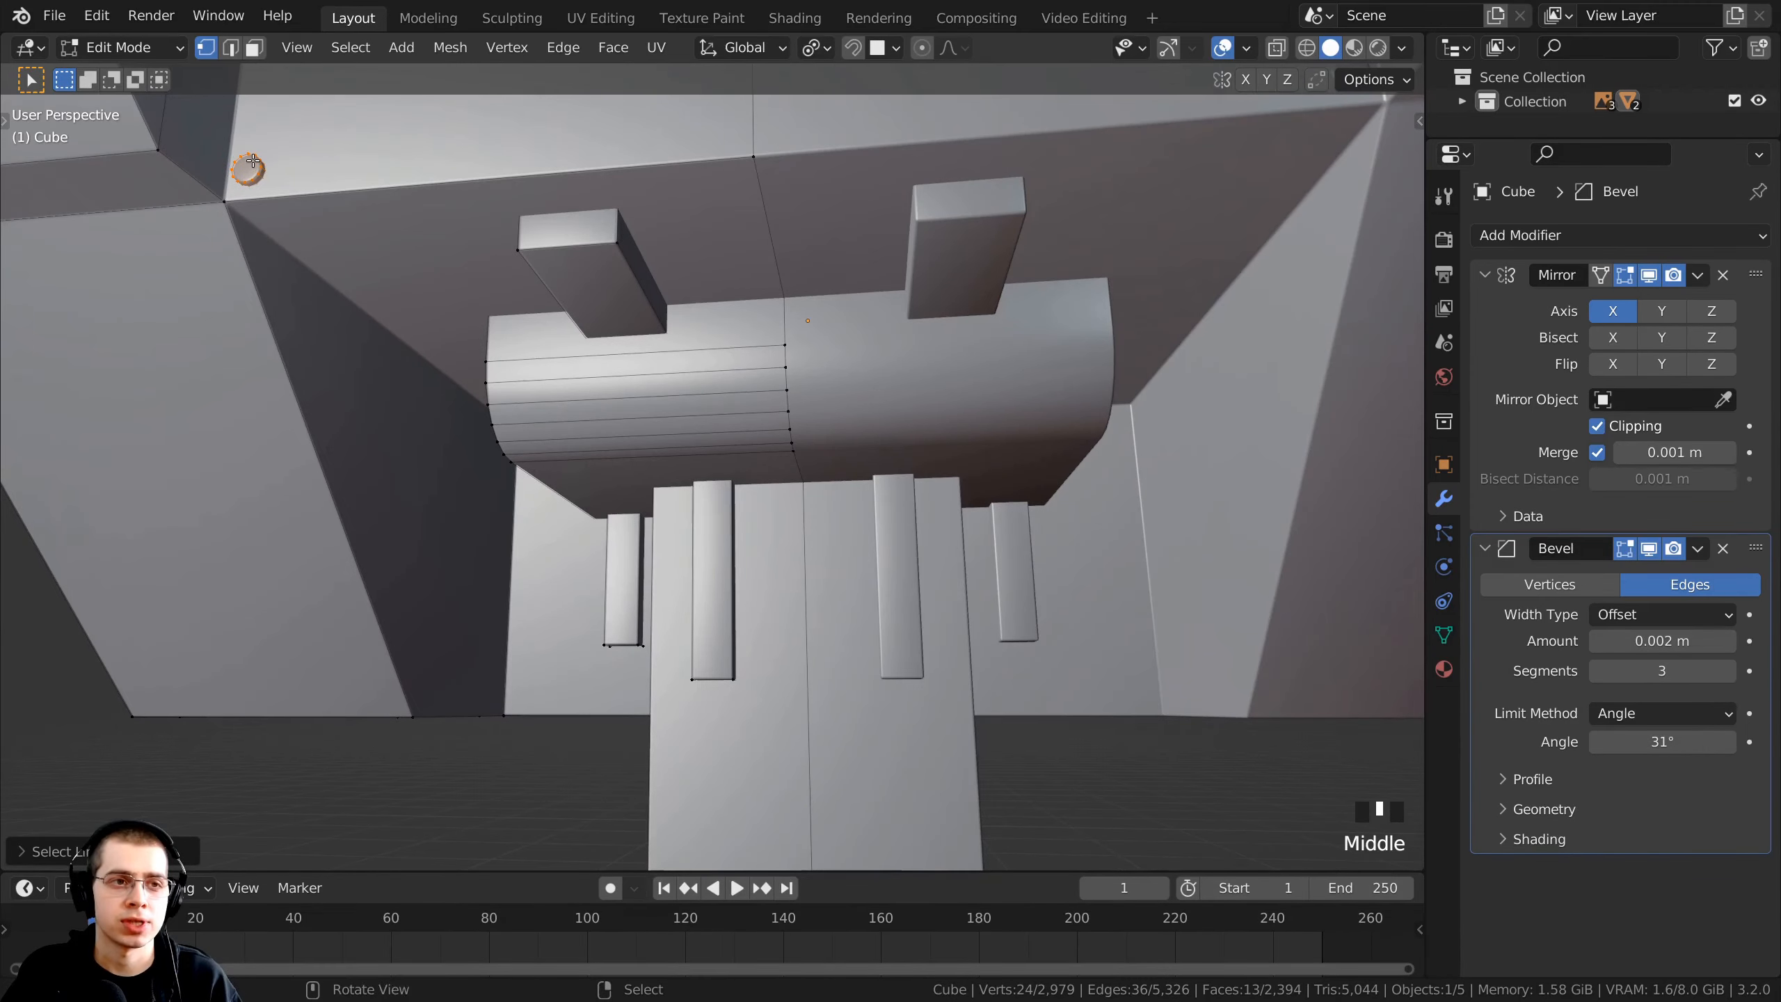
key(shift+d)
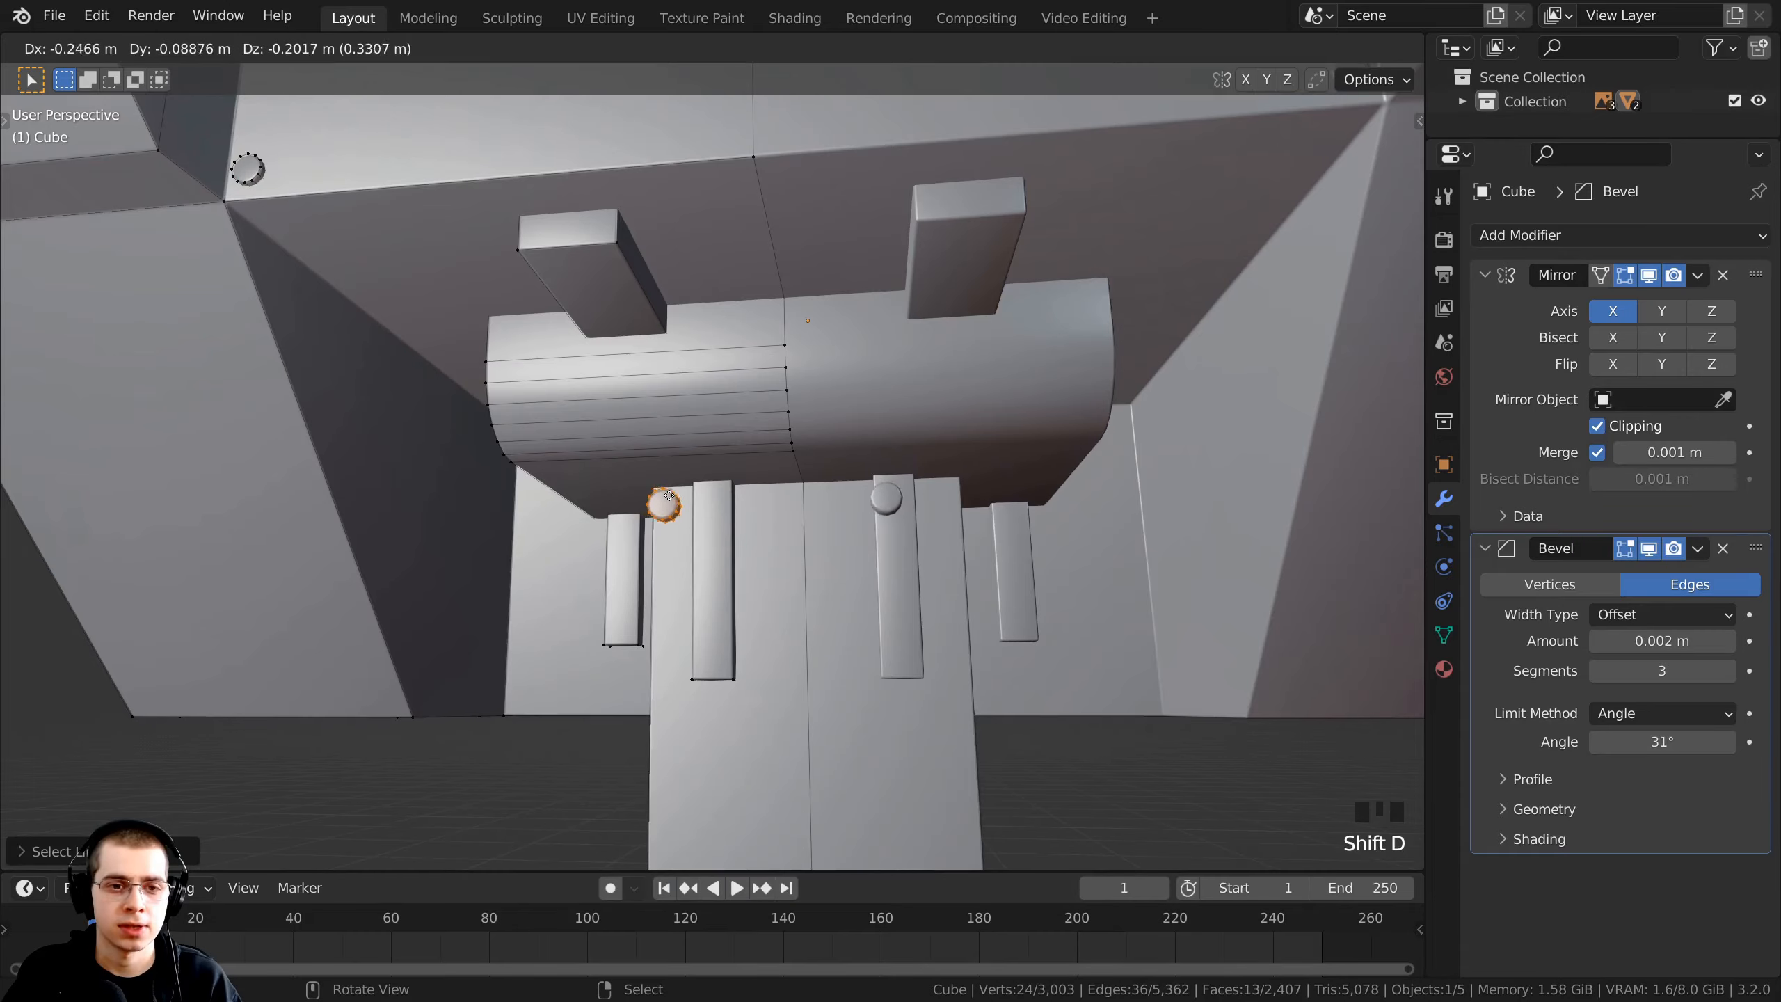
click(659, 502)
- Reposition the bolt copy in depth and sideways to sit beside the bar at the neck's upper outer edge
middle_drag(659, 502, 1052, 455)
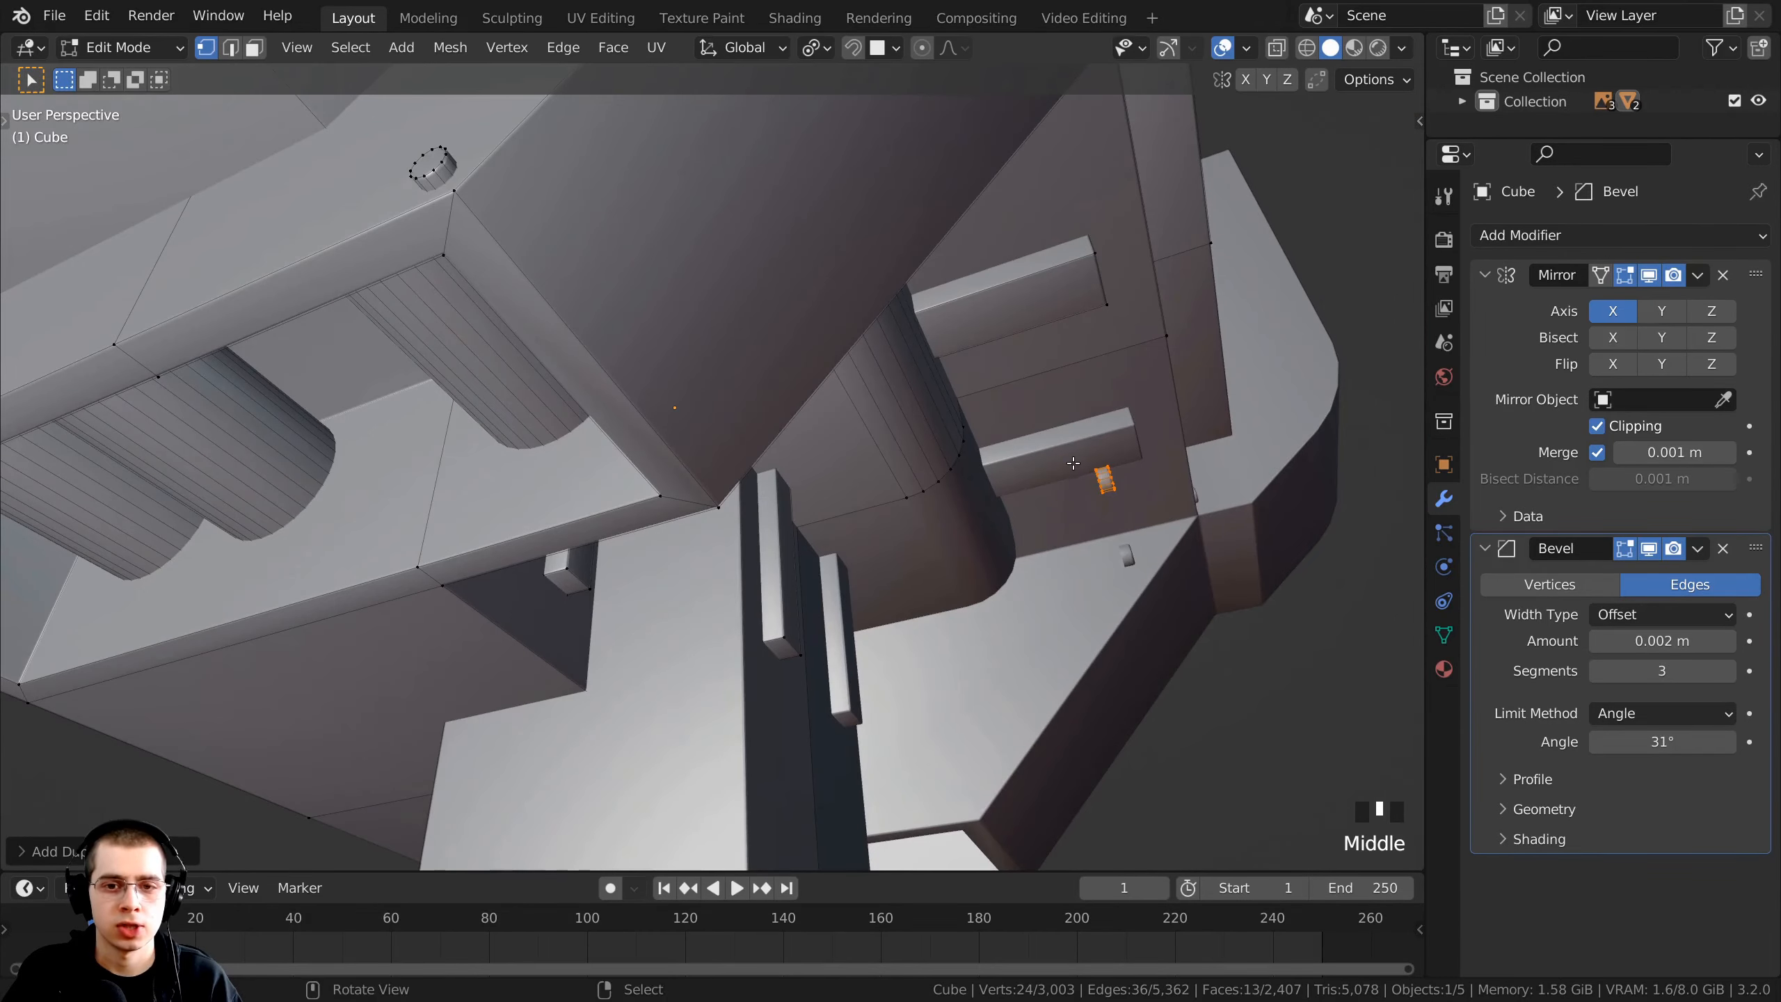
key(g)
click(712, 484)
middle_drag(713, 485, 575, 562)
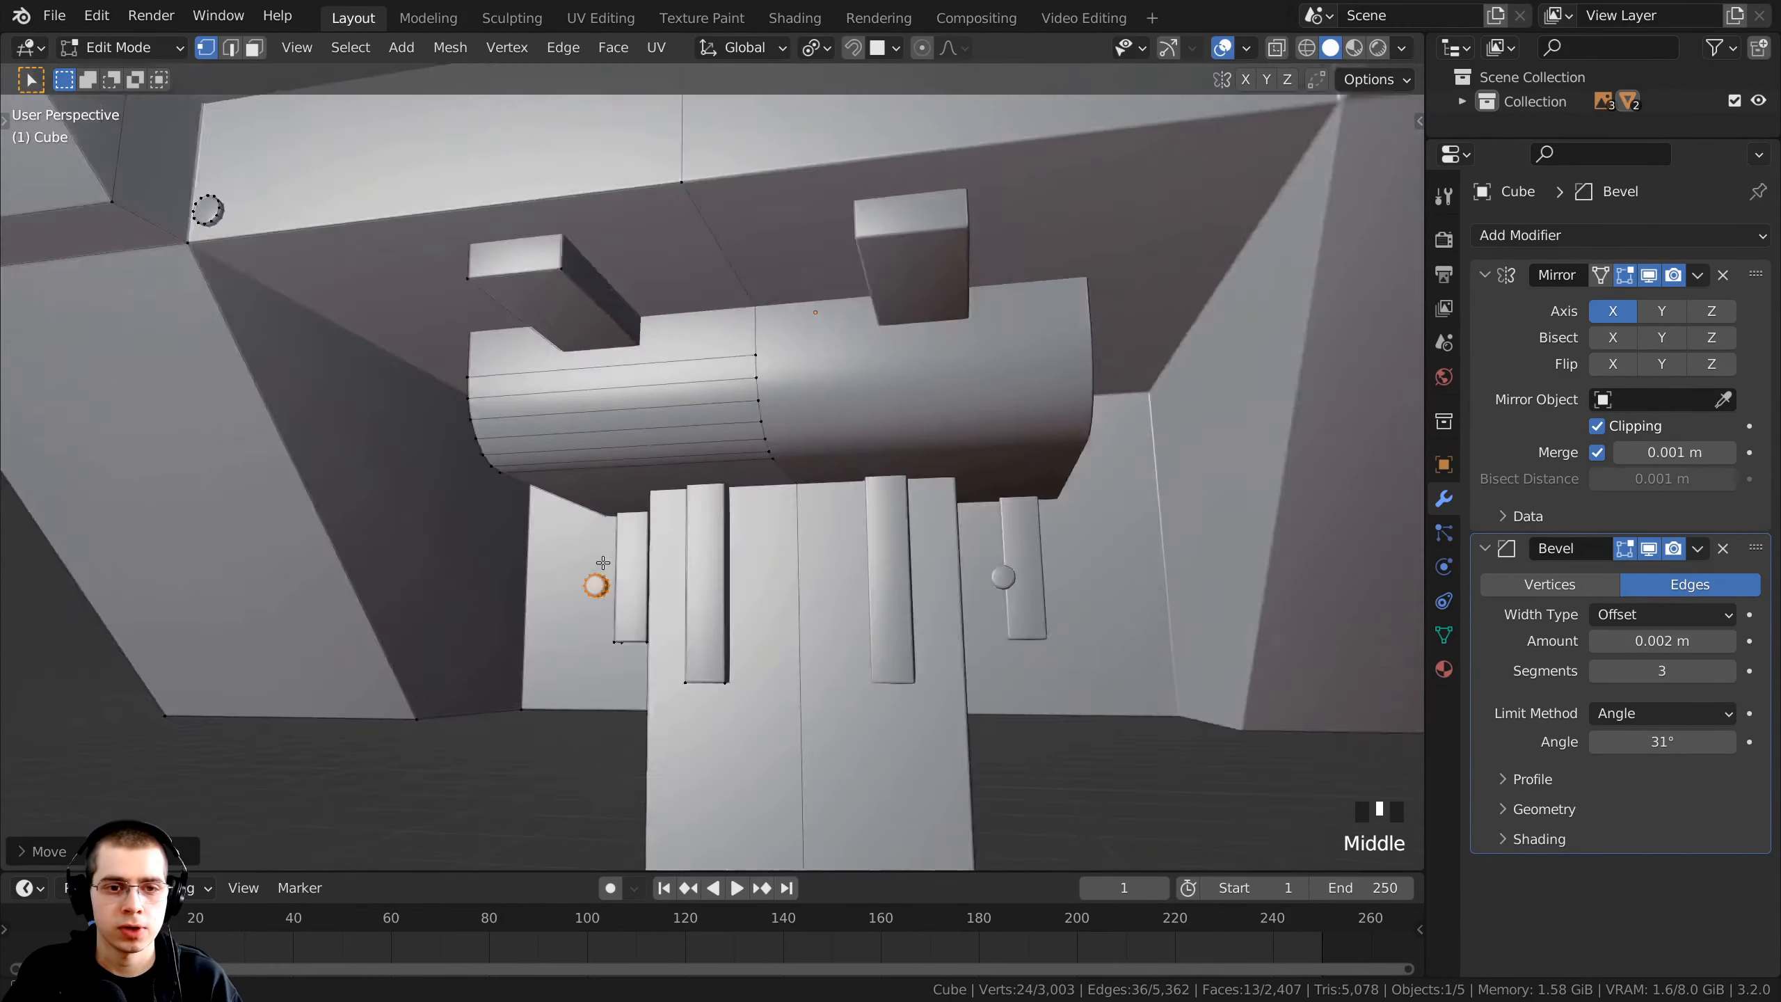
key(g)
click(622, 505)
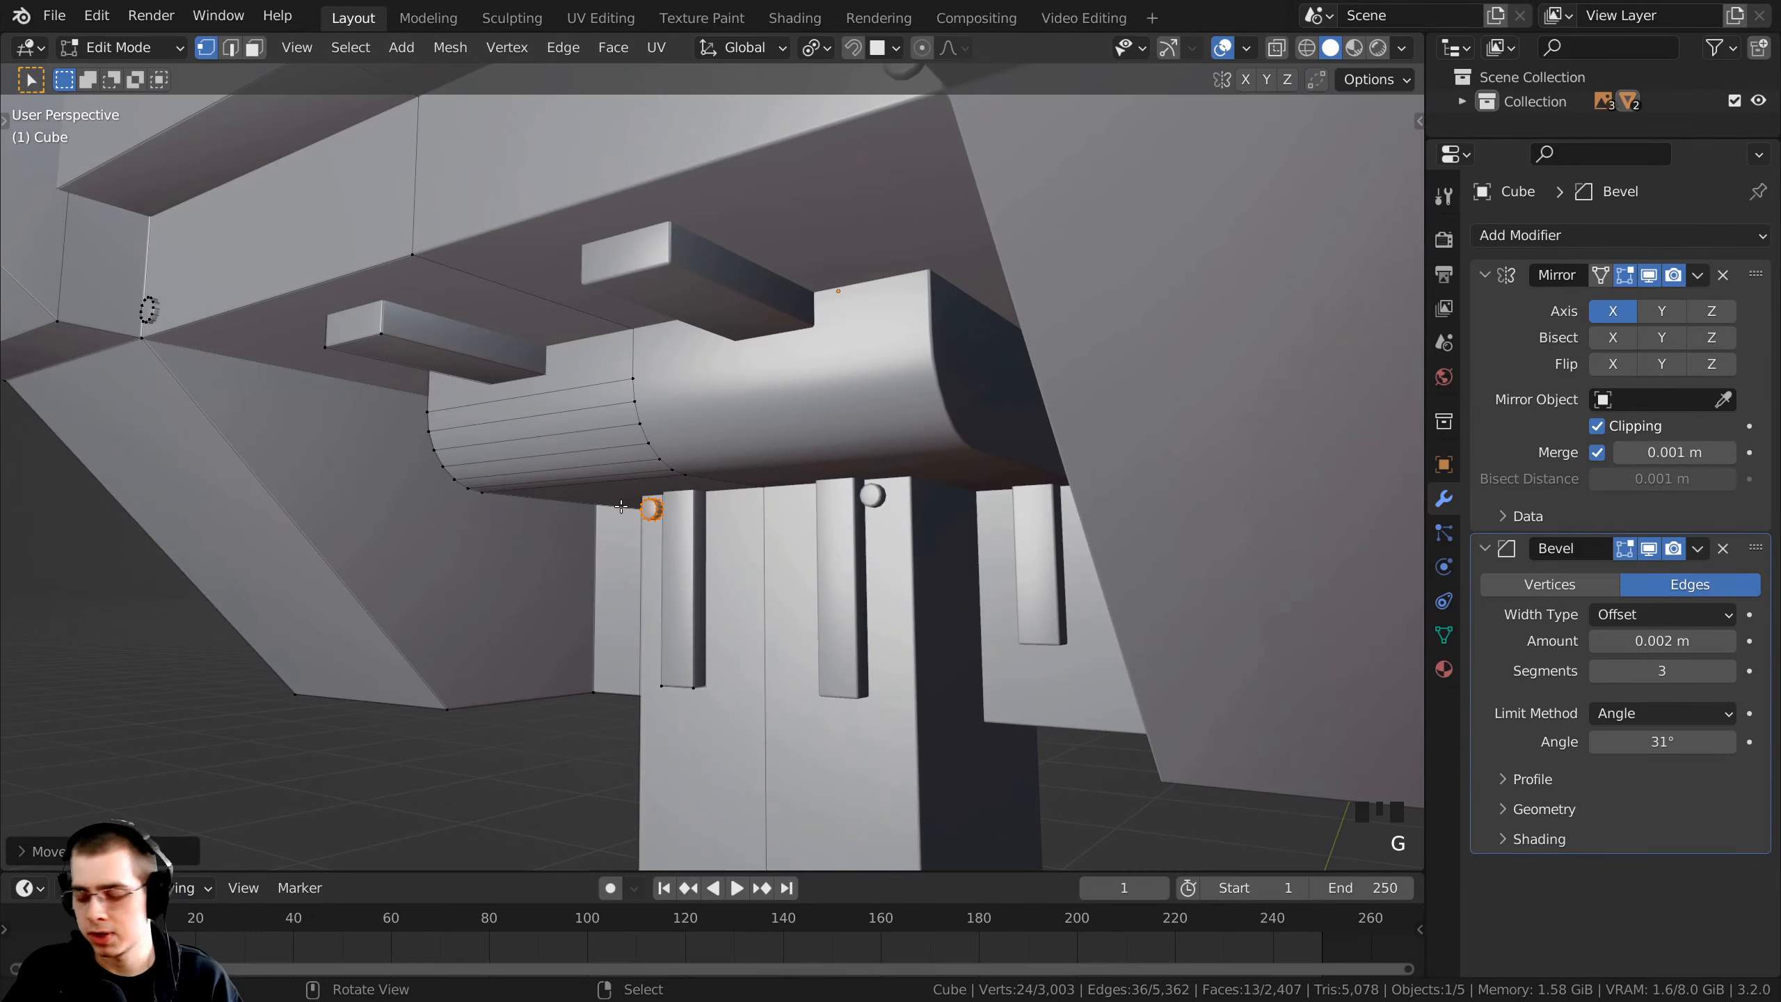
- Nudge the bolt copy flush onto the neck face at its upper outer corner beside the bar, and return to Object Mode
key(KP_Decimal)
middle_drag(785, 519, 649, 507)
key(g)
click(817, 468)
key(g)
click(624, 501)
key(g)
click(580, 400)
key(g)
click(716, 467)
key(g)
click(741, 494)
key(Tab)
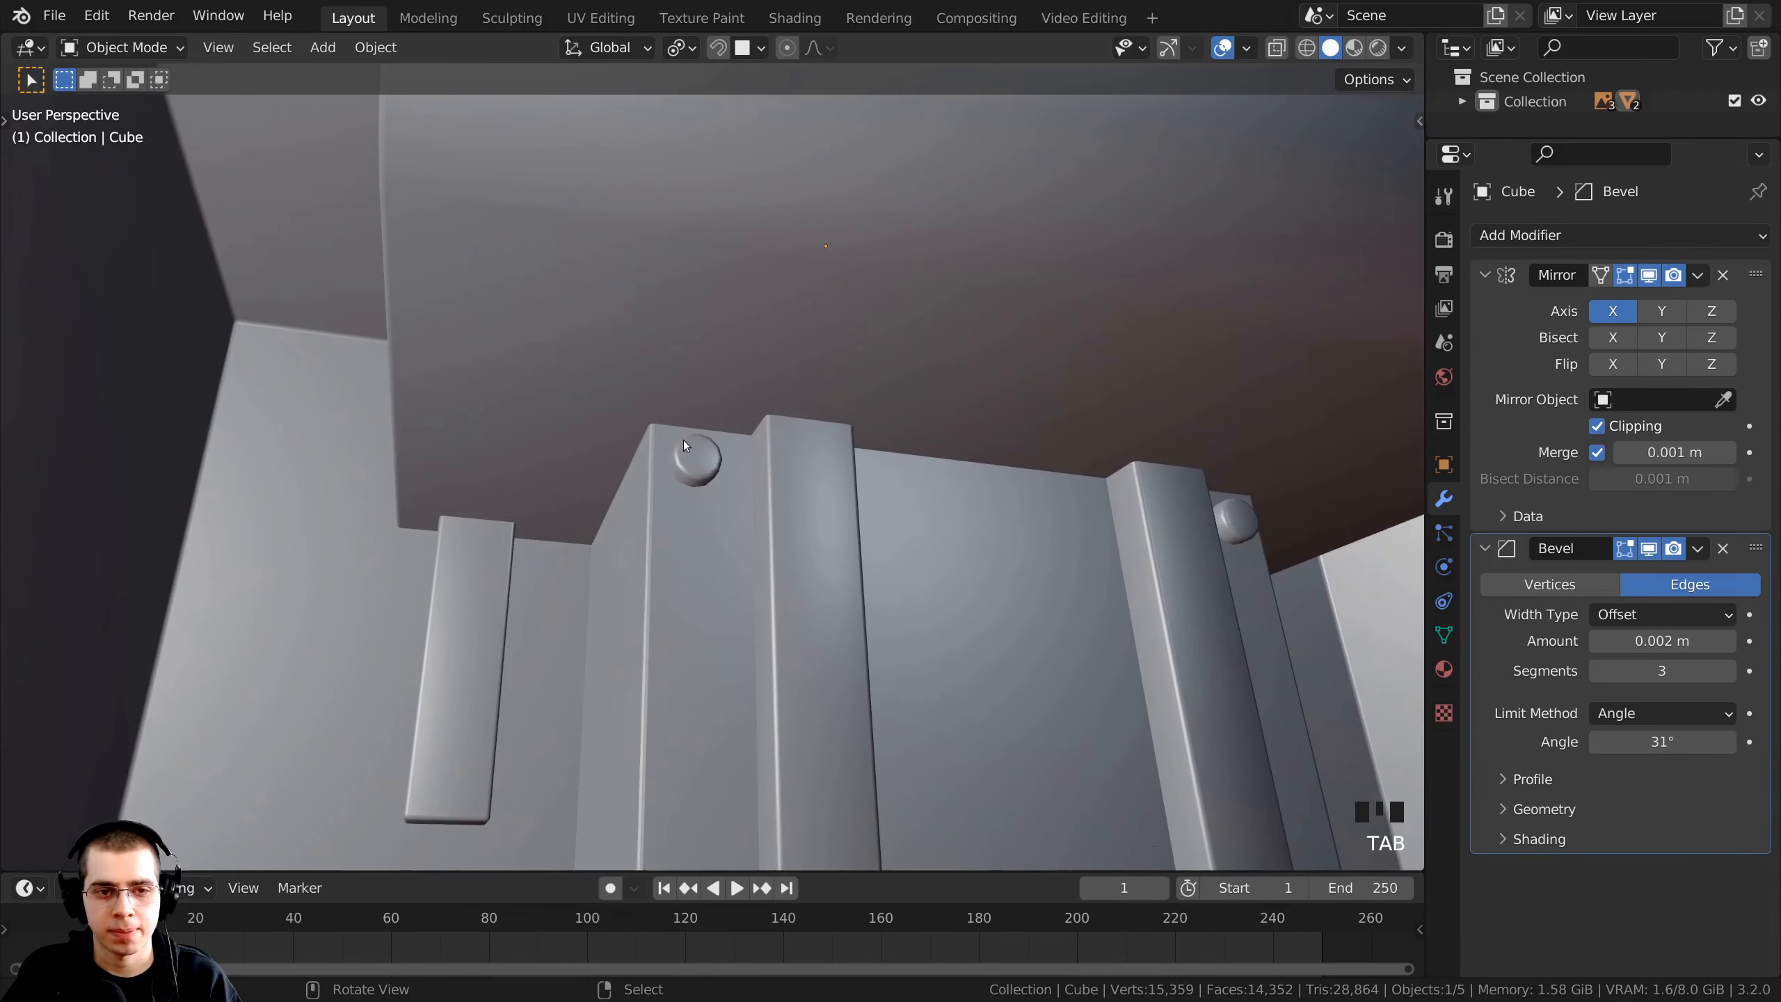
- Apply Shade Smooth to the head object and save the file
scroll(674, 394, down, 6)
key(w)
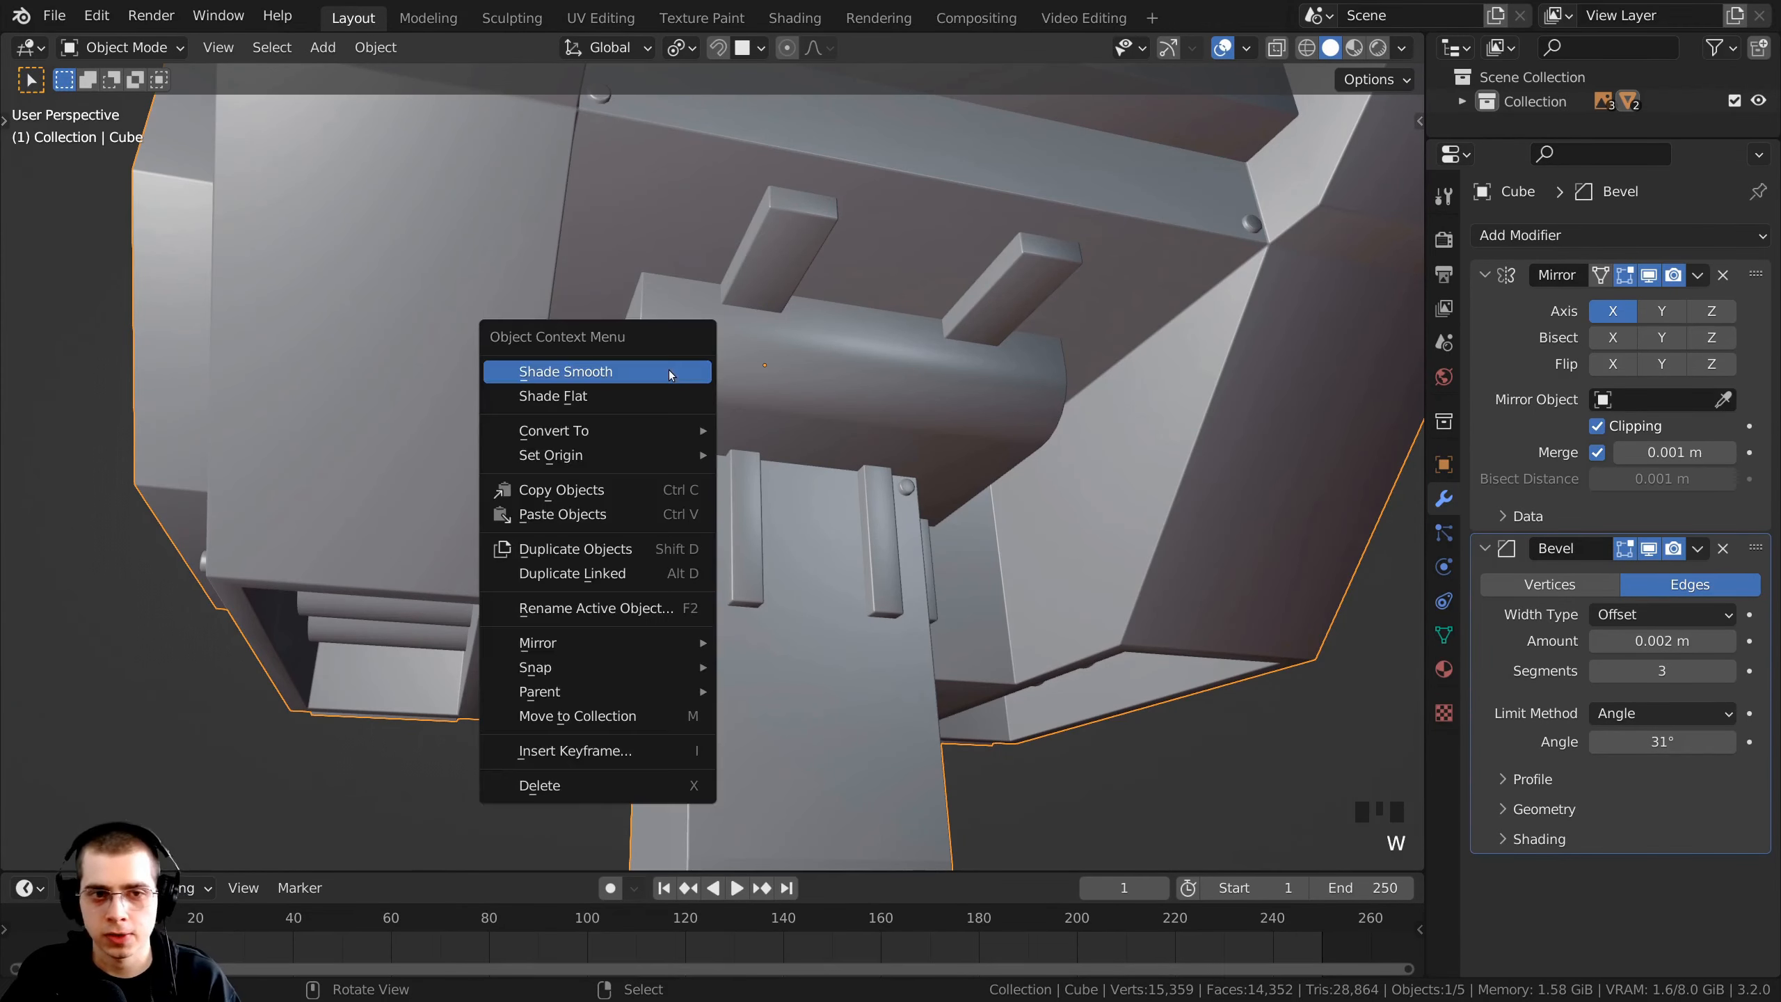
click(626, 376)
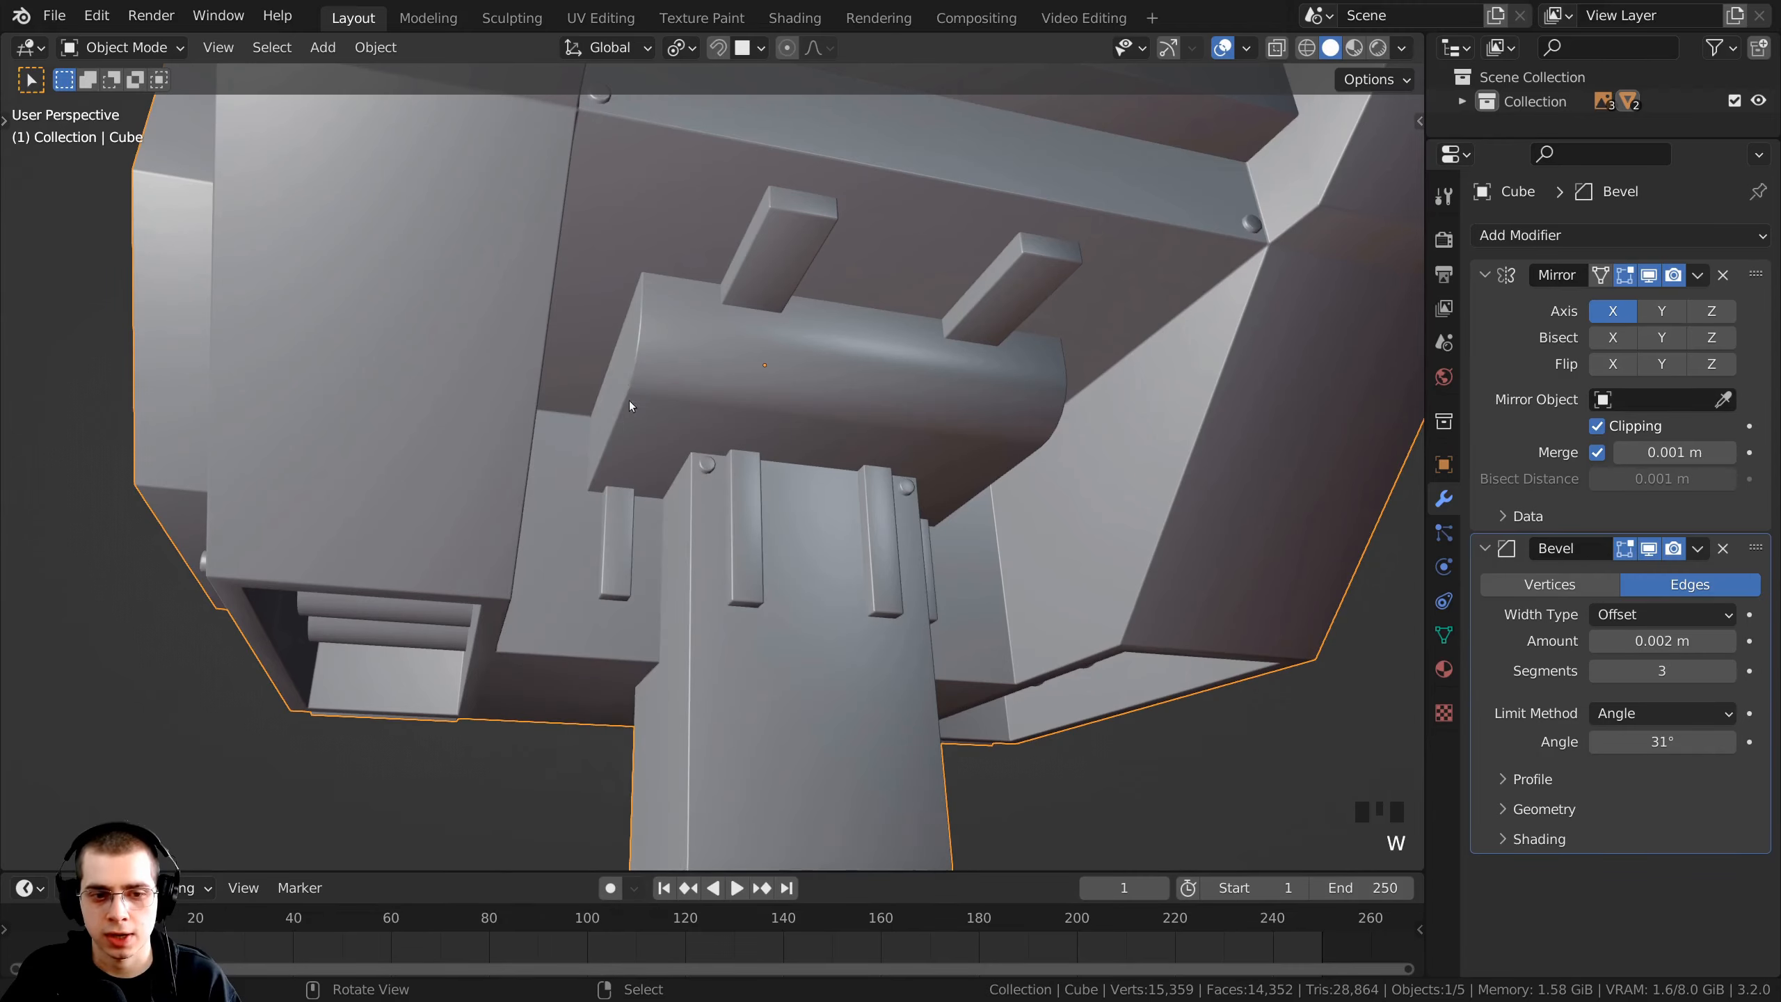
scroll(620, 435, down, 2)
middle_drag(612, 471, 696, 512)
key(ctrl+s)
scroll(779, 558, up, 1)
shift+middle_drag(780, 557, 899, 526)
scroll(721, 566, up, 3)
middle_drag(748, 584, 877, 518)
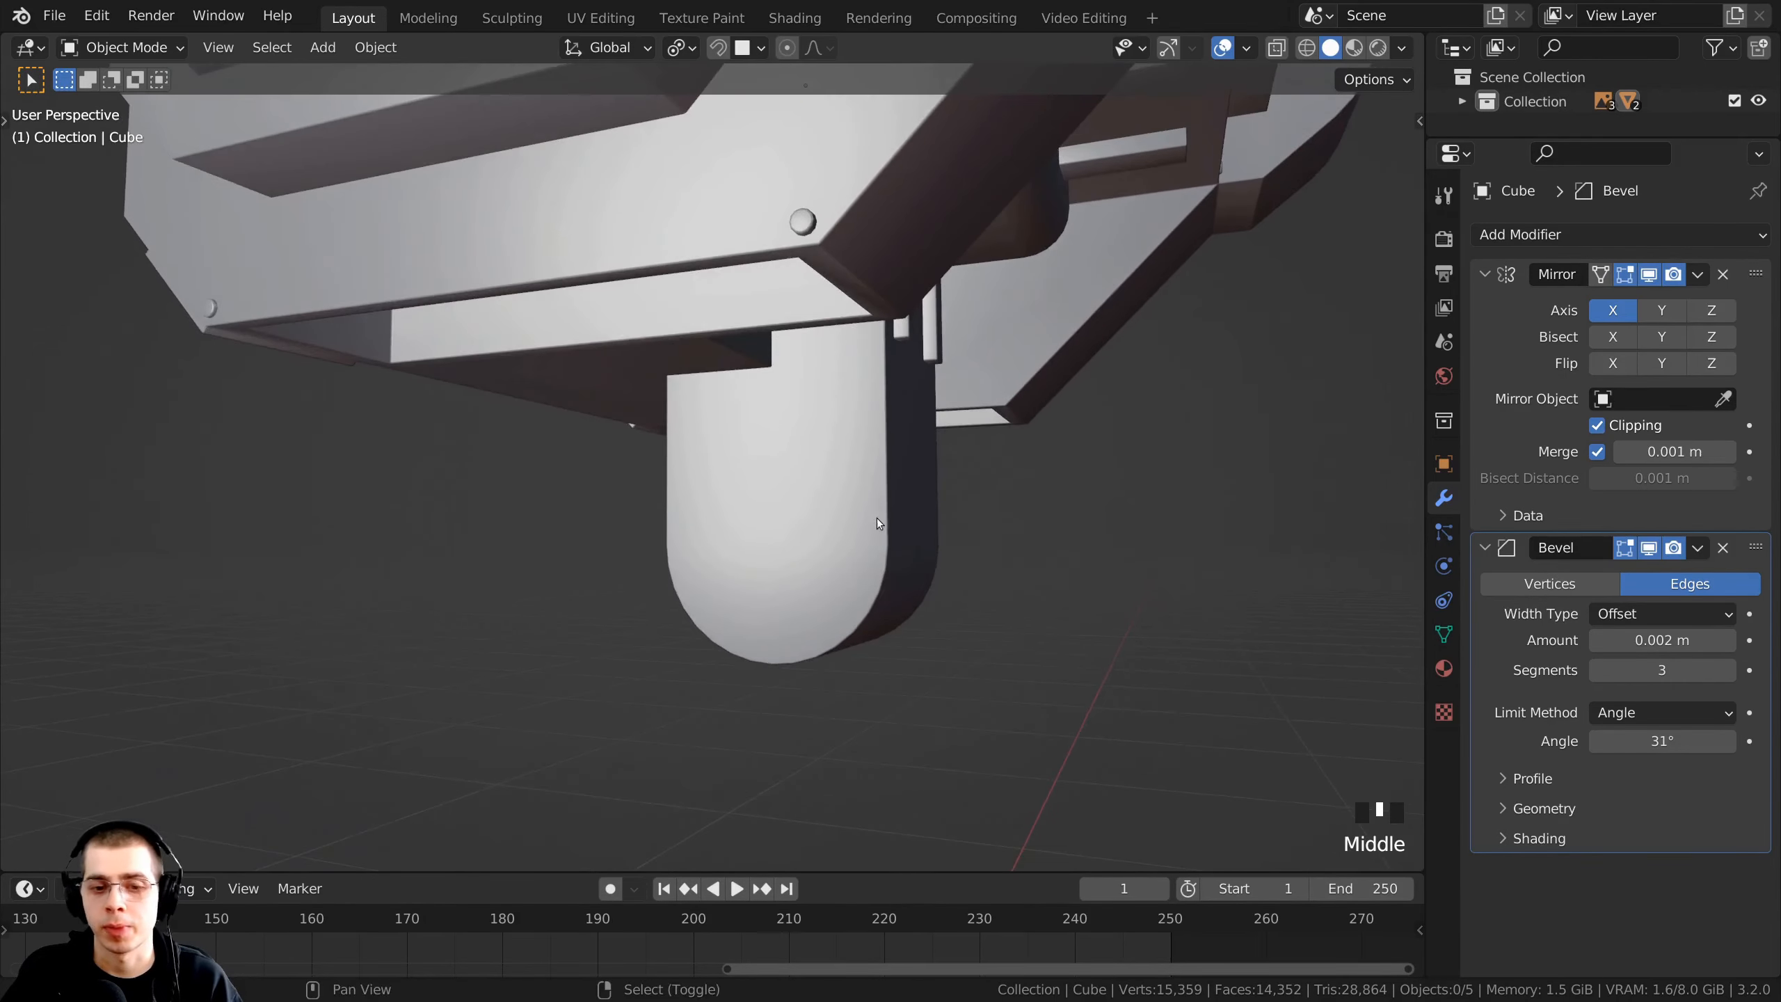
scroll(819, 526, down, 5)
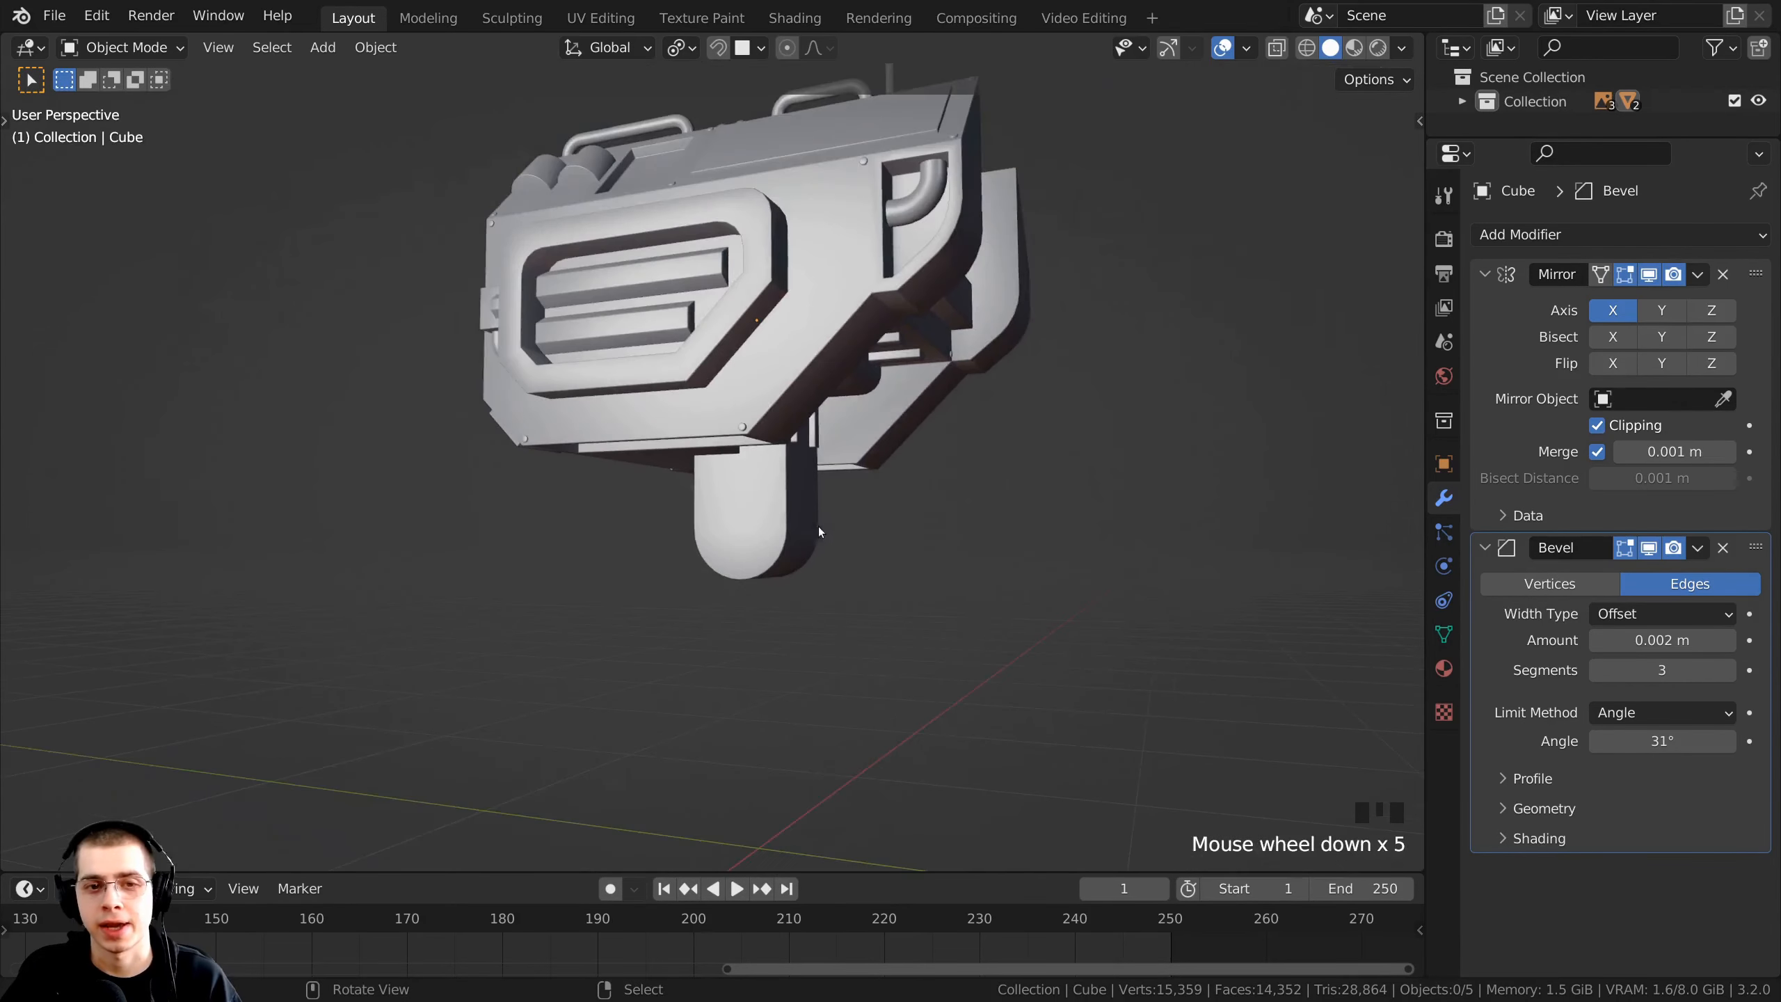
- Duplicate the neck's round-ended block in the head mesh and move the copy straight down along Z to just below the original
right_click(776, 322)
middle_drag(787, 396, 760, 432)
scroll(821, 418, up, 1)
key(Tab)
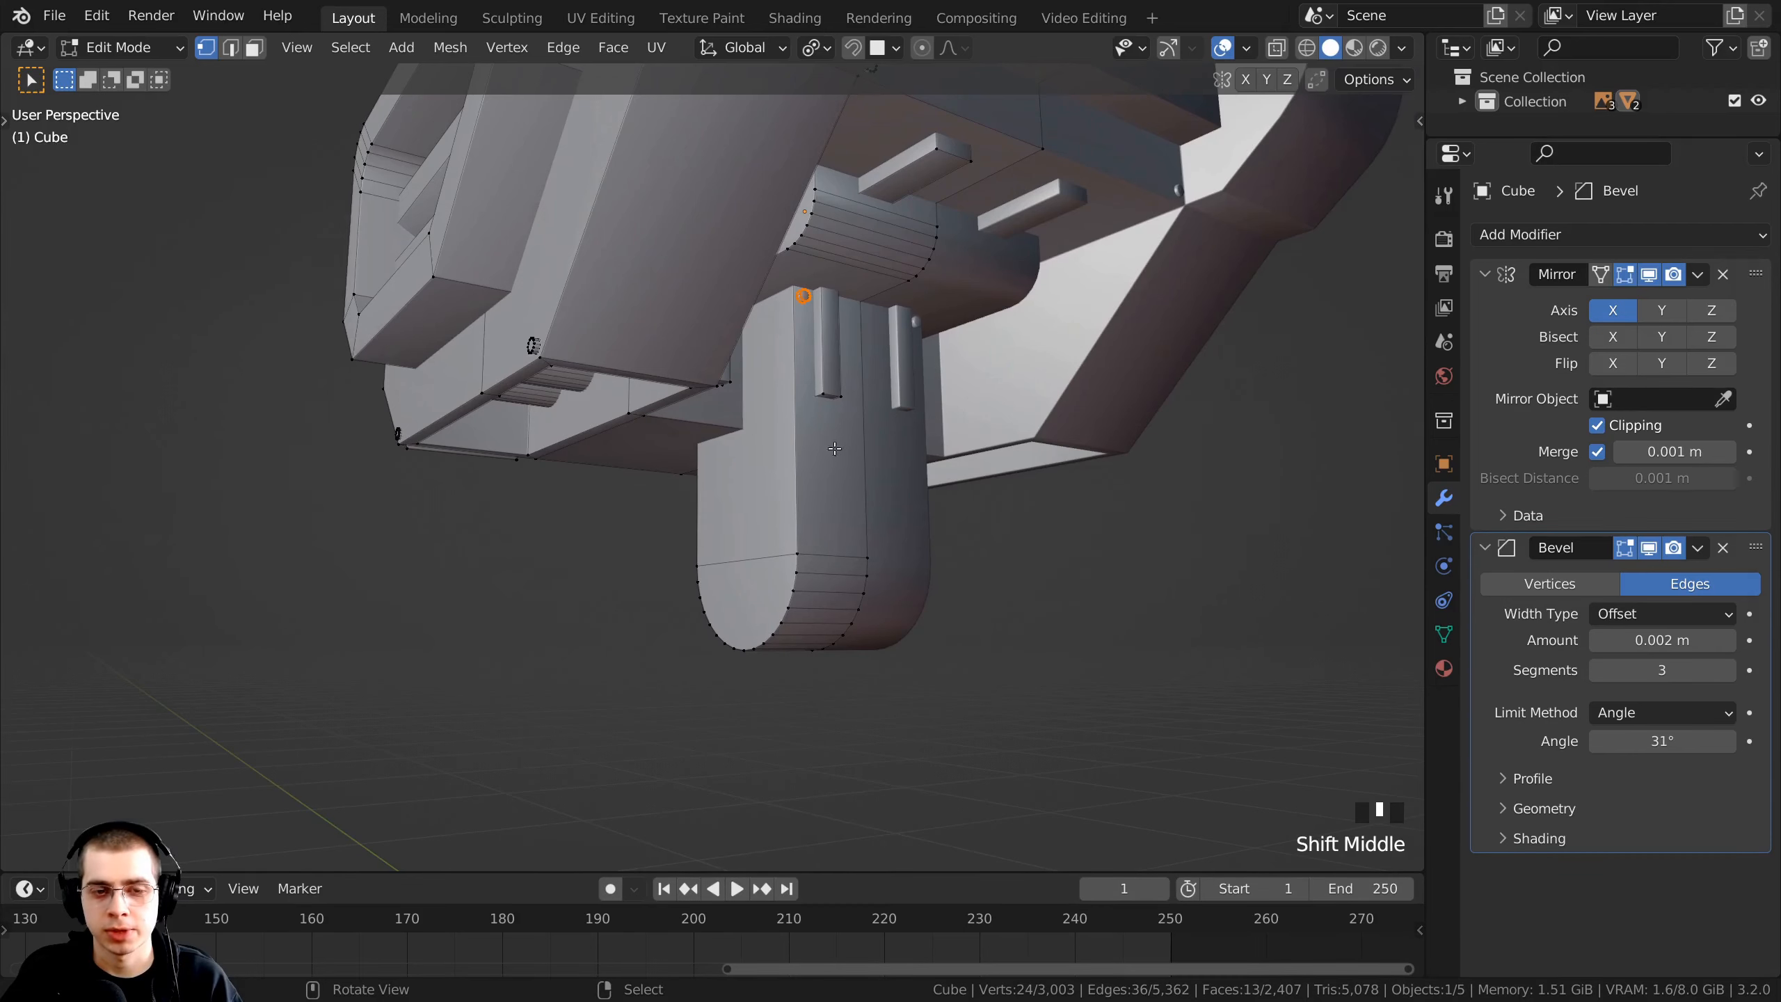
middle_drag(781, 605, 774, 549)
scroll(778, 590, up, 1)
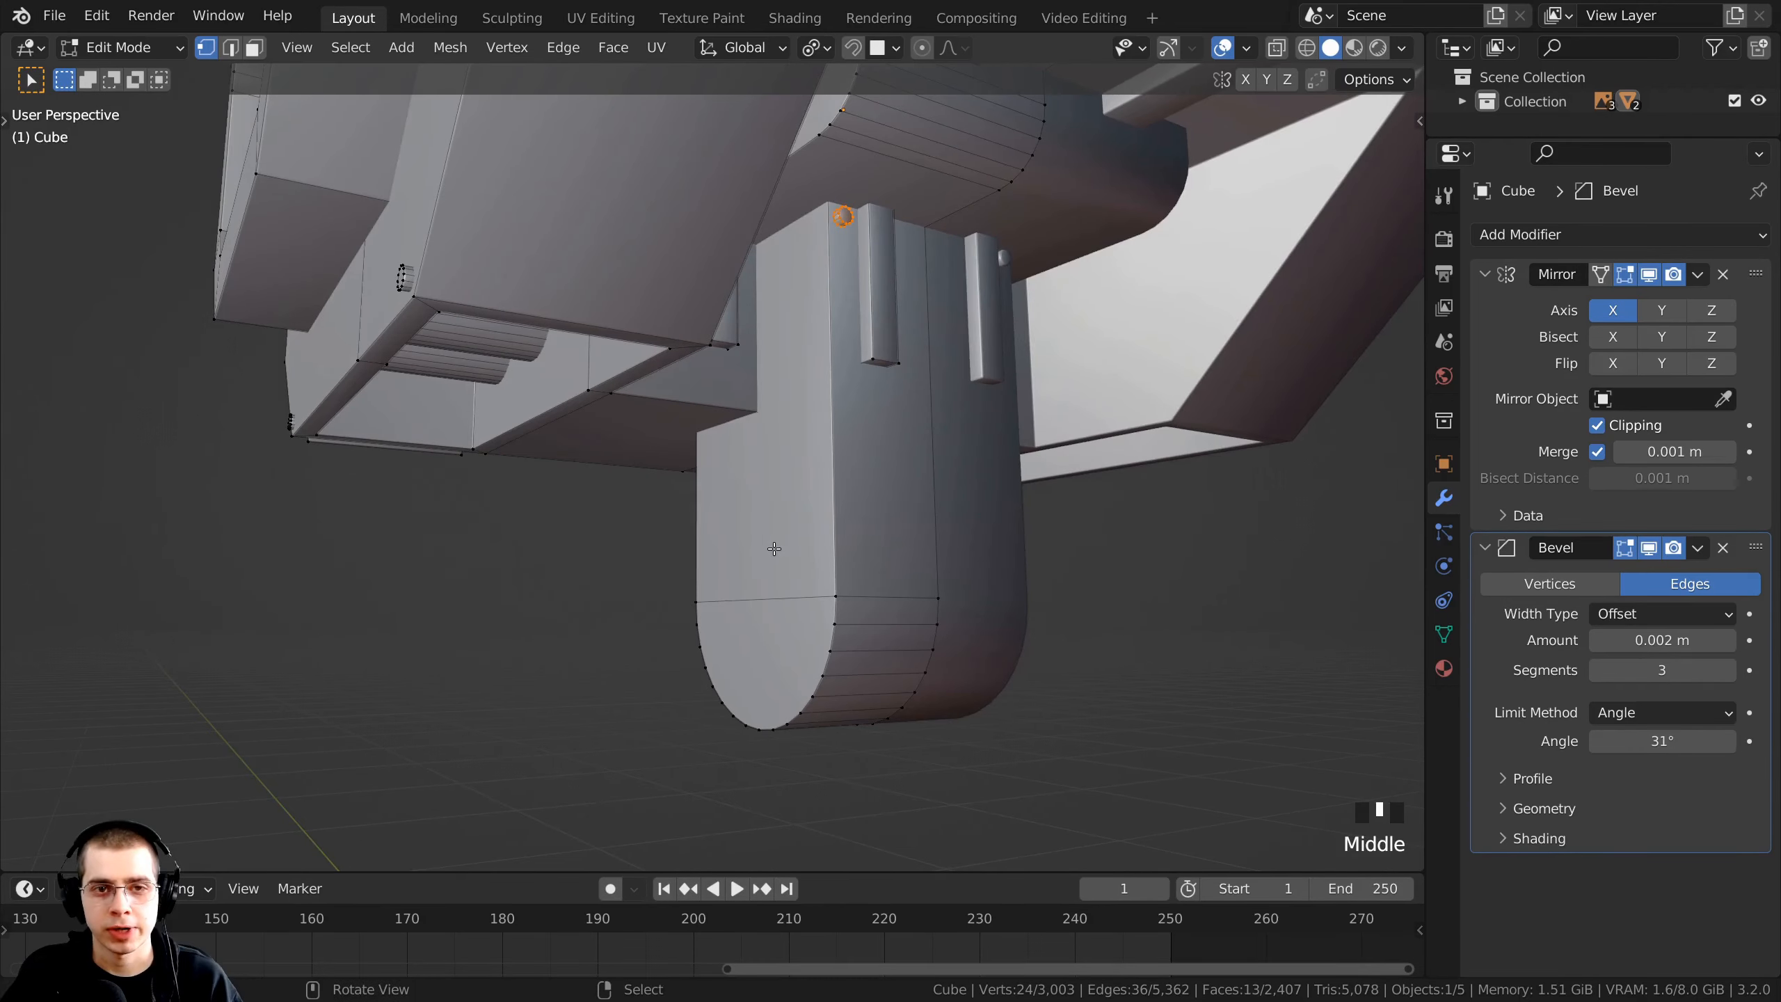
key(a)
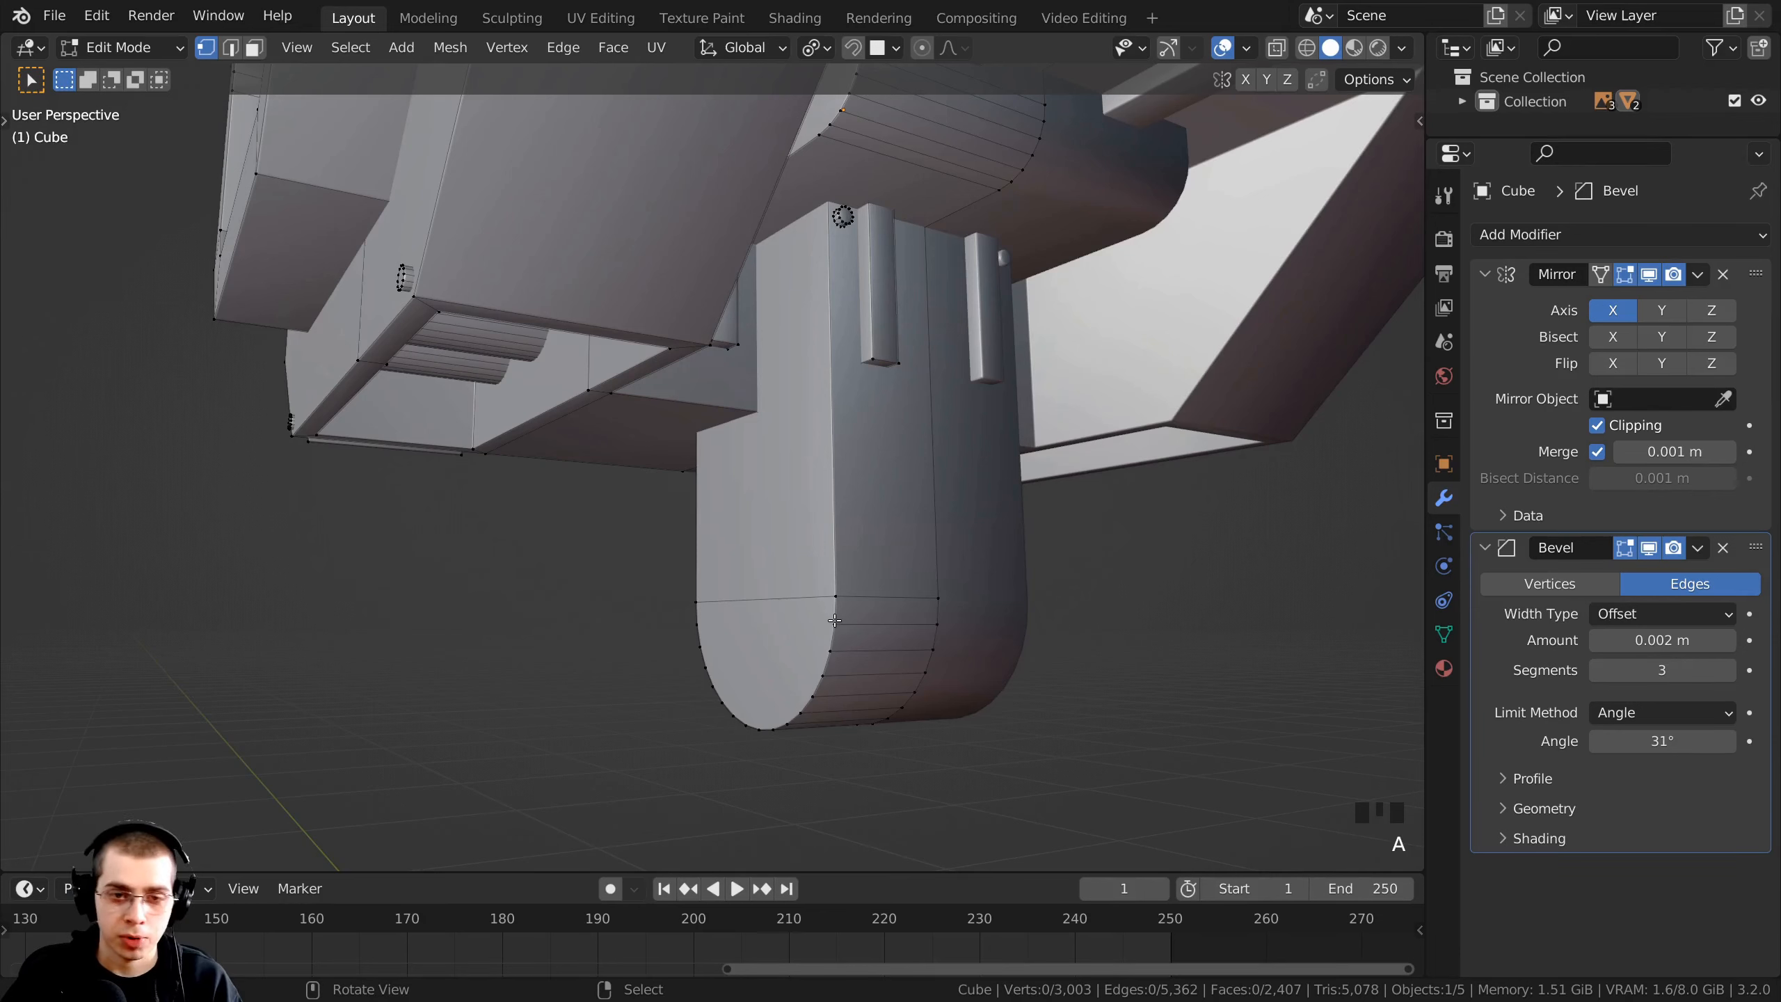
key(l)
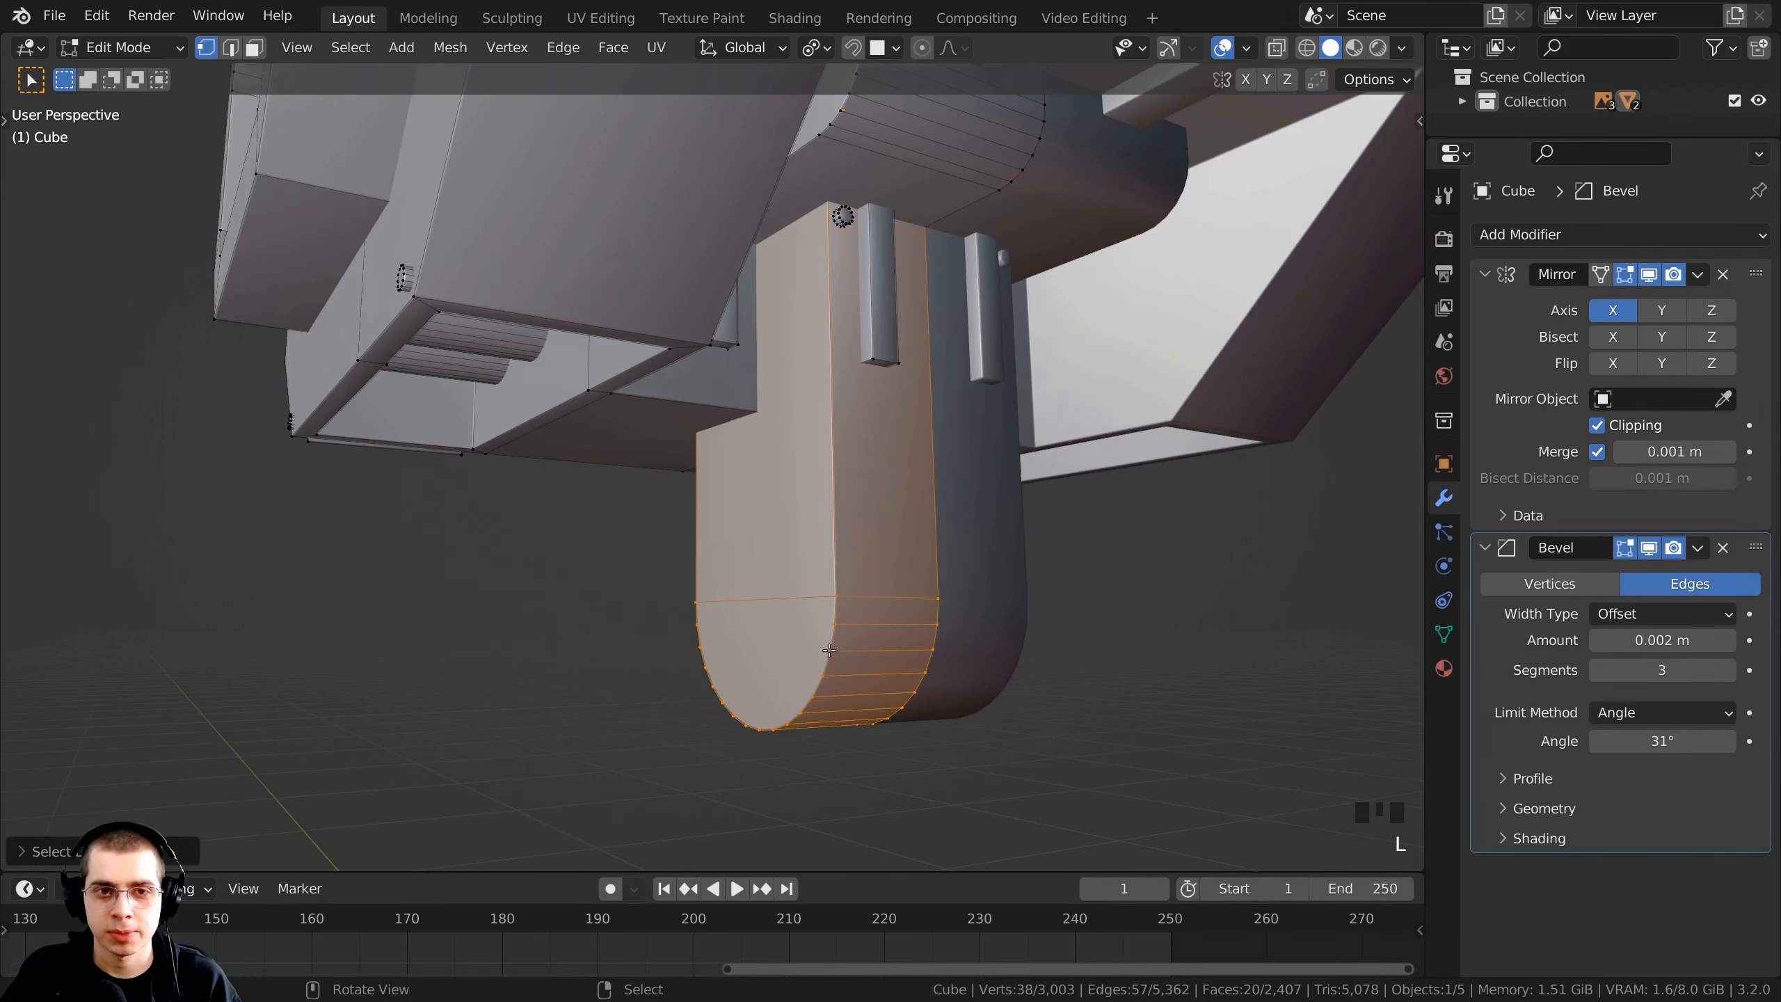
shift+middle_drag(828, 651, 790, 477)
scroll(785, 606, down, 2)
key(shift+d)
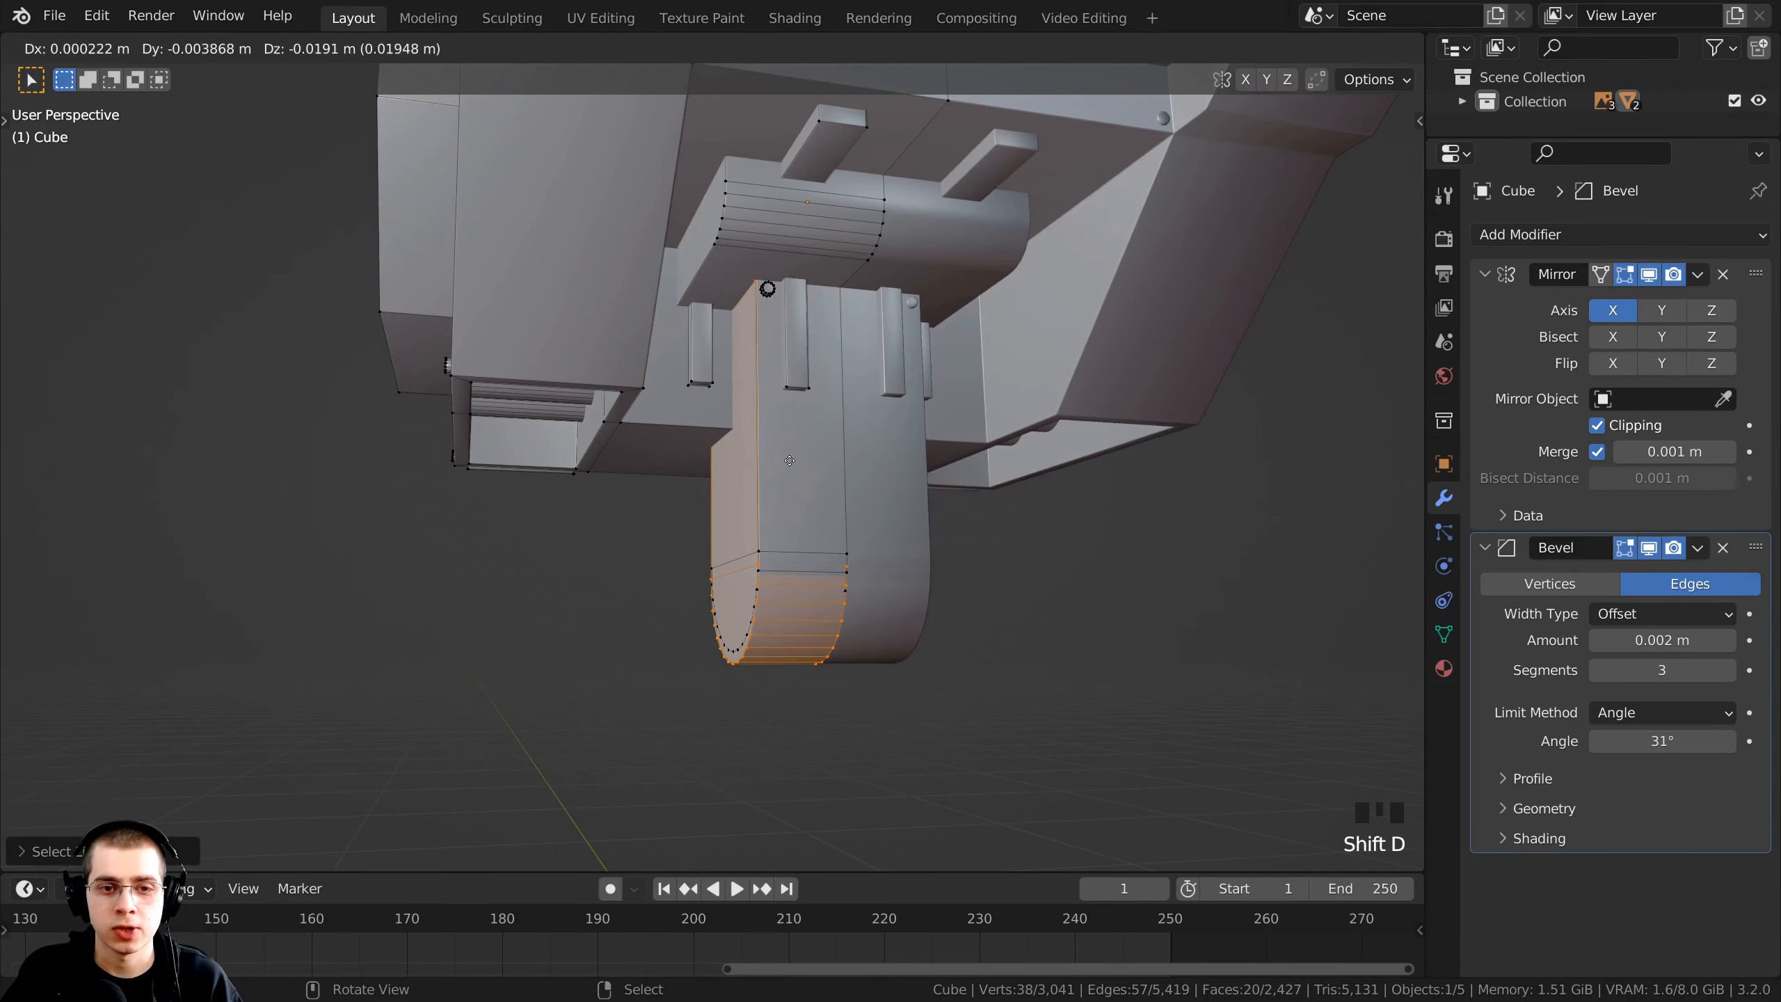
key(z)
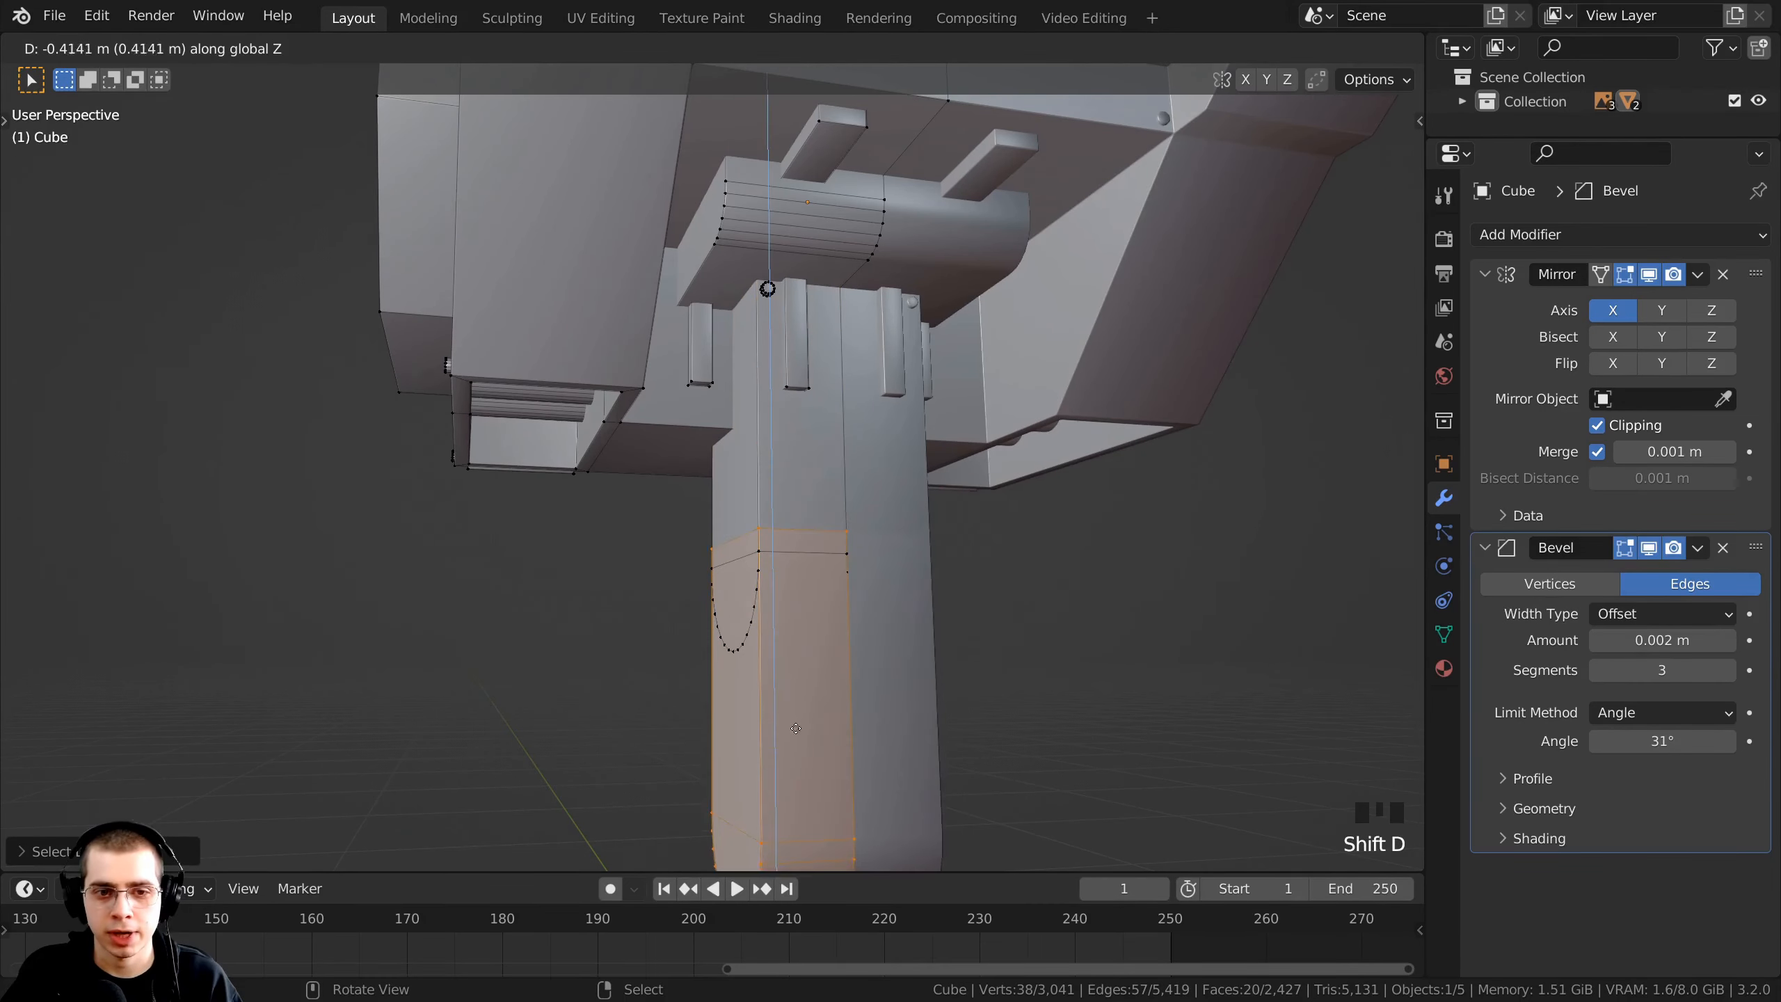
shift+middle_drag(832, 728, 700, 431)
middle_drag(716, 567, 769, 566)
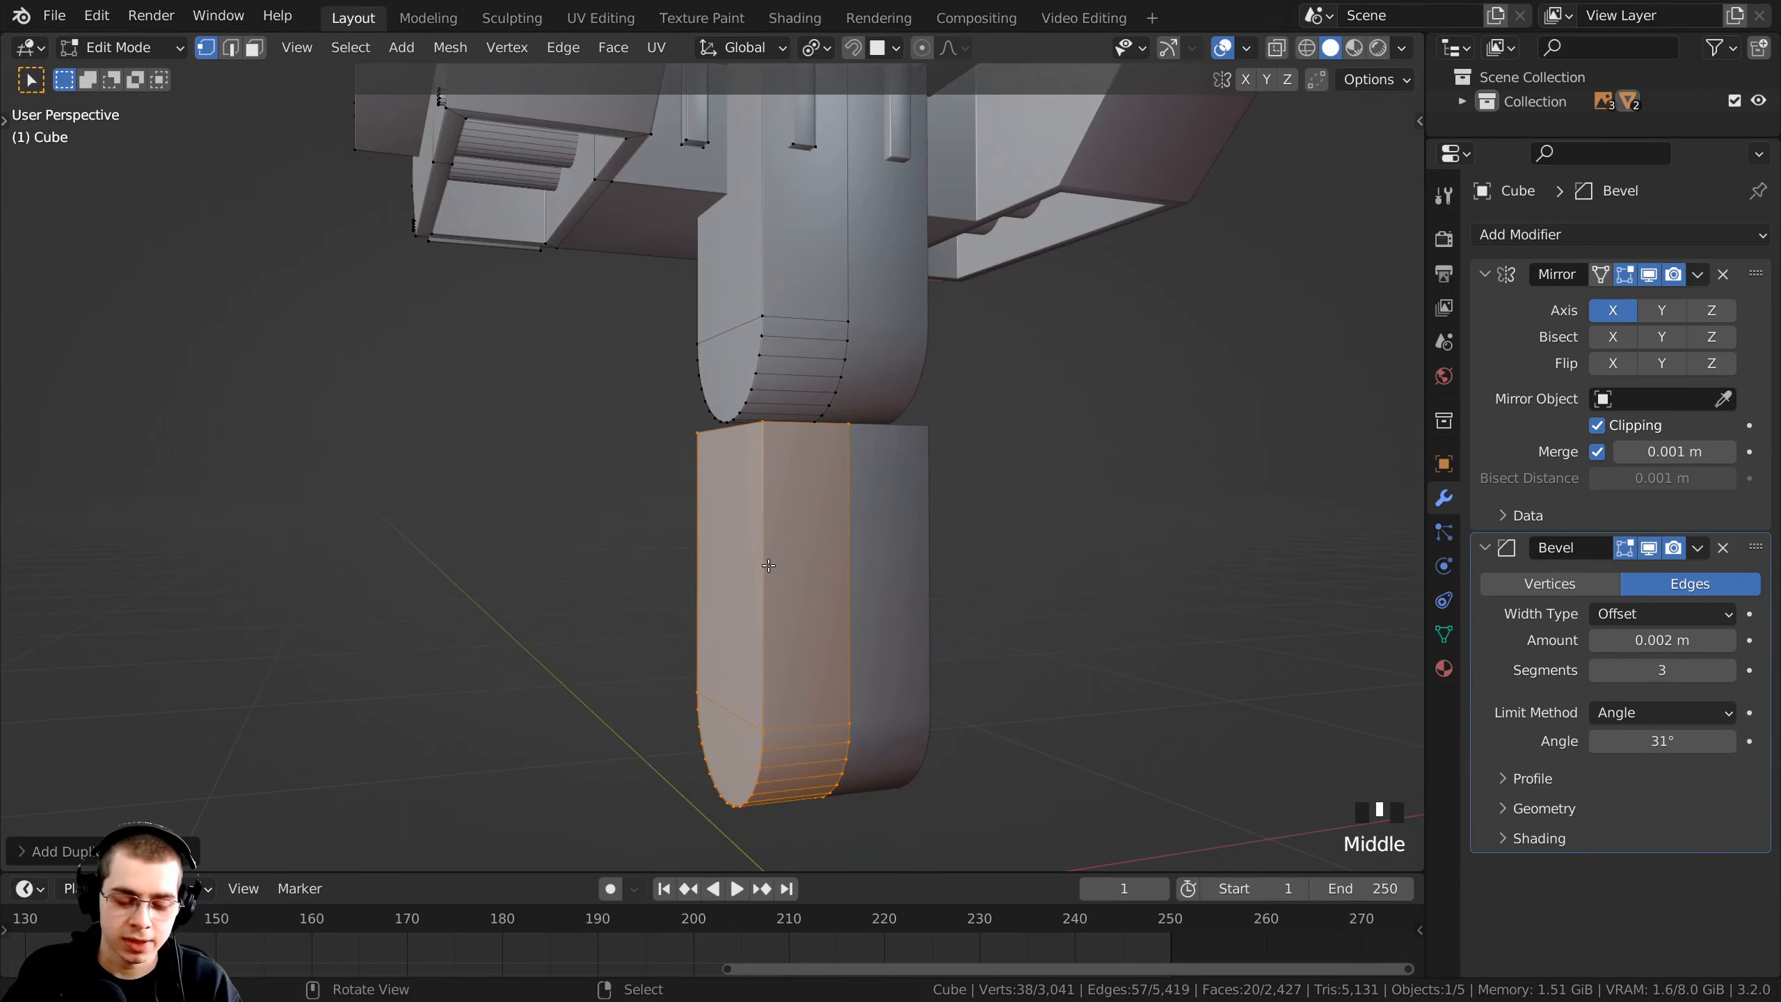
- Separate the duplicated block into its own object and return to Object Mode
key(p)
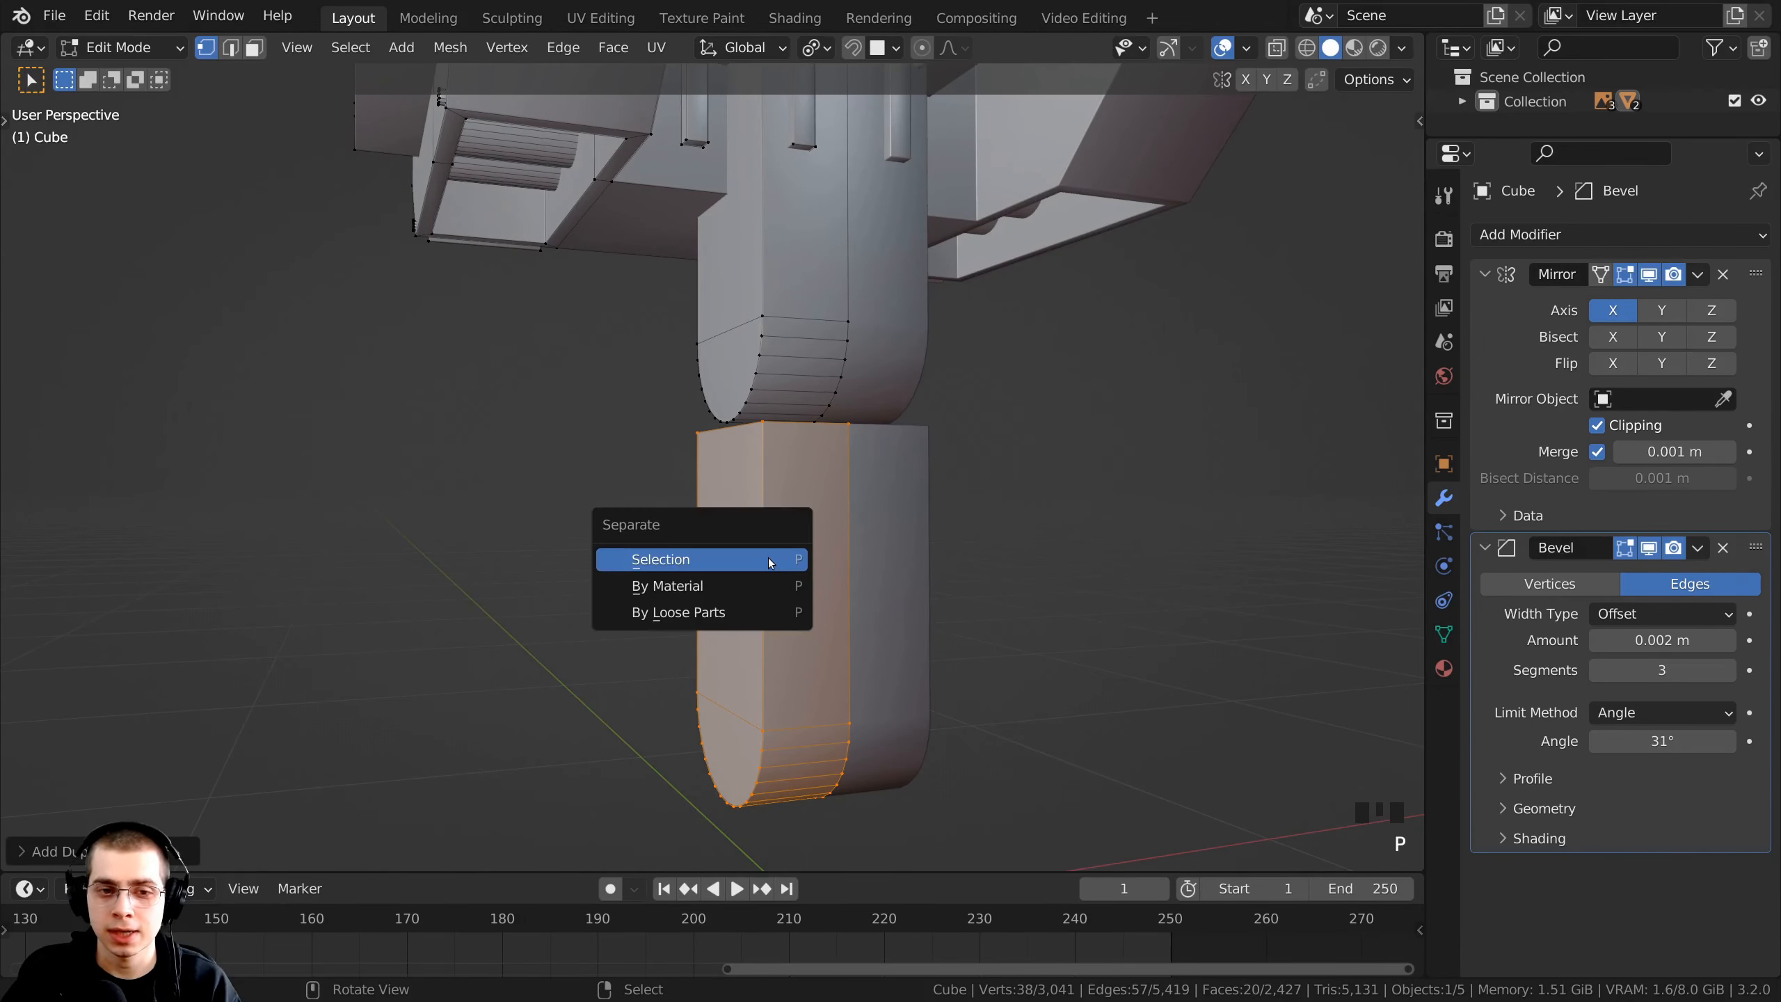
click(657, 559)
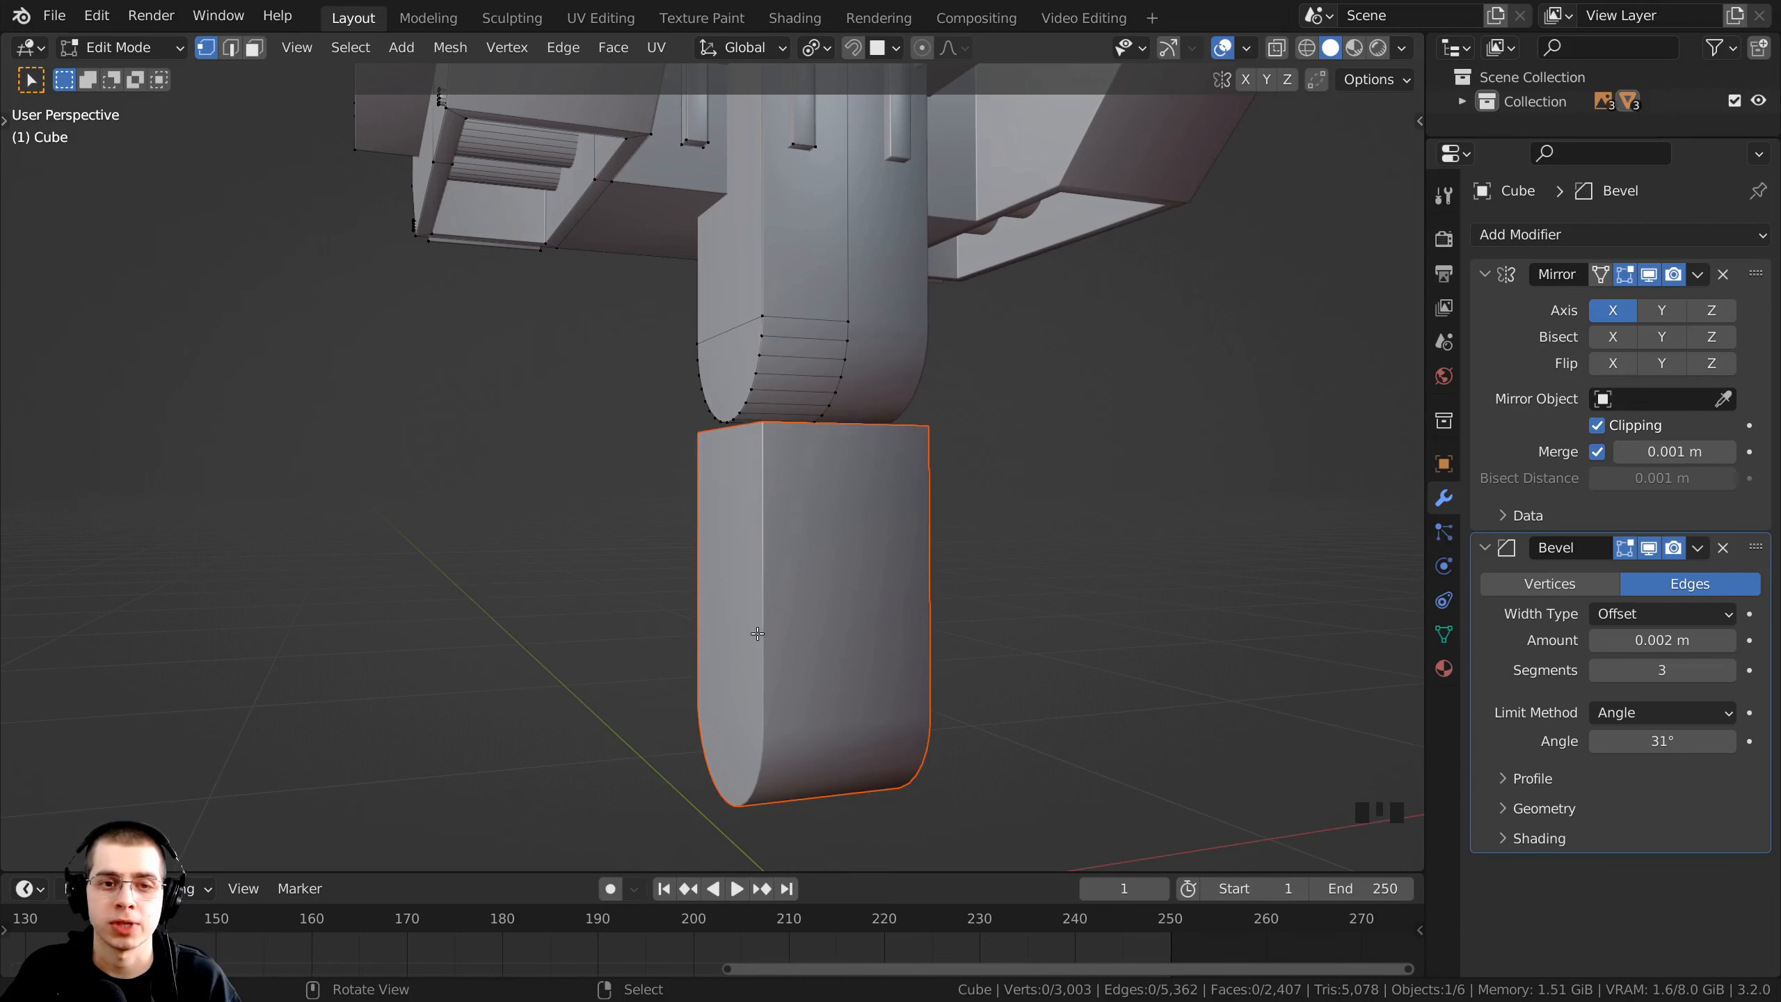
middle_drag(757, 635, 755, 594)
key(Tab)
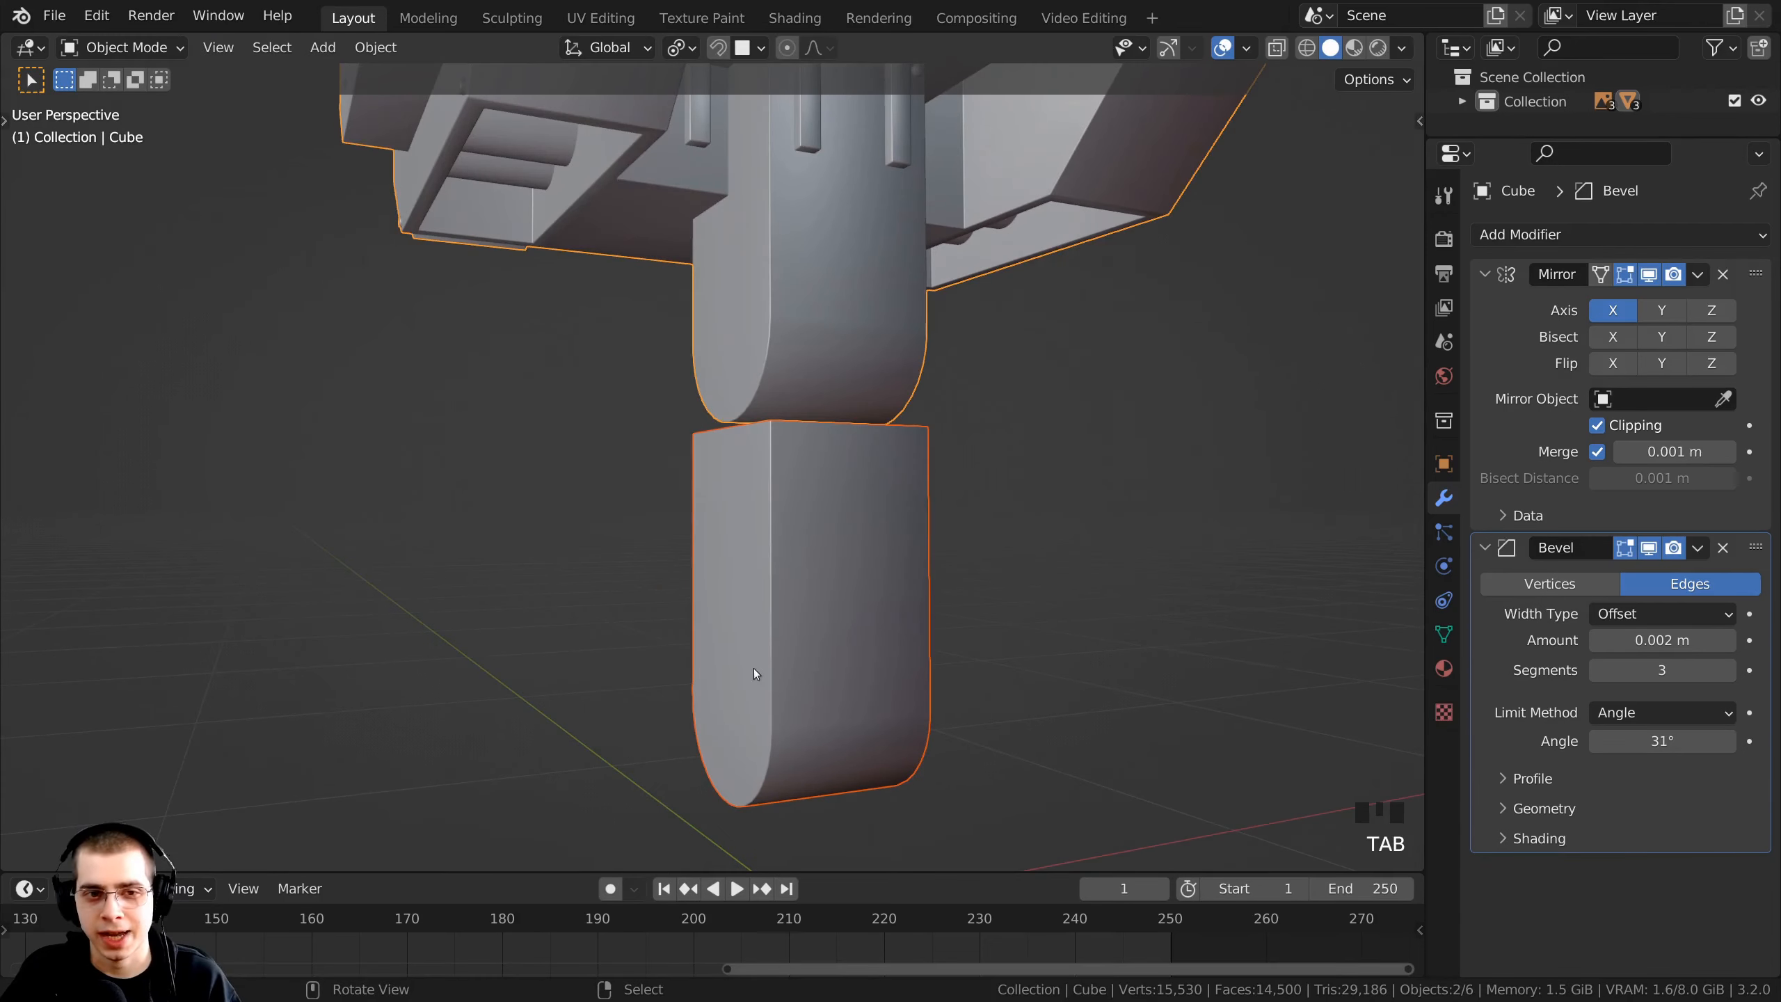
- Rotate the whole mesh of the separated neck block 180° about the X axis in Edit Mode so its rounded end faces up
right_click(774, 597)
middle_drag(700, 610, 764, 373)
key(Tab)
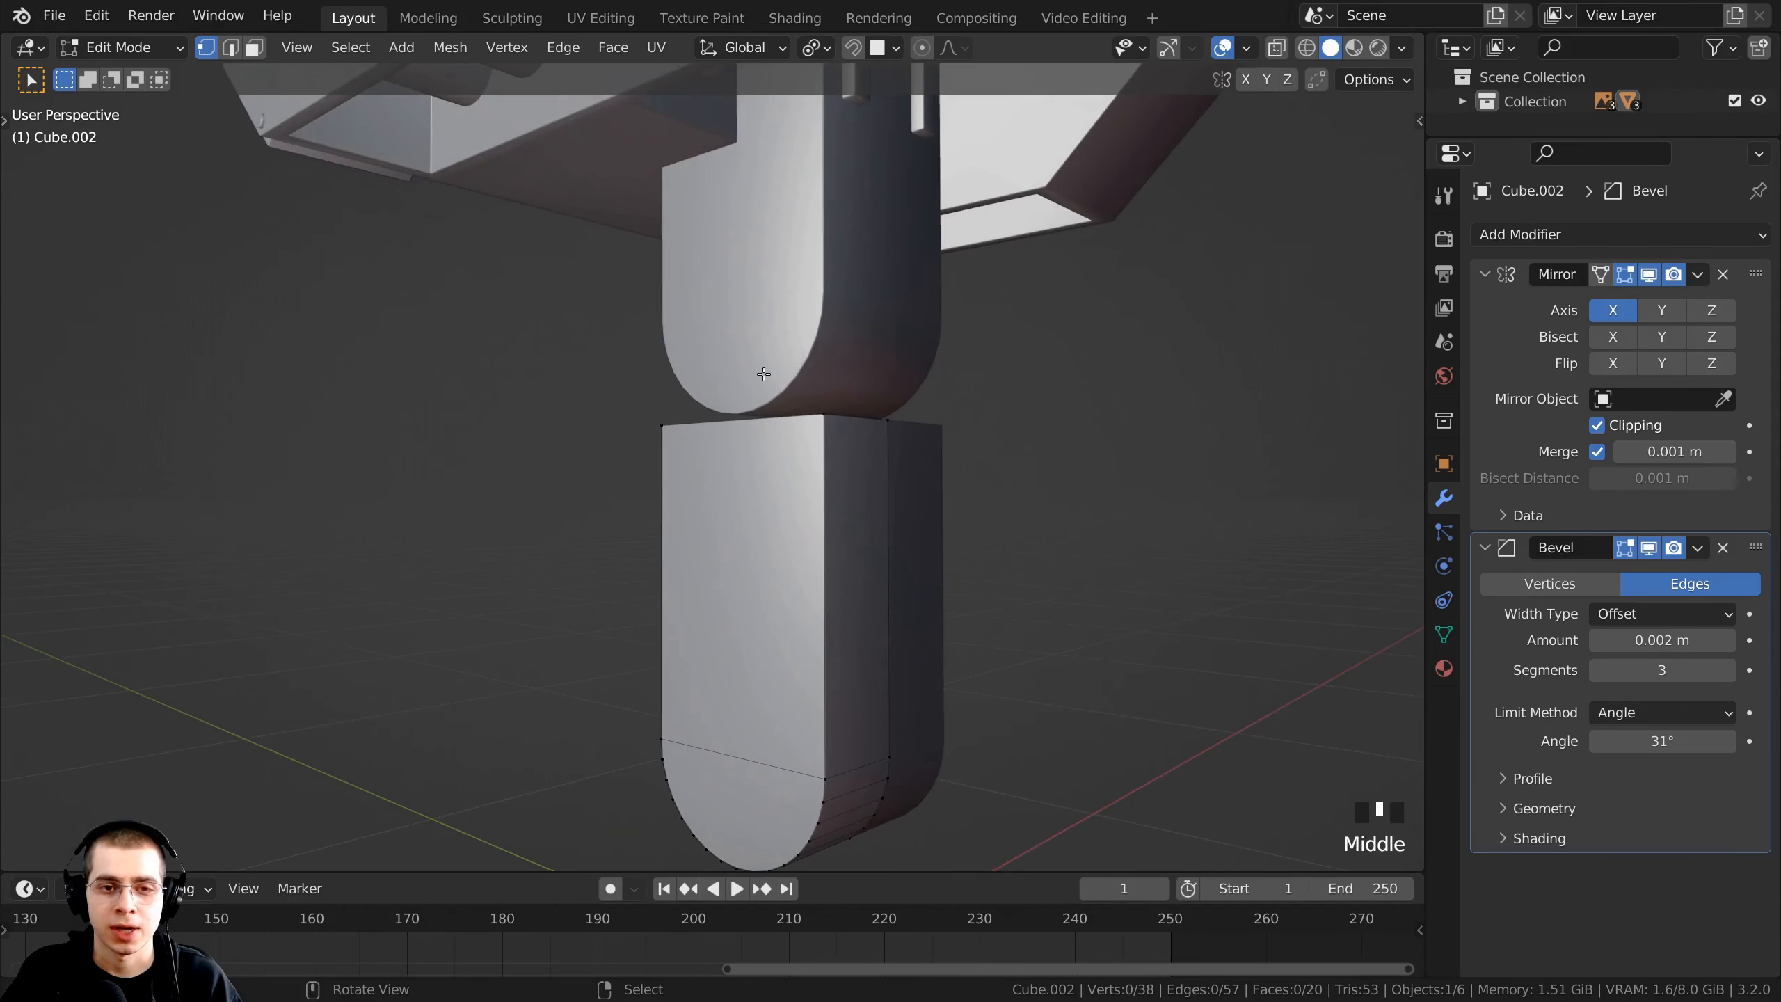
middle_drag(707, 574, 707, 584)
scroll(709, 583, down, 2)
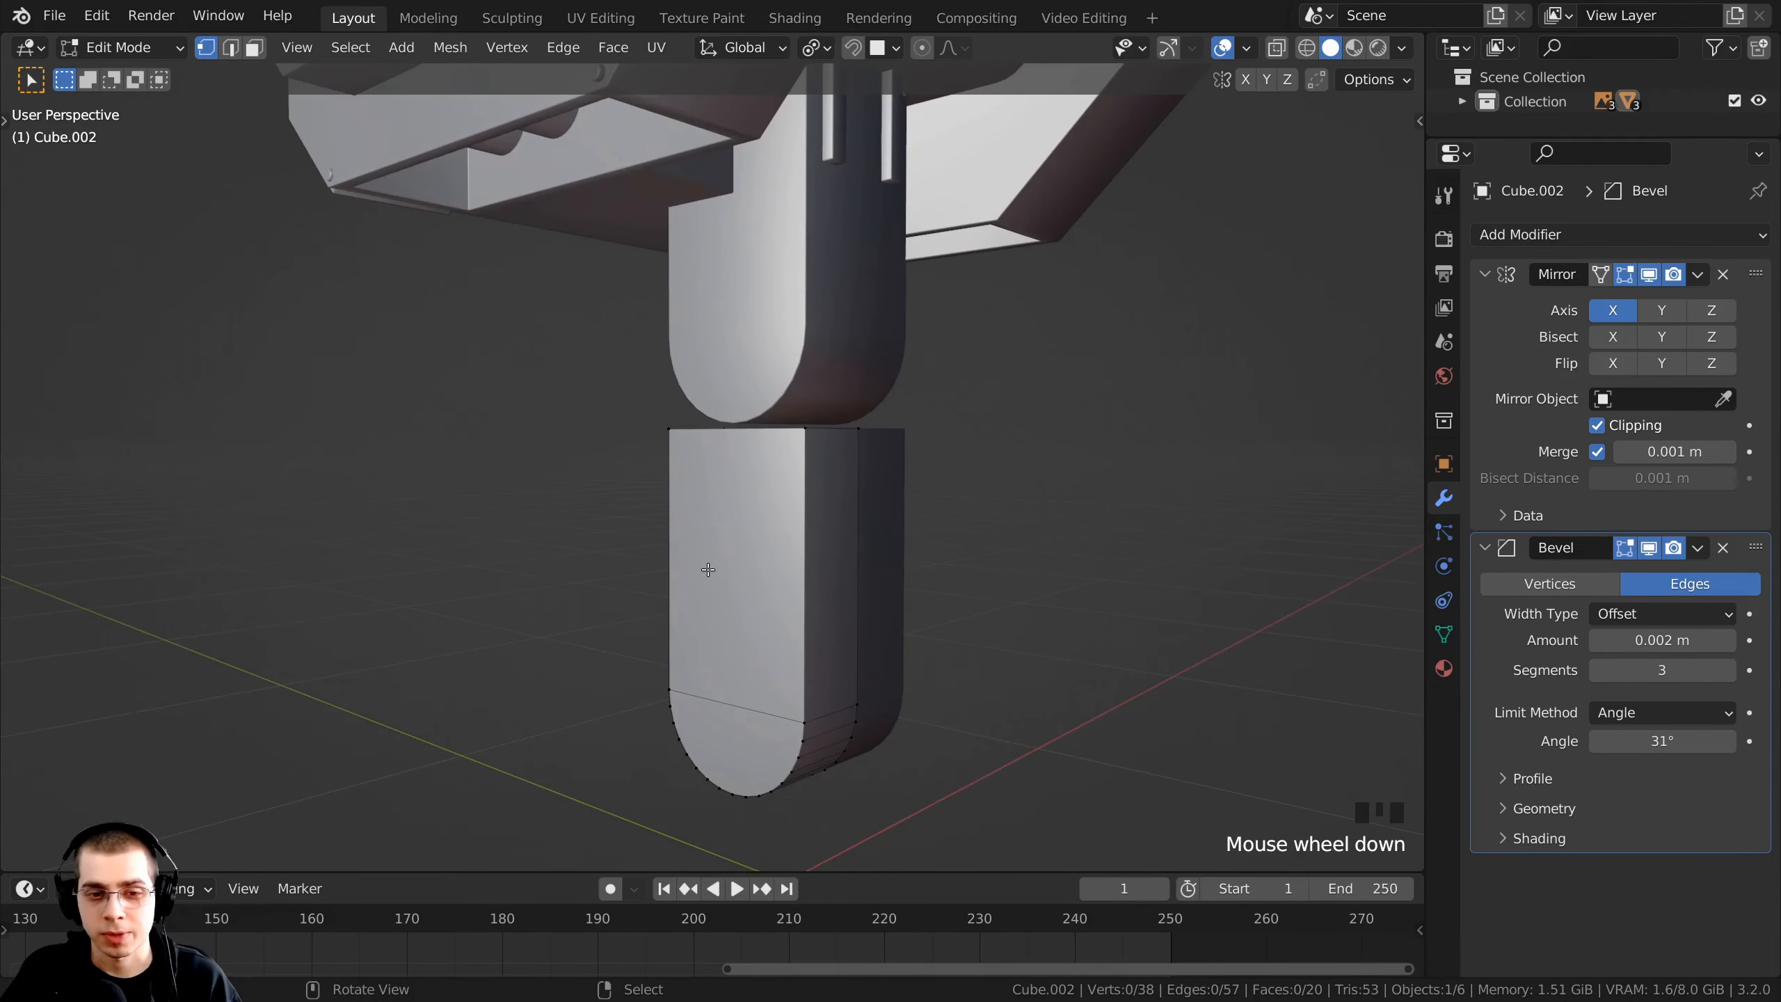
key(a)
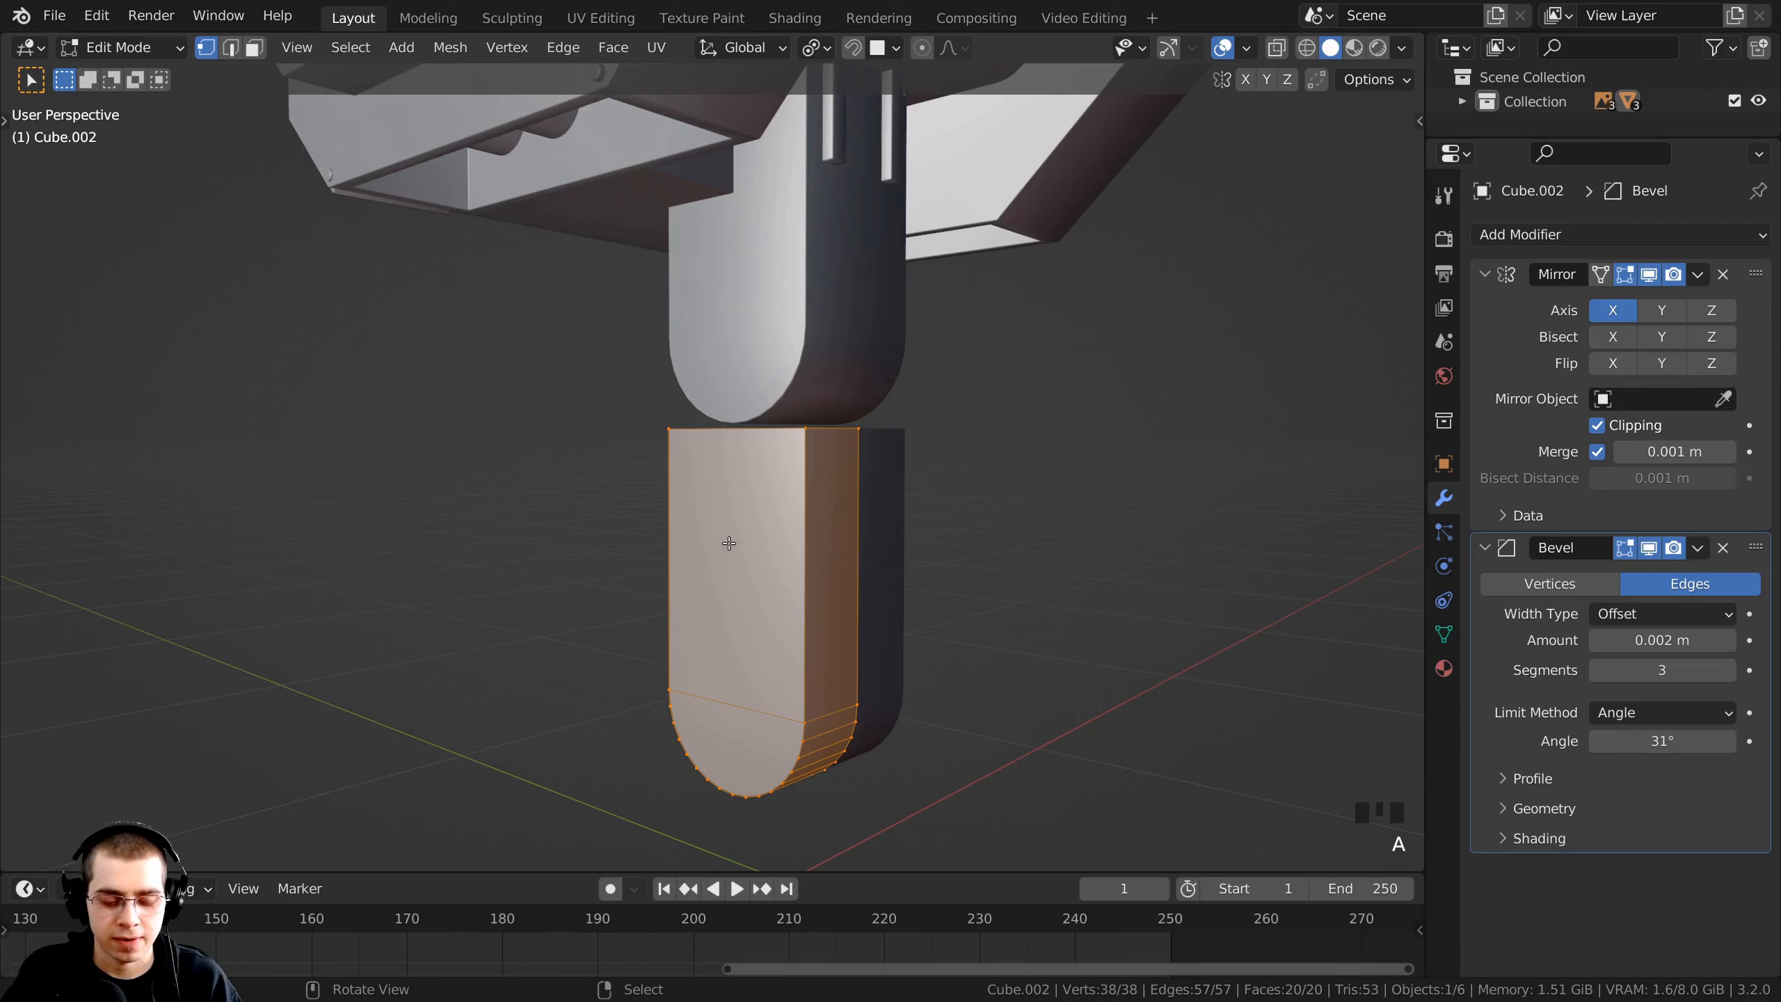
key(r)
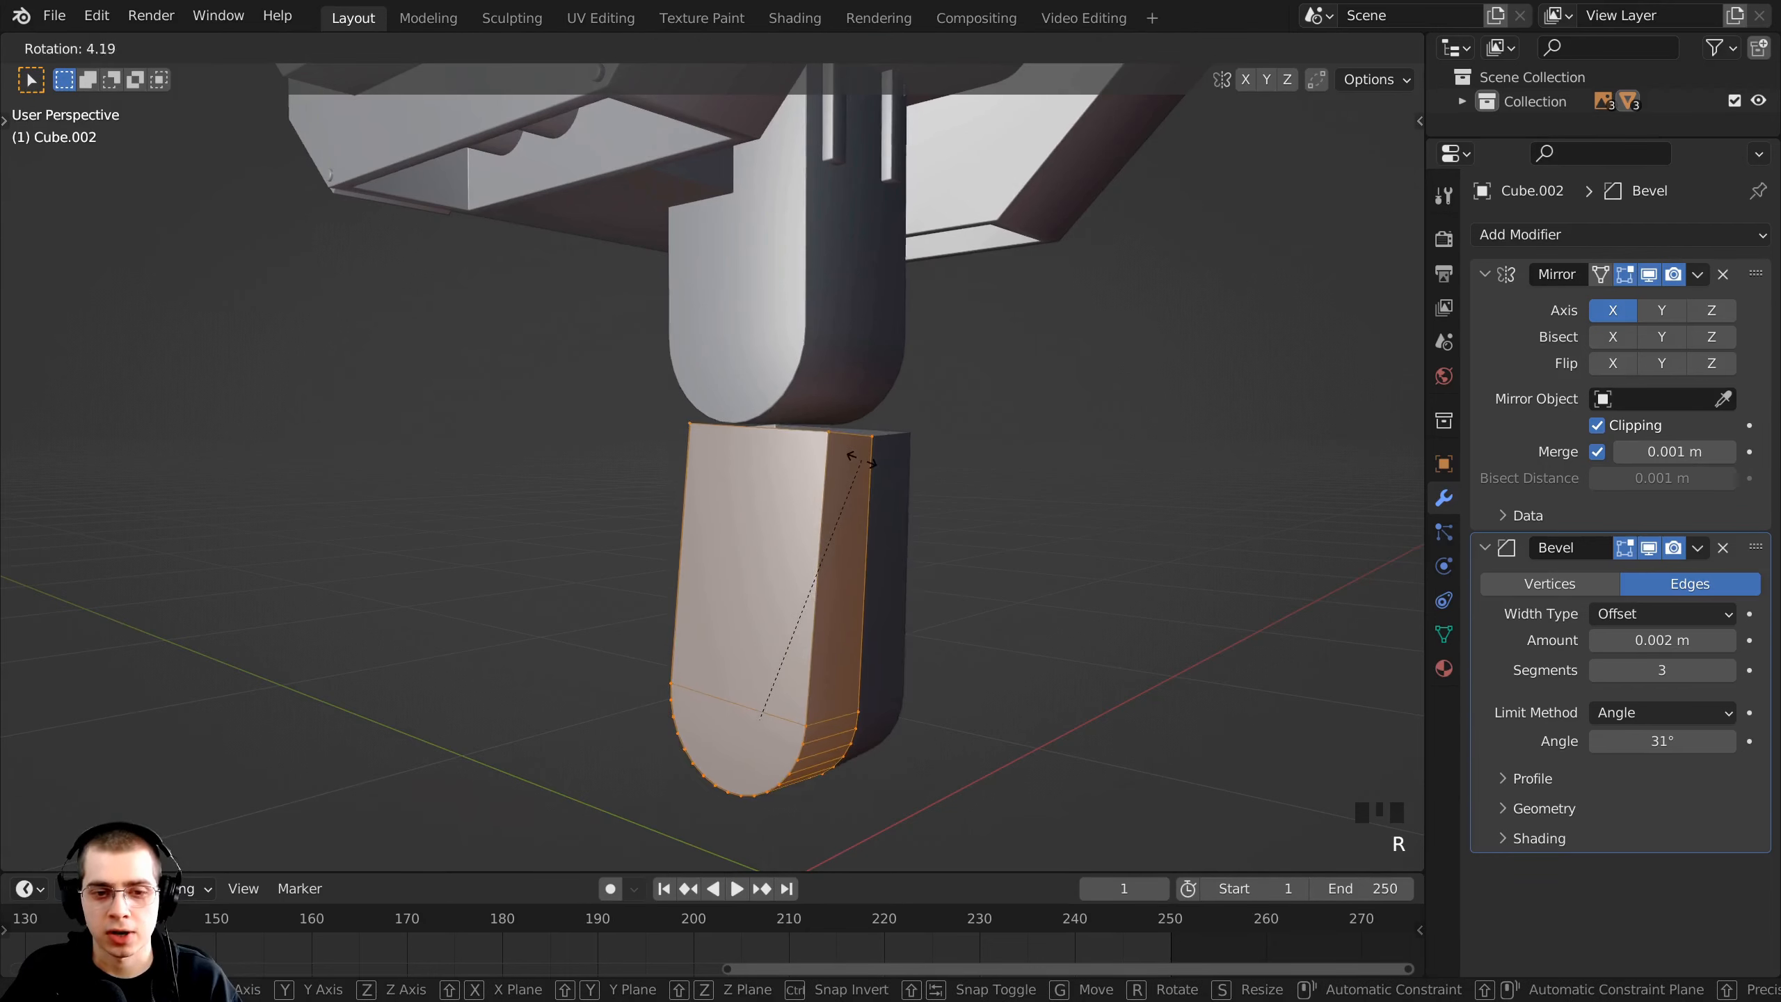
key(x)
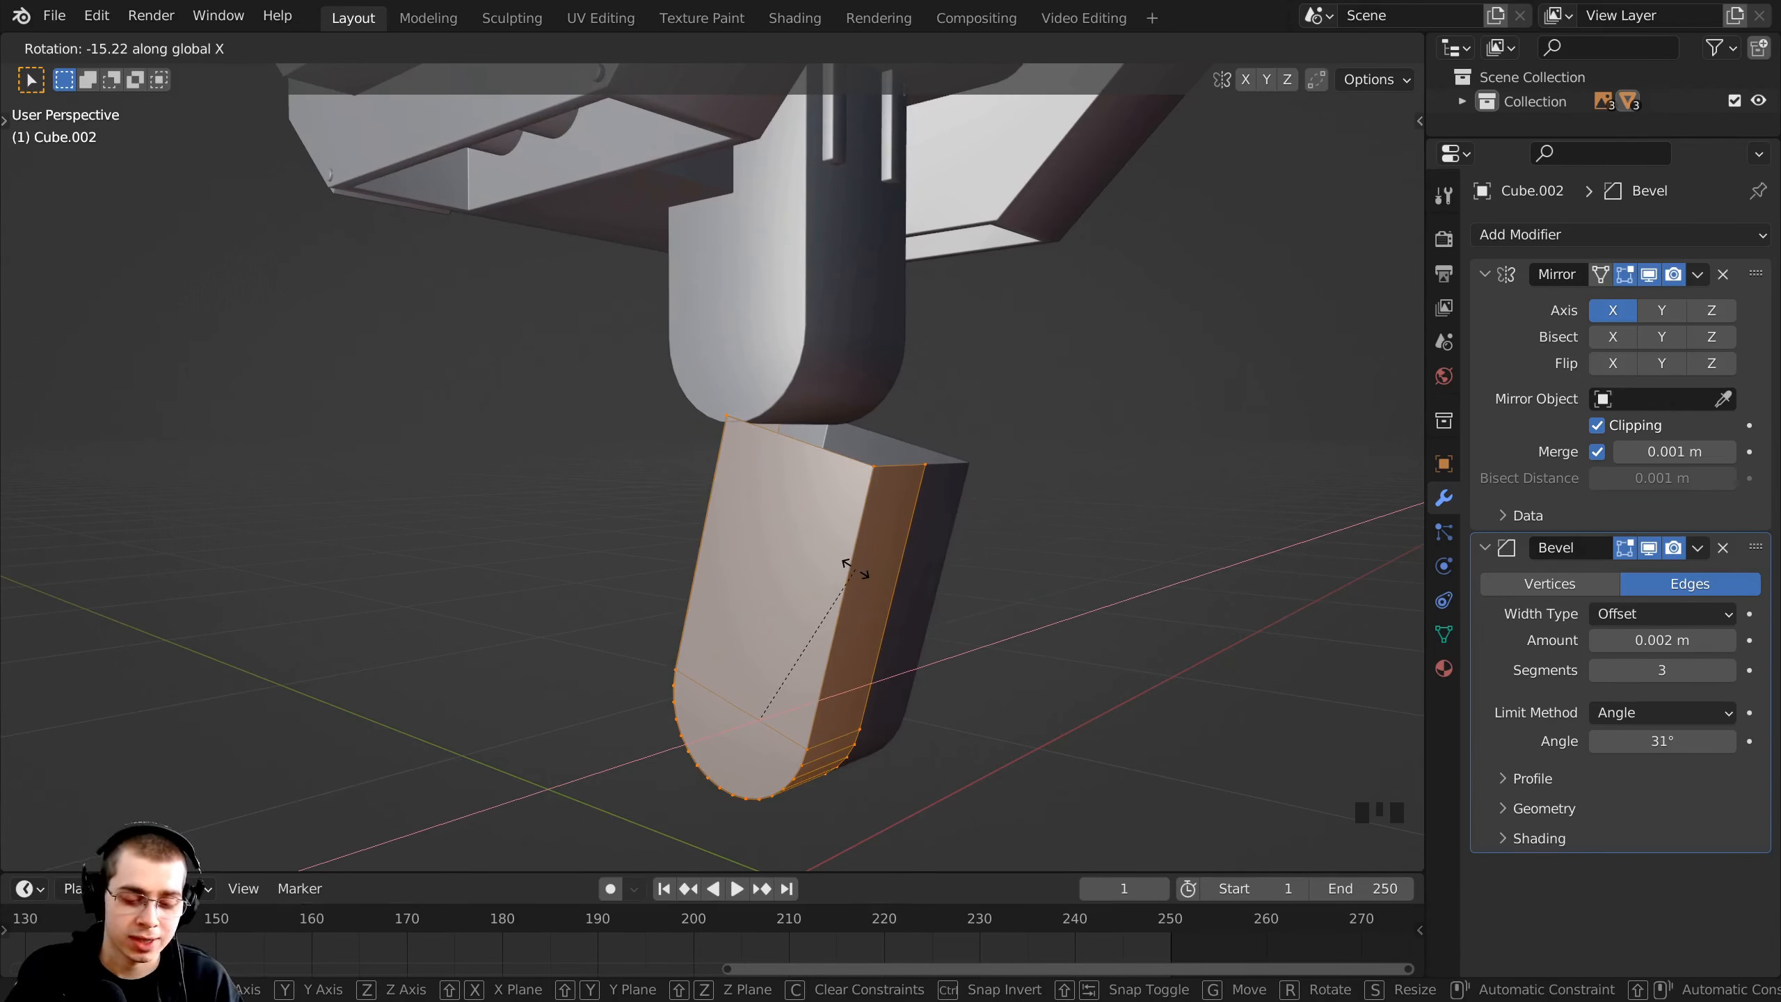
text(180)
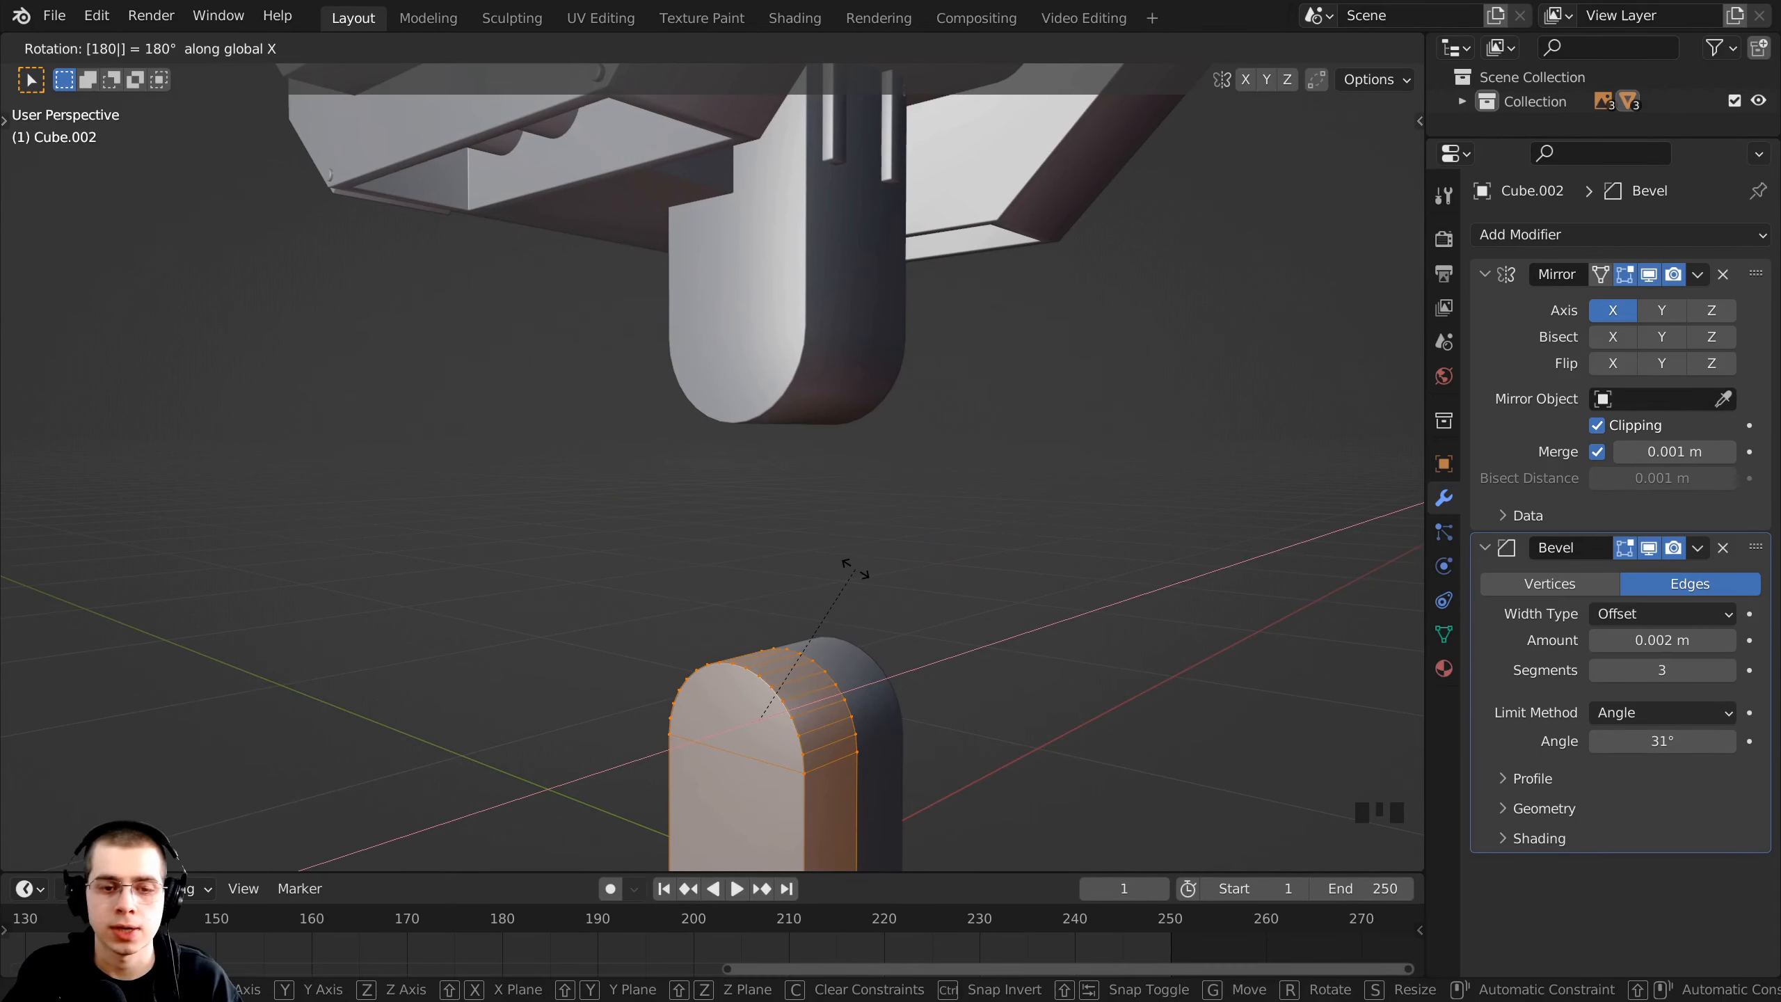
key(Return)
scroll(710, 754, down, 1)
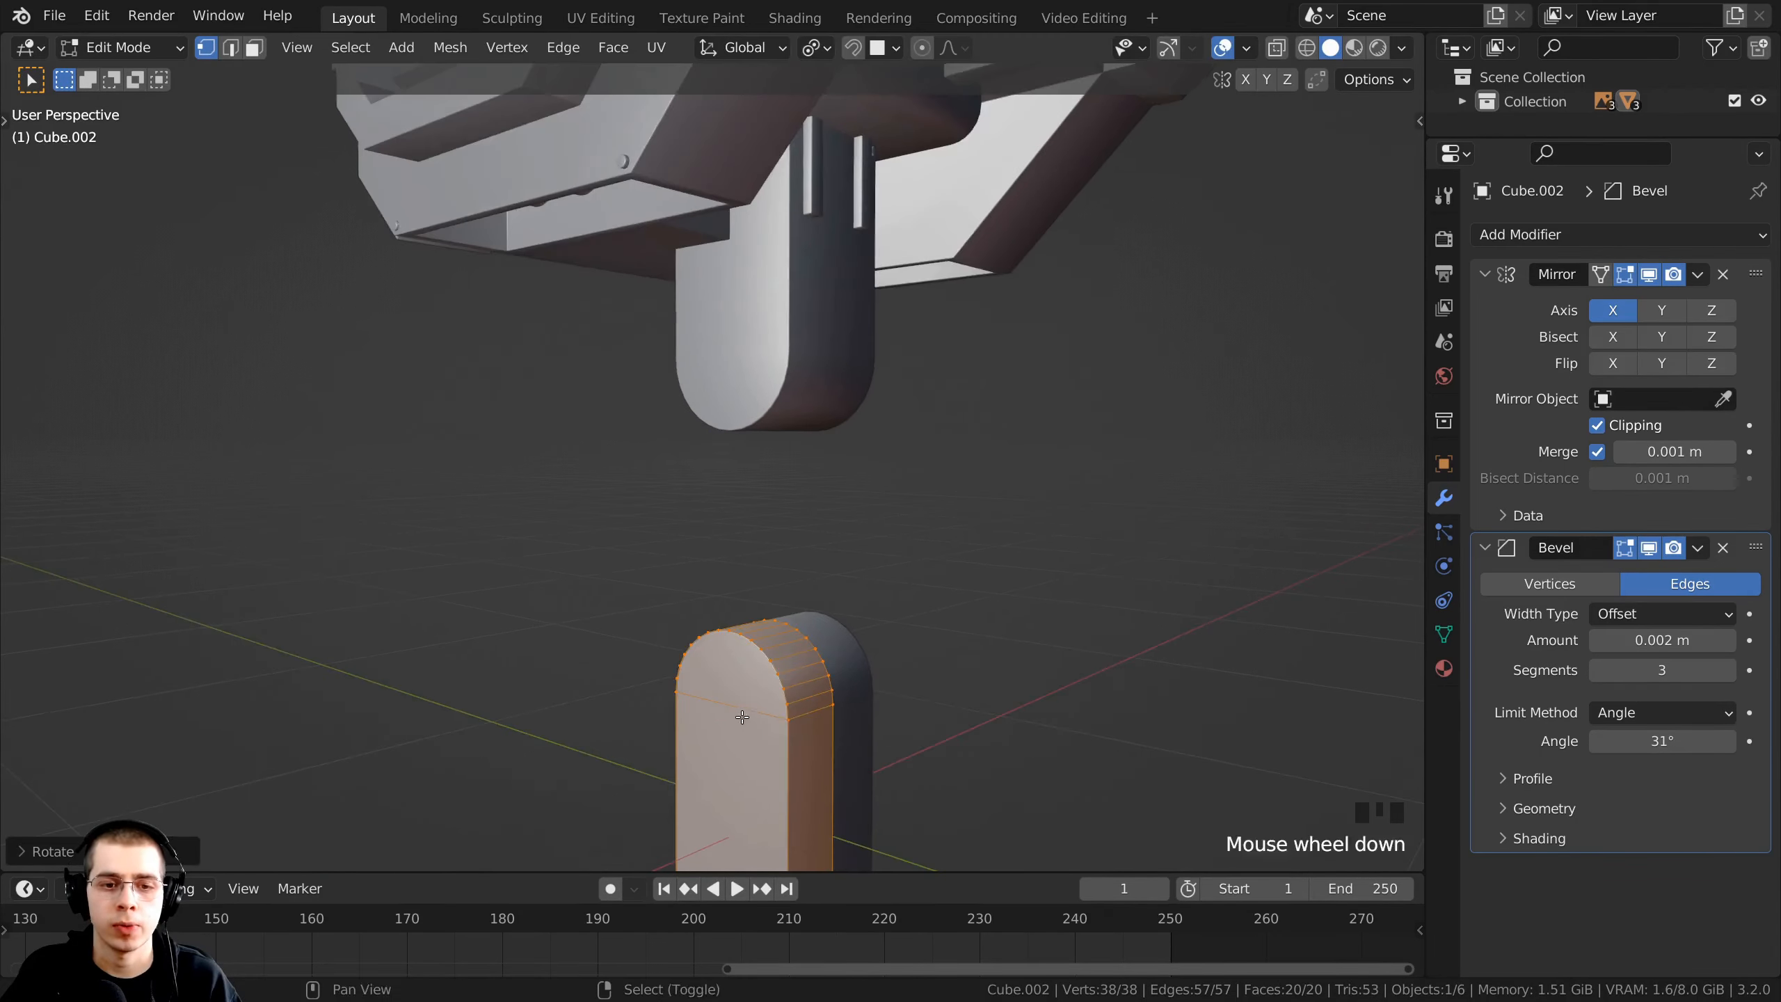
- Move the flipped block up until its rounded end meets the rounded bottom of the upper neck piece
middle_drag(710, 754, 805, 609)
scroll(804, 608, down, 2)
key(g)
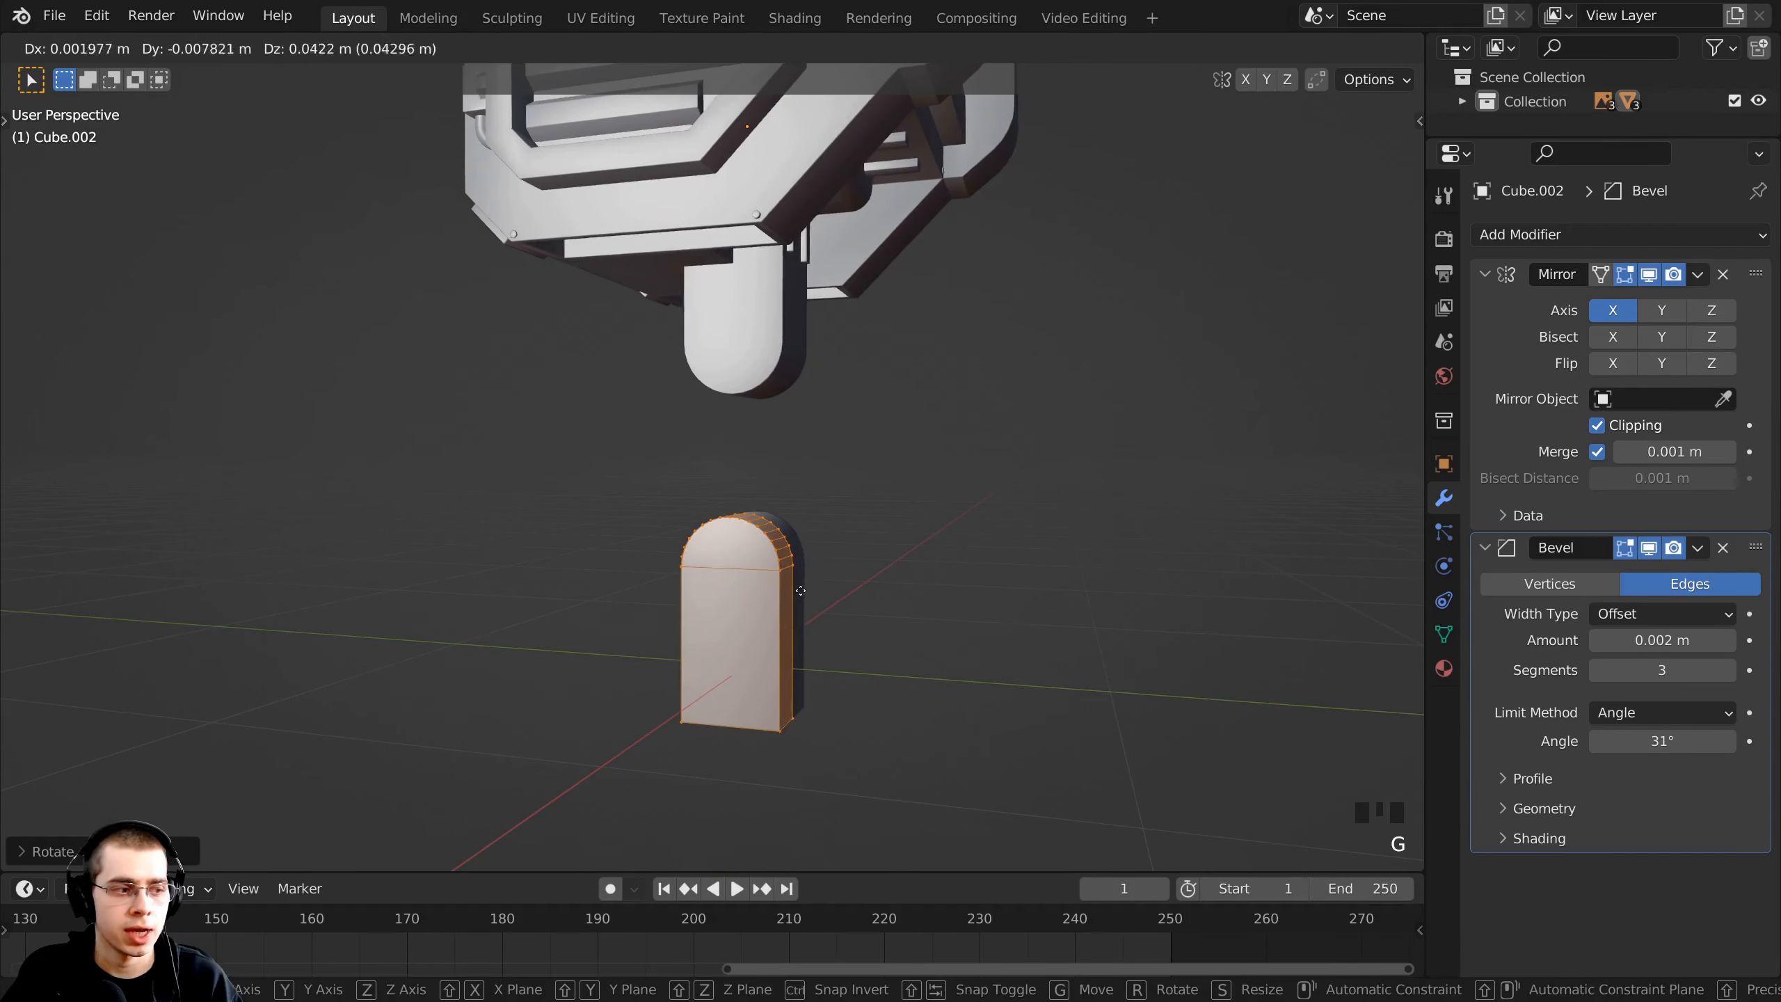
click(797, 471)
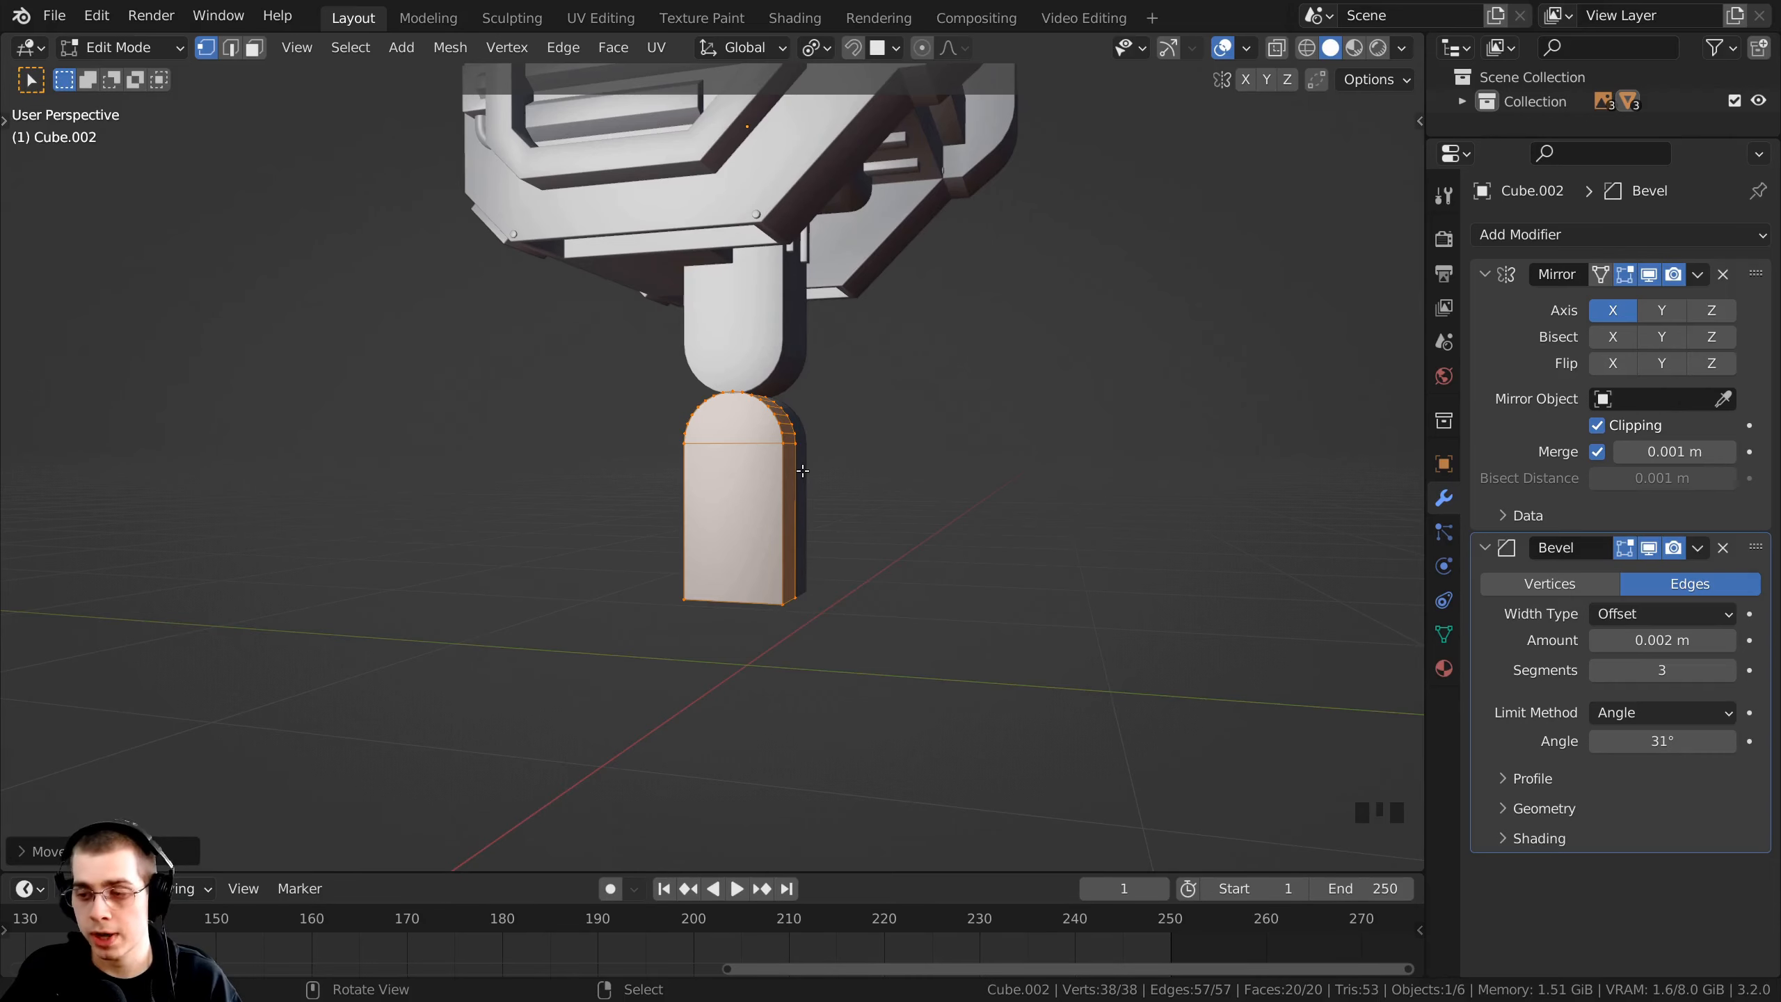
- Raise the flipped block along Z in the right wireframe view until its arc matches the reference image's circular neck joint
key(KP_3)
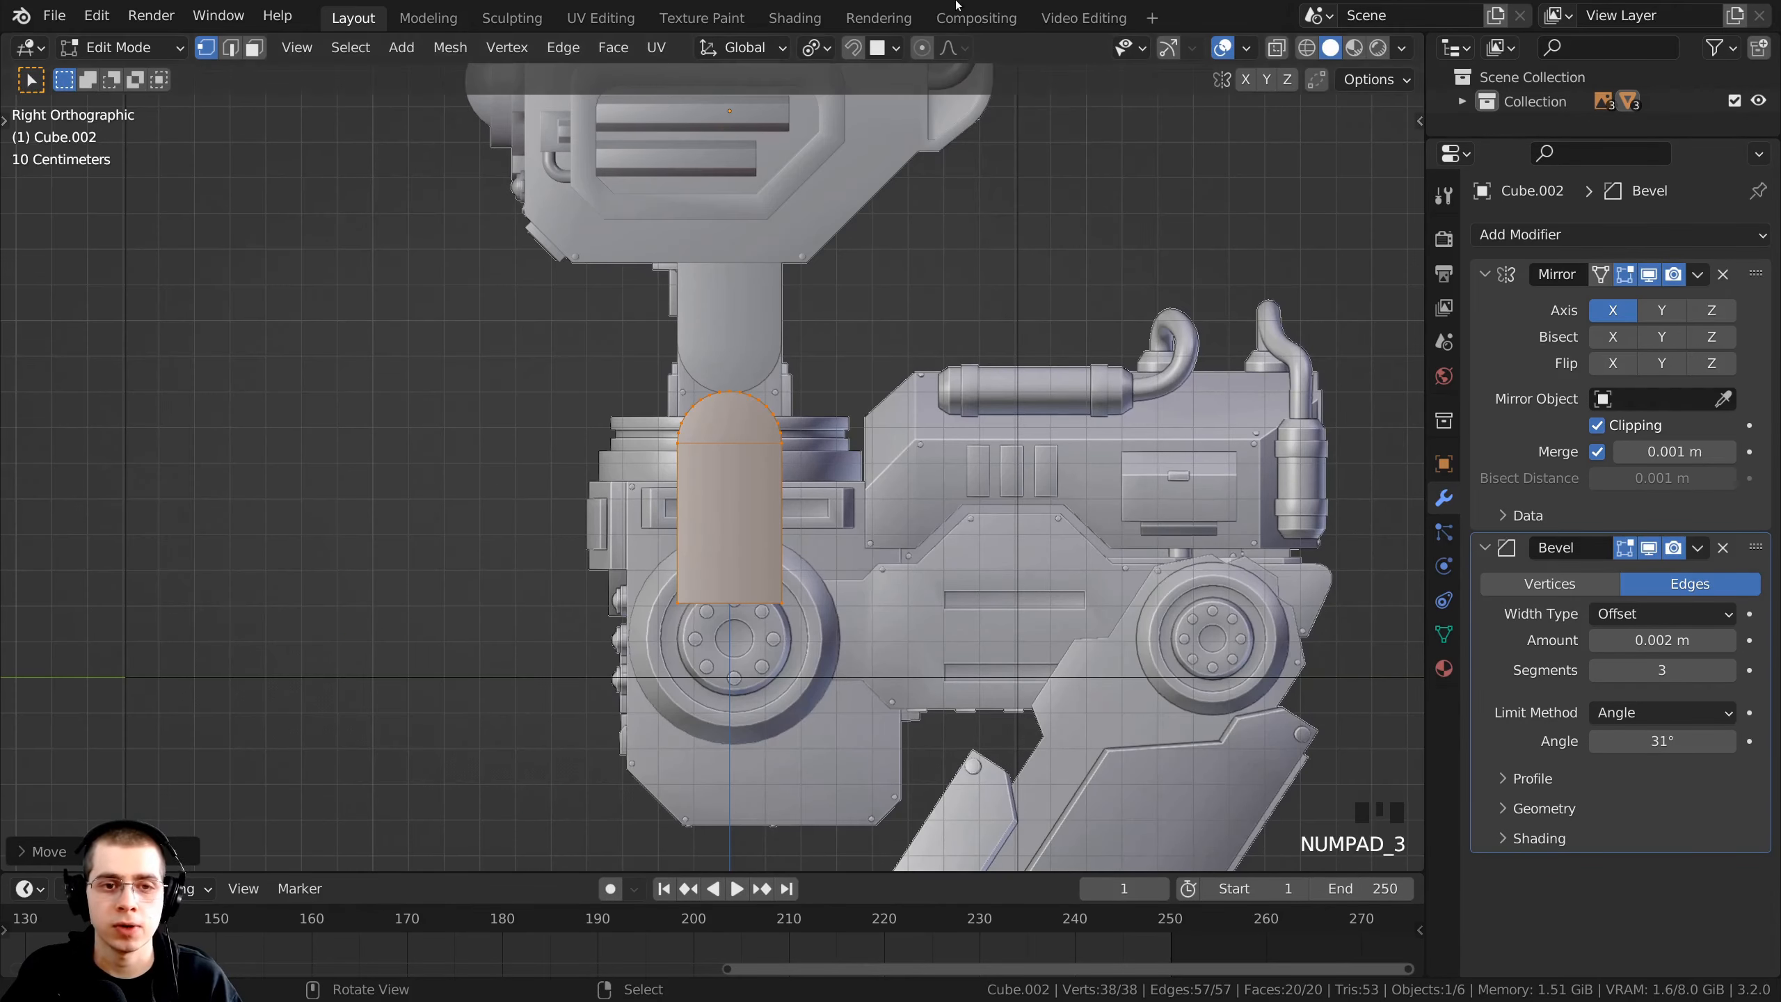
scroll(954, 430, up, 2)
key(z)
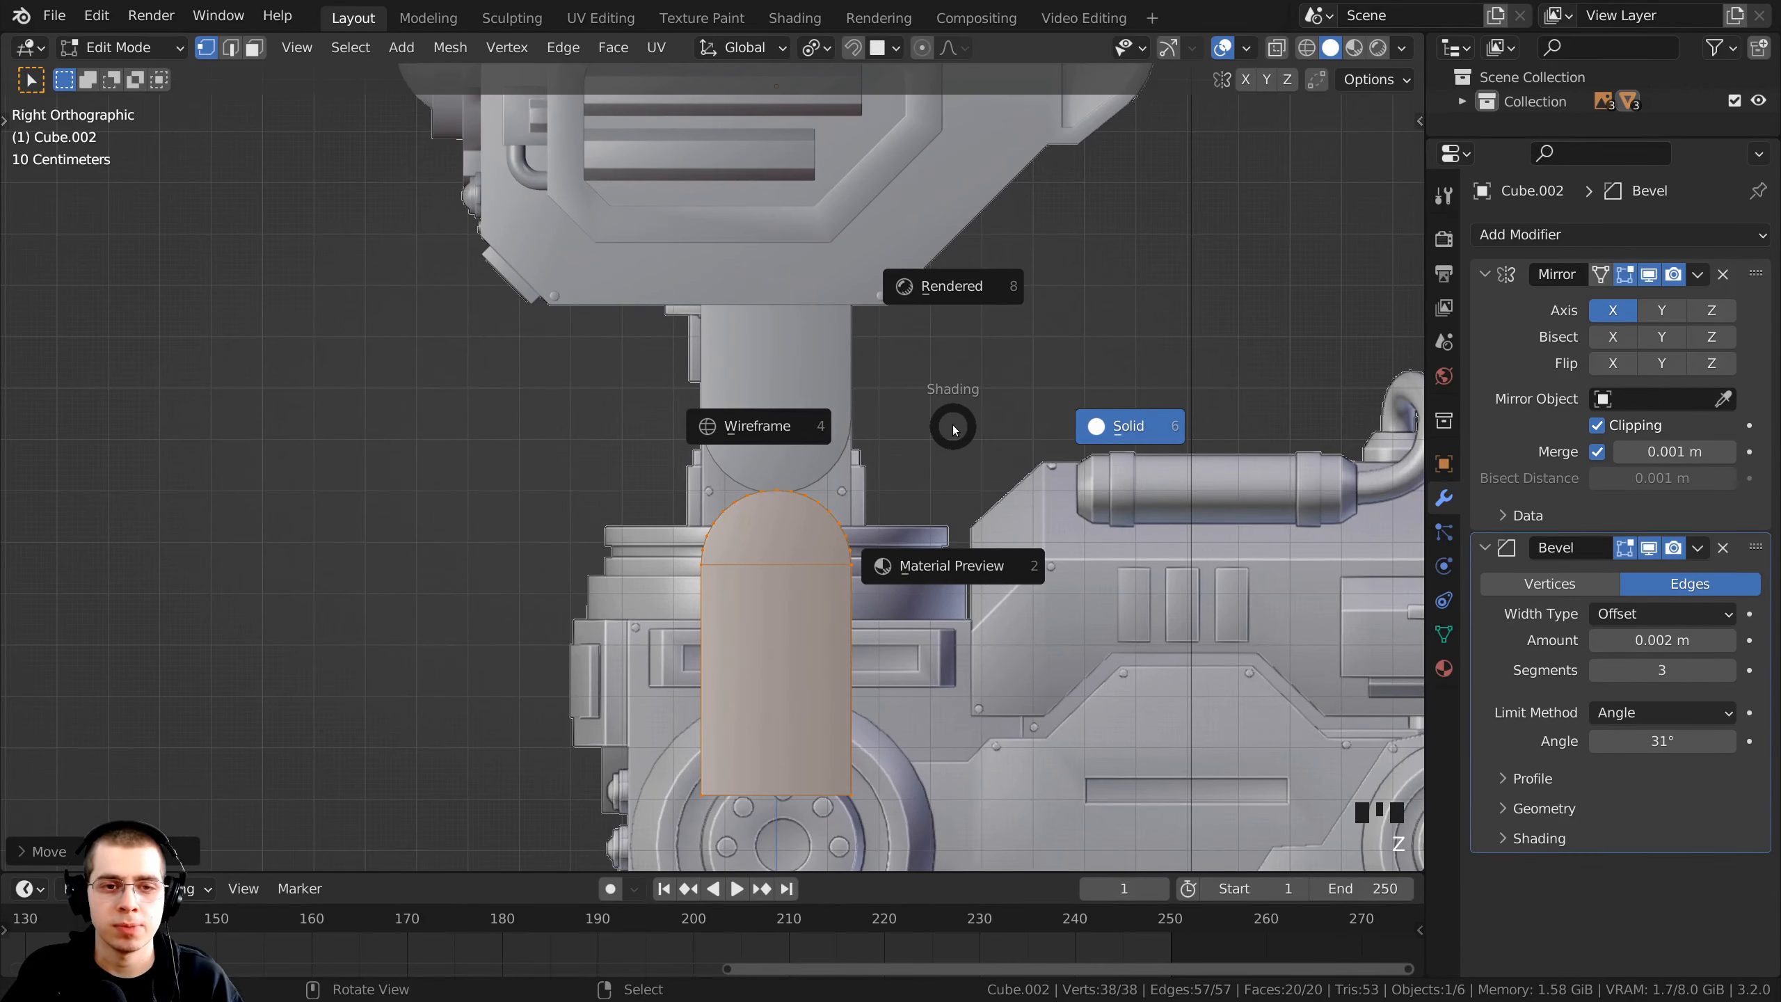
click(615, 429)
scroll(649, 438, up, 3)
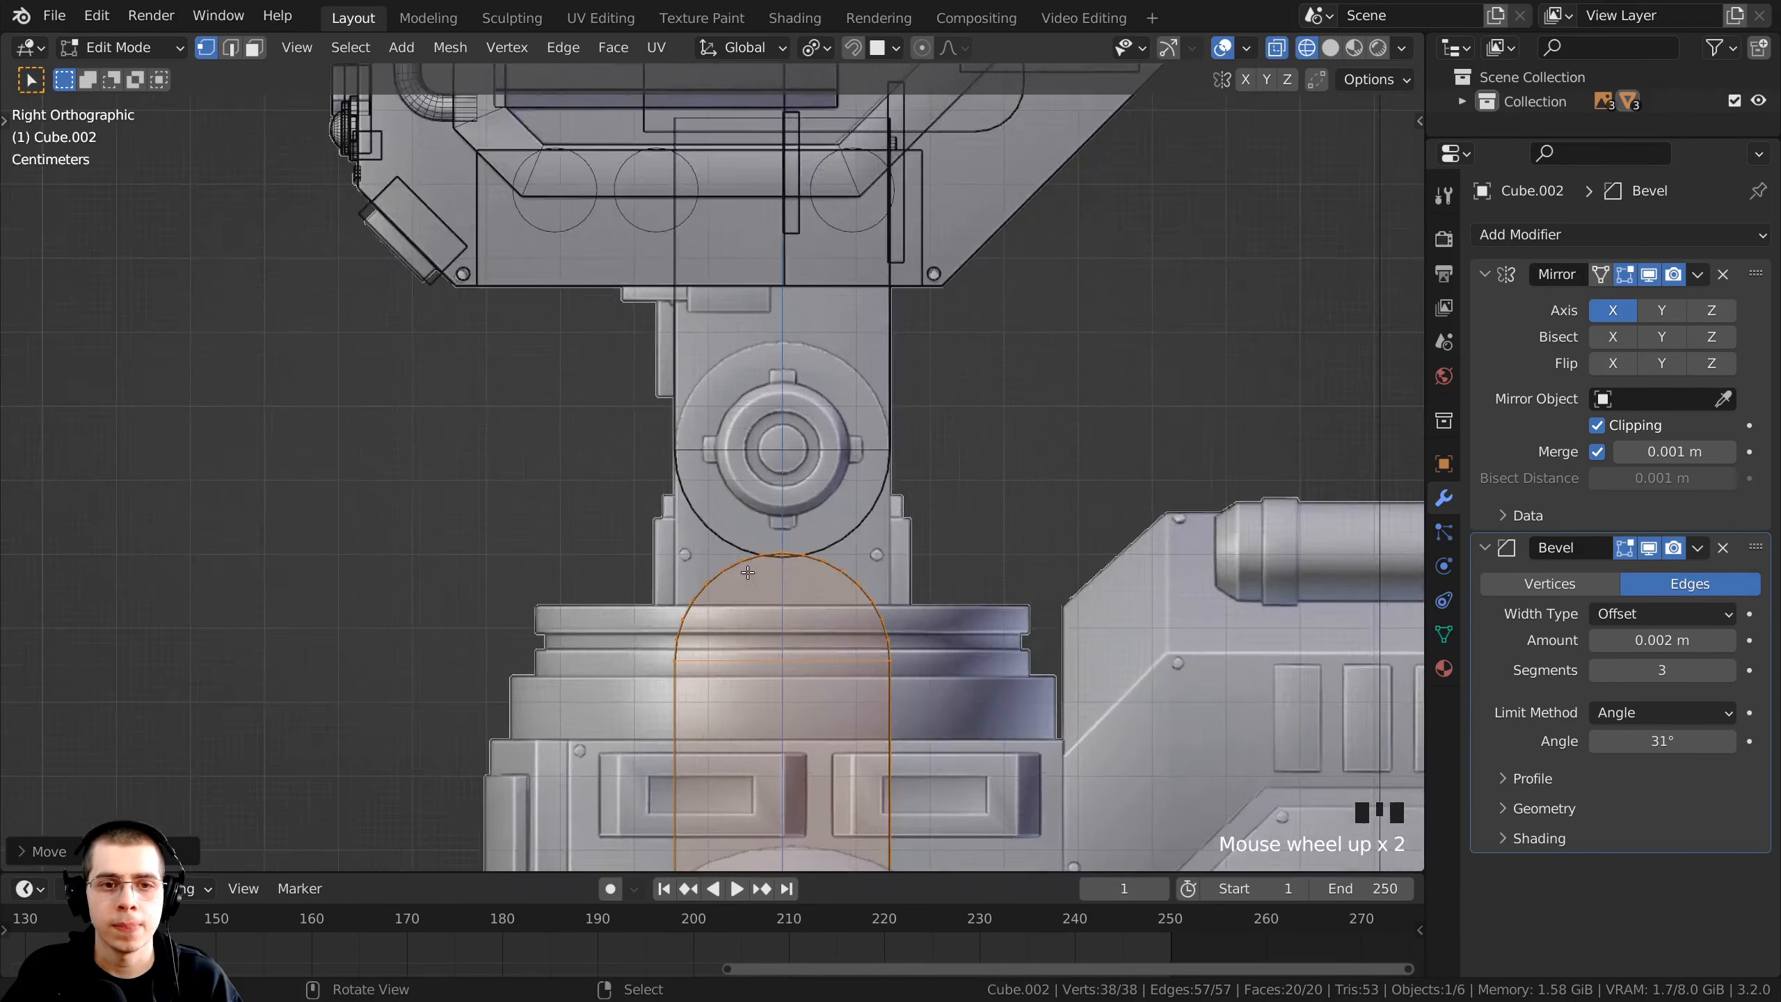
key(g)
key(z)
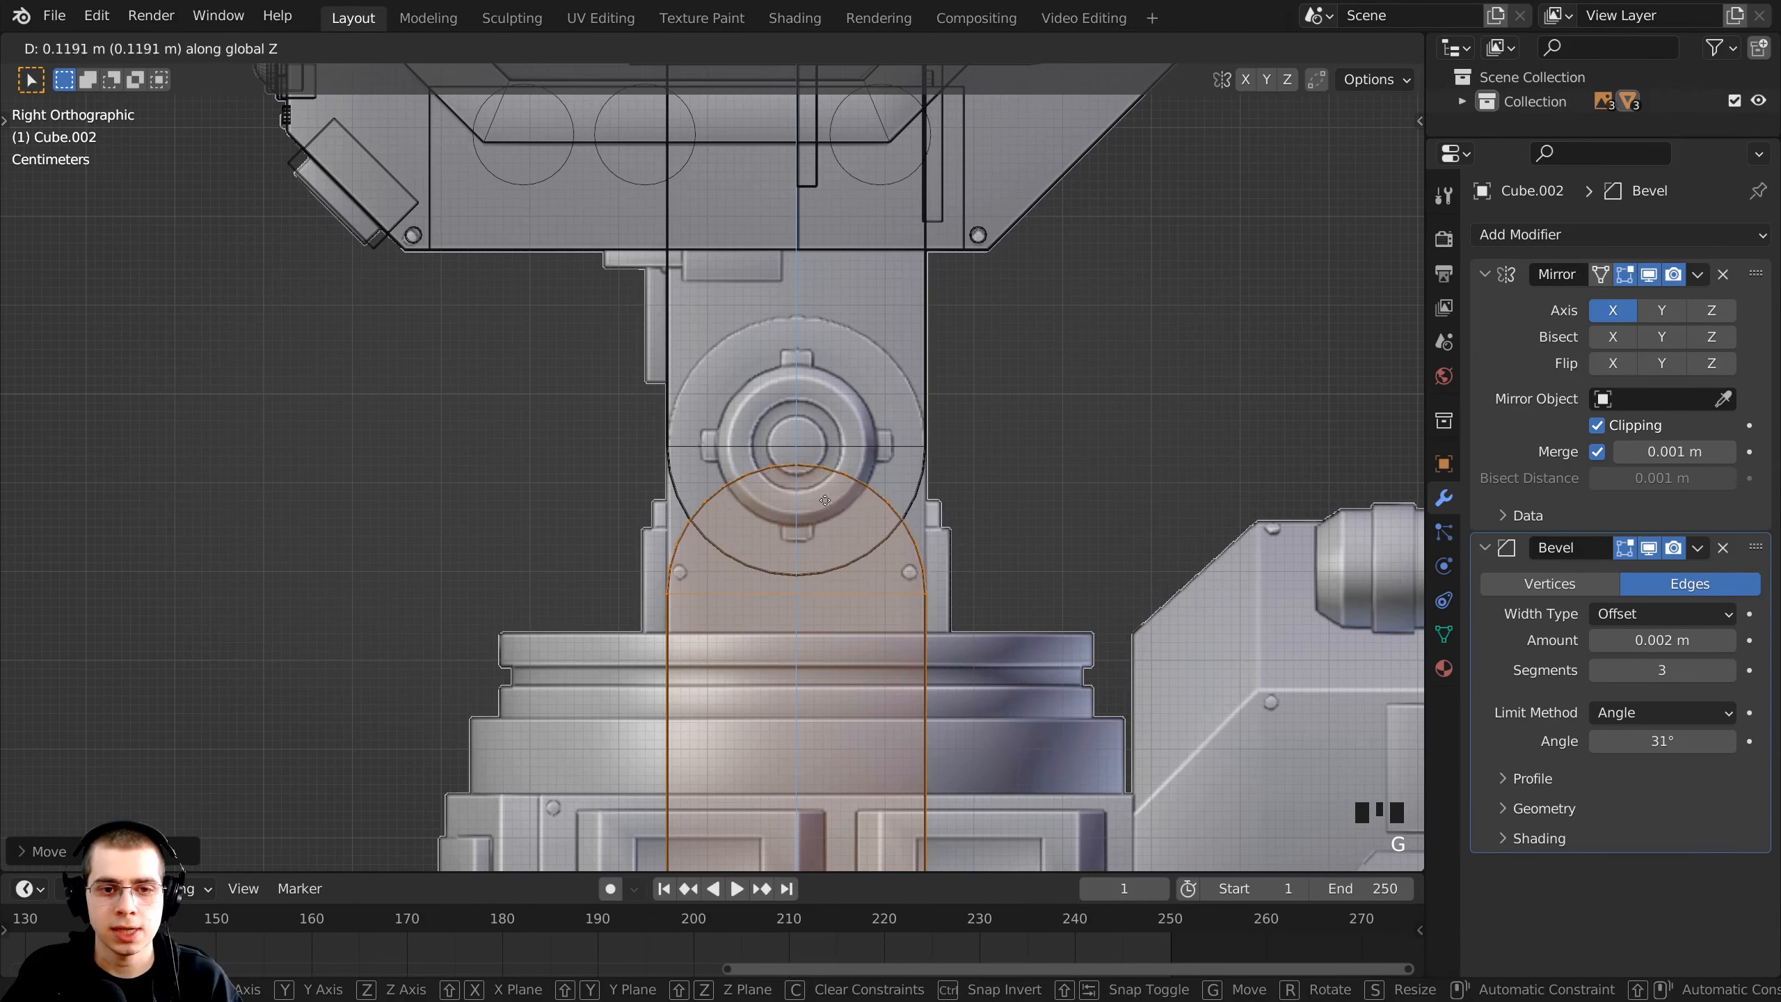
click(826, 358)
shift+middle_drag(826, 358, 870, 590)
scroll(666, 332, up, 3)
scroll(666, 332, up, 1)
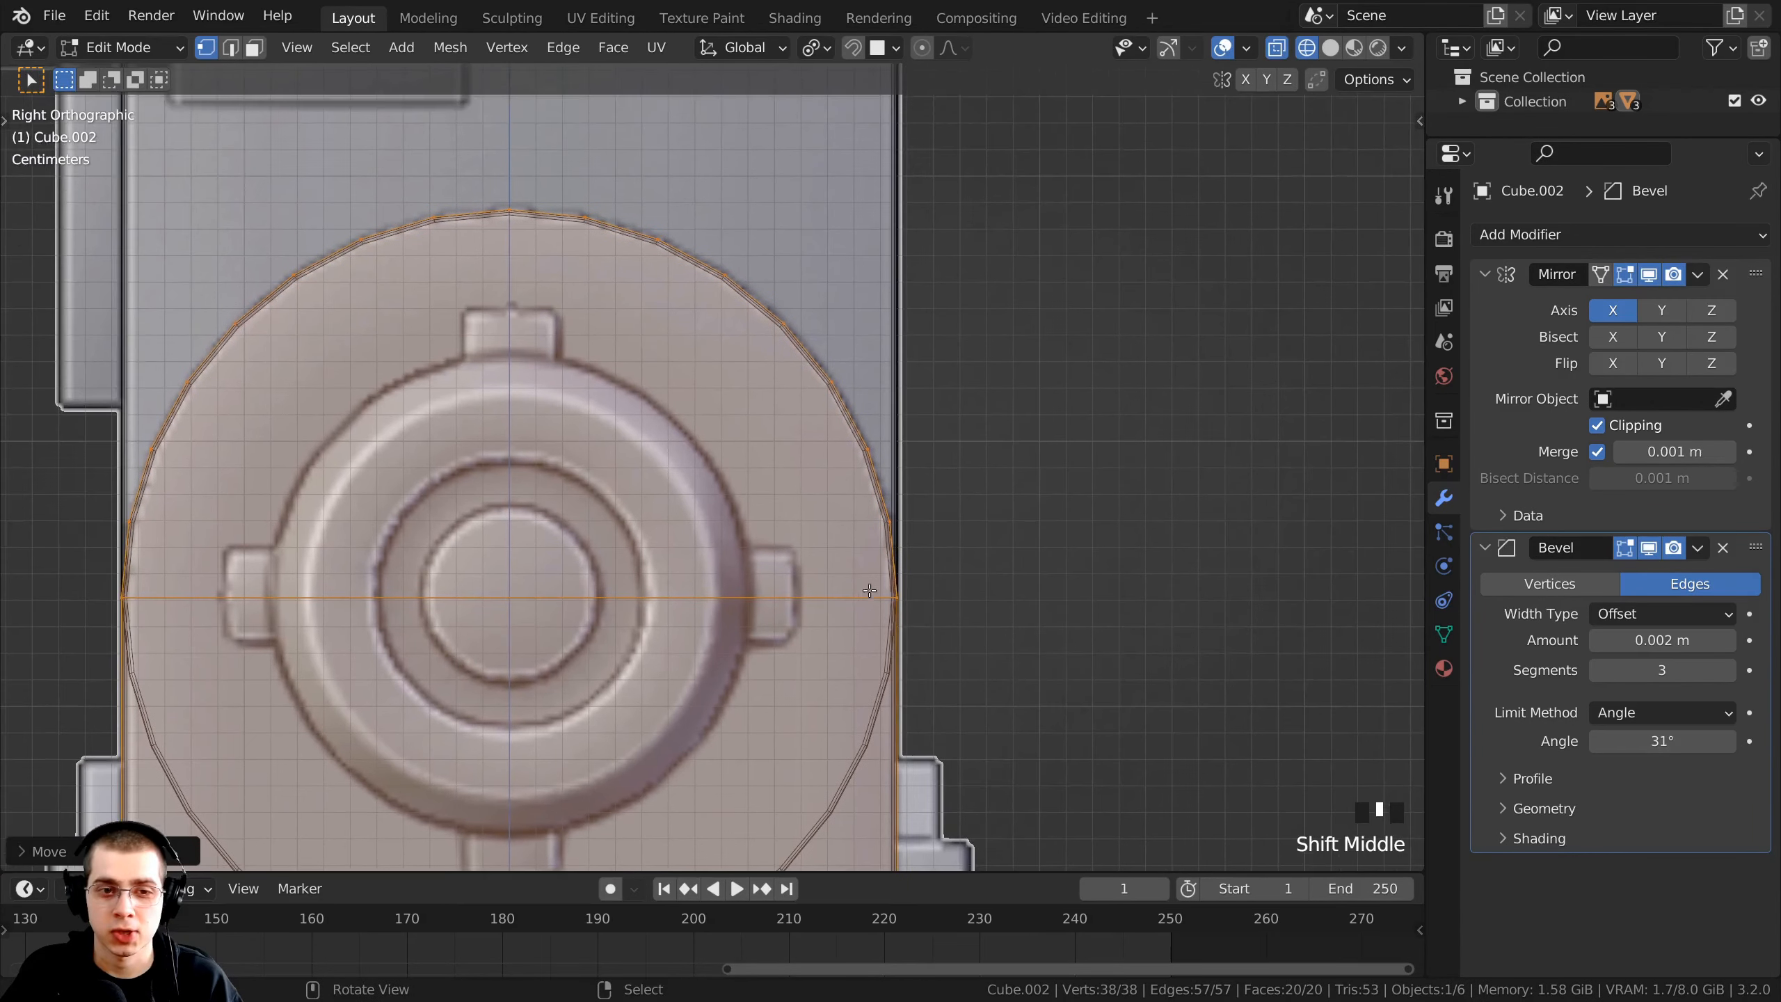
scroll(260, 328, down, 4)
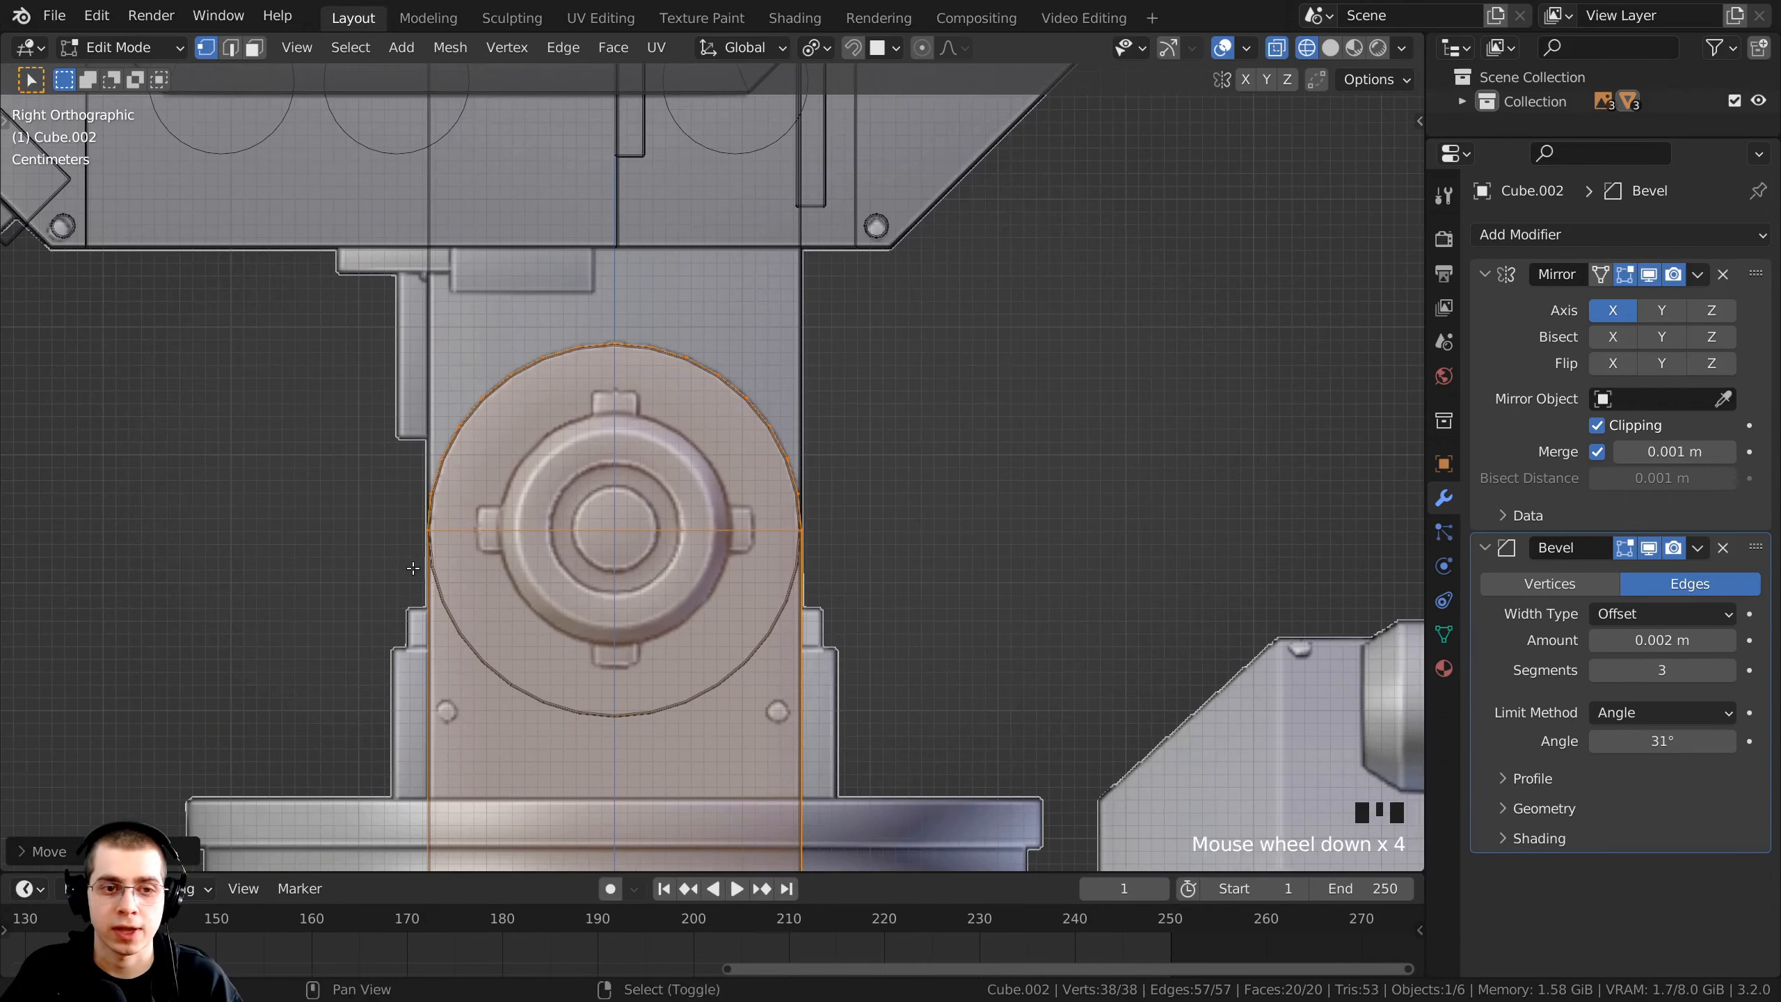
- Return to solid shading and examine the overlapping side faces of the two rounded neck pieces at the joint
shift+middle_drag(380, 518, 400, 419)
key(z)
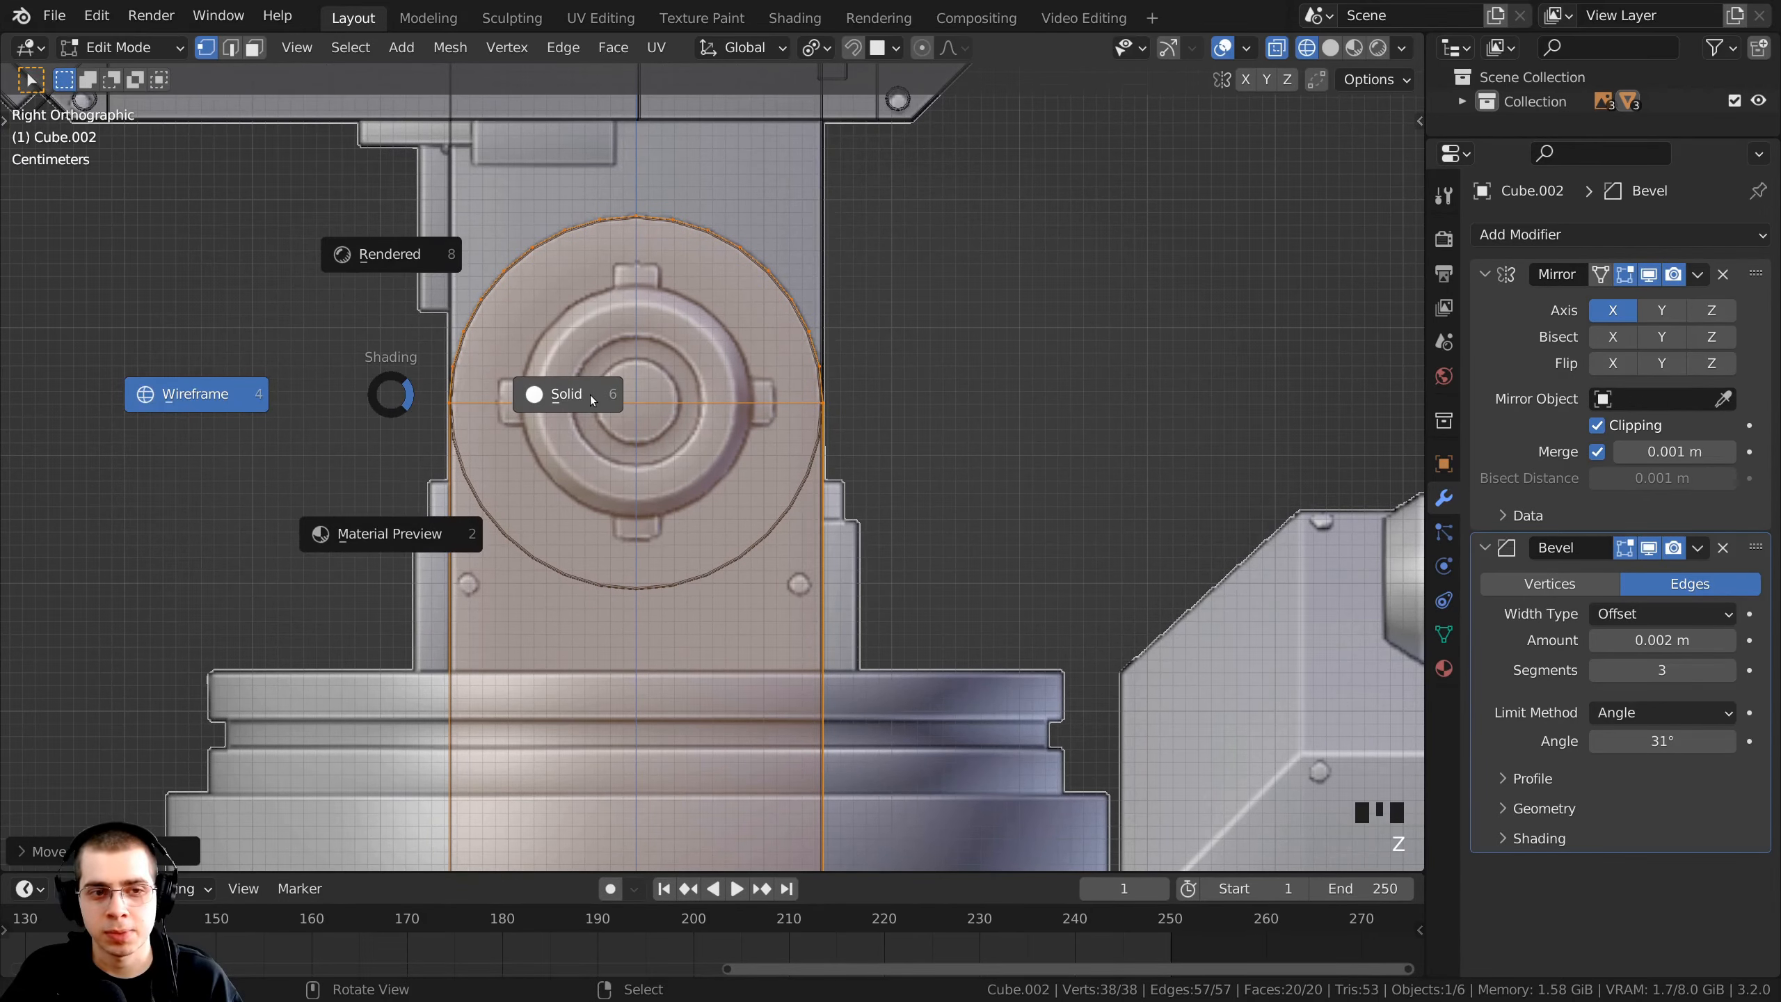
click(590, 396)
mouse_move(590, 396)
middle_down()
mouse_move(647, 444)
mouse_move(787, 366)
middle_up()
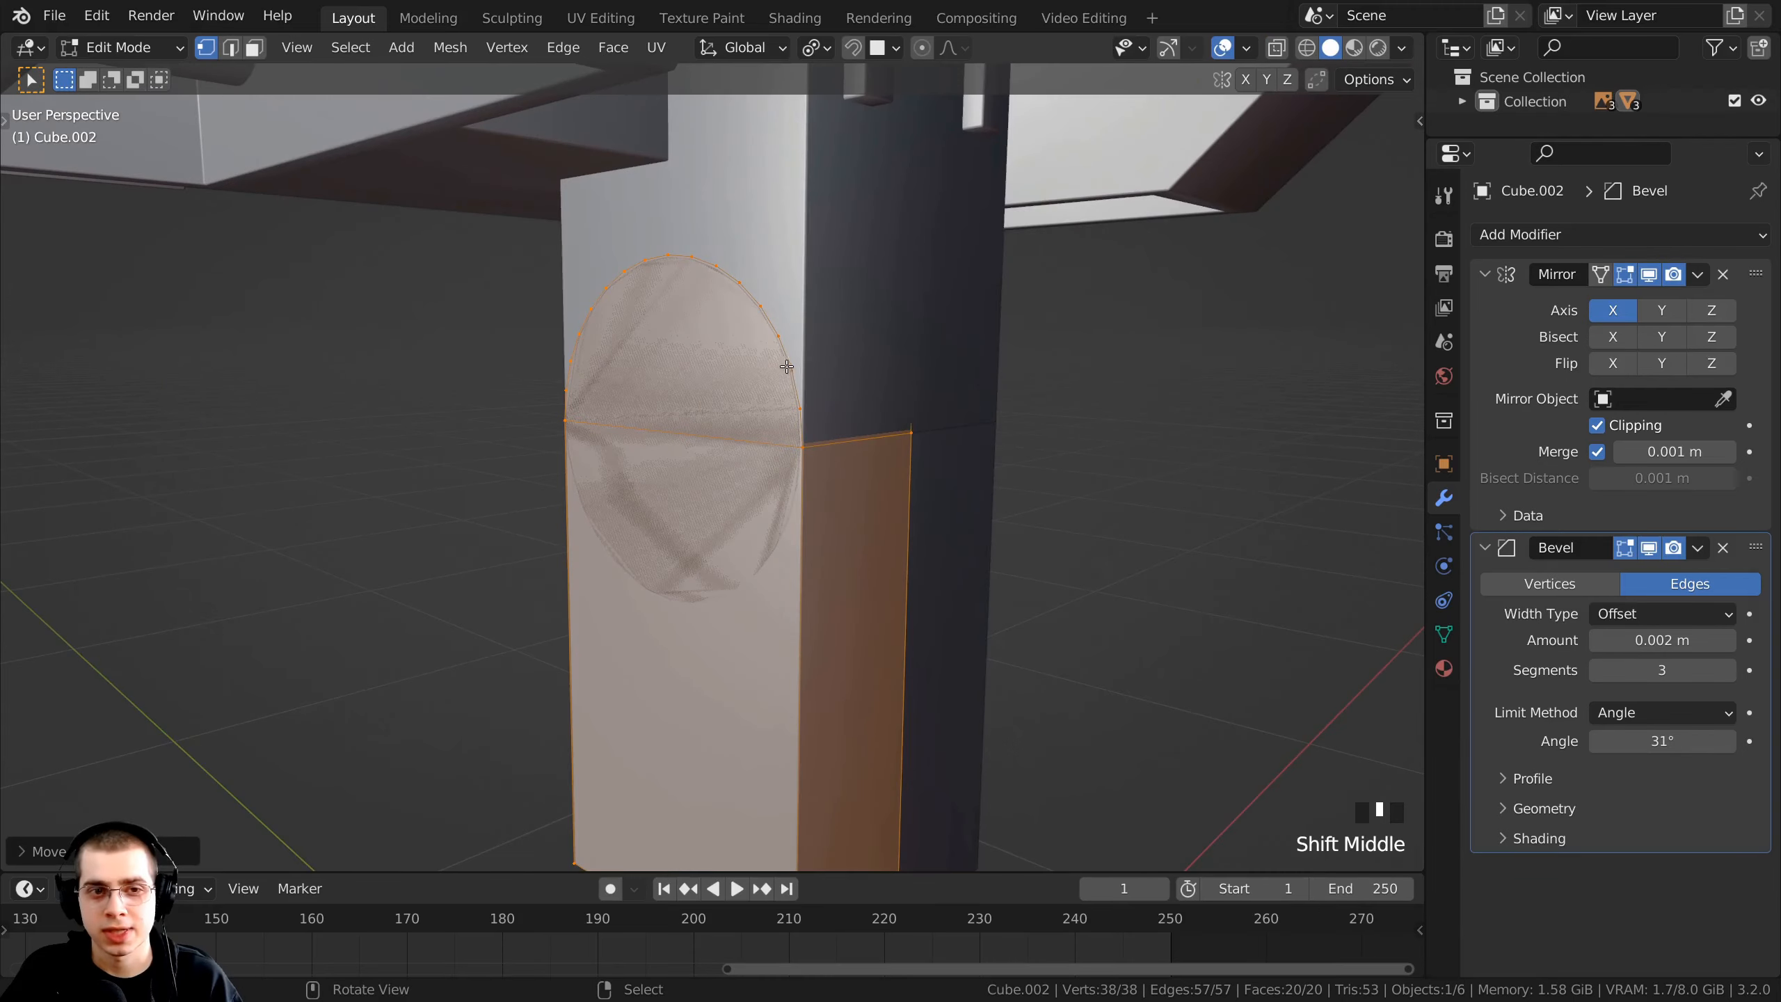
scroll(703, 262, up, 1)
middle_drag(595, 416, 768, 286)
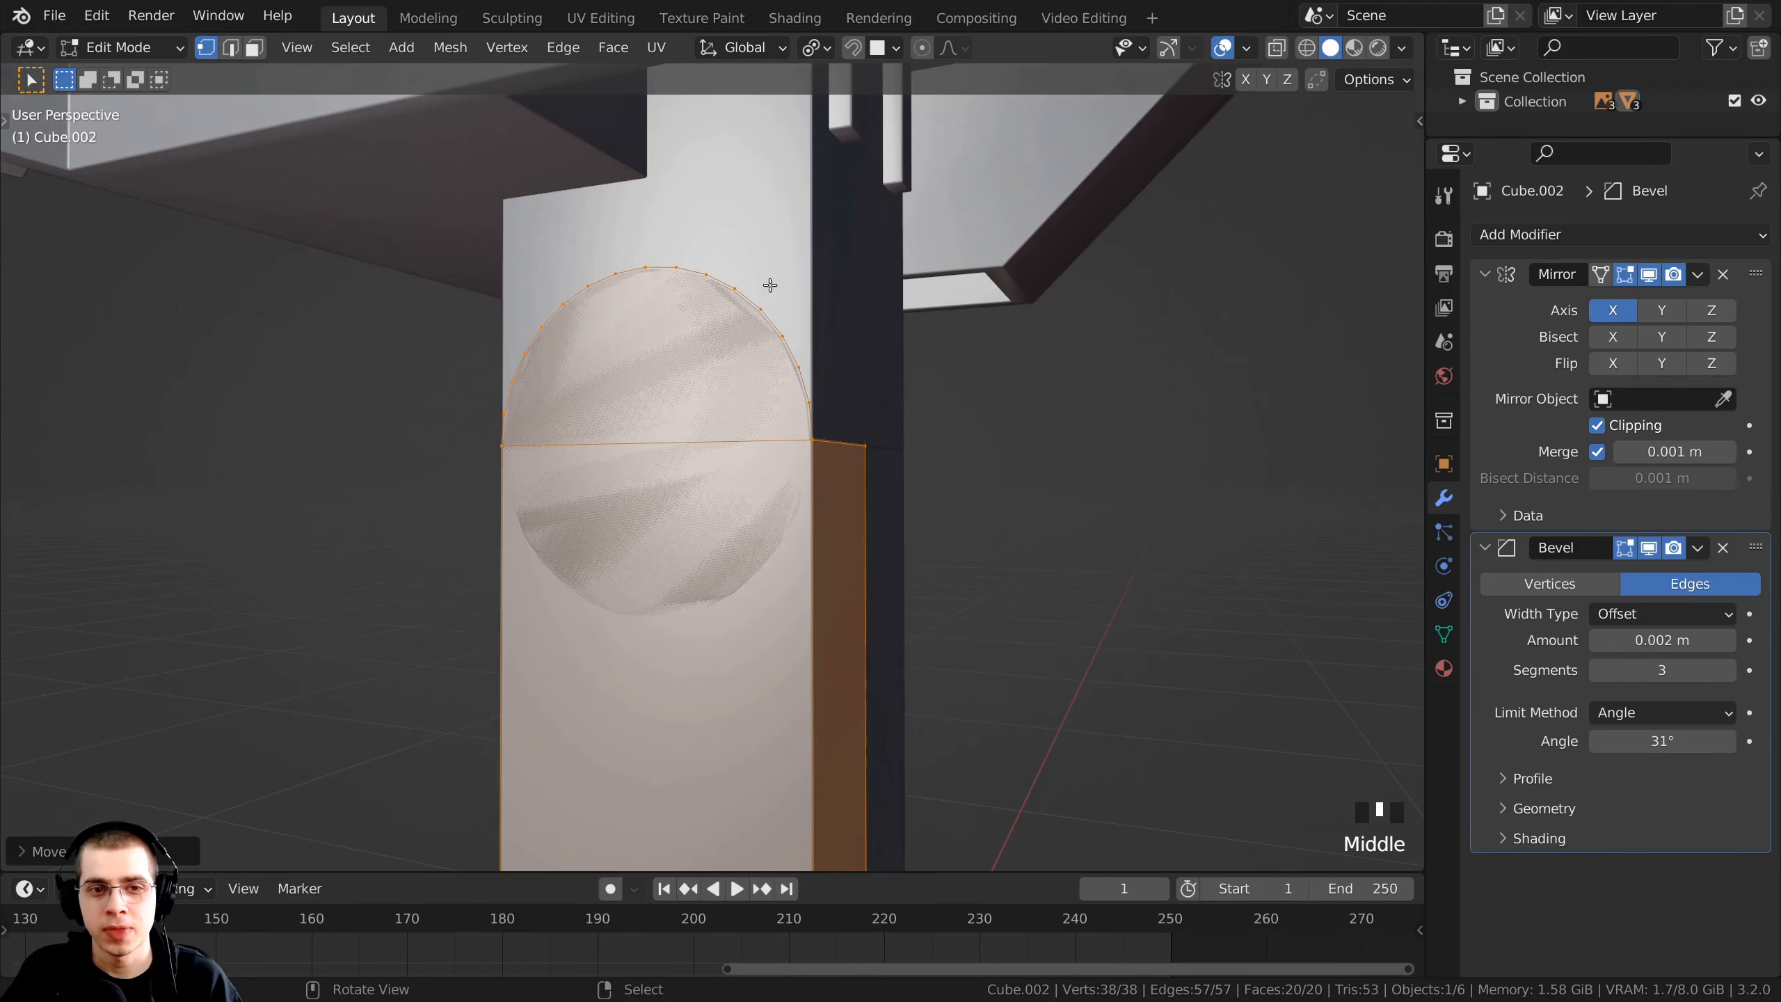
middle_drag(499, 539, 805, 391)
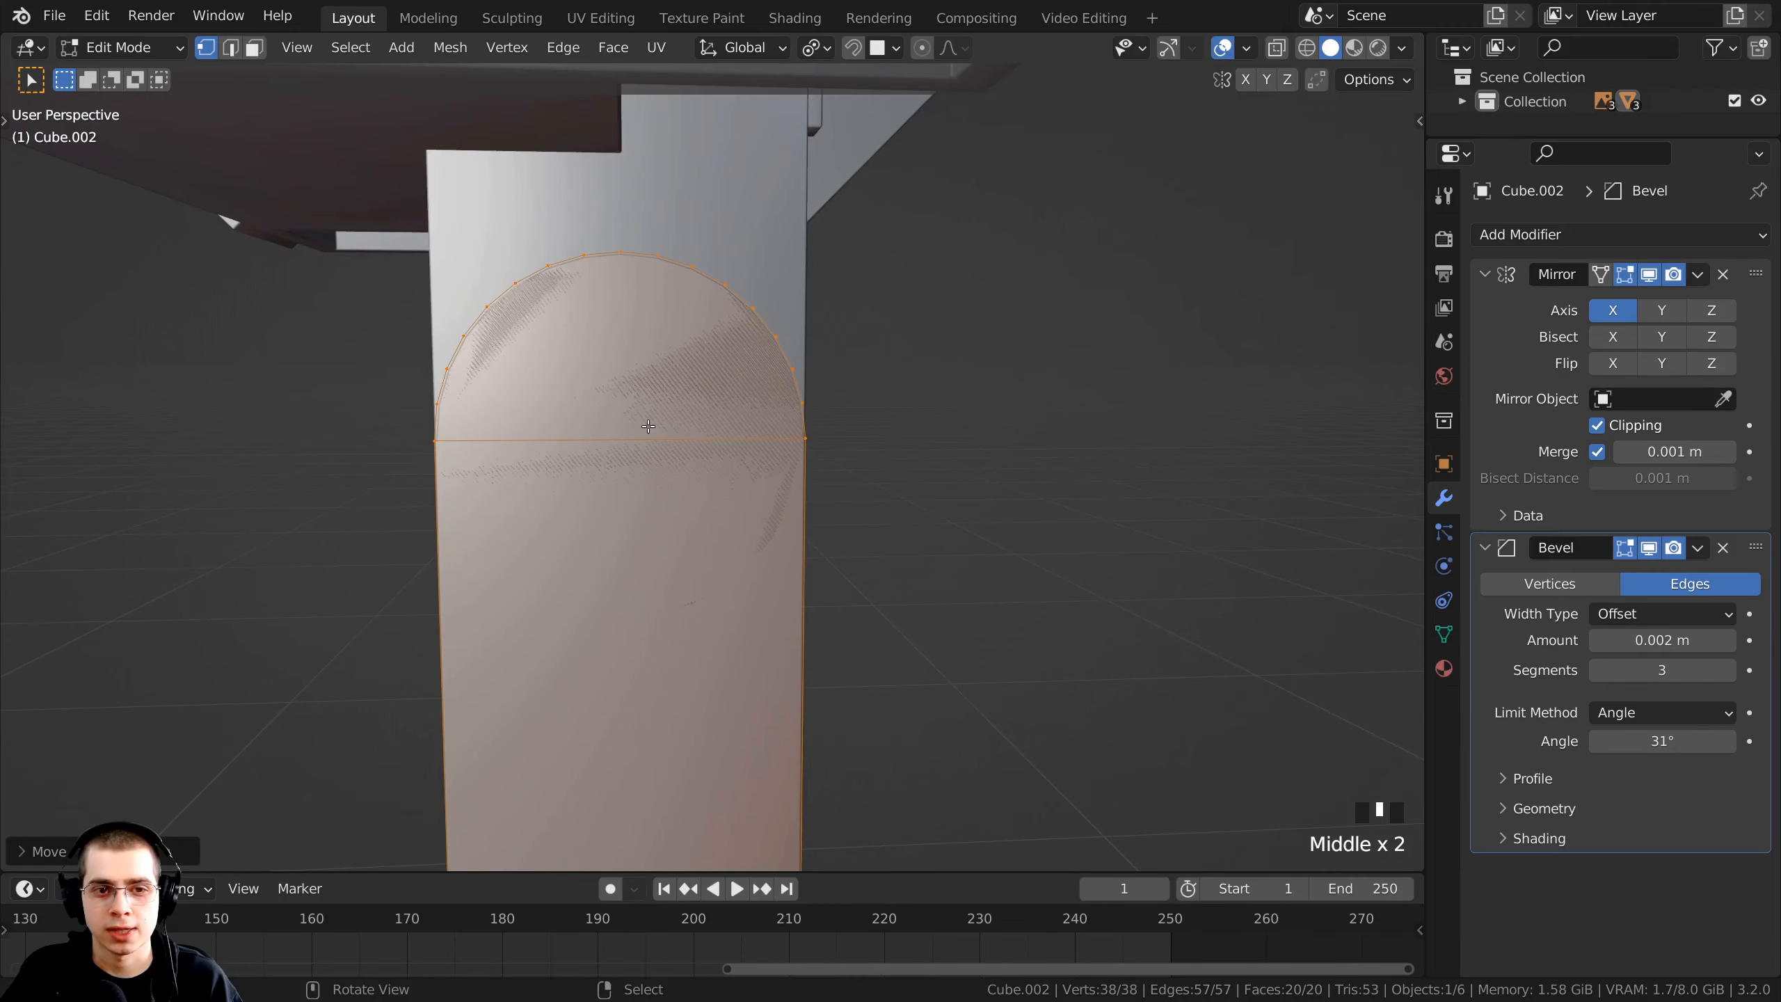
scroll(762, 421, up, 3)
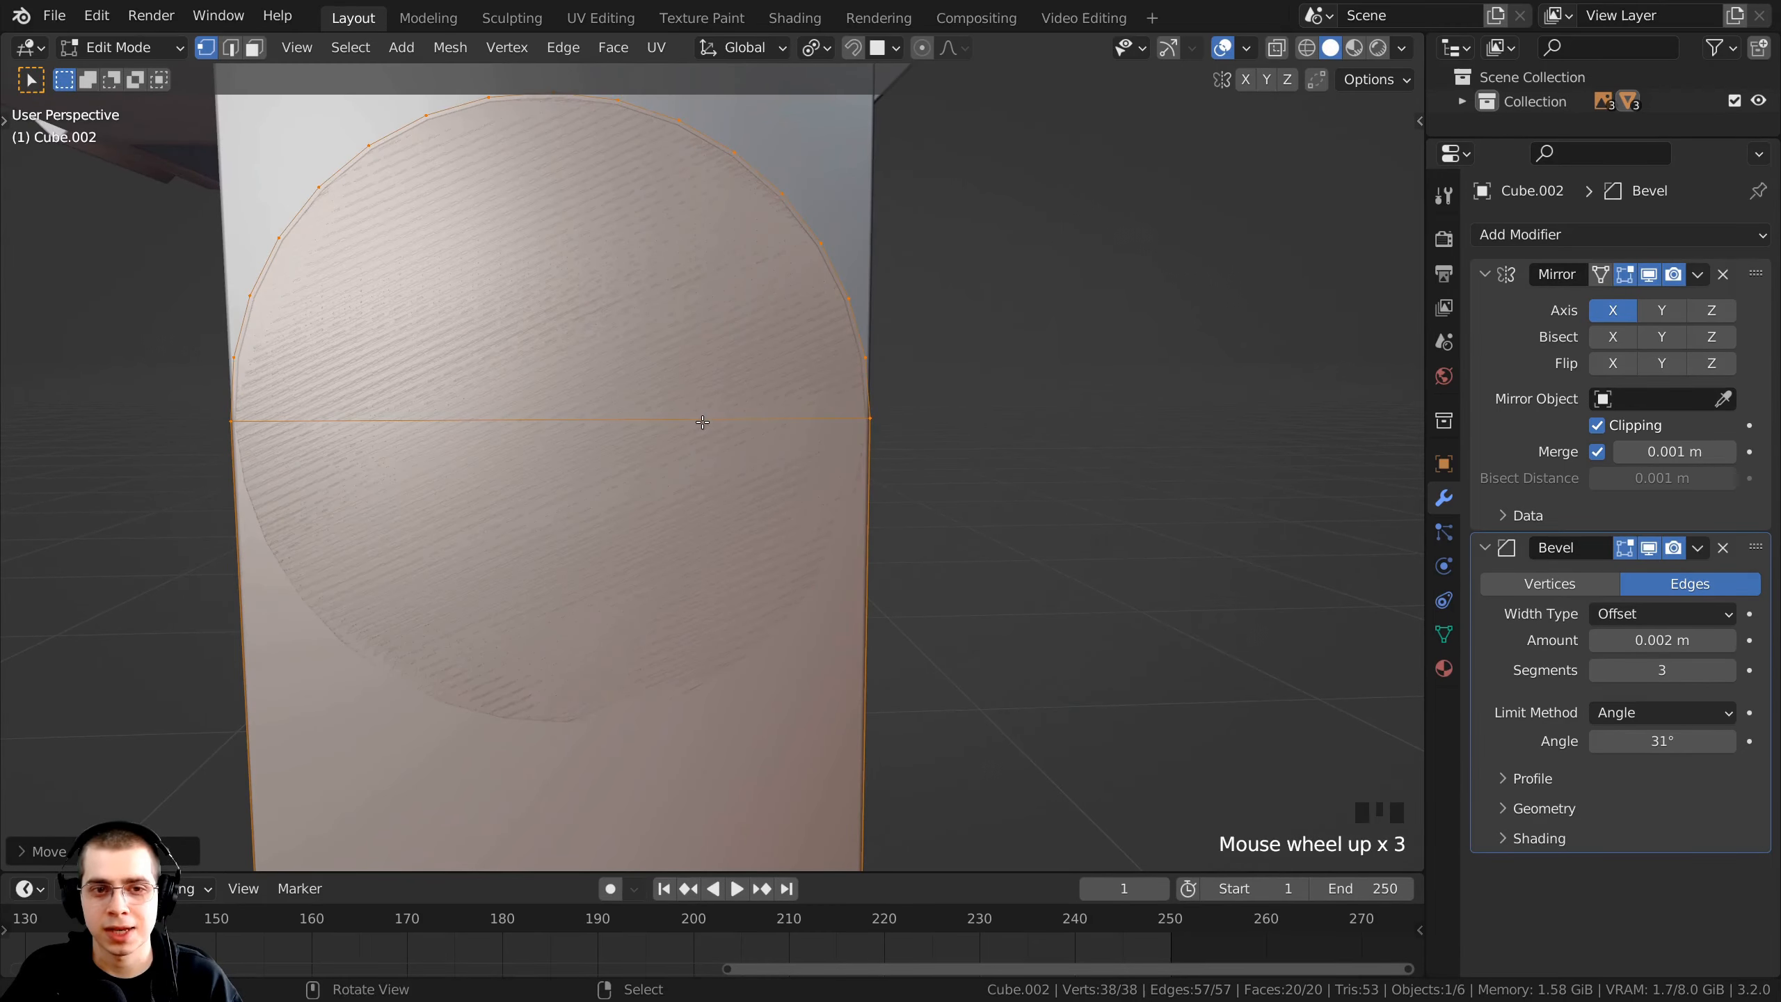
shift+middle_drag(702, 421, 810, 469)
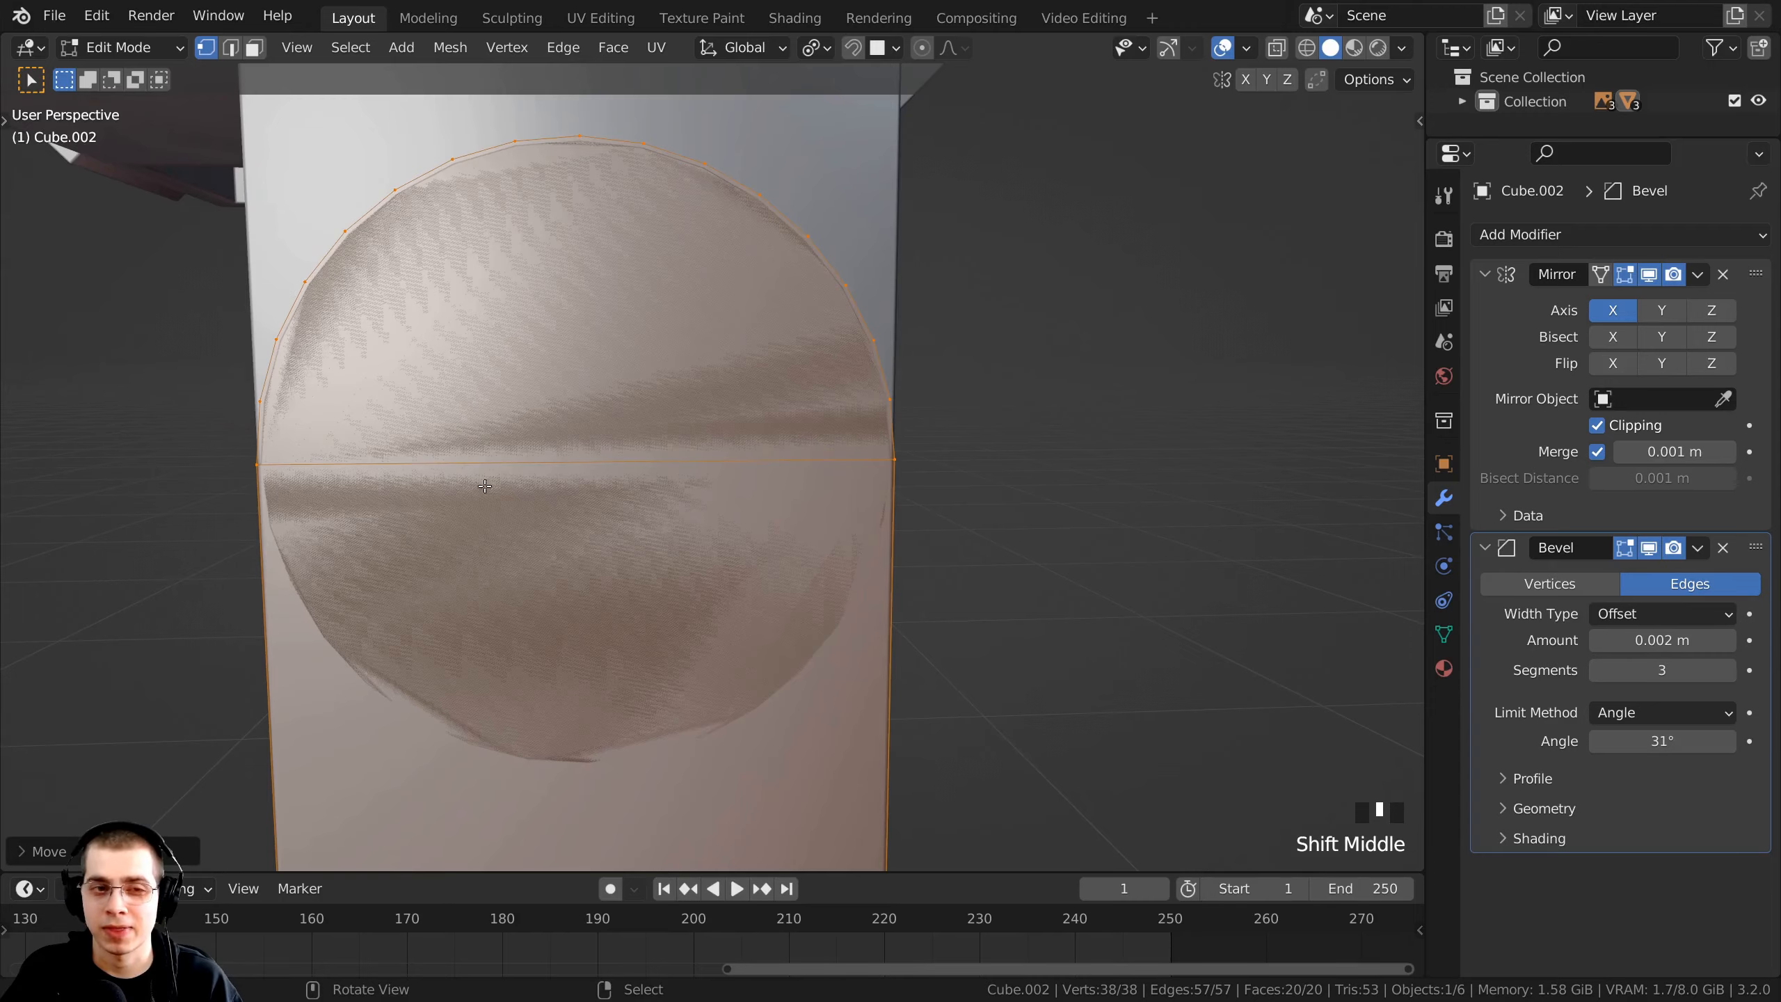
scroll(869, 491, down, 4)
key(r)
key(x)
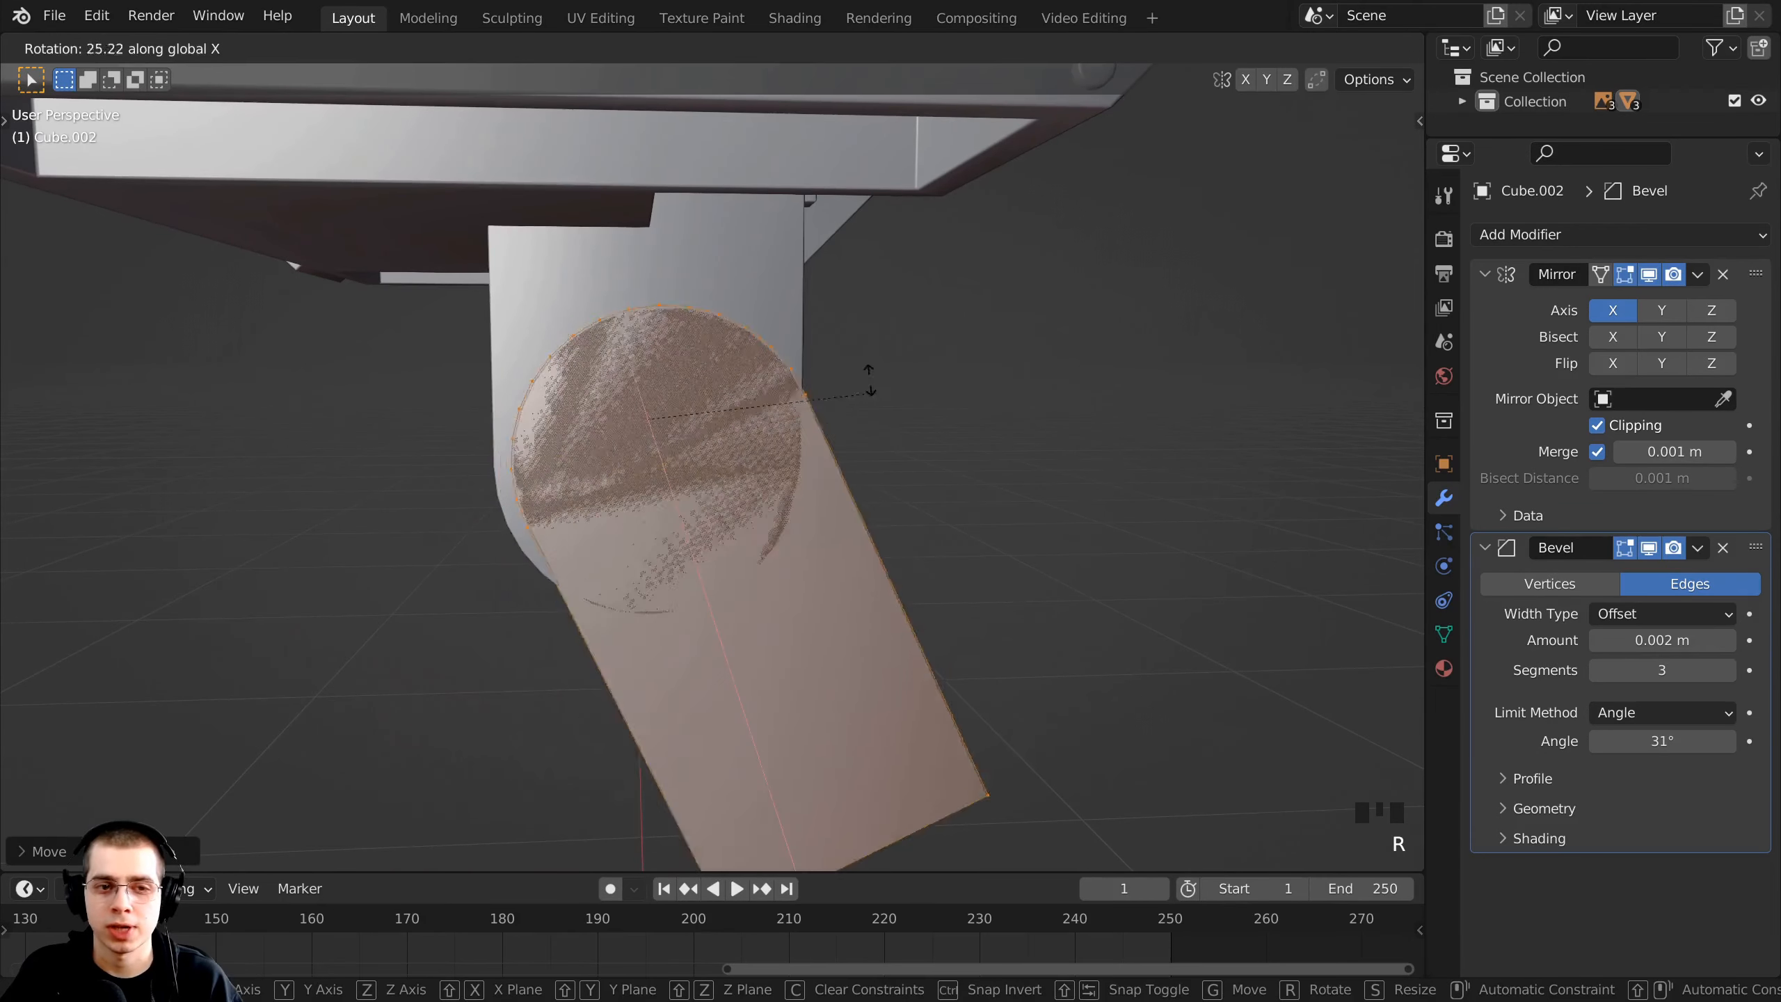
key(Escape)
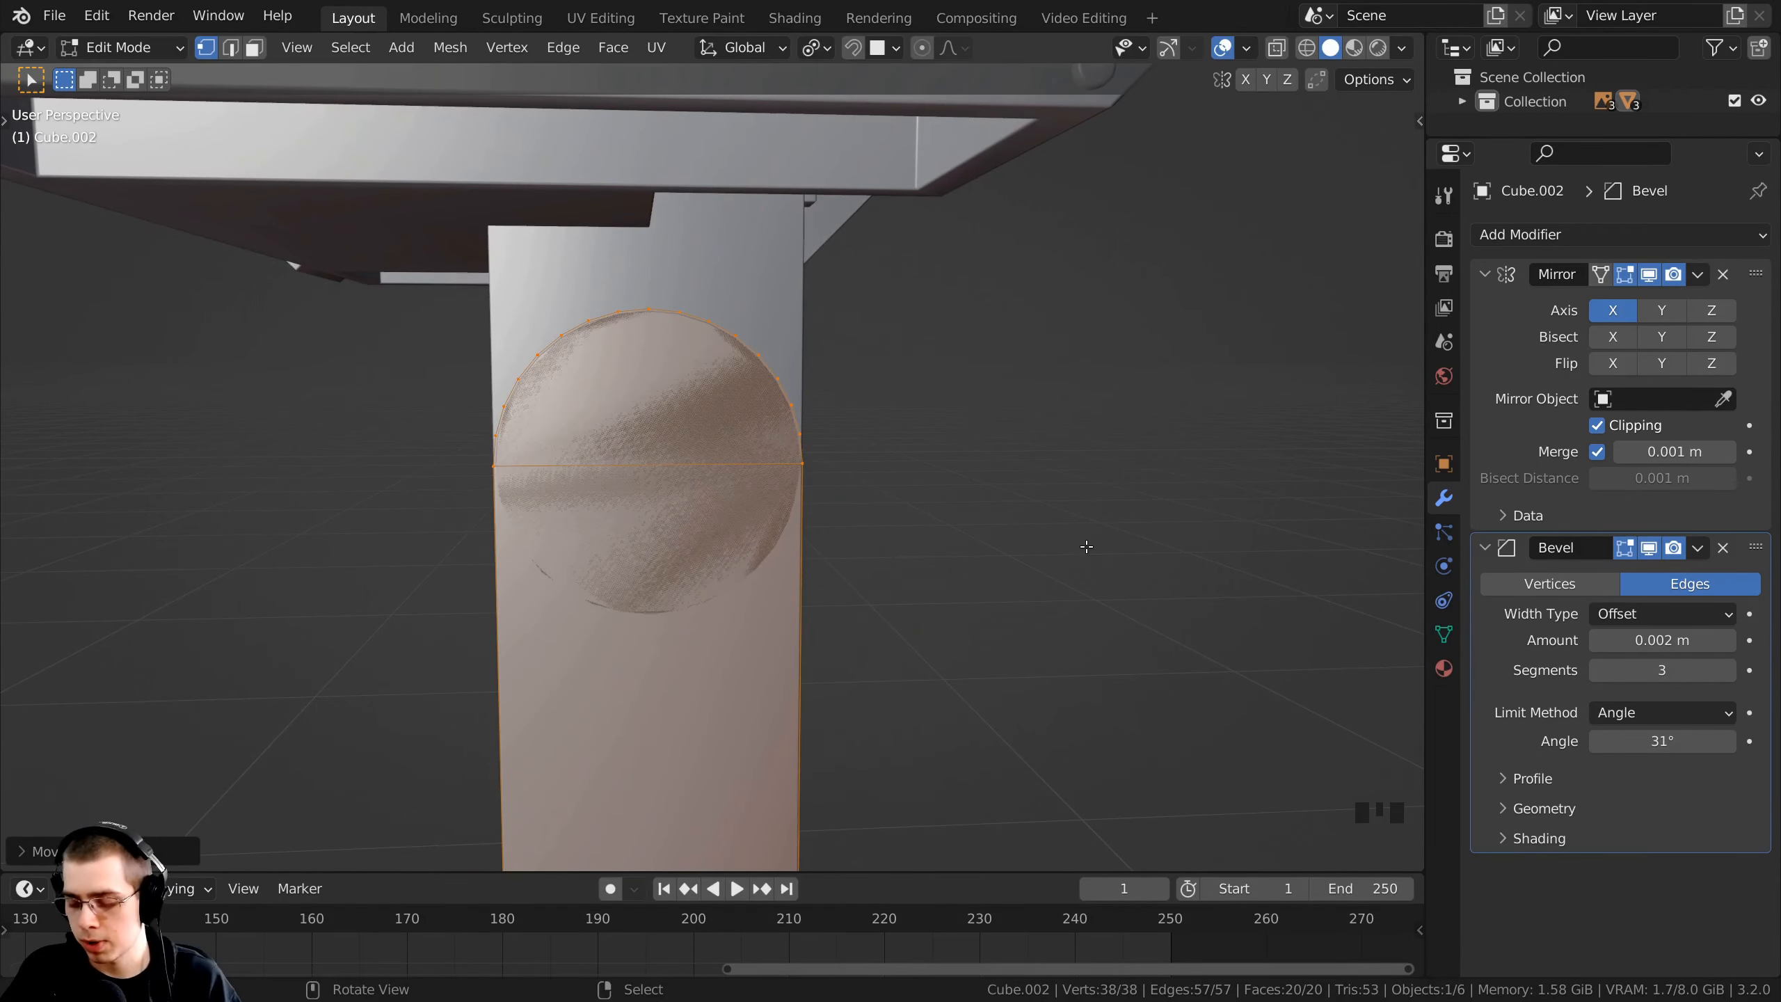
- Nudge the lower neck block along Z in the right wireframe view so its arc lines up with the reference image's circular joint
key(KP_3)
scroll(965, 320, up, 2)
key(z)
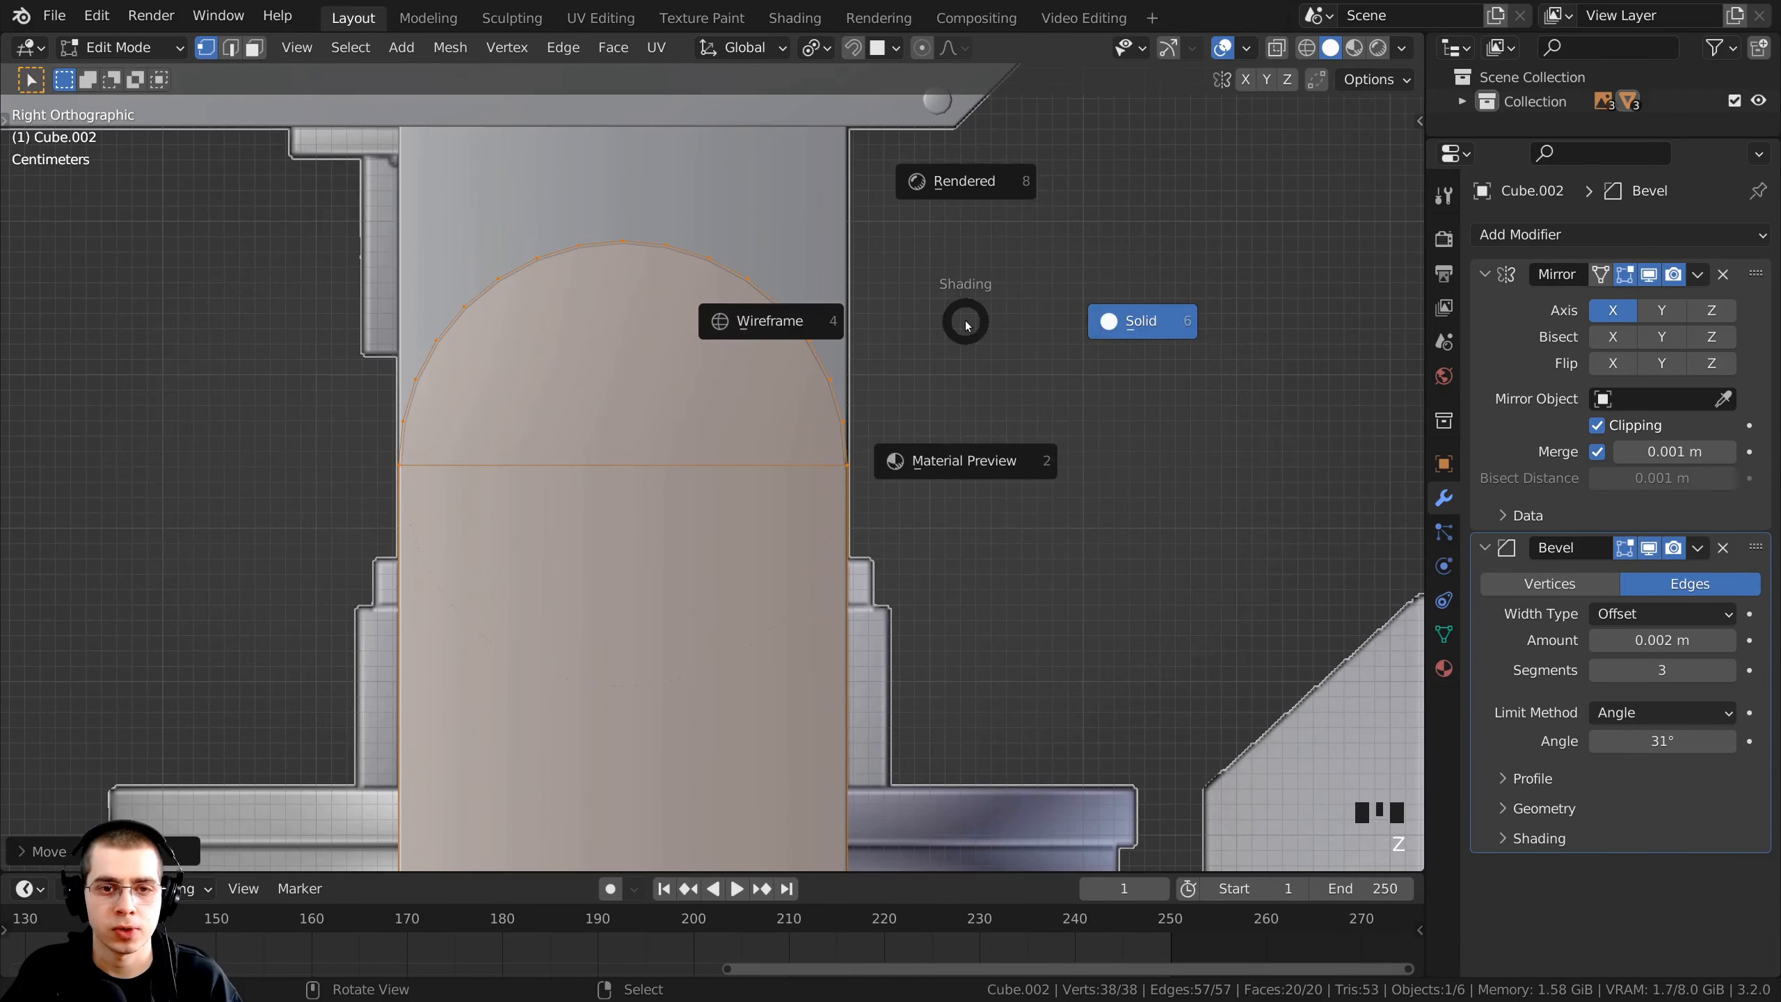
click(544, 320)
scroll(911, 435, up, 4)
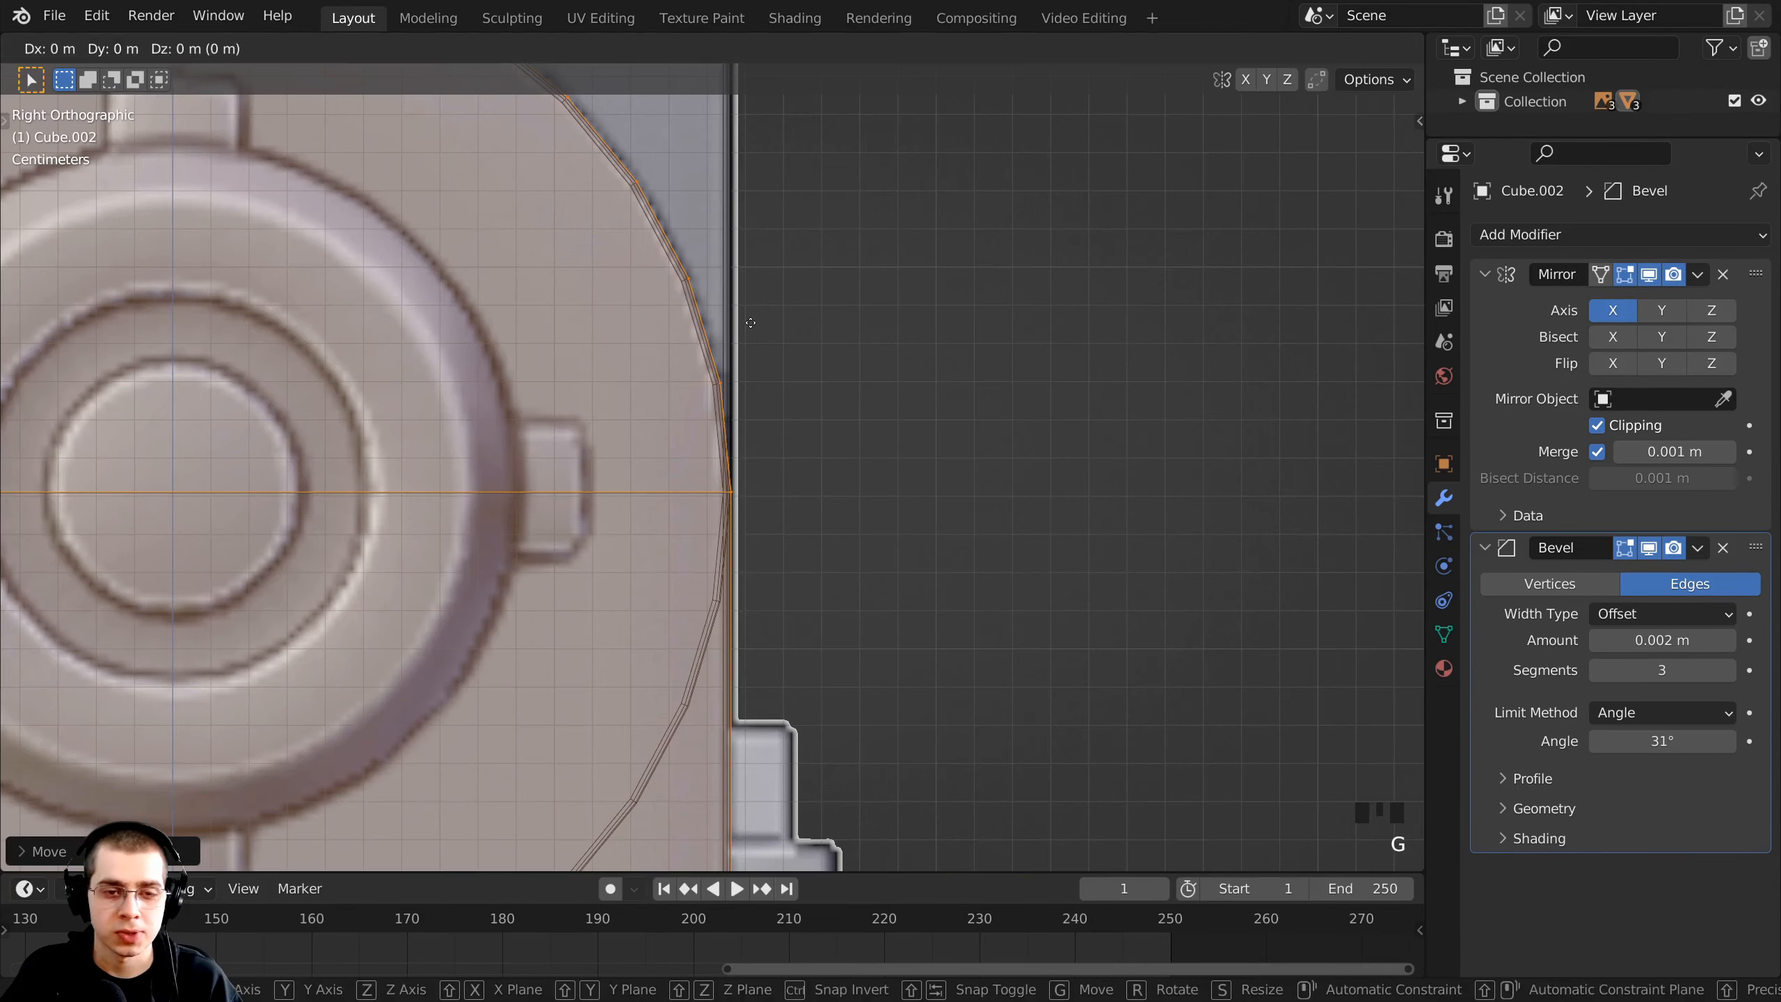
key(g)
key(z)
click(763, 315)
scroll(784, 513, down, 6)
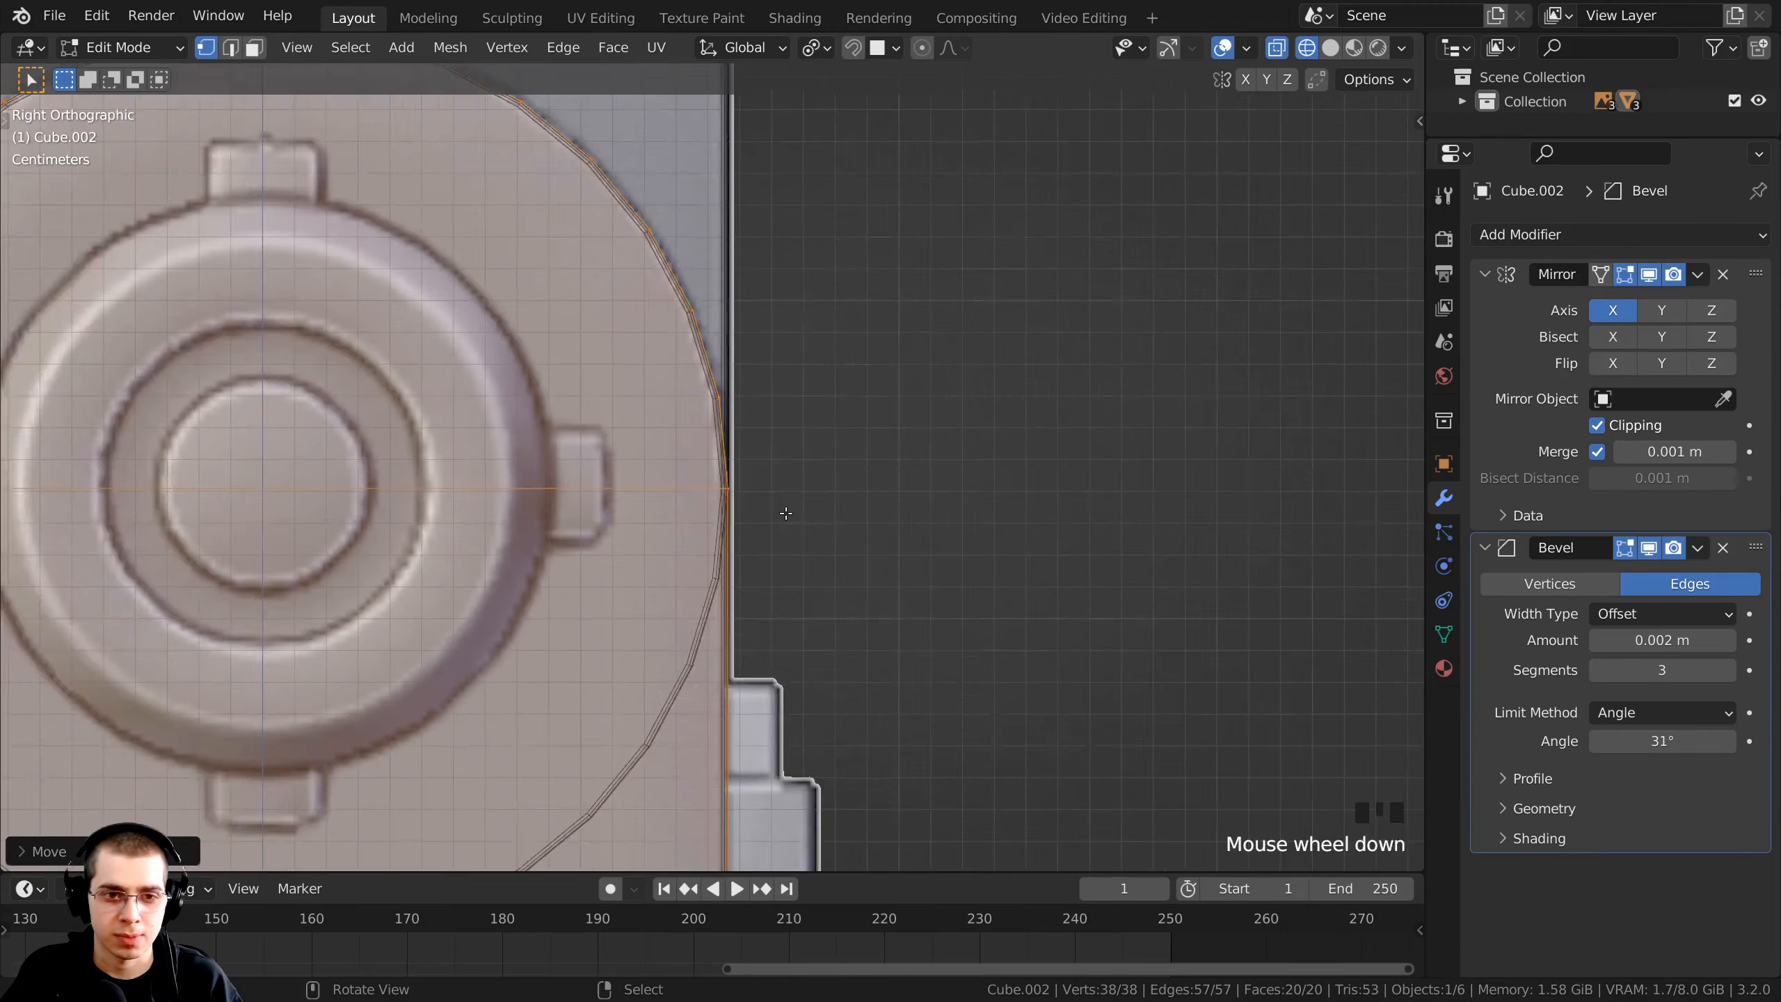
- Widen the lower neck block along X in the front wireframe view until its side reaches the outer edge of the reference's neck bracket
middle_drag(504, 429, 685, 452)
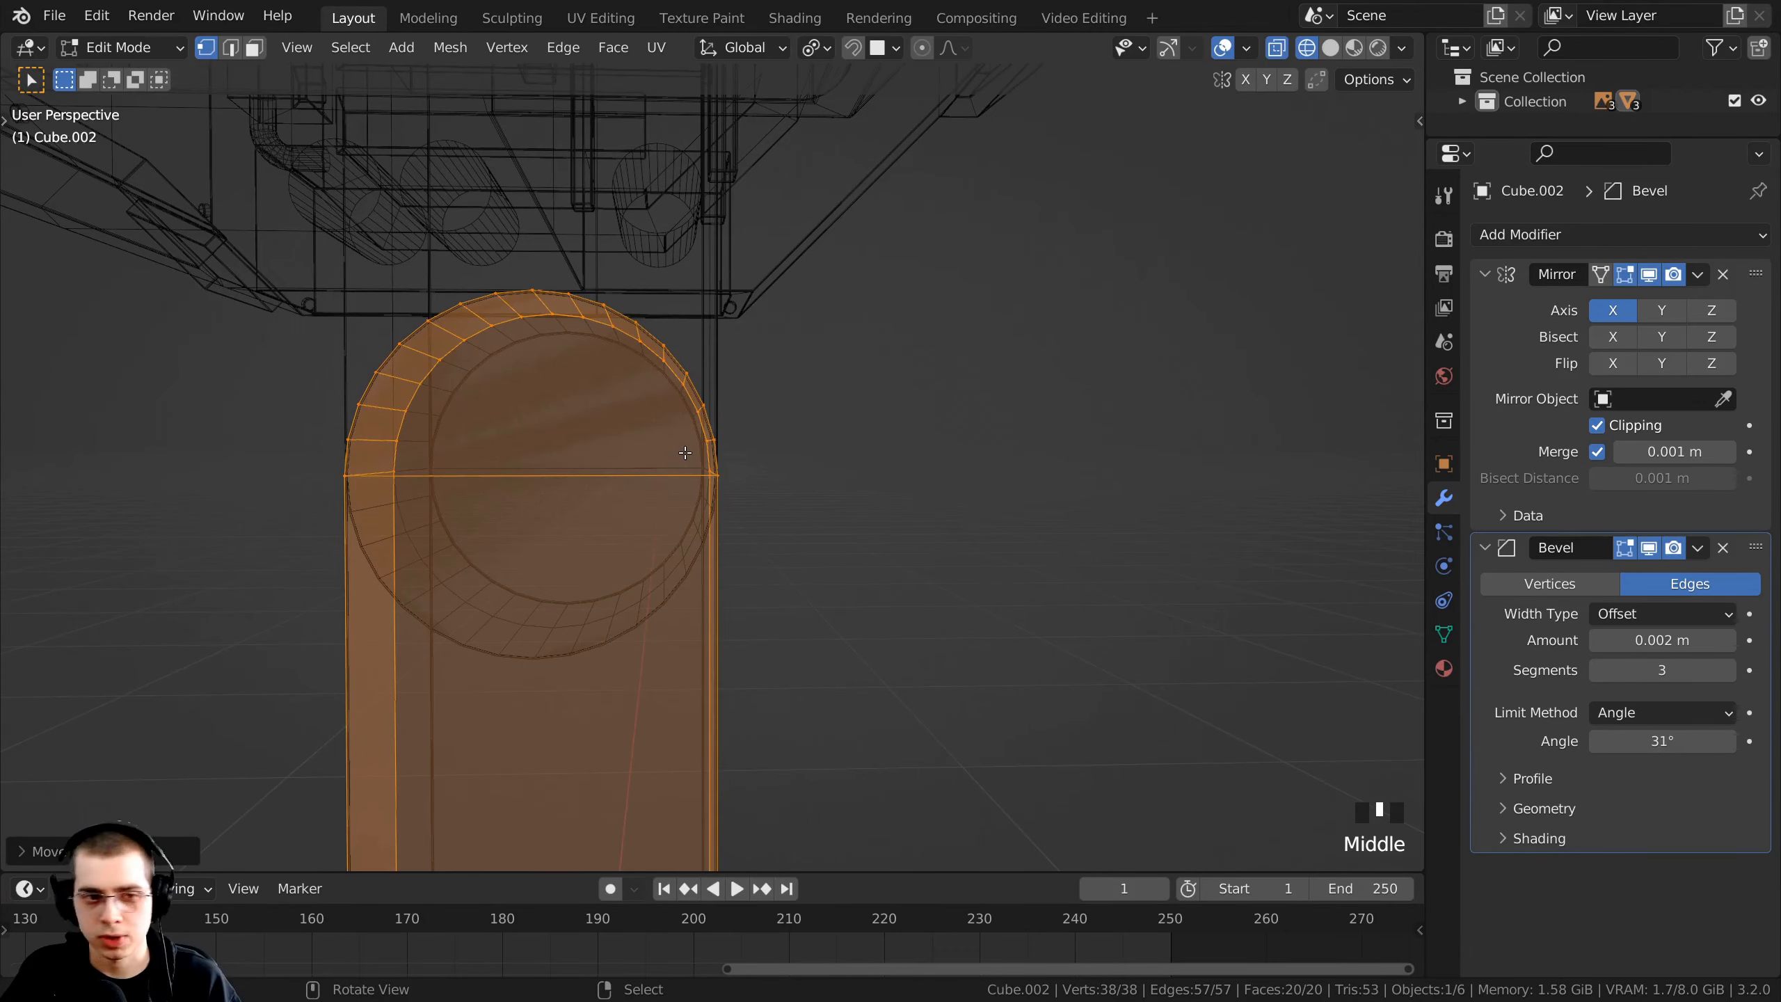
key(shift+z)
key(KP_1)
scroll(659, 421, up, 2)
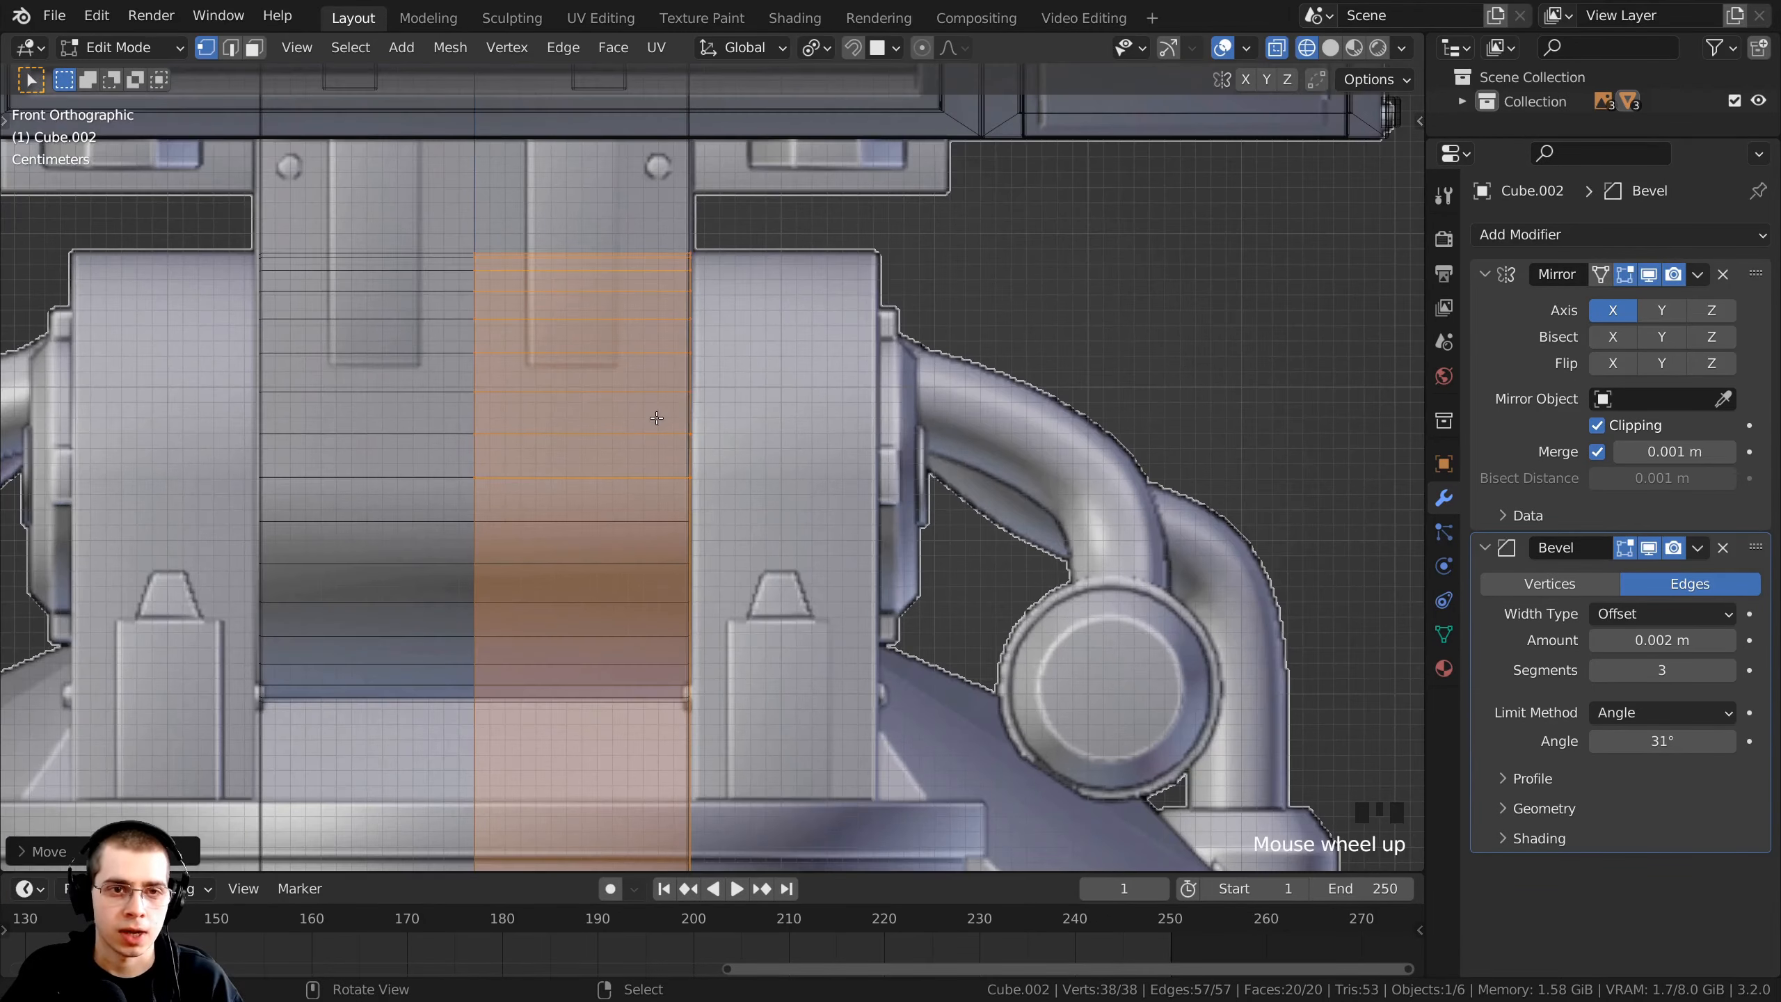
key(g)
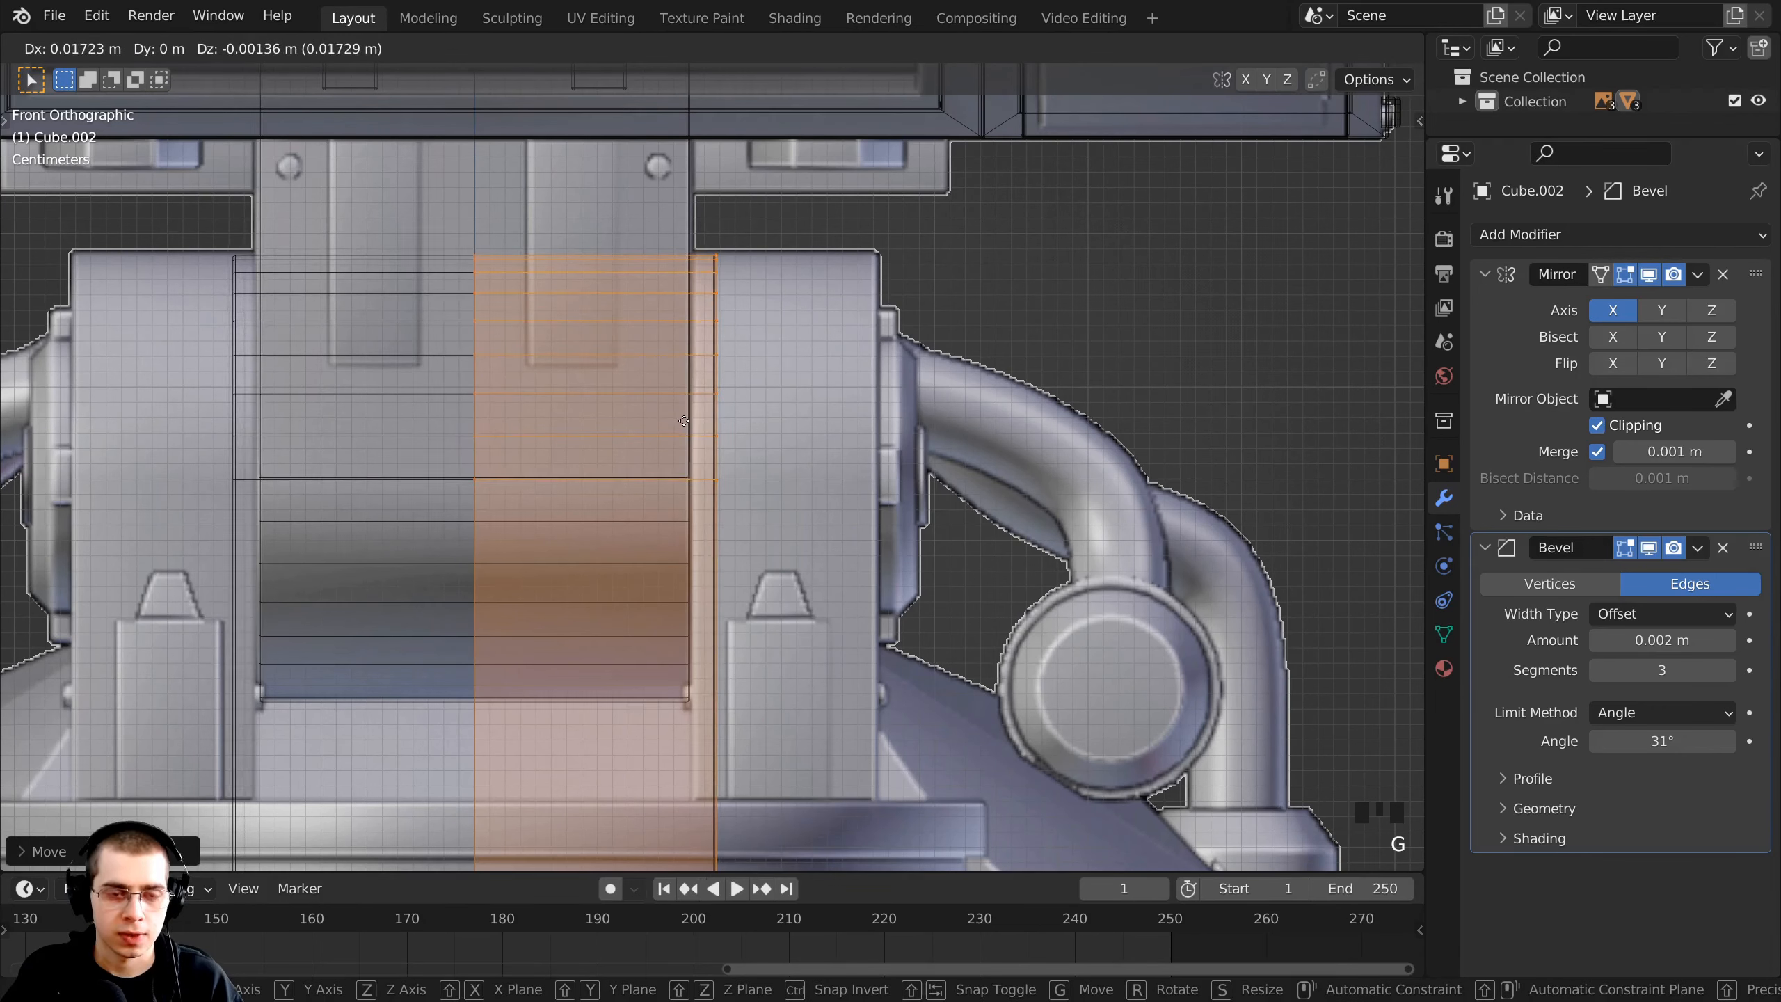
key(x)
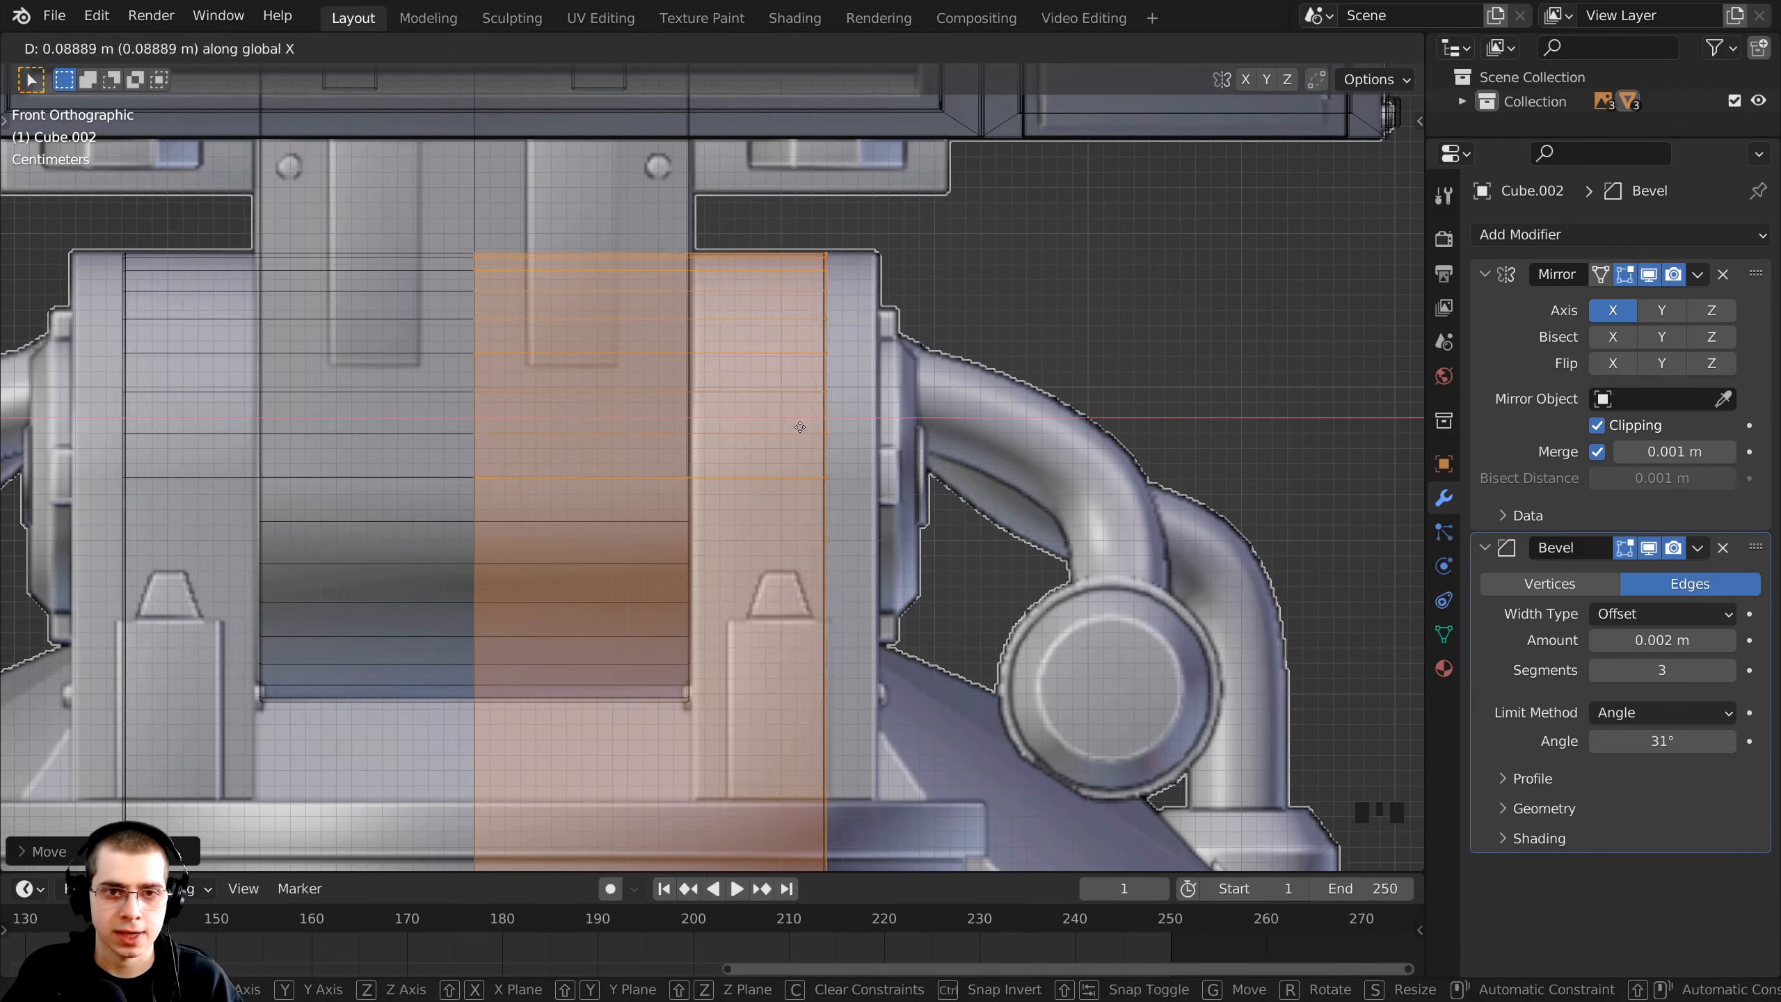
click(848, 430)
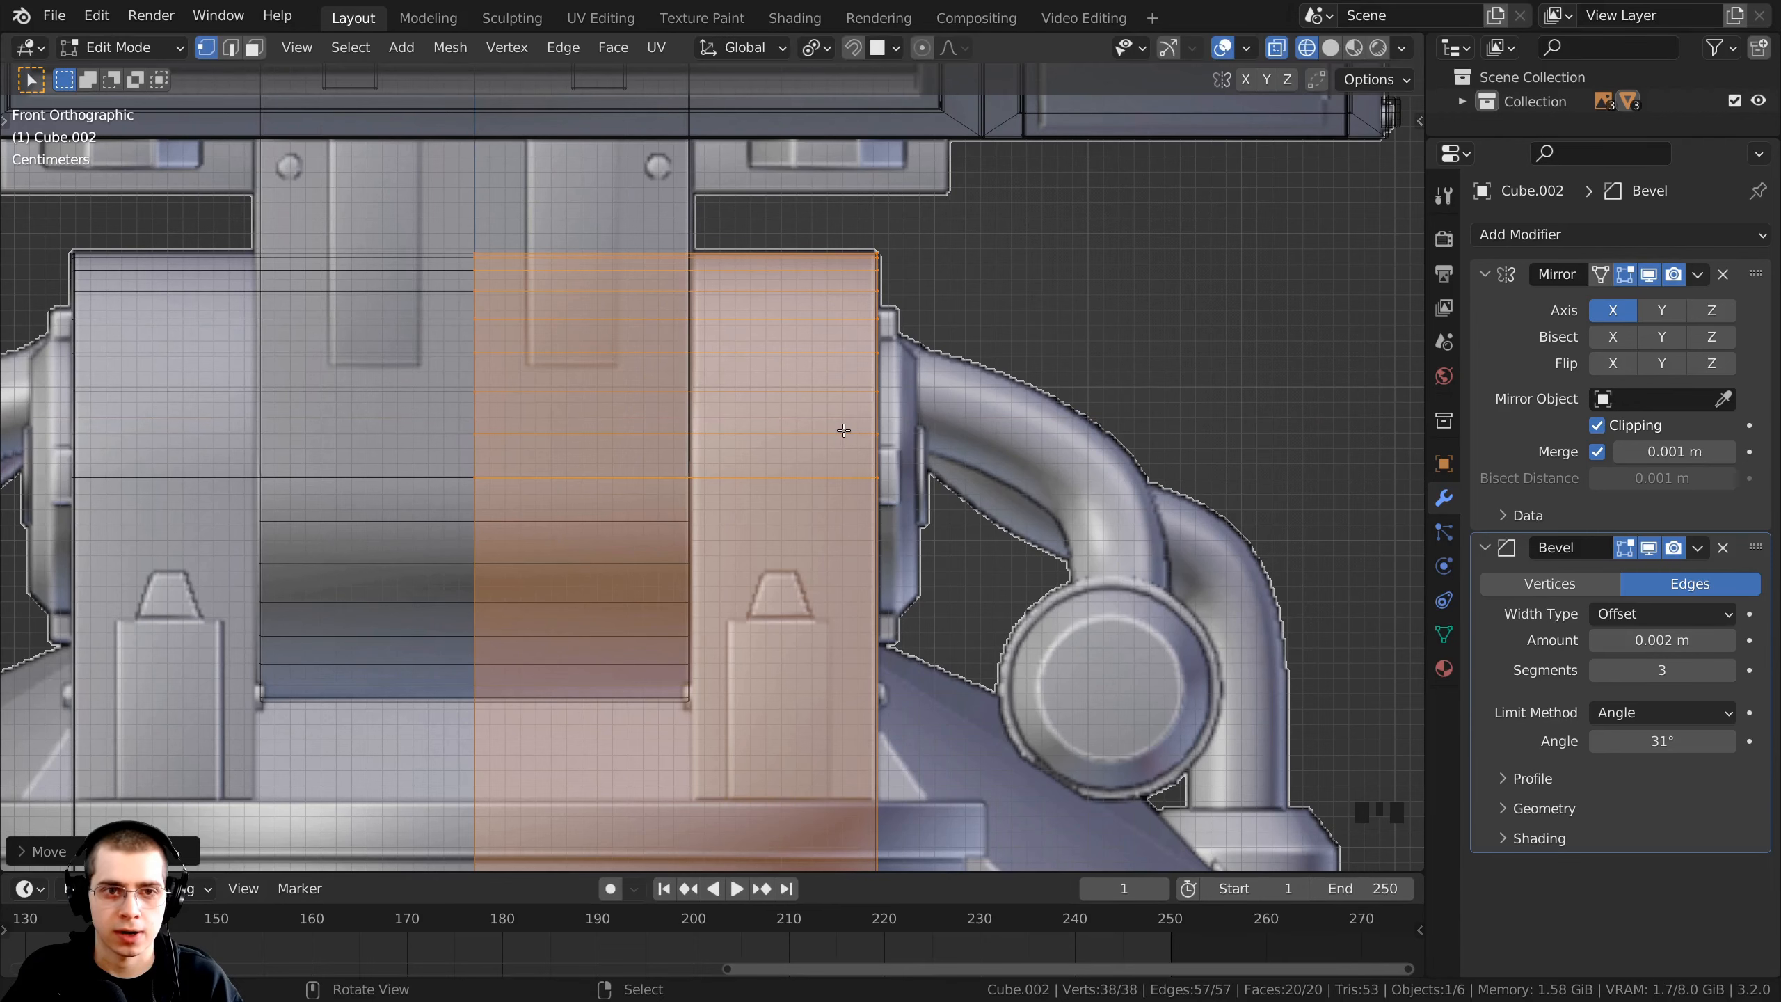
- Turn off Clipping in the lower neck block's Mirror modifier
shift+middle_drag(848, 430, 572, 265)
scroll(590, 271, down, 2)
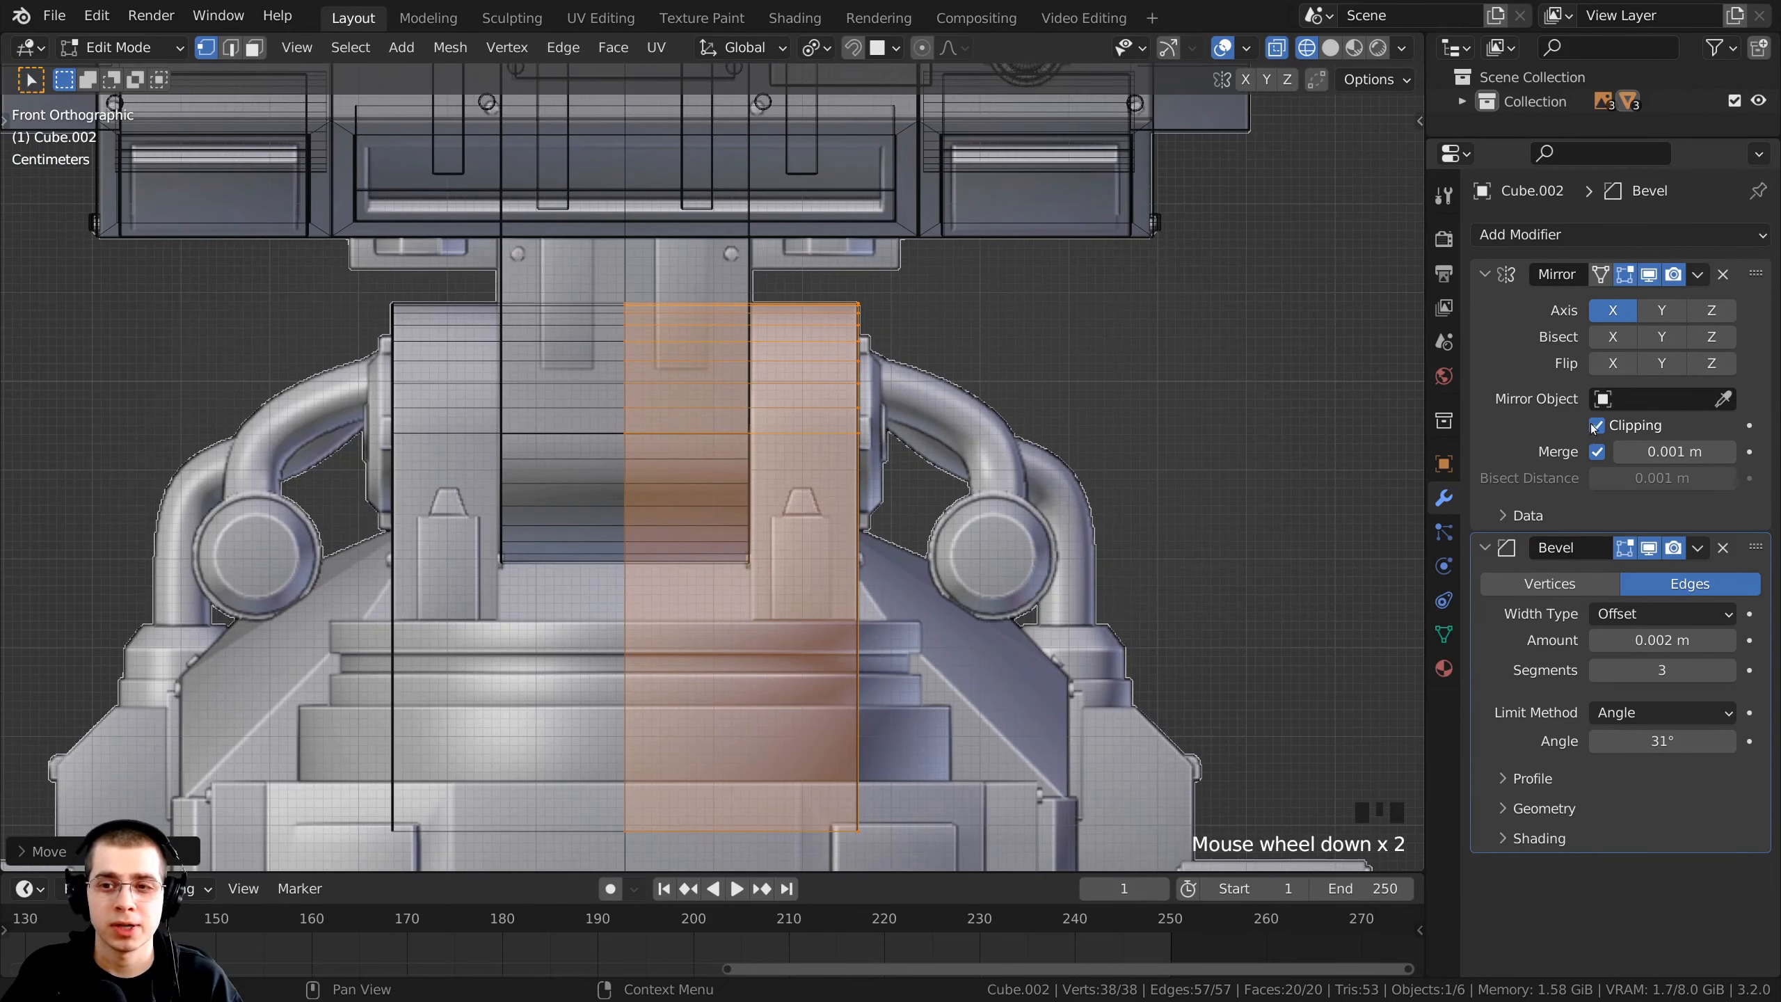
click(1596, 426)
click(817, 201)
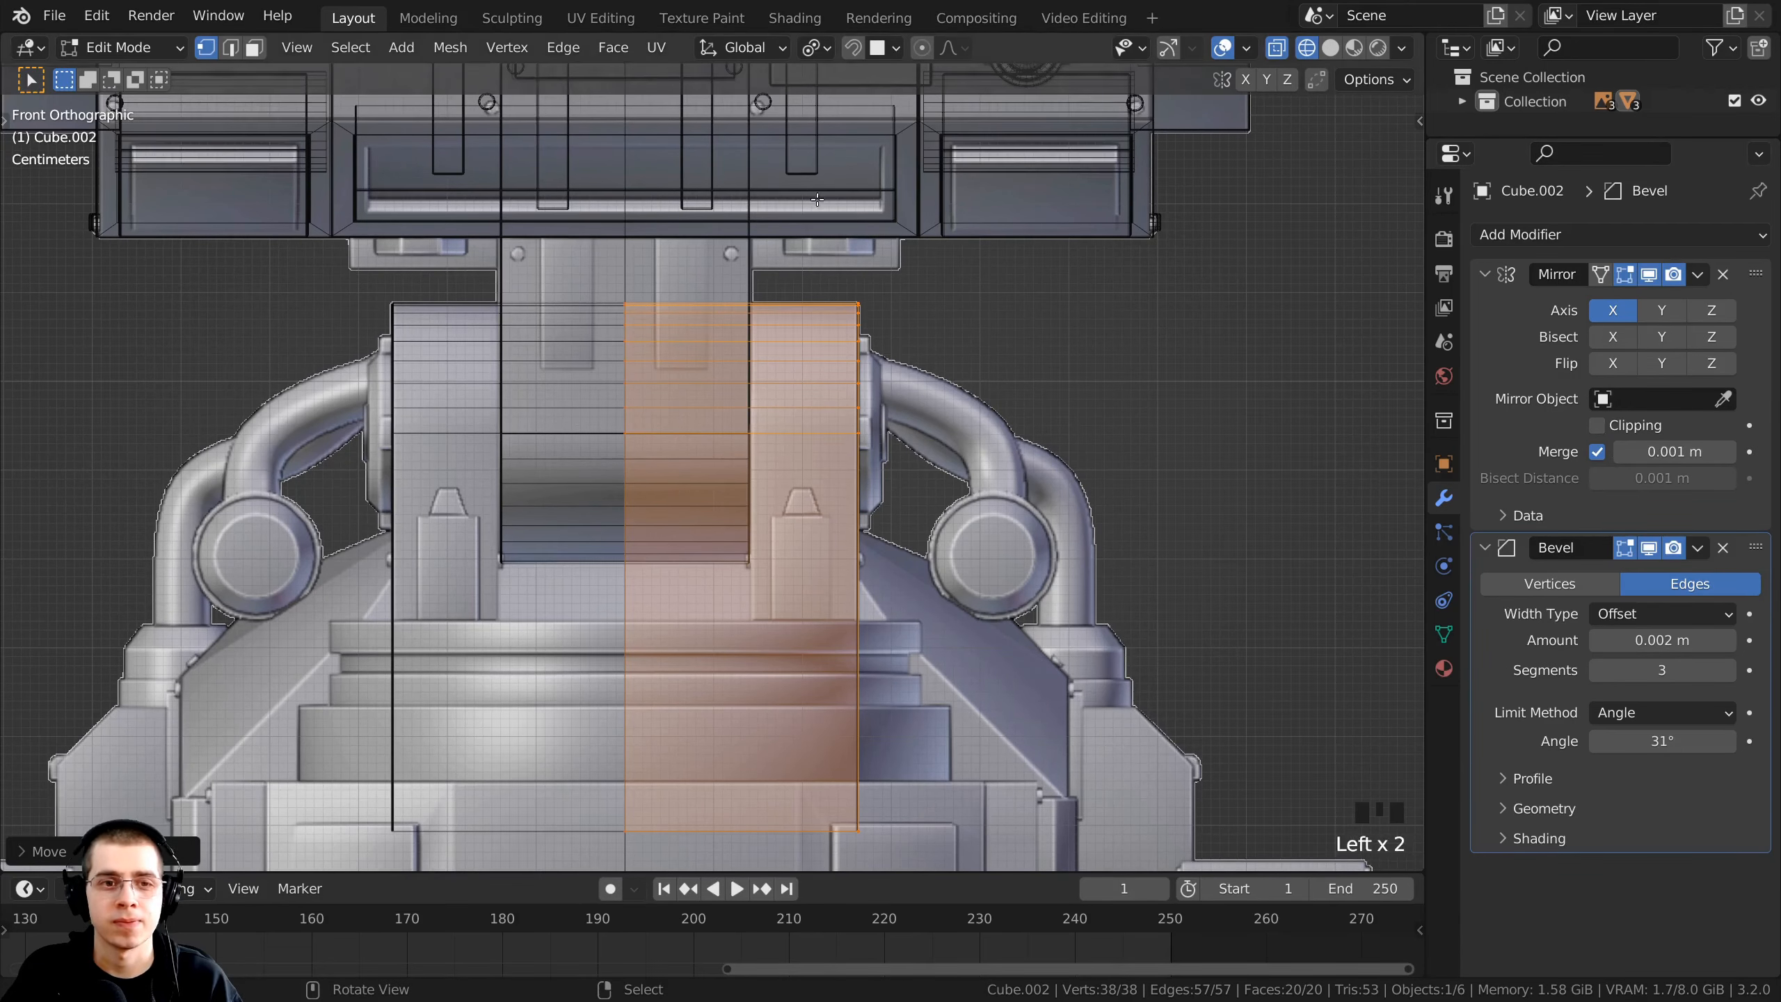
- Box-select the block's centre-line vertices and move them outward about 0.14 m along X to the side of the upper neck piece
scroll(772, 392, down, 1)
key(a)
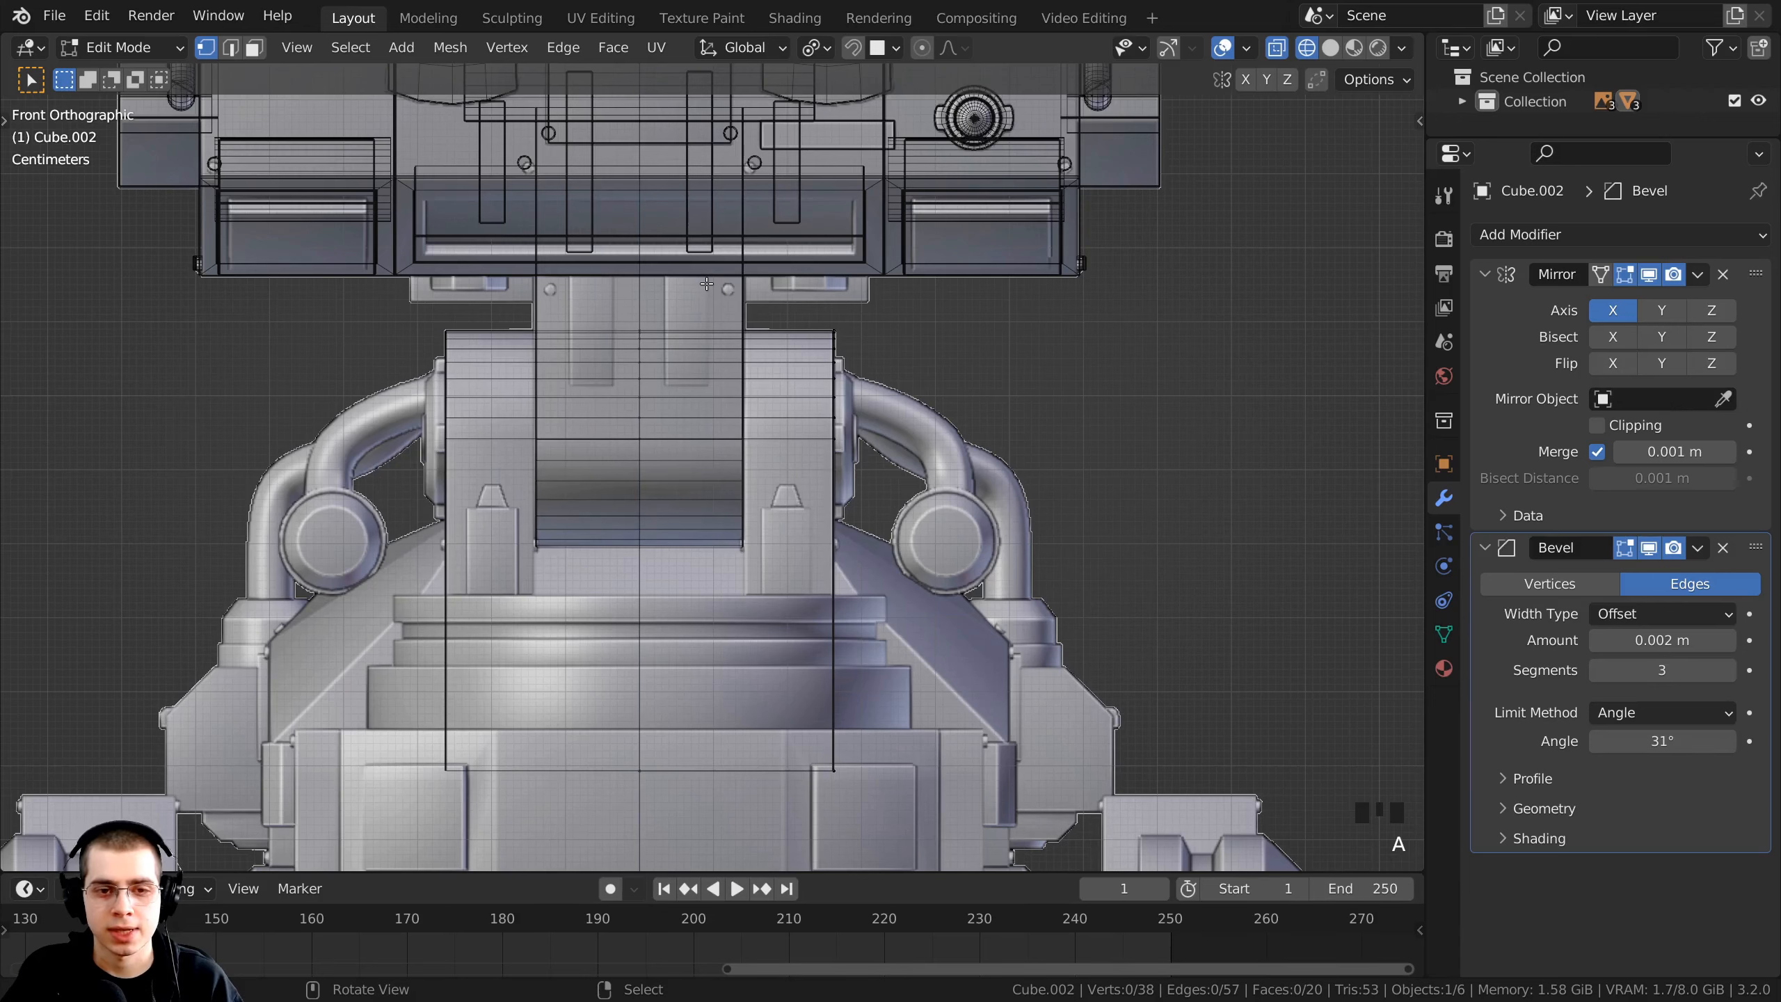
key(b)
drag(690, 254, 590, 803)
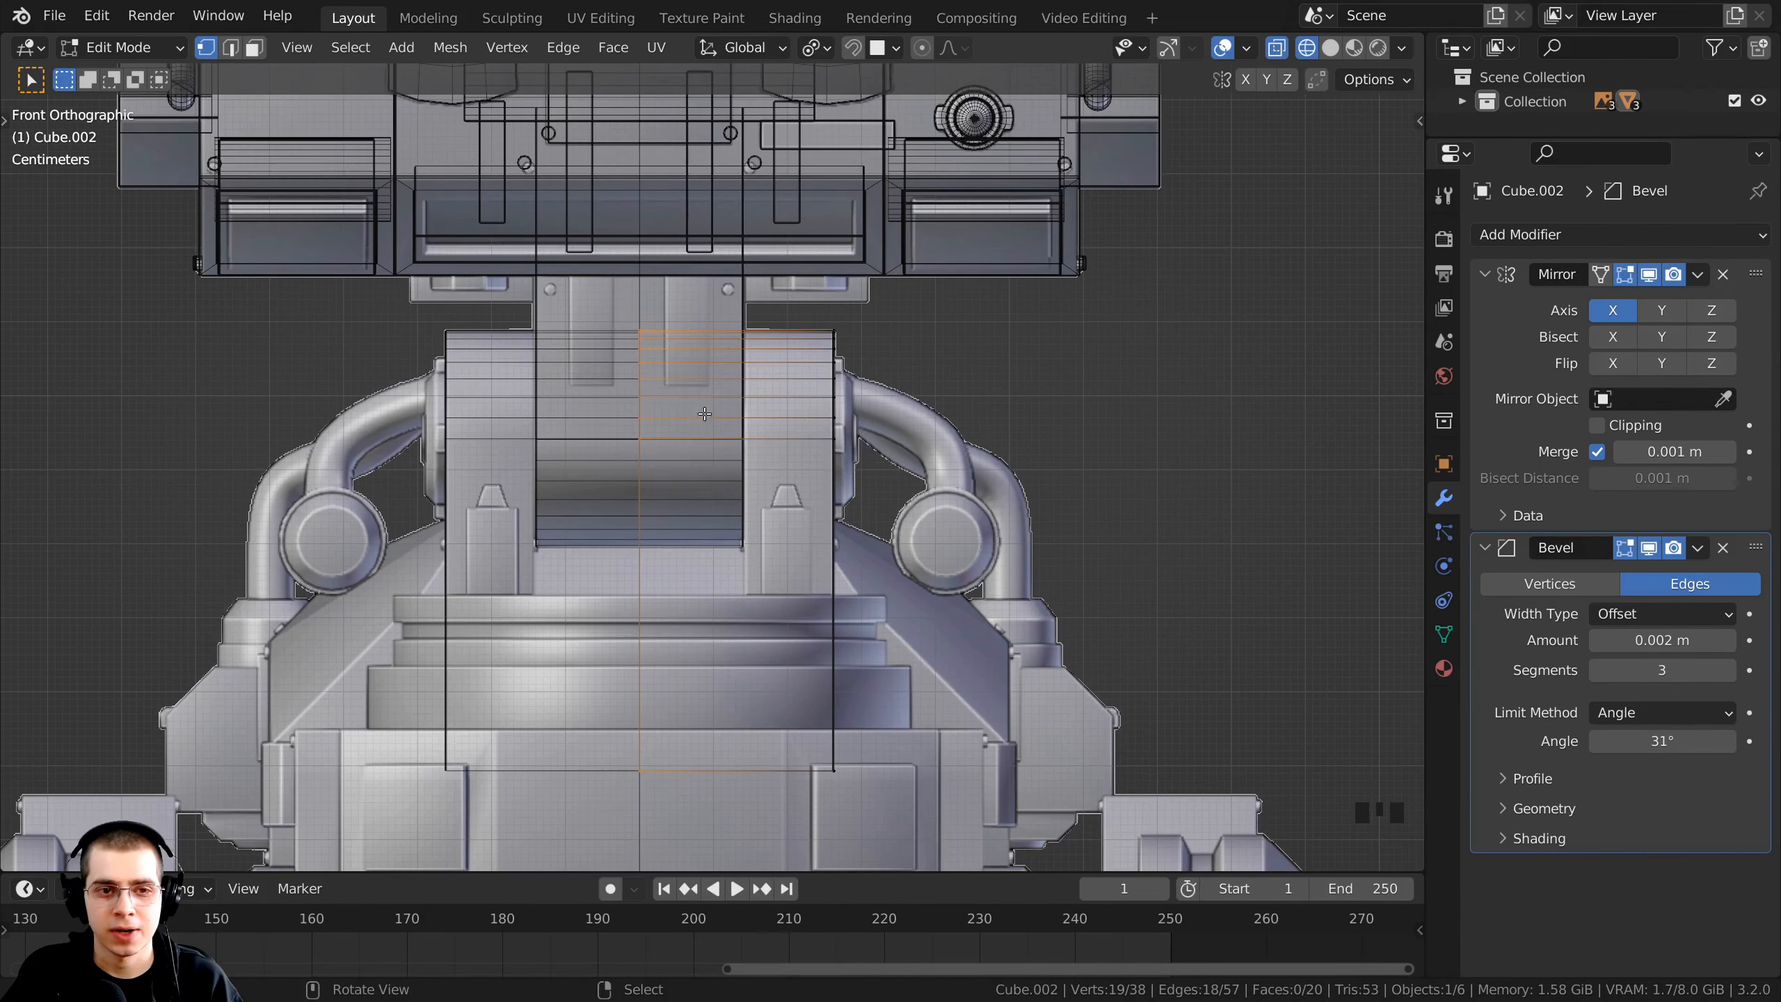
scroll(705, 414, up, 1)
key(g)
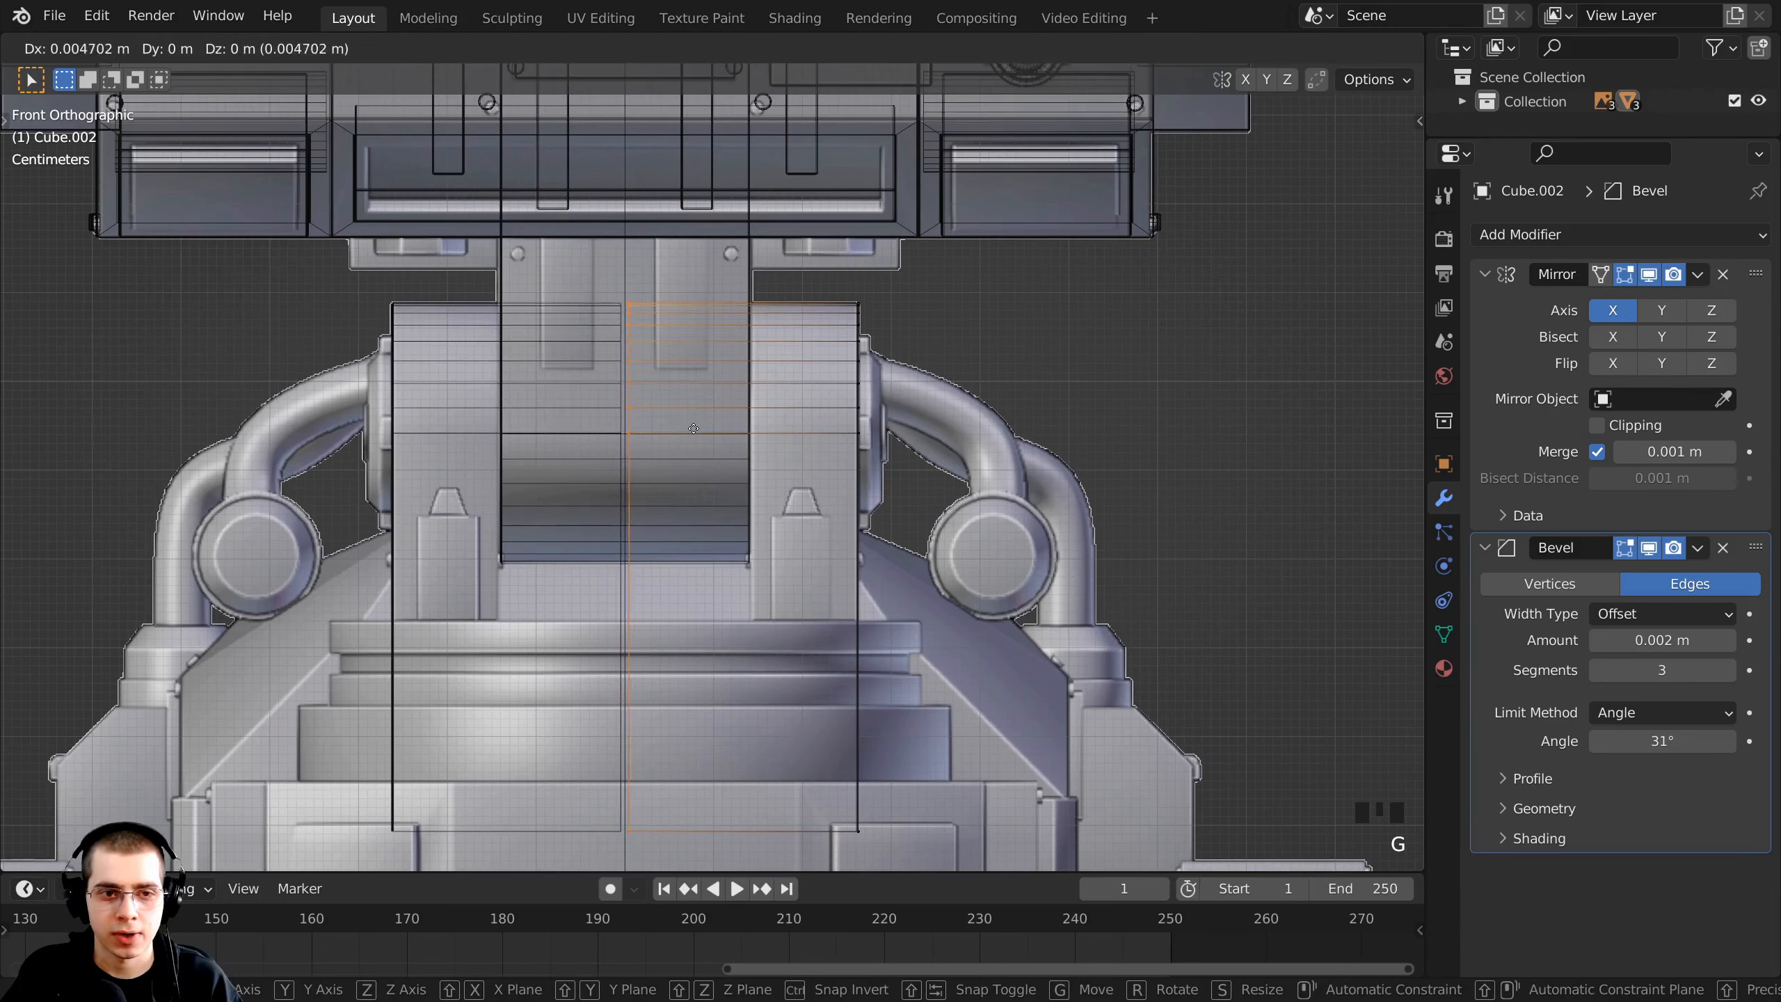
key(x)
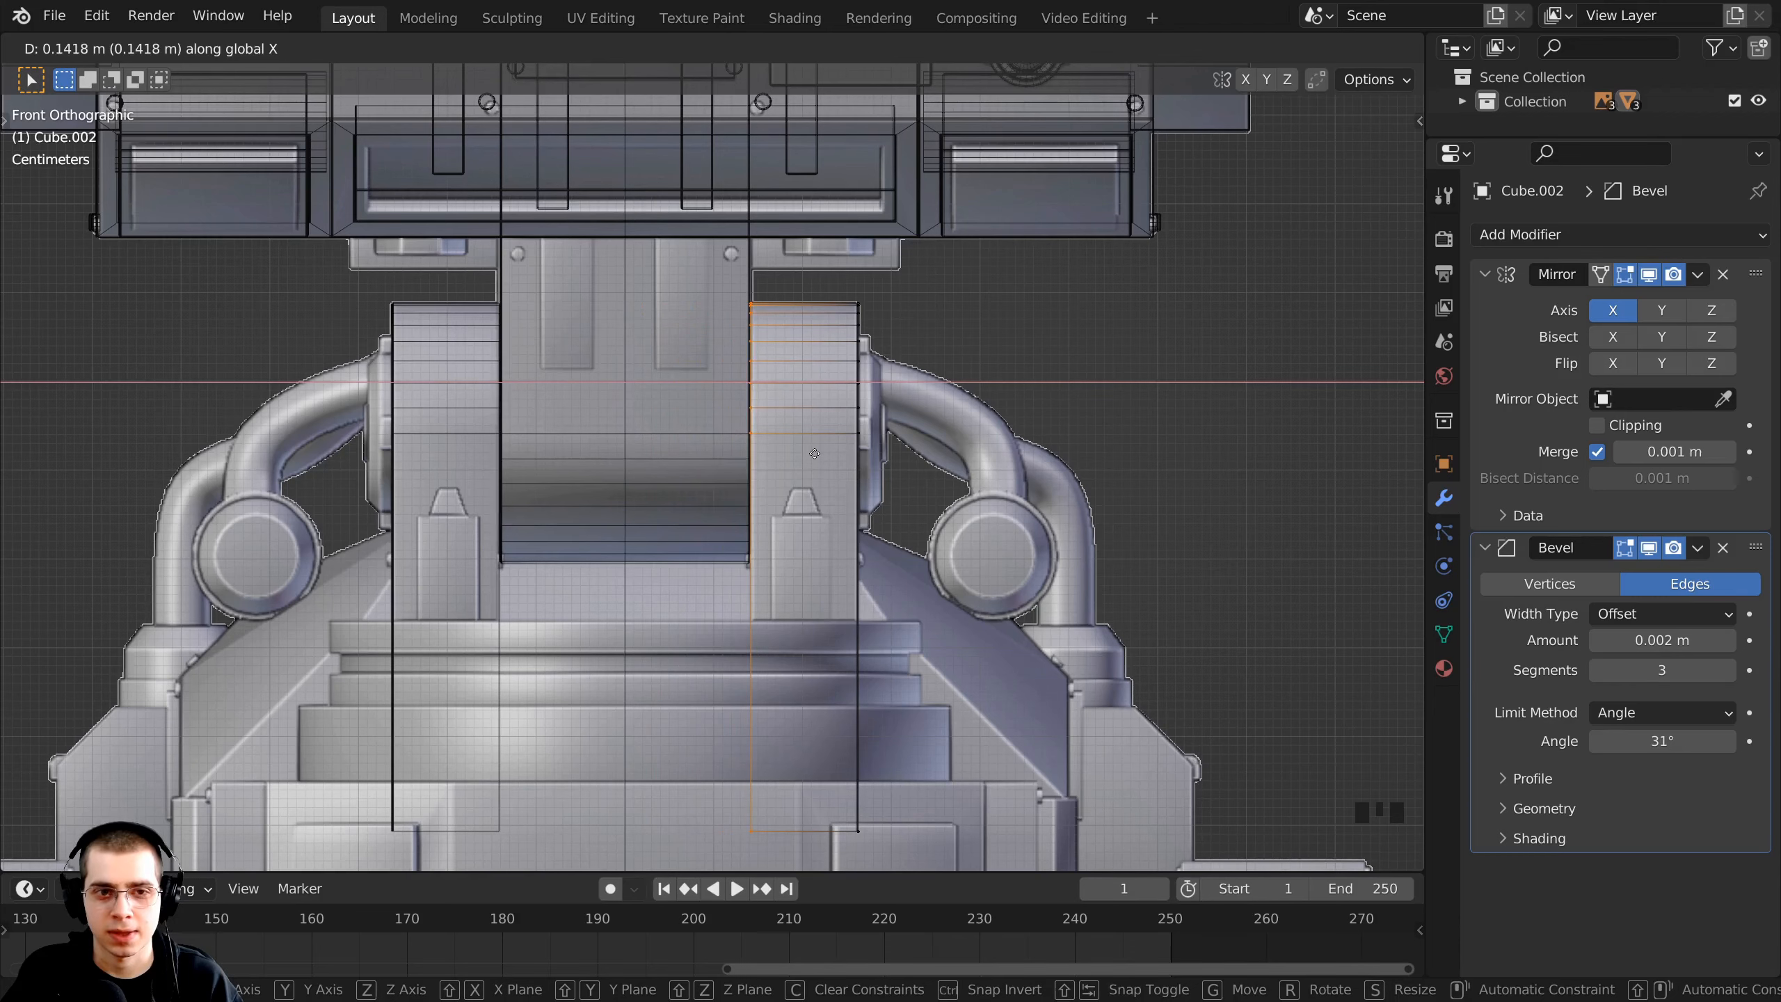
click(794, 454)
- Return to solid shading and examine the two side brackets around the upper neck piece from the front and side
key(z)
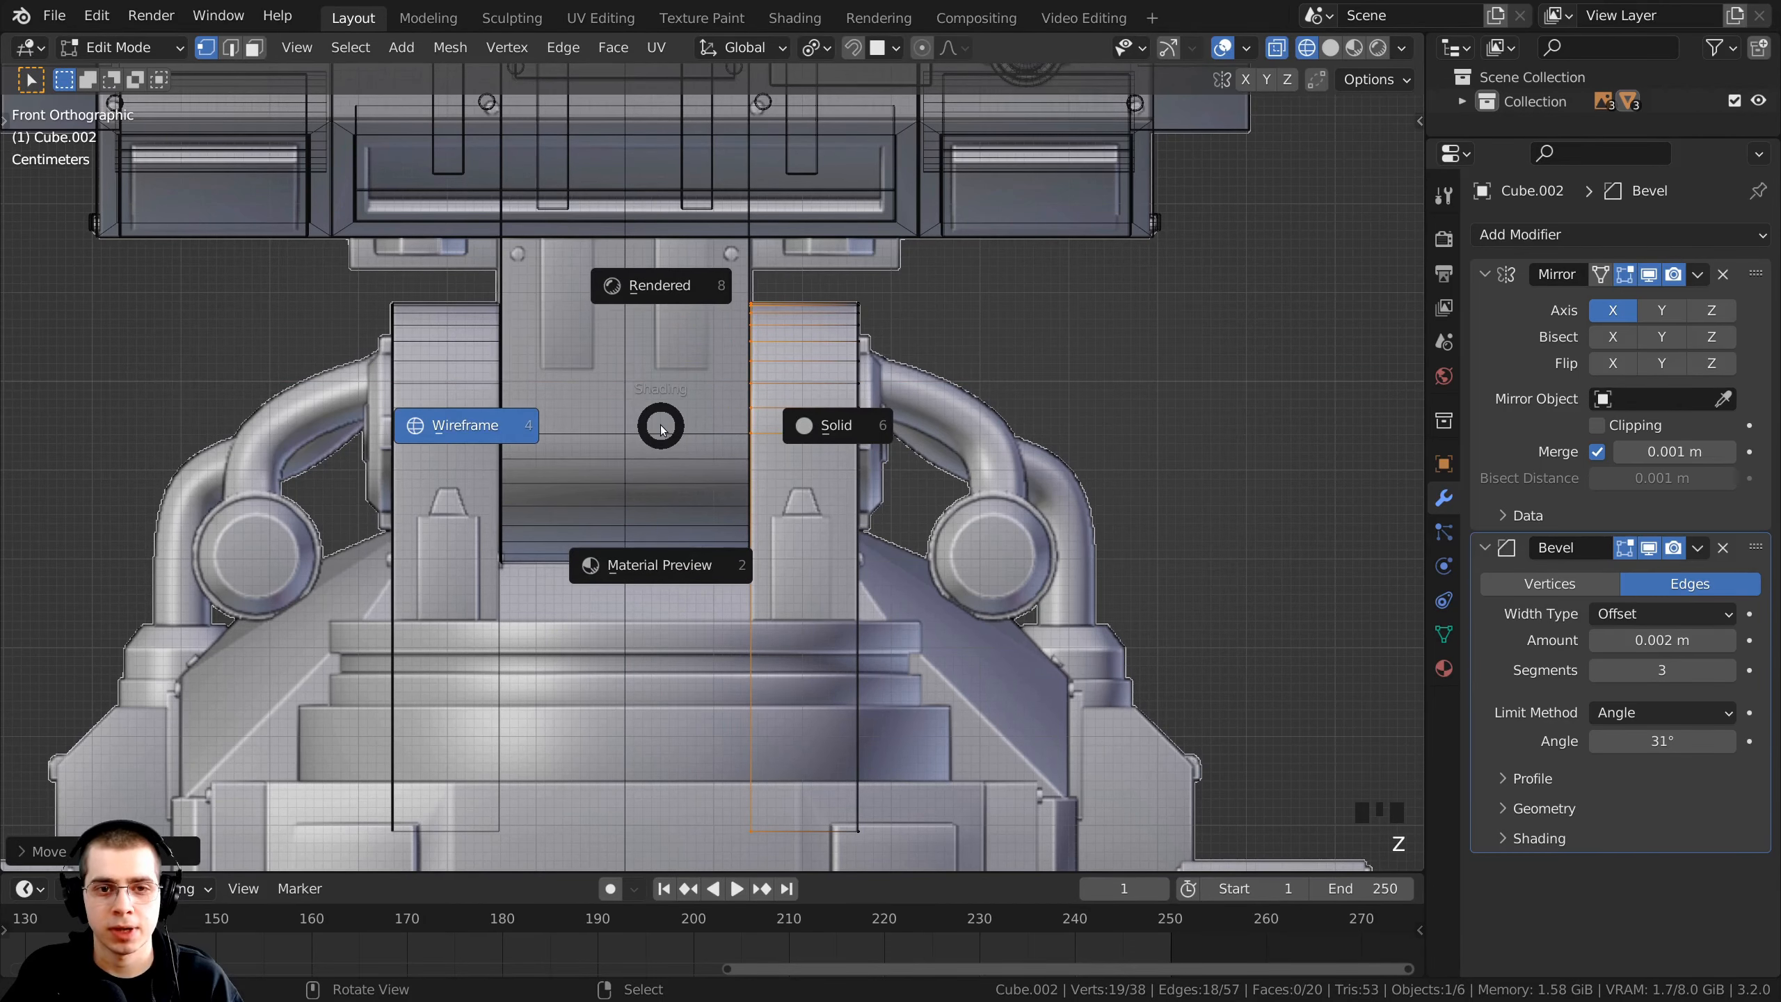
click(806, 431)
mouse_move(813, 430)
middle_down()
mouse_move(892, 461)
mouse_move(815, 381)
mouse_move(796, 440)
middle_up()
scroll(892, 461, down, 2)
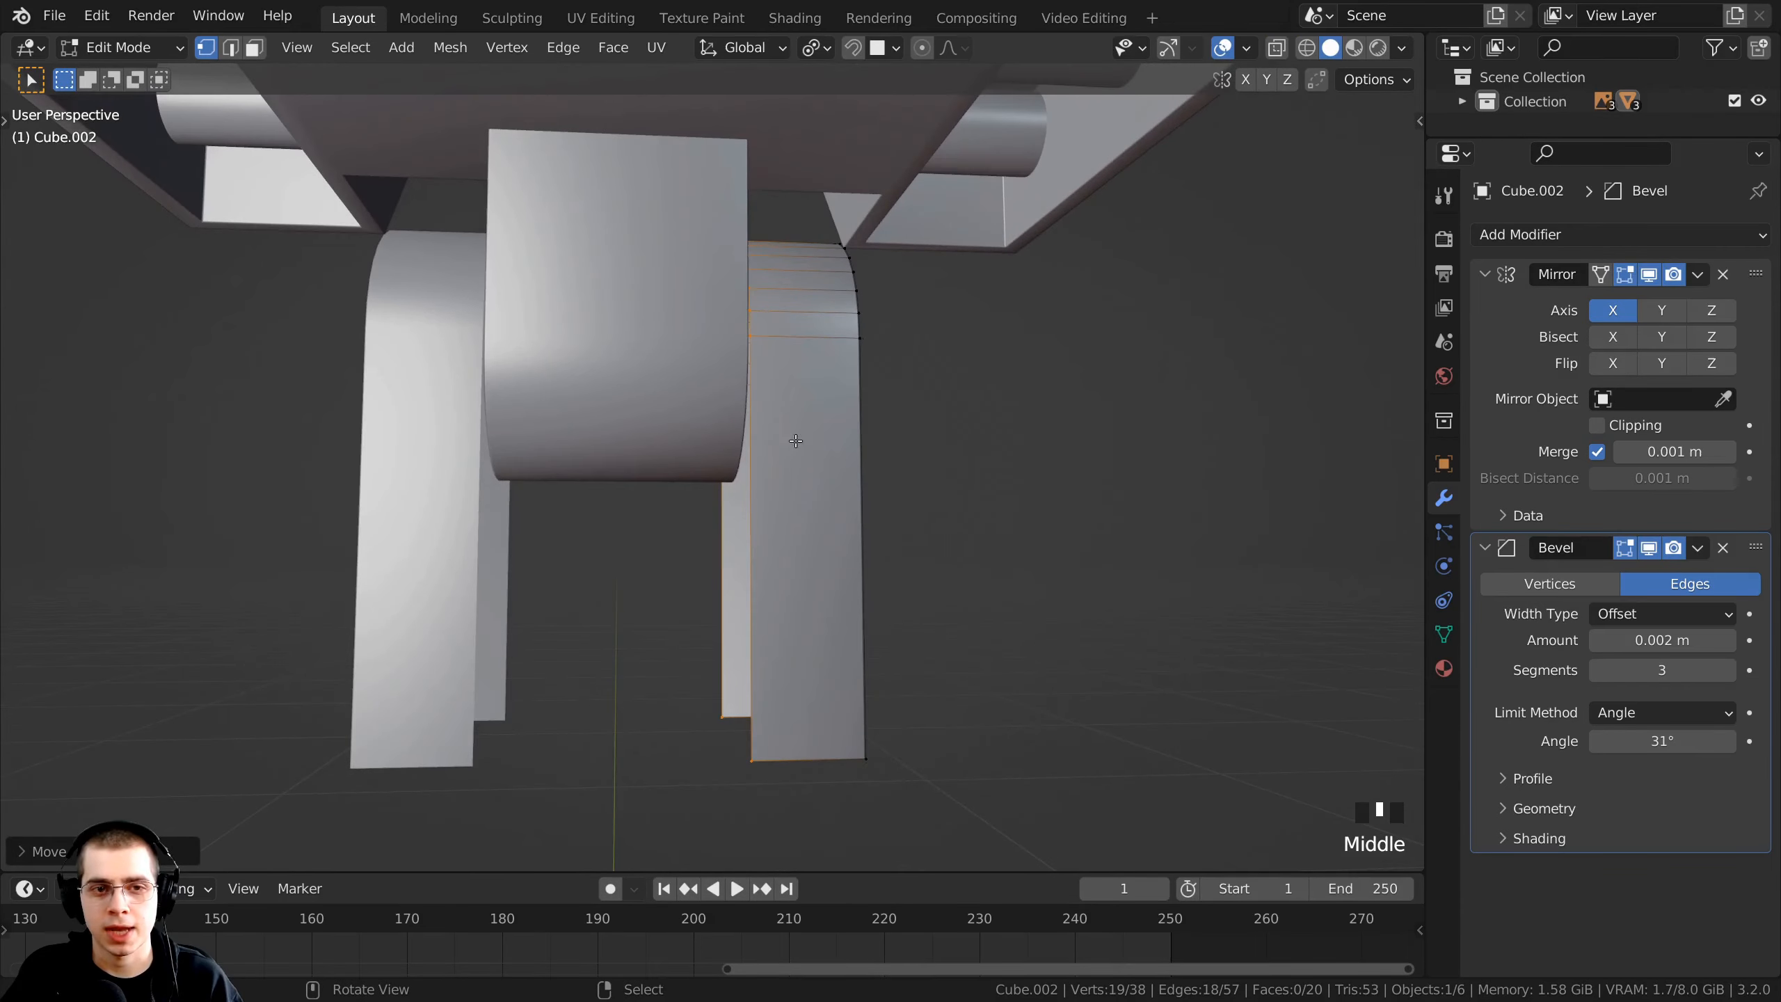
middle_drag(701, 384, 878, 390)
shift+middle_drag(759, 341, 605, 302)
scroll(590, 491, up, 2)
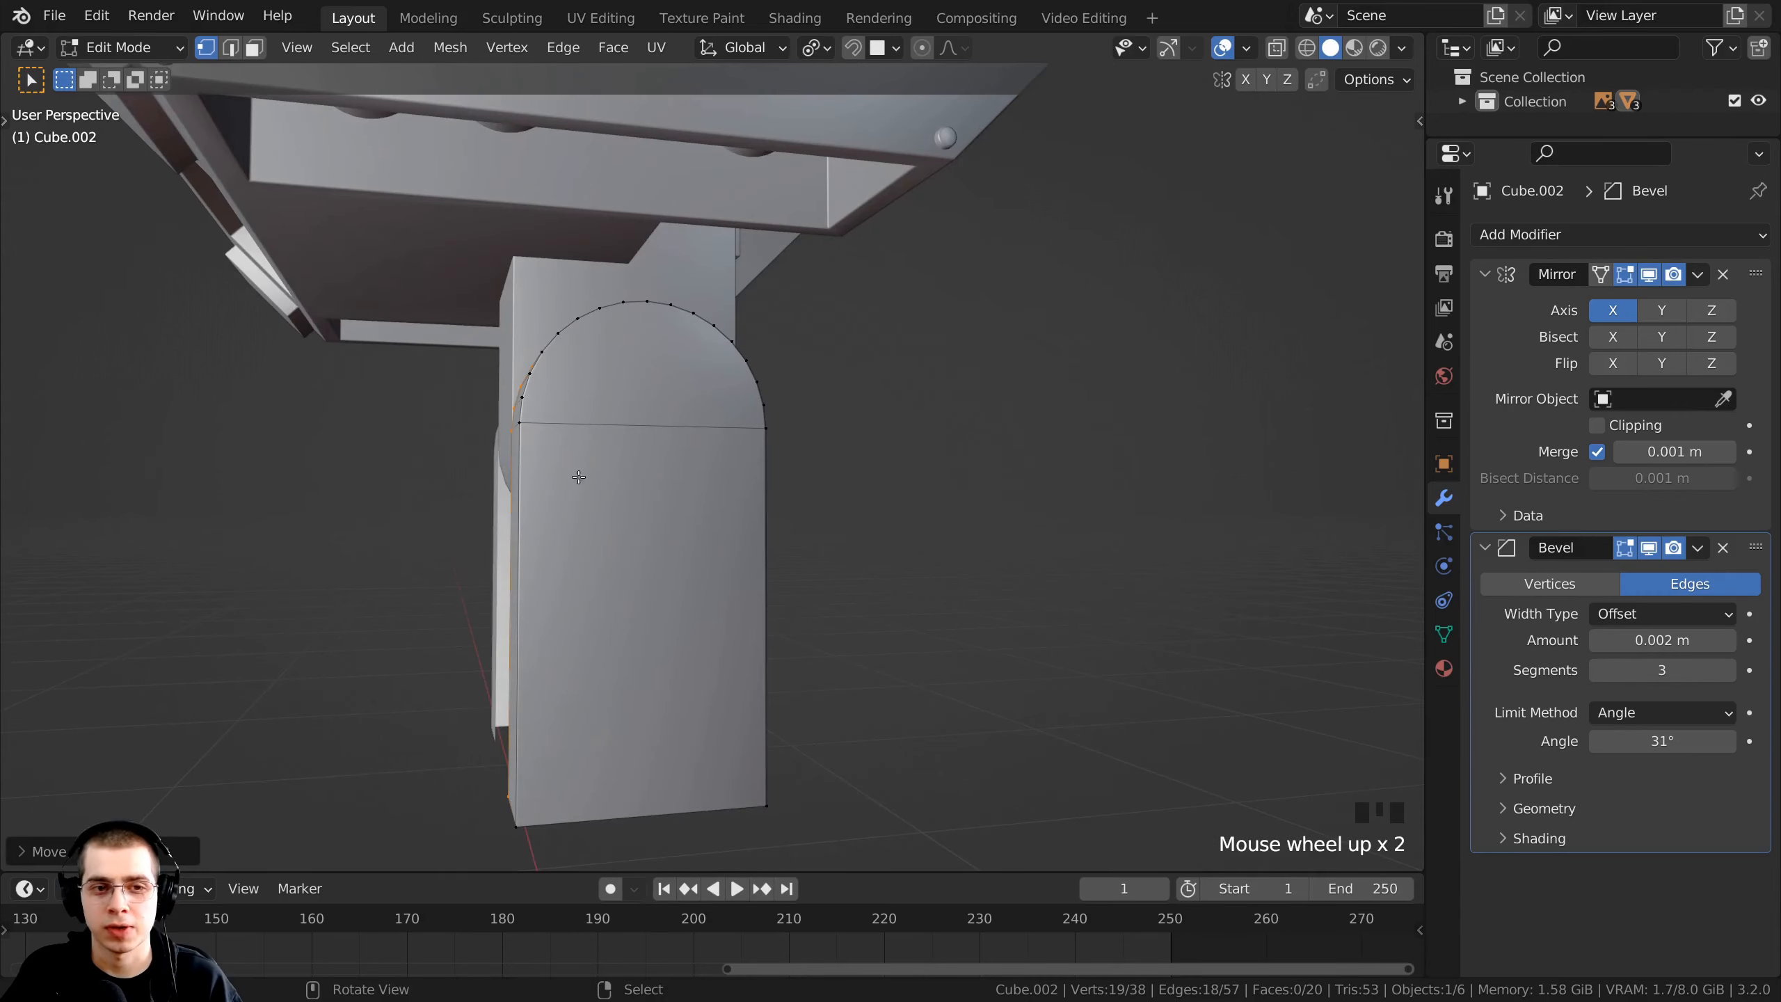
middle_drag(581, 477, 669, 467)
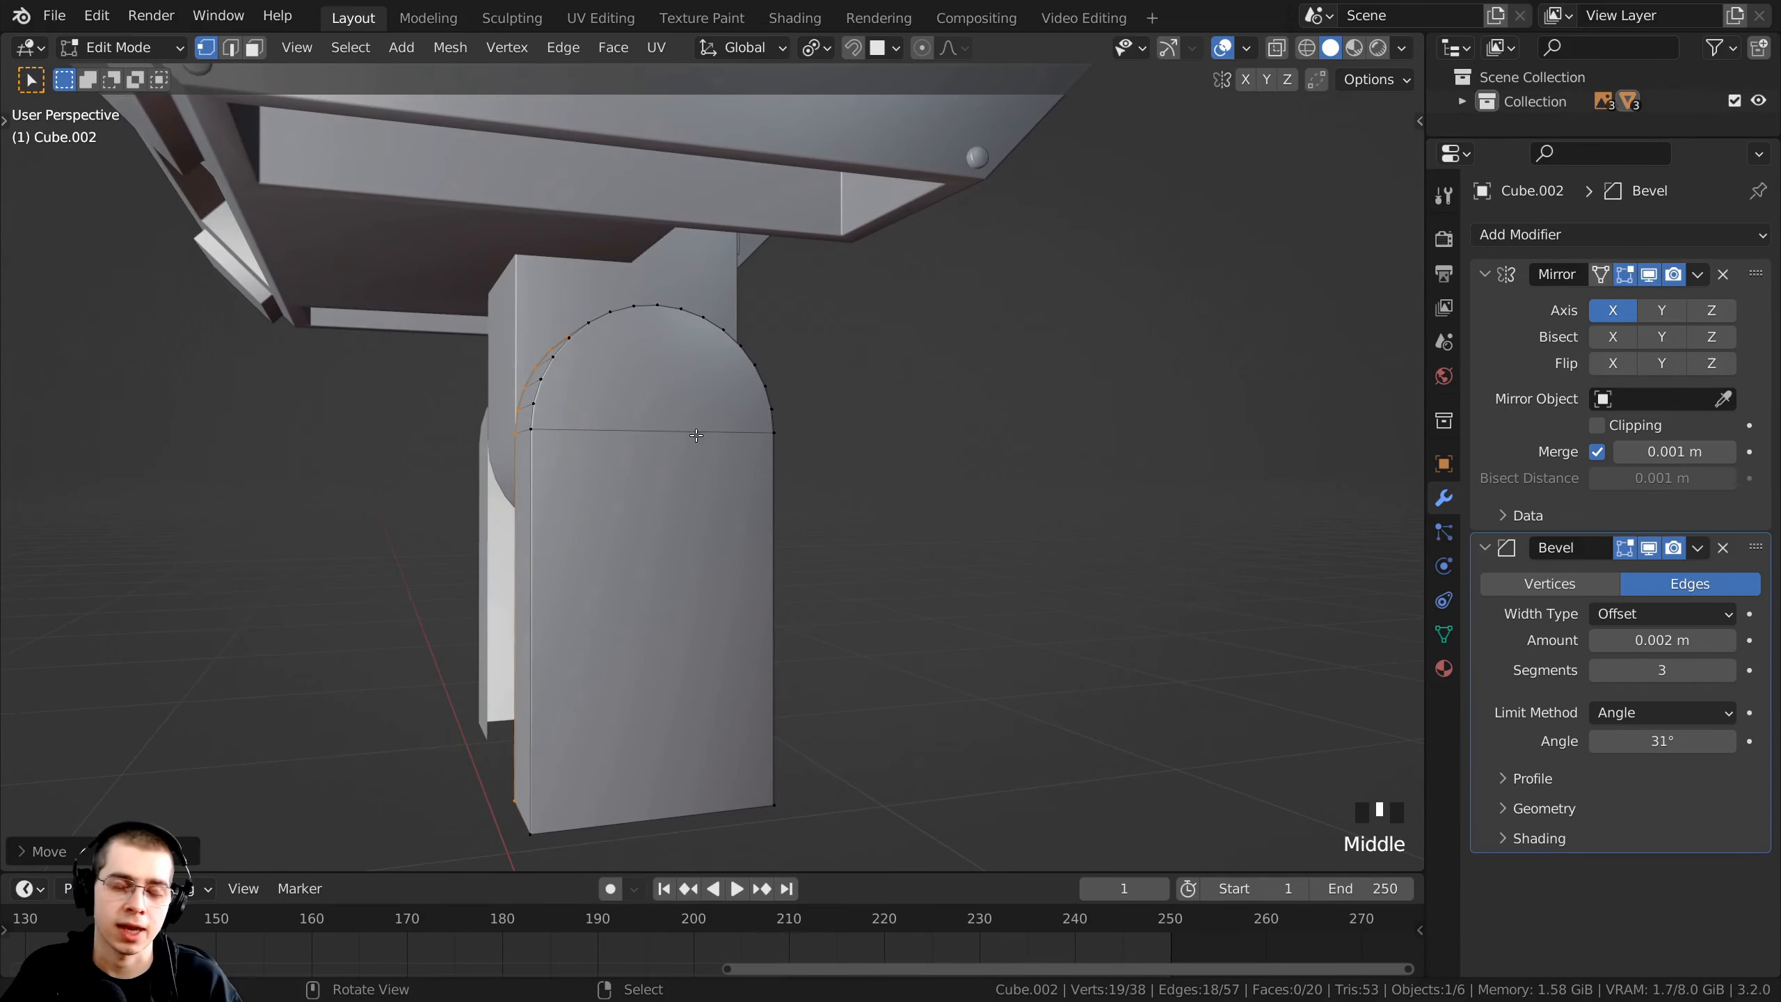
middle_drag(777, 486, 758, 449)
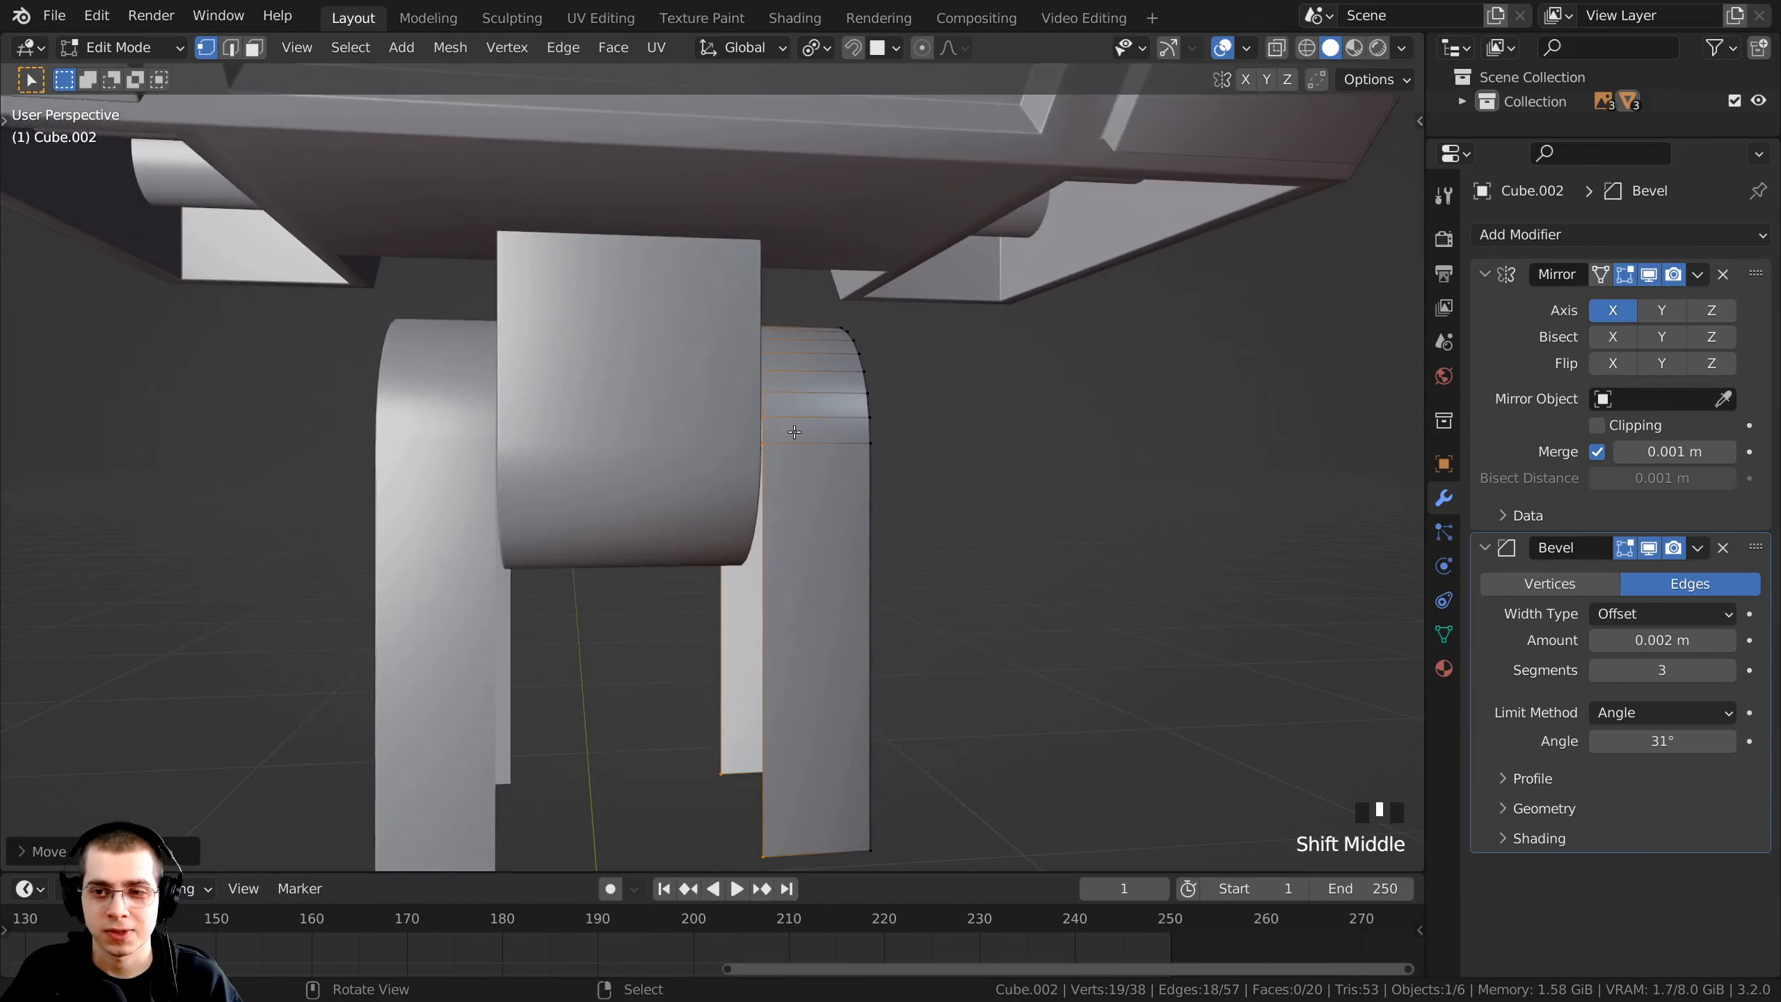
- Turn Clipping back on in the side brackets' Mirror modifier
click(1596, 425)
middle_drag(771, 505, 803, 517)
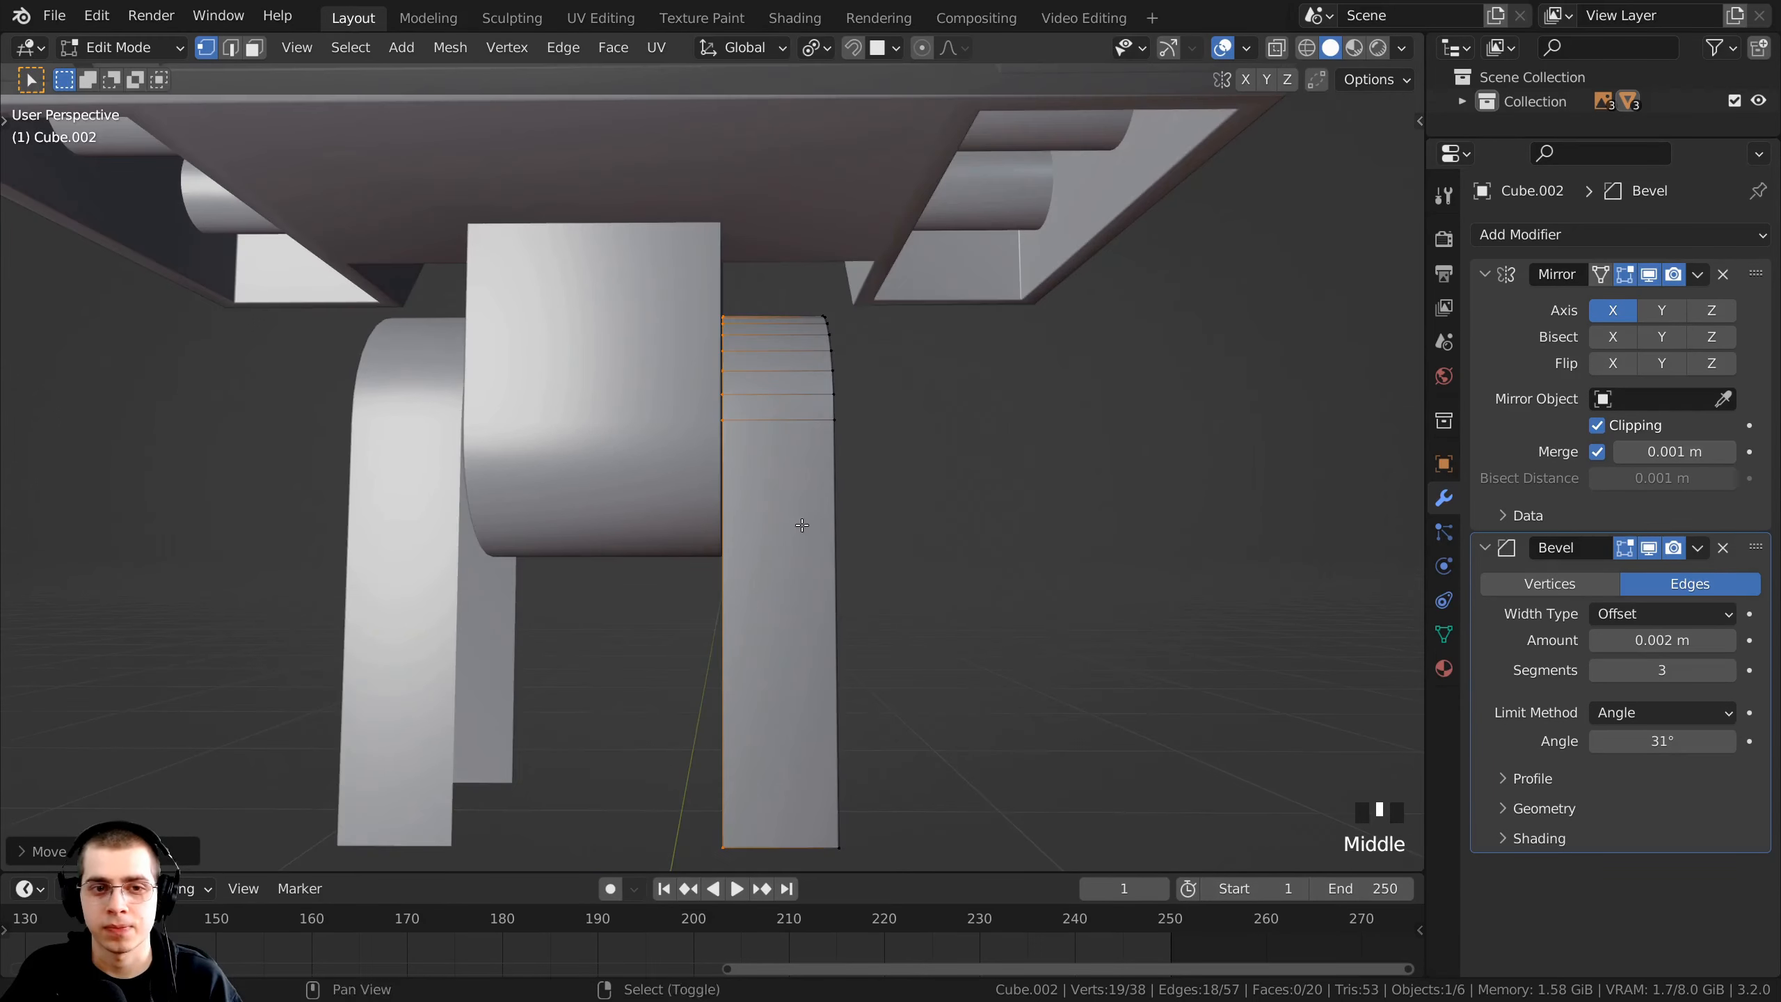
scroll(681, 354, up, 1)
middle_drag(694, 383, 755, 426)
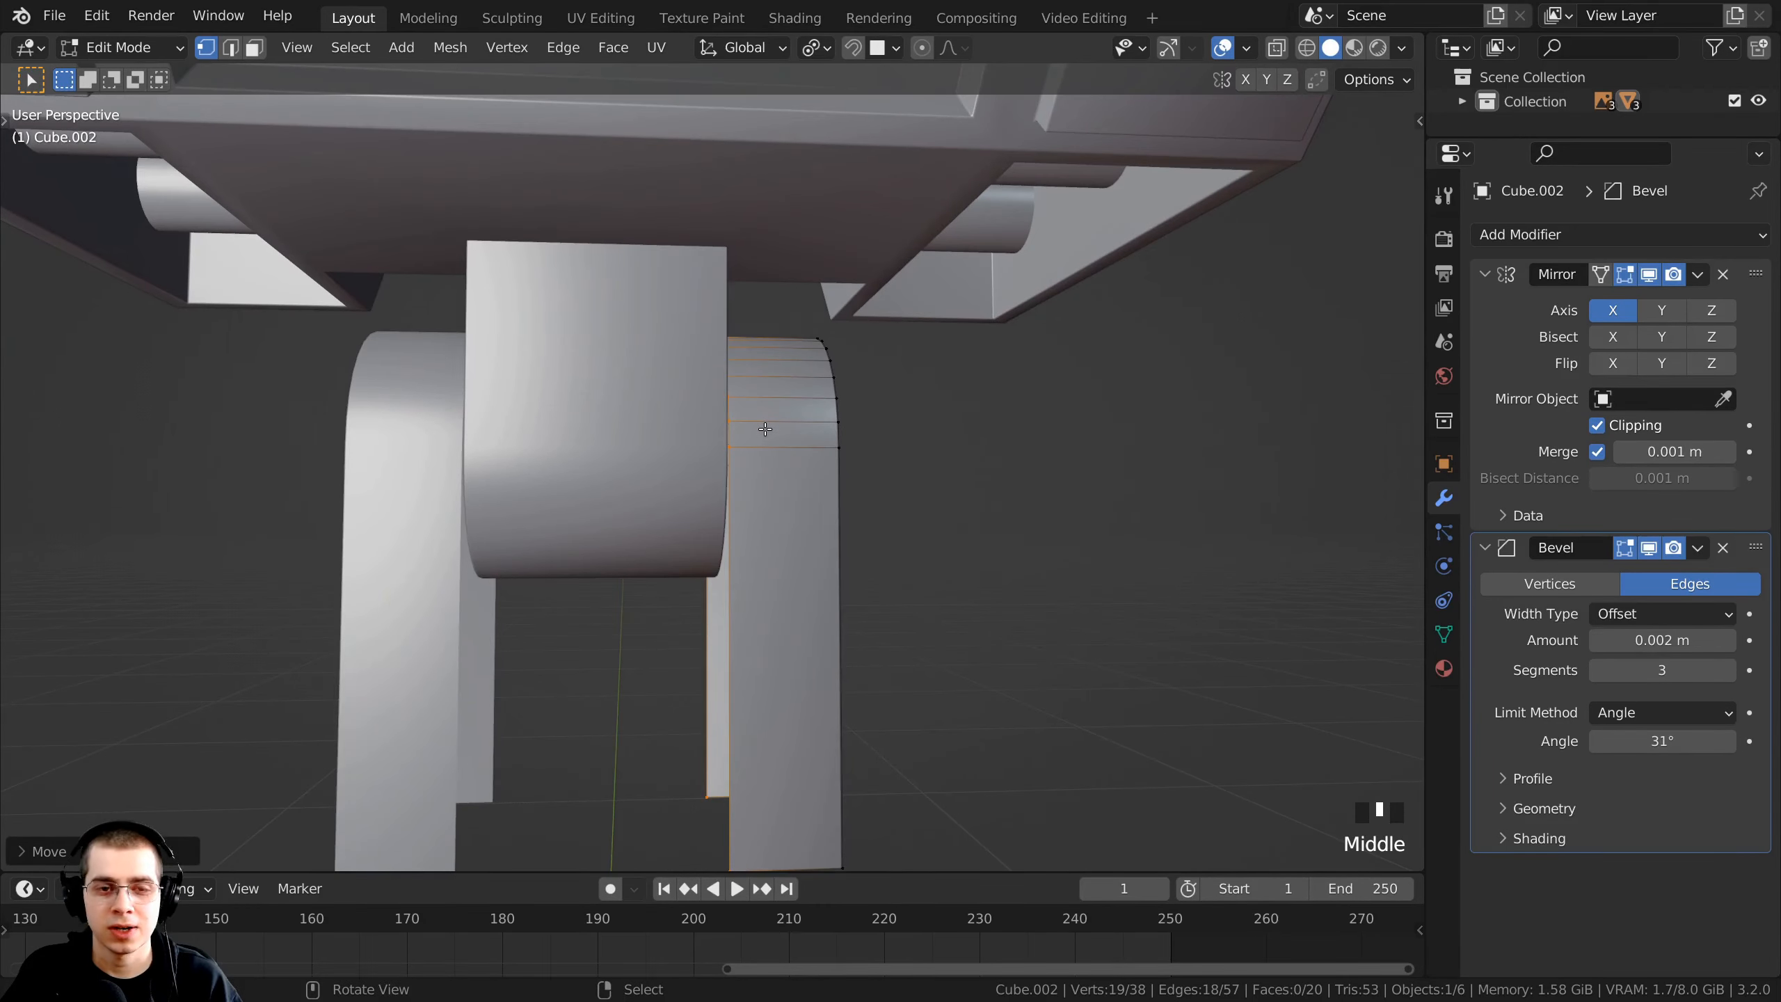
- Leave Edit Mode and hide the head object together with its upper neck piece
key(Tab)
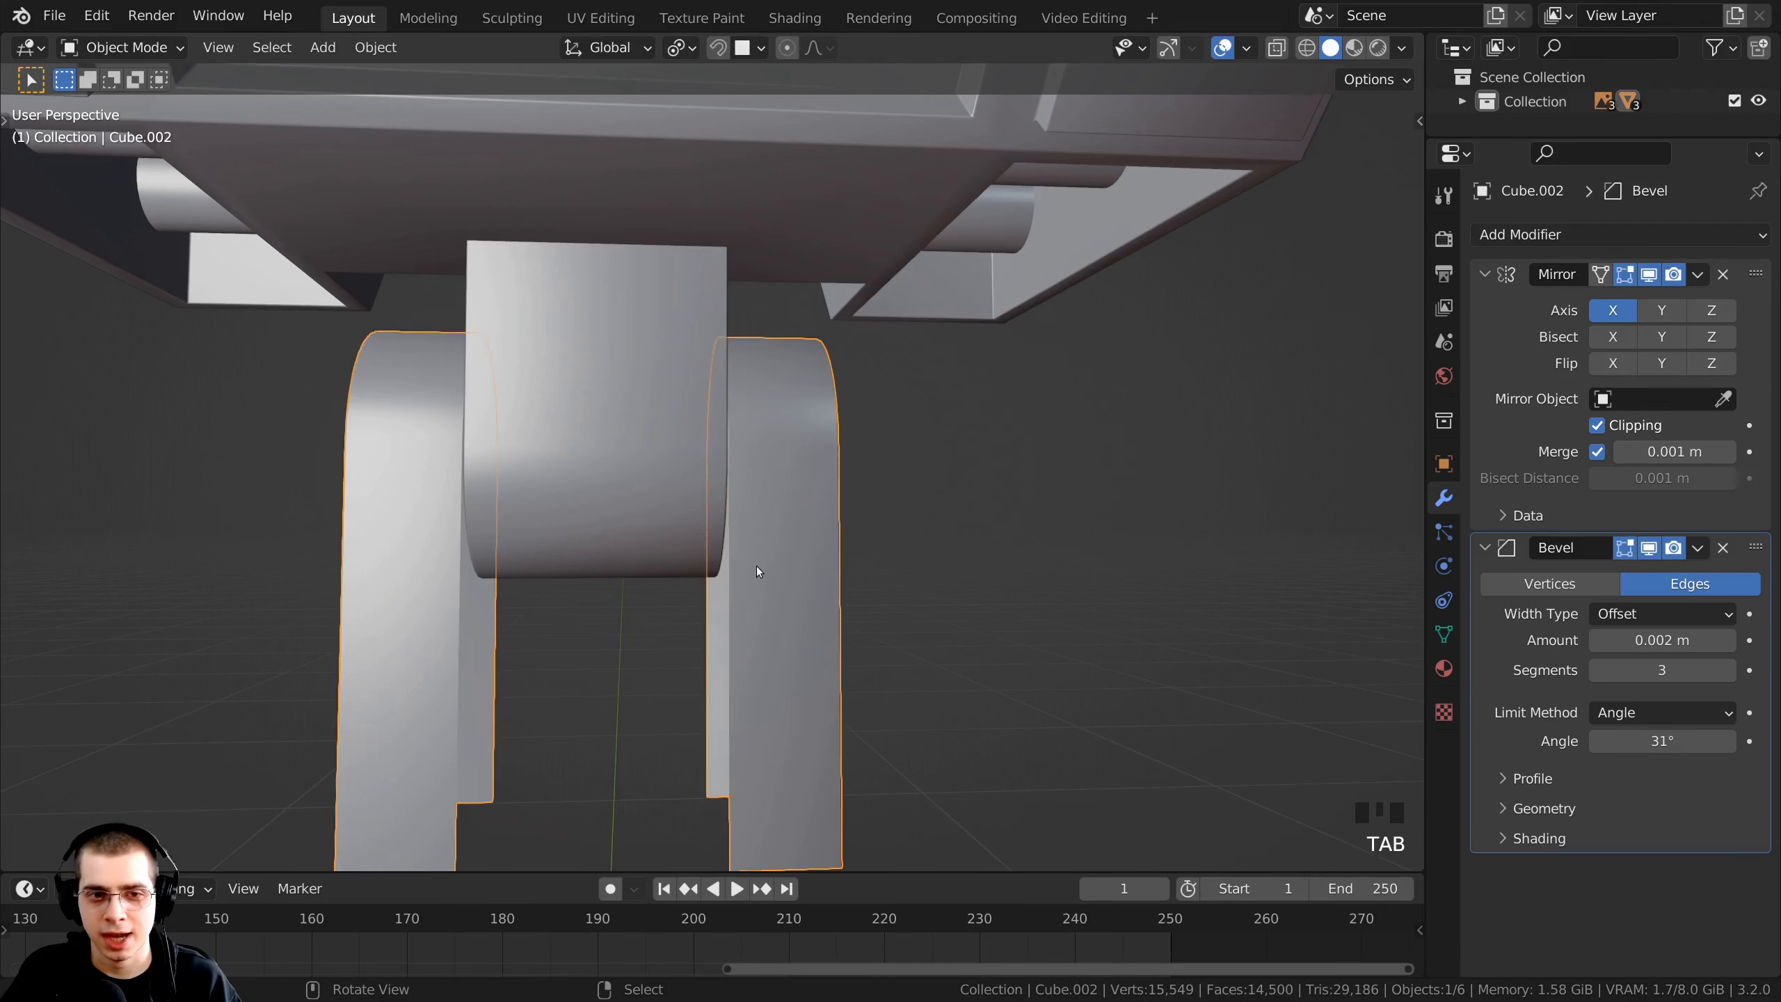
scroll(706, 328, down, 2)
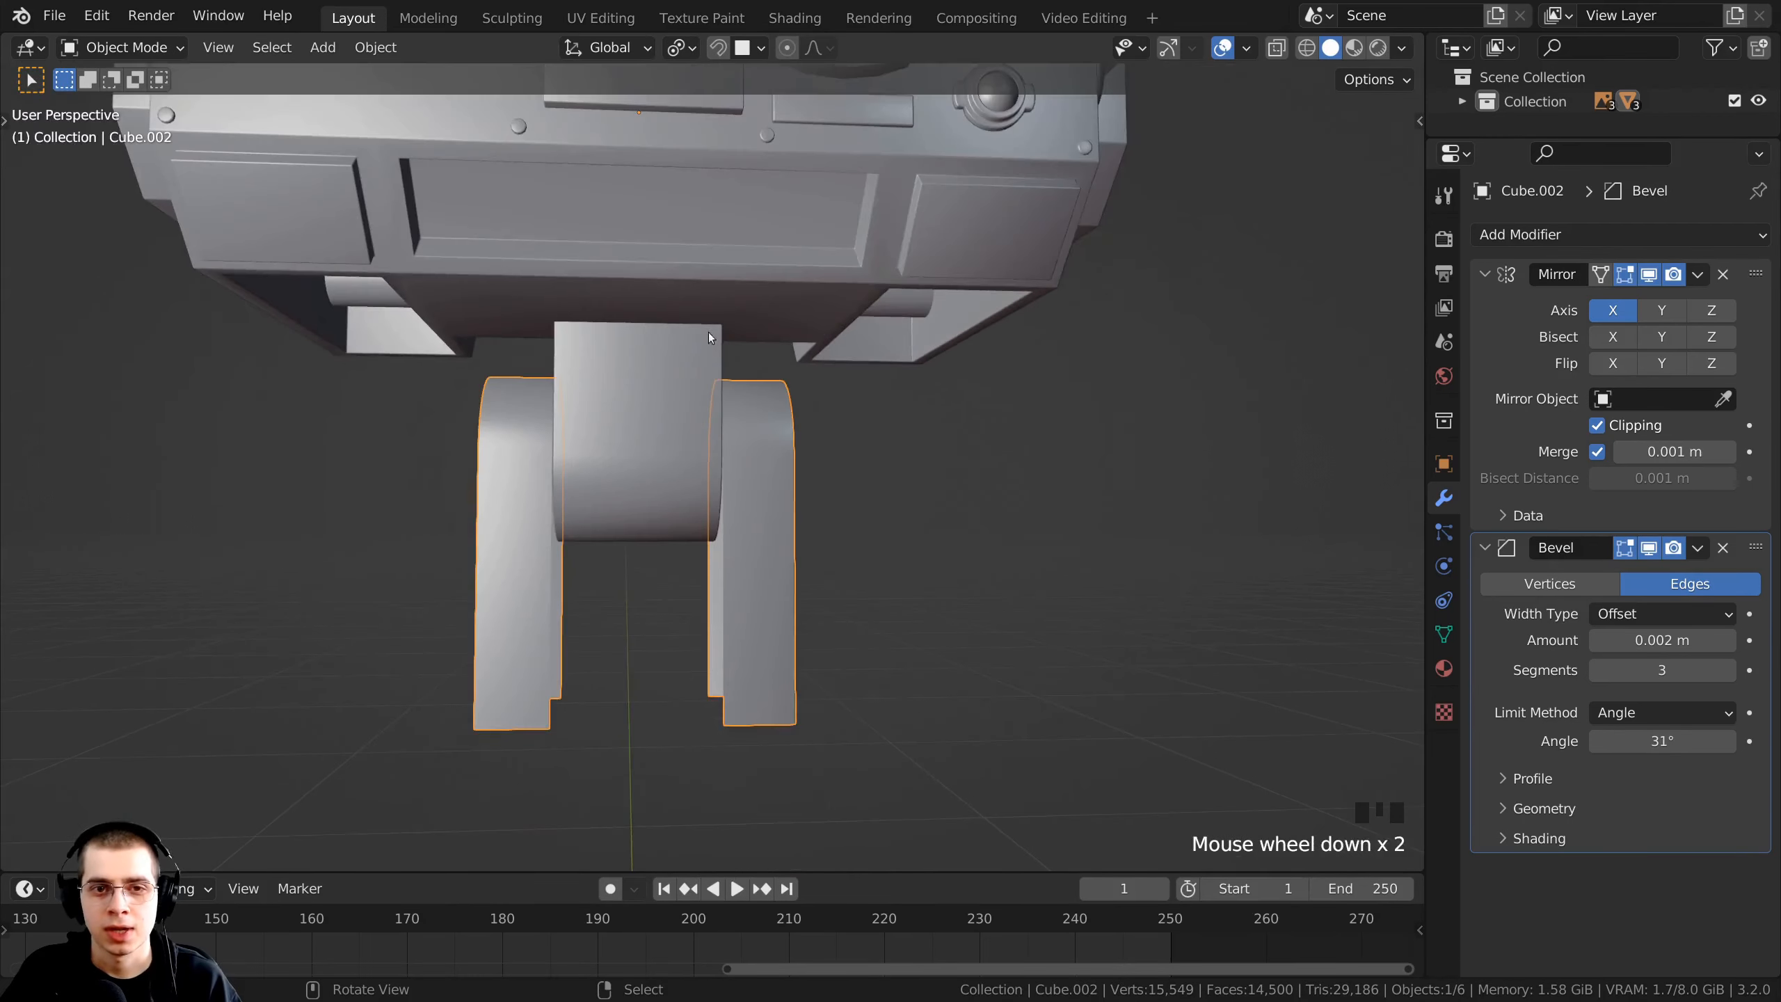
right_click(704, 252)
scroll(684, 516, up, 2)
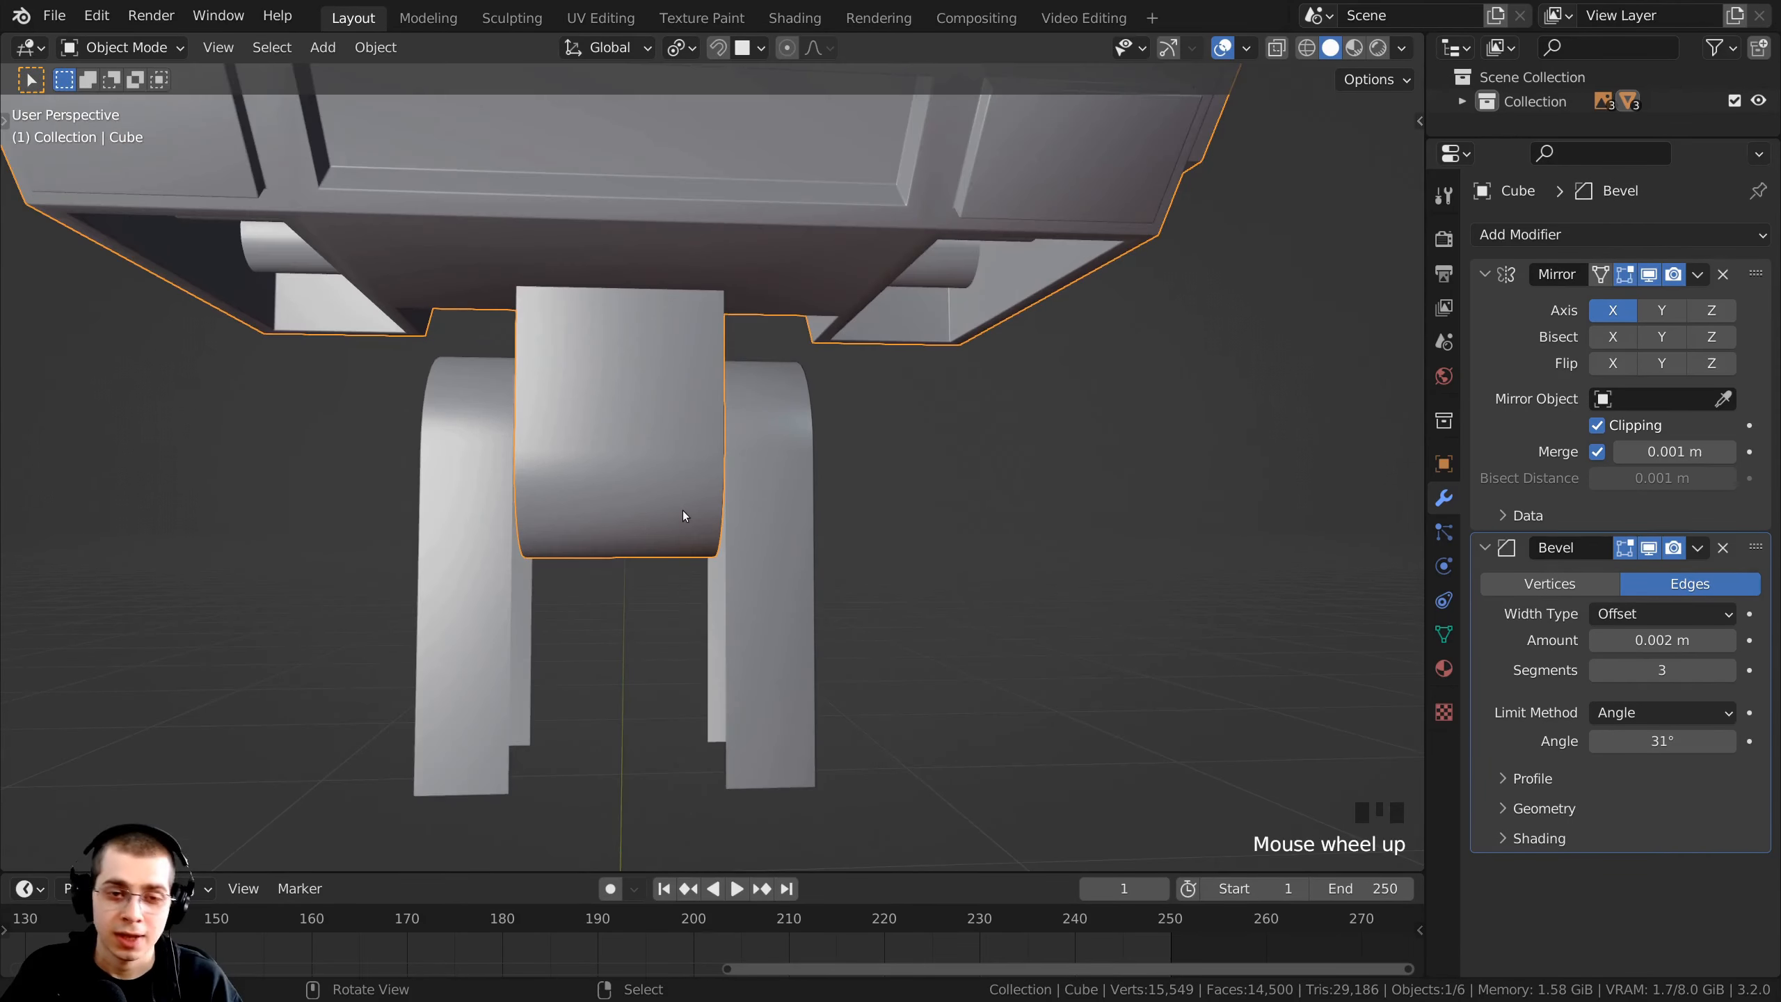
key(h)
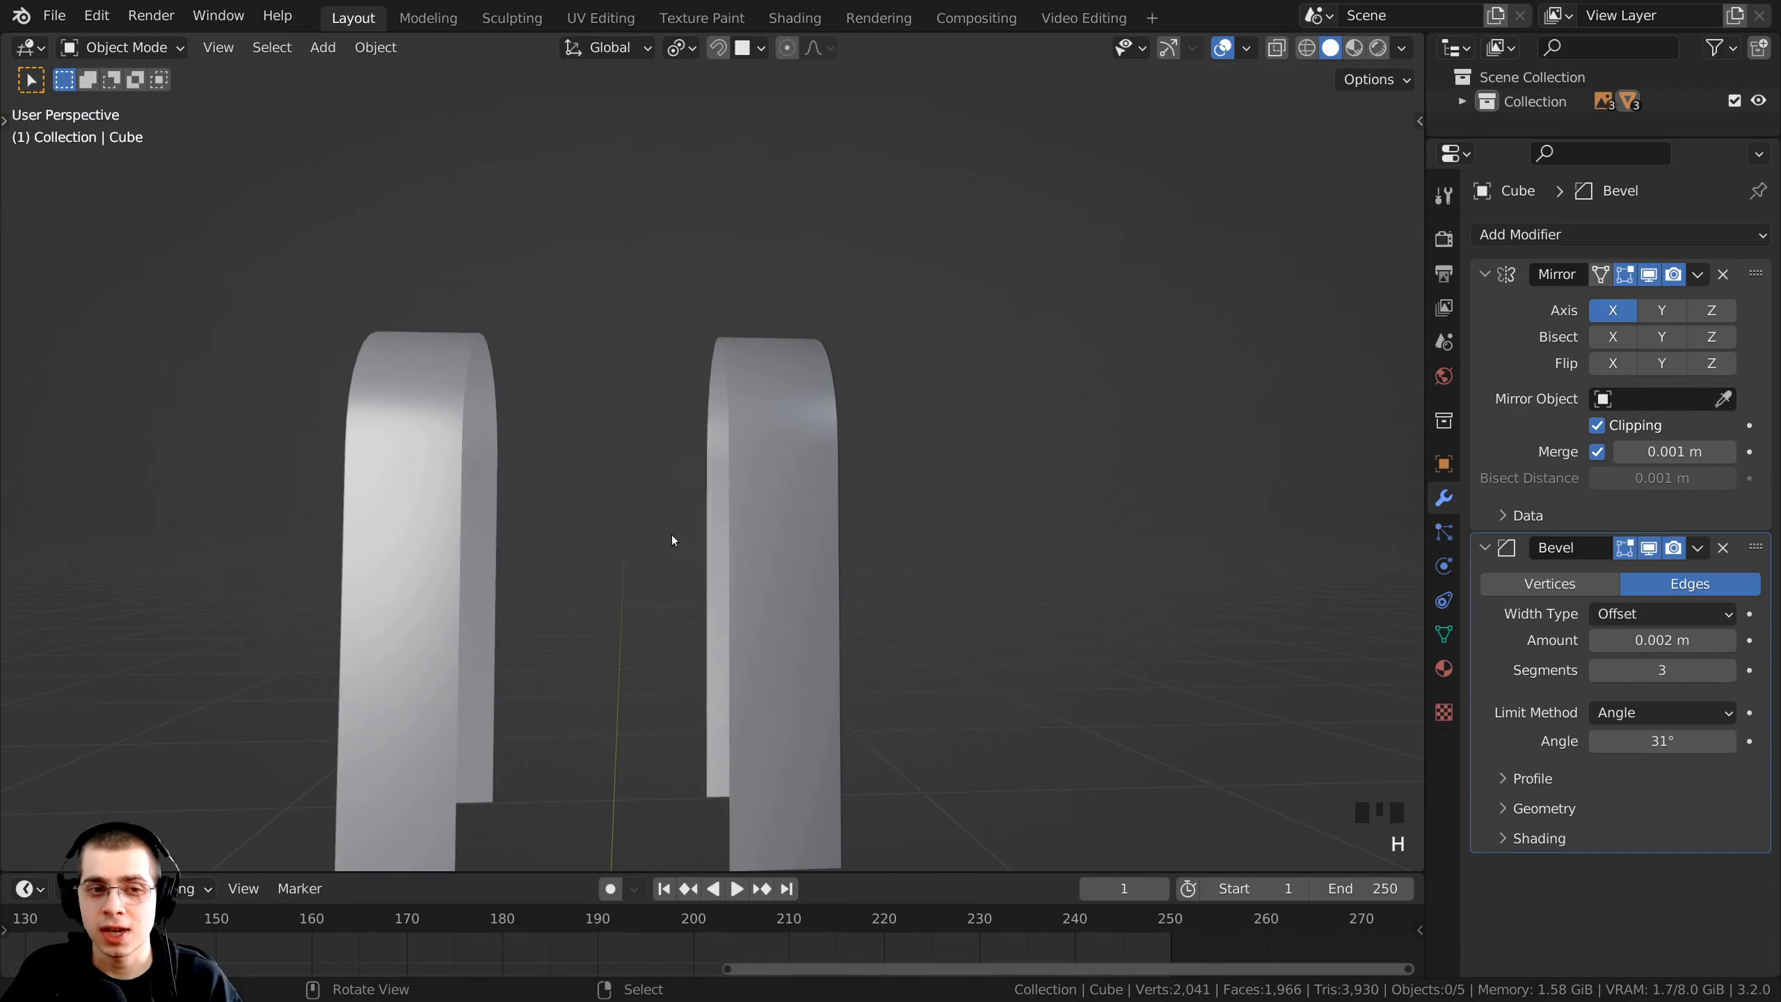
- Select the side brackets and enter Edit Mode with the open inner side of the editable bracket in view
right_click(758, 495)
shift+middle_drag(758, 495, 665, 442)
scroll(710, 504, up, 1)
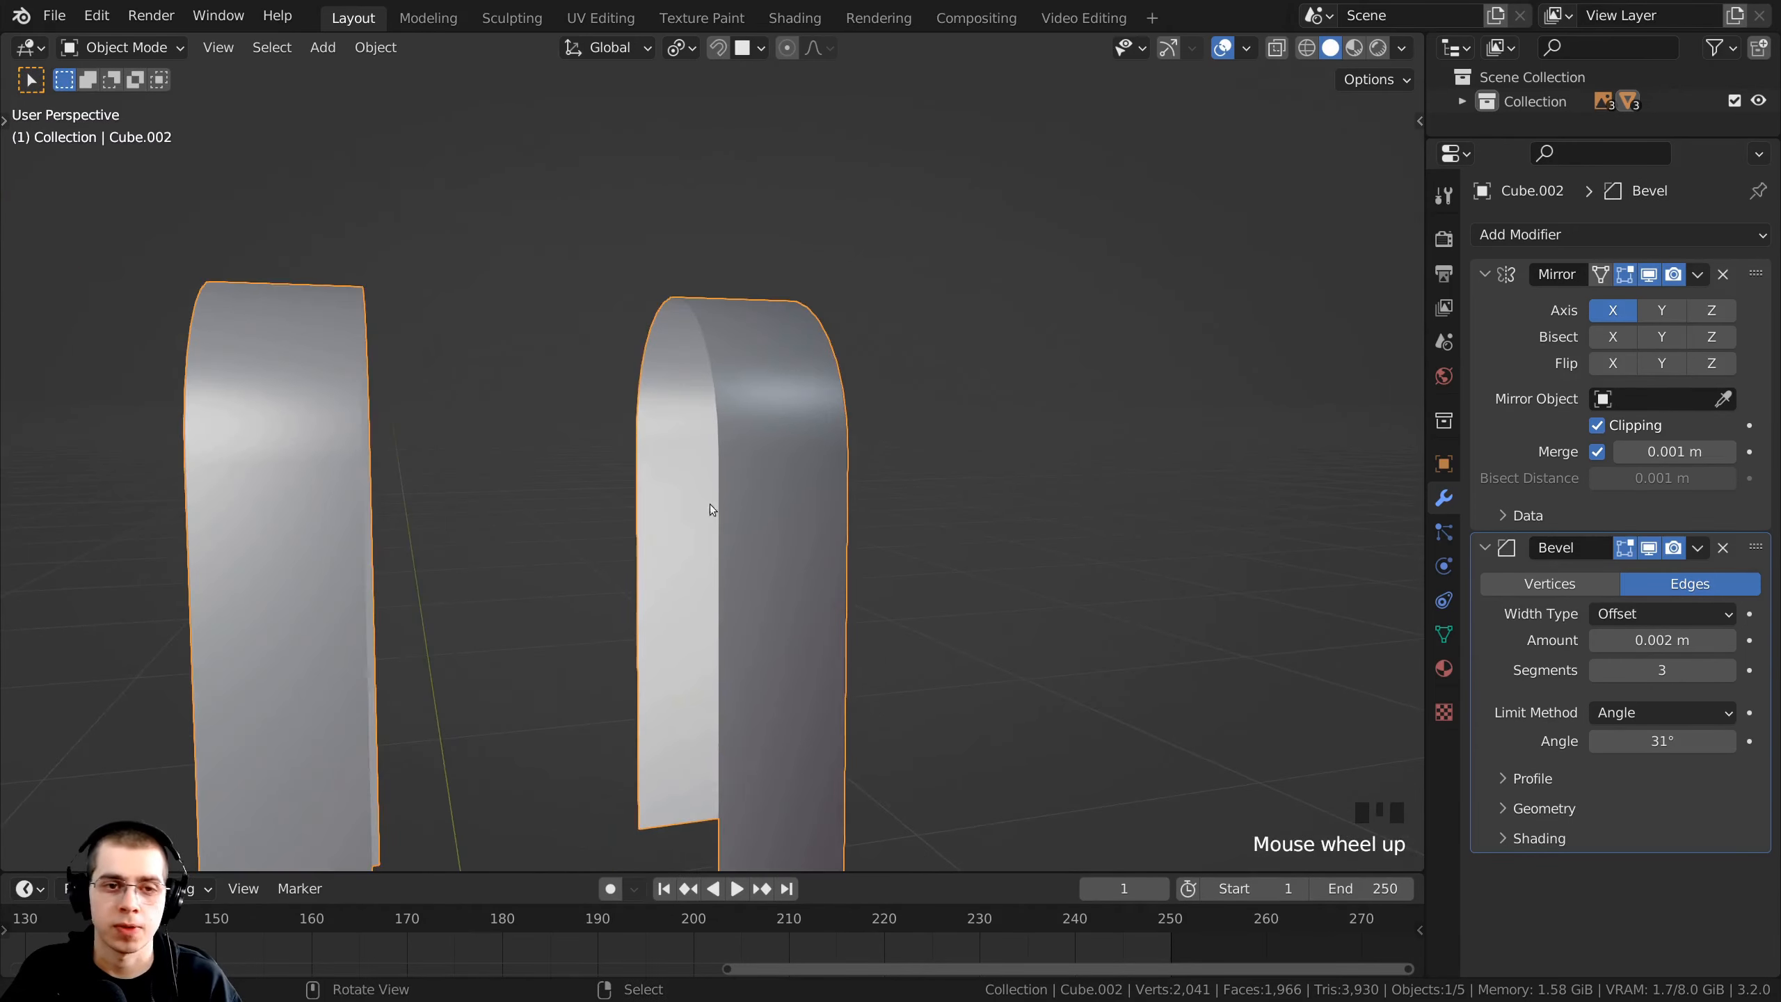
middle_drag(709, 503, 697, 654)
scroll(776, 396, up, 1)
key(Tab)
scroll(776, 390, down, 3)
scroll(679, 583, down, 2)
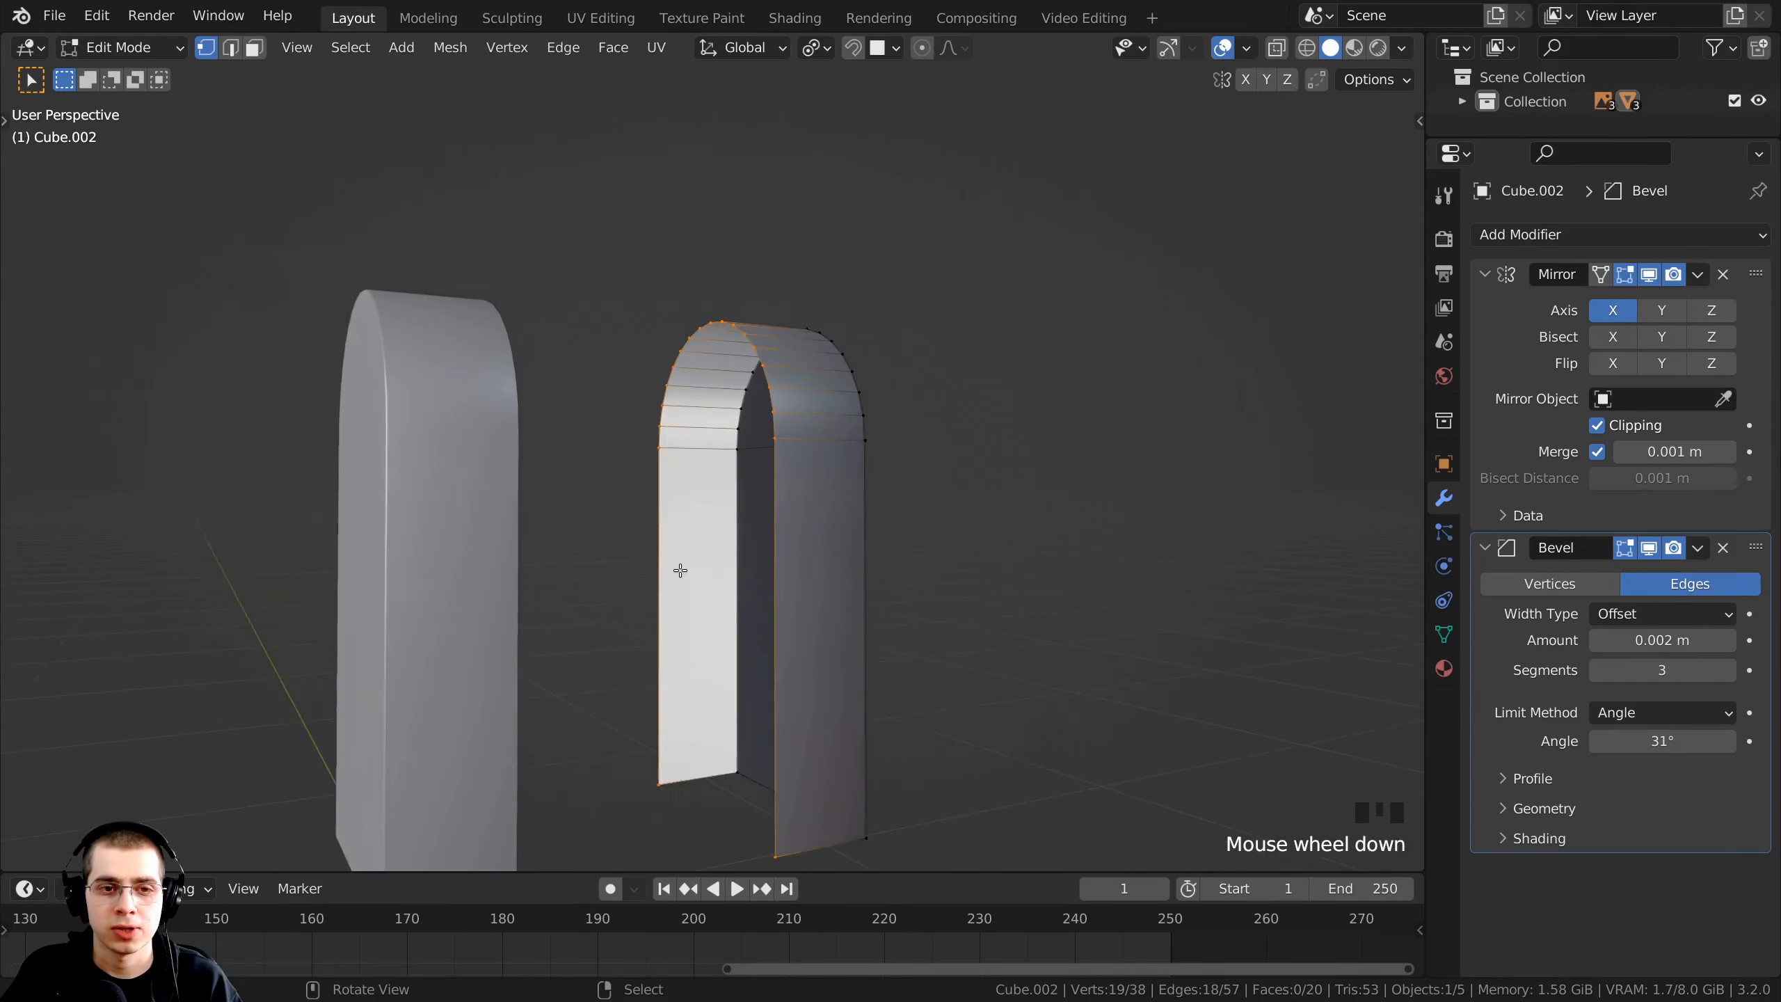
- Fill the rectangular lower part of the bracket's open inner side with a face between its four corner vertices
right_click(666, 725)
scroll(692, 549, up, 2)
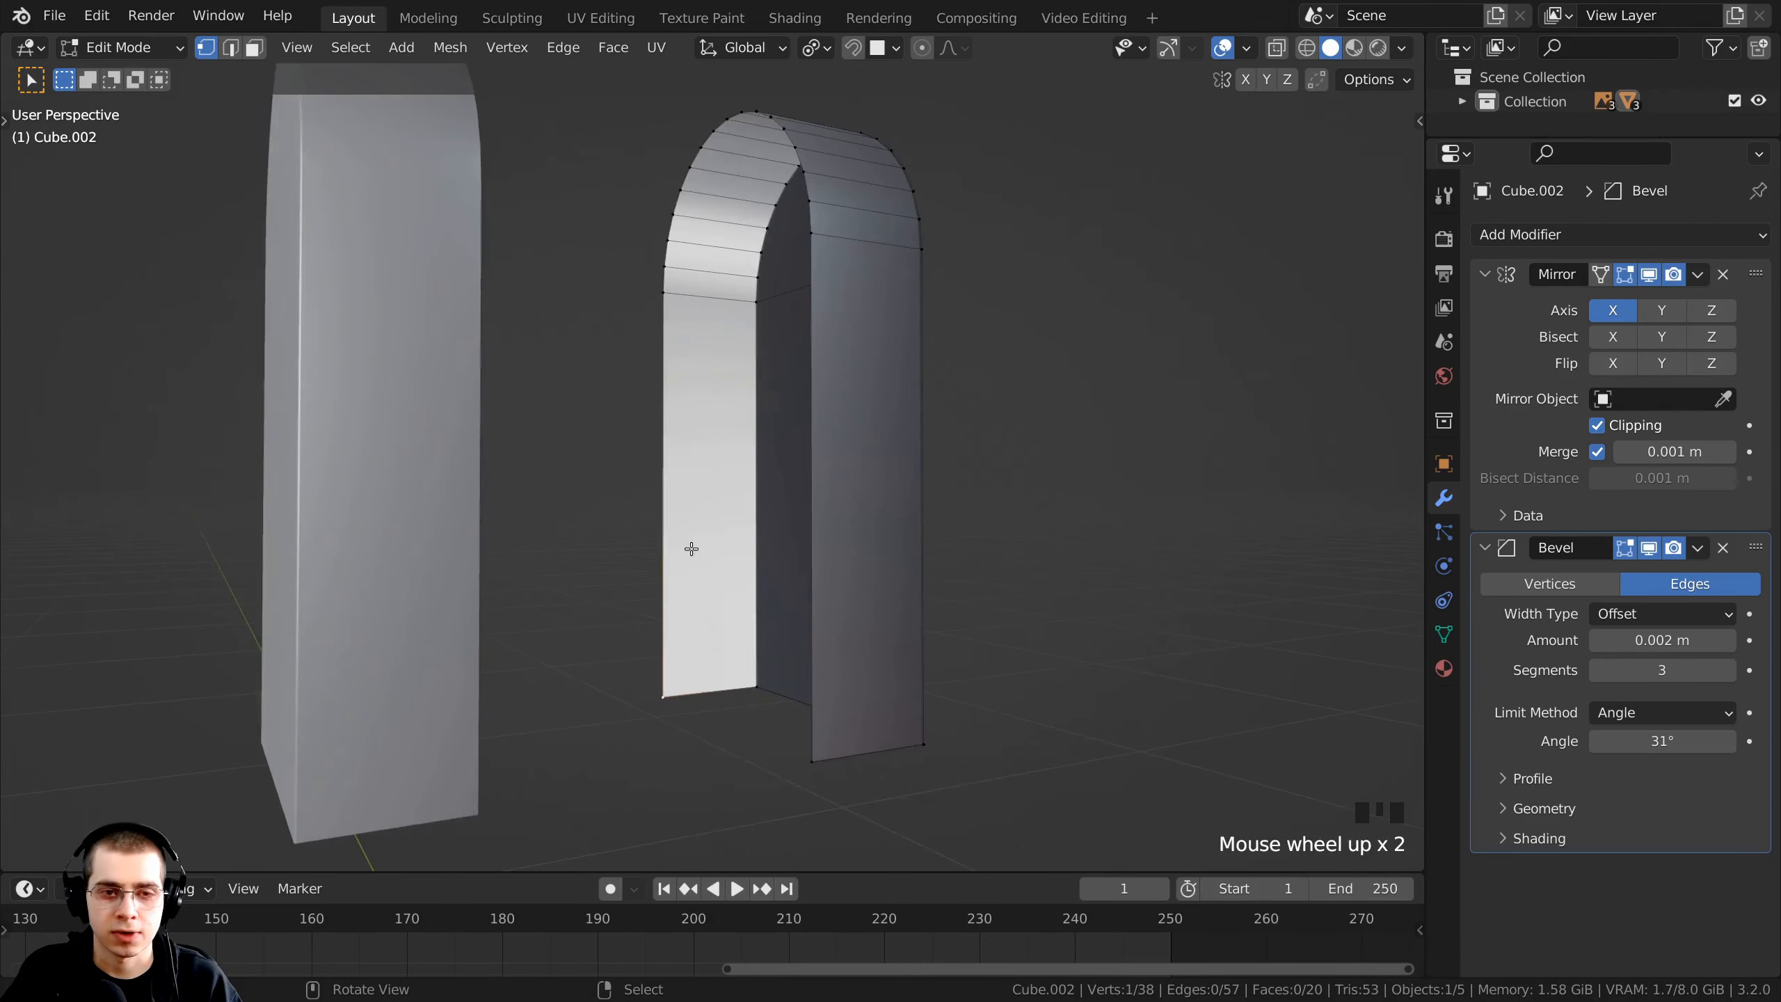
shift+right_click(659, 291)
shift+right_click(825, 232)
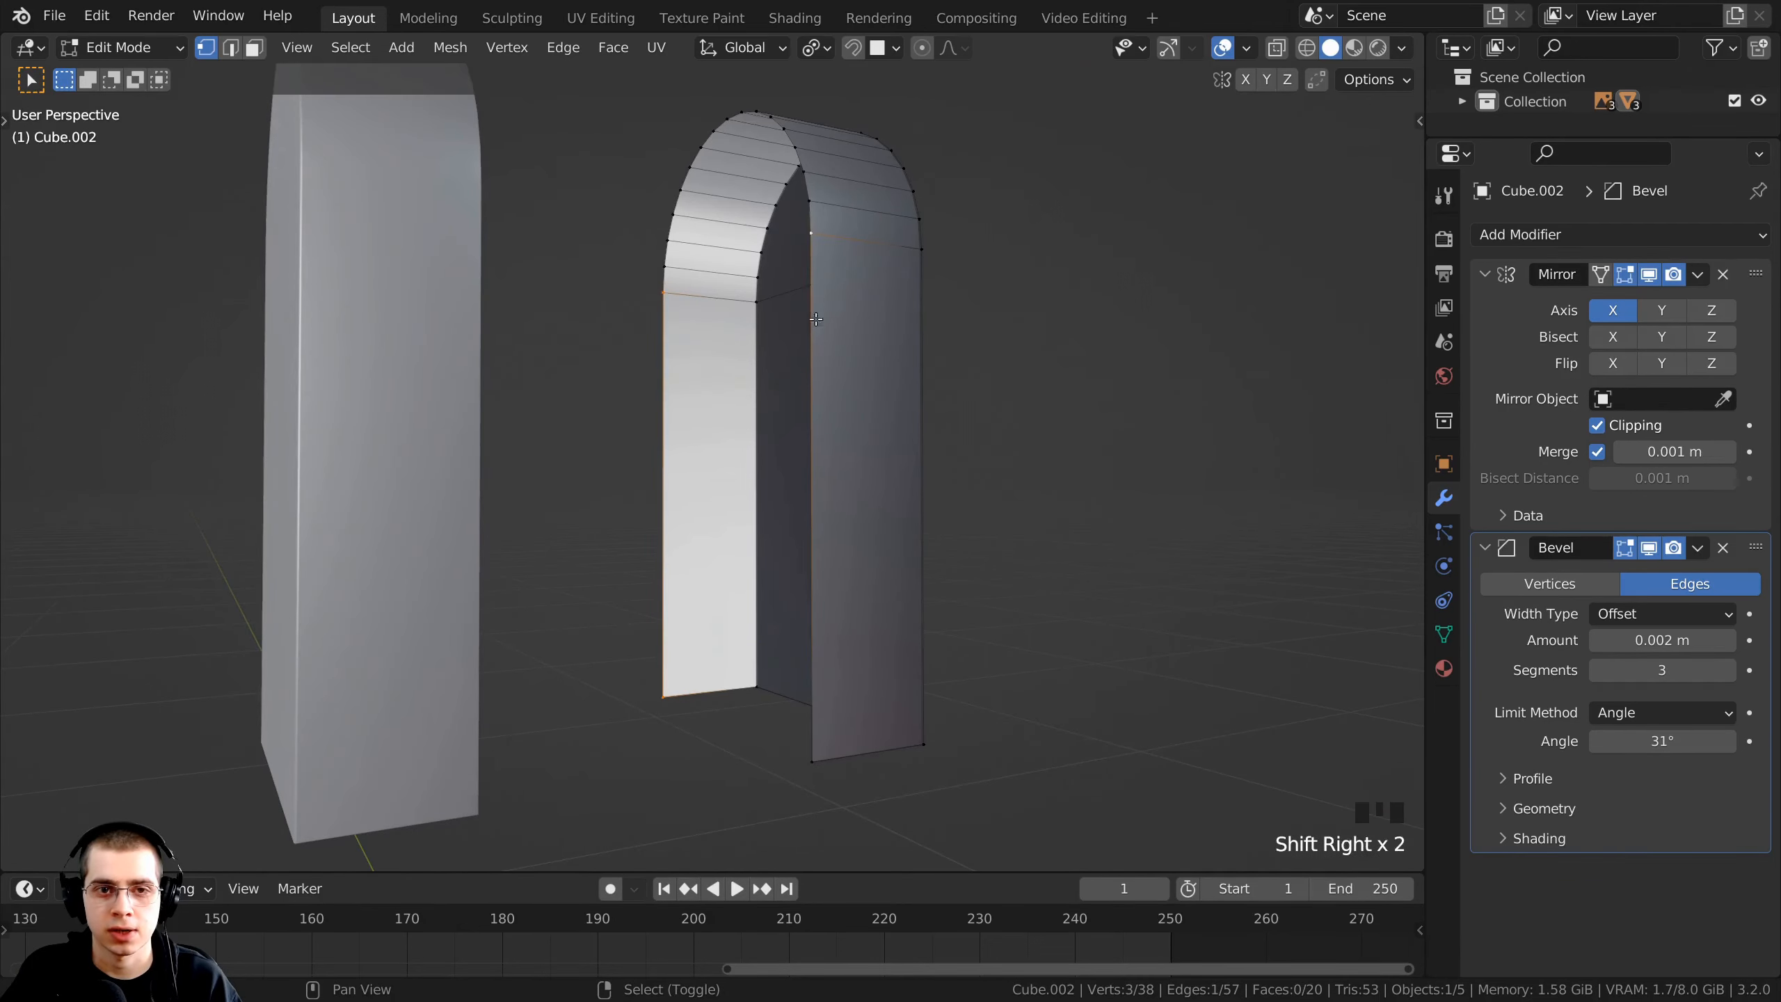
shift+right_click(806, 759)
middle_drag(794, 657, 707, 540)
key(f)
- Select the edge loop around the remaining rounded opening on the bracket's inner side and fill it with a face
scroll(817, 482, up, 2)
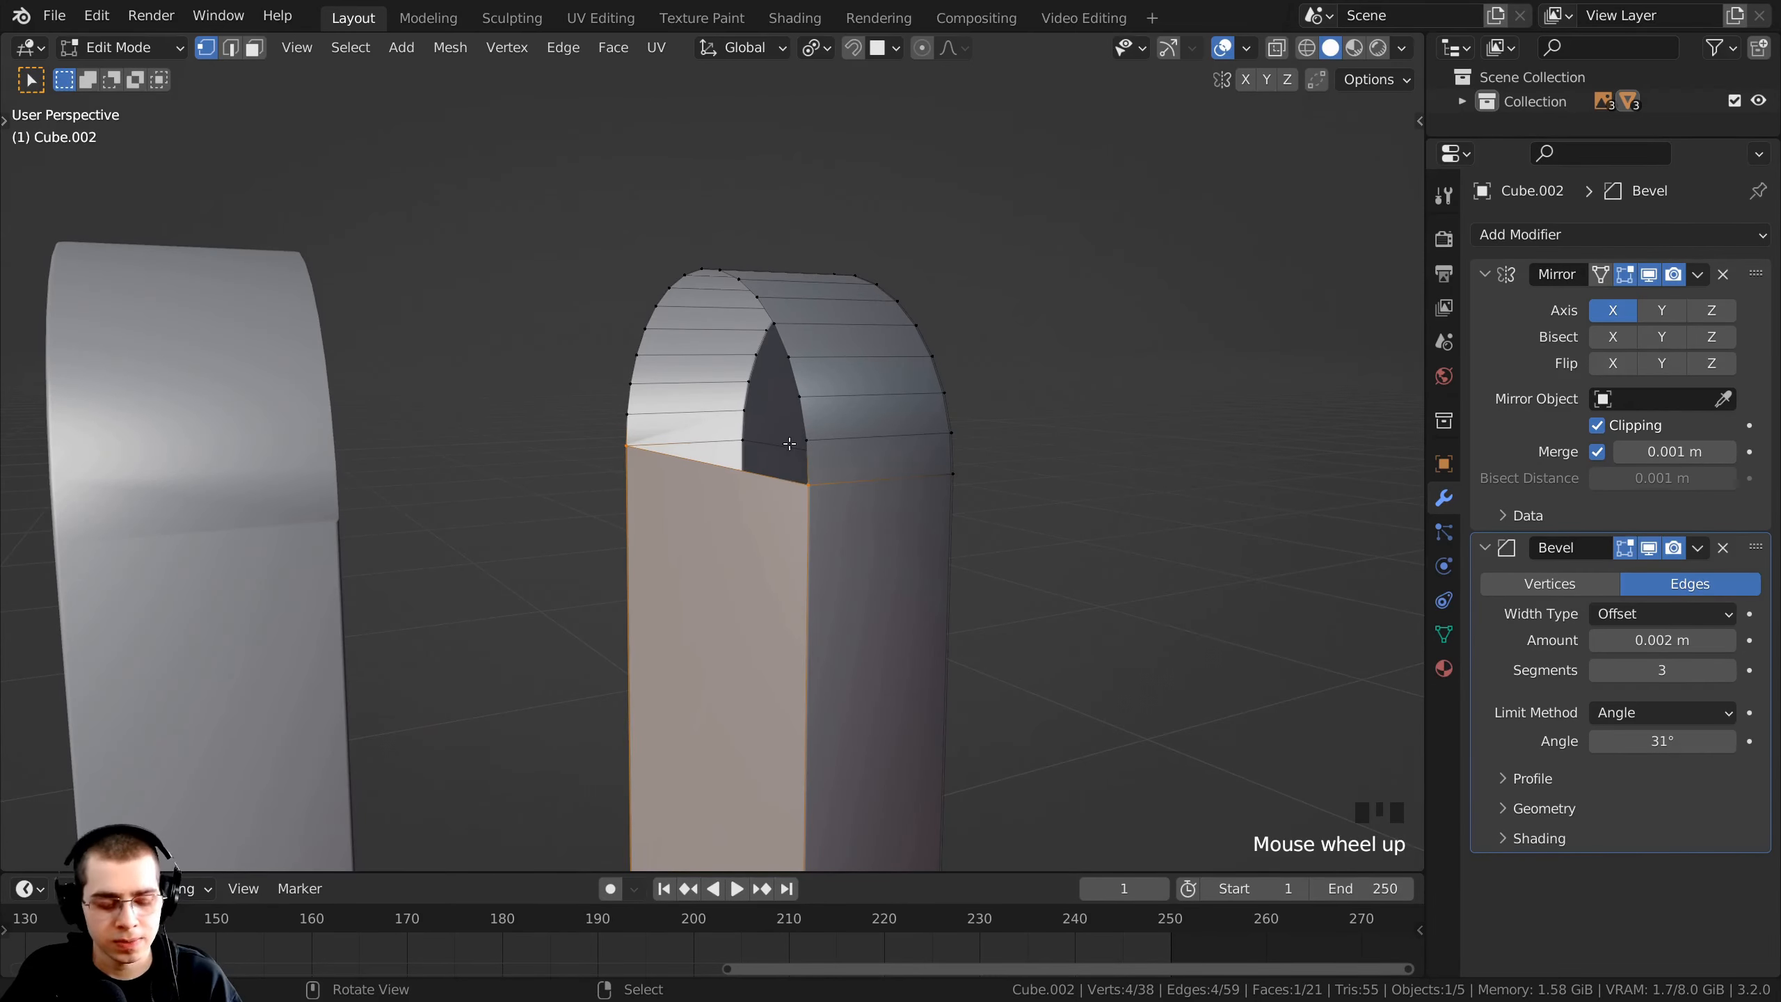
alt+right_click(784, 337)
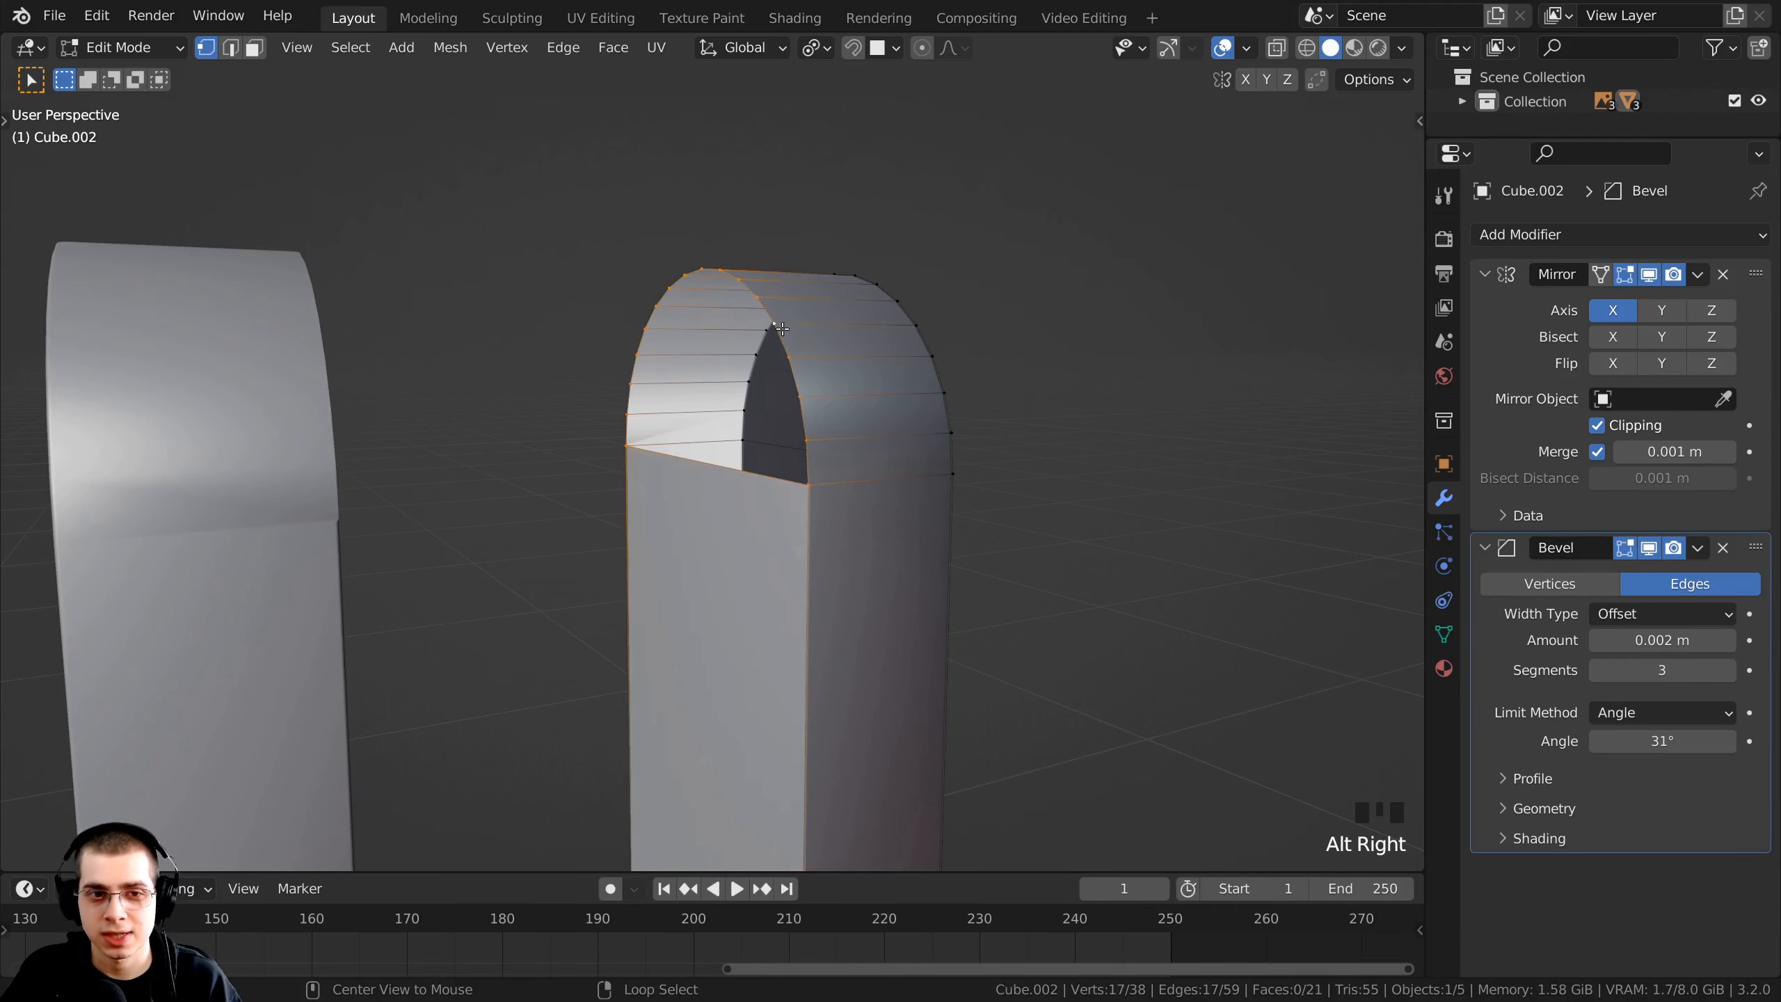
middle_drag(818, 441, 804, 499)
scroll(805, 498, down, 2)
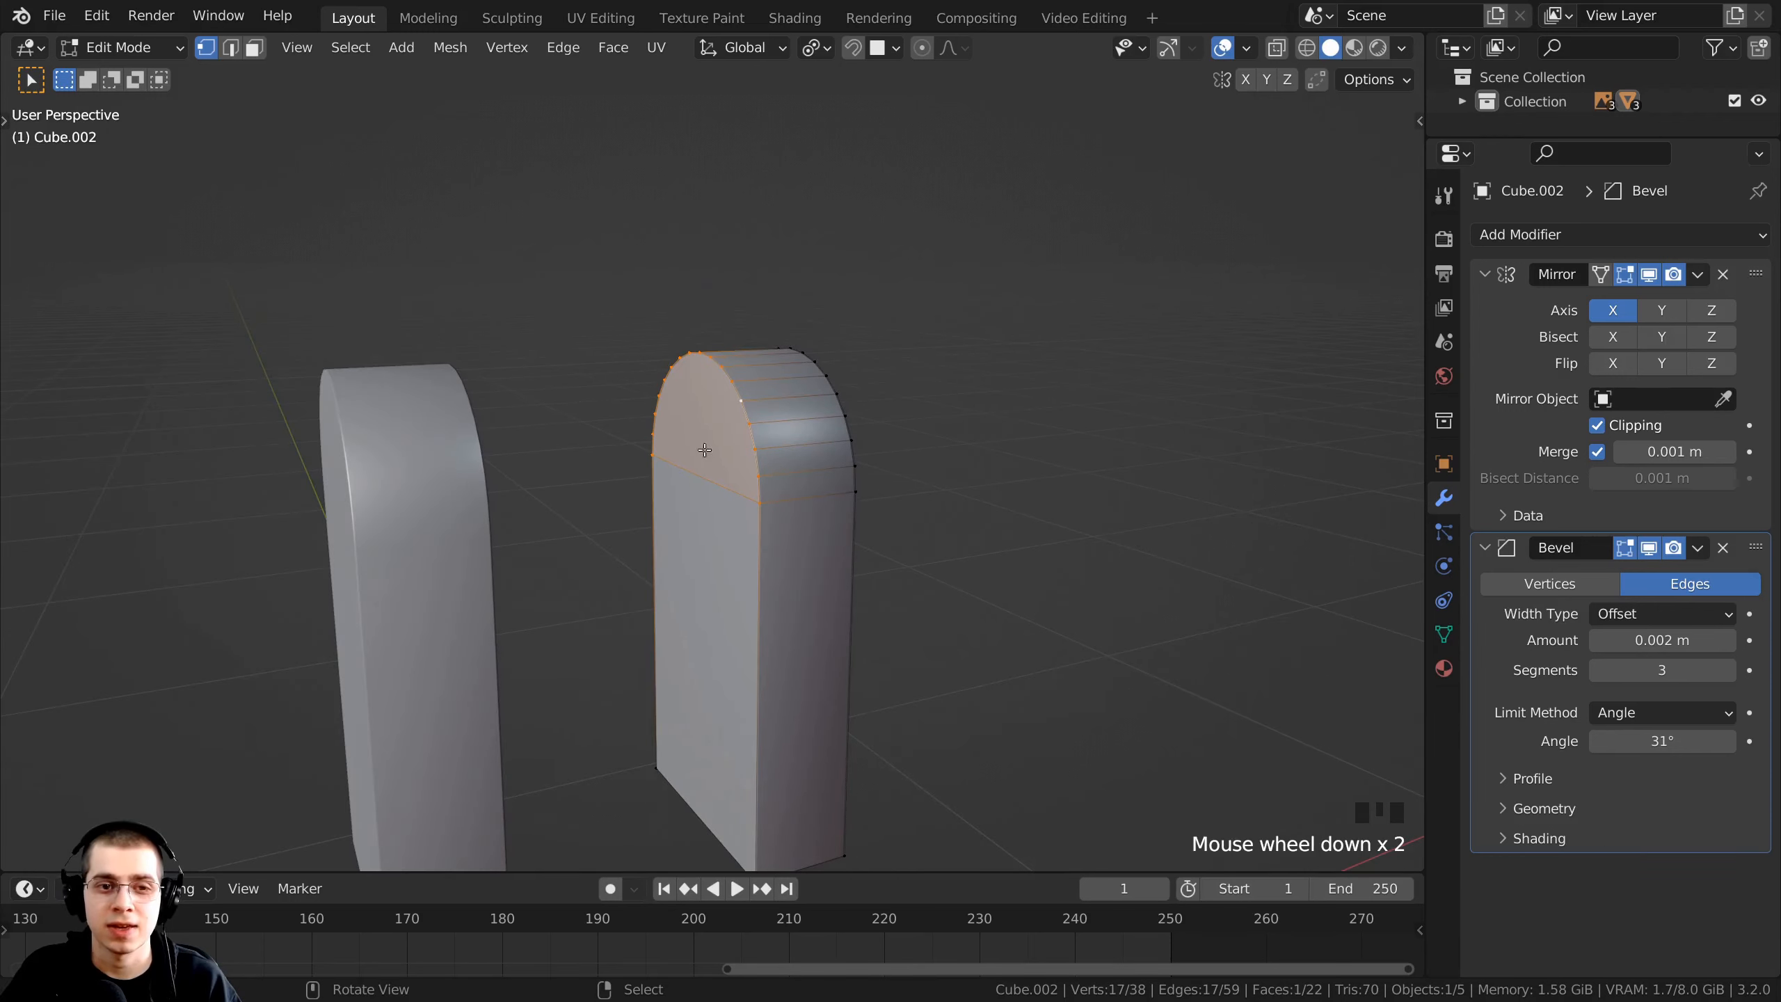
- Leave Edit Mode, unhide the head and upper neck piece, and deselect all objects
mouse_move(704, 451)
middle_down()
mouse_move(706, 497)
mouse_move(717, 474)
middle_up()
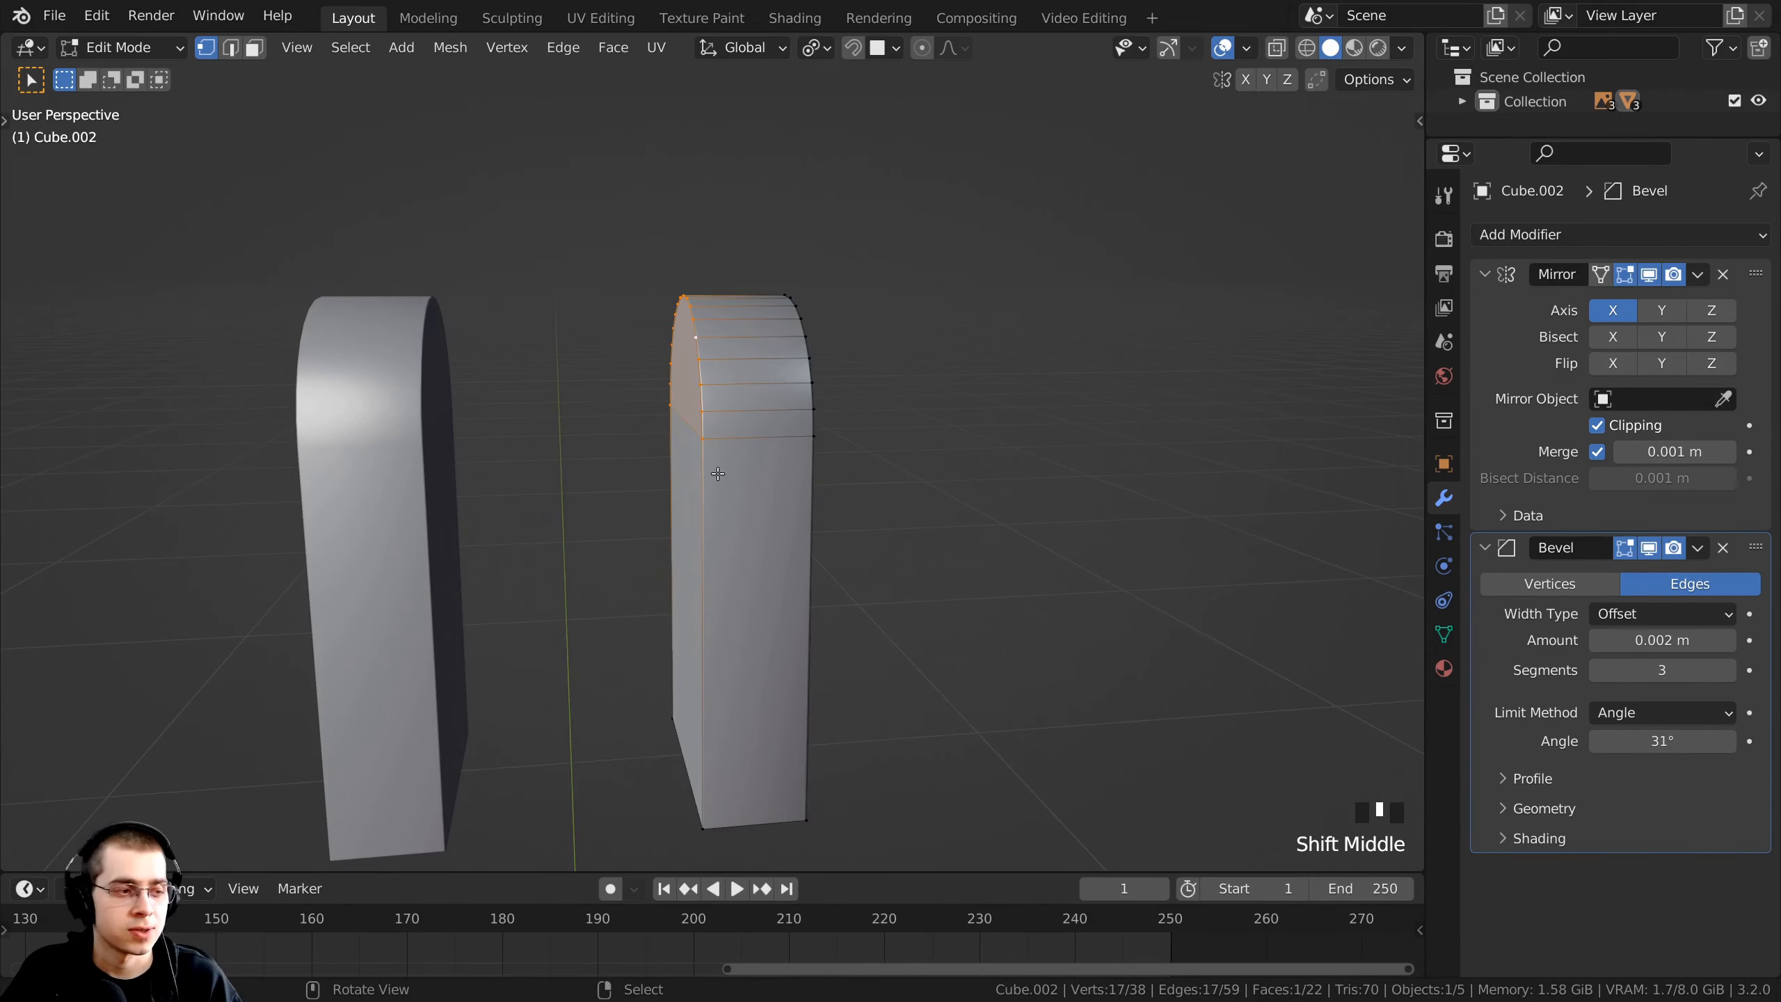
key(Tab)
scroll(718, 450, up, 1)
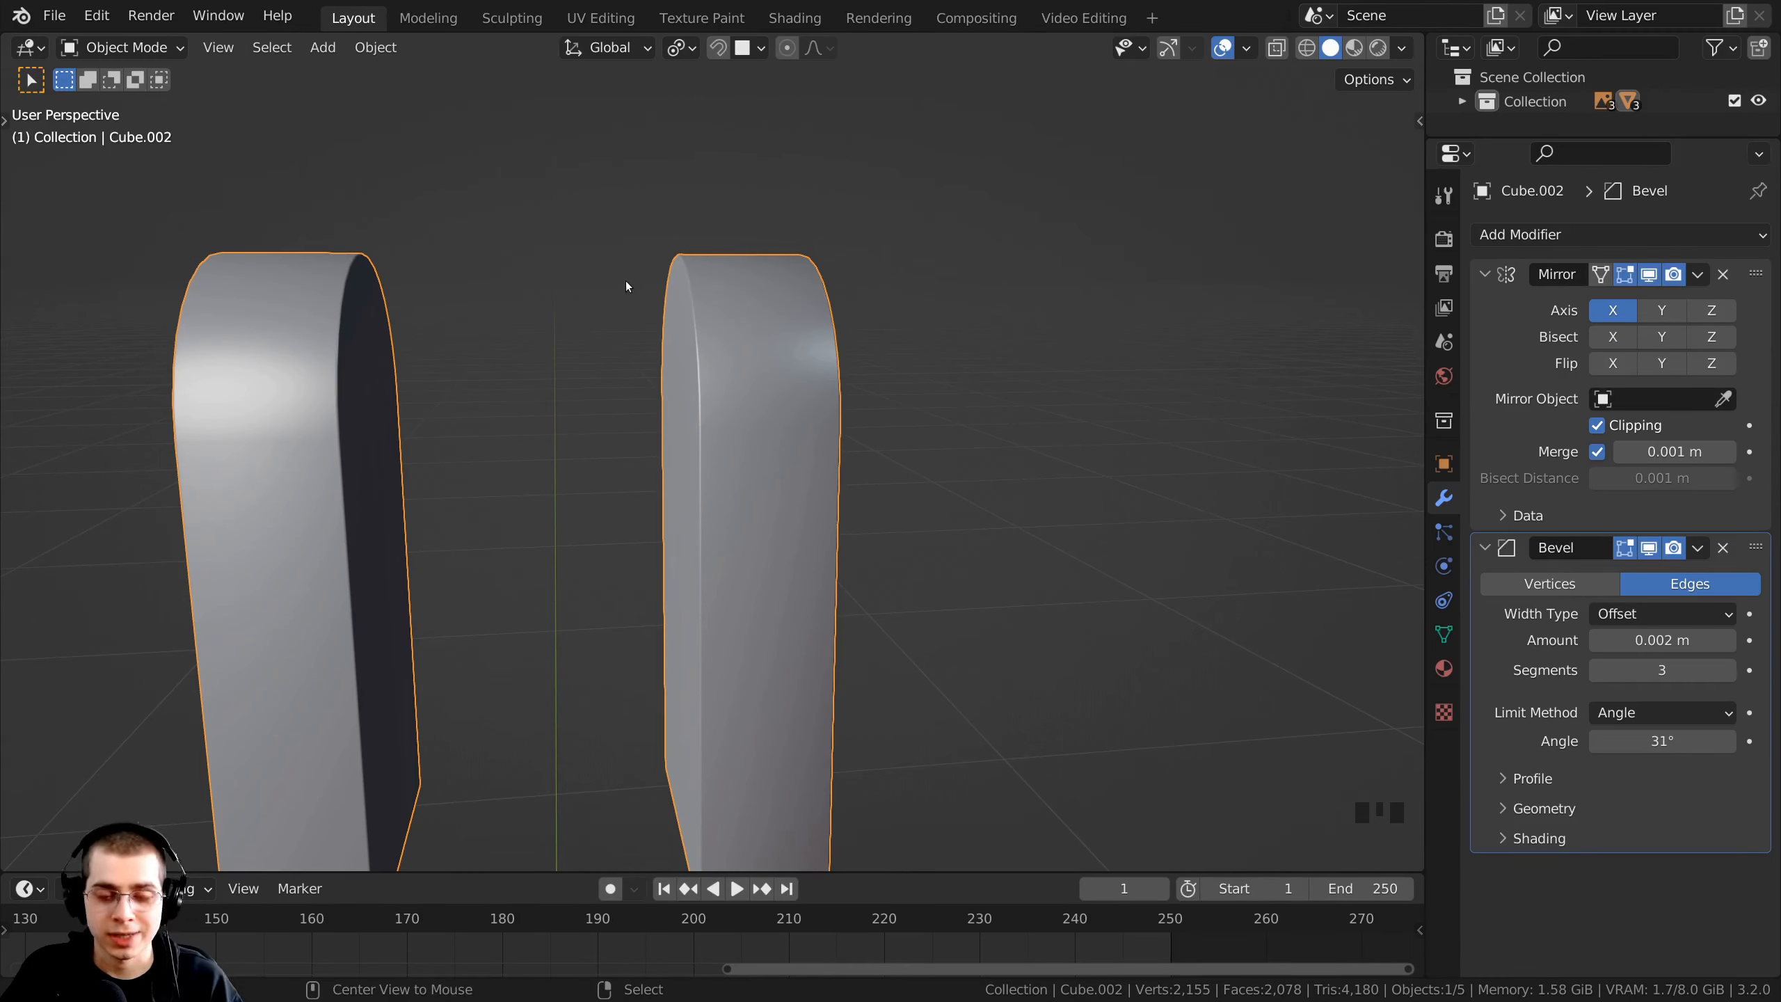
key(alt+h)
scroll(642, 306, down, 4)
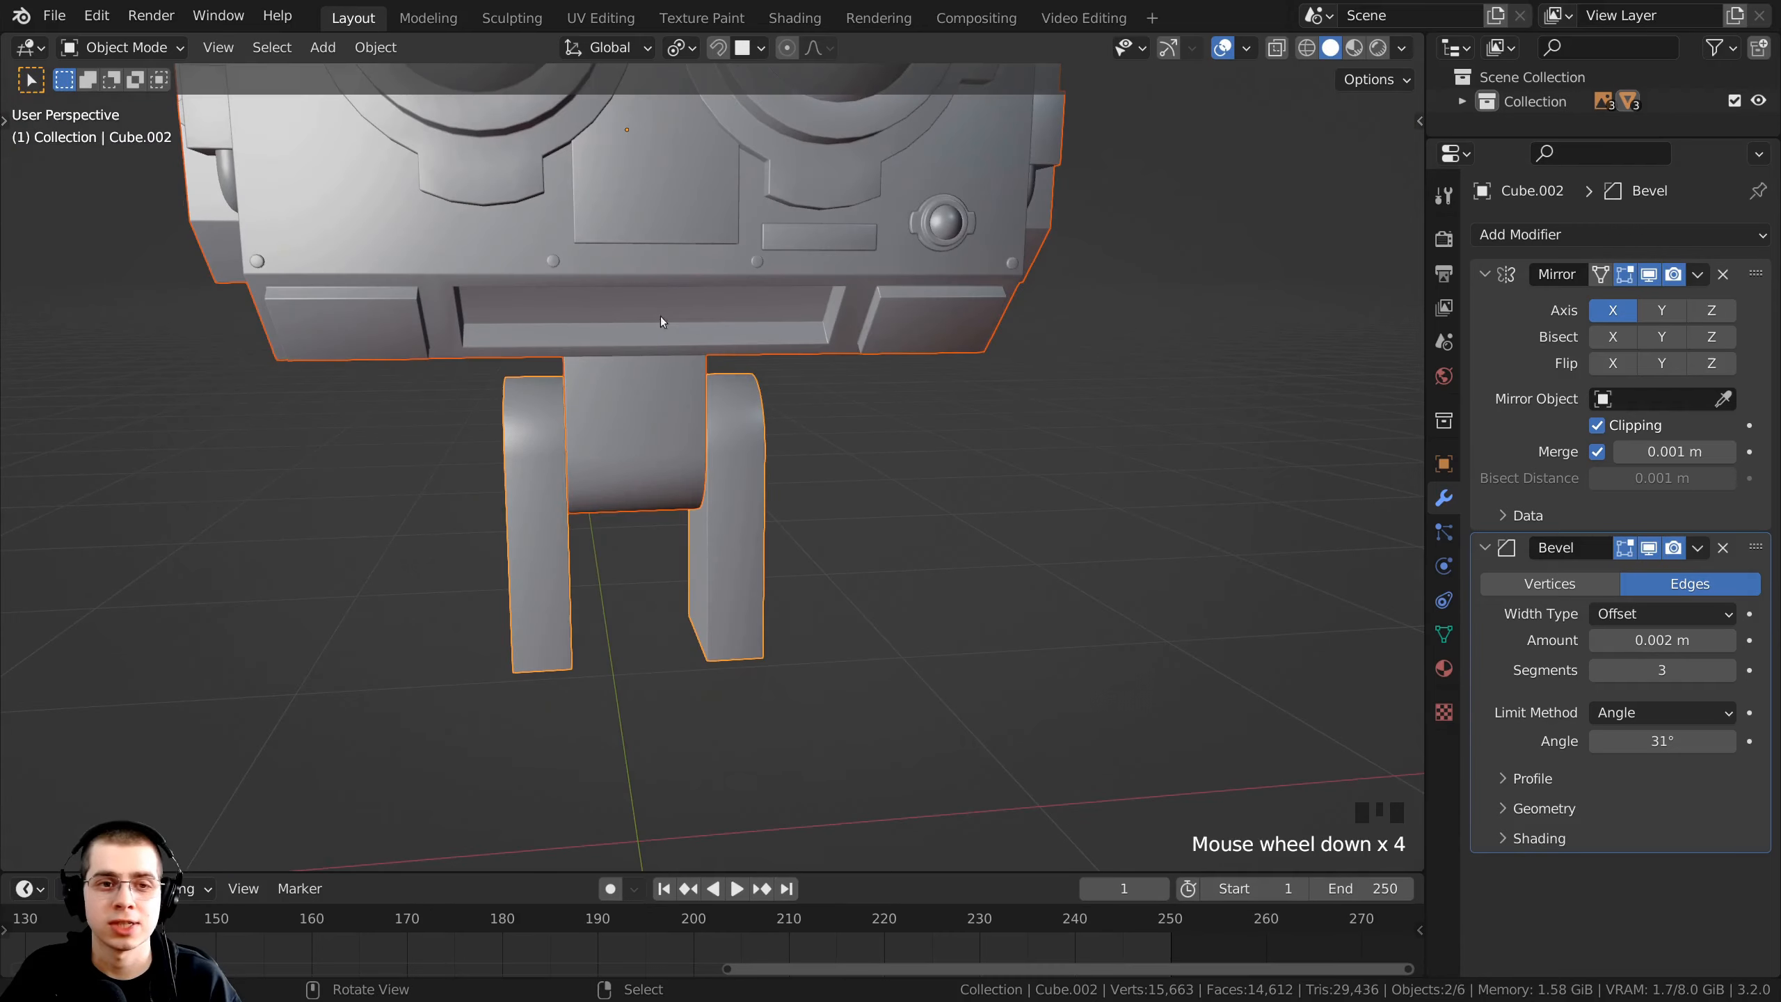
key(a)
middle_drag(717, 388, 662, 383)
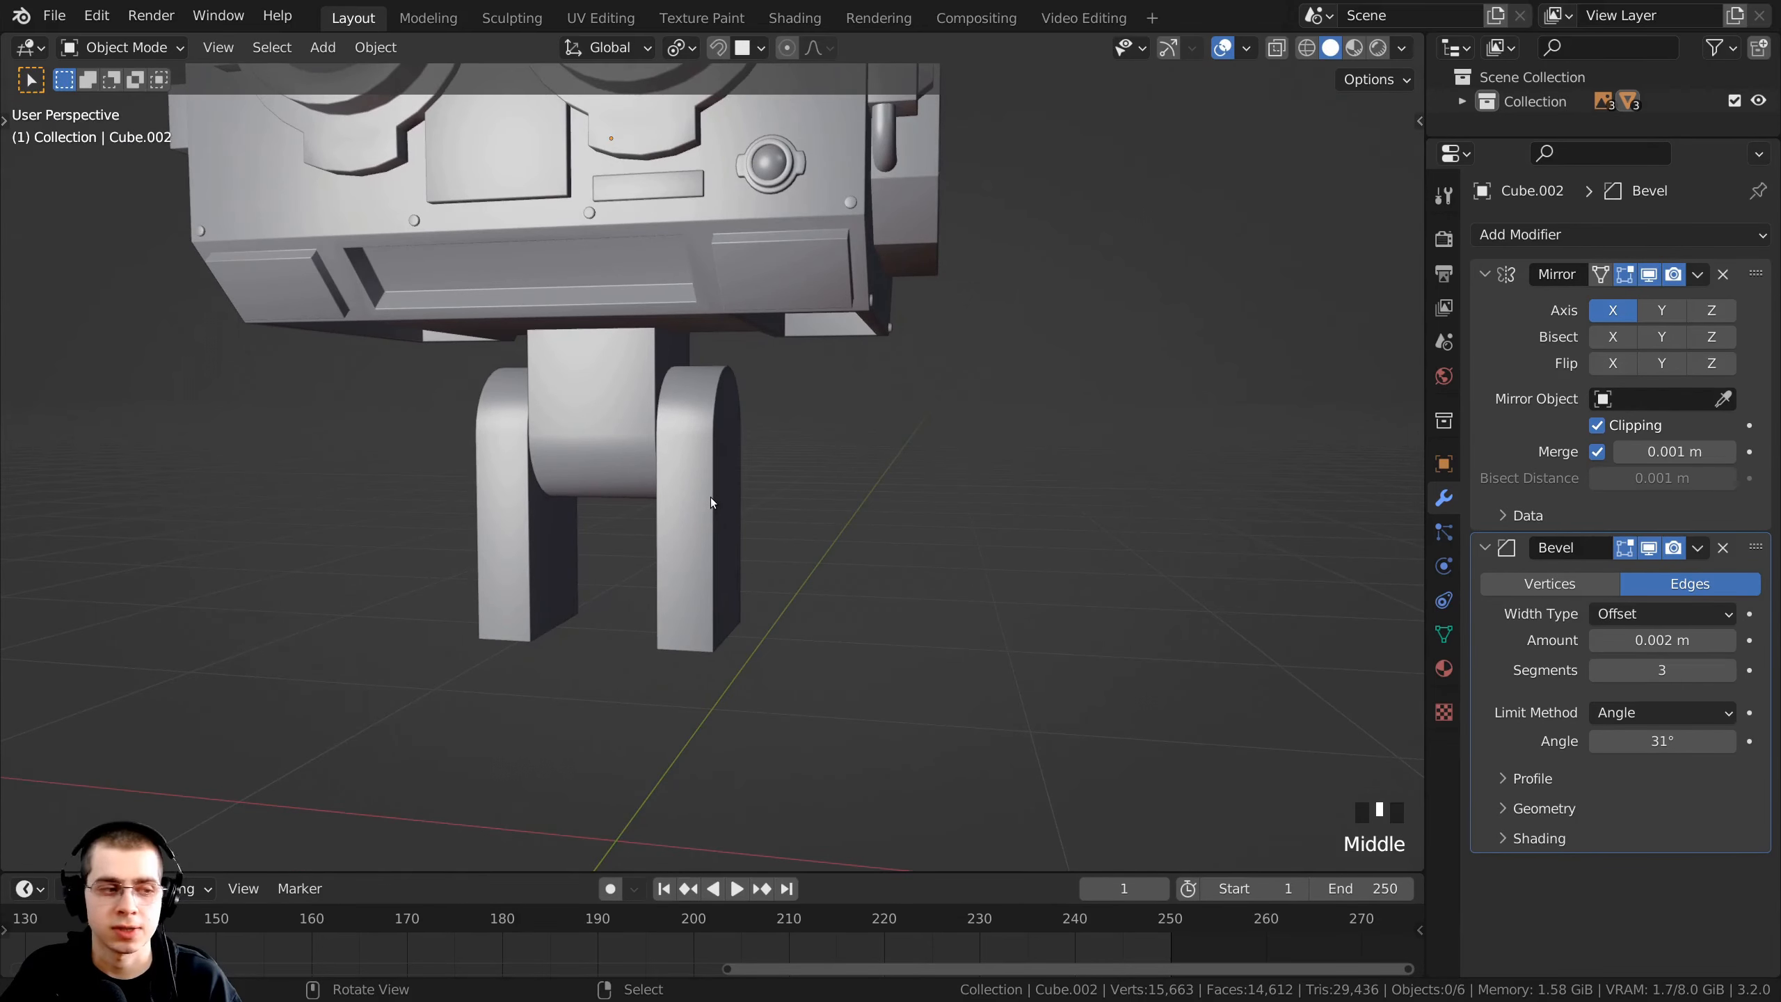
- Select the side brackets and enter Edit Mode with nothing selected and the open underside in view
right_click(710, 500)
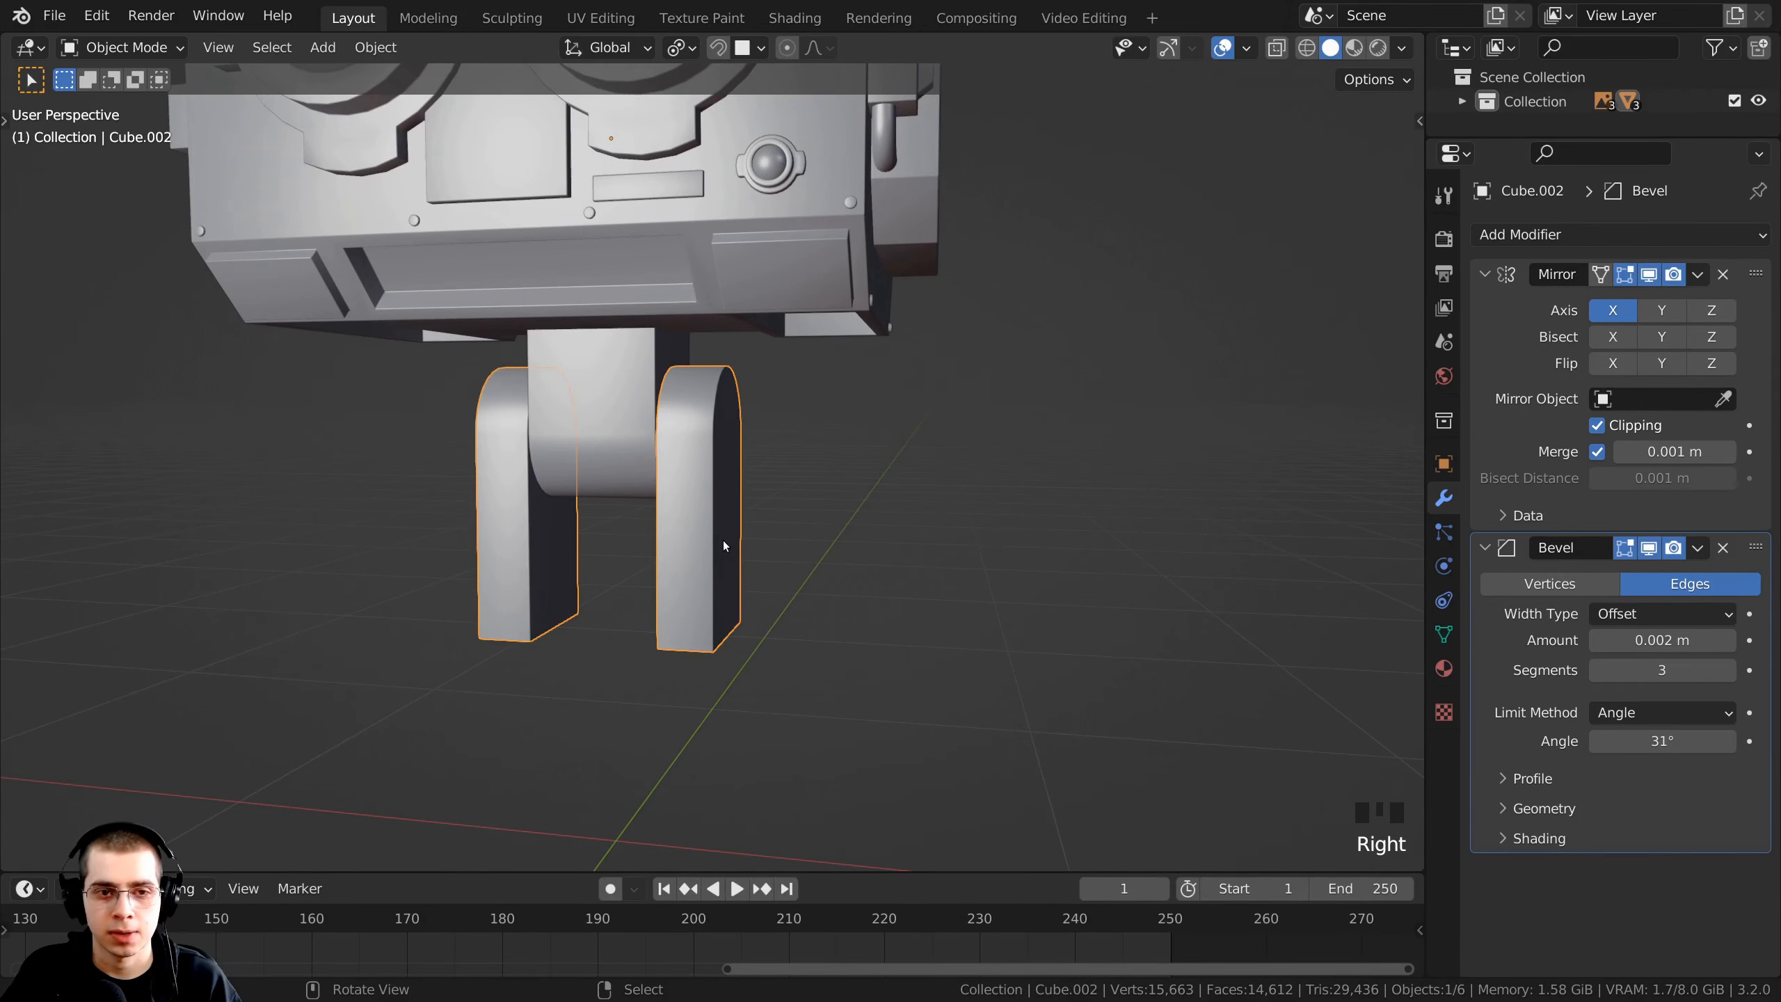
key(Tab)
shift+middle_drag(724, 547, 851, 465)
key(alt+a)
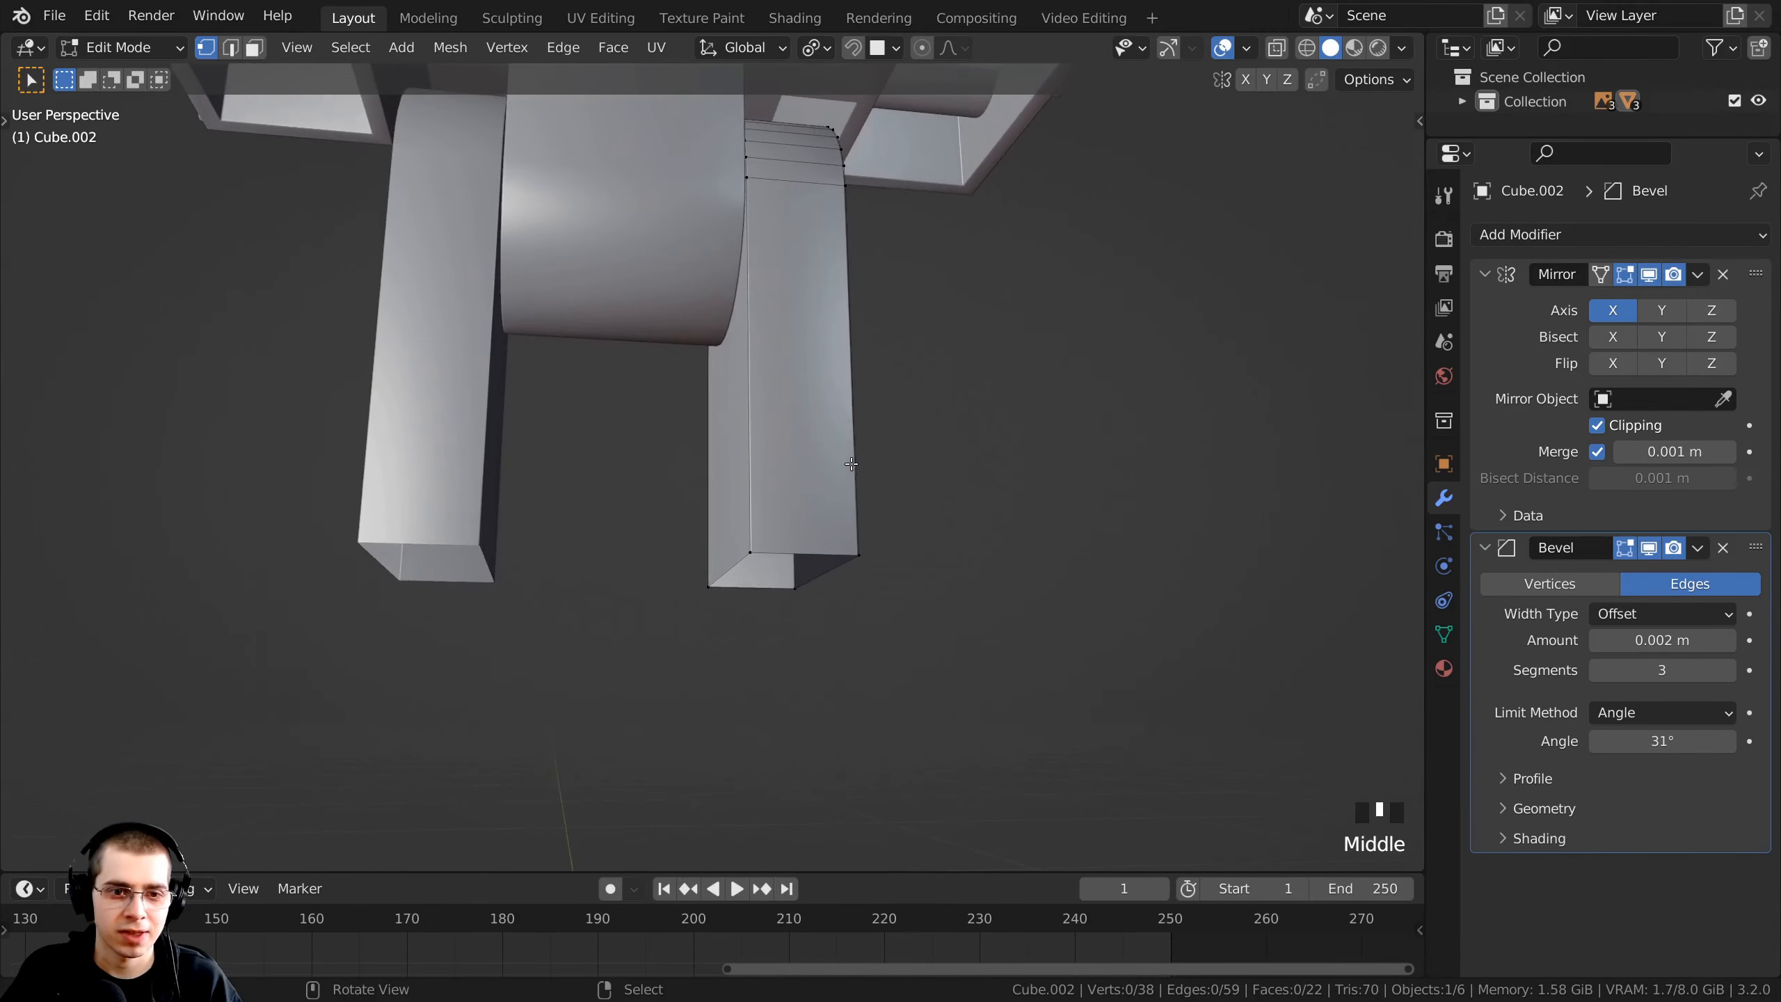
- Raise the bracket's four bottom vertices along Z to the top of the stepped collar in the front reference image
middle_drag(721, 465, 746, 452)
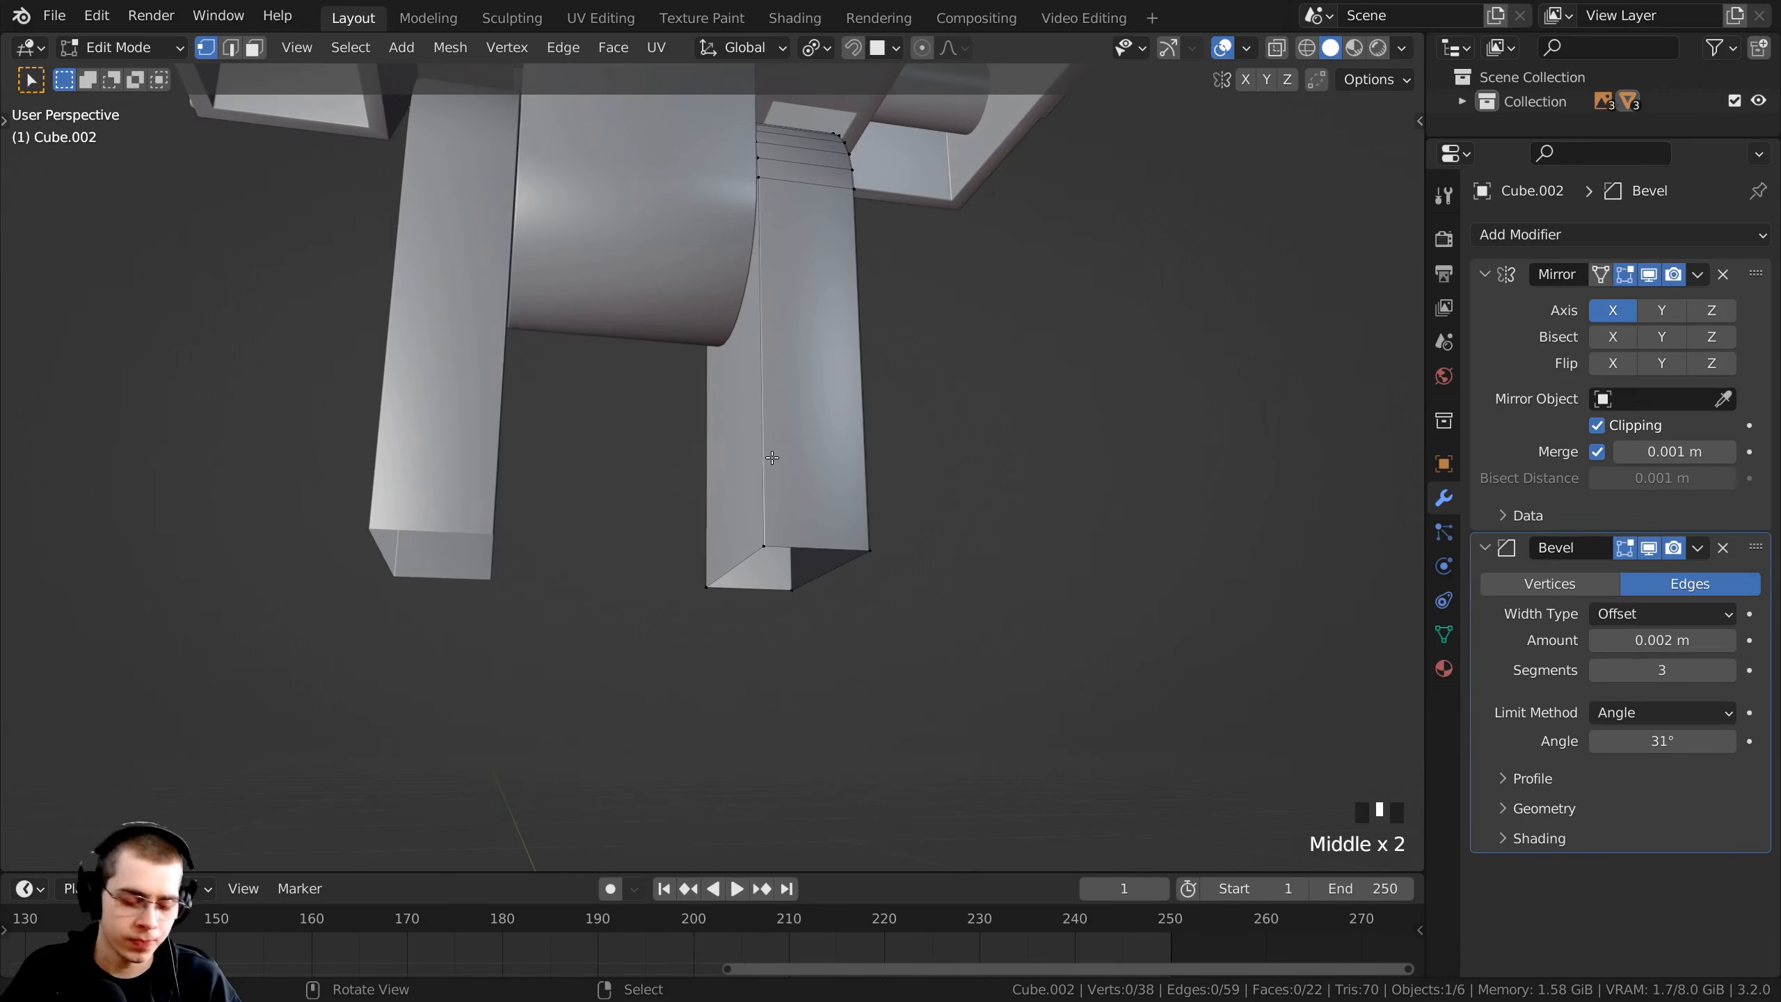
key(b)
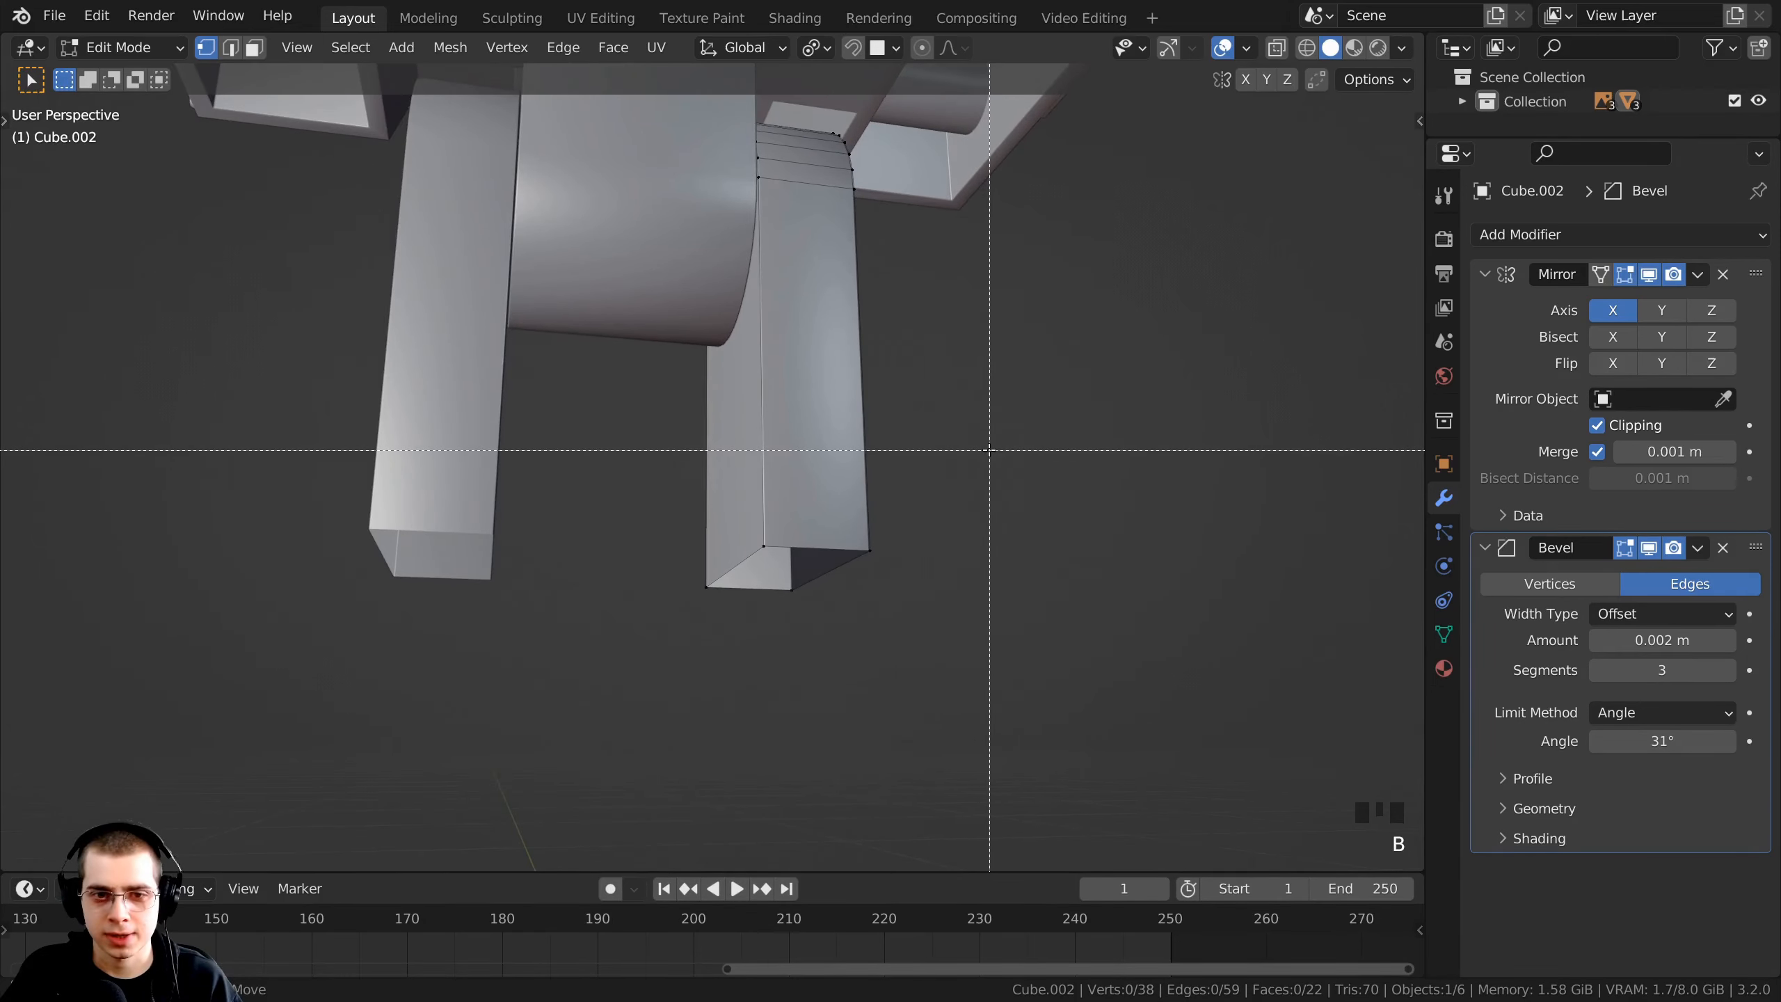
drag(989, 449, 650, 620)
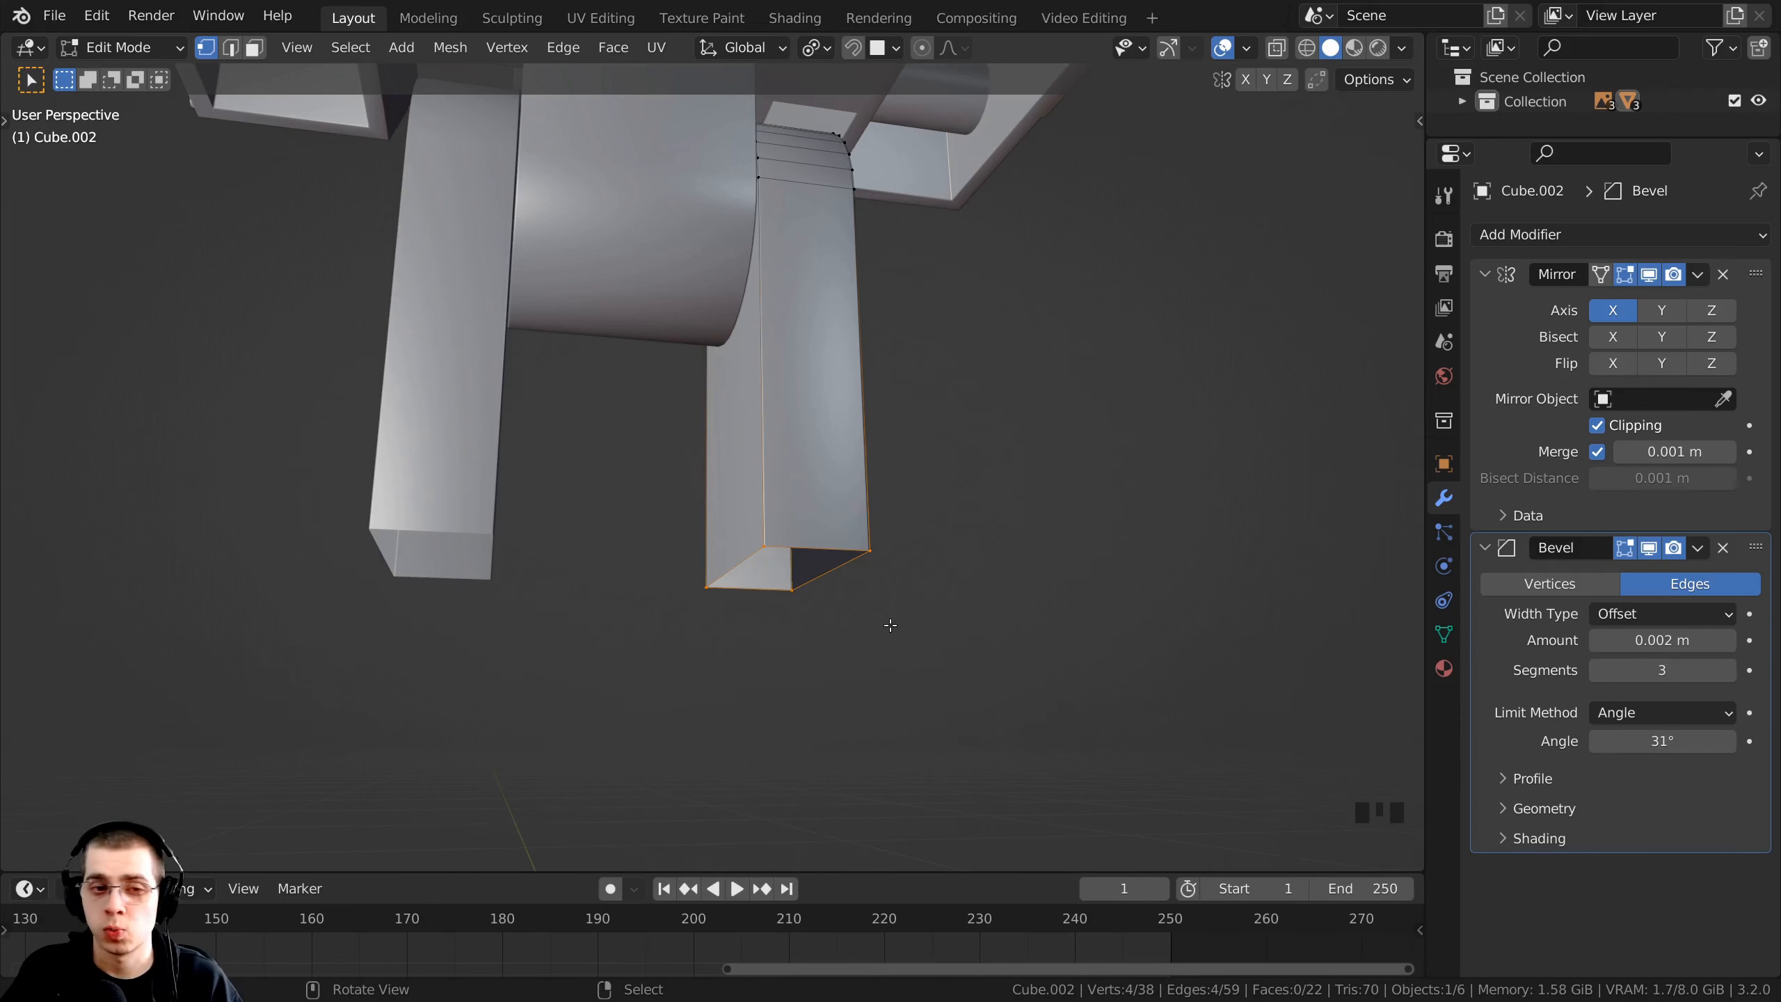
key(KP_1)
scroll(767, 719, up, 3)
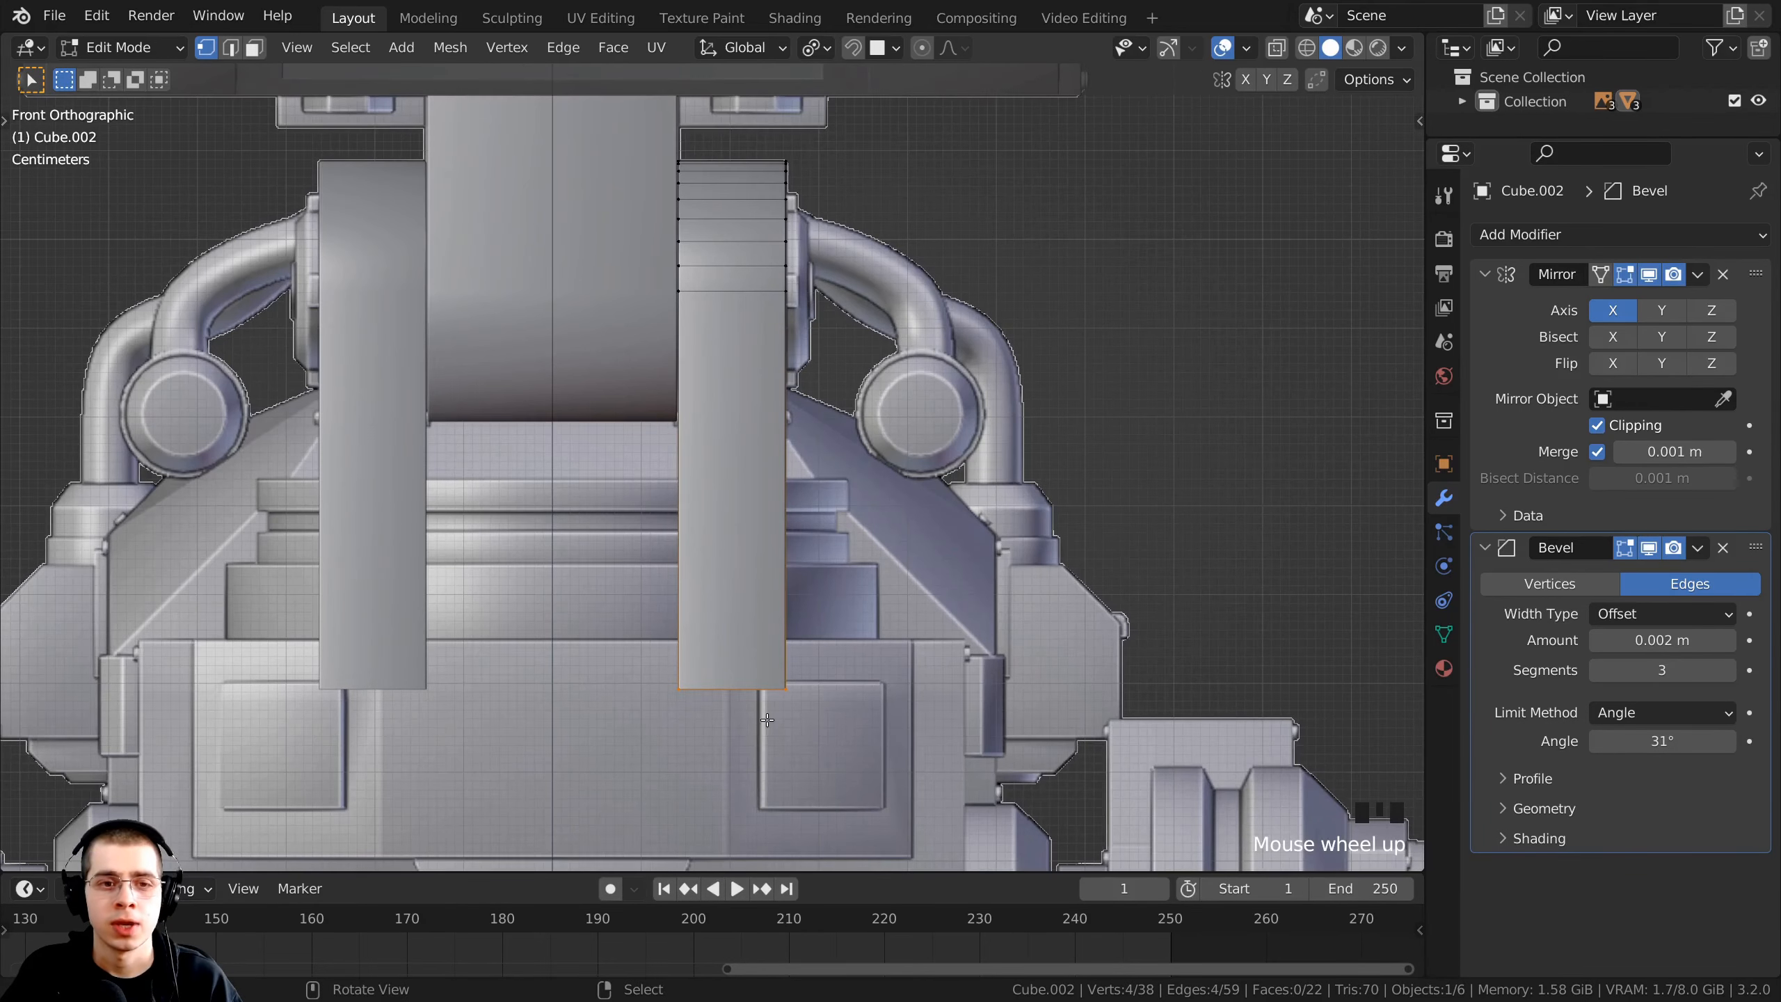
key(g)
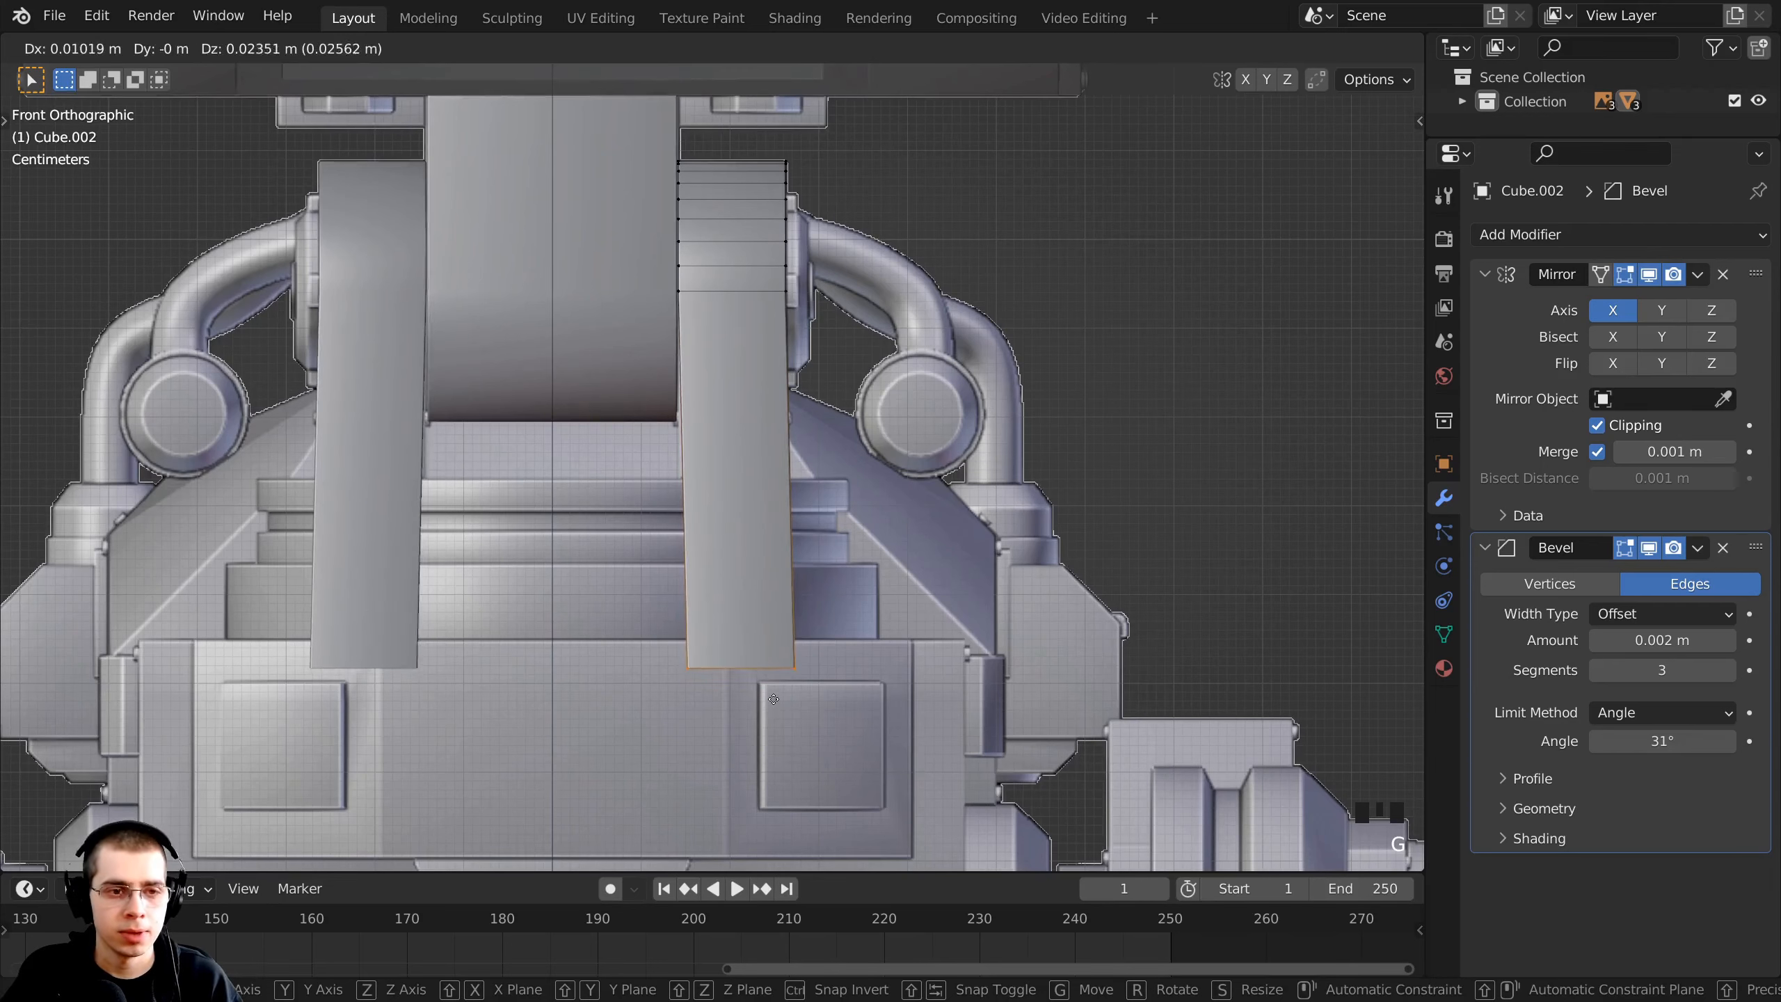
key(z)
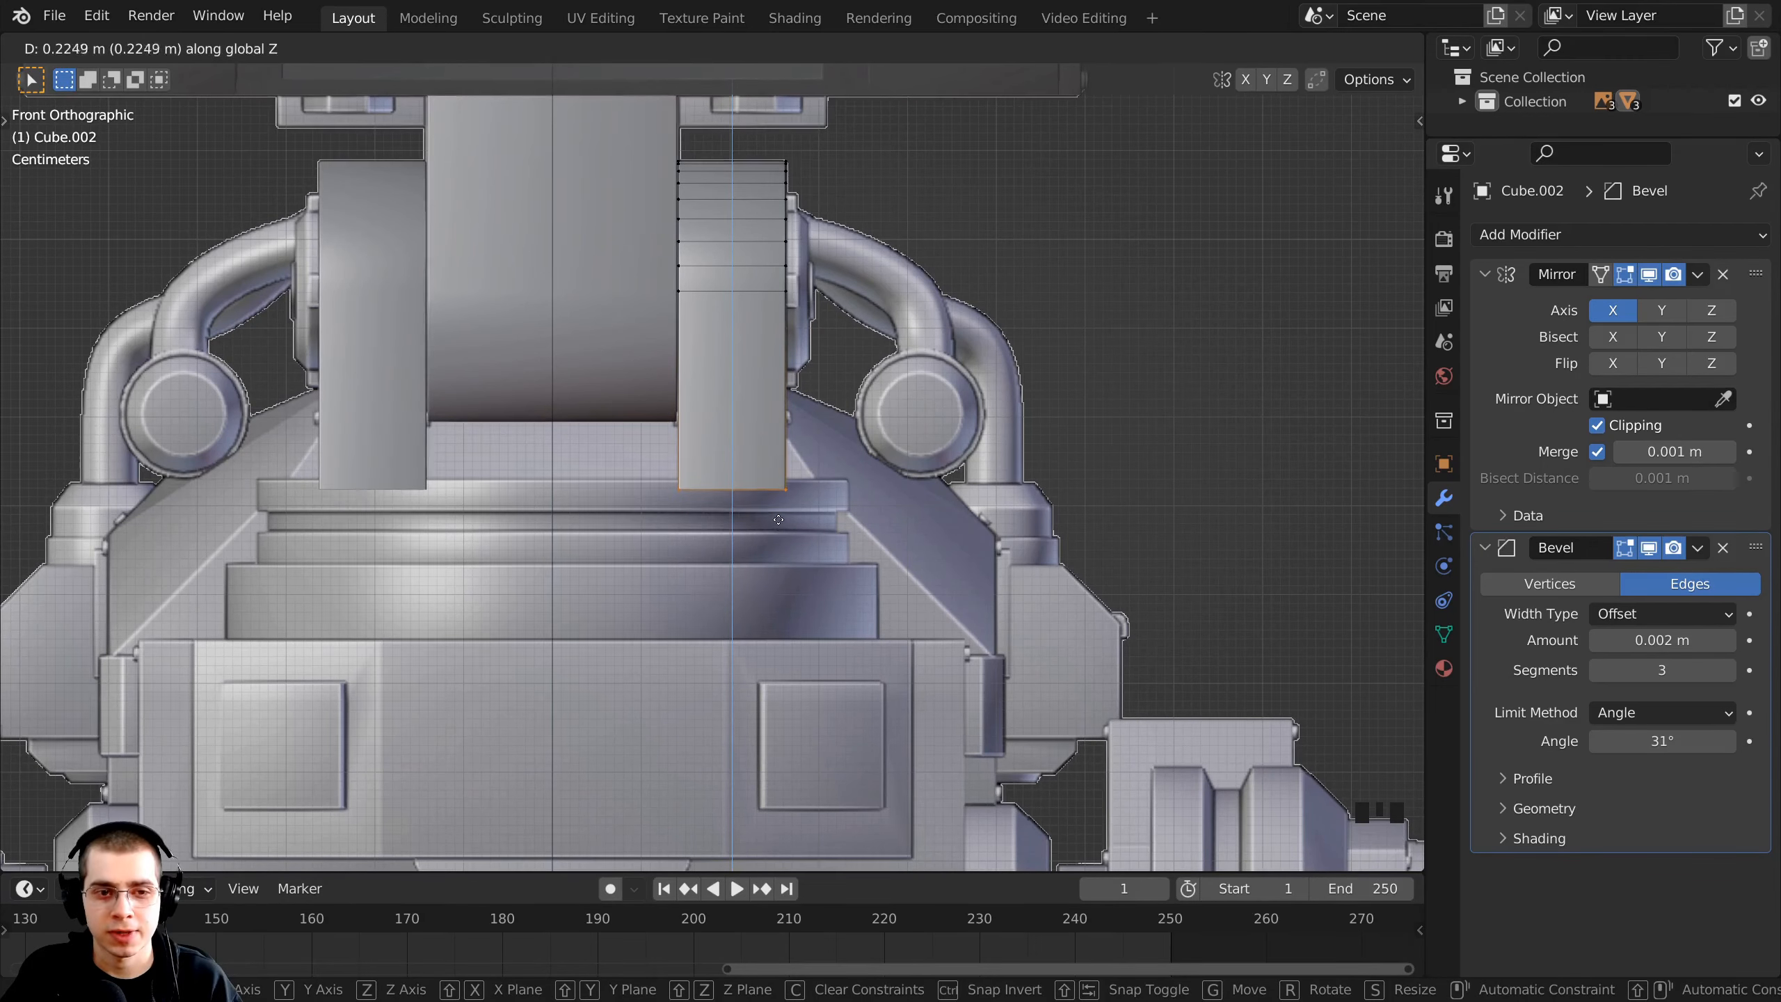
click(787, 540)
scroll(791, 551, up, 3)
key(g)
key(z)
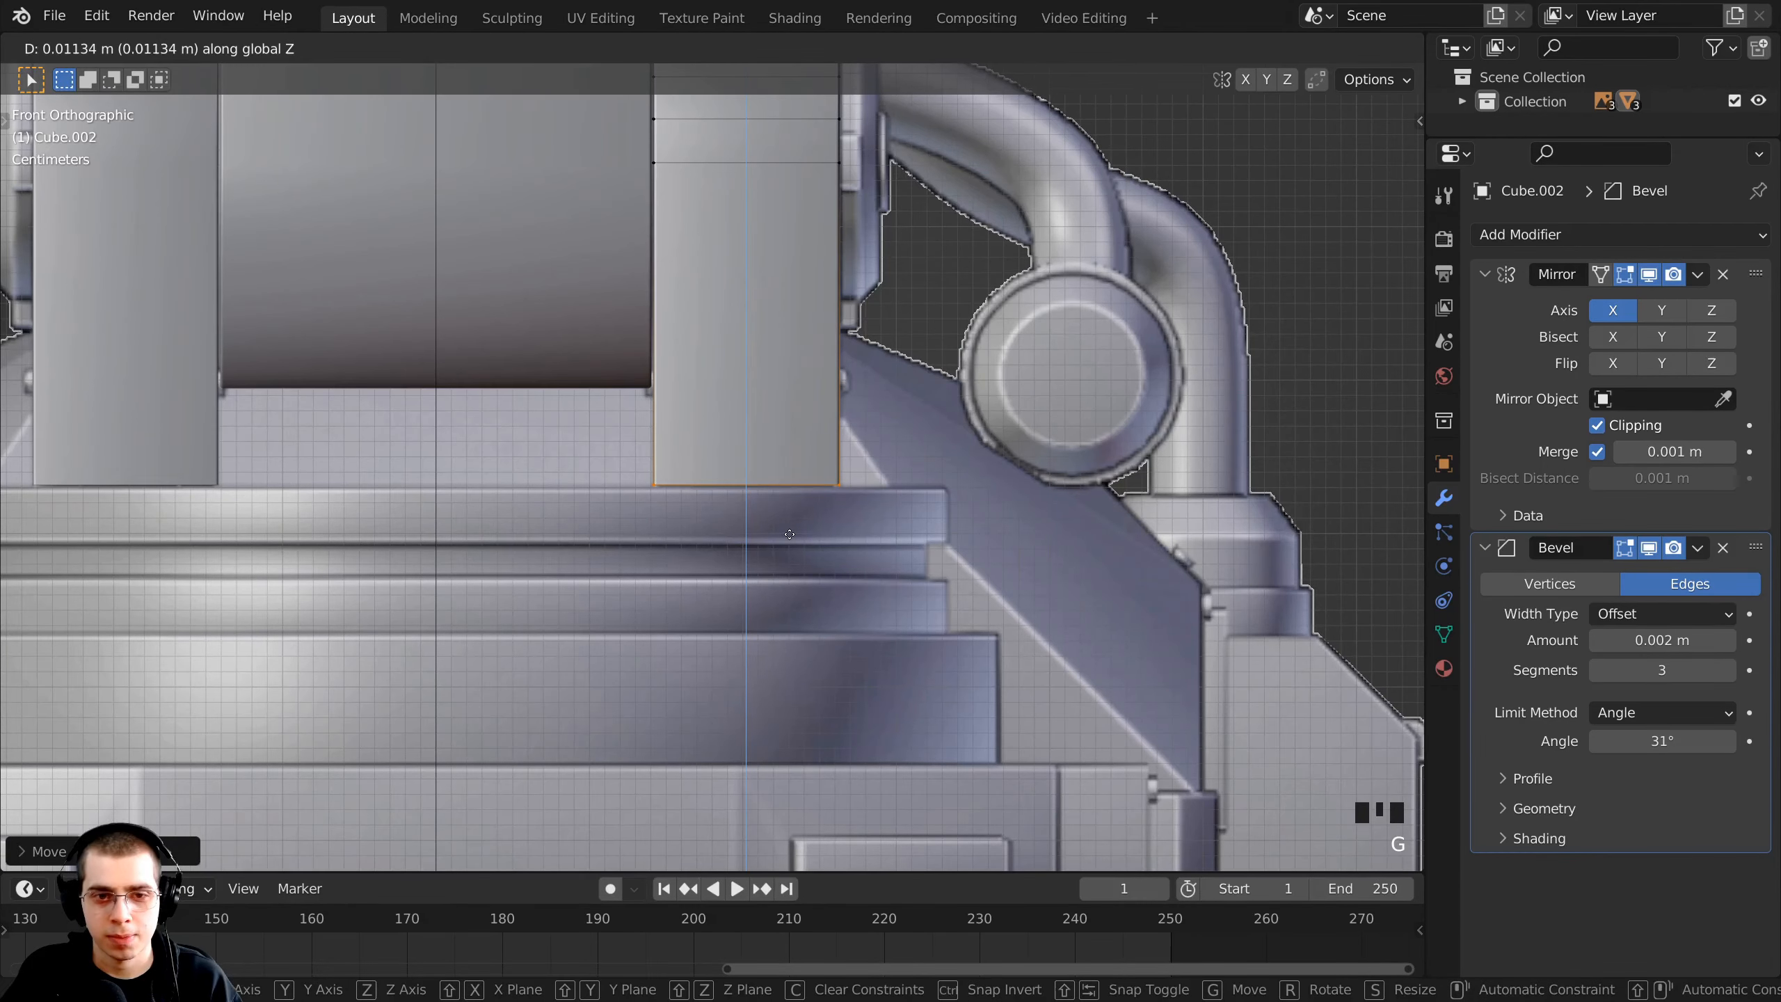
click(790, 536)
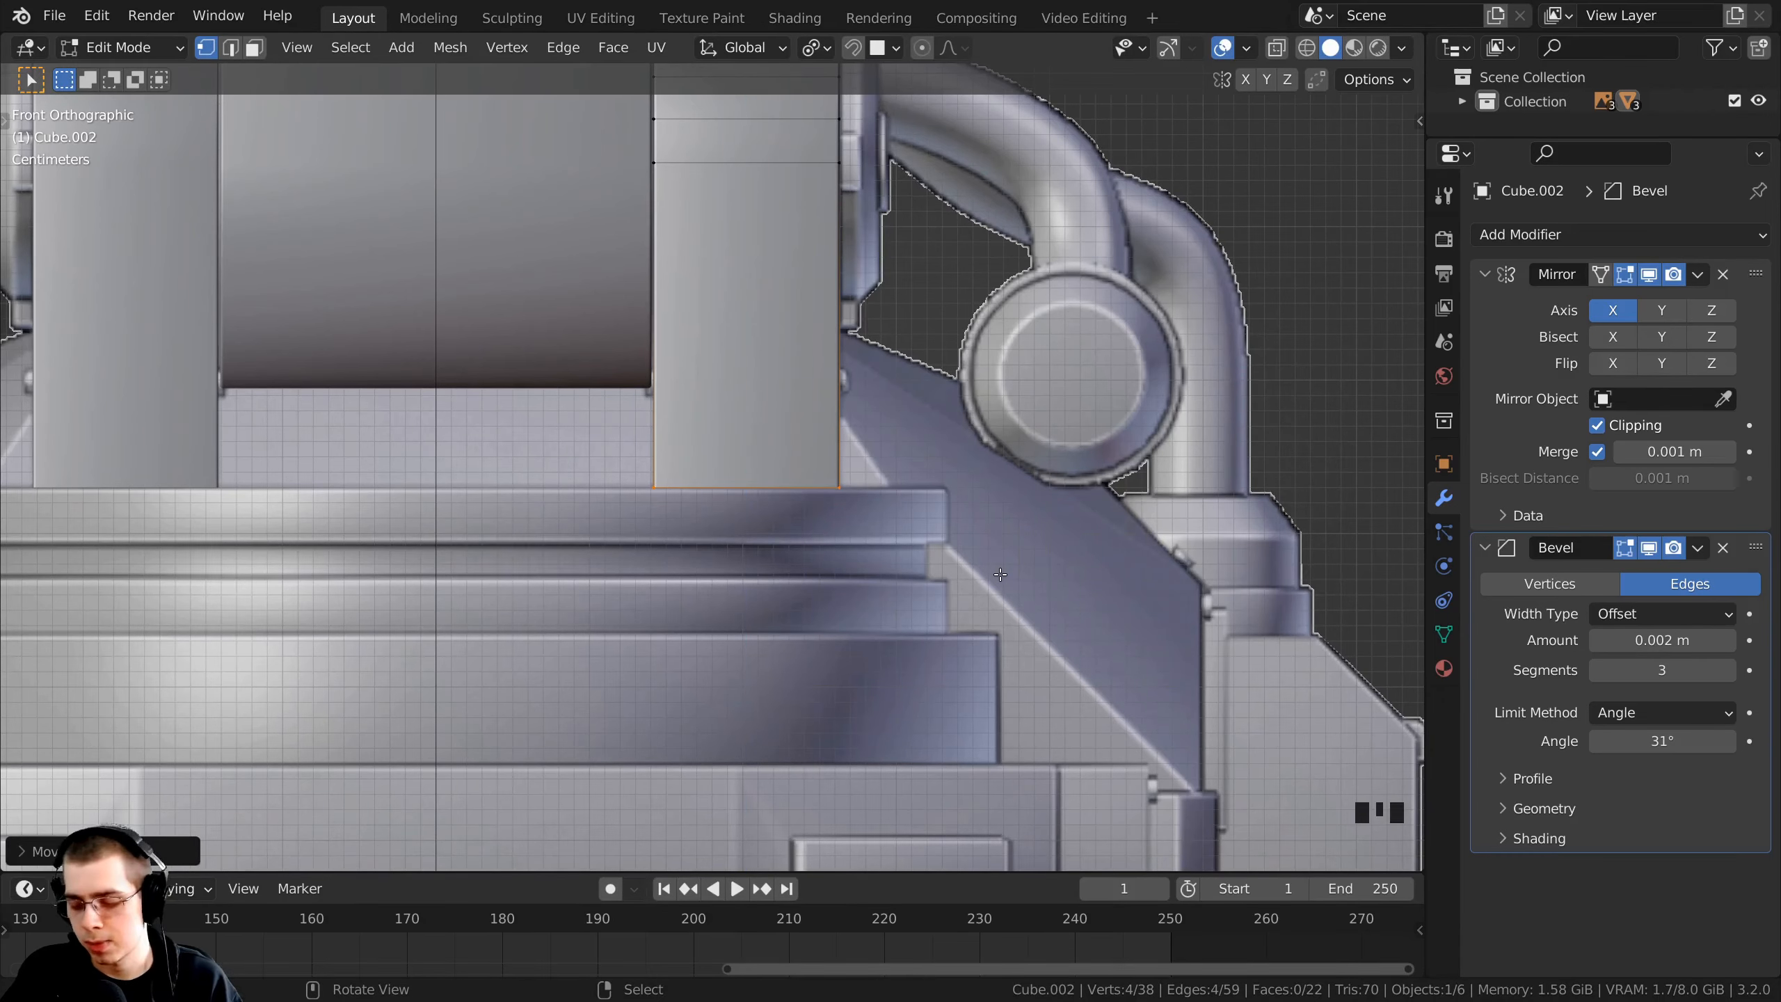
- Check the bracket in the right view and lower its bottom vertices along Z by about 0.009 m into the collar
key(KP_3)
scroll(1029, 596, down, 3)
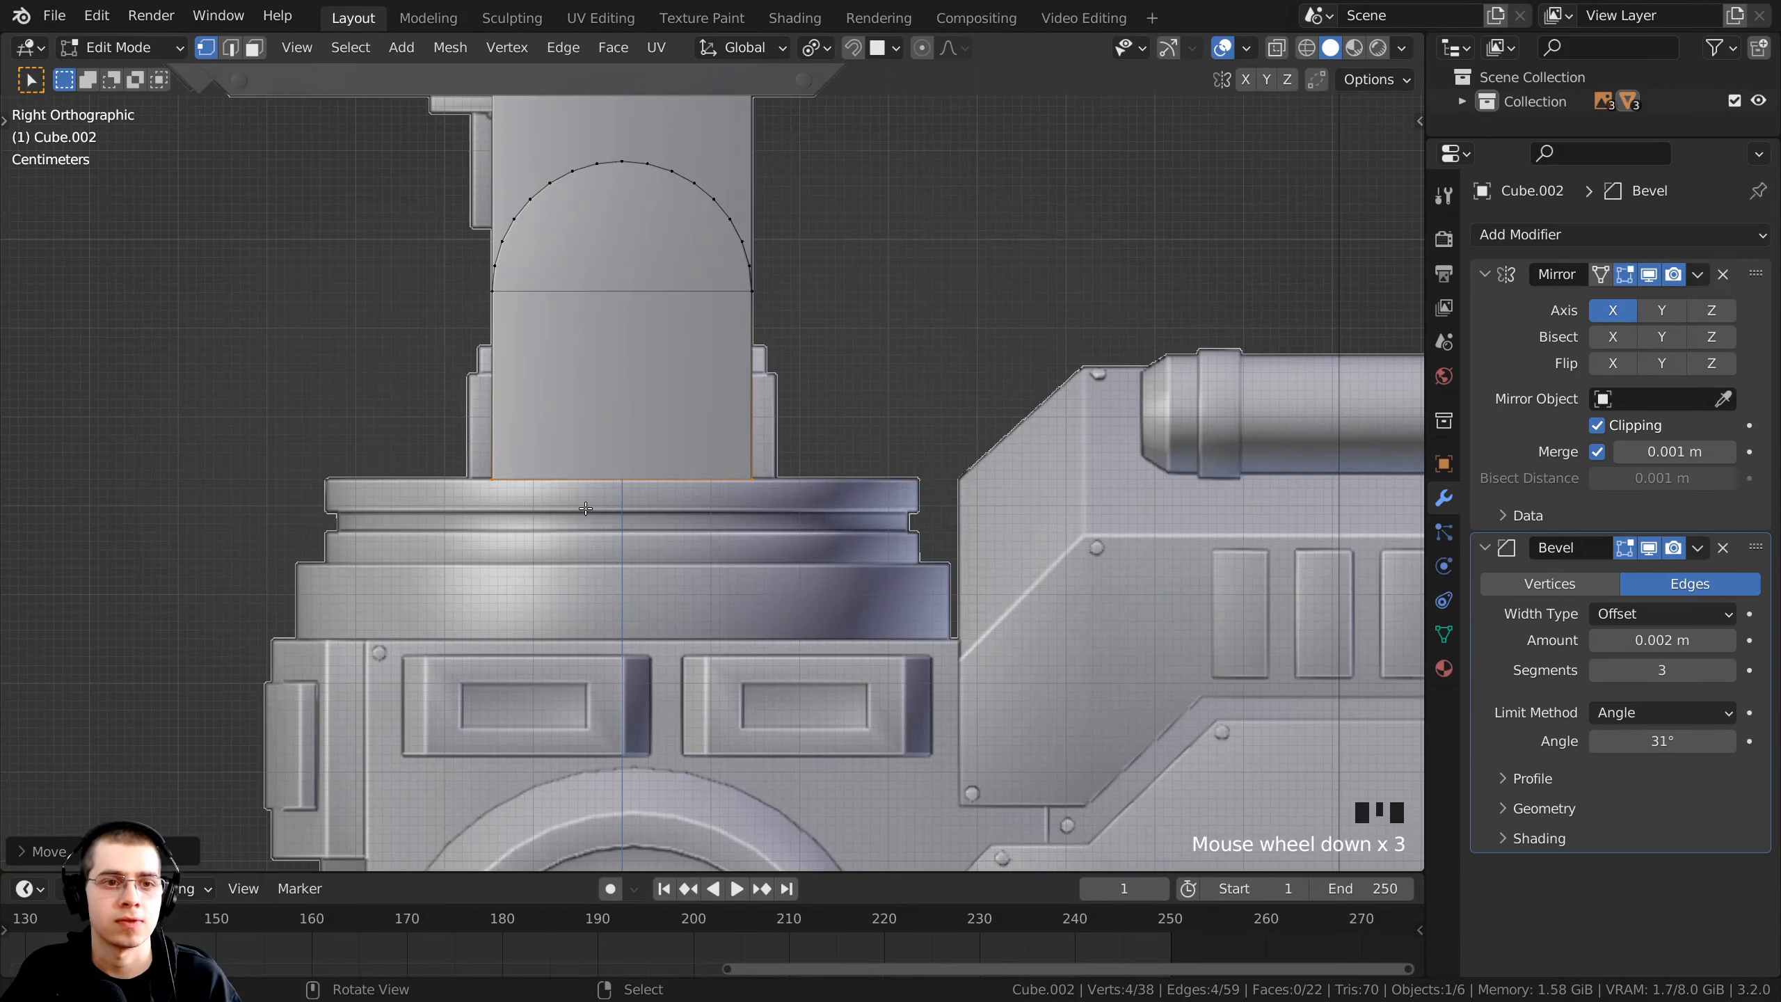
shift+middle_drag(1029, 597, 1089, 627)
scroll(599, 298, up, 2)
scroll(641, 533, up, 1)
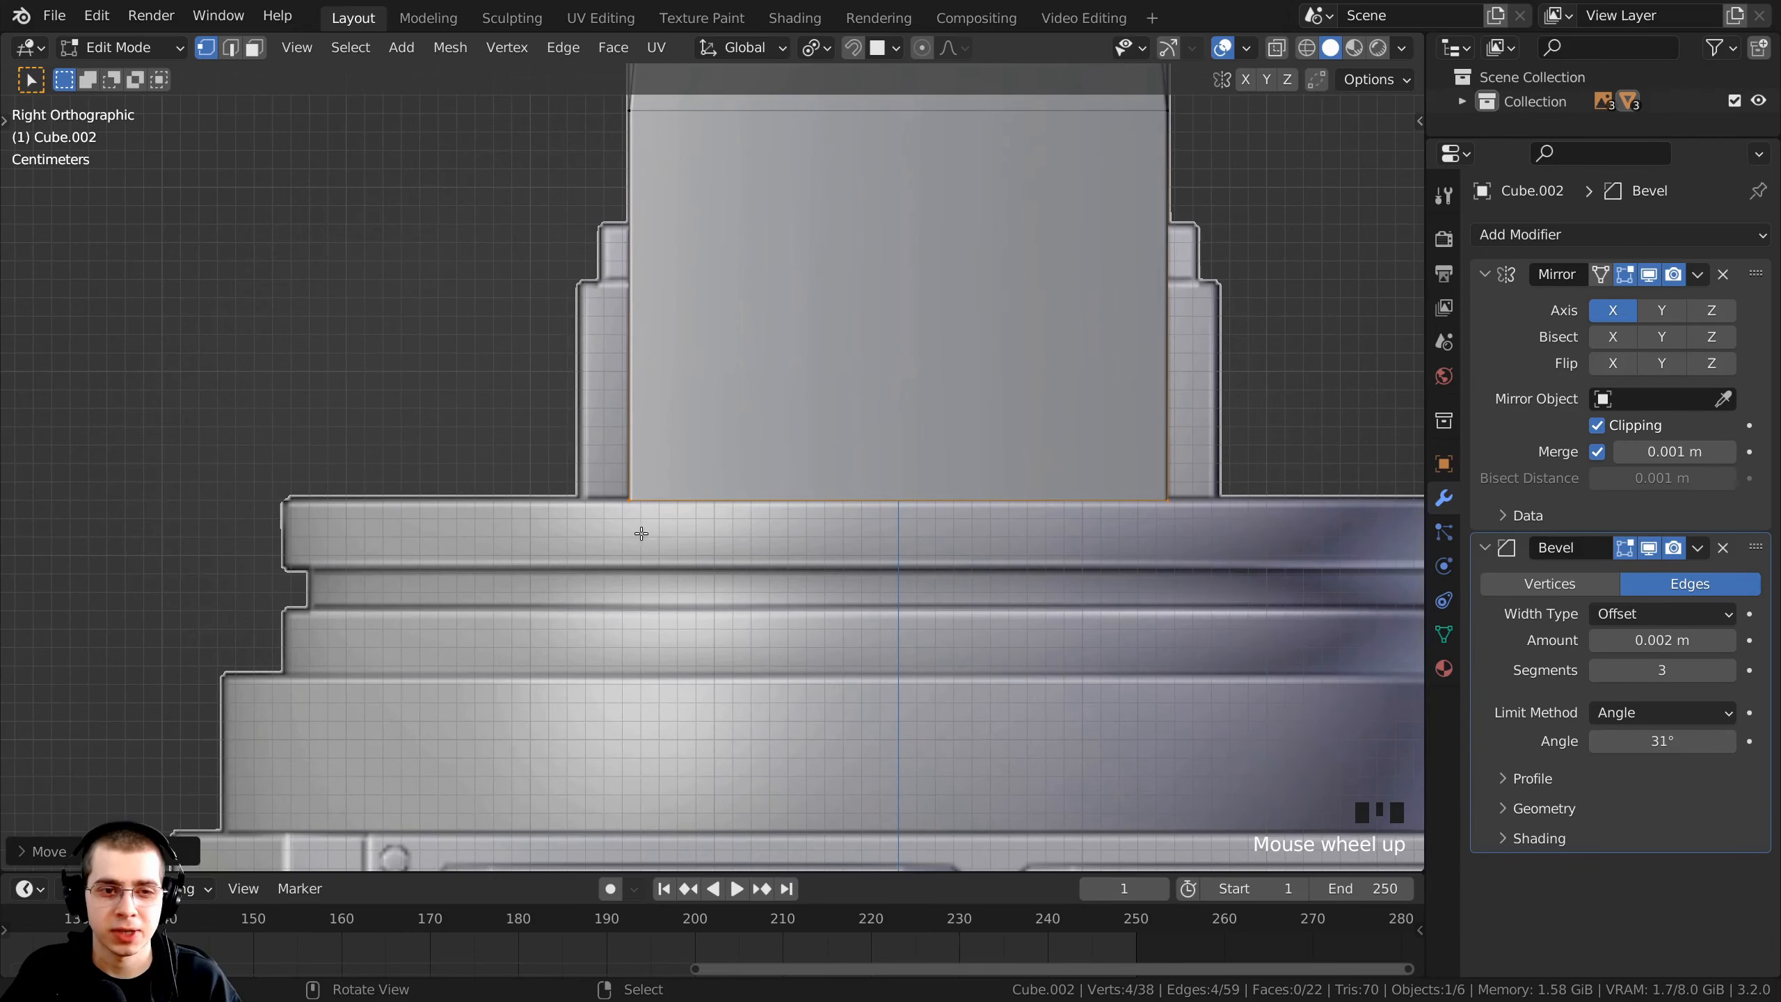
shift+middle_drag(772, 438, 760, 425)
scroll(771, 414, up, 1)
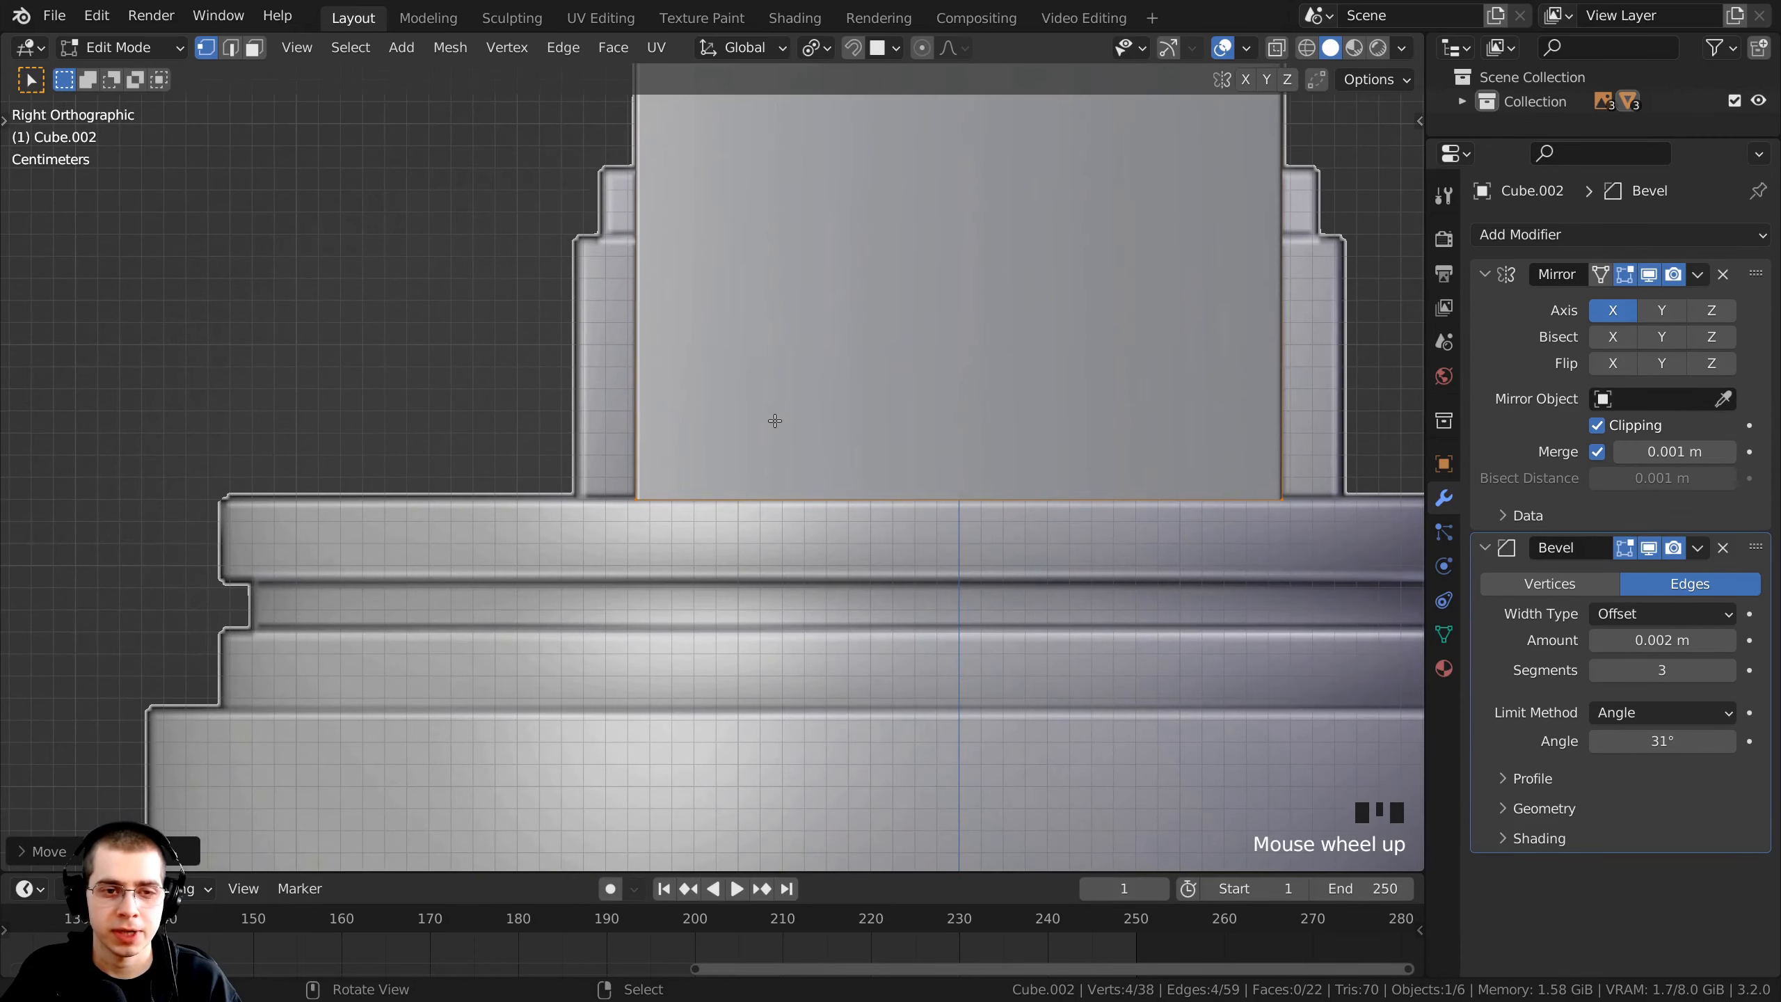
key(g)
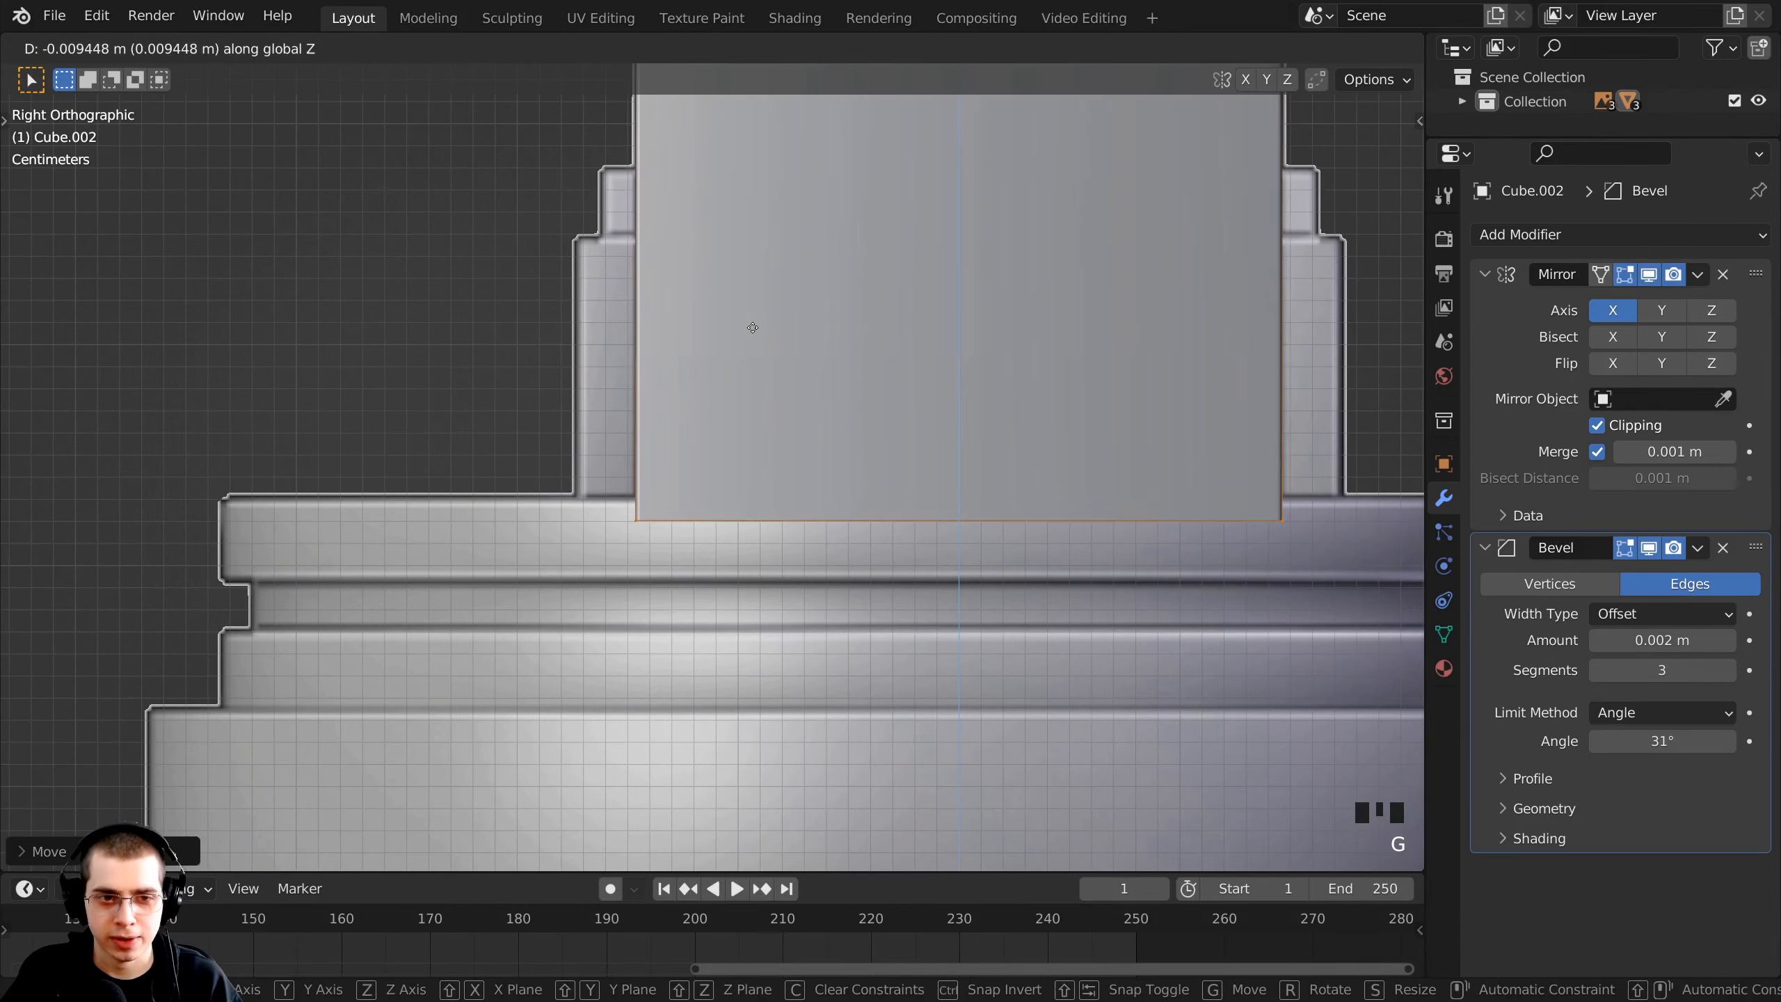
click(751, 324)
- Snap the 3D cursor to the midpoint of the horizontal edge below the rounded part on the bracket's outer side
scroll(600, 385, down, 1)
scroll(600, 386, down, 2)
middle_drag(785, 502, 769, 445)
scroll(769, 445, up, 2)
scroll(884, 464, up, 1)
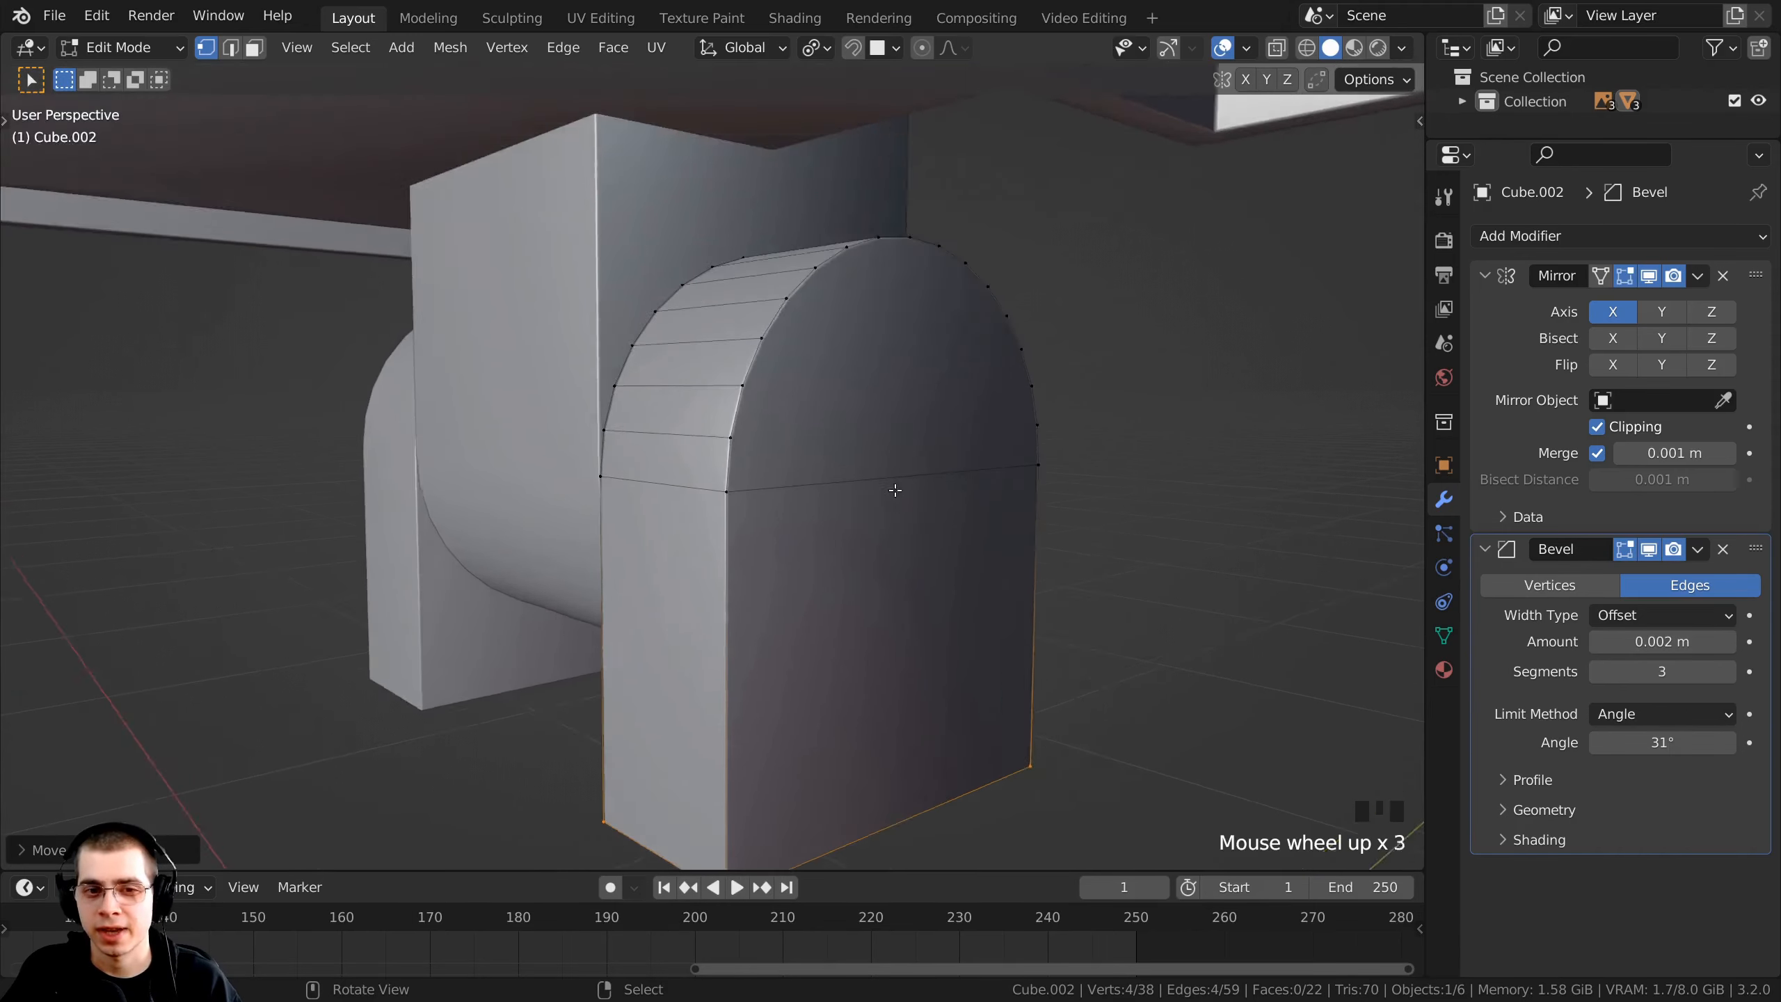
middle_drag(883, 465, 807, 375)
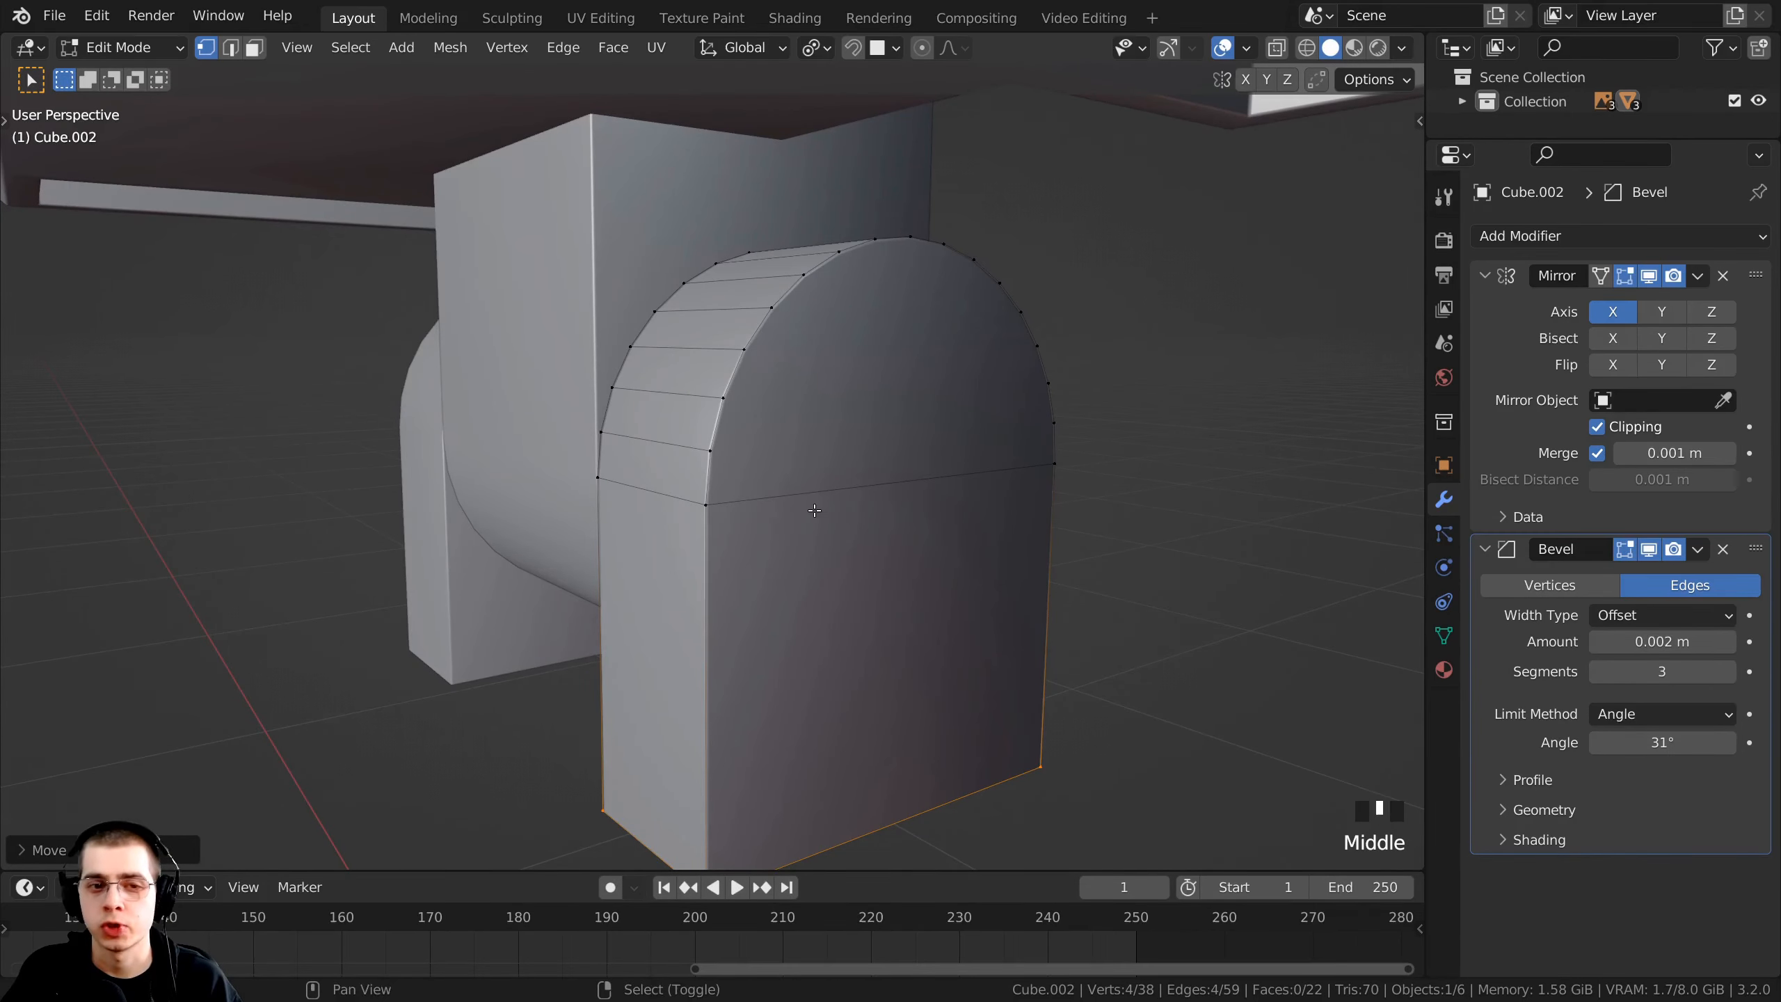
shift+middle_drag(823, 463, 712, 490)
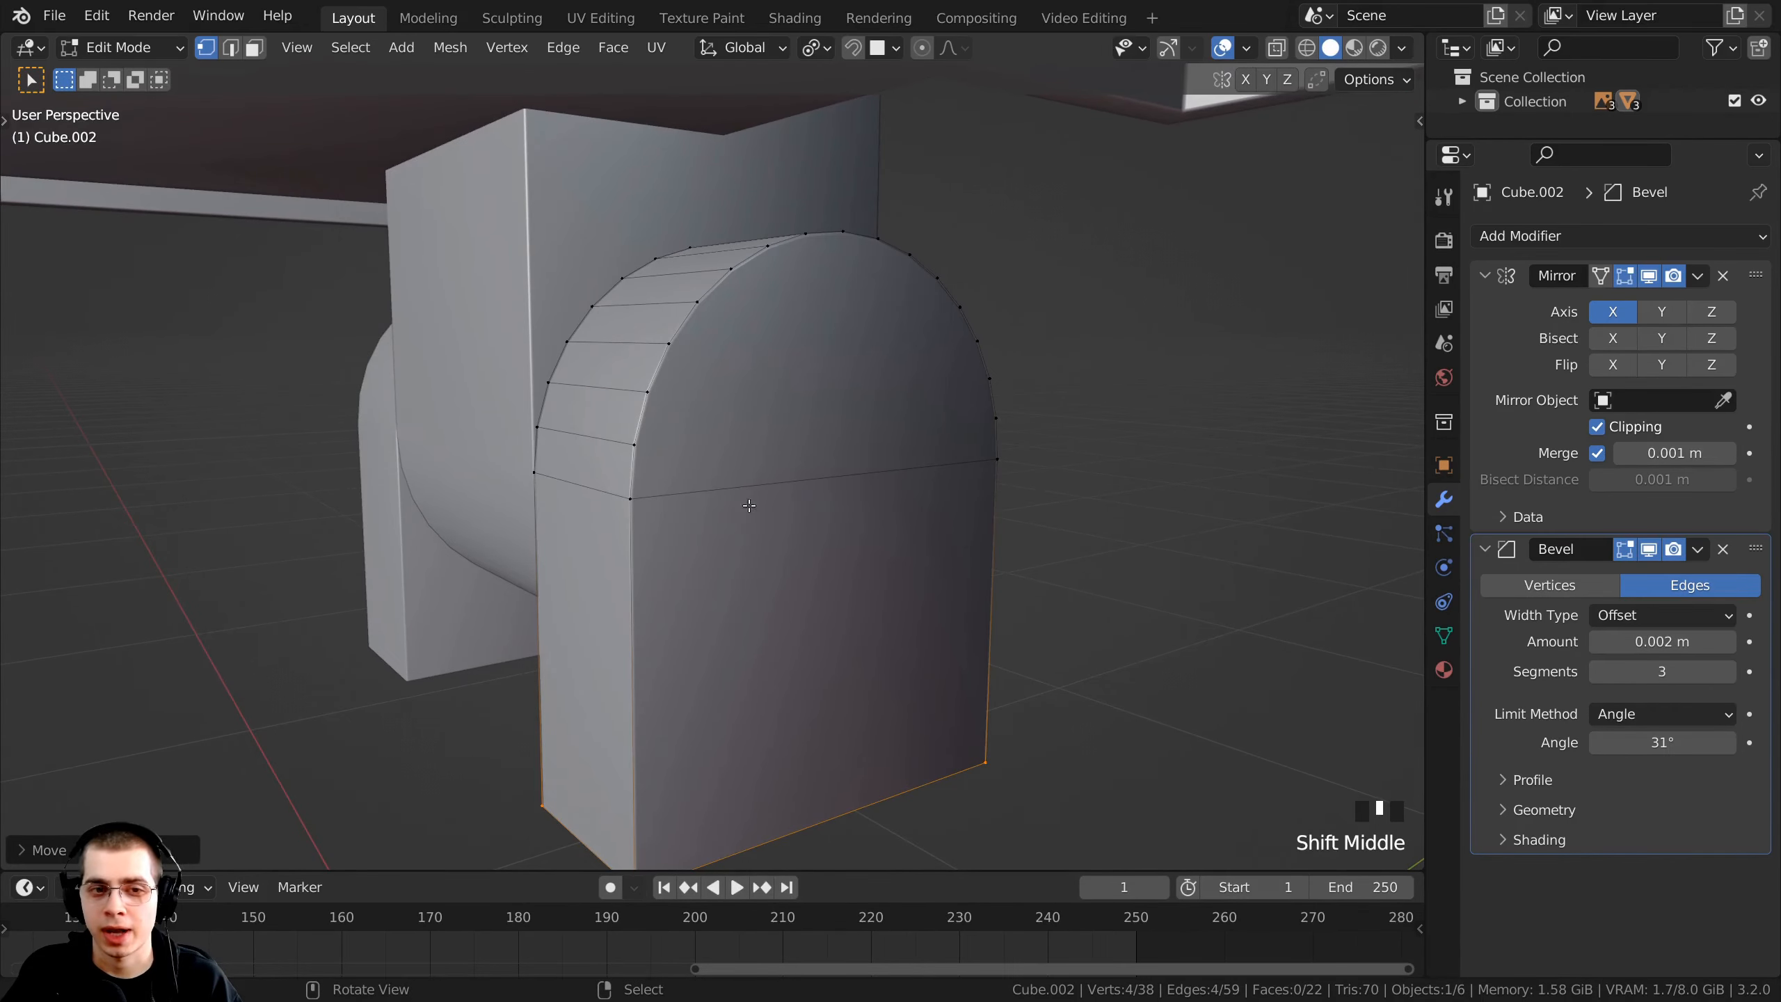
middle_drag(701, 502, 588, 435)
right_click(622, 500)
shift+right_click(1031, 408)
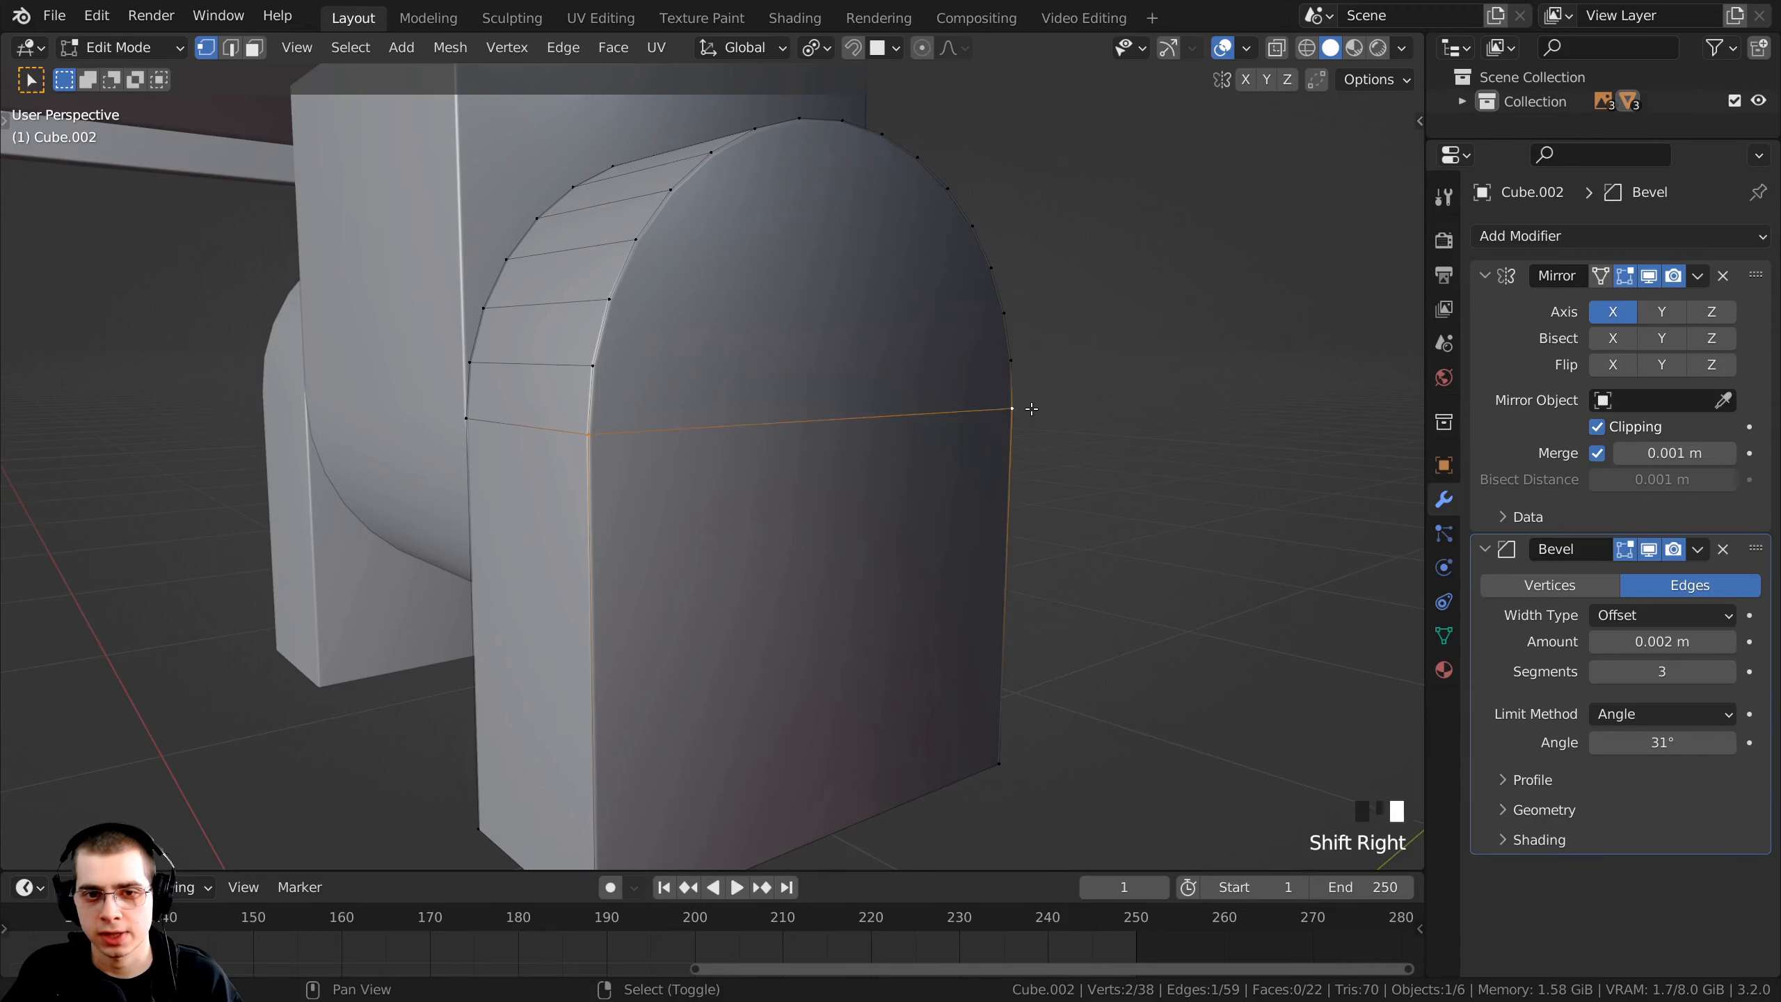
middle_drag(1031, 409, 717, 487)
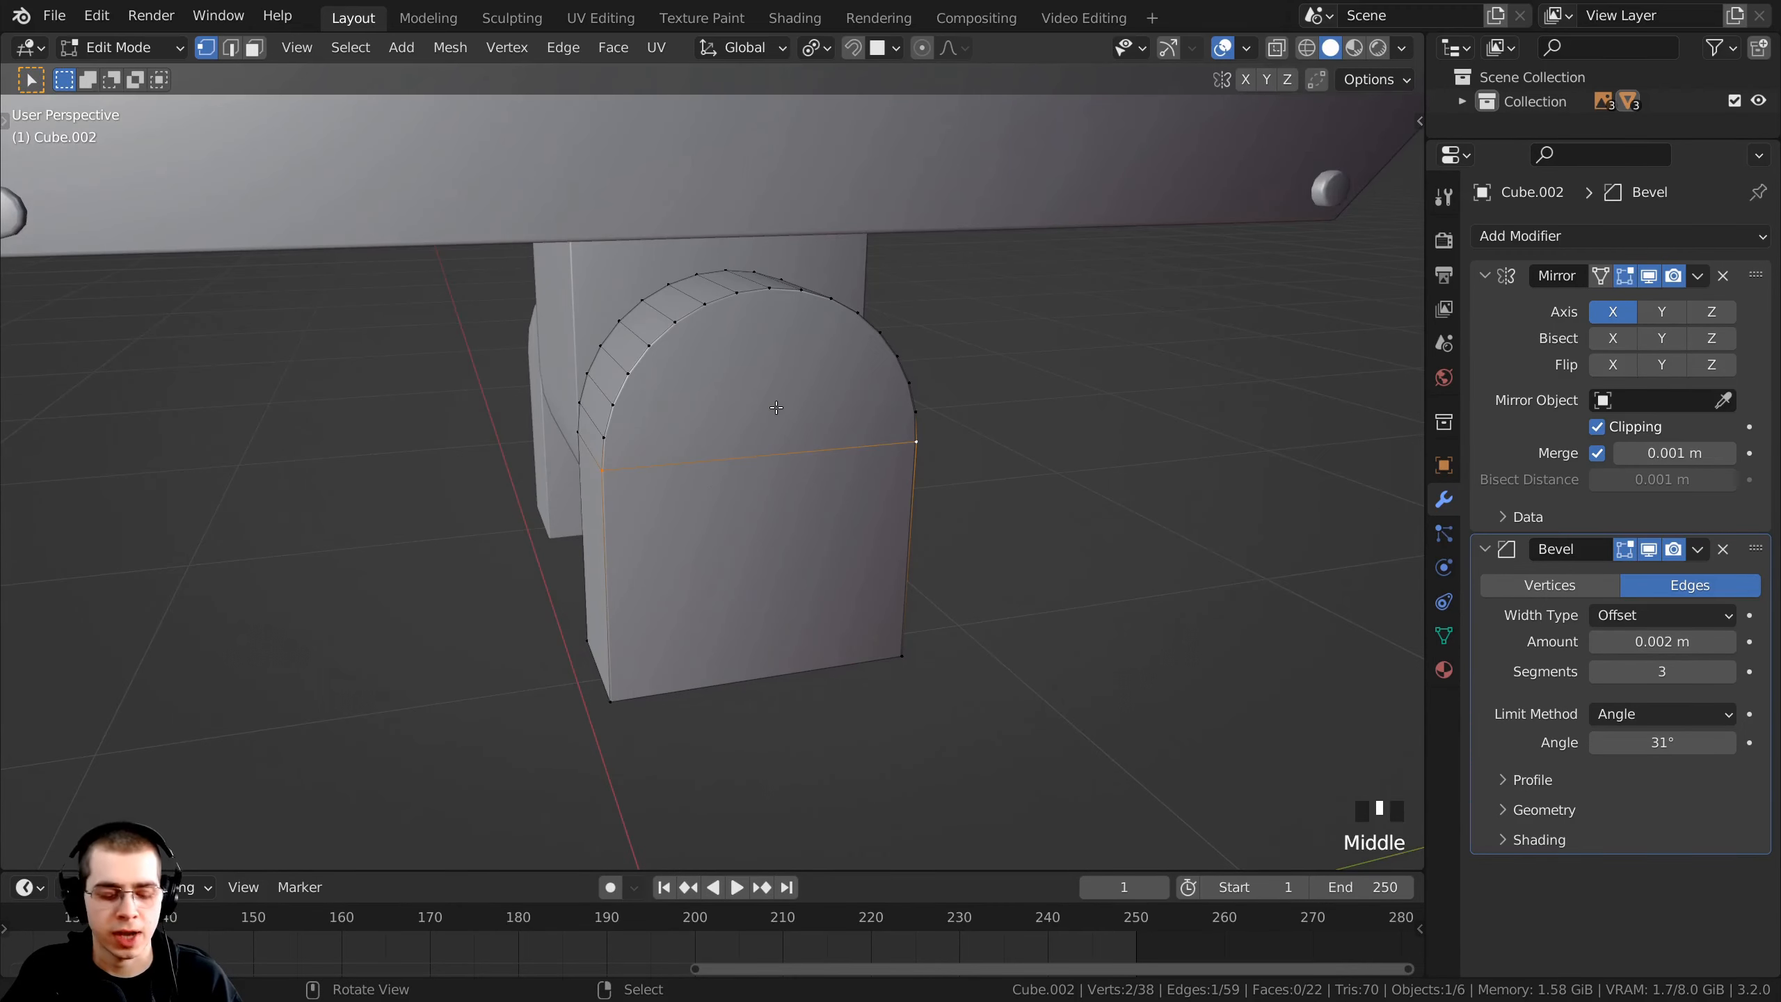
key(shift+s)
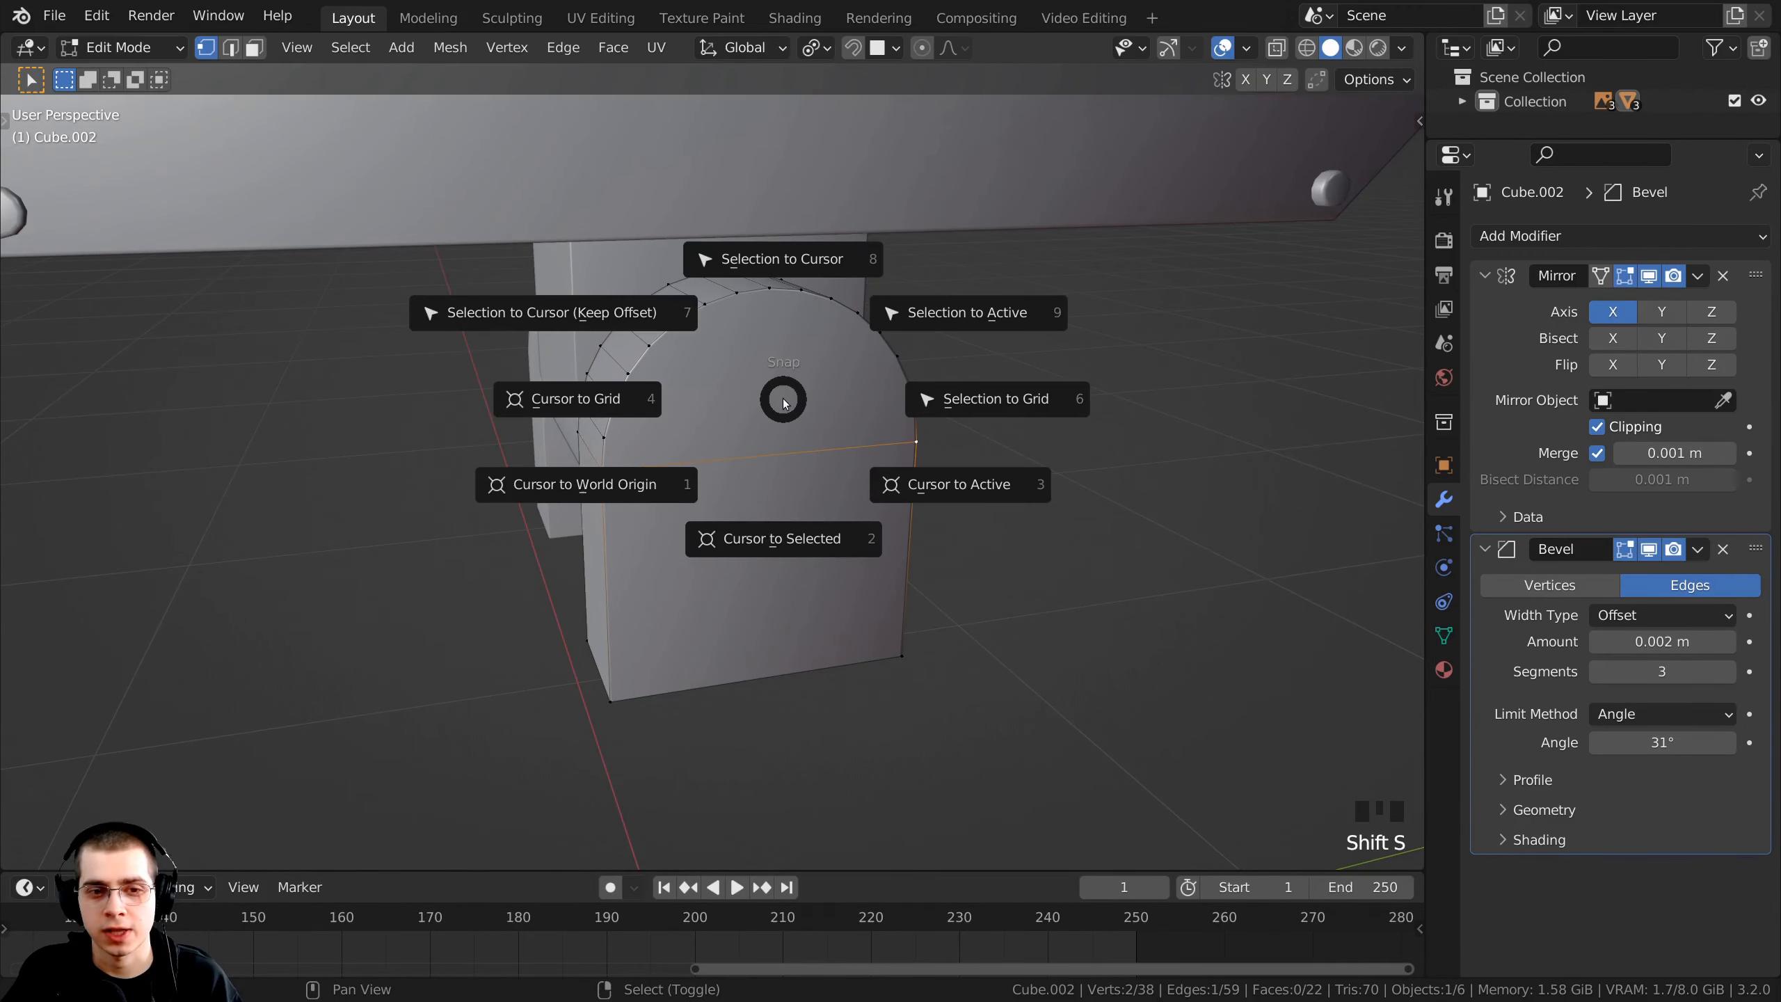
click(771, 545)
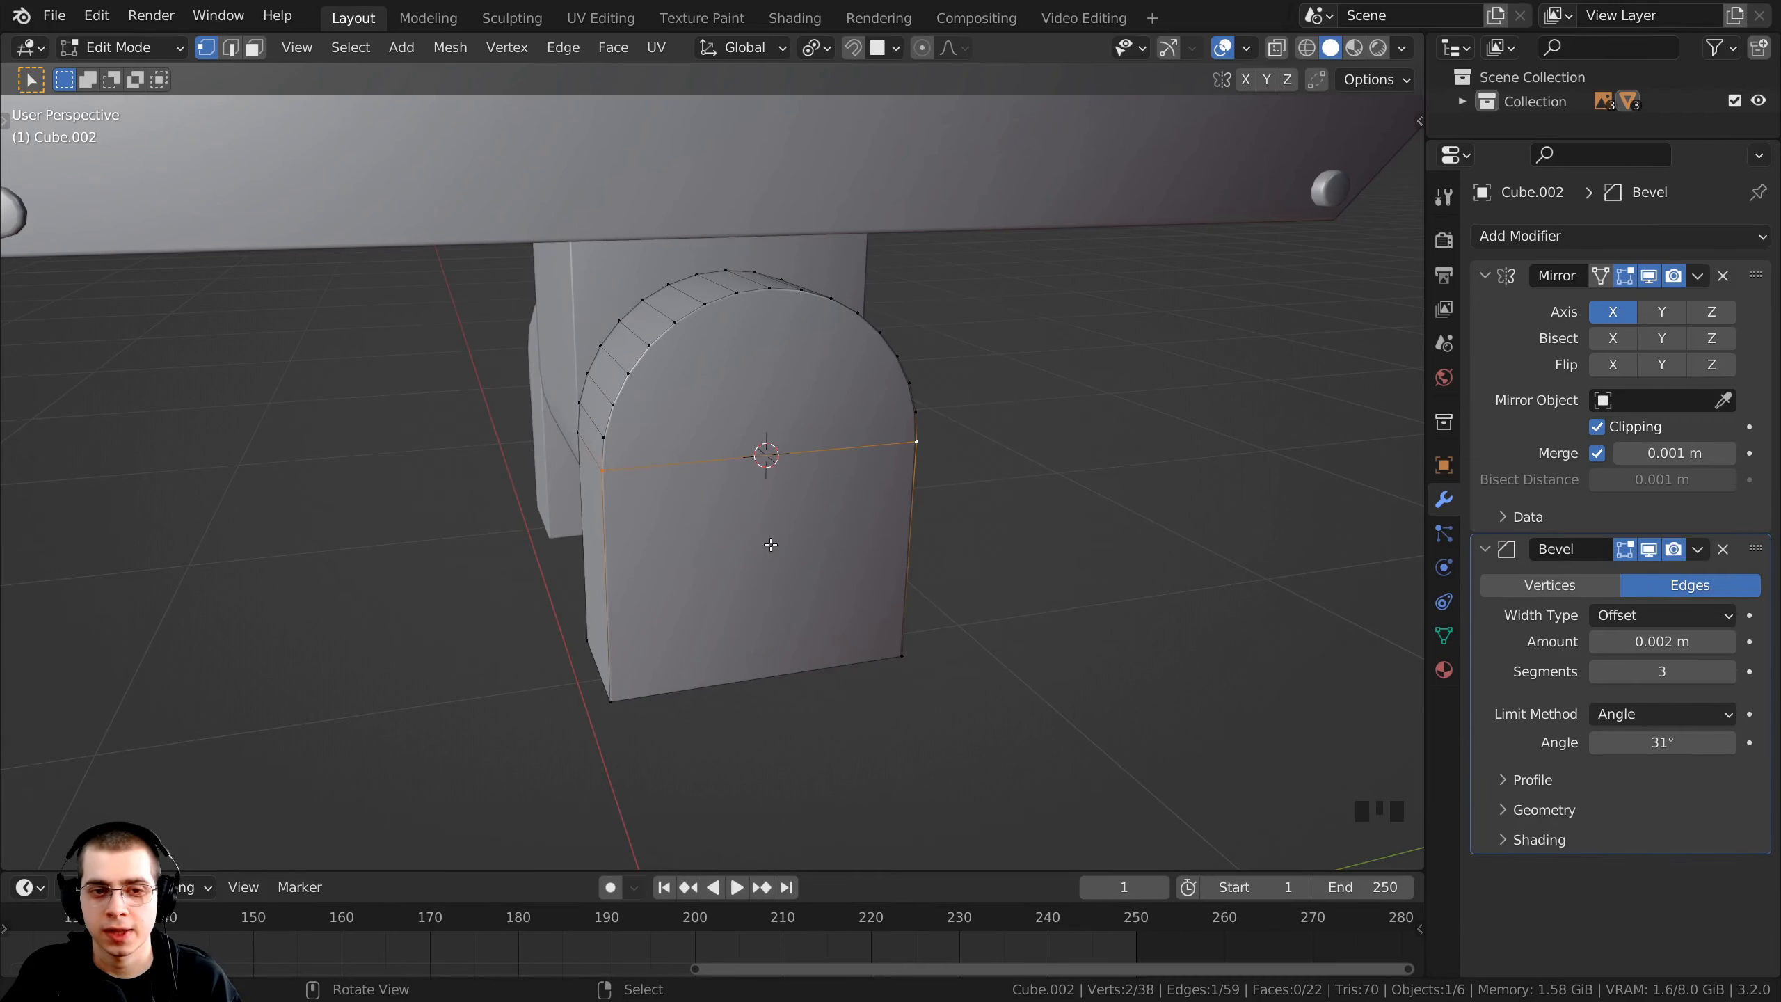
- Add a cylinder to the bracket mesh at the 3D cursor
scroll(824, 443, up, 3)
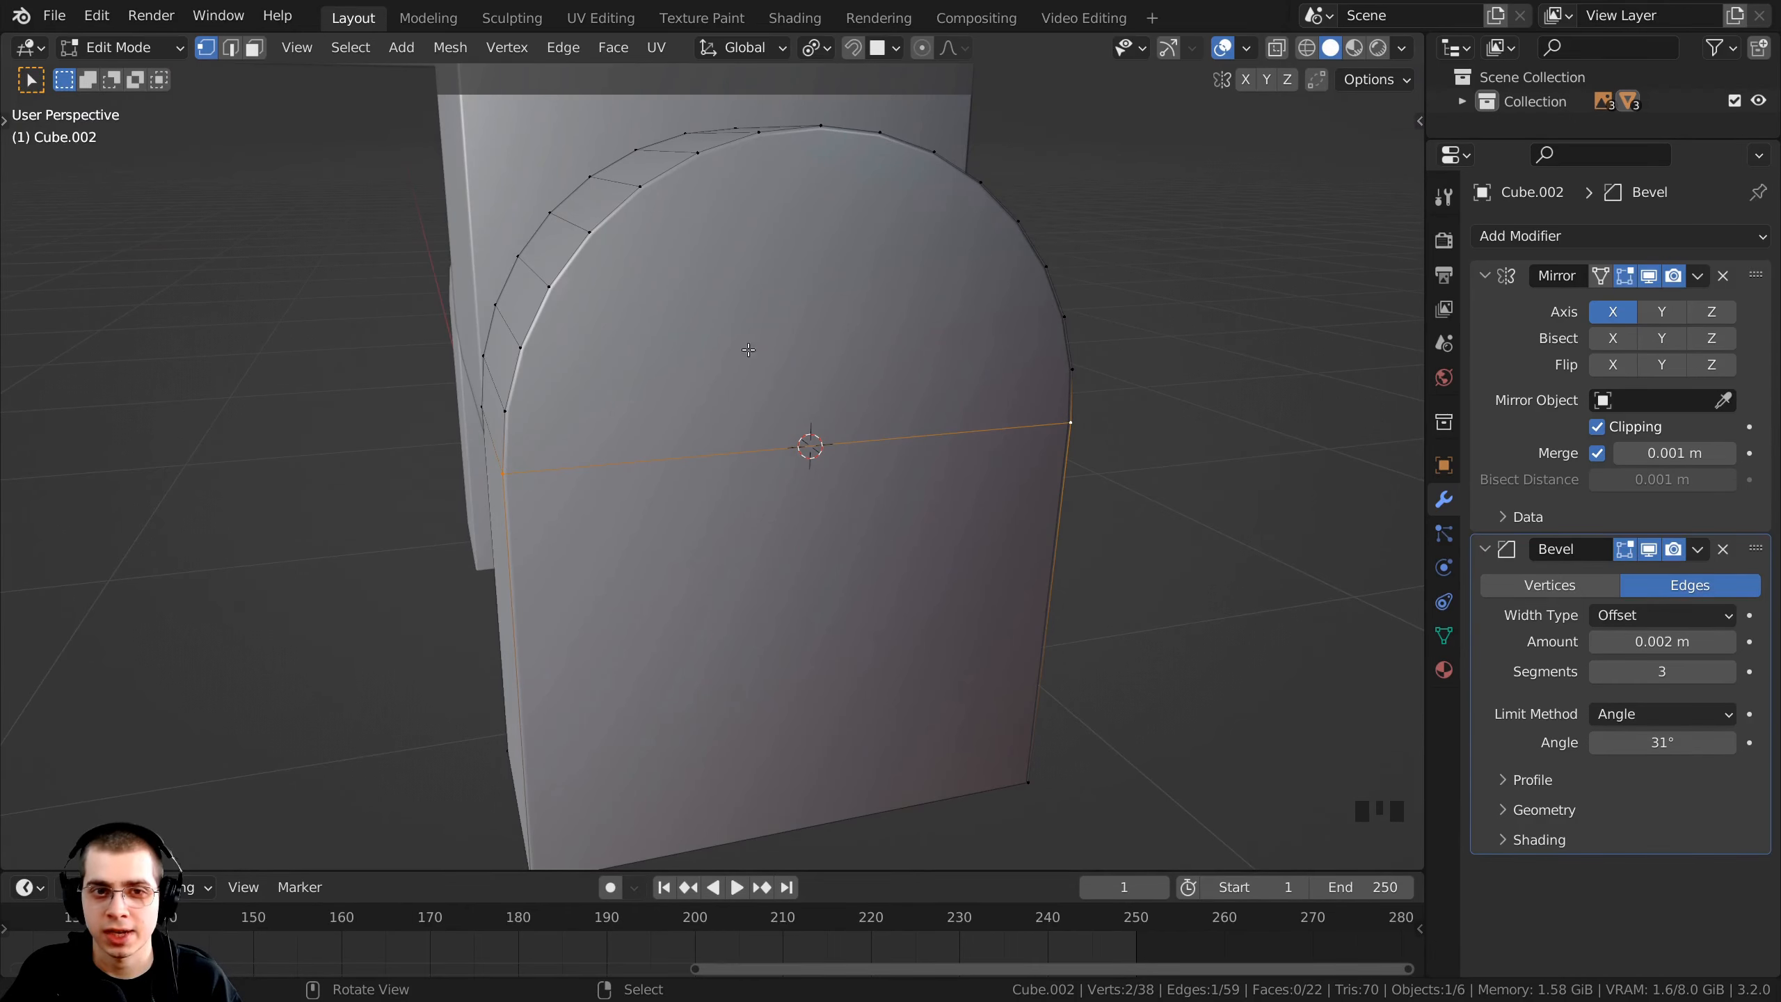
middle_drag(583, 355, 747, 362)
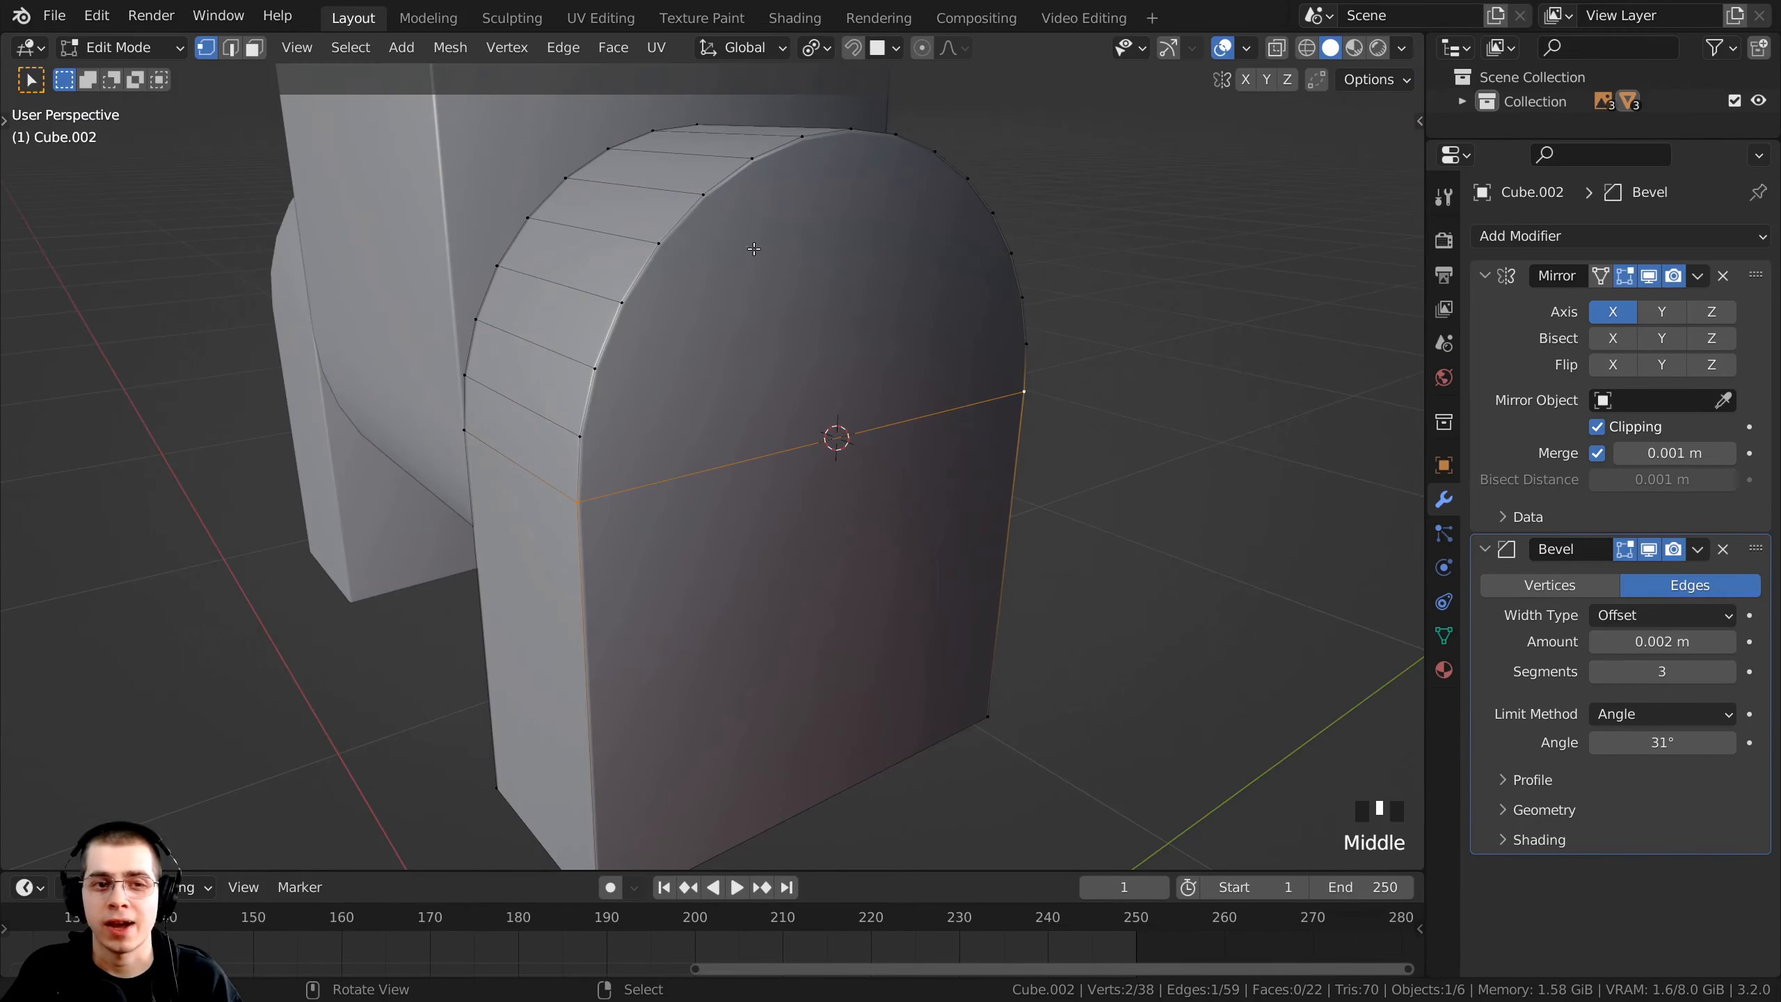
key(shift+a)
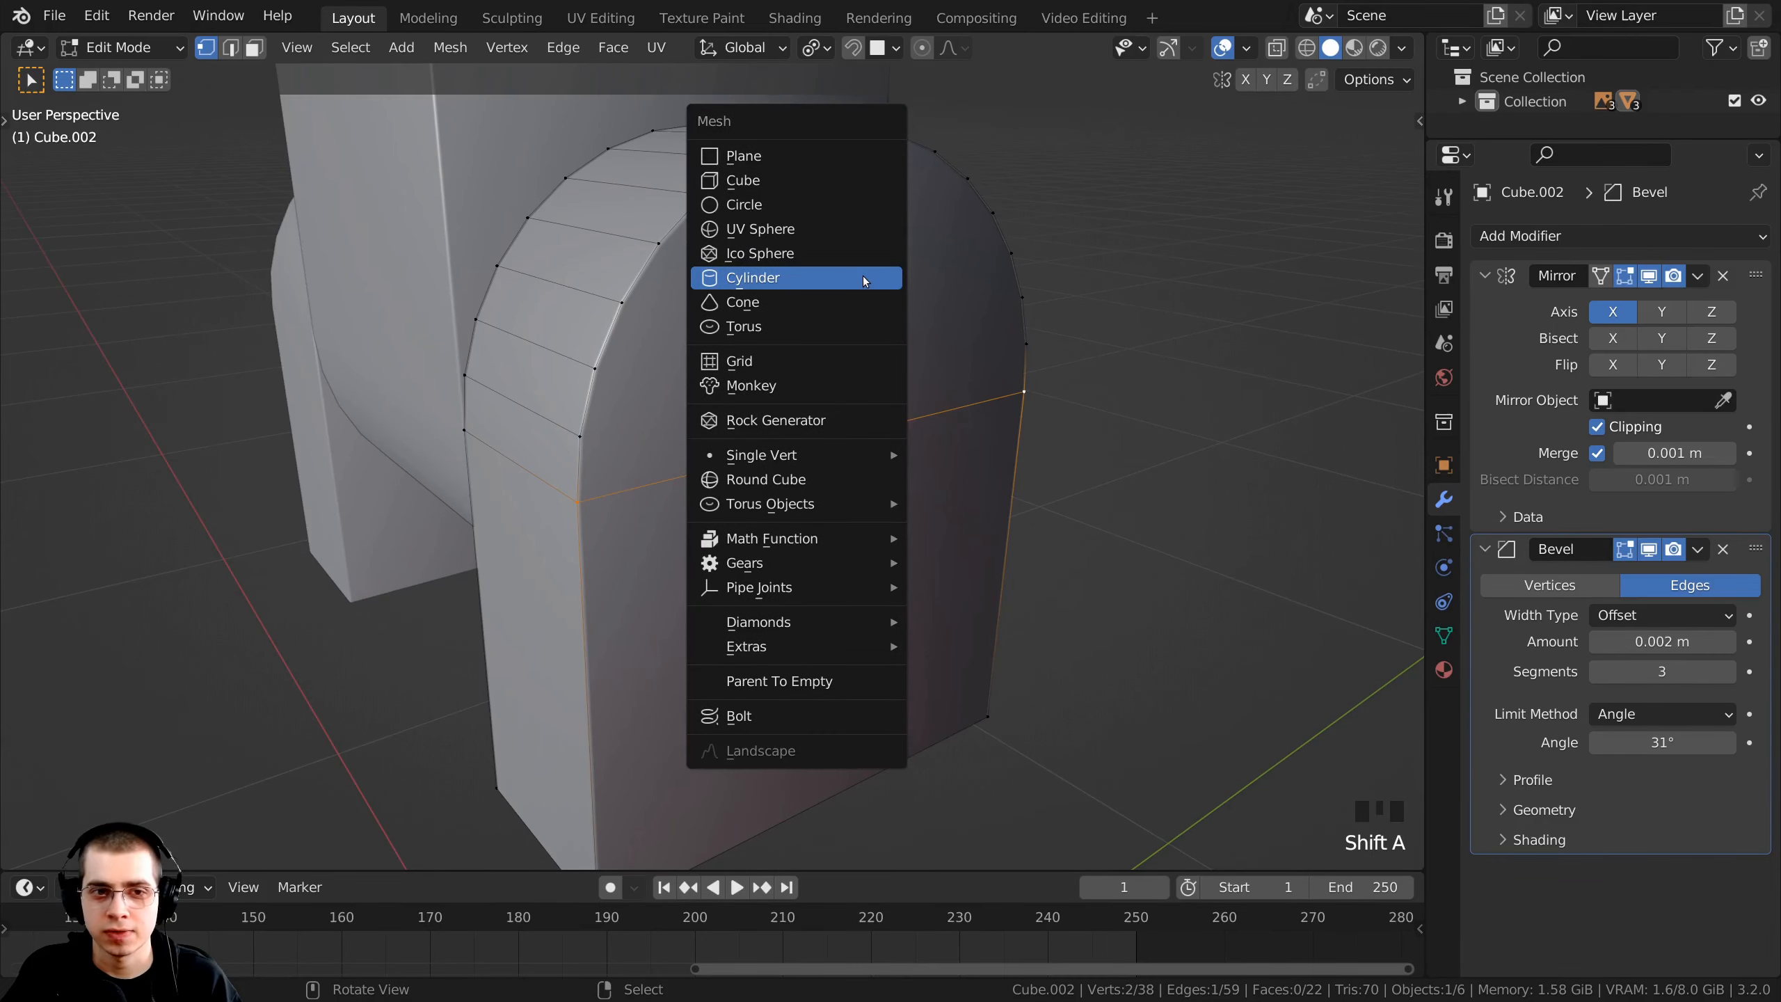
click(791, 278)
scroll(833, 400, down, 8)
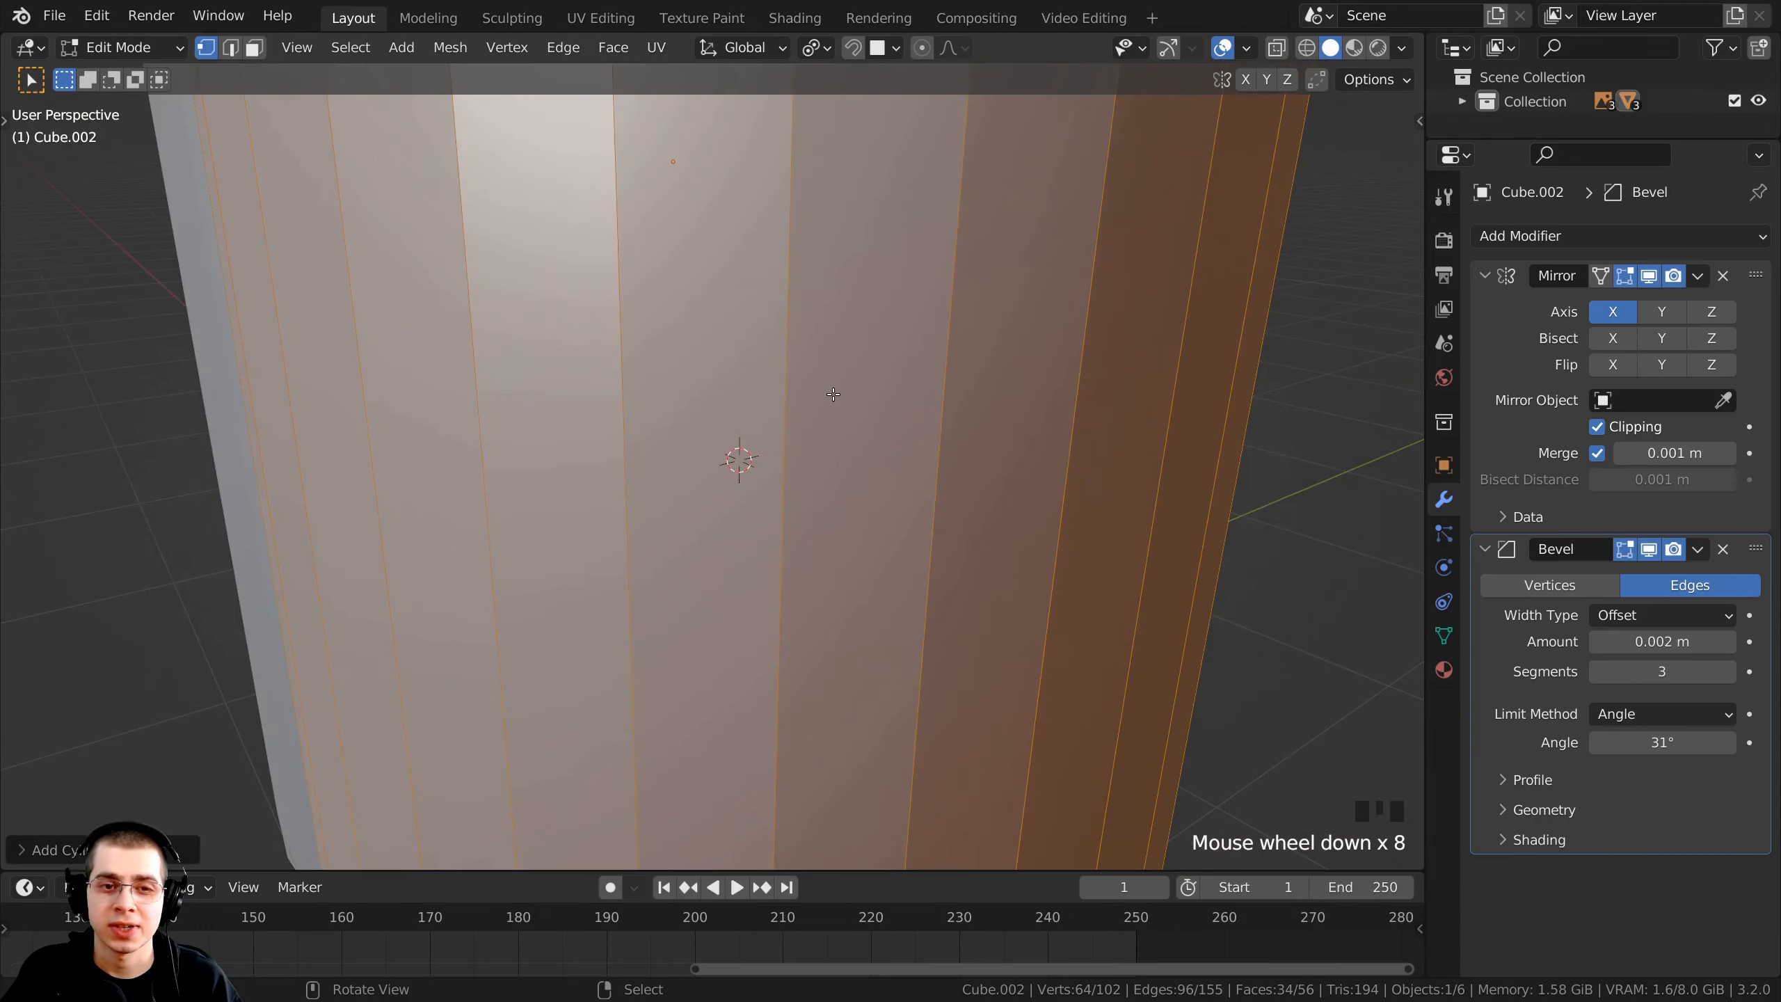
middle_drag(833, 394, 820, 425)
middle_drag(739, 468, 782, 442)
middle_drag(487, 377, 418, 349)
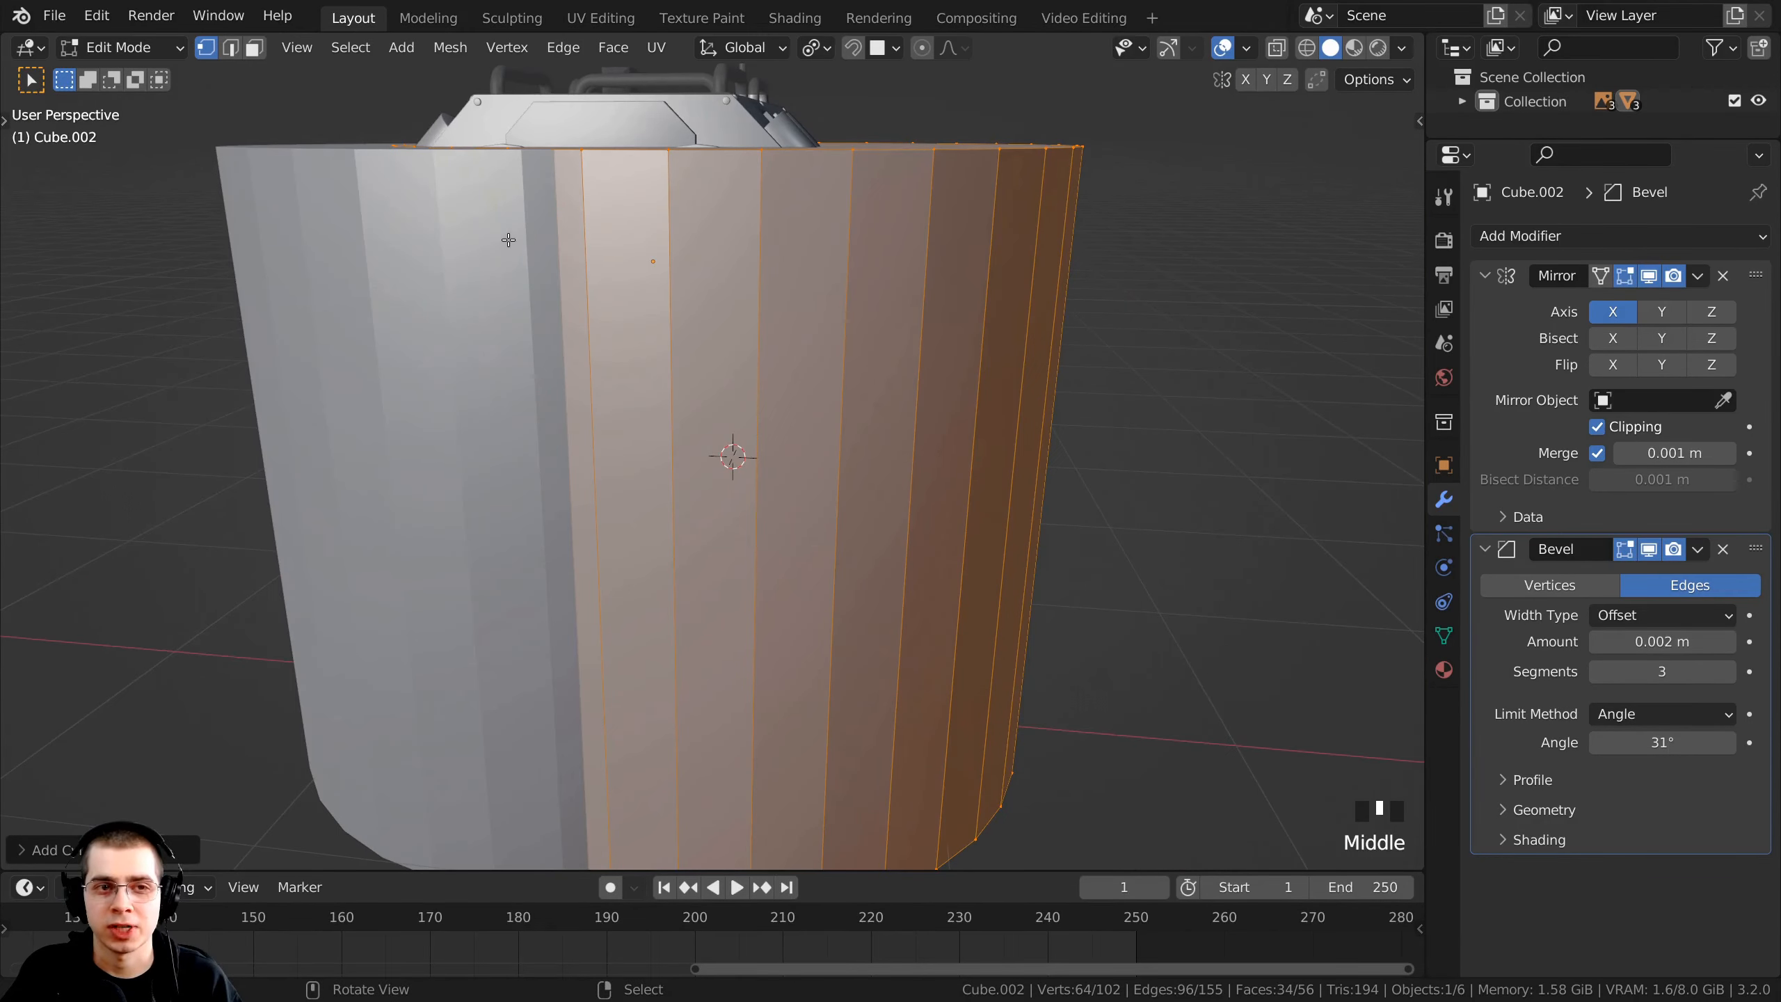
- Turn off Clipping in the Mirror modifier and scale the cylinder down until it is smaller than the bracket's outer side
click(1597, 427)
middle_drag(1086, 533, 1123, 562)
key(s)
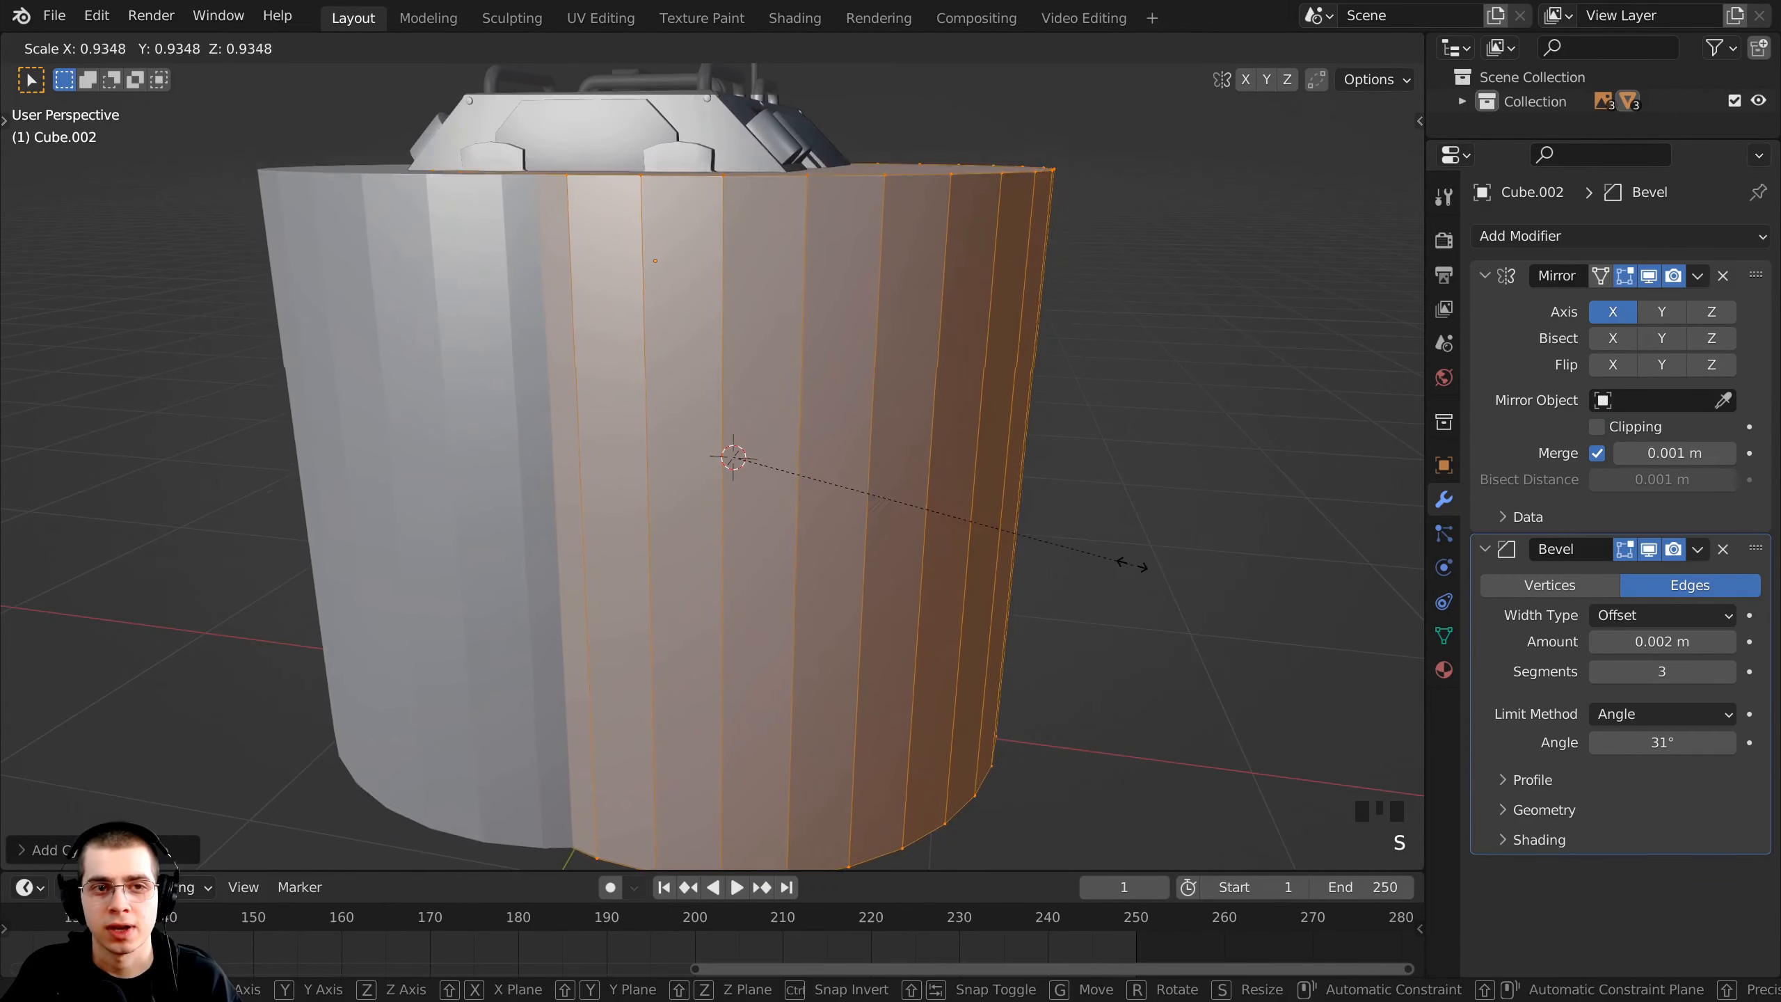
click(982, 537)
key(s)
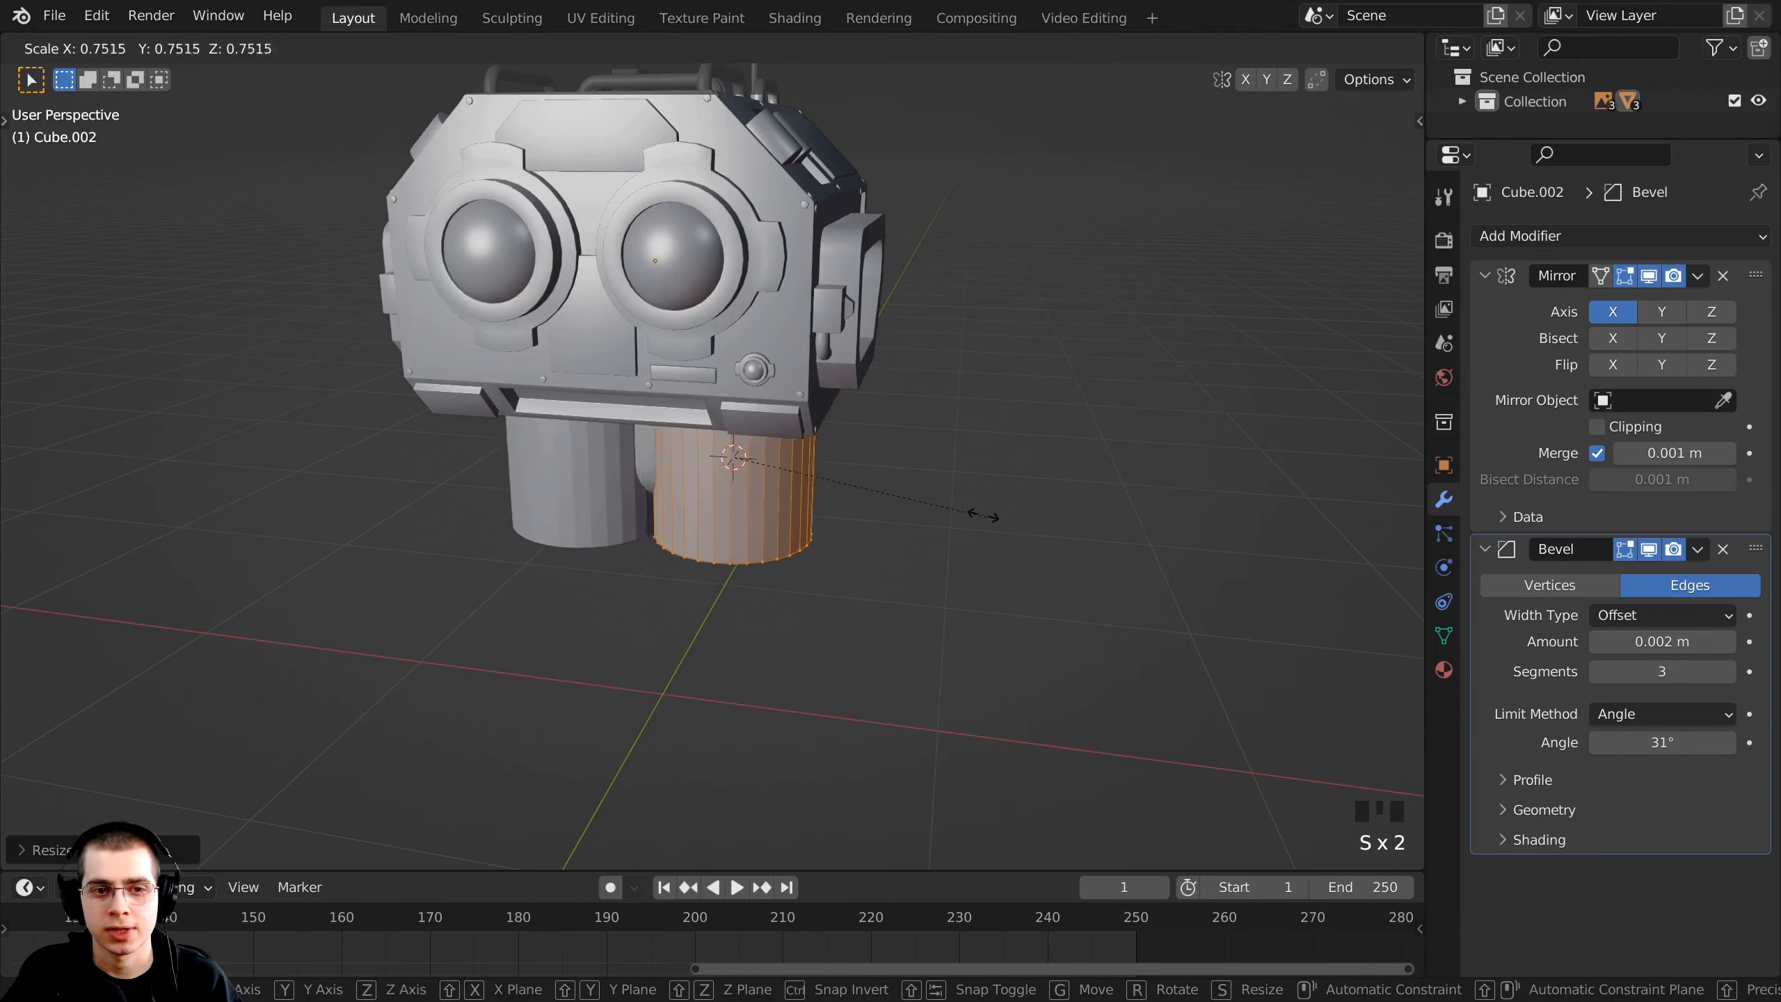
click(984, 516)
scroll(906, 445, up, 3)
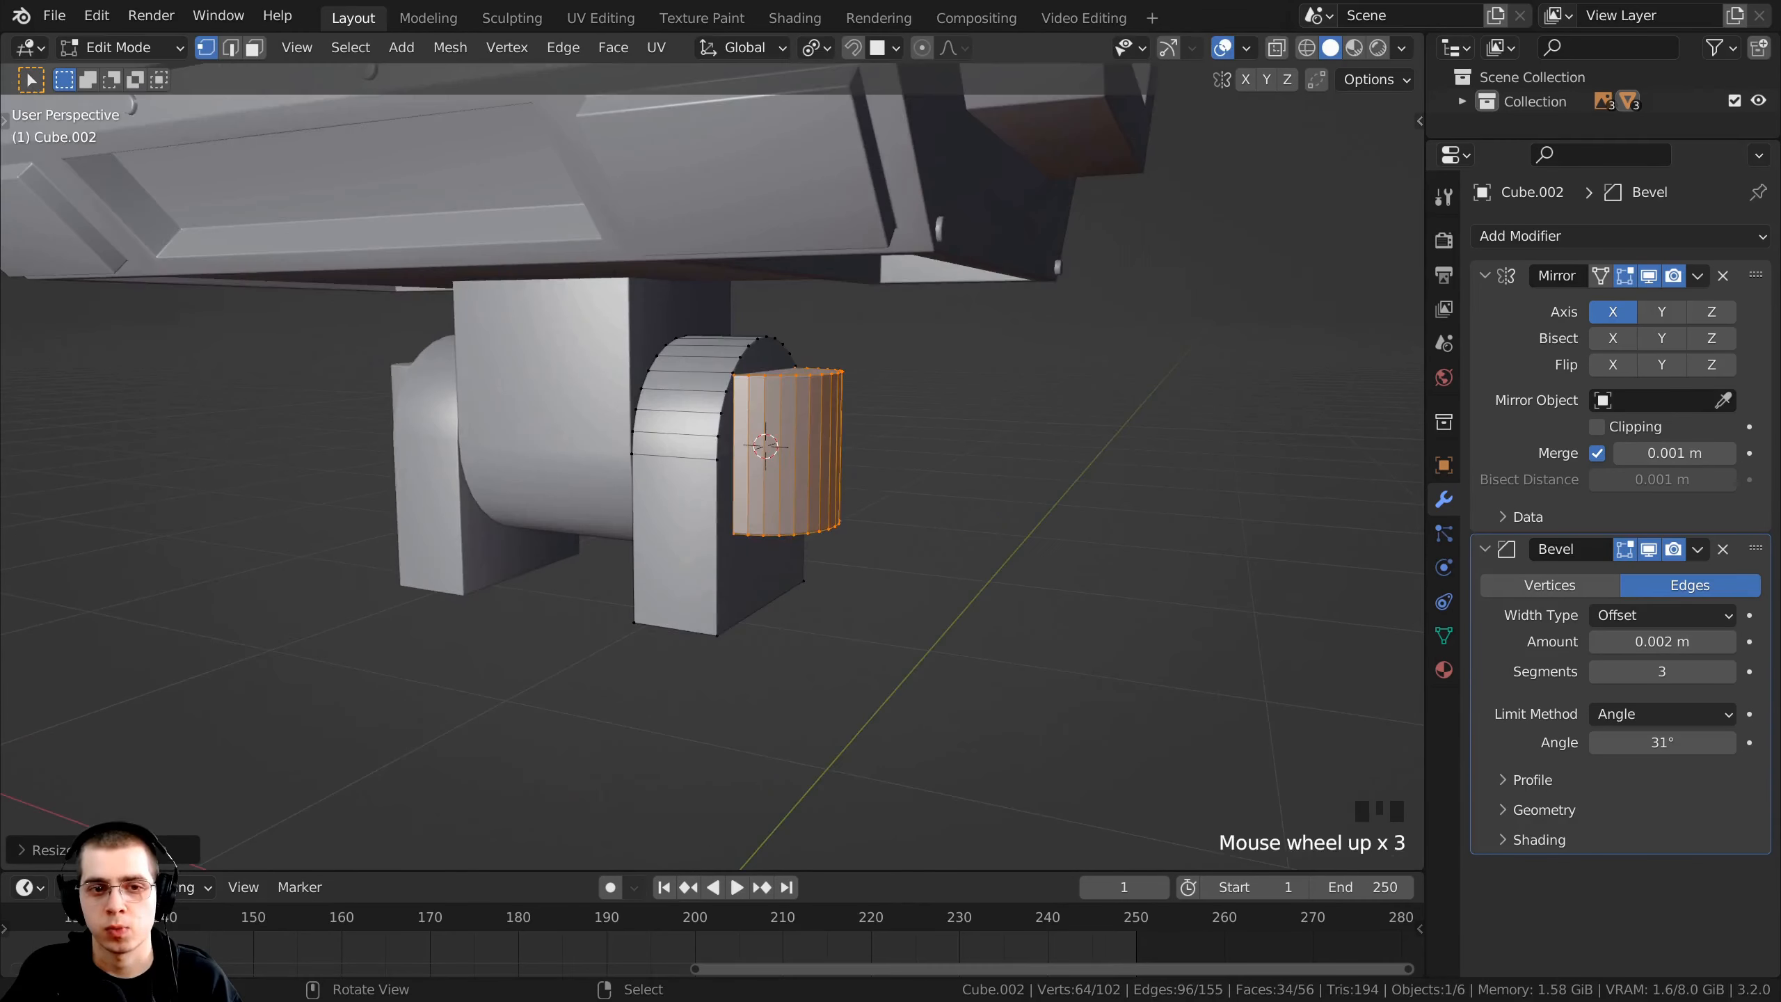
key(s)
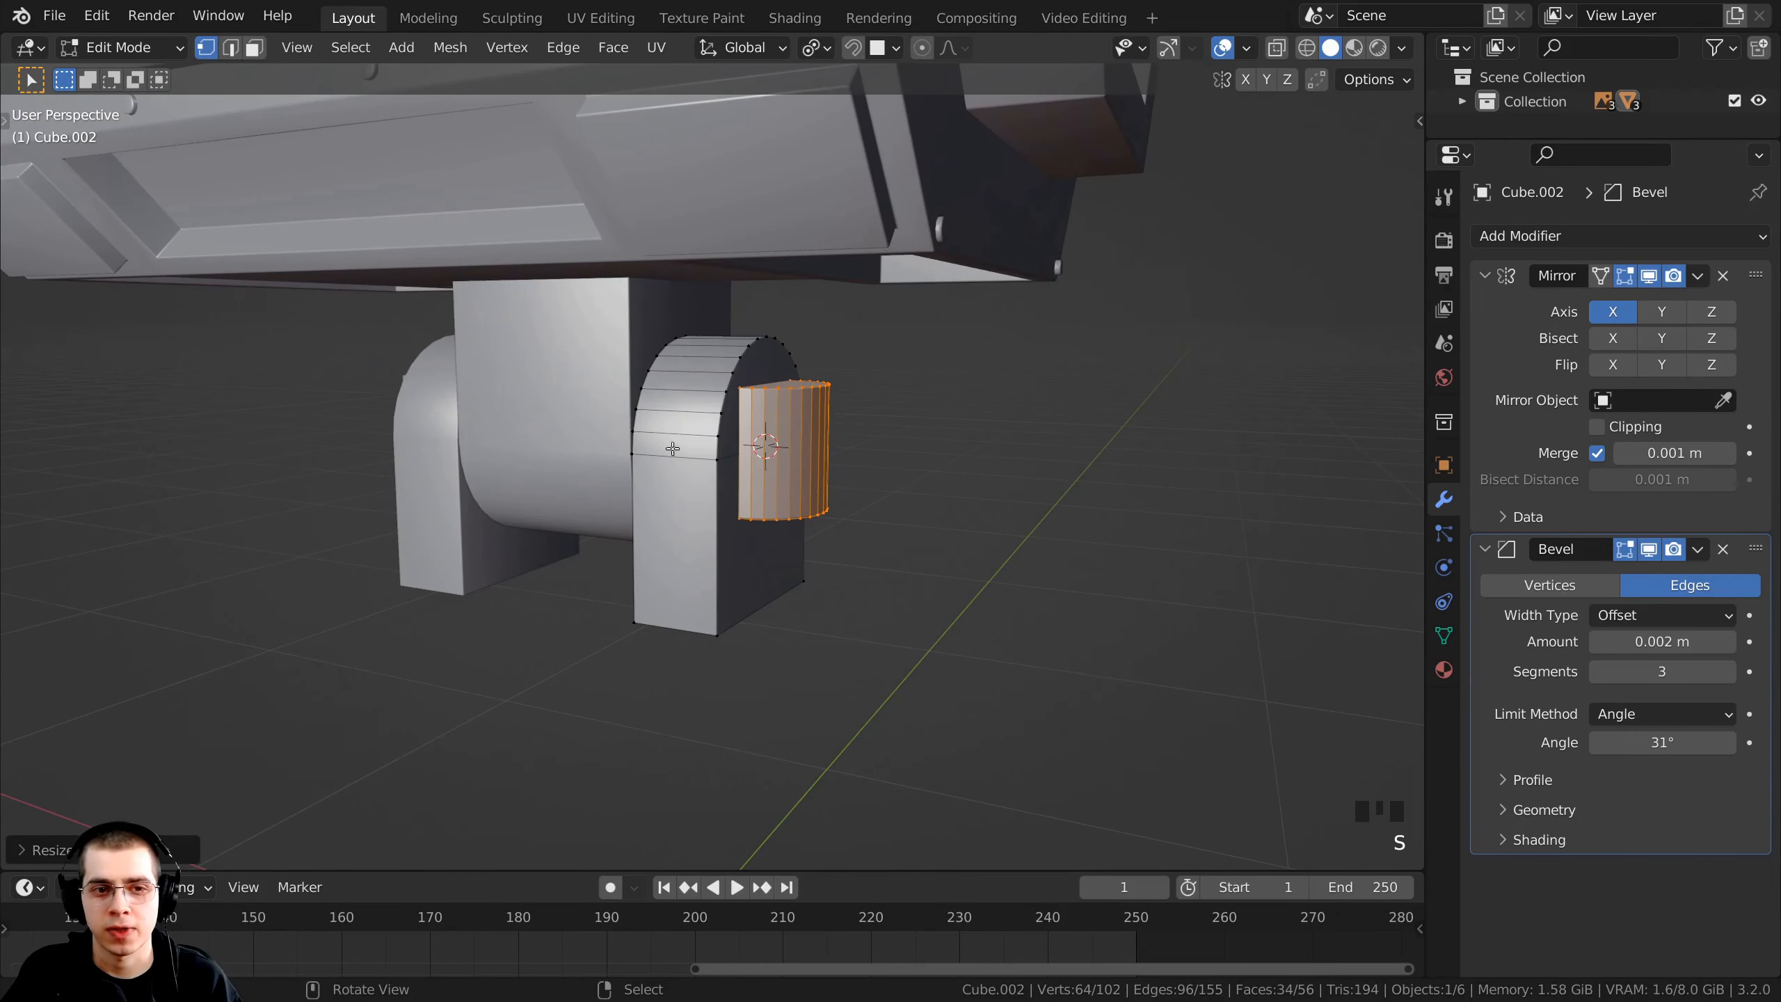
- Turn Clipping back on in the Mirror modifier with the scaled cylinder in close view
click(1596, 426)
middle_drag(1110, 511, 910, 528)
scroll(909, 527, up, 2)
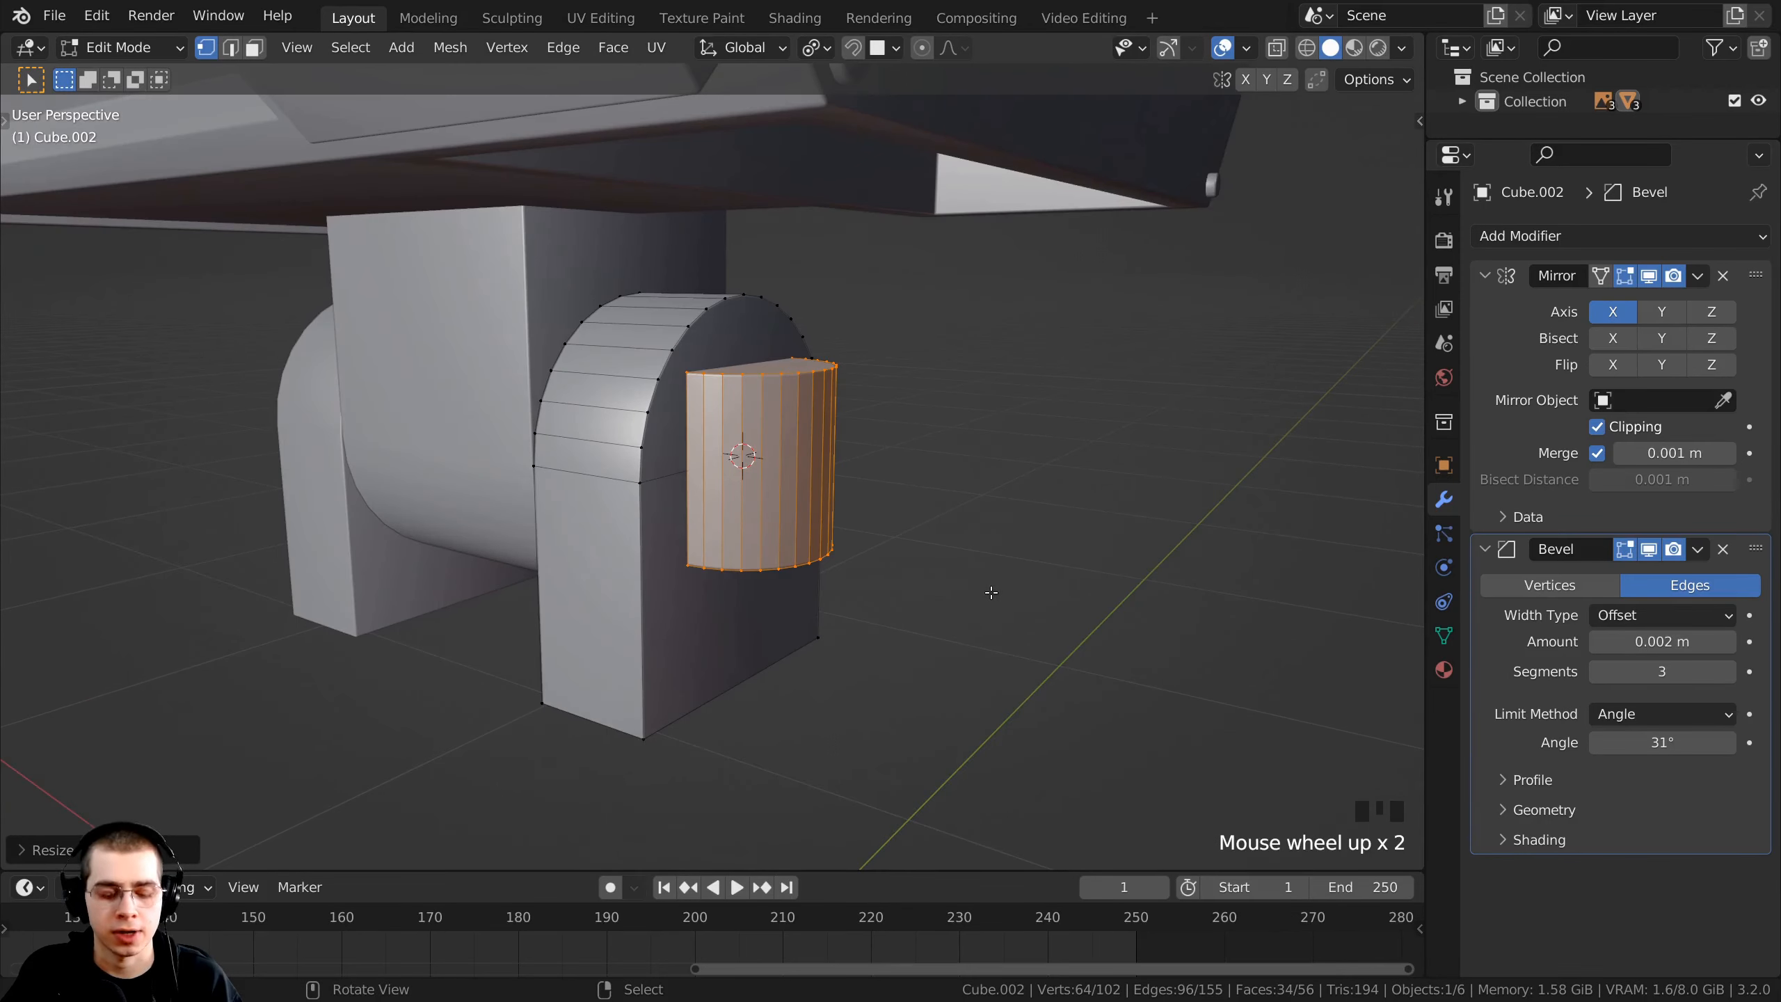
- Scale the cylinder on the bracket's outer side down uniformly to about 0.43 of its size
middle_drag(991, 593, 1094, 583)
key(s)
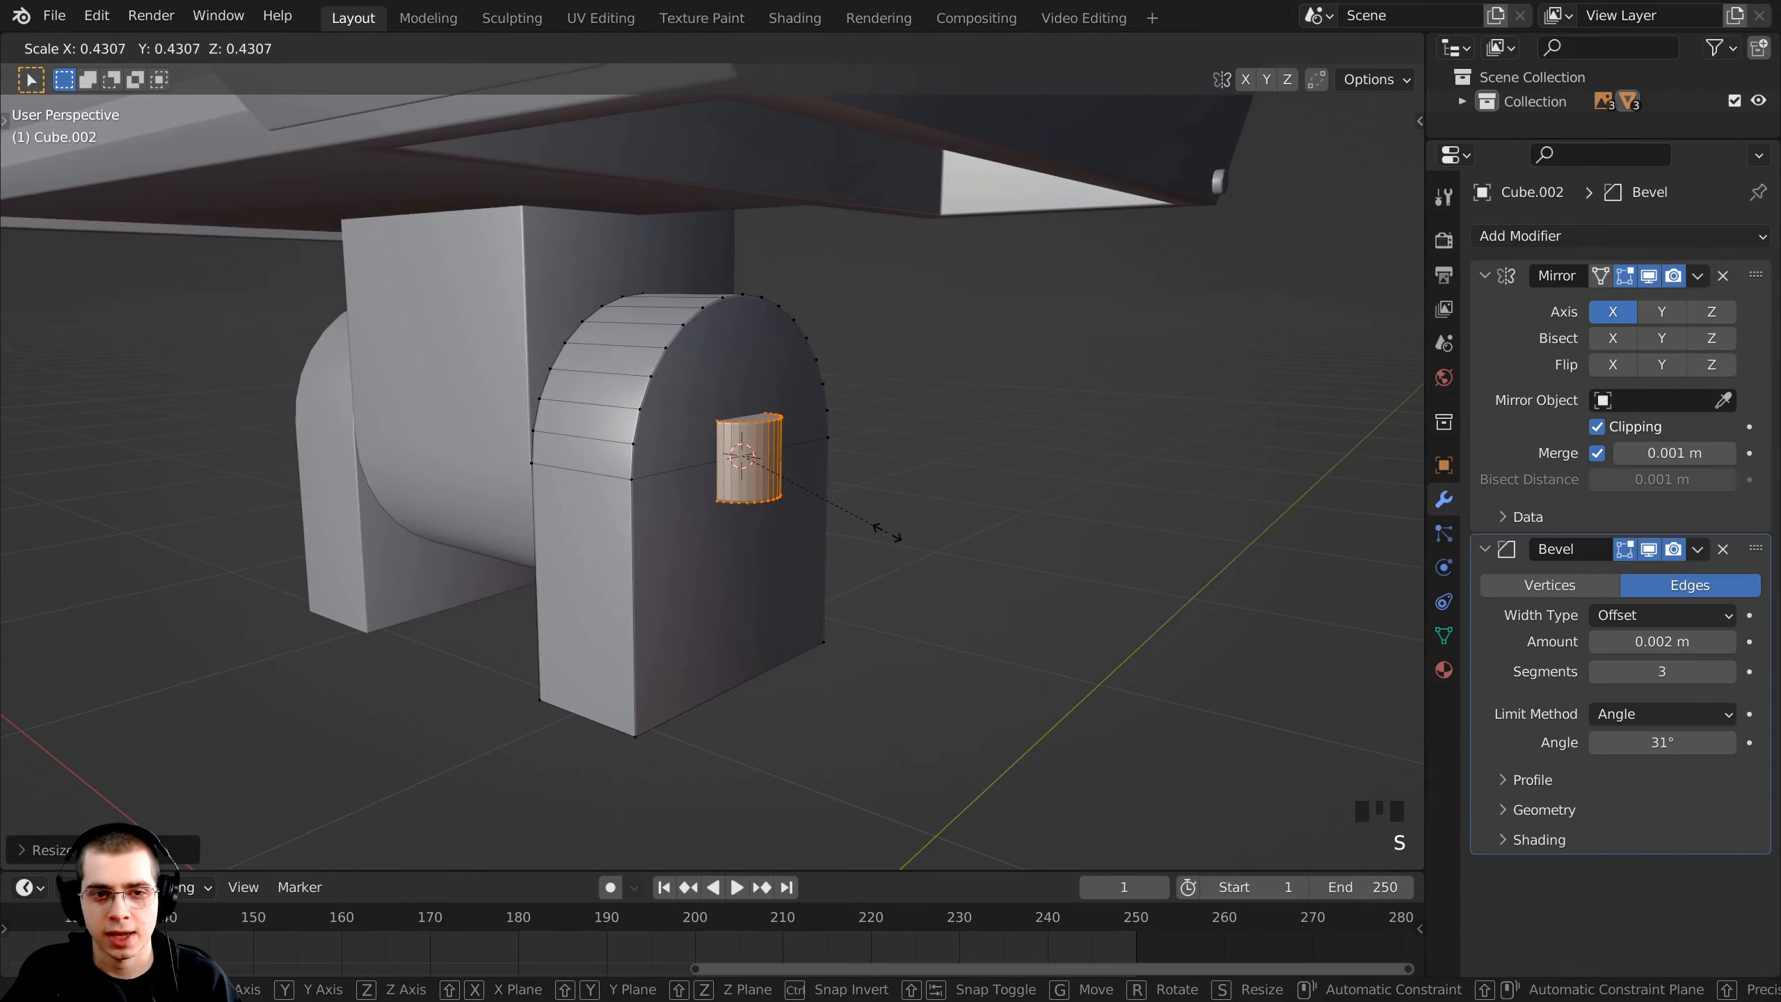
click(885, 533)
middle_click(877, 519)
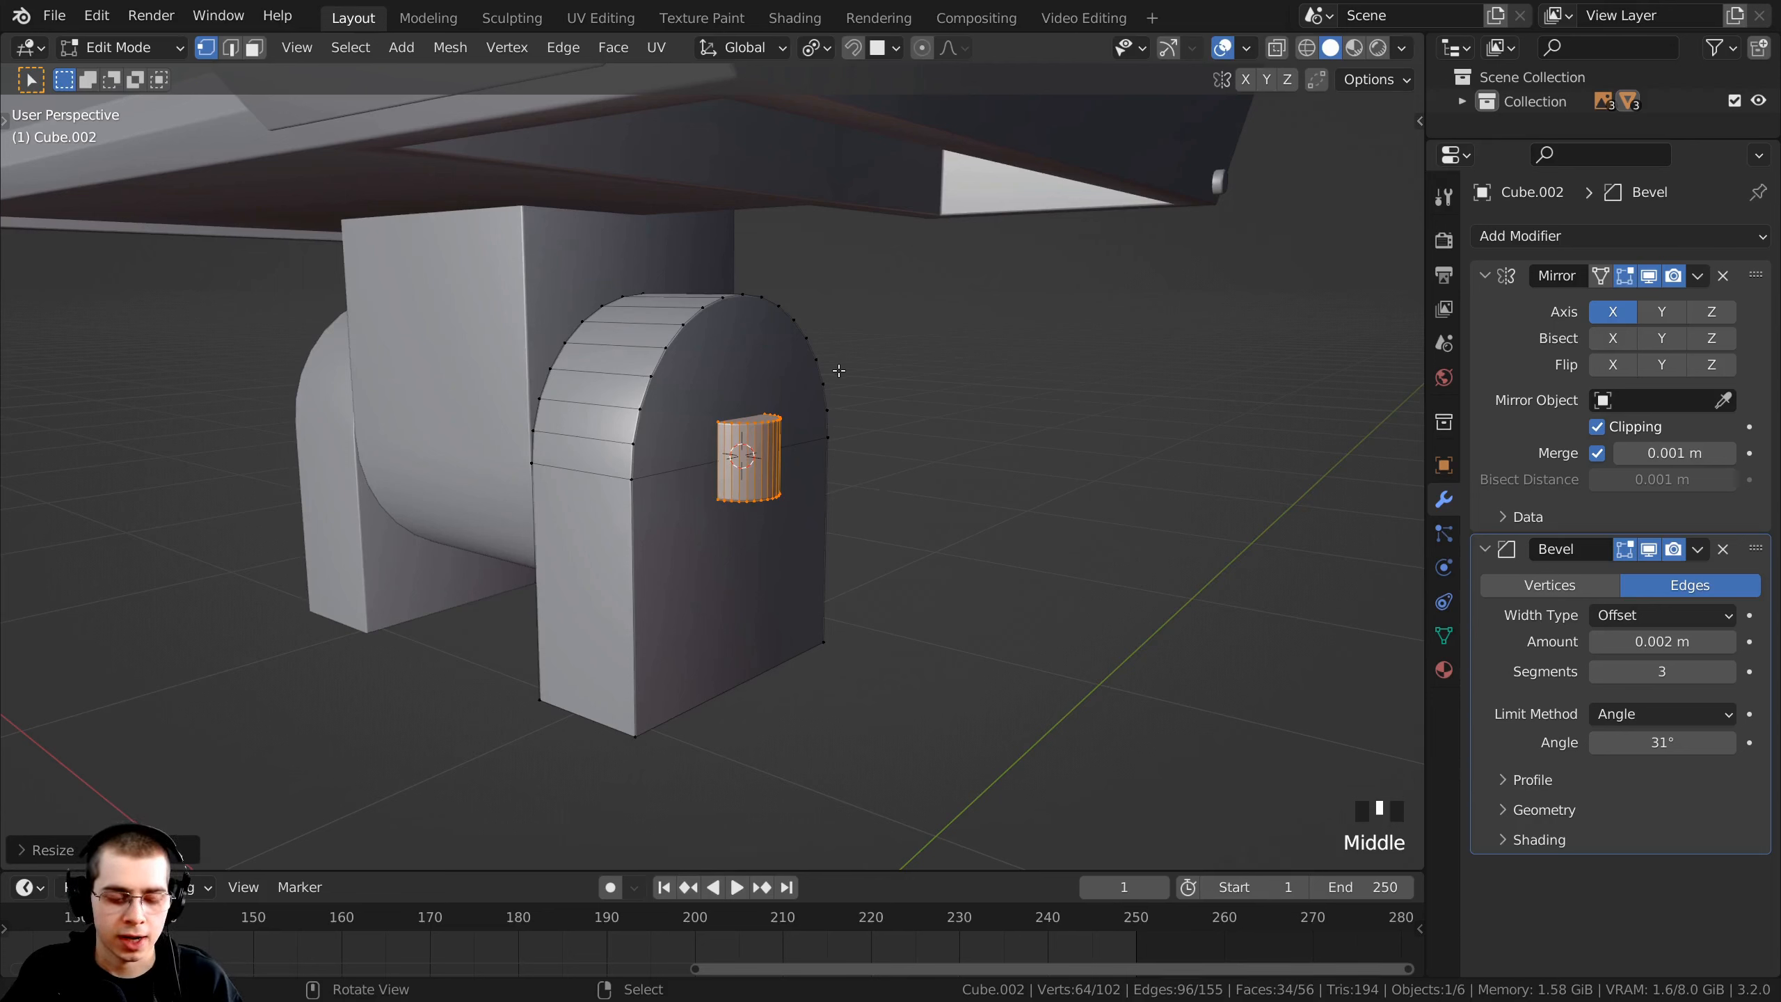
- Rotate the cylinder 90 degrees about the global Y axis so its flat face points outward from the bracket
key(r)
key(x)
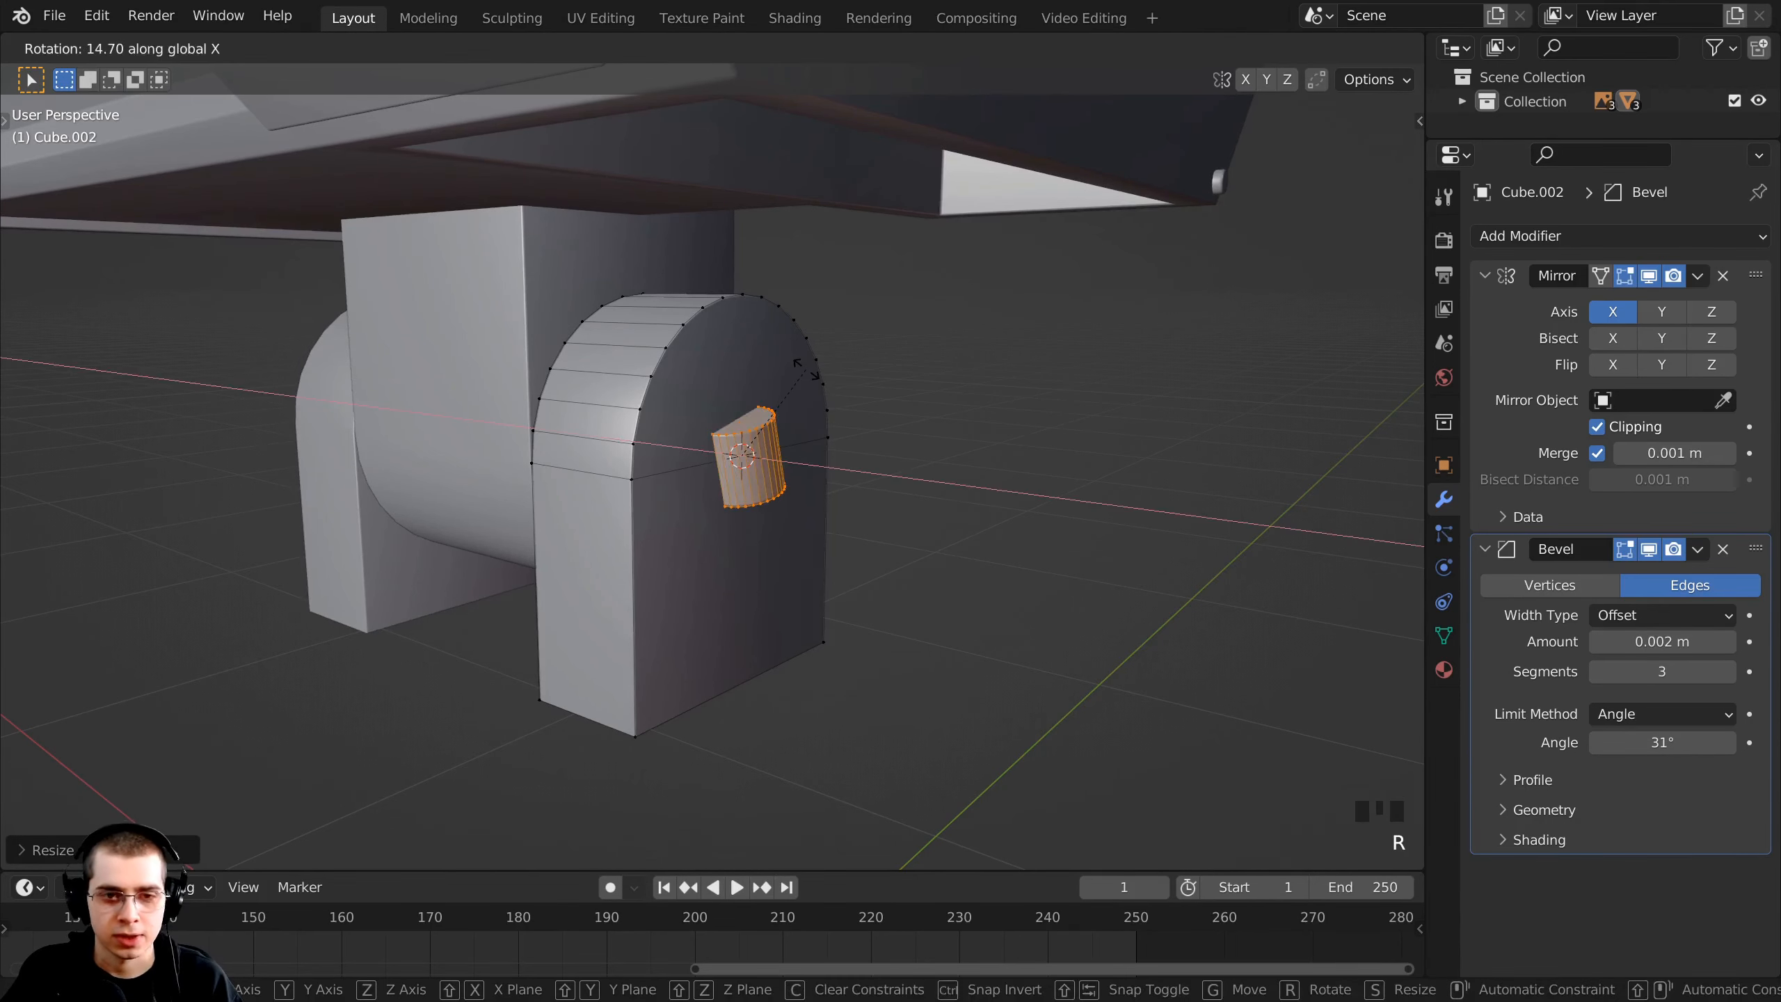
key(y)
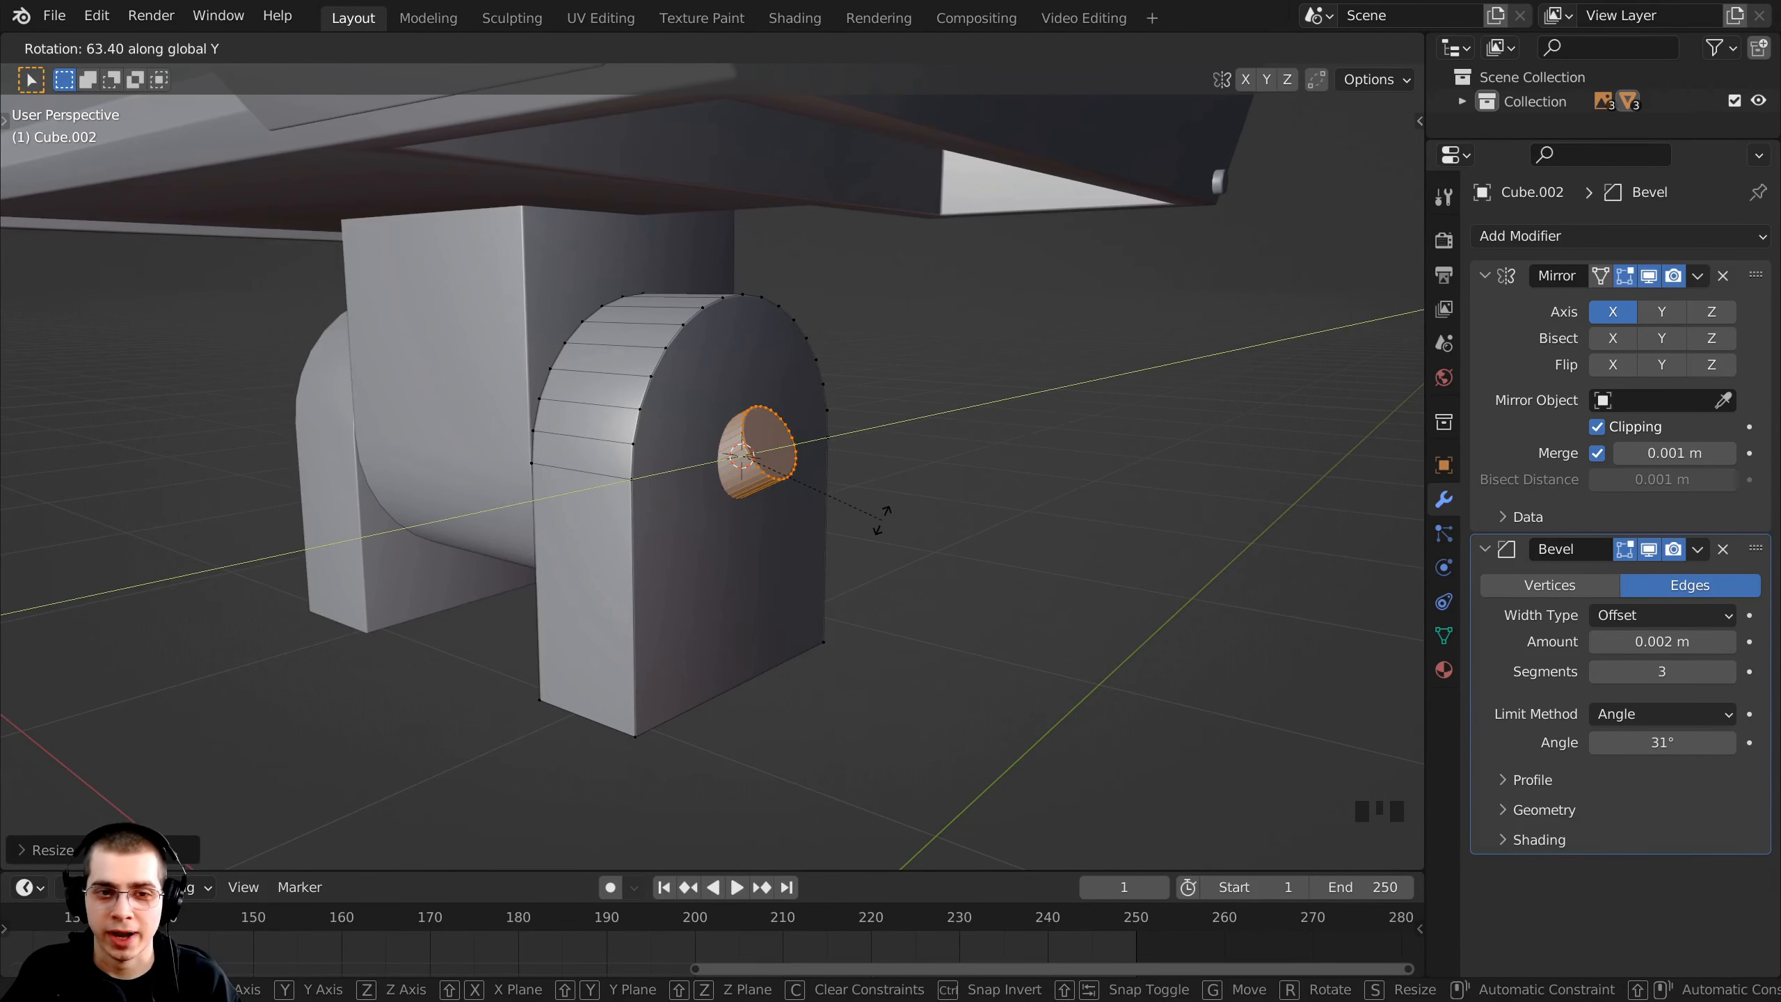
text(90)
key(Return)
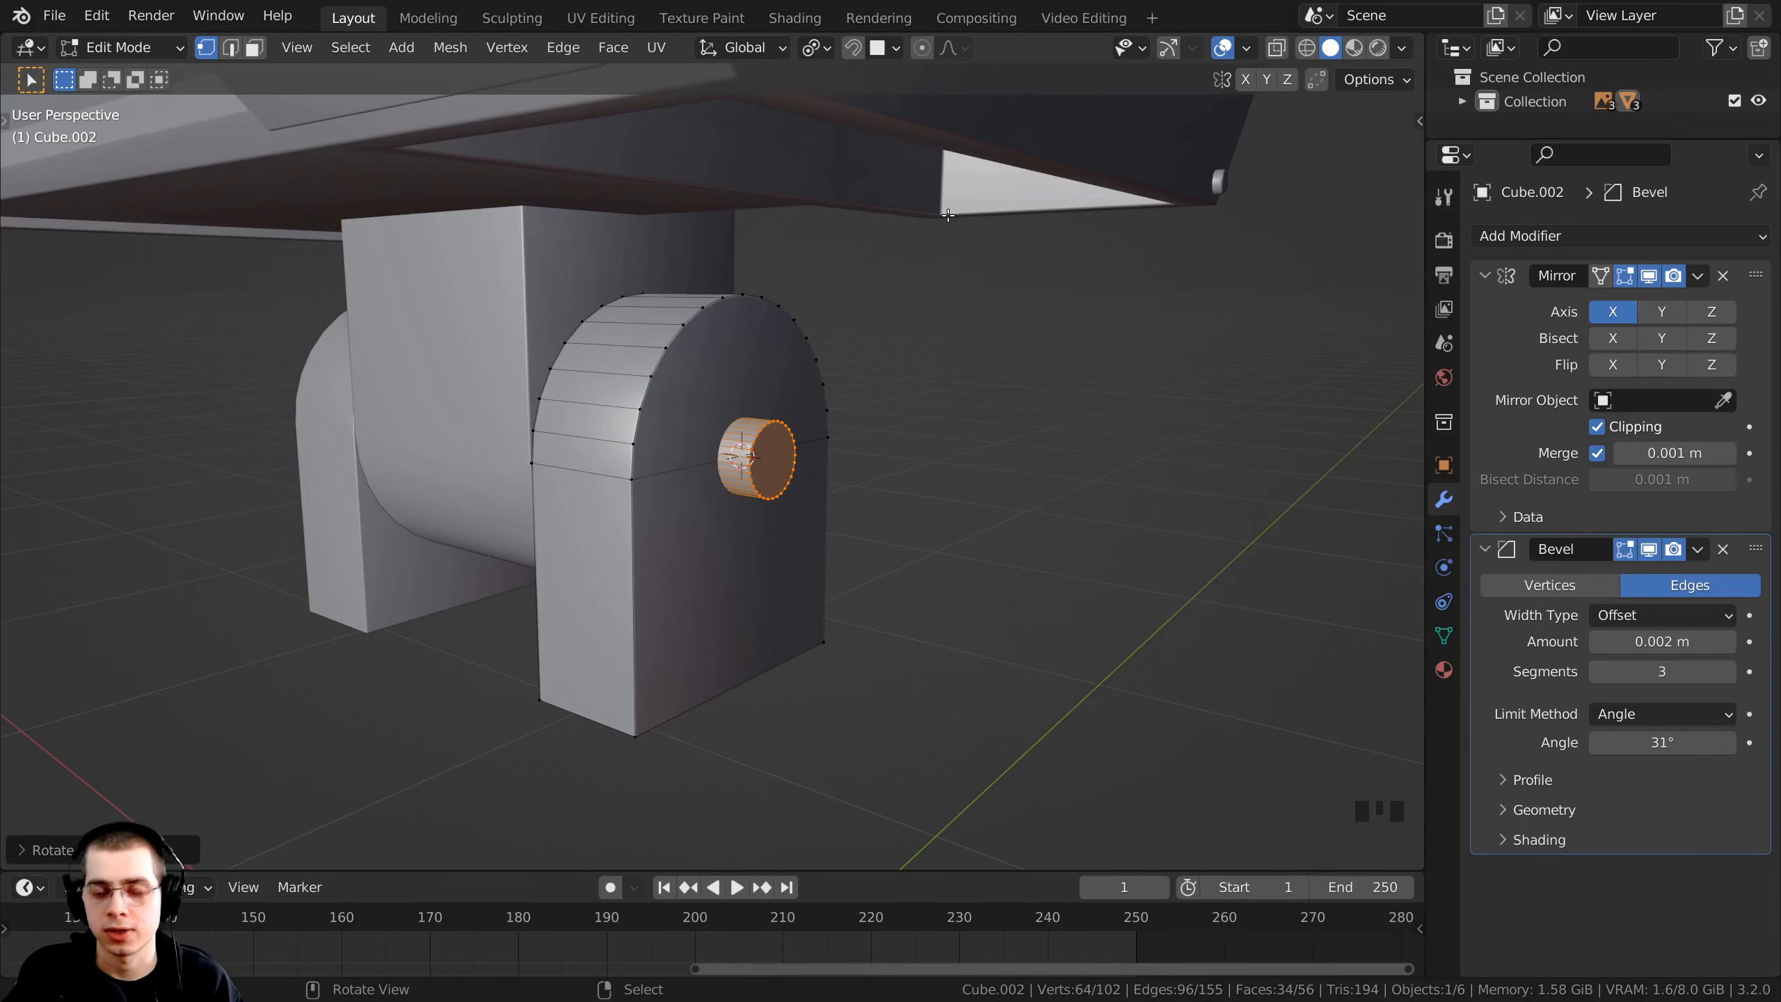
- In front wireframe view, flatten the cylinder along the X axis into a thin disc
scroll(894, 494, up, 5)
key(KP_1)
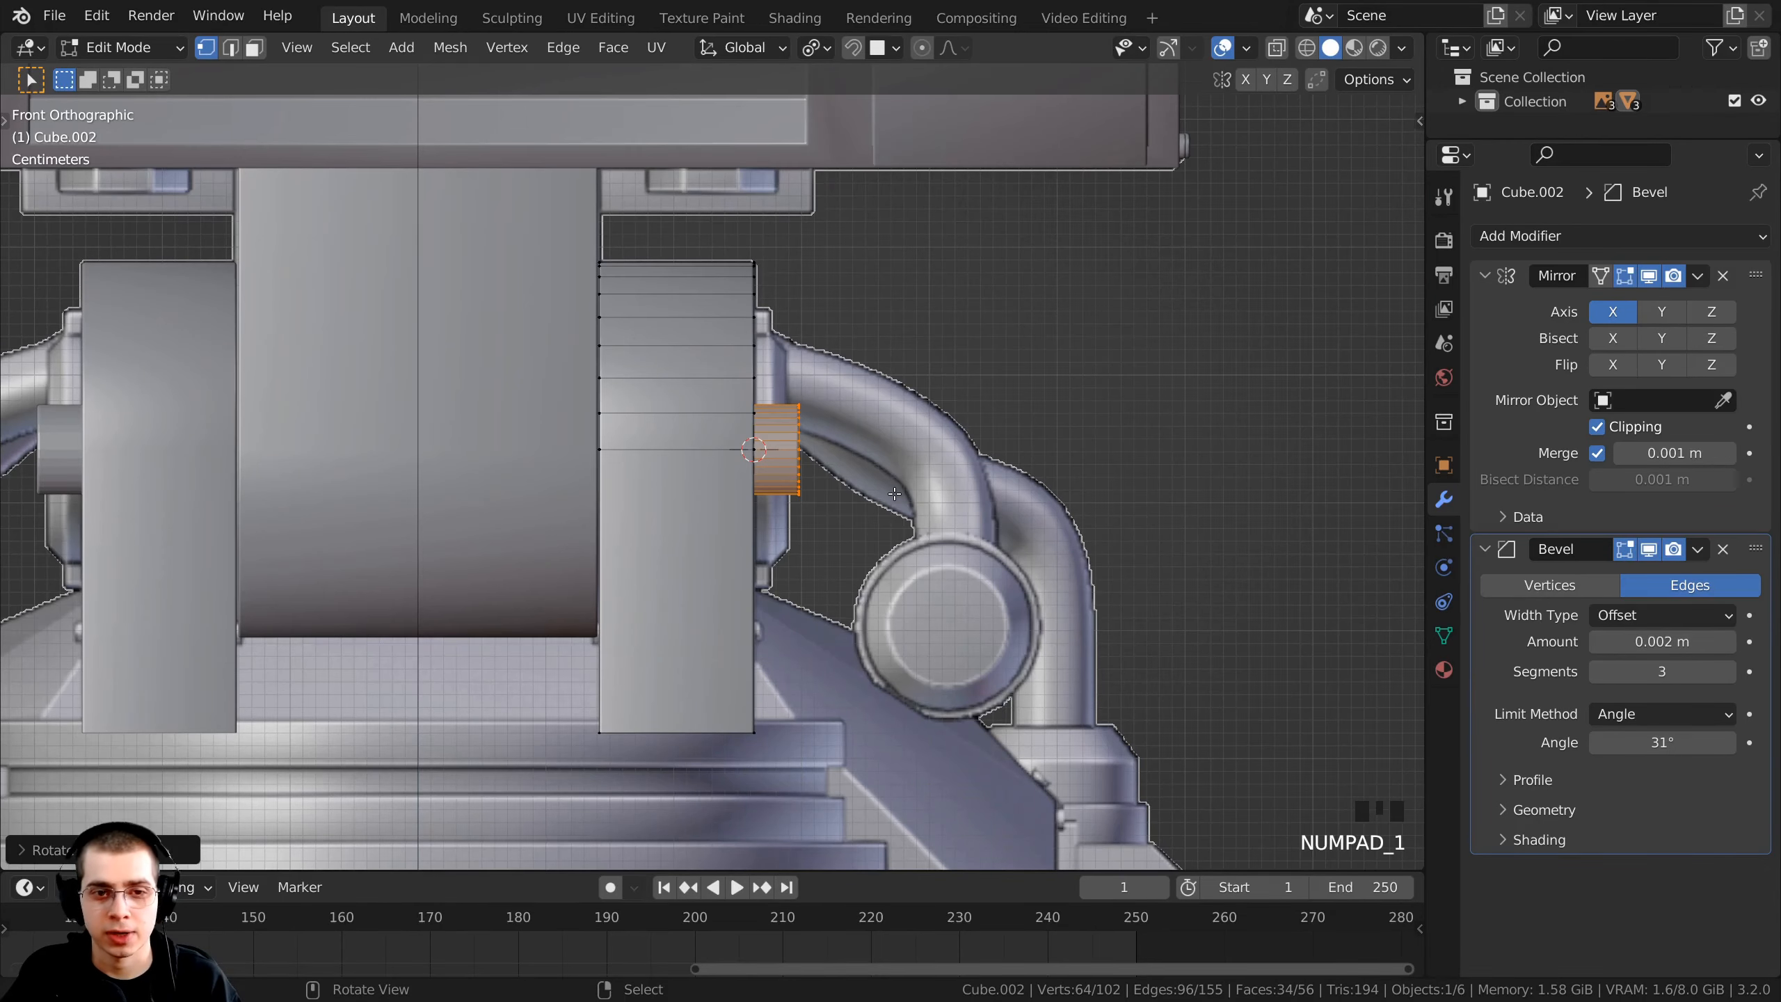
shift+middle_drag(956, 499, 974, 518)
scroll(974, 518, up, 2)
key(z)
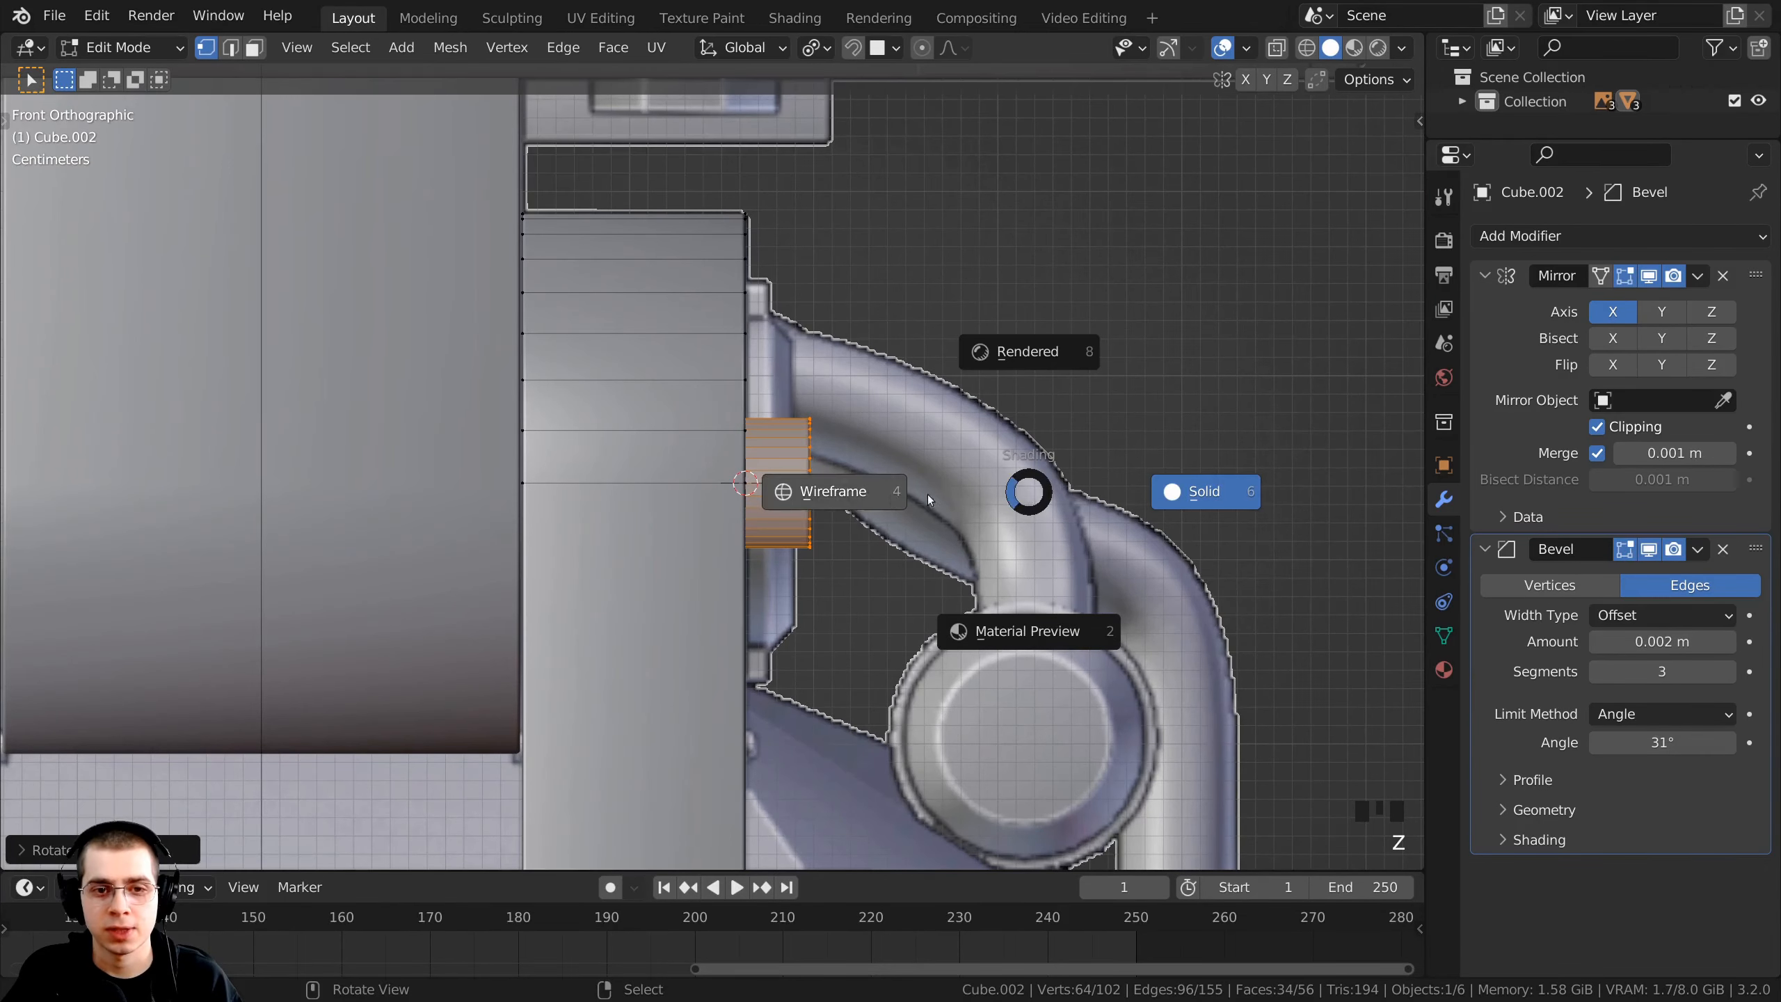
click(791, 495)
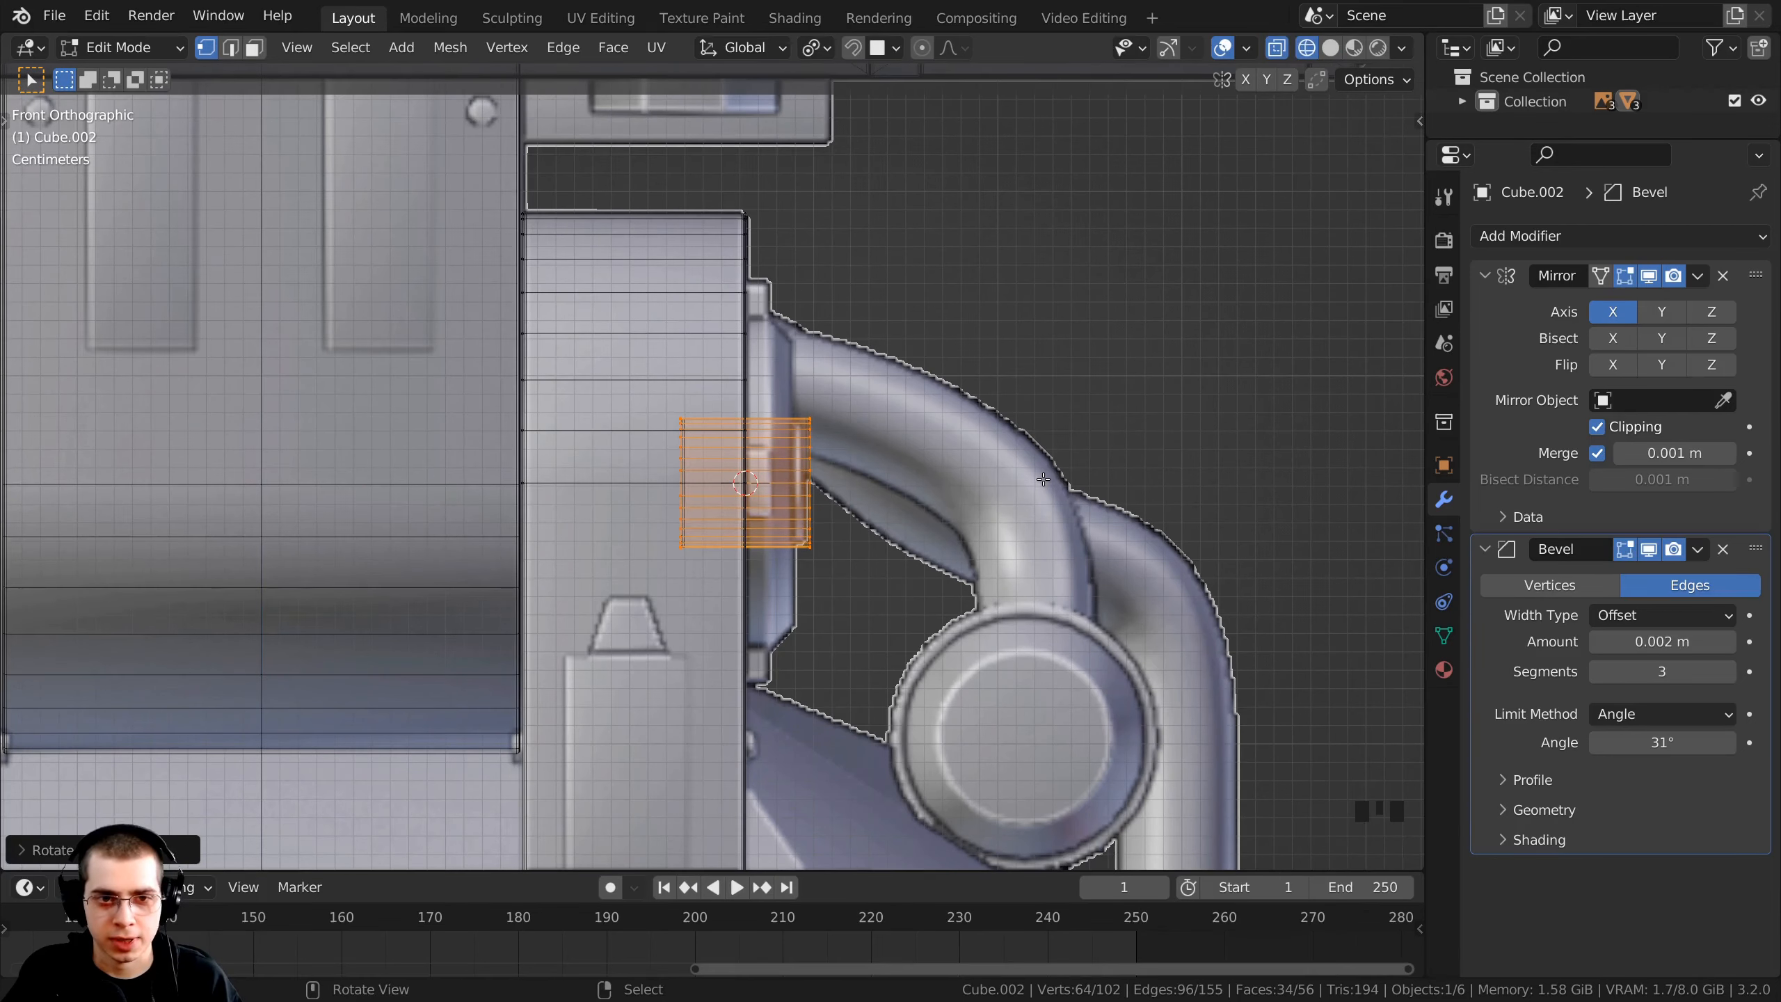
key(s)
key(x)
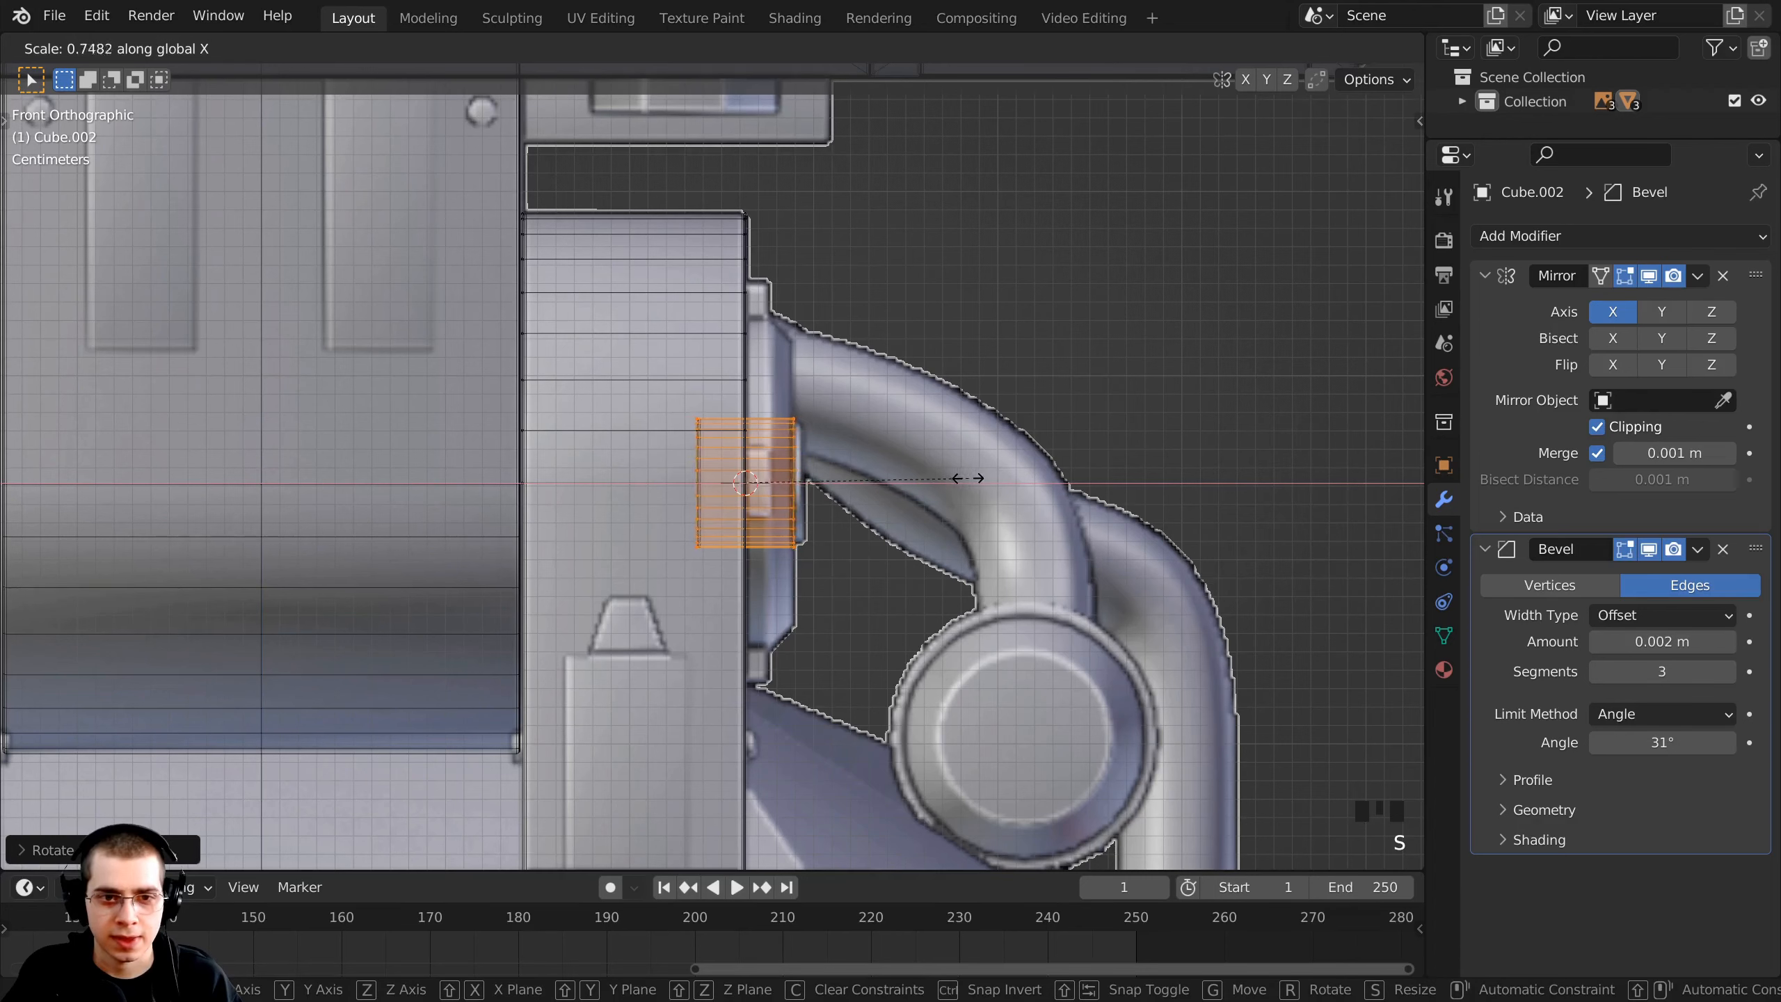
click(815, 474)
- Enlarge the disc uniformly to the height of the reference's round joint cap and move it along X to the cap's outer face
shift+middle_drag(812, 694, 833, 565)
key(s)
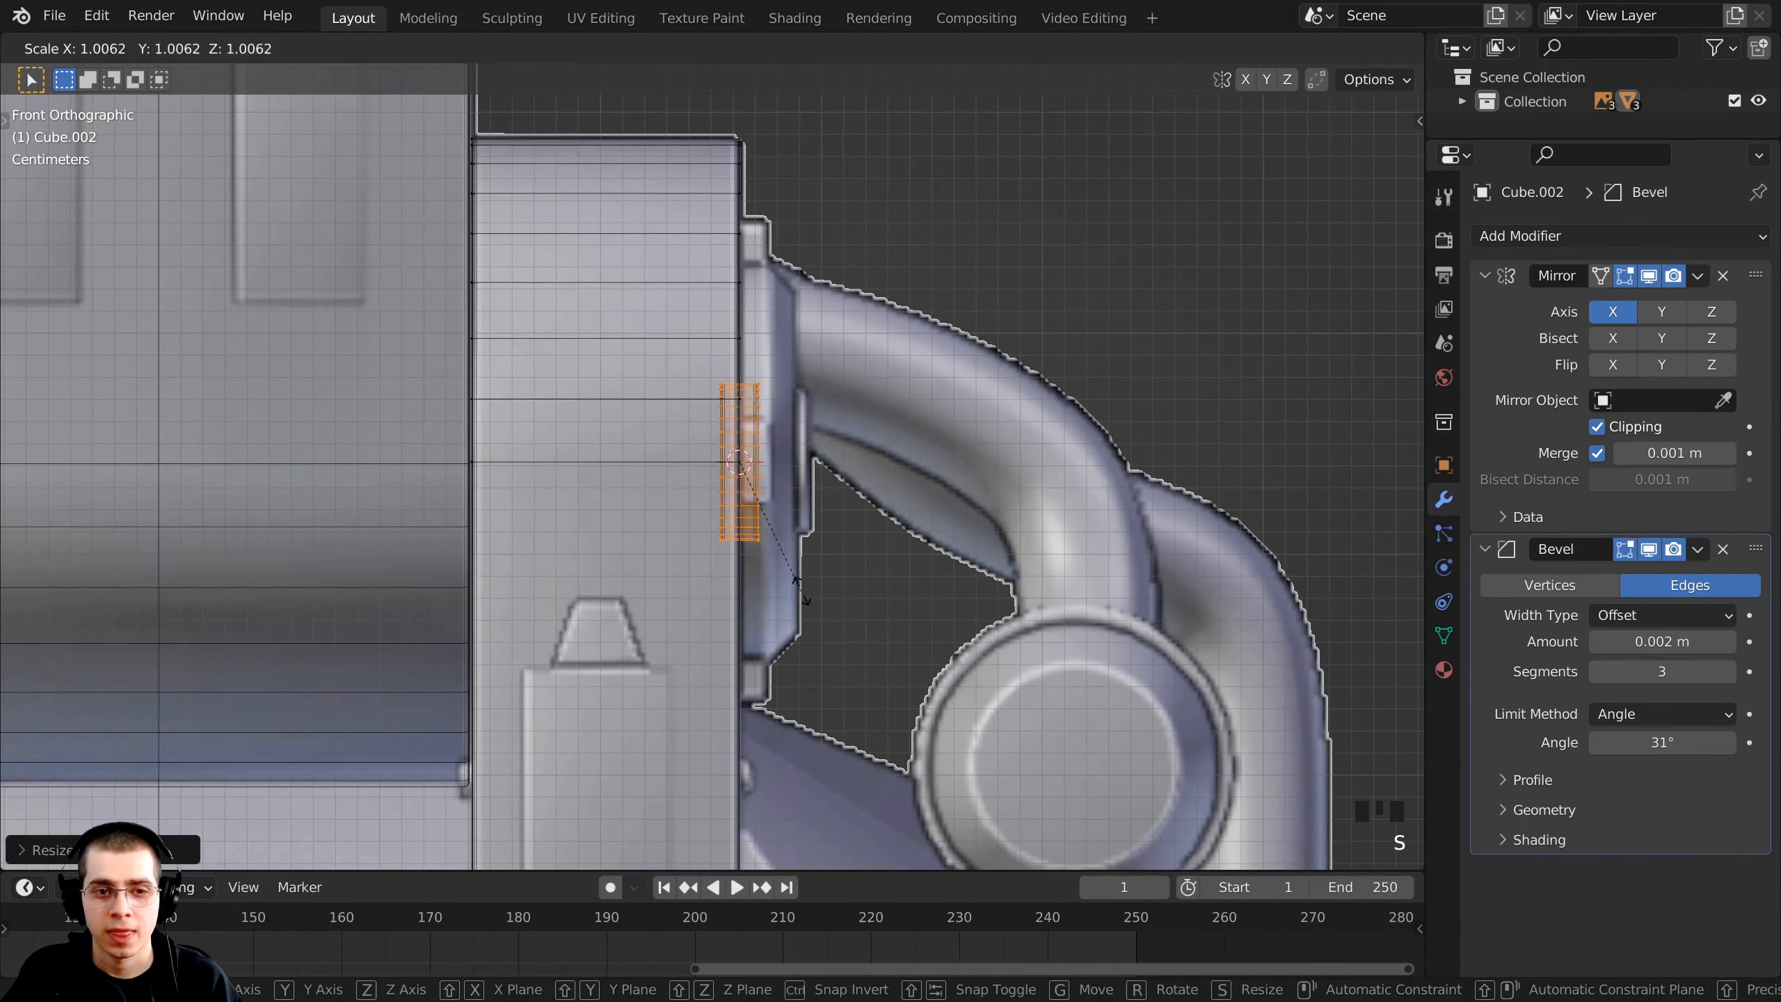
click(997, 715)
key(g)
key(x)
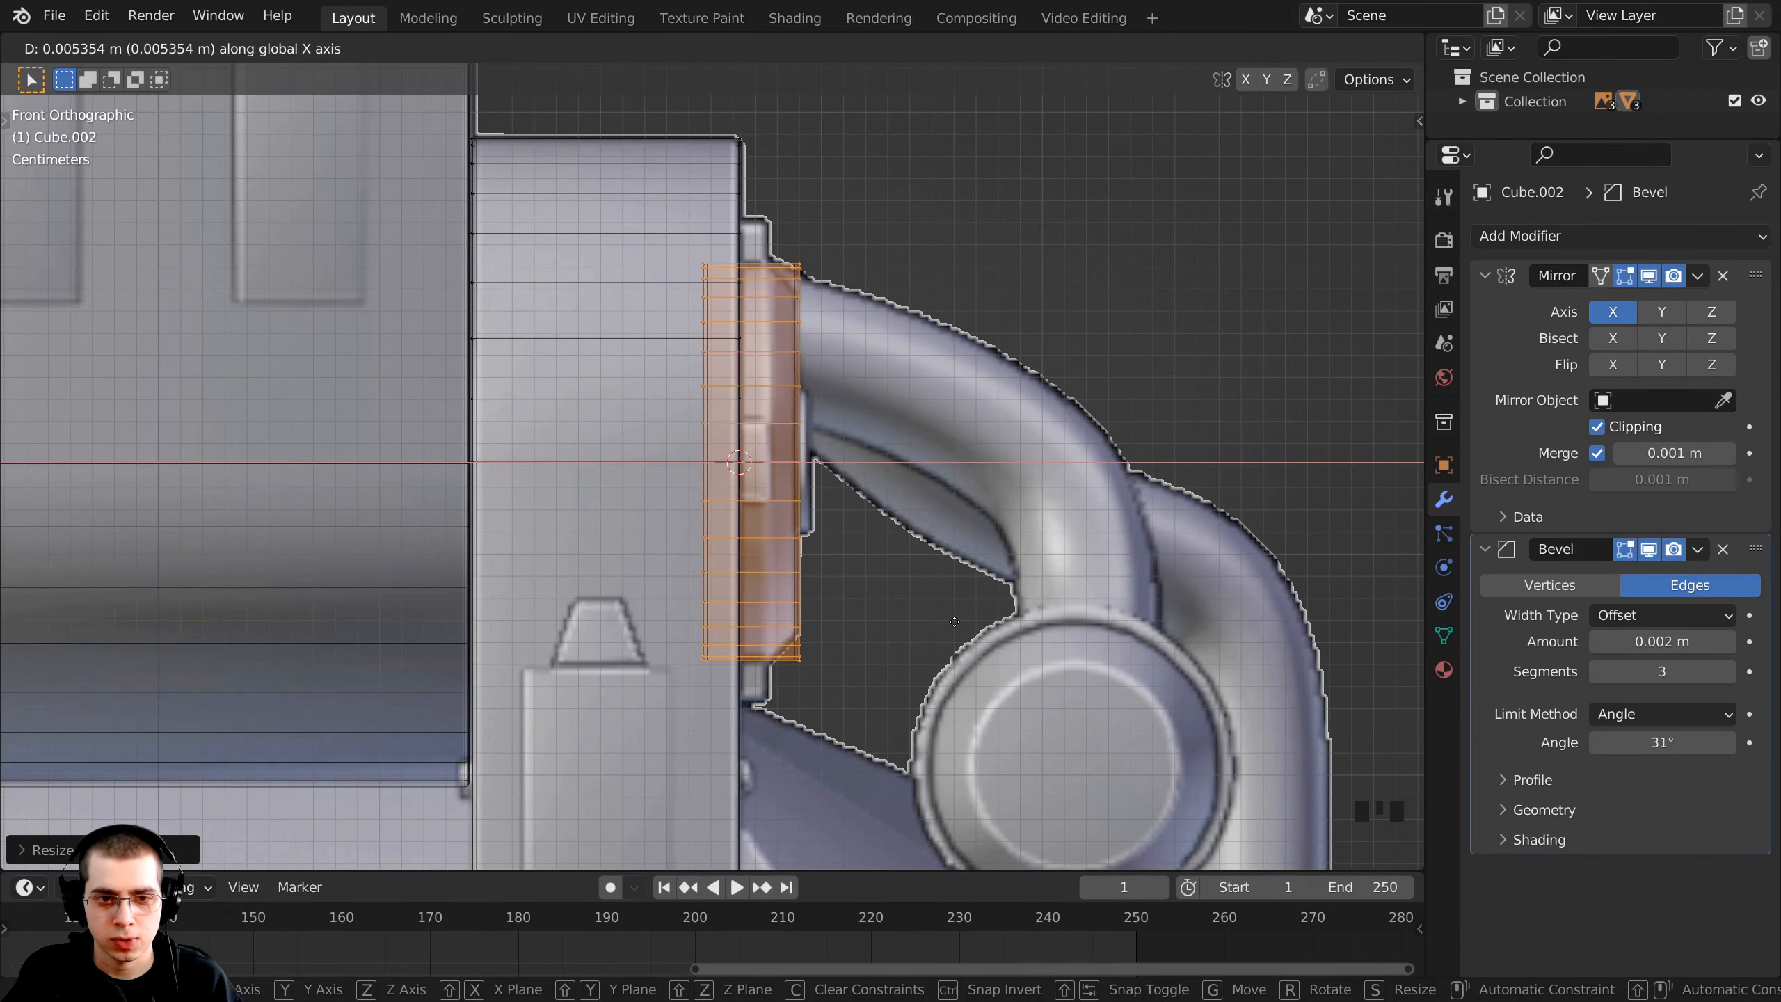
click(955, 616)
- Add a loop cut around the disc and slide it to where the reference cap's chamfer begins
shift+middle_drag(764, 417, 733, 425)
click(751, 307)
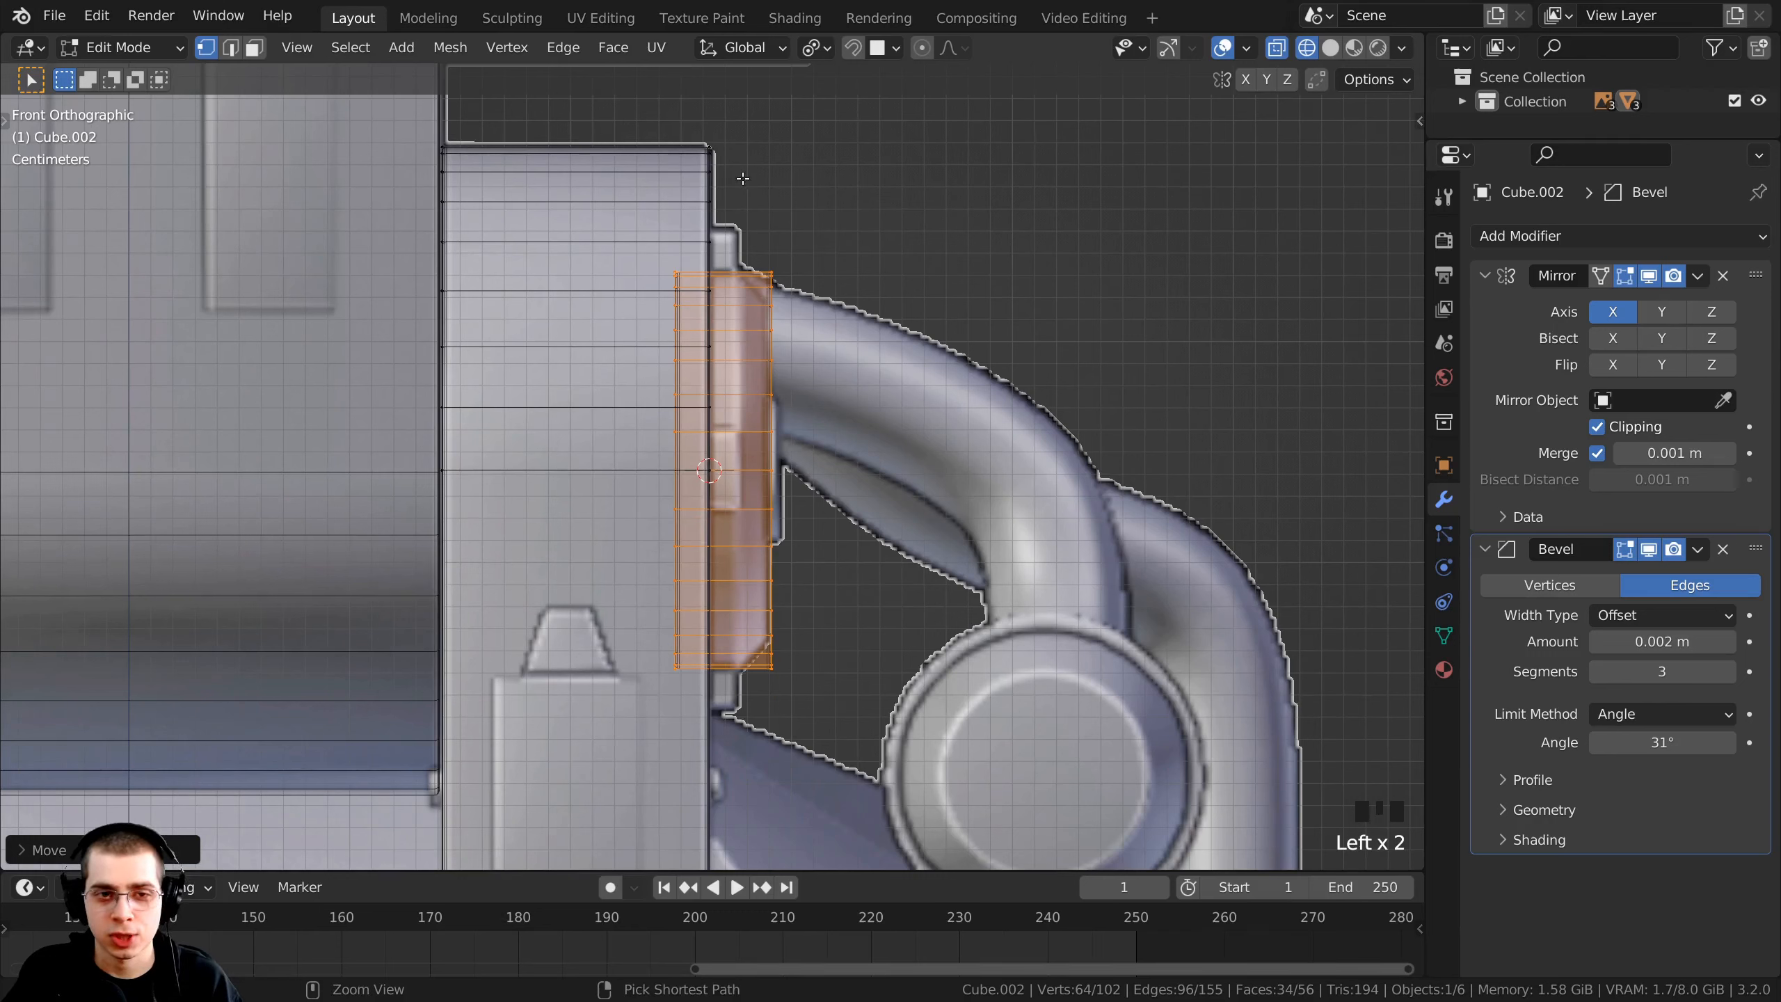
key(ctrl+r)
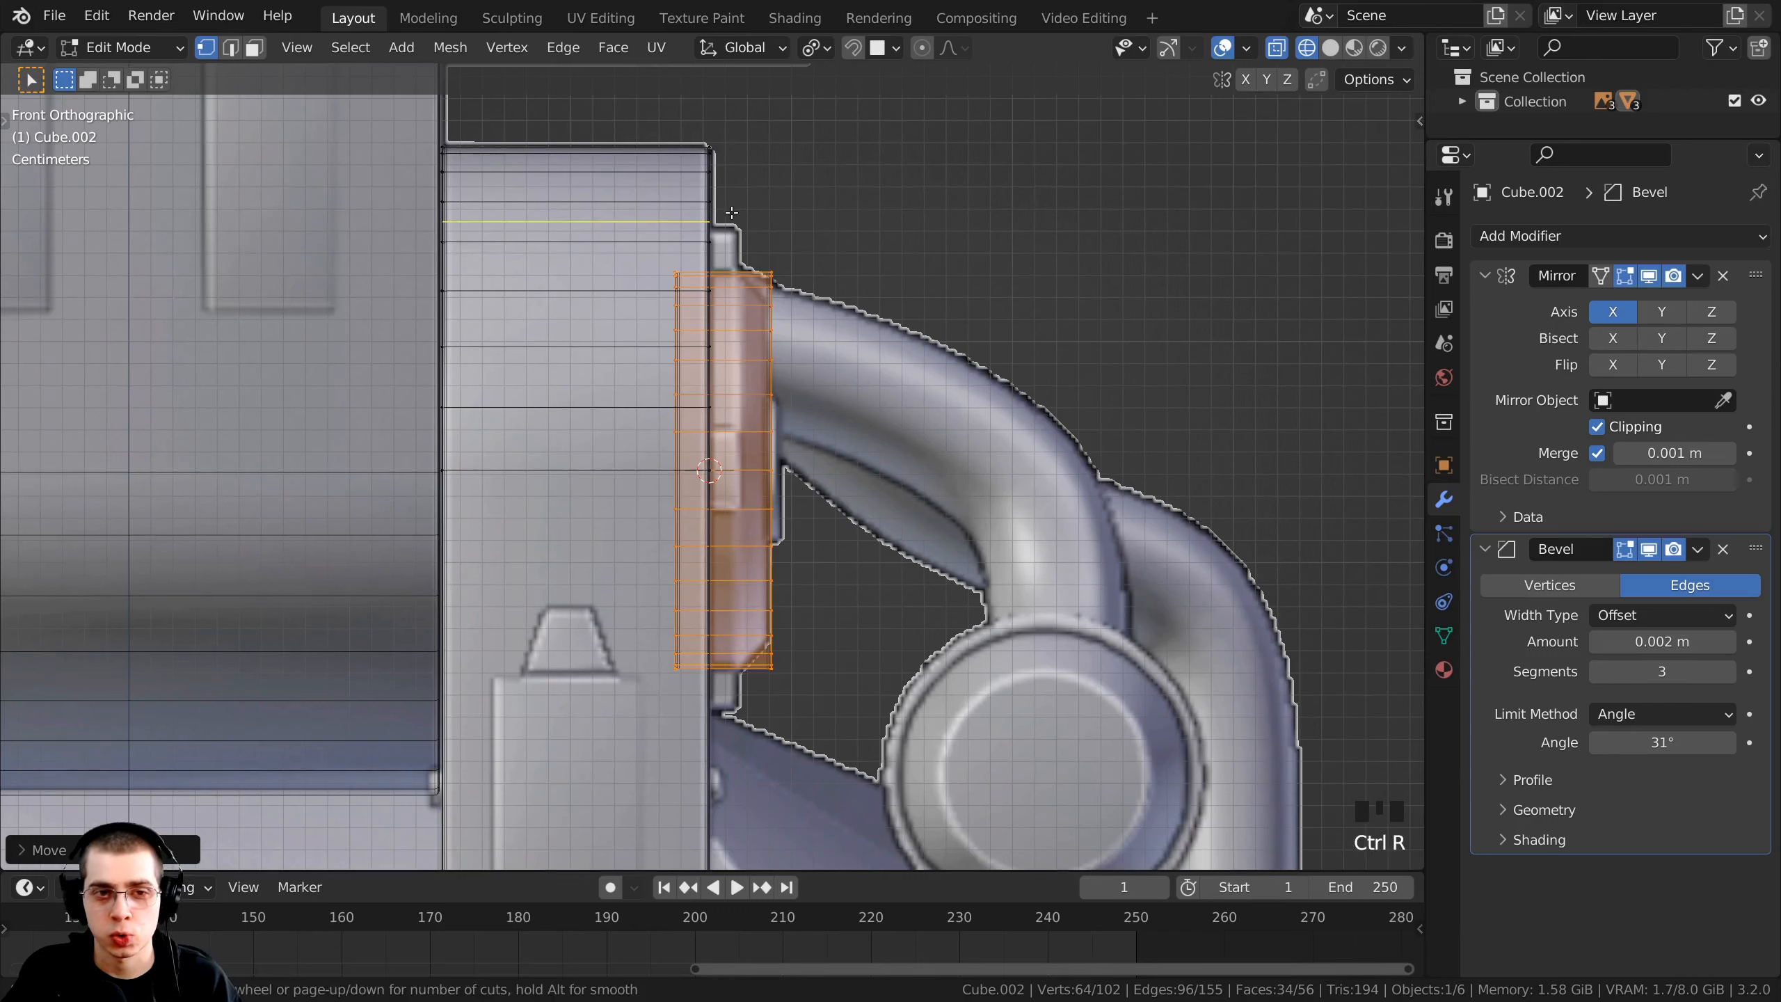
click(729, 299)
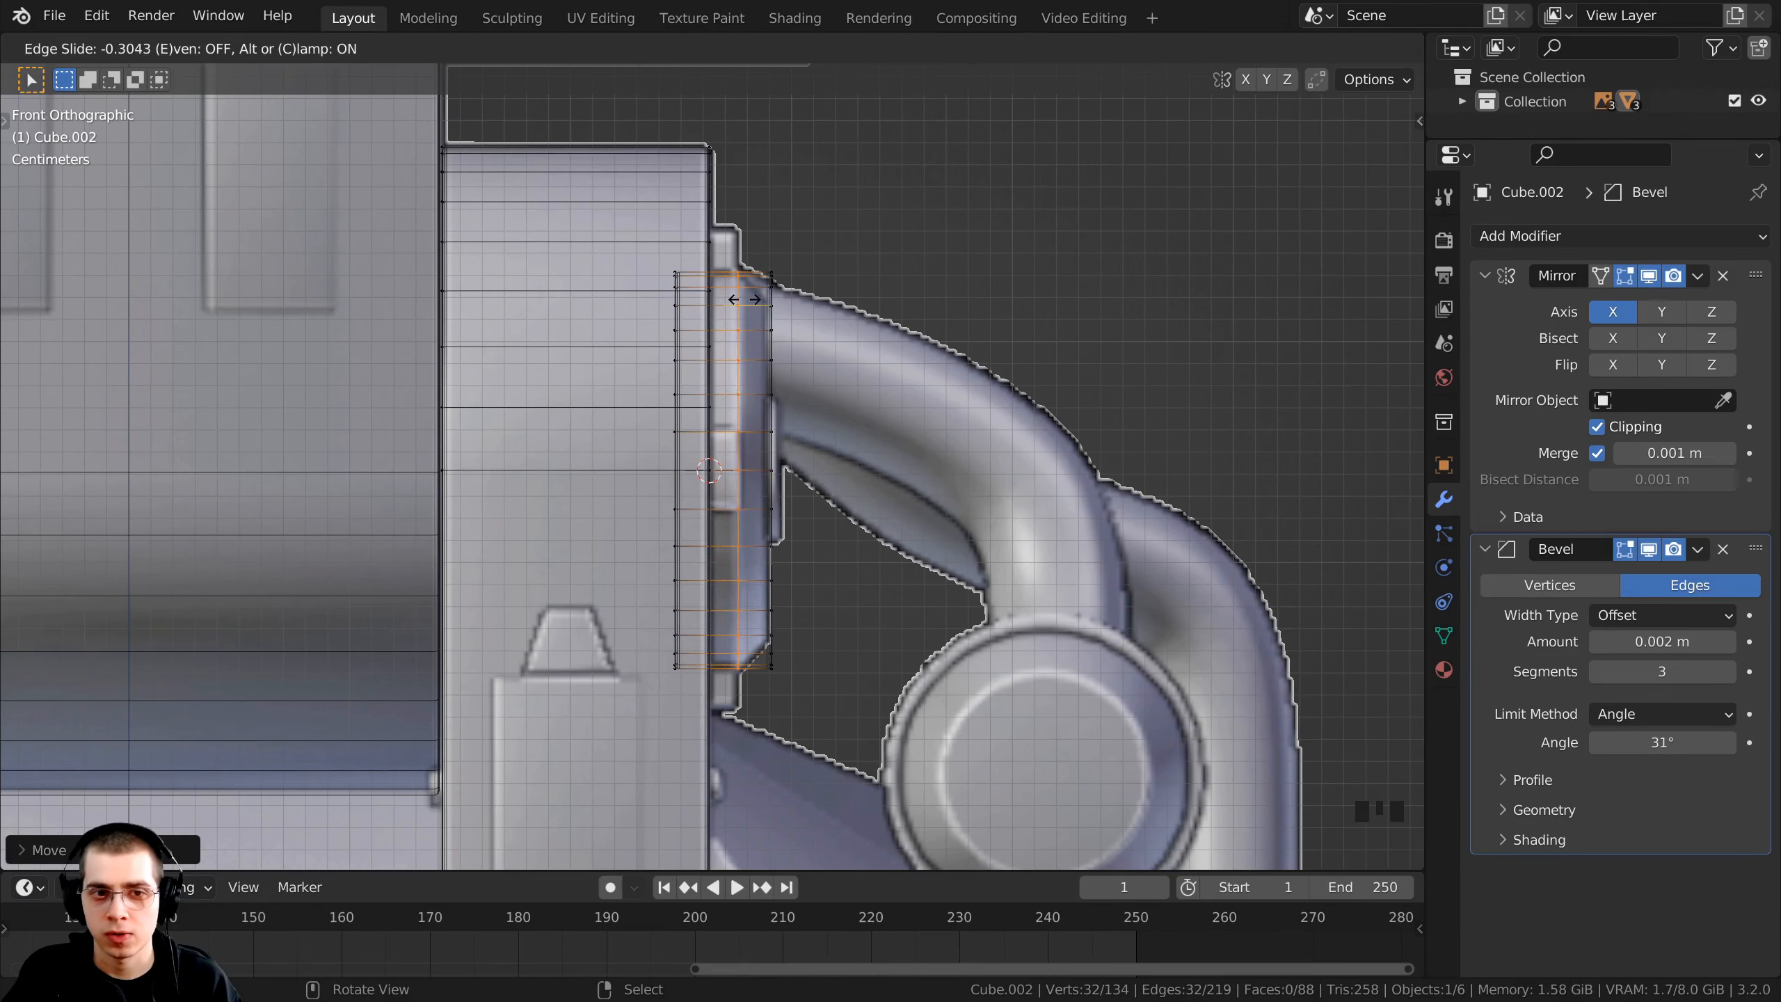
click(747, 299)
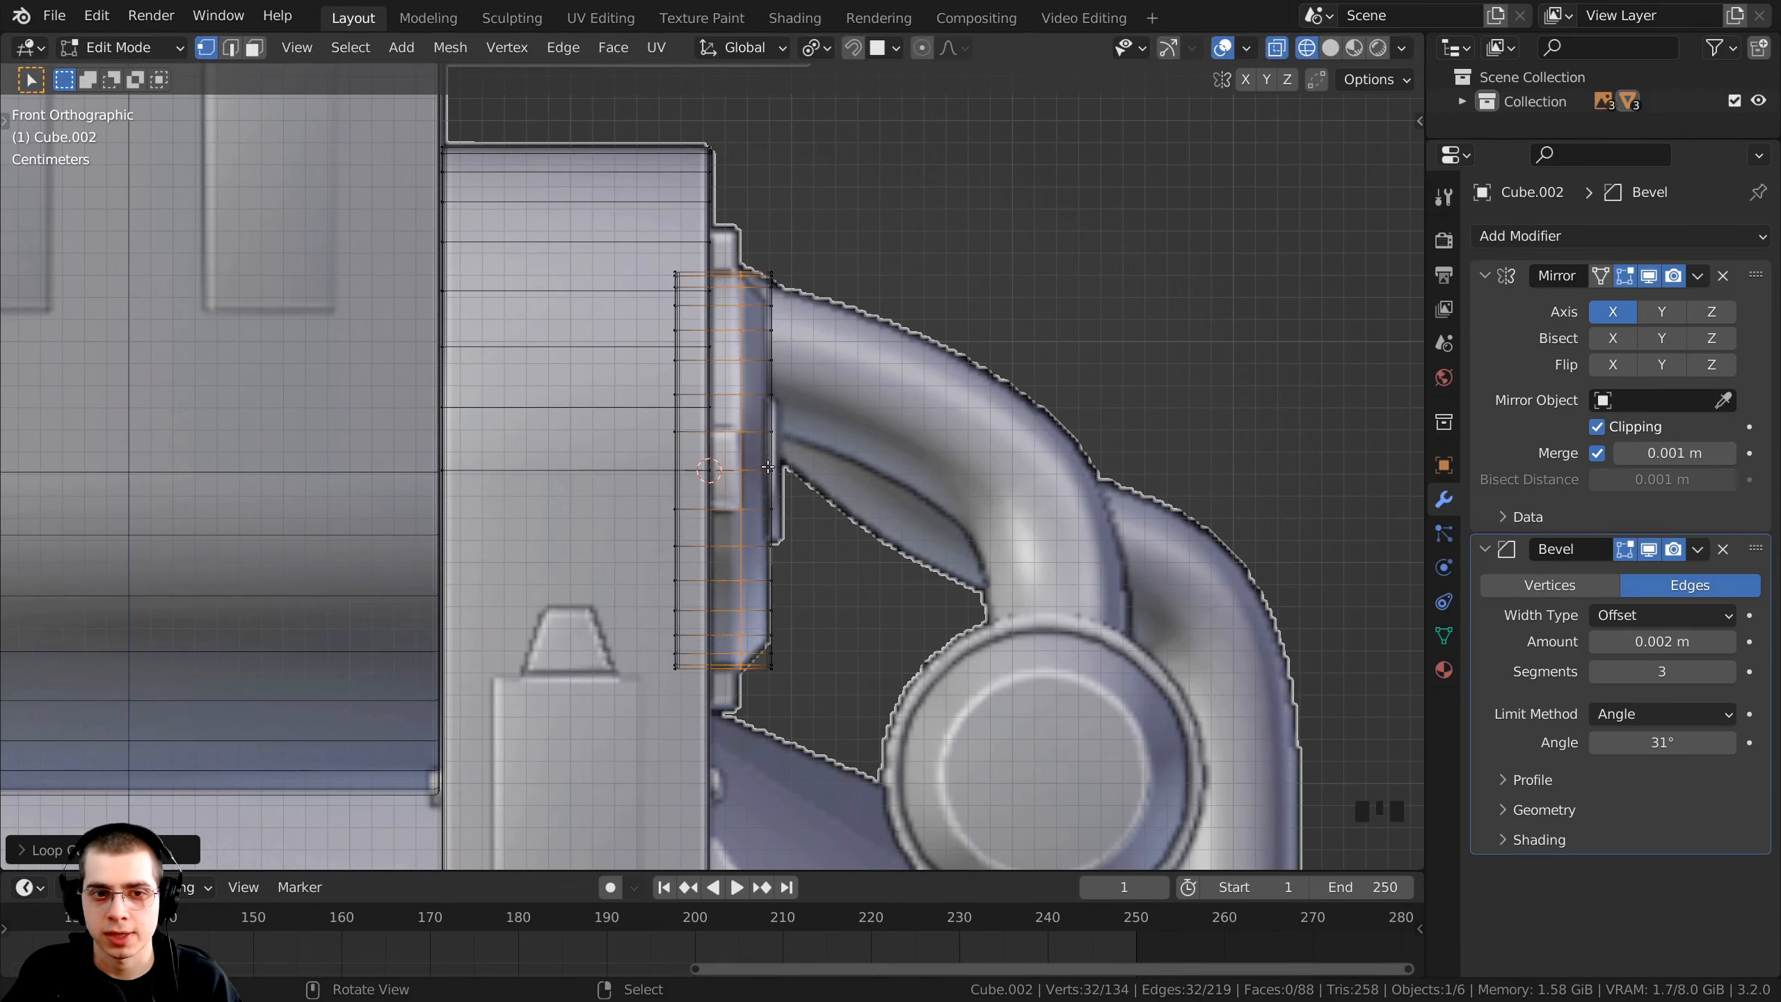
- Scale down the disc's outer face to form the slanted edge of the reference cap
scroll(769, 467, up, 2)
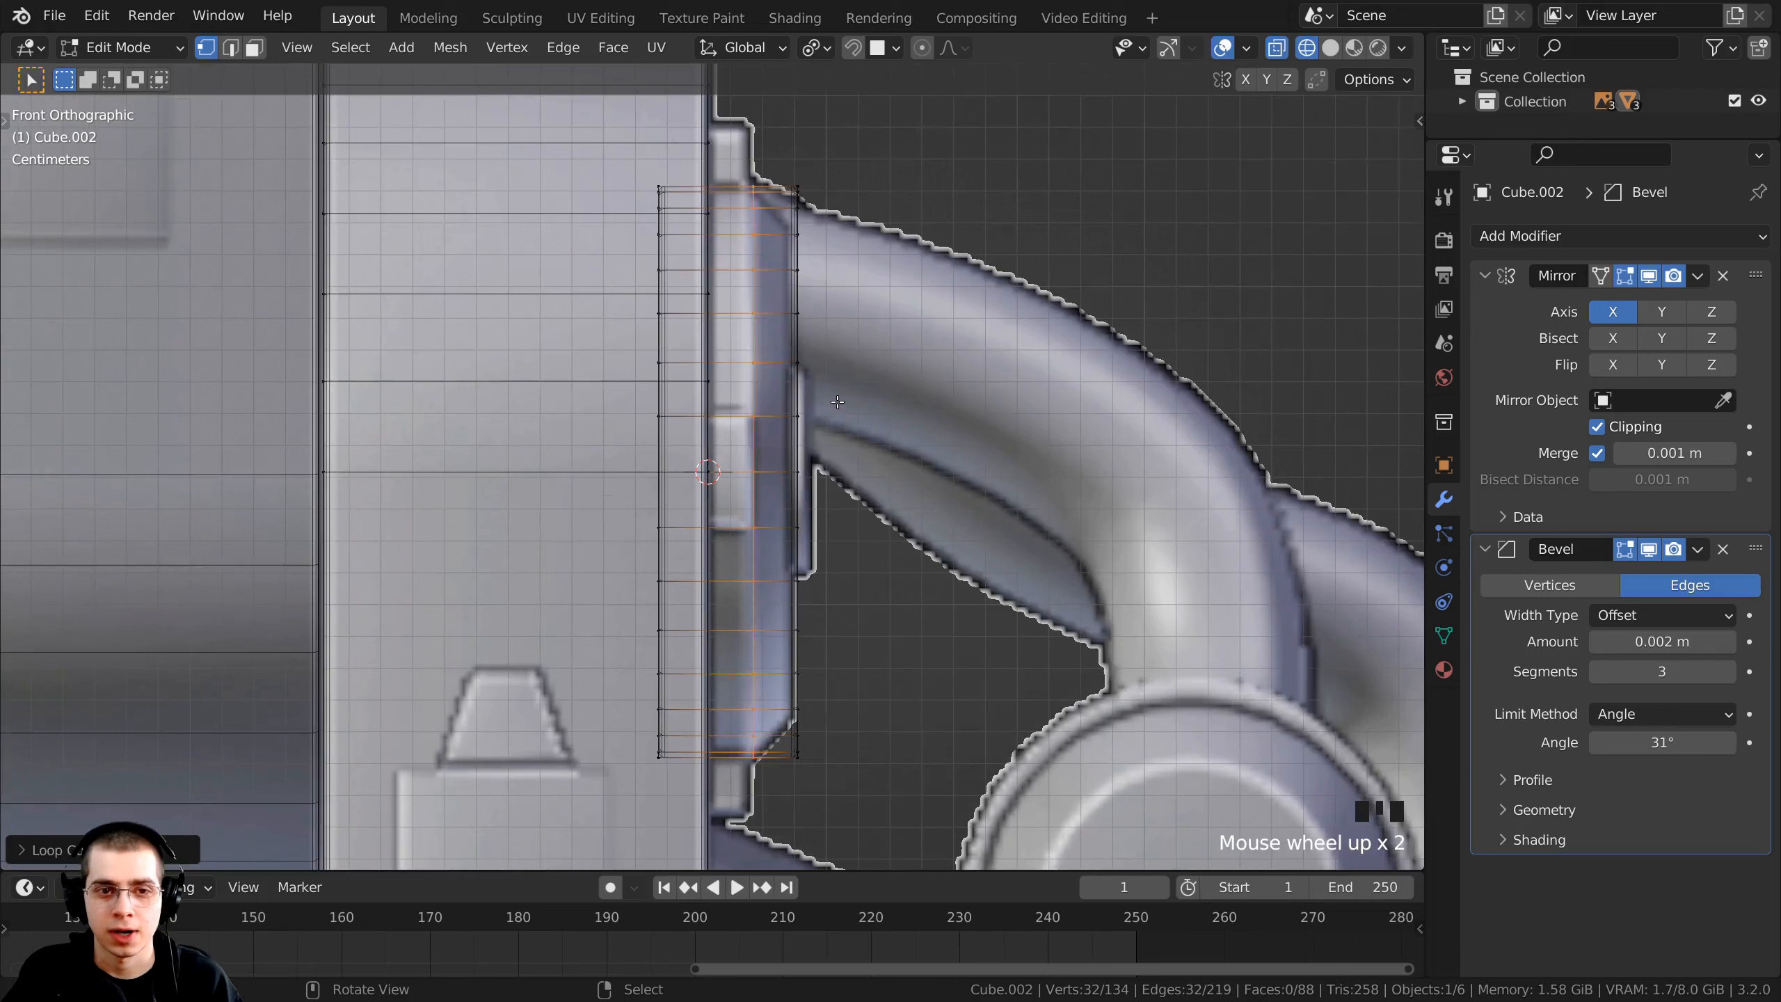
alt+right_click(795, 282)
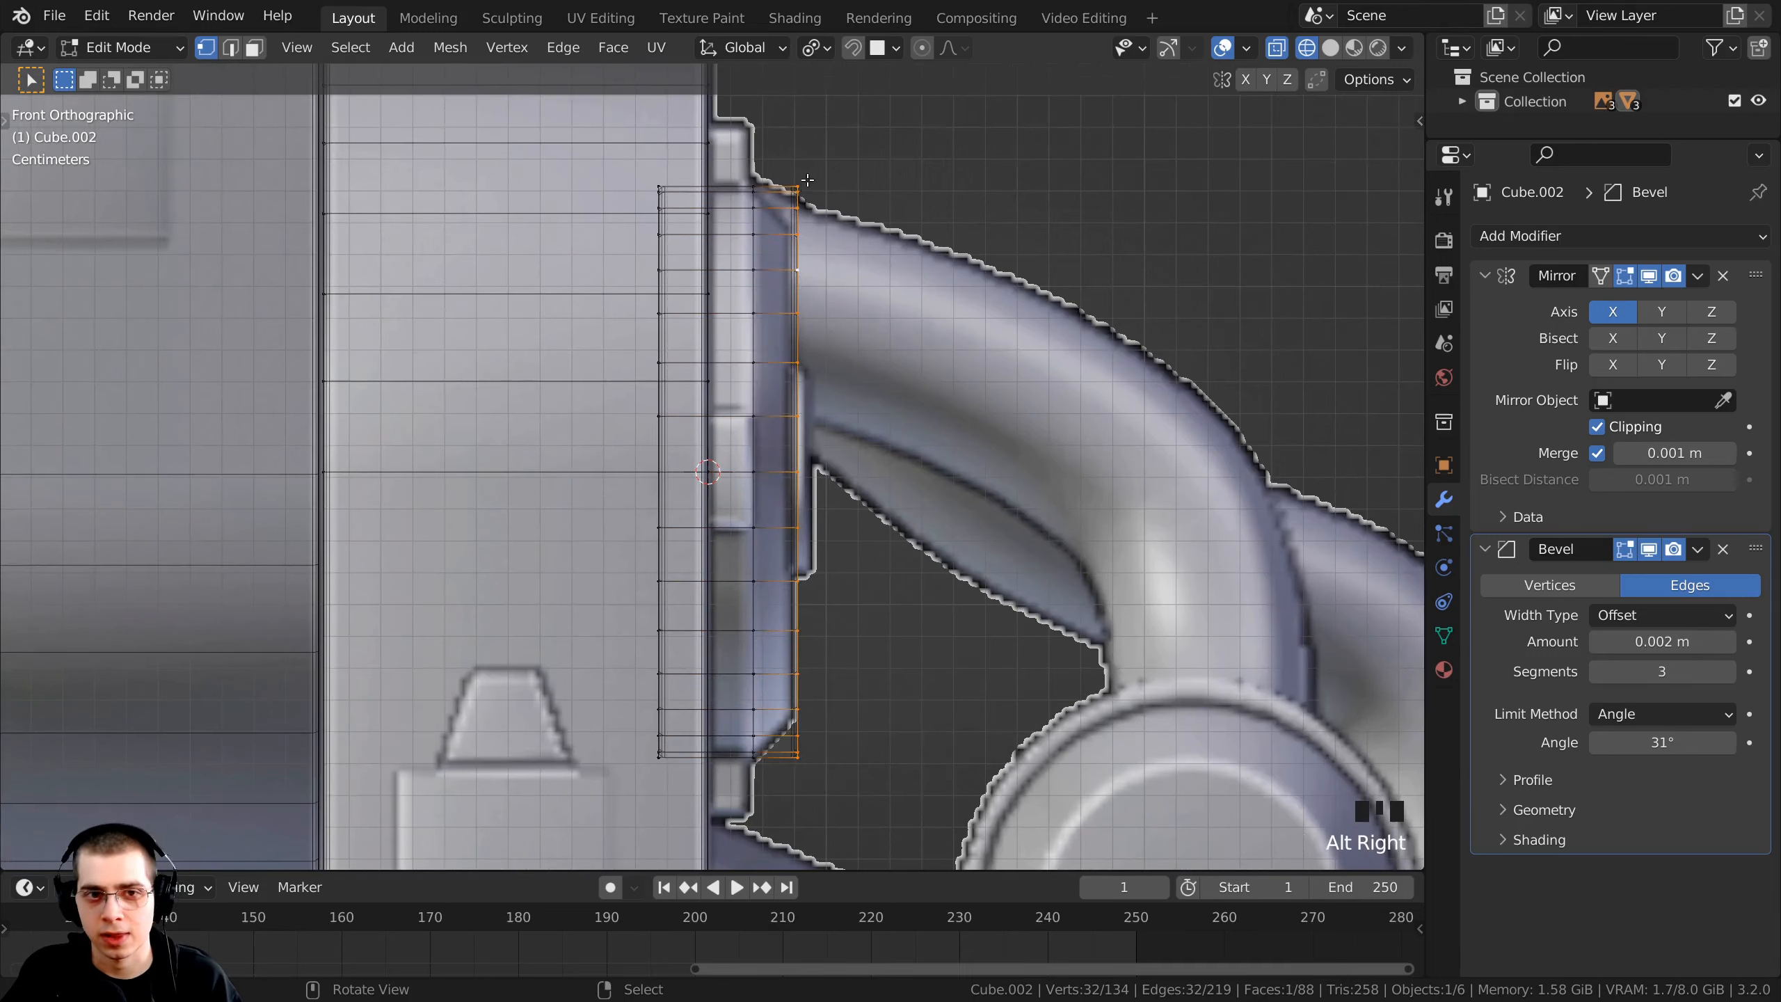
key(s)
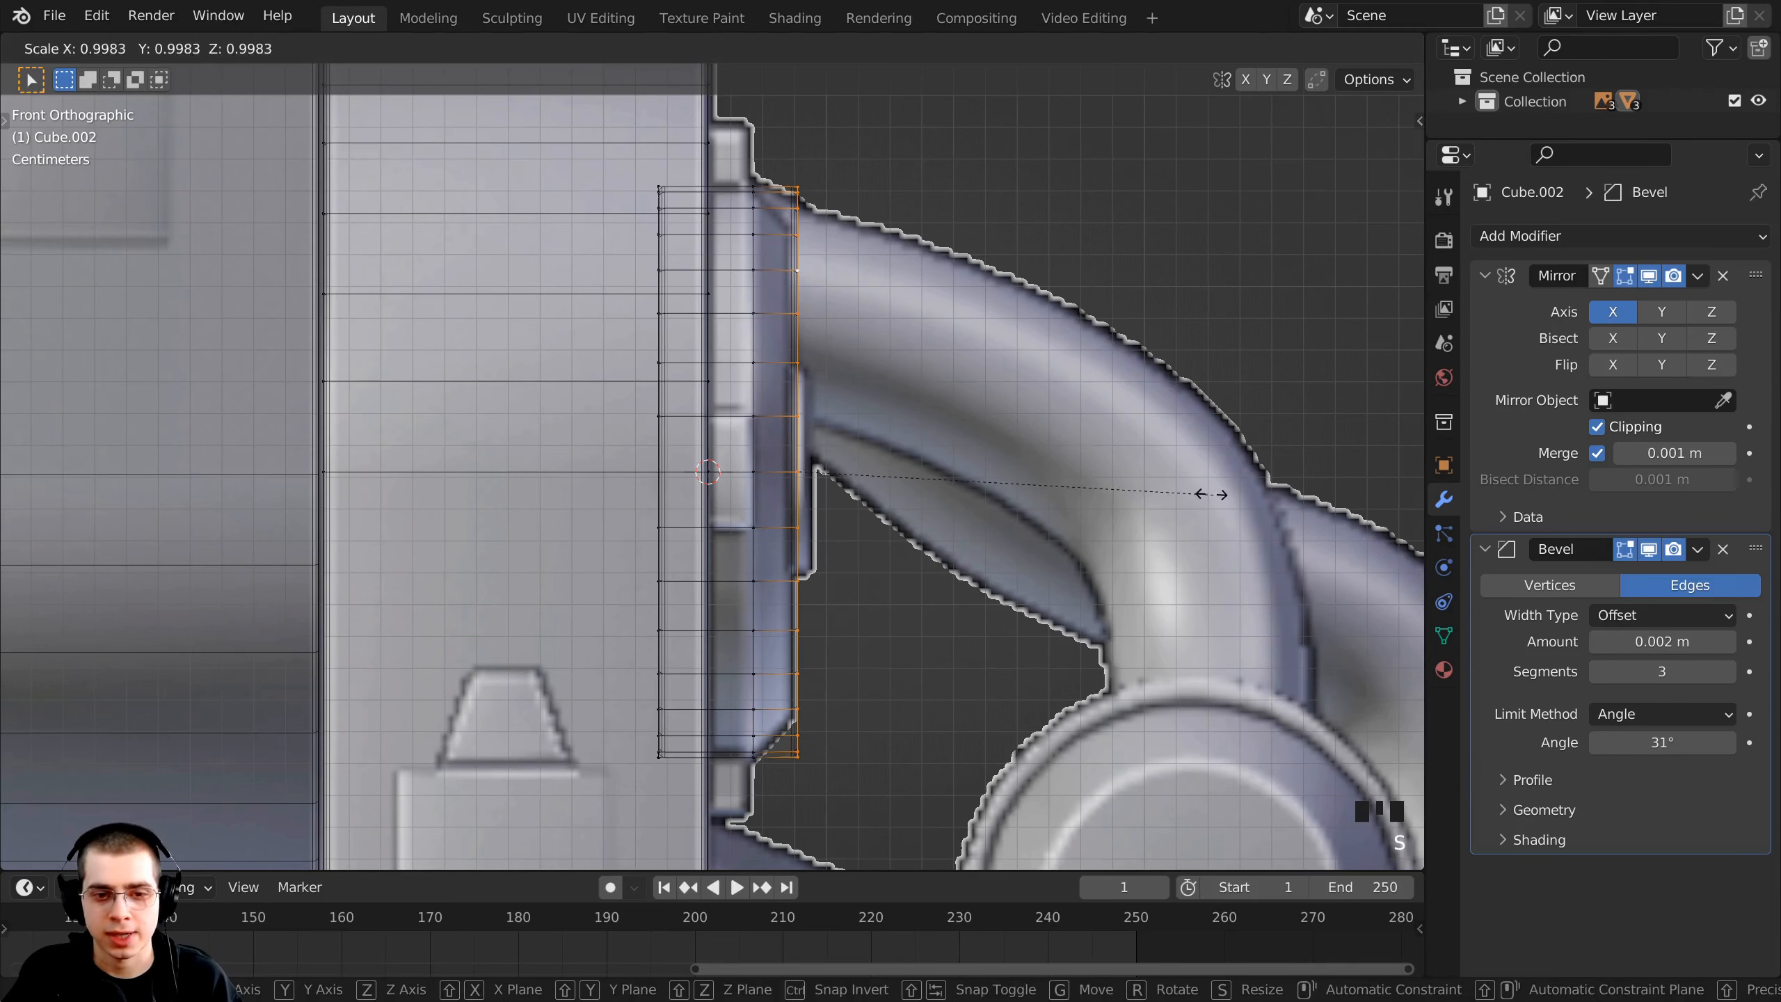
click(1161, 491)
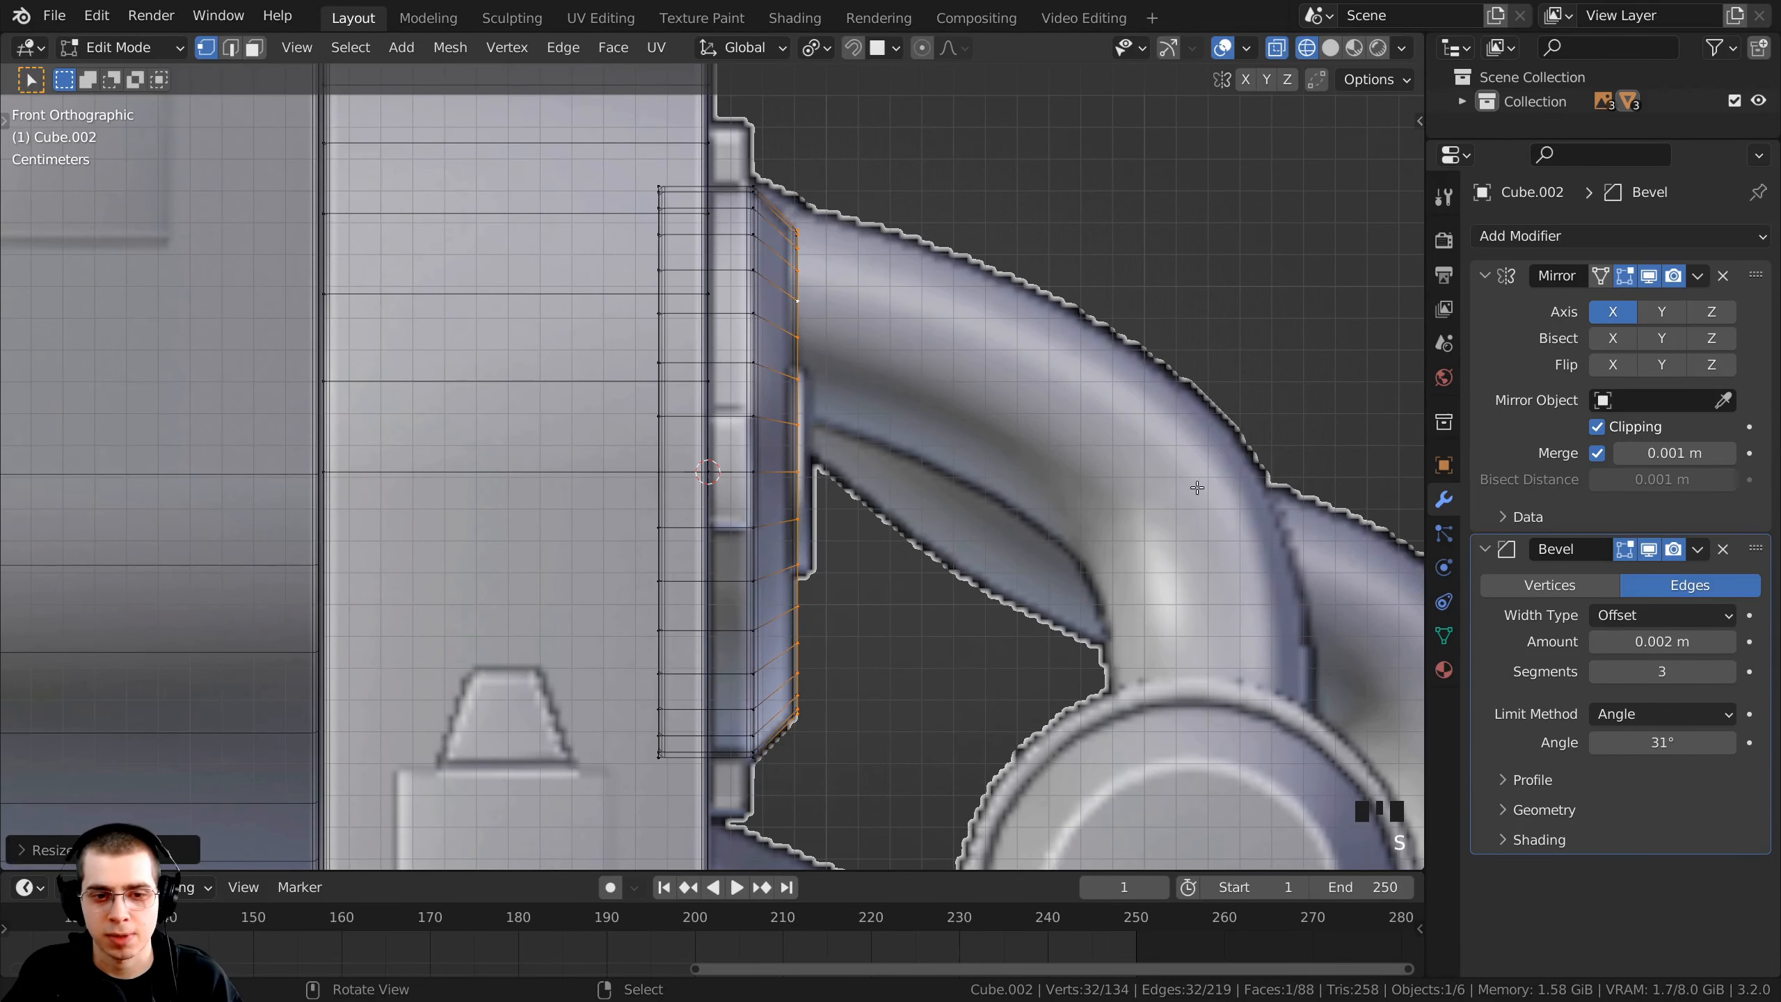
key(s)
click(1187, 488)
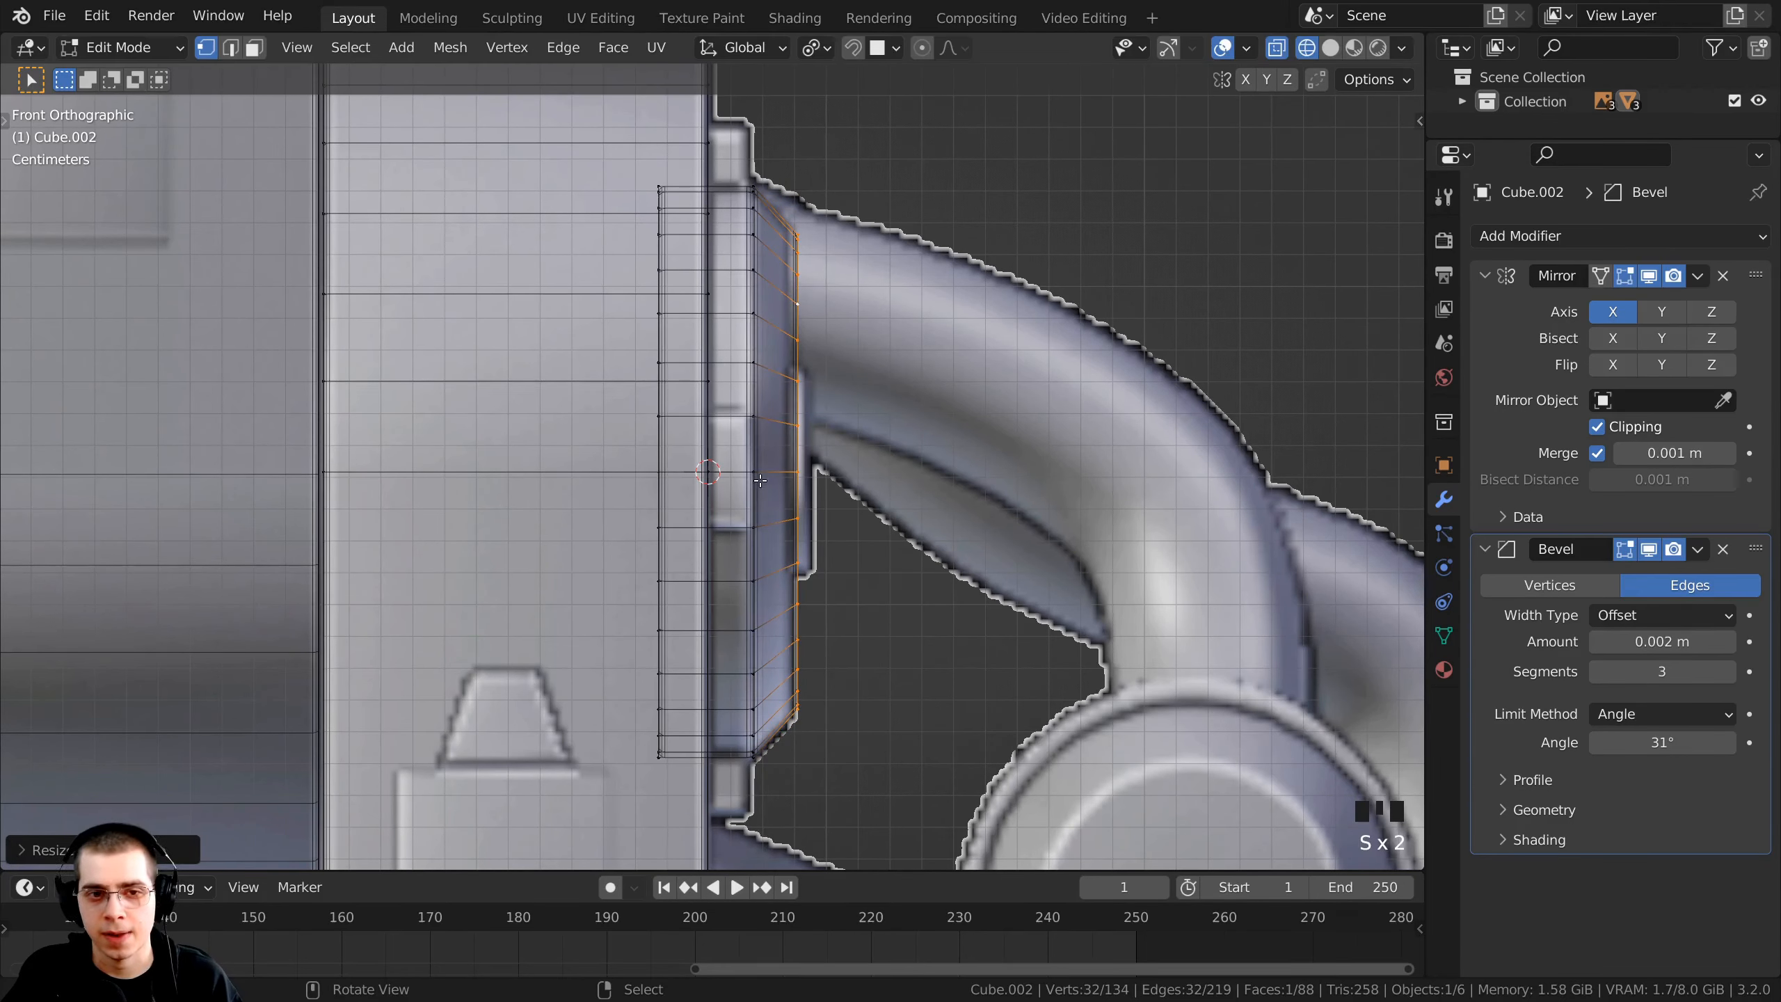
- Fine-tune the scale of the disc's outer face against the reference ring in right wireframe view
key(z)
click(969, 486)
middle_drag(968, 486, 949, 524)
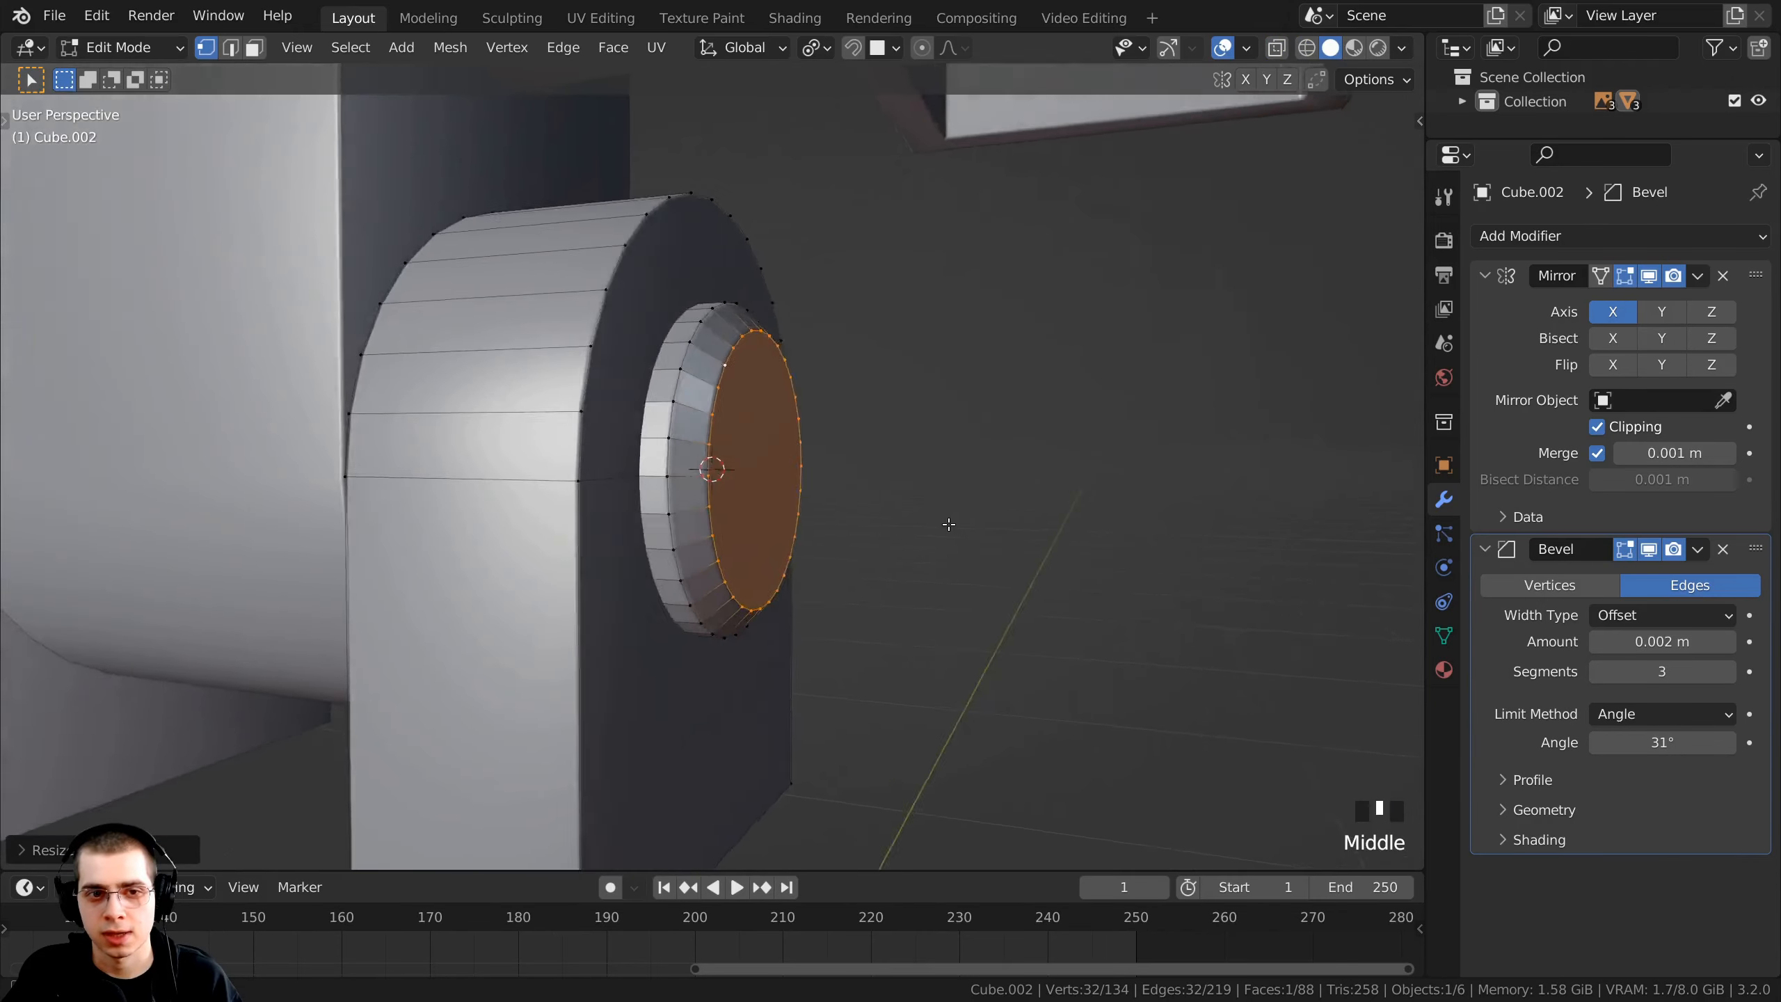
scroll(949, 524, up, 2)
key(s)
scroll(1038, 515, up, 3)
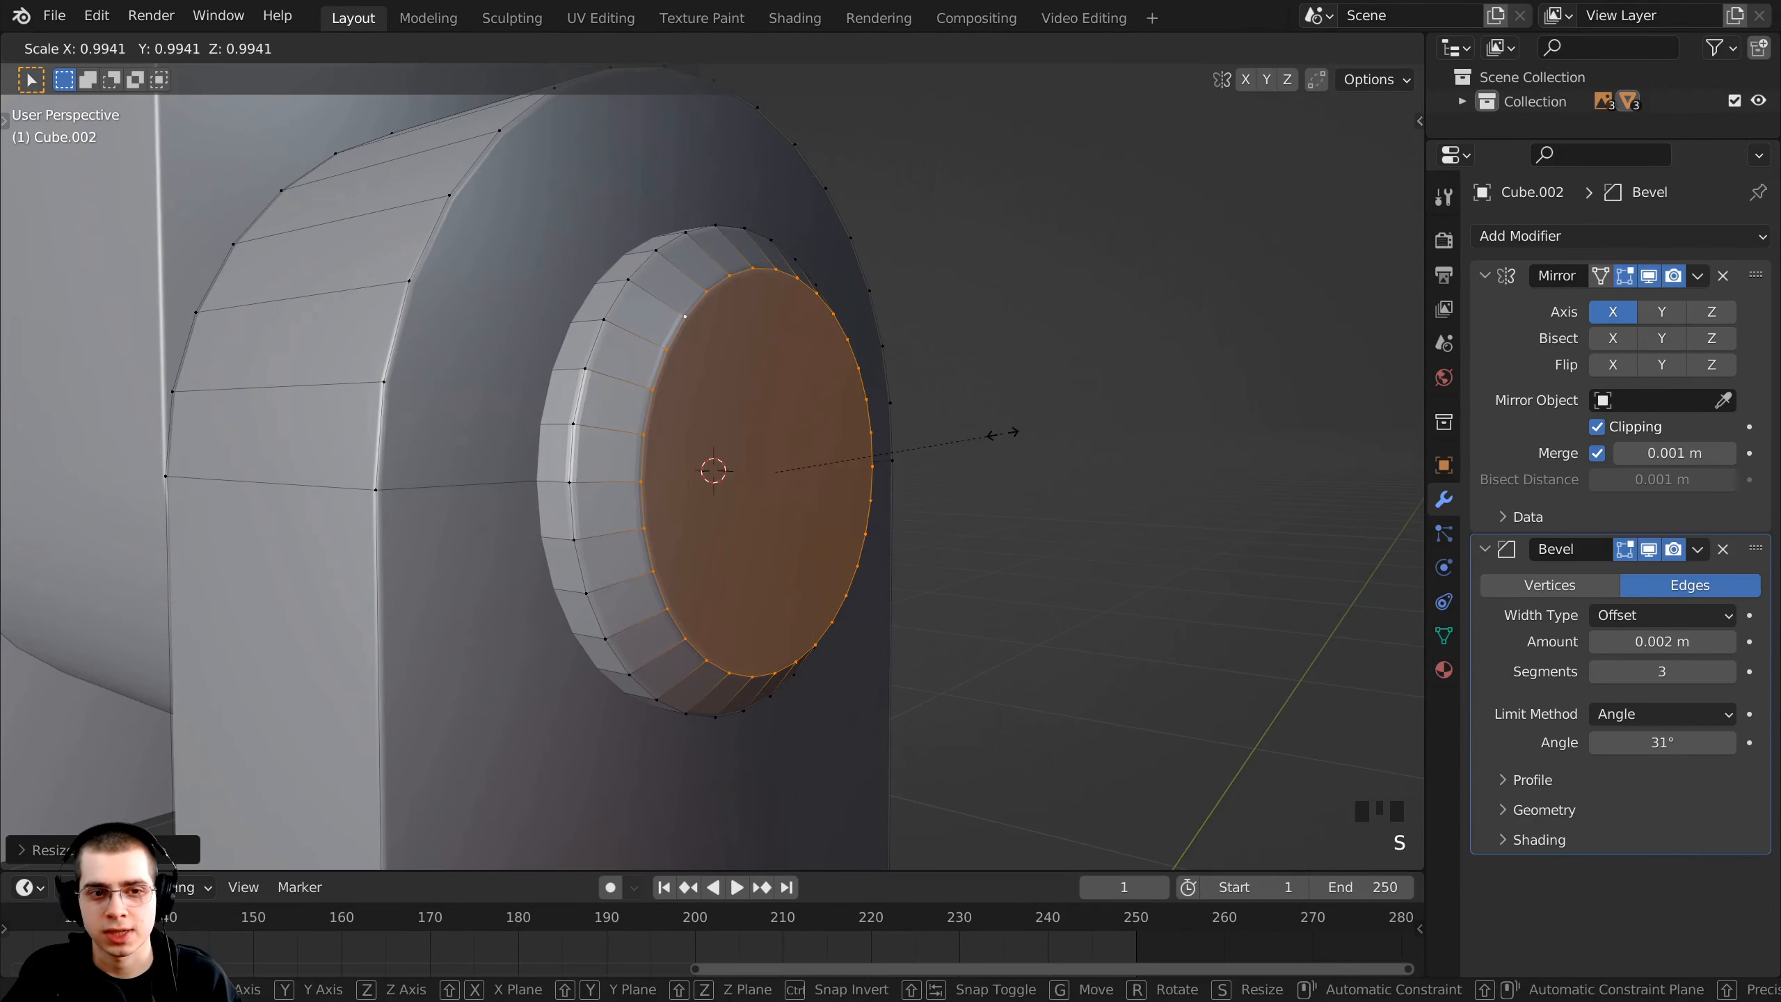
click(1003, 433)
middle_drag(1003, 433, 997, 514)
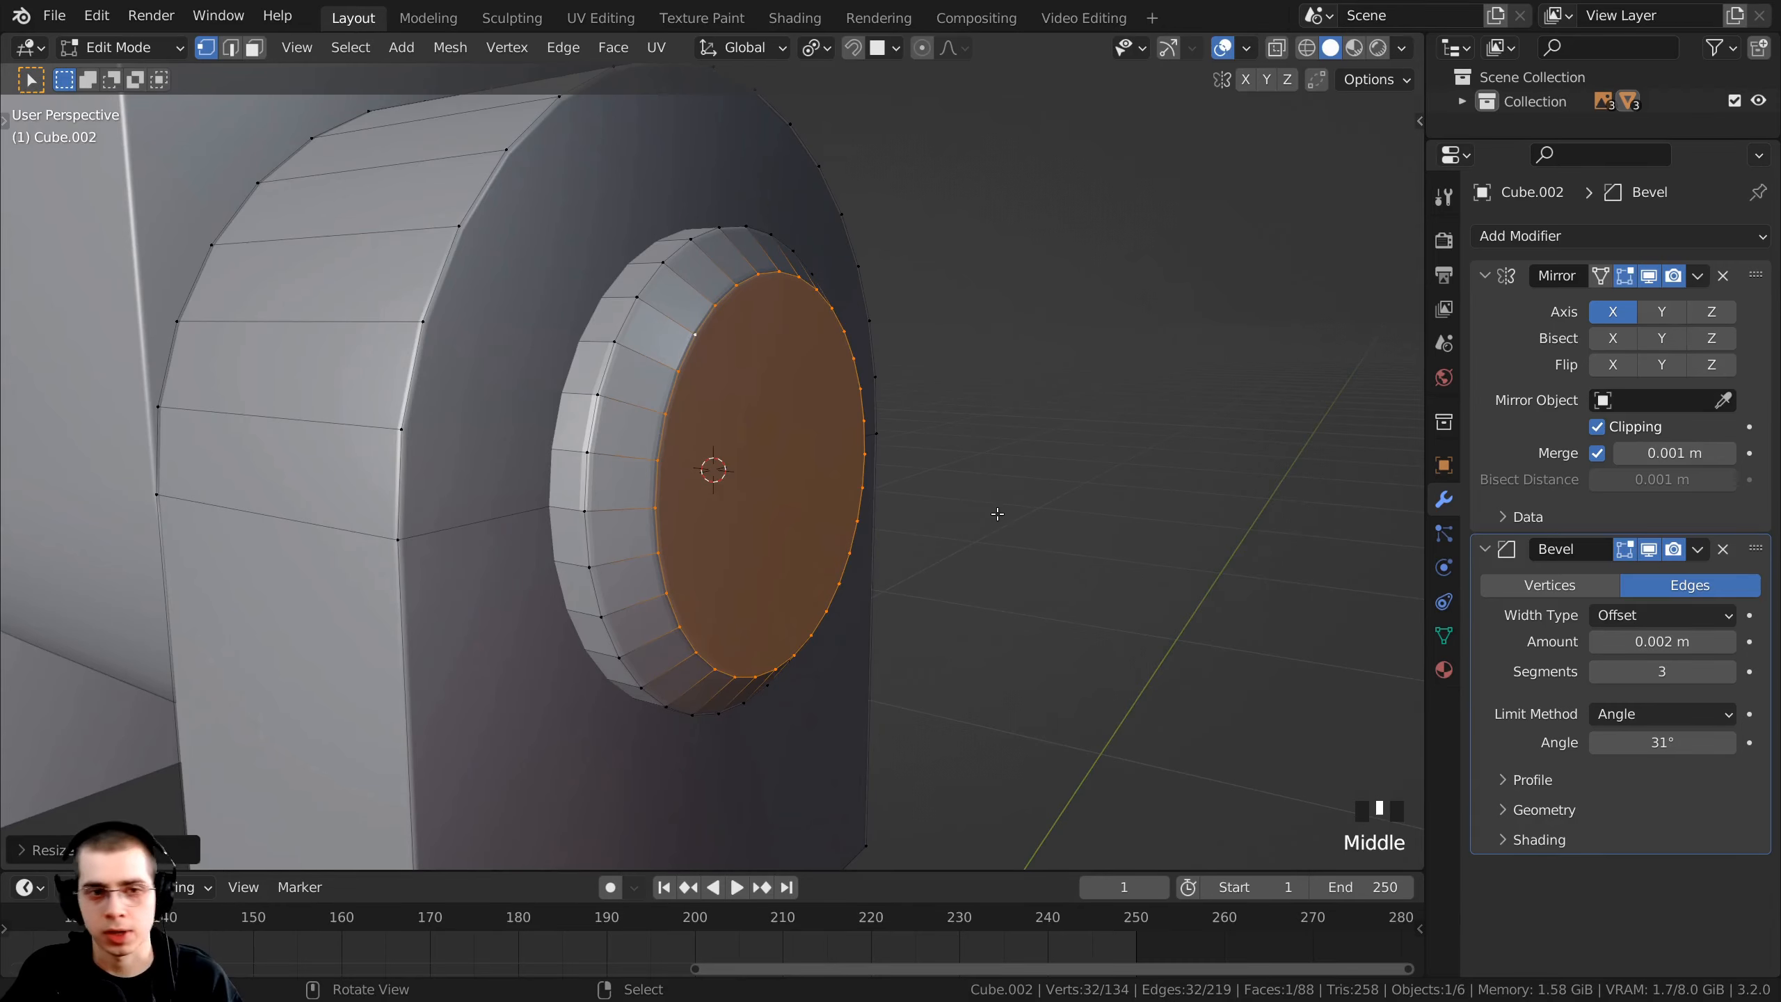
key(KP_3)
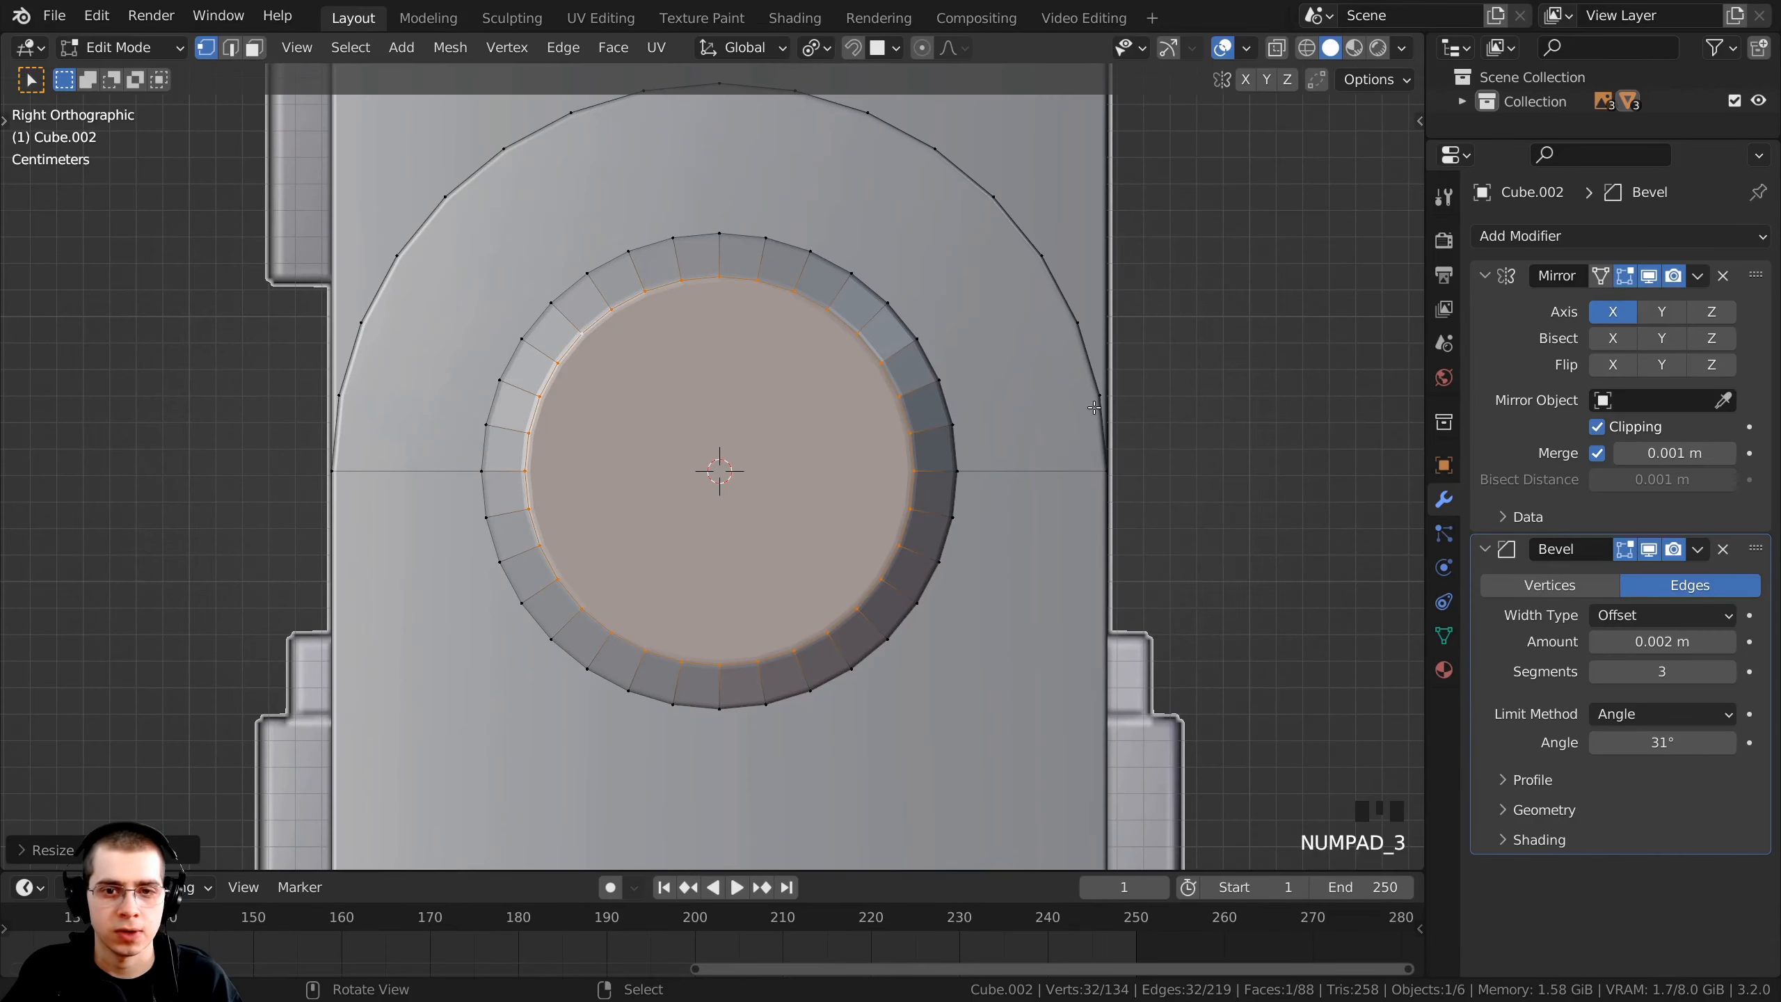
key(z)
click(889, 412)
key(s)
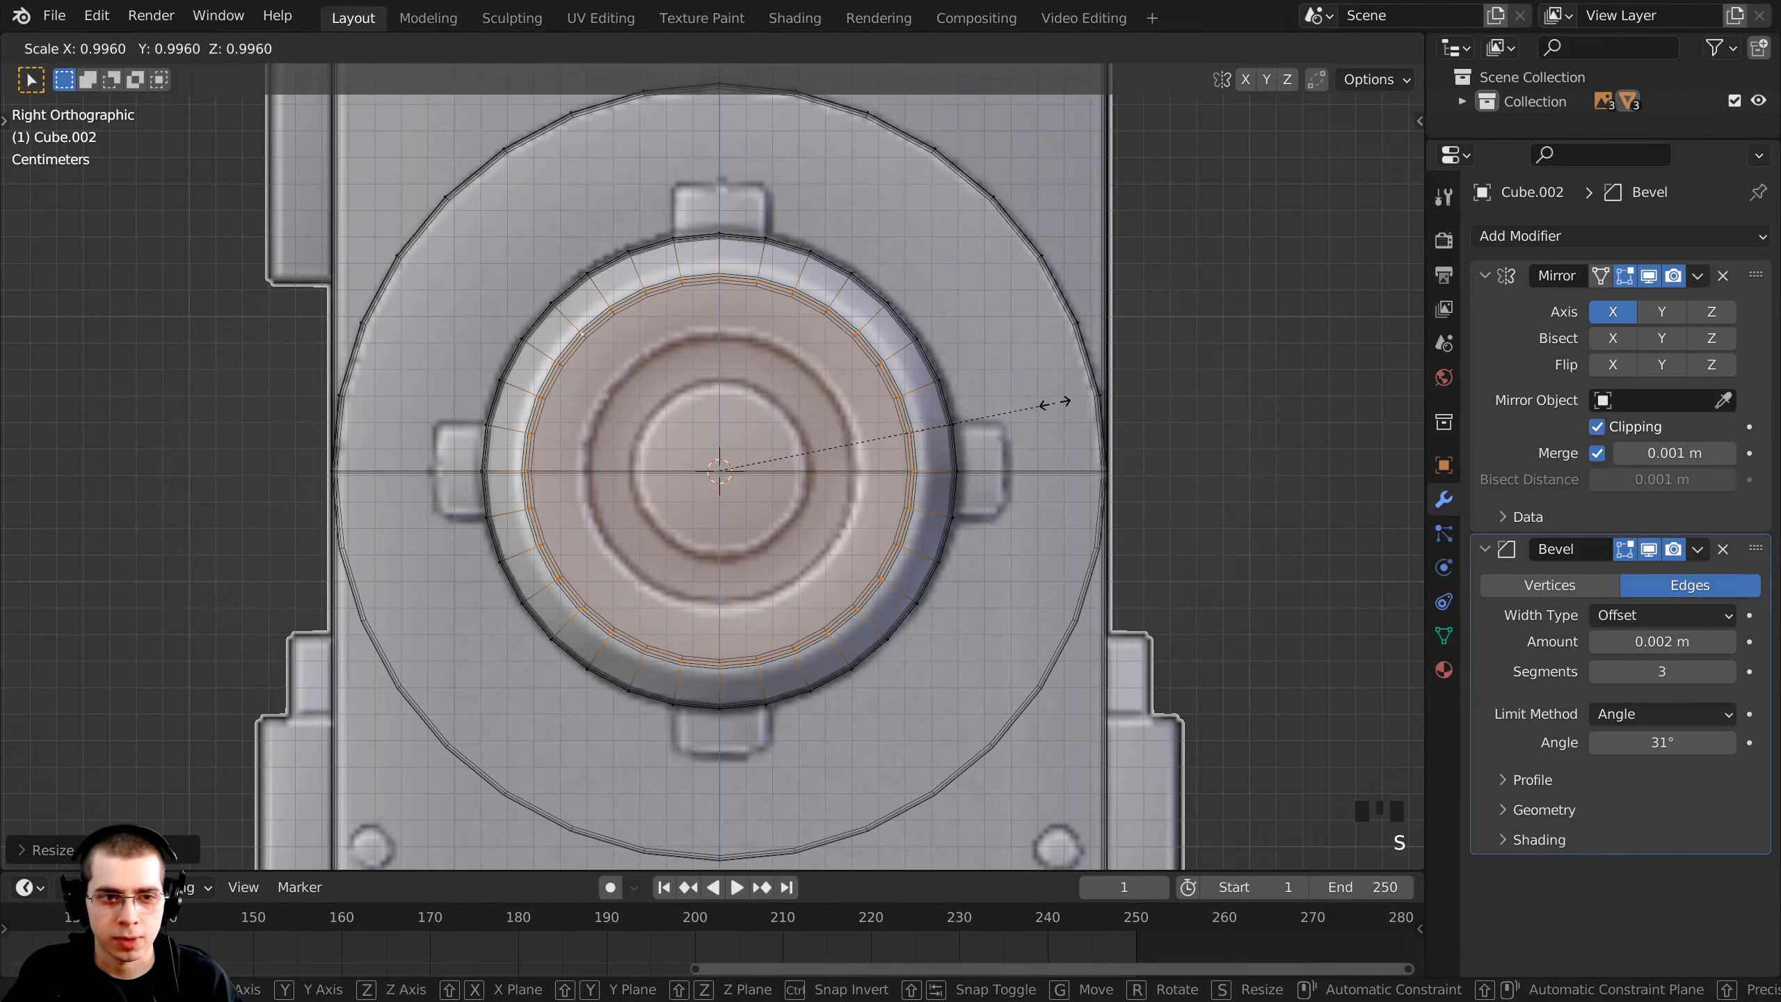
click(1055, 404)
- Return to solid shading and inset the disc's outer face to leave a wide flat rim
mouse_move(767, 175)
shift+middle_down()
mouse_move(743, 197)
mouse_move(840, 420)
shift+middle_up()
key(z)
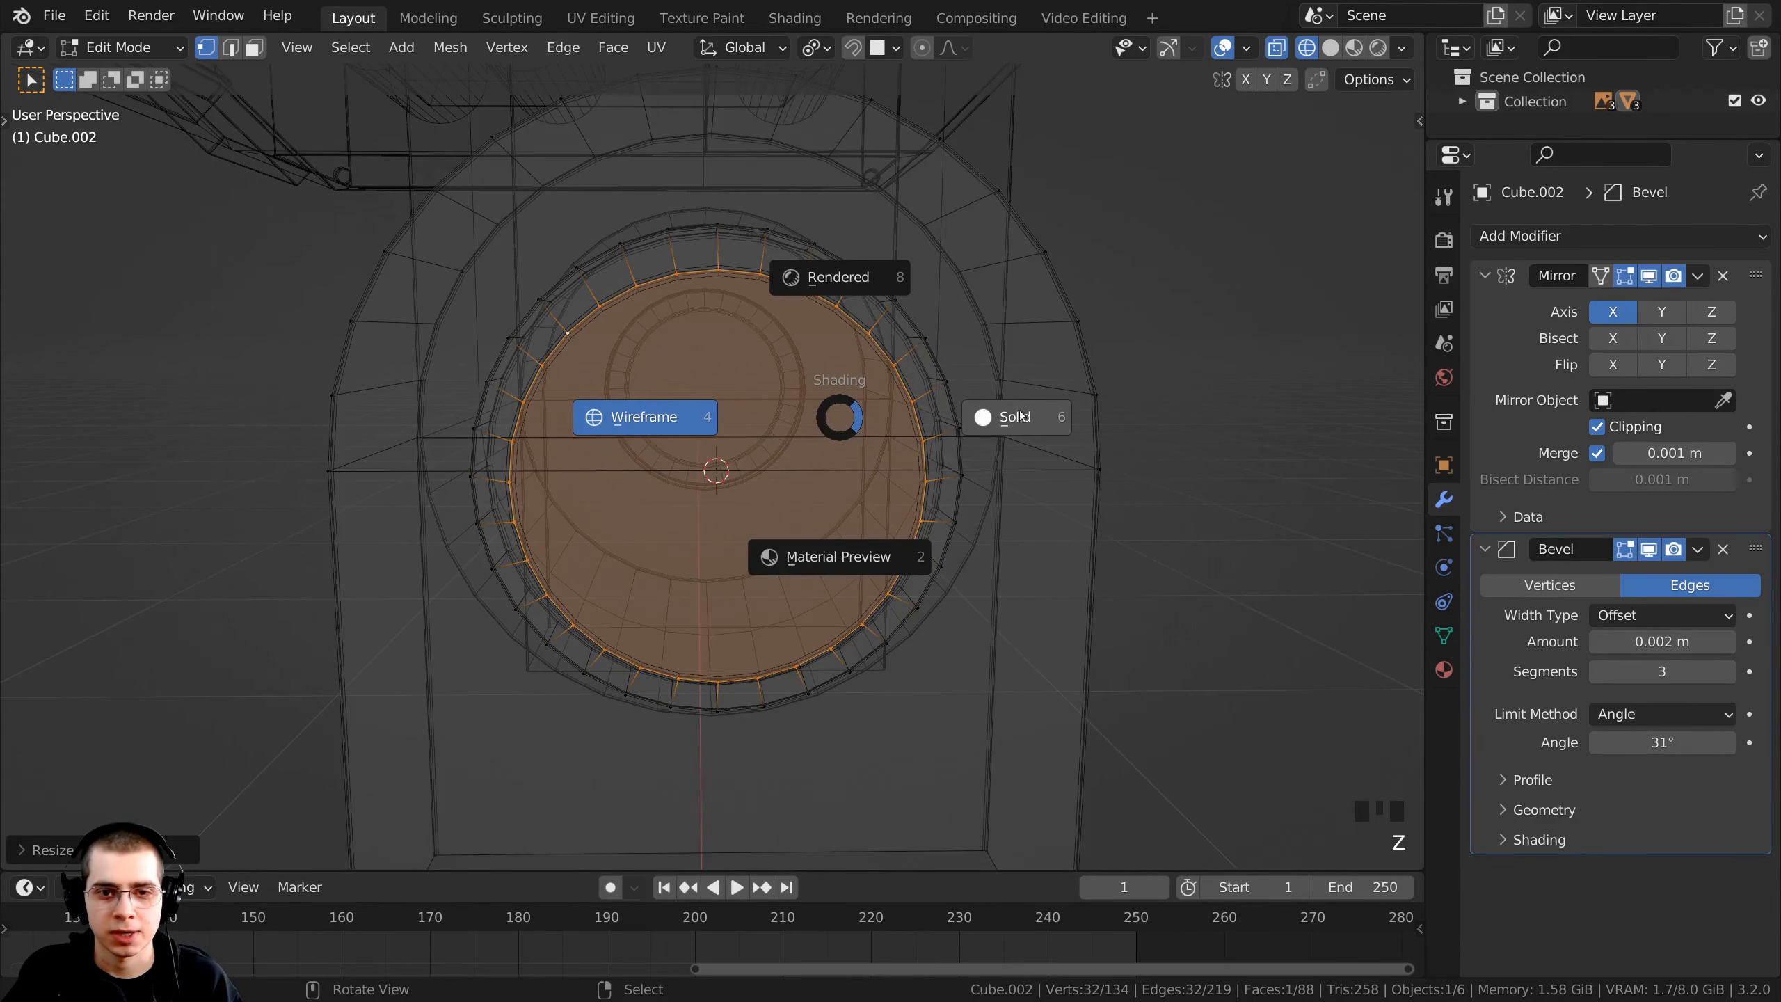
click(1026, 417)
middle_drag(1030, 412, 1034, 423)
middle_drag(696, 515, 729, 525)
scroll(1085, 479, up, 1)
middle_drag(1085, 479, 1064, 476)
key(i)
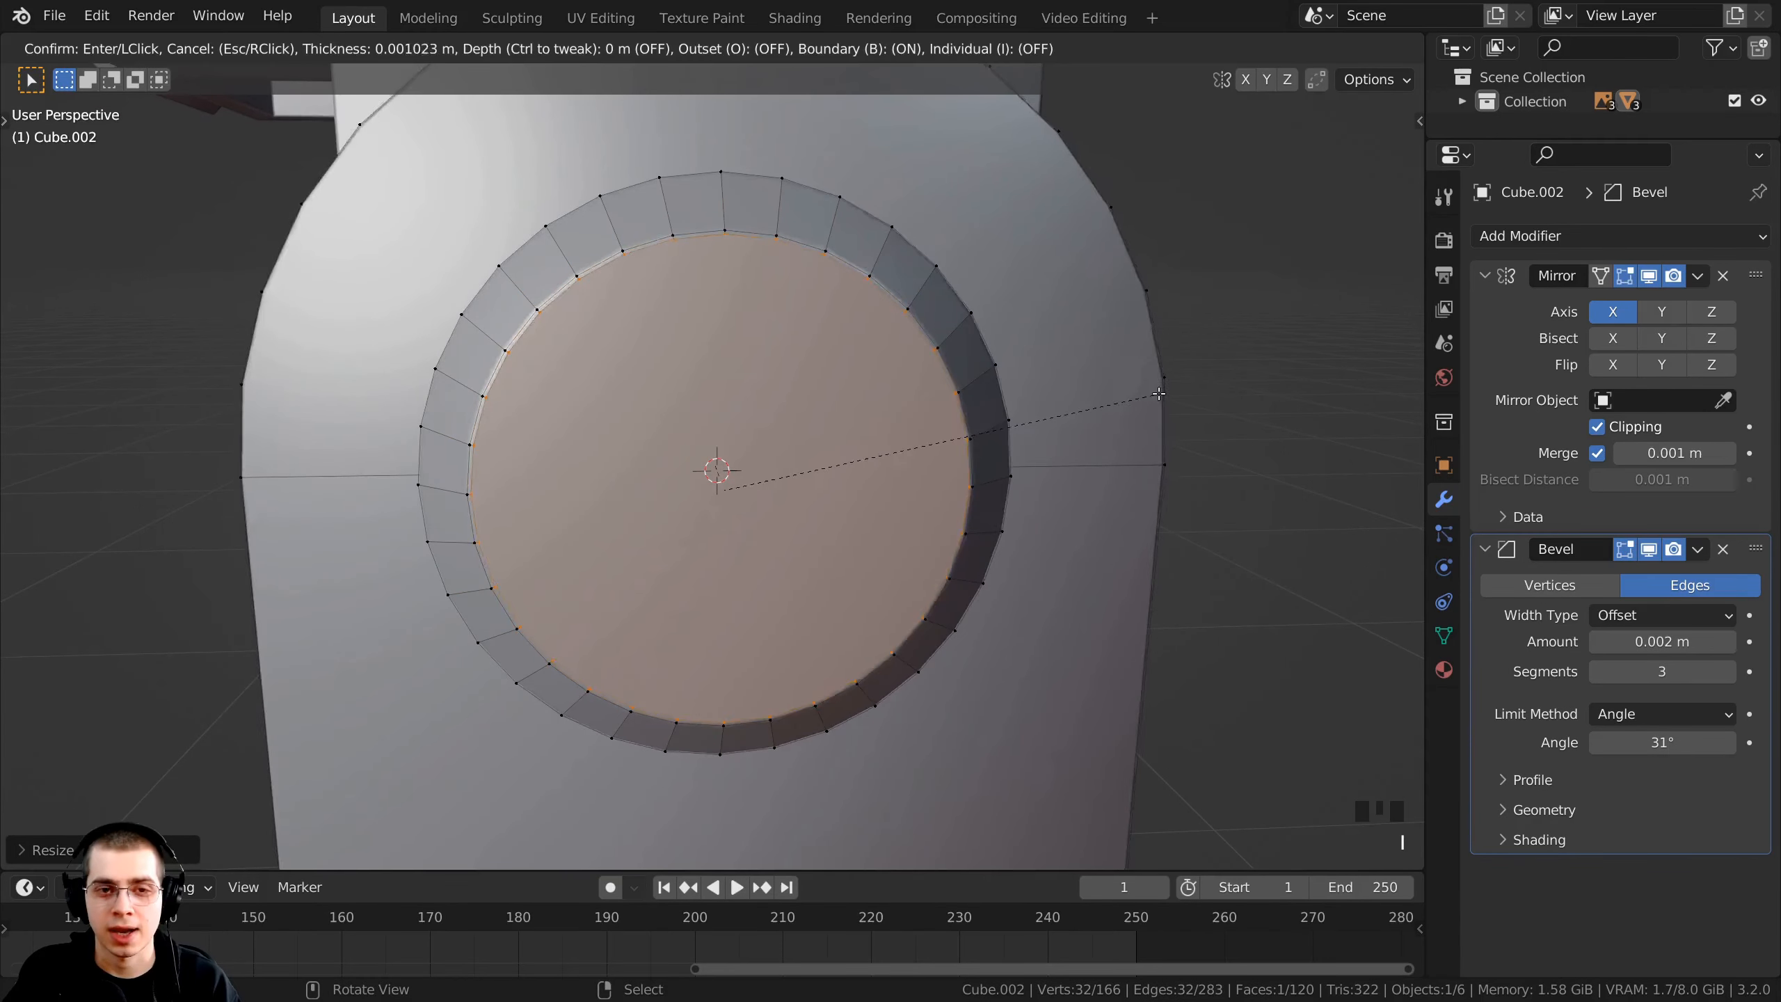
click(1087, 400)
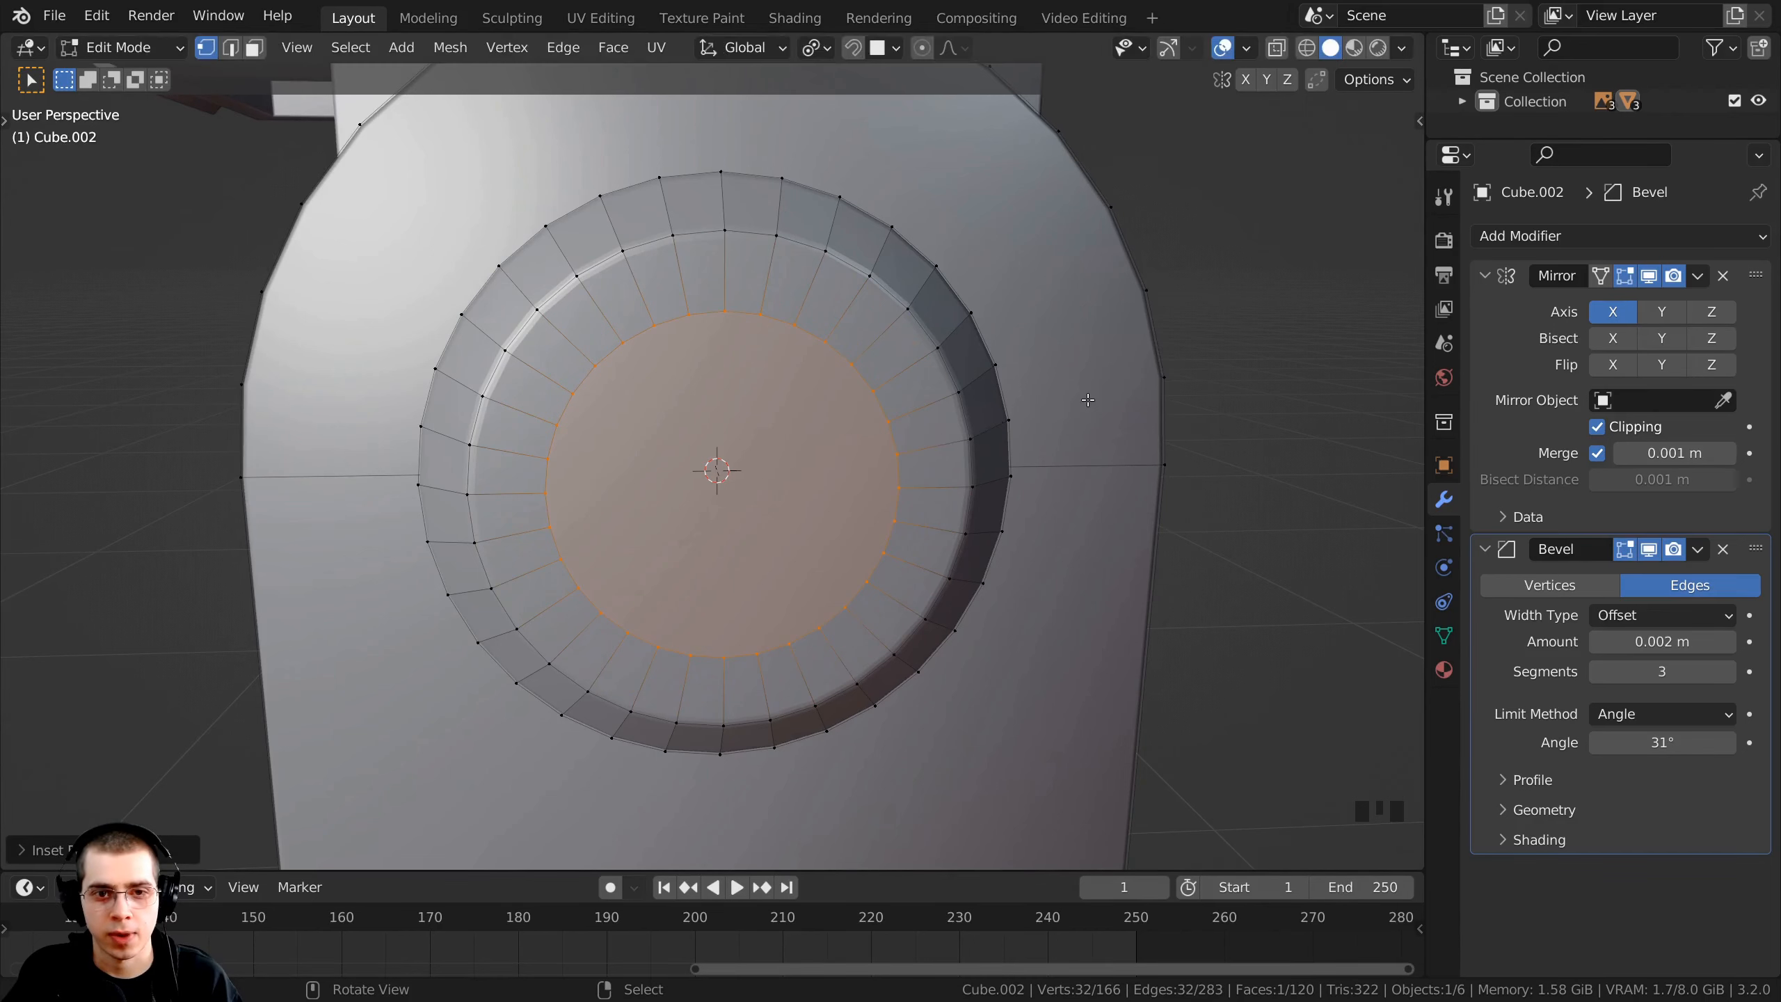
- Adjust the scale of the inset face and compare it with the reference's inner ring in right view
key(s)
click(1091, 400)
key(KP_3)
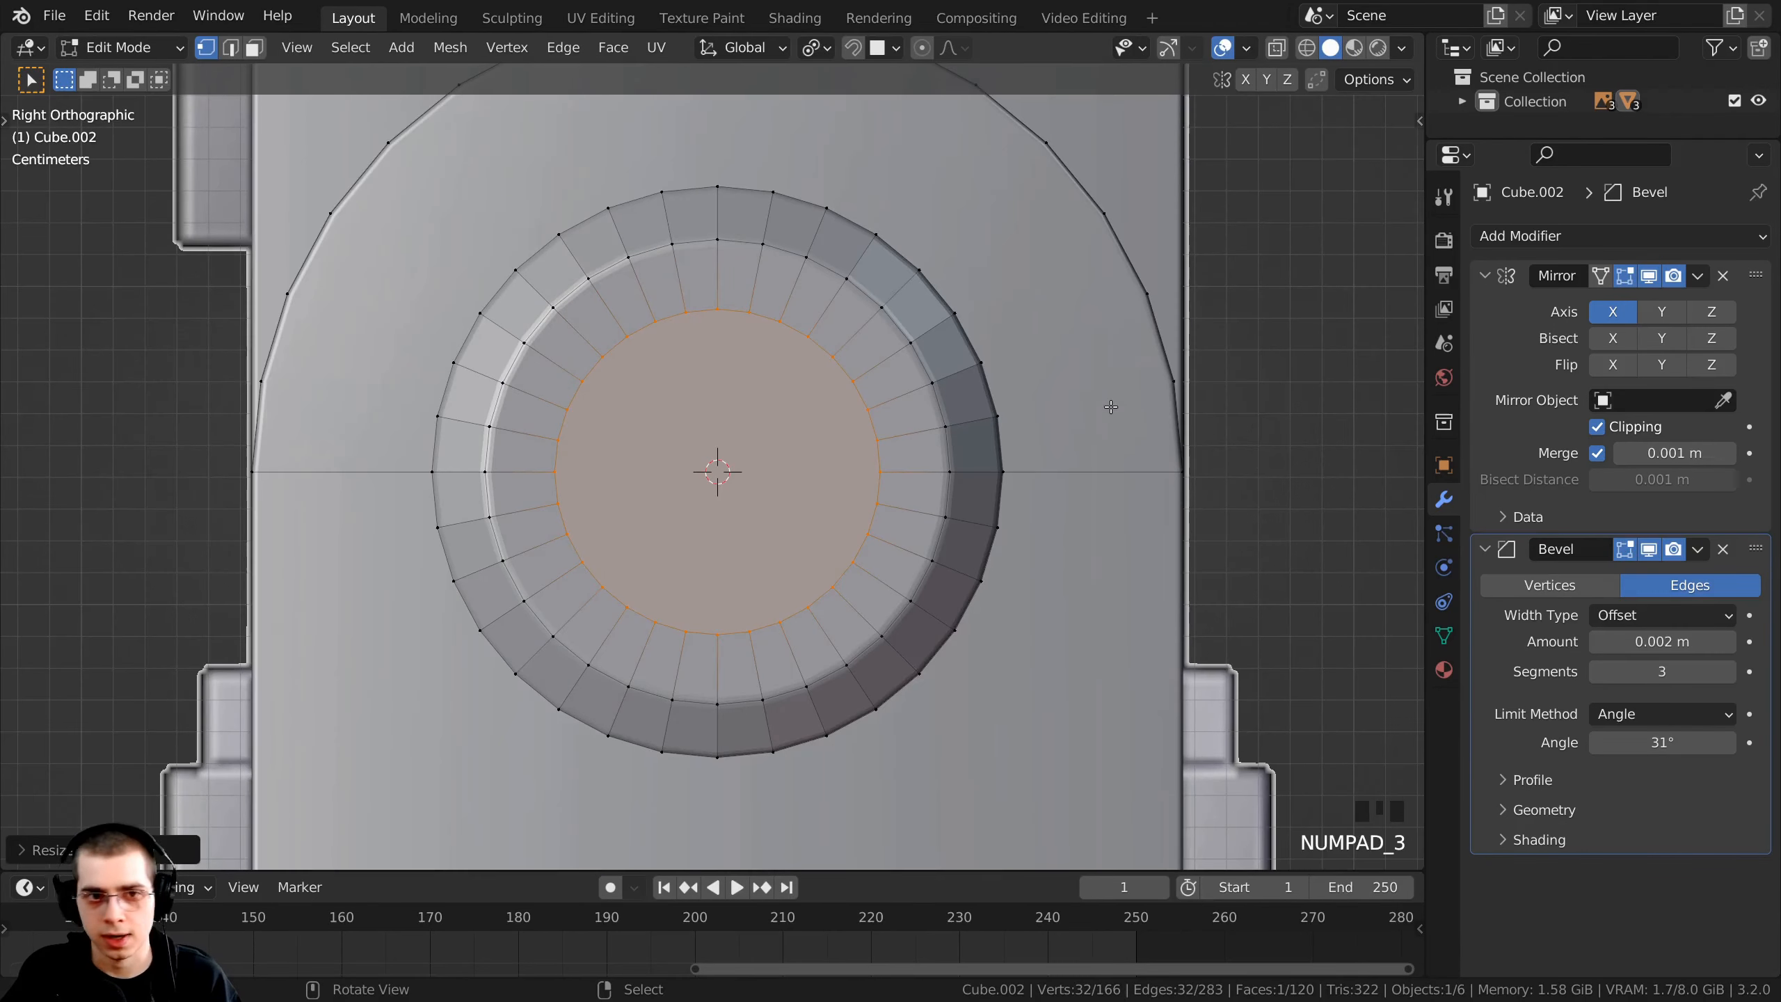
key(z)
key(z)
- Extrude the inset face inward about 0.0116 m to make a round recess in the disc
middle_drag(1052, 378, 1182, 594)
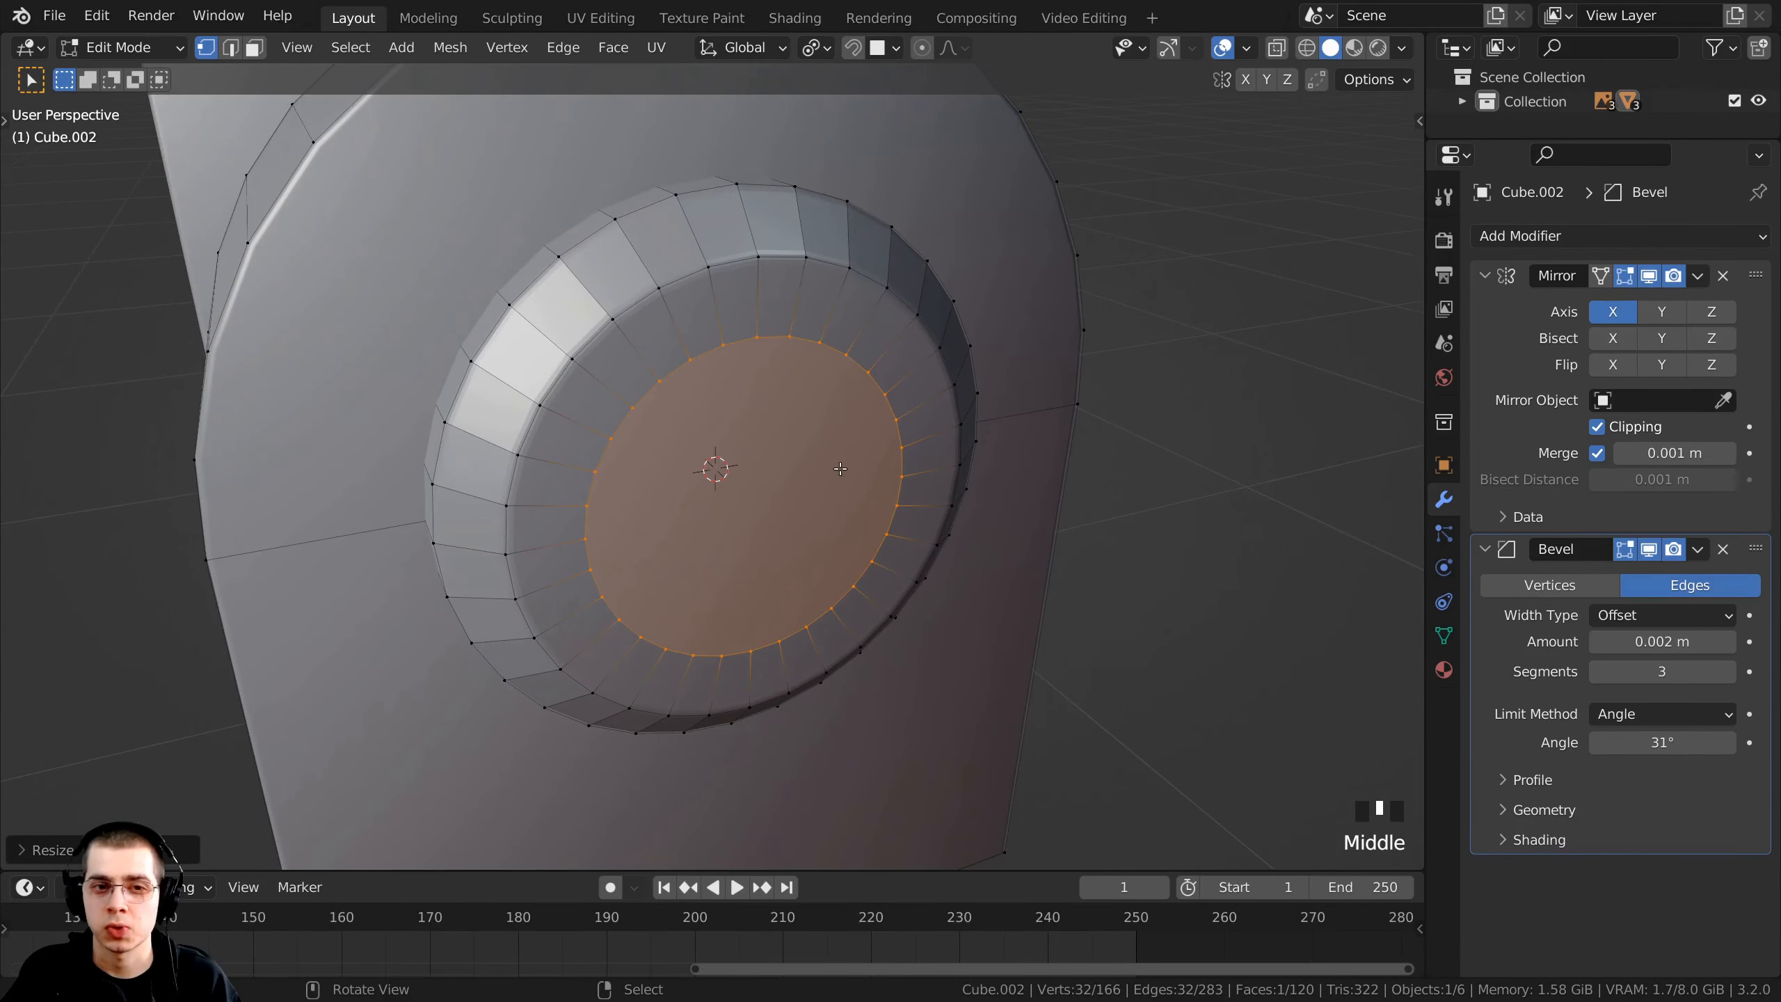
middle_drag(840, 469, 862, 509)
scroll(1056, 687, up, 1)
key(e)
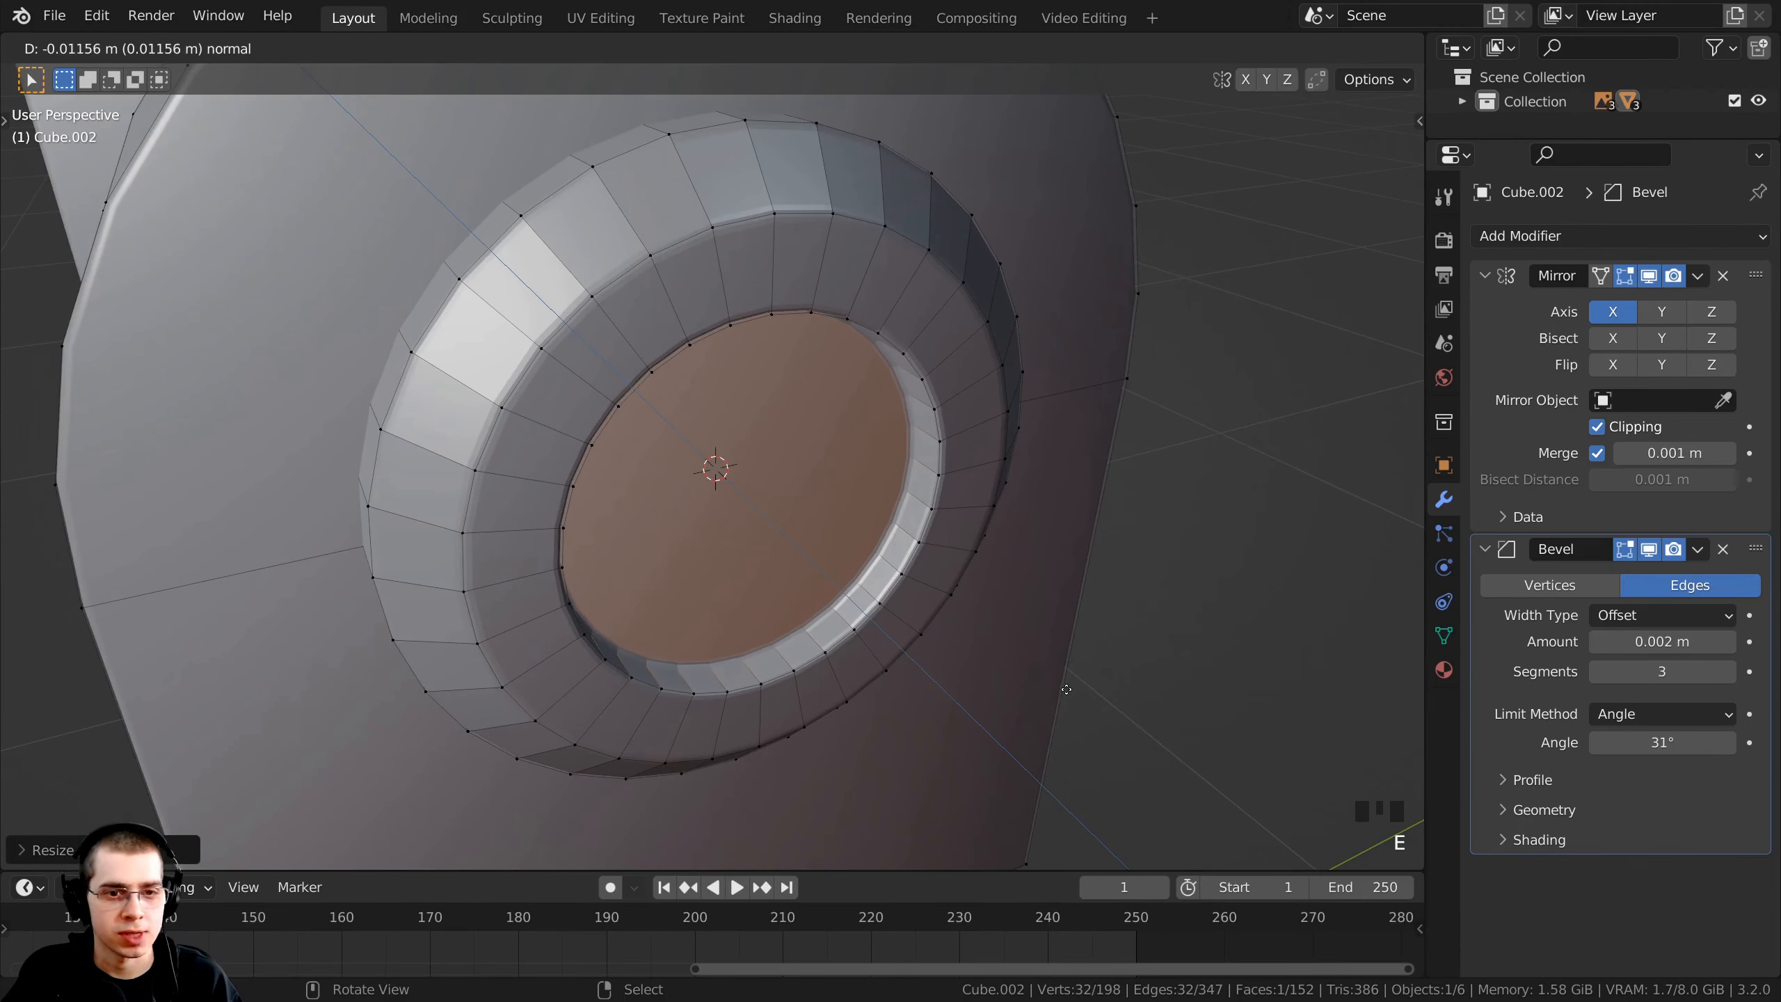
click(1064, 687)
- Inset the recess floor, extrude the inner face outward about 0.014 m as a central hub, and return to Object Mode
key(i)
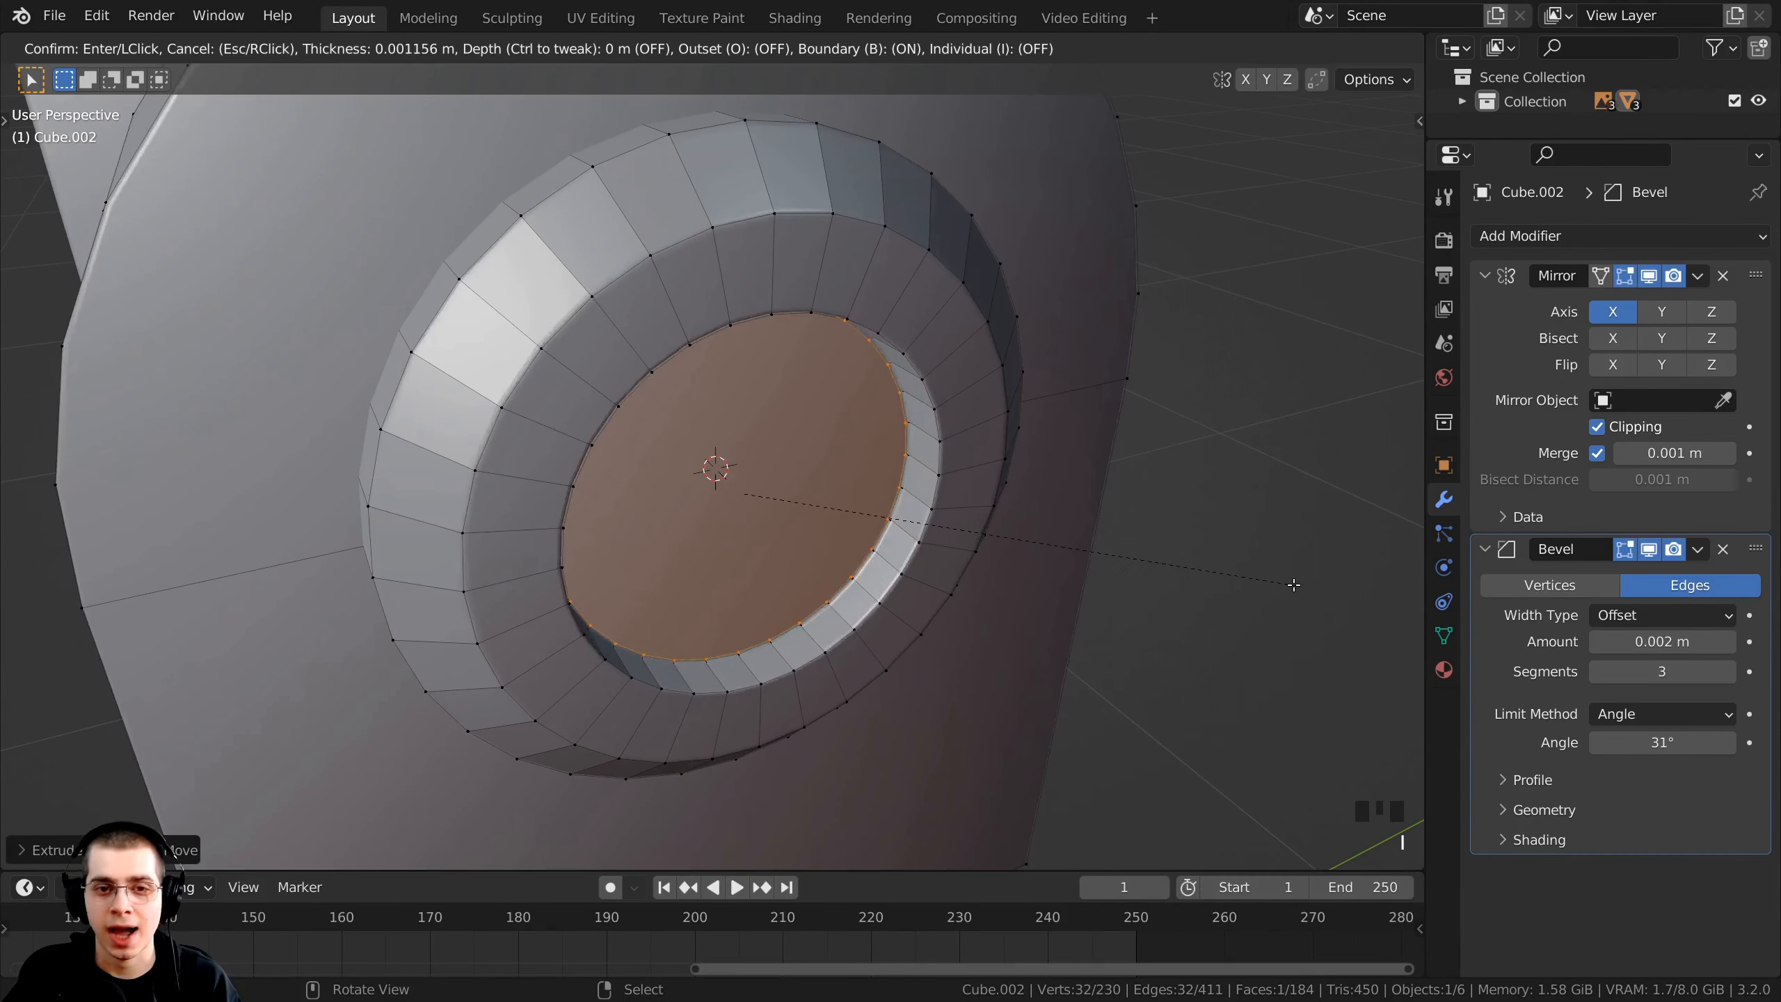
click(1217, 598)
middle_drag(1206, 600, 938, 562)
key(e)
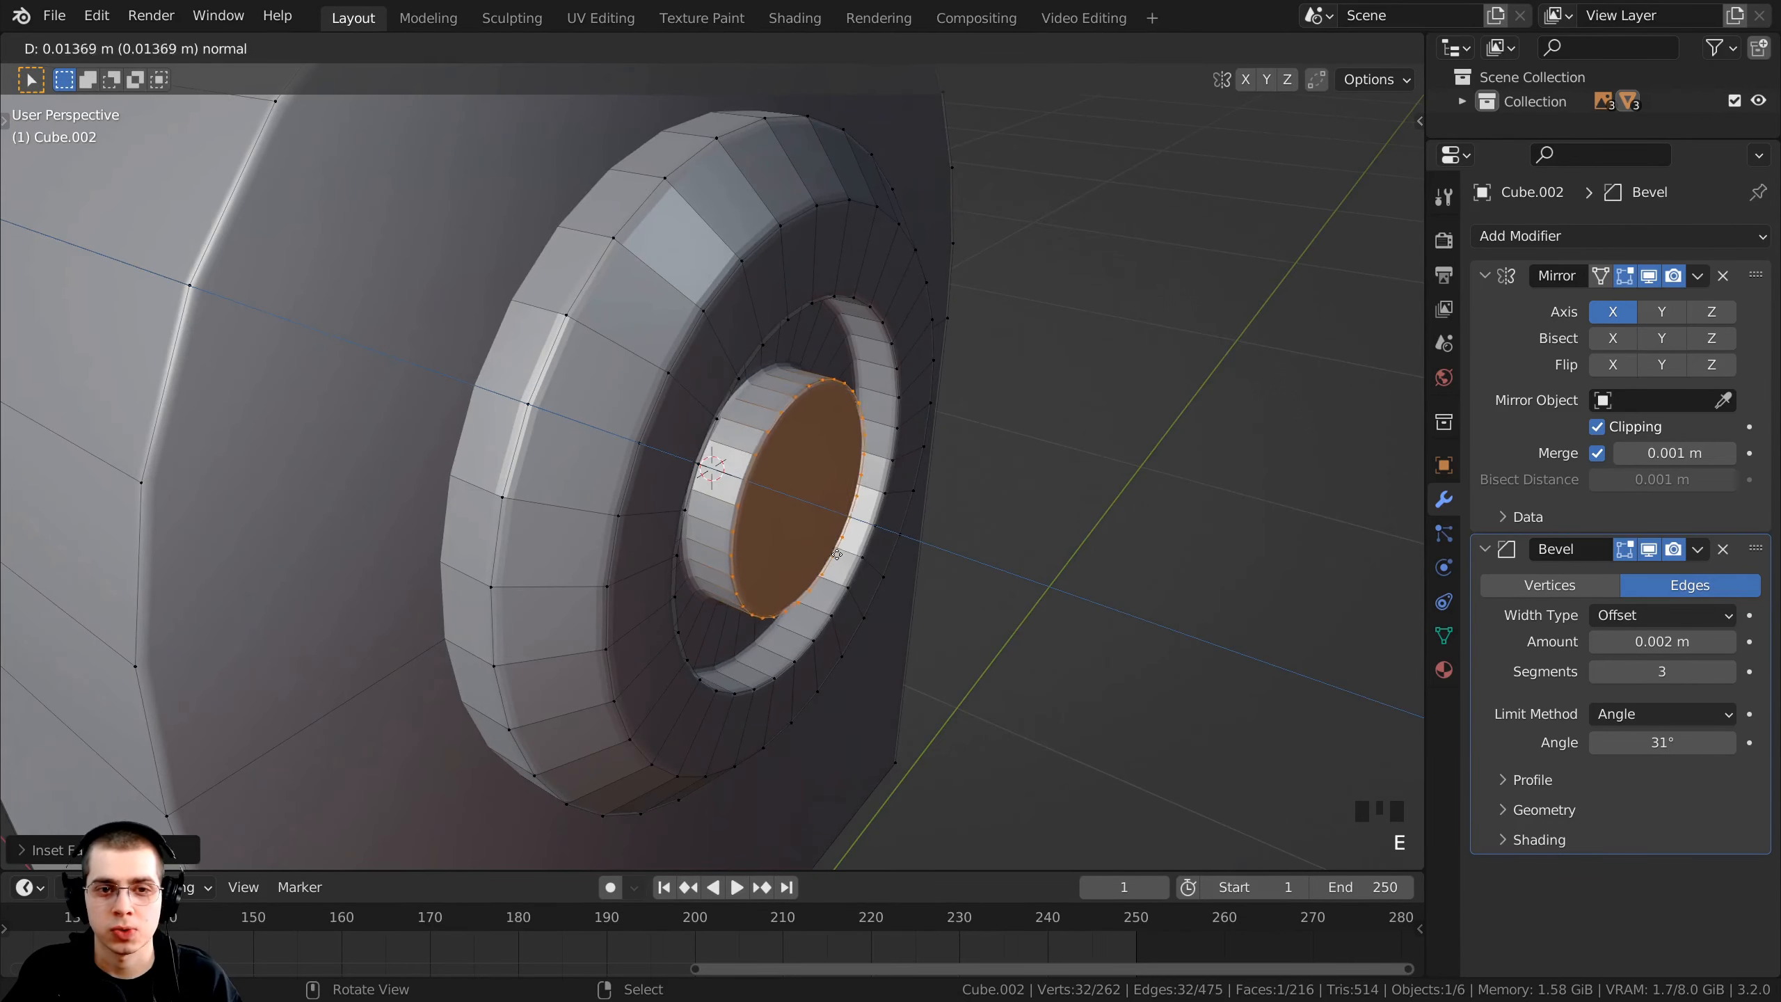
click(849, 559)
middle_drag(849, 559, 611, 483)
scroll(758, 480, up, 2)
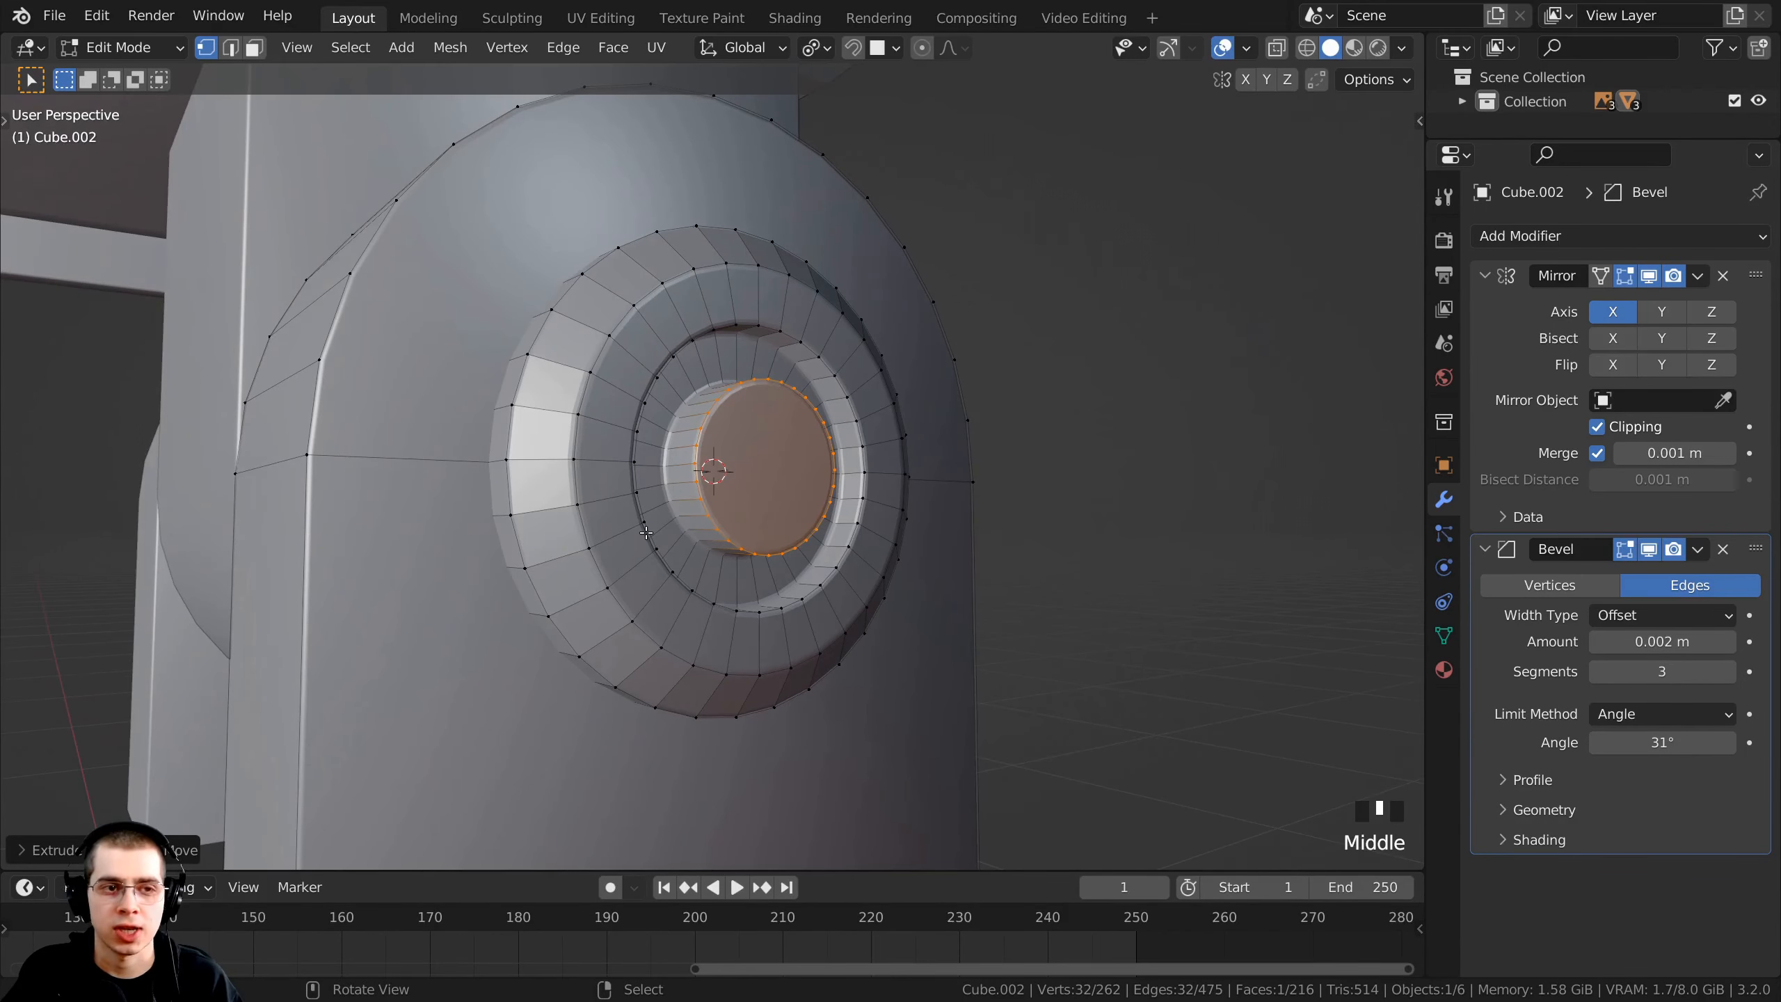
key(Tab)
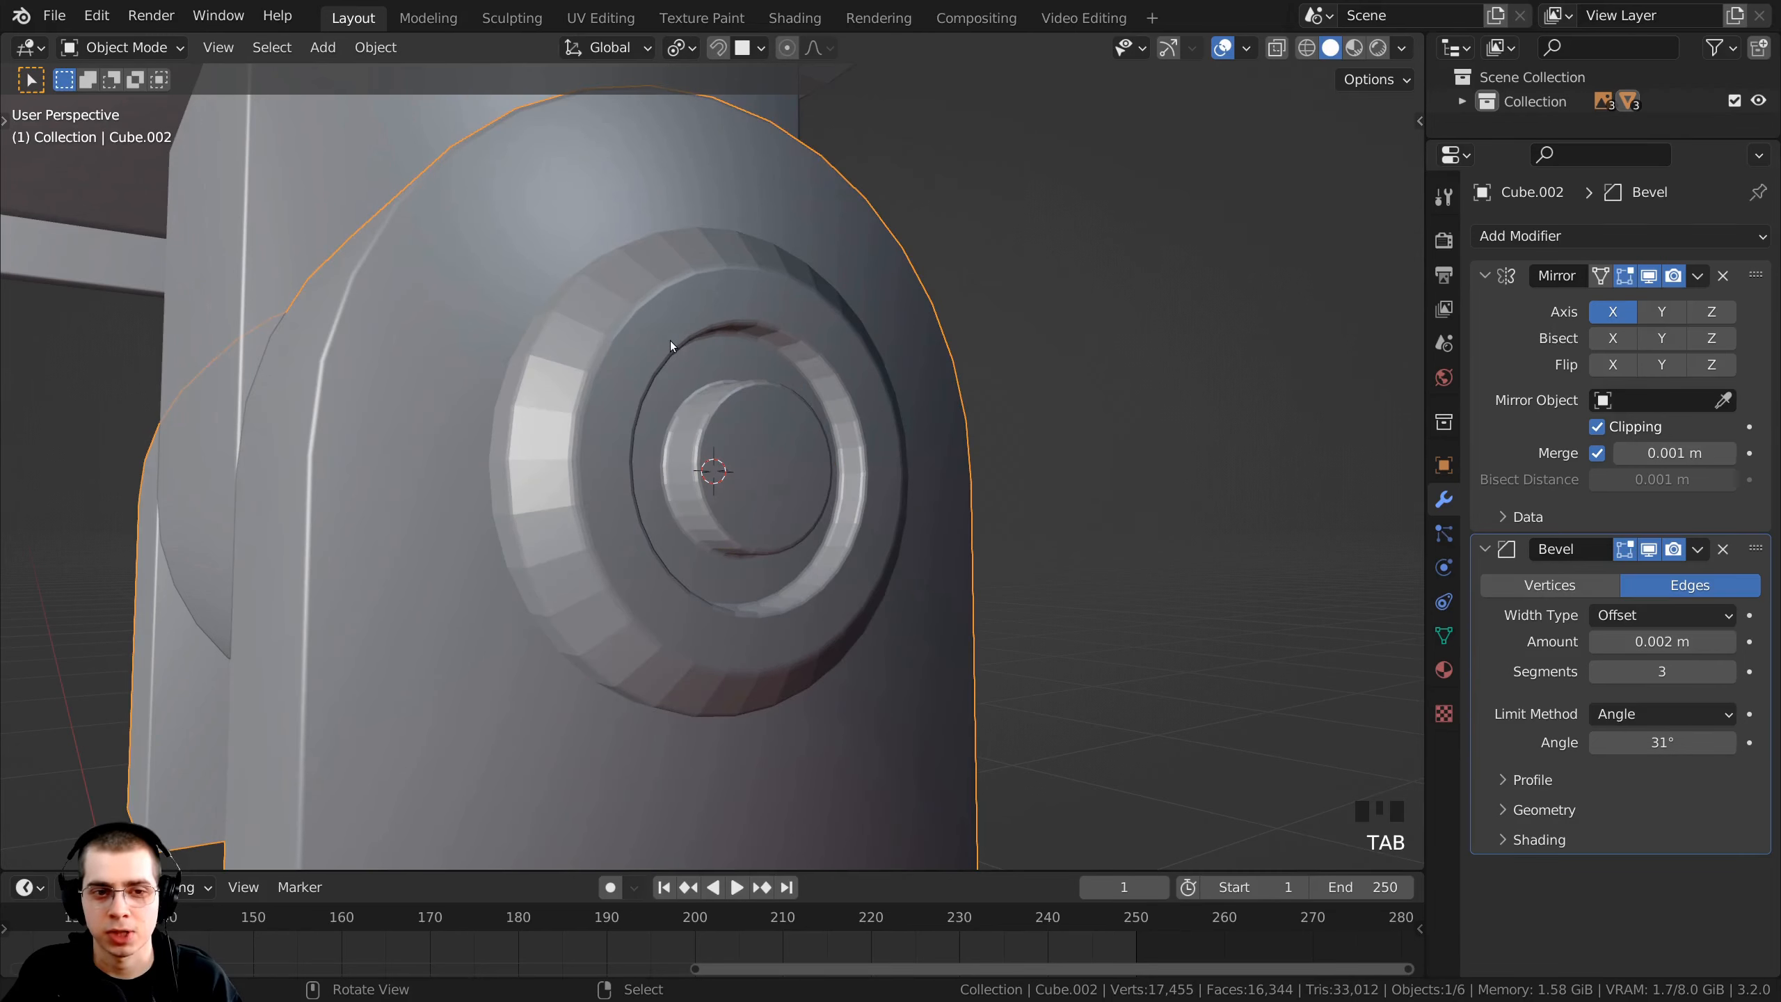
- Apply smooth shading to the side bracket and its round joint cap
key(w)
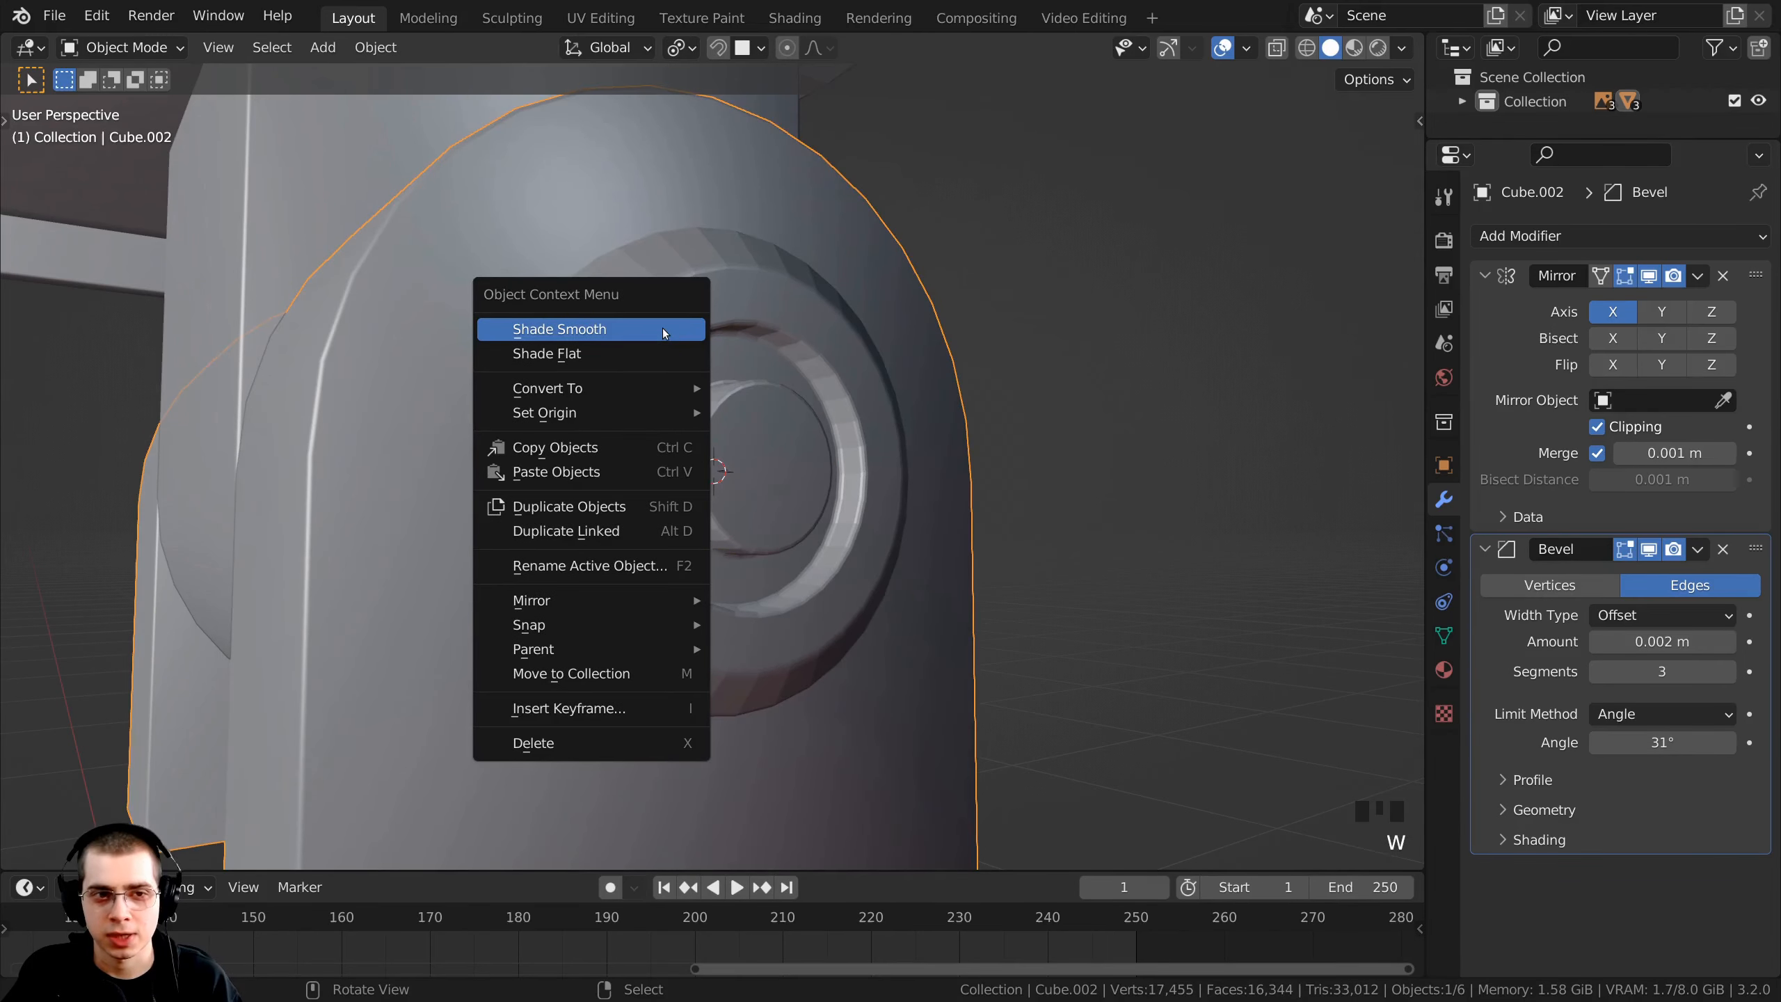
click(517, 330)
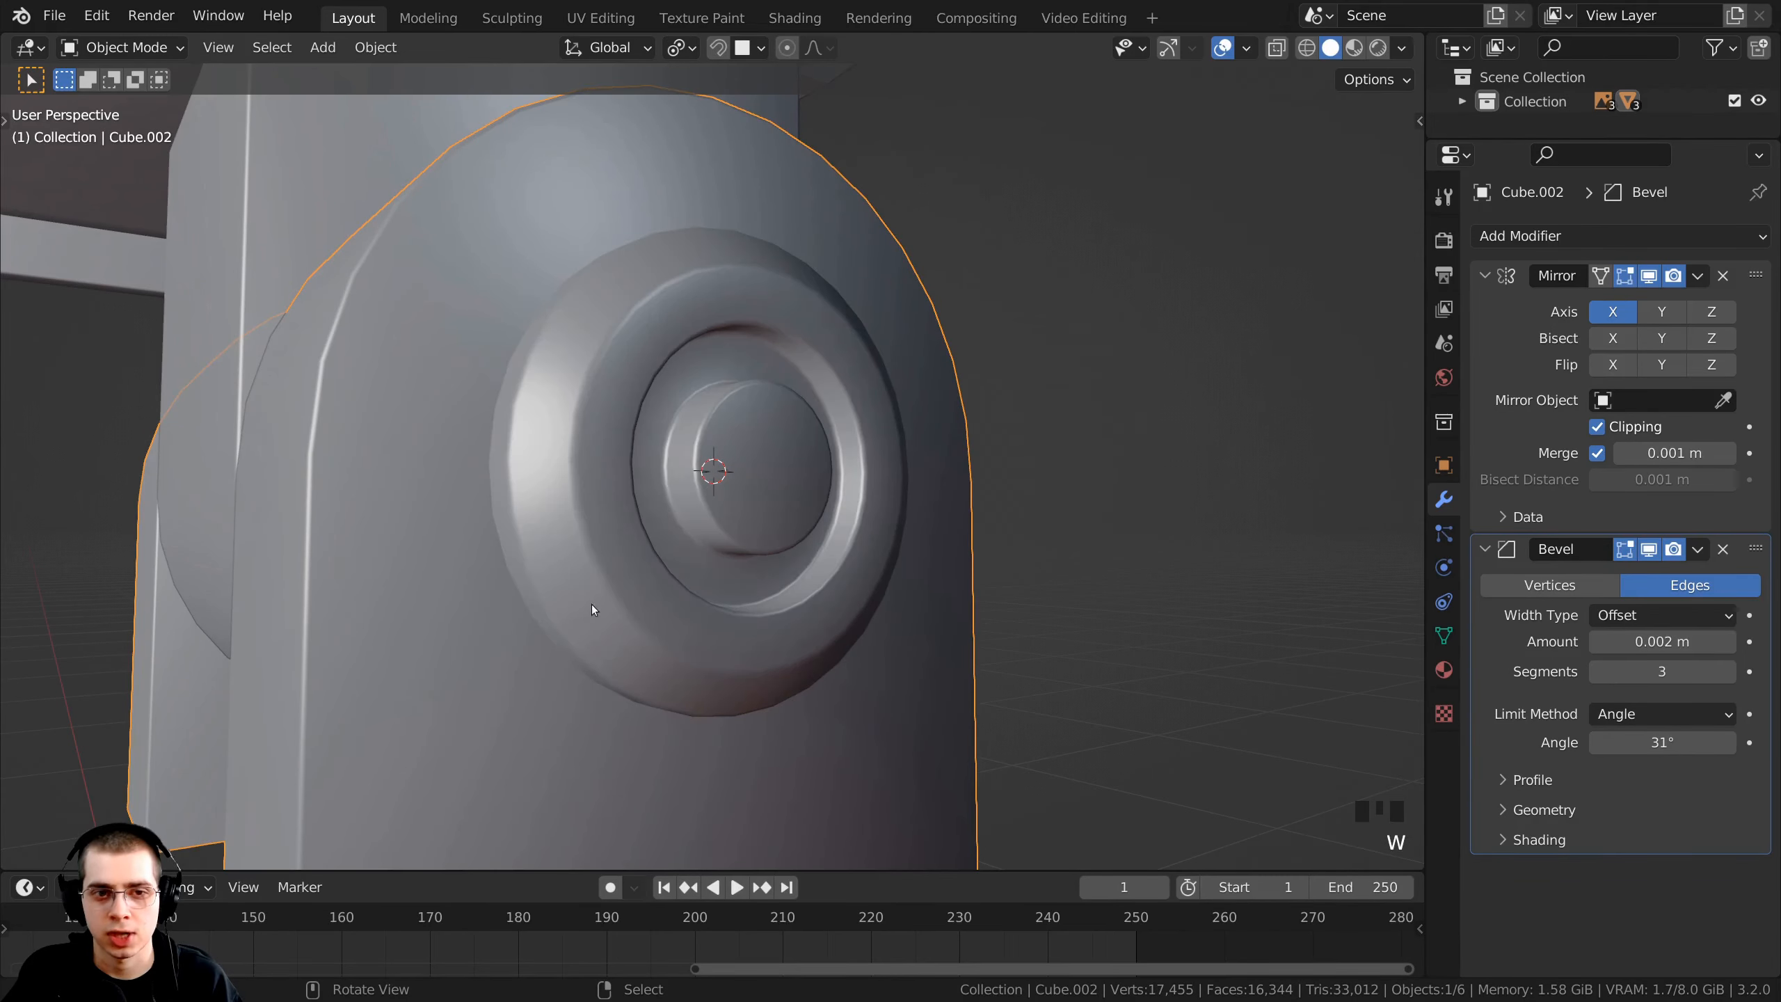
mouse_move(592, 604)
middle_down()
mouse_move(549, 620)
mouse_move(607, 596)
middle_up()
- Open the side bracket's mesh in Edit Mode and switch to face selection for working on the joint cap
key(Tab)
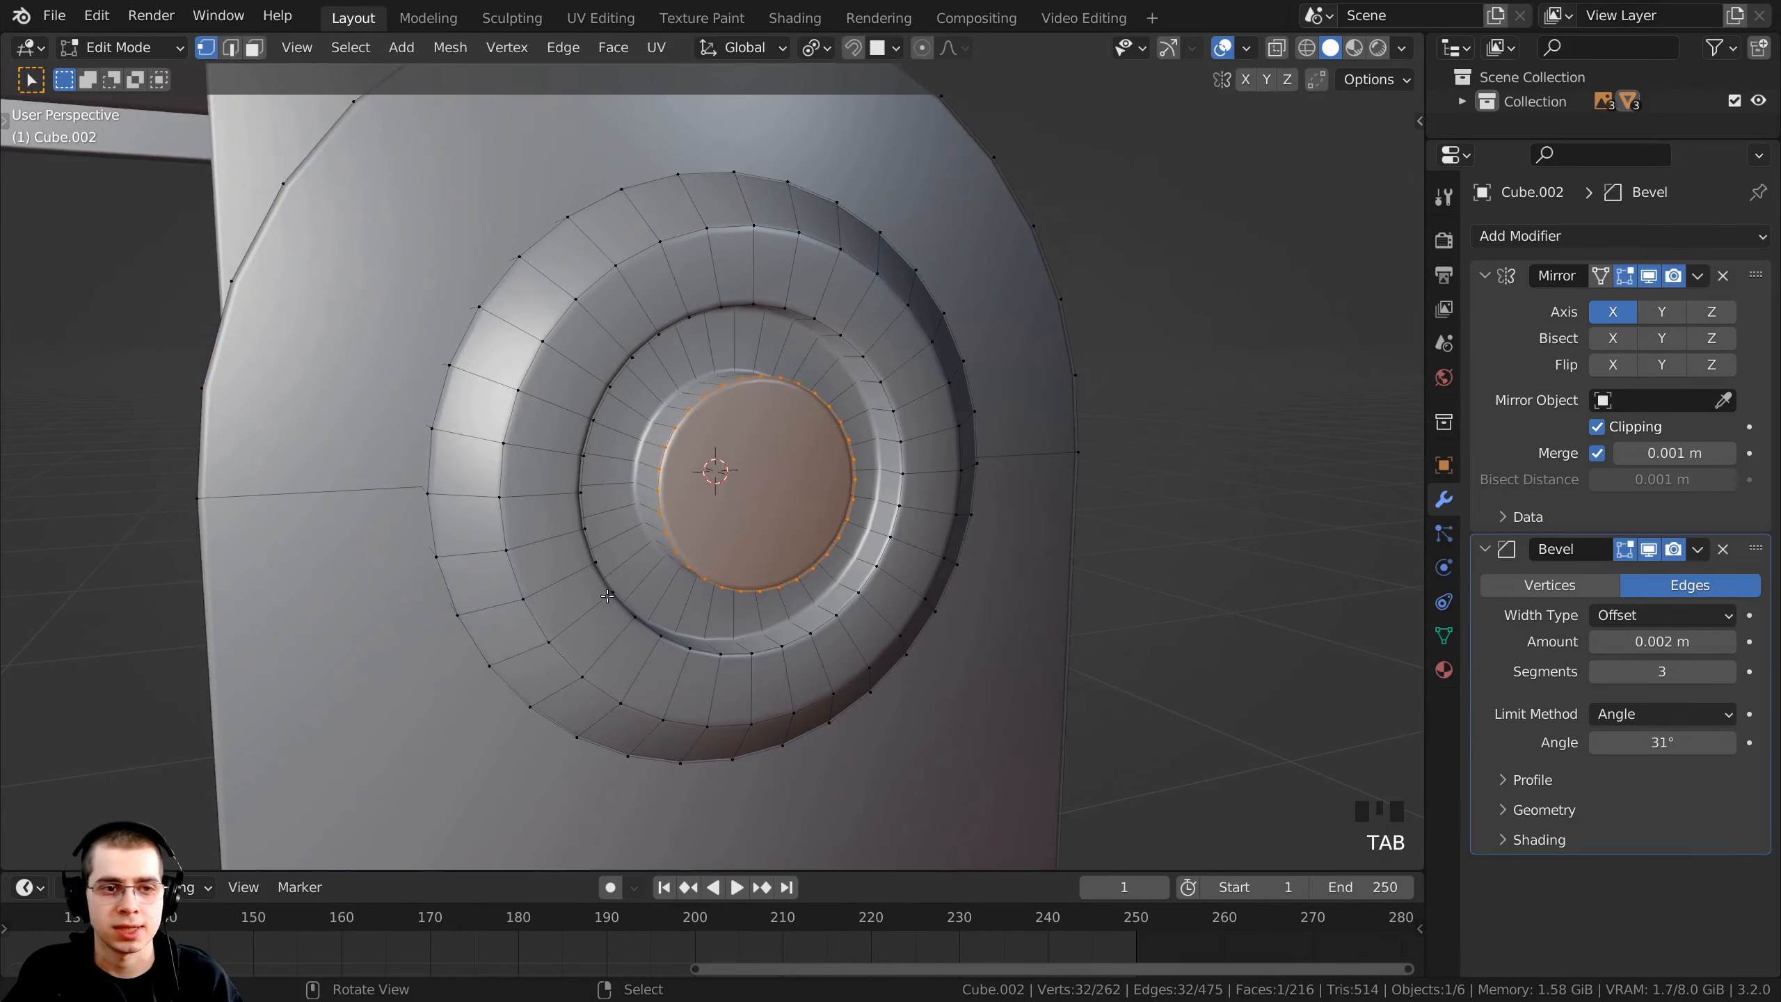
middle_drag(616, 518, 666, 305)
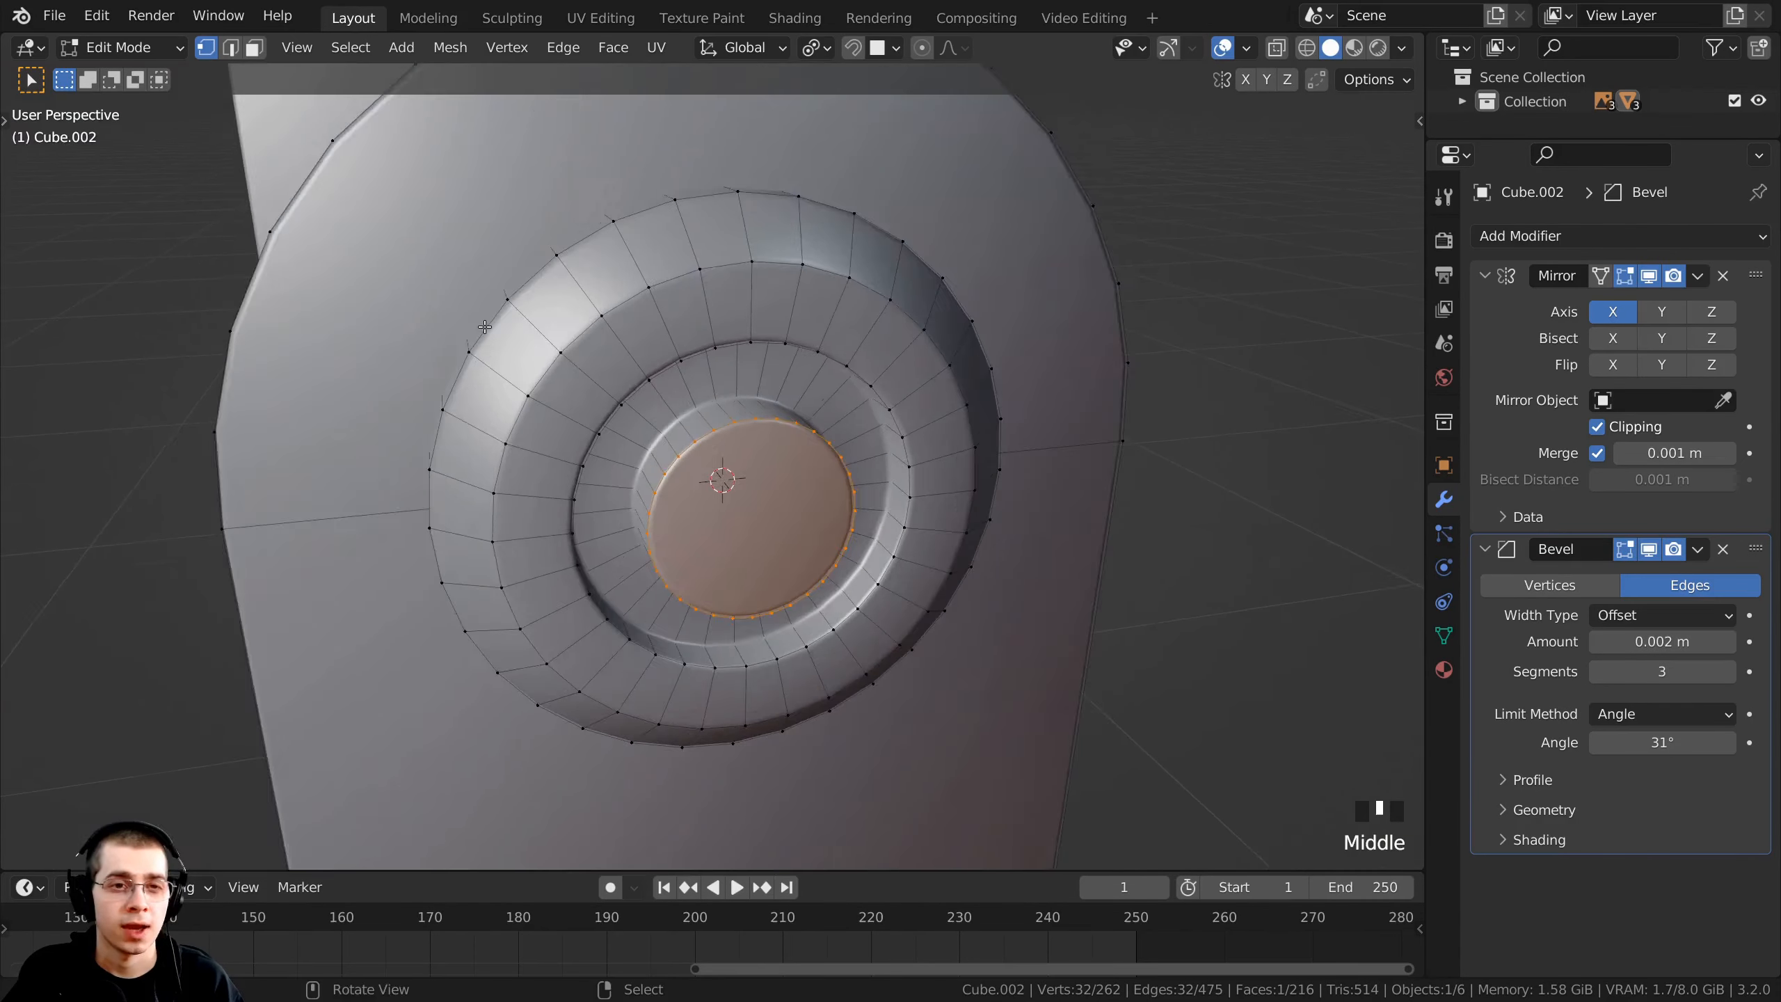
scroll(666, 305, up, 1)
shift+middle_drag(702, 218, 598, 184)
scroll(475, 279, down, 5)
scroll(597, 185, down, 1)
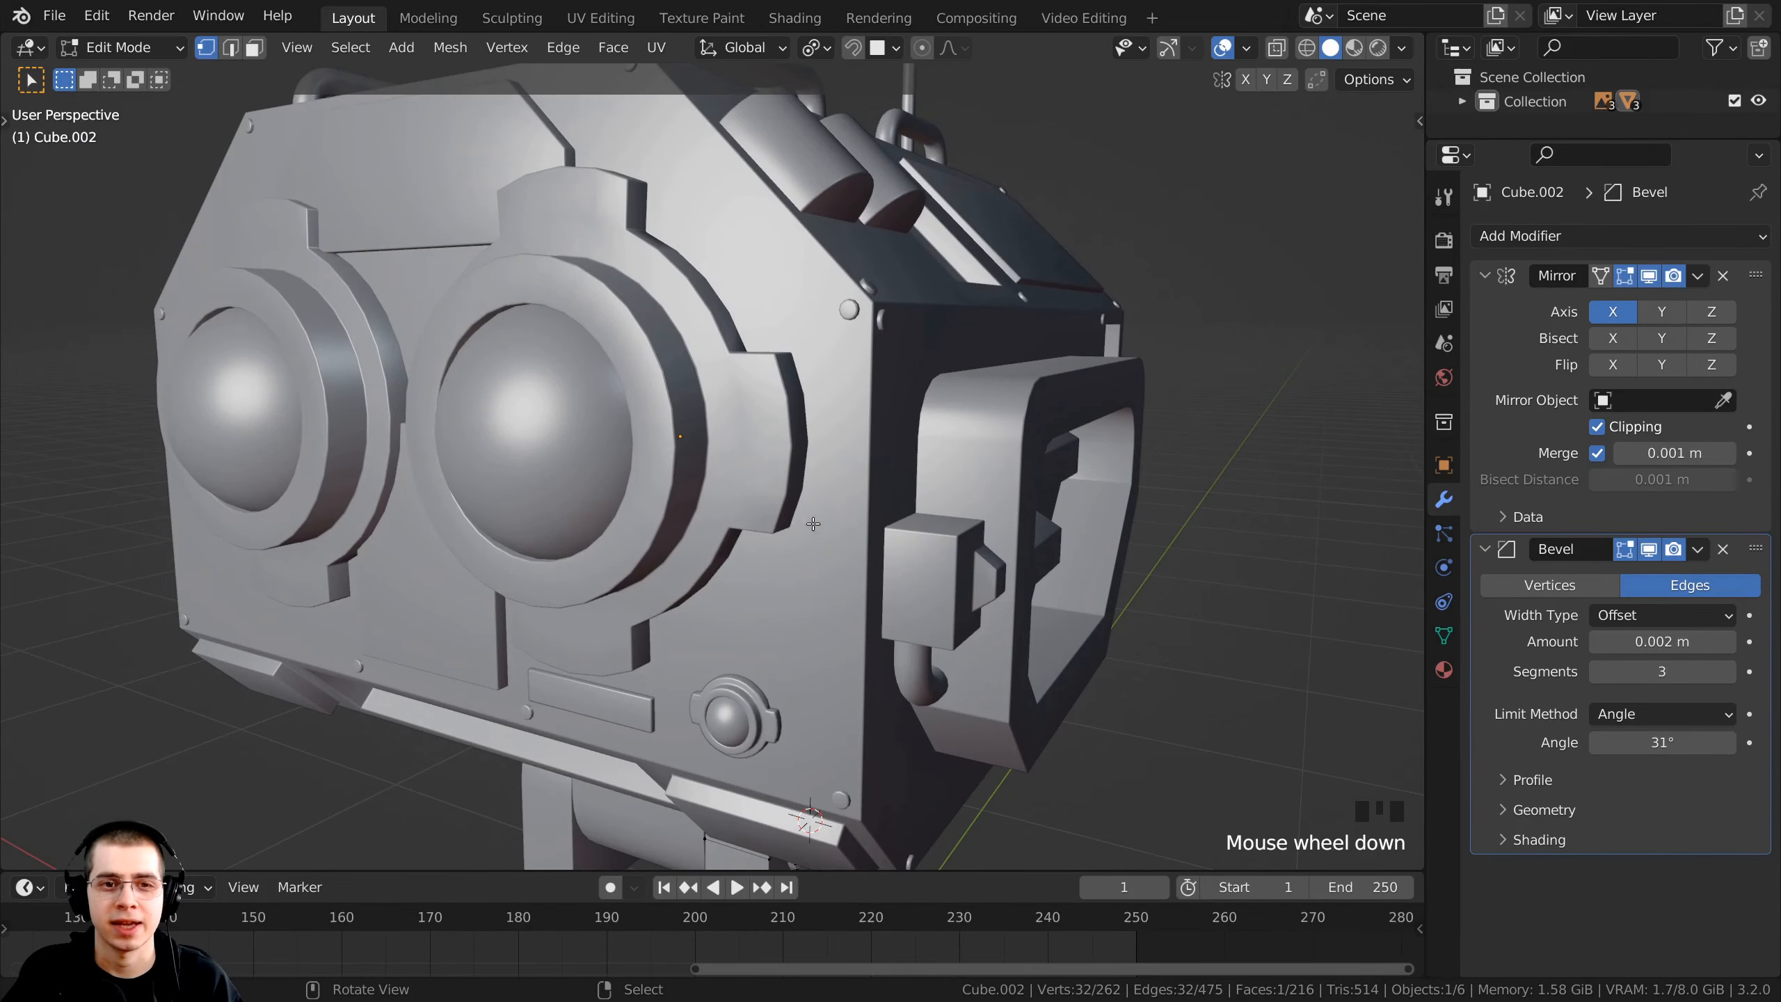
middle_drag(814, 524, 726, 536)
scroll(674, 519, up, 6)
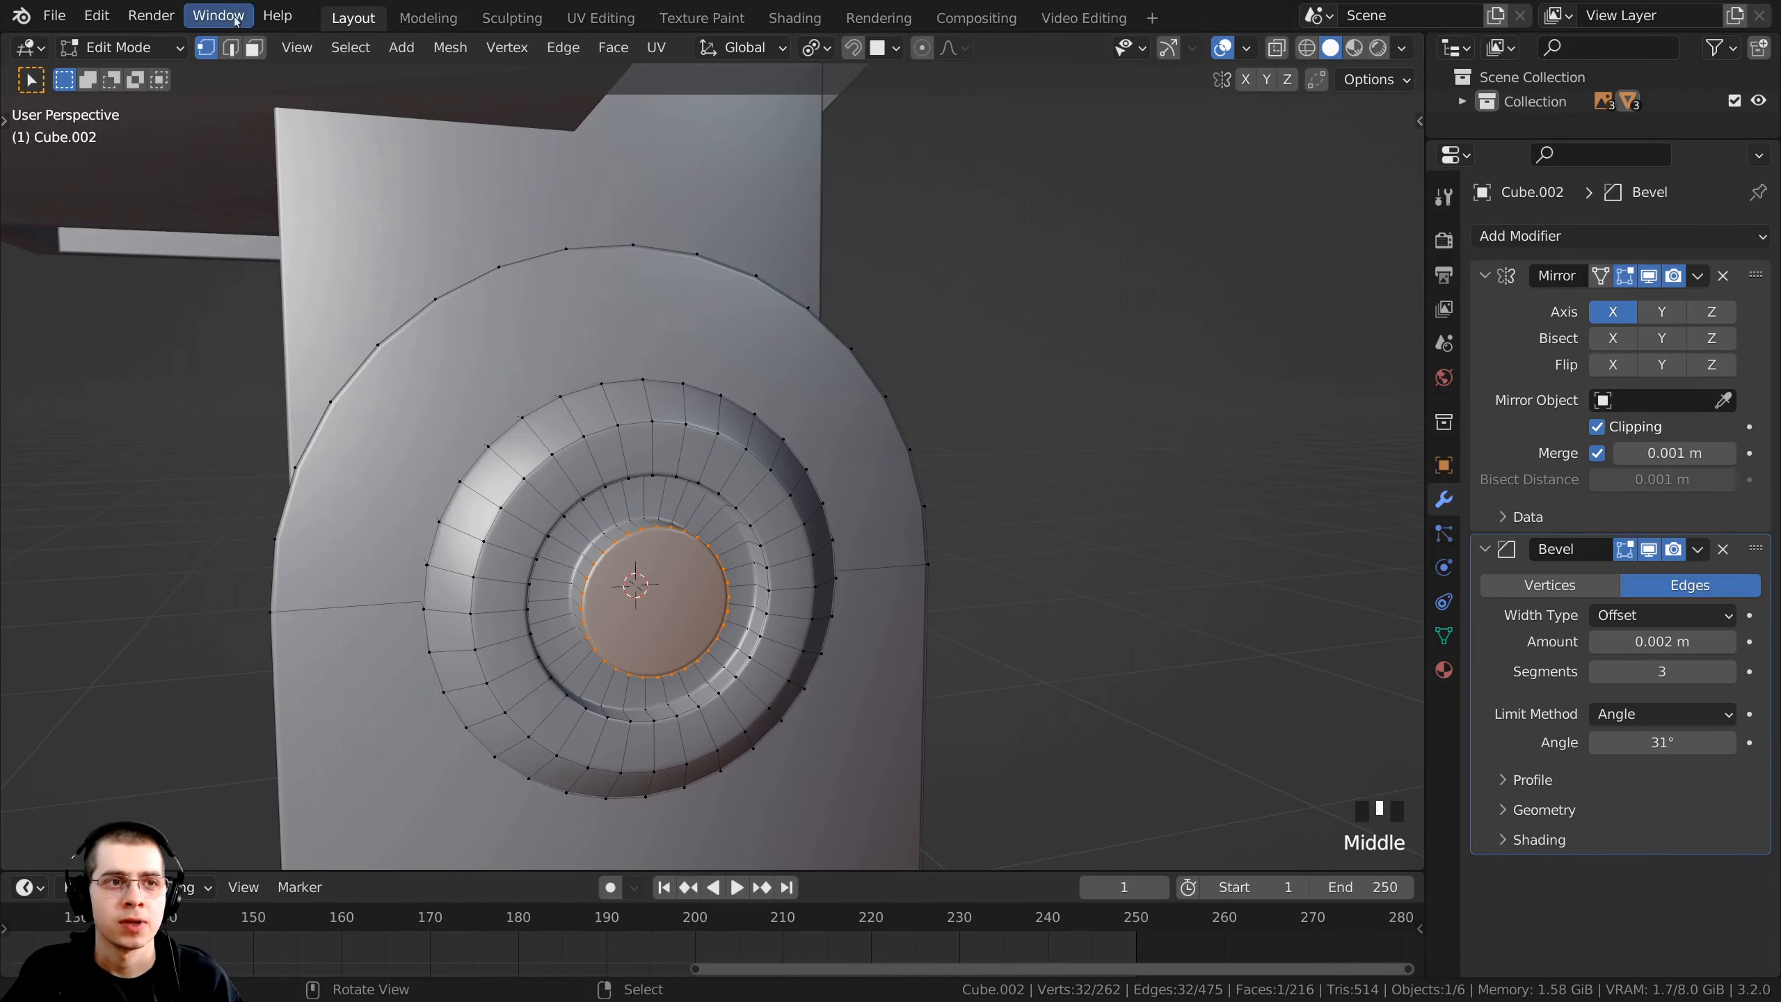
click(255, 48)
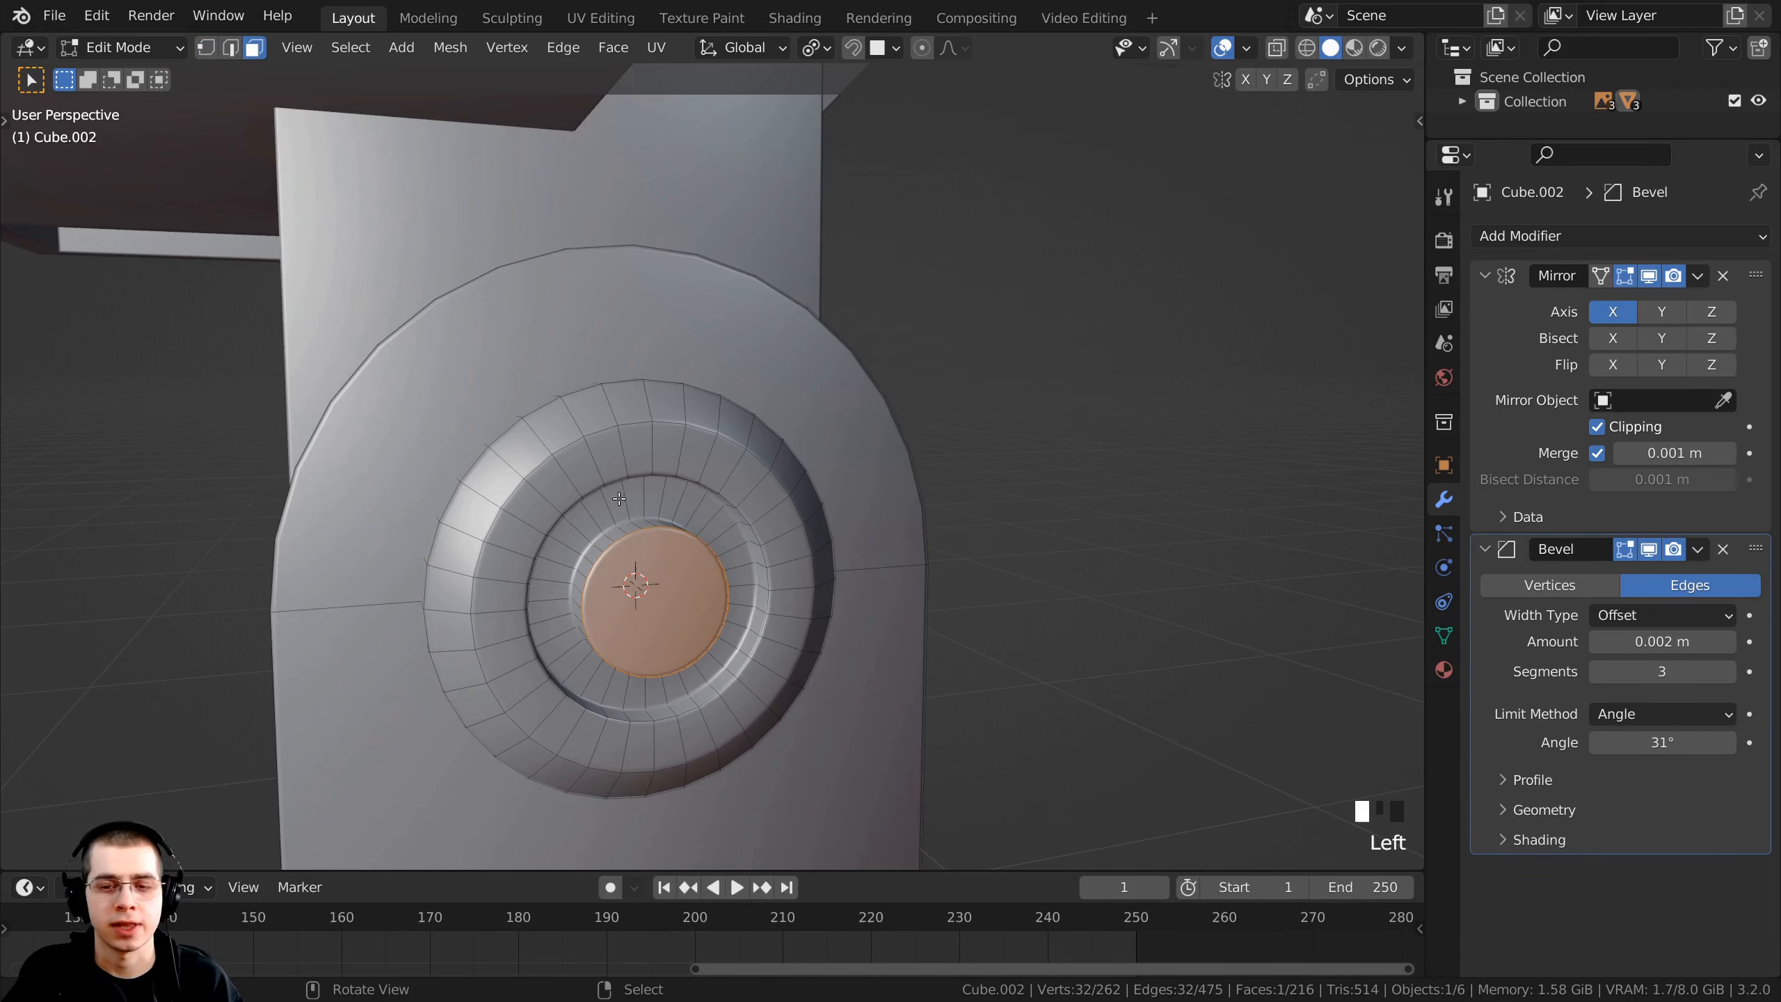
- Select the two adjacent outer rim faces at the top, bottom and both sides of the round hub on the neck bracket
middle_drag(619, 498, 594, 400)
right_click(612, 408)
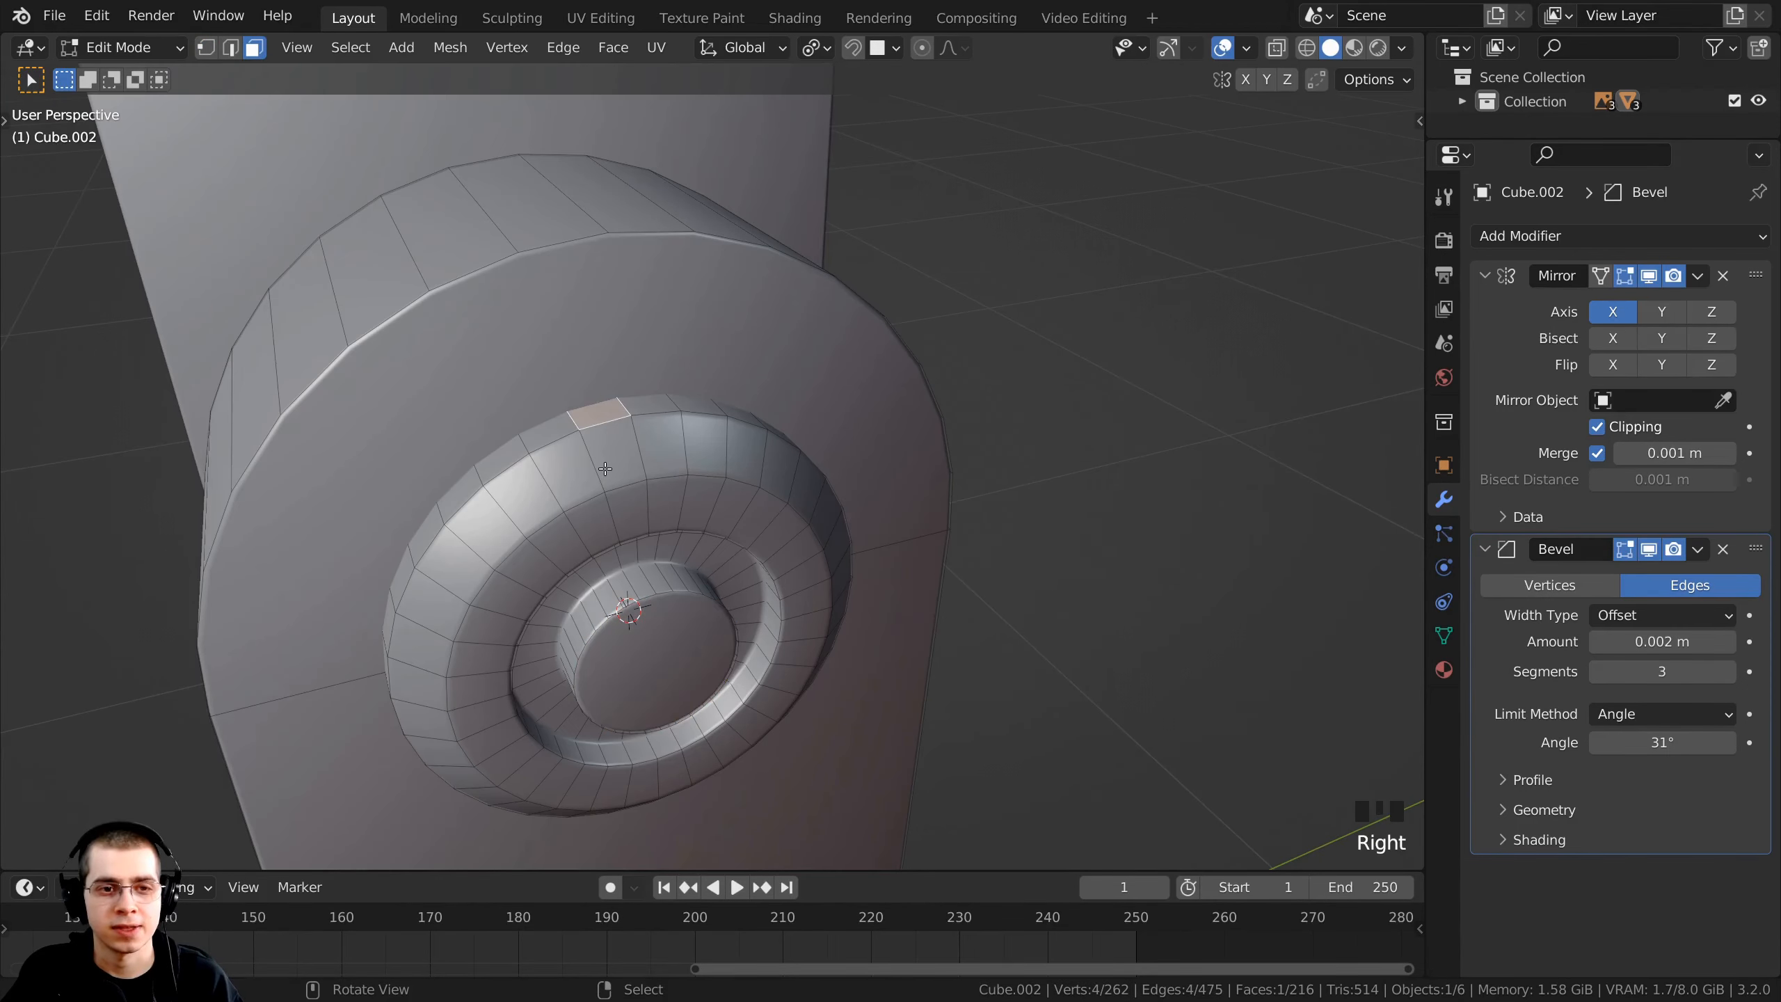
scroll(613, 363, up, 1)
shift+right_click(627, 399)
shift+middle_drag(628, 399, 614, 452)
middle_drag(351, 731, 425, 687)
scroll(440, 676, down, 2)
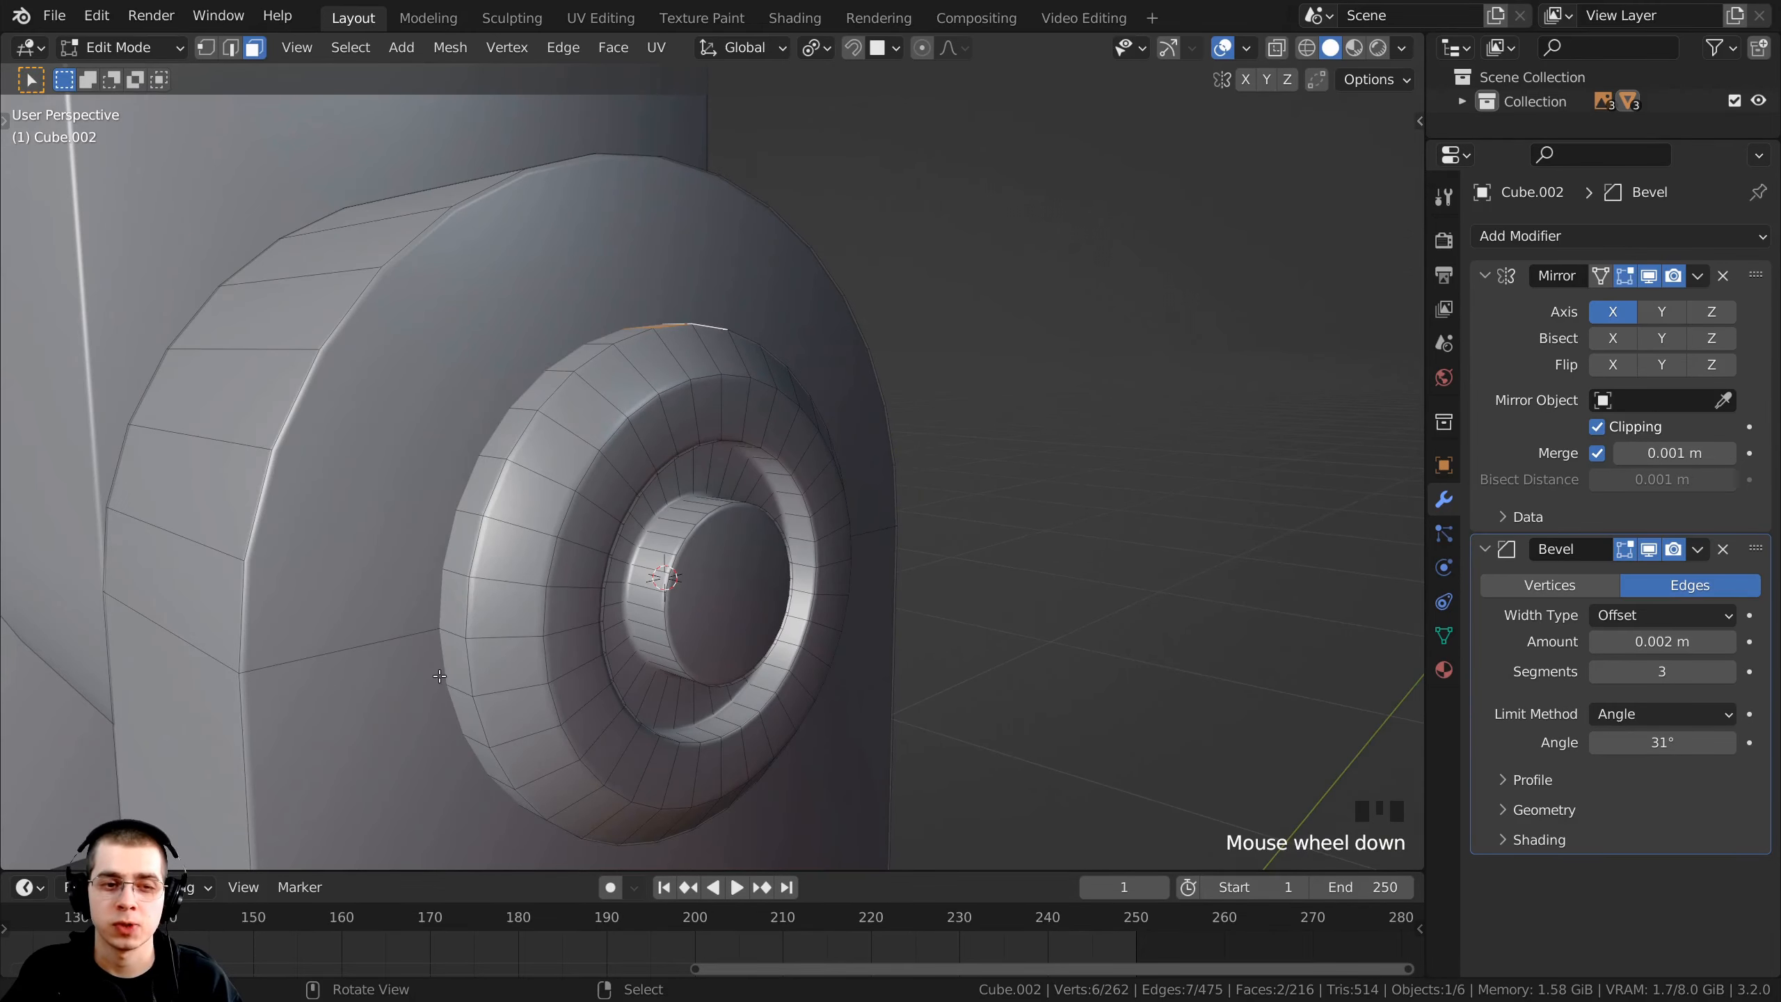
shift+middle_drag(810, 730, 583, 400)
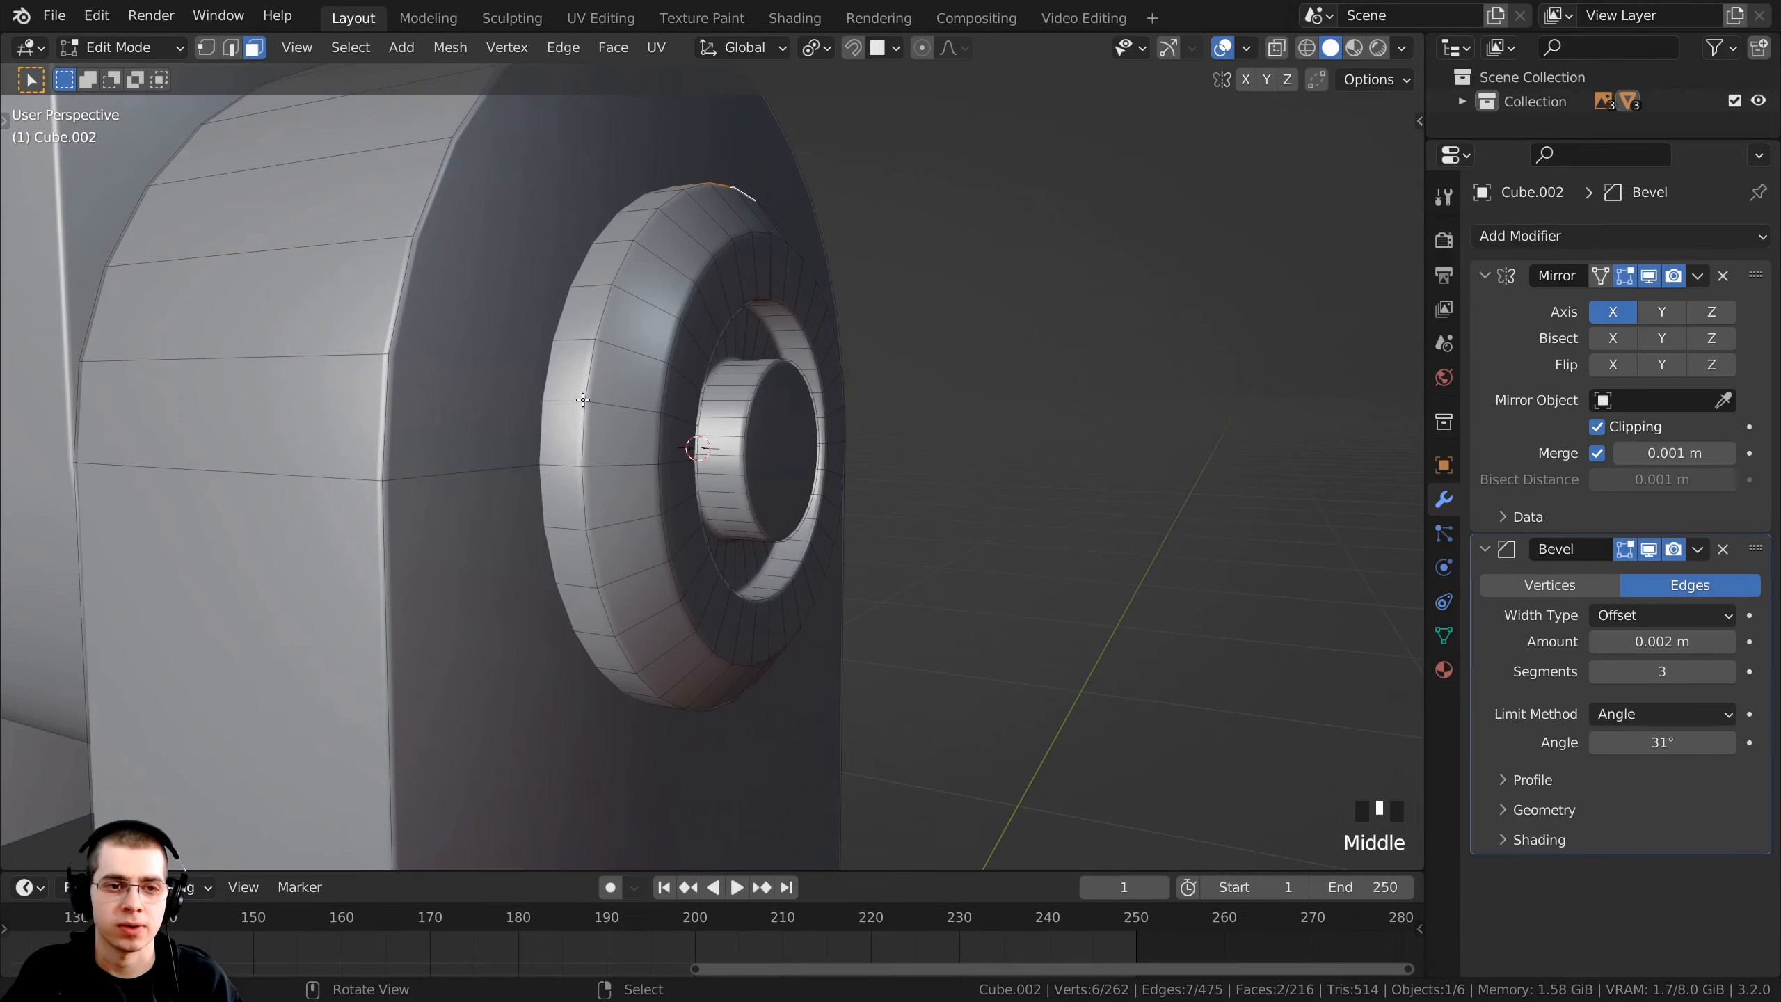
shift+right_click(566, 433)
shift+right_click(565, 494)
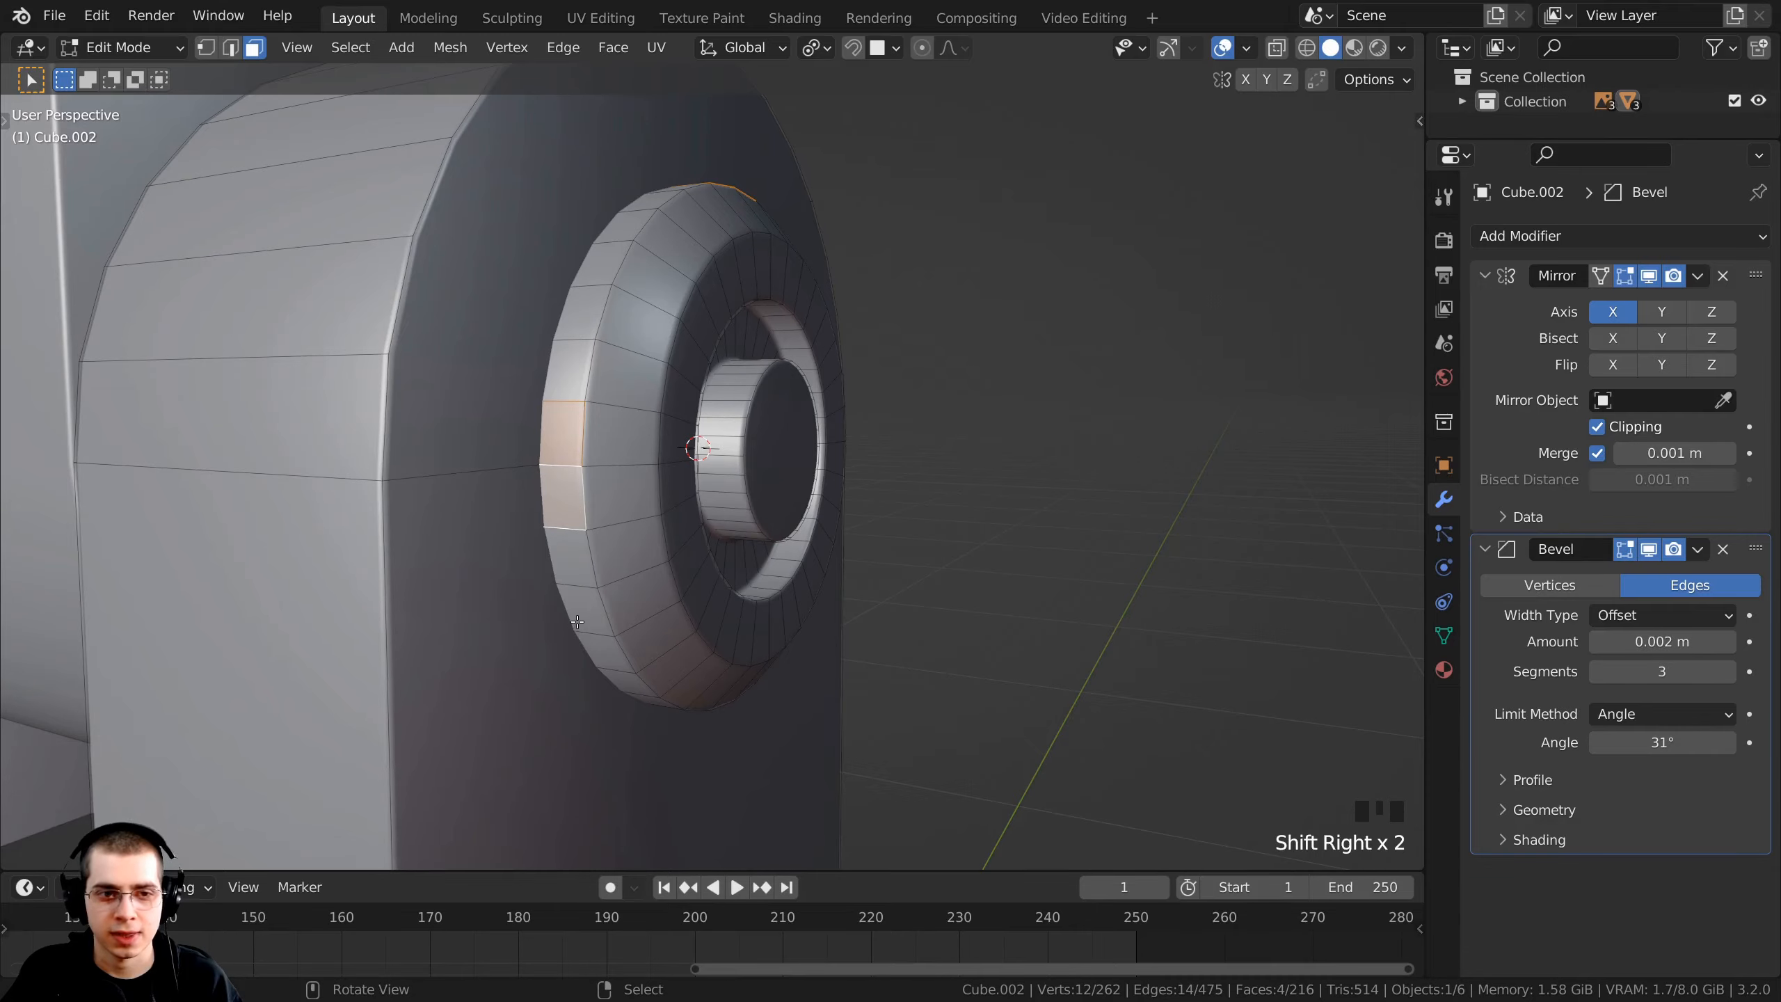
middle_drag(576, 621, 745, 397)
shift+right_click(626, 542)
shift+right_click(682, 548)
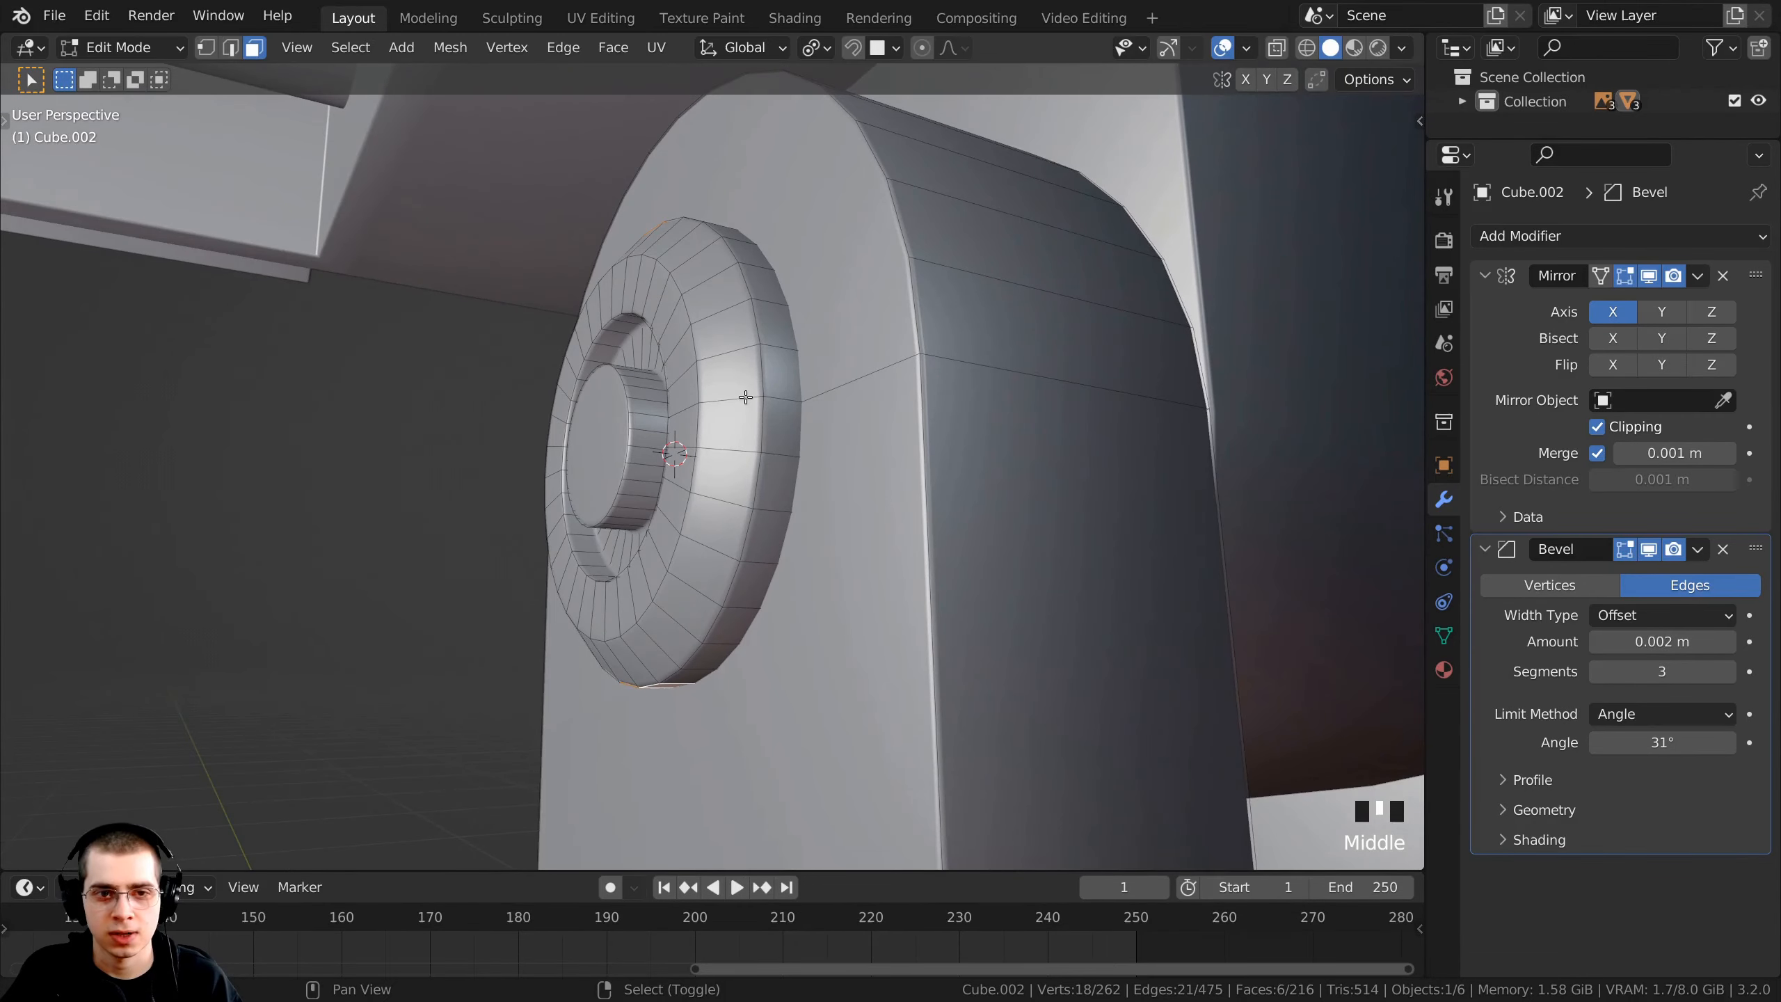
shift+right_click(785, 389)
shift+right_click(785, 421)
- Extrude the selected rim faces along their normals by about 0.022 m to form four tabs around the hub
scroll(795, 503, down, 1)
middle_drag(795, 504, 806, 488)
shift+middle_drag(806, 487, 986, 525)
scroll(849, 481, up, 1)
middle_drag(985, 525, 950, 450)
key(ctrl+f)
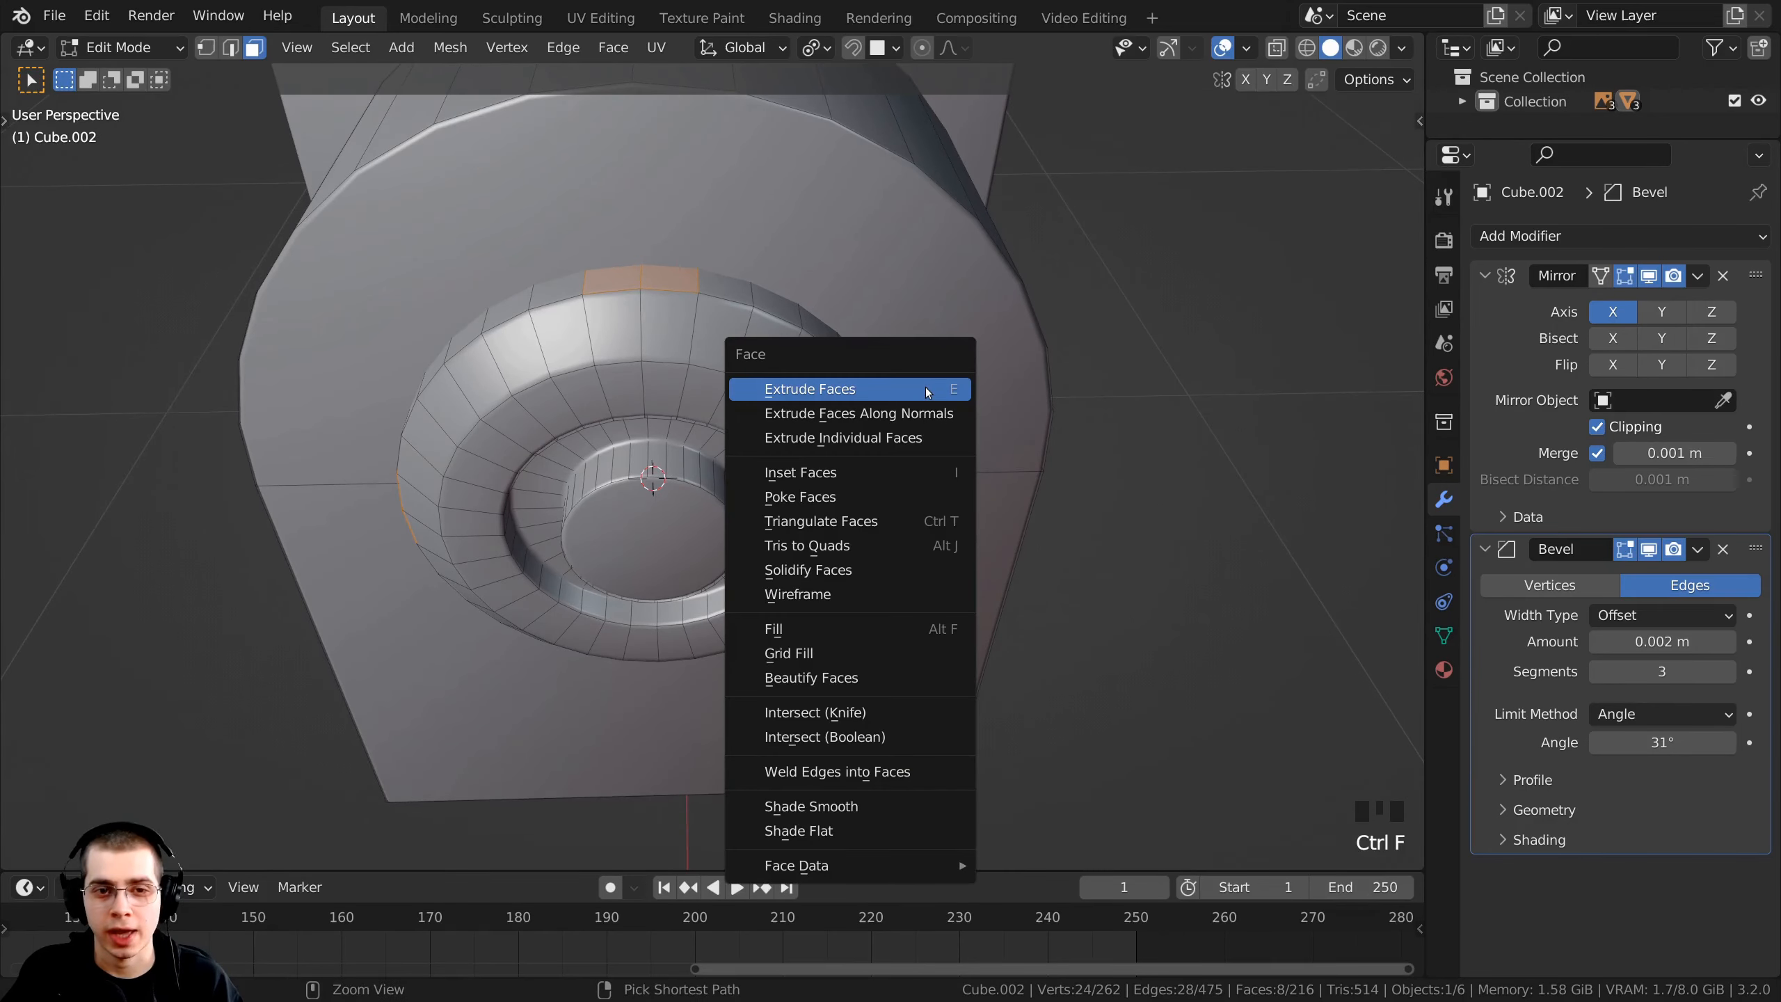
click(827, 415)
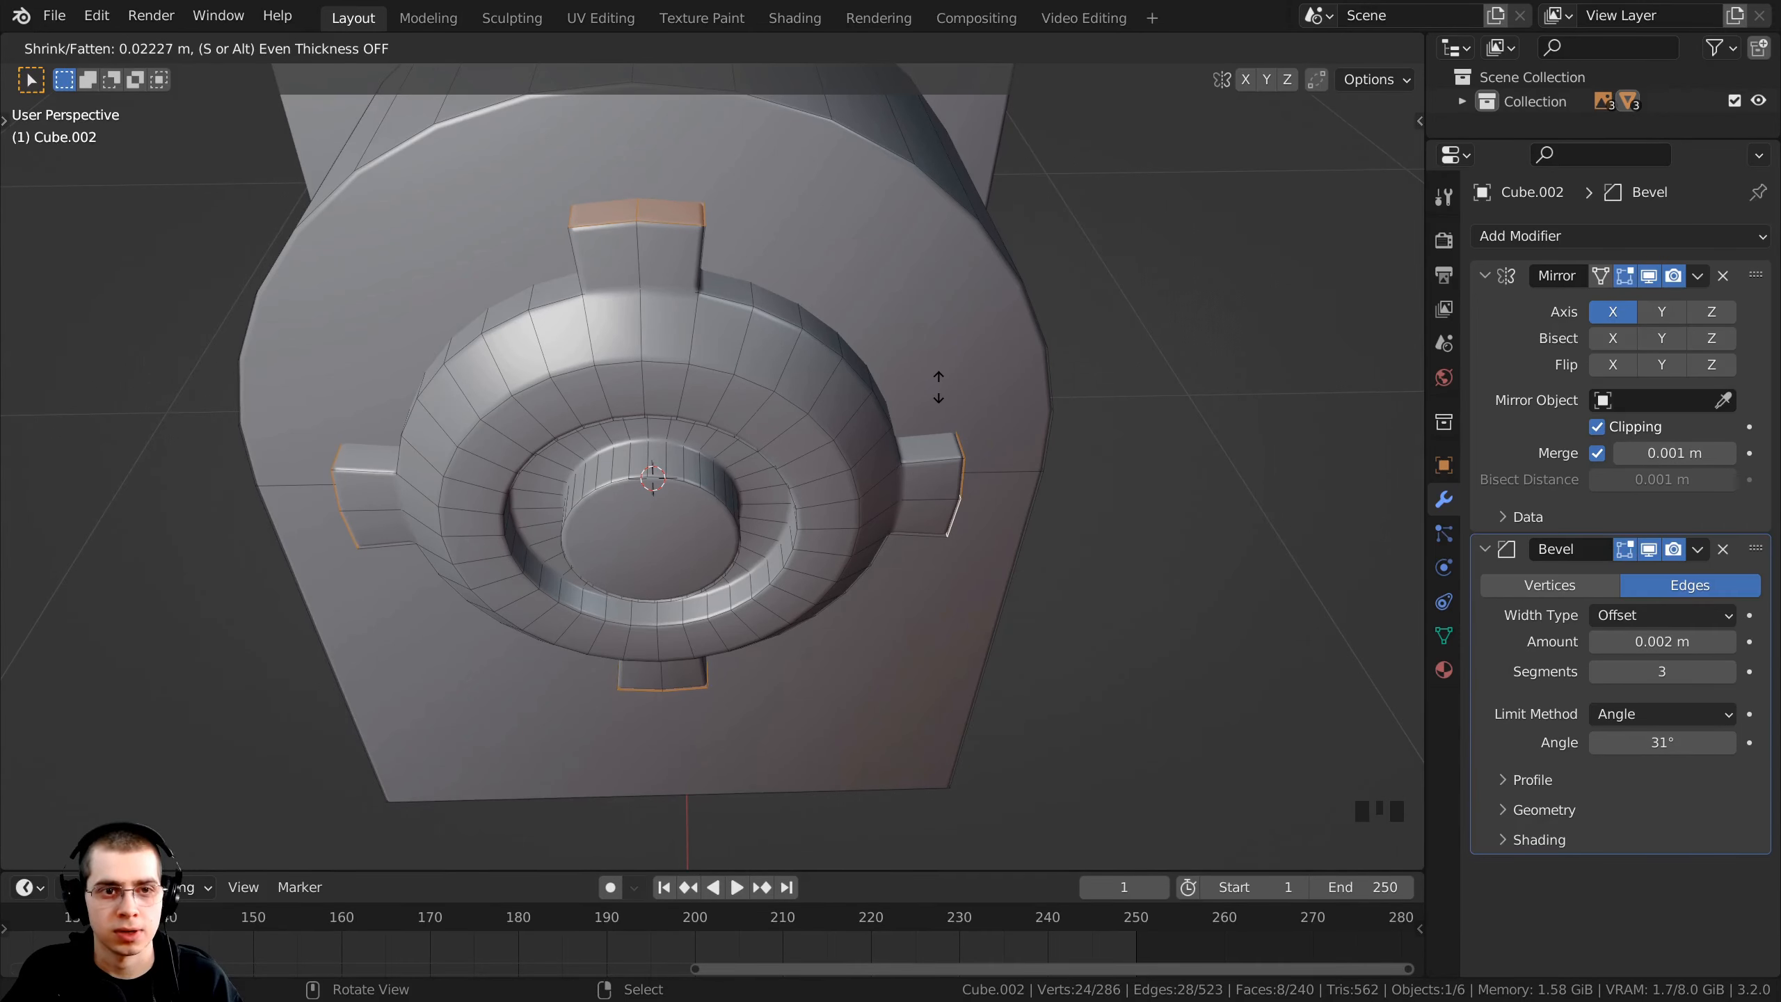
click(940, 387)
middle_drag(930, 460, 765, 243)
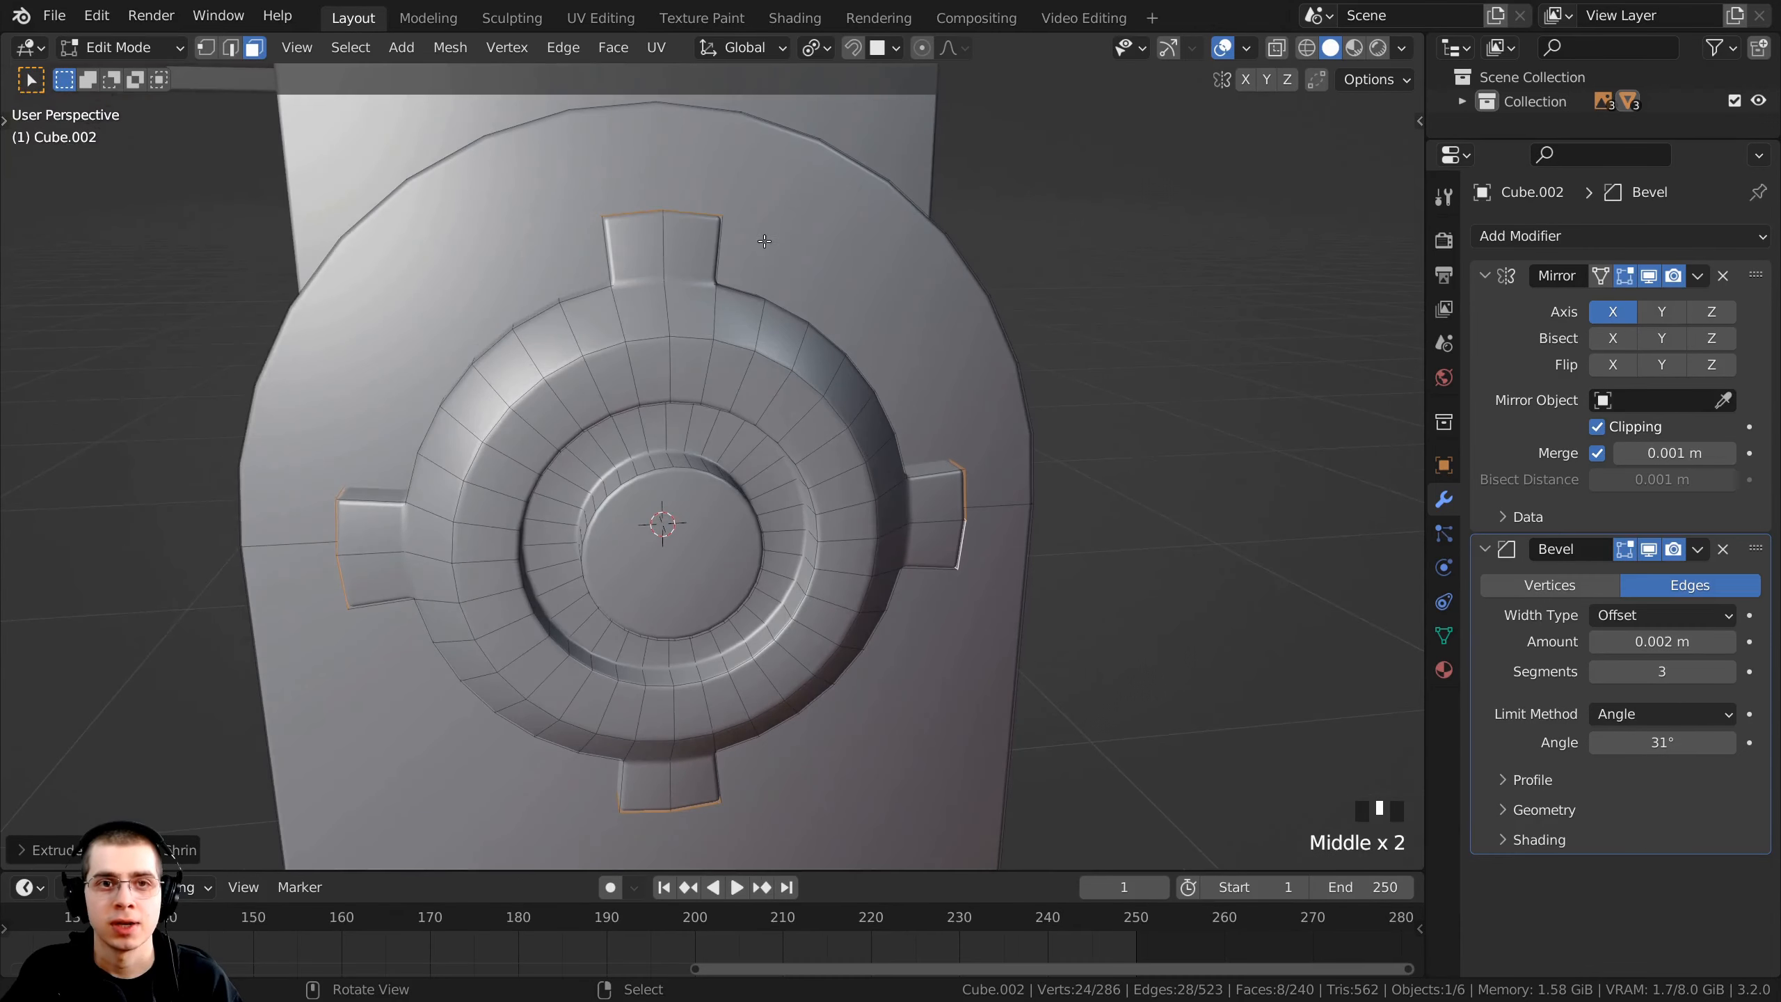
- Scale the four tabs' end faces down slightly using individual origins as the pivot, and save the file
click(812, 50)
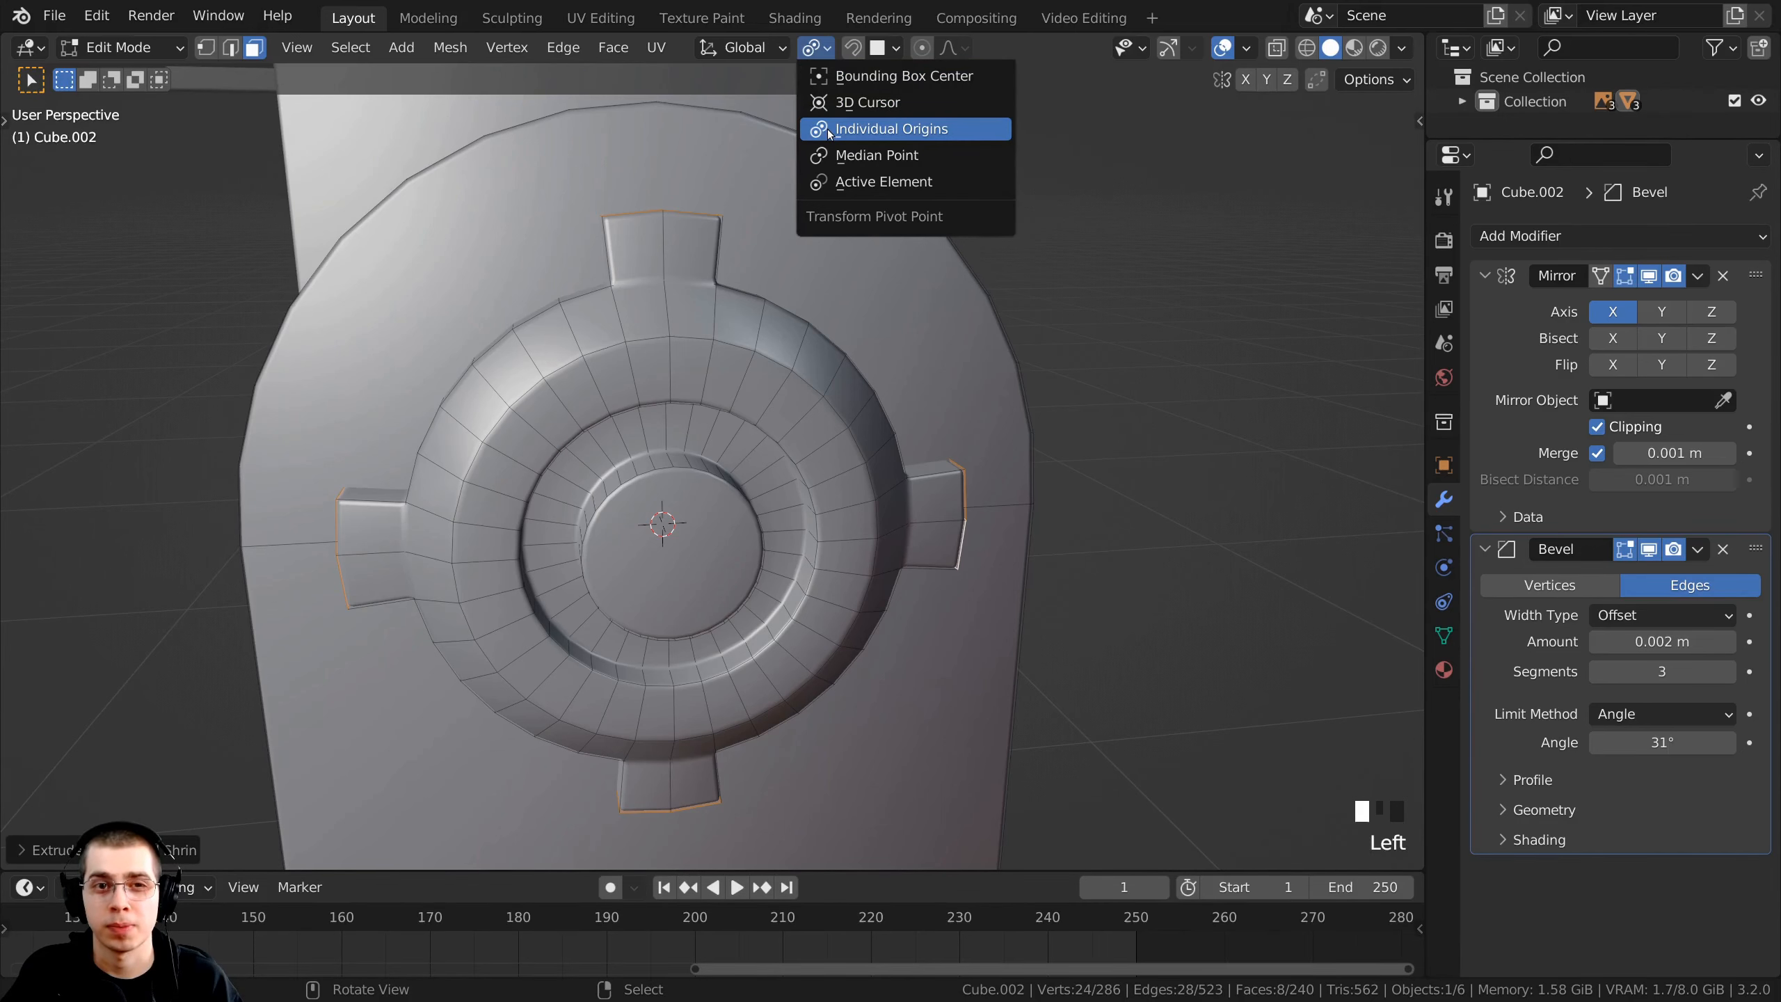
middle_drag(1192, 211, 1231, 291)
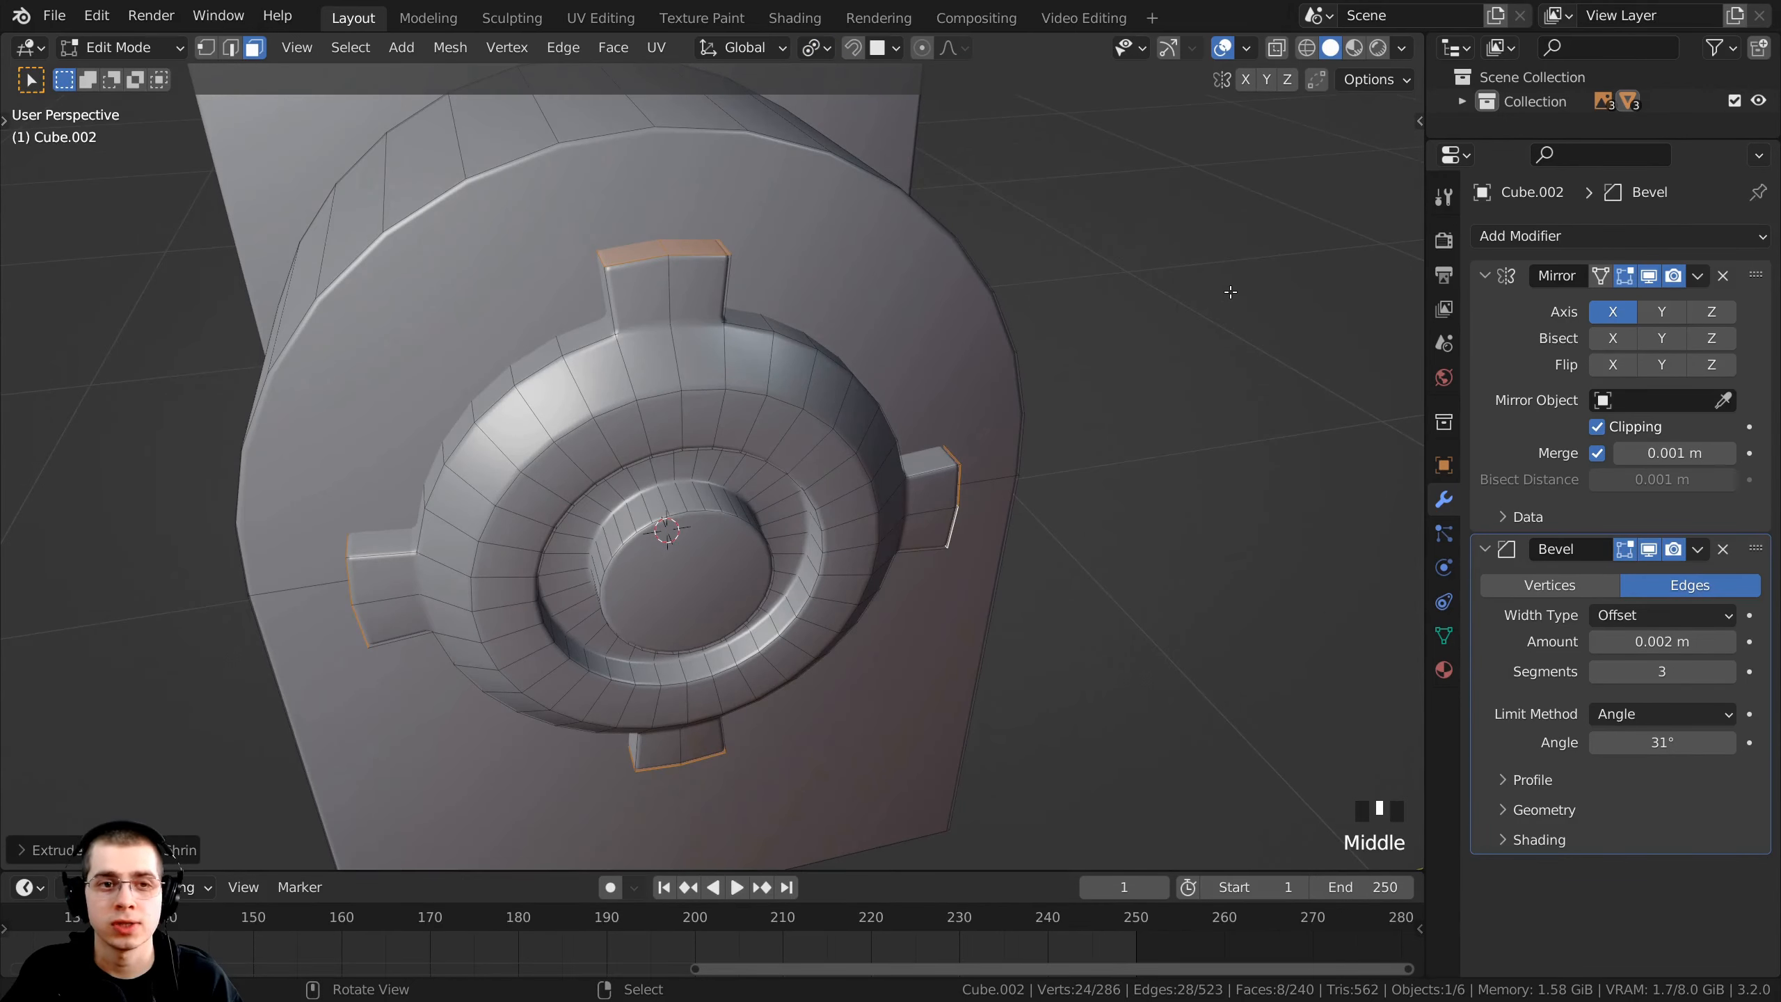
key(s)
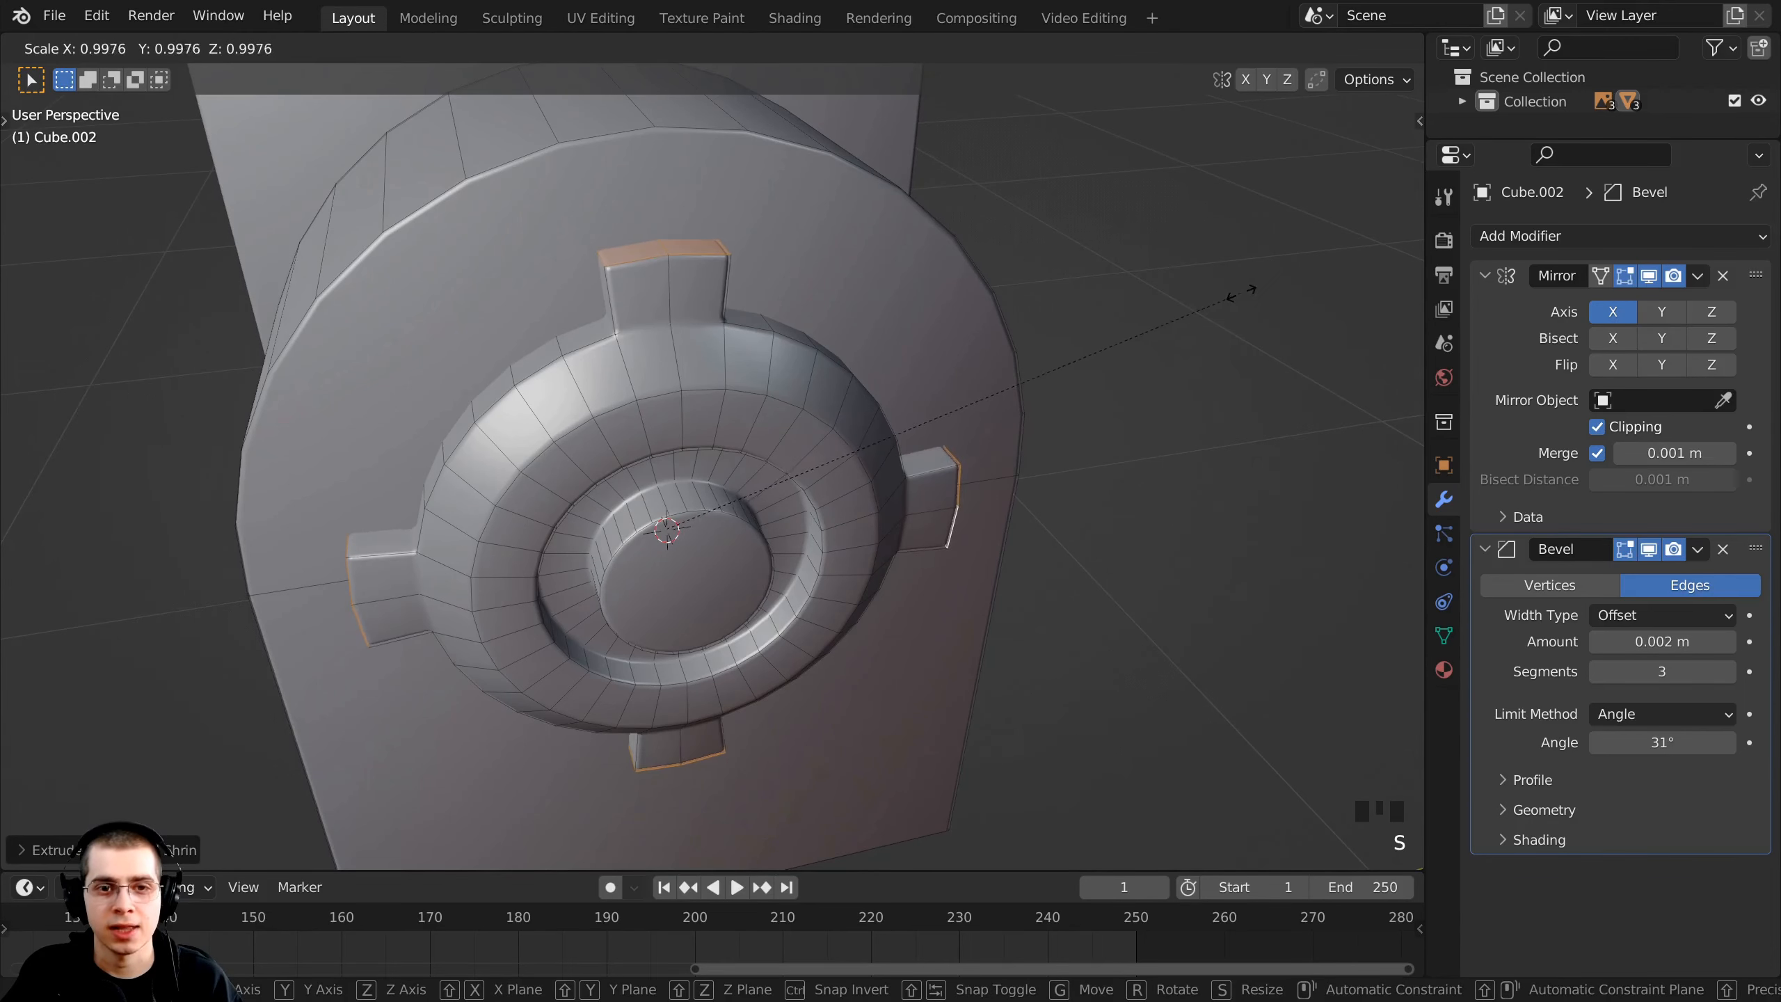
click(1156, 306)
scroll(684, 342, down, 3)
middle_drag(685, 342, 481, 674)
key(ctrl+s)
scroll(650, 409, down, 2)
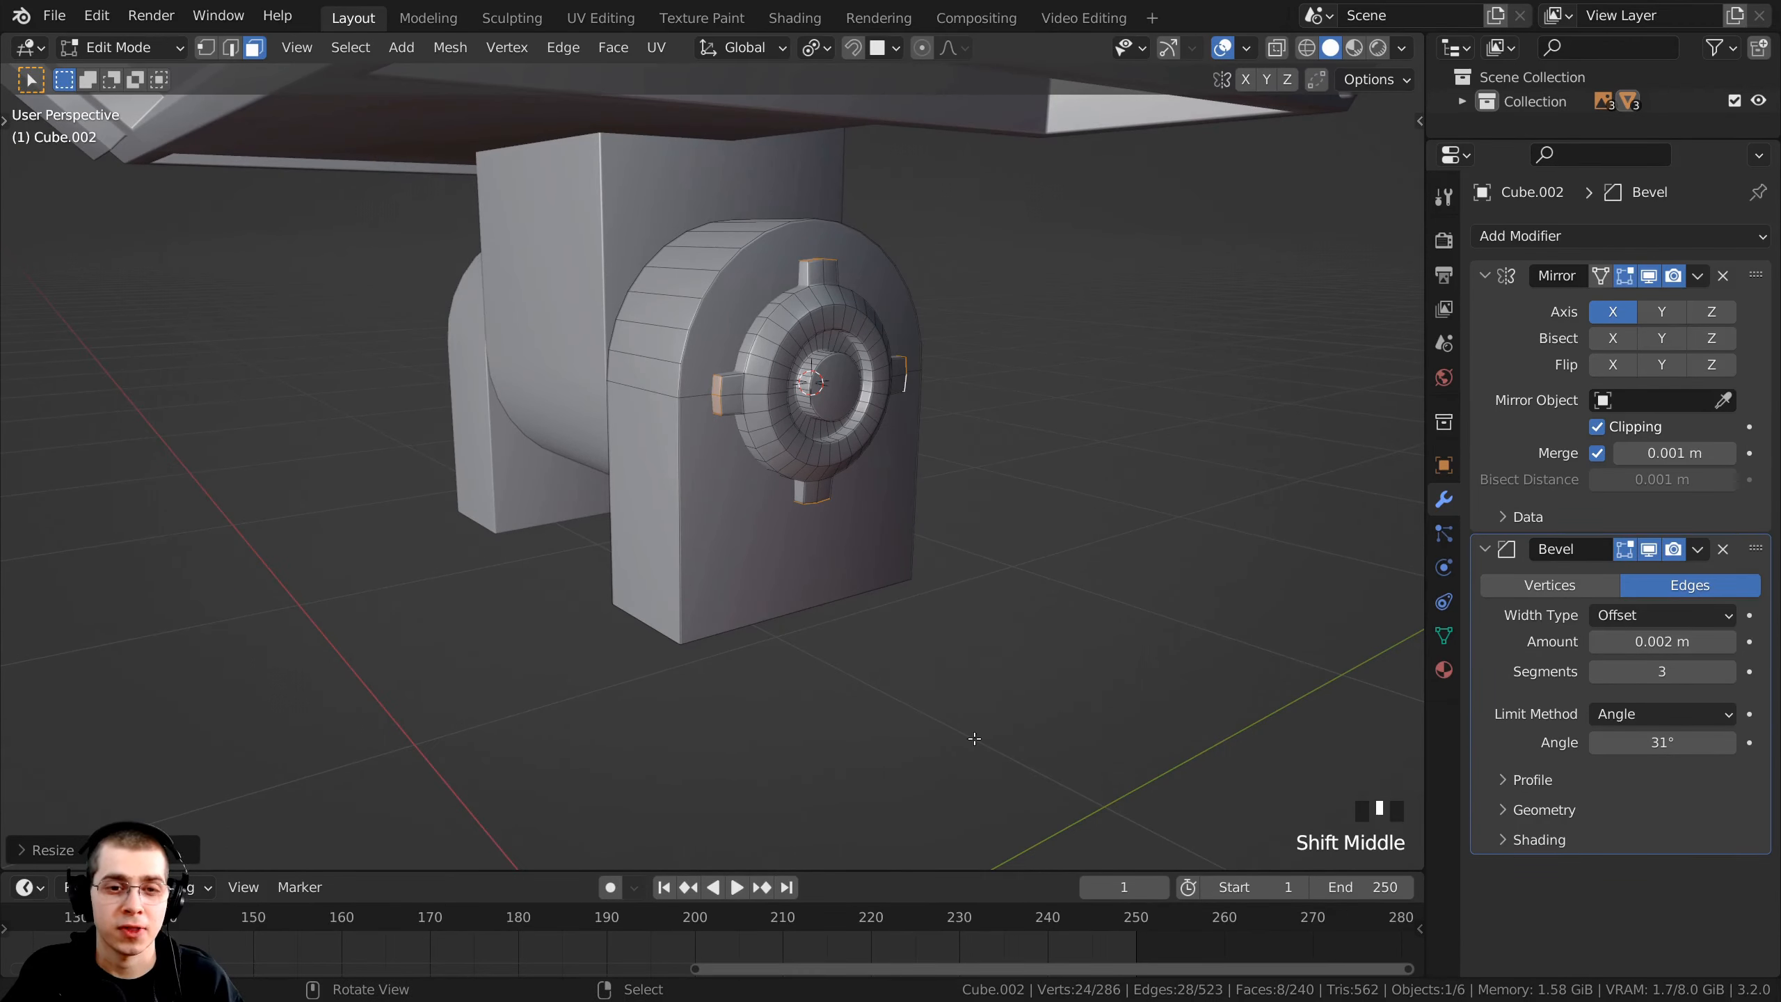
- Leave Edit Mode on the neck bracket and return the 3D cursor to the world origin
scroll(720, 599, down, 4)
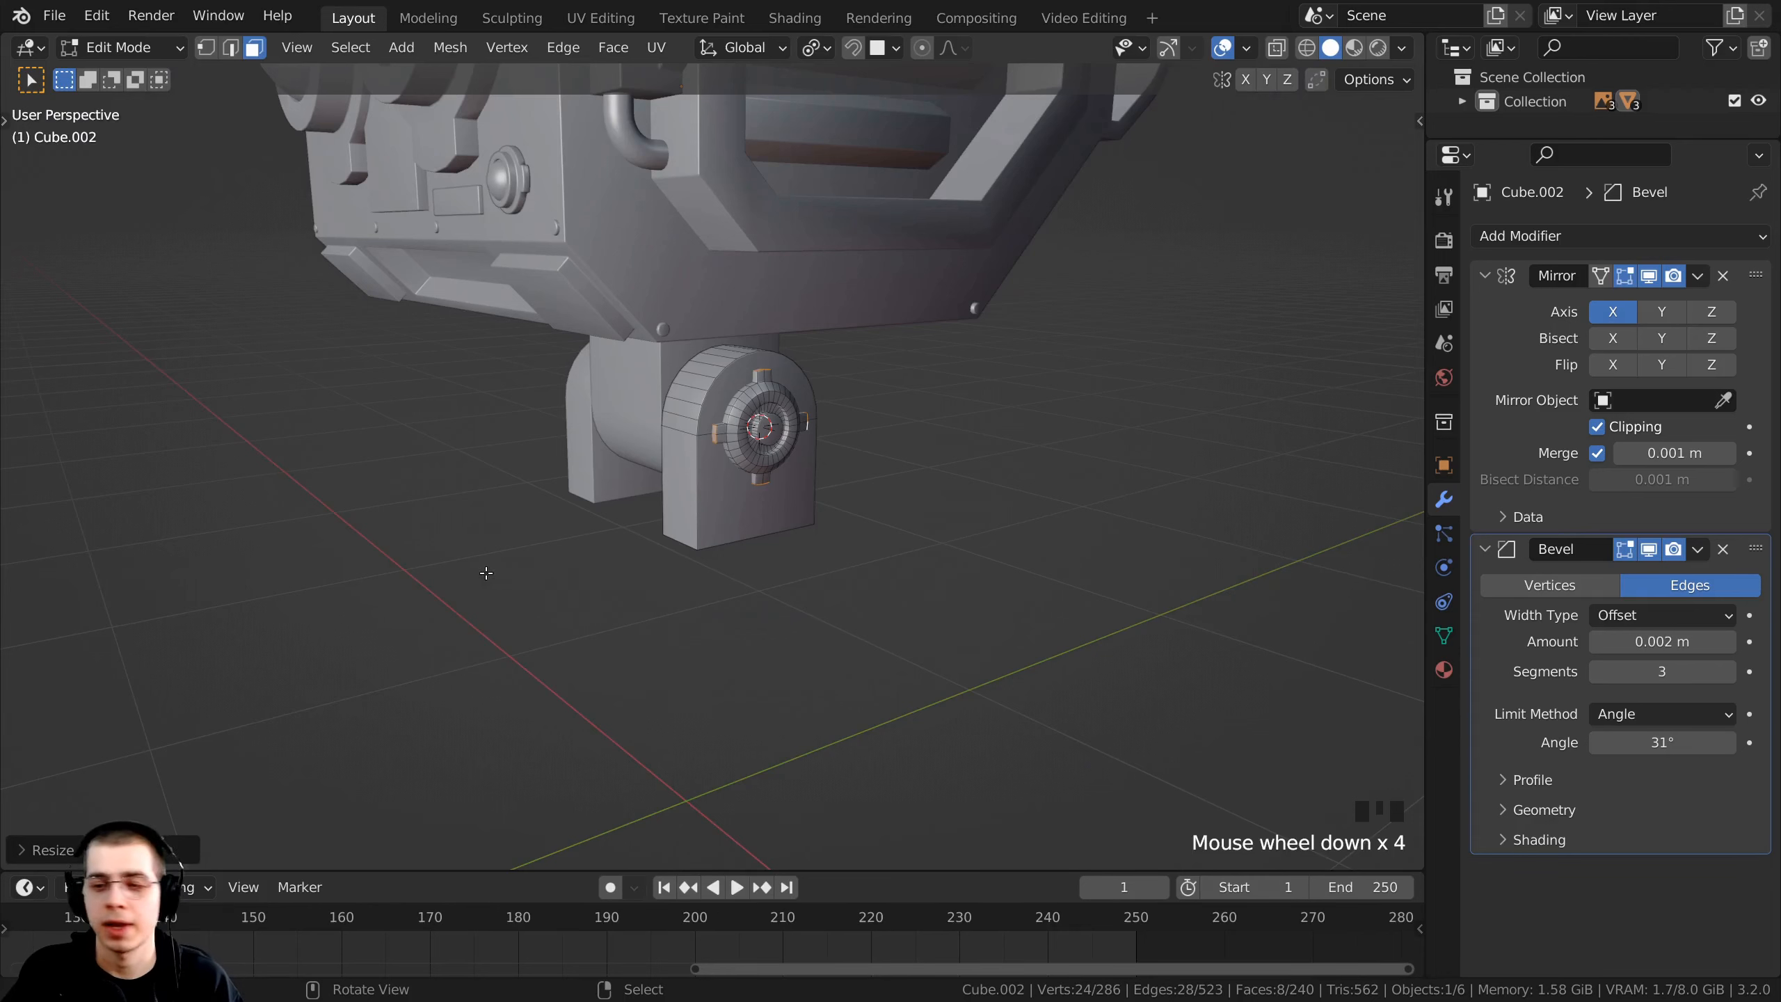
middle_drag(633, 533, 615, 483)
key(Tab)
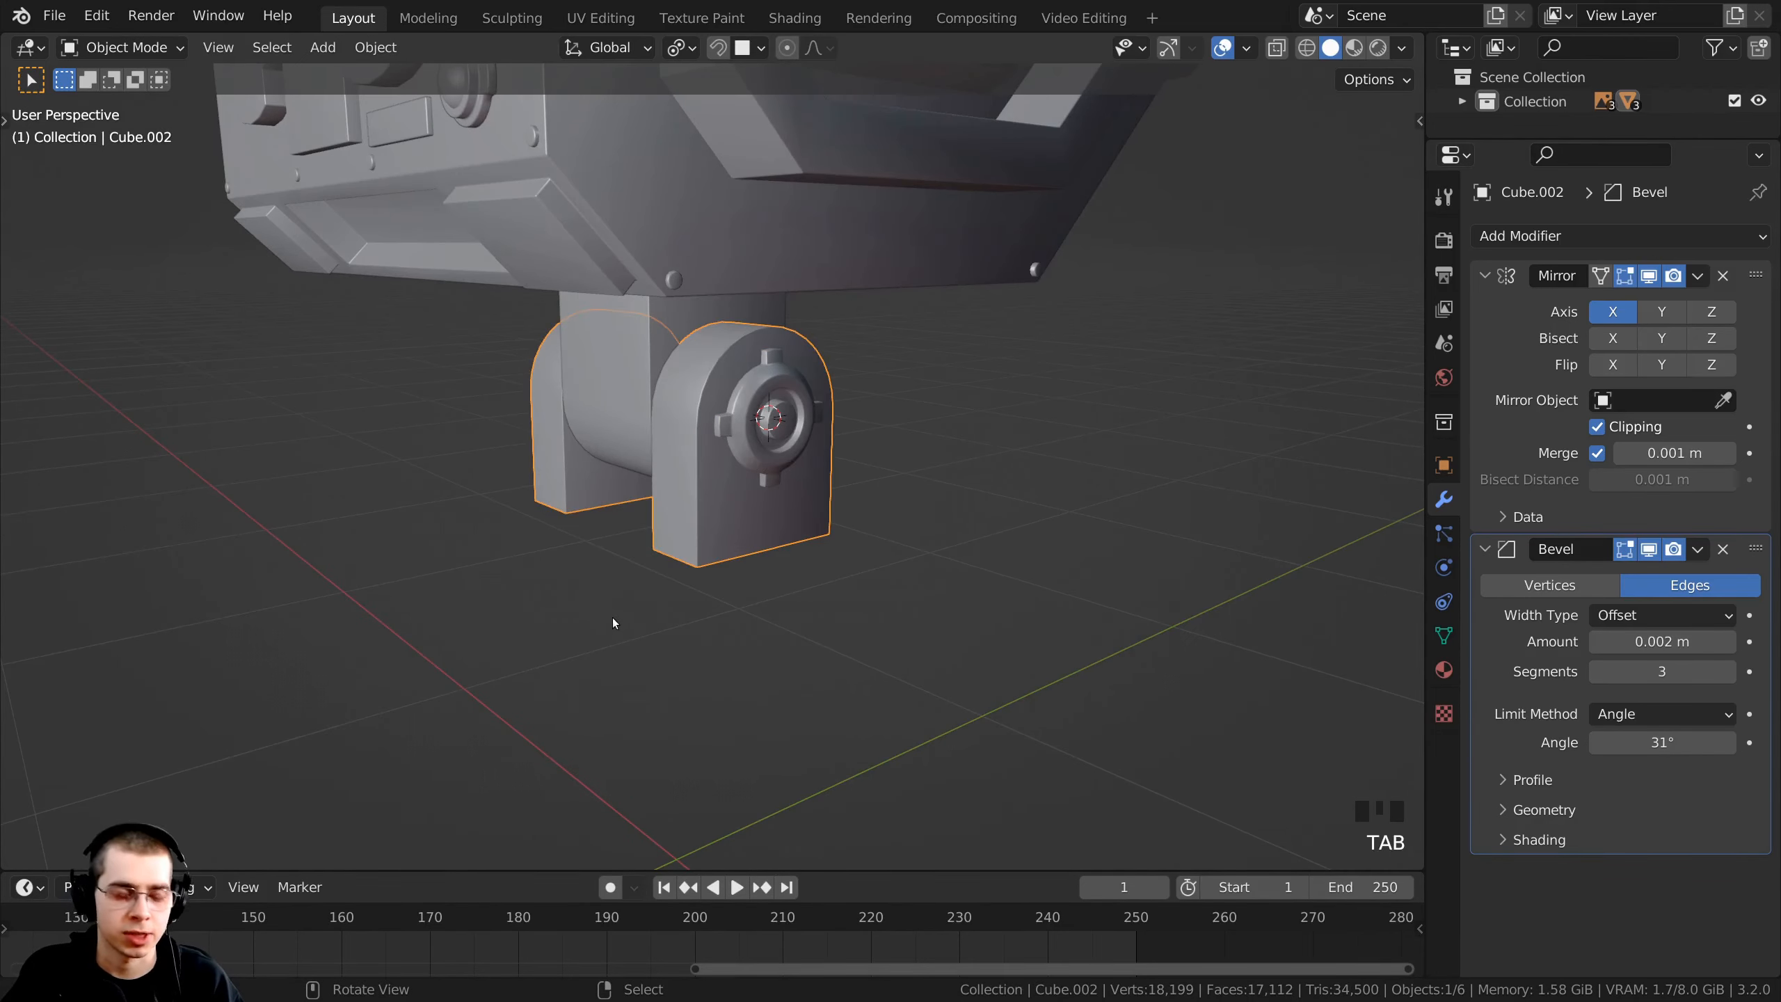
key(shift+s)
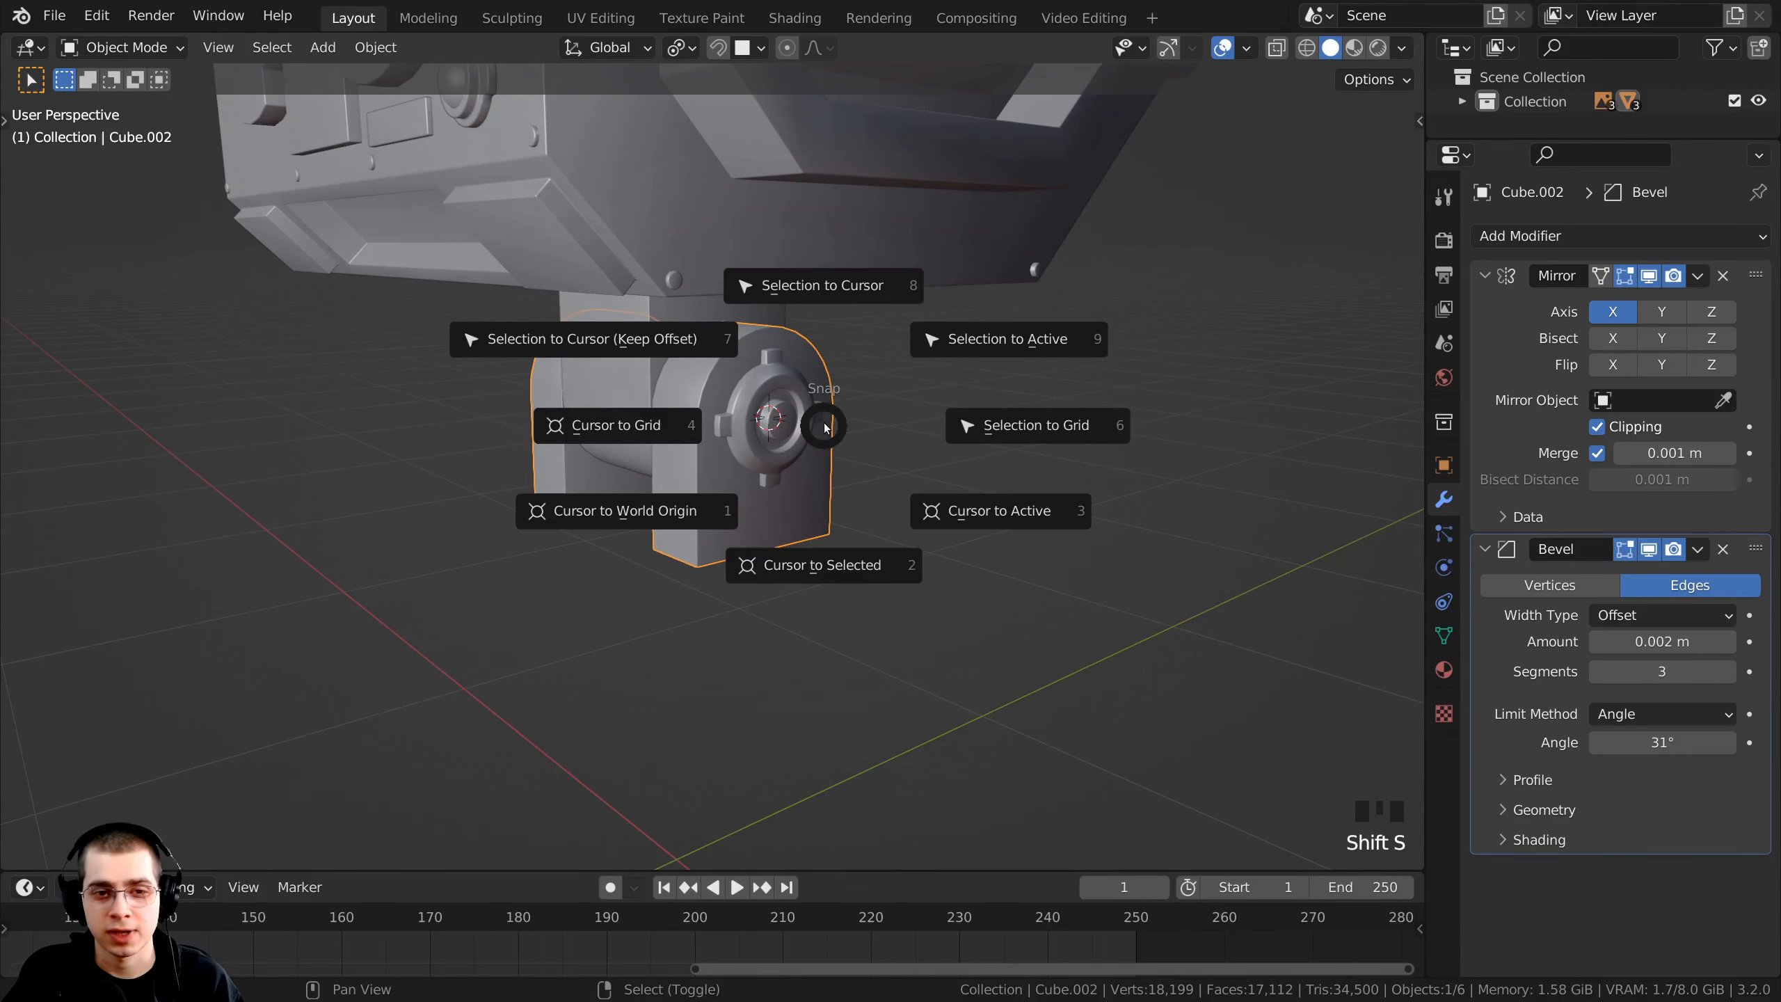
click(624, 517)
scroll(624, 515, down, 4)
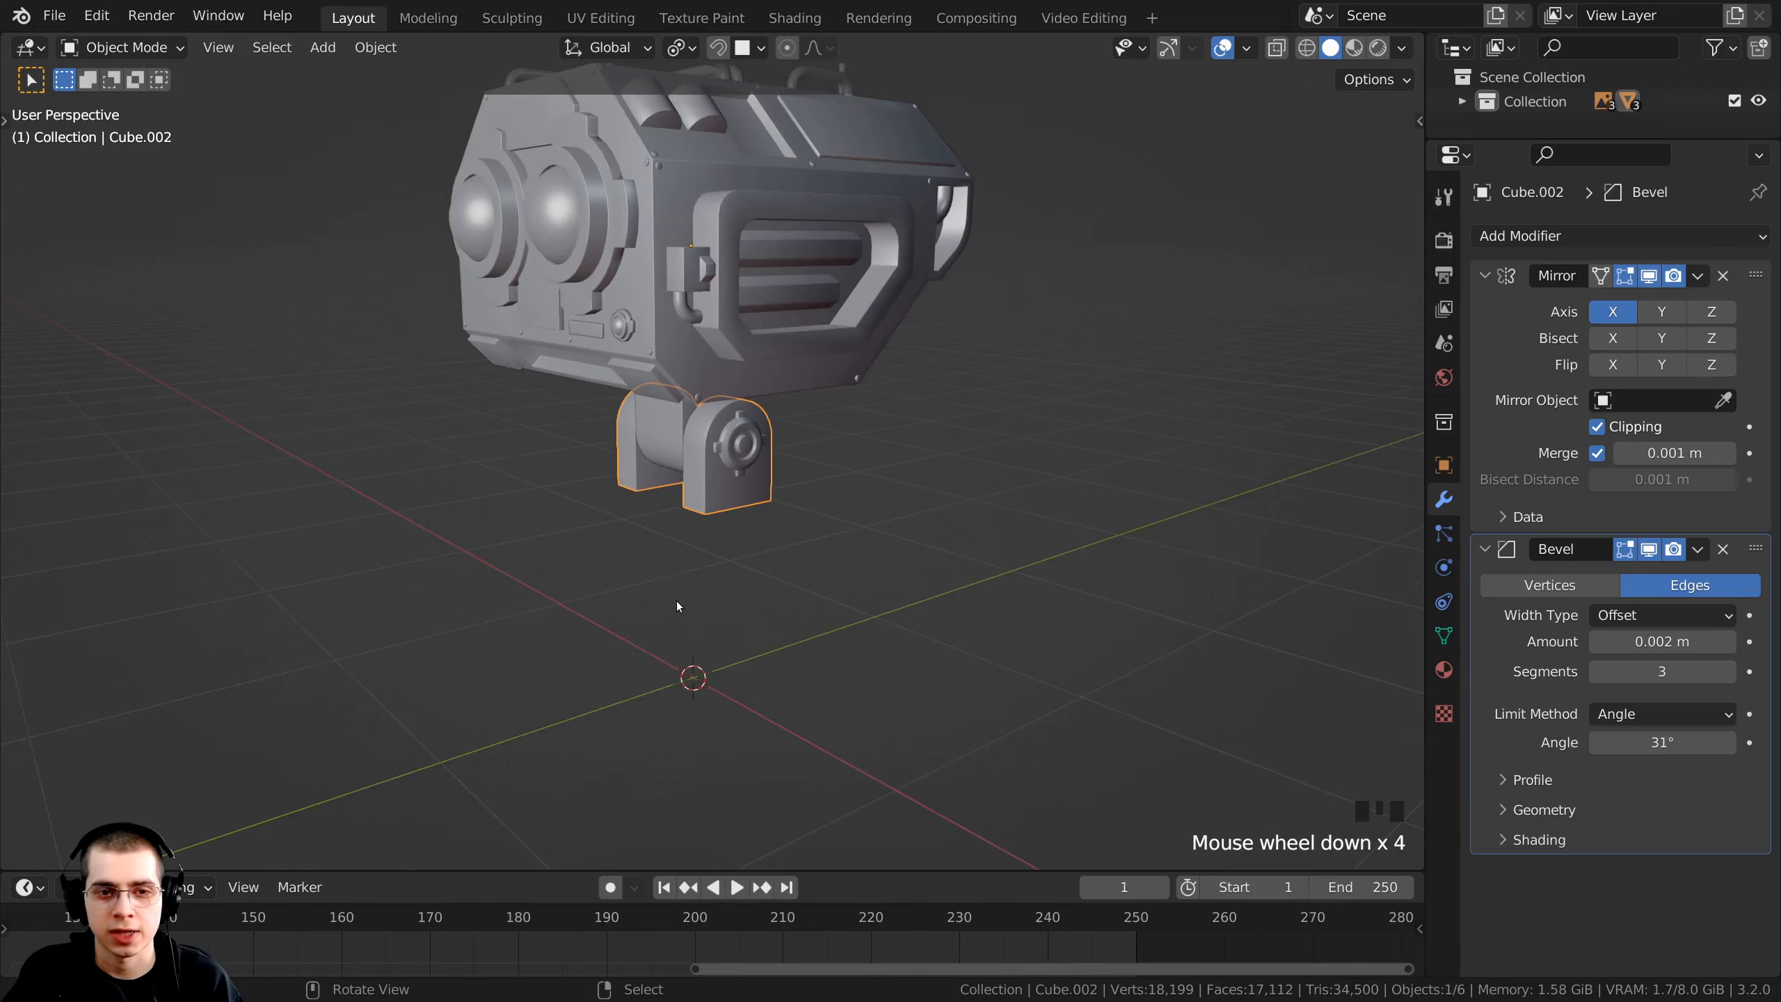
- Add a mesh circle with 32 vertices and a 1 m radius at the world origin
key(shift+a)
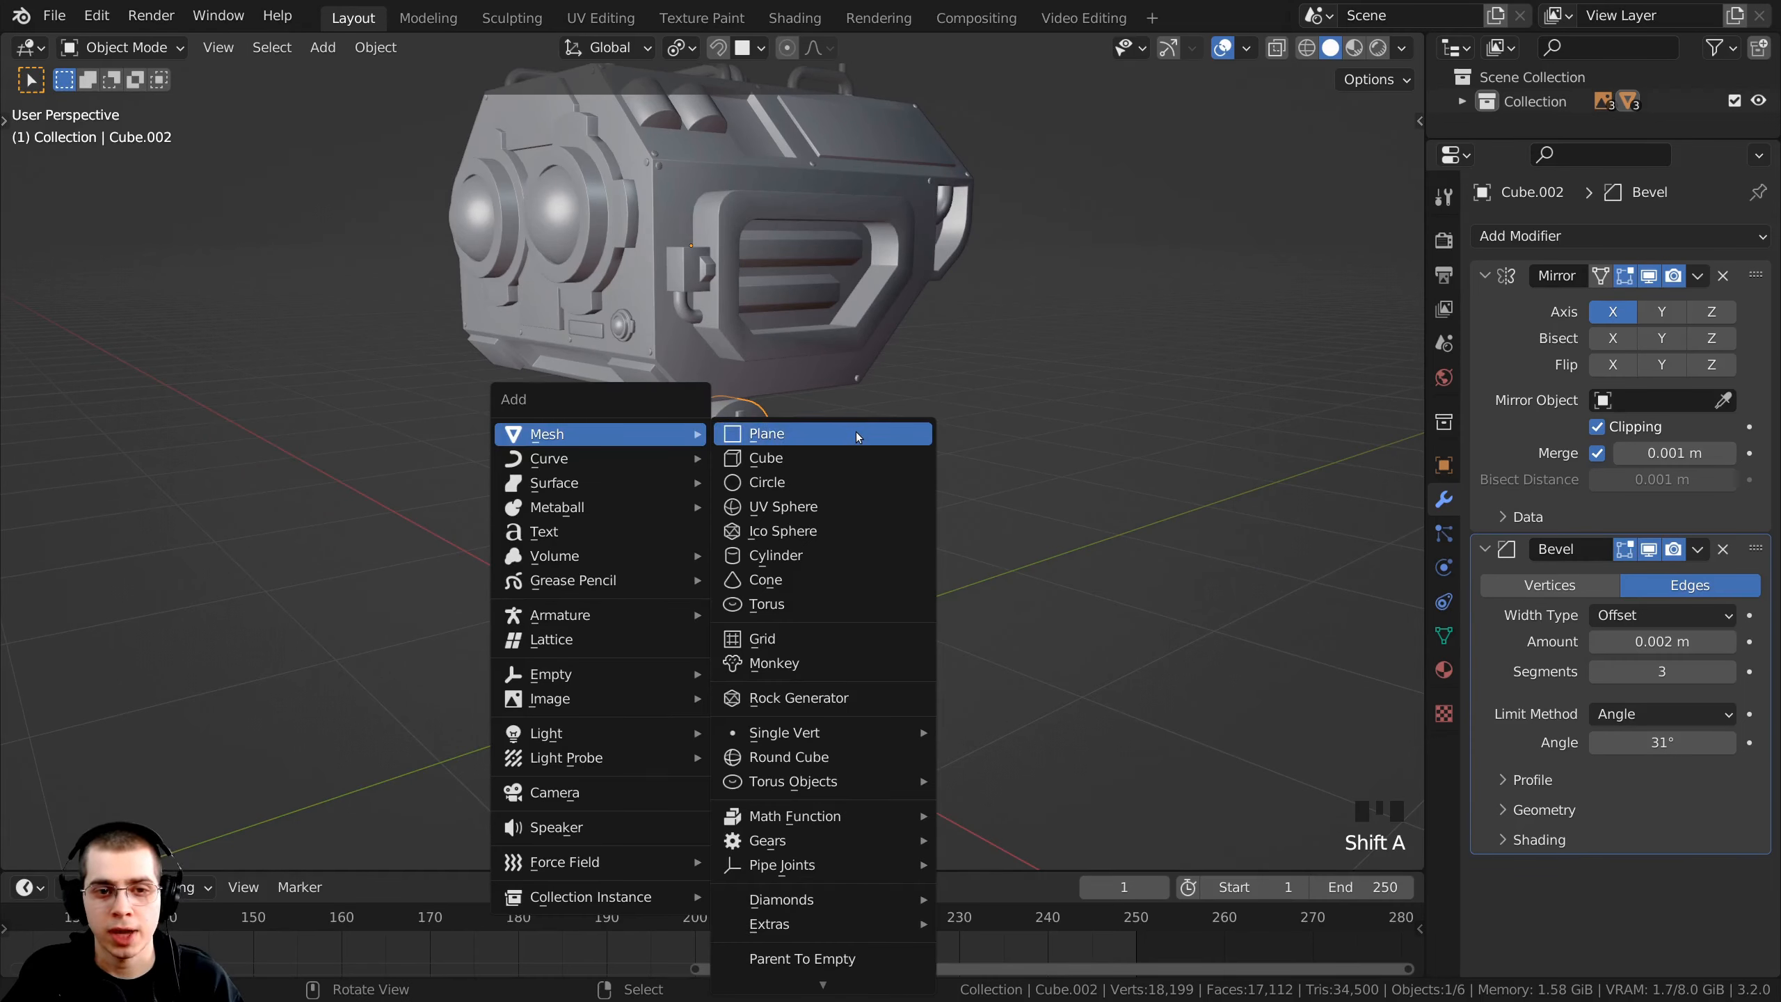
click(767, 484)
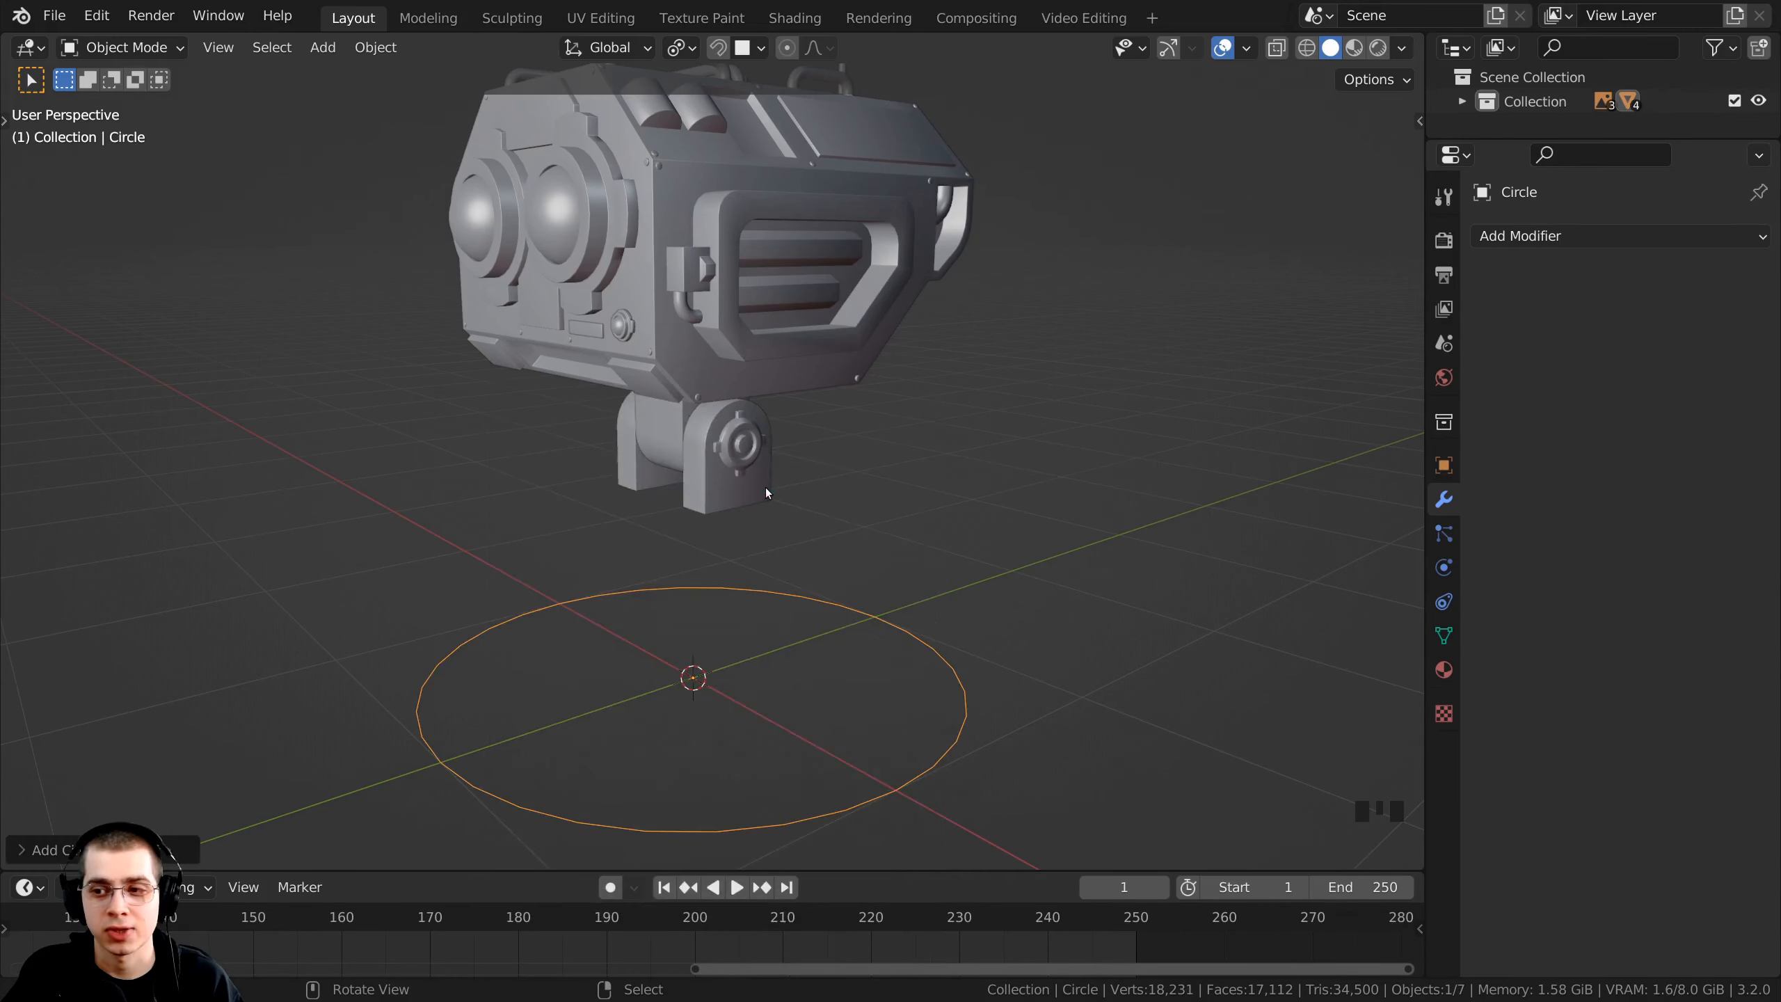
drag(656, 871, 656, 833)
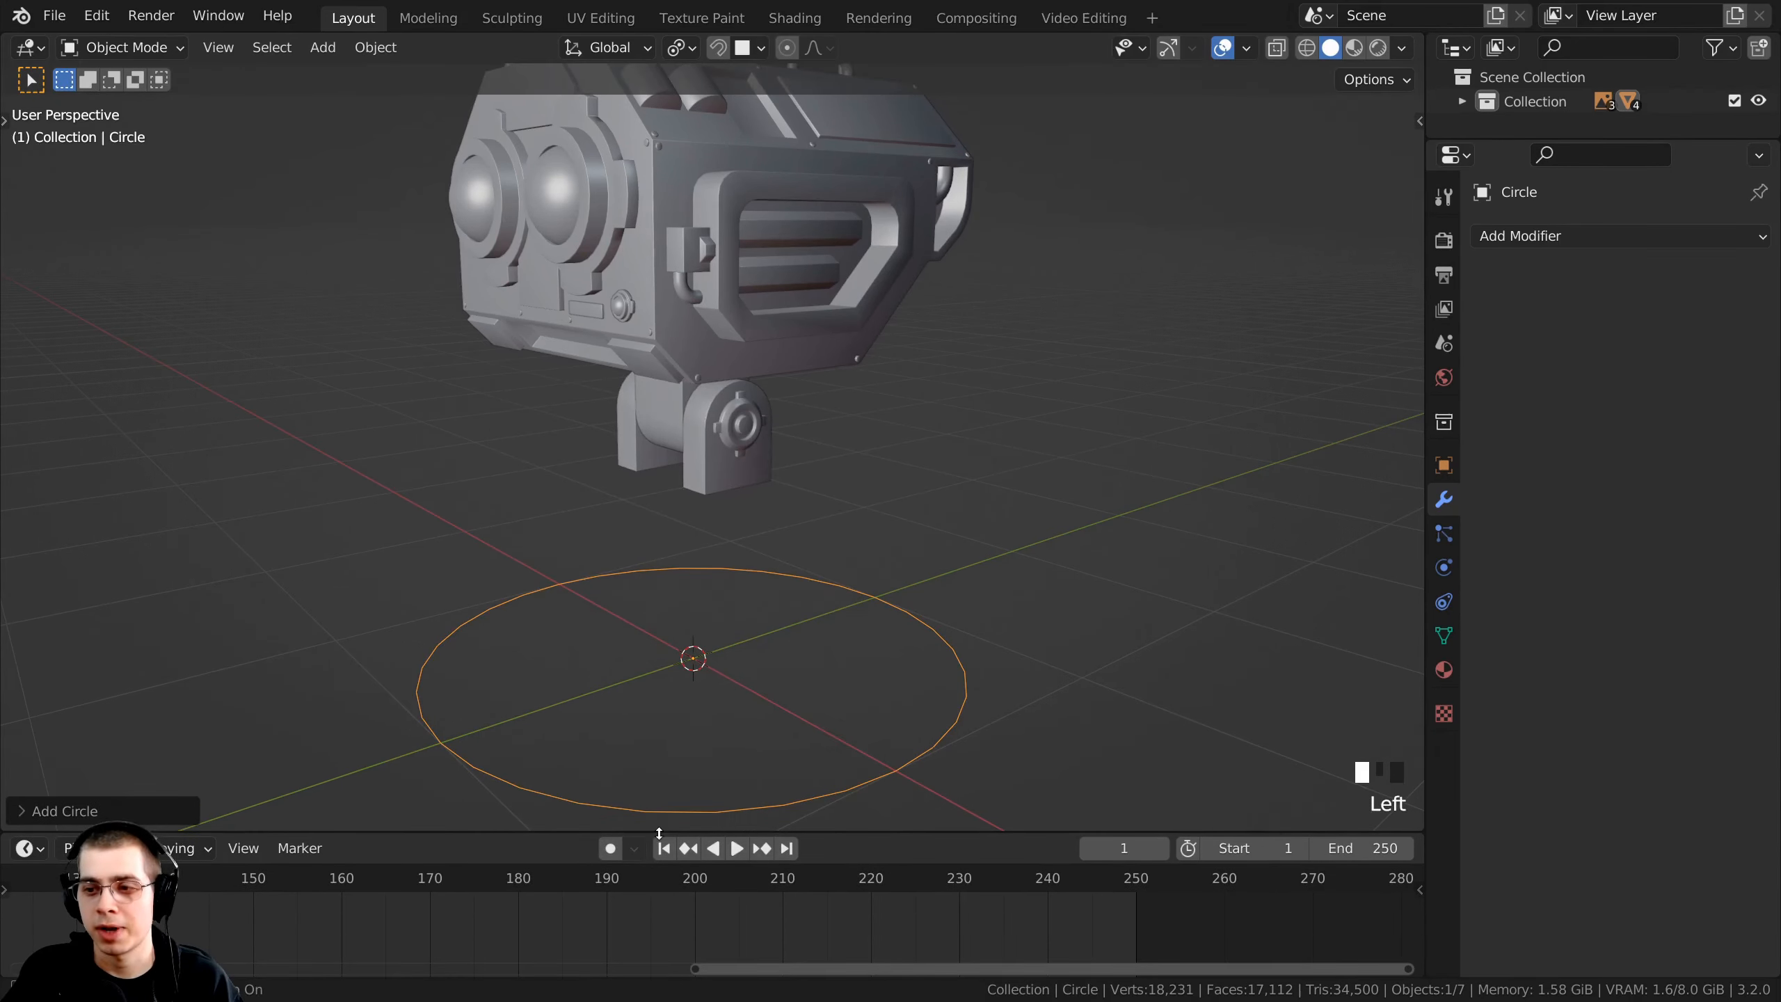
click(12, 810)
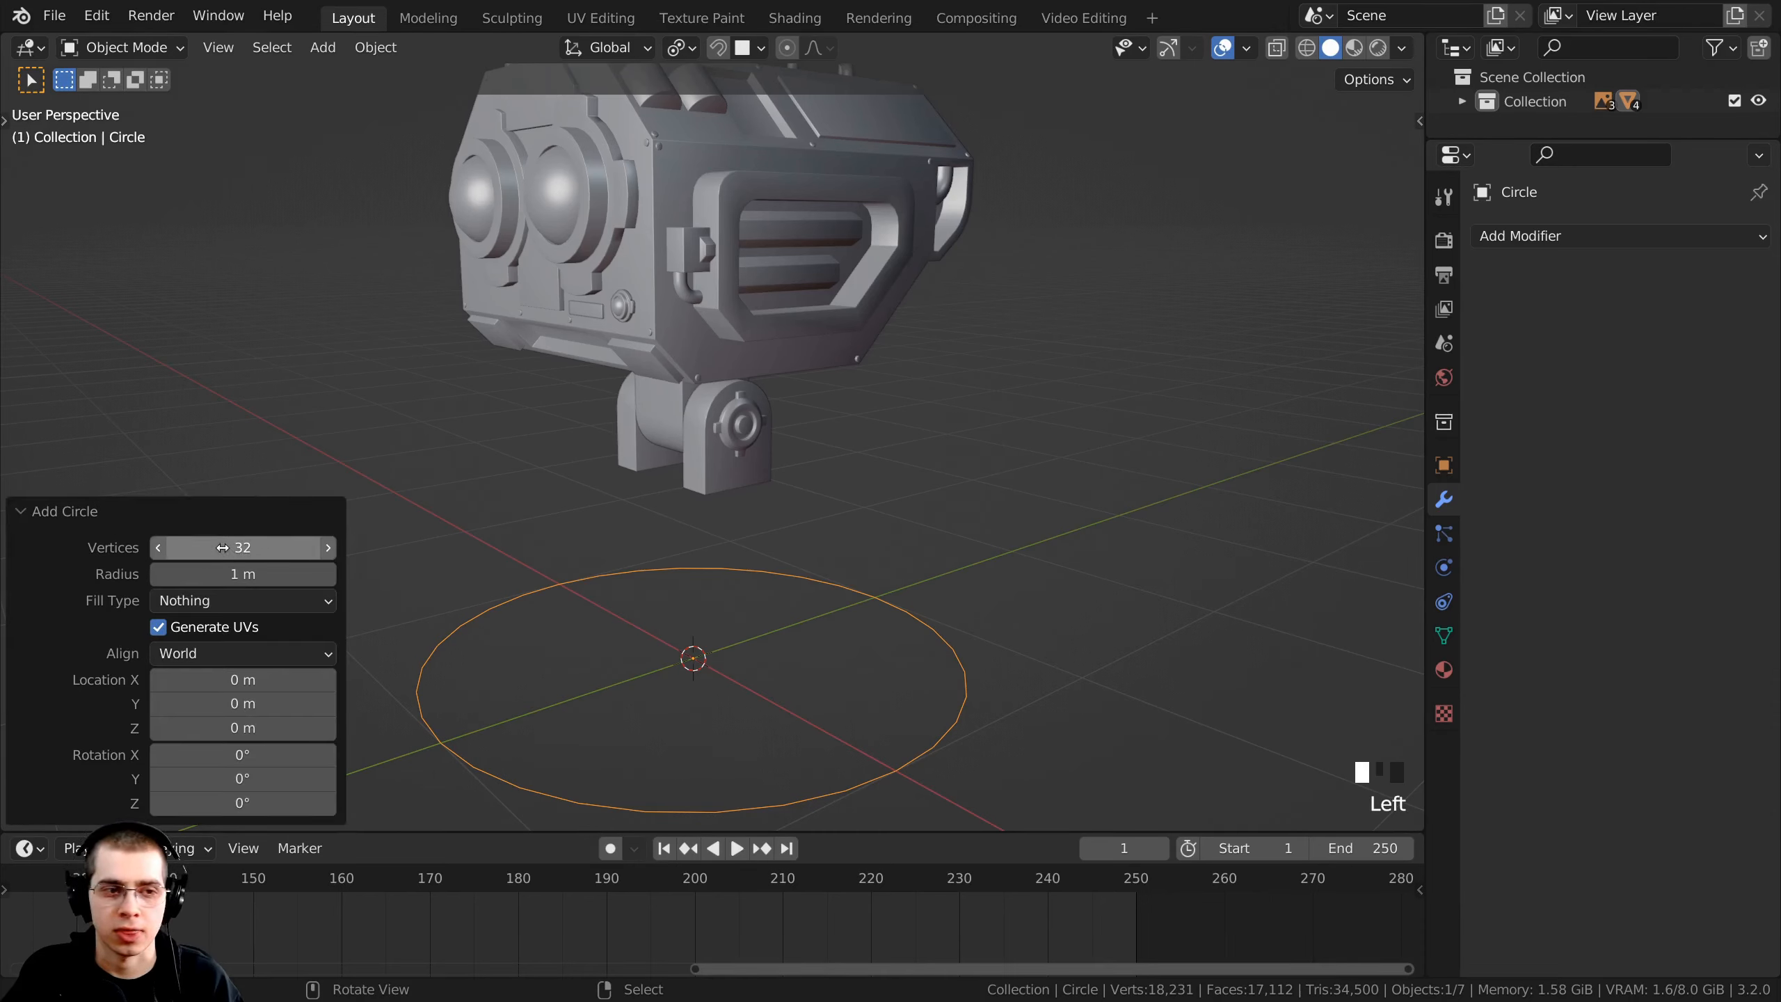
click(19, 516)
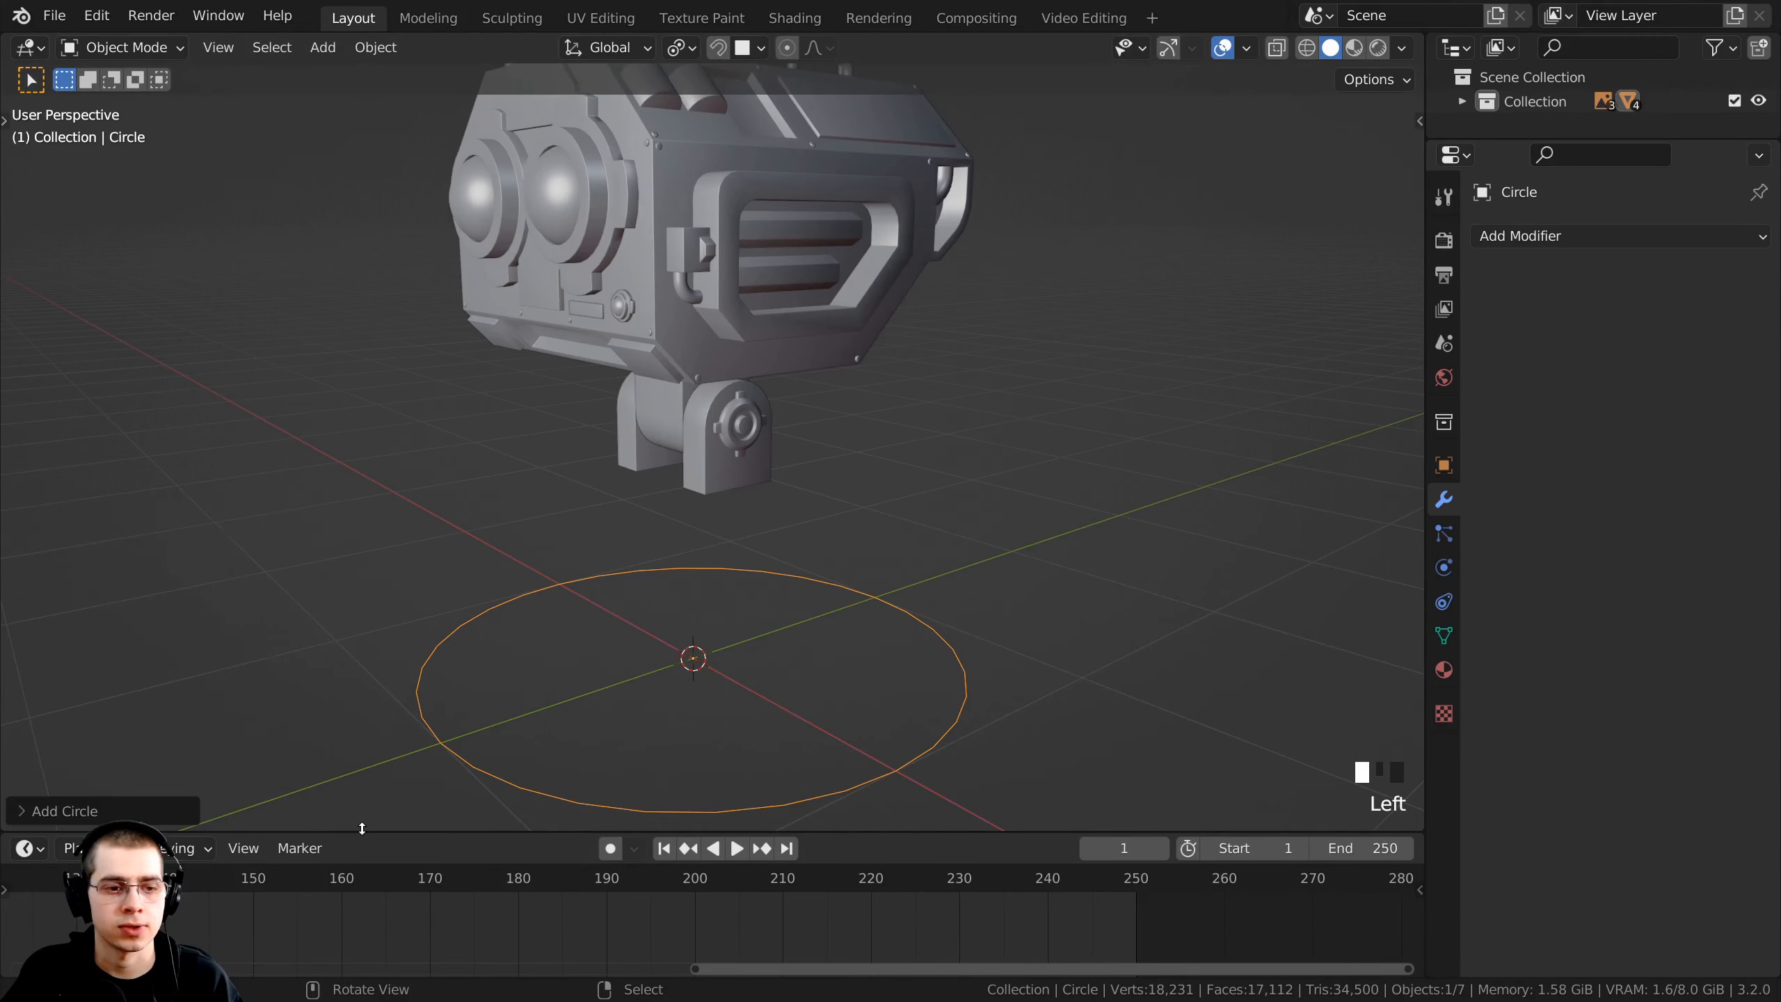
drag(362, 829, 362, 856)
- Move the circle up along Z by about 0.75 m to the lower end of the neck bracket
middle_drag(617, 617, 732, 615)
key(g)
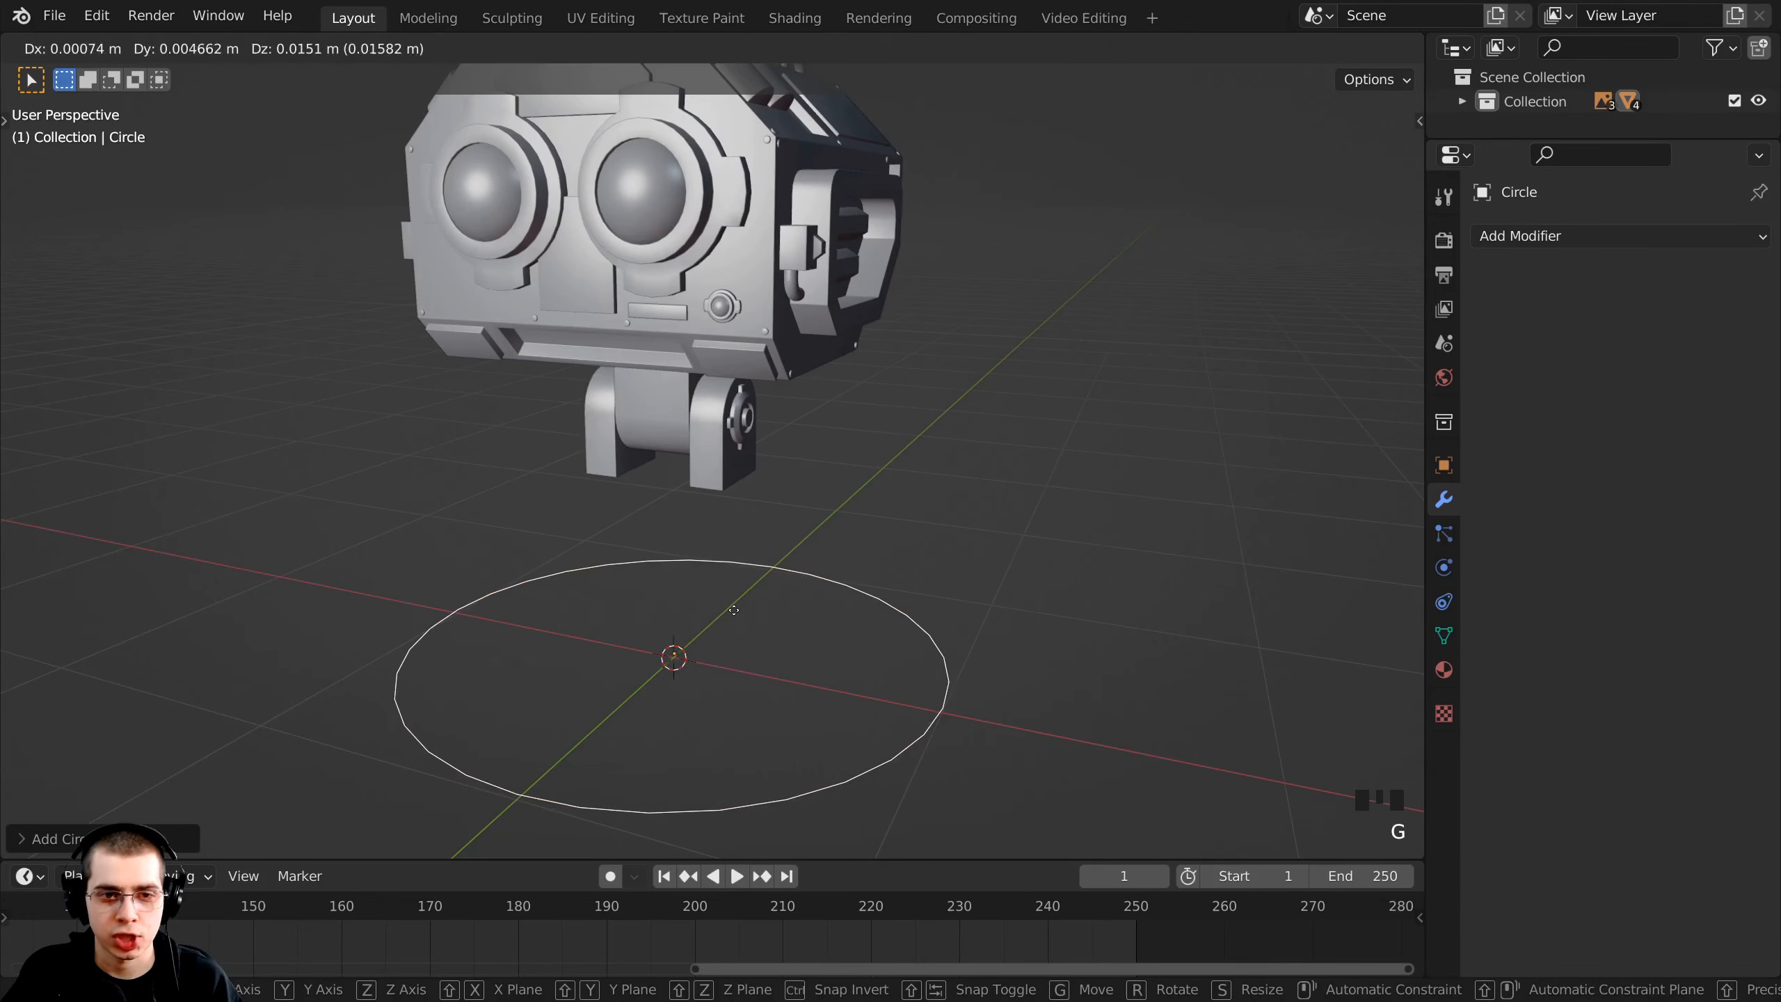
key(z)
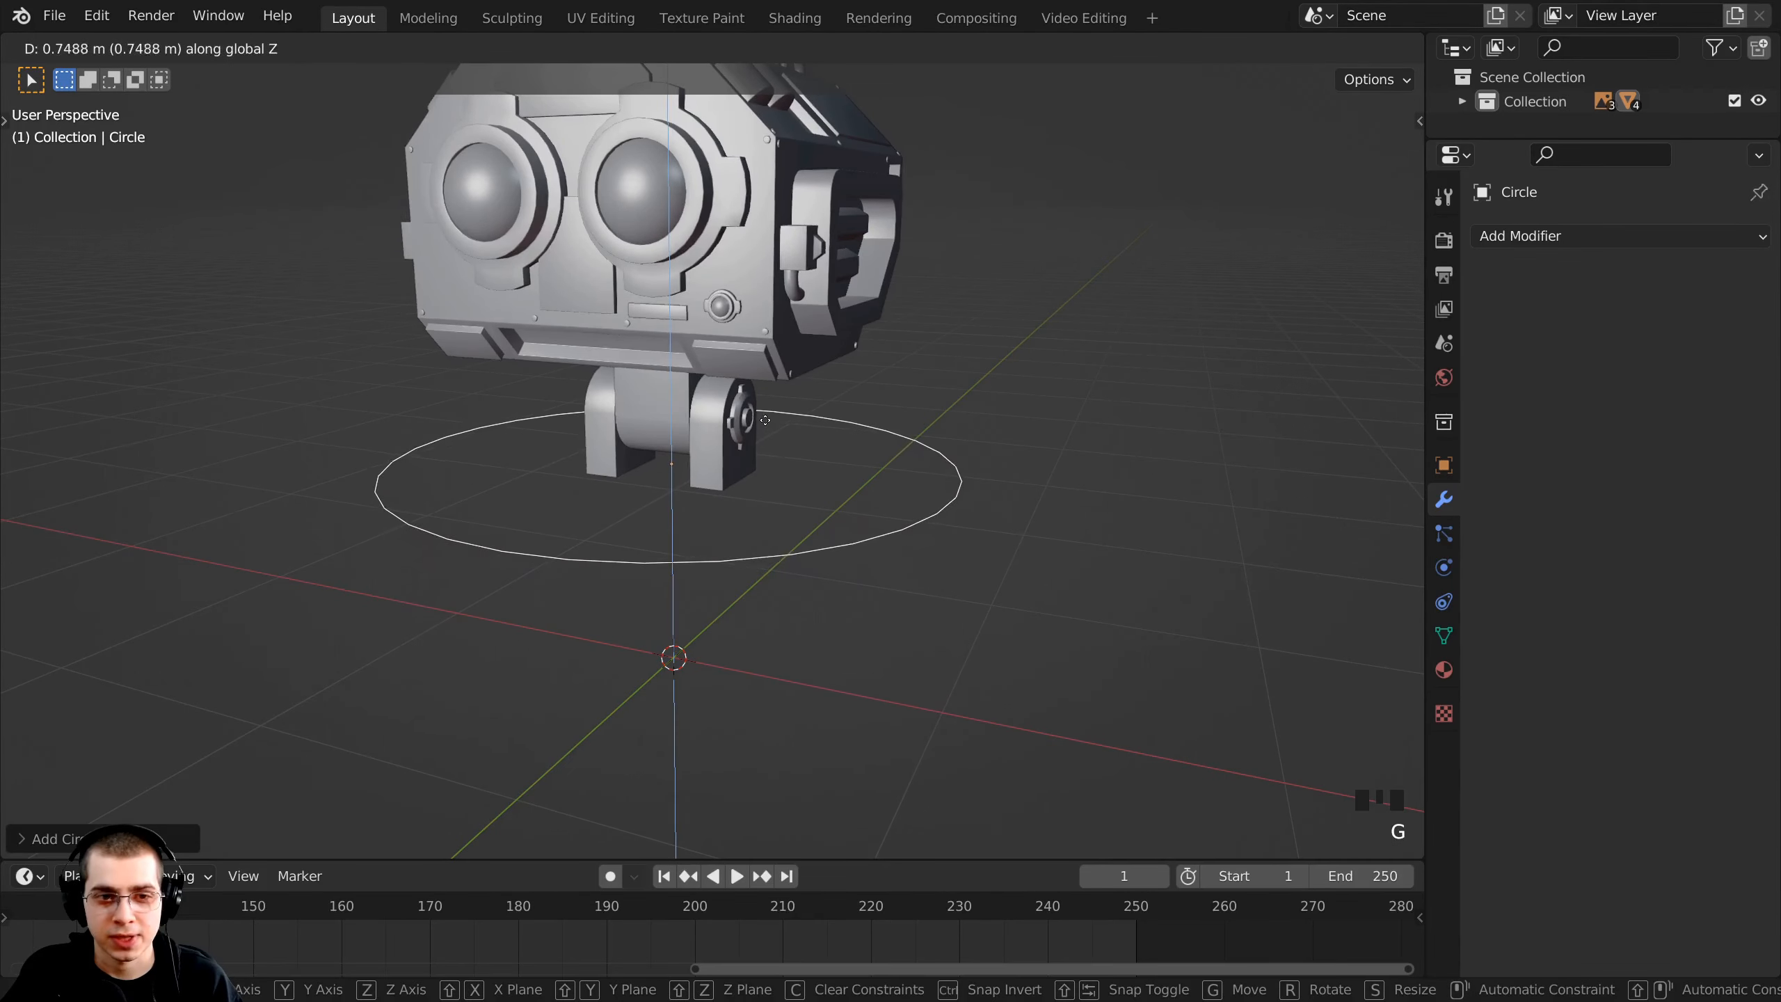
click(766, 418)
middle_drag(716, 607, 799, 588)
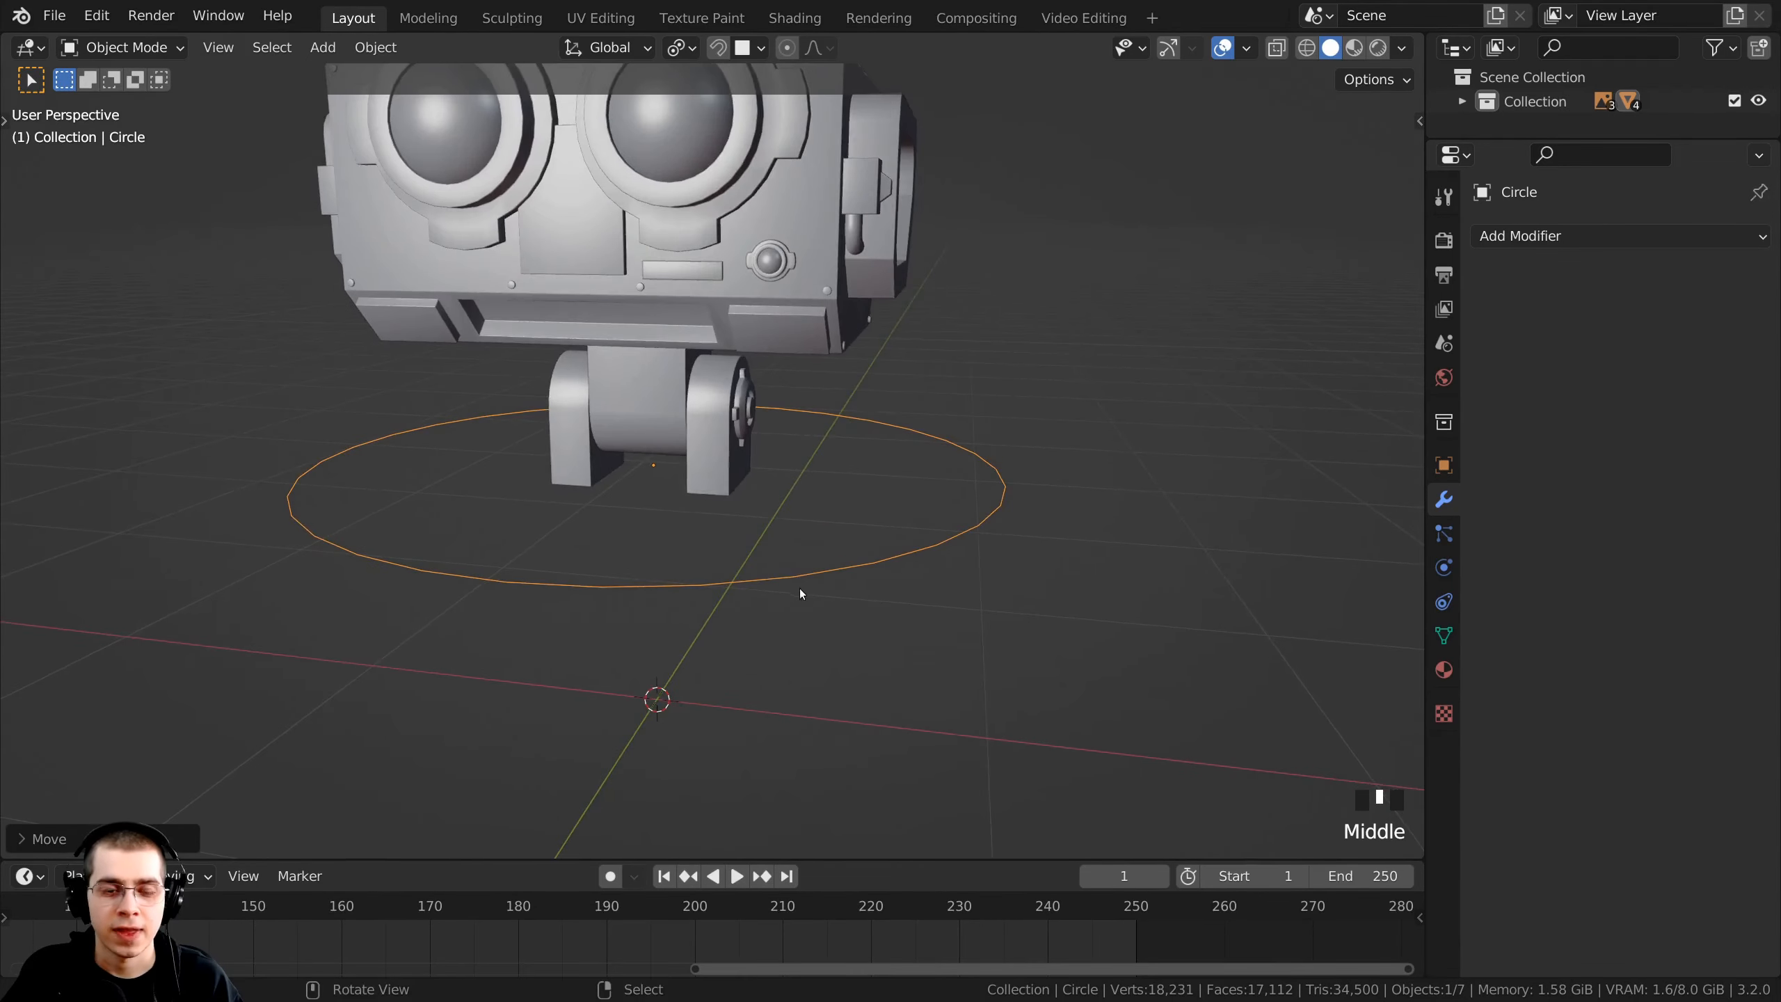
- In front view, scale the circle's vertices down in Edit Mode to roughly the width of the neck ring in the reference image
key(Tab)
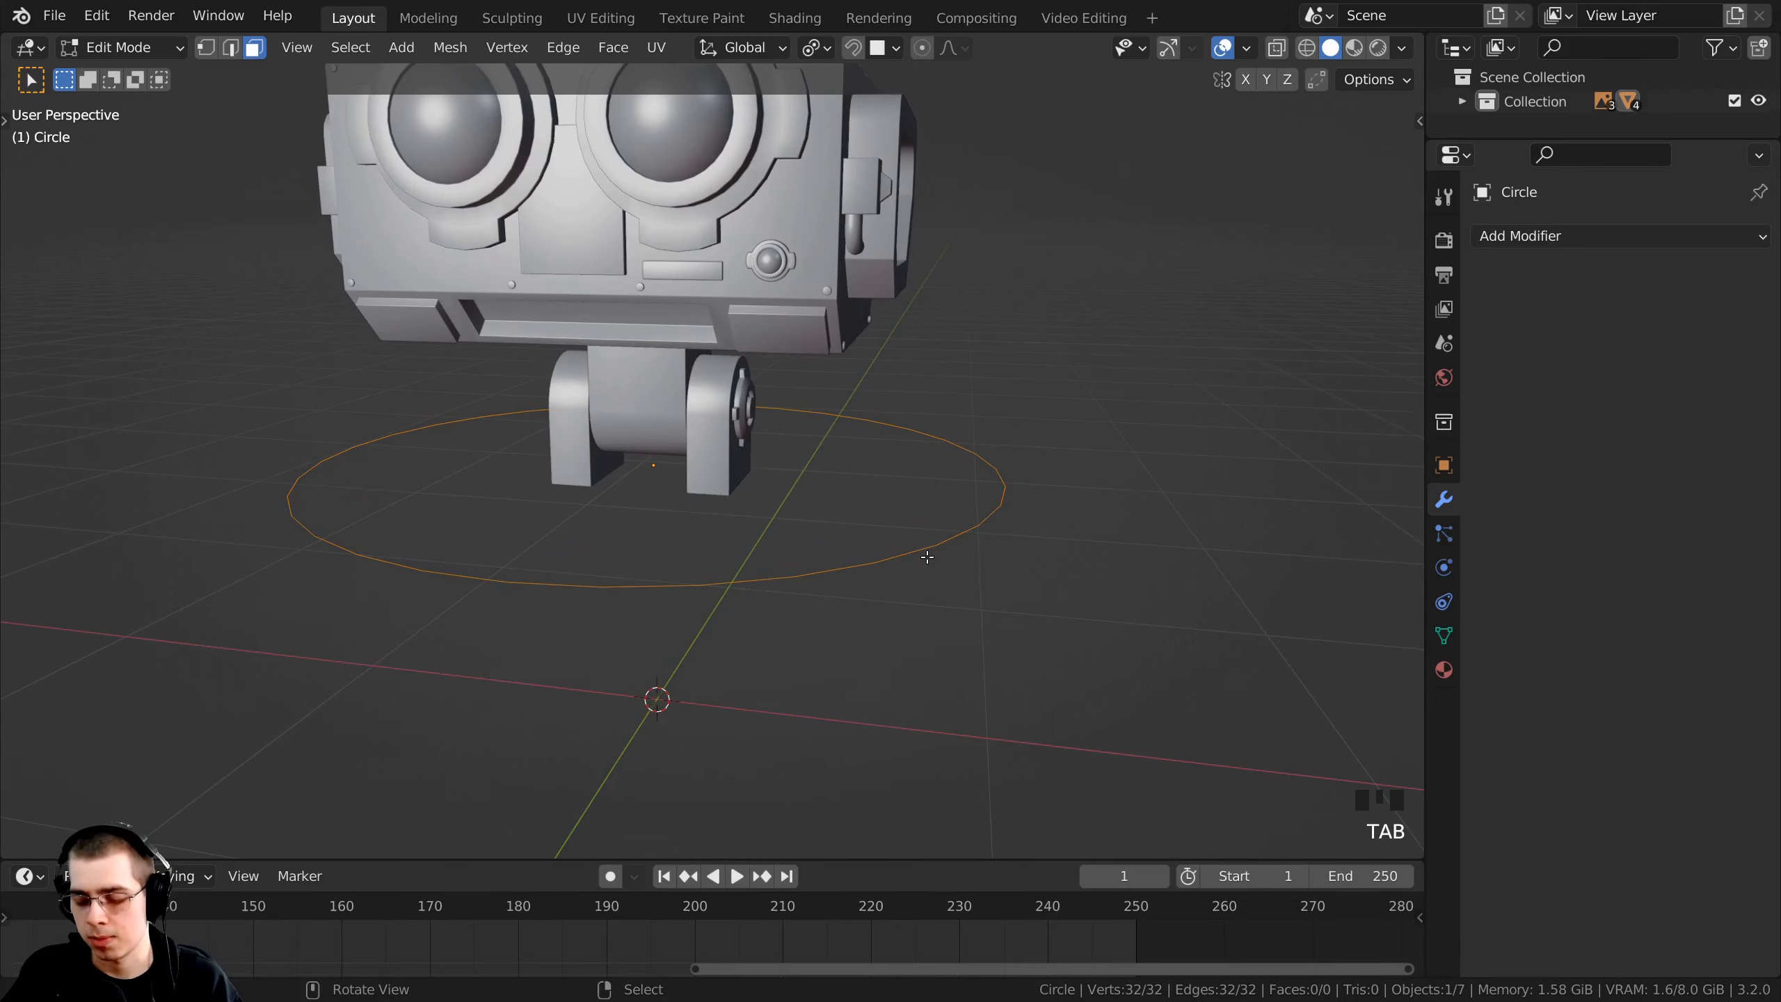
key(KP_1)
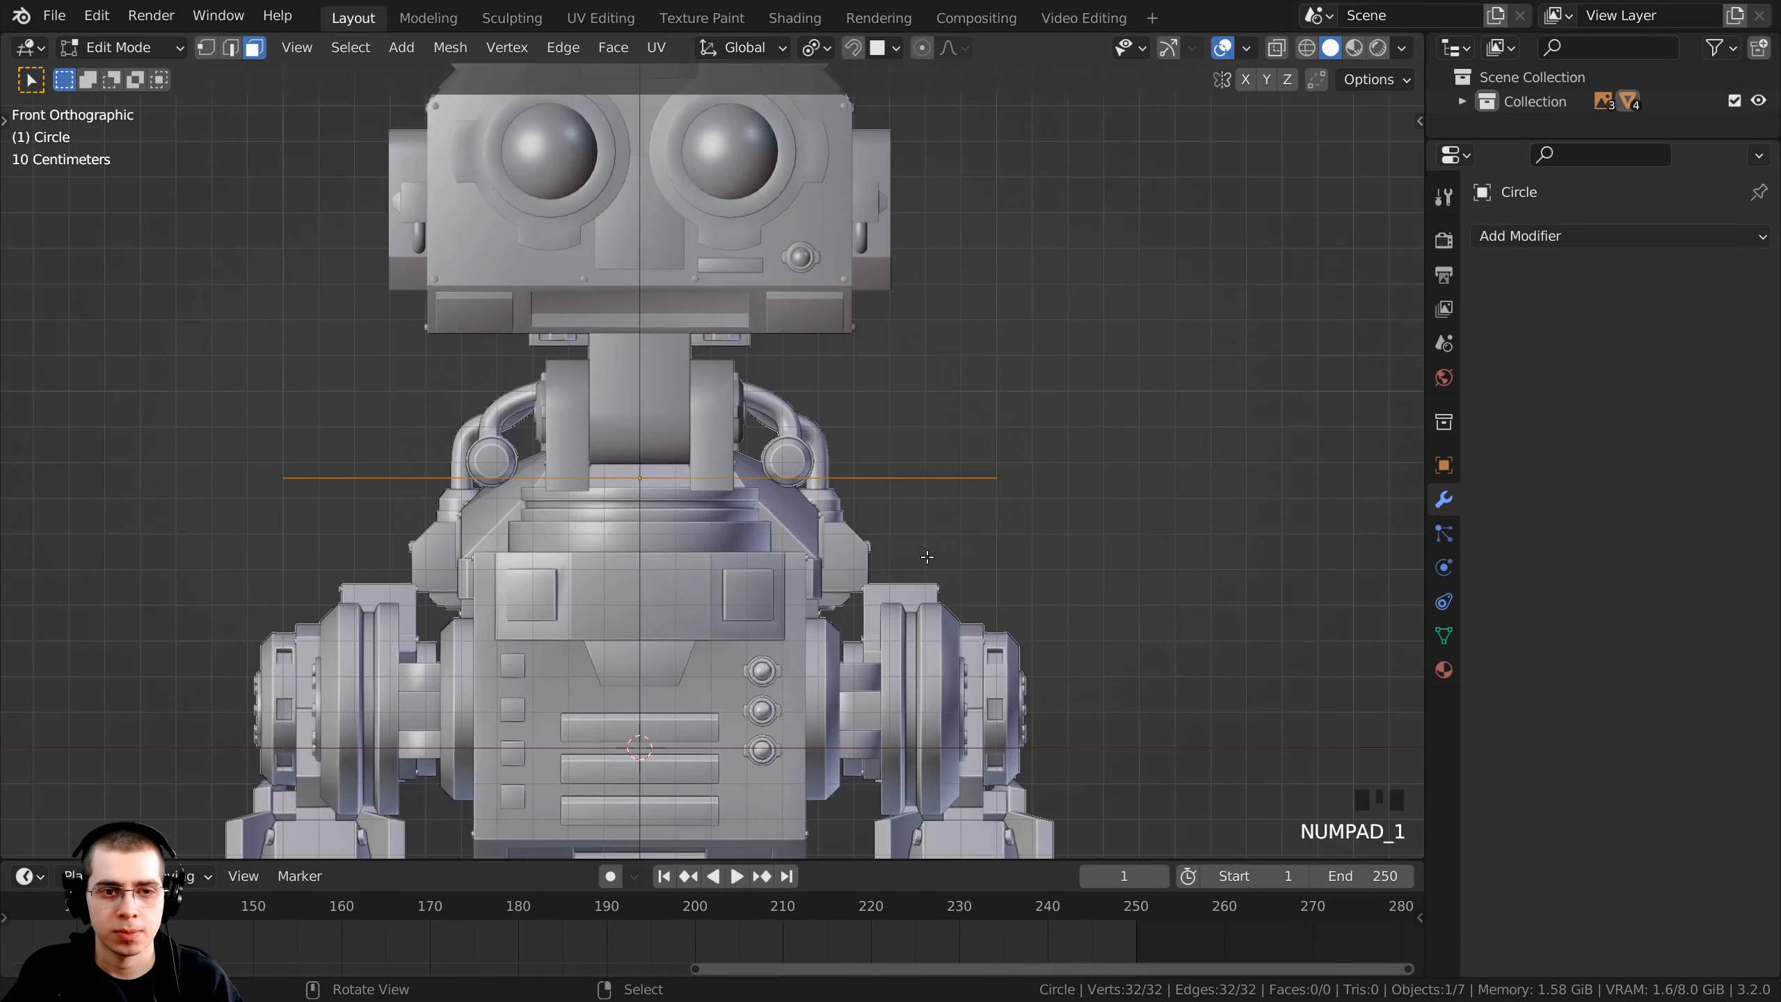
scroll(487, 653, up, 2)
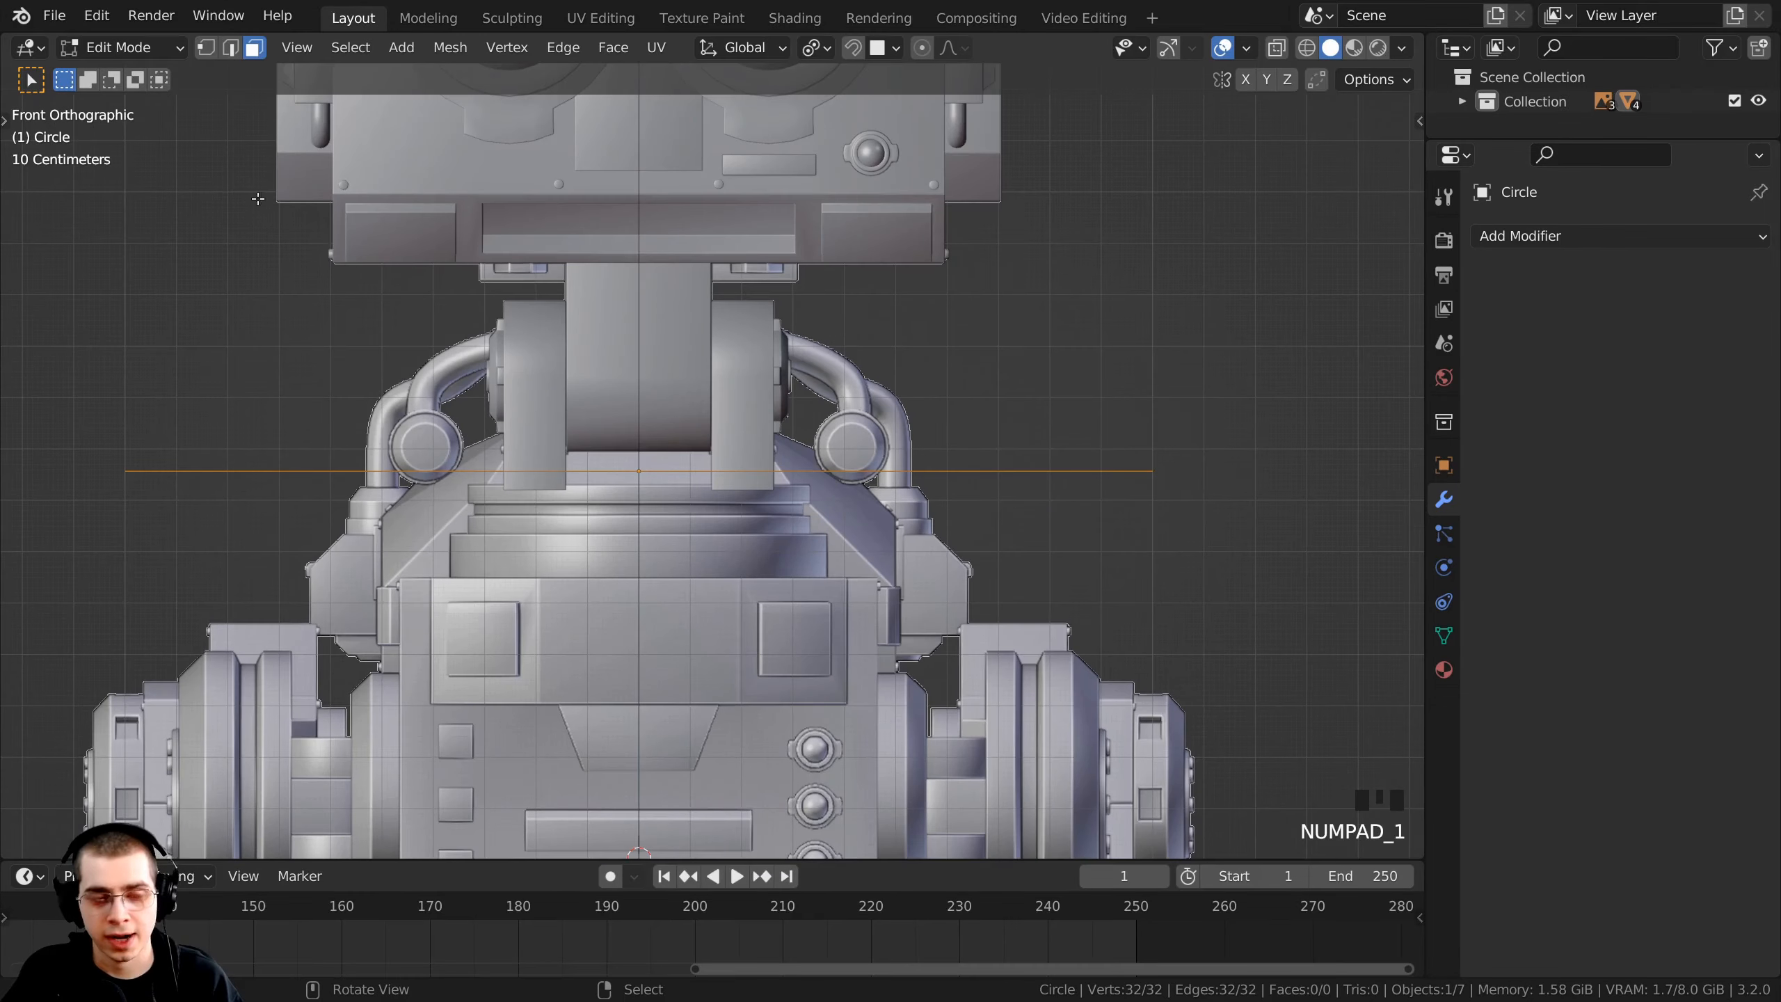
key(1)
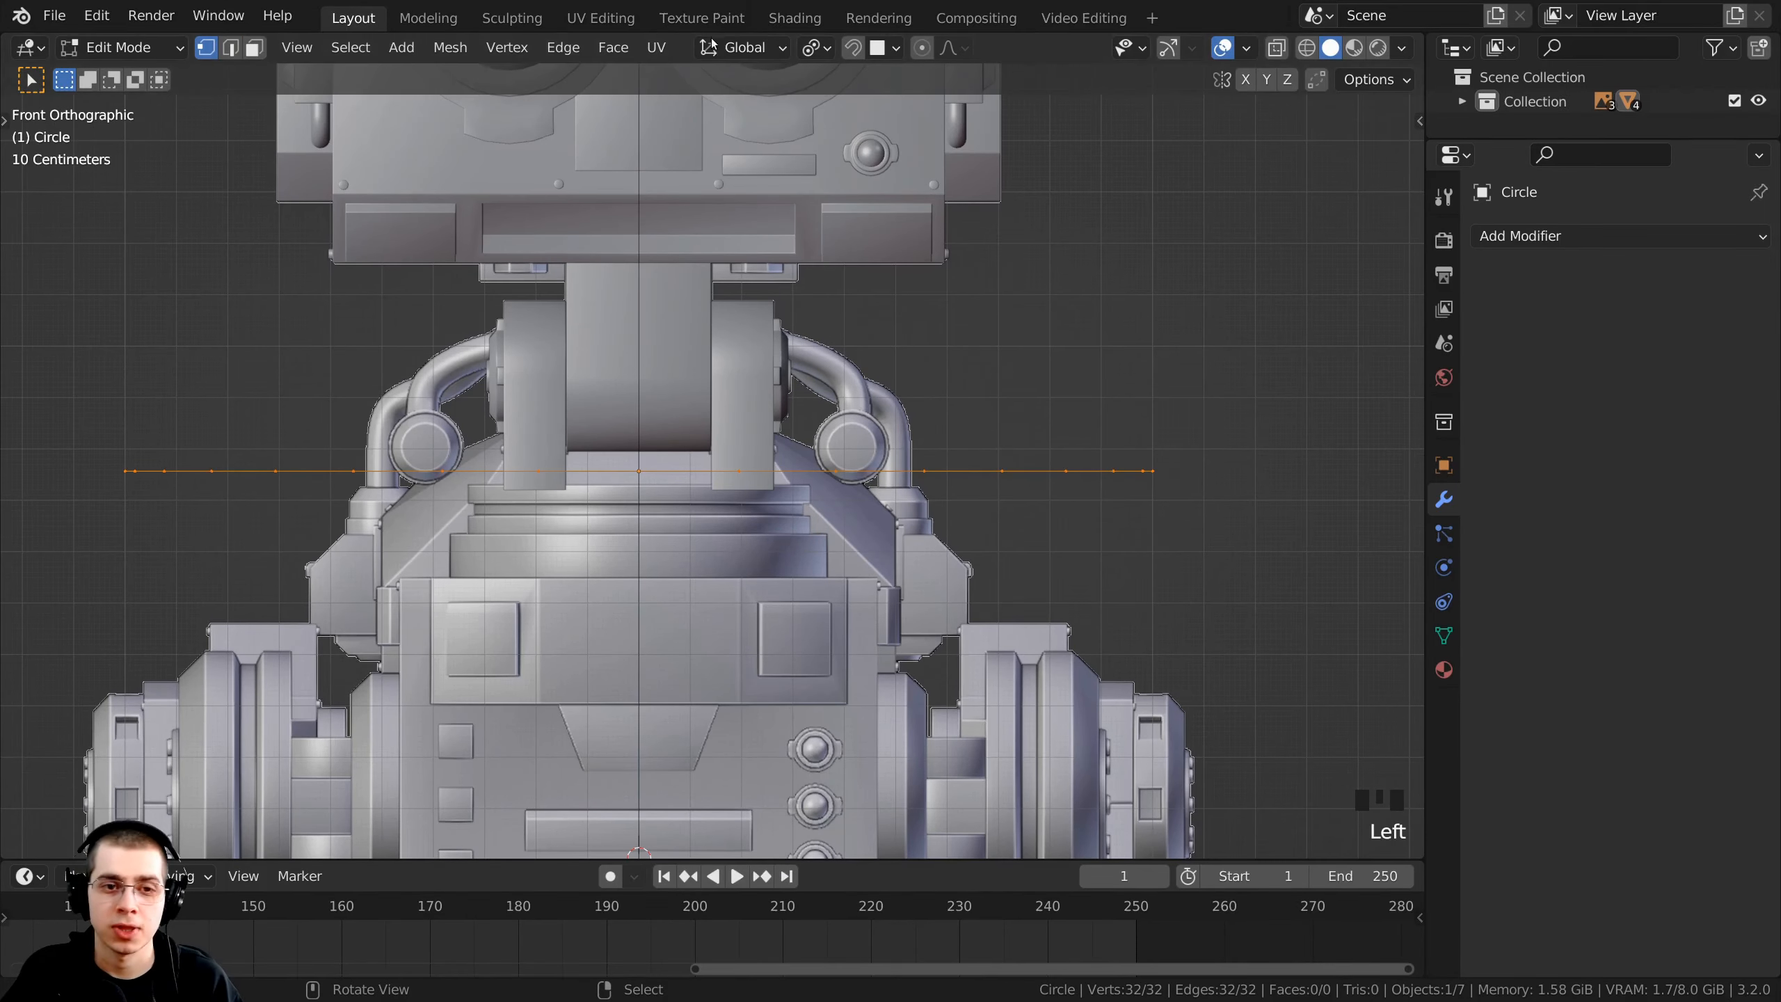
key(s)
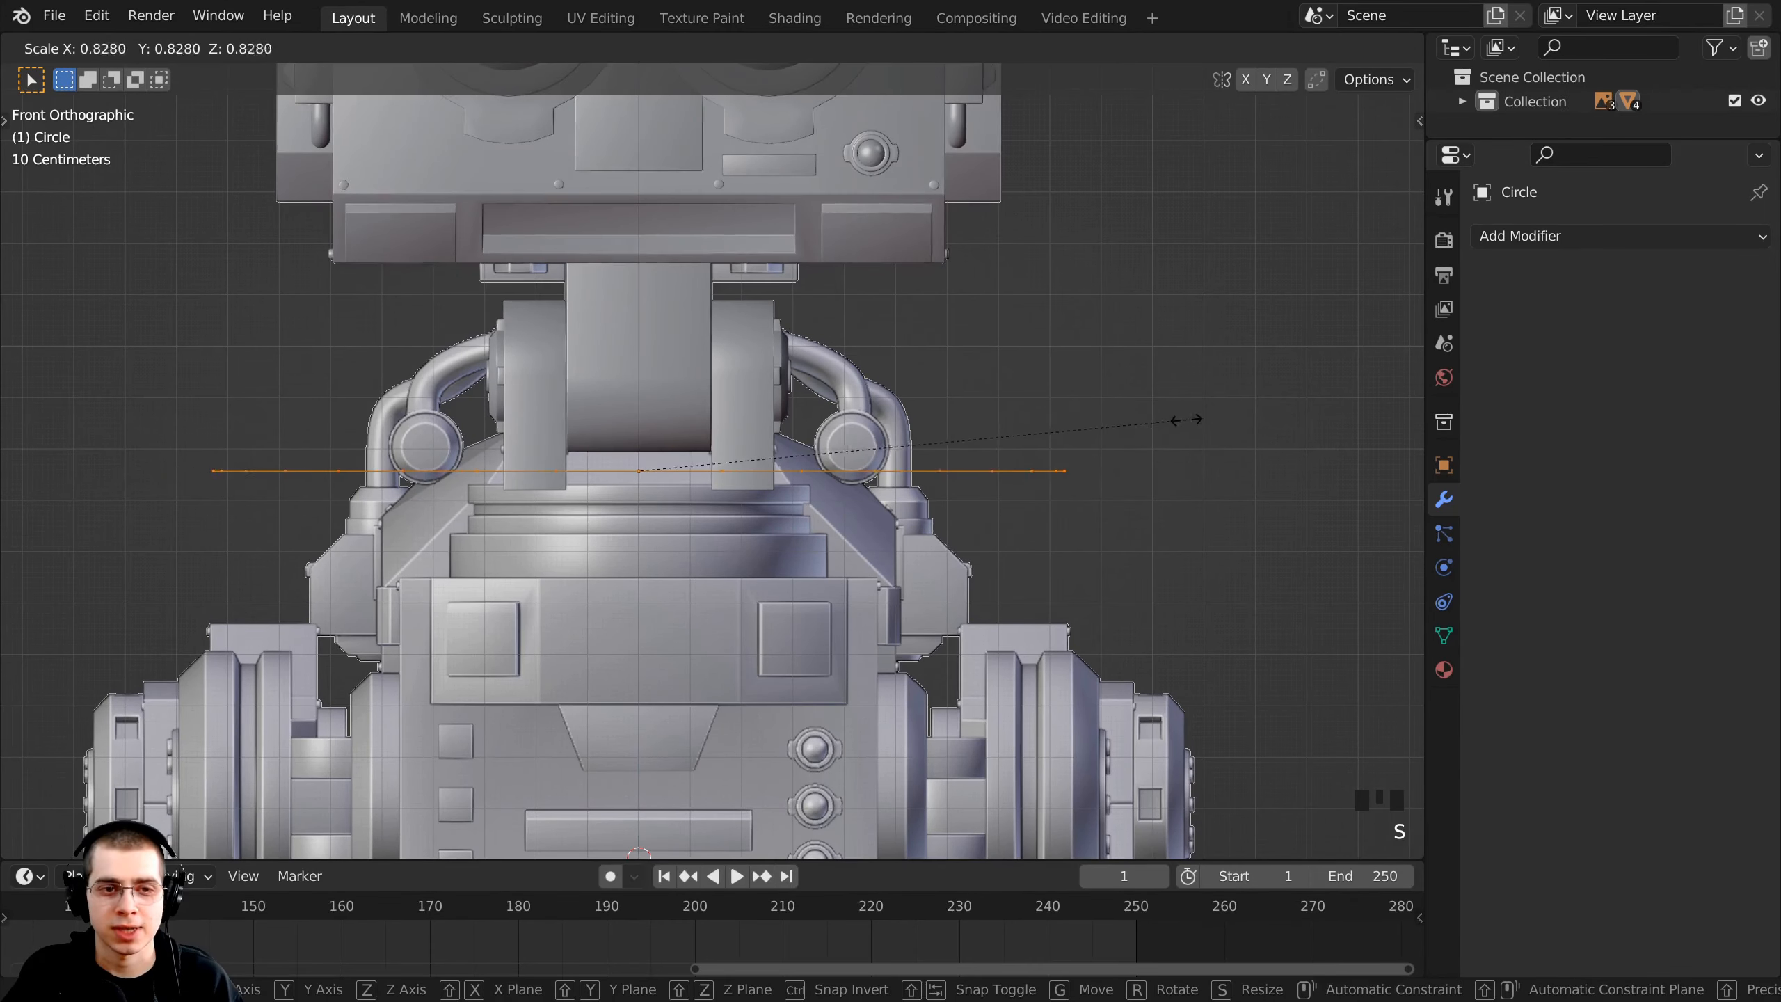
click(853, 443)
scroll(853, 443, up, 5)
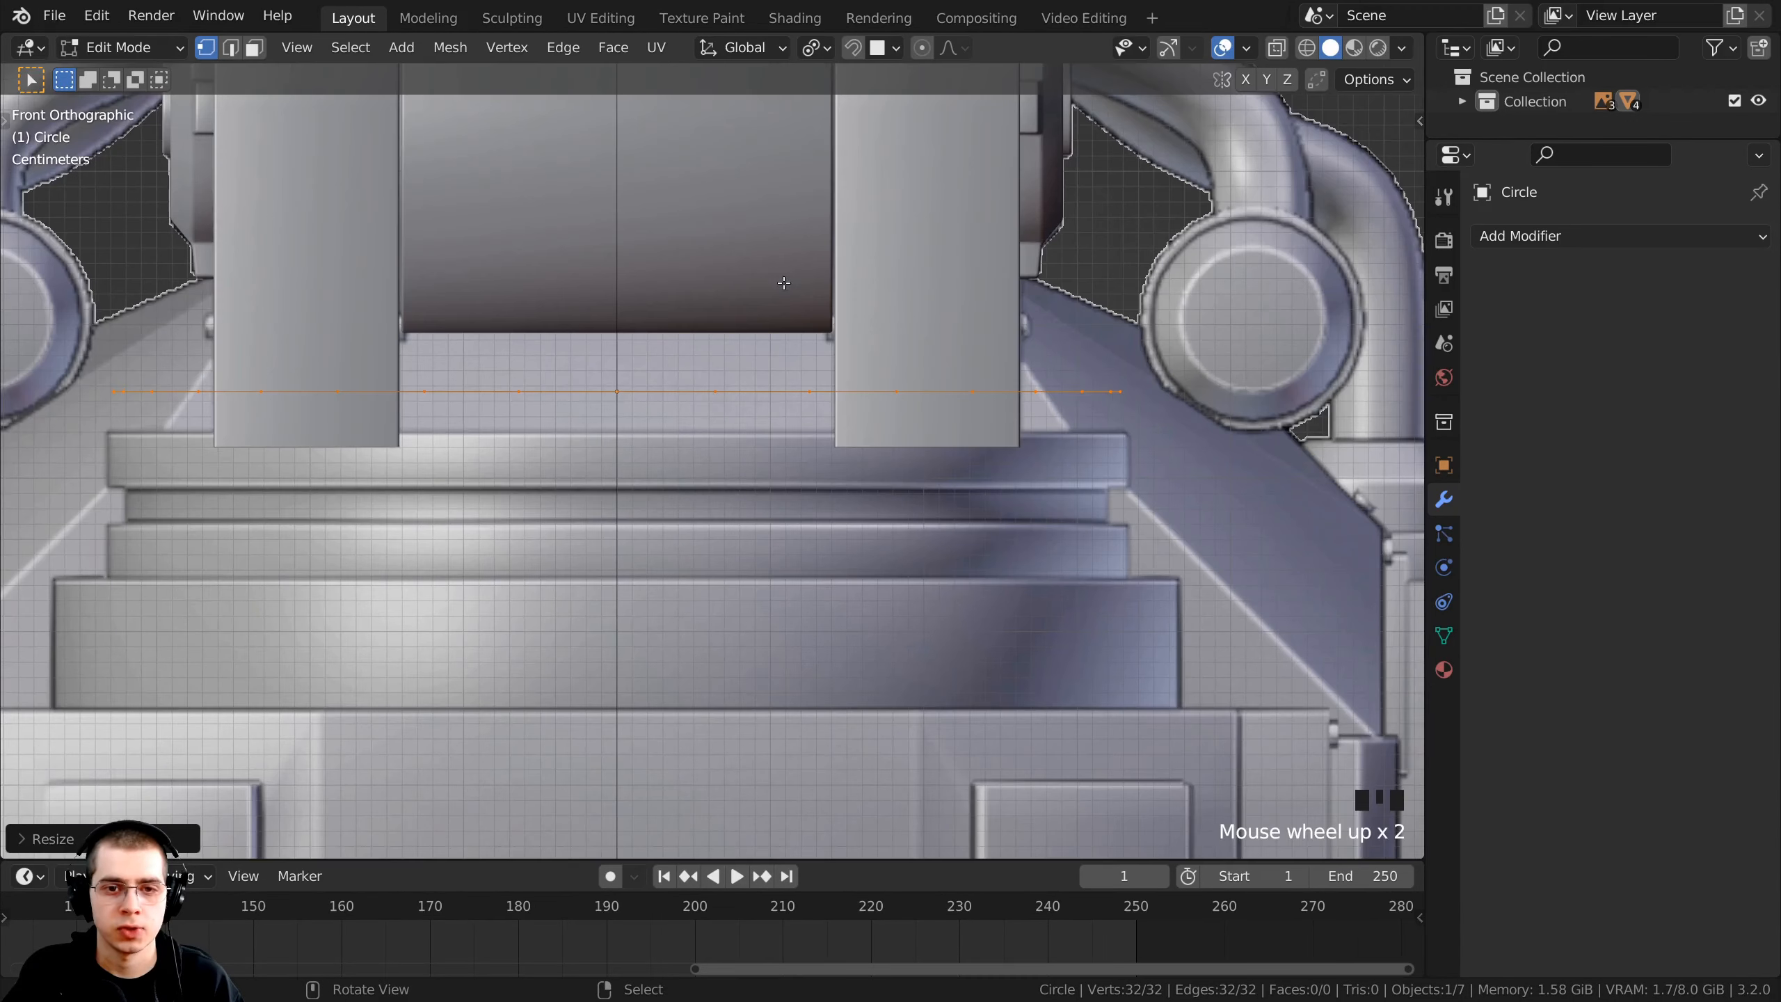
- Lower the circle along Z to the base of the reference's upper neck ring and scale it by about 1.02 to fit the ring's width
key(g)
key(z)
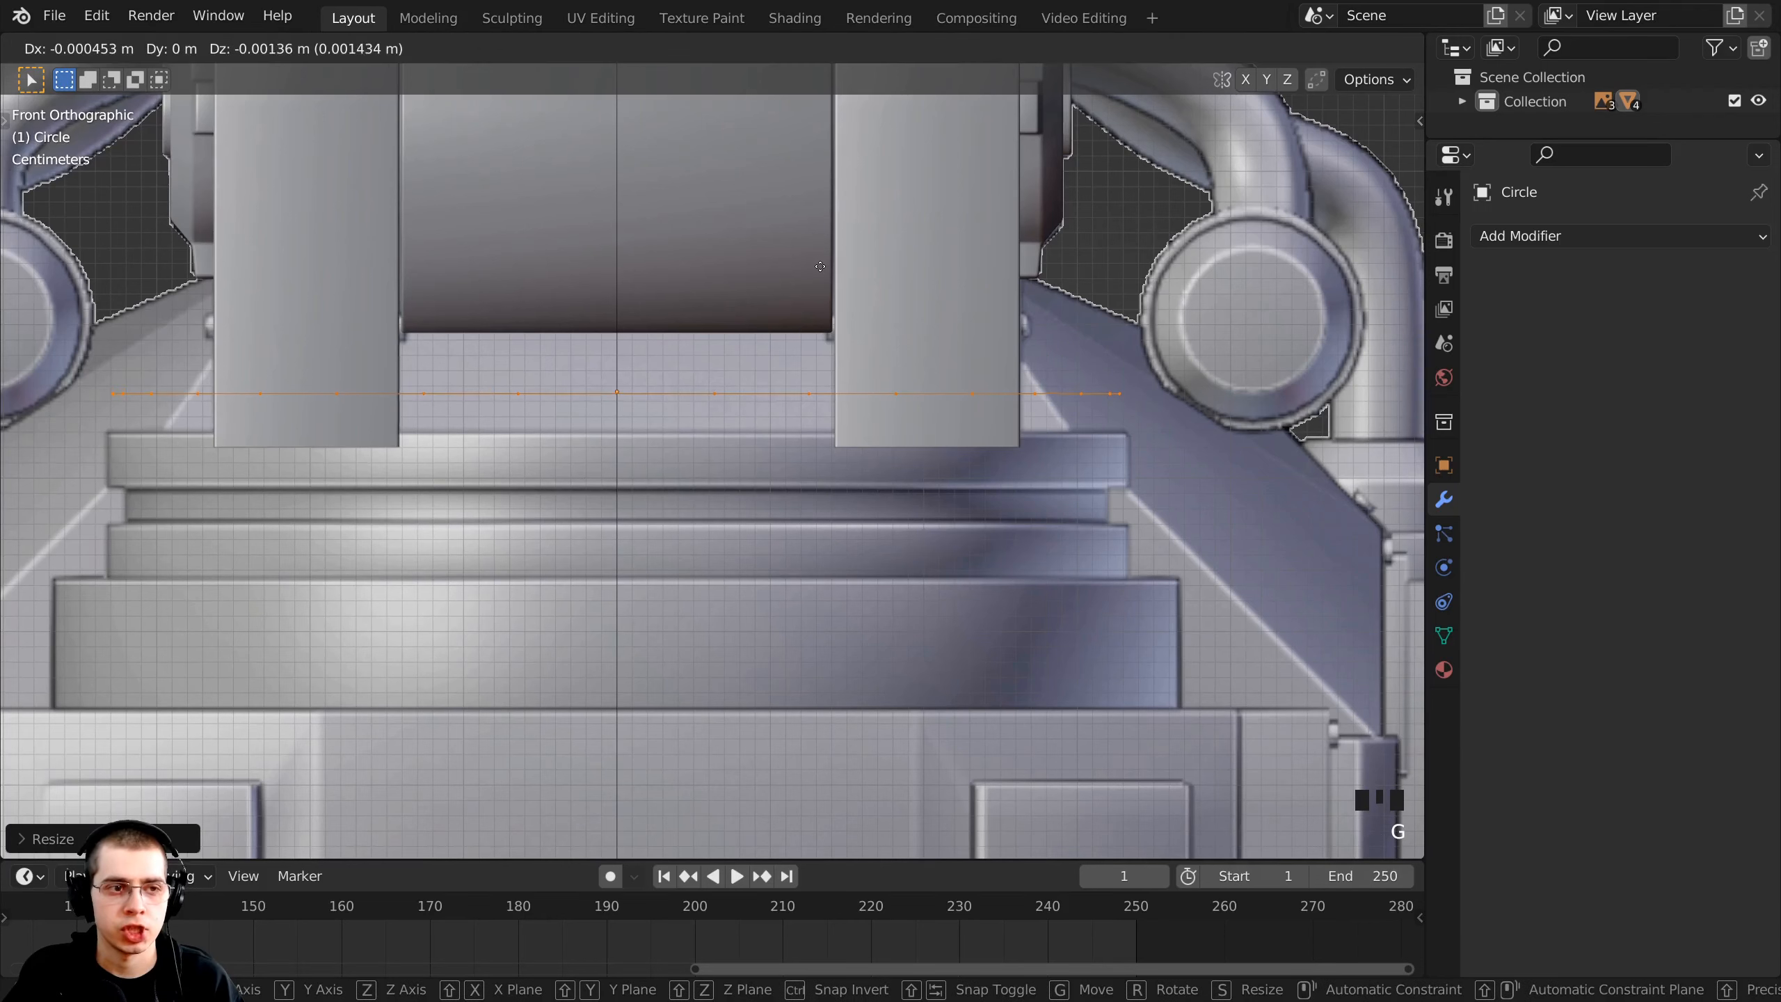
click(845, 453)
key(s)
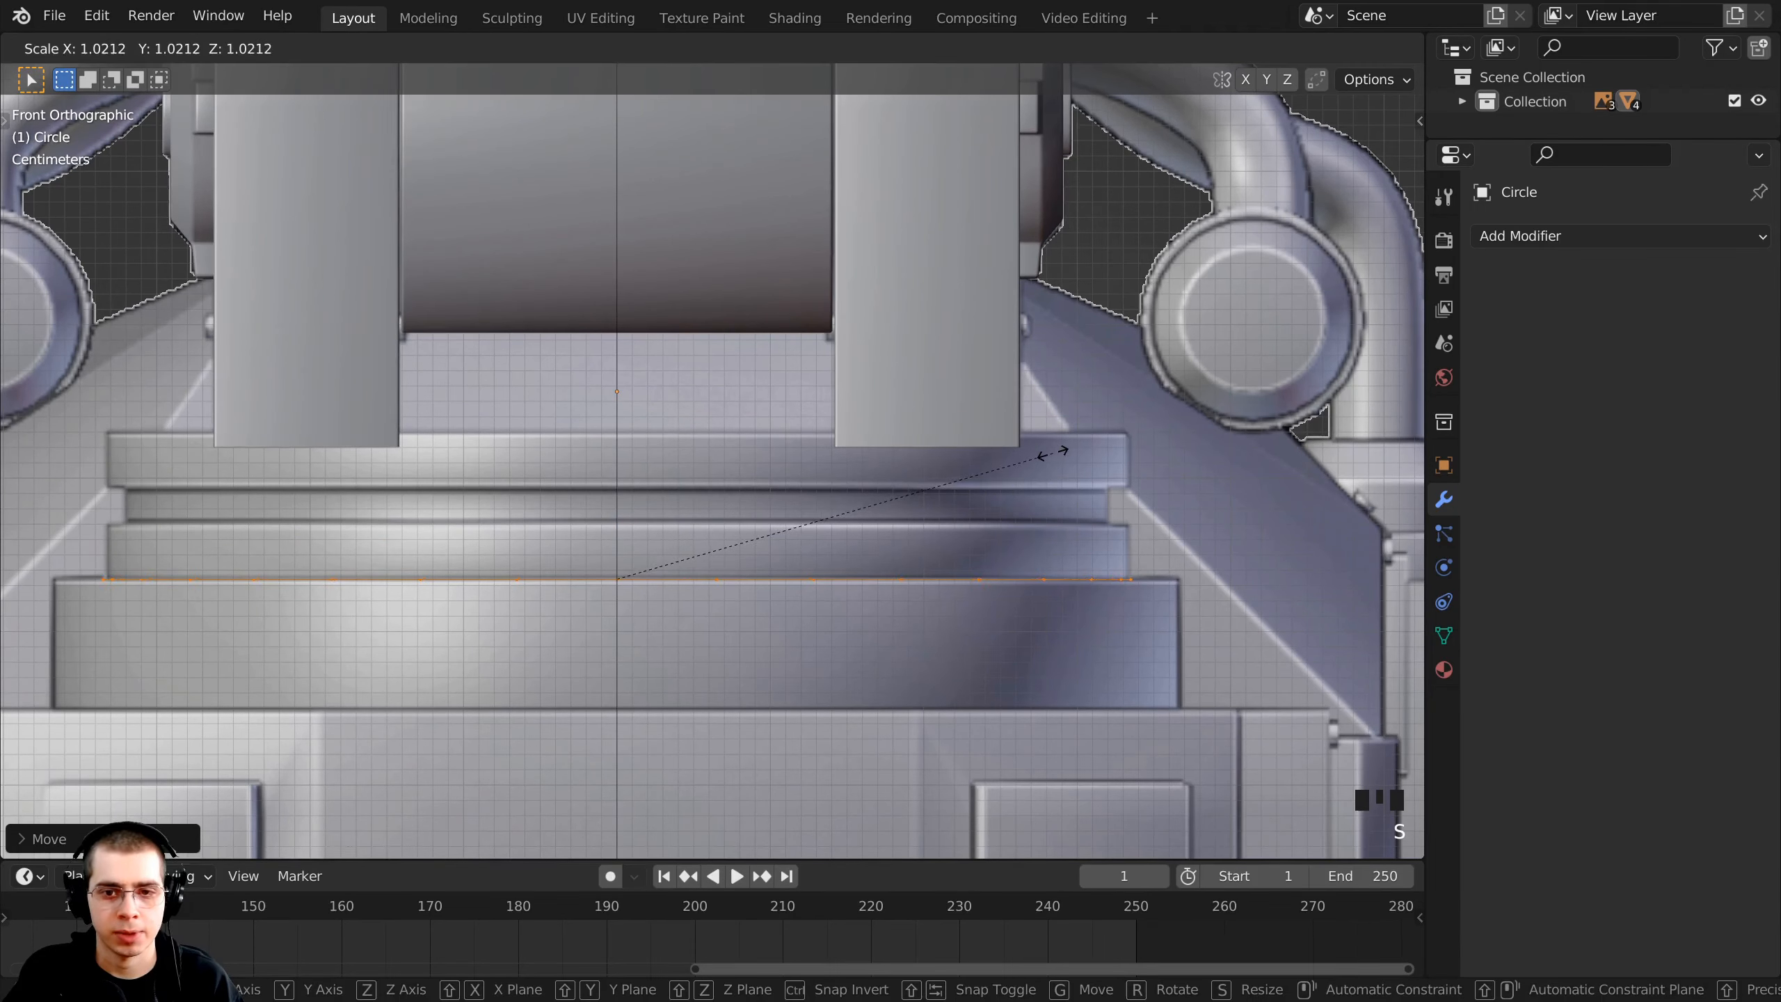
click(1053, 453)
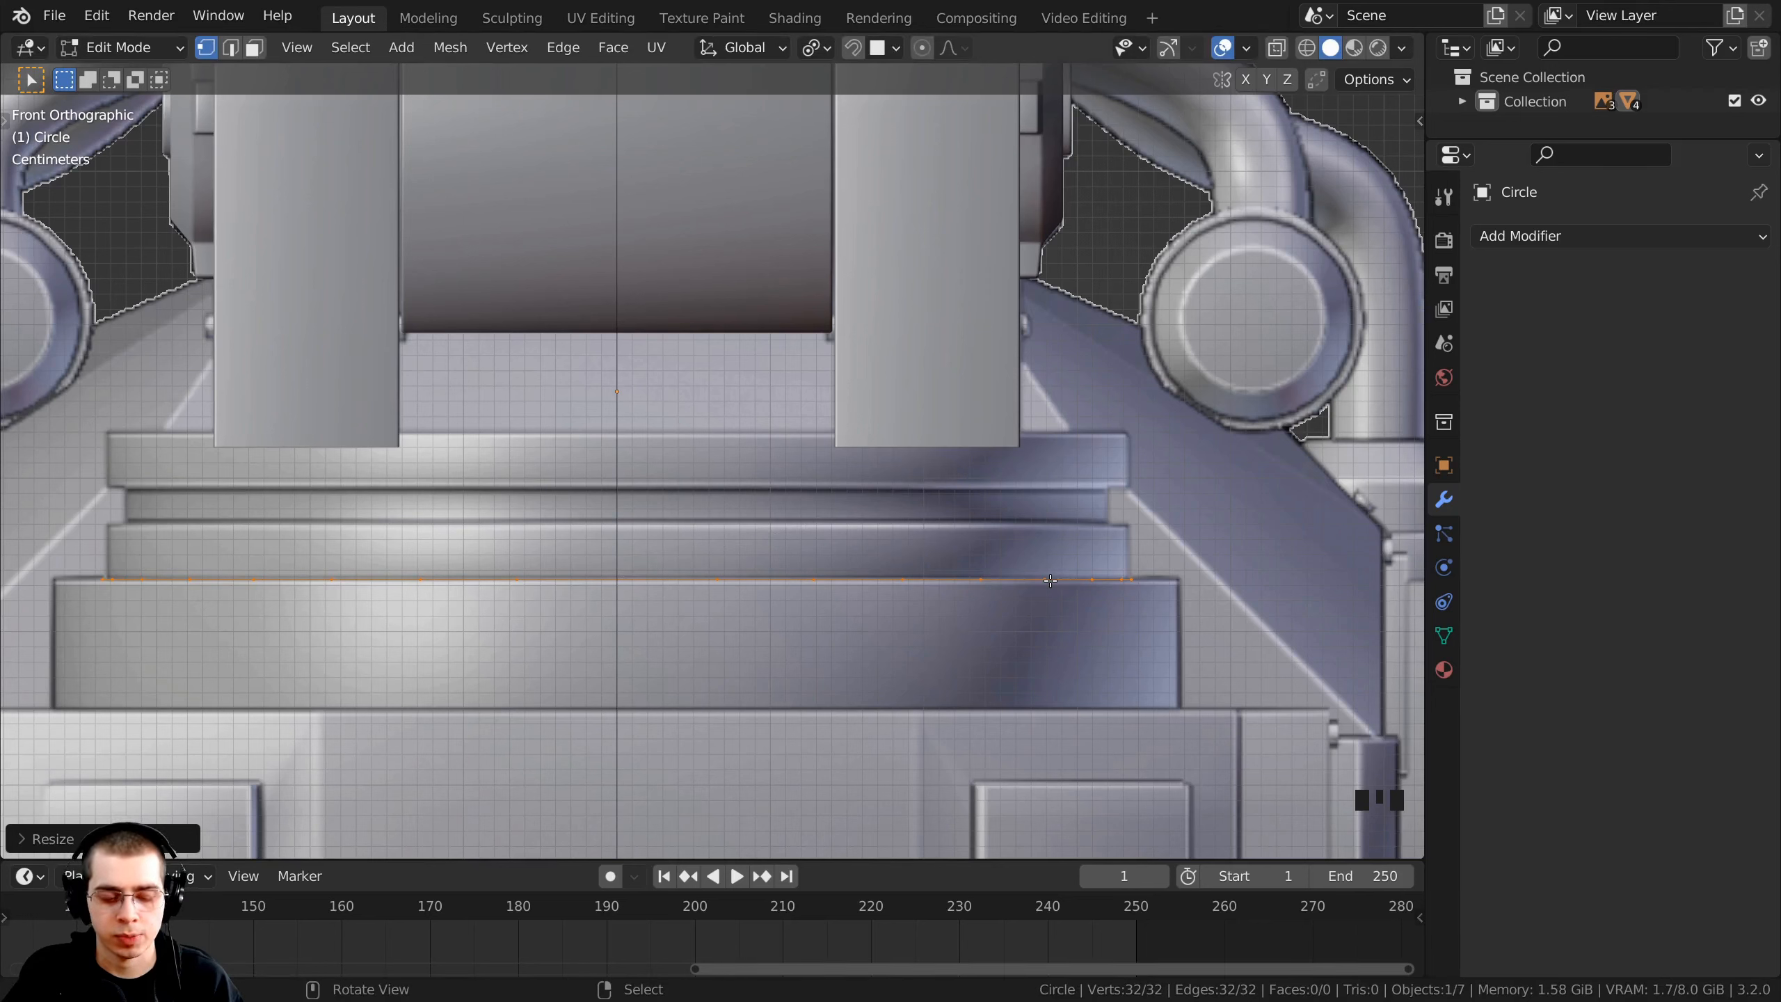
- Extrude the circle about 0.095 m up along Z to the reference ring's upper edge and fill its open top with a face
key(e)
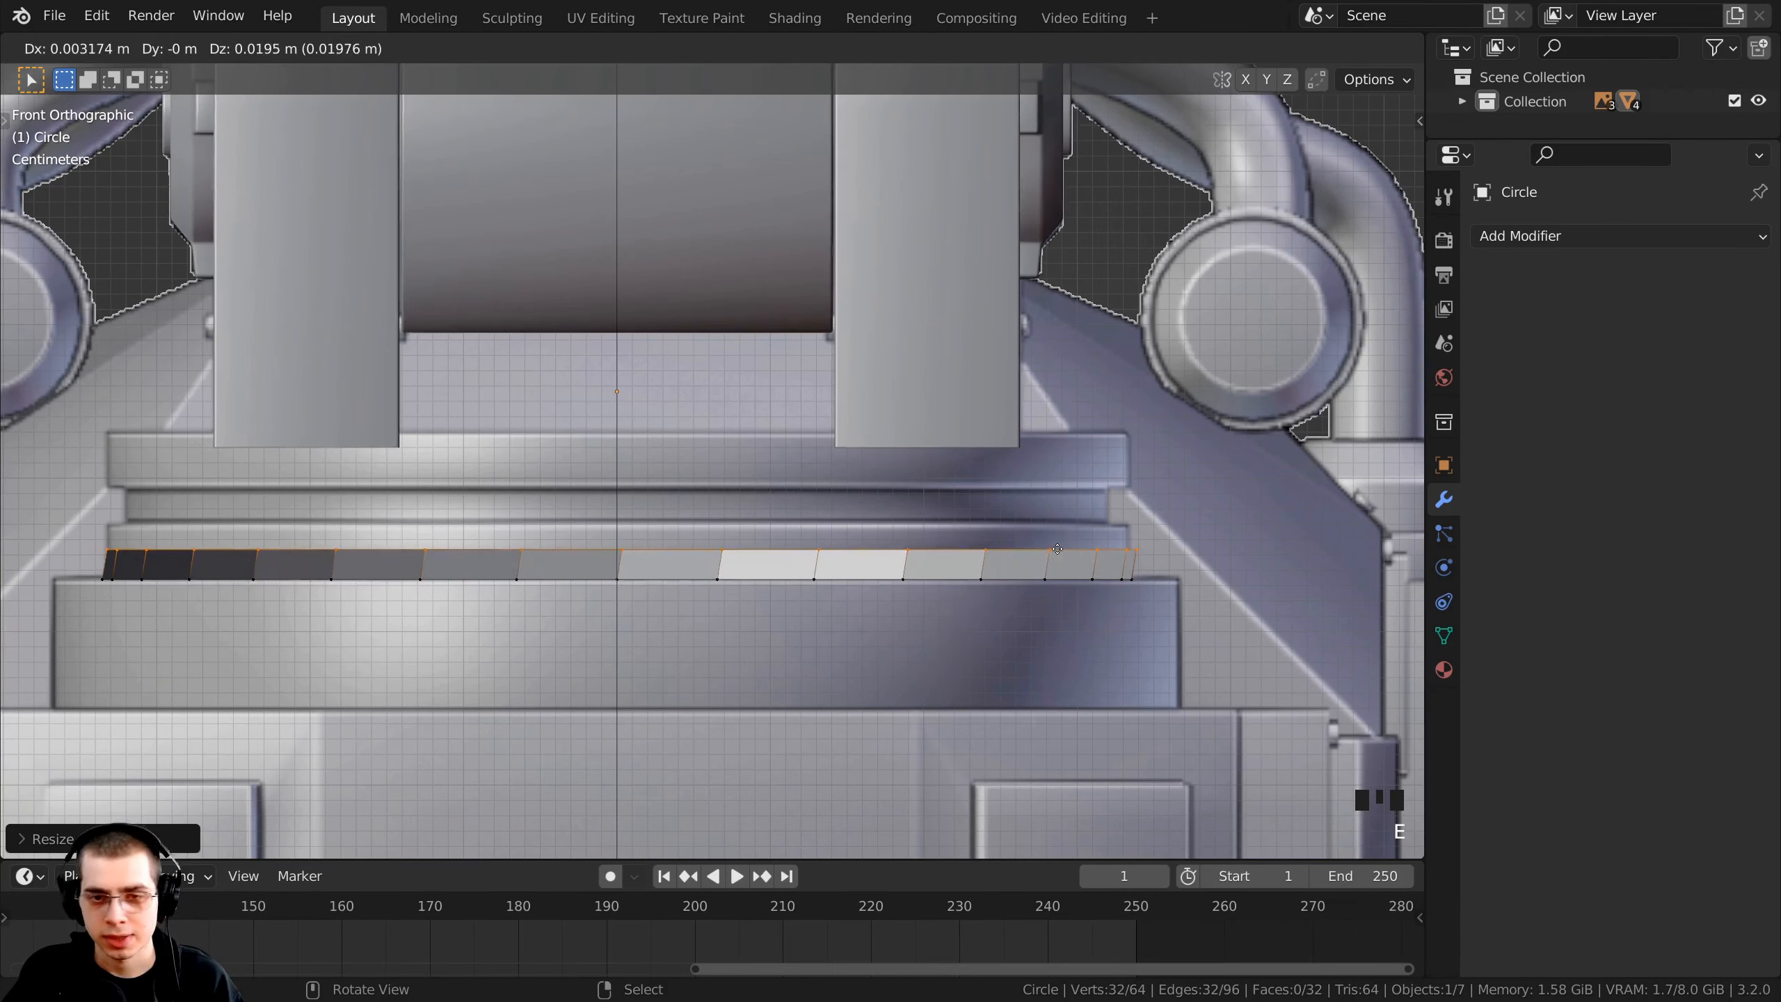
key(z)
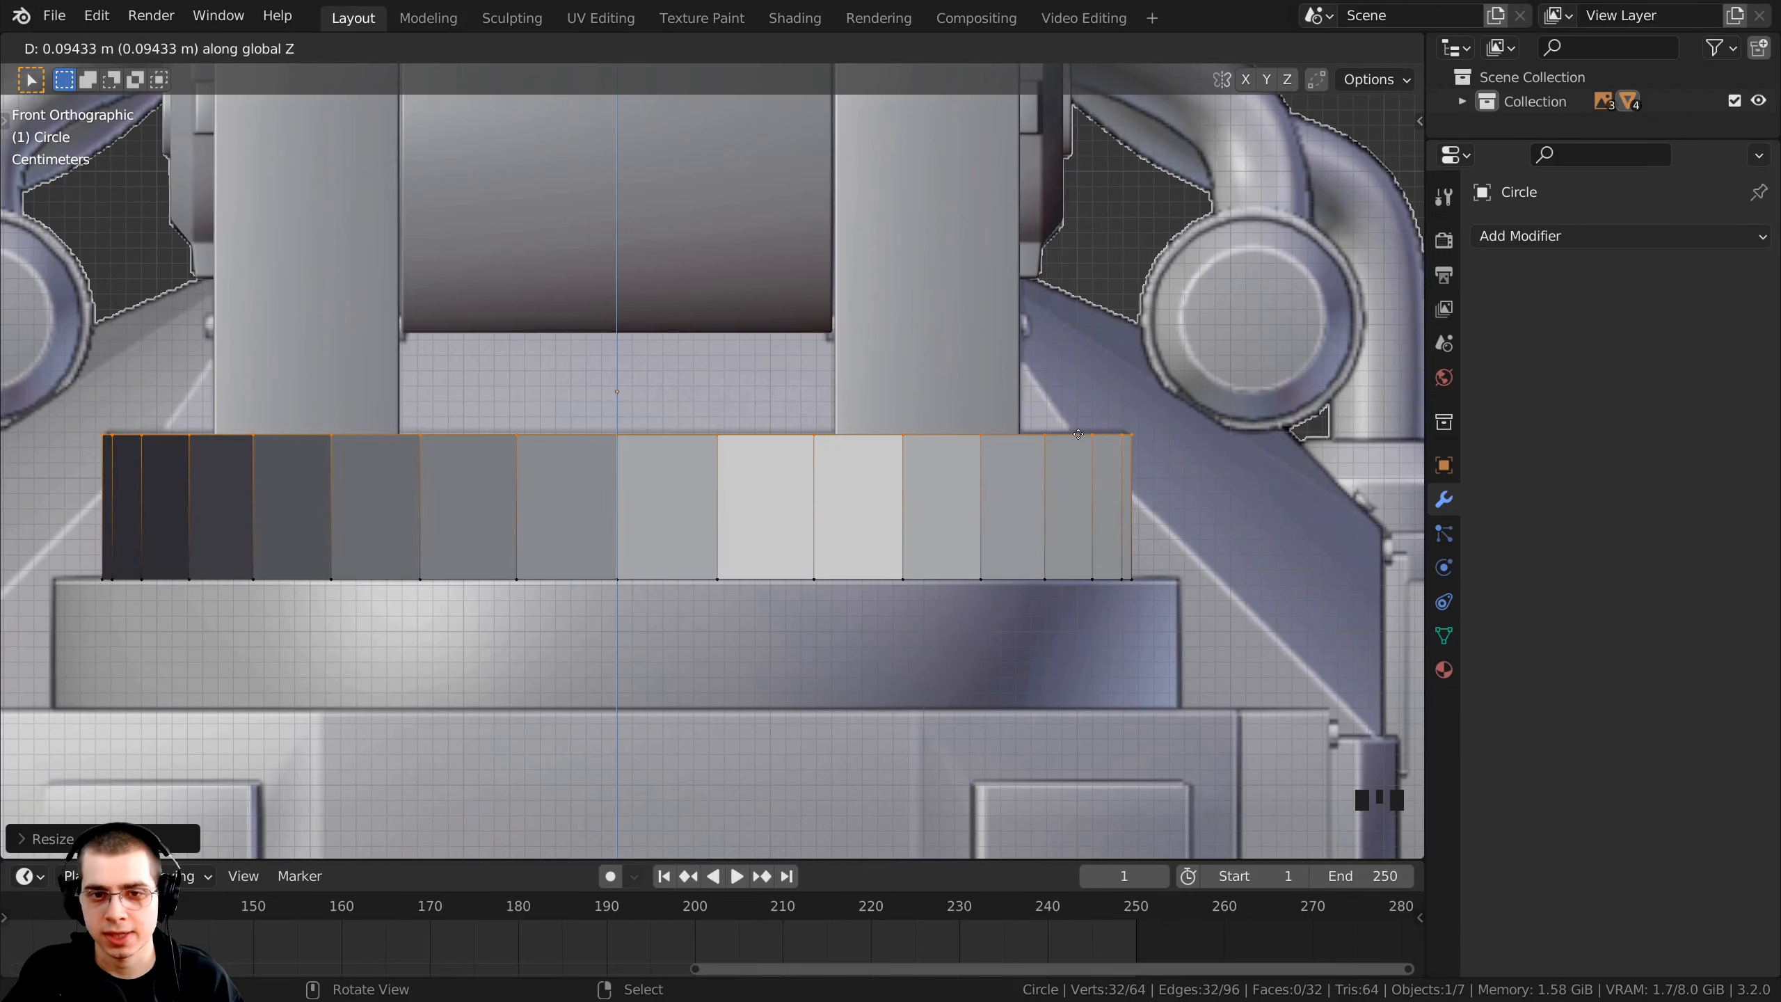
click(1077, 431)
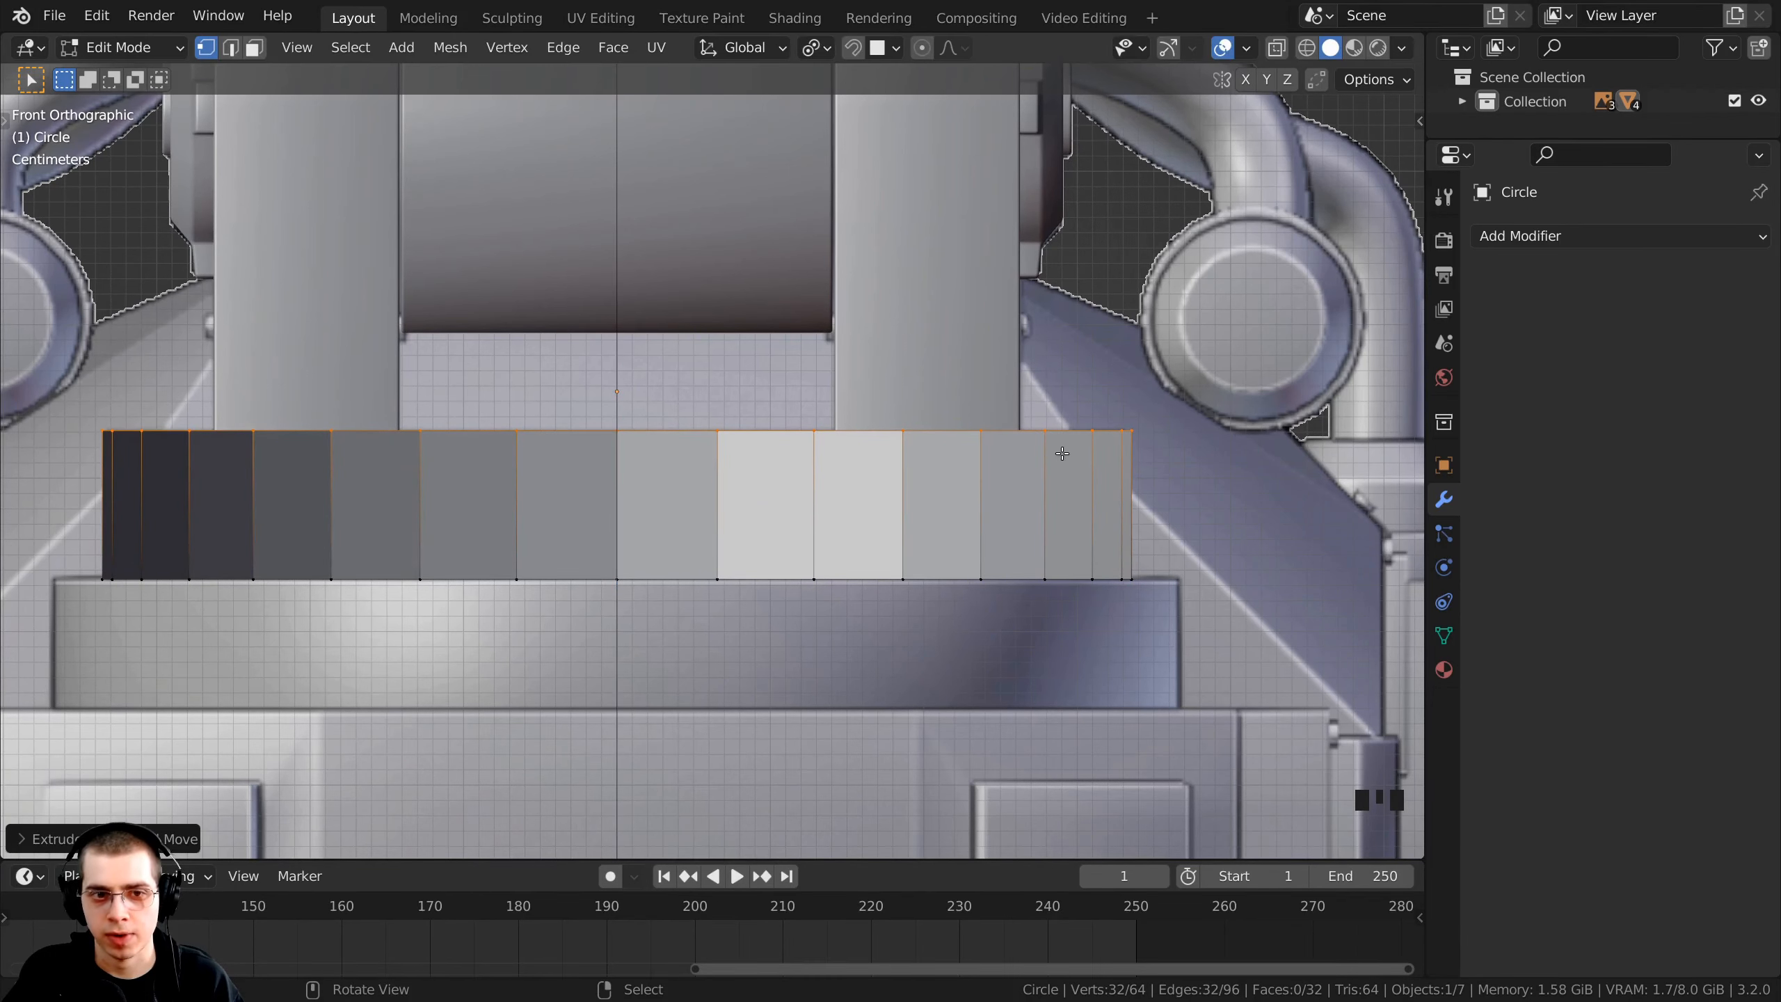
middle_drag(1063, 453, 1052, 510)
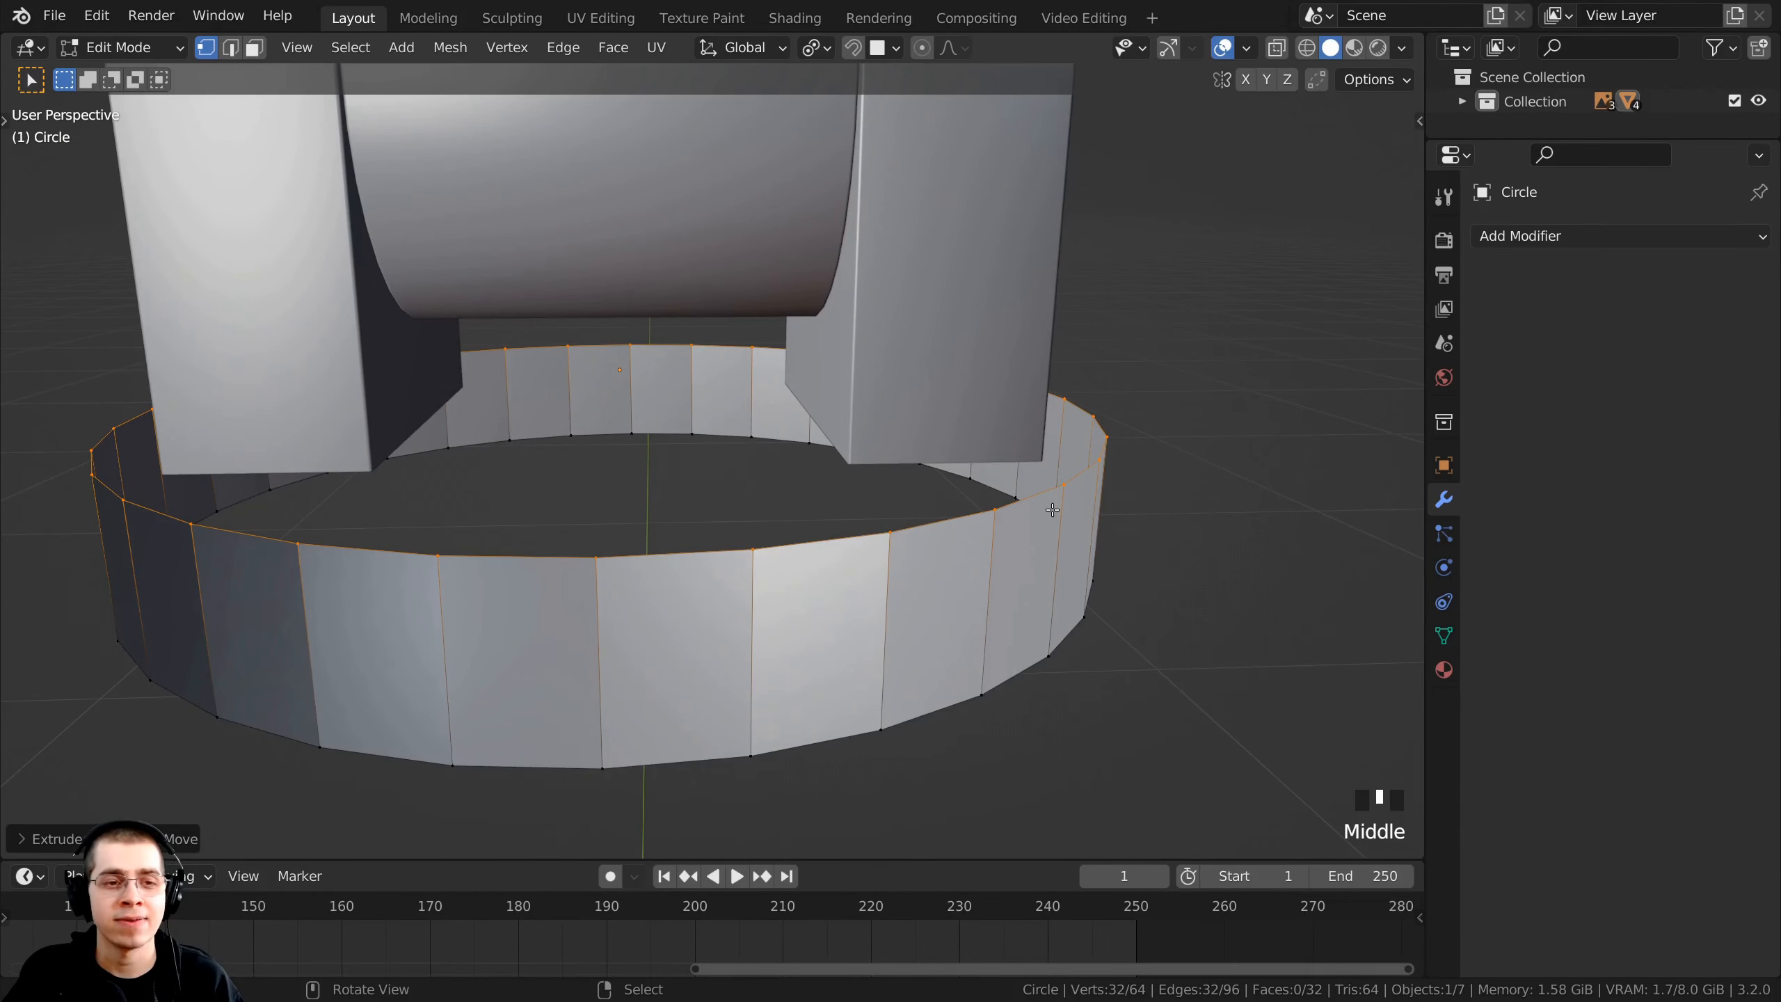
key(f)
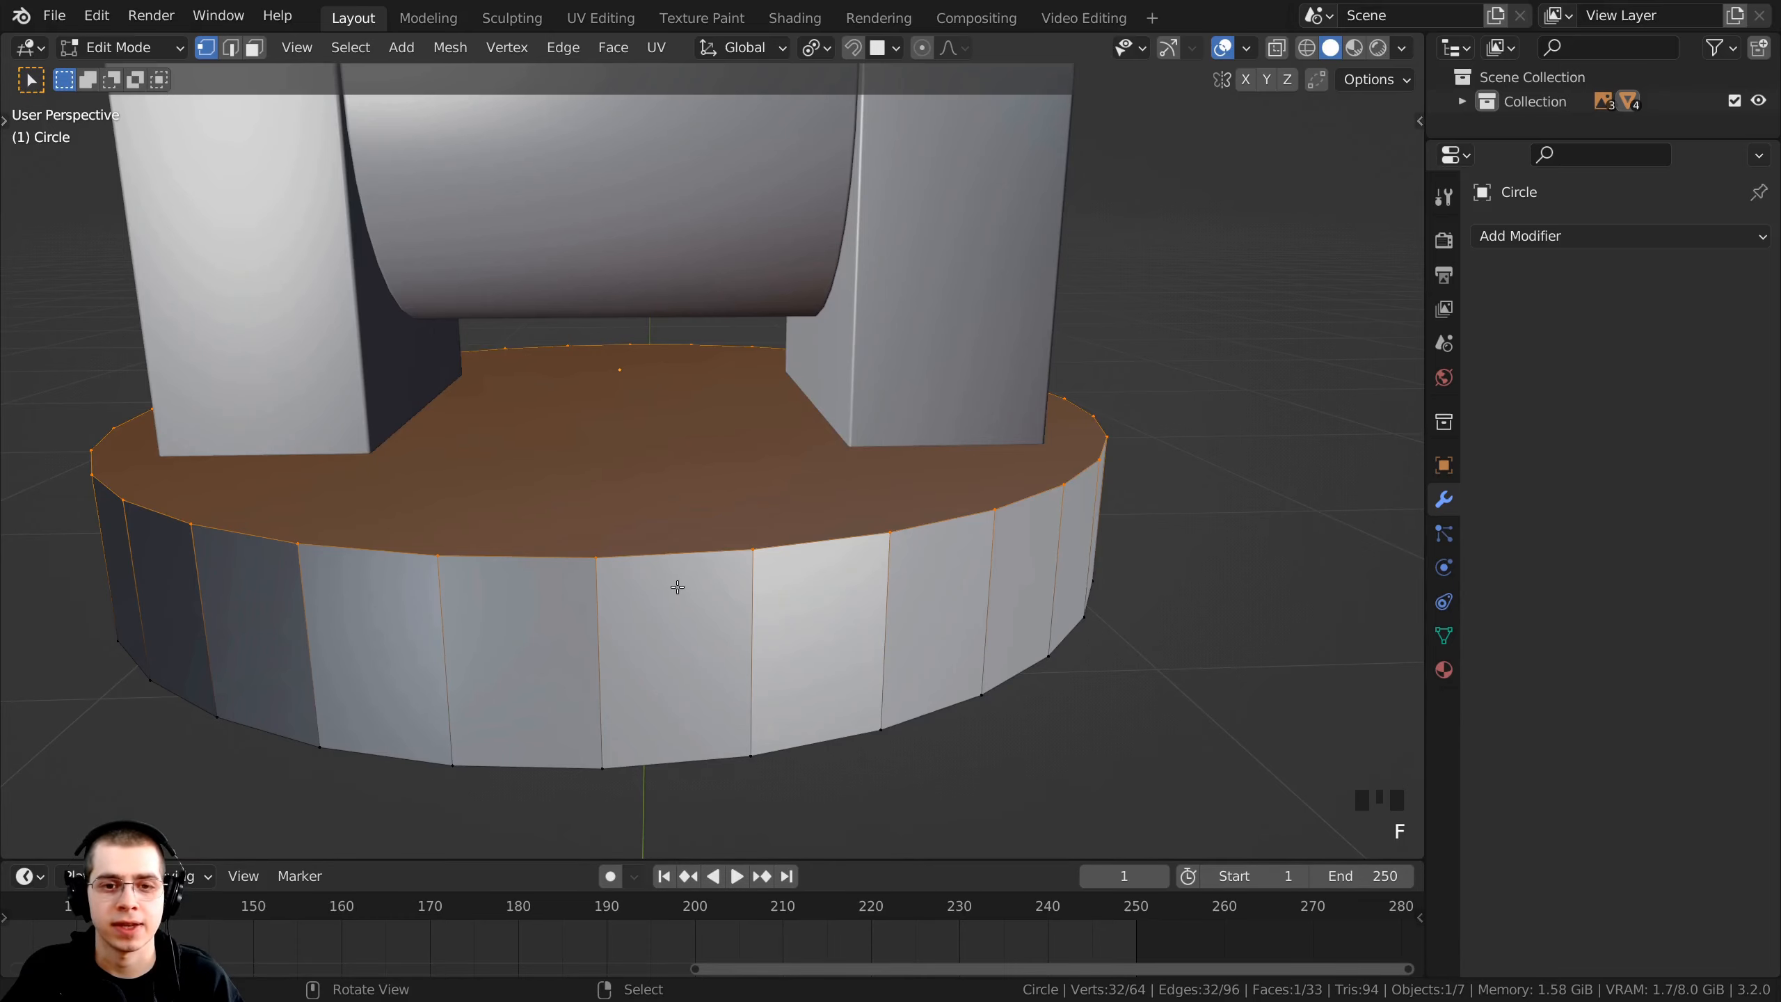
scroll(783, 604, down, 2)
- Add two evenly spaced horizontal loop cuts around the side wall of the round neck base, without sliding them
middle_drag(783, 604, 1132, 441)
scroll(968, 520, up, 1)
scroll(986, 558, down, 1)
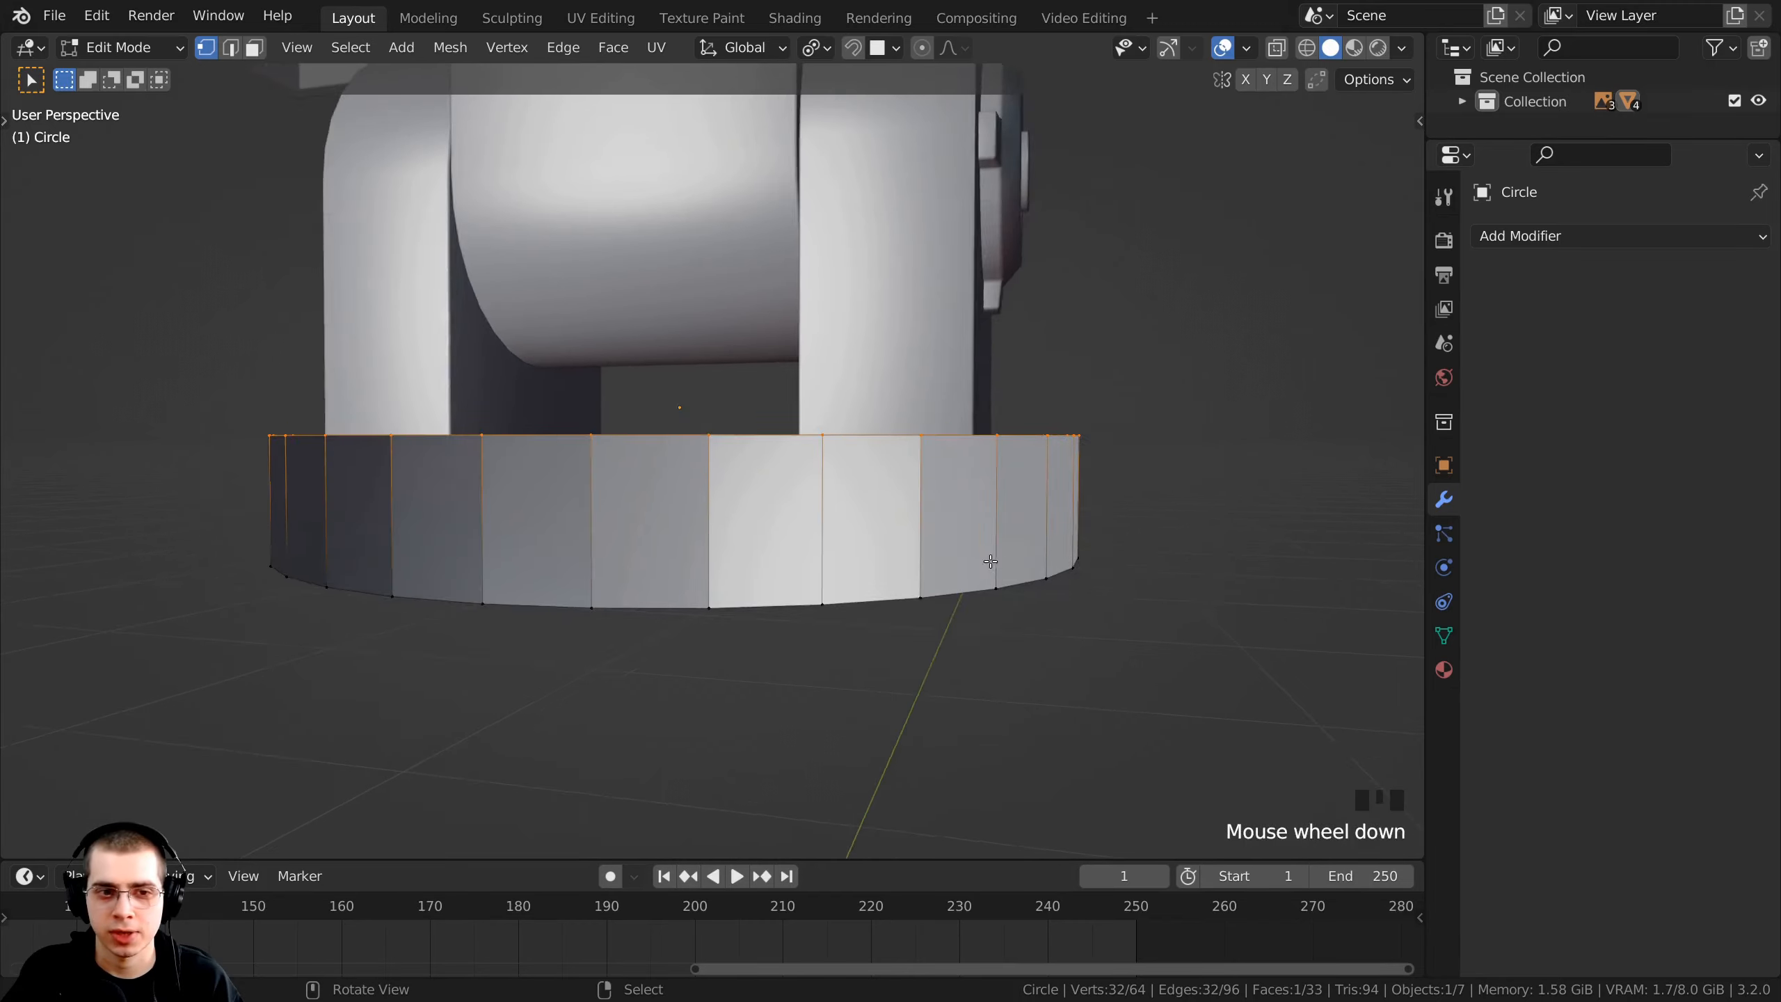
middle_drag(986, 557, 1001, 517)
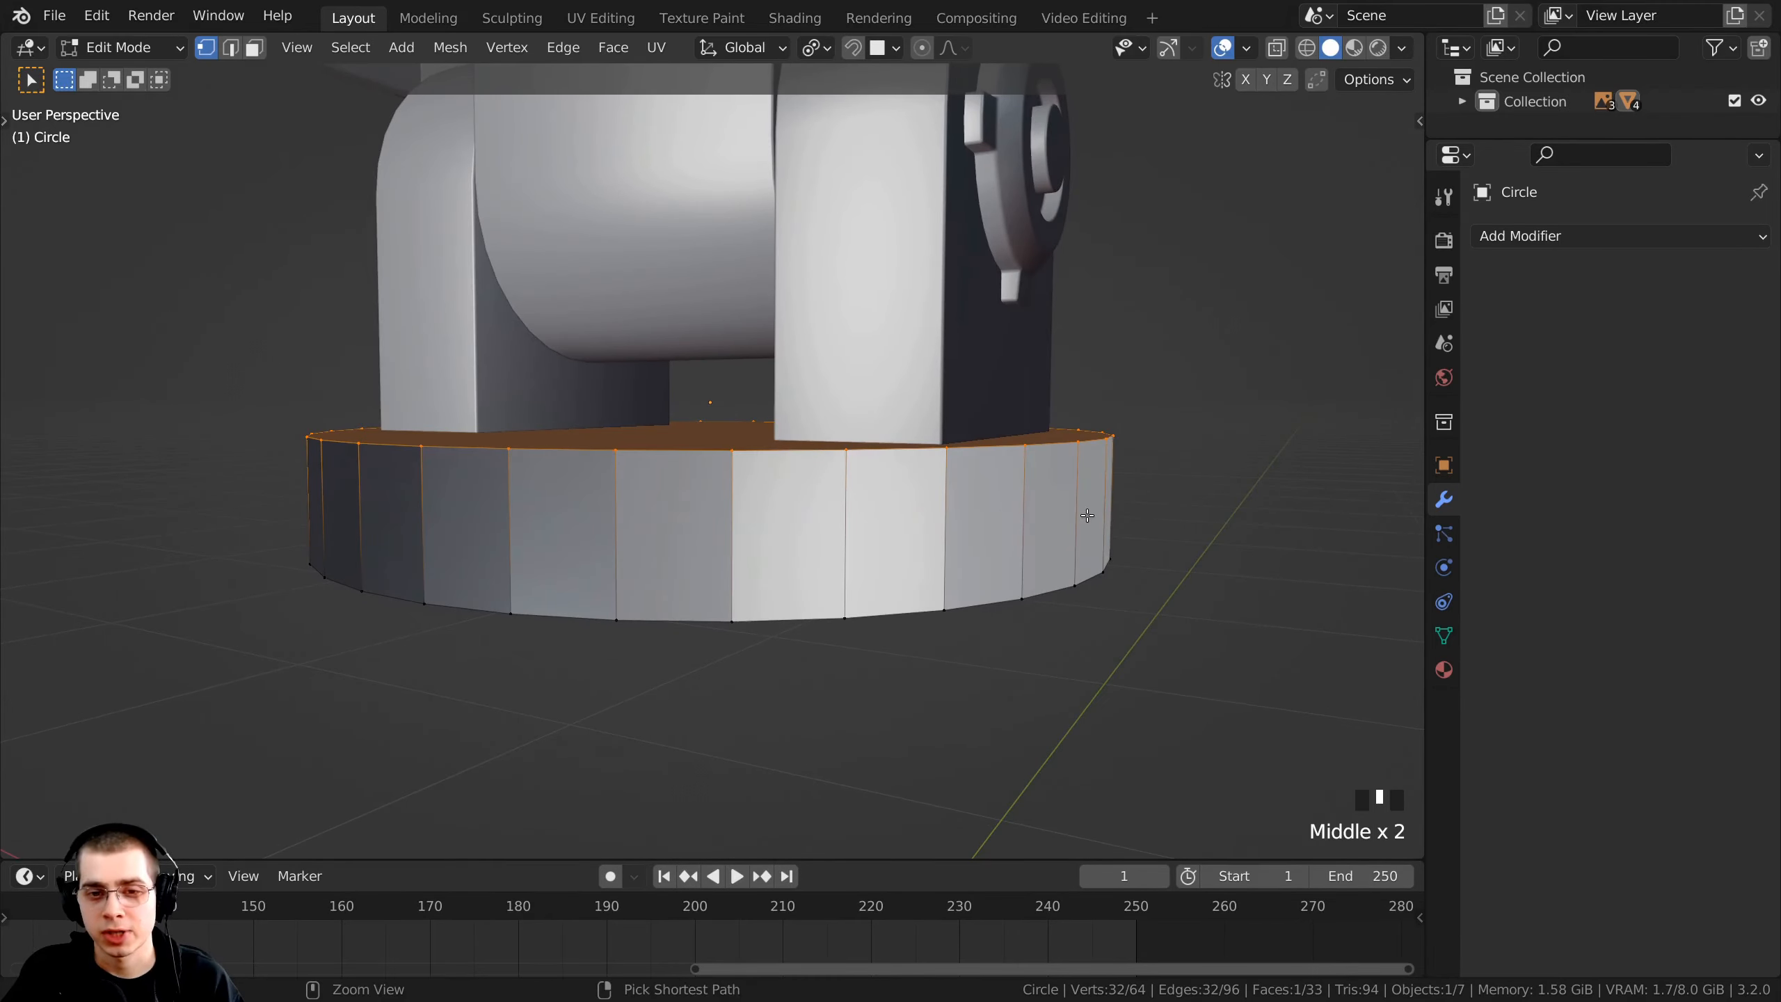
key(ctrl+r)
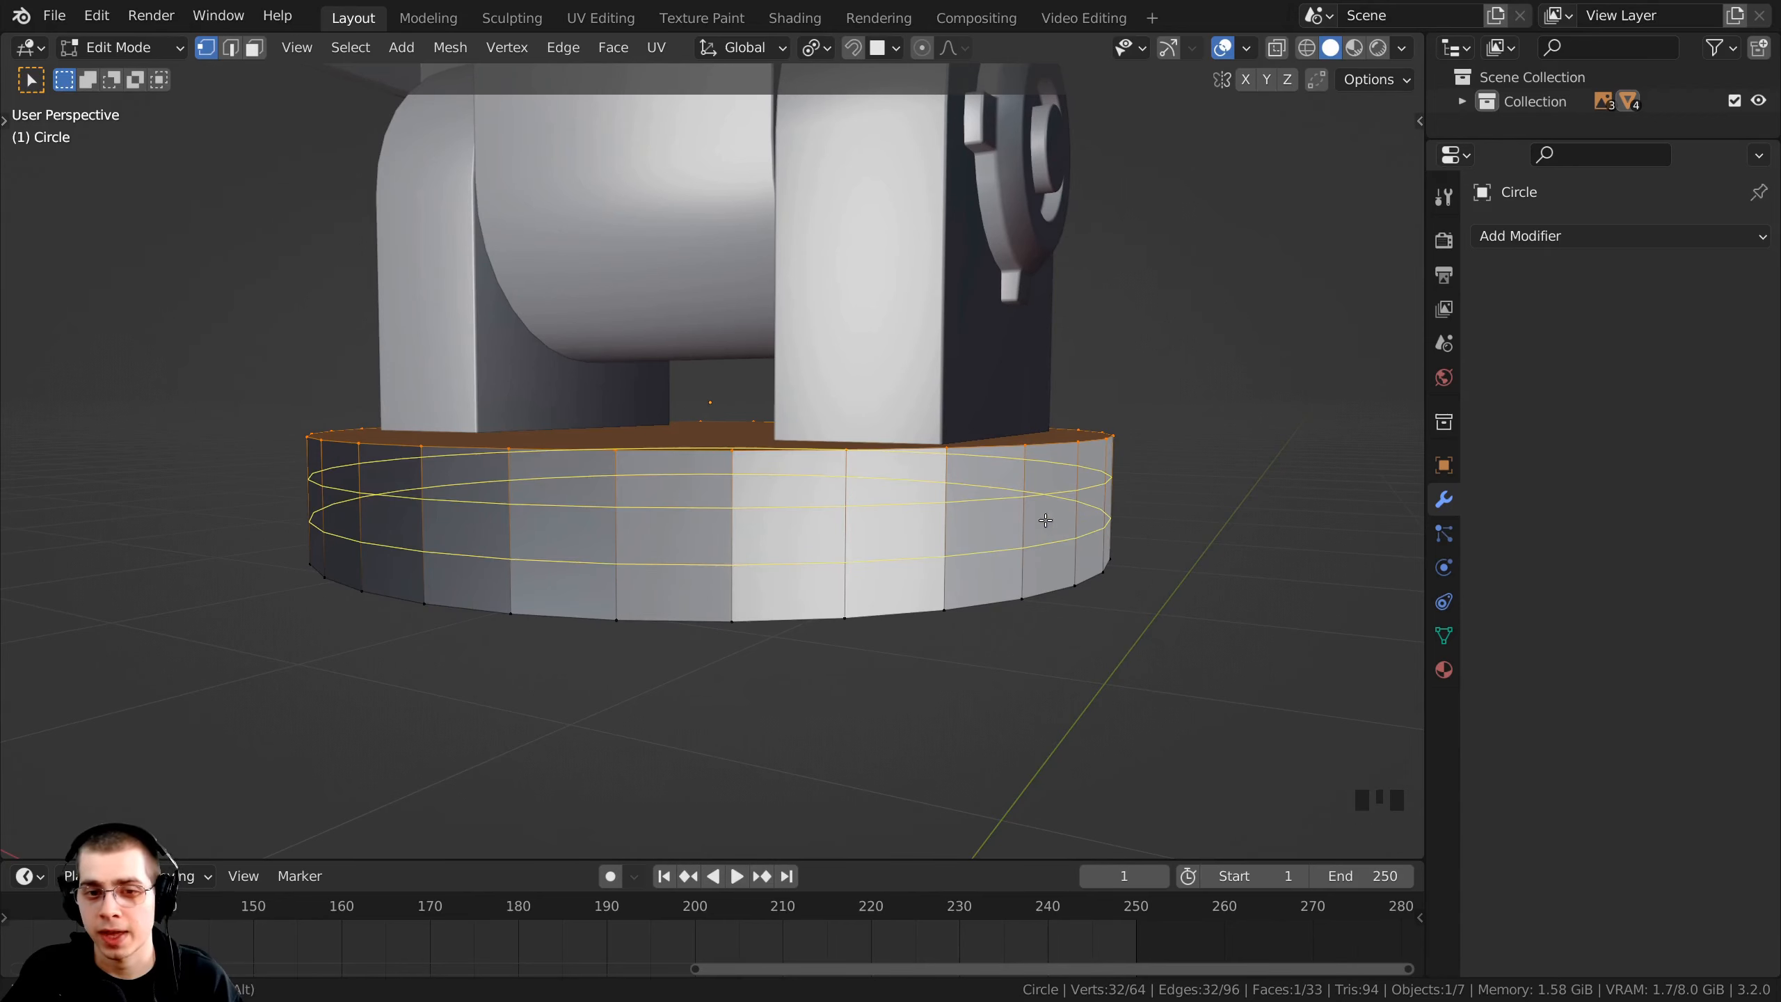
scroll(762, 529, up, 1)
click(710, 562)
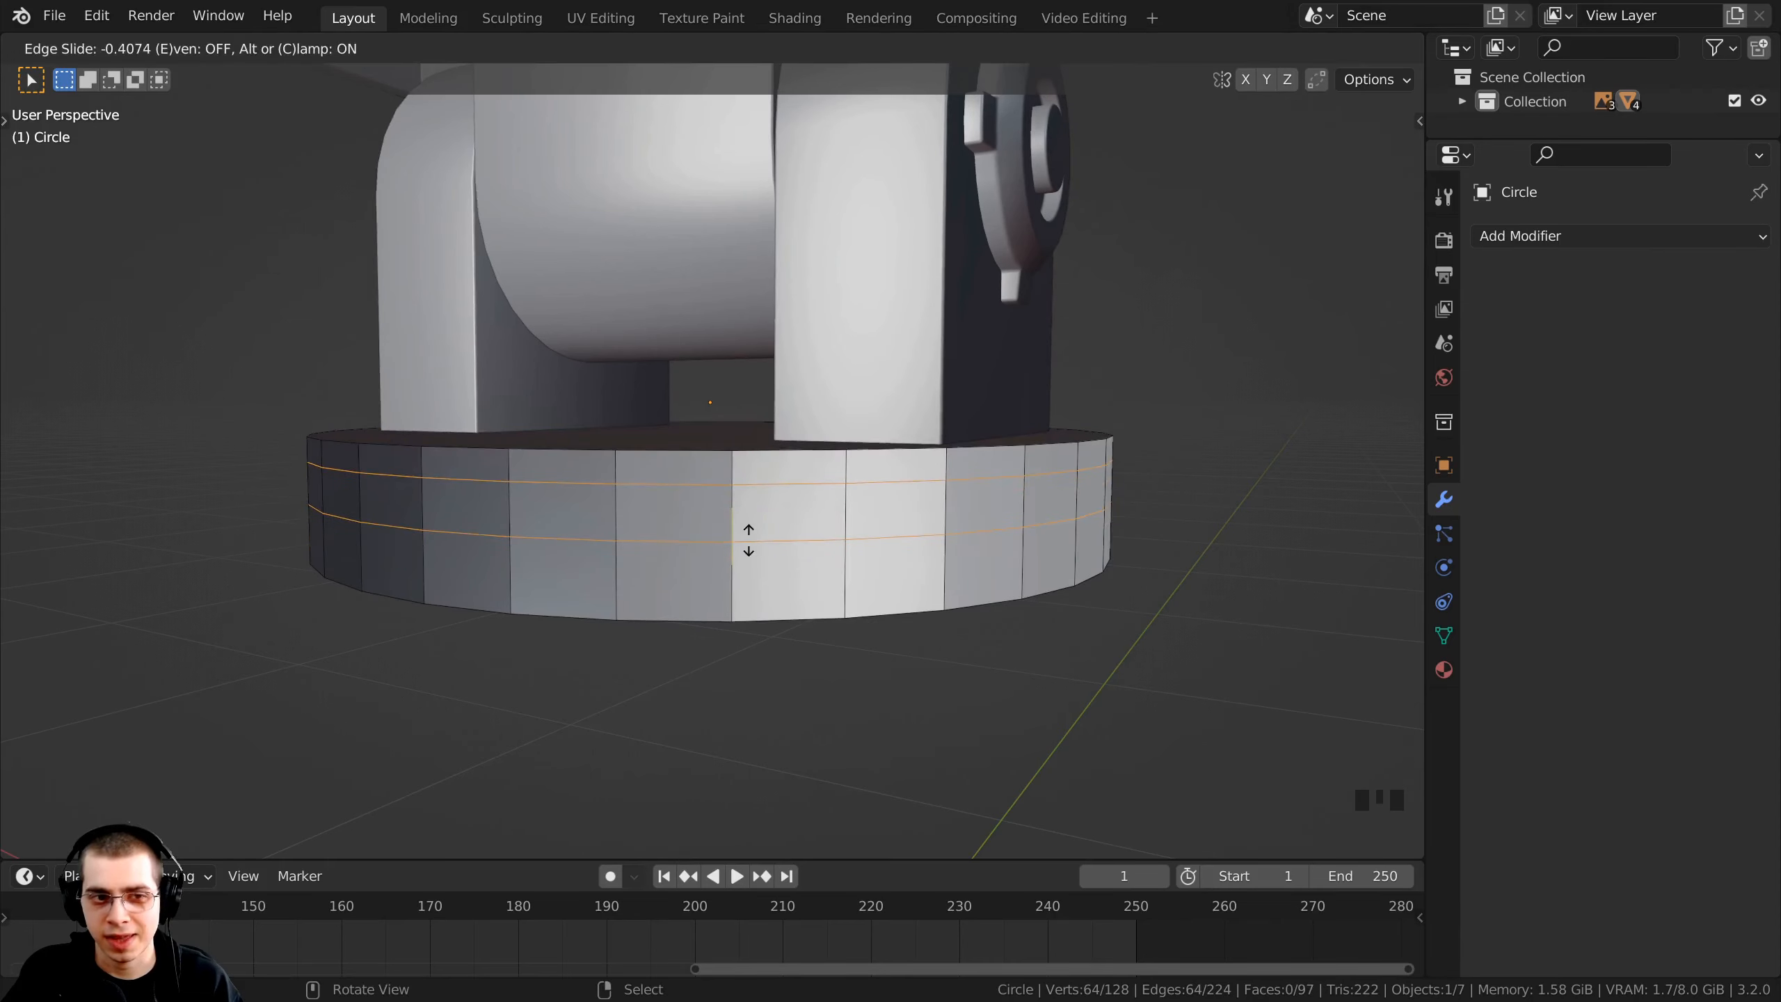
right_click(608, 403)
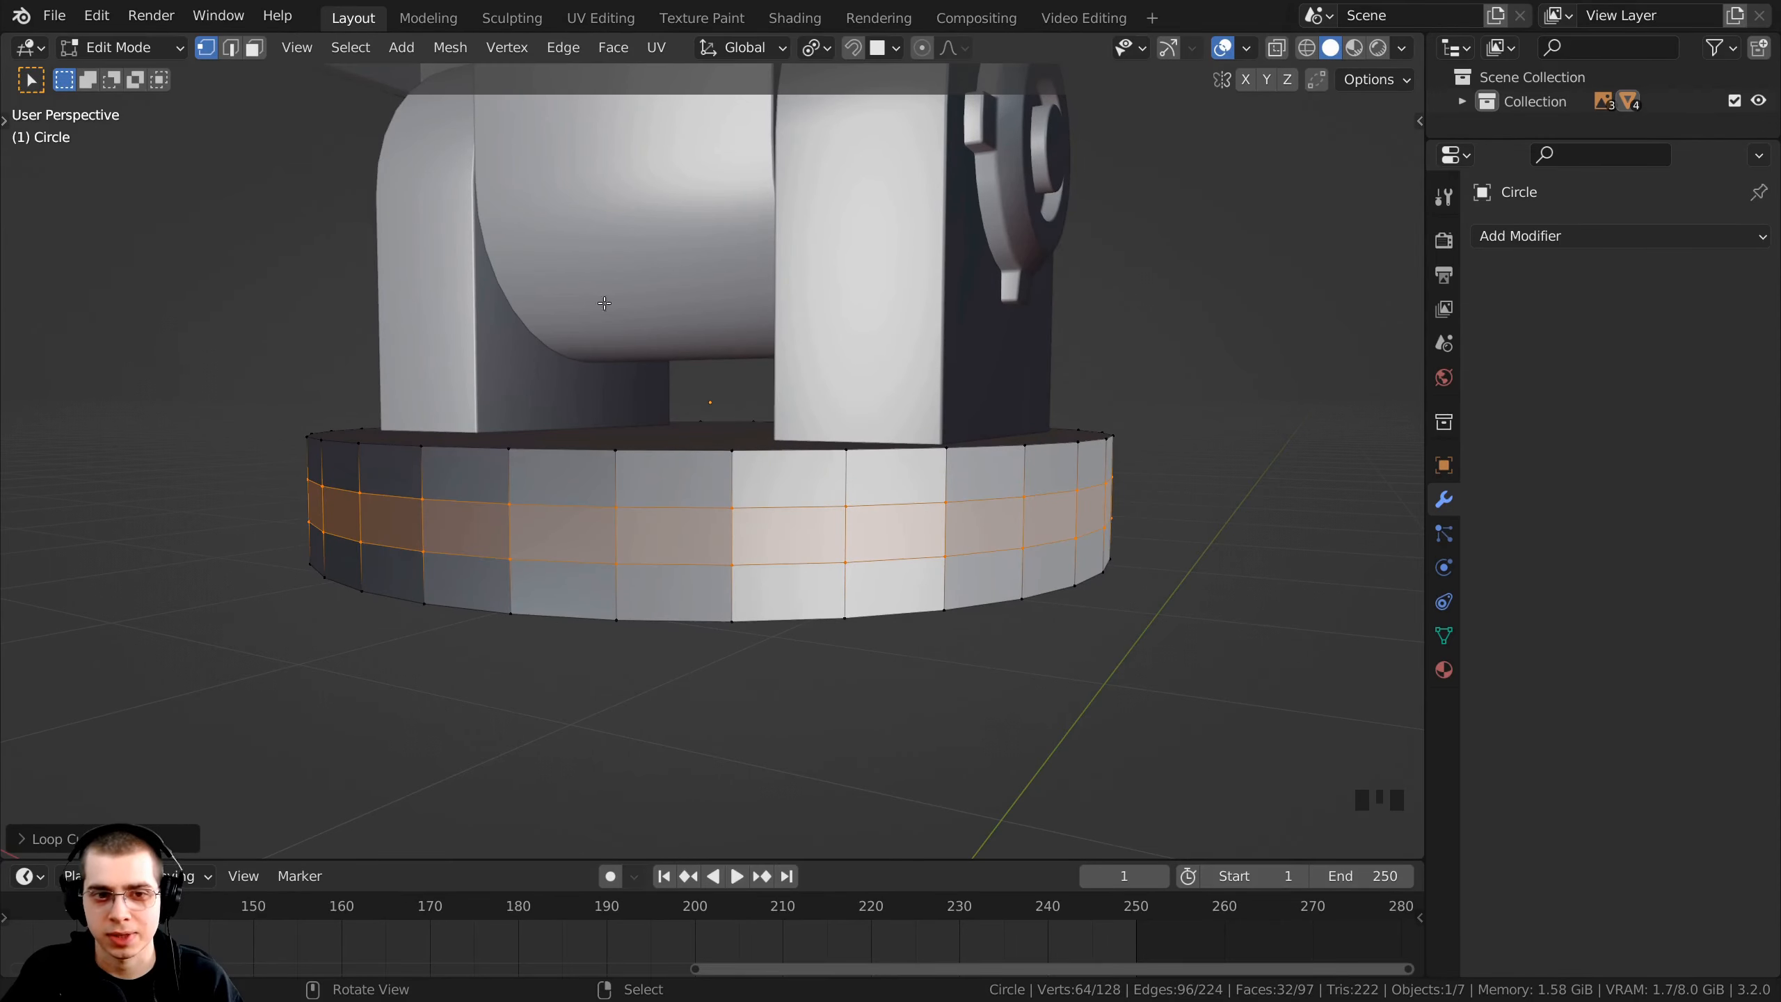
- Extrude the middle band of the neck base in place and scale it inward to about 0.95 with Z locked, matching the reference groove
middle_drag(605, 304, 608, 394)
scroll(708, 414, down, 1)
key(ctrl+shift+z)
key(ctrl+shift+z)
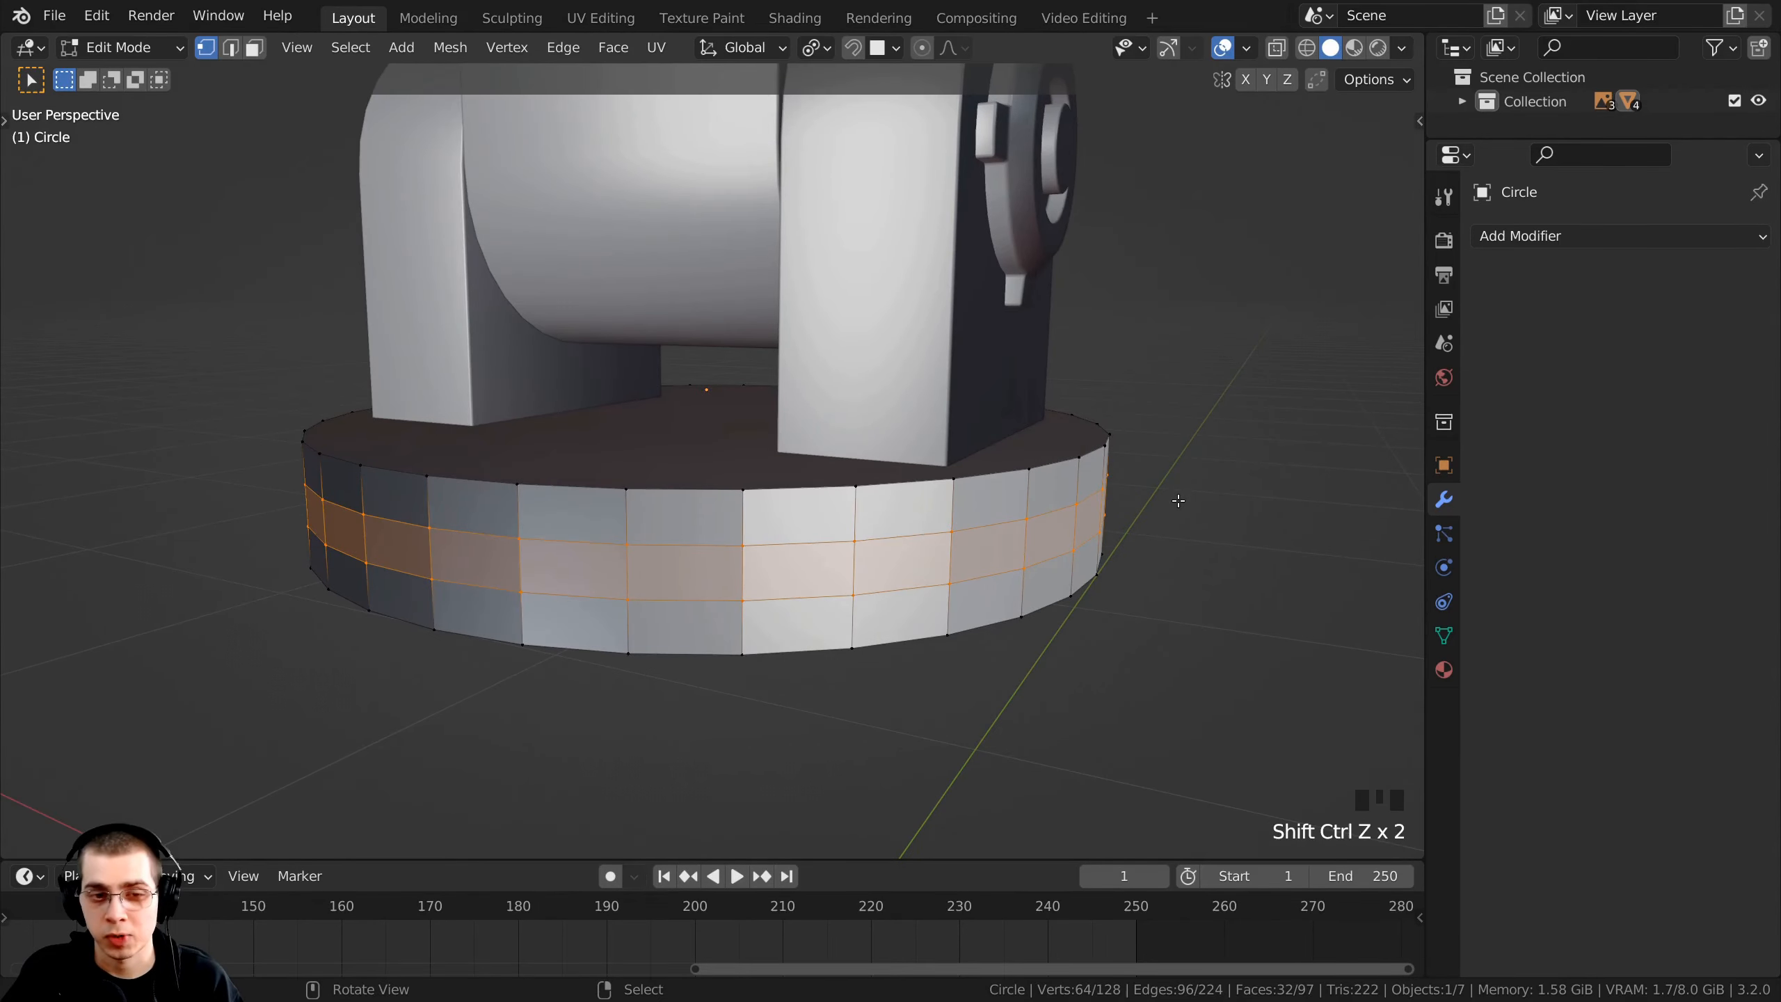
key(e)
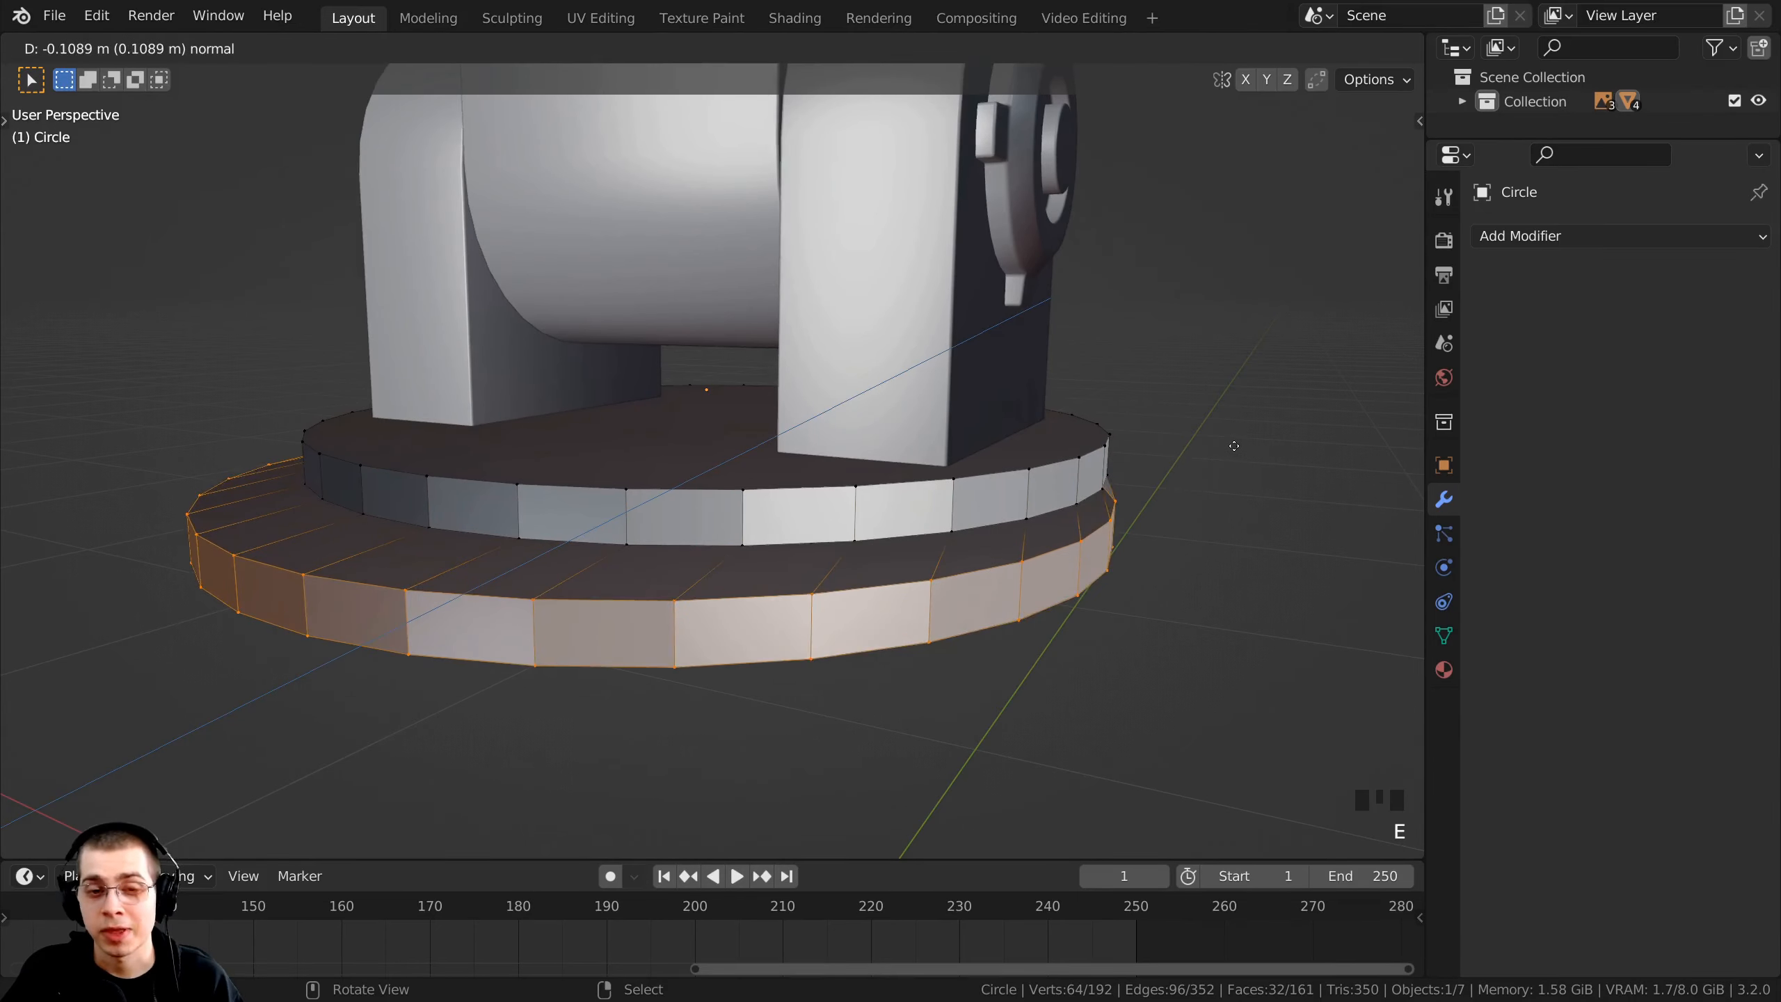
right_click(1251, 441)
key(s)
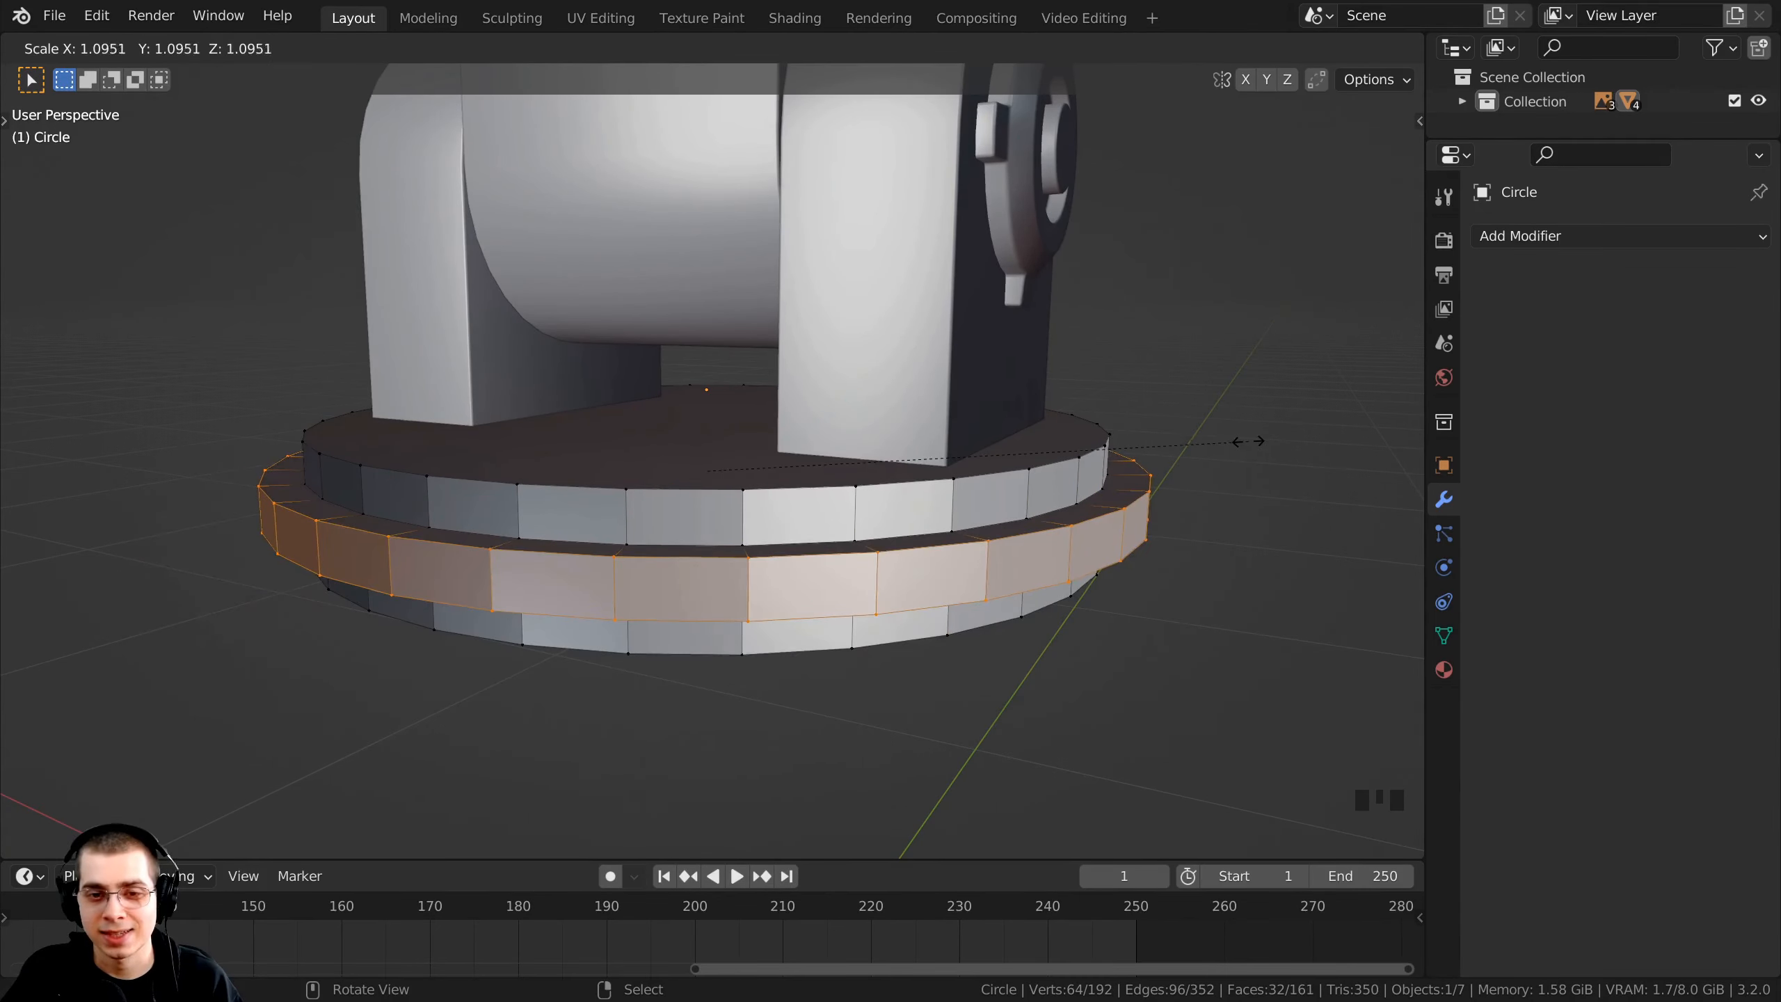
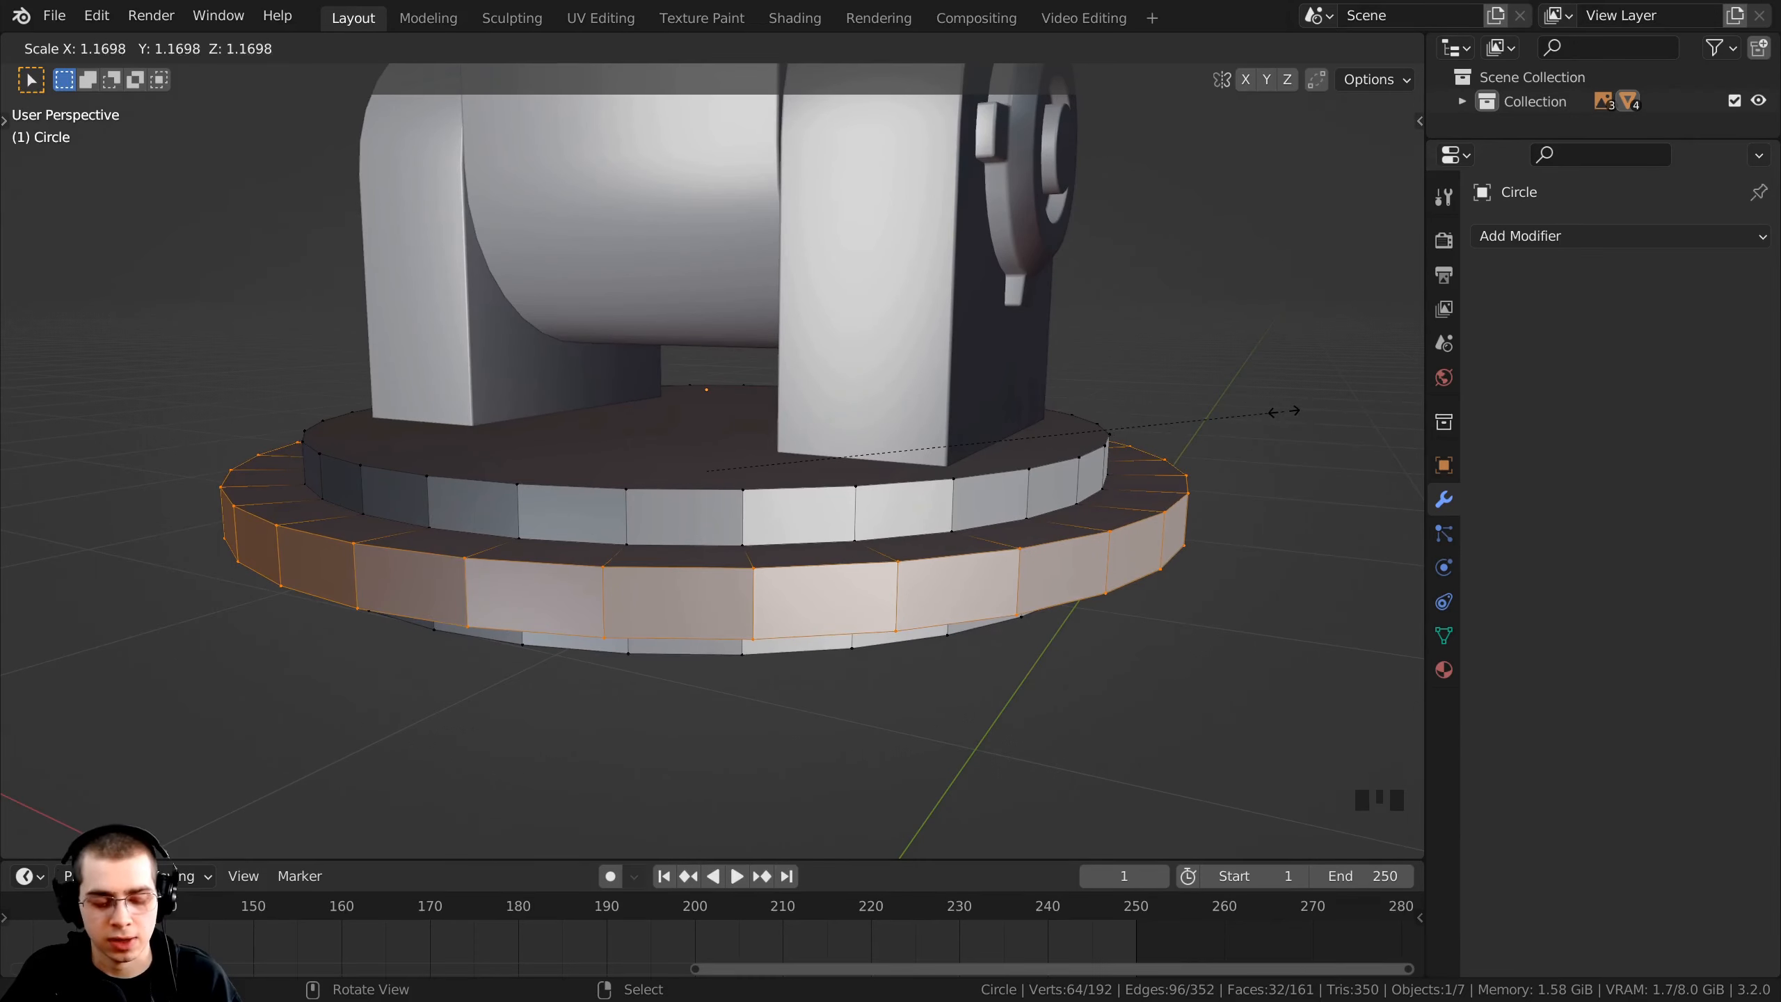
key(shift+z)
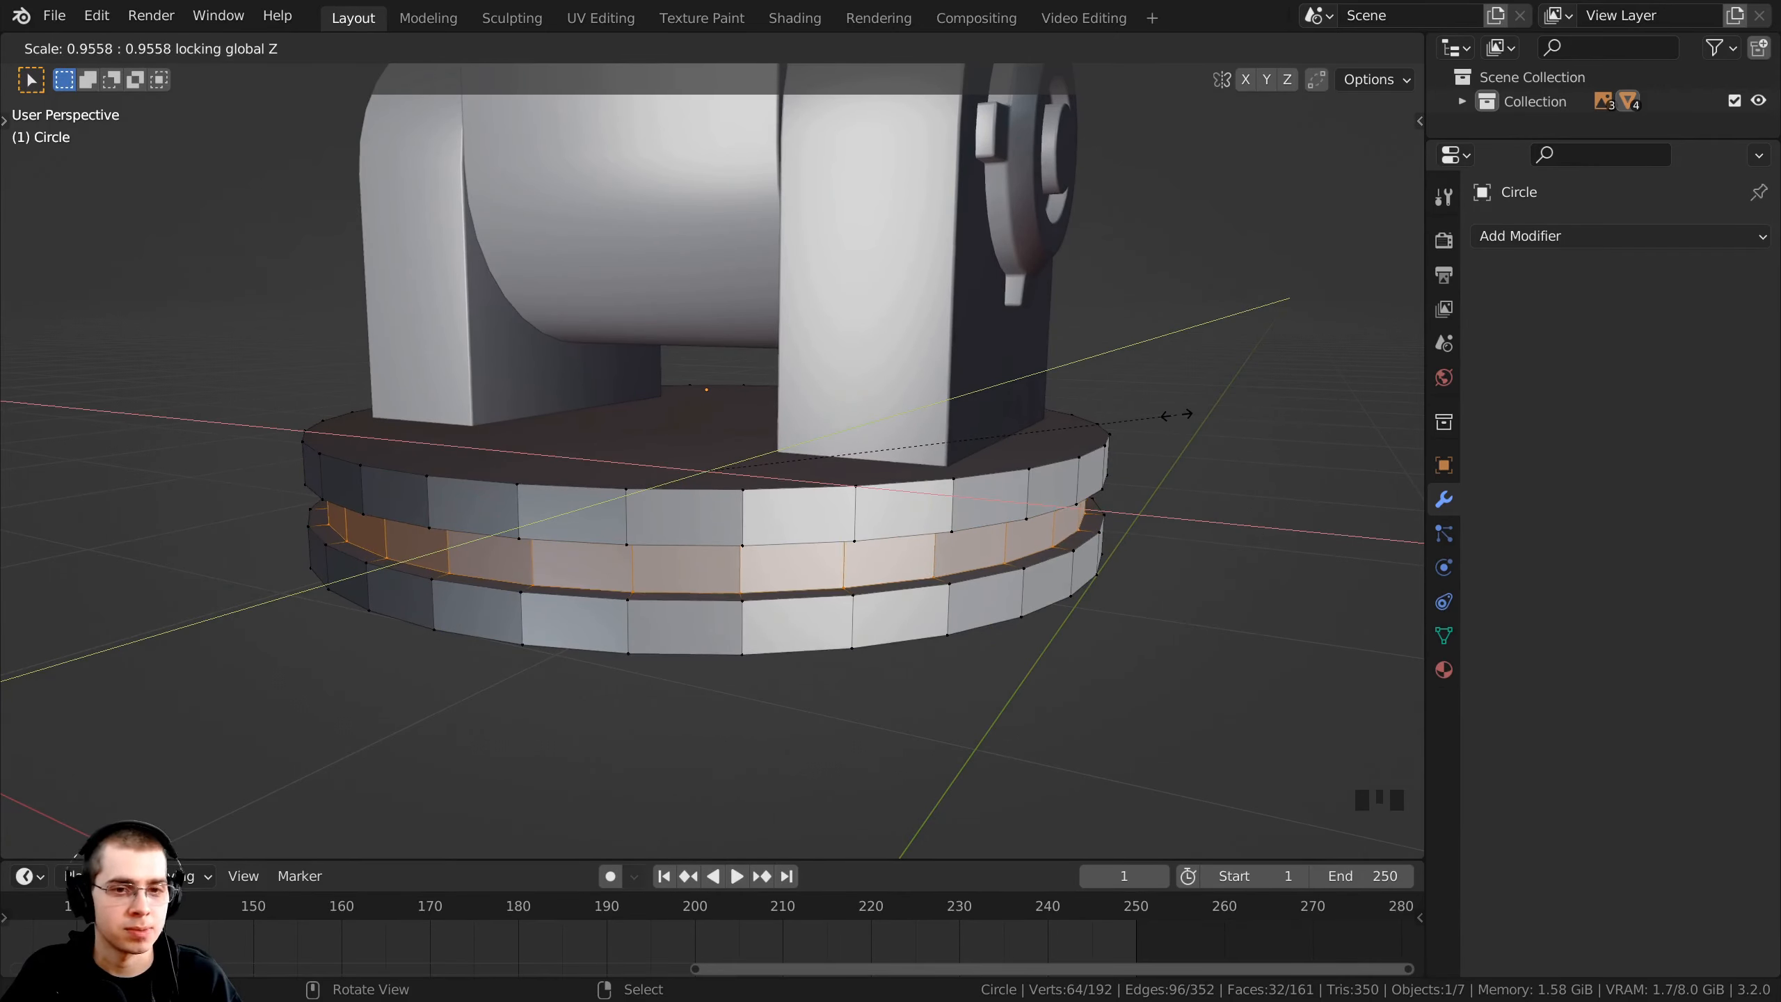
click(1133, 579)
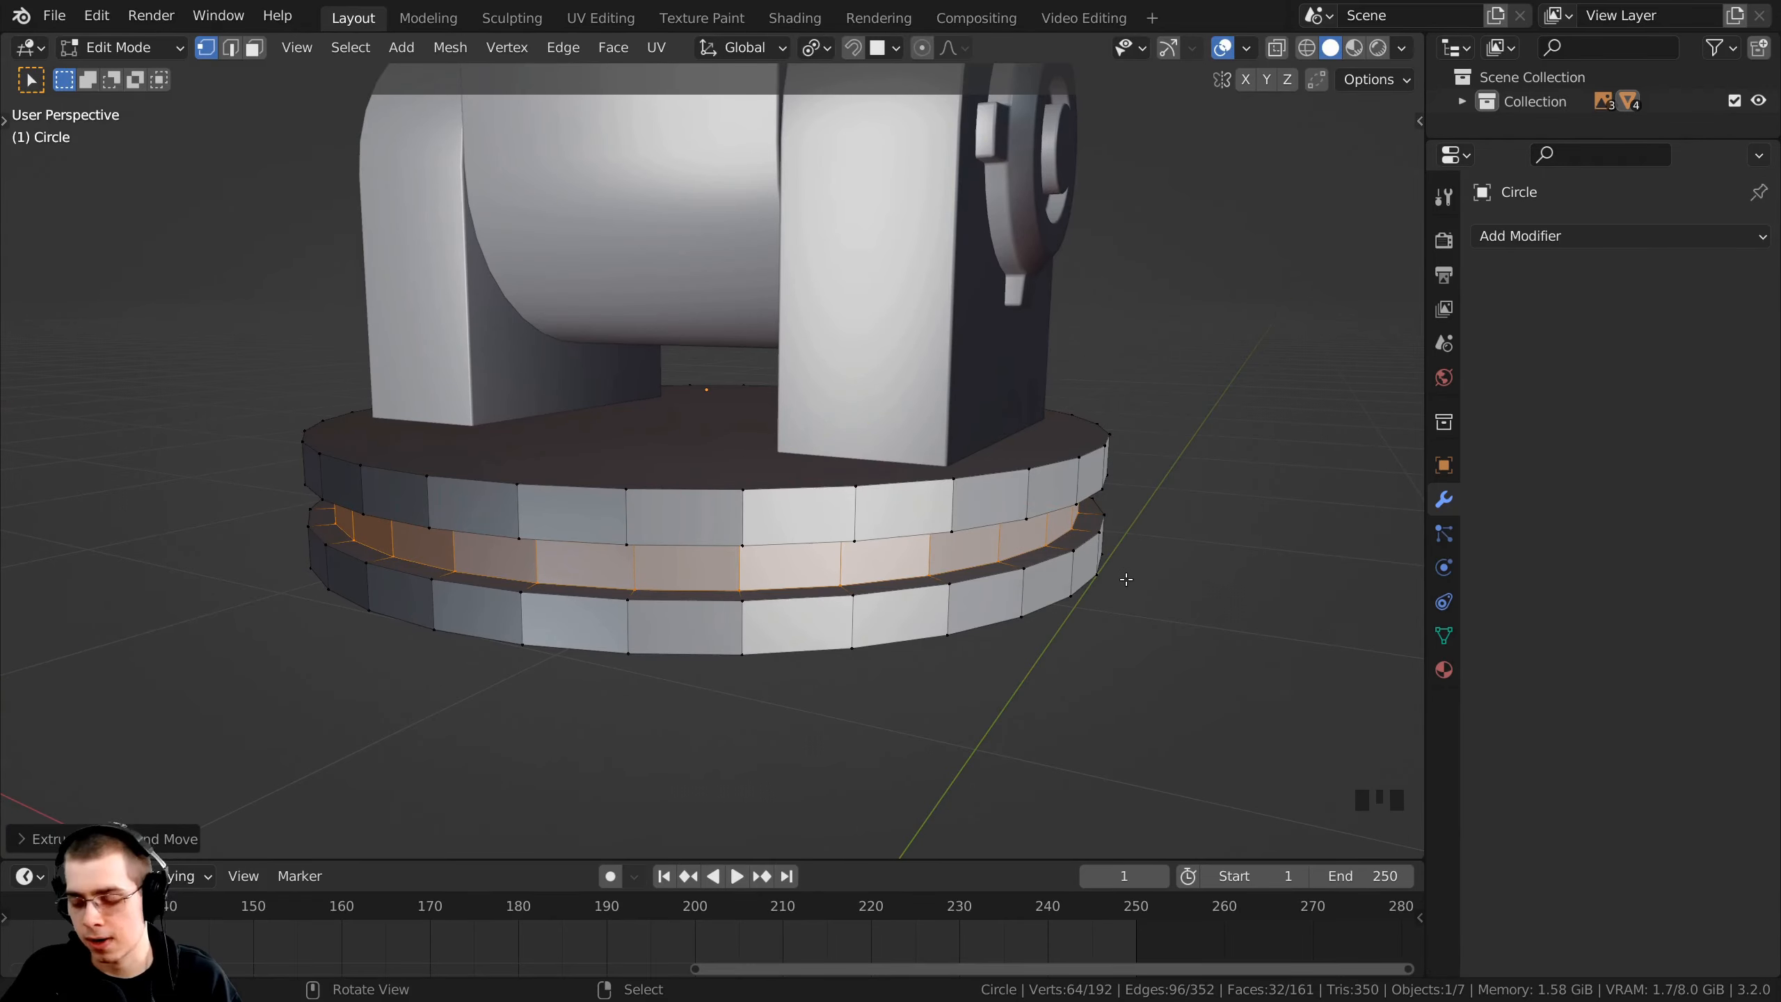
key(KP_1)
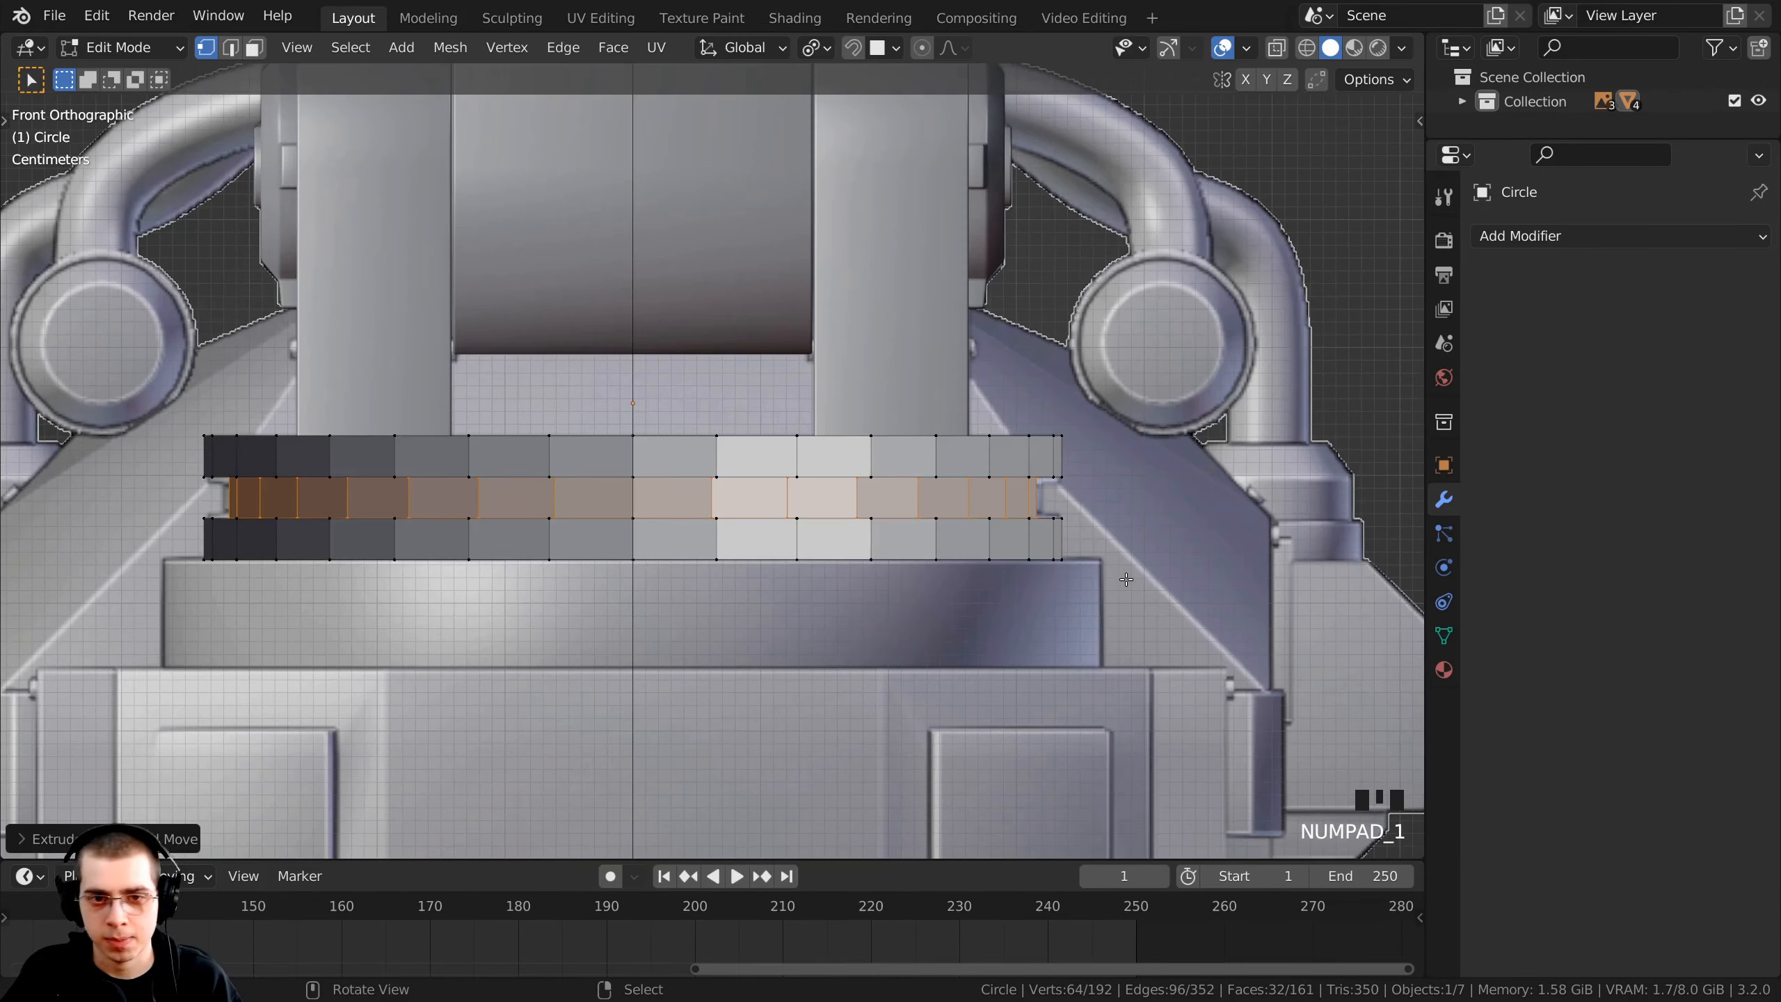
shift+middle_drag(1126, 579, 986, 517)
scroll(1051, 375, up, 4)
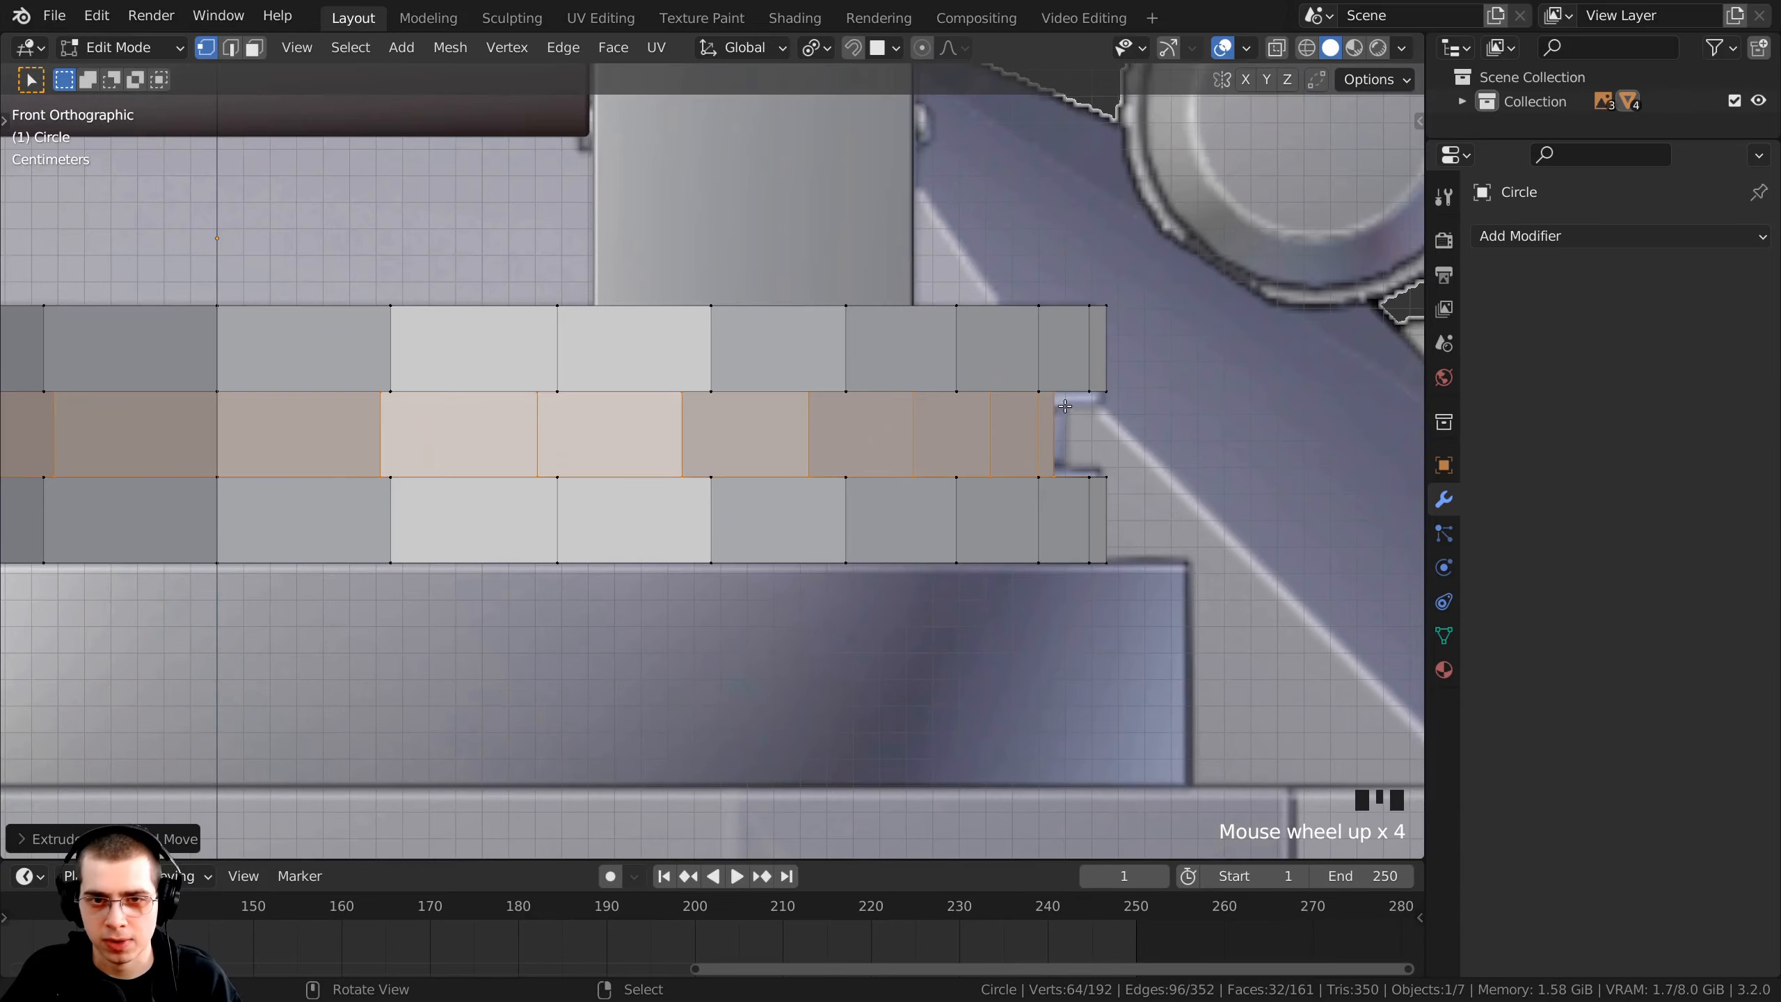
- Recalculate the normals of the entire neck base mesh to face outside and return to Object Mode
scroll(770, 519, down, 6)
middle_drag(860, 485, 771, 569)
key(a)
key(a)
key(a)
key(a)
key(a)
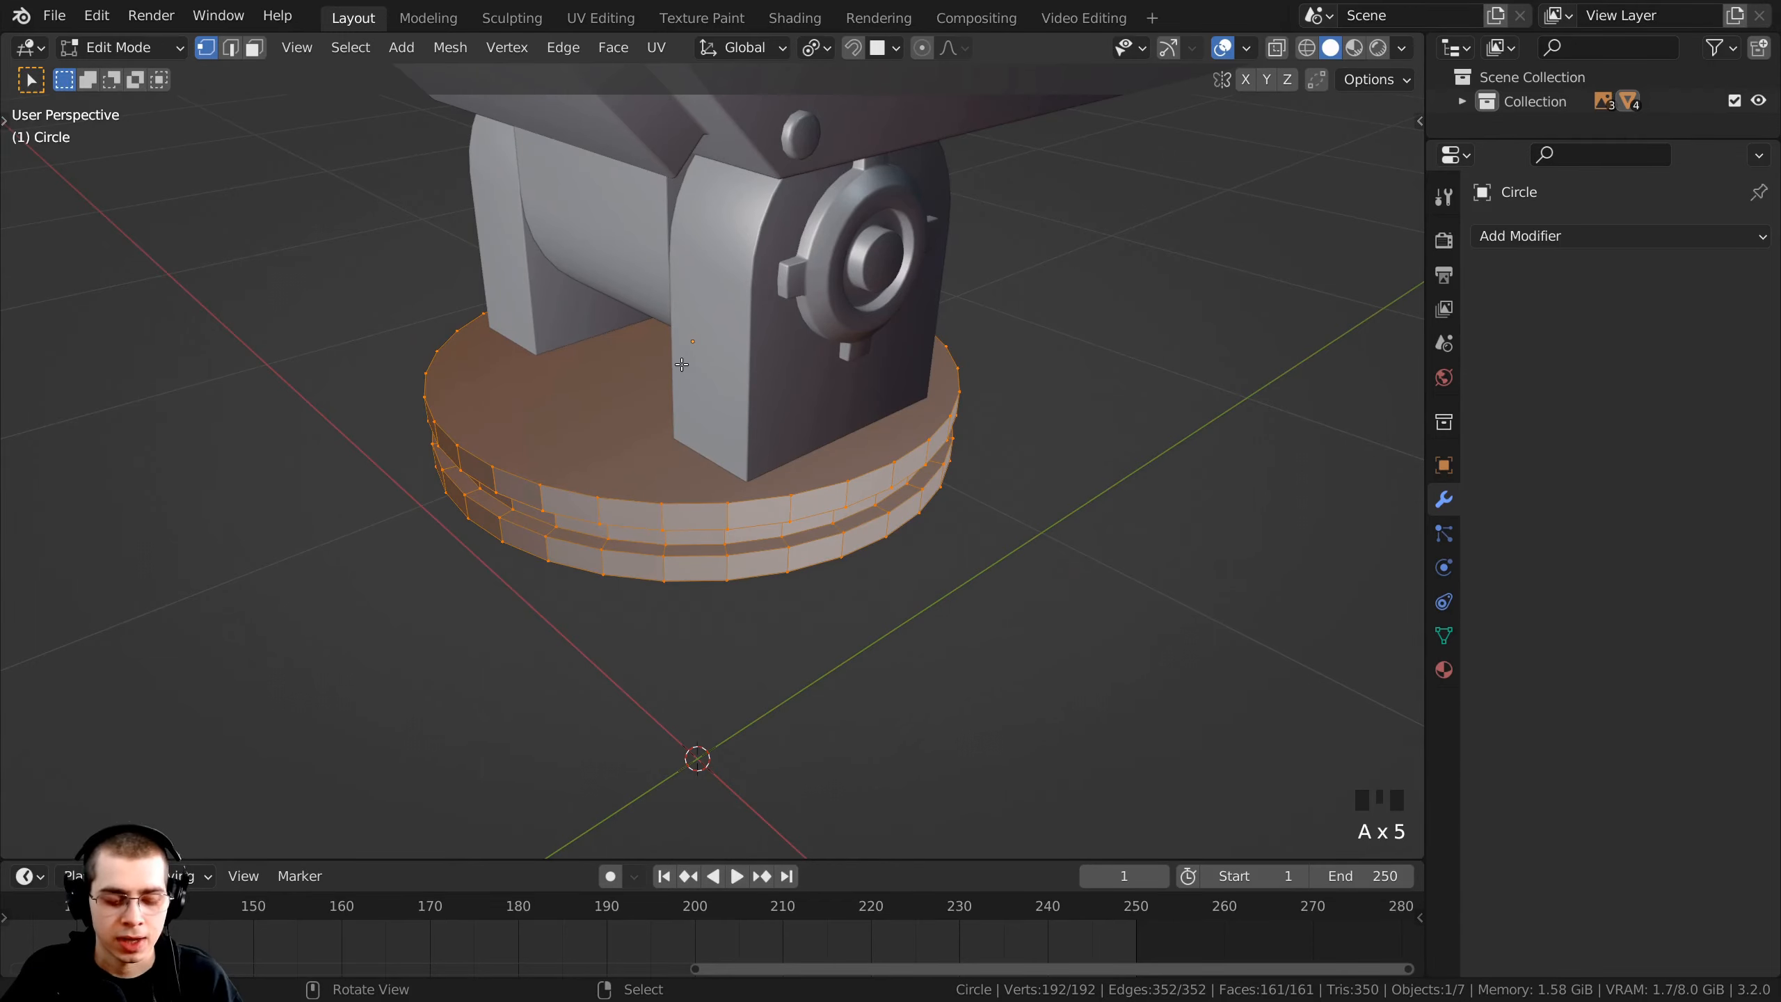
key(shift+n)
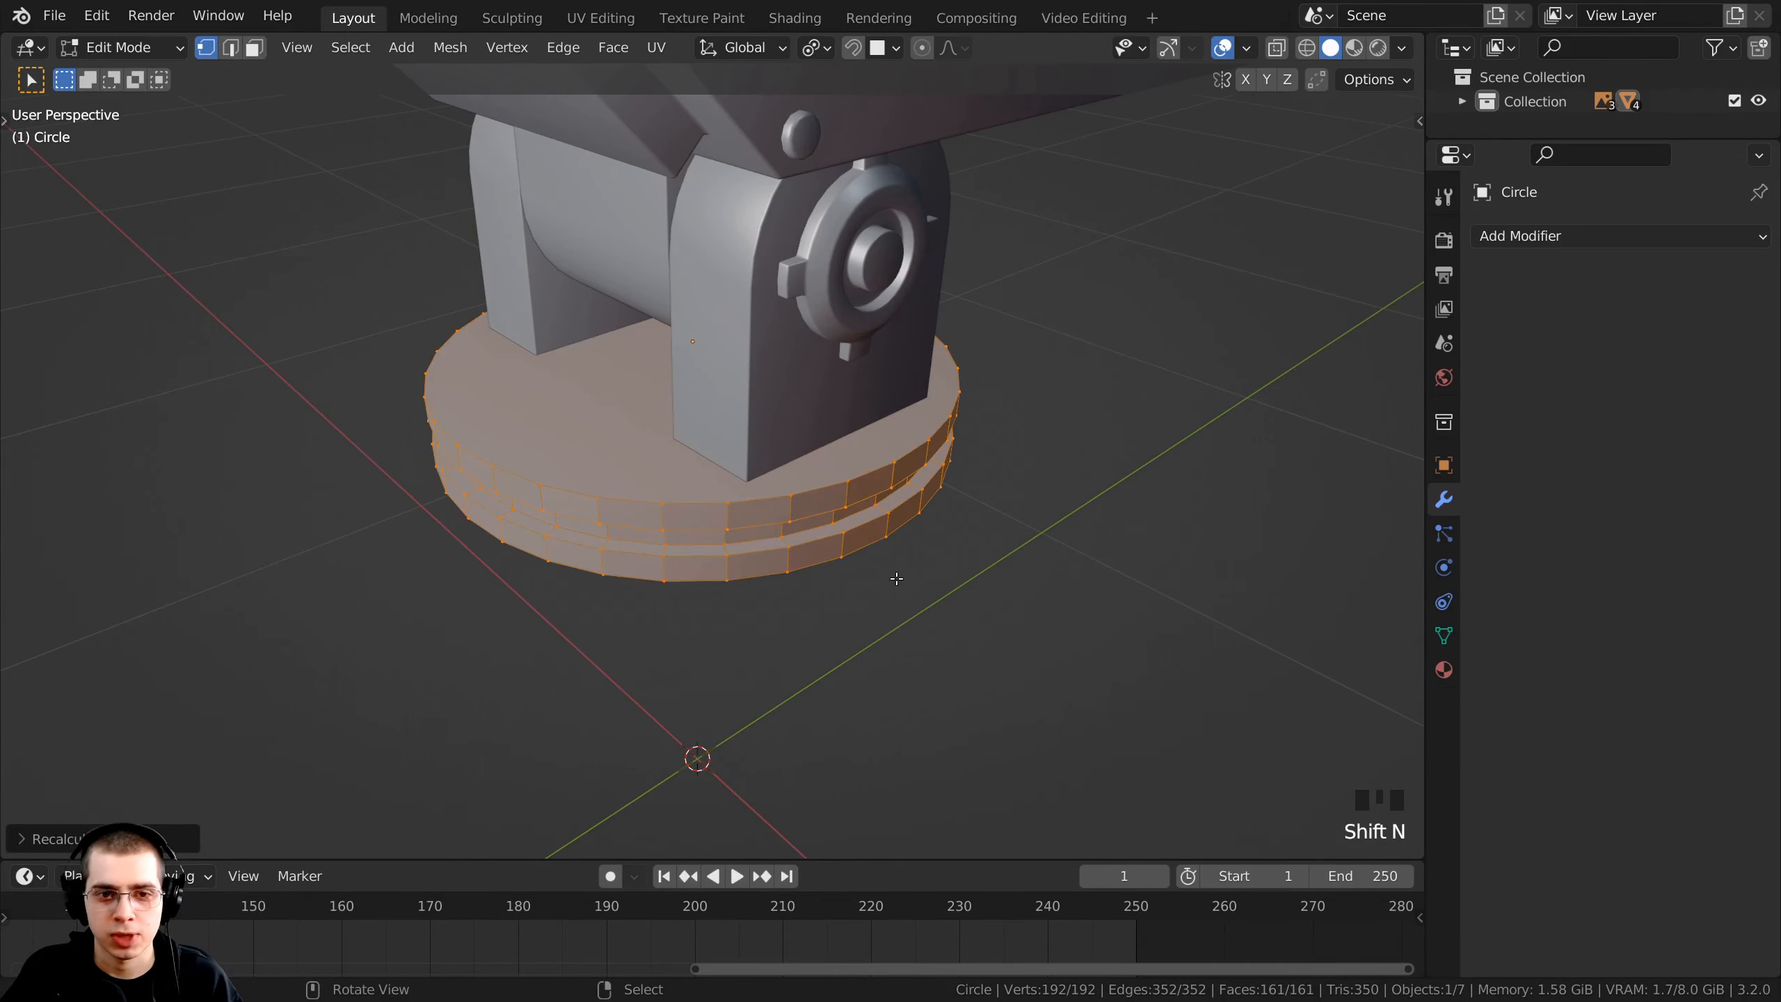
middle_drag(897, 578, 859, 435)
scroll(854, 361, up, 2)
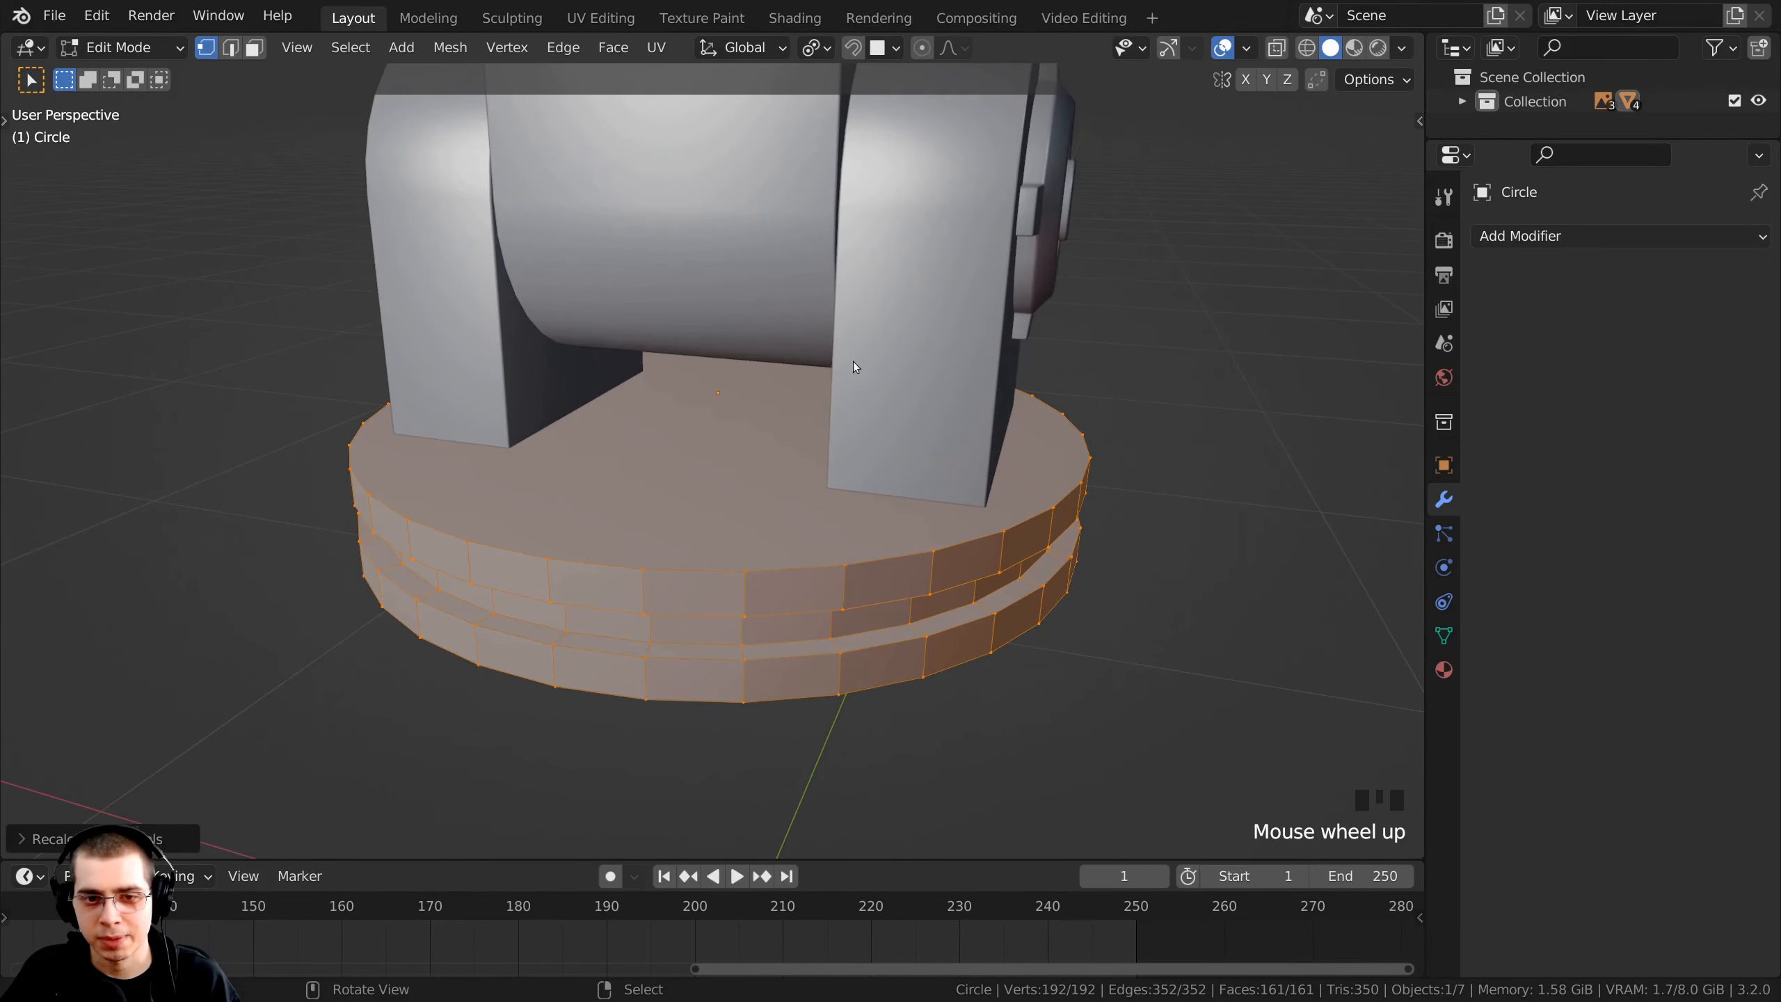
key(Tab)
- Copy the neck bracket's Mirror and Bevel modifiers onto the round neck base
shift+middle_drag(853, 362, 819, 450)
shift+scroll(802, 388, up, 3)
shift+middle_drag(801, 388, 862, 615)
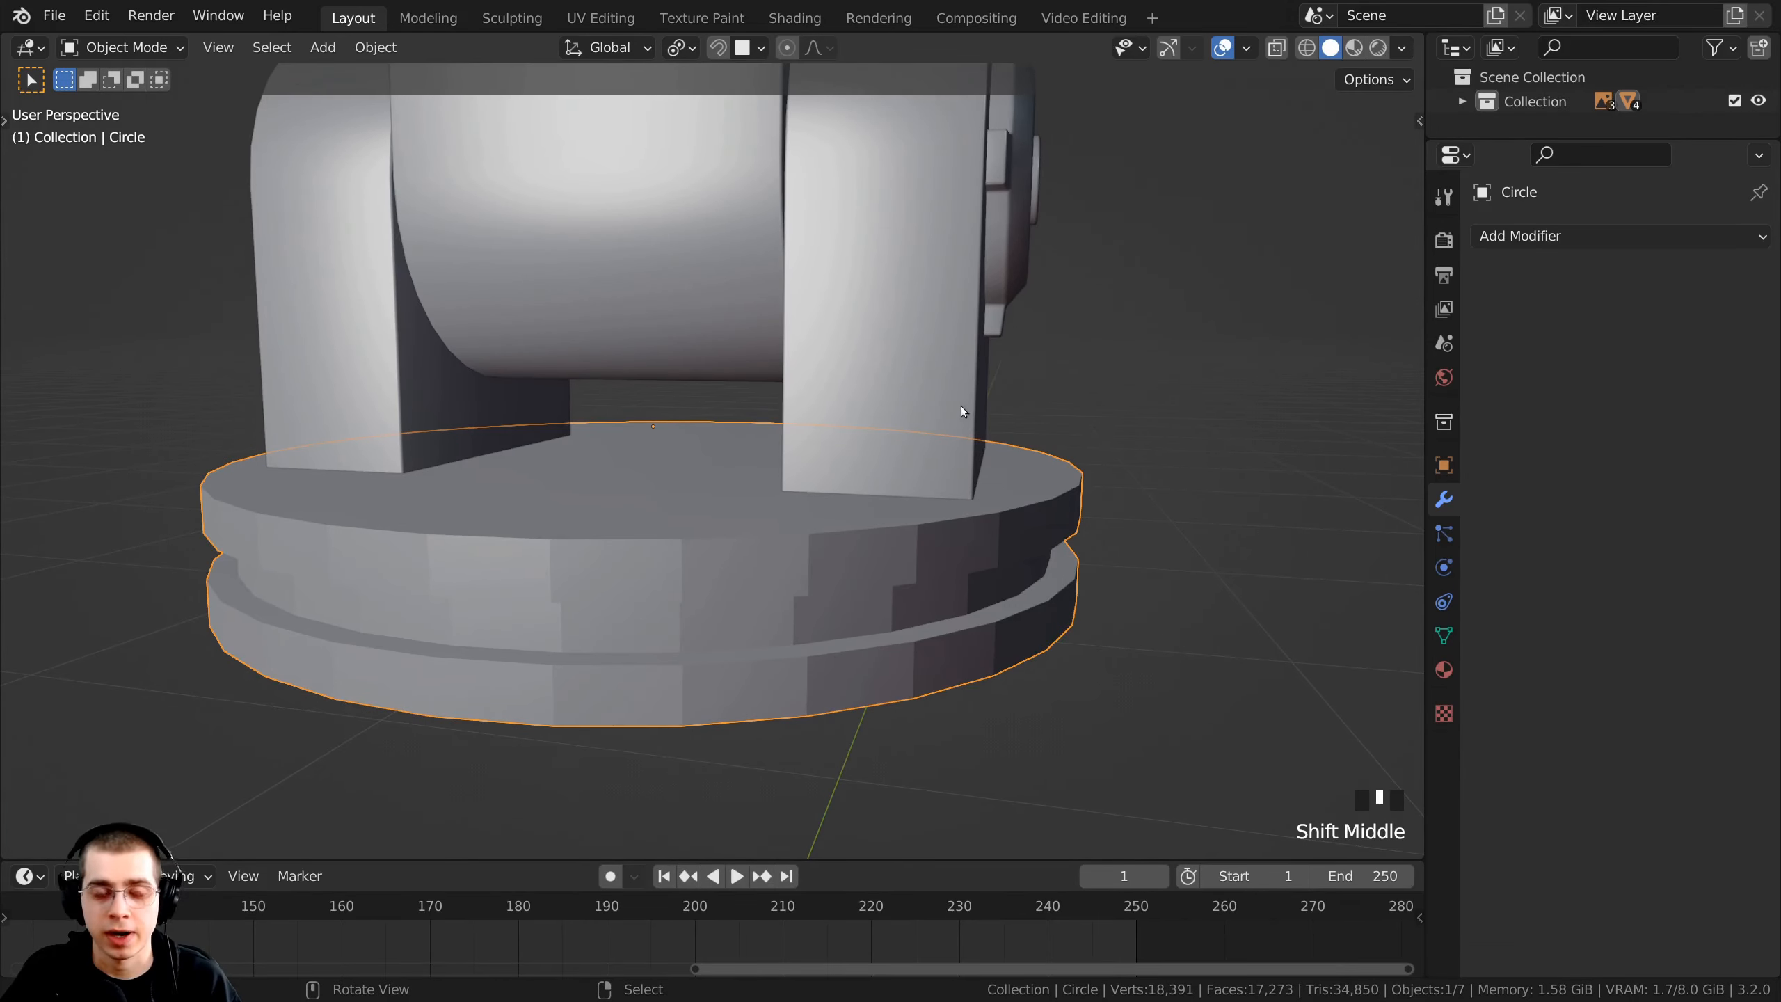
shift+middle_drag(957, 404, 1008, 544)
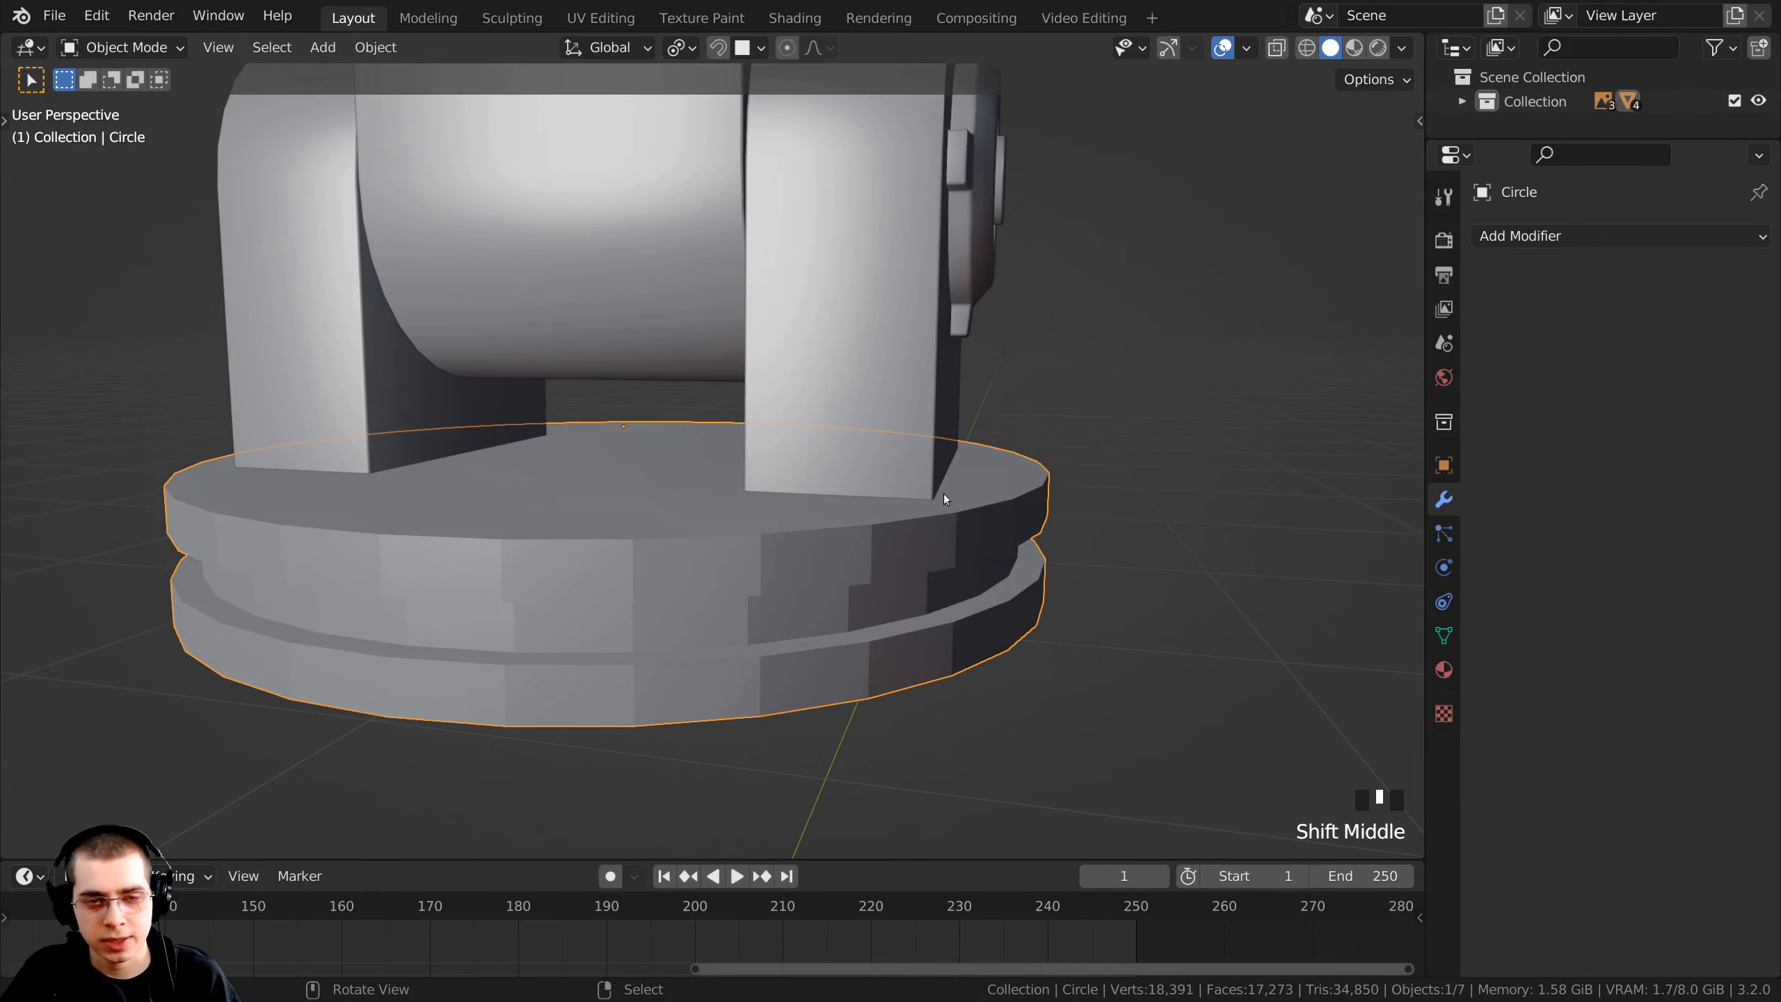
shift+right_click(914, 366)
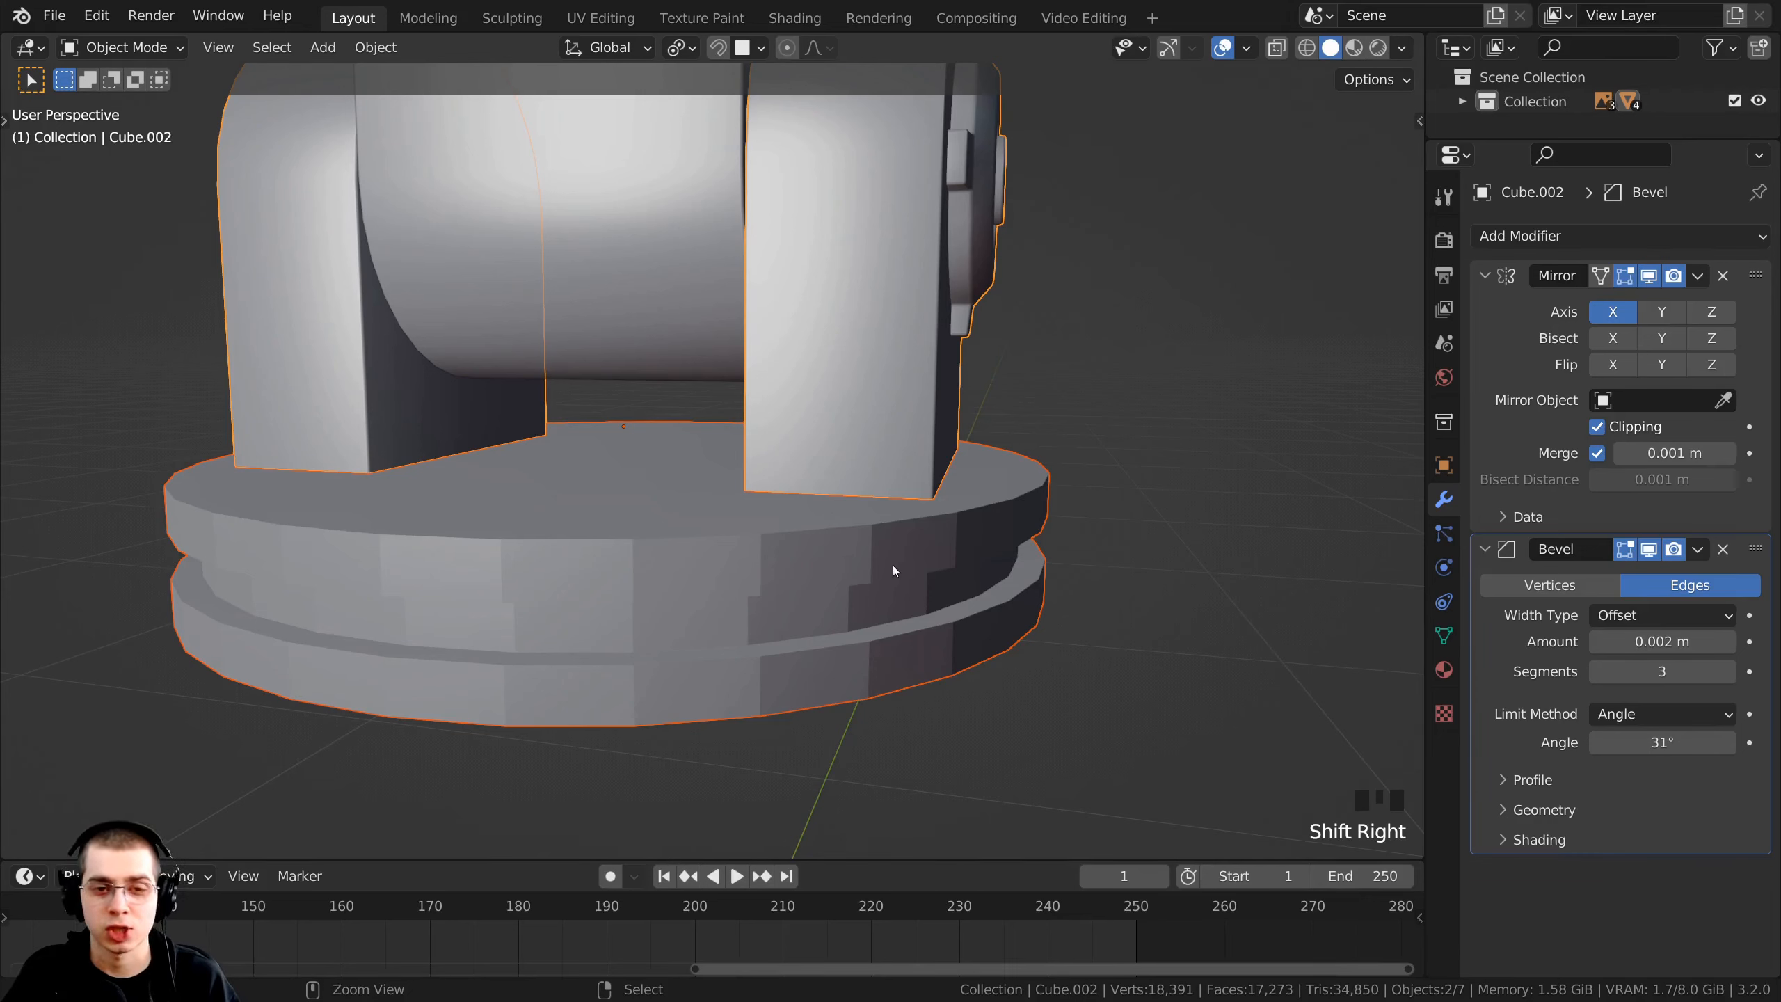
key(ctrl+l)
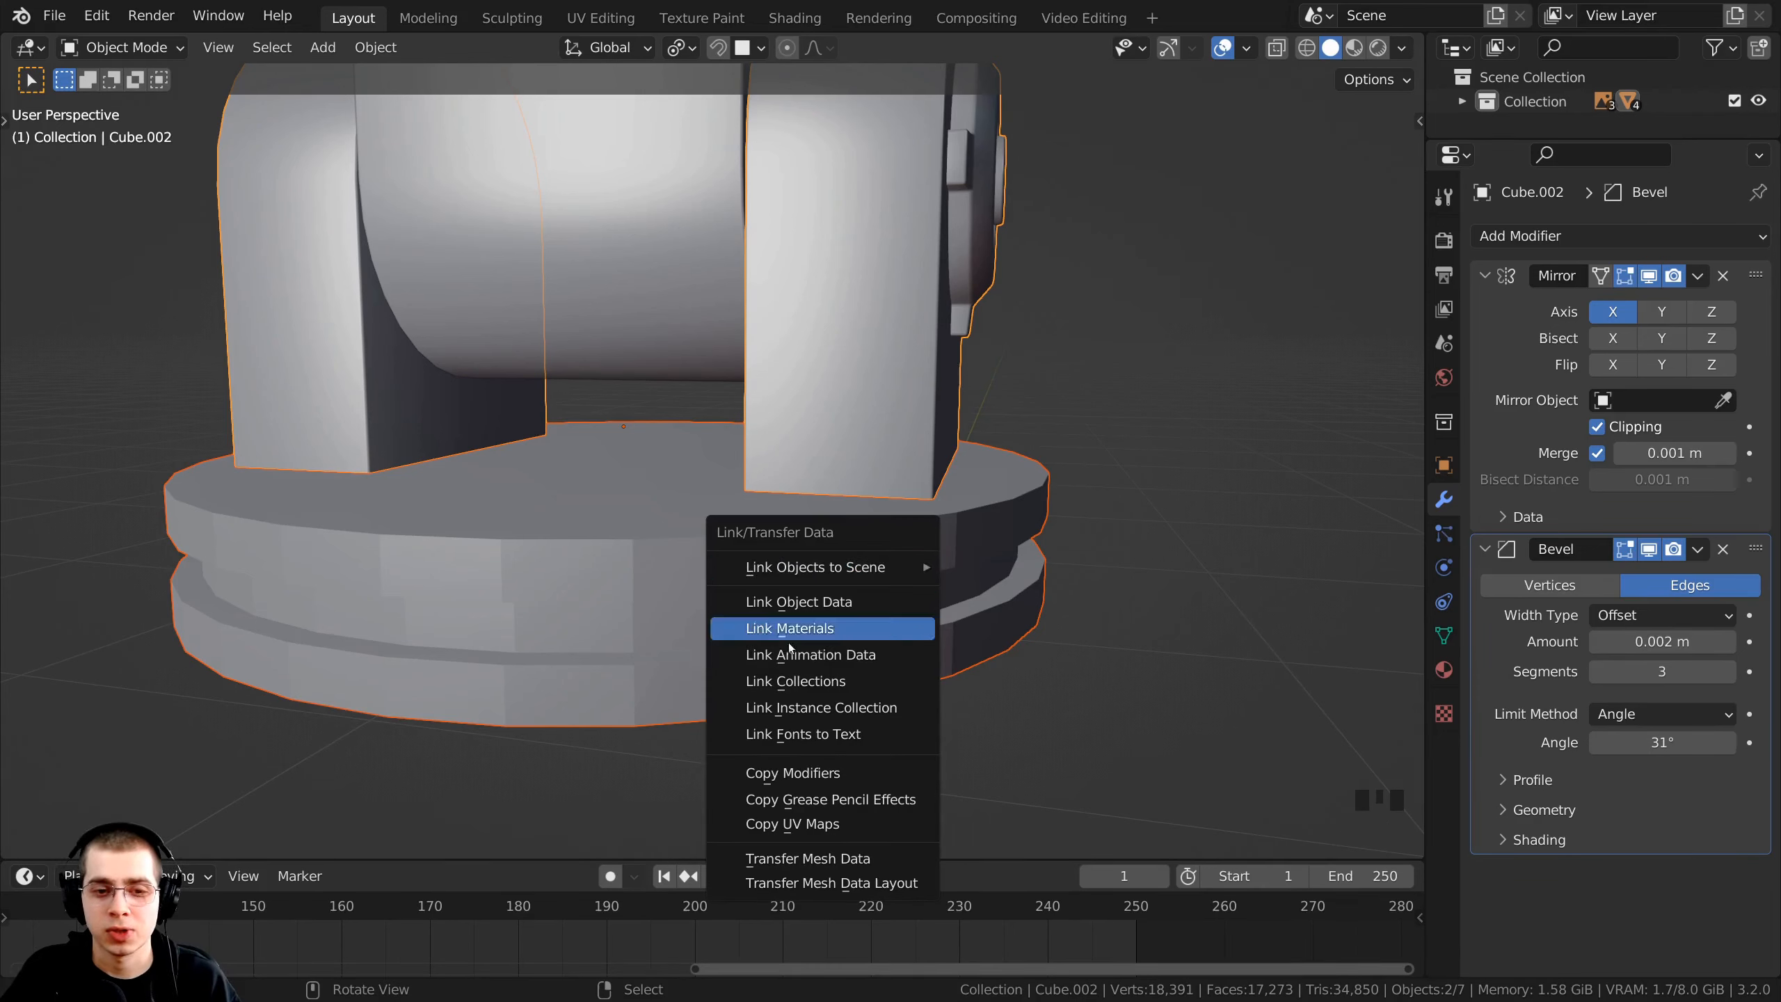
click(780, 773)
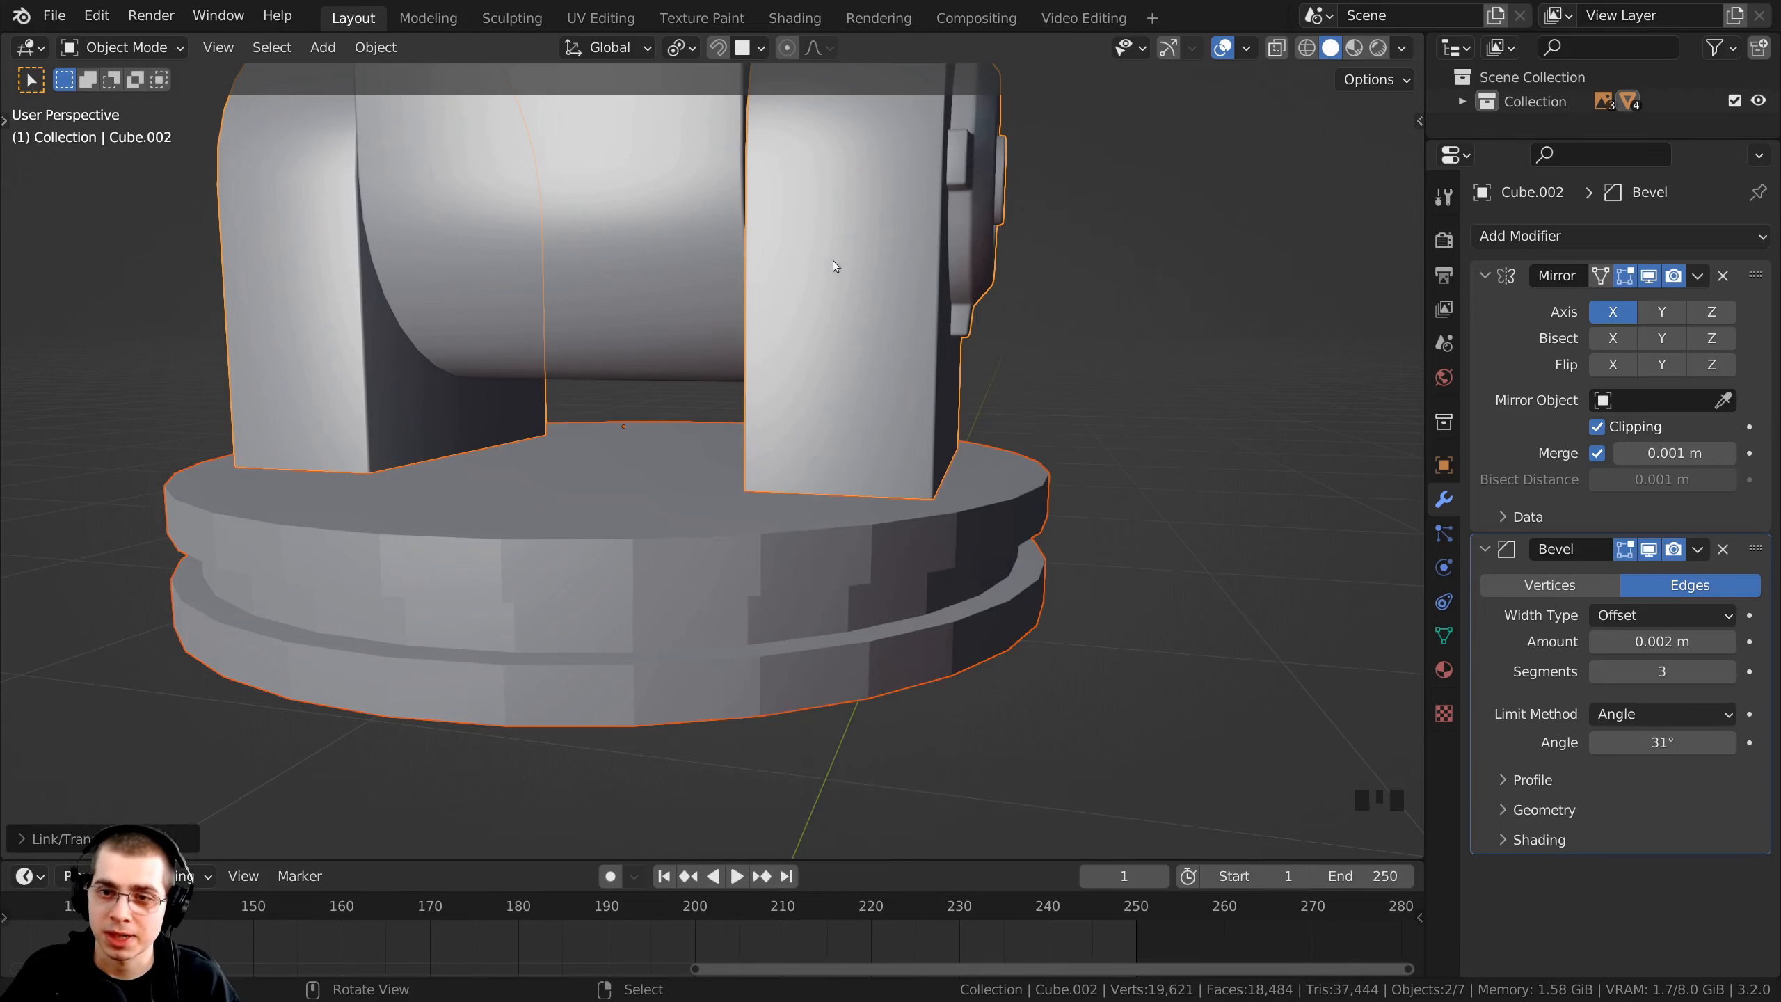
- Select only the round neck base and remove its Mirror modifier, keeping the Bevel modifier
right_click(975, 521)
scroll(939, 534, down, 3)
middle_drag(940, 535, 829, 466)
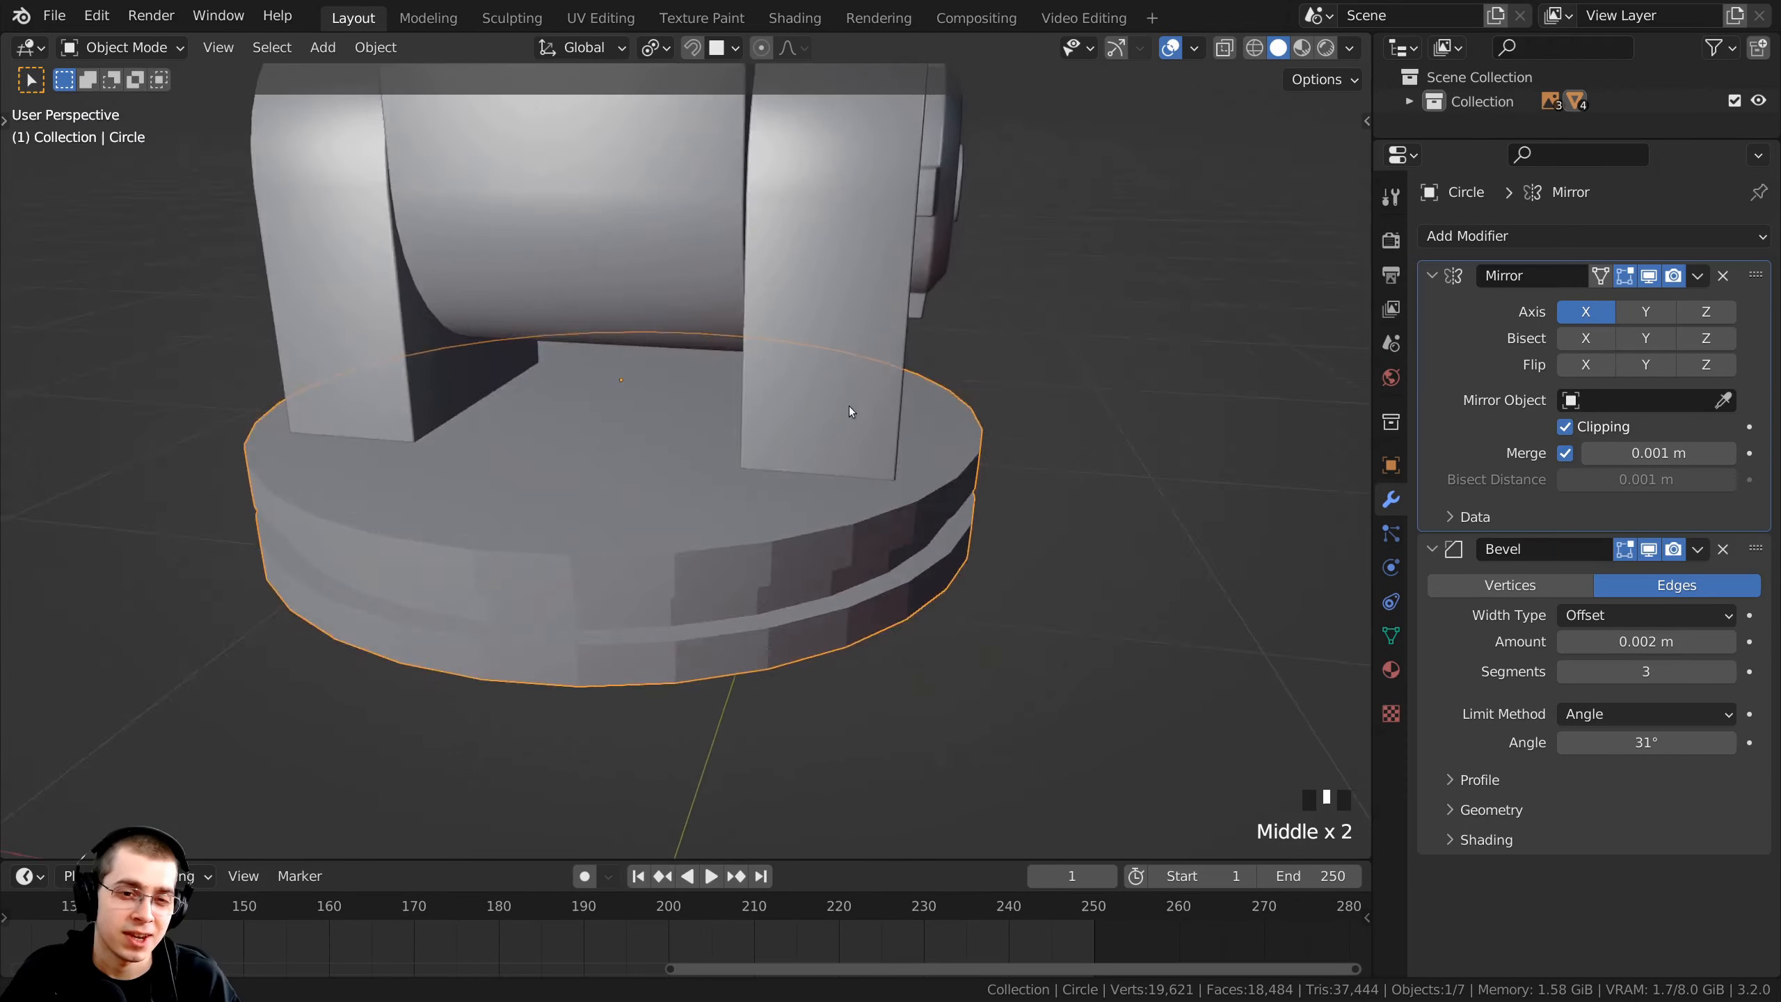
middle_drag(849, 406, 645, 522)
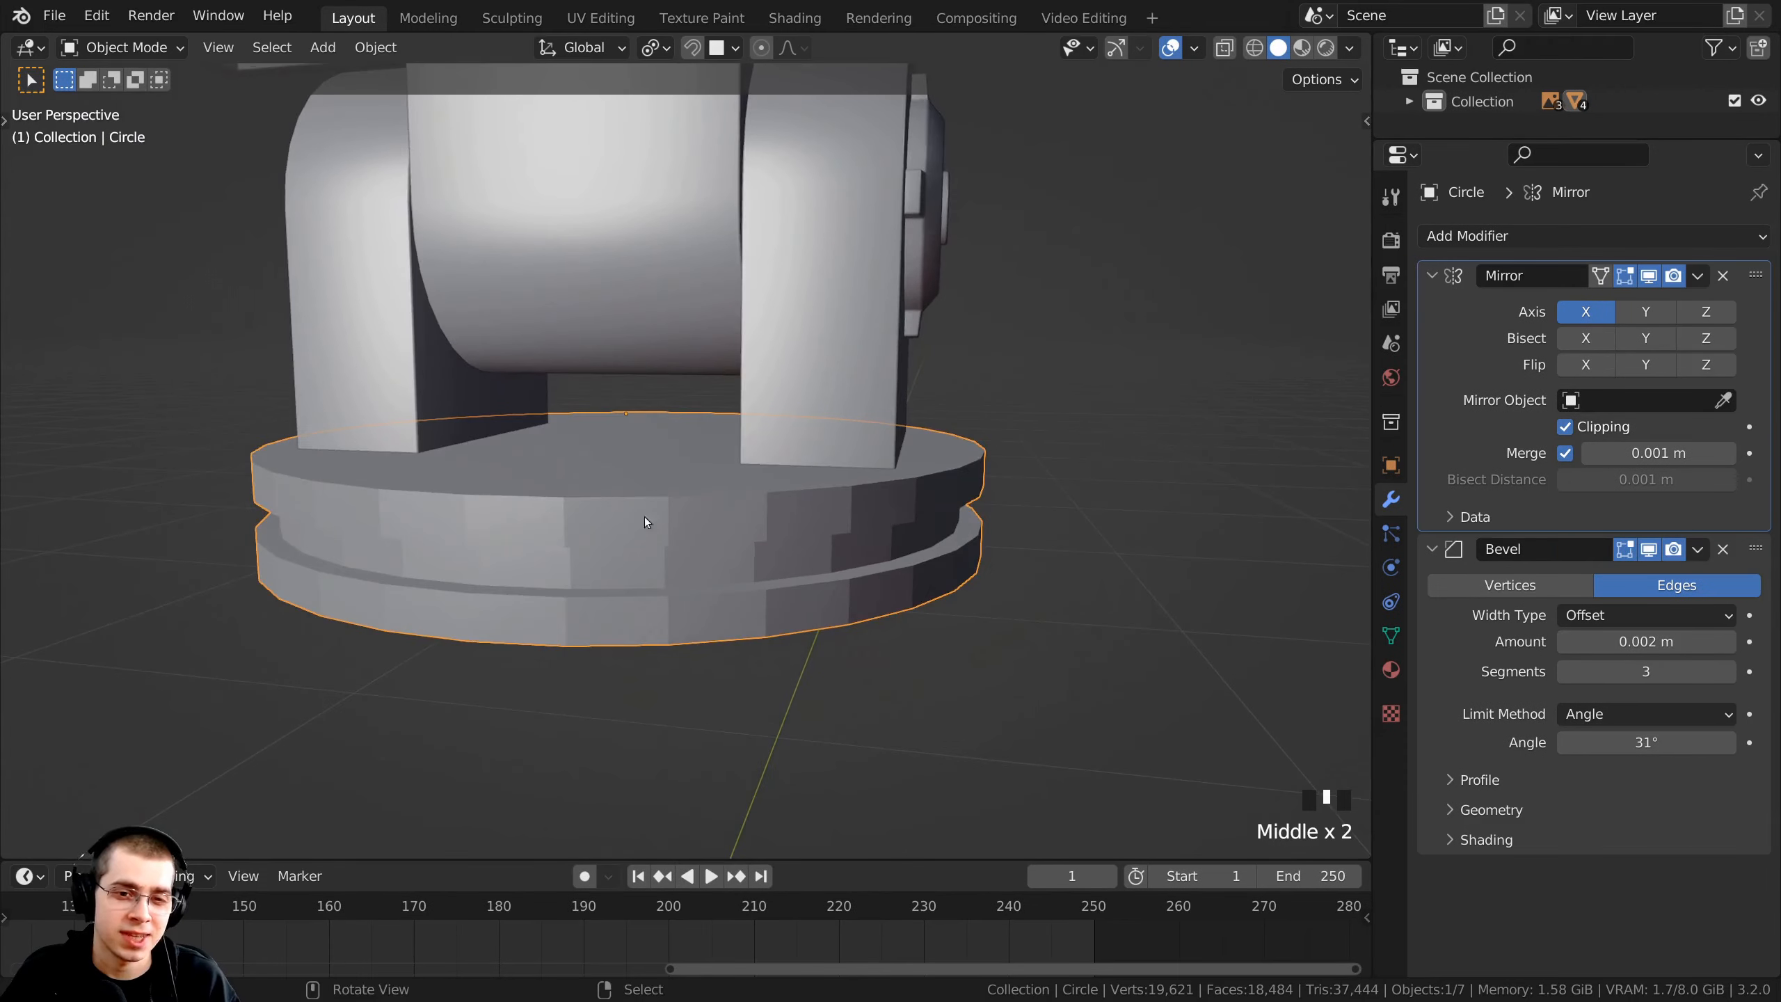
scroll(862, 460, up, 2)
middle_drag(863, 460, 983, 463)
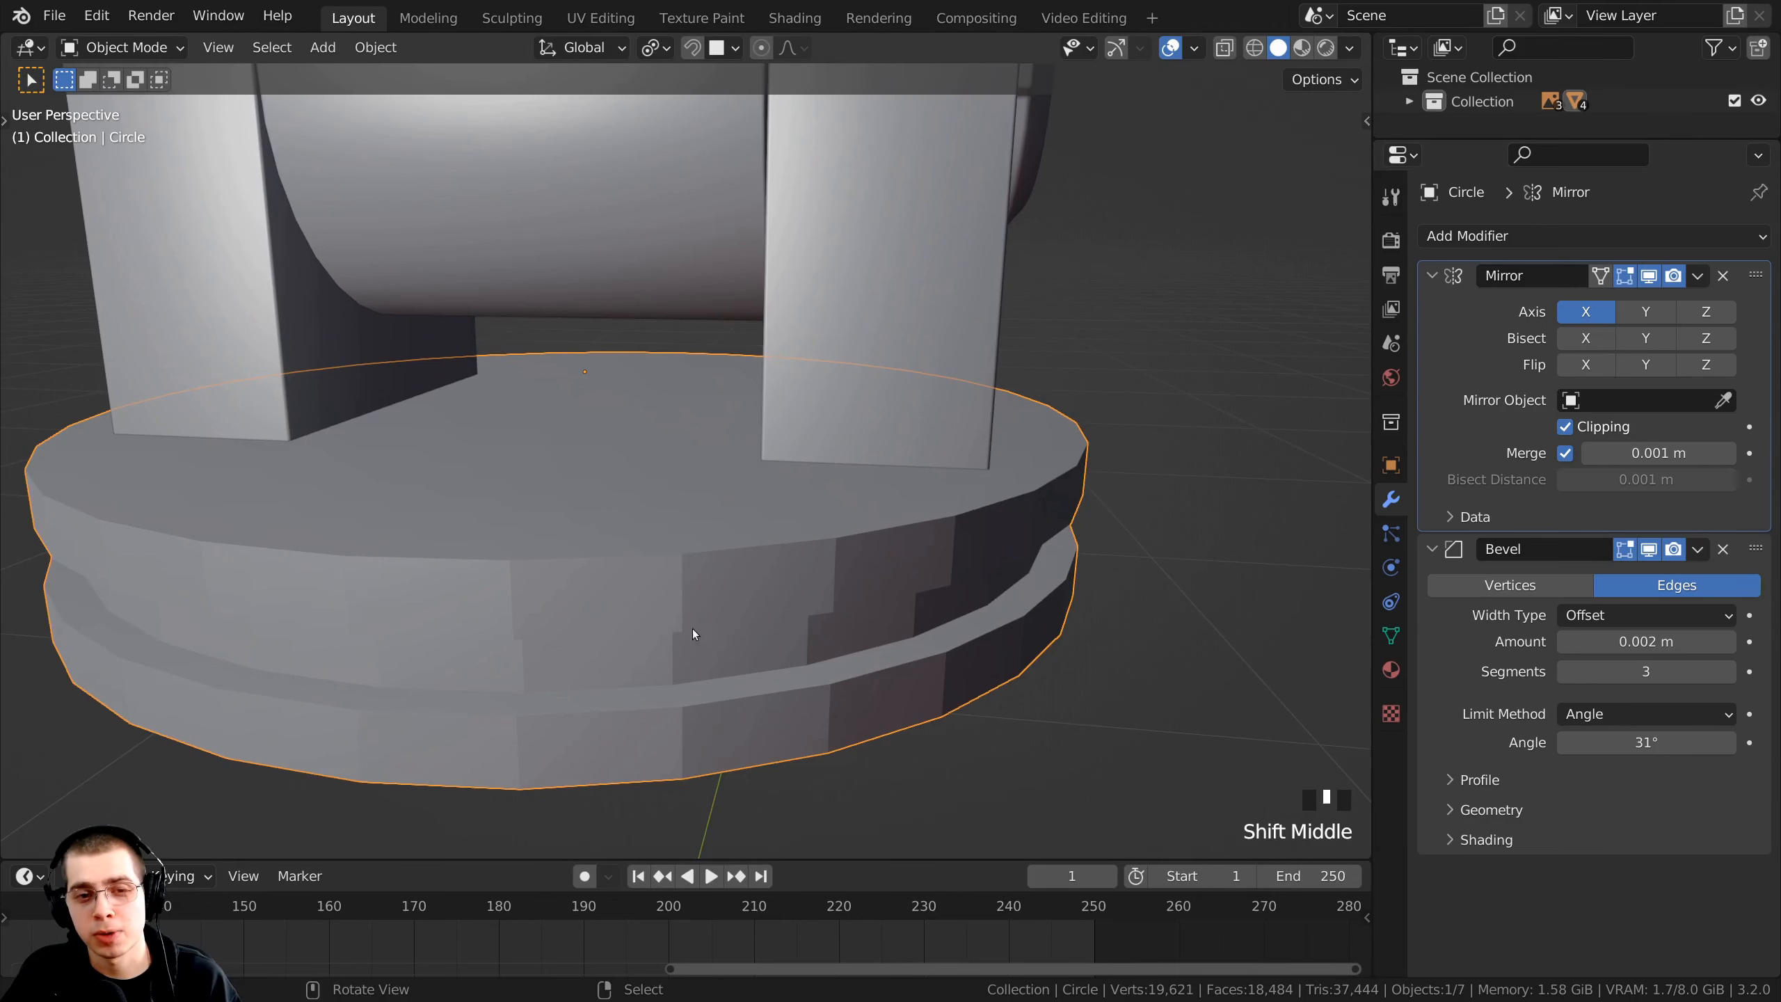
scroll(684, 629, down, 3)
middle_drag(616, 584, 651, 642)
scroll(454, 533, up, 1)
shift+middle_drag(453, 533, 734, 489)
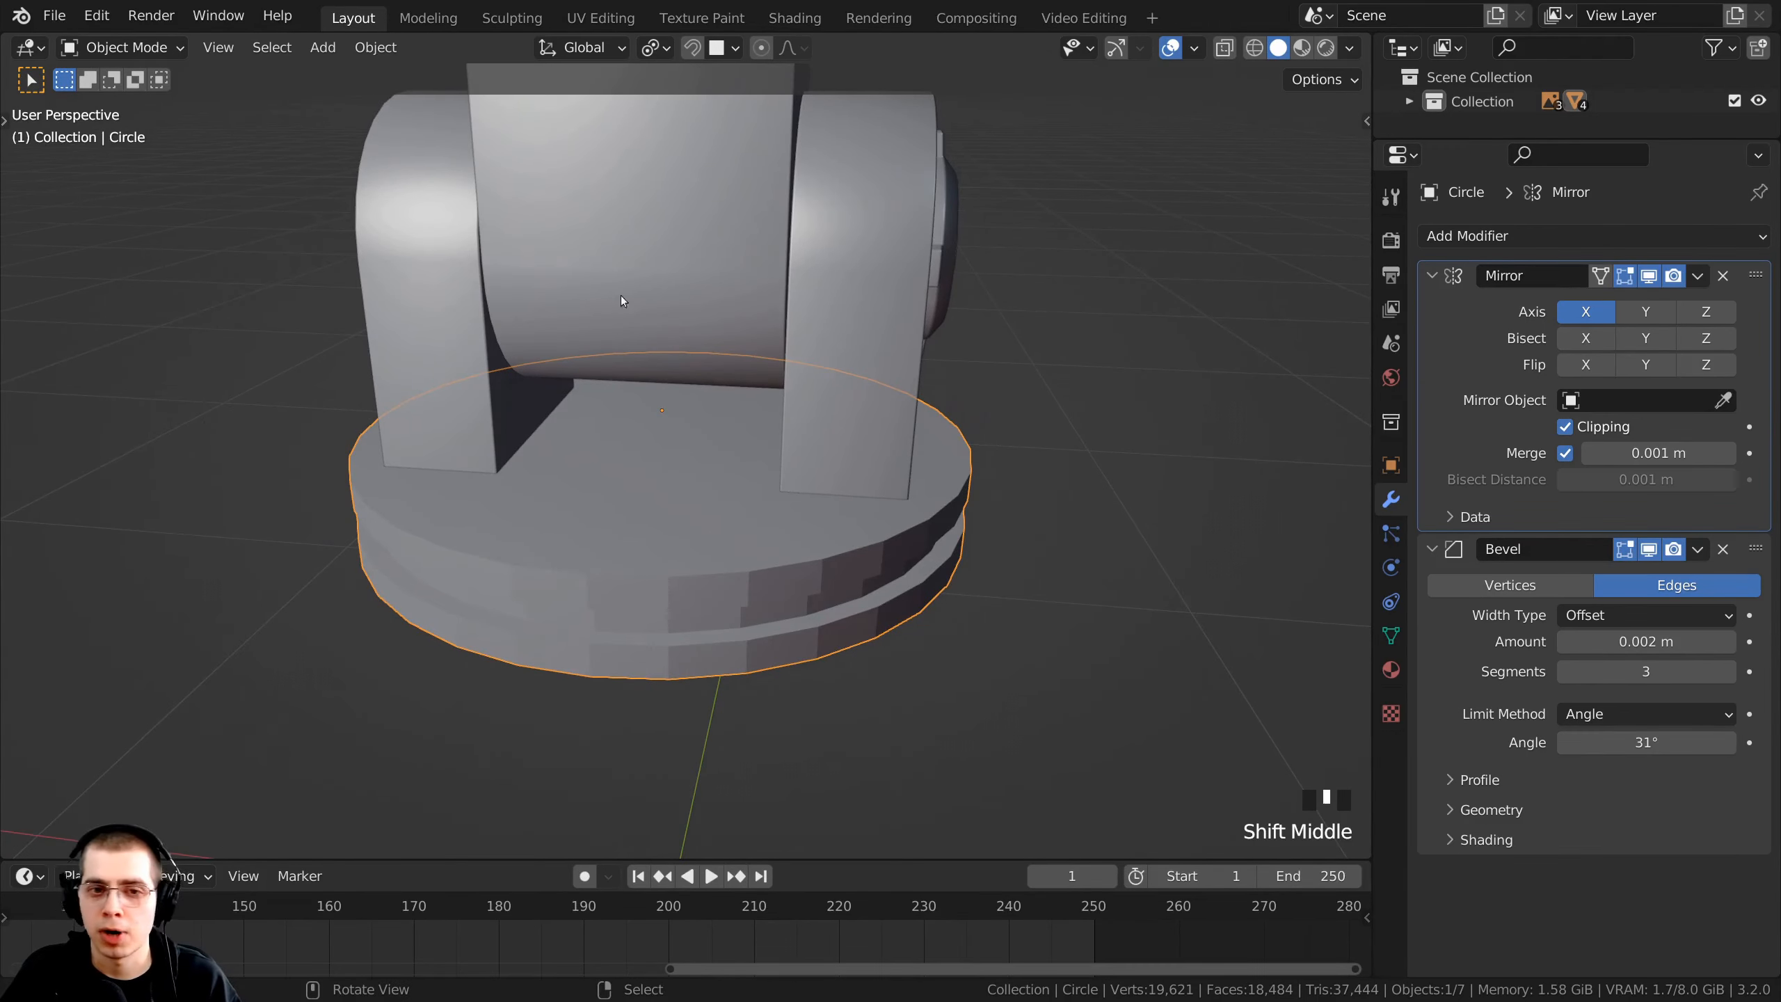
click(1723, 276)
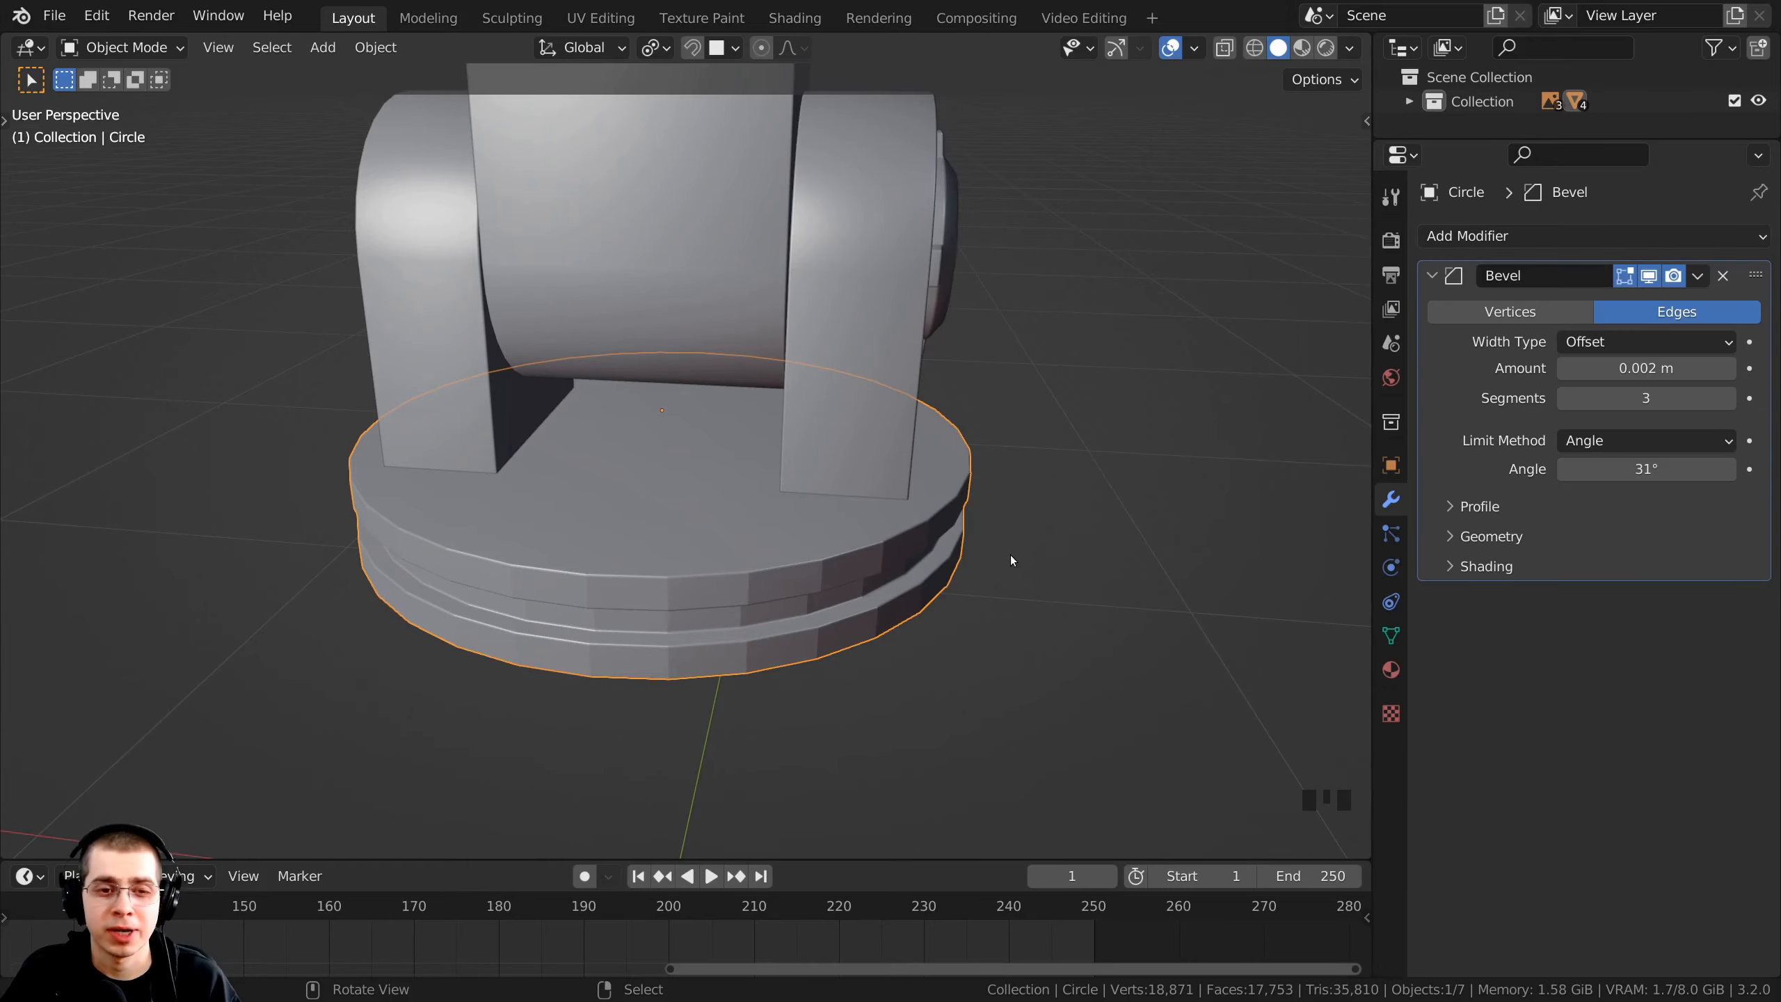
- Apply smooth shading to the round neck base and save the file
middle_drag(1010, 555, 1002, 432)
scroll(848, 377, up, 2)
middle_drag(877, 388, 868, 474)
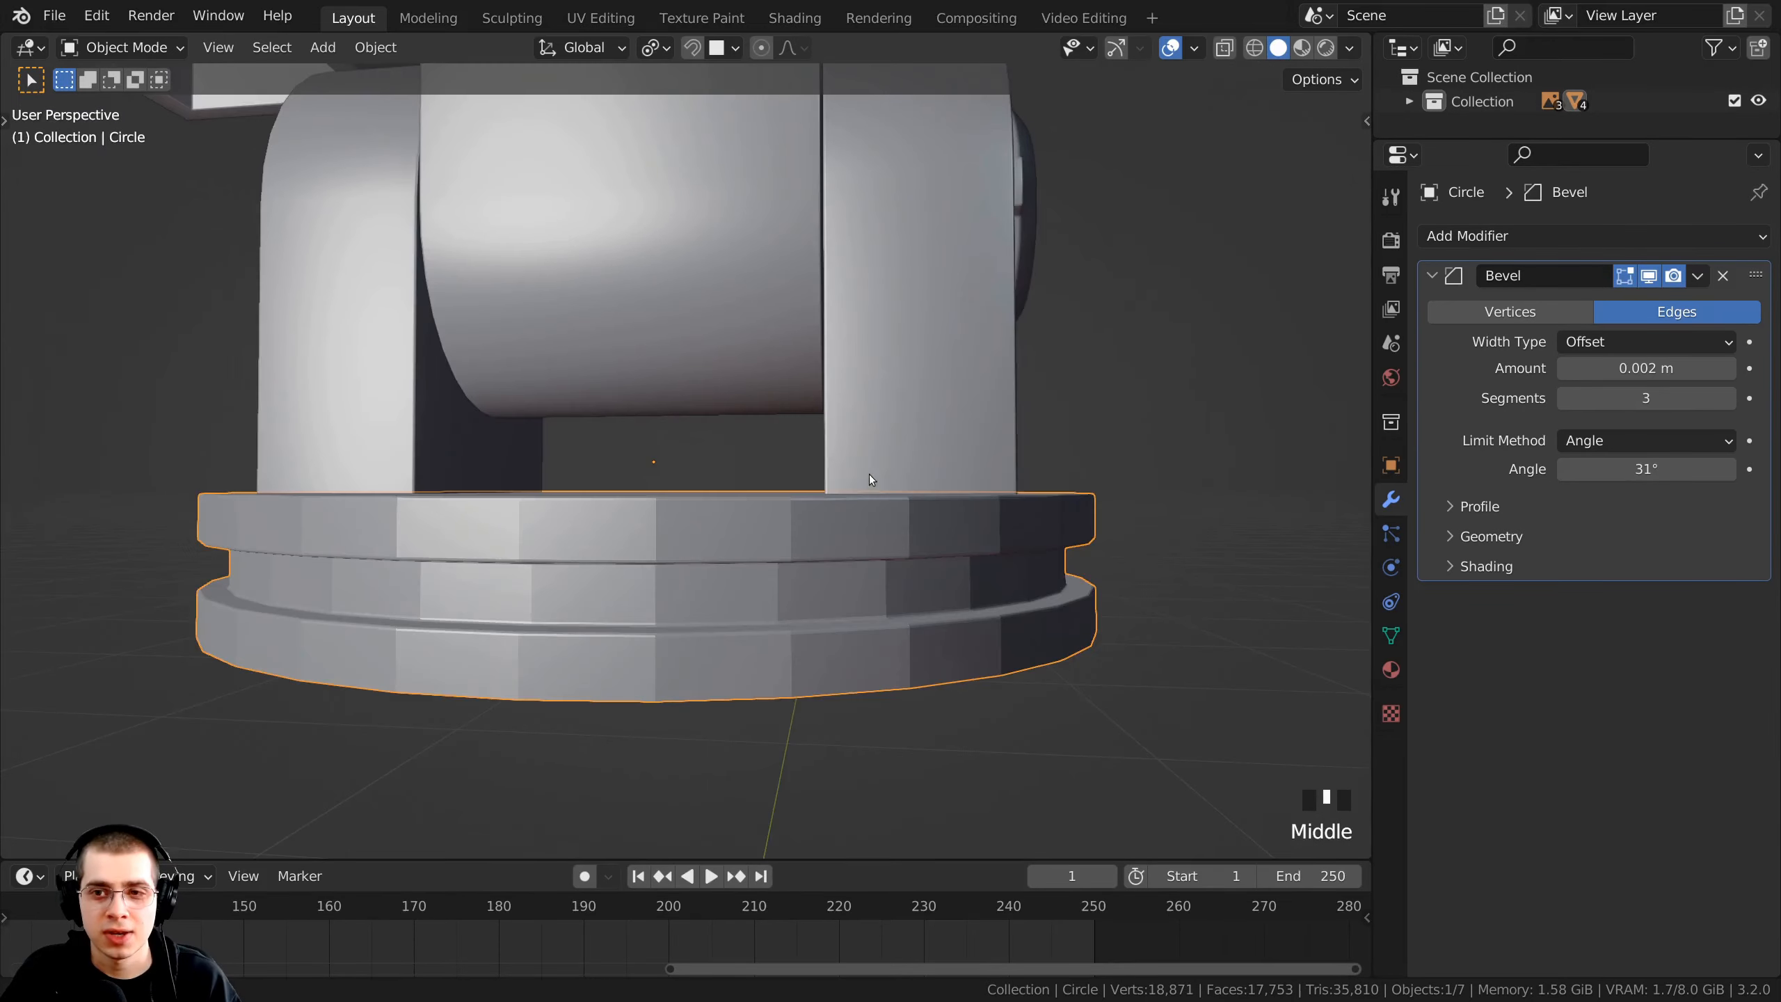
scroll(785, 668, up, 2)
shift+scroll(816, 674, up, 1)
shift+middle_drag(815, 673, 789, 509)
scroll(804, 526, down, 4)
key(w)
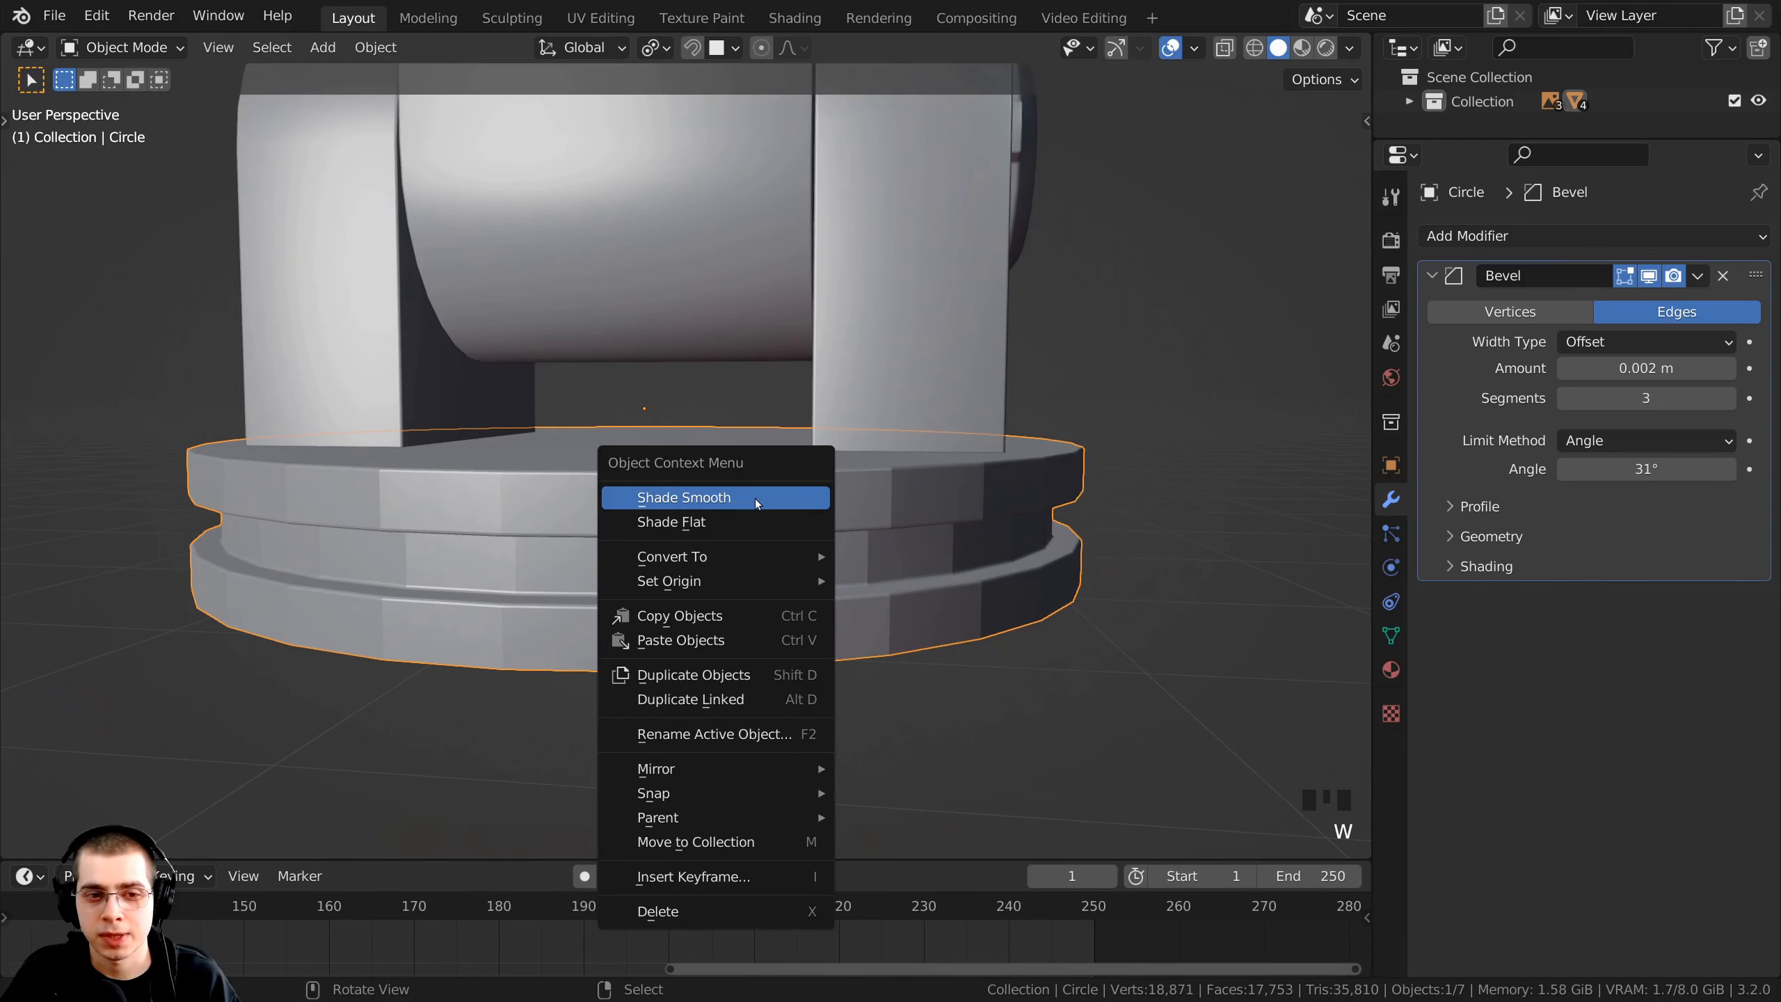
click(754, 498)
scroll(690, 537, down, 2)
middle_drag(690, 537, 450, 482)
key(ctrl+s)
- Inset the round neck base's top face by about 0.2 m to form a smaller central circle
key(Tab)
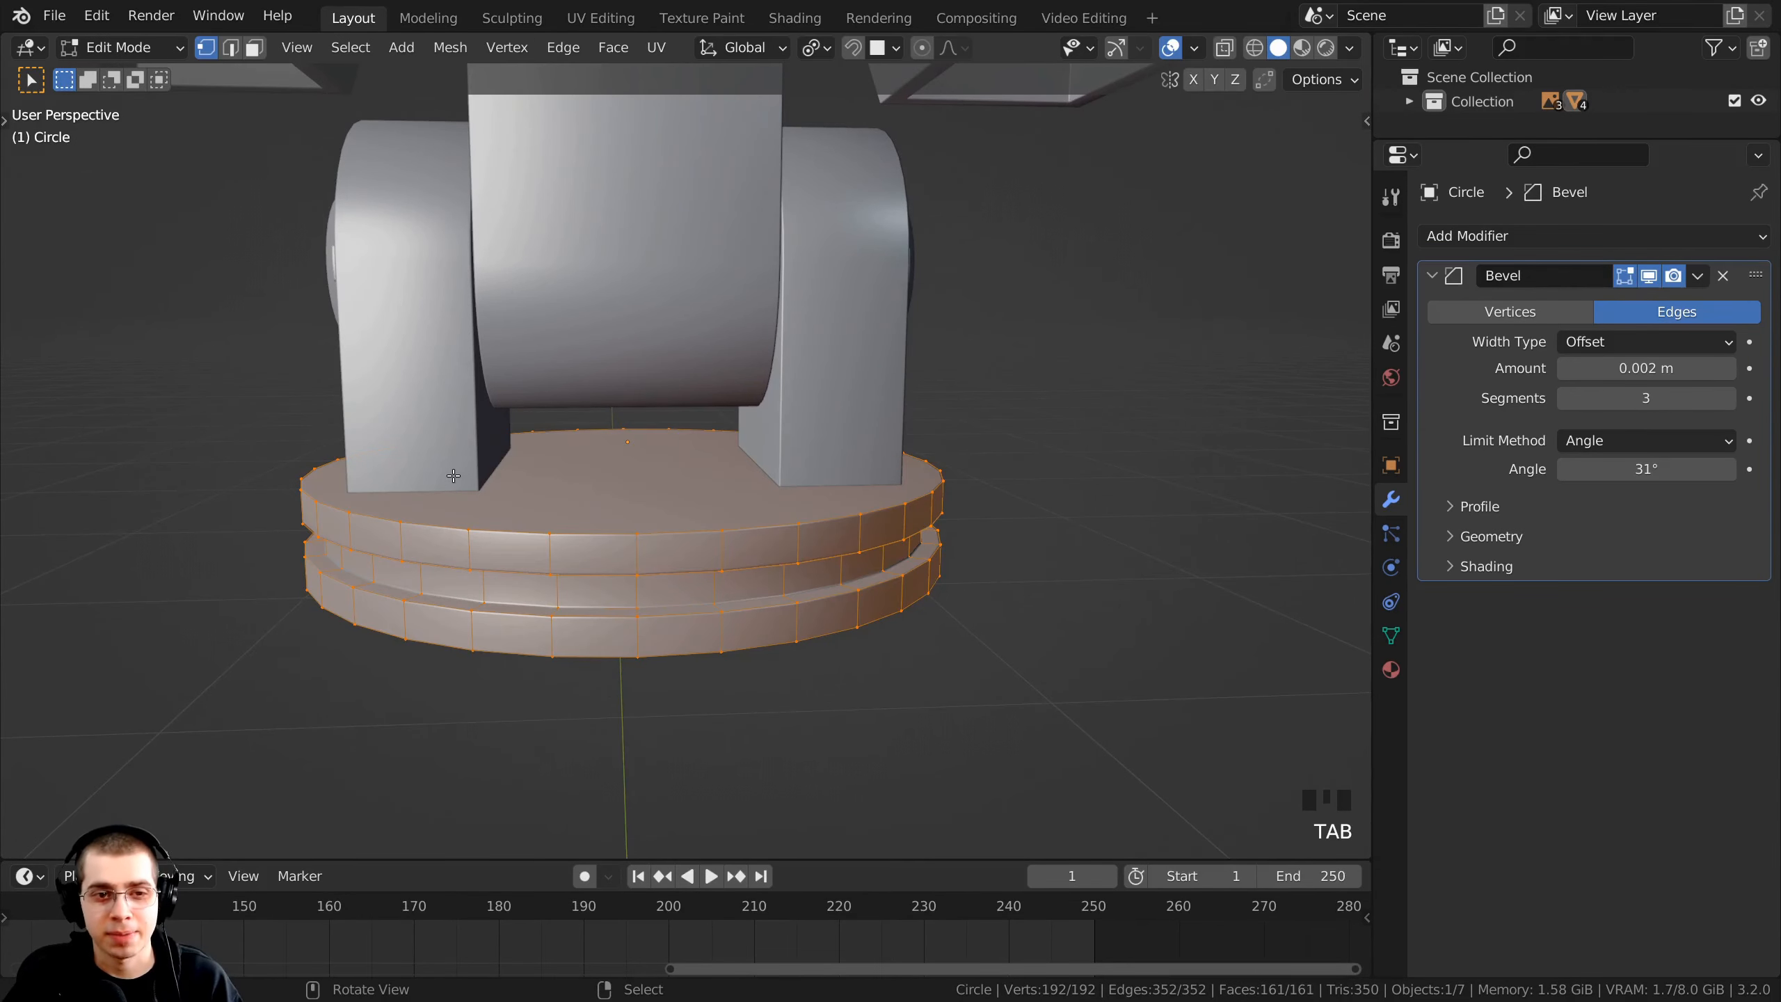
click(255, 48)
middle_drag(494, 238, 640, 529)
scroll(676, 484, up, 2)
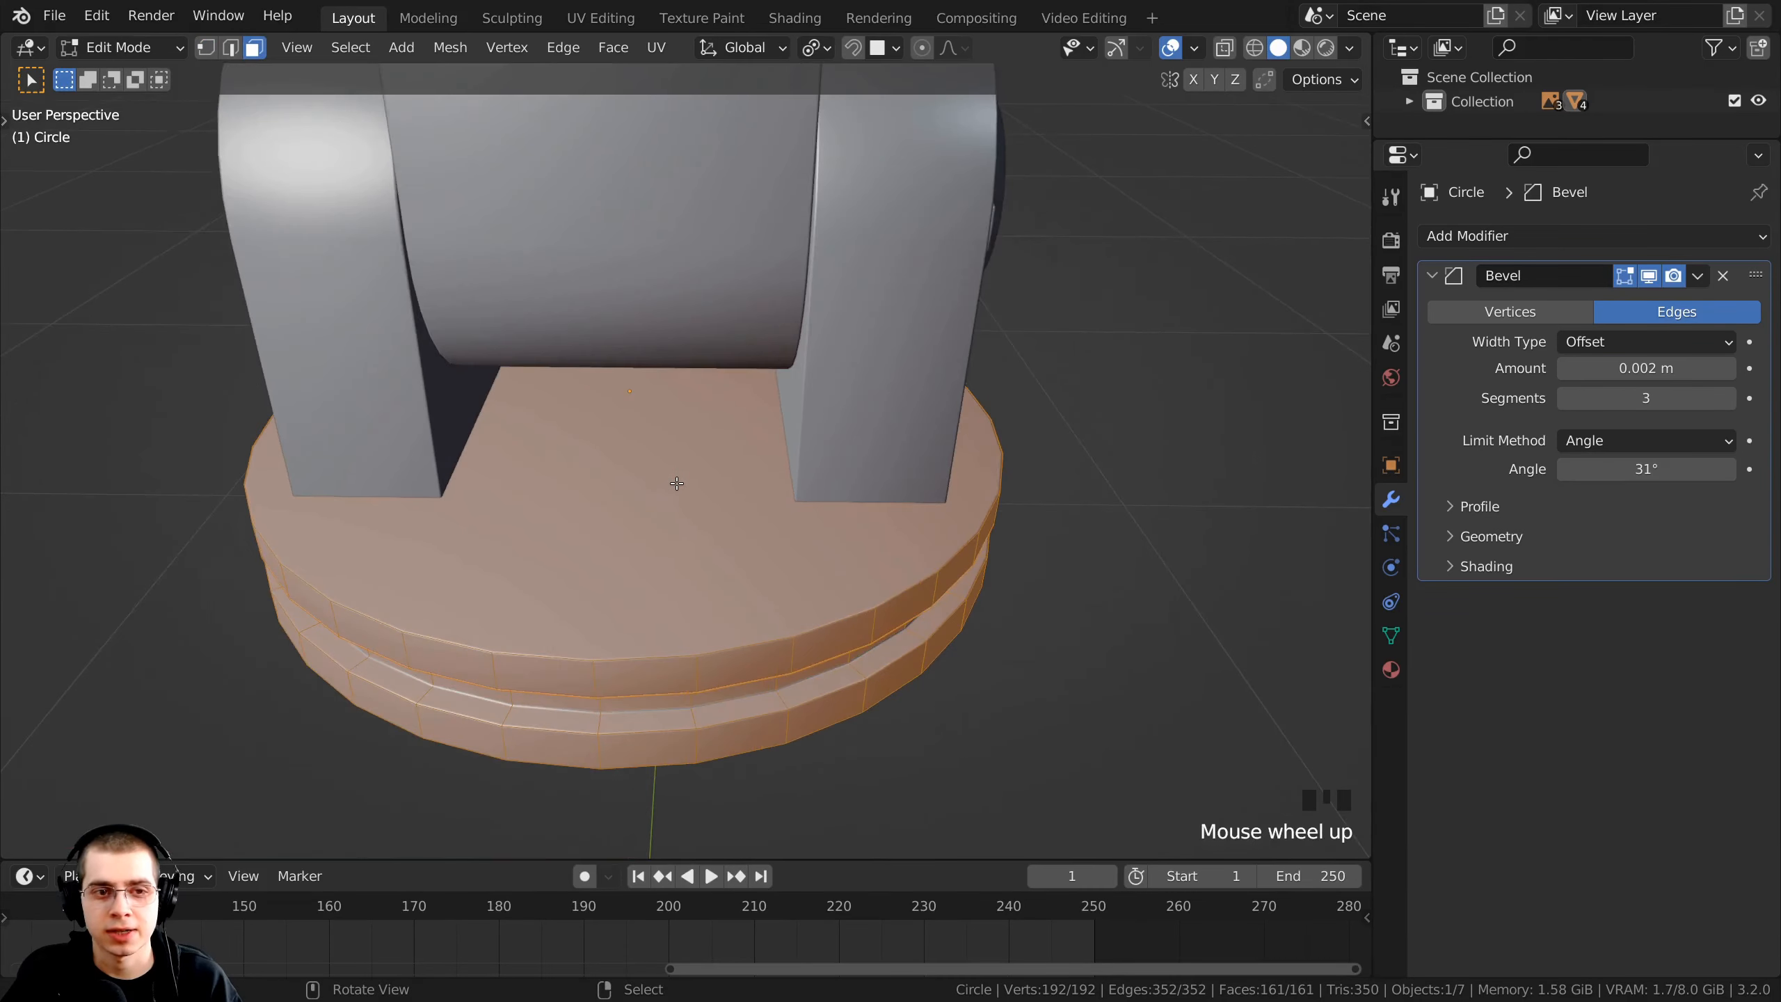
right_click(741, 498)
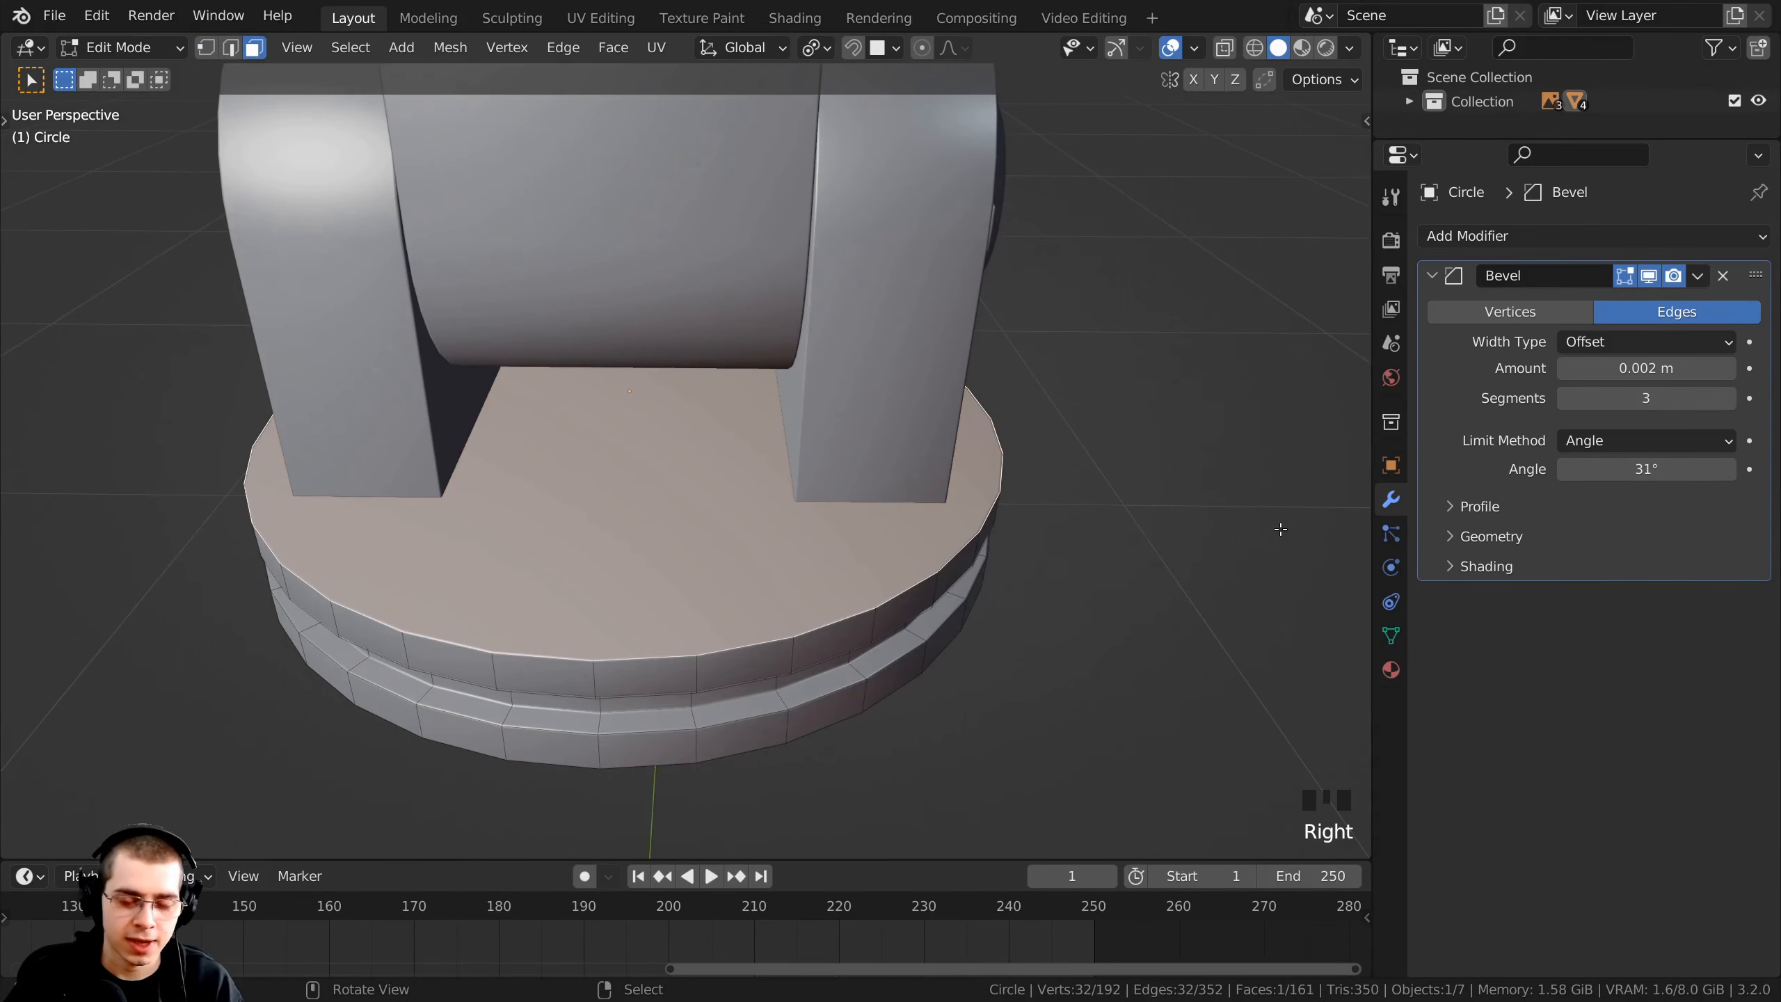
key(i)
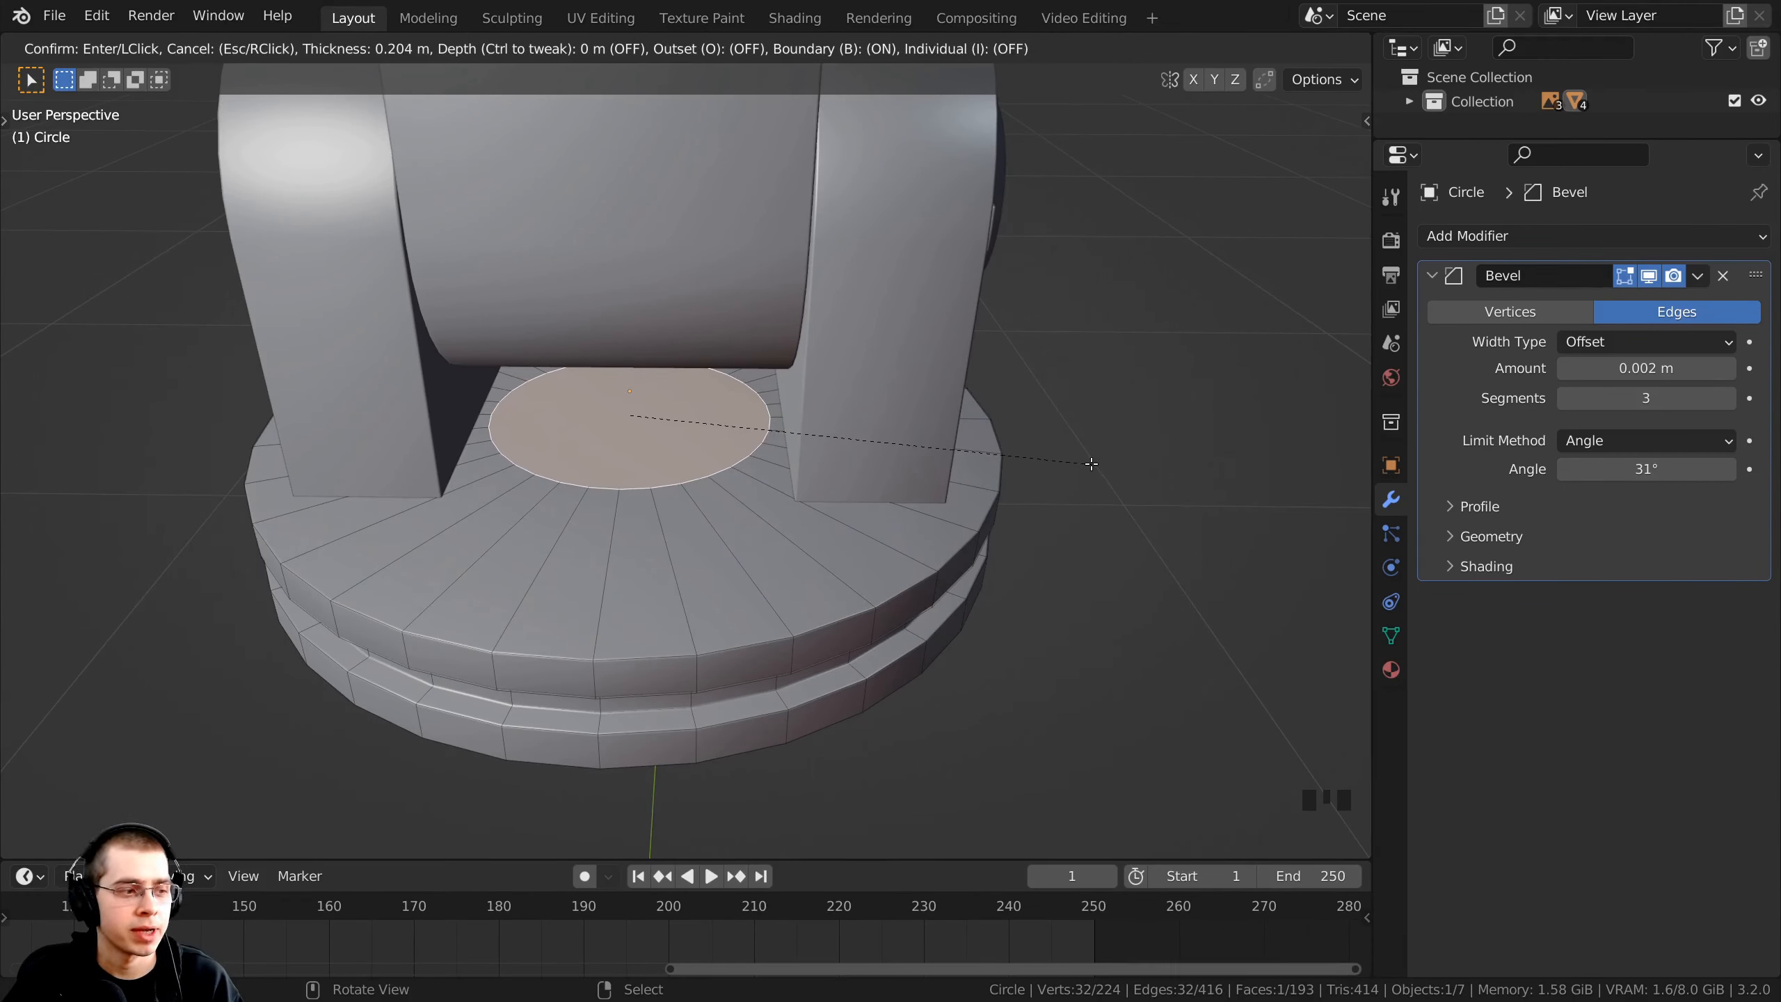
click(1093, 467)
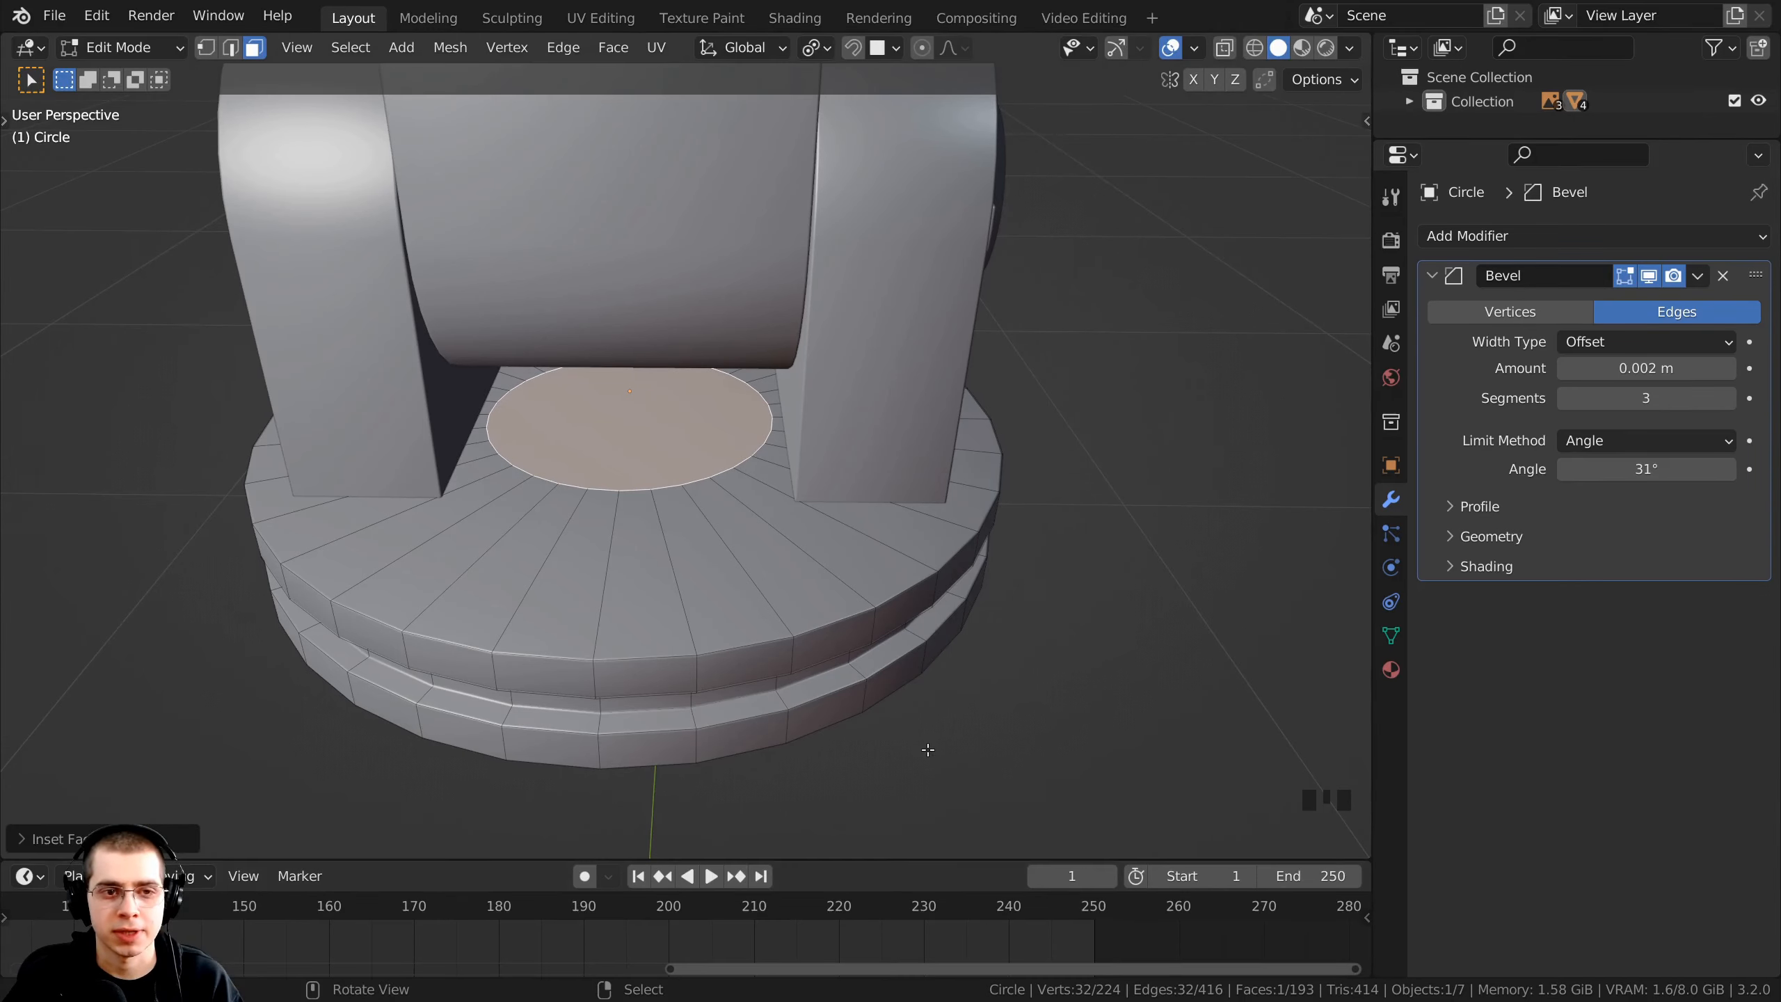
- Extrude the inset circular face about 0.03 m down into the neck base to form a recess
scroll(925, 742, up, 5)
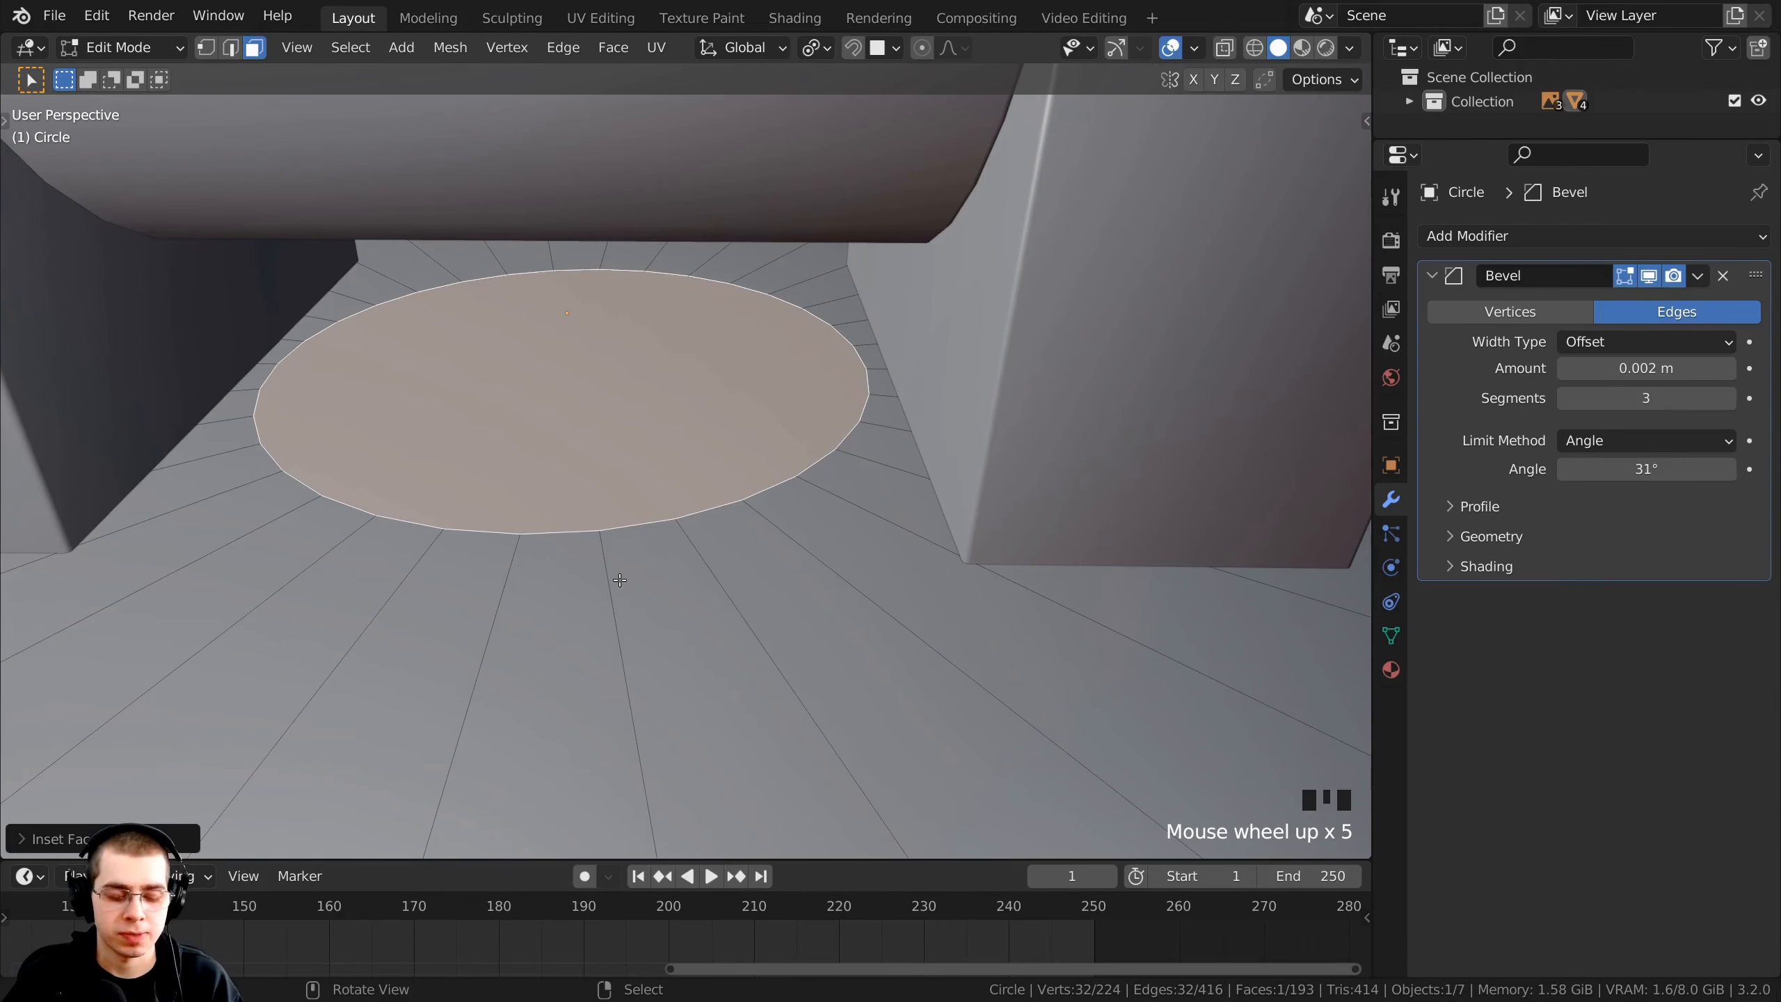
middle_drag(628, 441, 710, 297)
key(e)
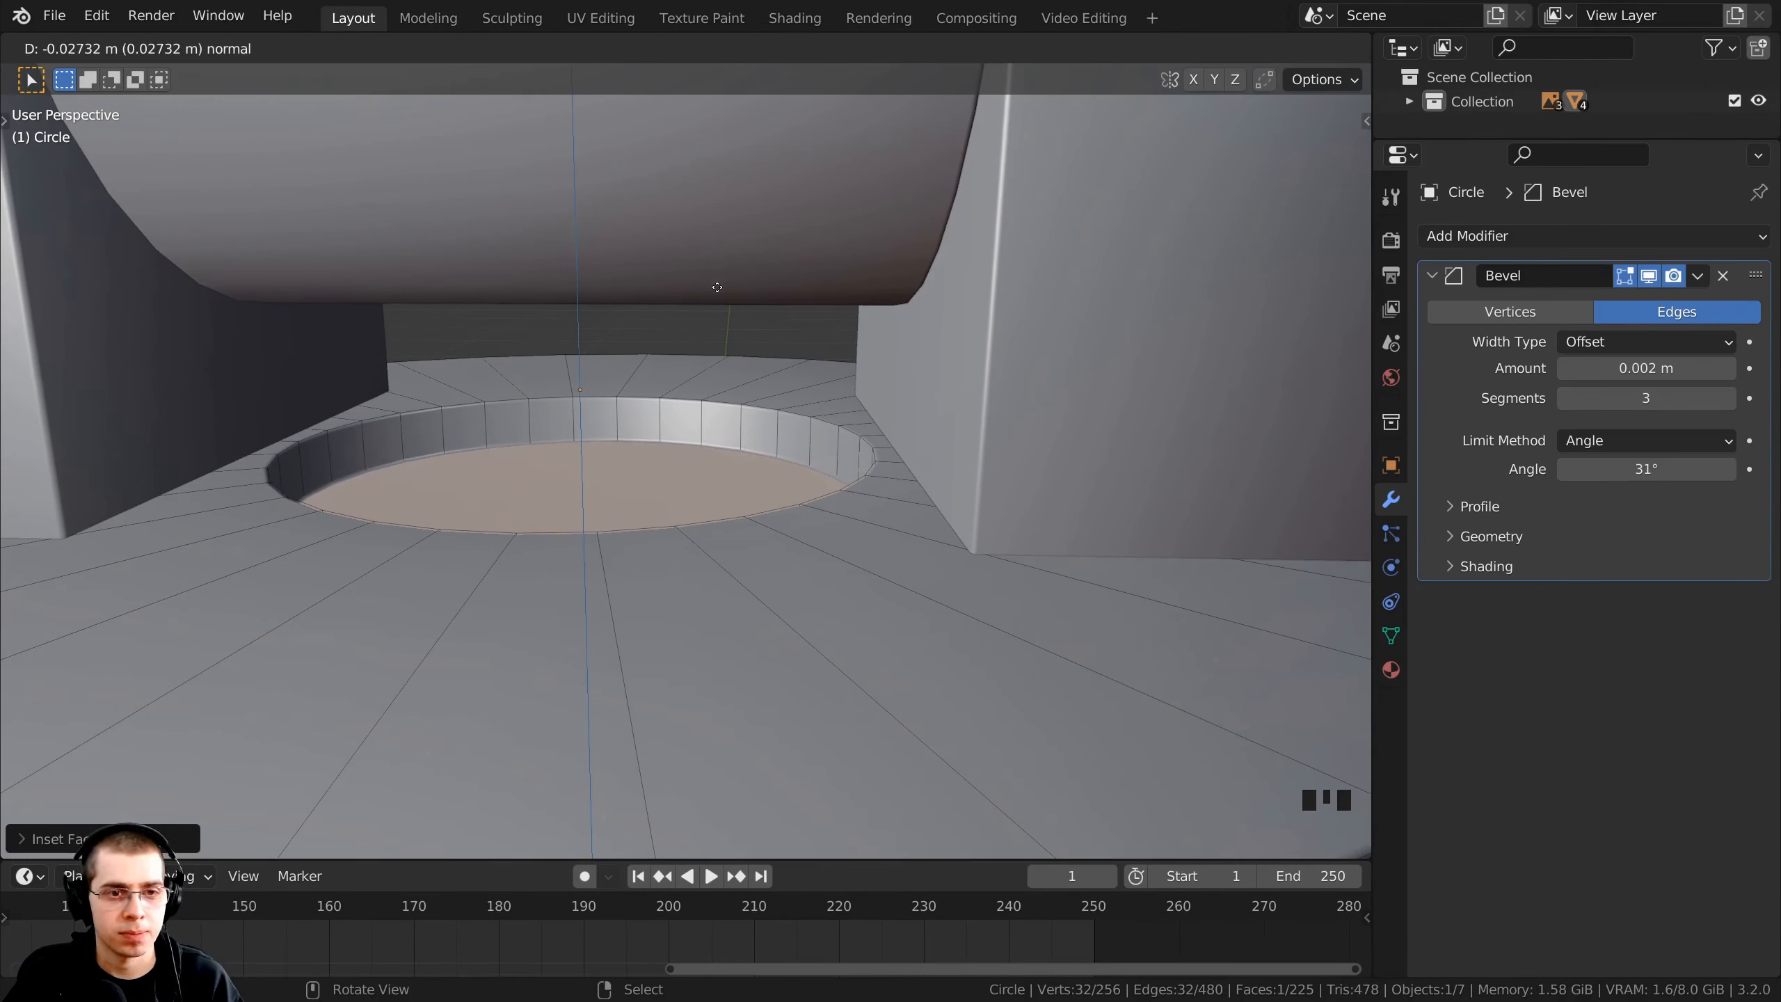
click(717, 290)
scroll(666, 421, down, 6)
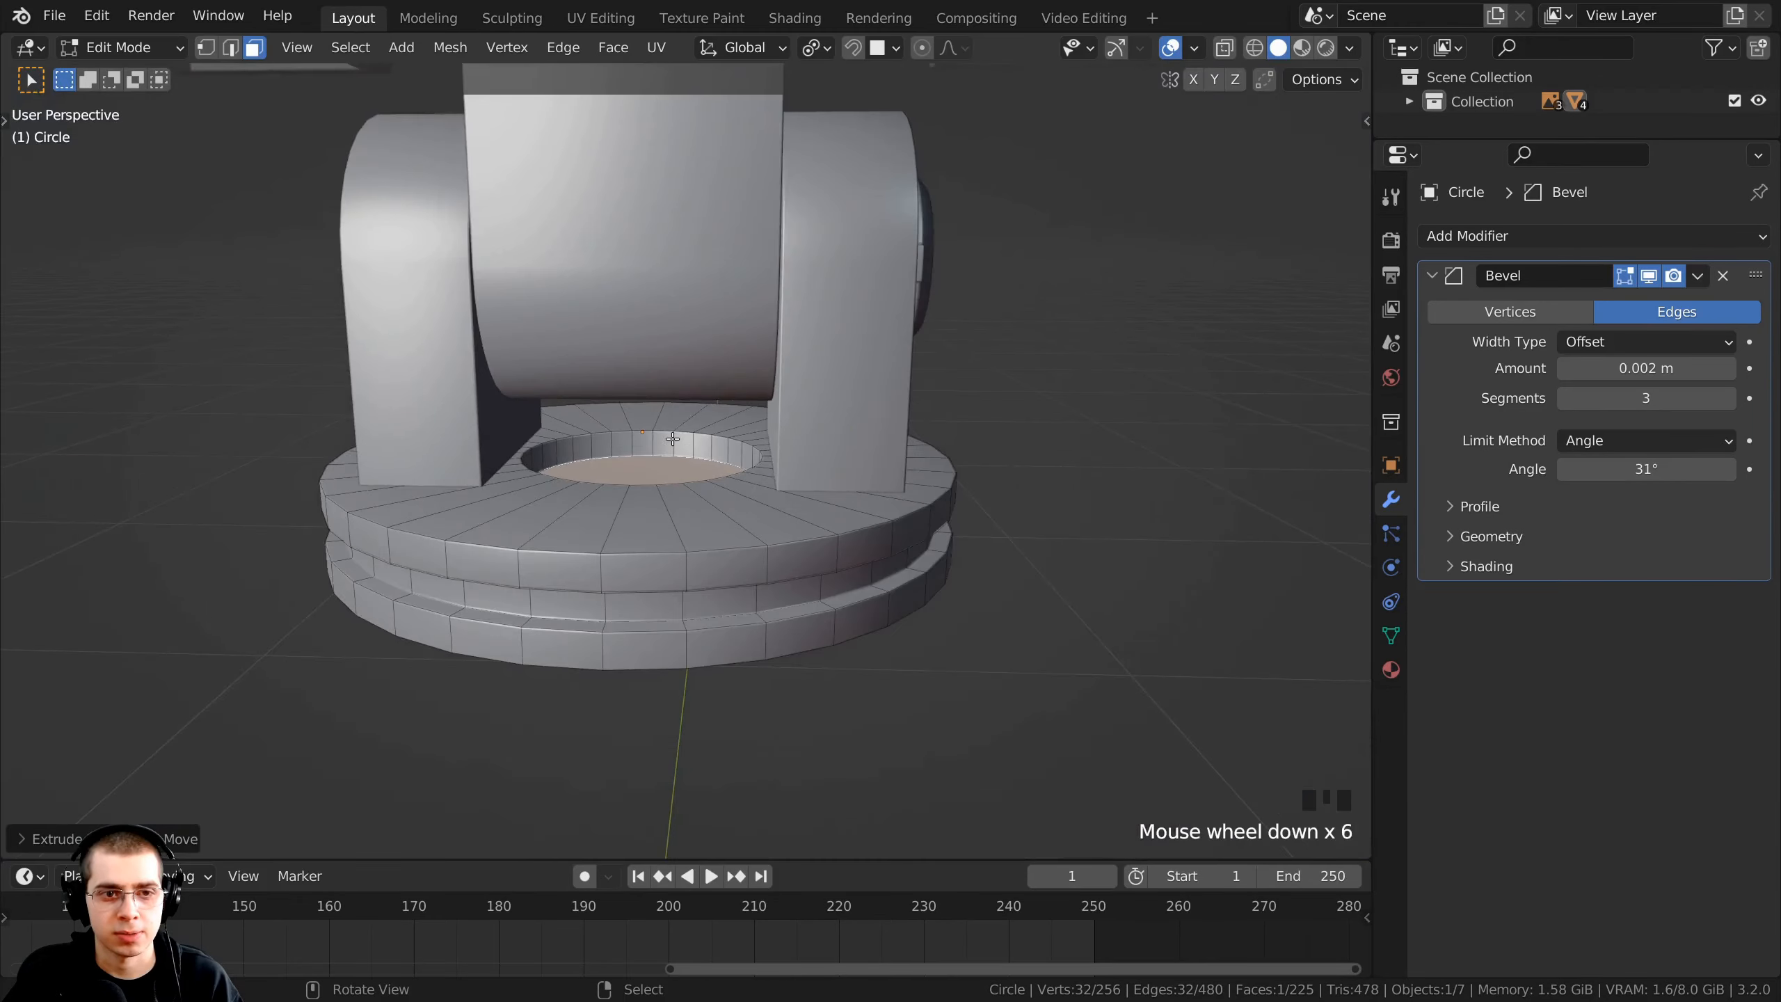
- Select the outer bottom edge loop of the neck base in vertex mode and fill it with a face
middle_drag(665, 421, 876, 423)
scroll(625, 449, down, 2)
key(Tab)
key(Tab)
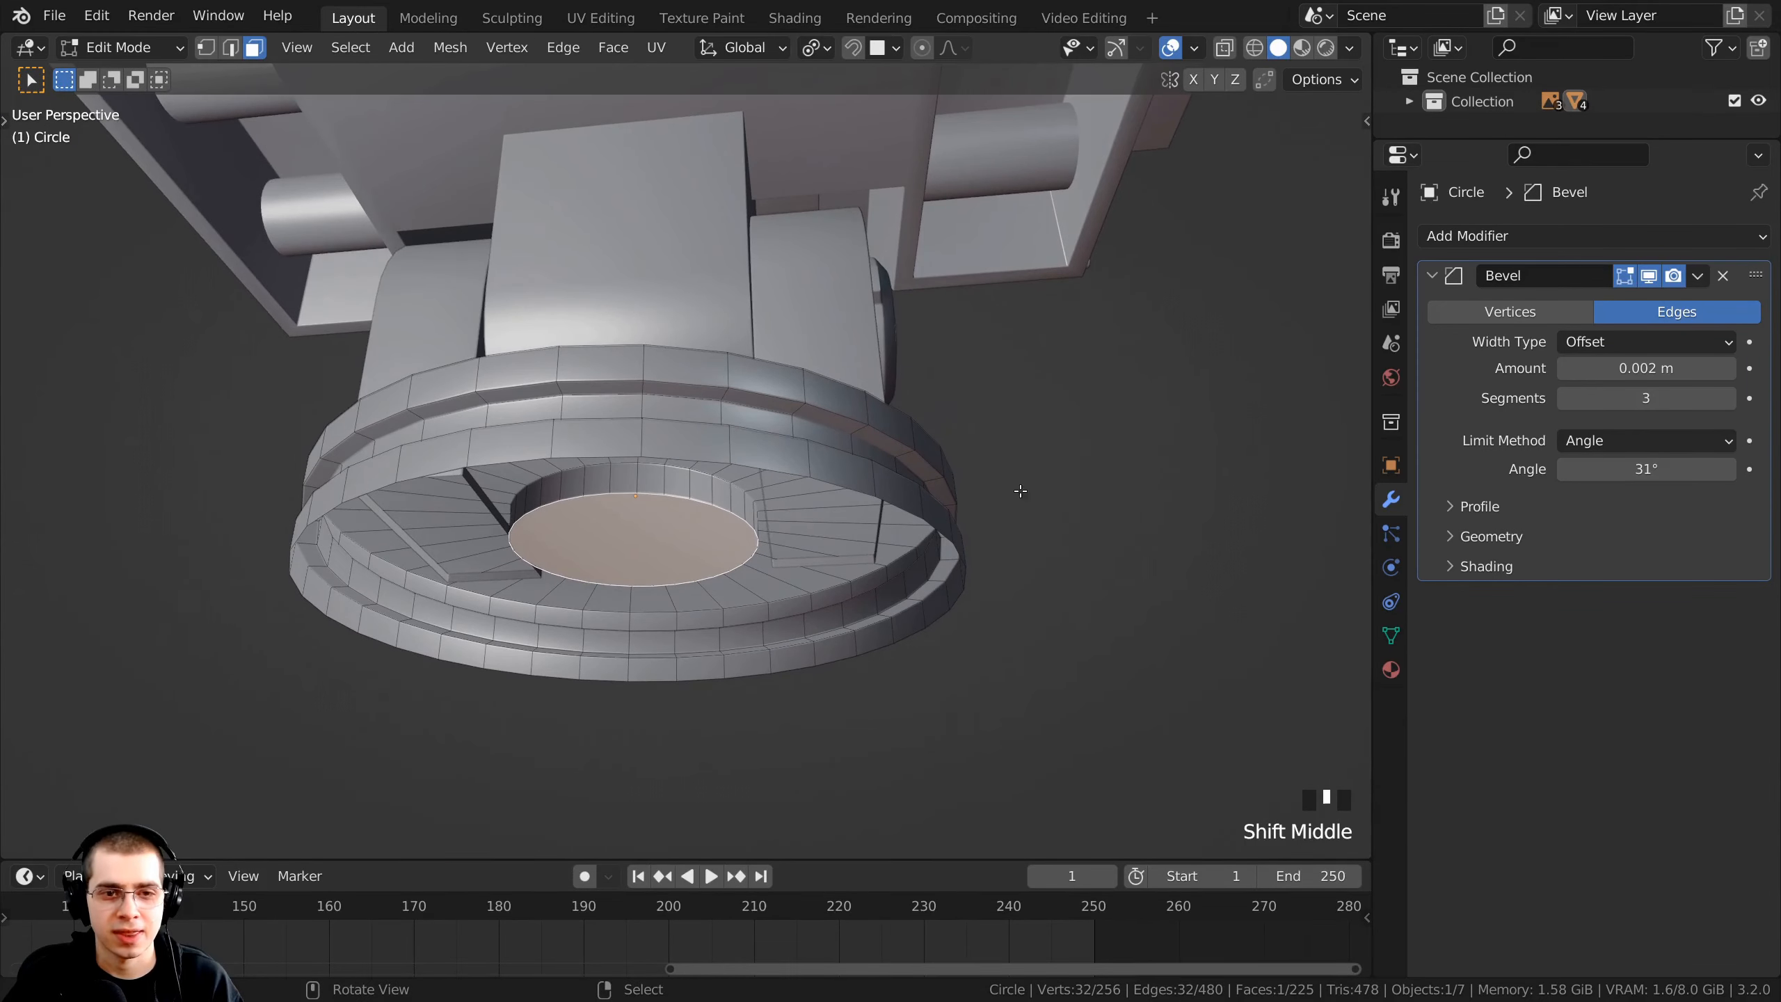
key(1)
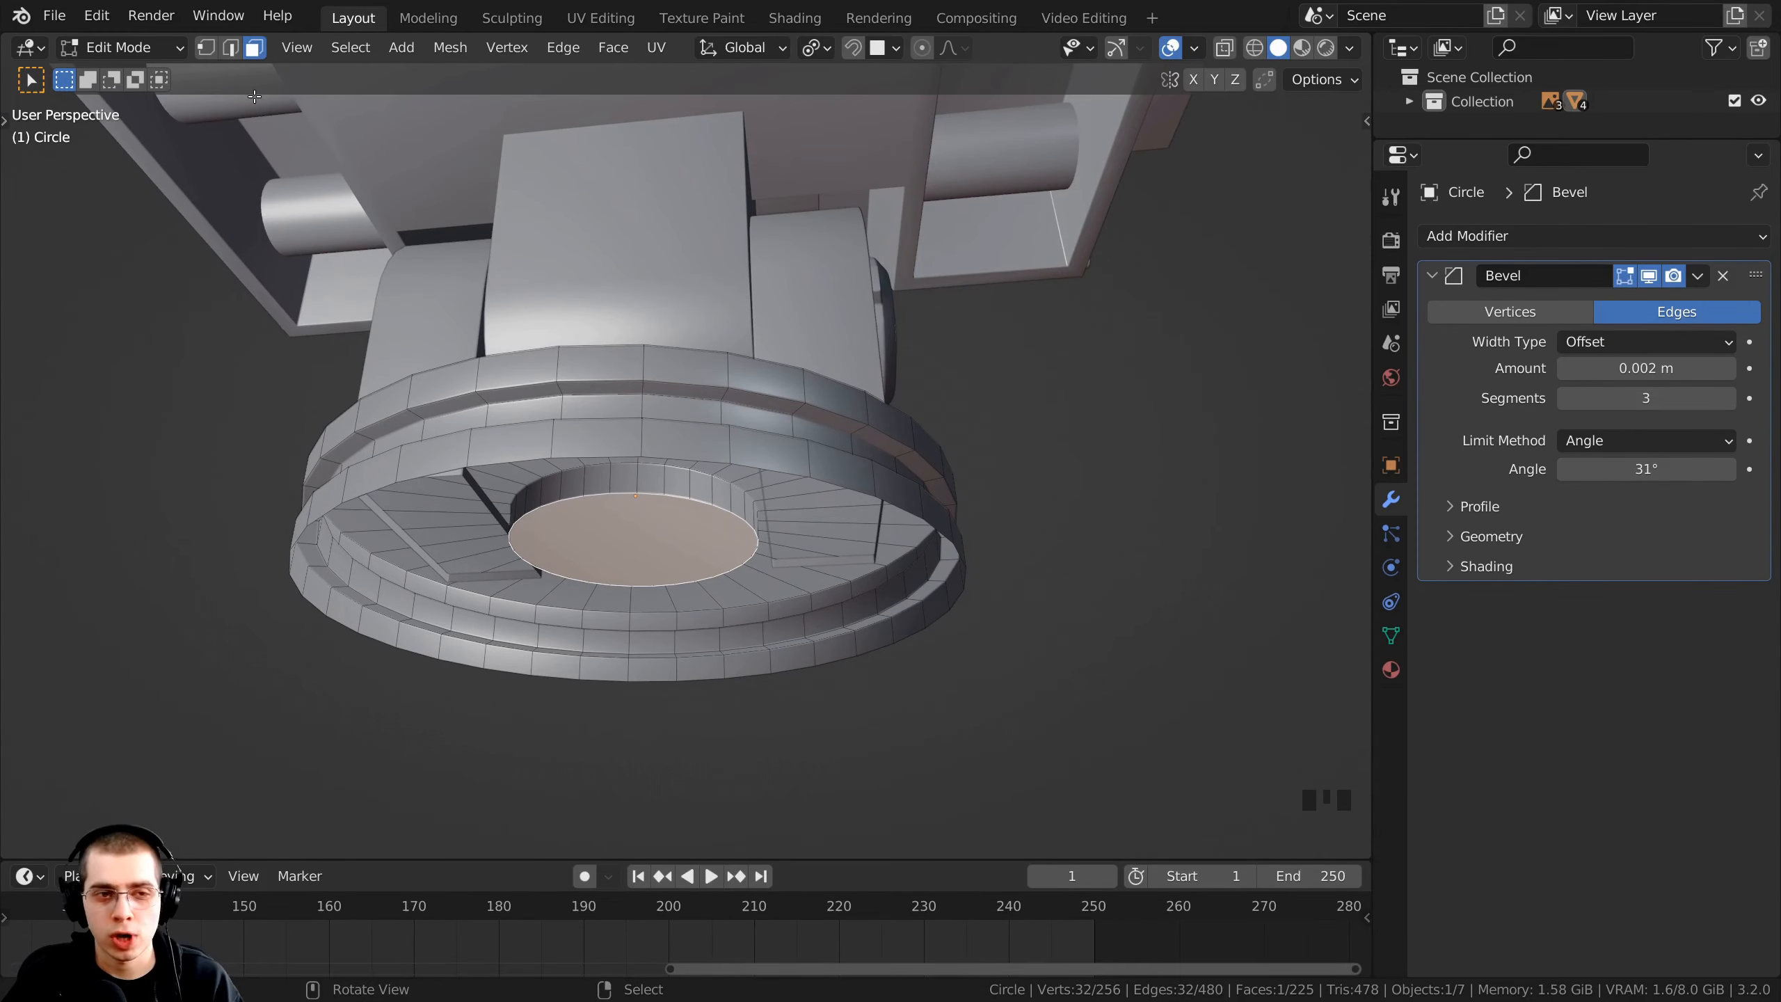
click(207, 56)
scroll(903, 568, up, 2)
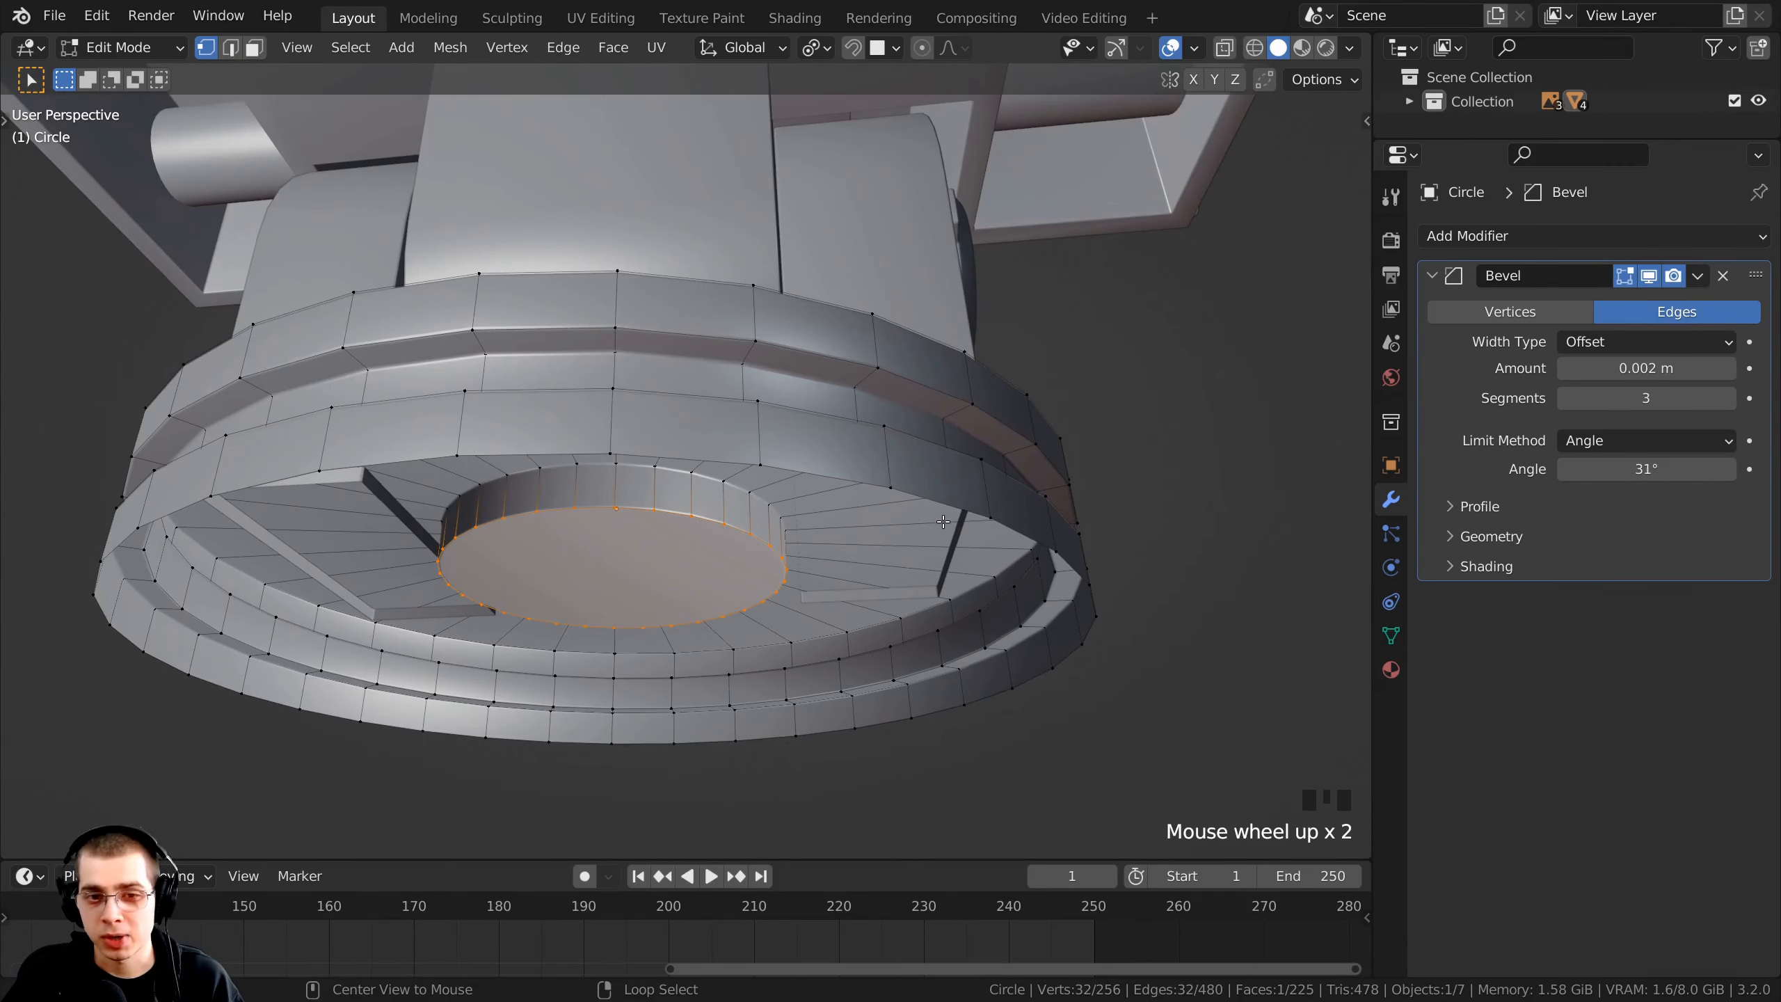
alt+click(943, 502)
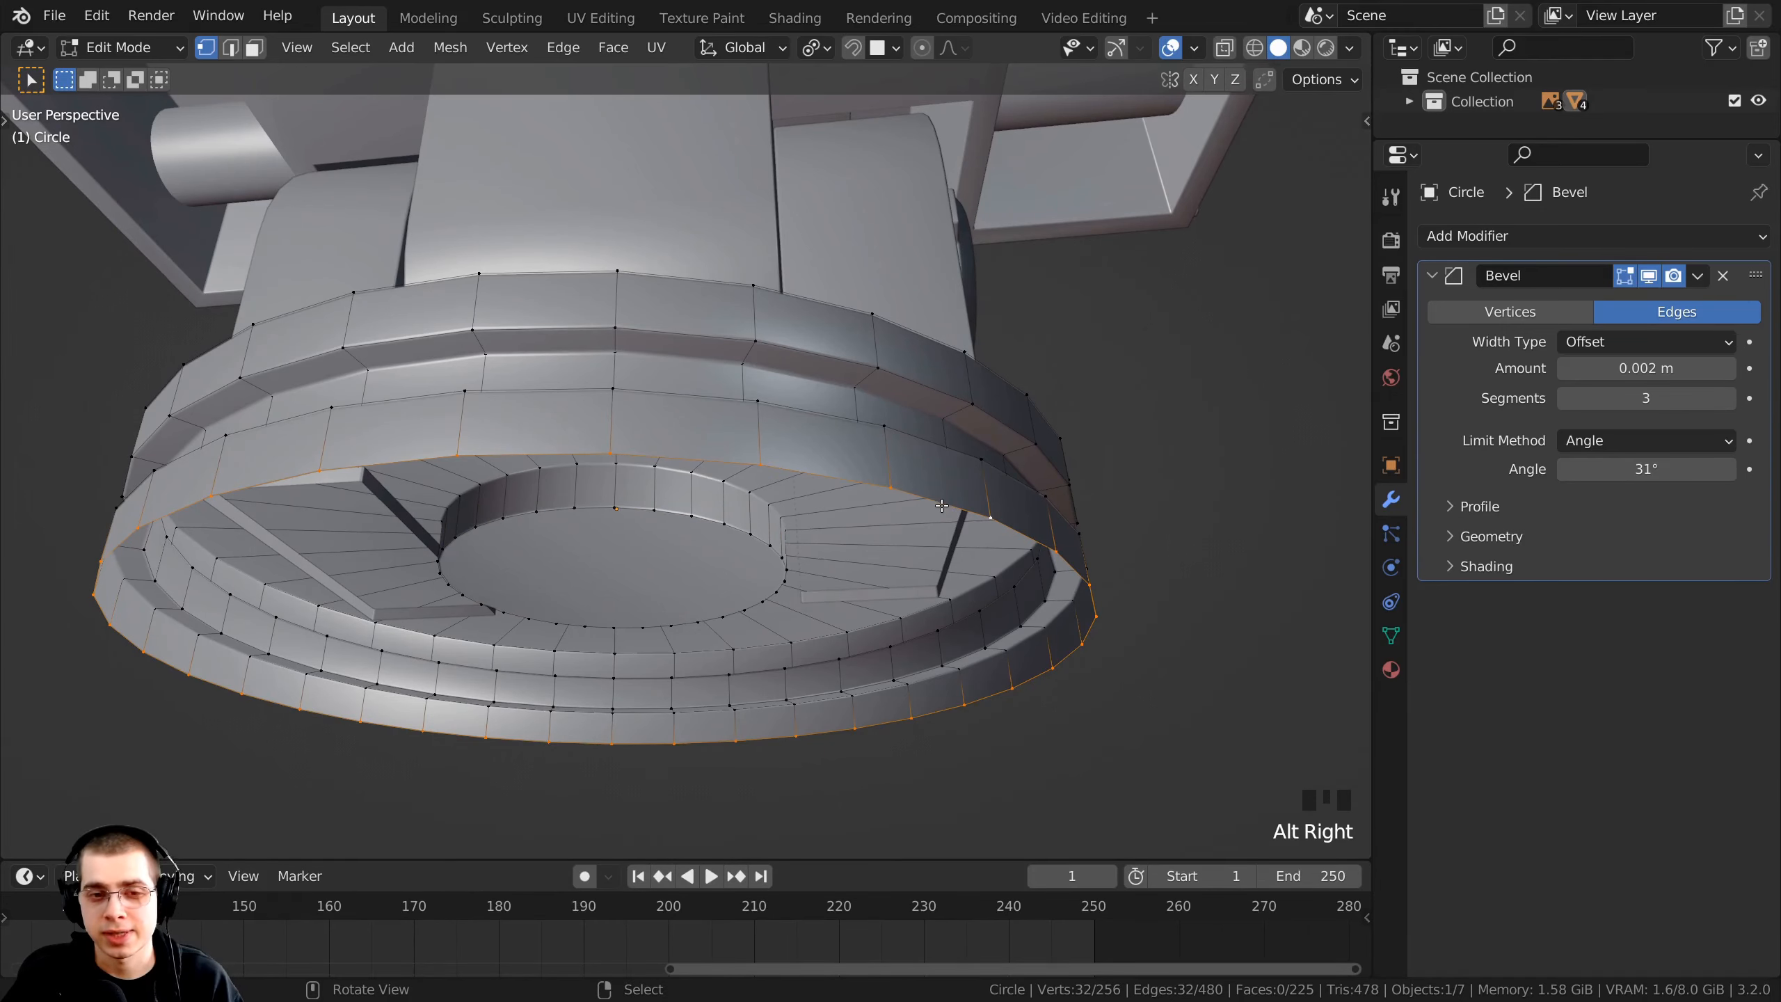
key(f)
- Duplicate the neck base's bottom face and move the copy about 0.08 m down along global Z
scroll(942, 505, down, 3)
middle_drag(943, 505, 673, 737)
scroll(673, 737, down, 2)
scroll(794, 341, up, 2)
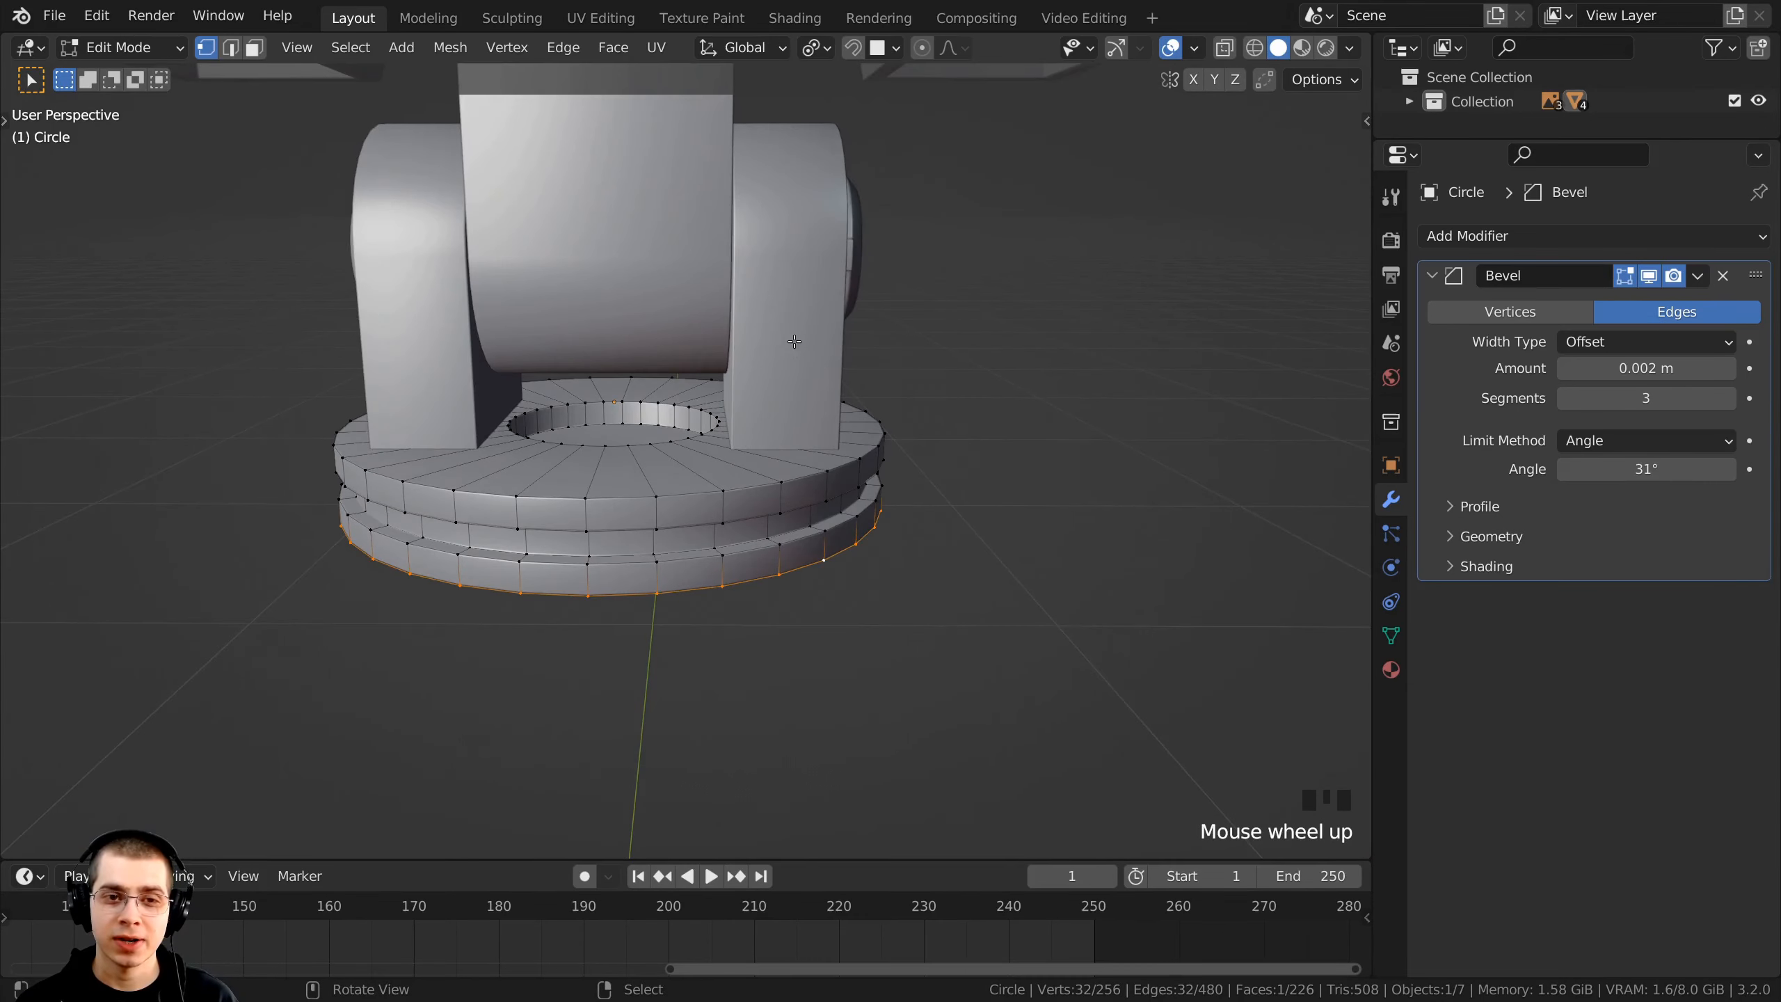
middle_drag(795, 341, 697, 171)
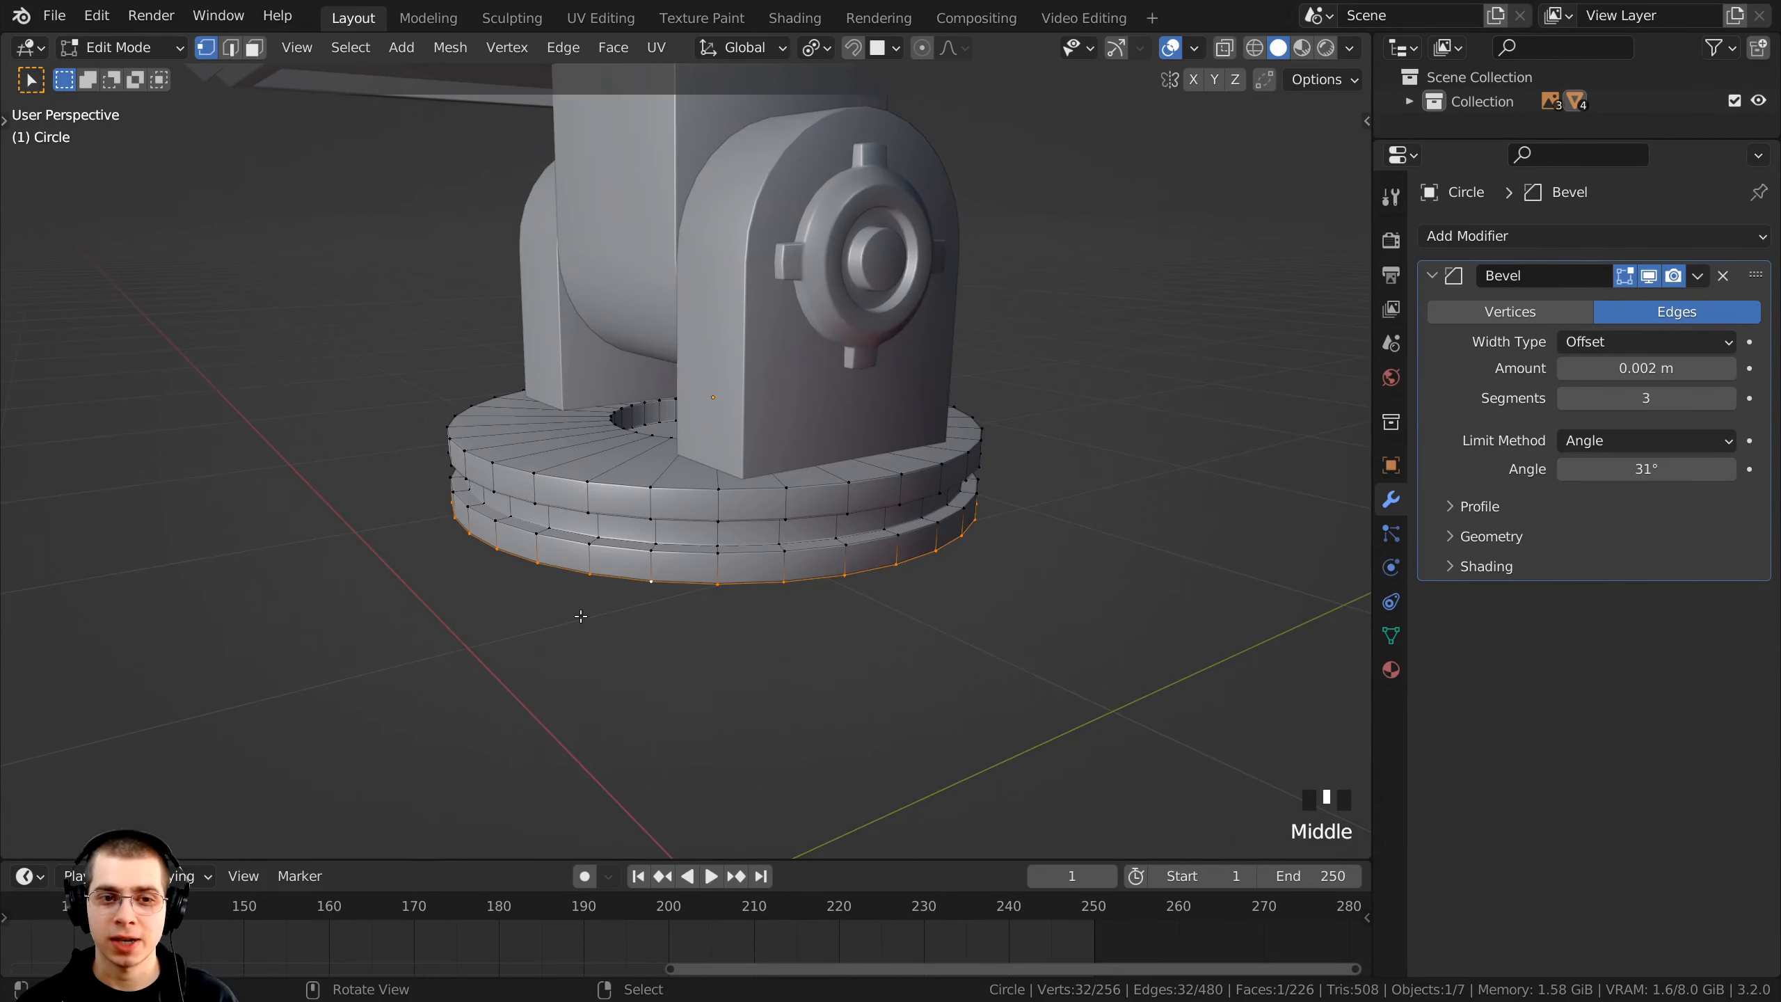
shift+middle_drag(581, 616, 483, 544)
middle_drag(692, 554, 696, 507)
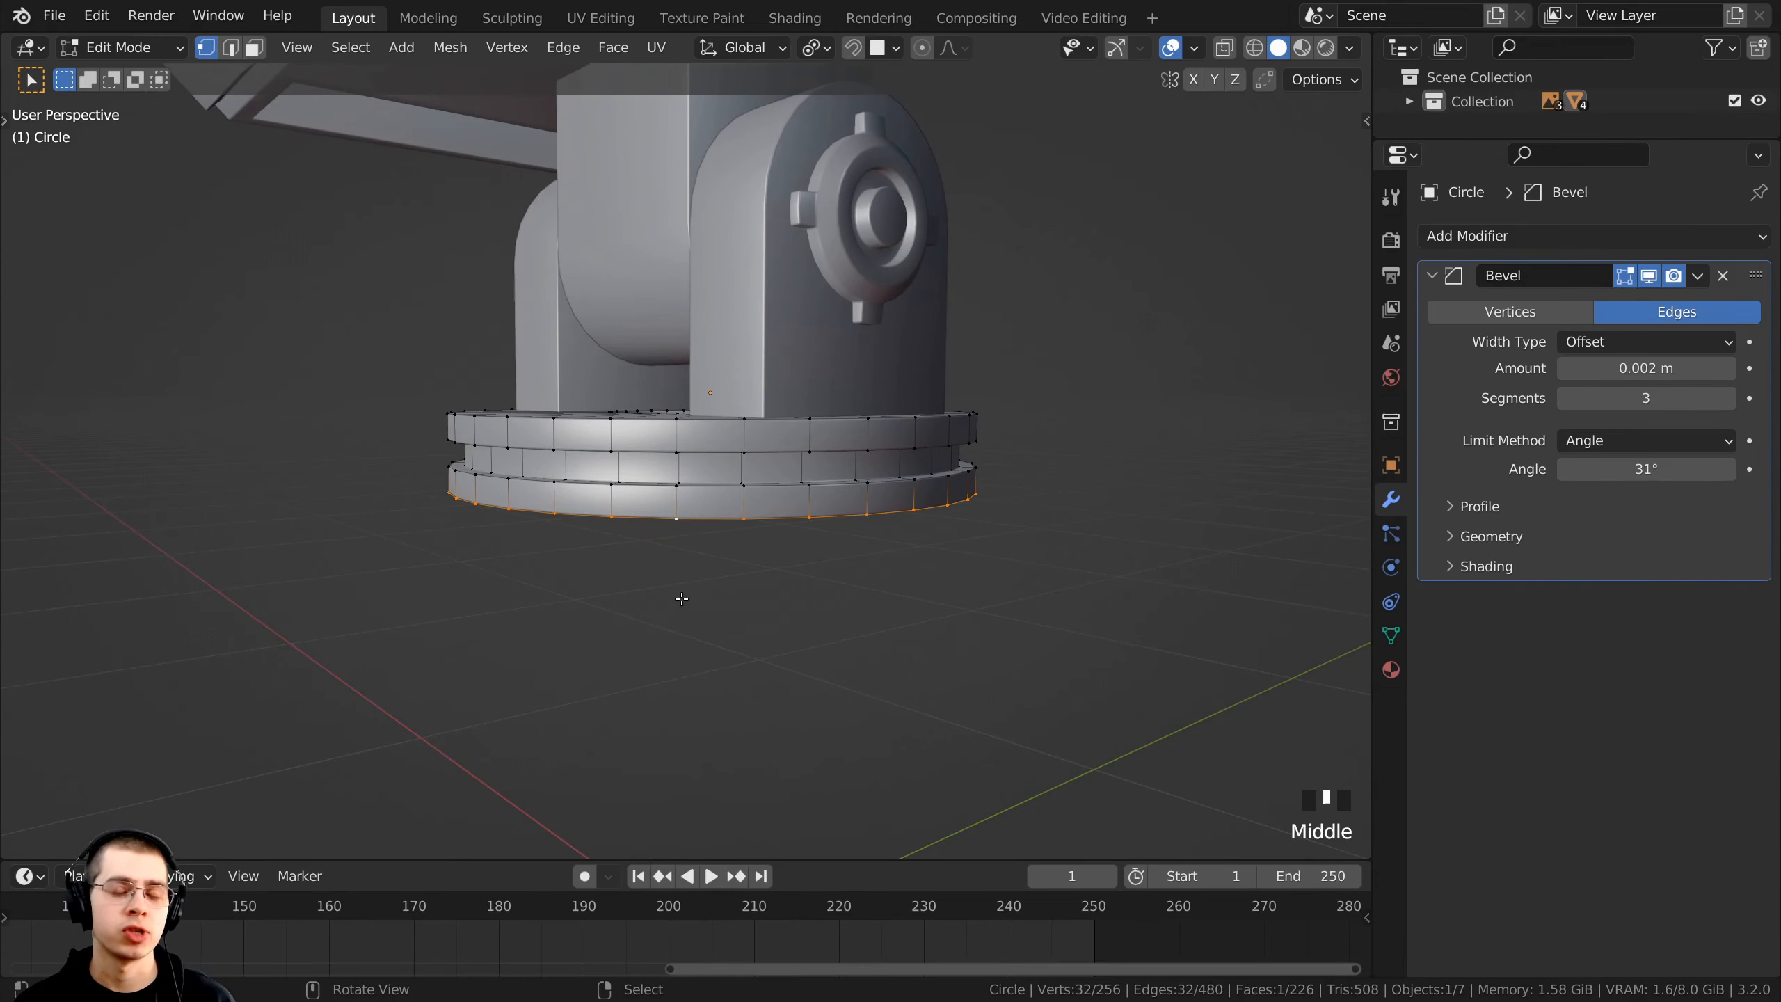
middle_drag(755, 589, 828, 510)
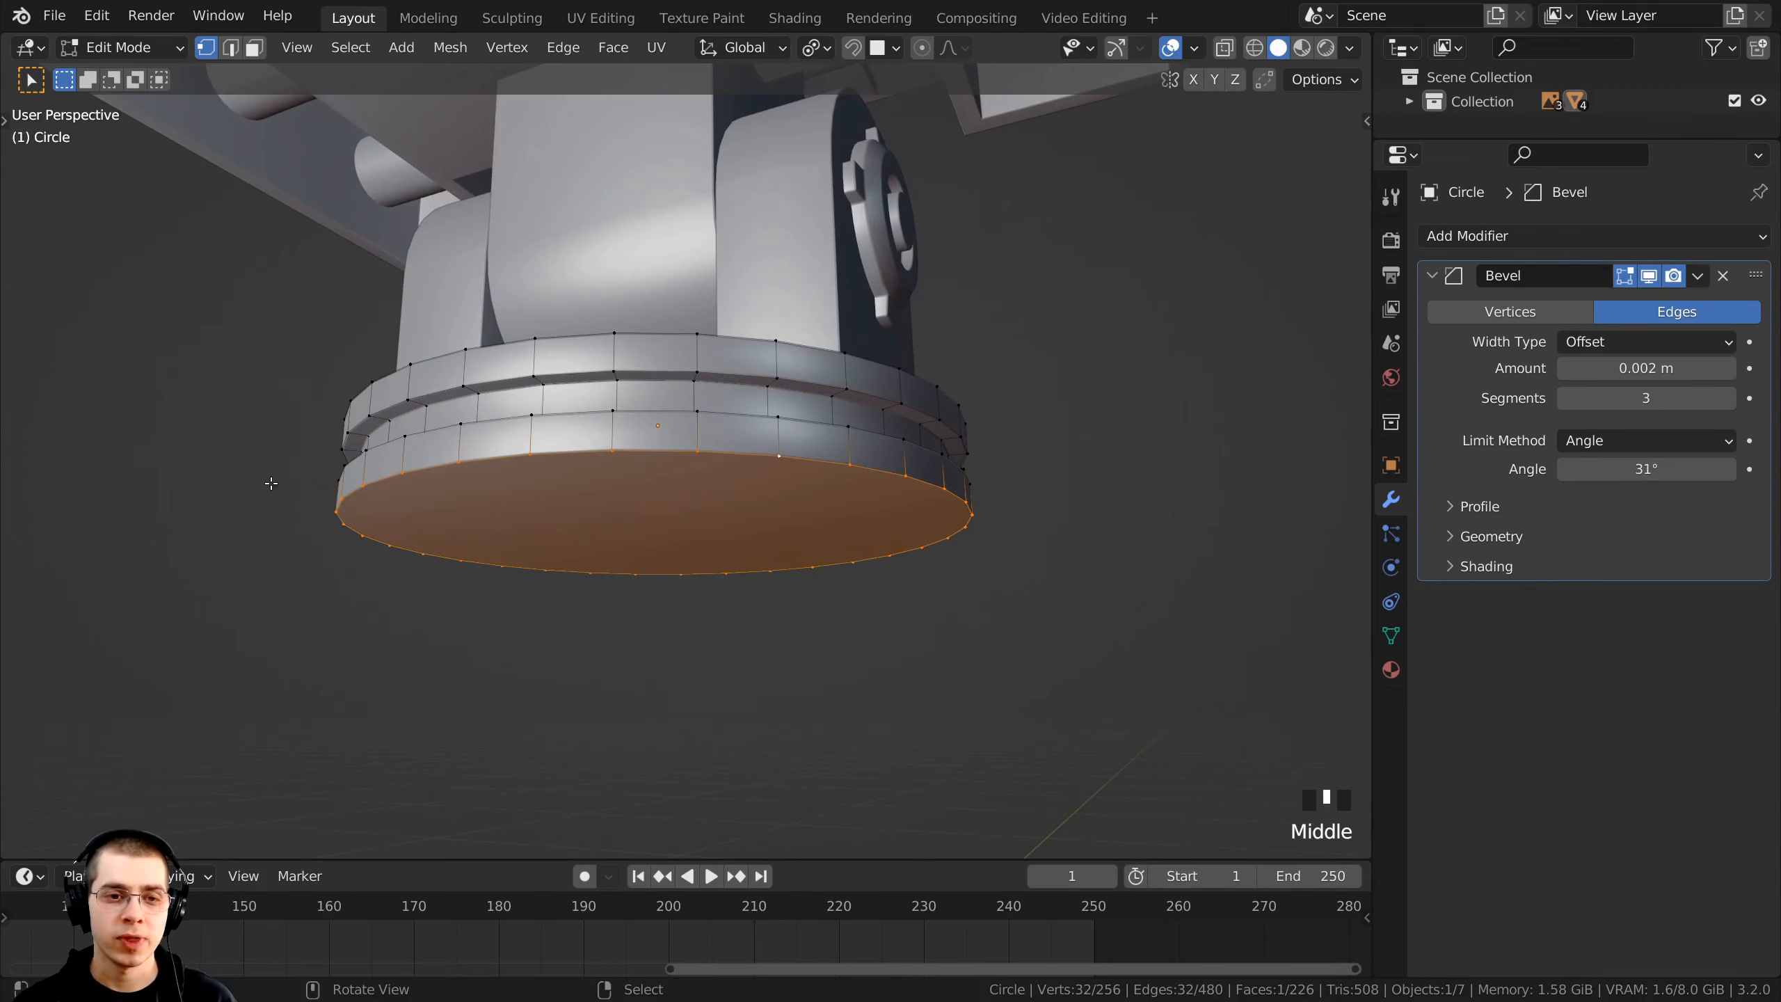
middle_drag(519, 476, 382, 360)
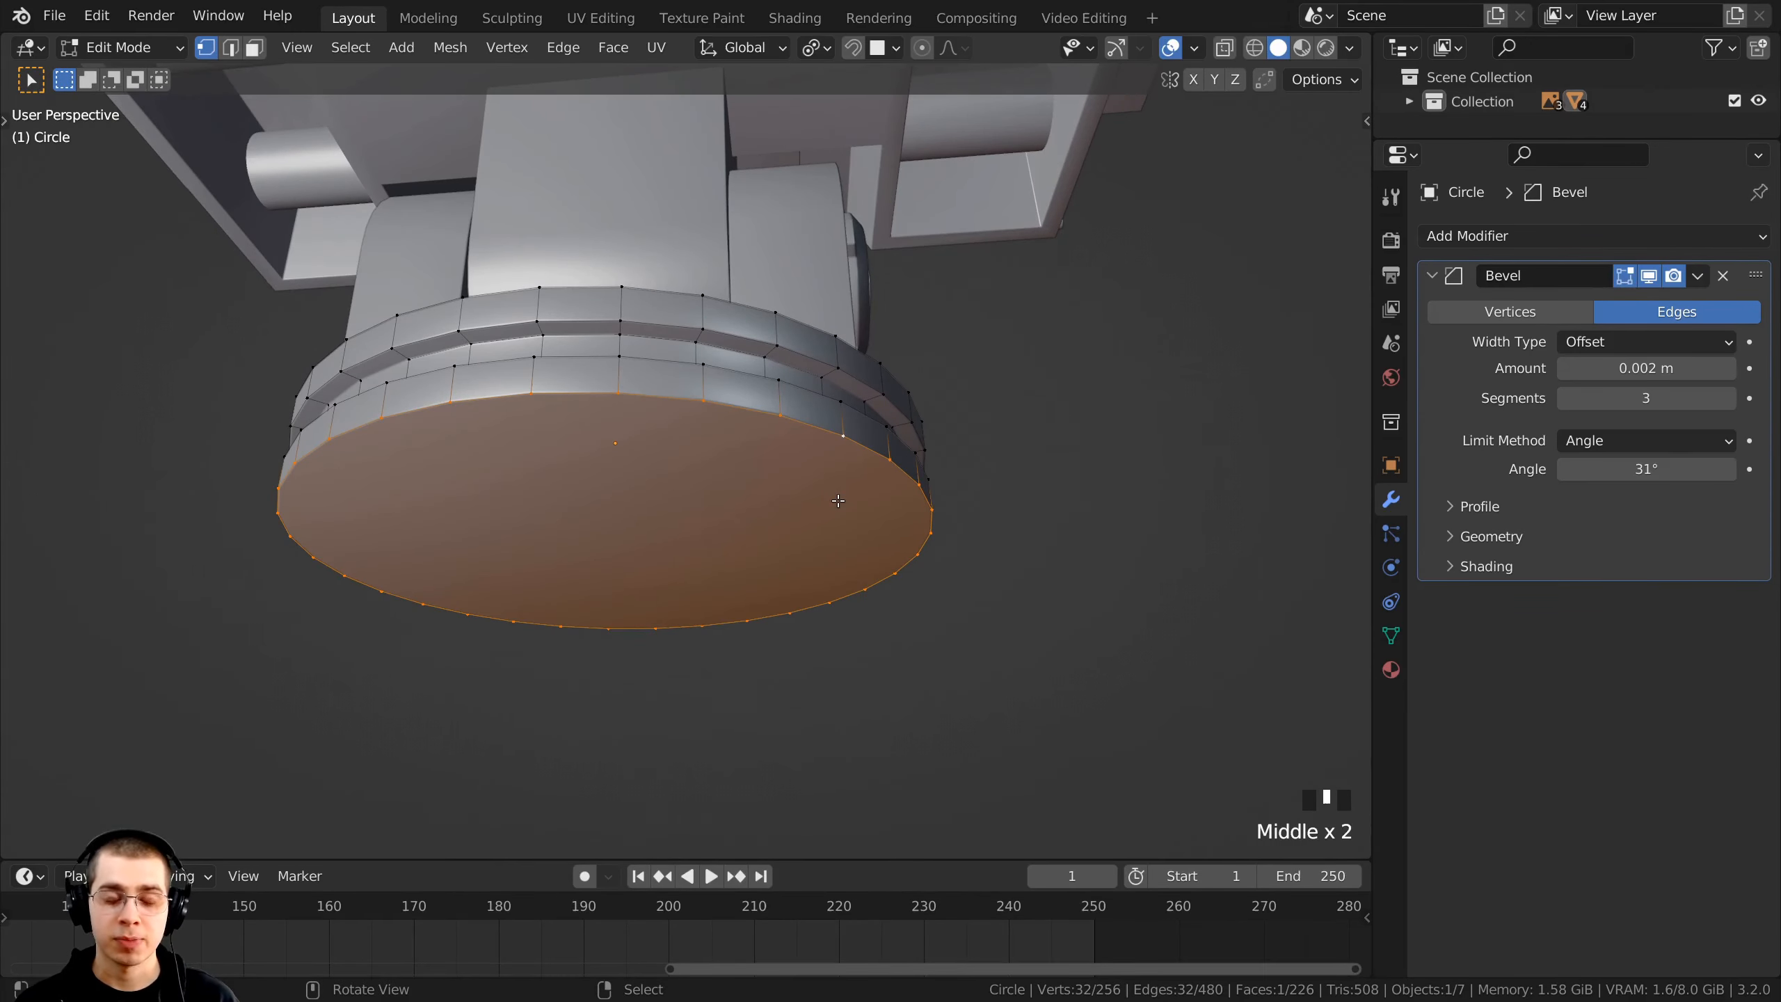
key(shift+d)
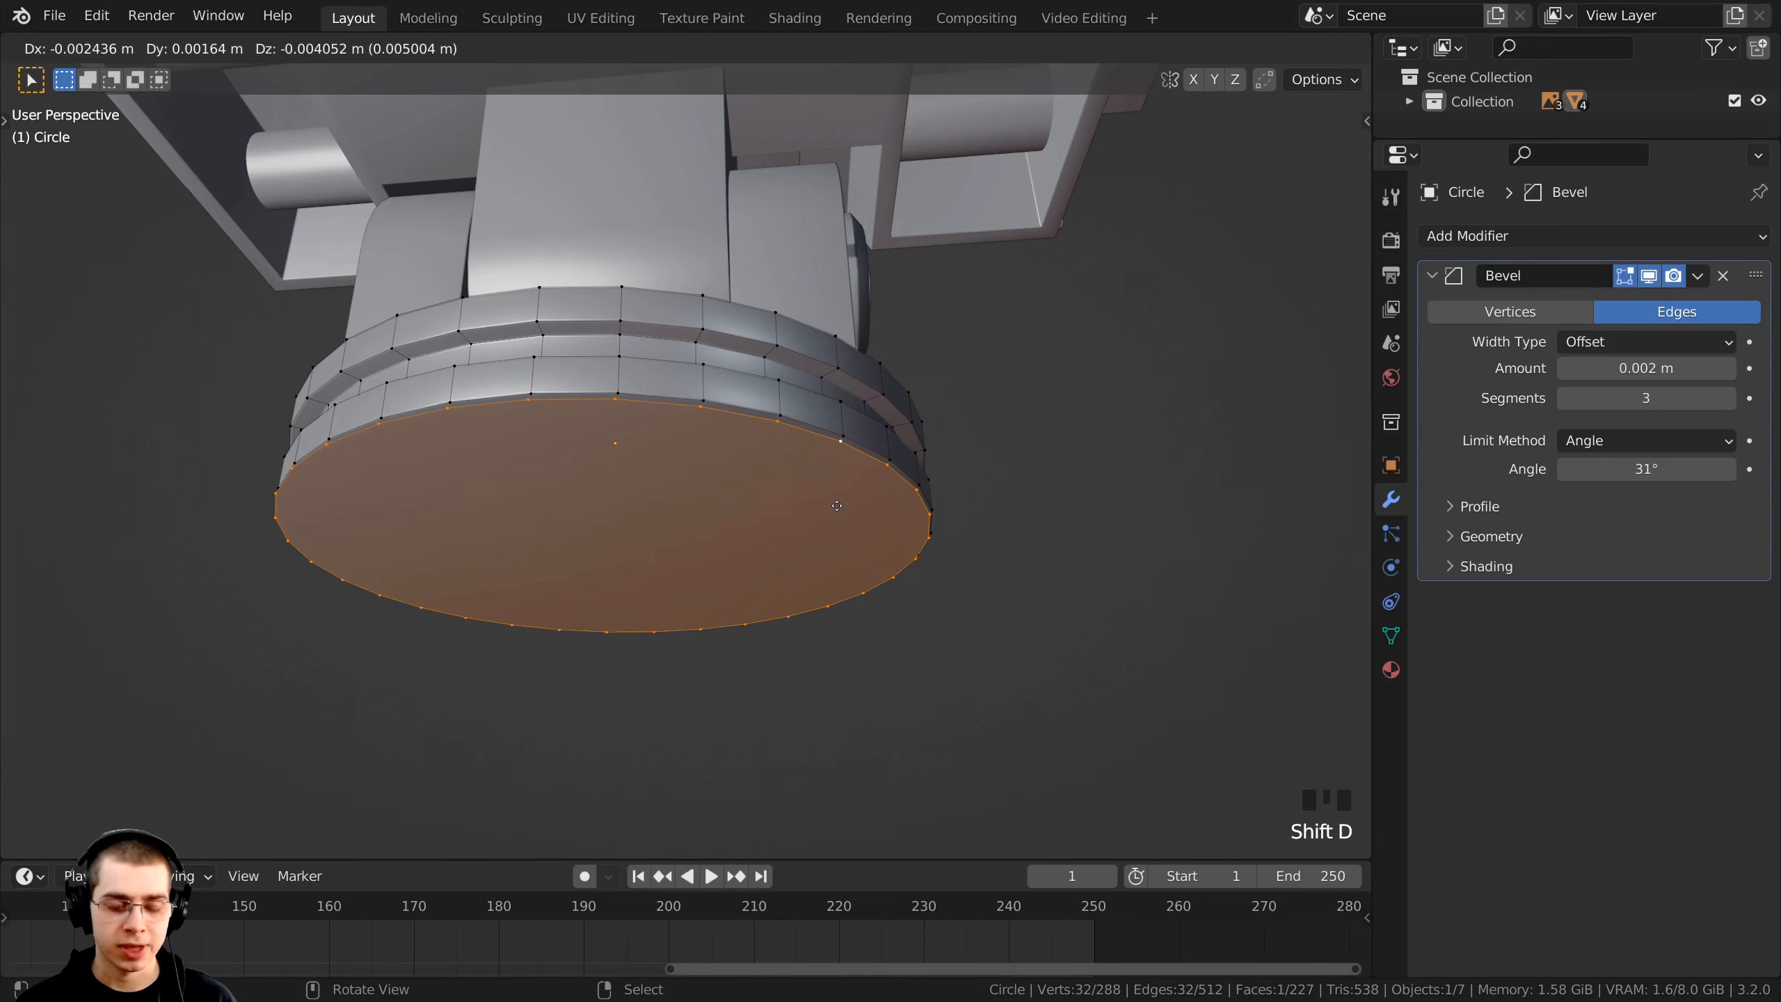
key(z)
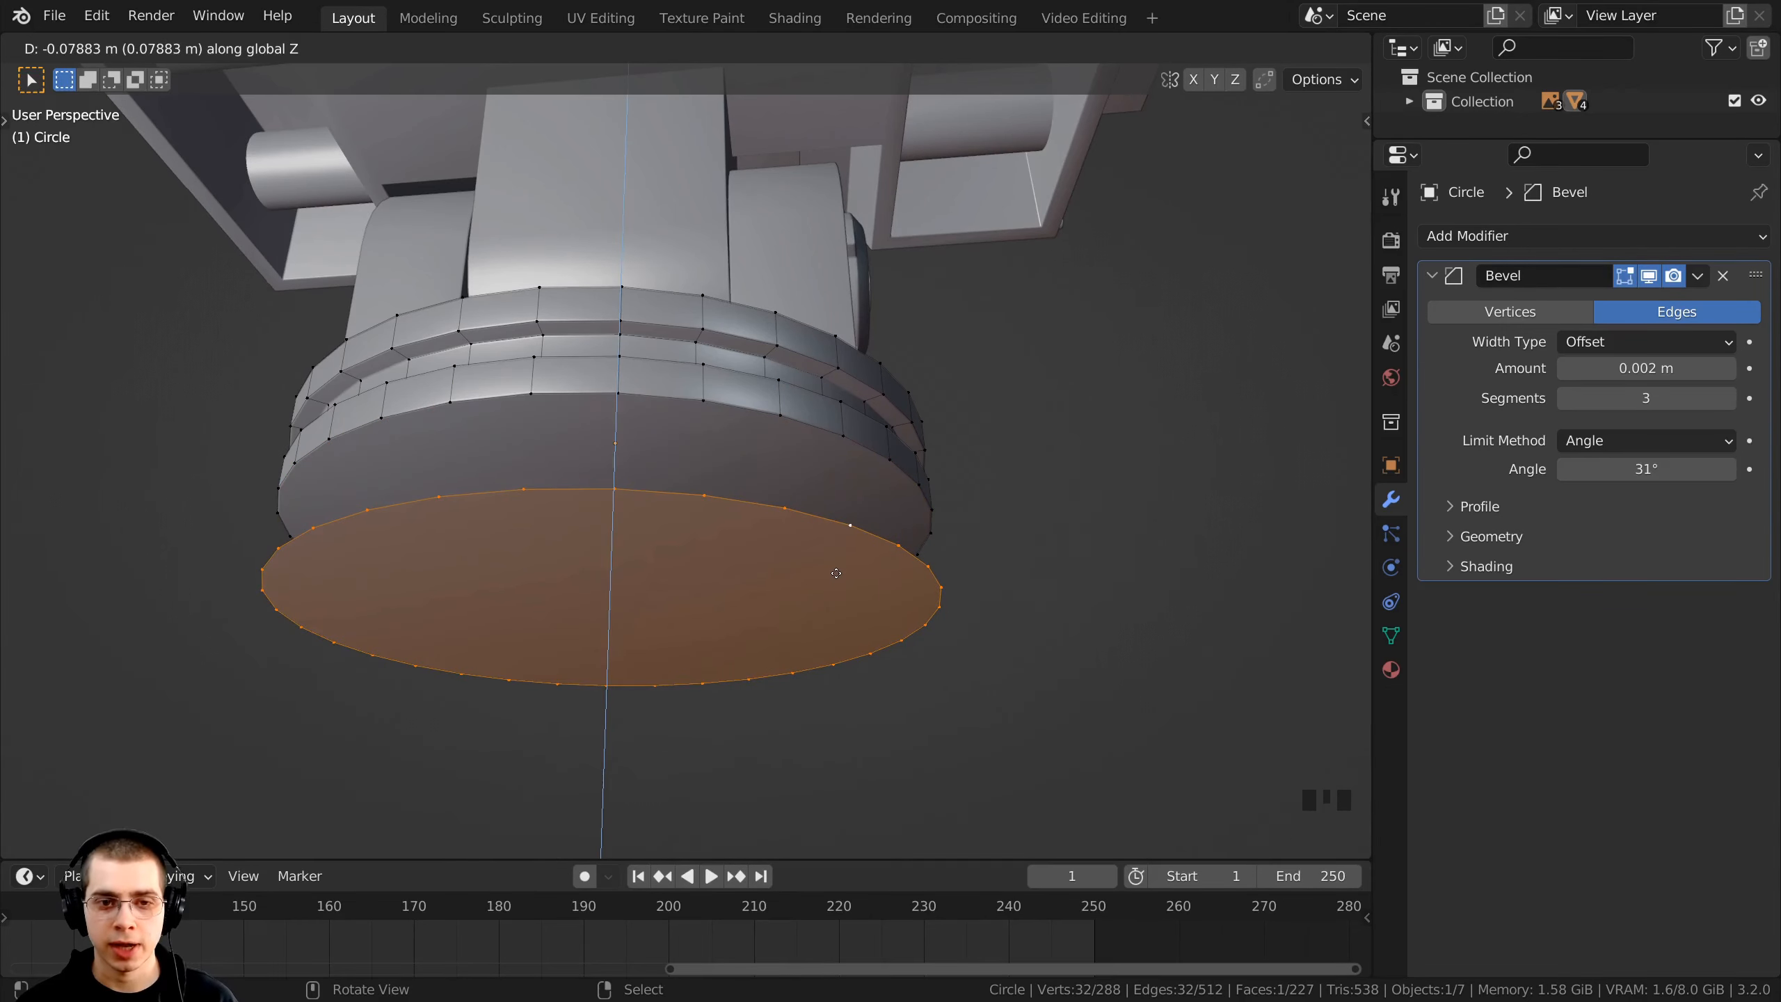
click(836, 574)
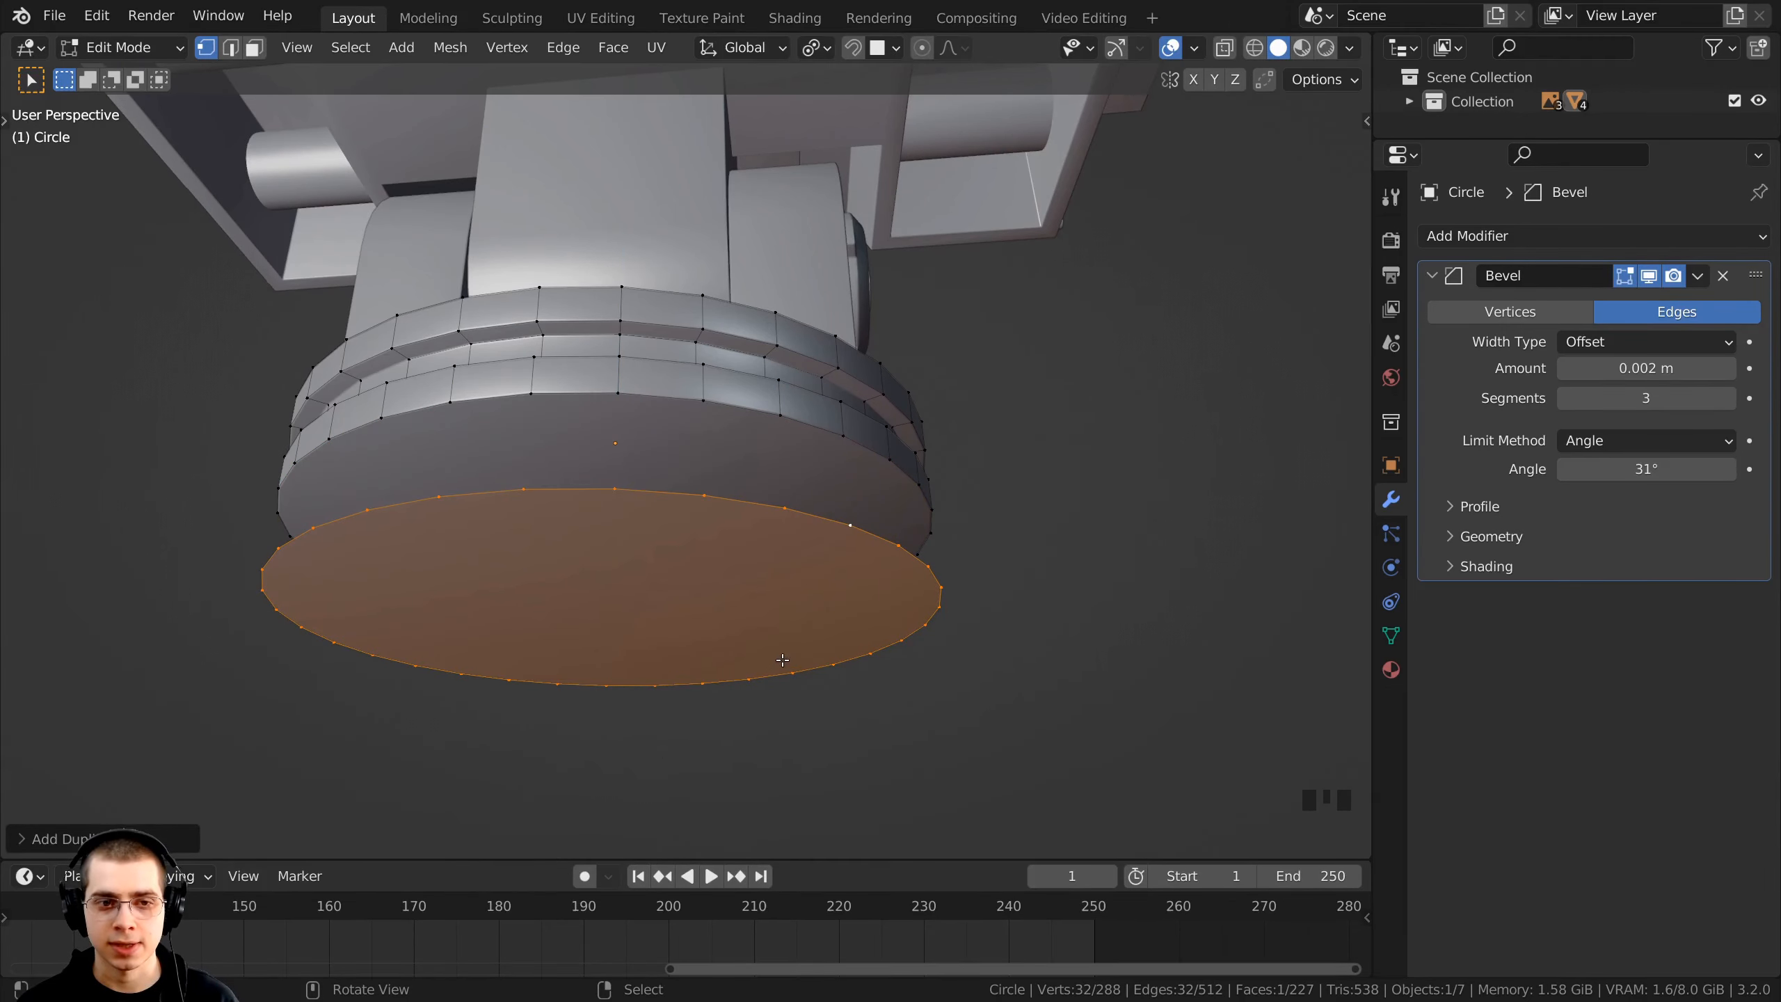
- Separate the duplicated circular face into its own object and return to Object Mode
shift+middle_drag(783, 660, 787, 656)
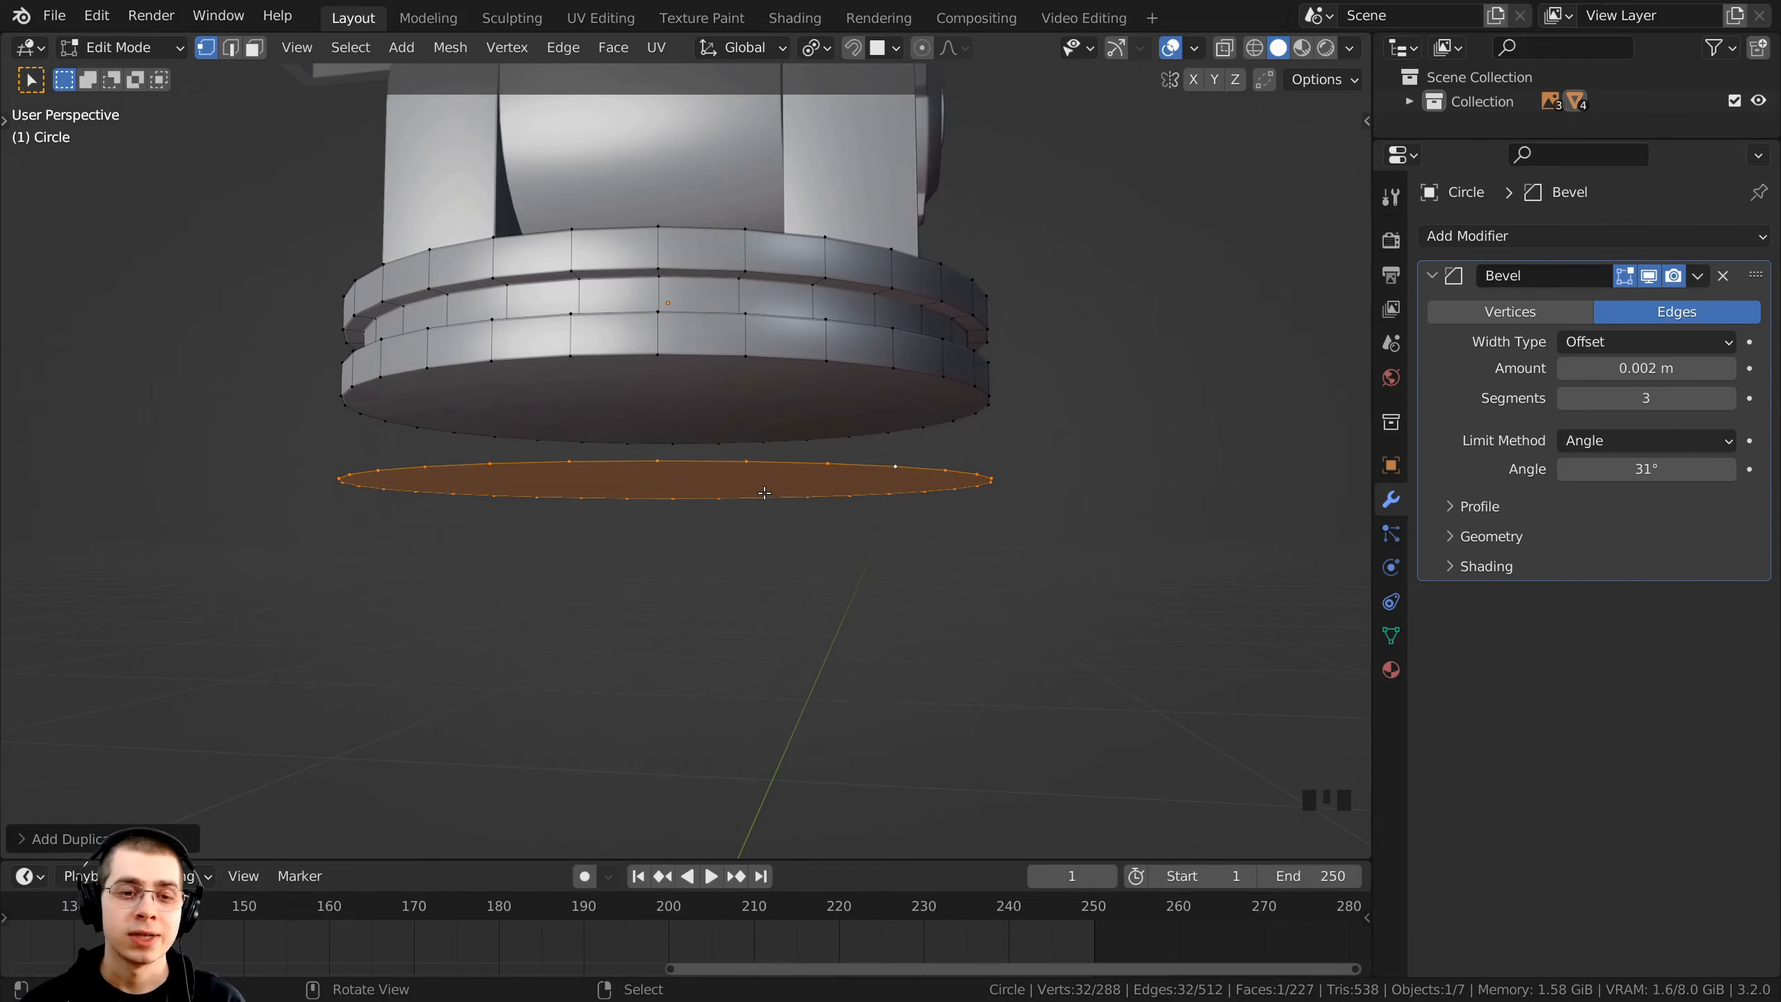
key(p)
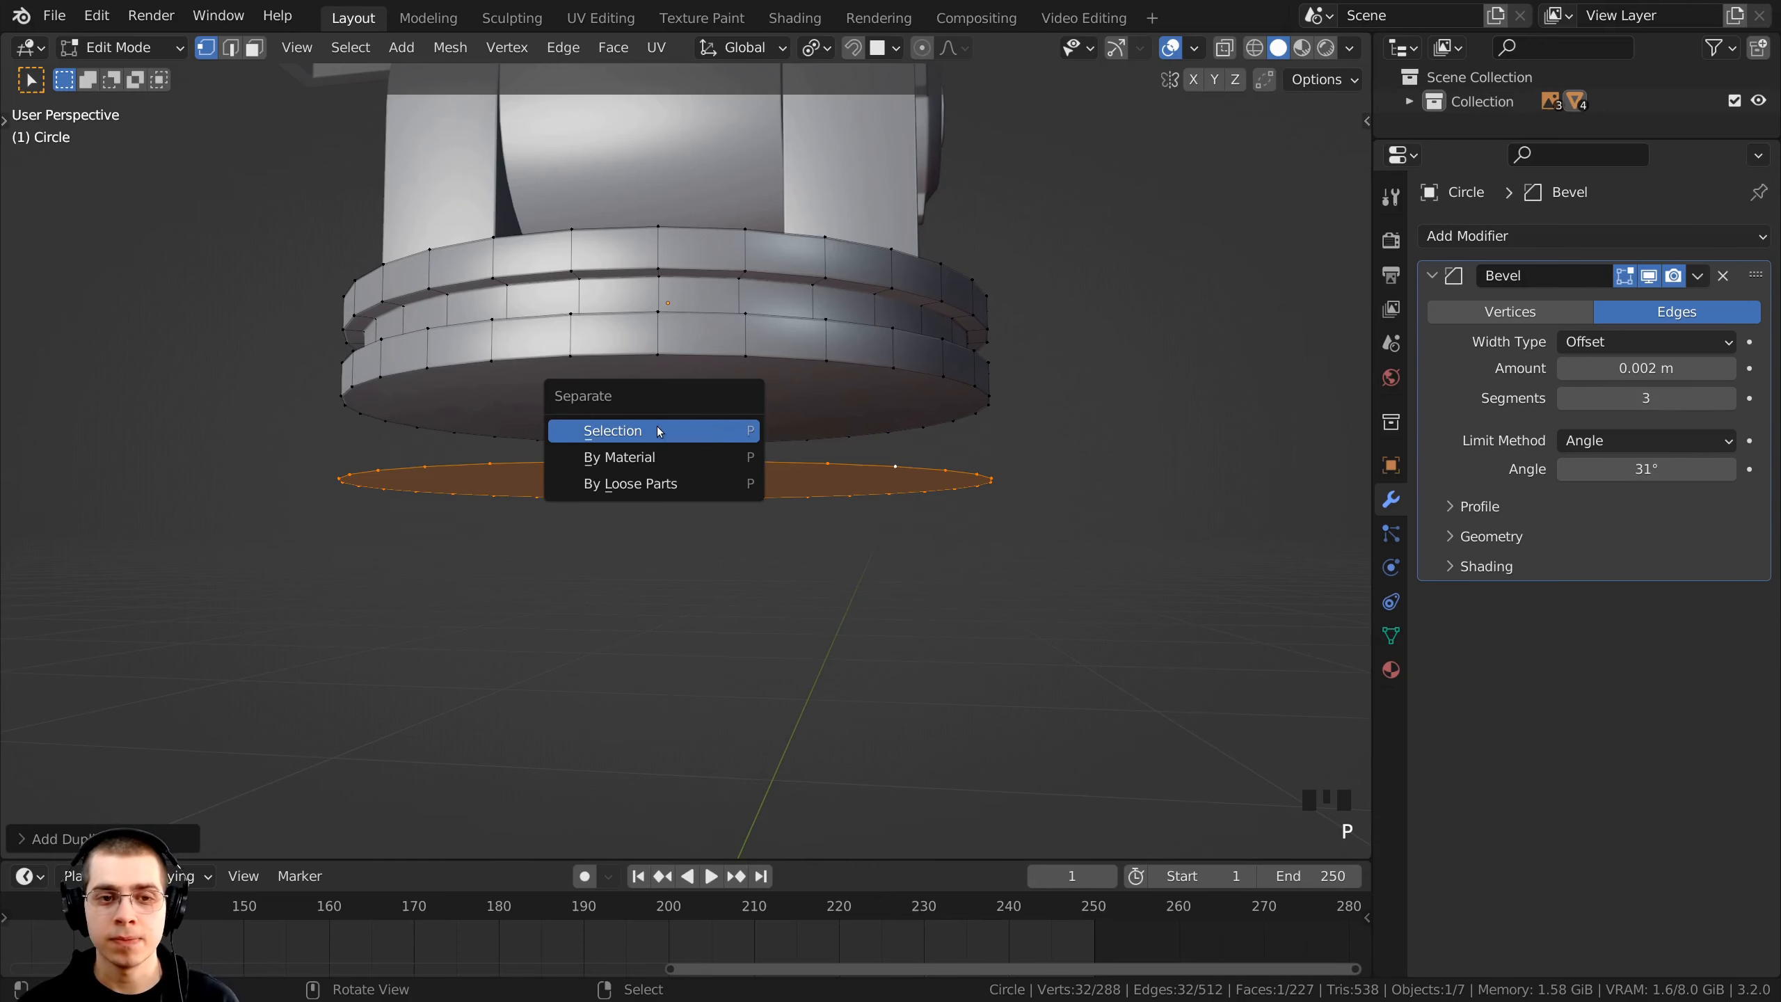
click(589, 431)
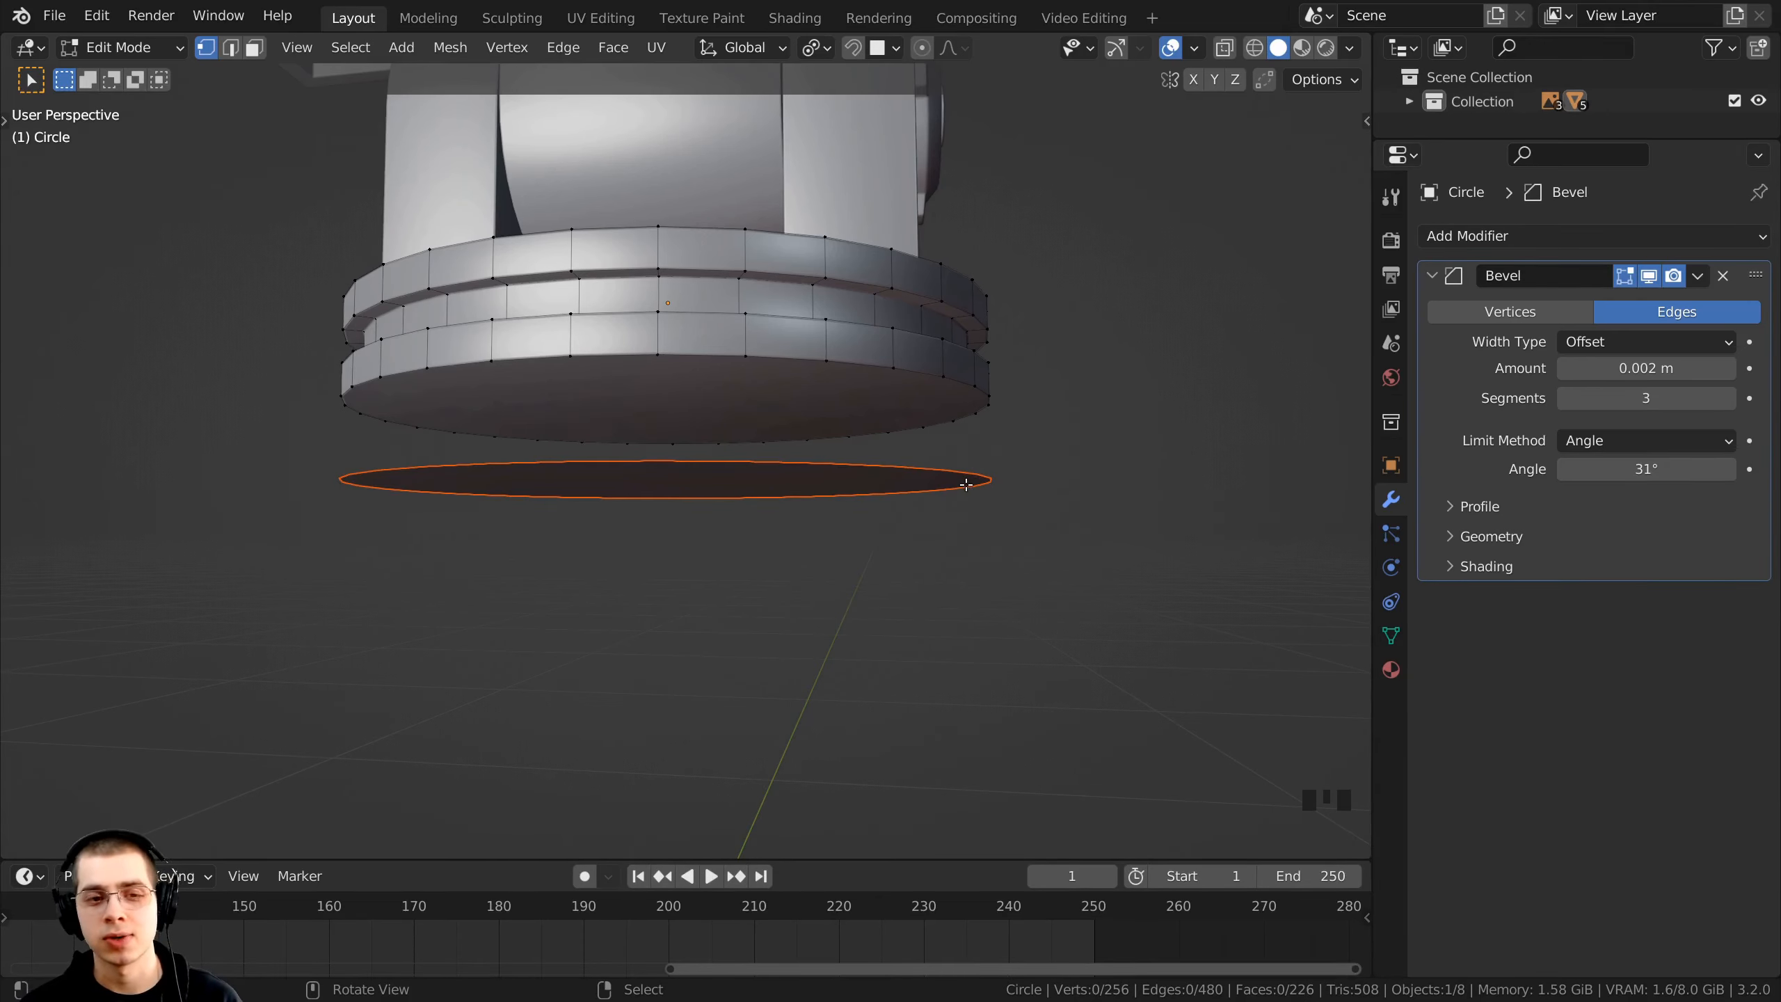
middle_drag(965, 484, 965, 492)
key(Tab)
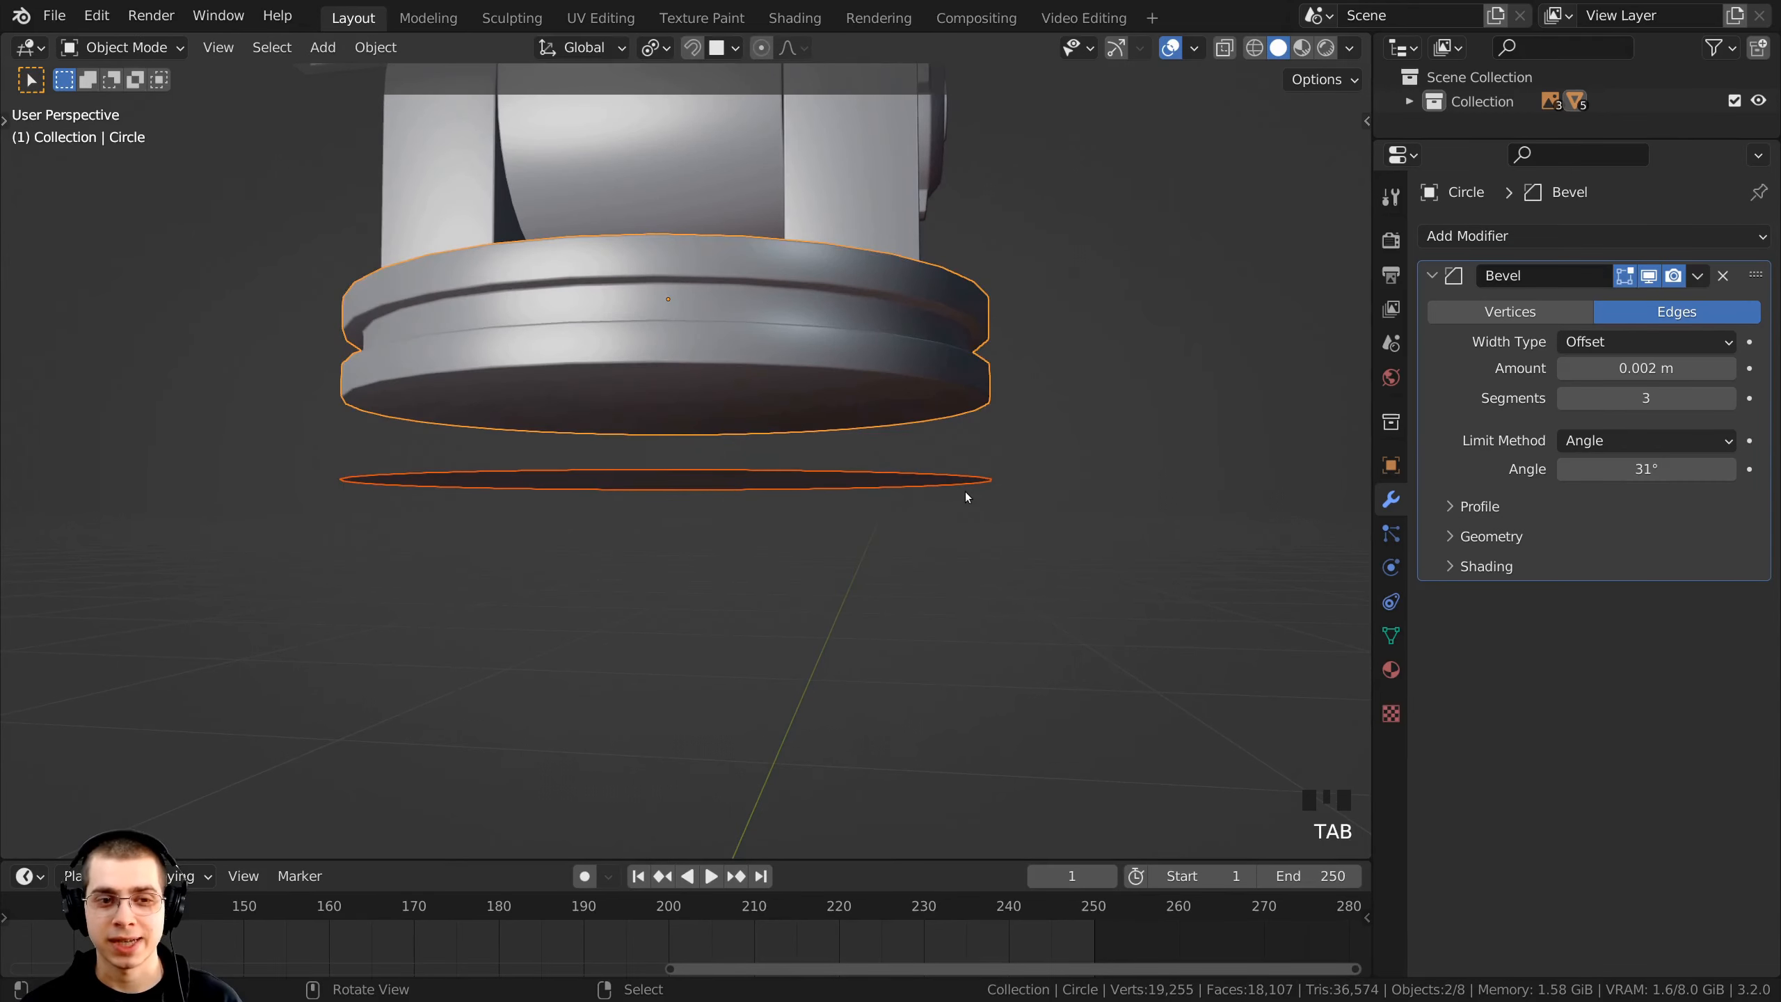
- In front view, scale the separated disc's whole mesh up to the width of the wider reference ring below the neck base
right_click(725, 482)
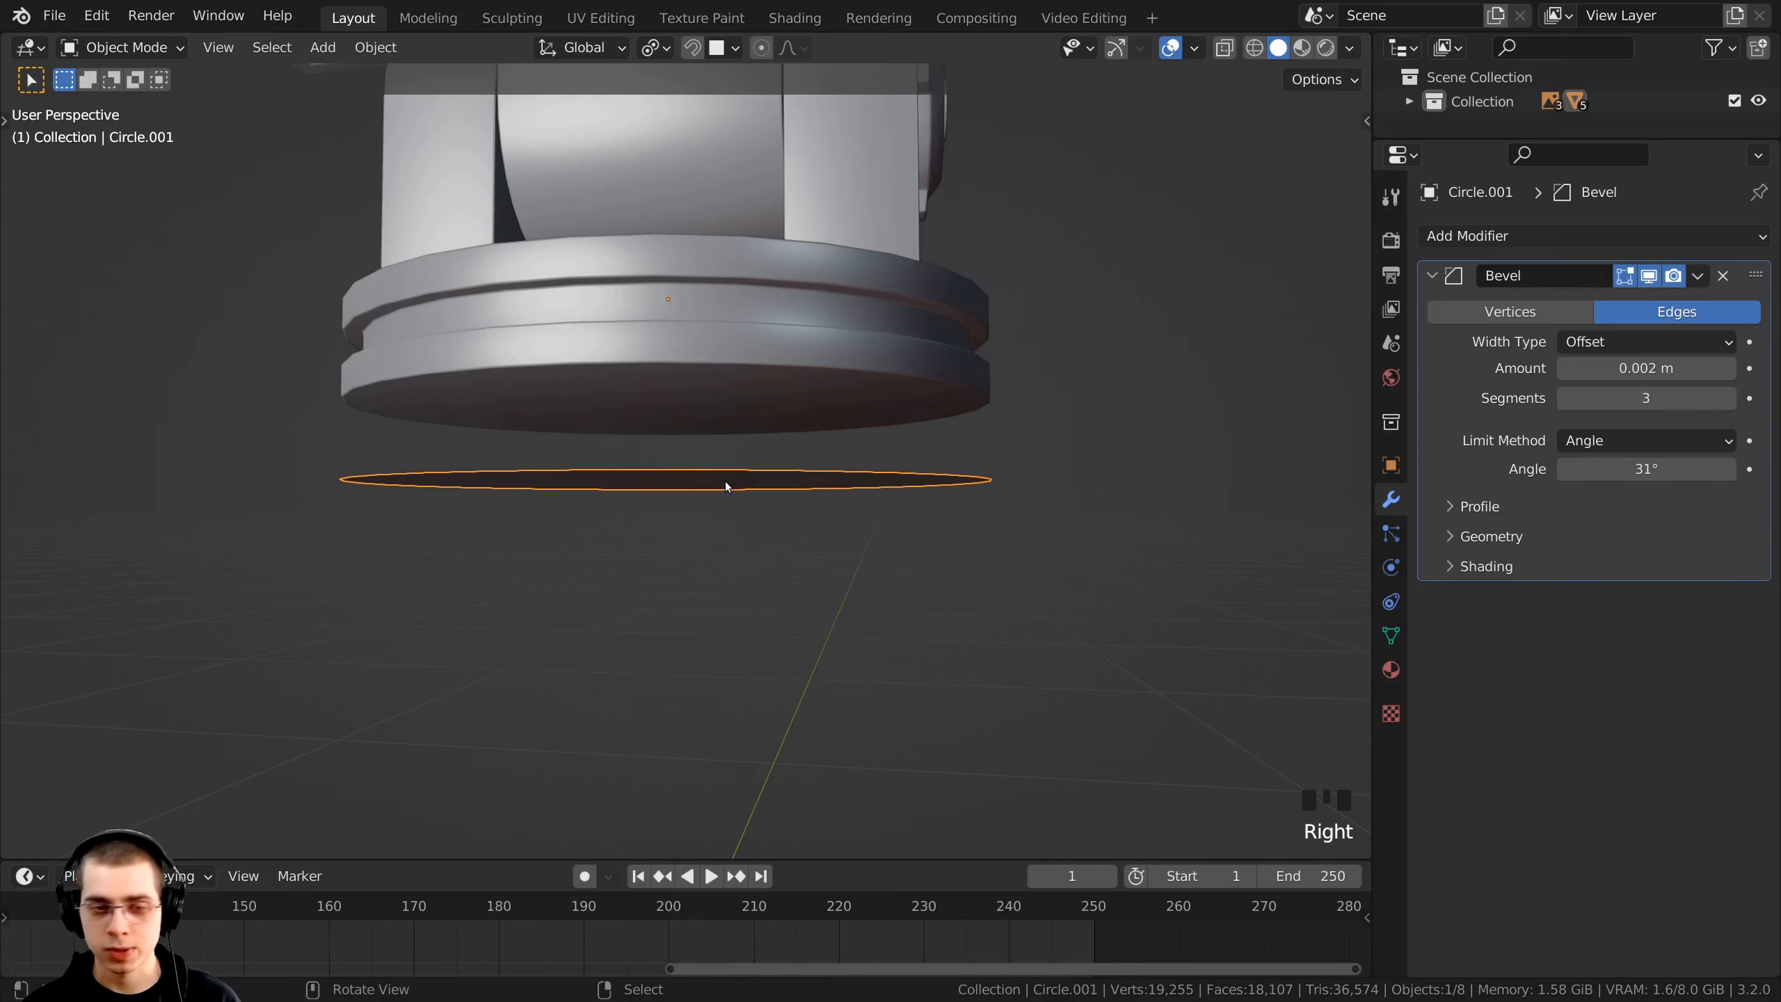
key(KP_1)
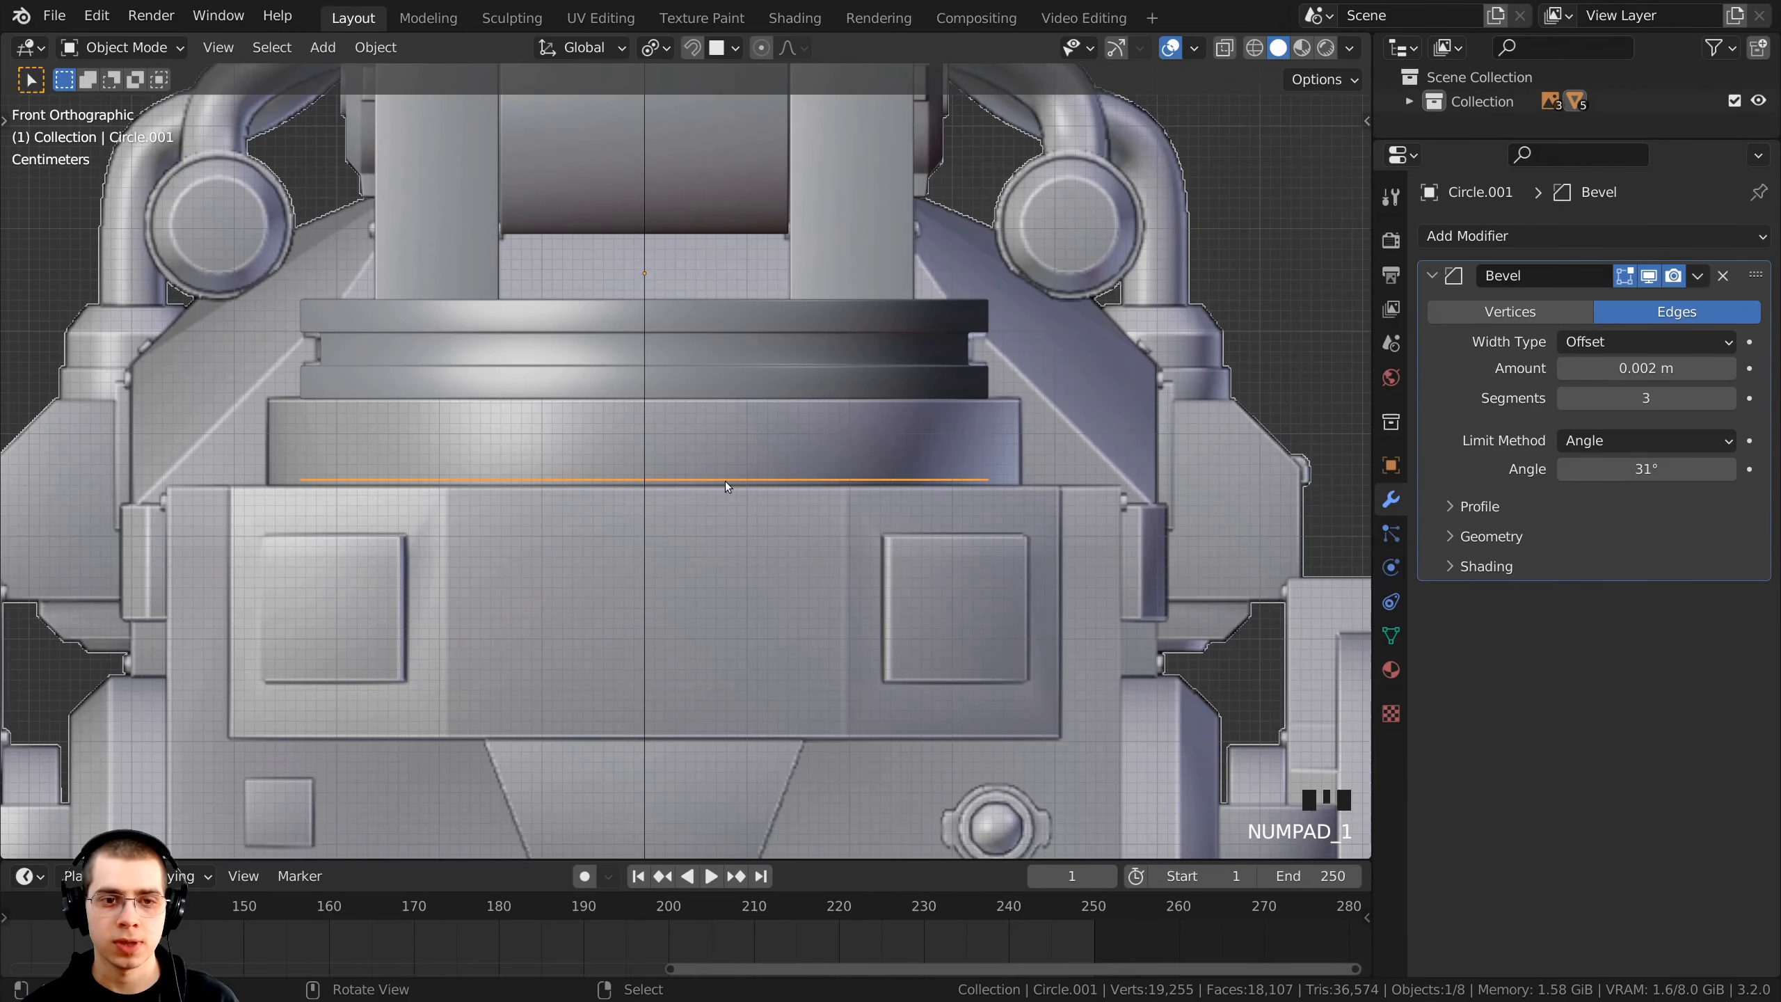
scroll(799, 465, up, 2)
key(Tab)
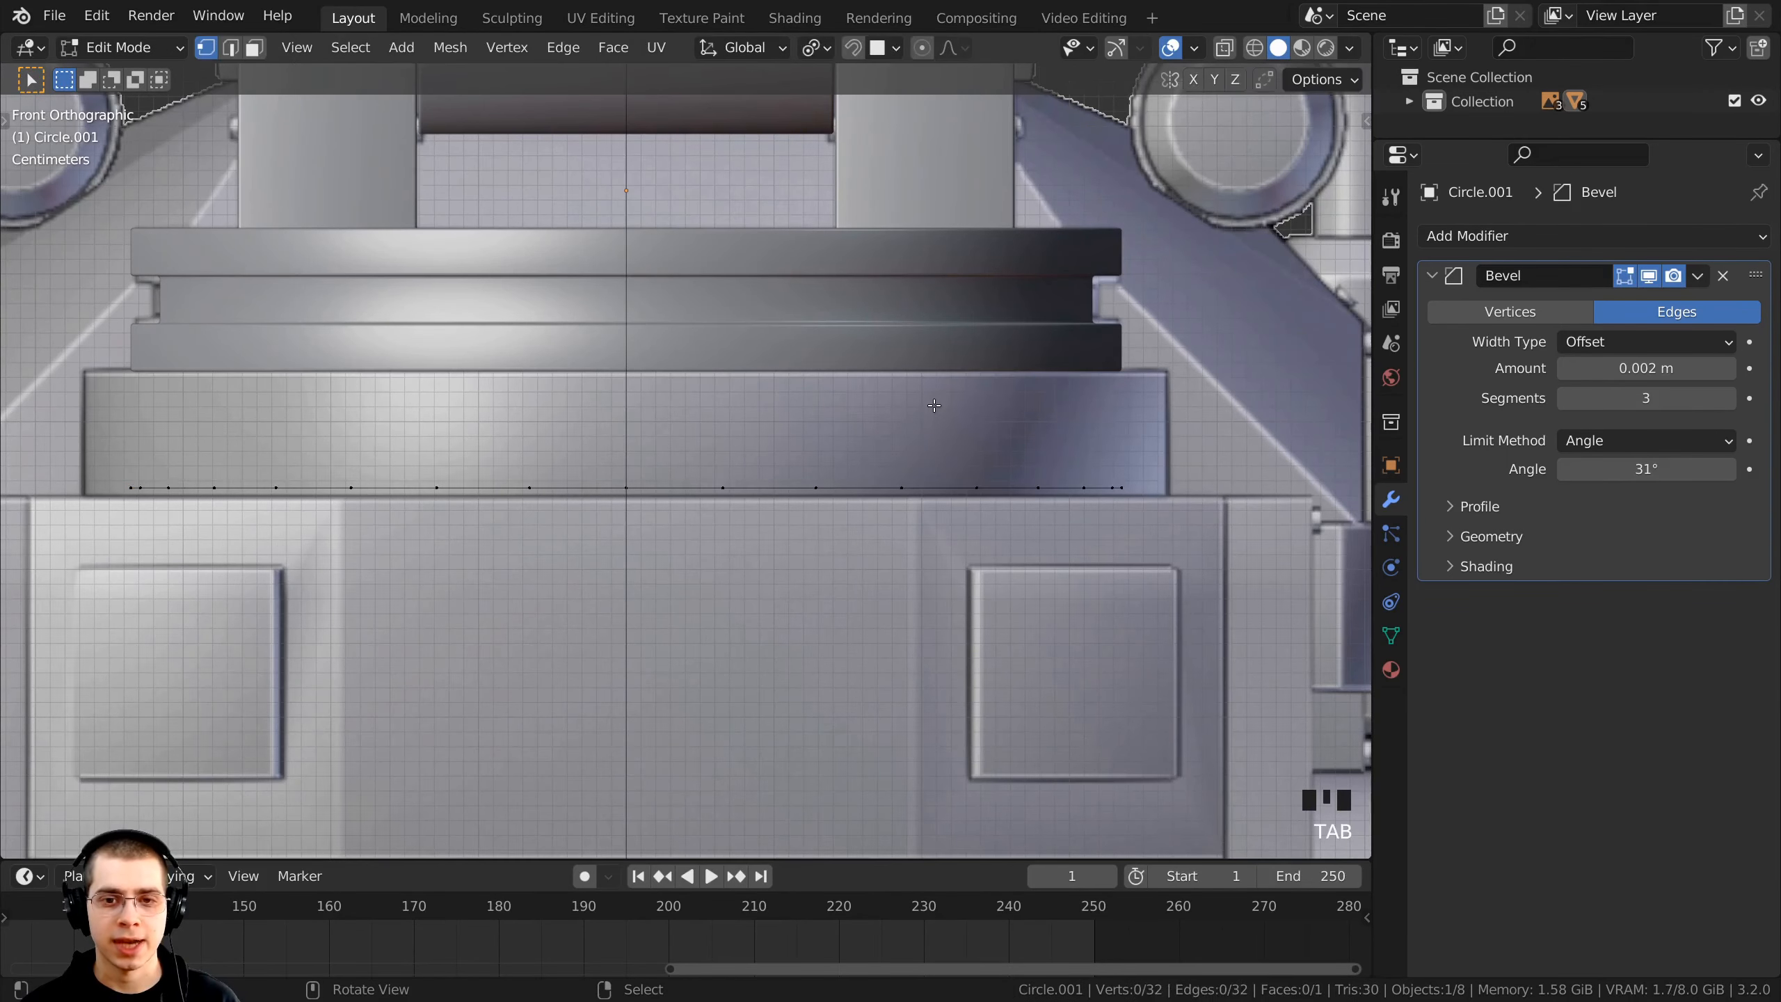
click(819, 220)
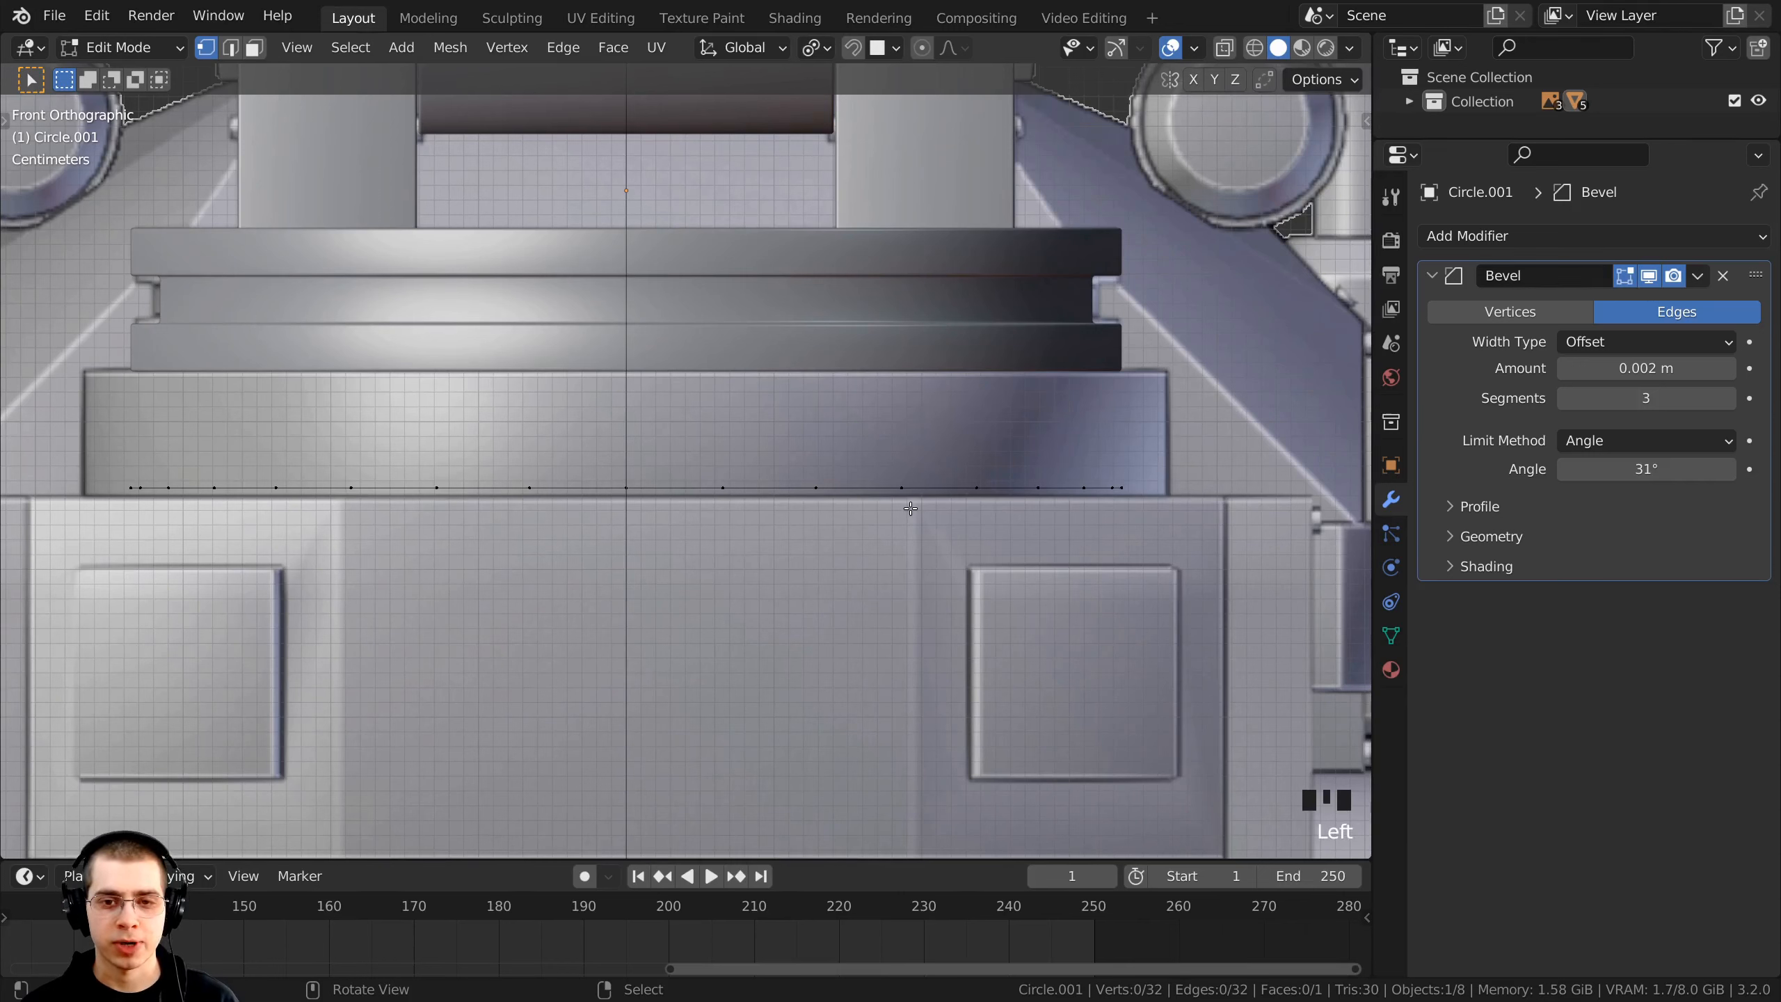
key(a)
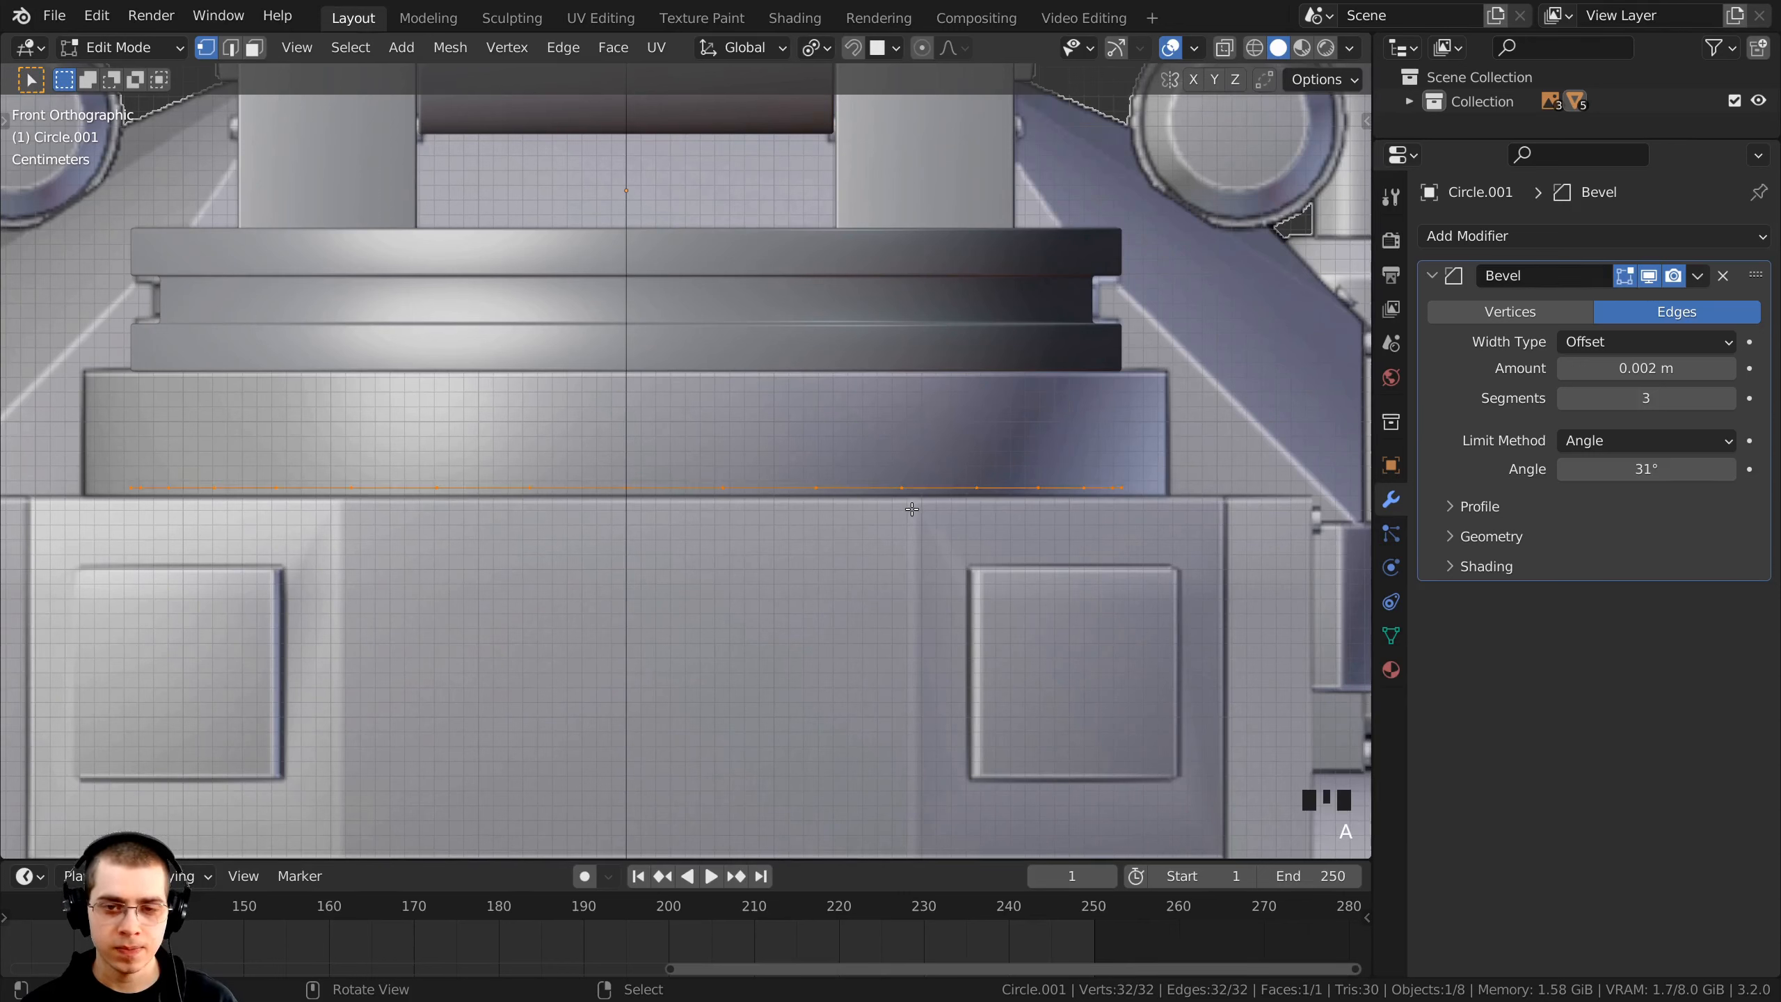
key(s)
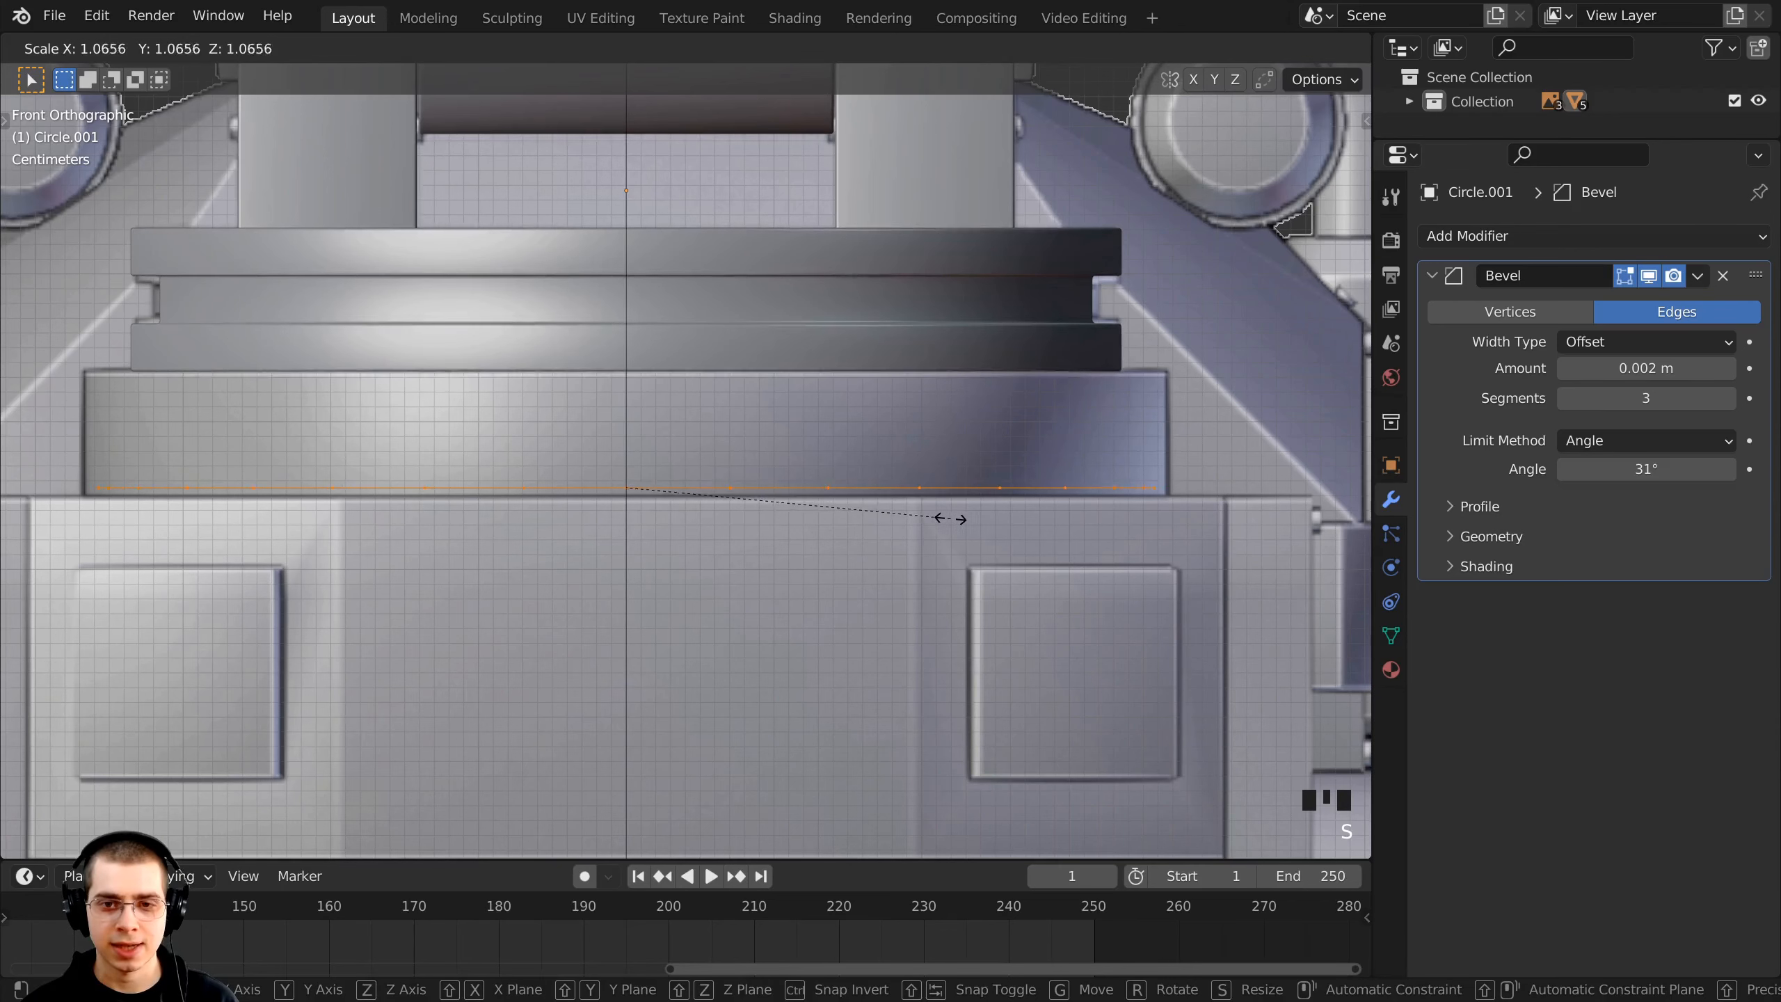
click(959, 520)
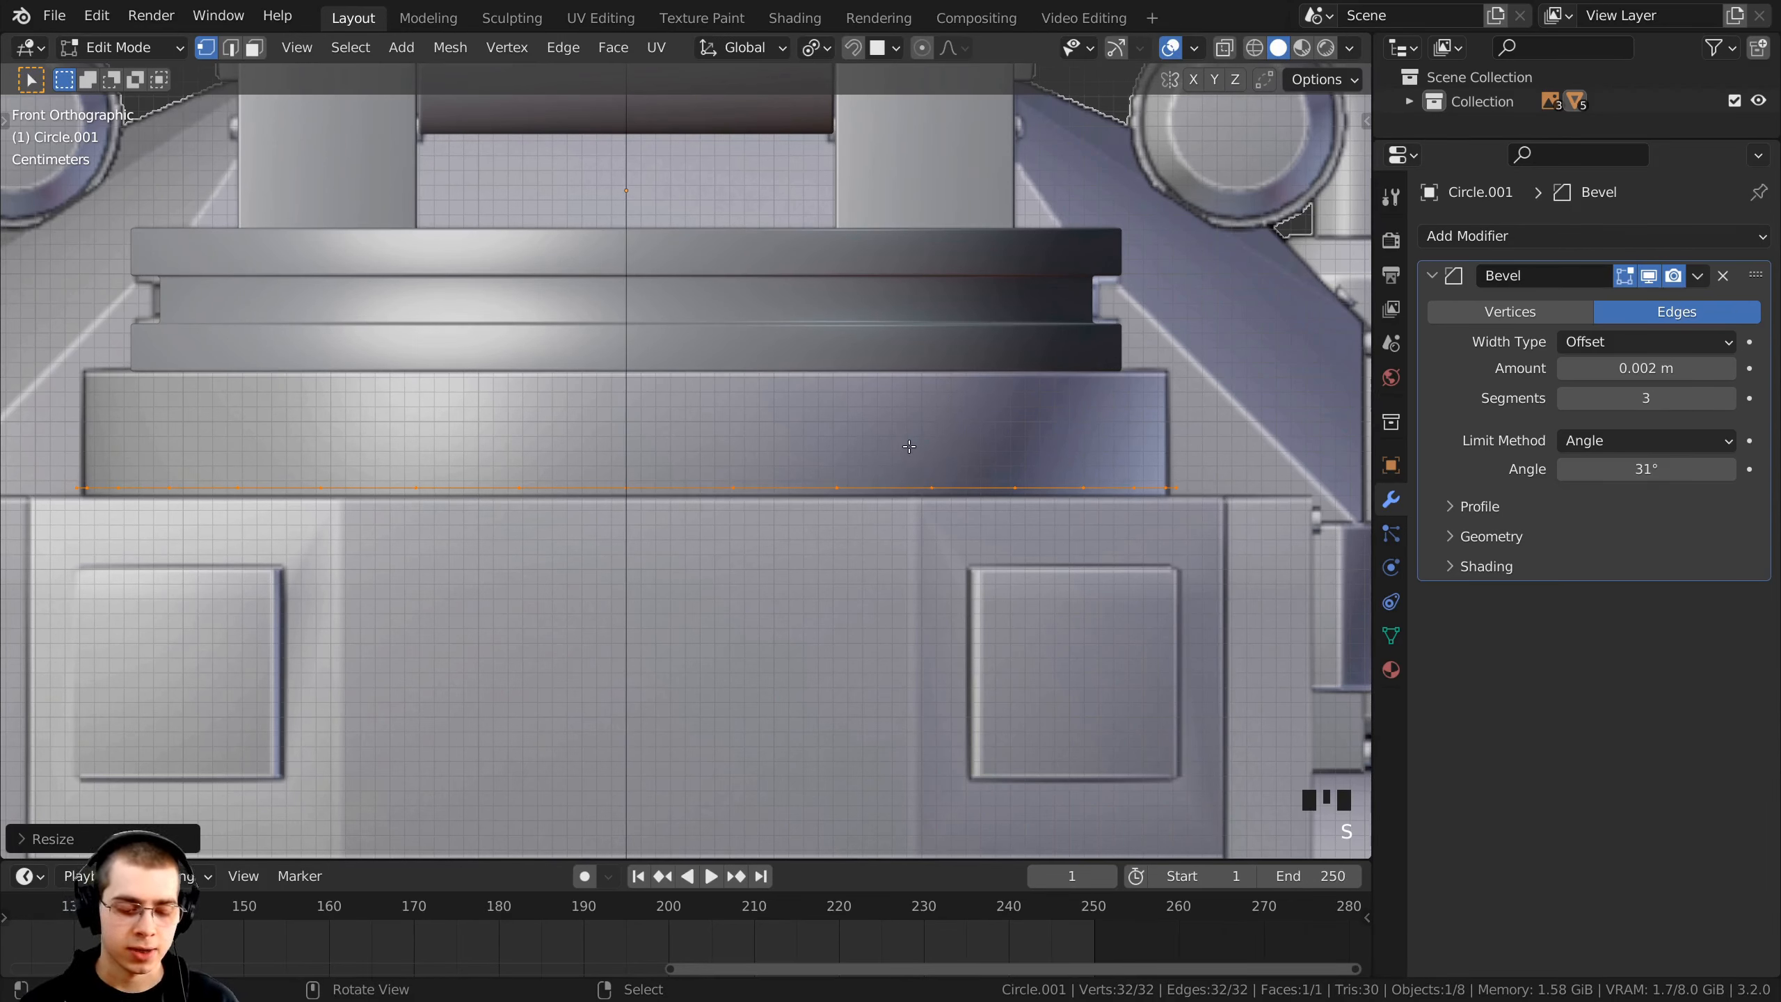
- Lower the disc about 0.006 m along Z to the reference ring's lower edge and extrude it about 0.086 m up to the neck base
key(g)
key(z)
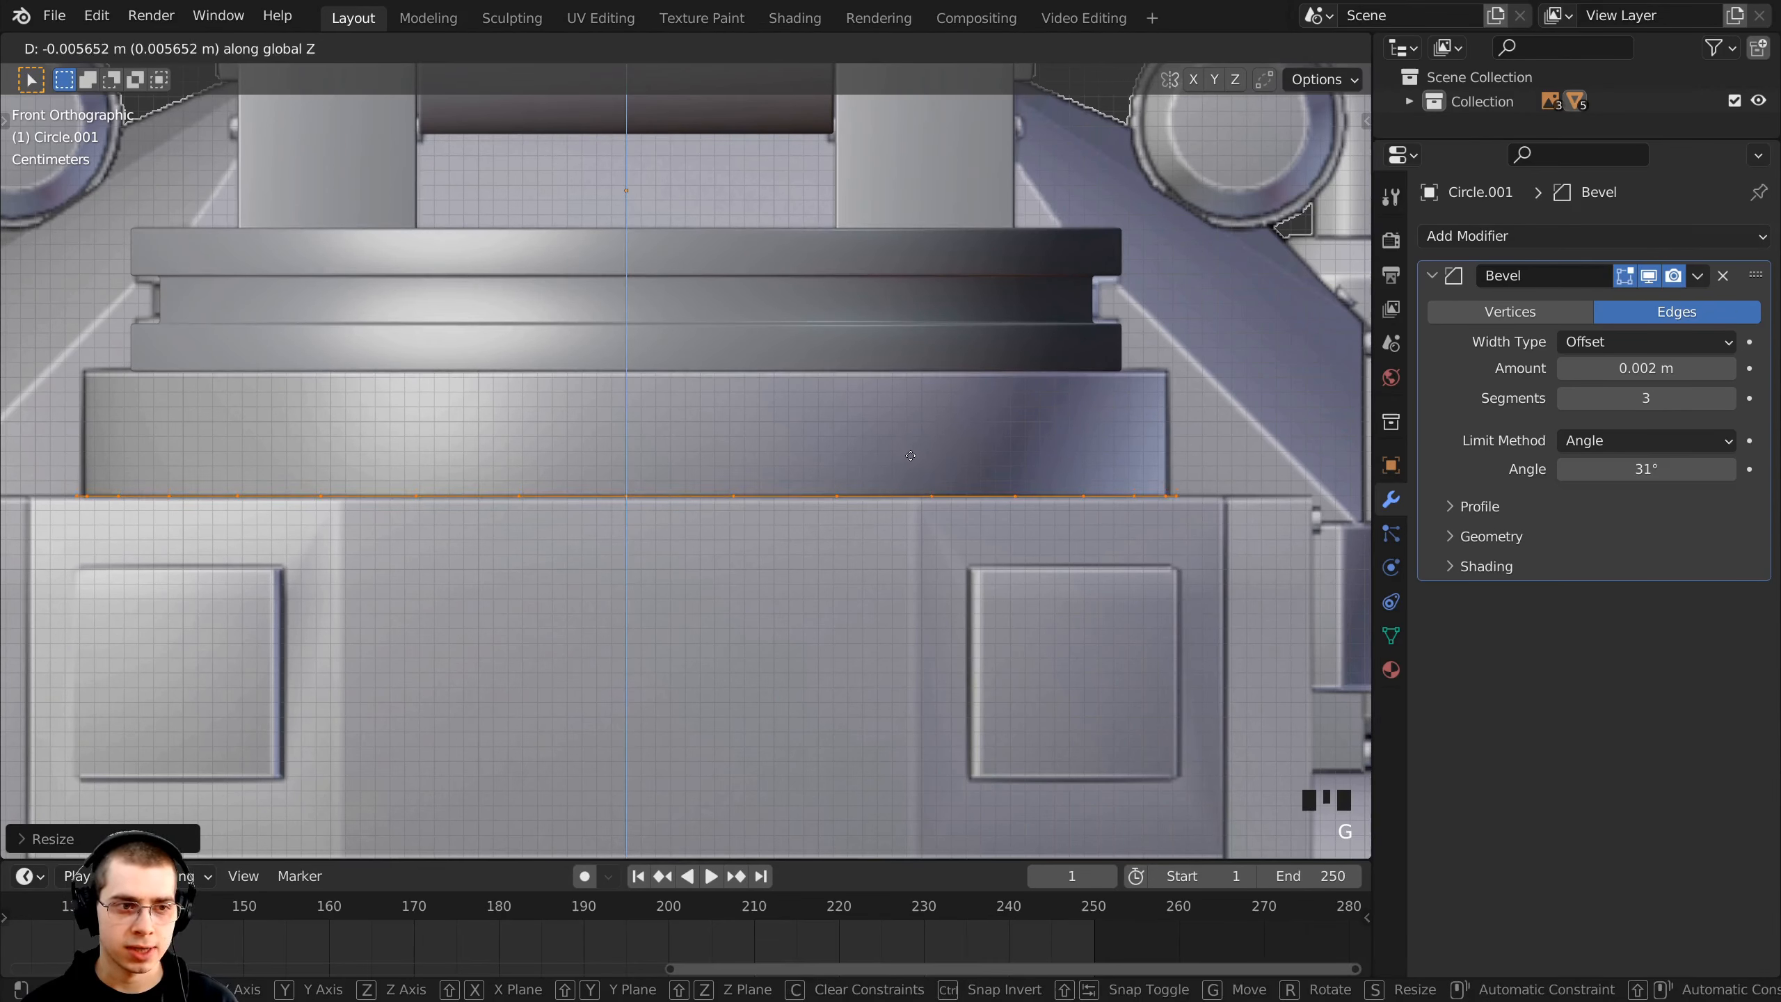
key(Escape)
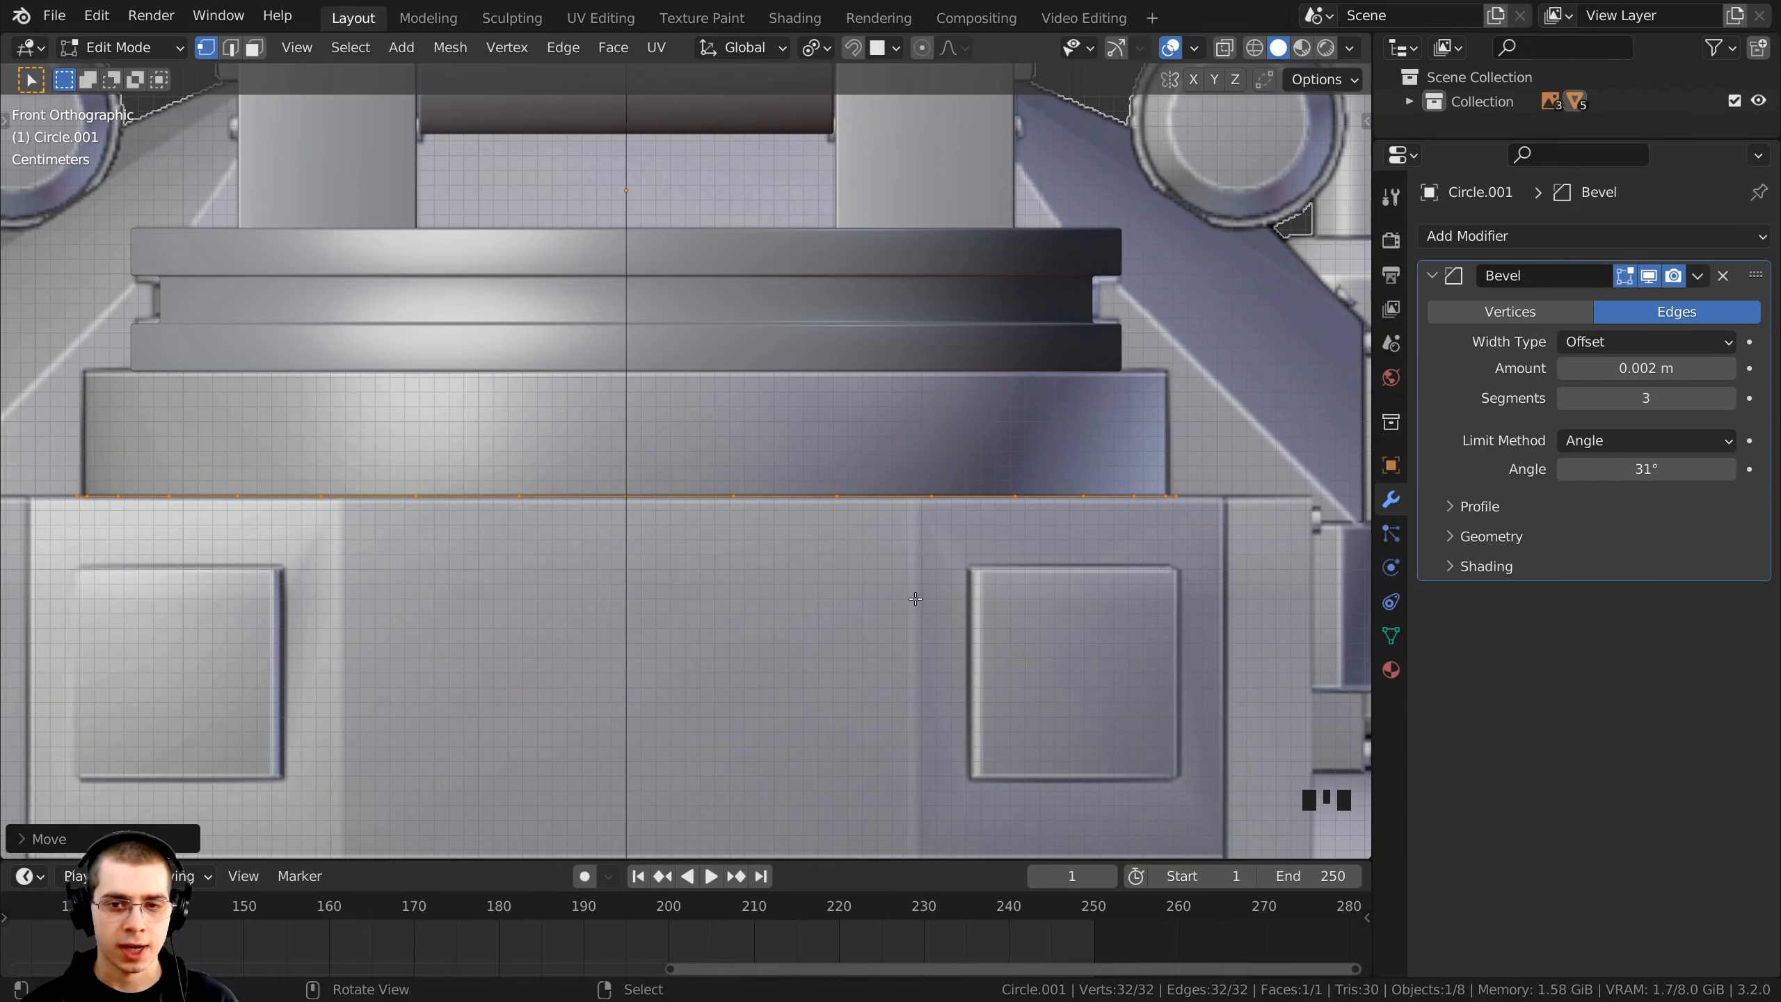
key(e)
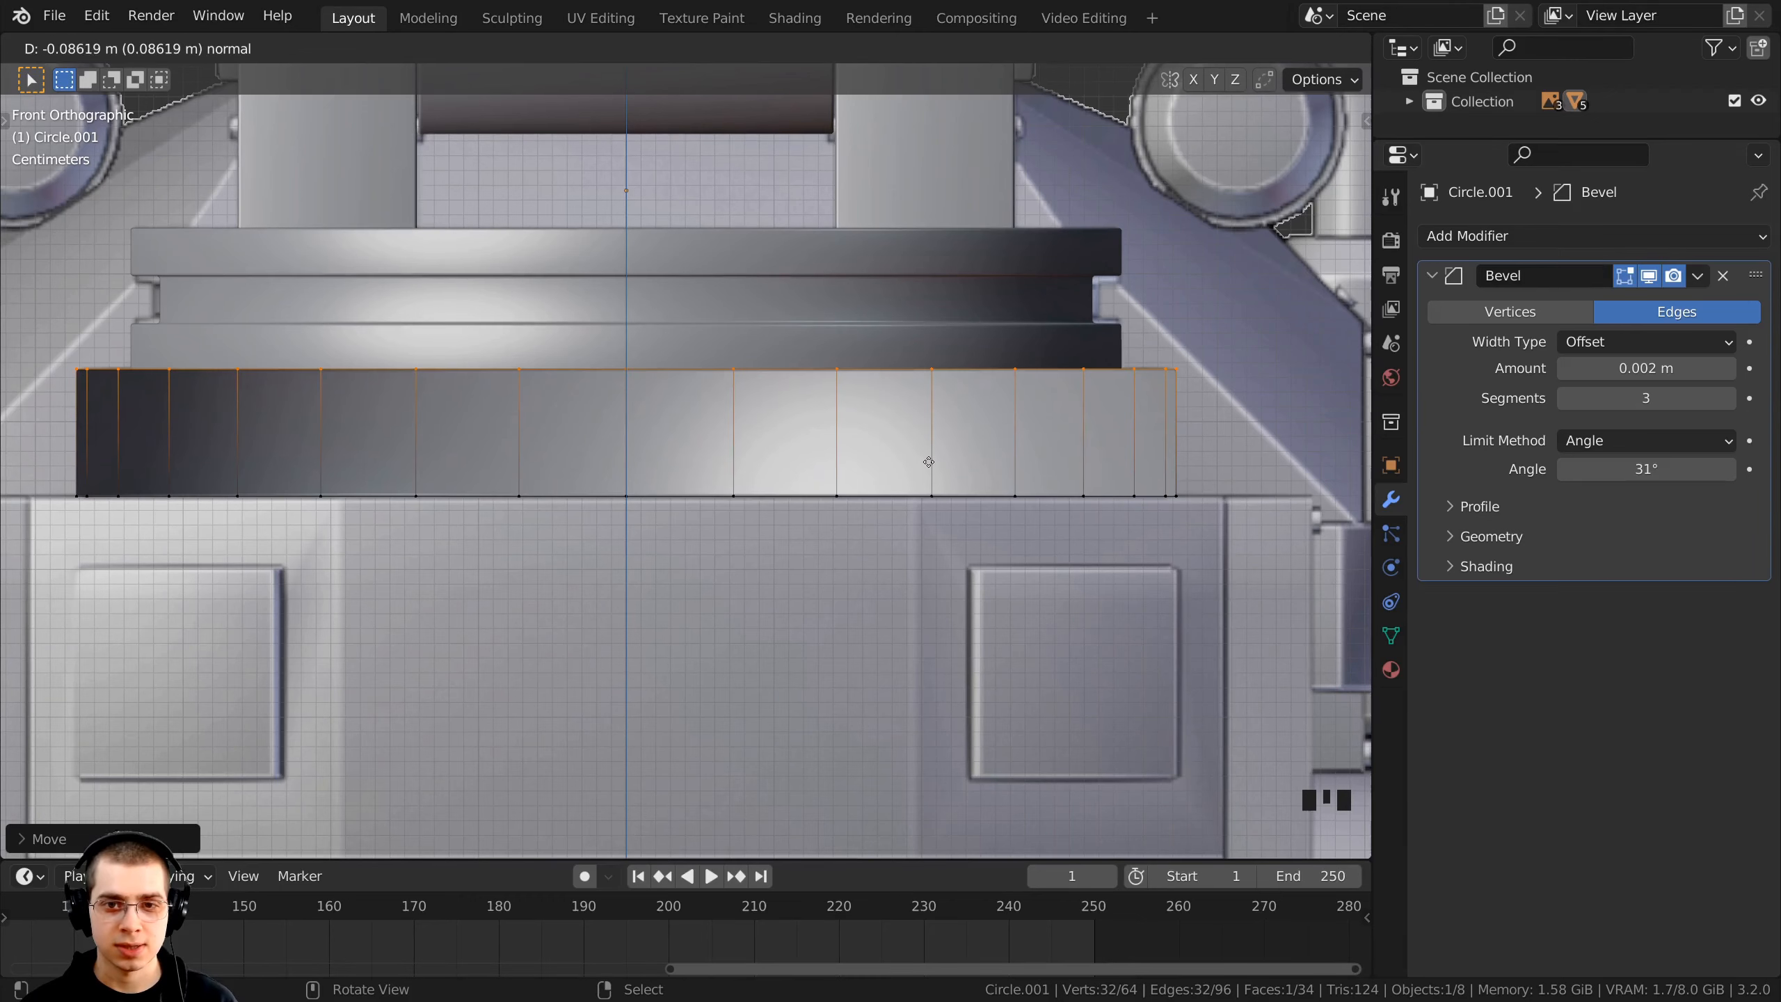
click(928, 463)
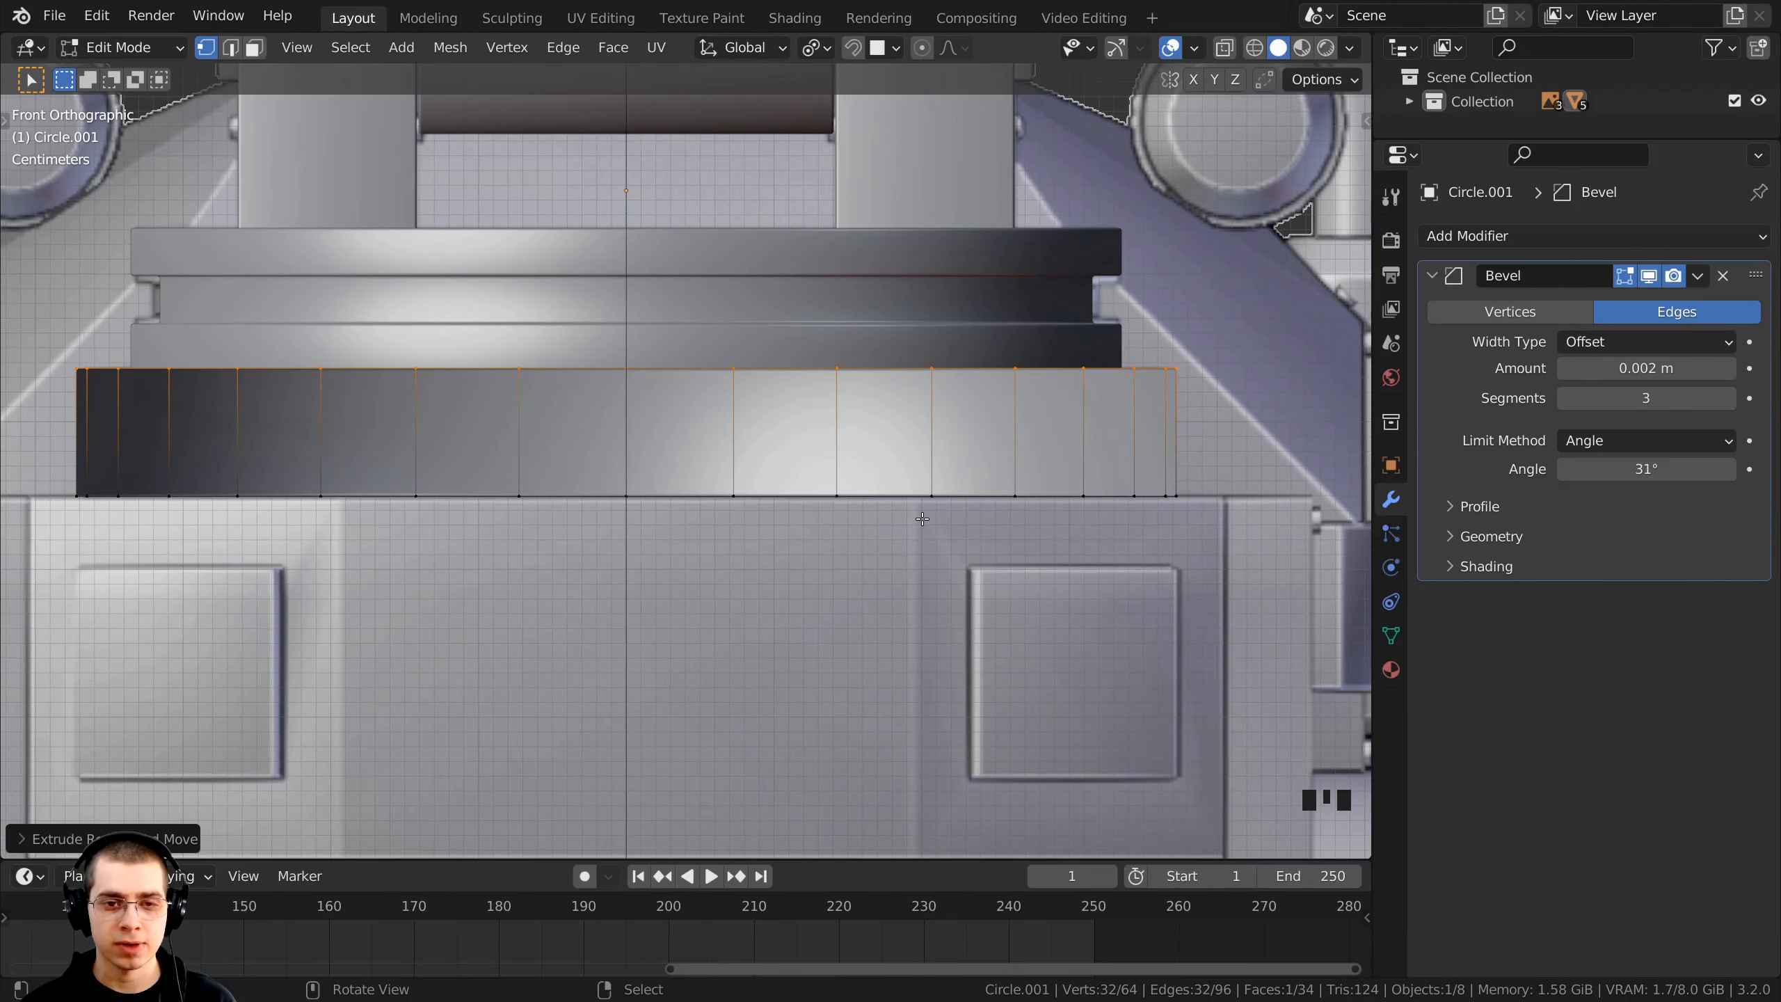
- Select the wide ring's whole mesh, recalculate its normals to face outside, and return to Object Mode
middle_drag(922, 519, 868, 529)
middle_drag(730, 436, 744, 469)
scroll(745, 470, down, 1)
key(a)
key(a)
key(a)
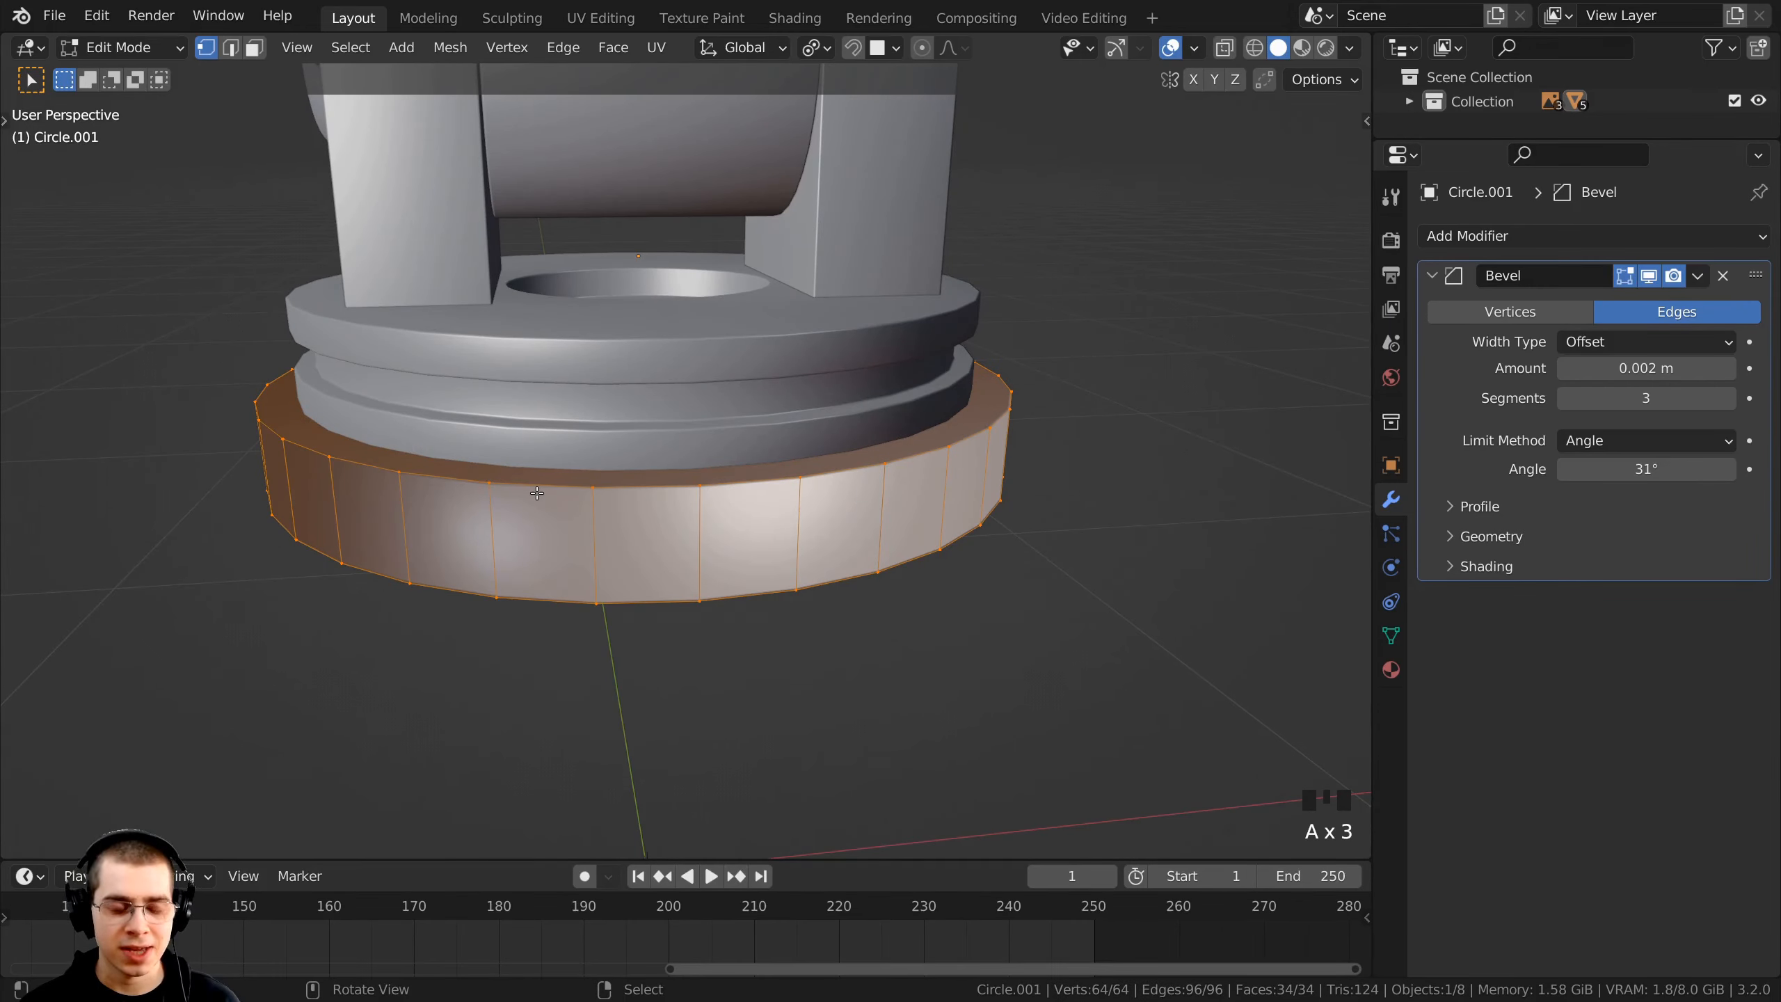
key(shift+n)
mouse_move(650, 624)
shift+middle_down()
mouse_move(676, 624)
mouse_move(679, 555)
shift+middle_up()
key(Tab)
scroll(751, 345, down, 3)
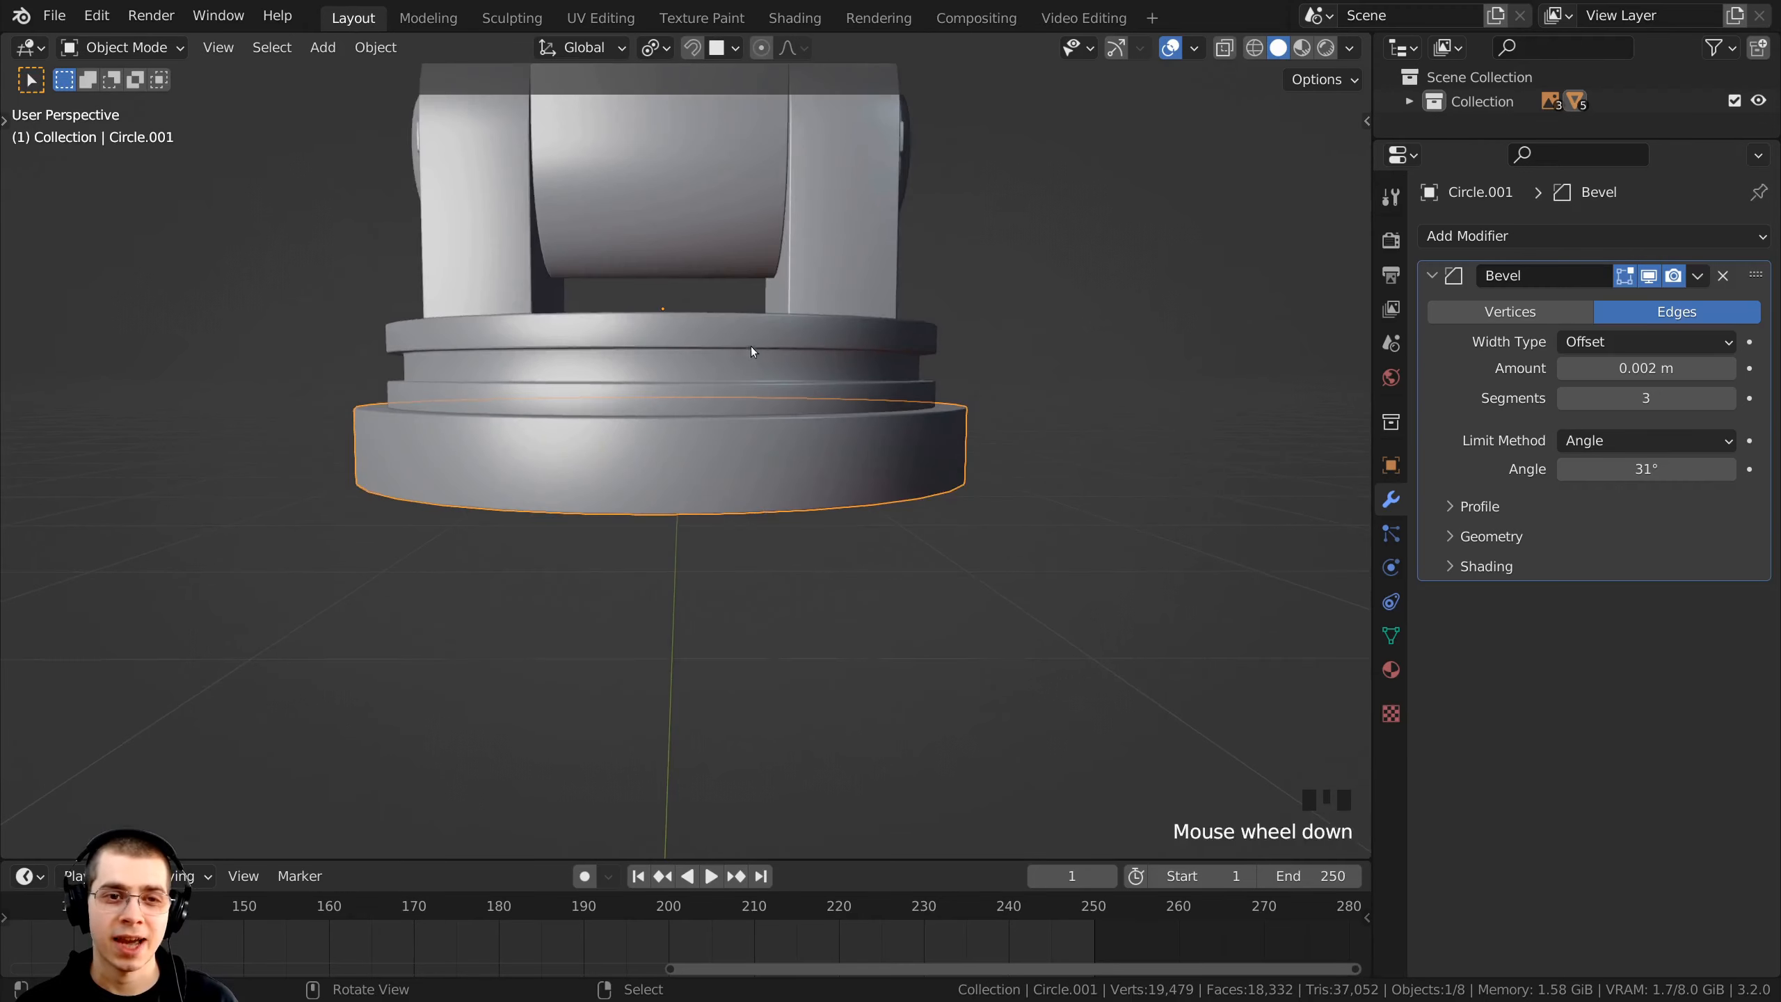
- Select the robot's main body and enter Edit Mode with none of its geometry selected
shift+middle_drag(751, 345, 613, 493)
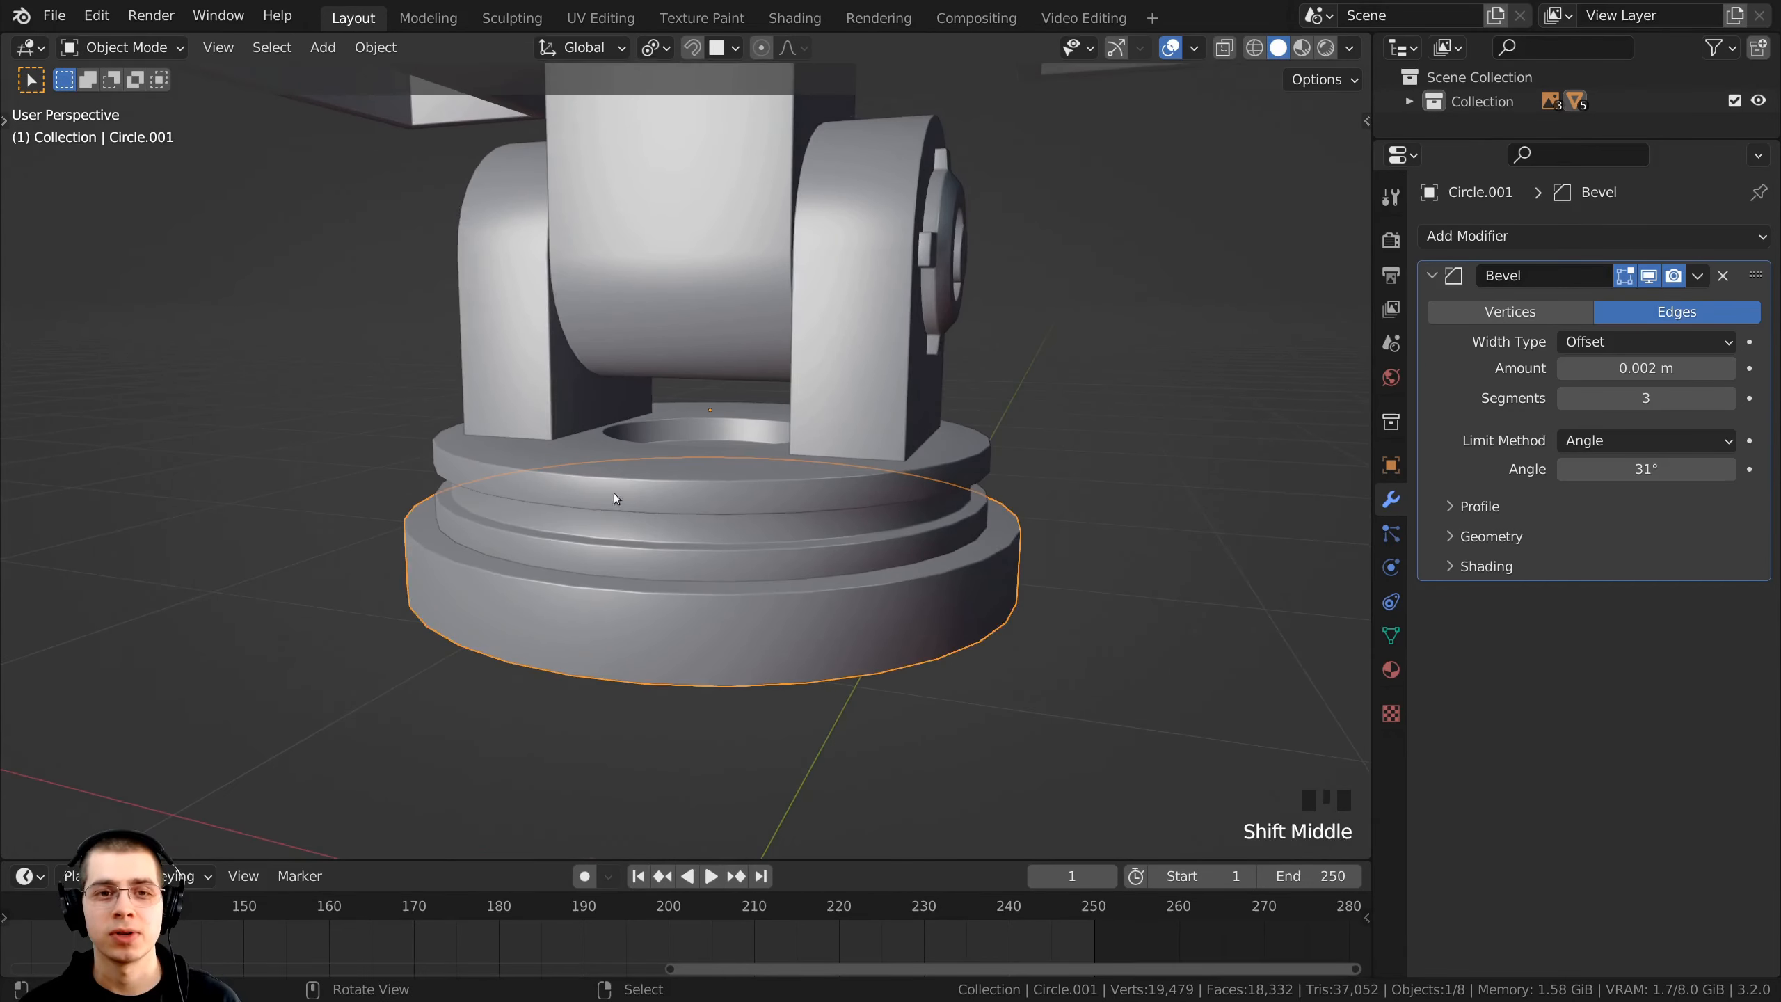
scroll(641, 475, down, 2)
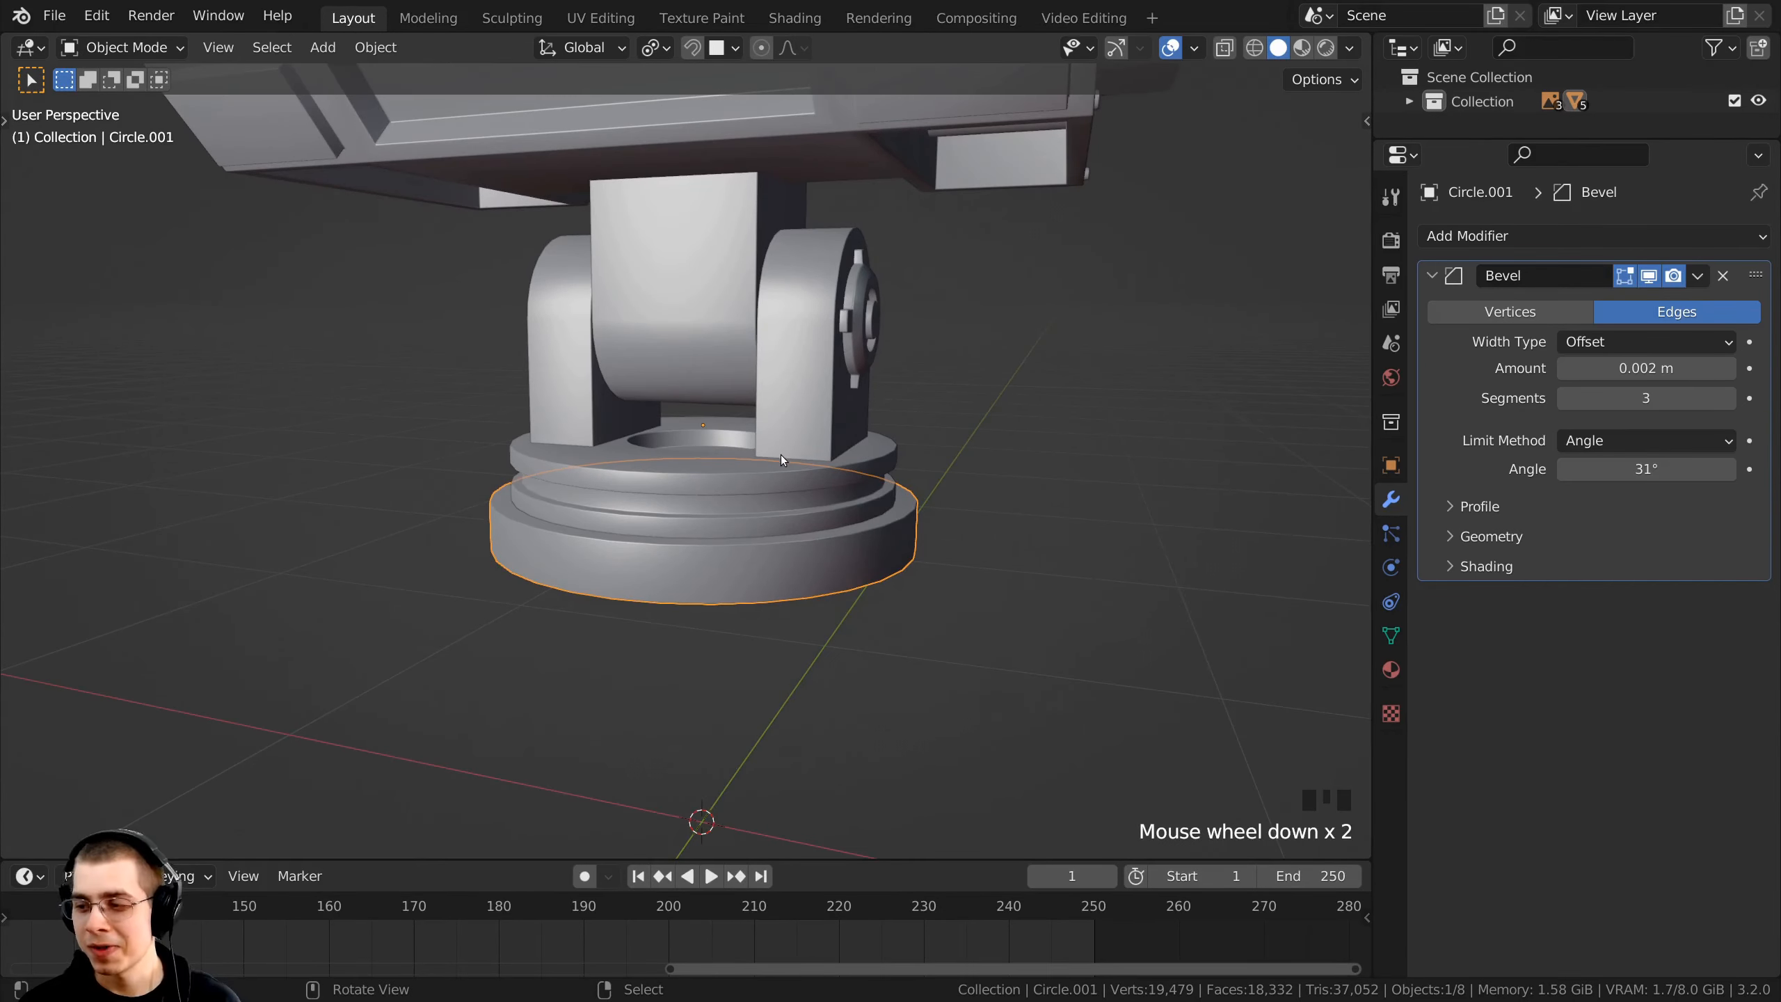
middle_drag(781, 453, 752, 402)
right_click(743, 460)
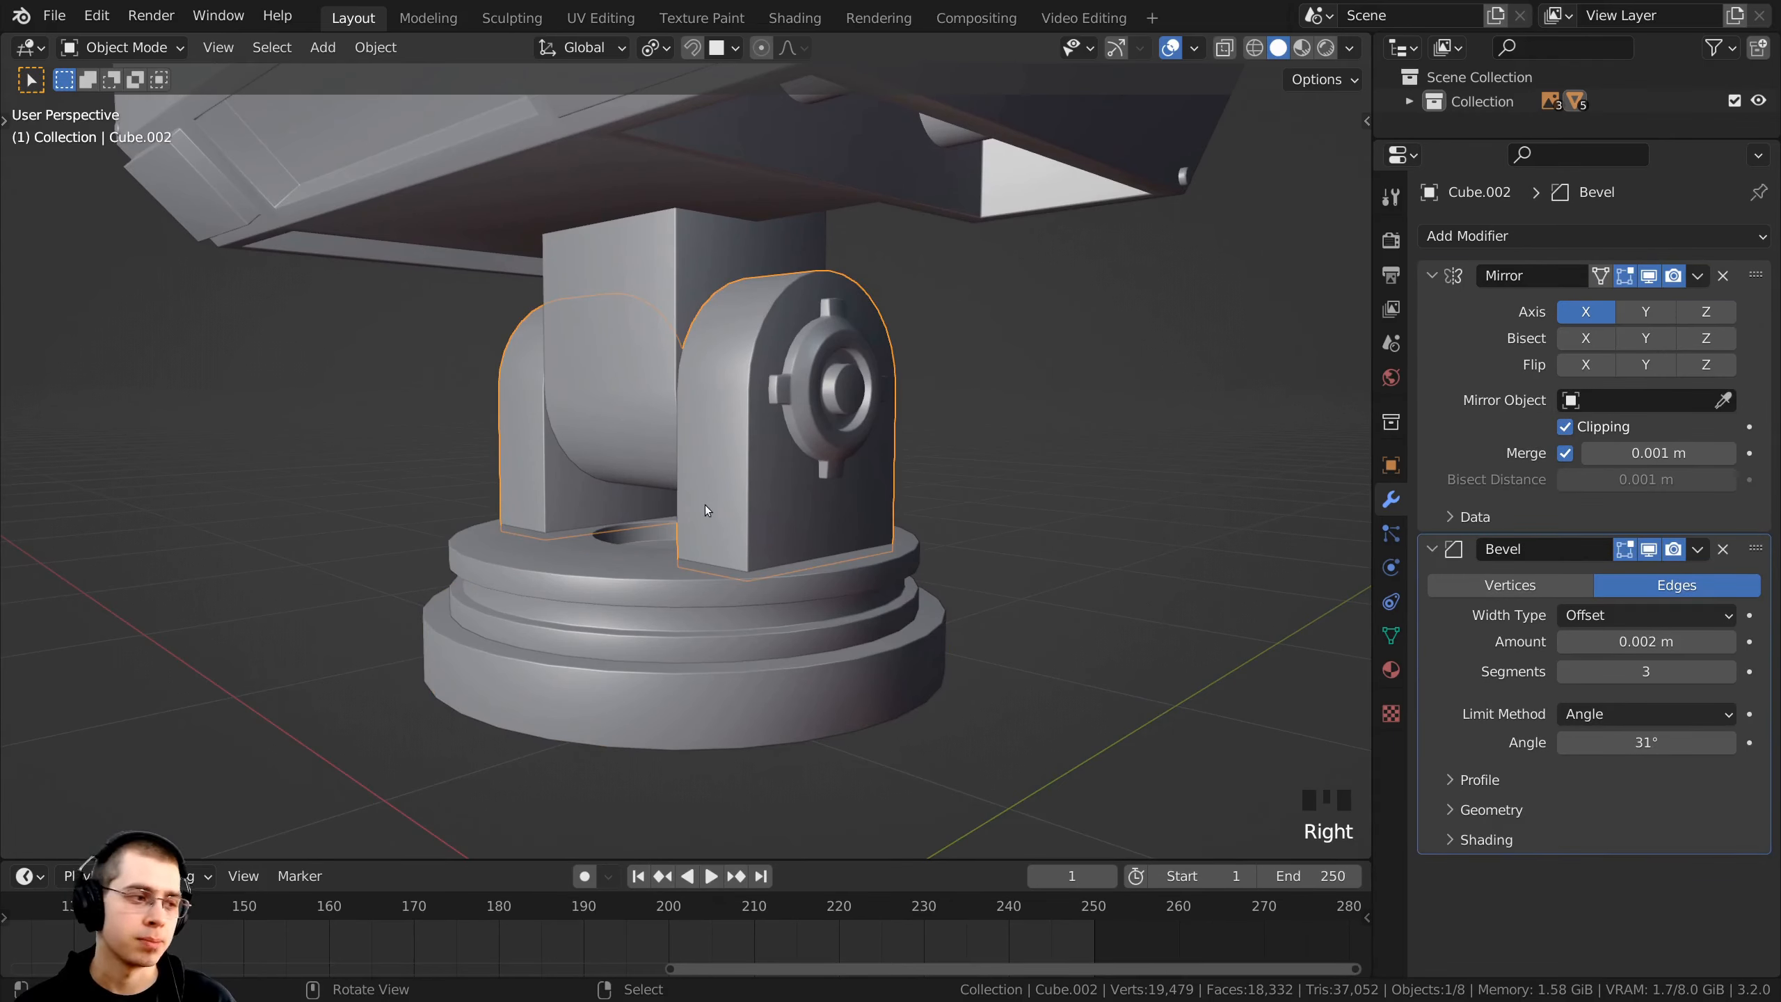
middle_drag(707, 491, 725, 478)
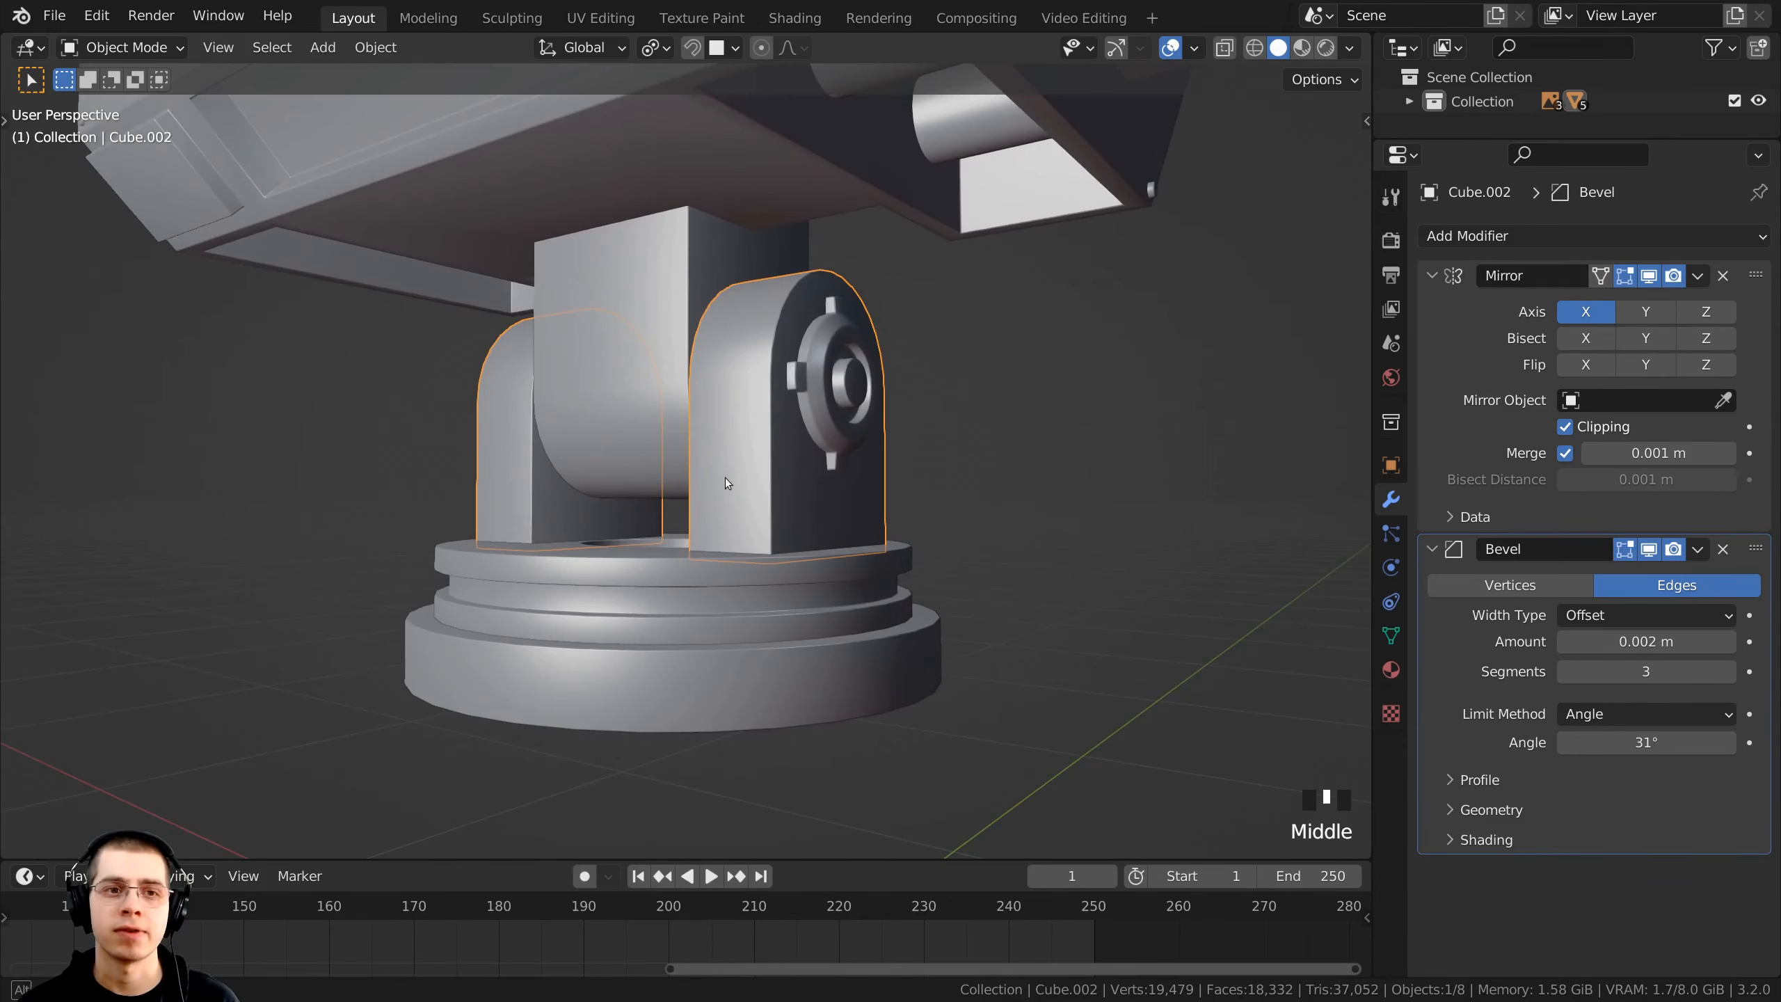
shift+middle_drag(694, 390, 721, 260)
right_click(629, 202)
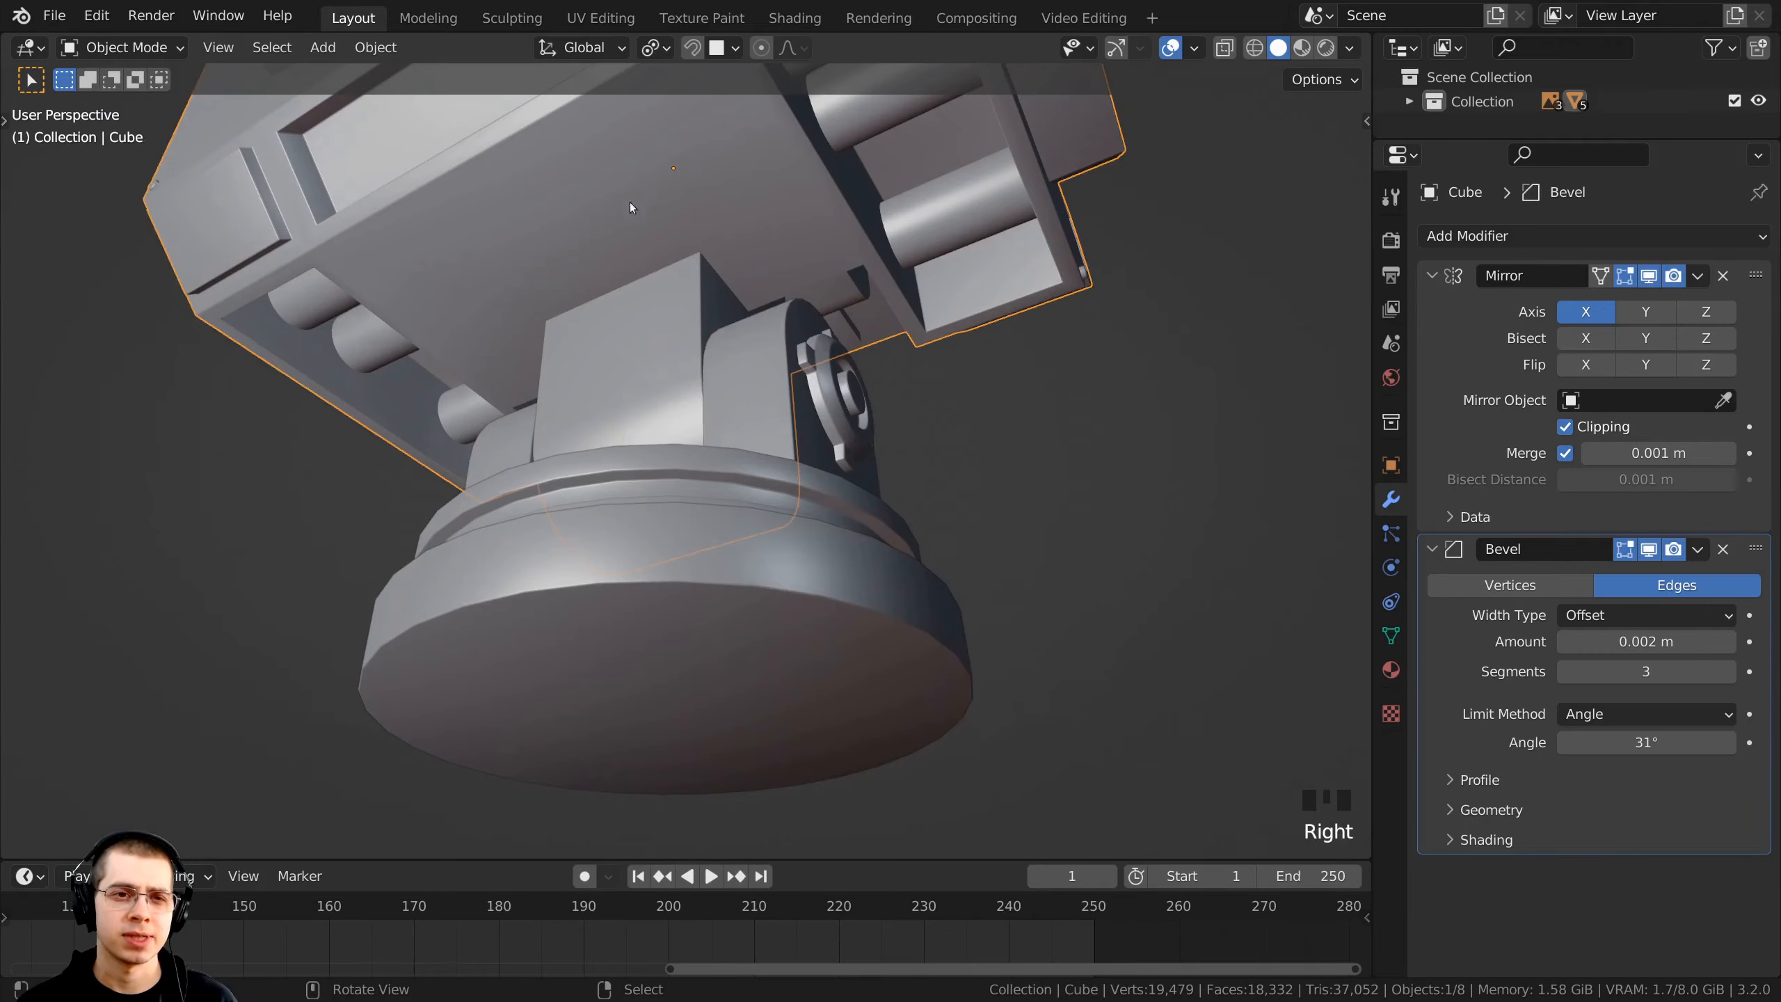
middle_drag(629, 202, 707, 210)
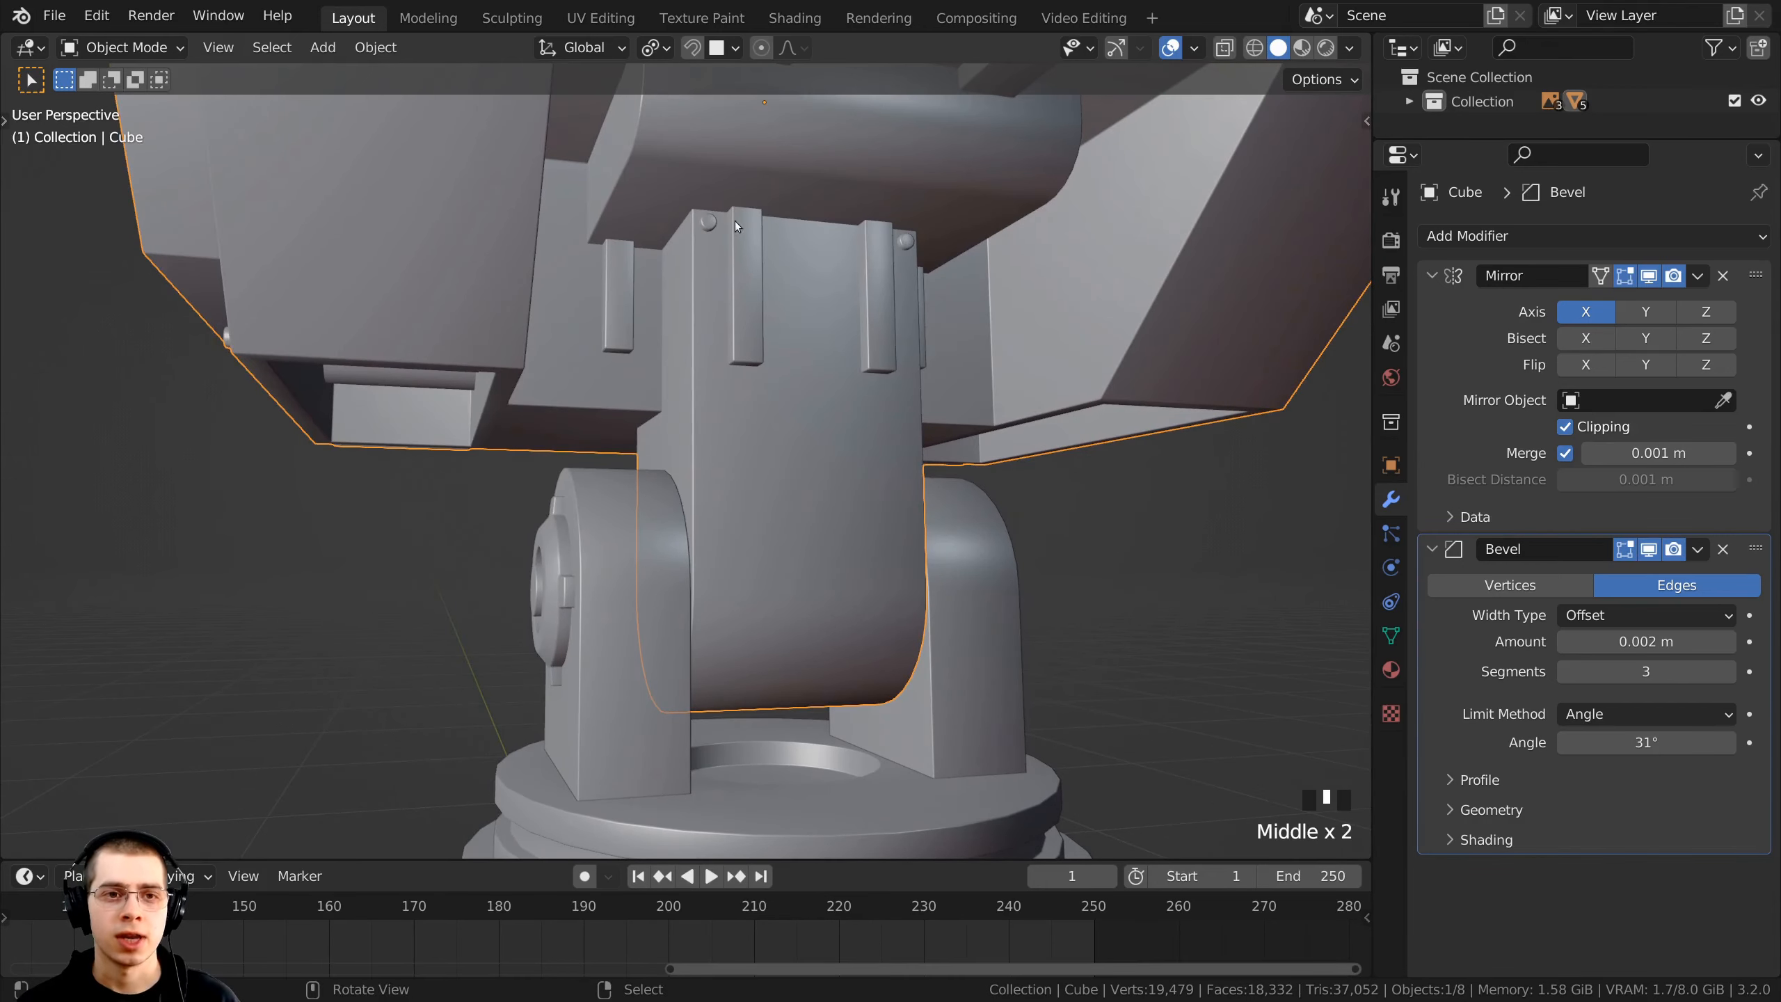
shift+middle_drag(779, 192, 759, 309)
scroll(789, 242, up, 2)
key(Tab)
scroll(758, 303, down, 1)
key(a)
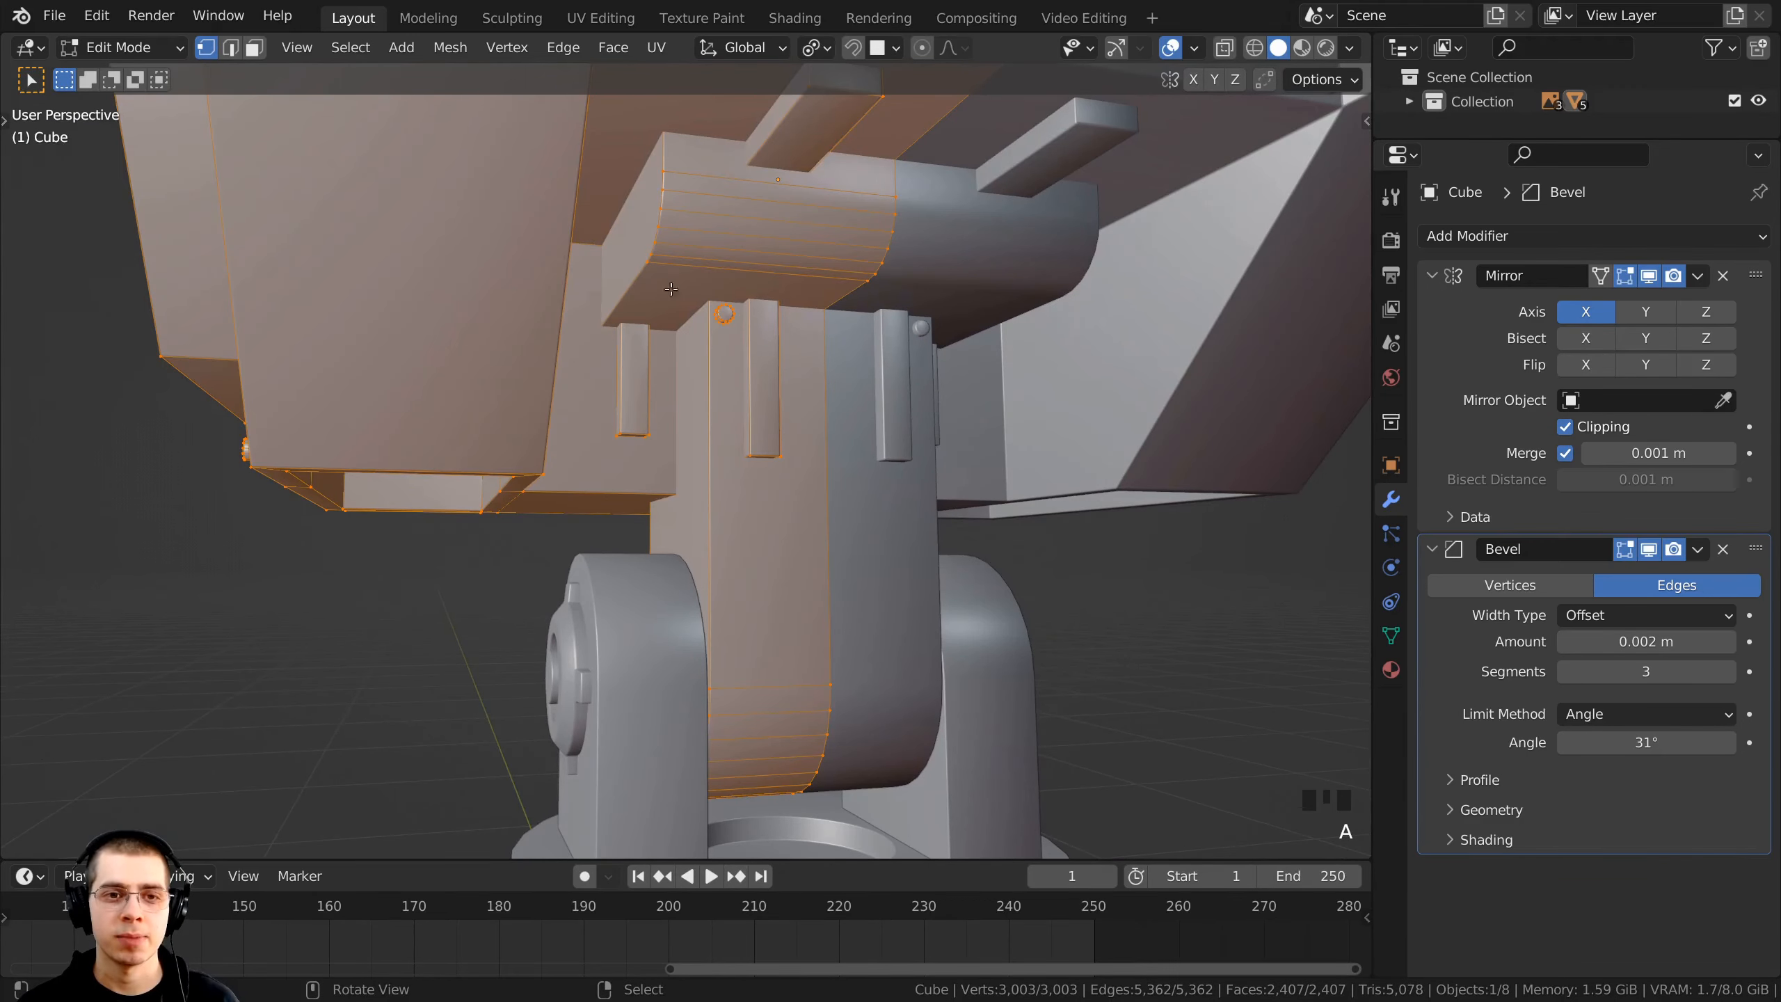
key(alt+a)
- Duplicate the small round bolt at the neck column's upper corner and place the copy in free space beside the side bracket
shift+middle_drag(743, 399, 737, 428)
scroll(734, 446, up, 2)
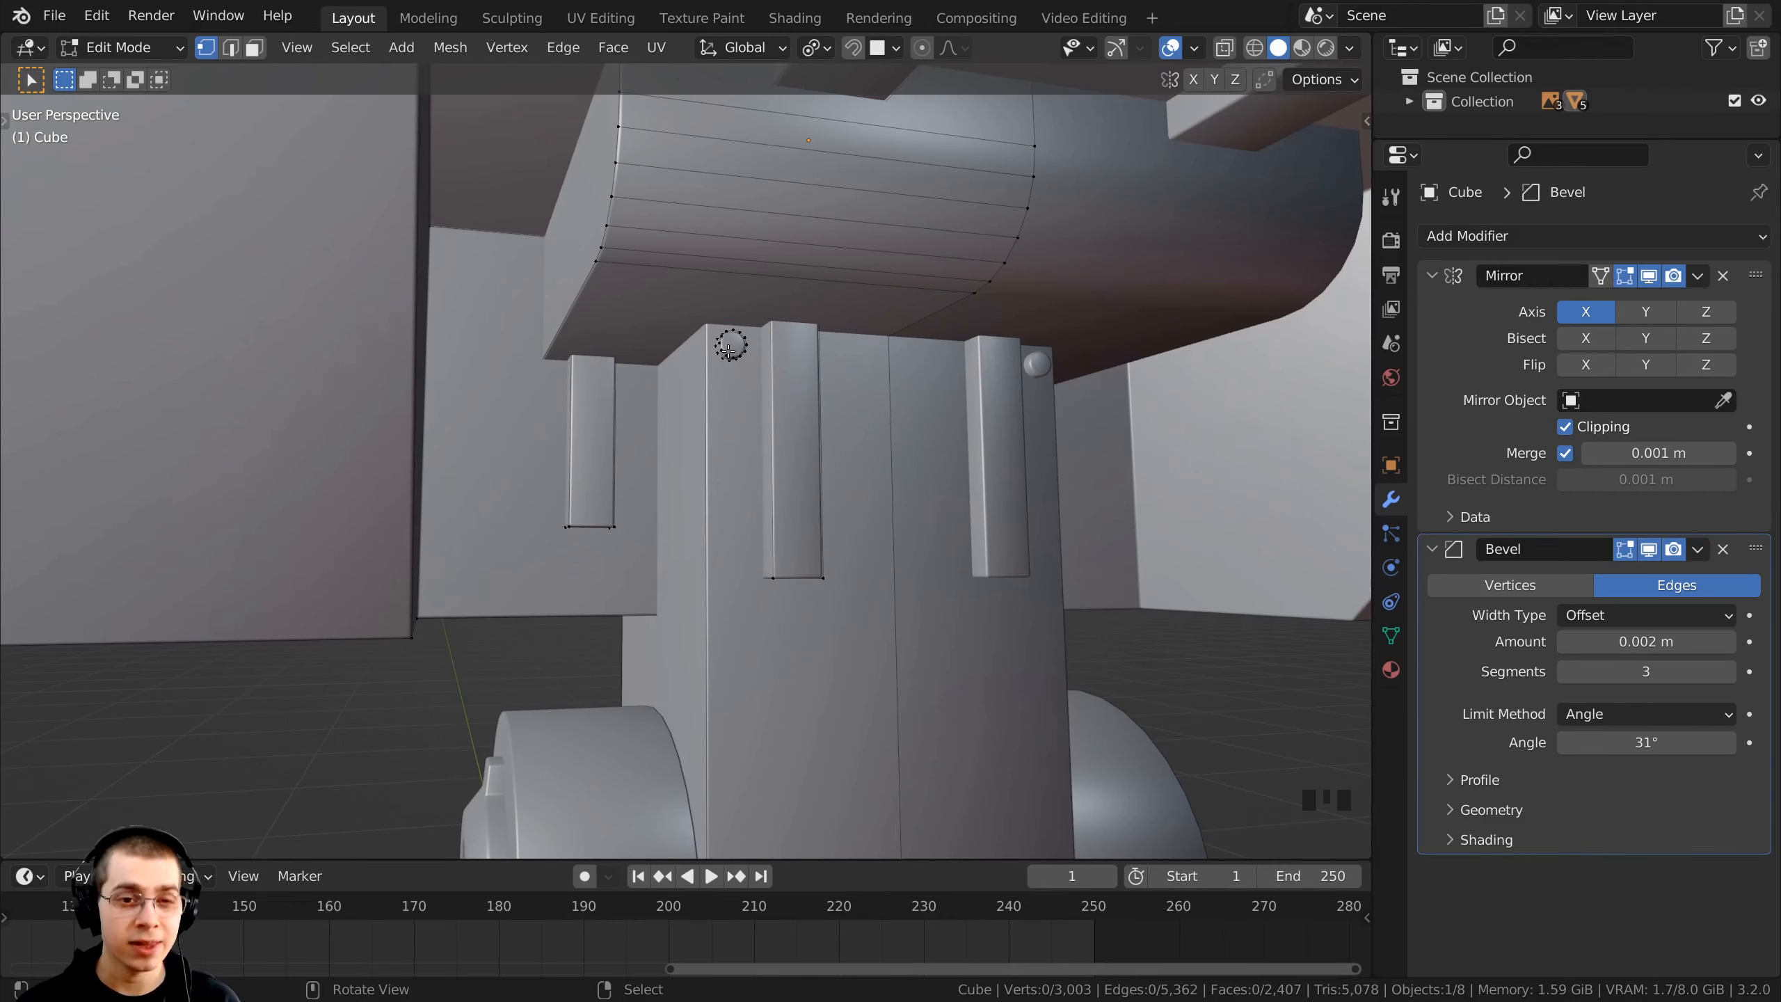
key(l)
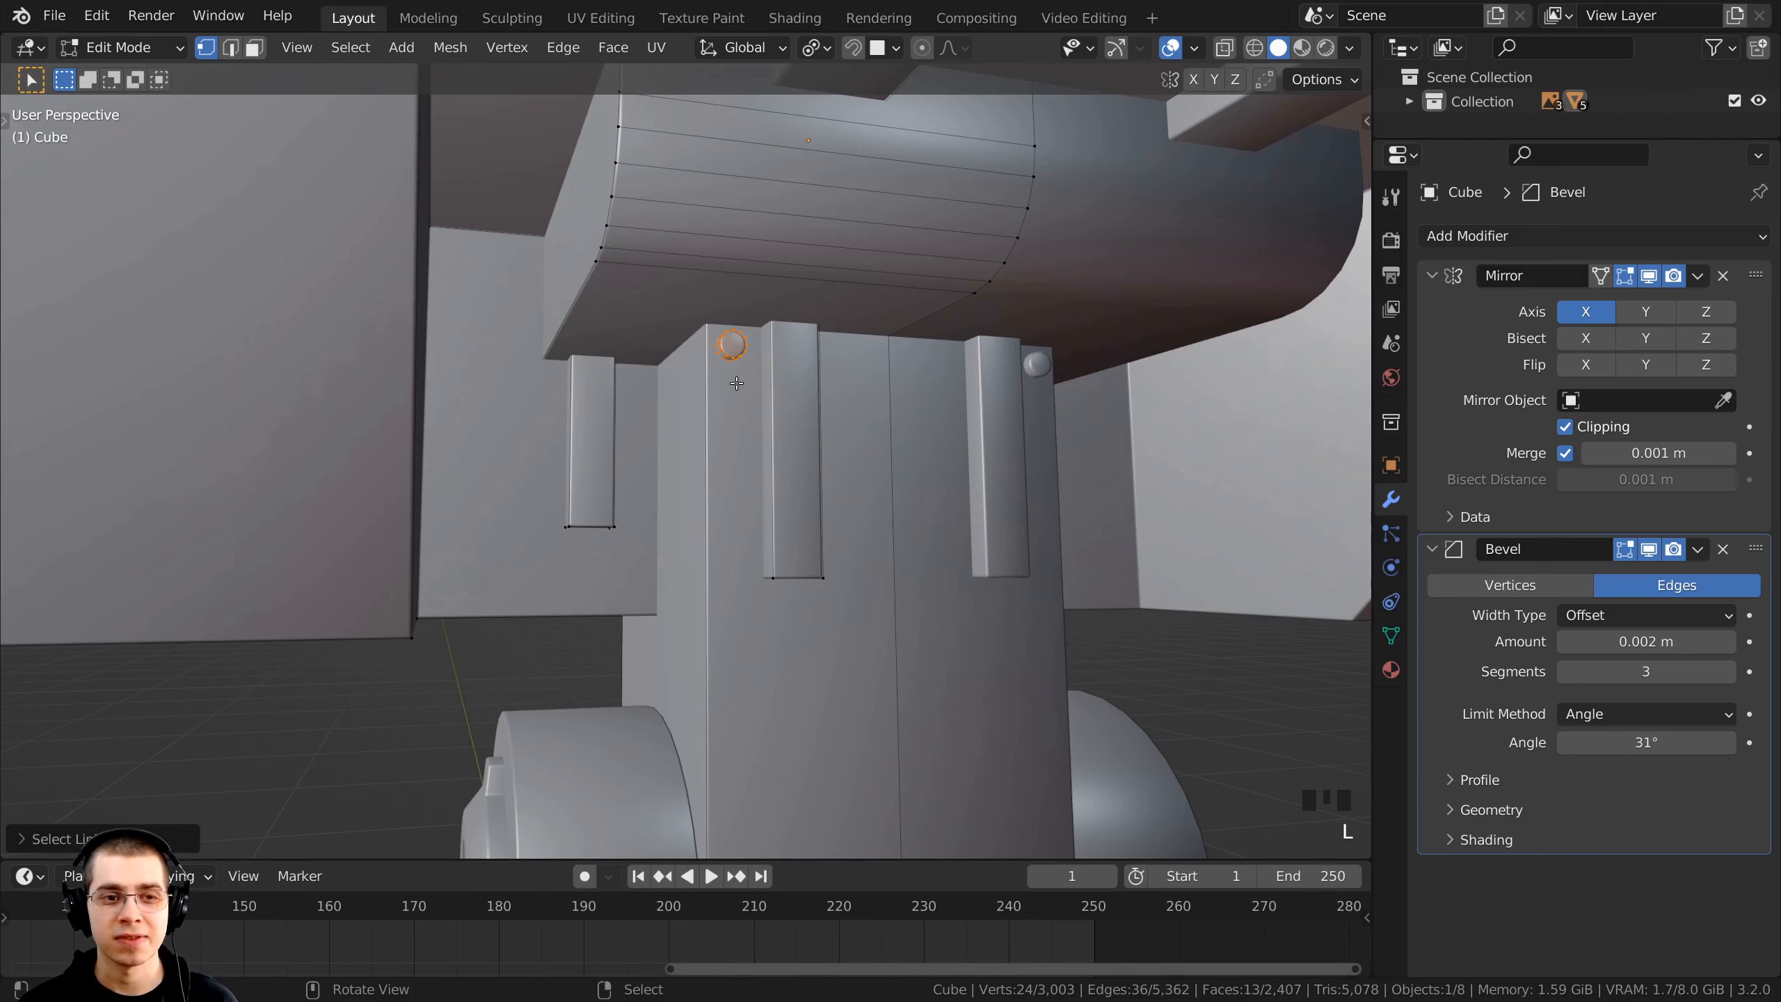
shift+middle_drag(733, 388, 743, 325)
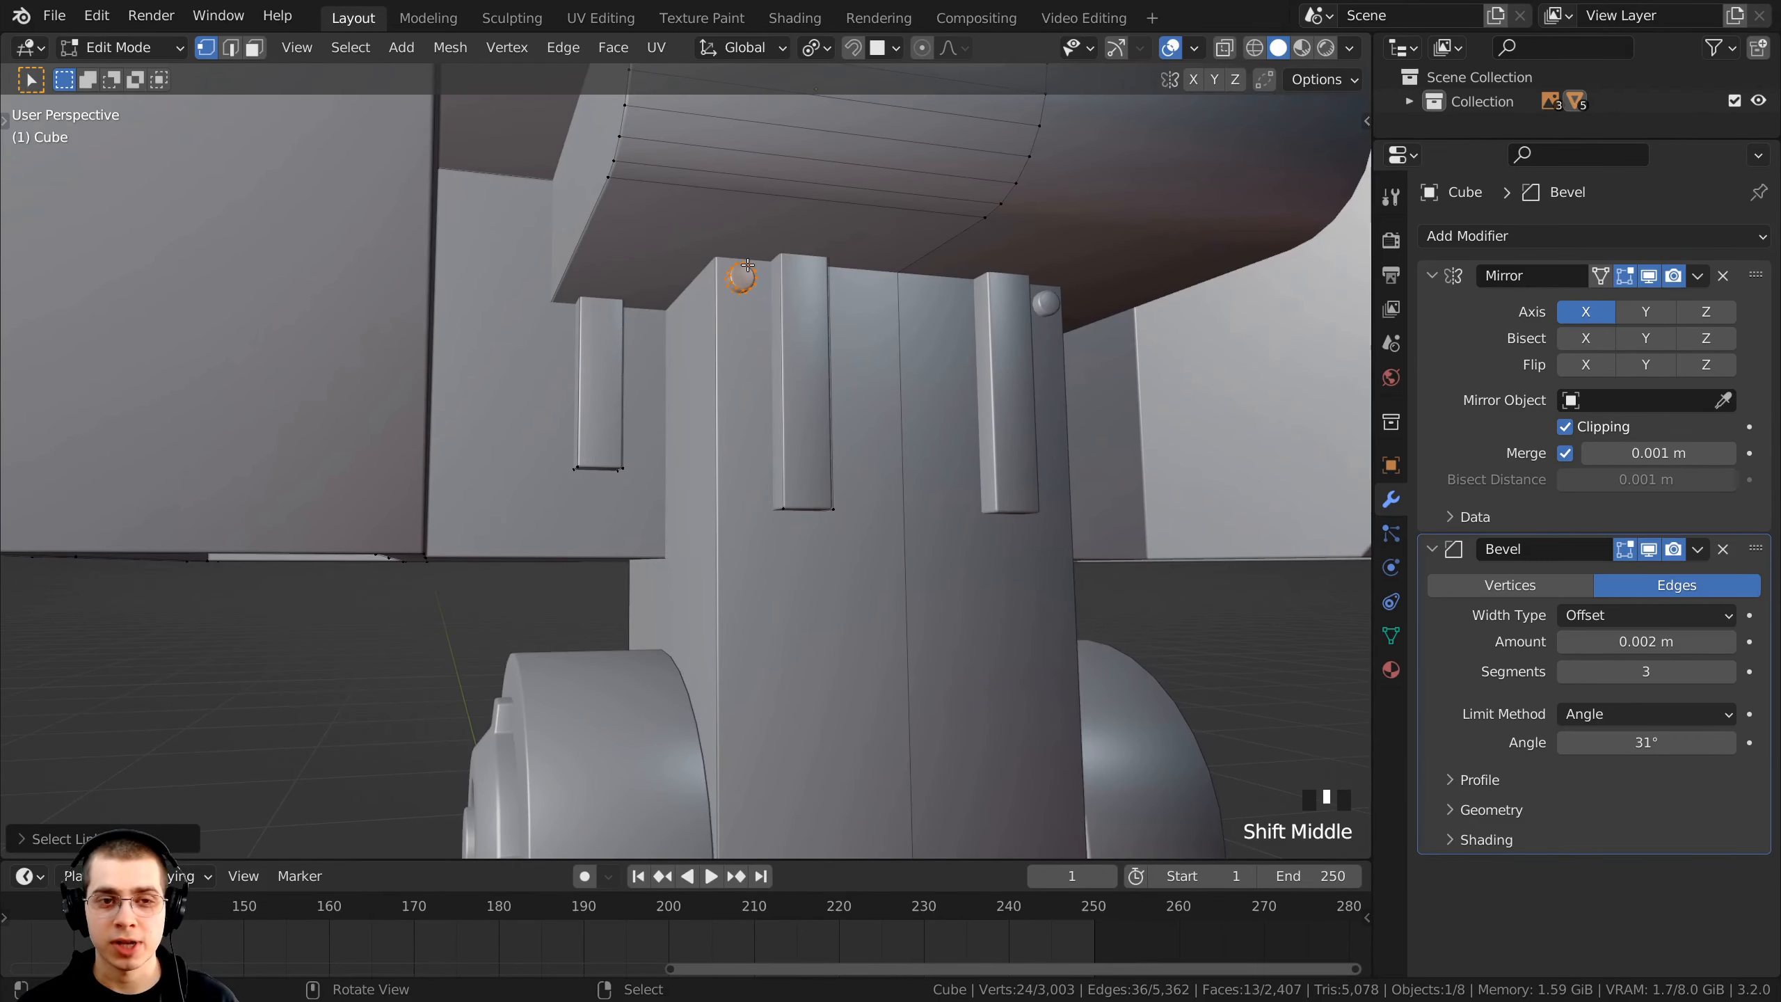
key(shift+d)
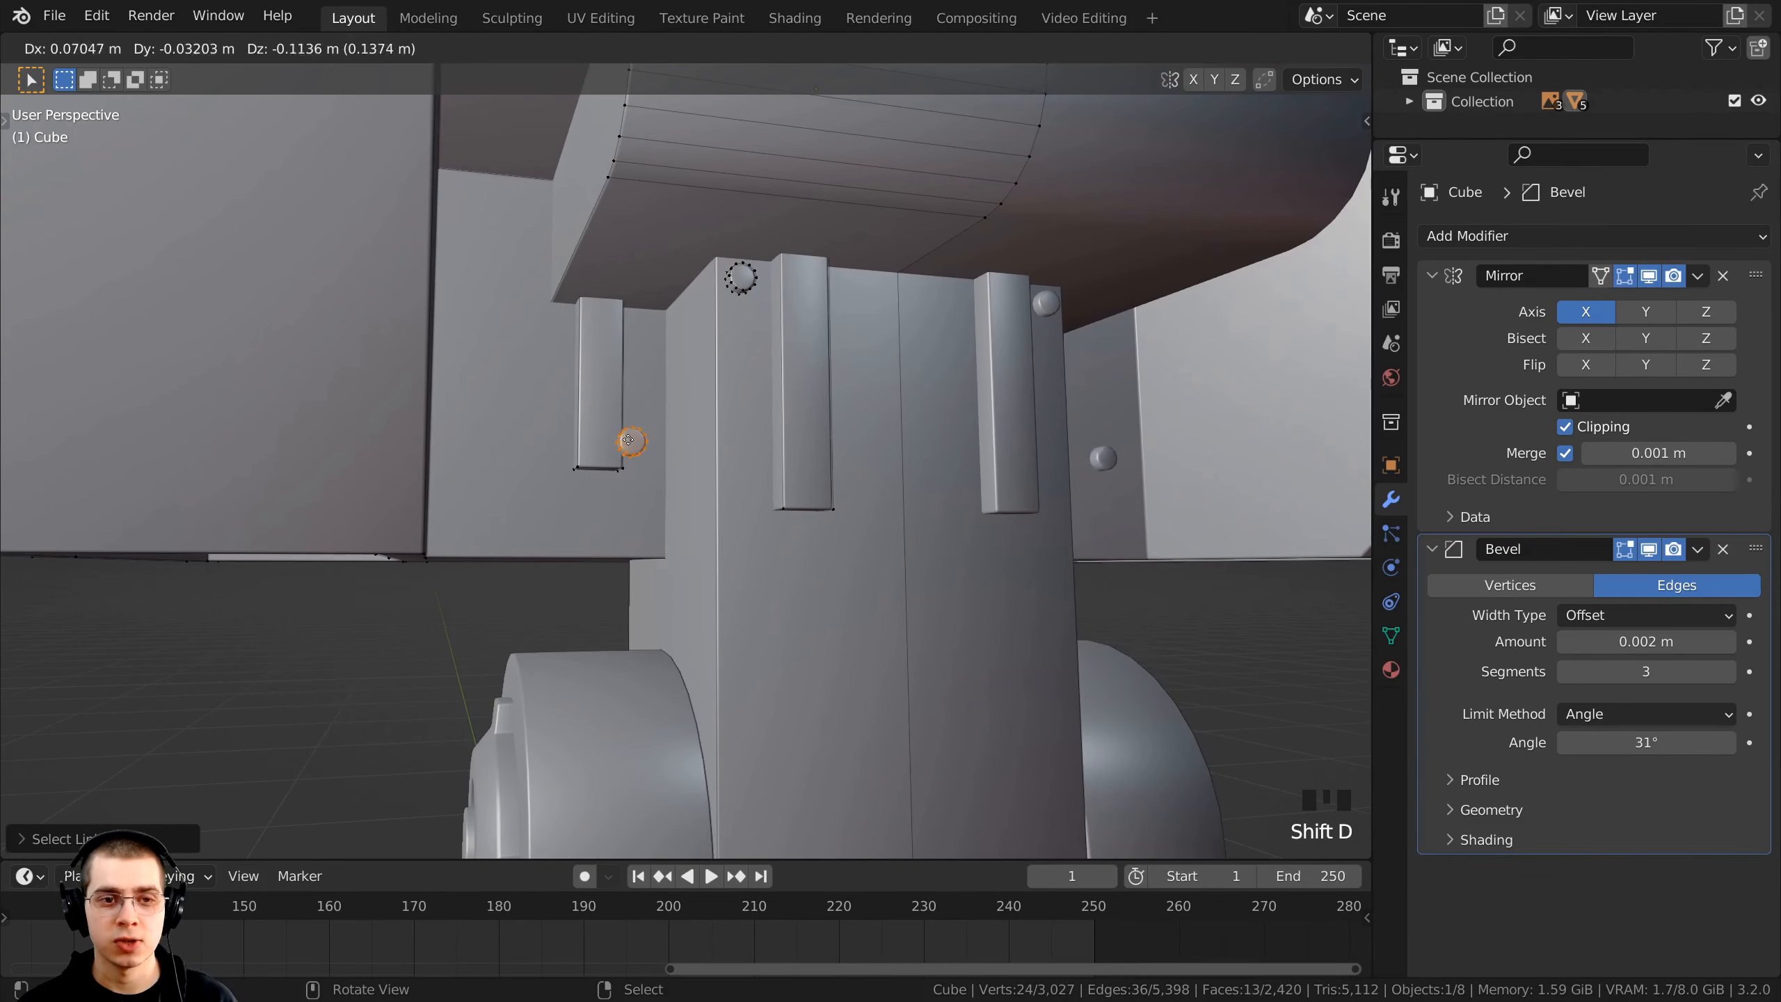
click(361, 694)
shift+middle_drag(361, 695, 497, 406)
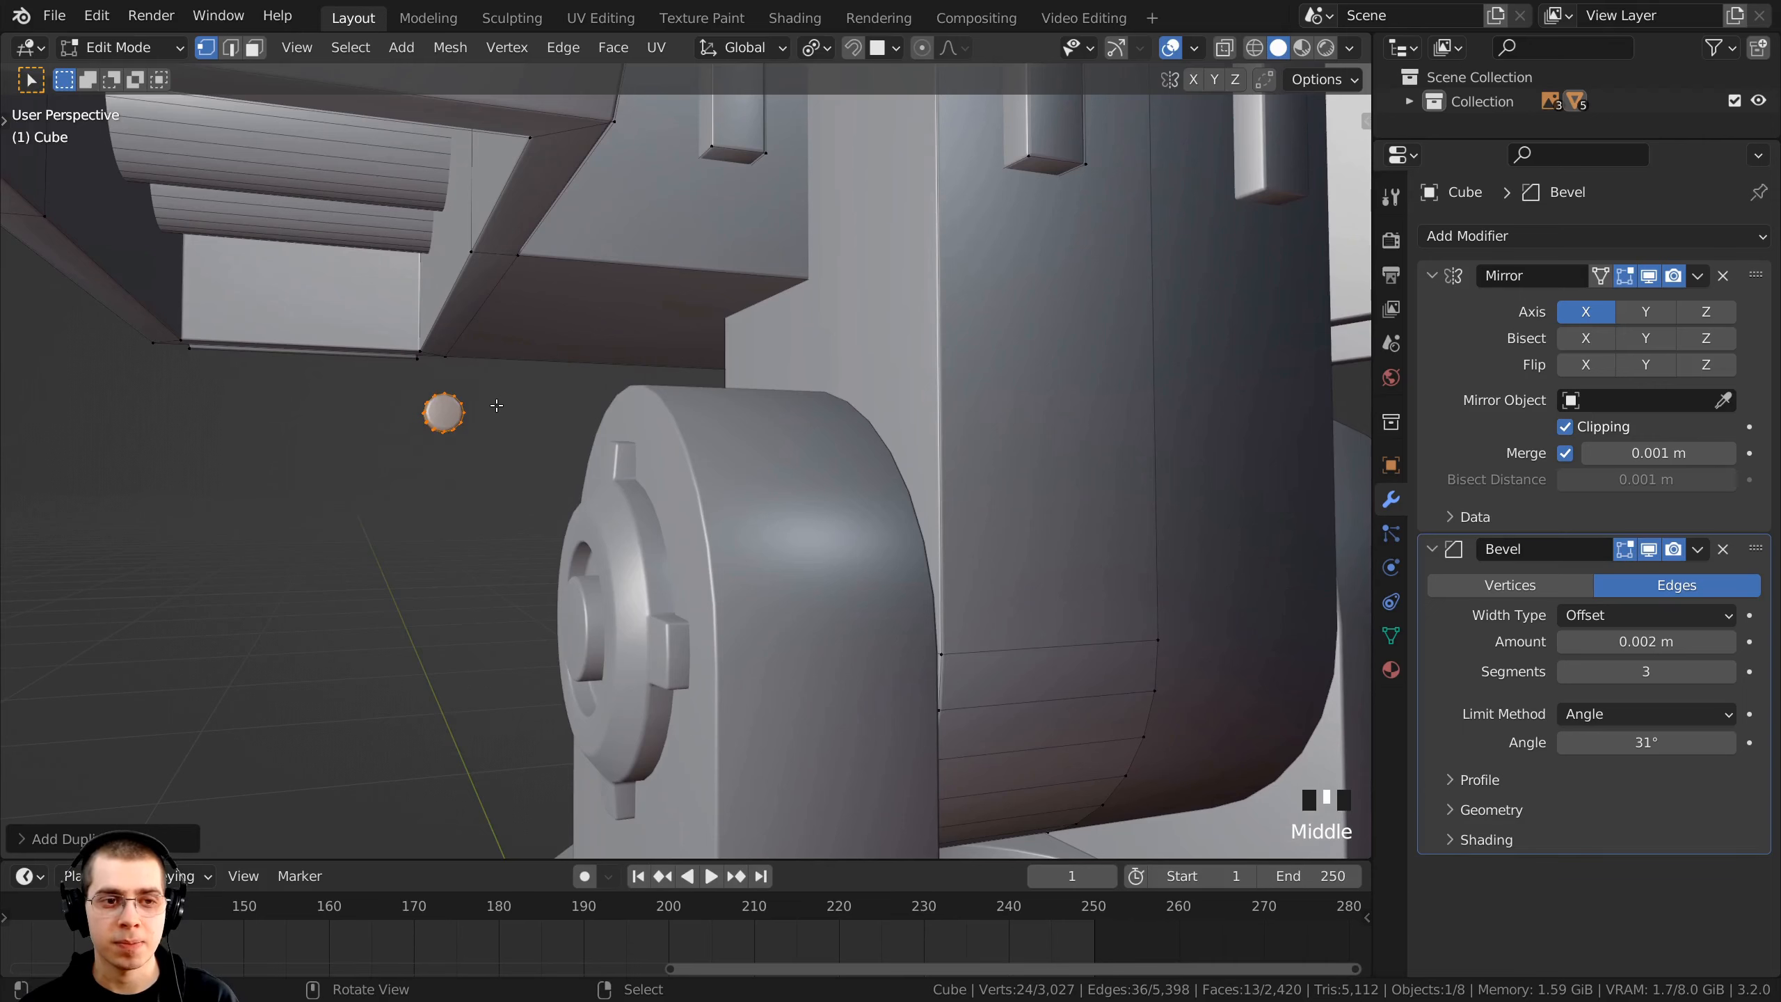
- Separate the duplicated bolt into its own object and return to Object Mode
key(p)
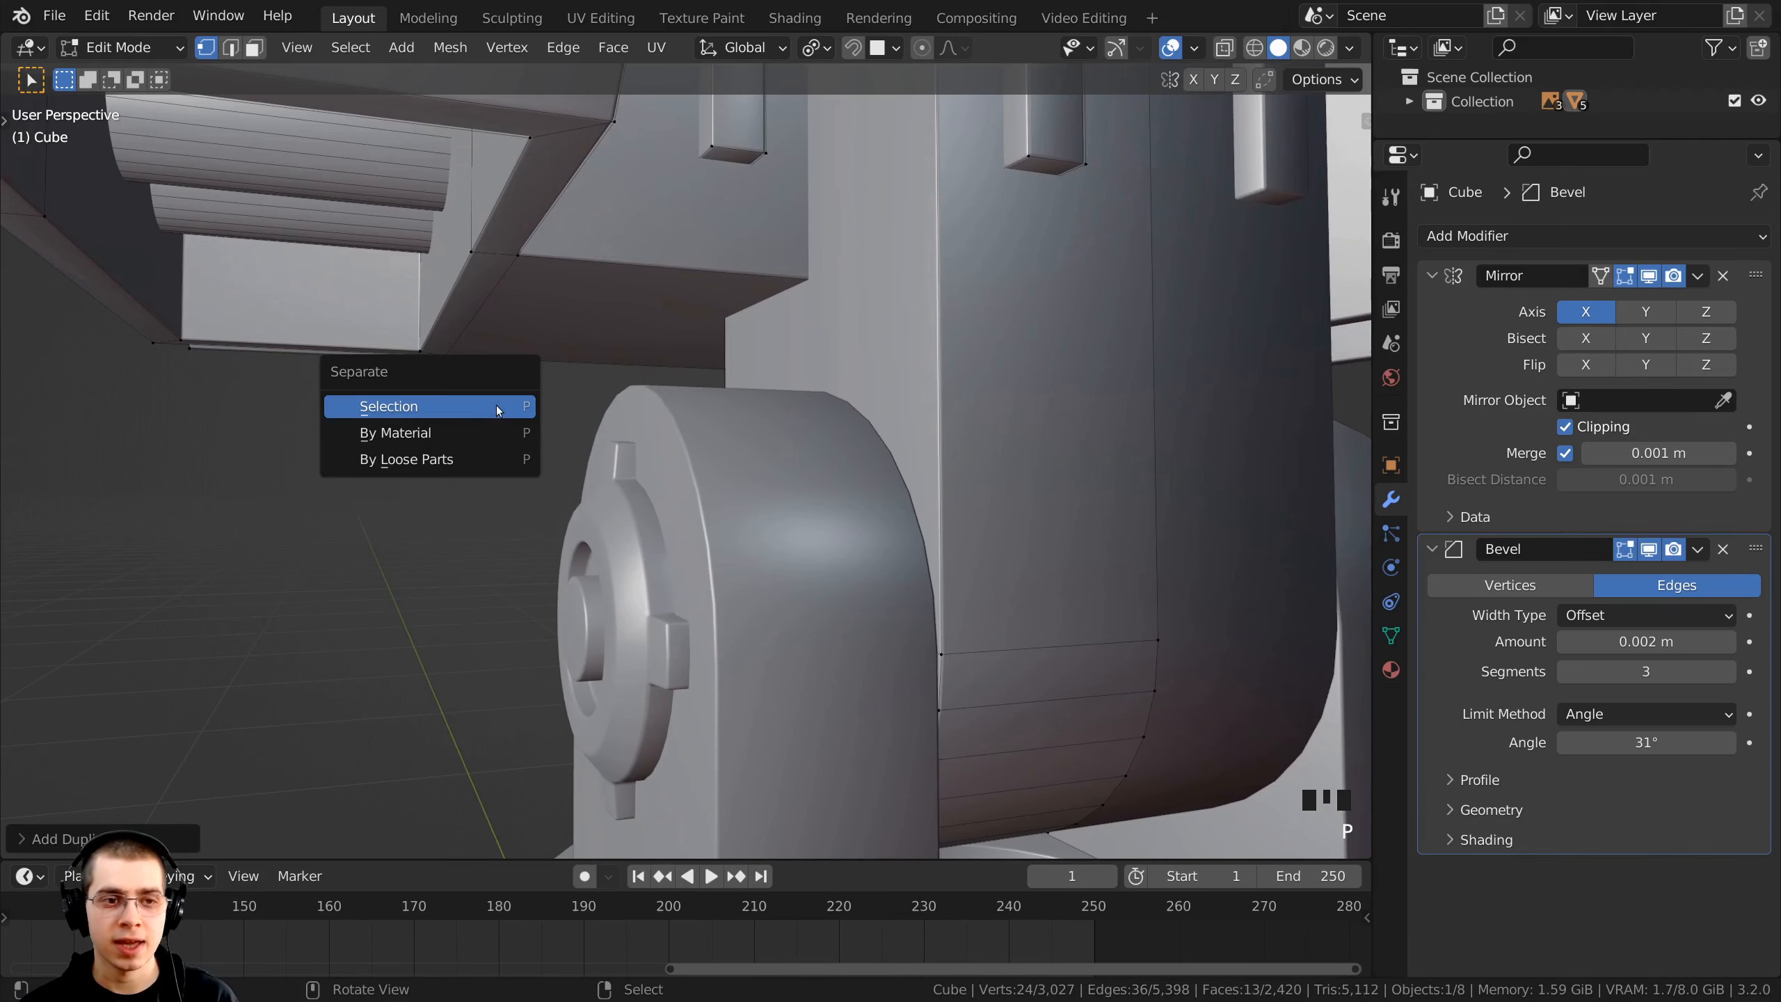
click(433, 408)
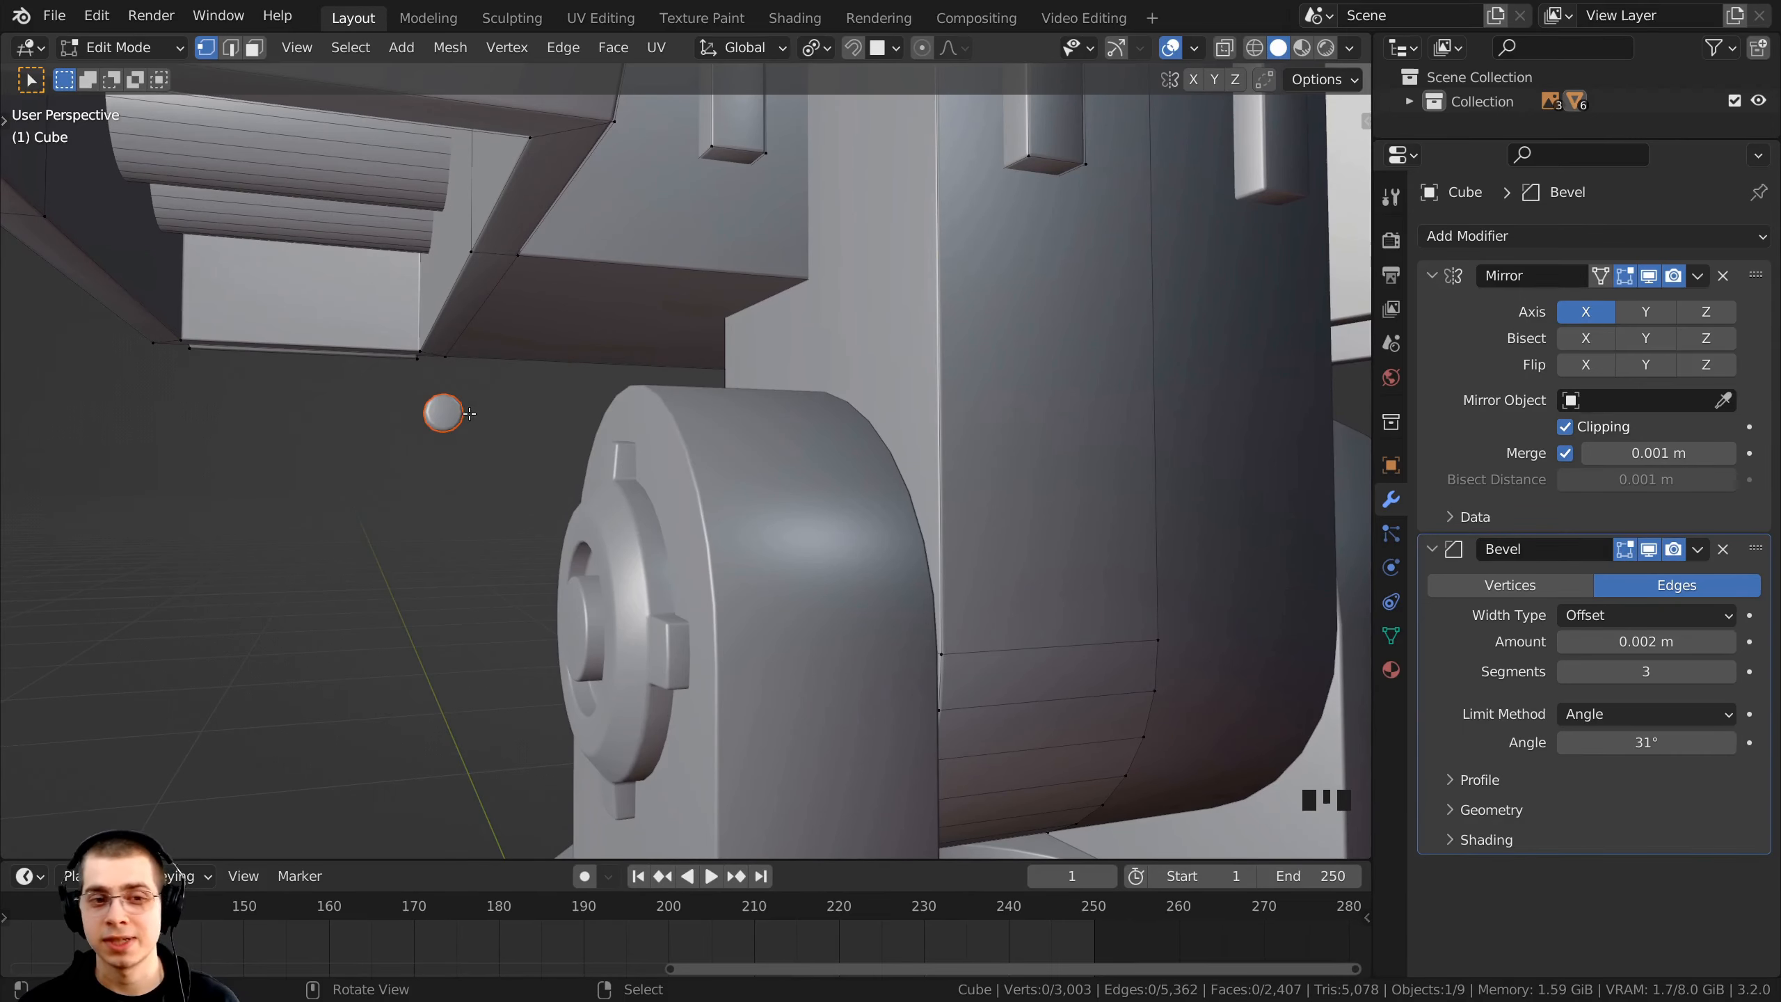
scroll(470, 414, down, 2)
middle_drag(470, 414, 597, 429)
key(Tab)
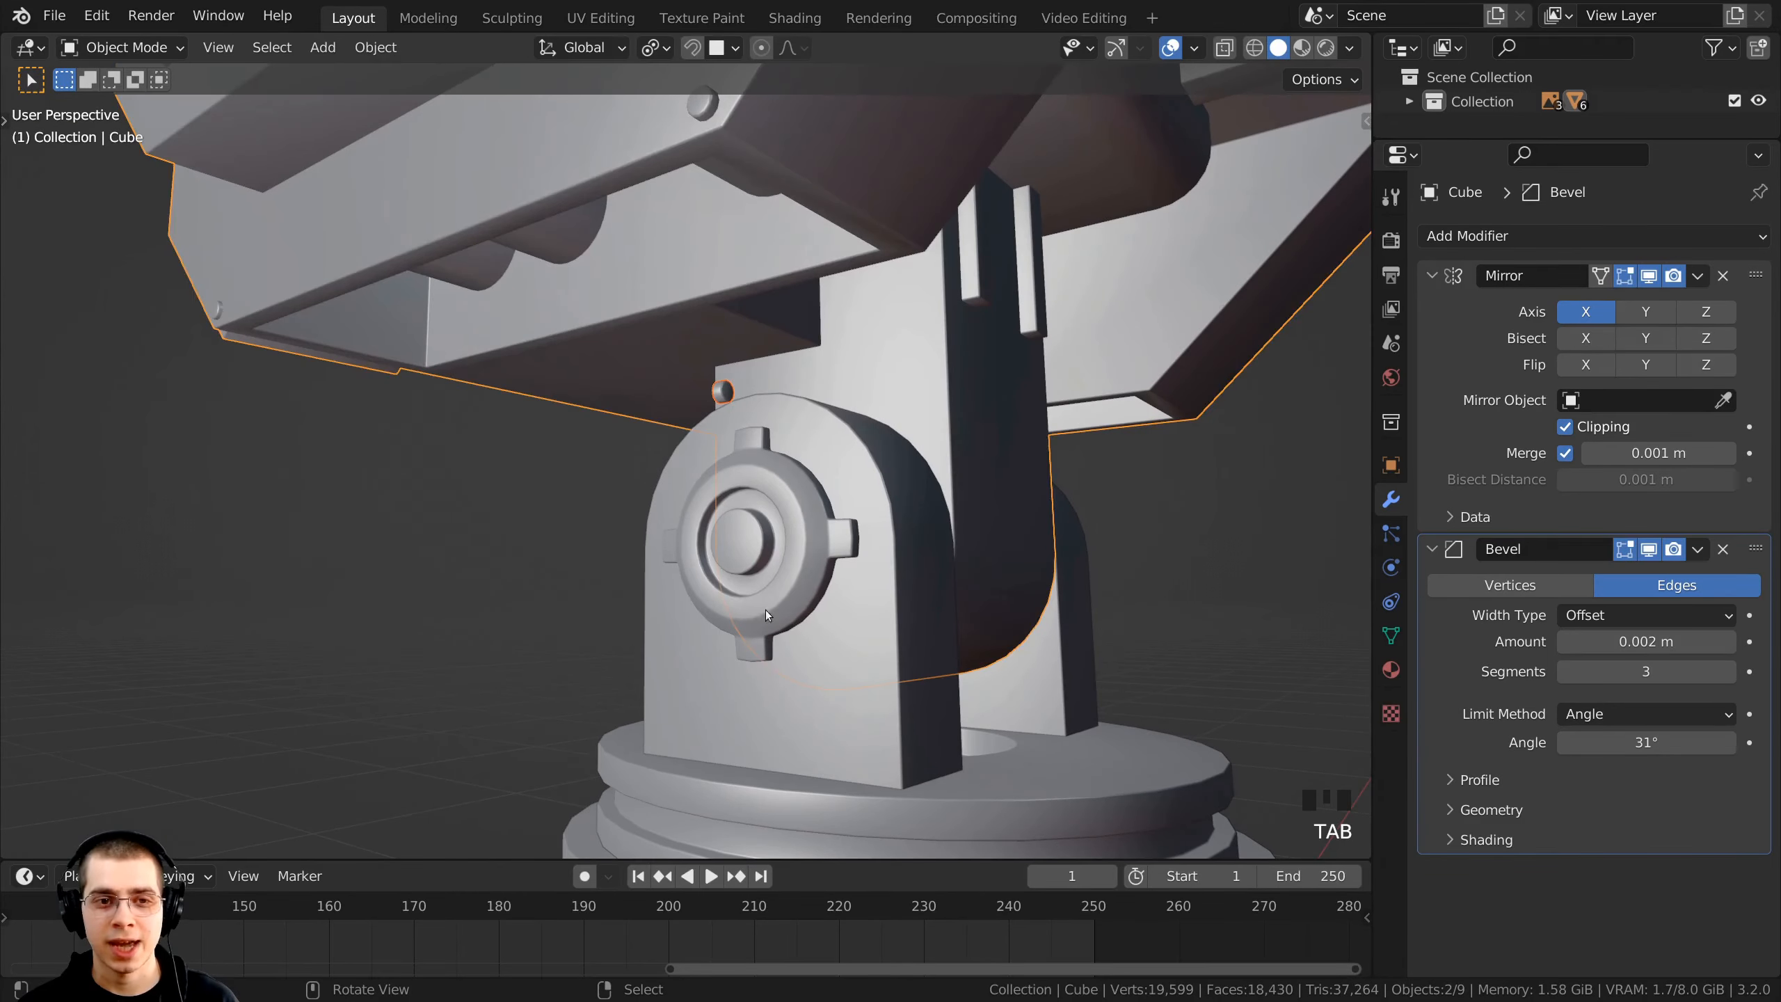
- Join the separated bolt into the neck's side bracket object and enter Edit Mode on the combined mesh
shift+middle_drag(765, 610, 925, 430)
right_click(900, 436)
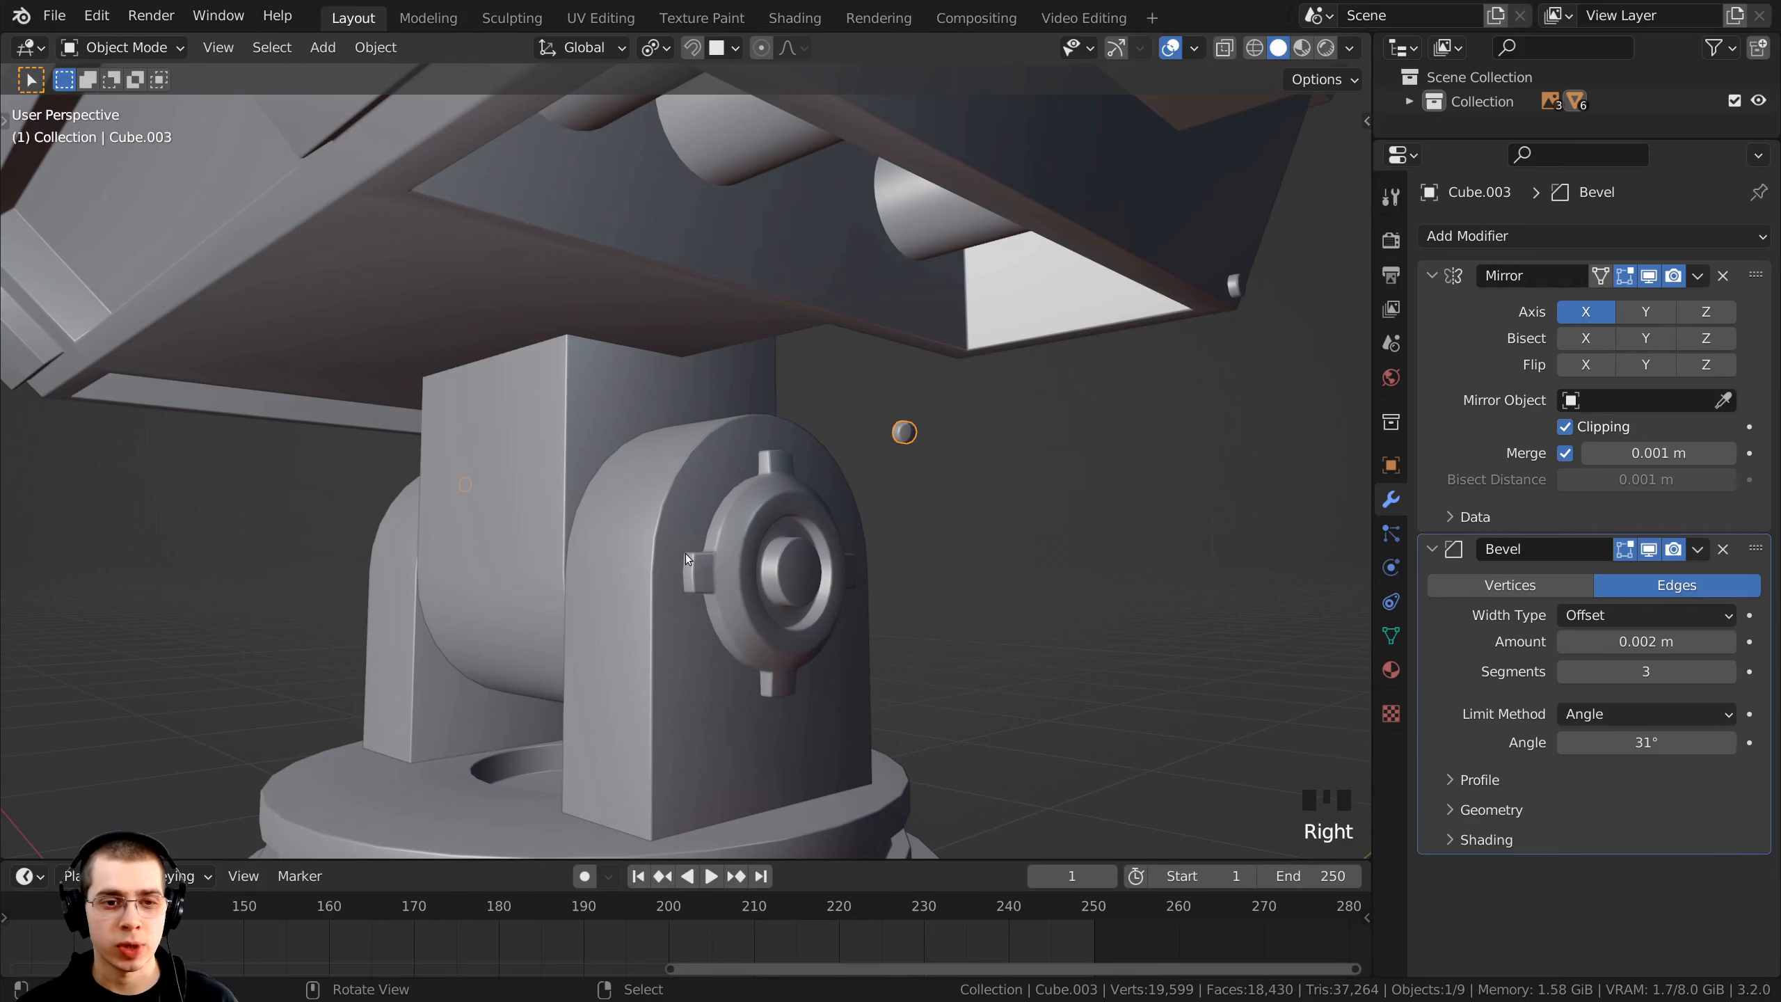
middle_drag(684, 555, 916, 454)
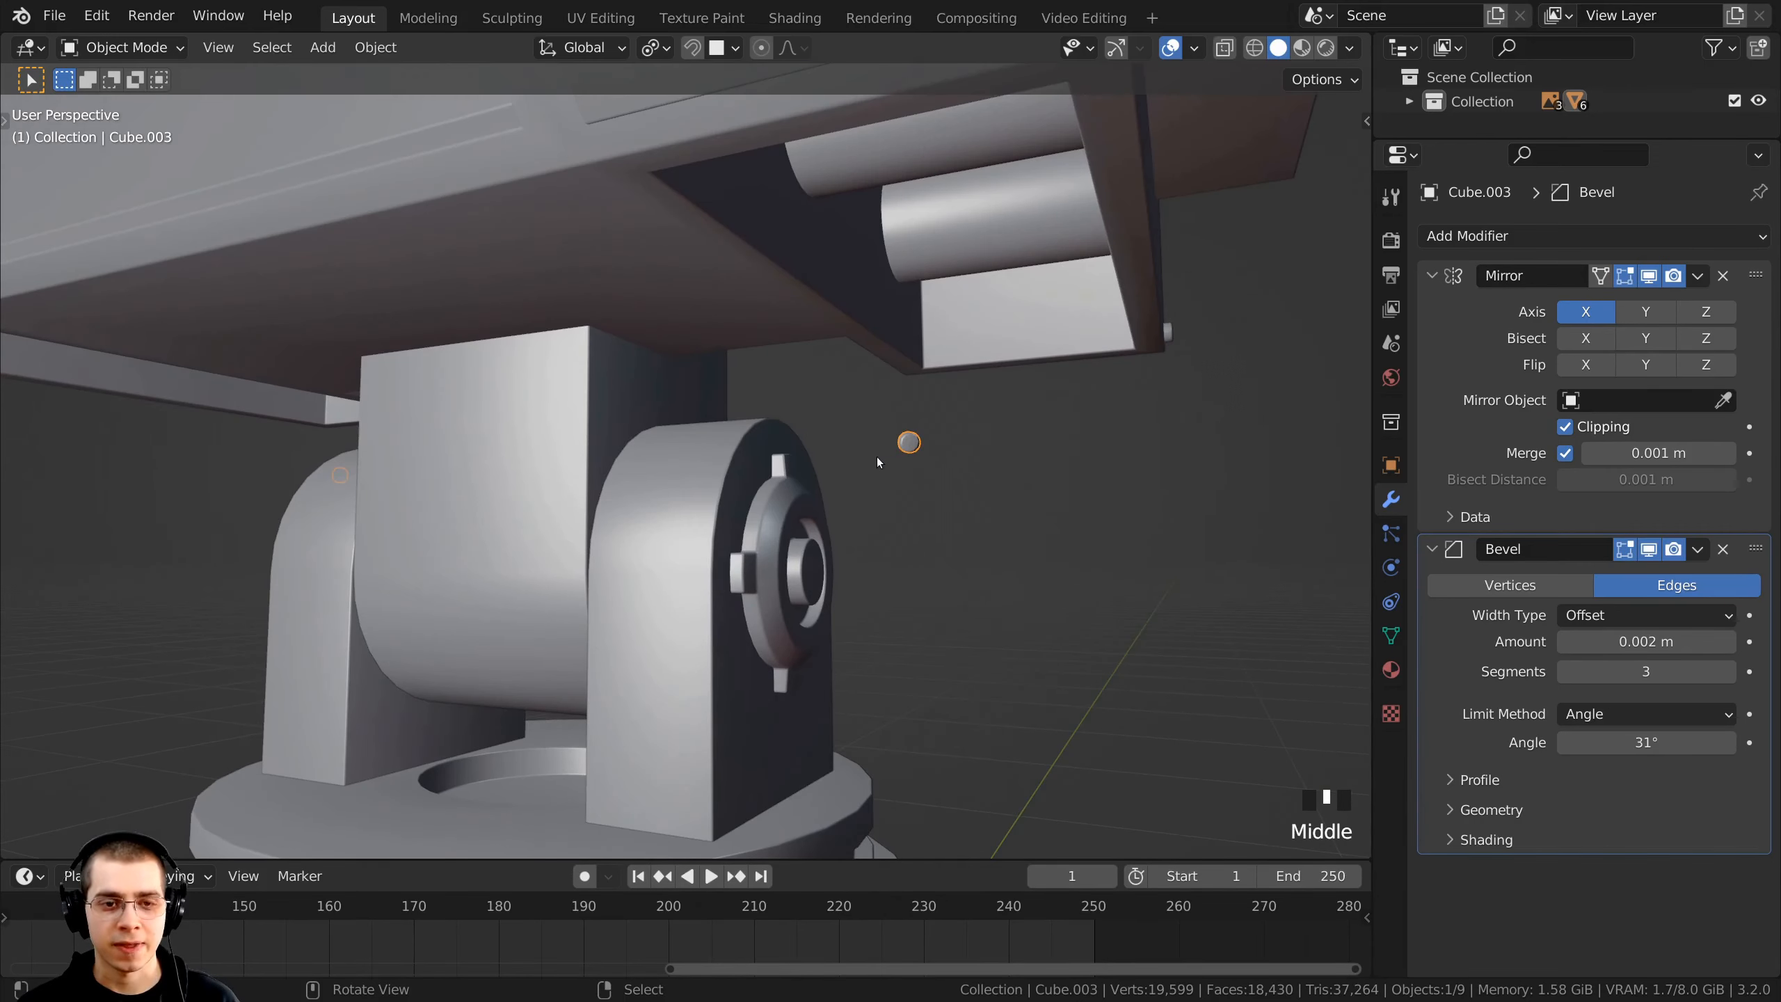
shift+right_click(765, 539)
shift+middle_drag(765, 539, 717, 552)
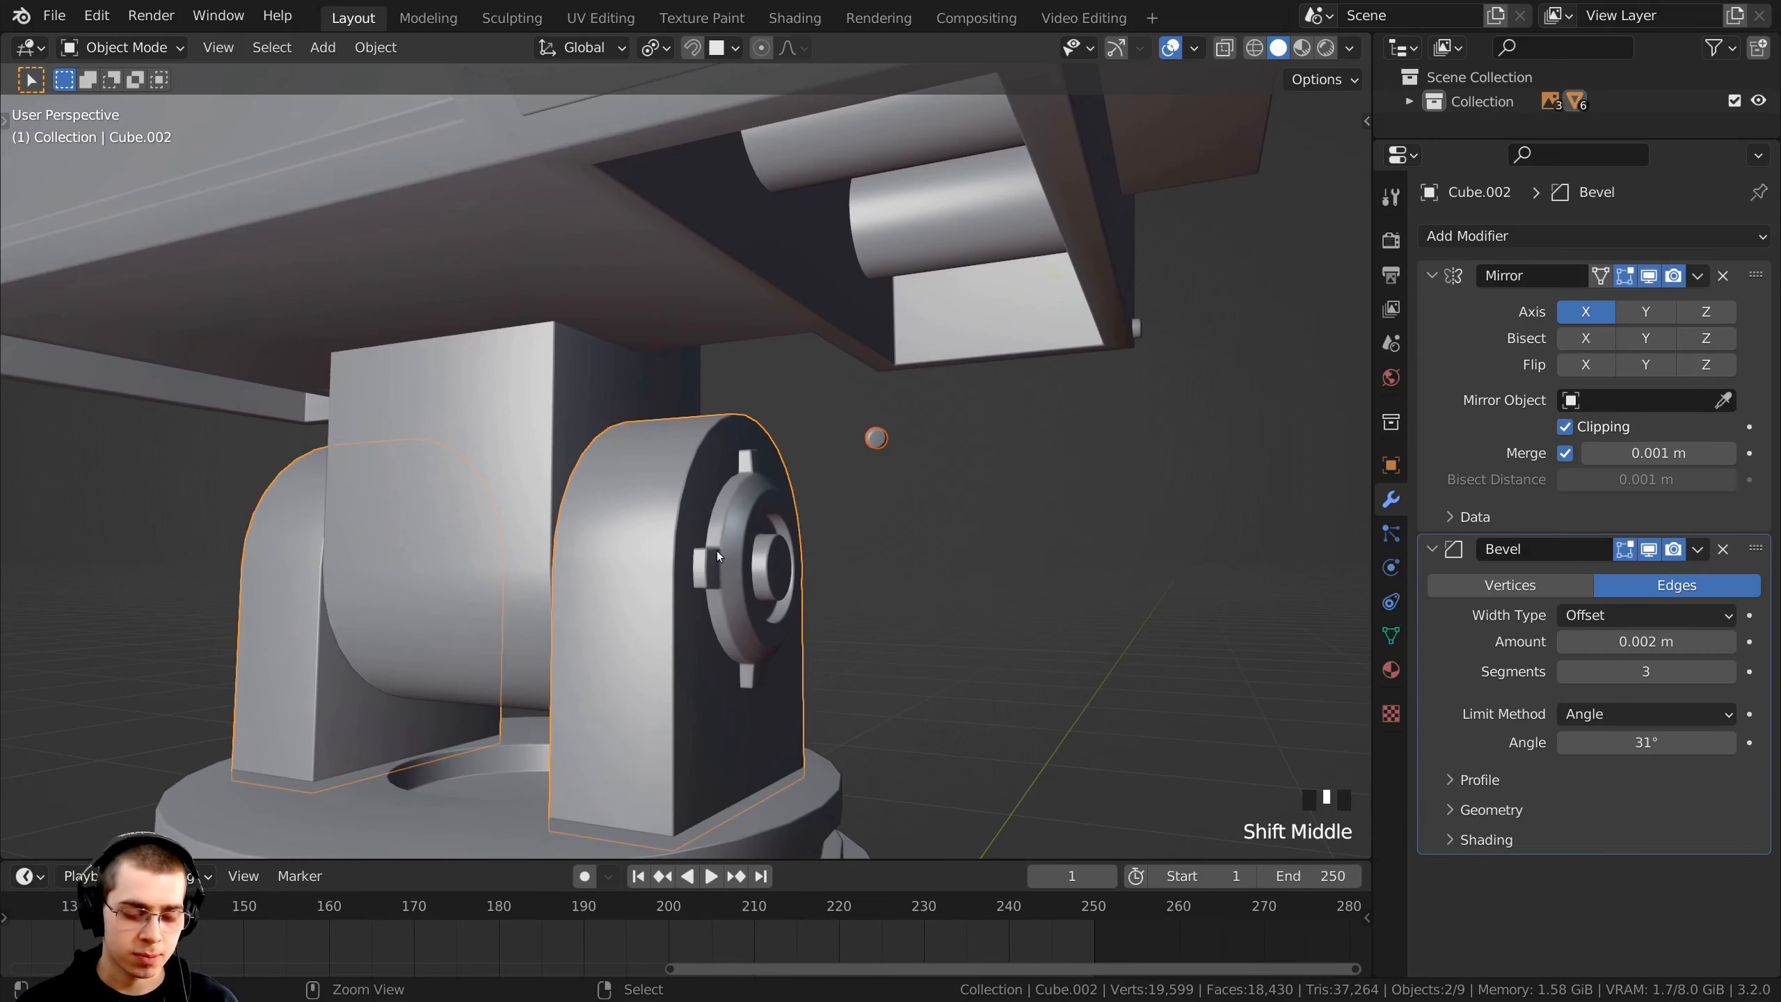
key(ctrl+j)
middle_drag(721, 554, 616, 521)
key(Tab)
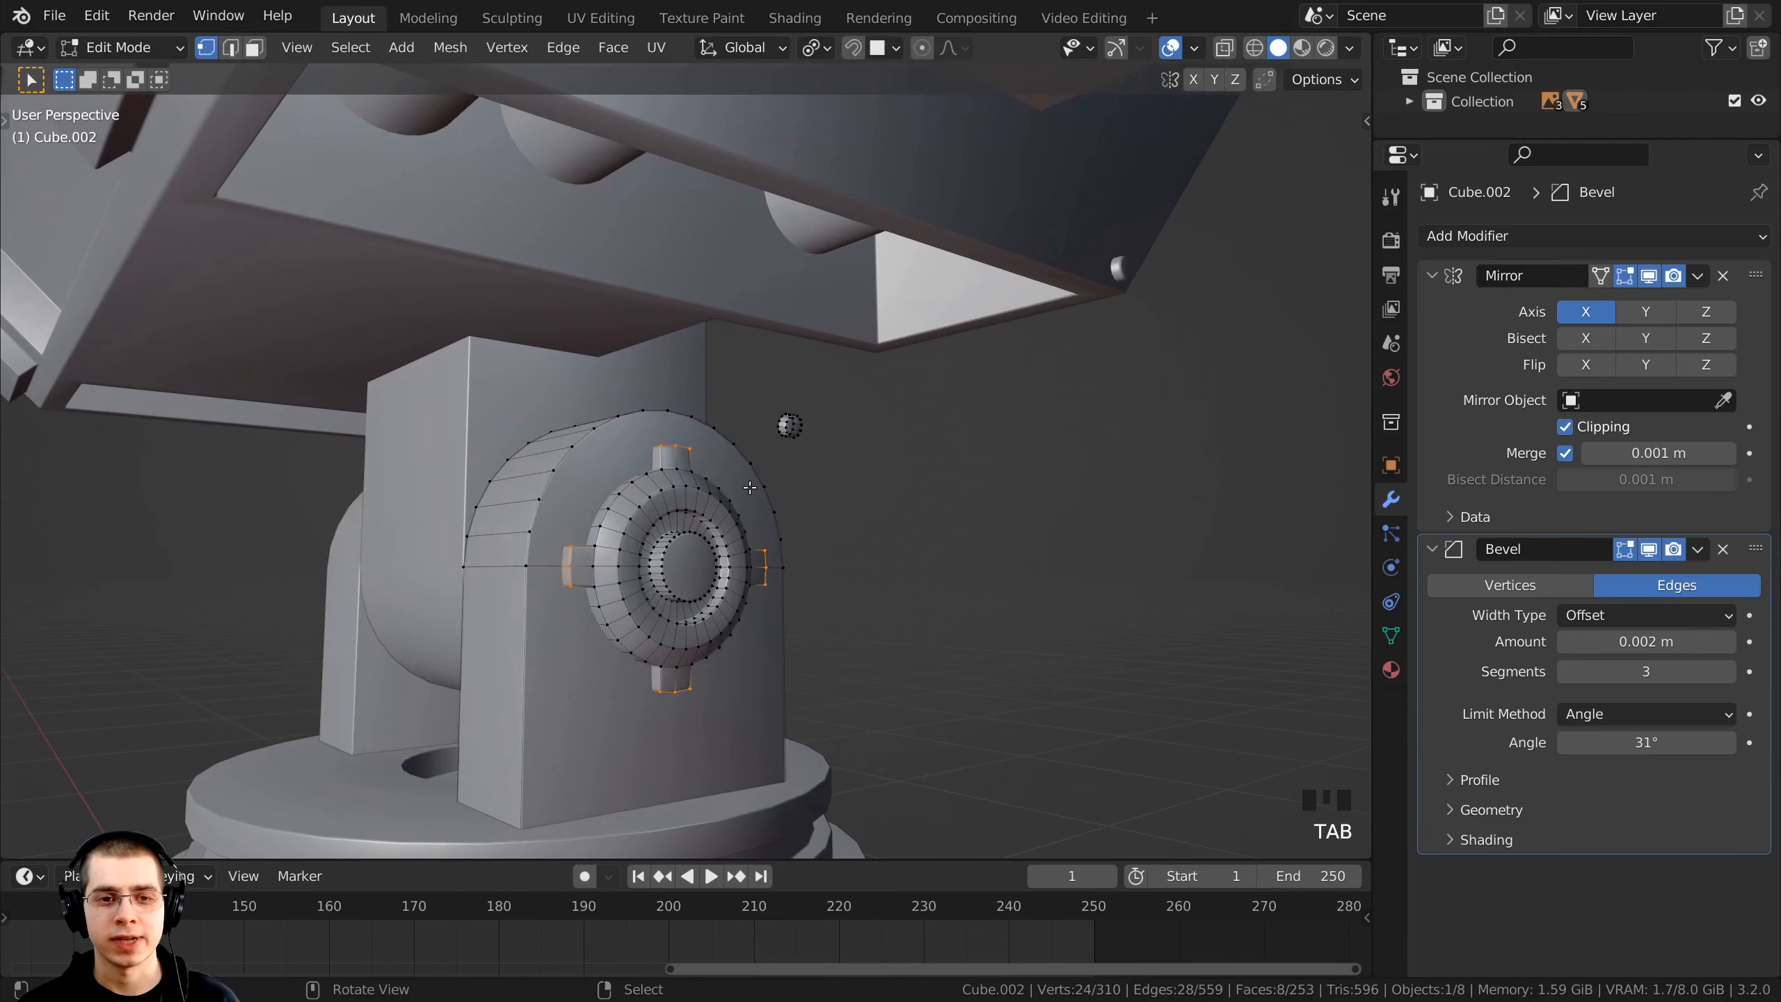
- Clear the selection and select only the bolt's linked geometry within the bracket mesh
shift+middle_drag(804, 522, 756, 528)
key(a)
key(a)
key(a)
key(a)
scroll(755, 528, up, 4)
key(a)
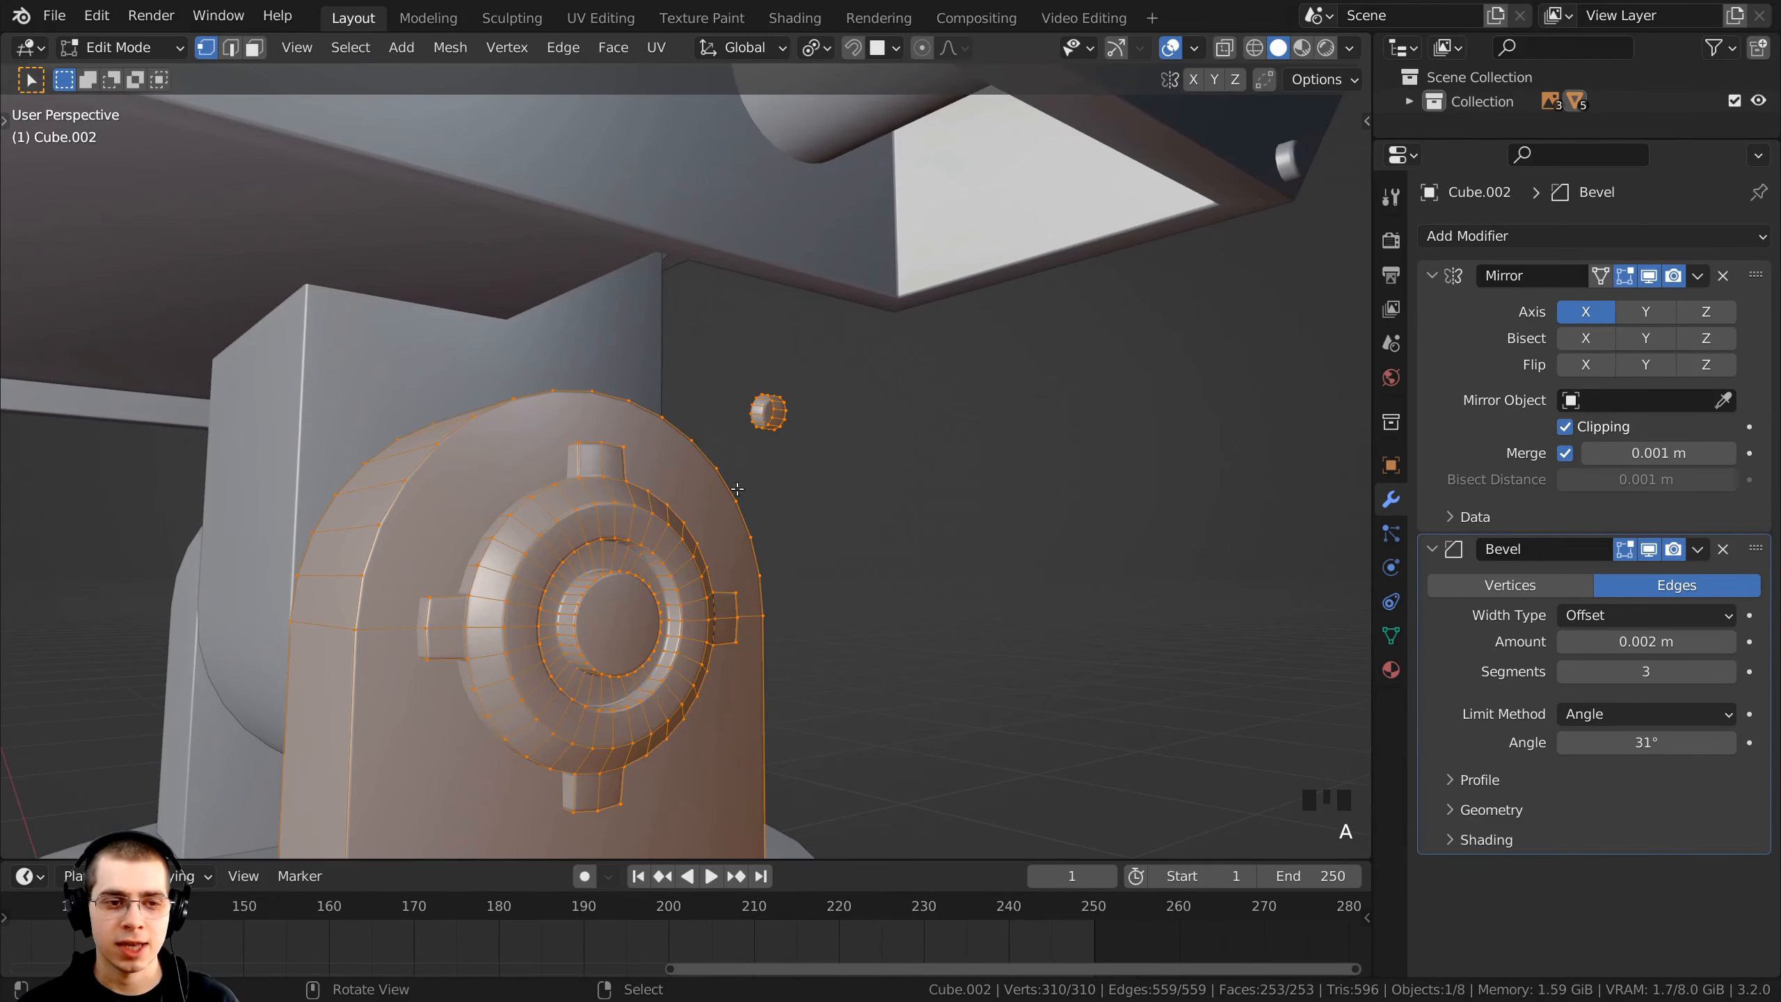
key(a)
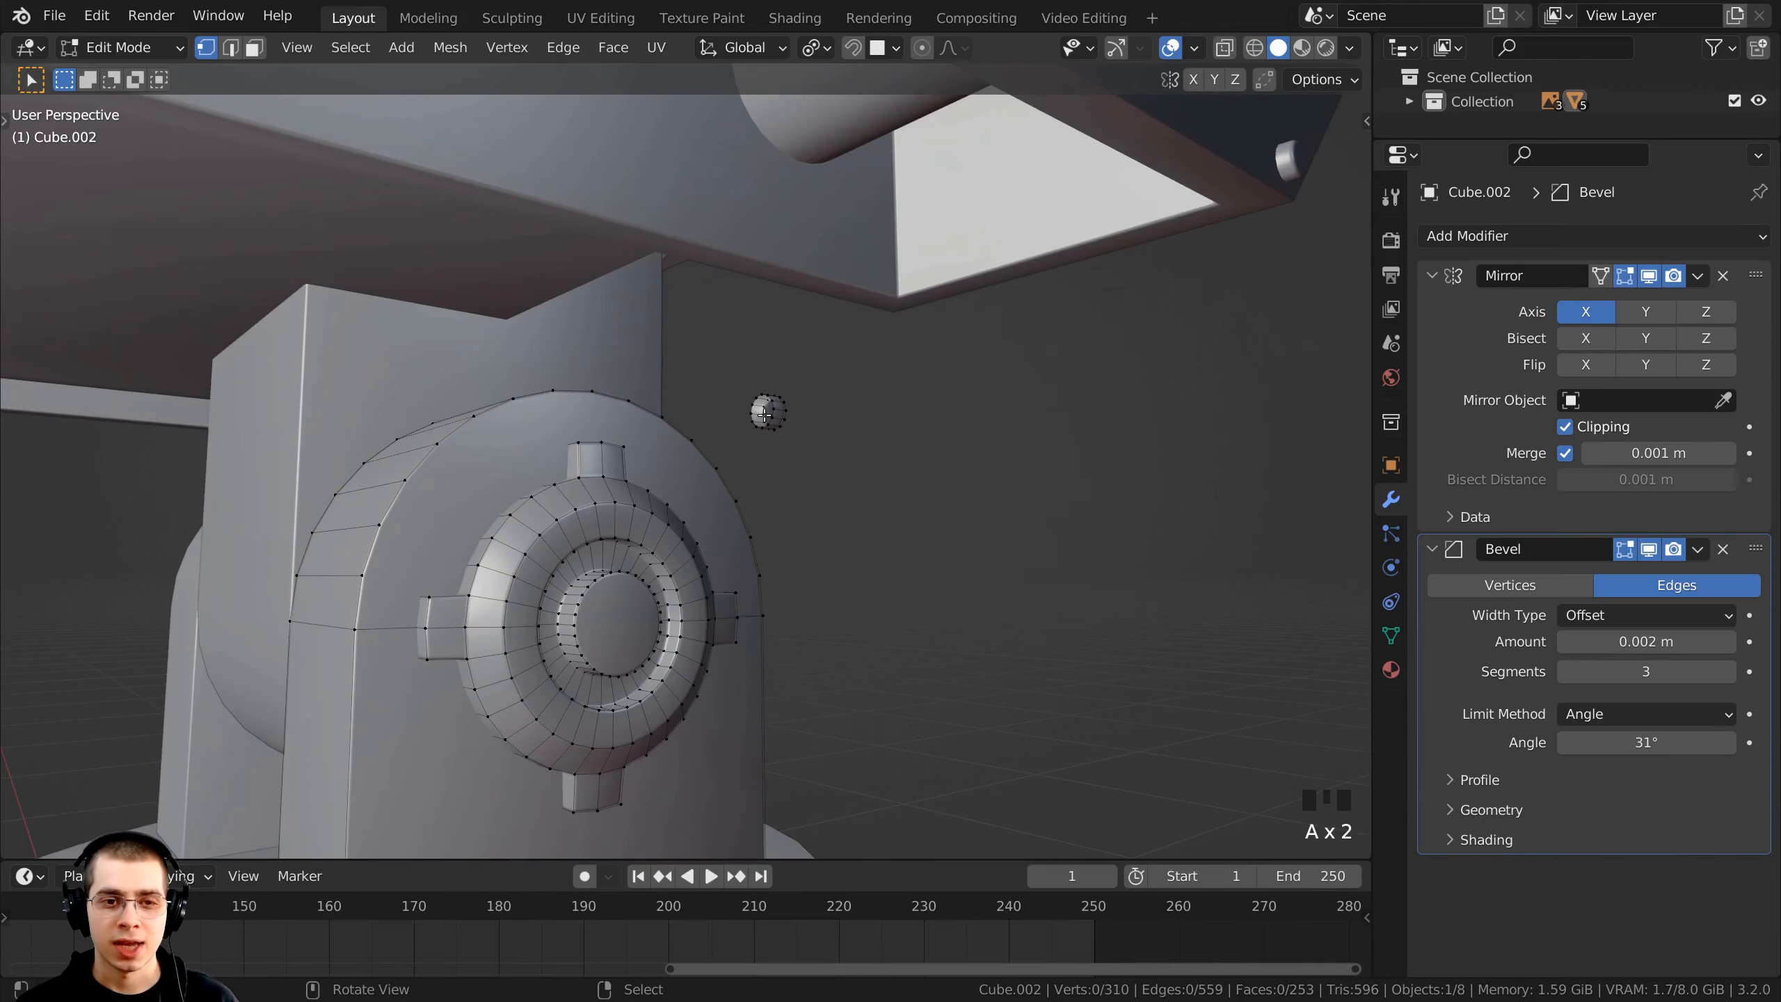
middle_drag(797, 474, 794, 424)
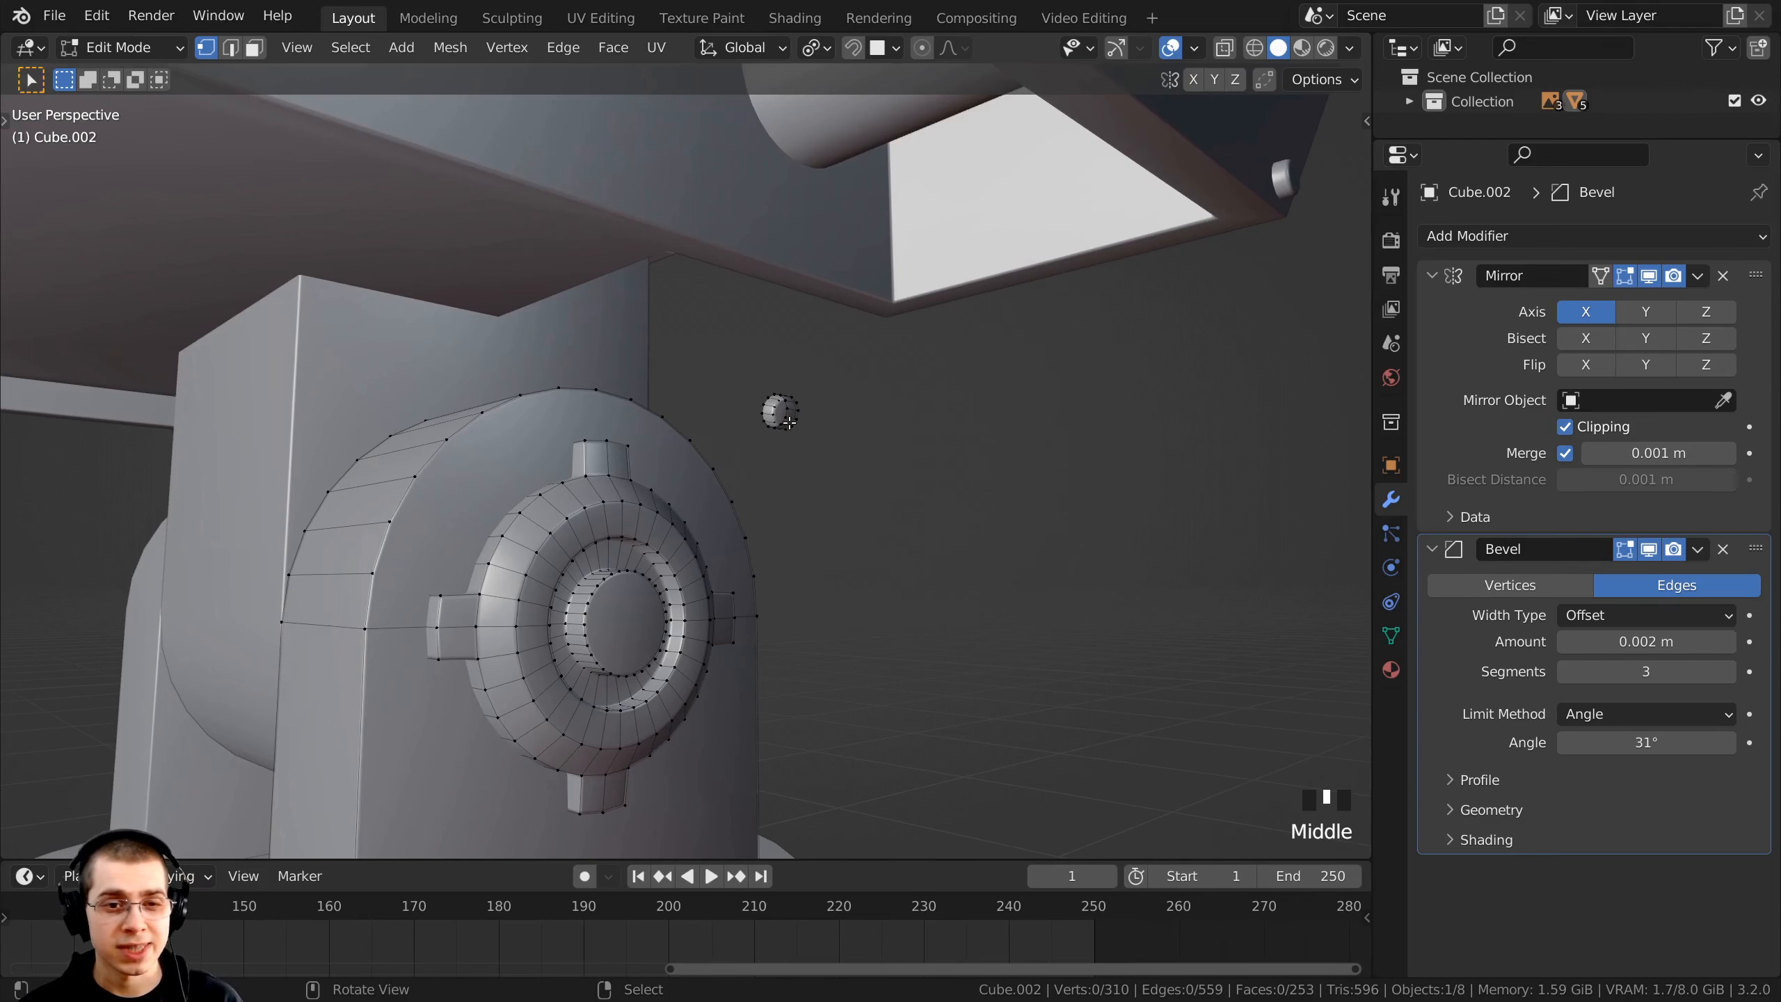
key(l)
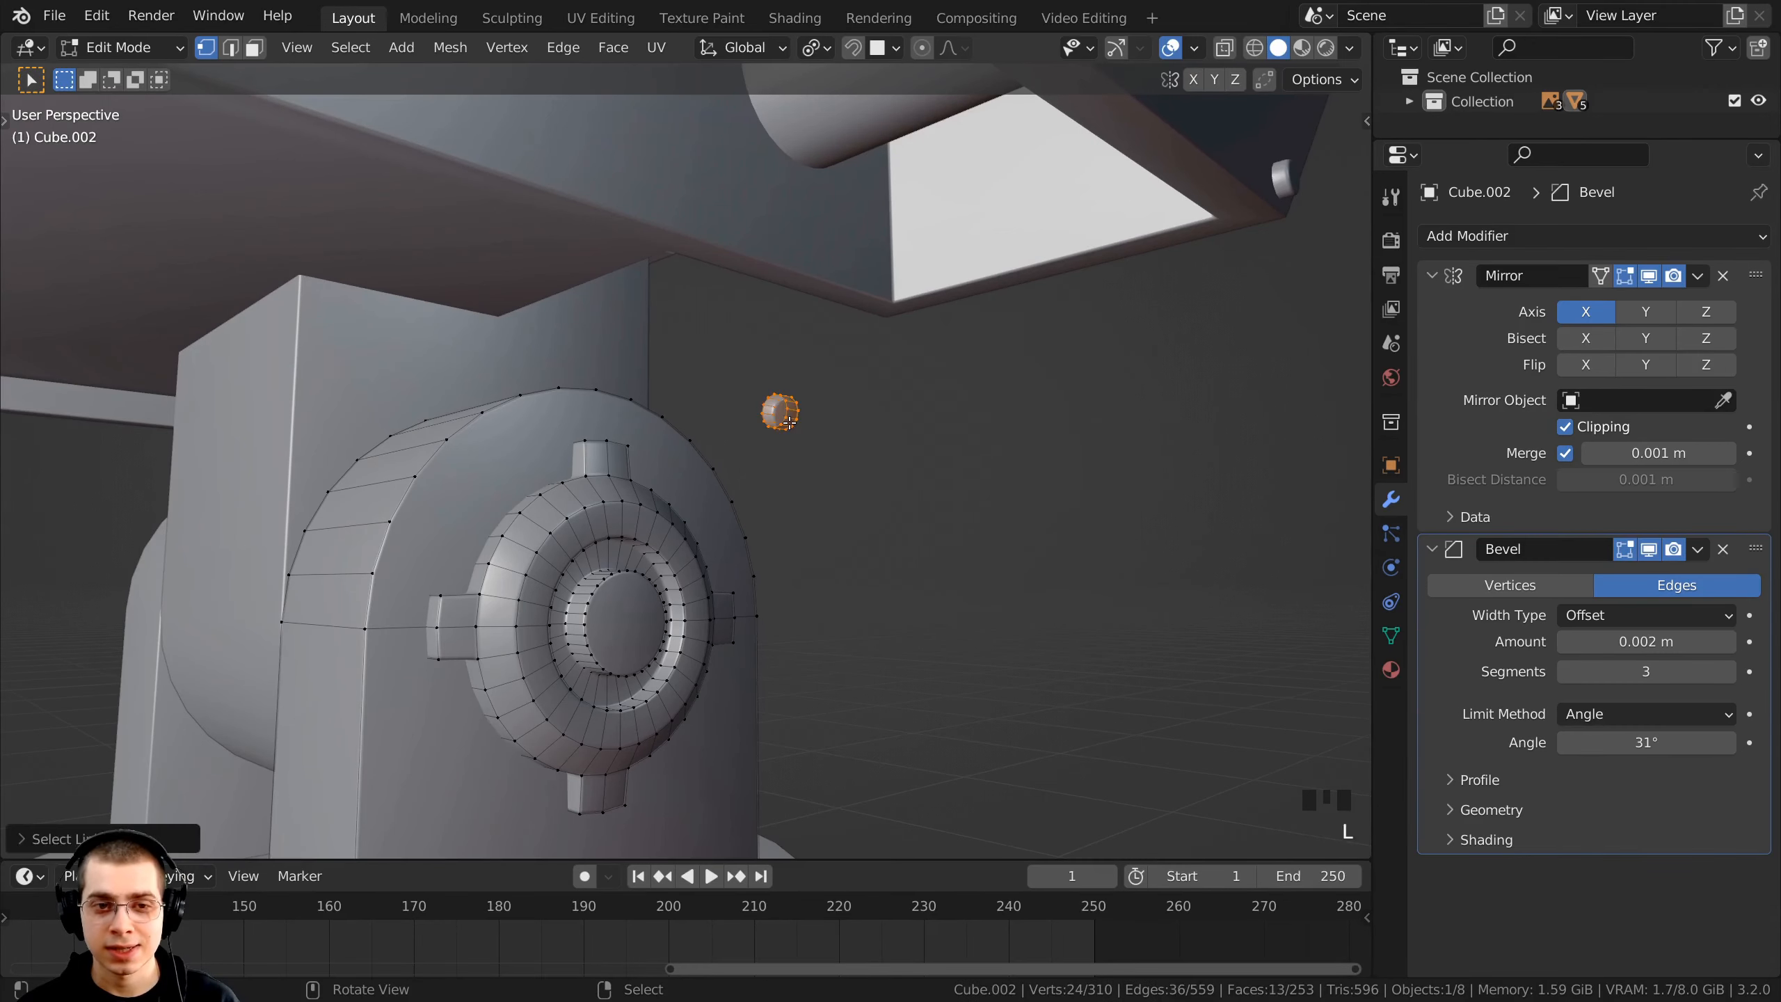
shift+middle_drag(792, 405, 821, 308)
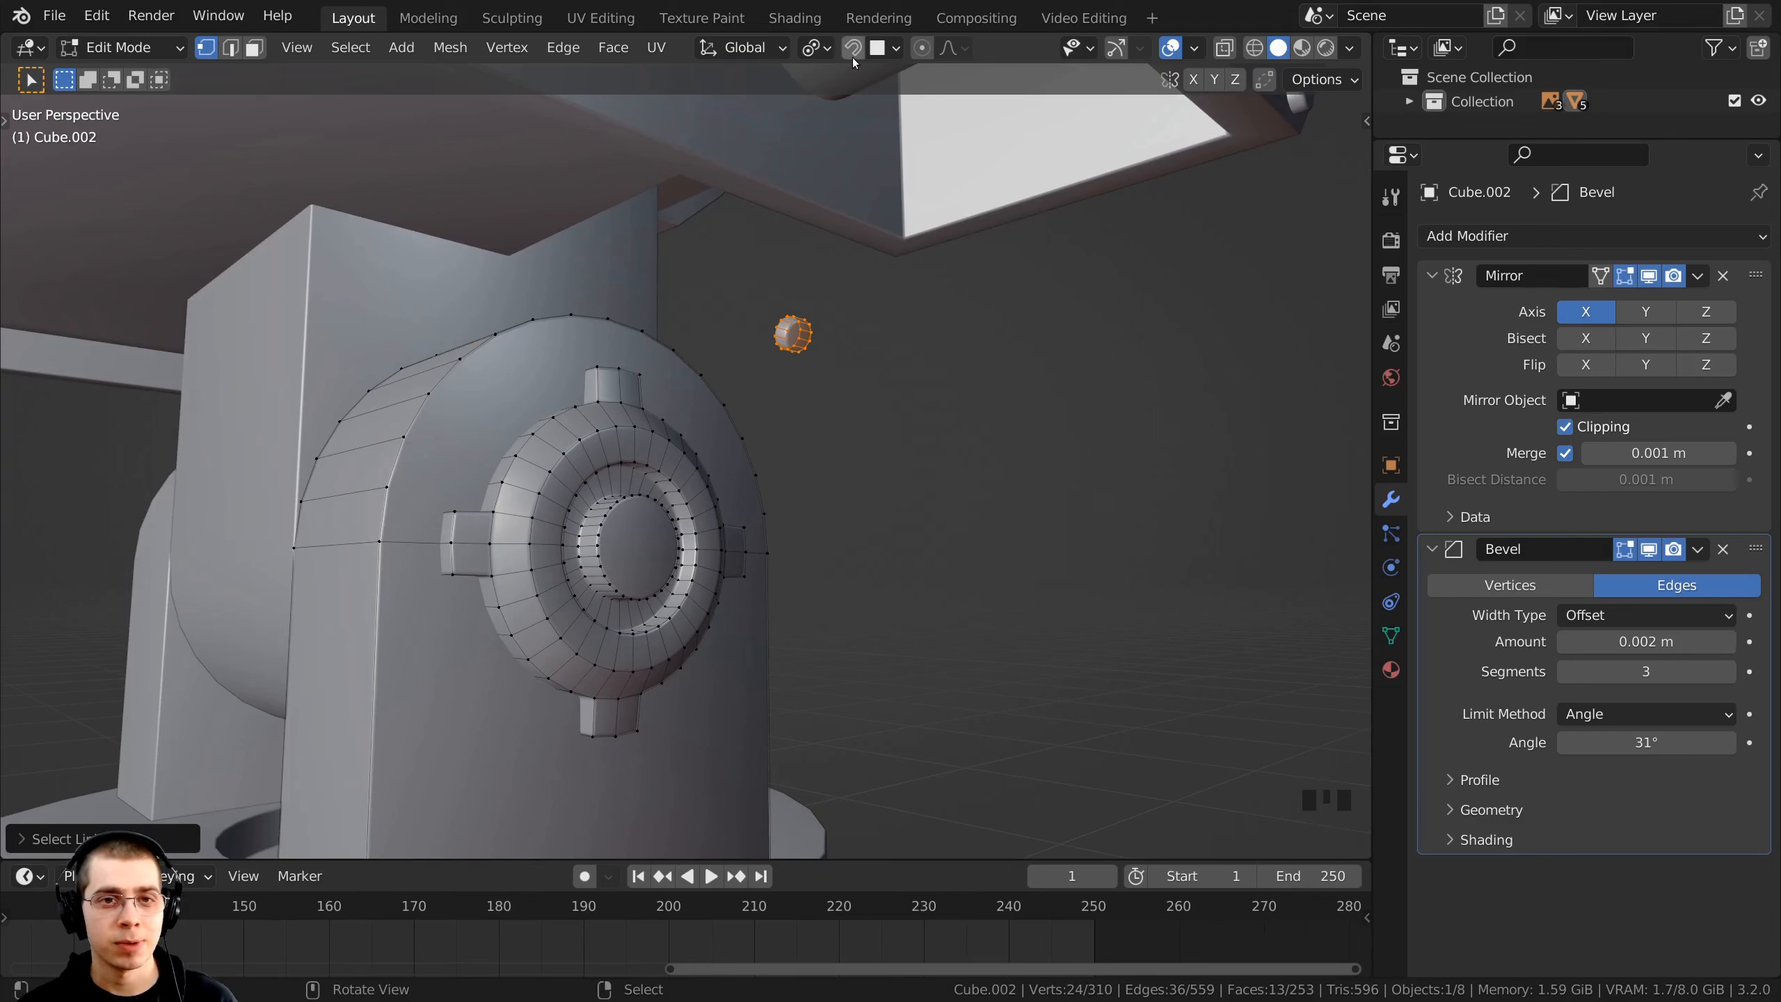
- Turn on snapping and check that it targets faces with Project onto Self and Align Rotation to Target enabled
click(851, 49)
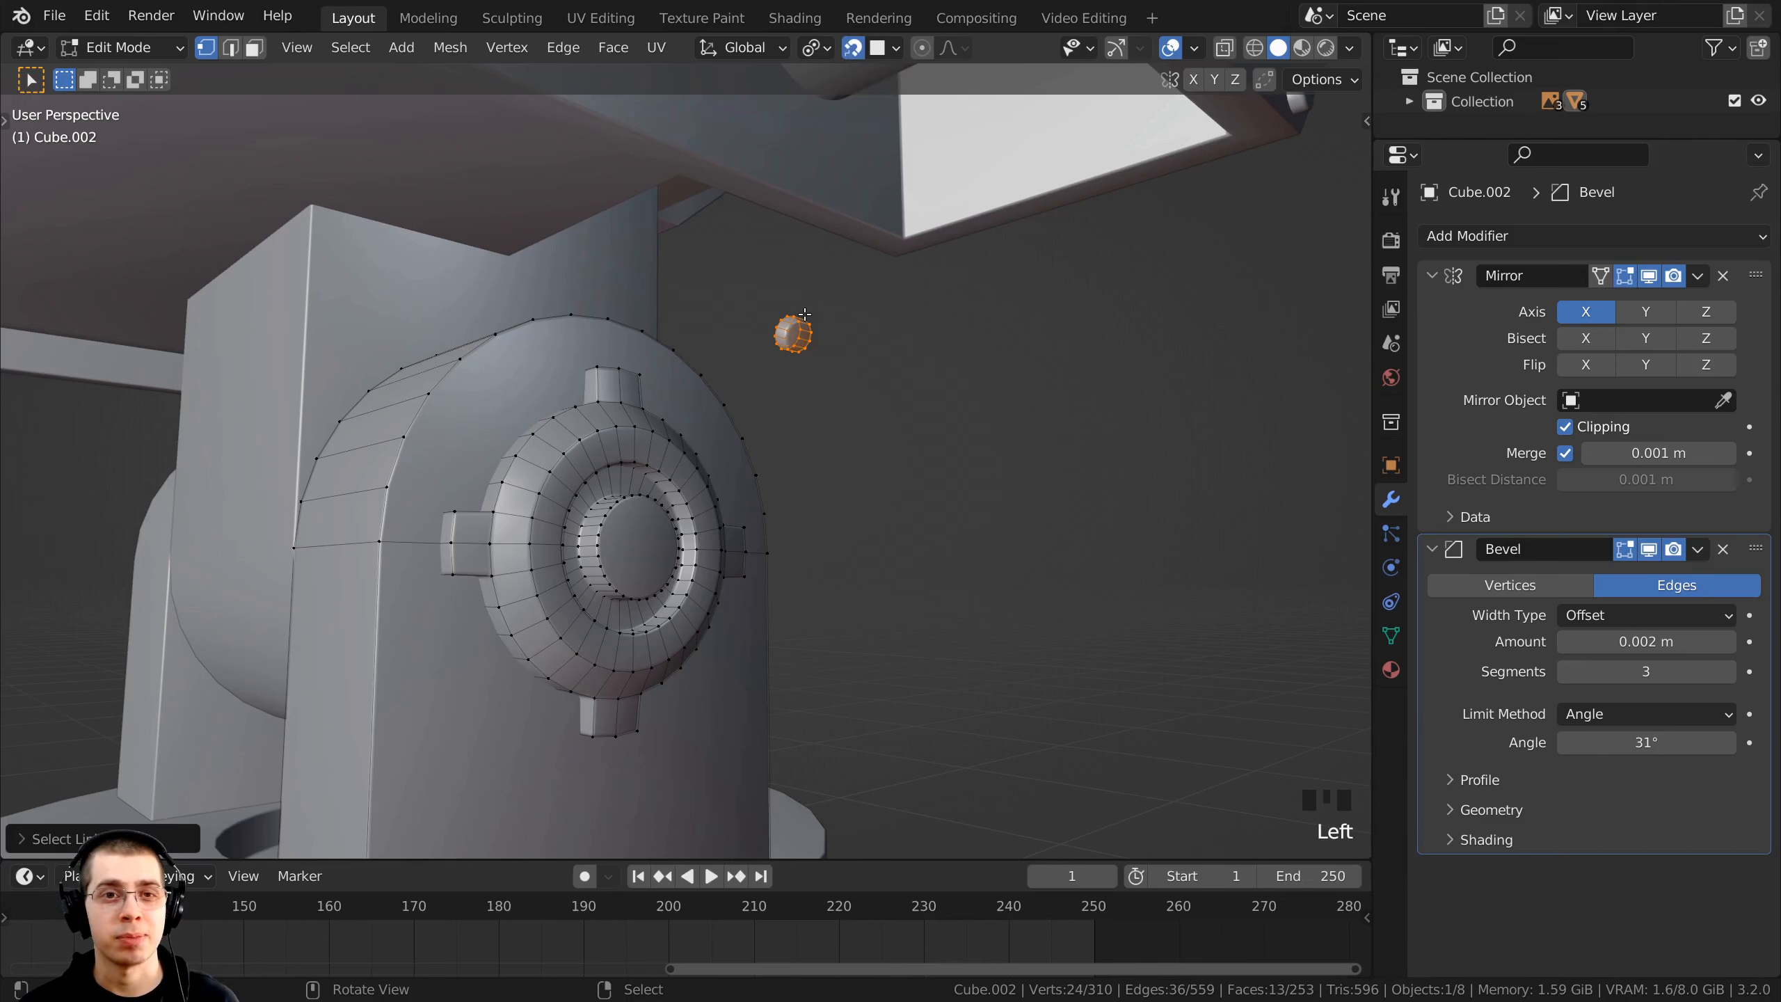
click(885, 48)
click(881, 49)
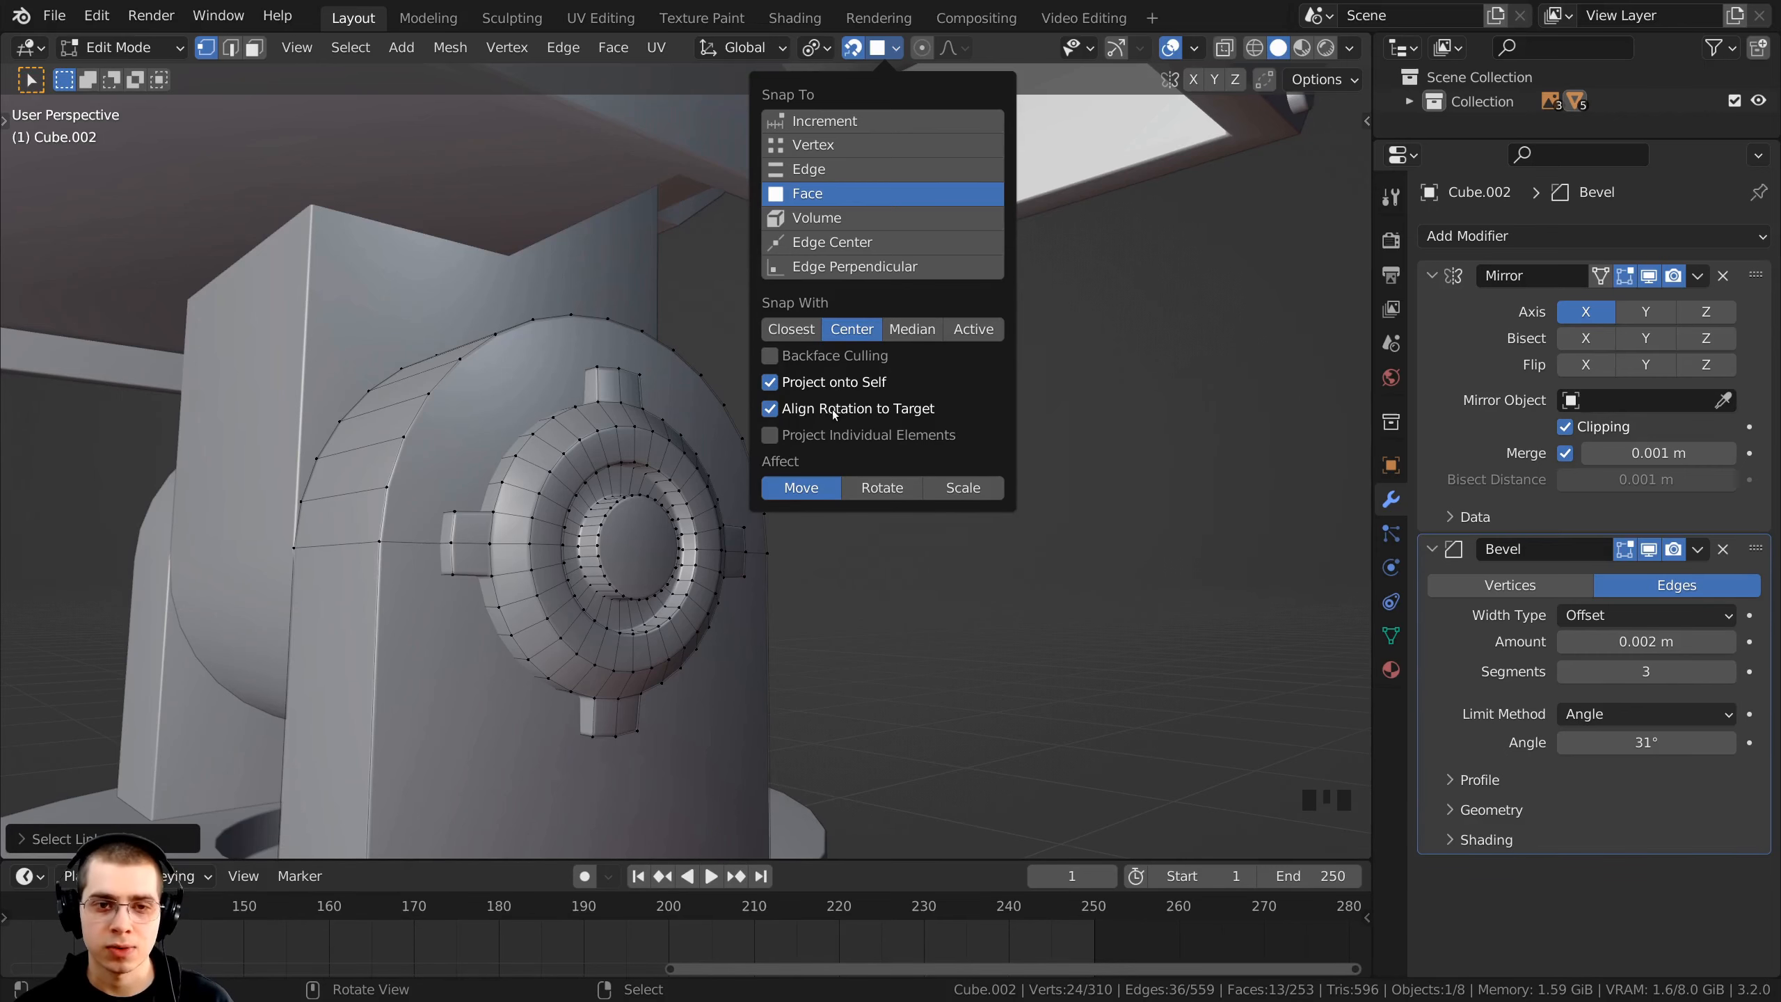
- Snap the bolt onto the side bracket's outer face, near the lower front corner
middle_drag(766, 567, 813, 281)
key(g)
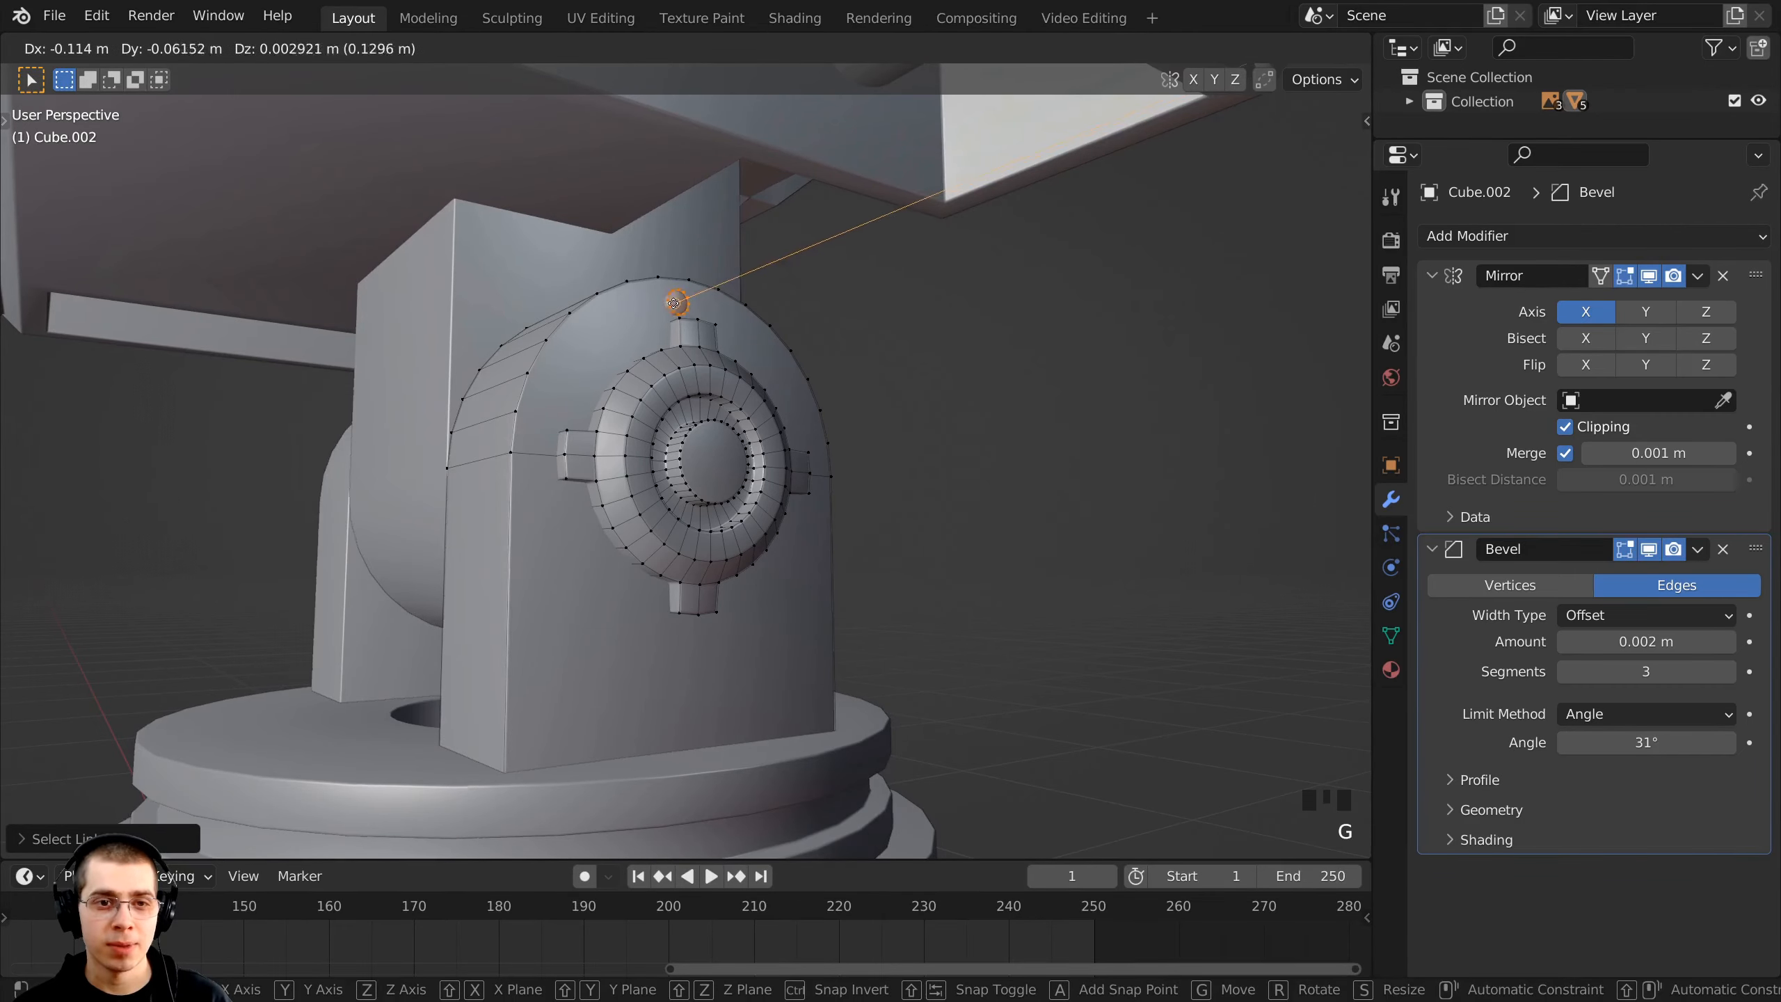
click(572, 590)
scroll(571, 590, up, 2)
key(g)
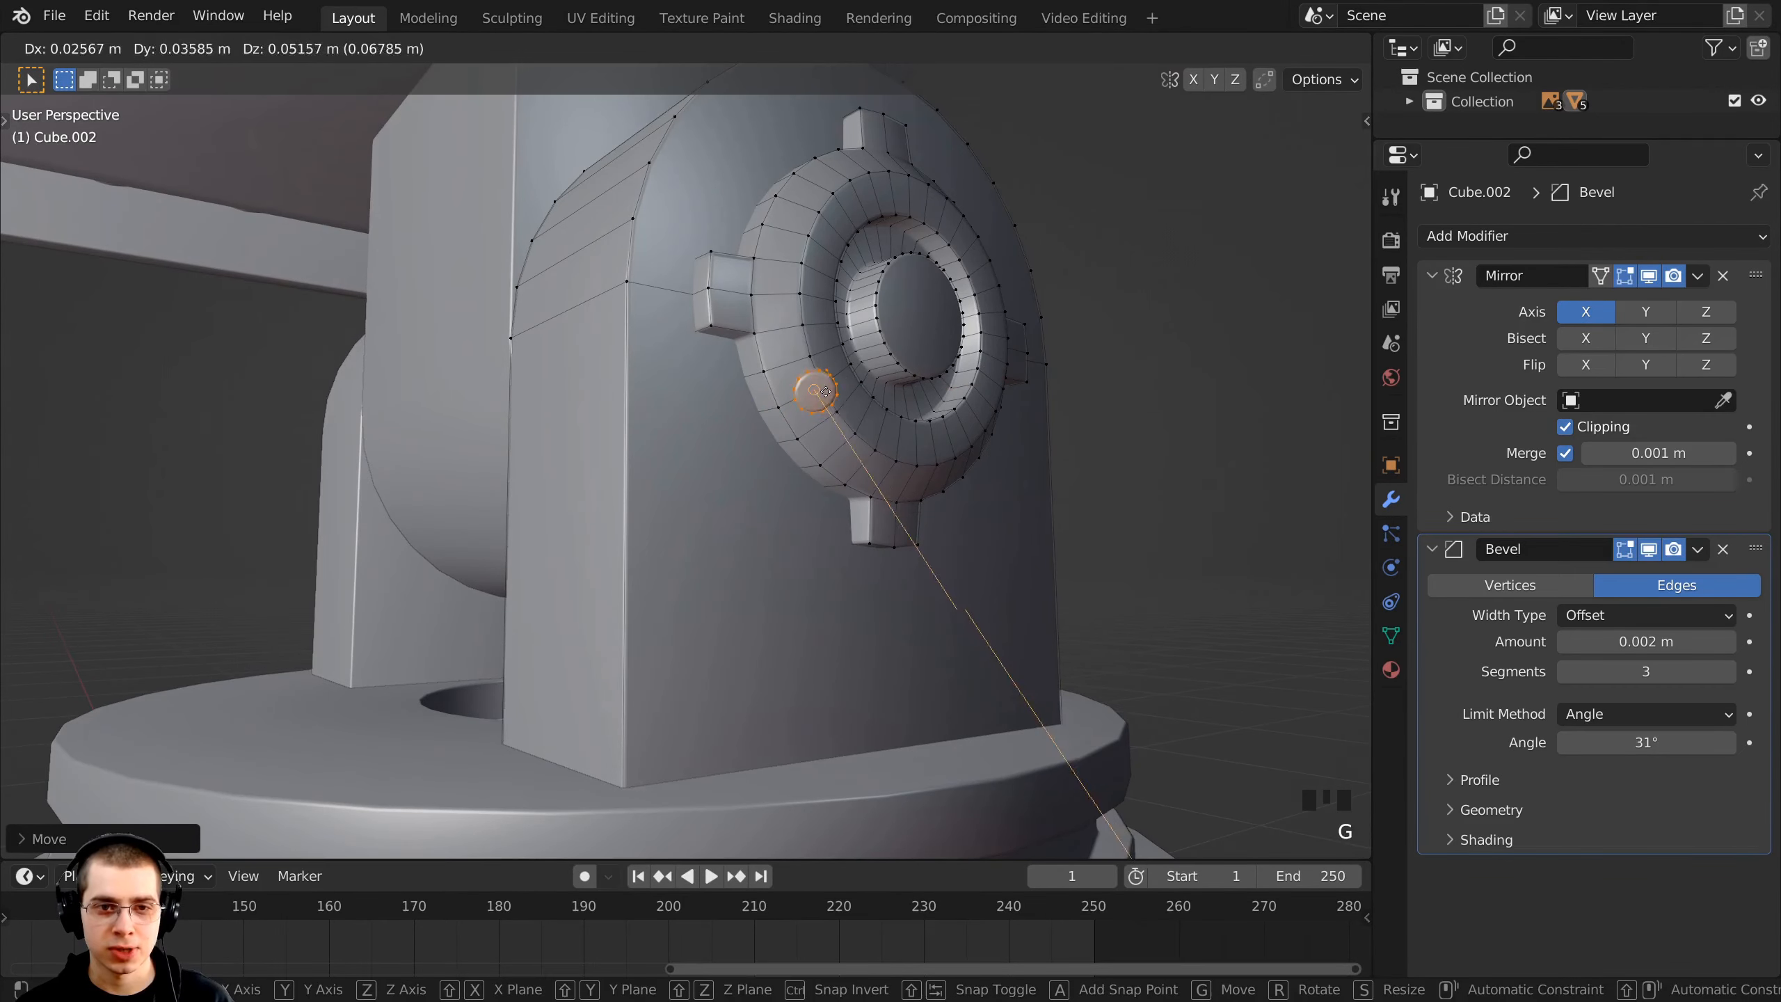
click(679, 559)
middle_drag(678, 559, 634, 520)
key(g)
click(628, 517)
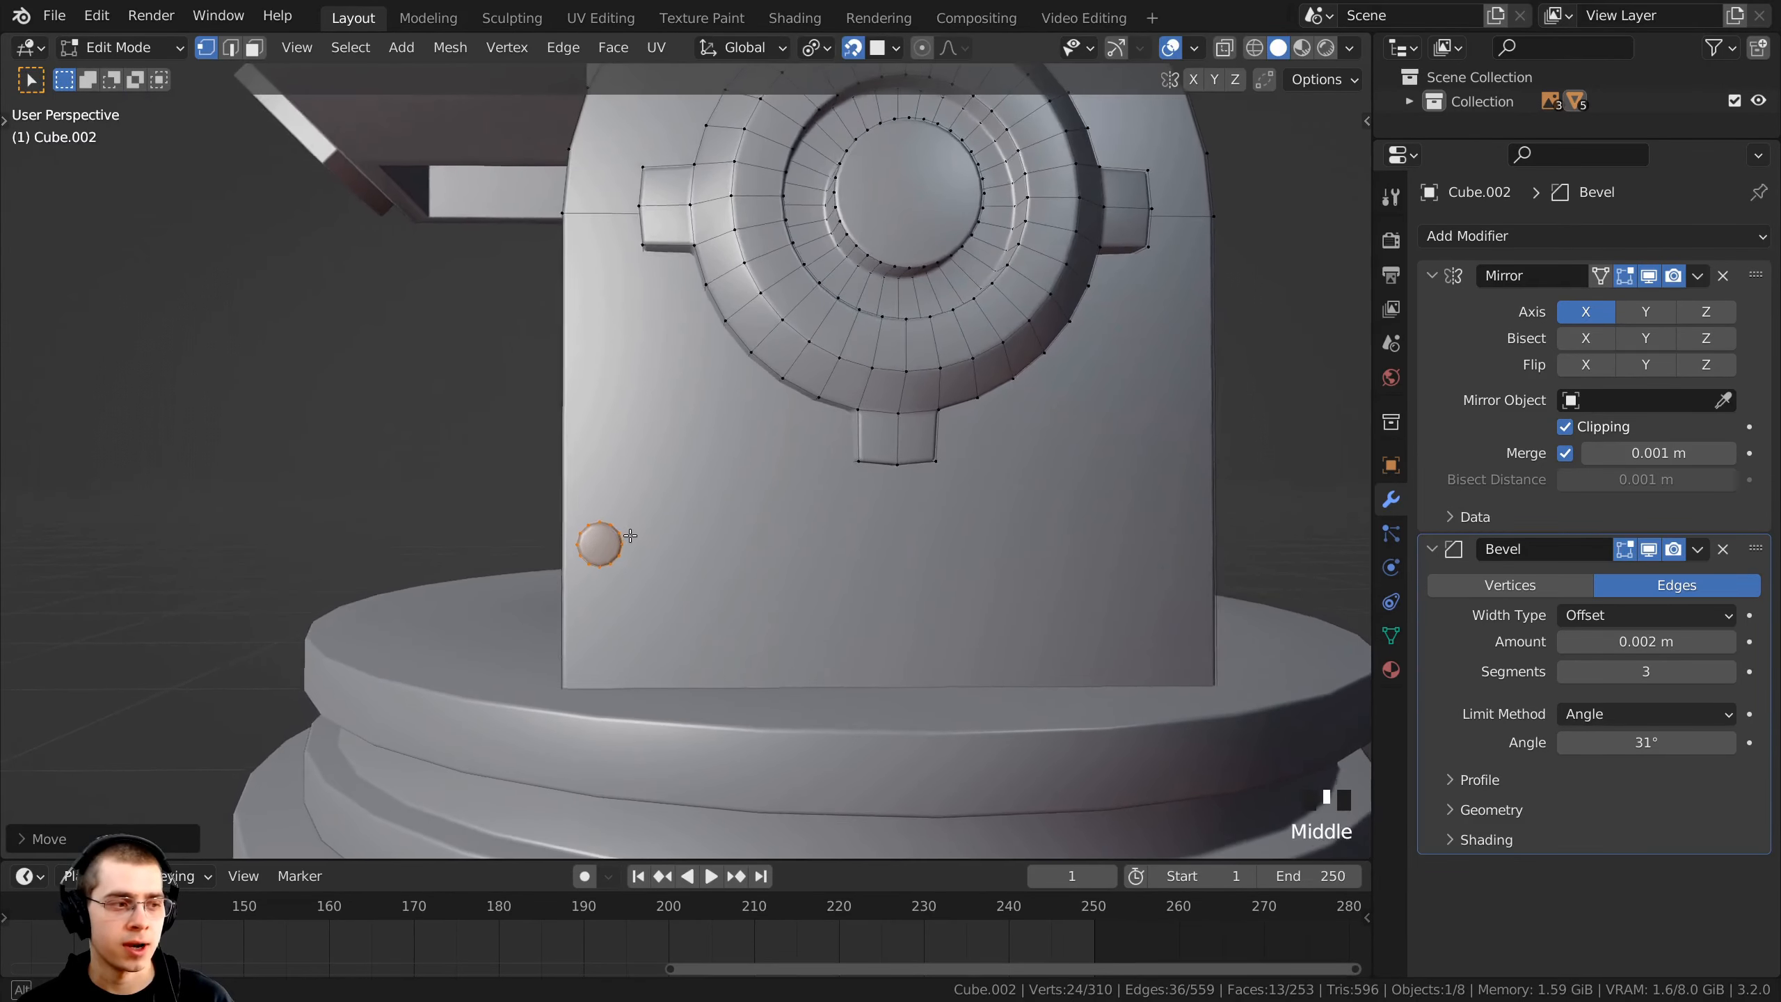
- Duplicate the bolt along global Y to the opposite lower corner of the bracket's outer face
scroll(645, 523, down, 1)
key(shift+d)
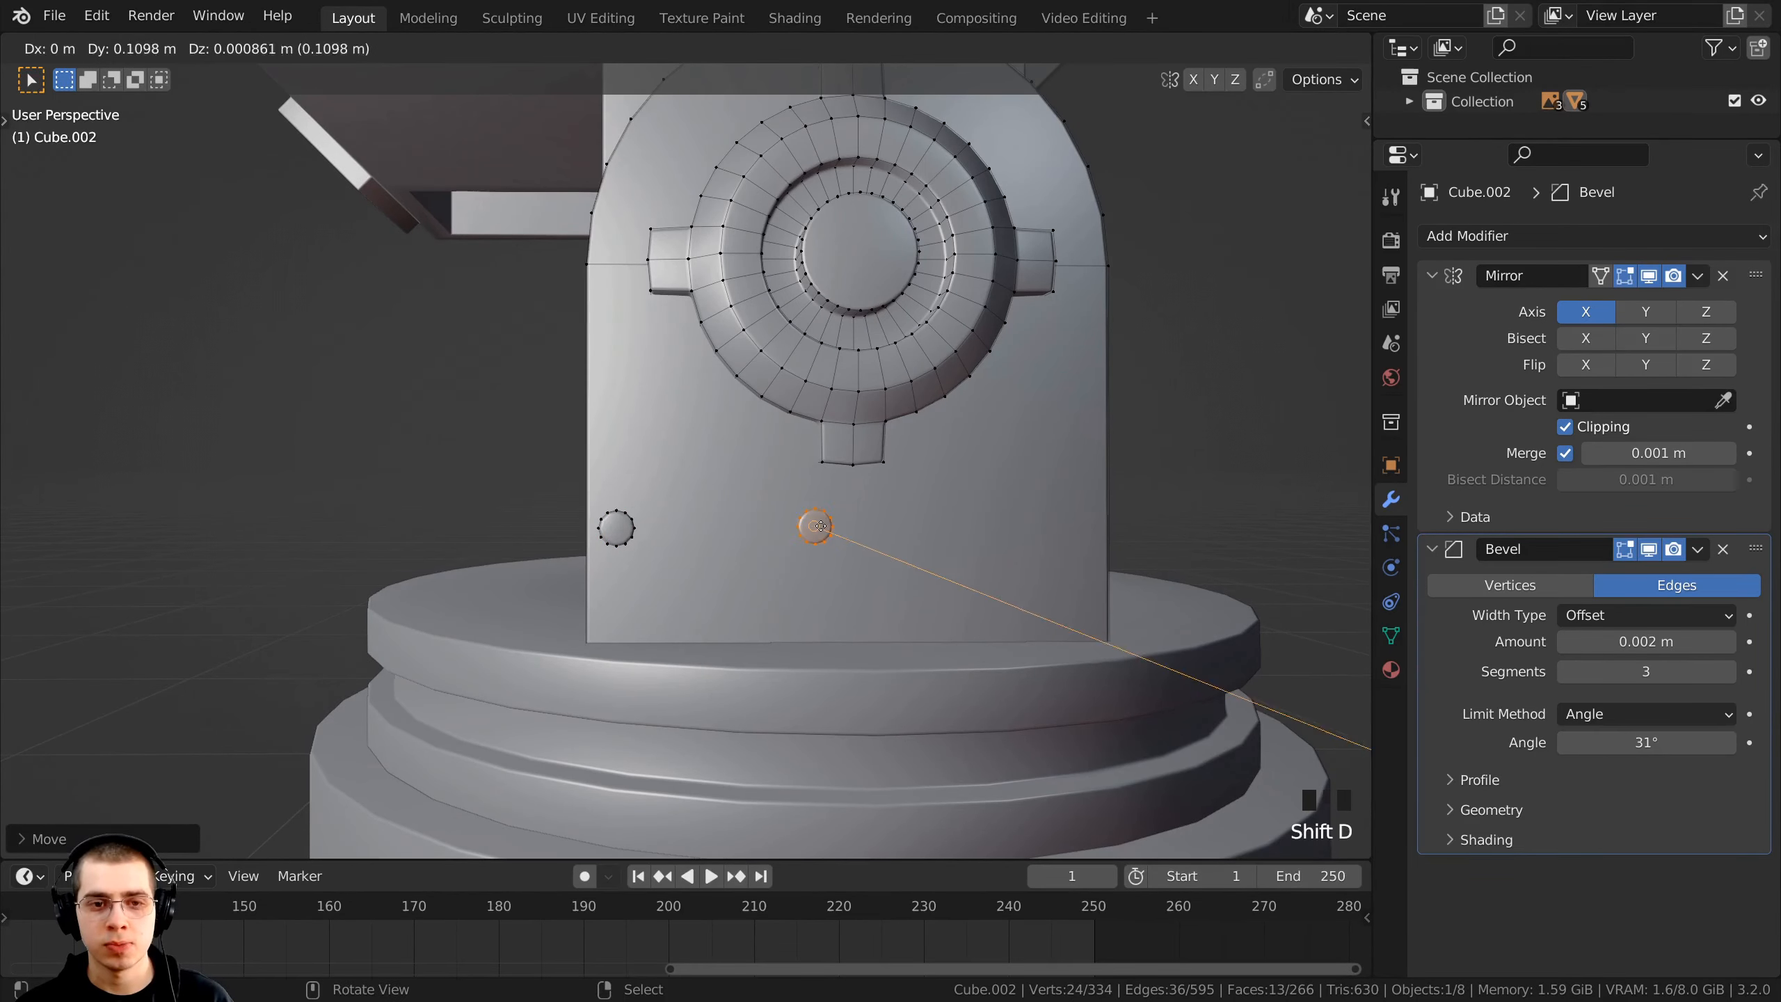
key(x)
key(y)
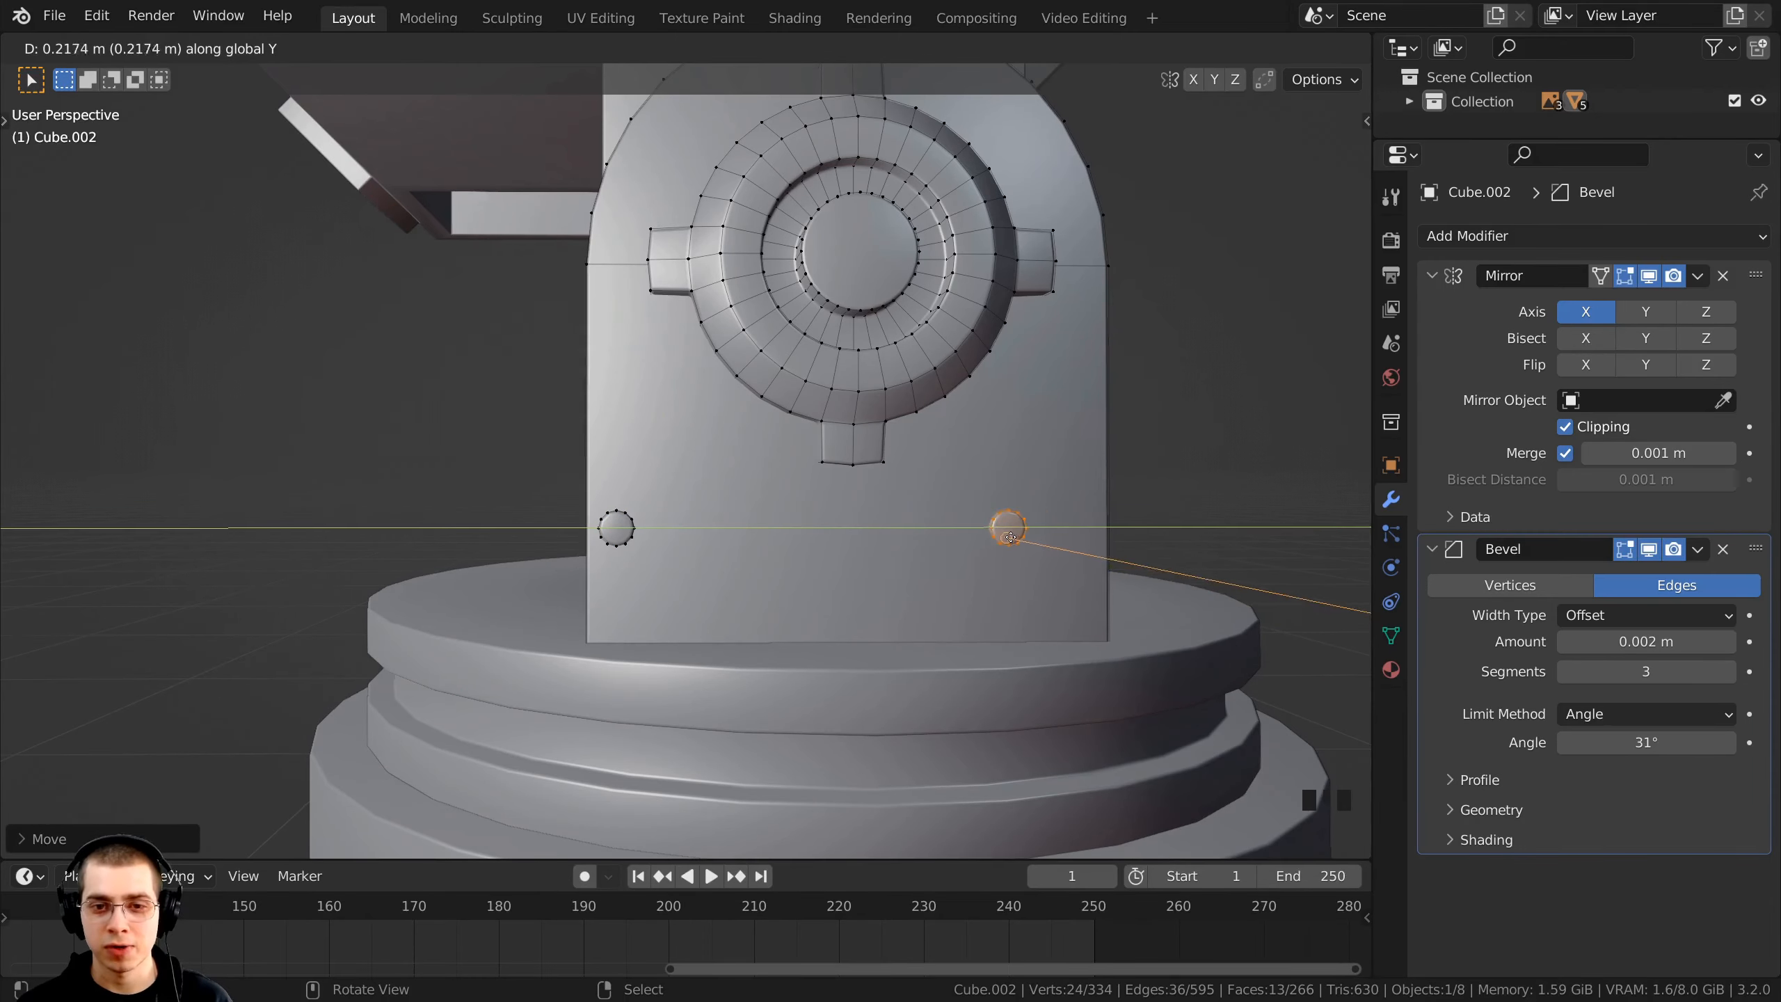
click(1073, 535)
- Duplicate the bolt again and snap the copy onto the lower part of the bracket's narrow front face
middle_drag(1073, 536, 797, 512)
scroll(843, 523, up, 2)
key(shift+d)
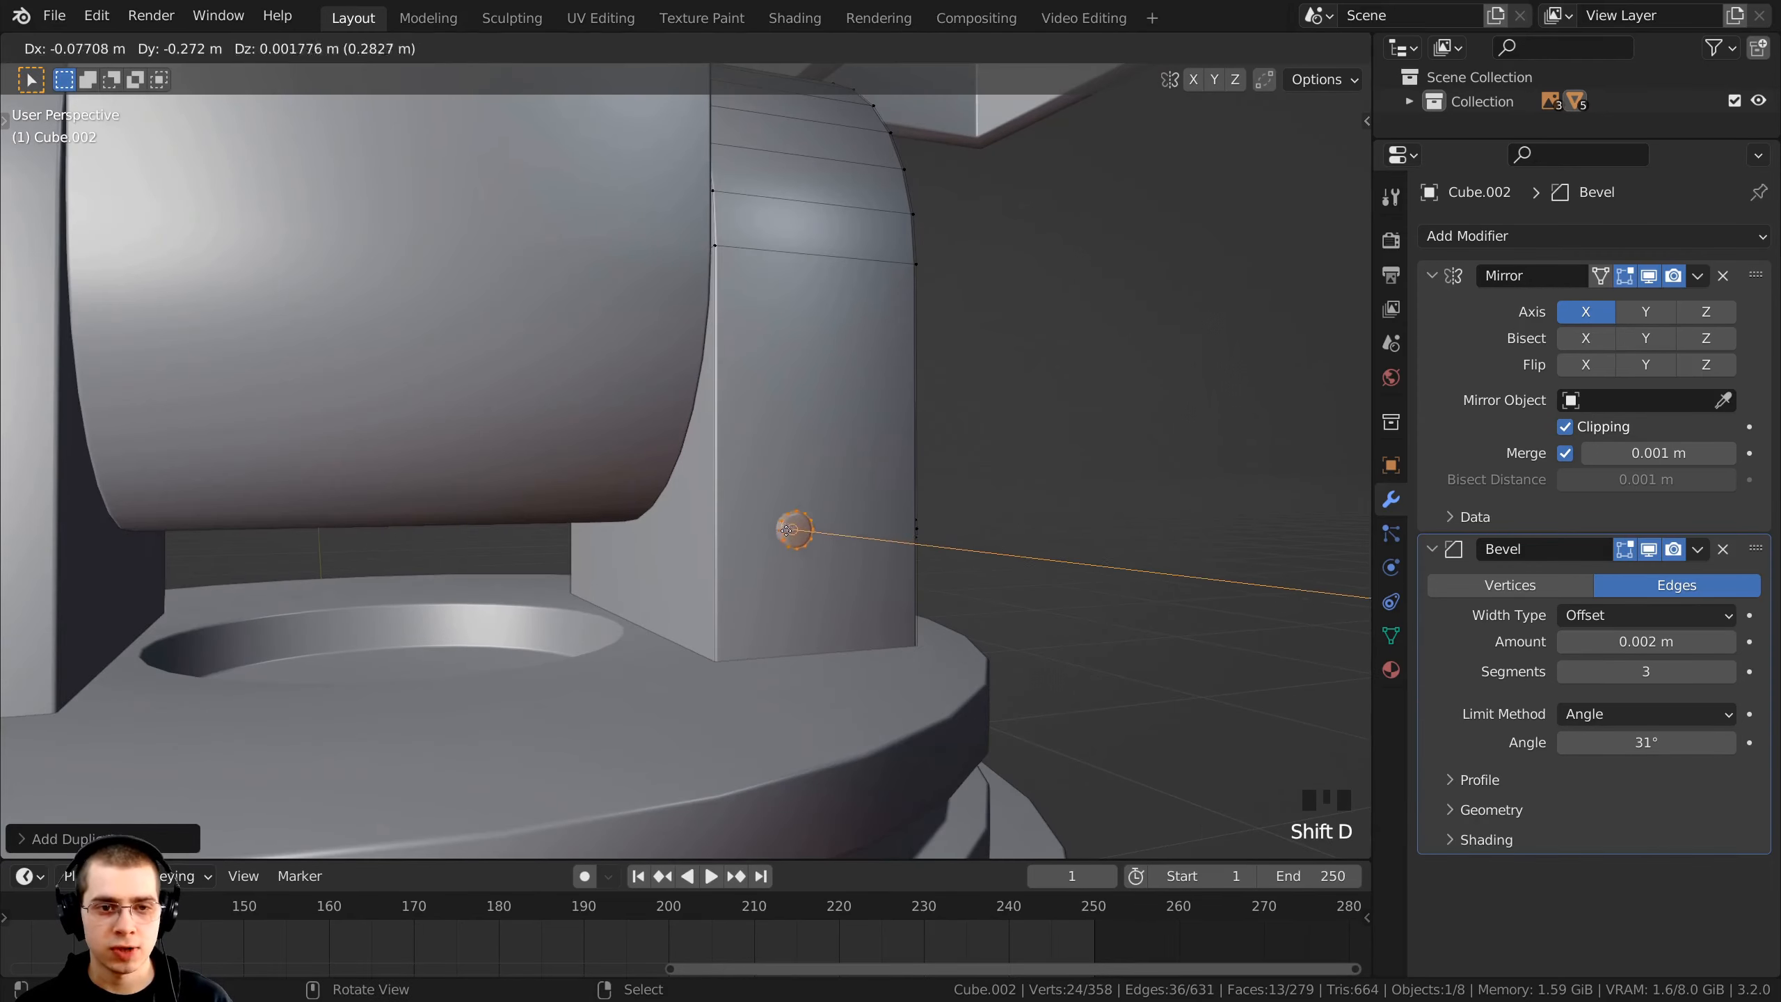
click(699, 533)
middle_drag(700, 533, 883, 546)
key(g)
click(709, 547)
scroll(743, 547, down, 3)
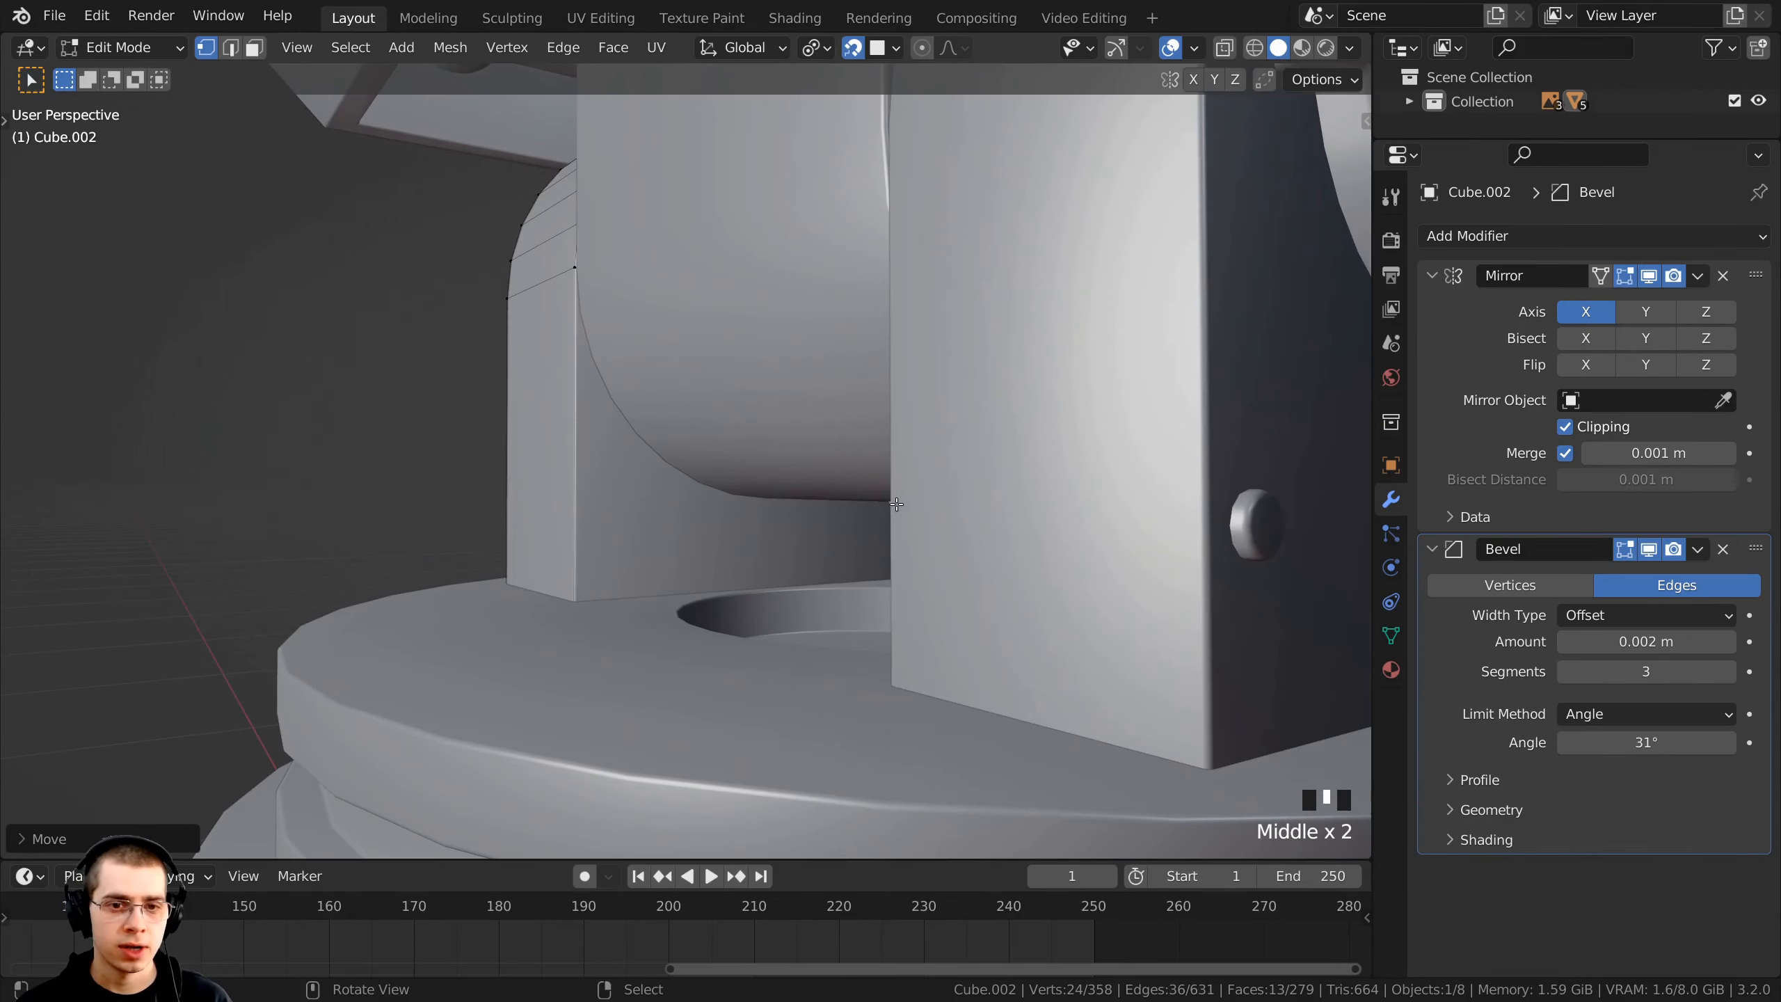
- Duplicate the bolt along global Y by about 0.255 m to the opposite lower corner of the bracket's inner face
key(shift+d)
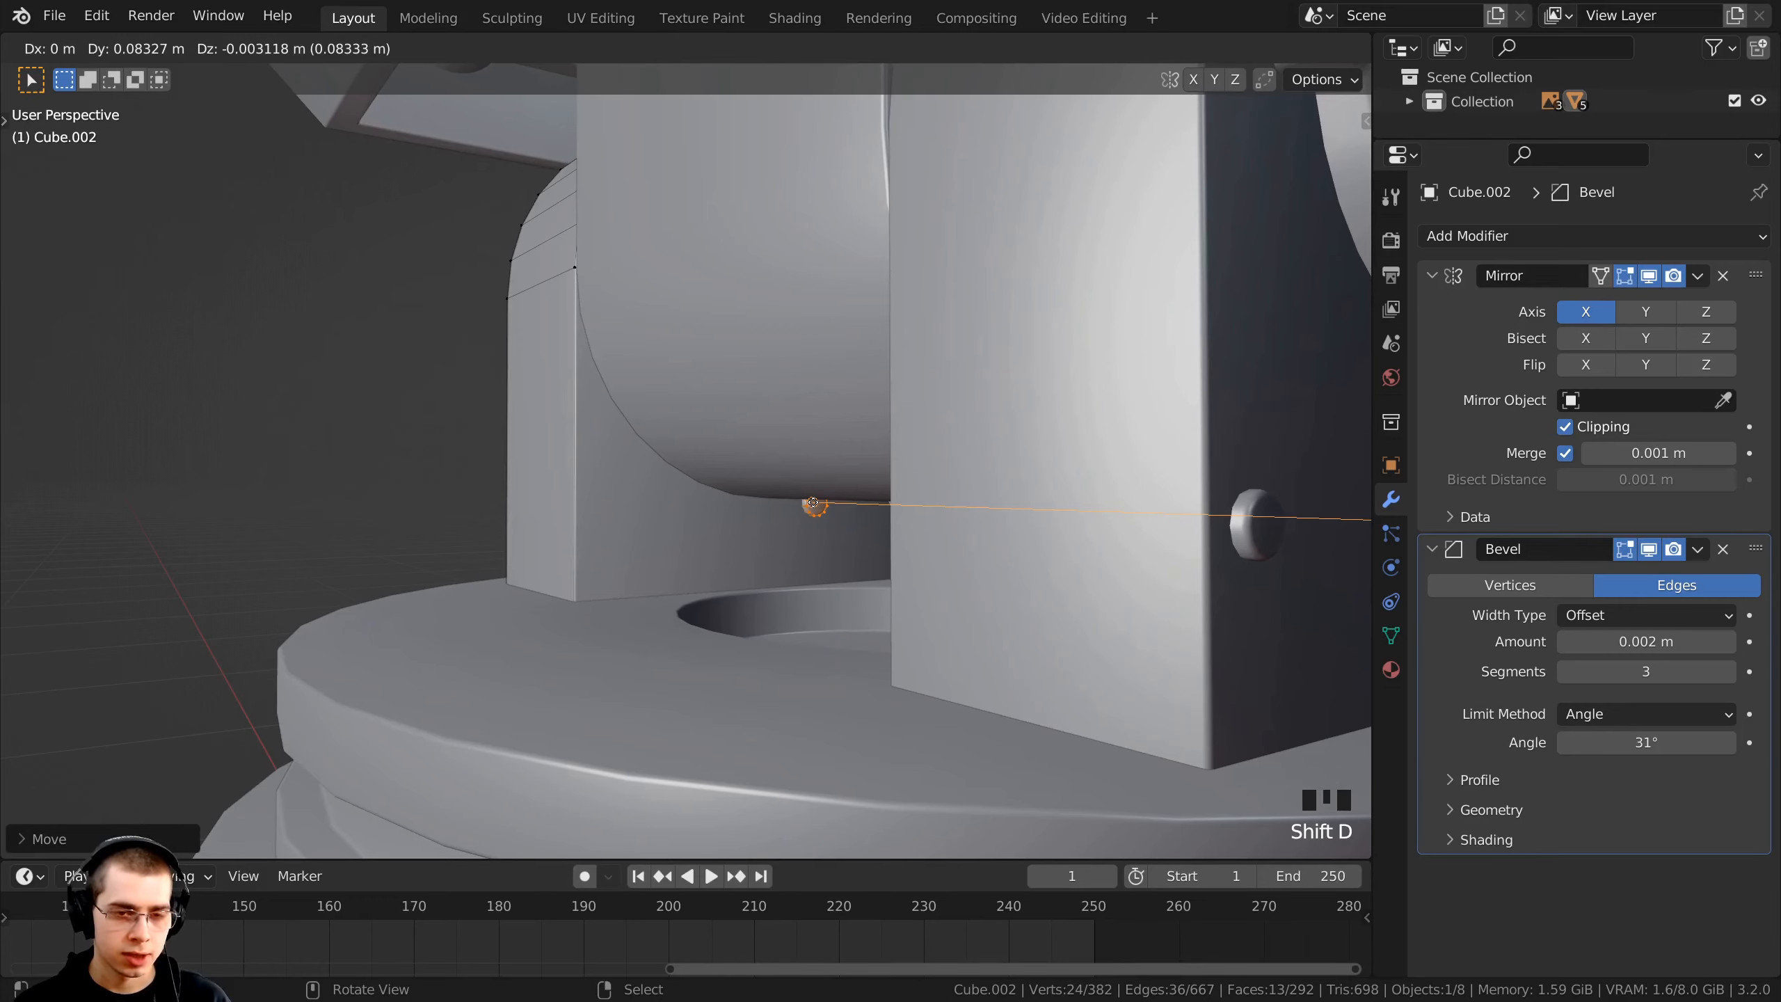
key(y)
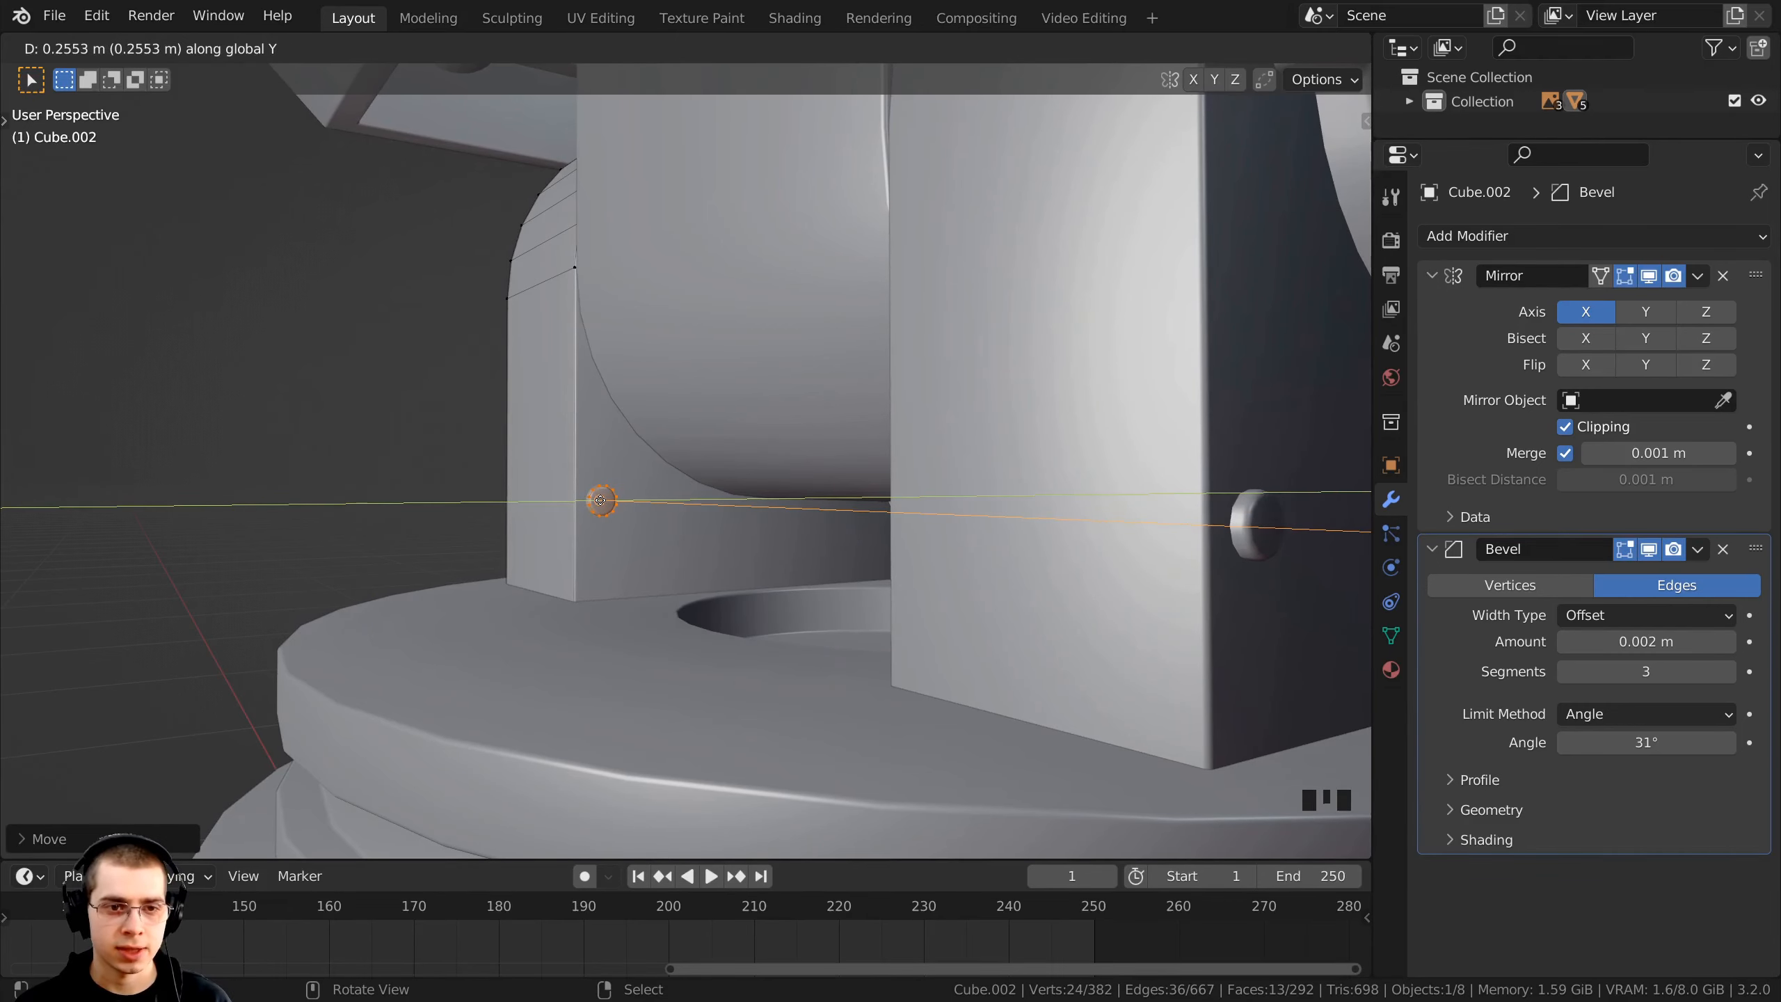
key(Return)
middle_drag(911, 505, 555, 197)
scroll(987, 511, down, 2)
scroll(987, 512, down, 4)
scroll(616, 514, up, 3)
scroll(554, 197, down, 2)
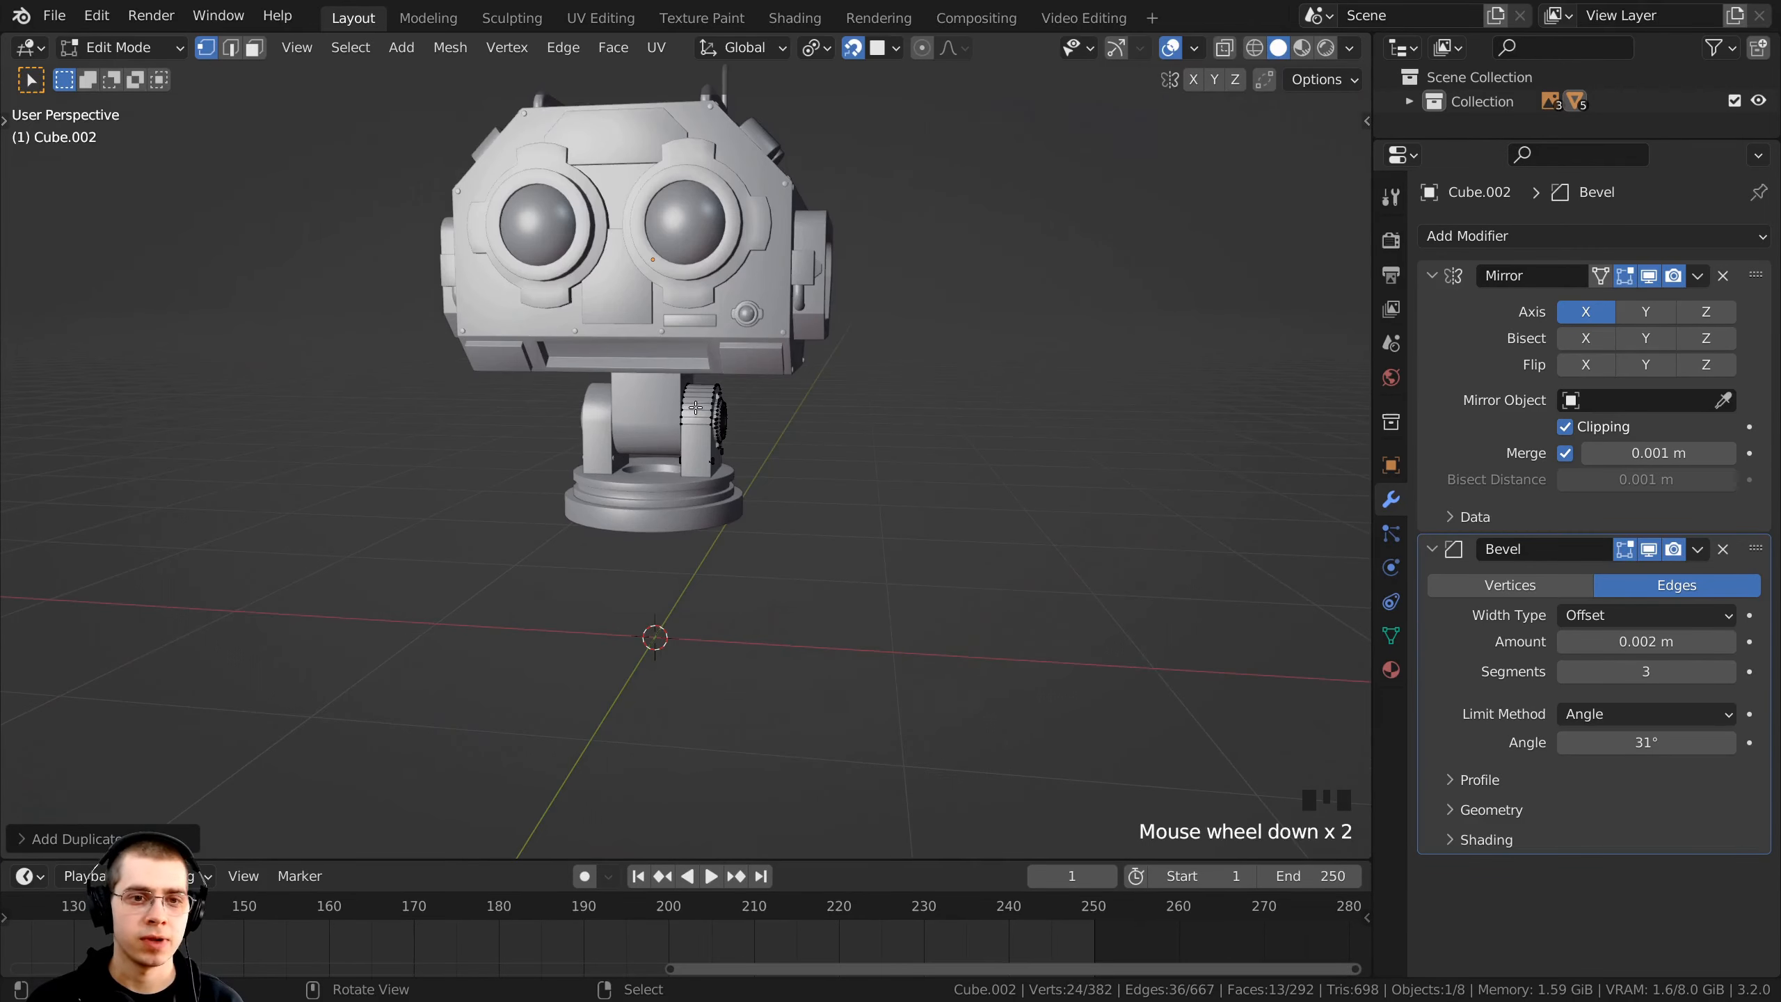
scroll(695, 407, up, 5)
scroll(713, 596, up, 2)
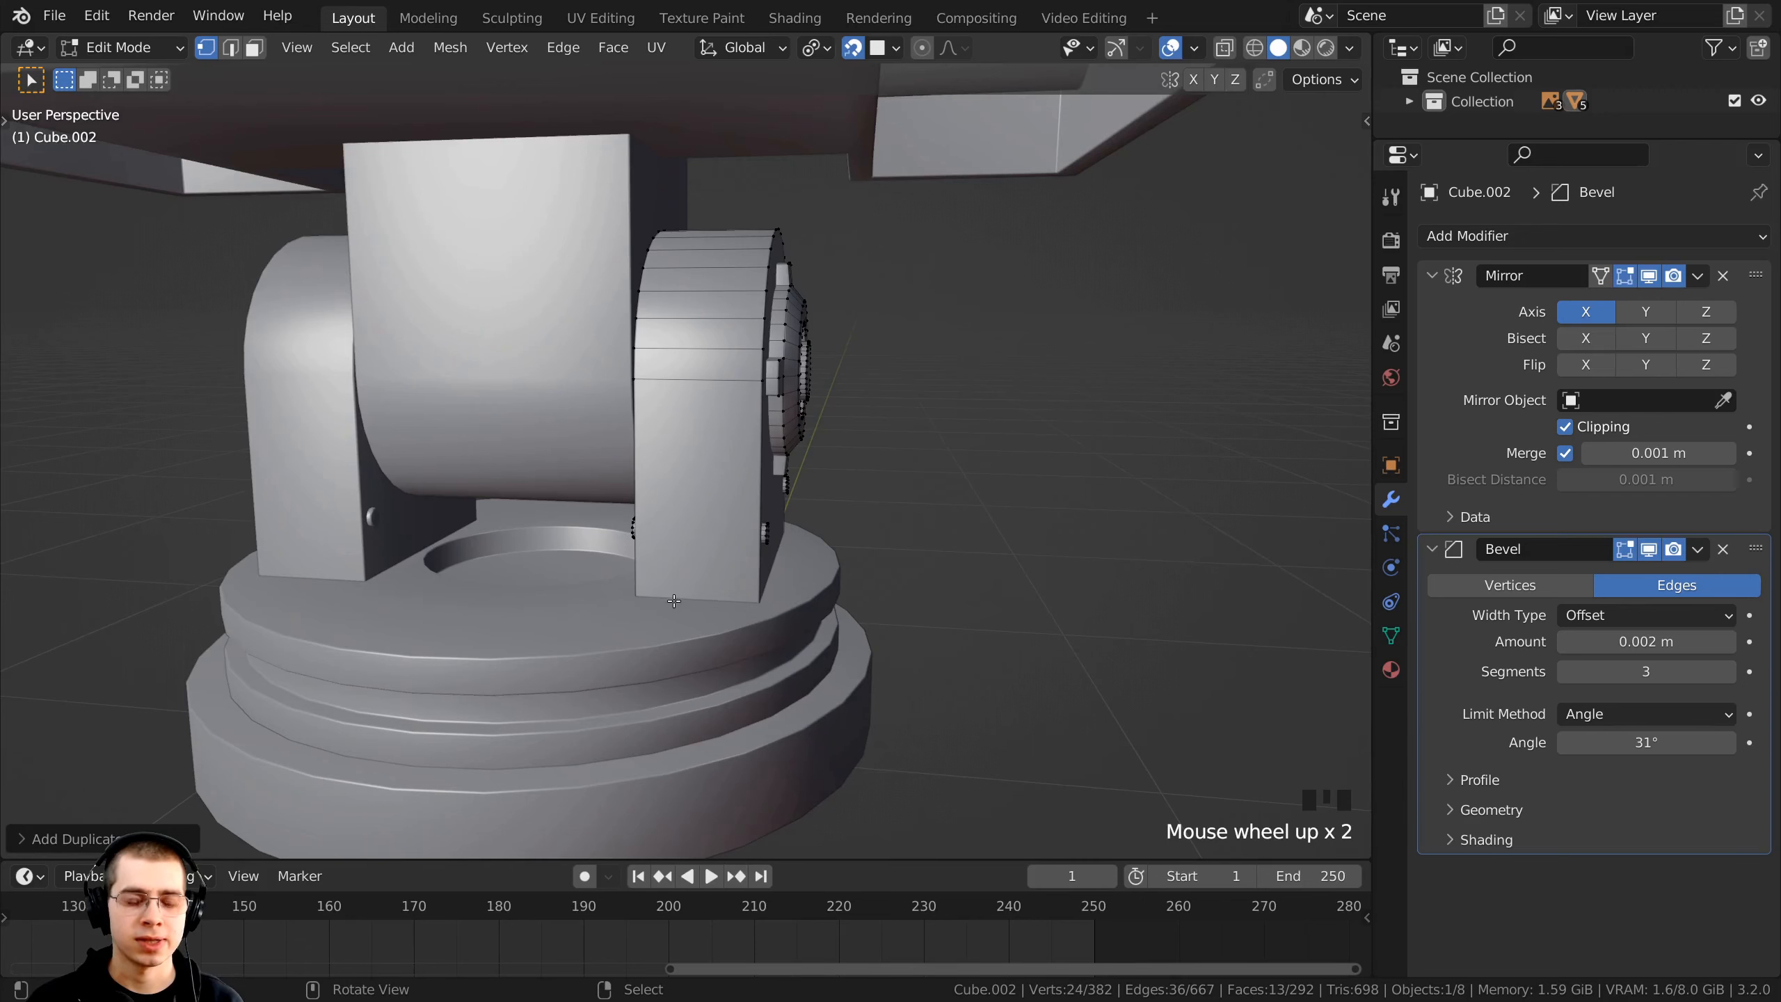
- Switch to face selection, duplicate the side bracket's flat lower front face, and turn off snapping
shift+middle_drag(688, 531, 646, 448)
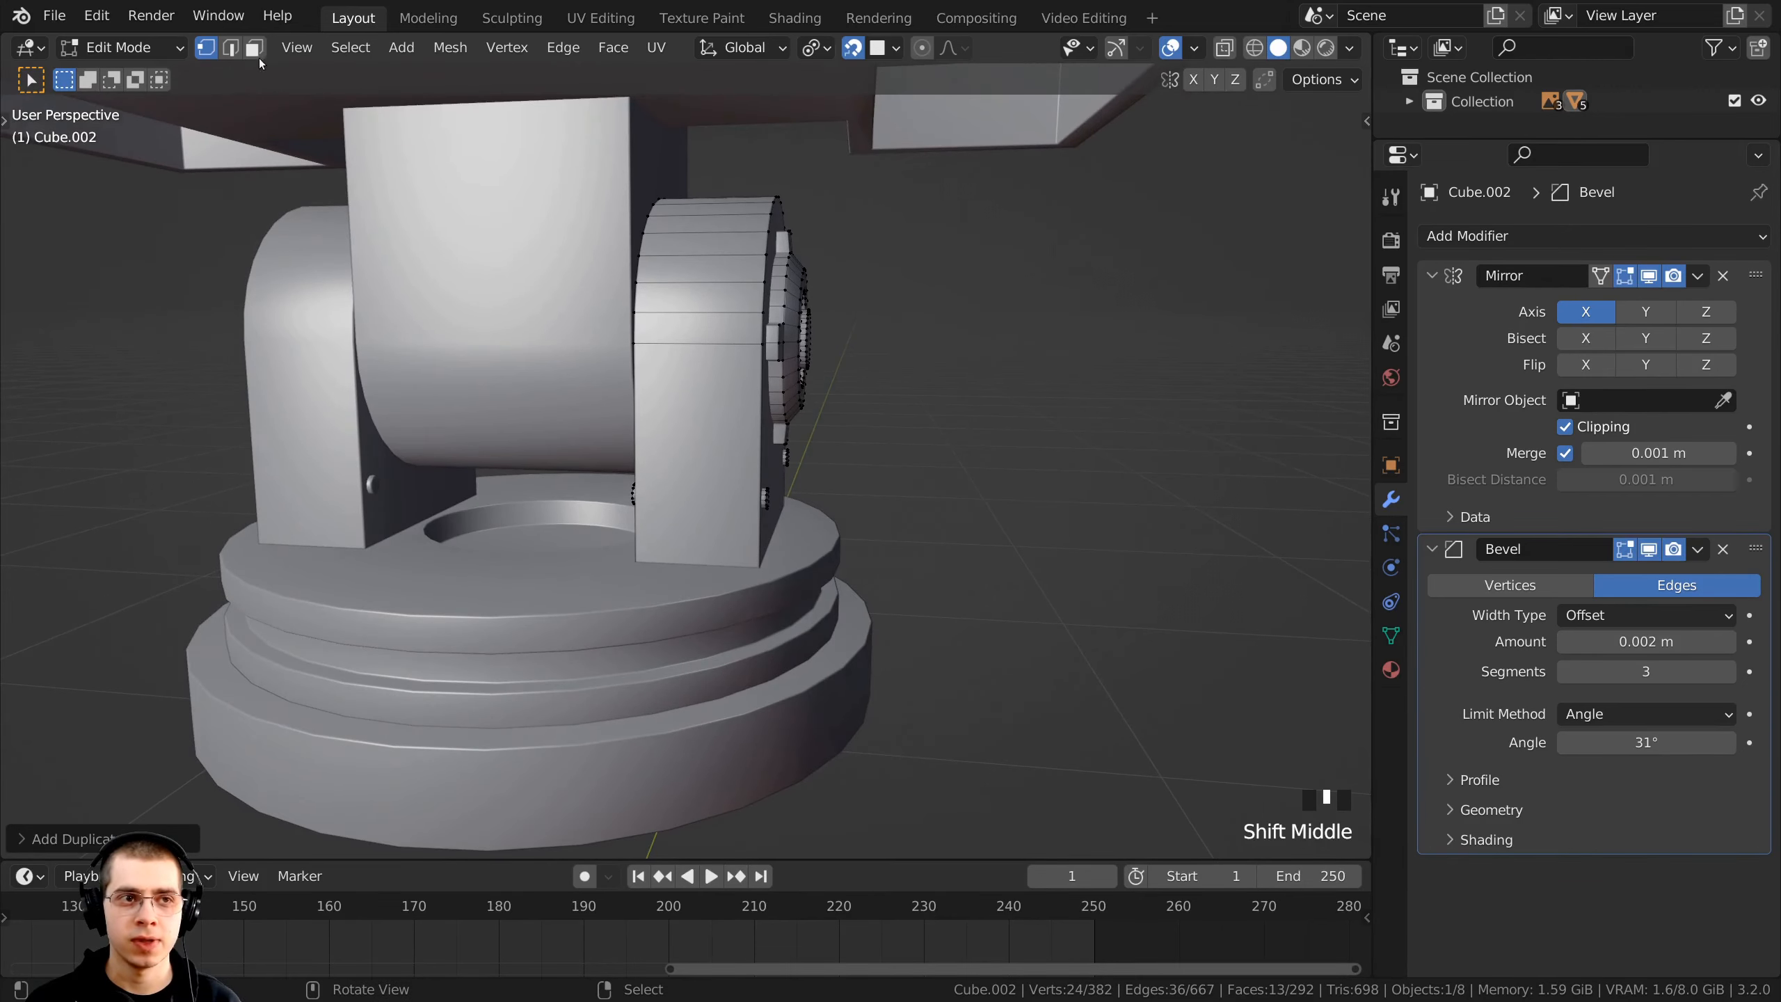
click(254, 48)
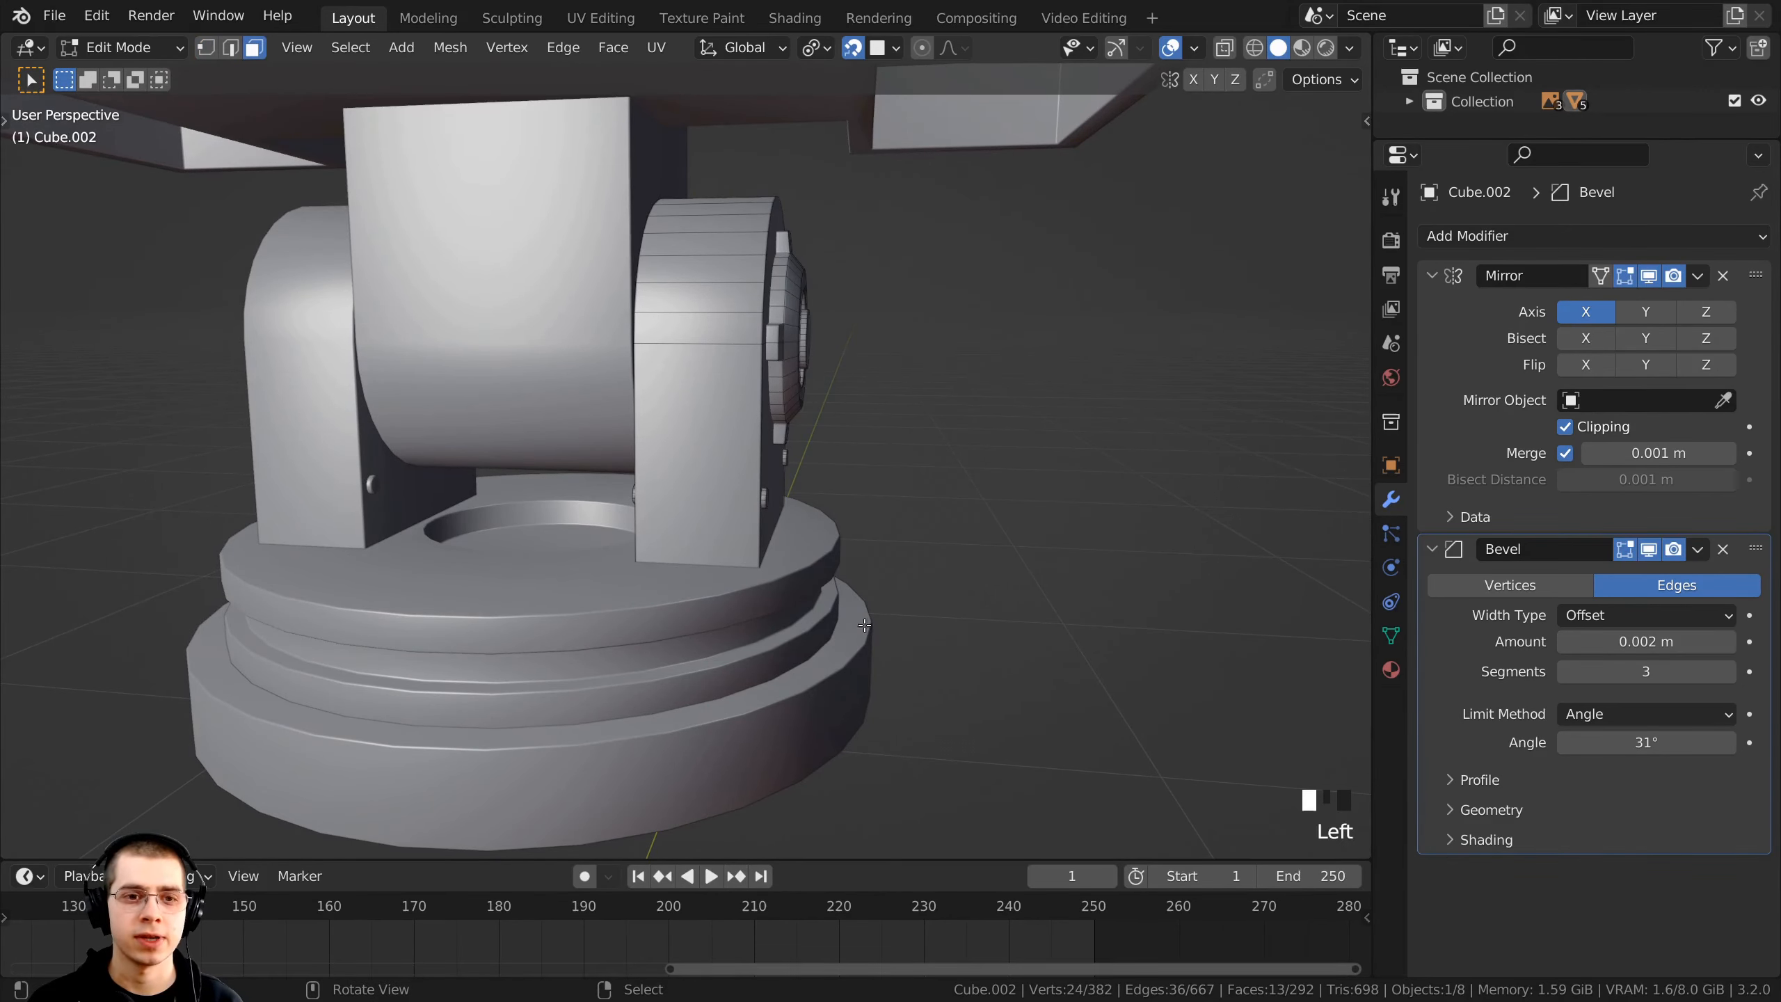
click(734, 391)
middle_drag(734, 391, 723, 315)
key(shift+d)
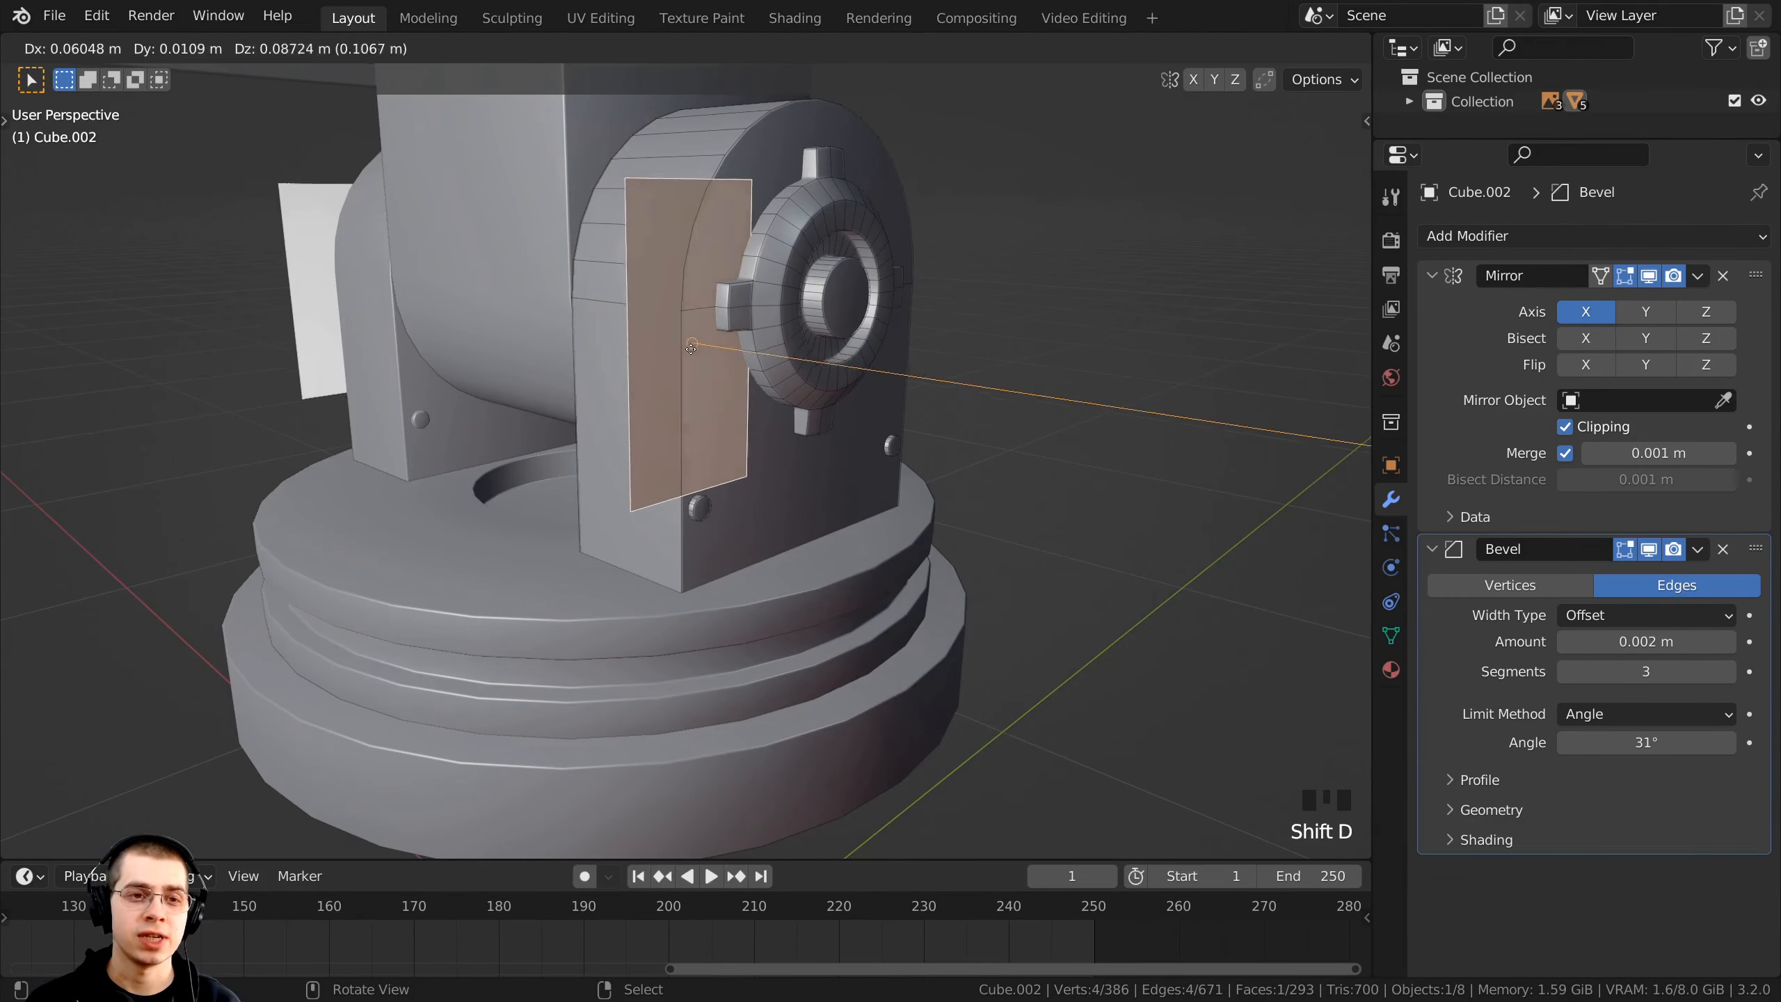
right_click(647, 424)
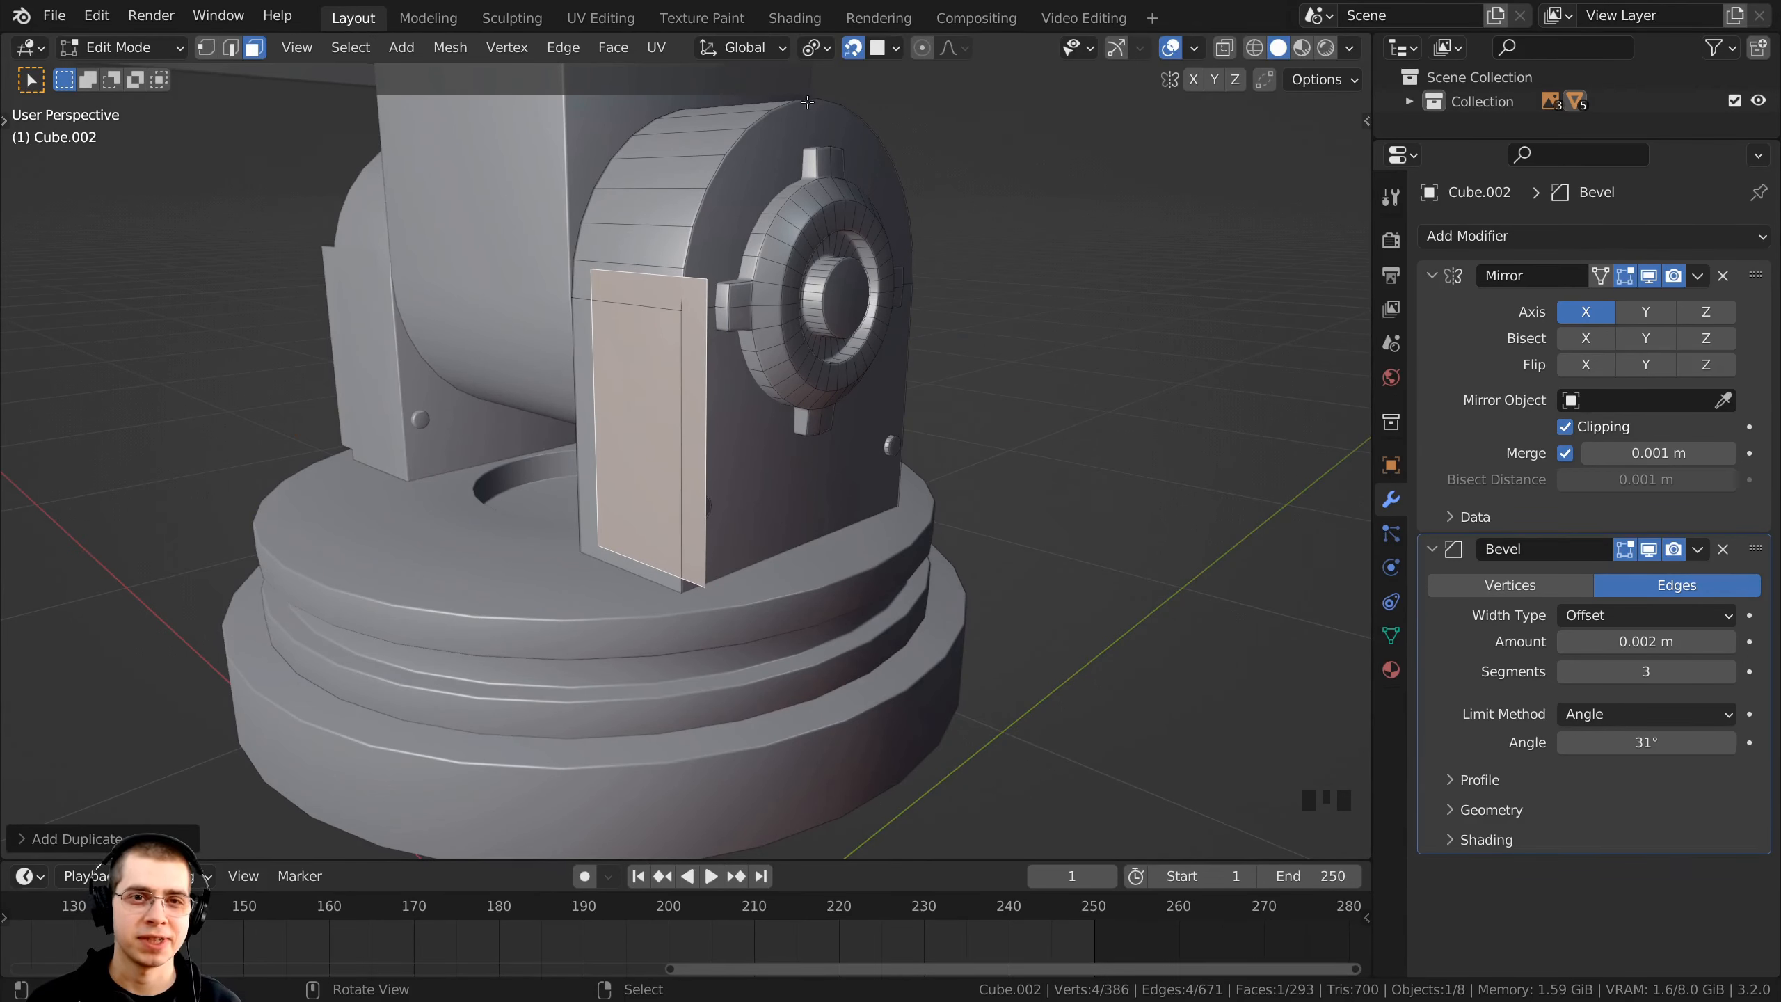
click(853, 48)
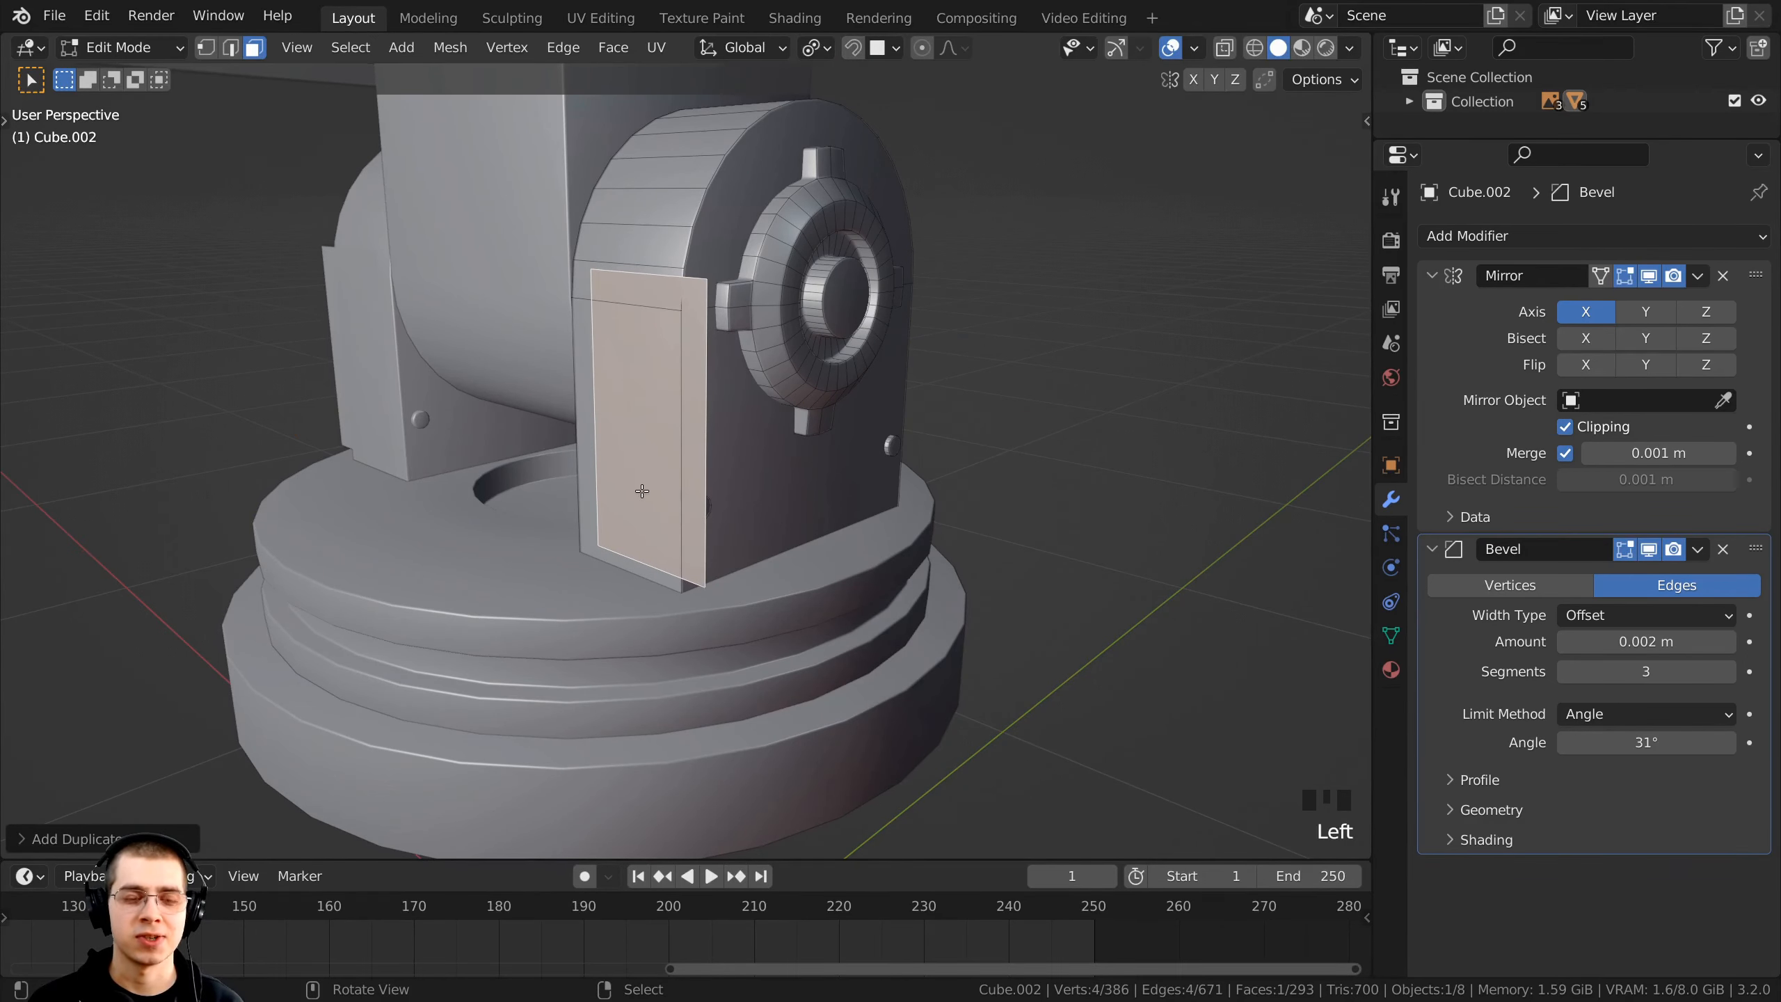
- Move the duplicated face out in front of the bracket and scale it down to a smaller rectangle near the base
shift+middle_drag(643, 491, 701, 394)
key(g)
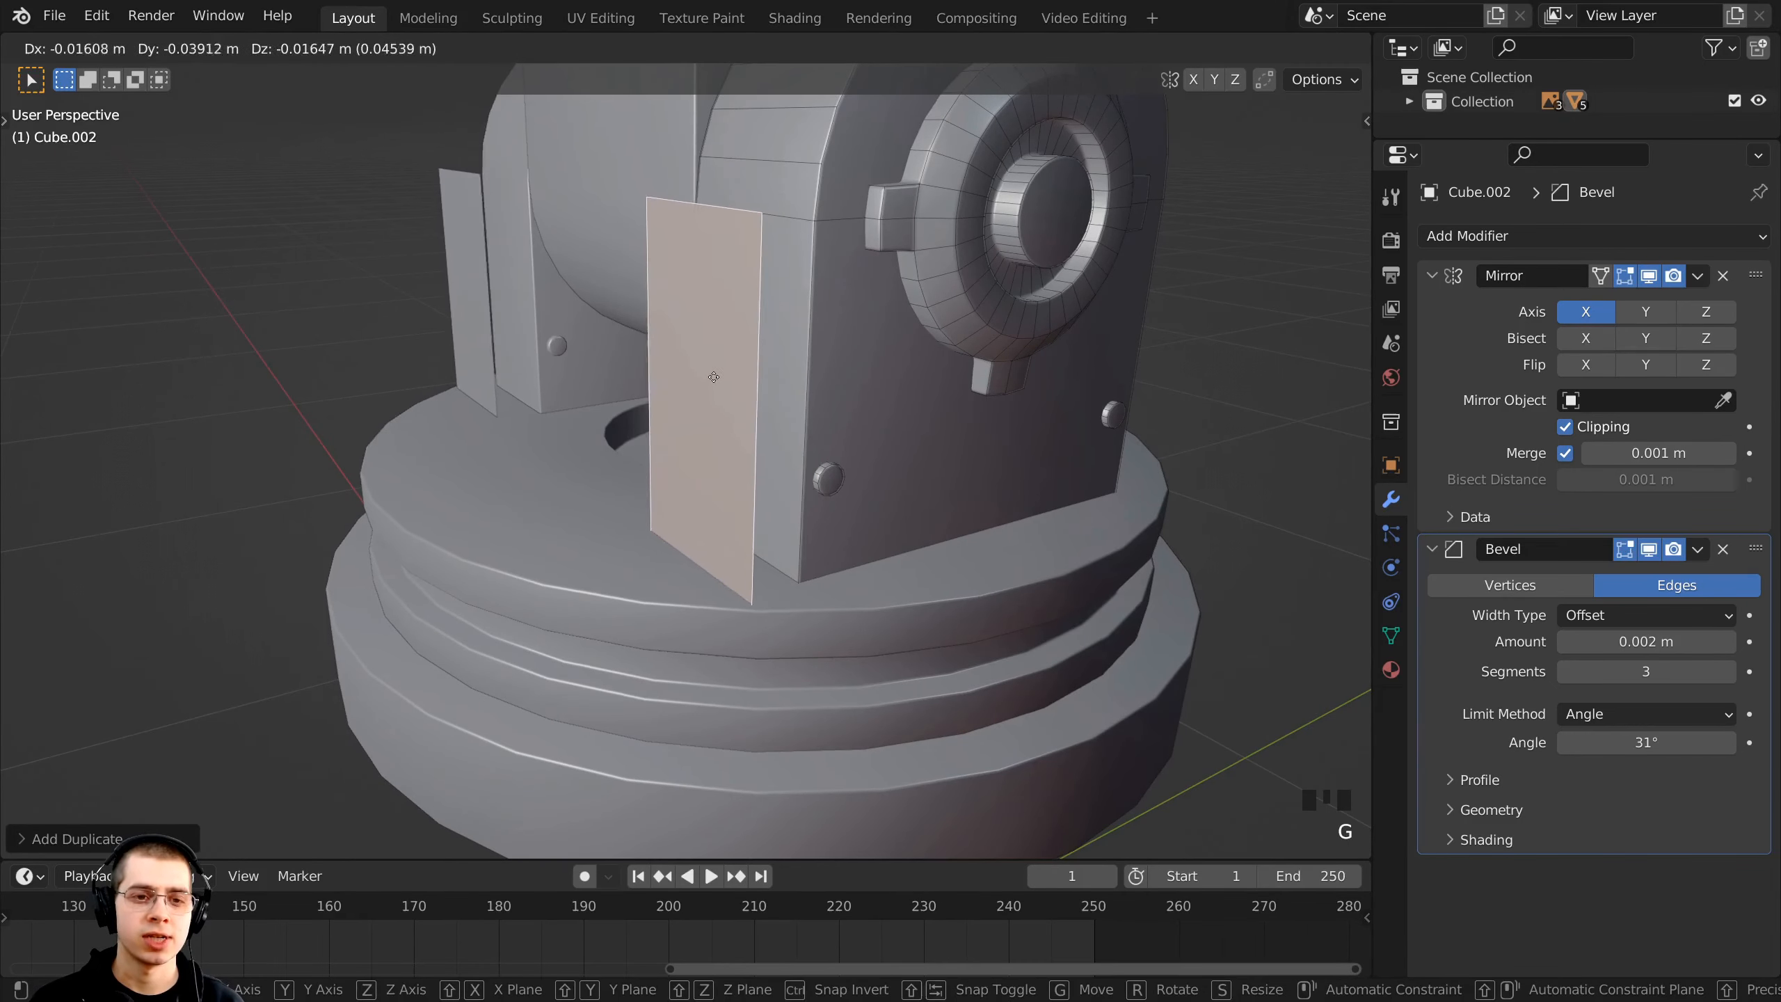
click(714, 377)
key(s)
click(827, 411)
key(g)
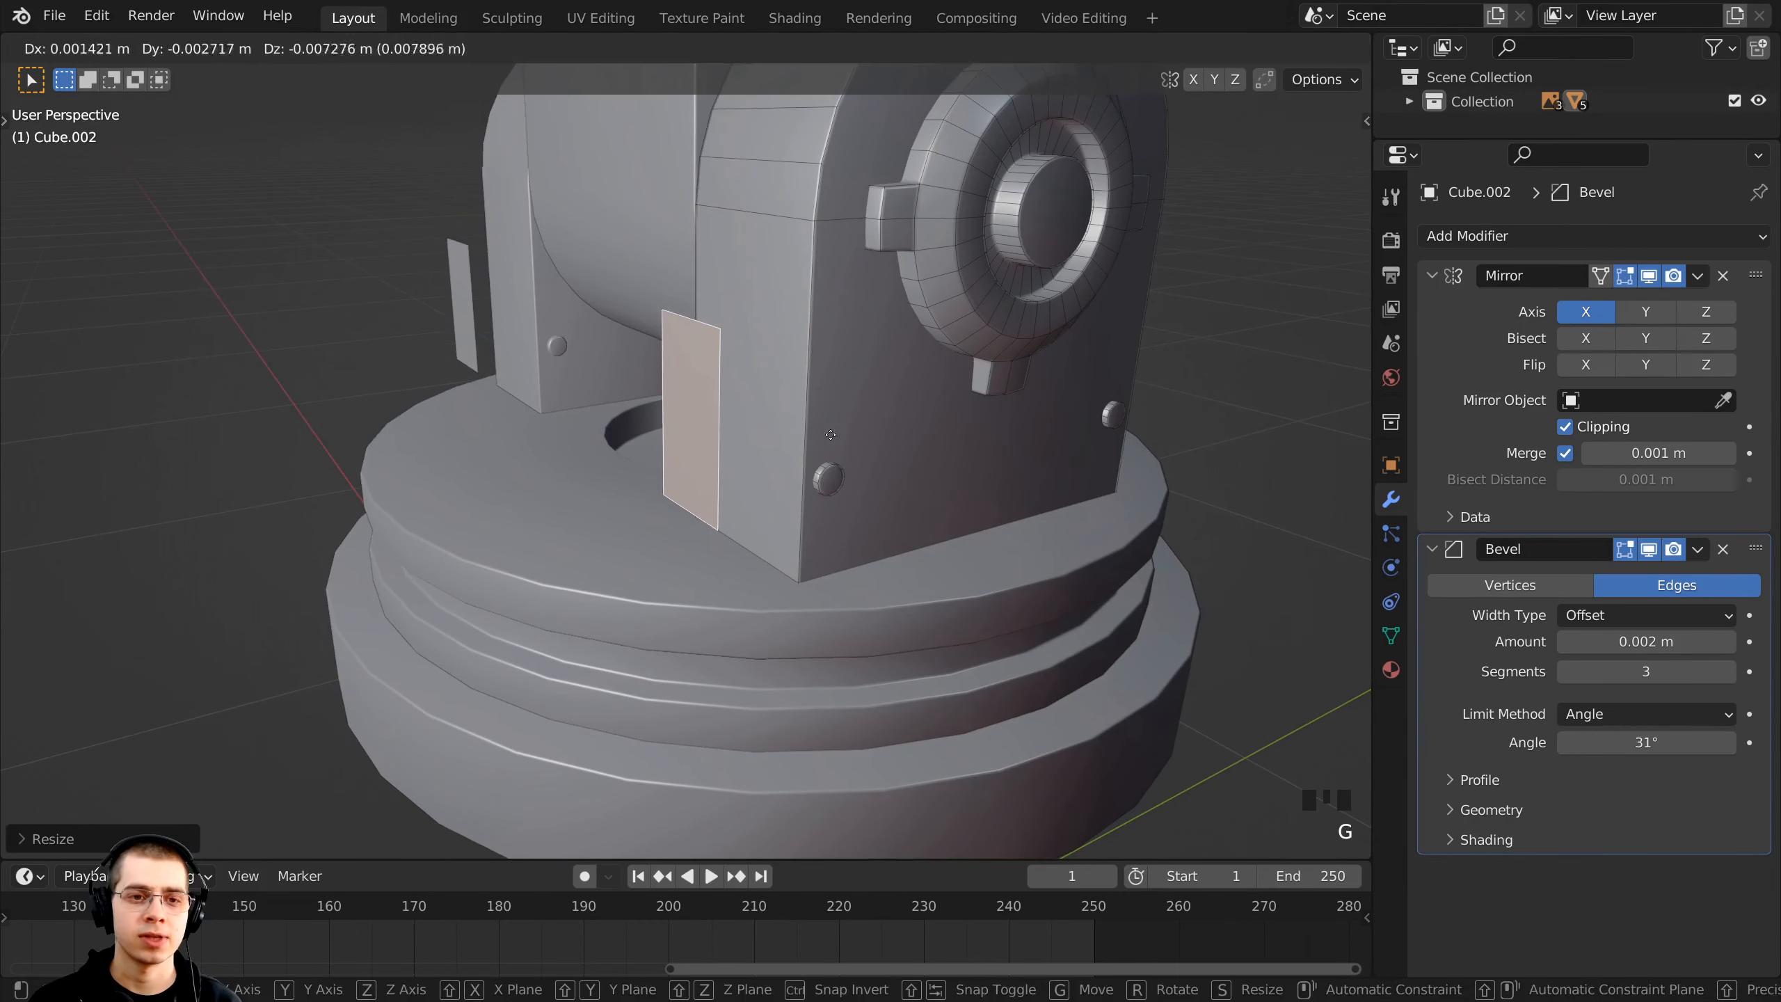
click(826, 463)
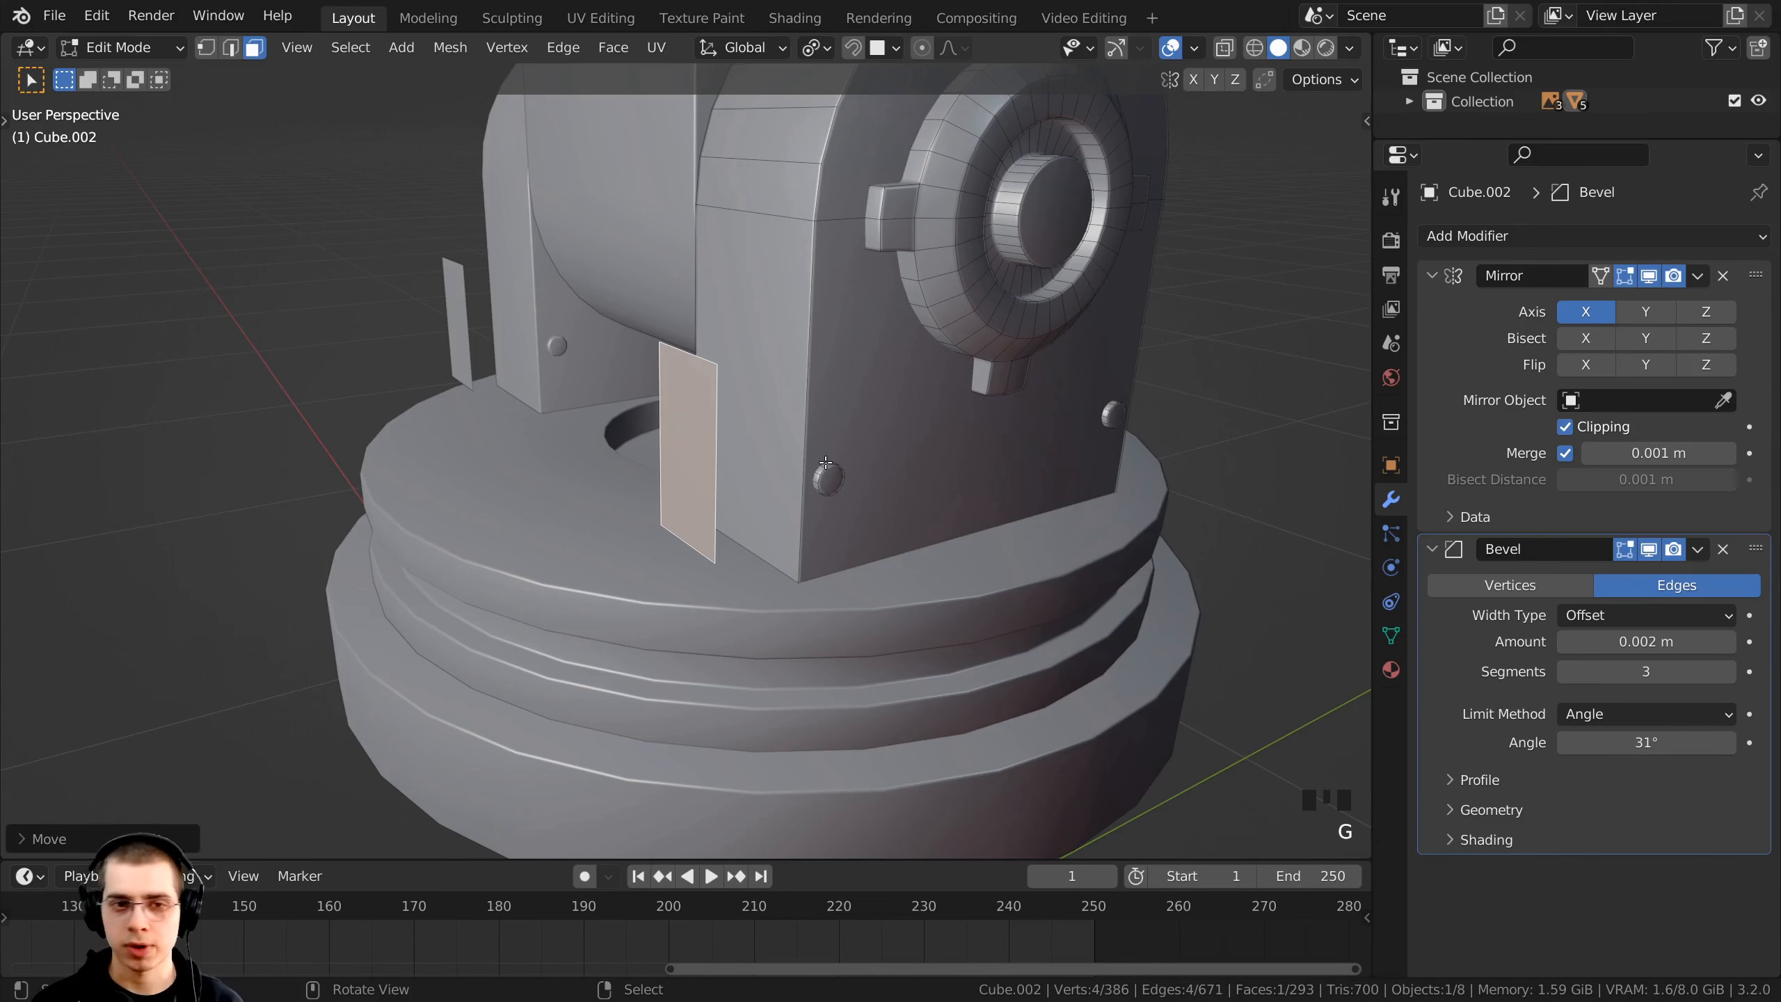
- In front wireframe view, move and scale the duplicated face to fit the rectangular block in the reference image
key(KP_1)
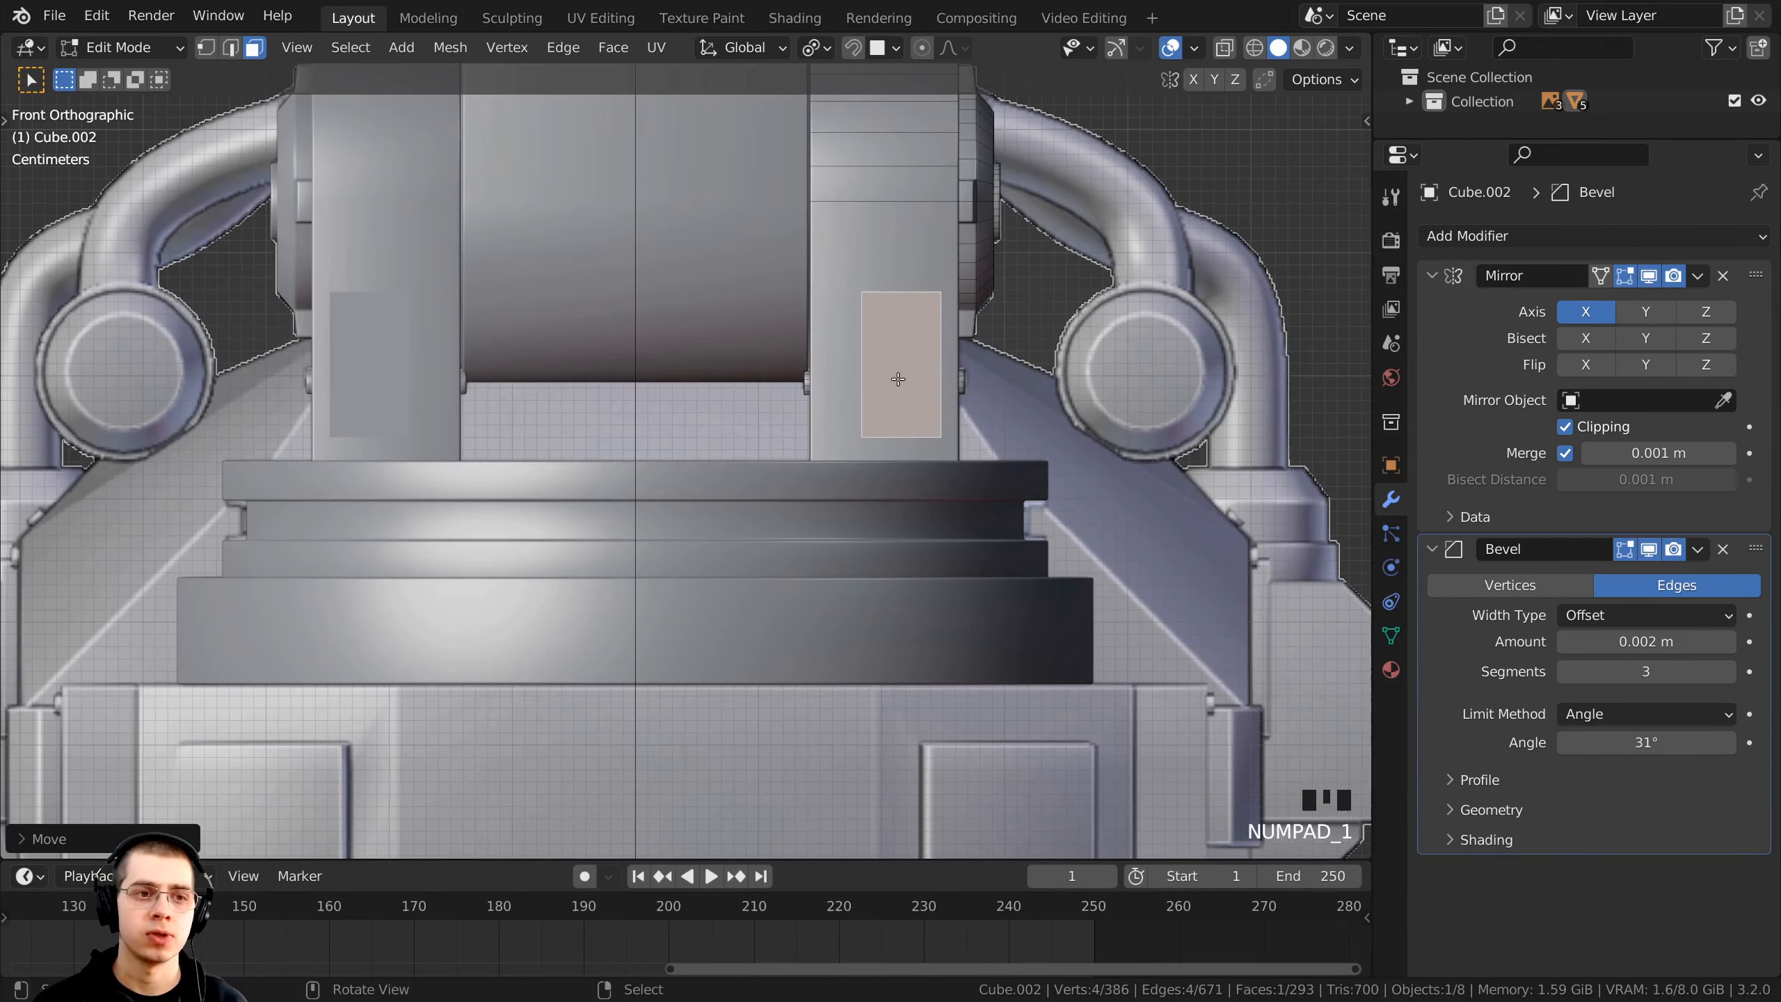
shift+middle_drag(897, 380, 866, 427)
scroll(1196, 440, up, 2)
key(z)
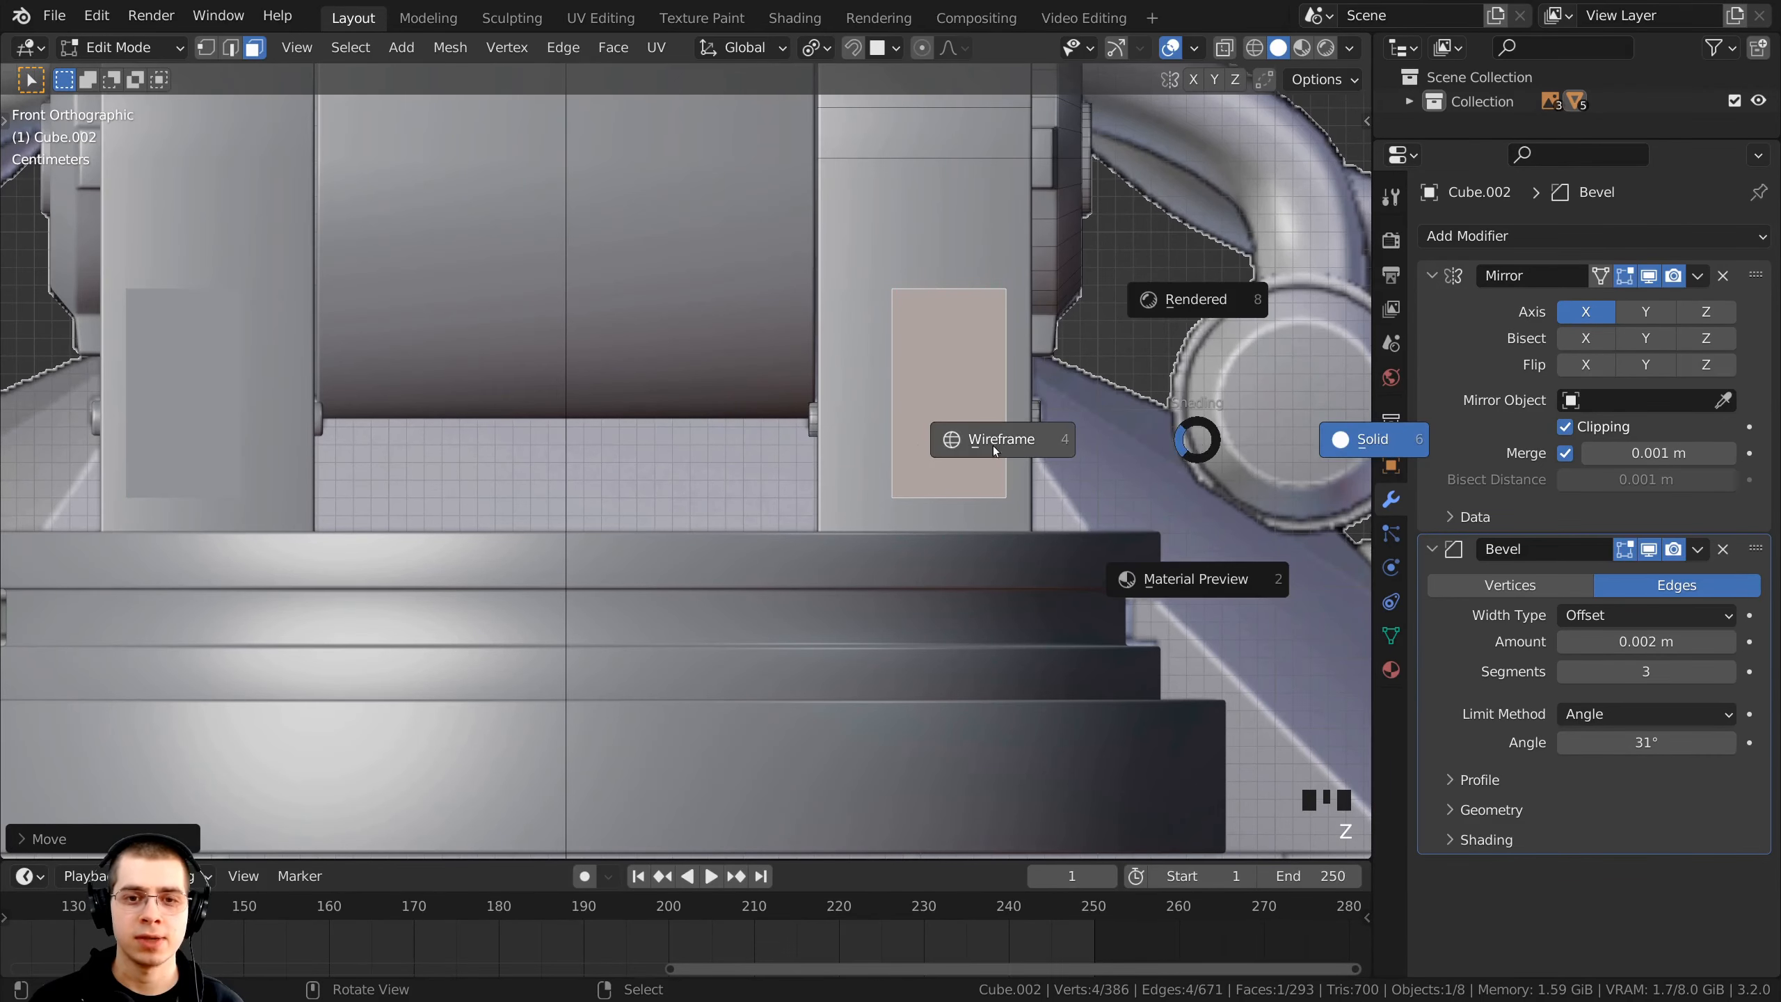
click(919, 445)
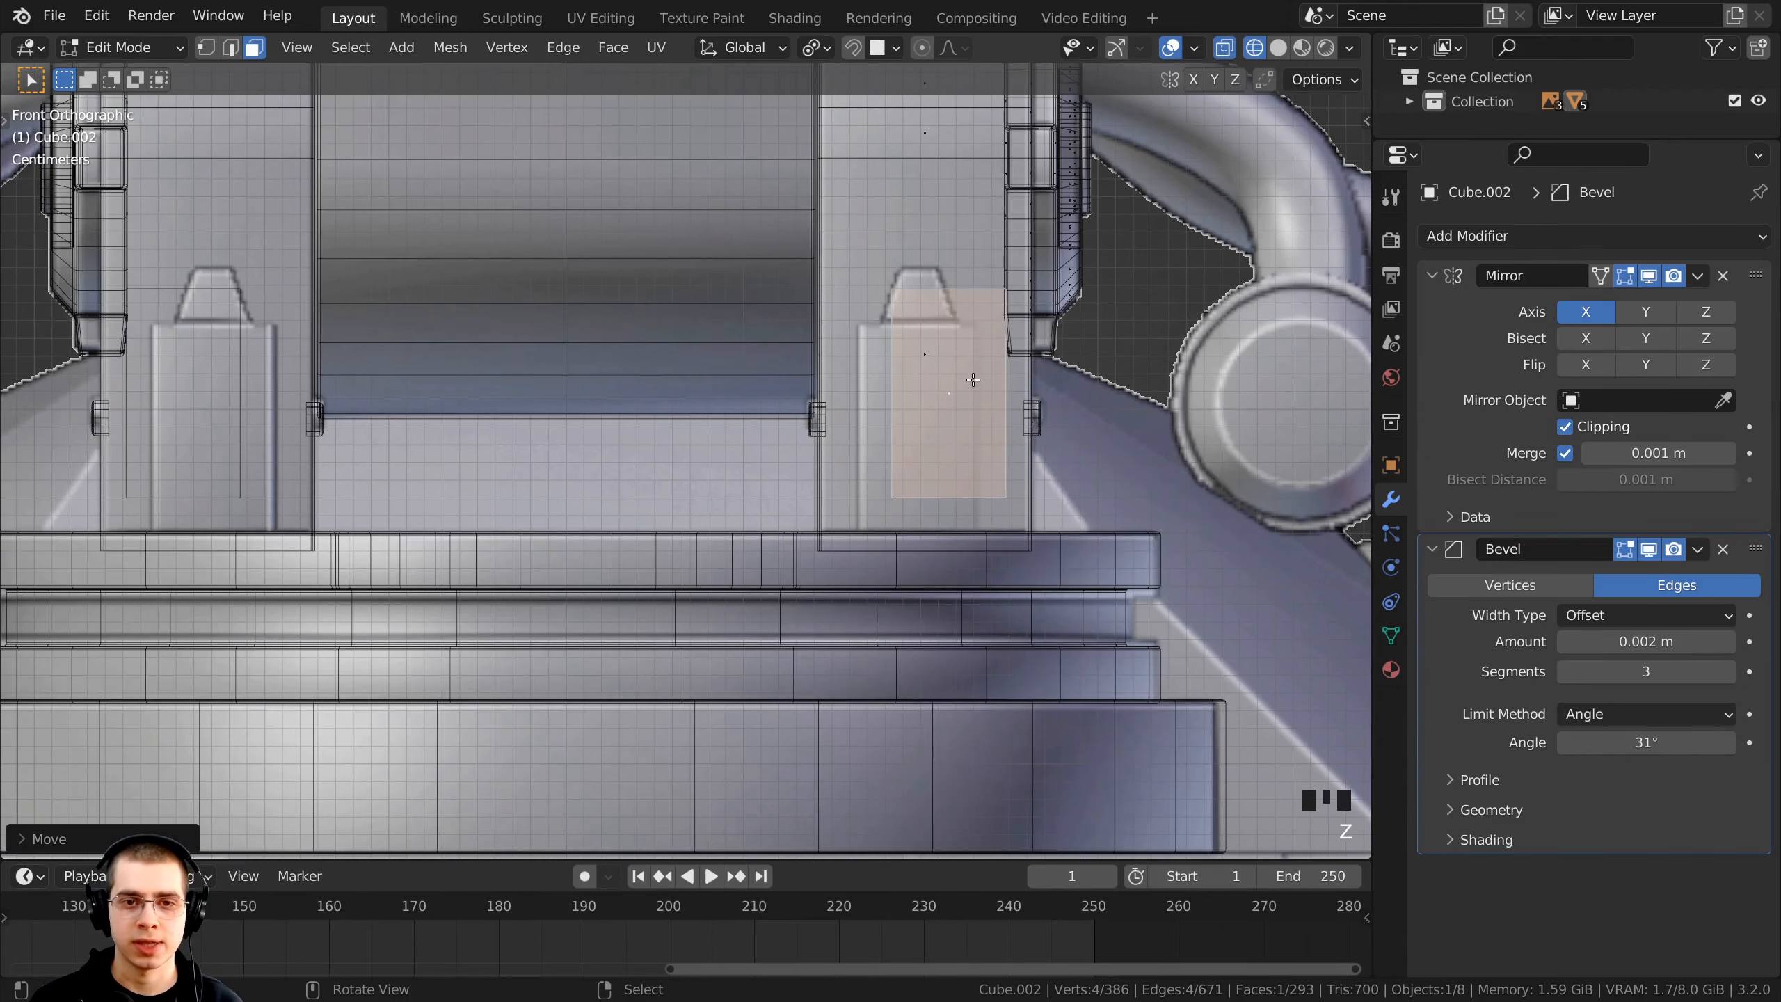
key(g)
click(982, 421)
key(s)
click(985, 423)
key(g)
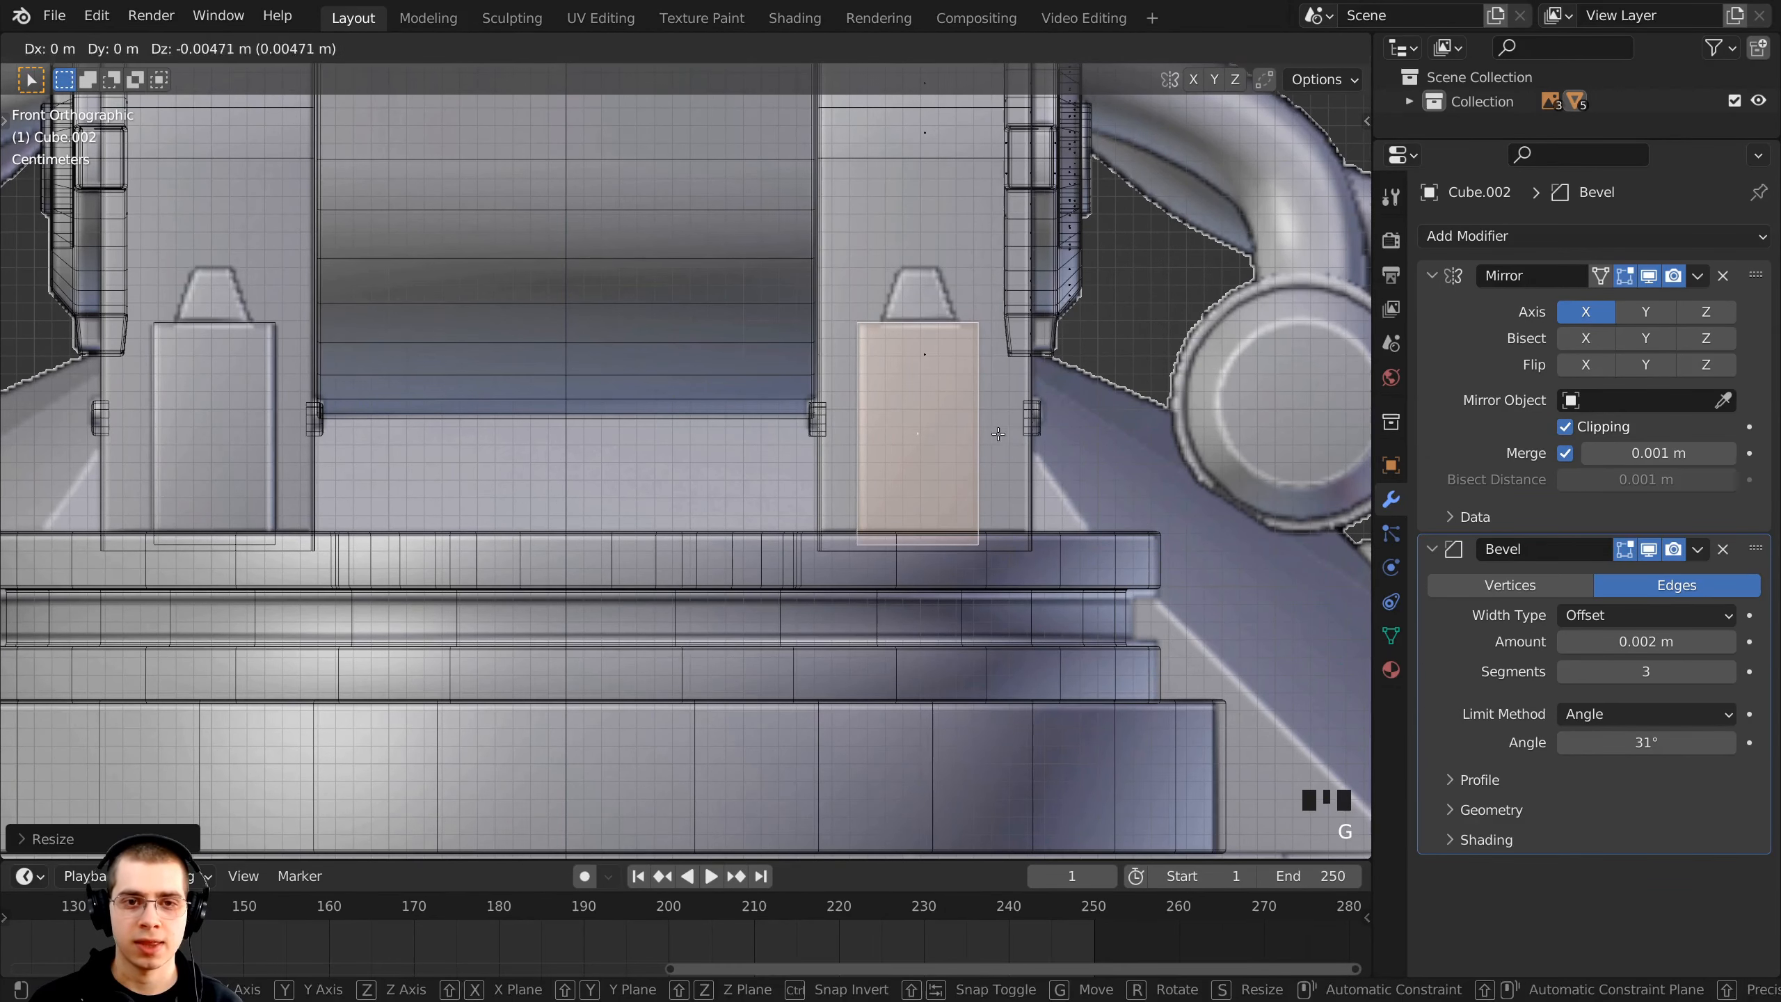
click(1002, 434)
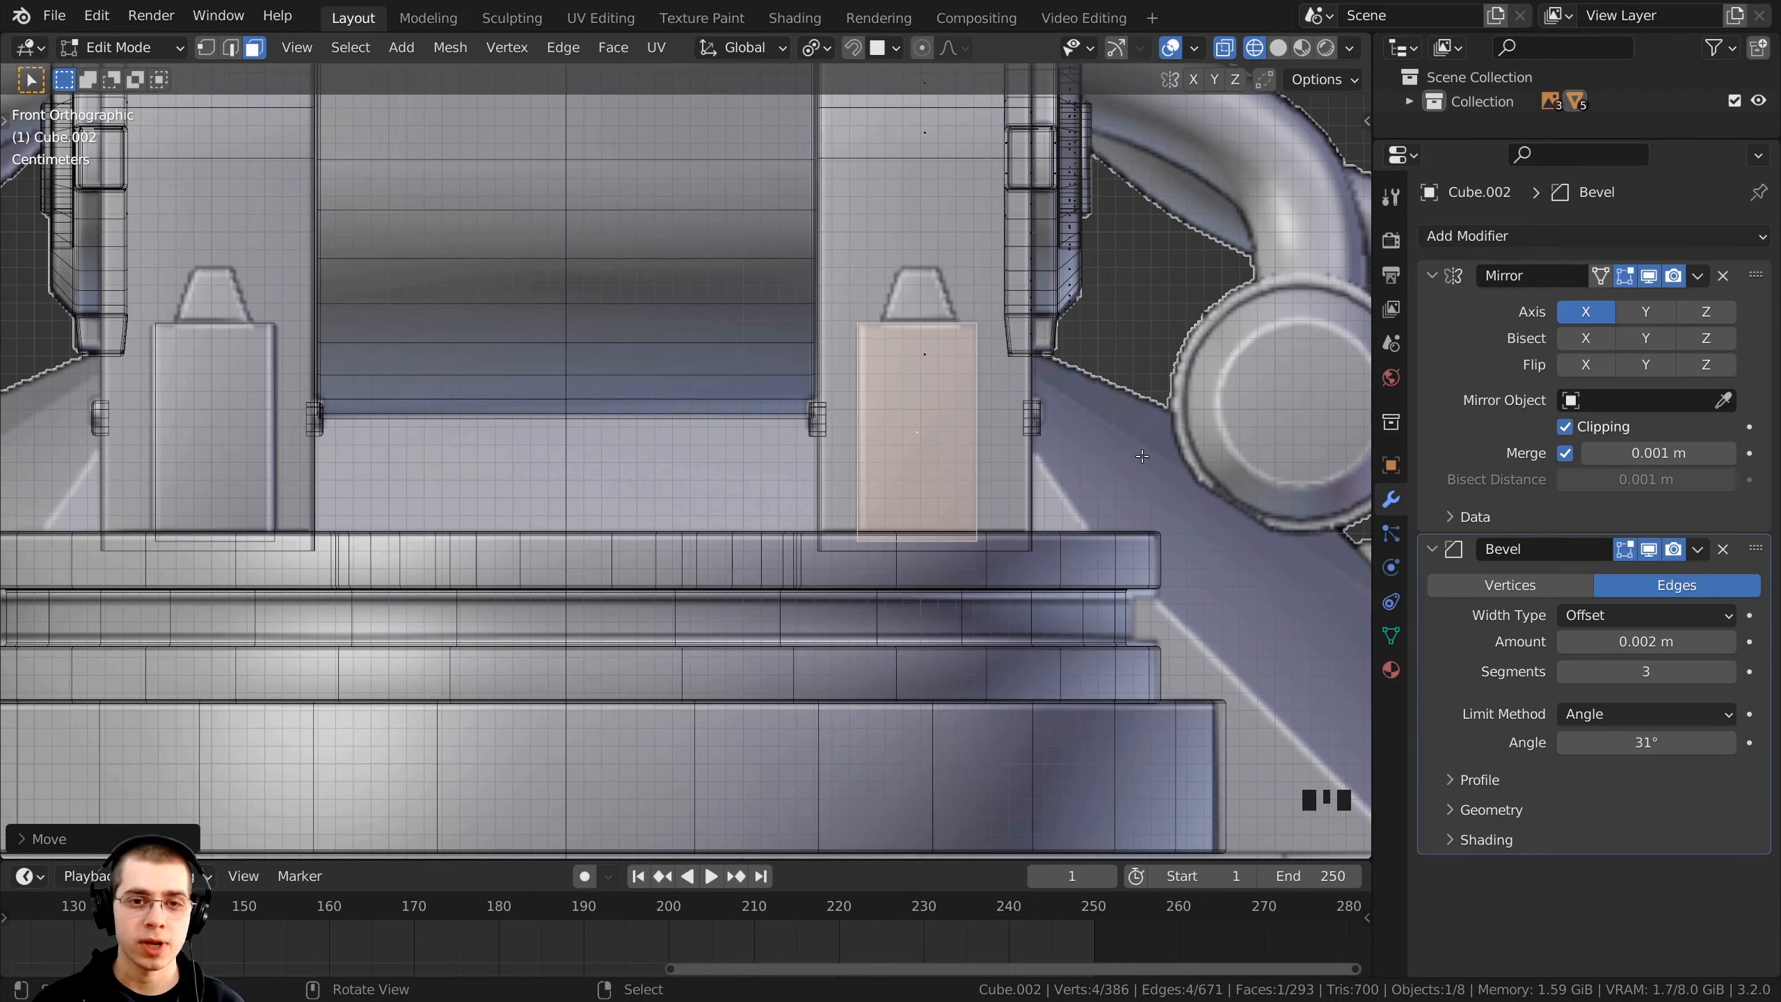
- In right view, move the face along global Y by about 0.021 m to the block's front edge in the reference
key(KP_3)
click(613, 390)
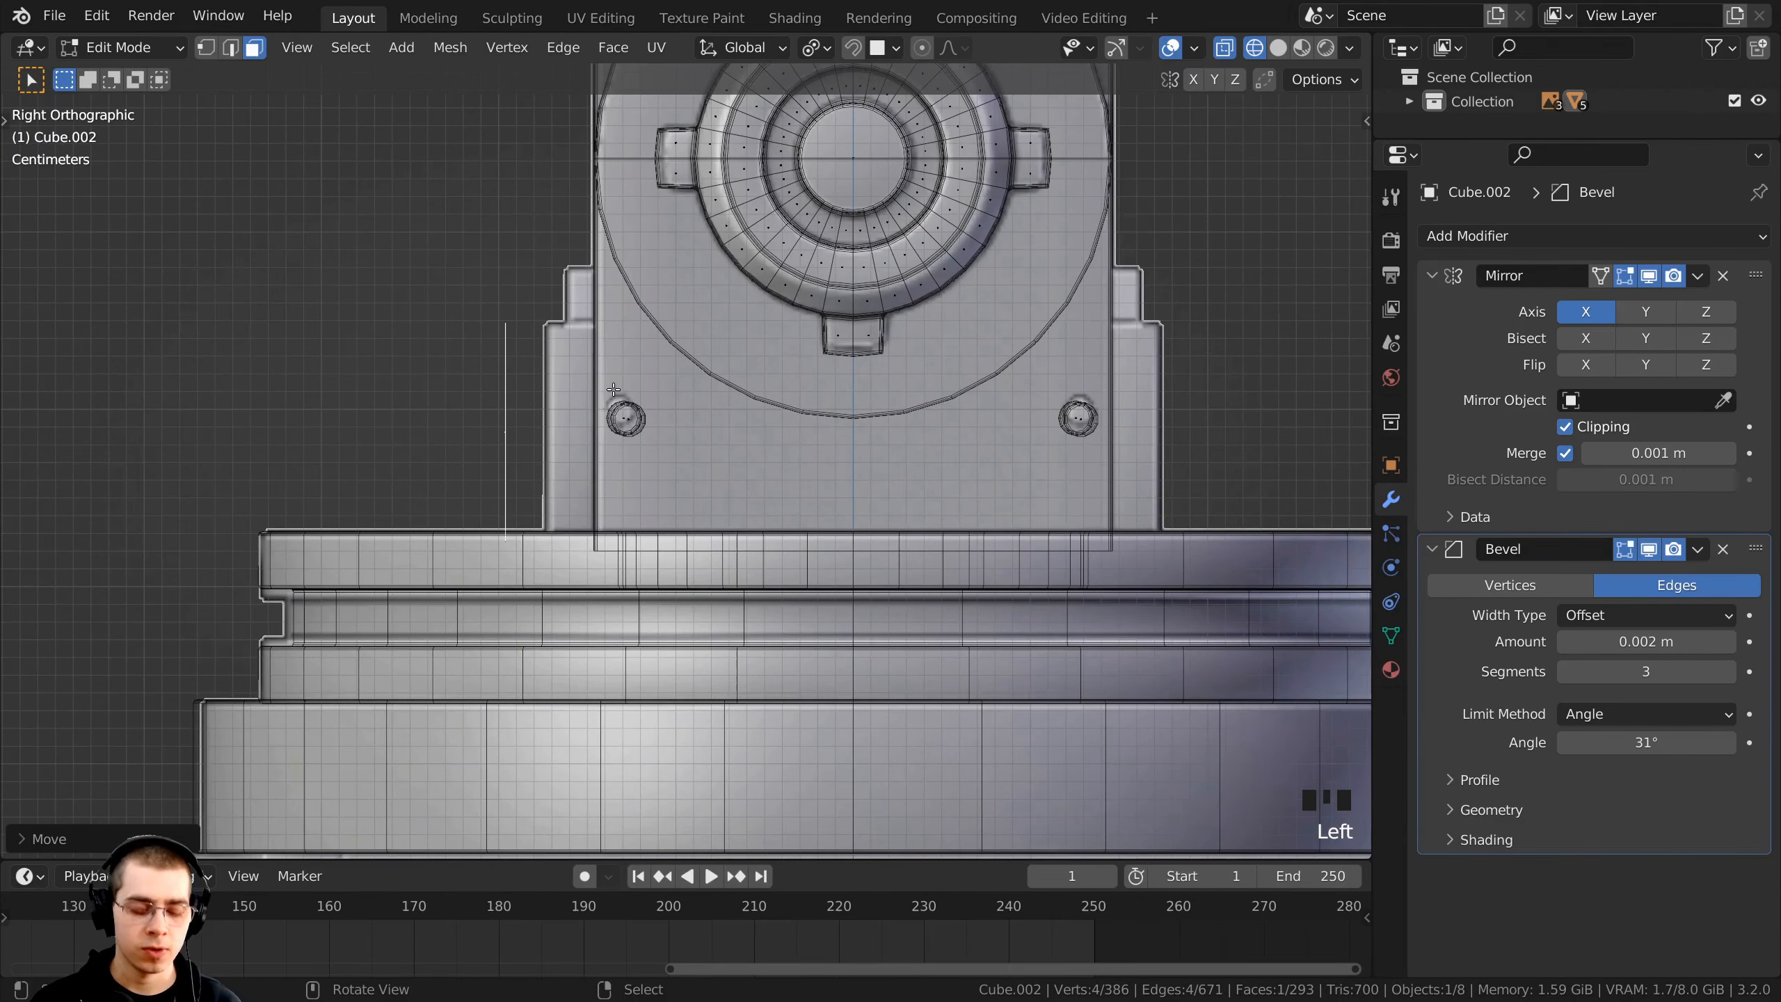
key(g)
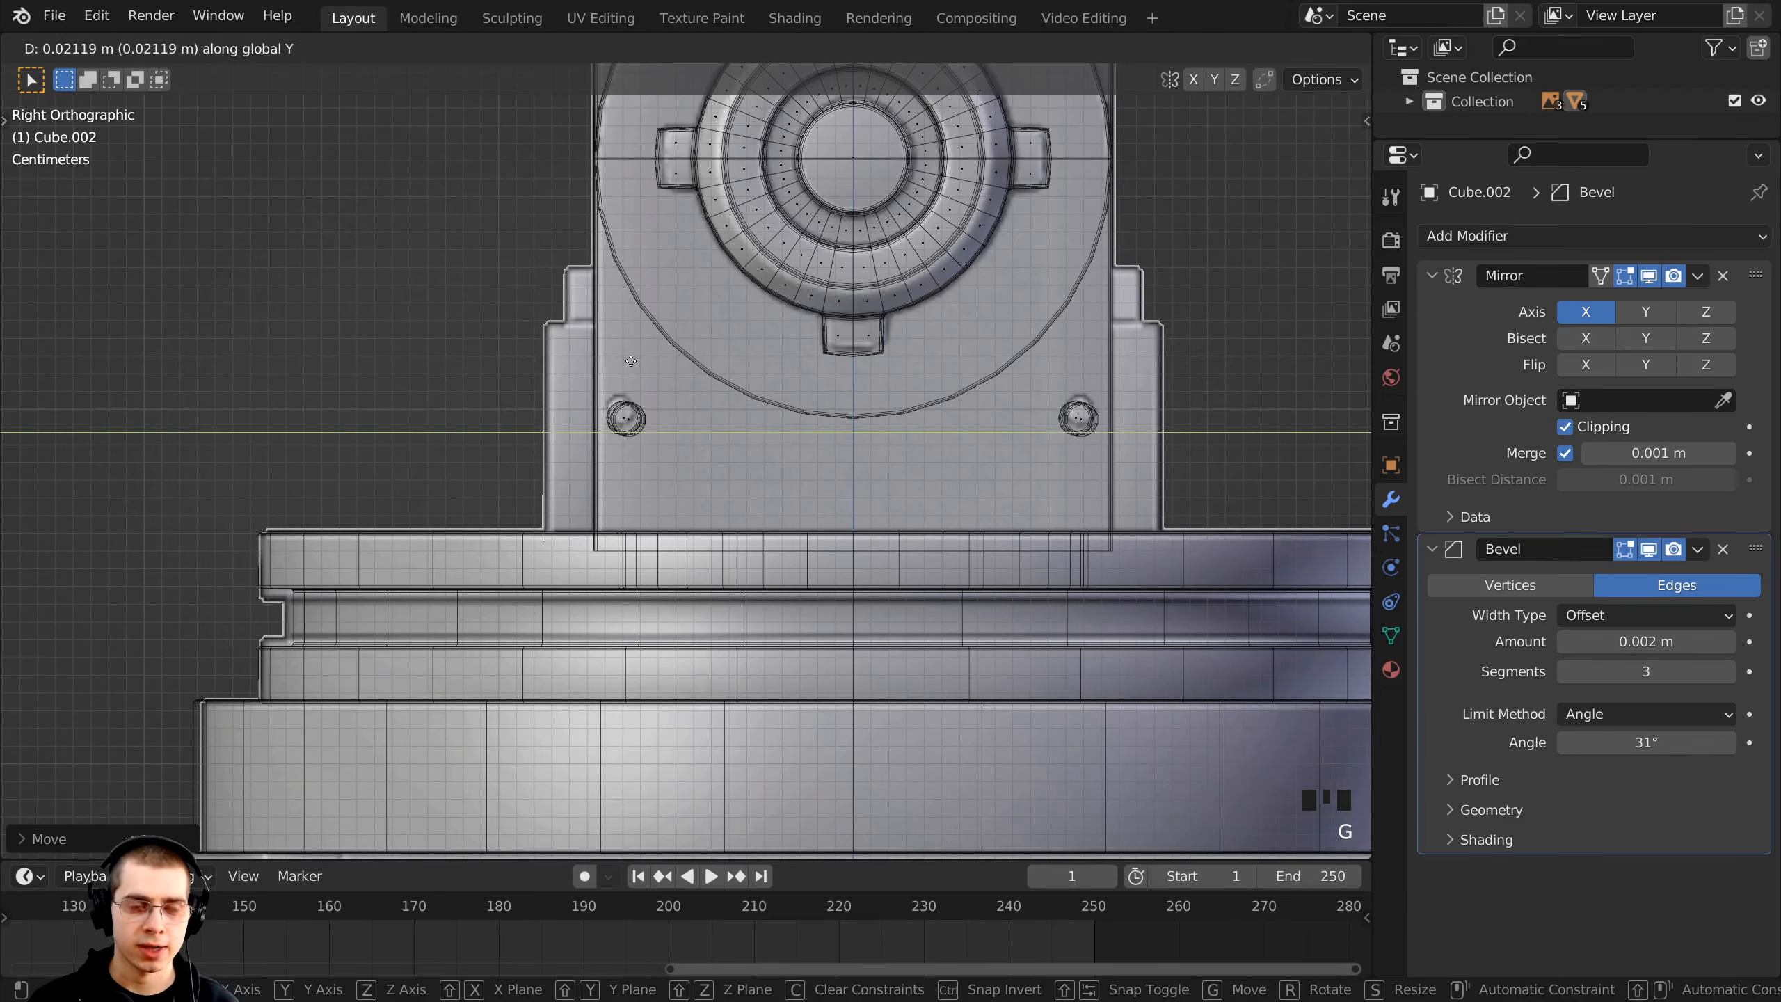
click(631, 361)
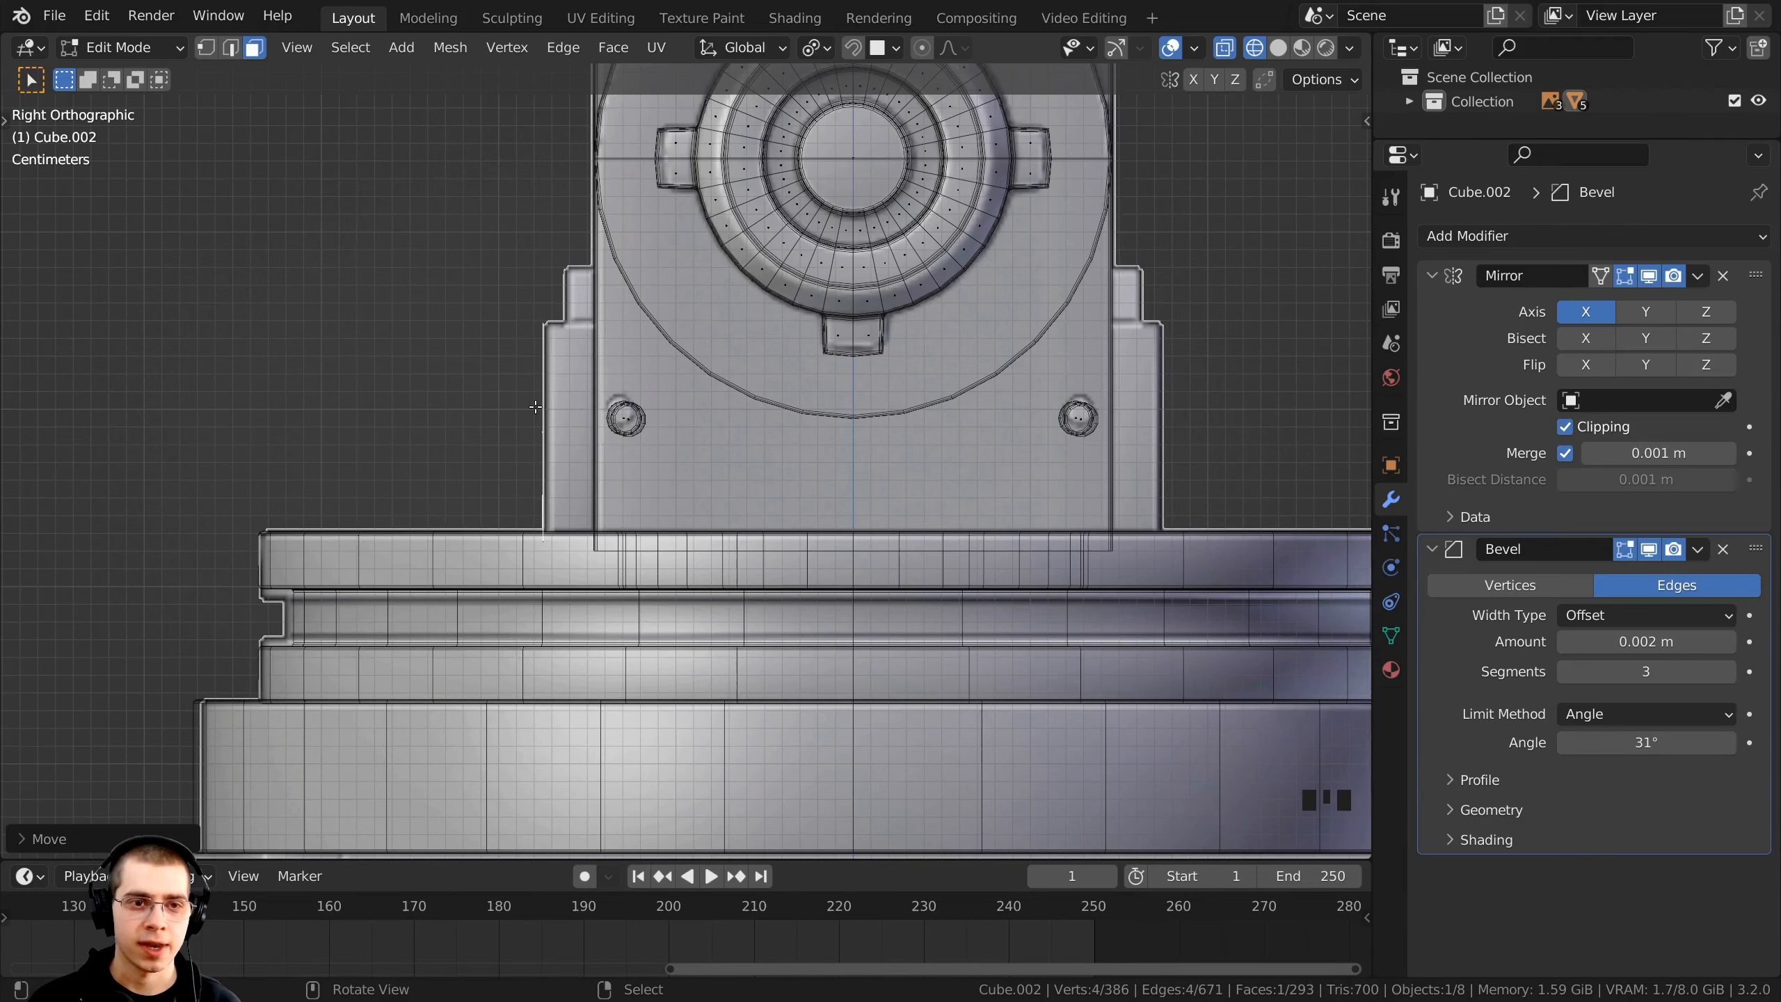
- Return to solid shading and extrude the rectangular face back toward the bracket to form a block
key(z)
click(631, 410)
mouse_move(631, 410)
middle_down()
mouse_move(719, 418)
mouse_move(642, 483)
middle_up()
scroll(643, 483, up, 2)
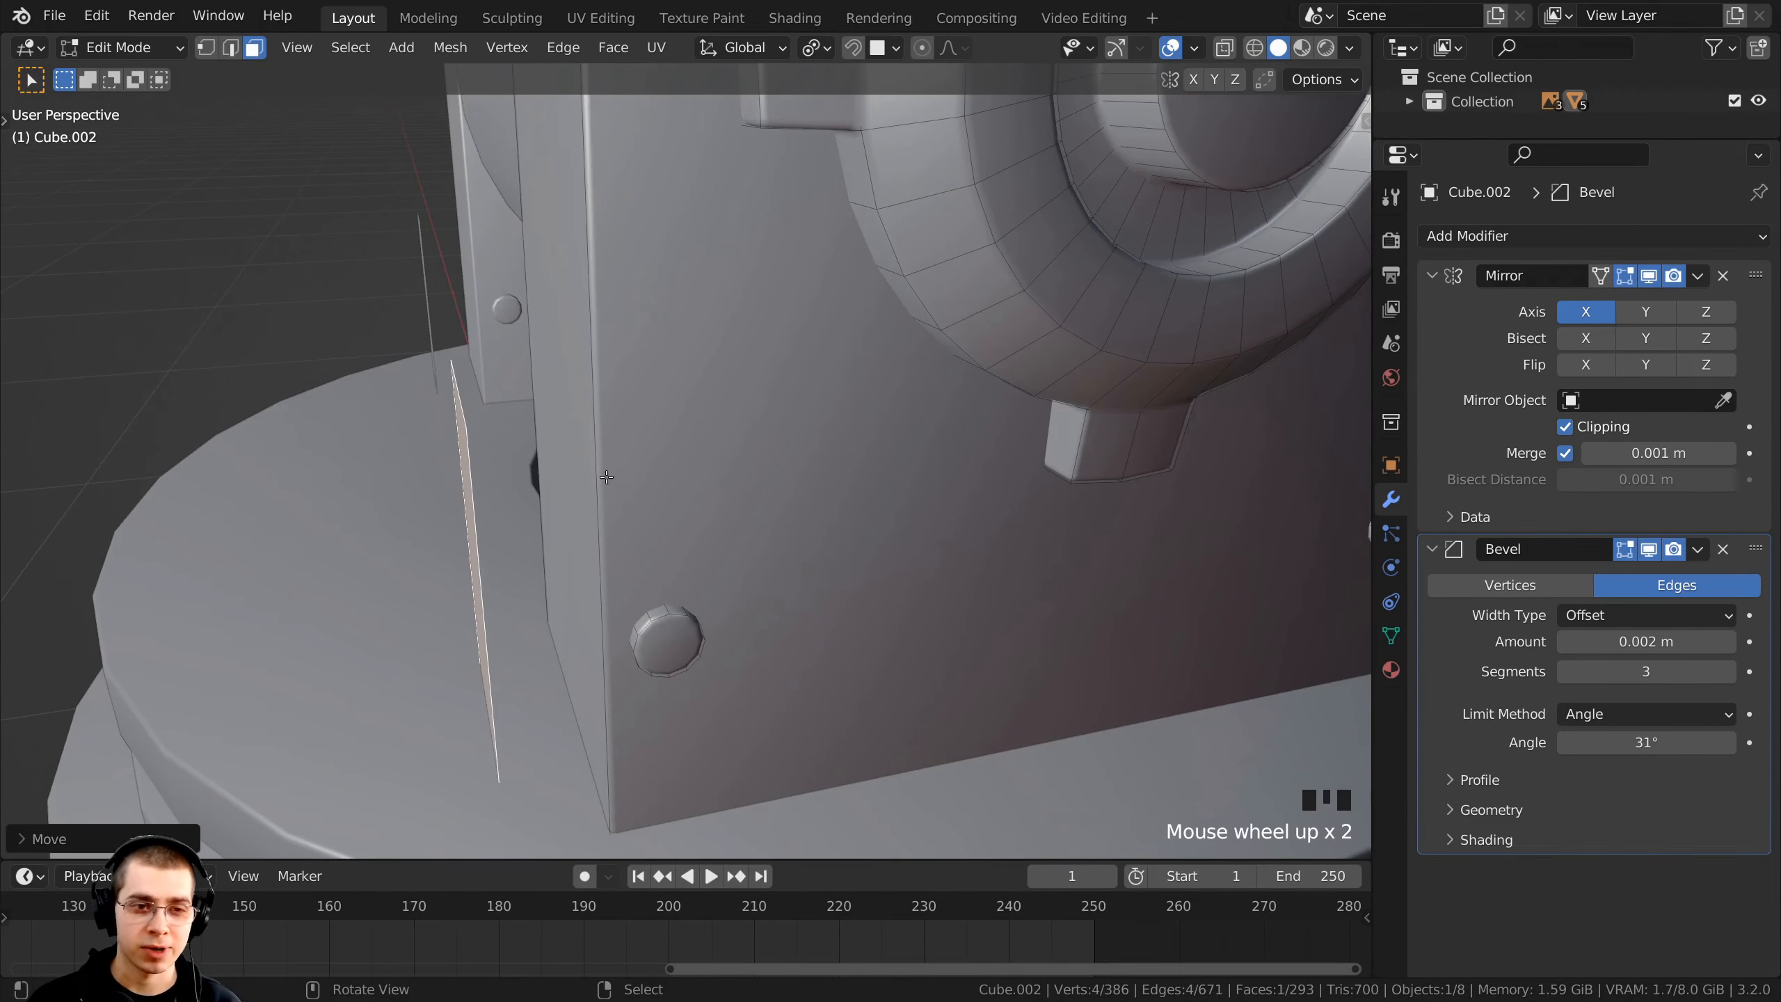
key(e)
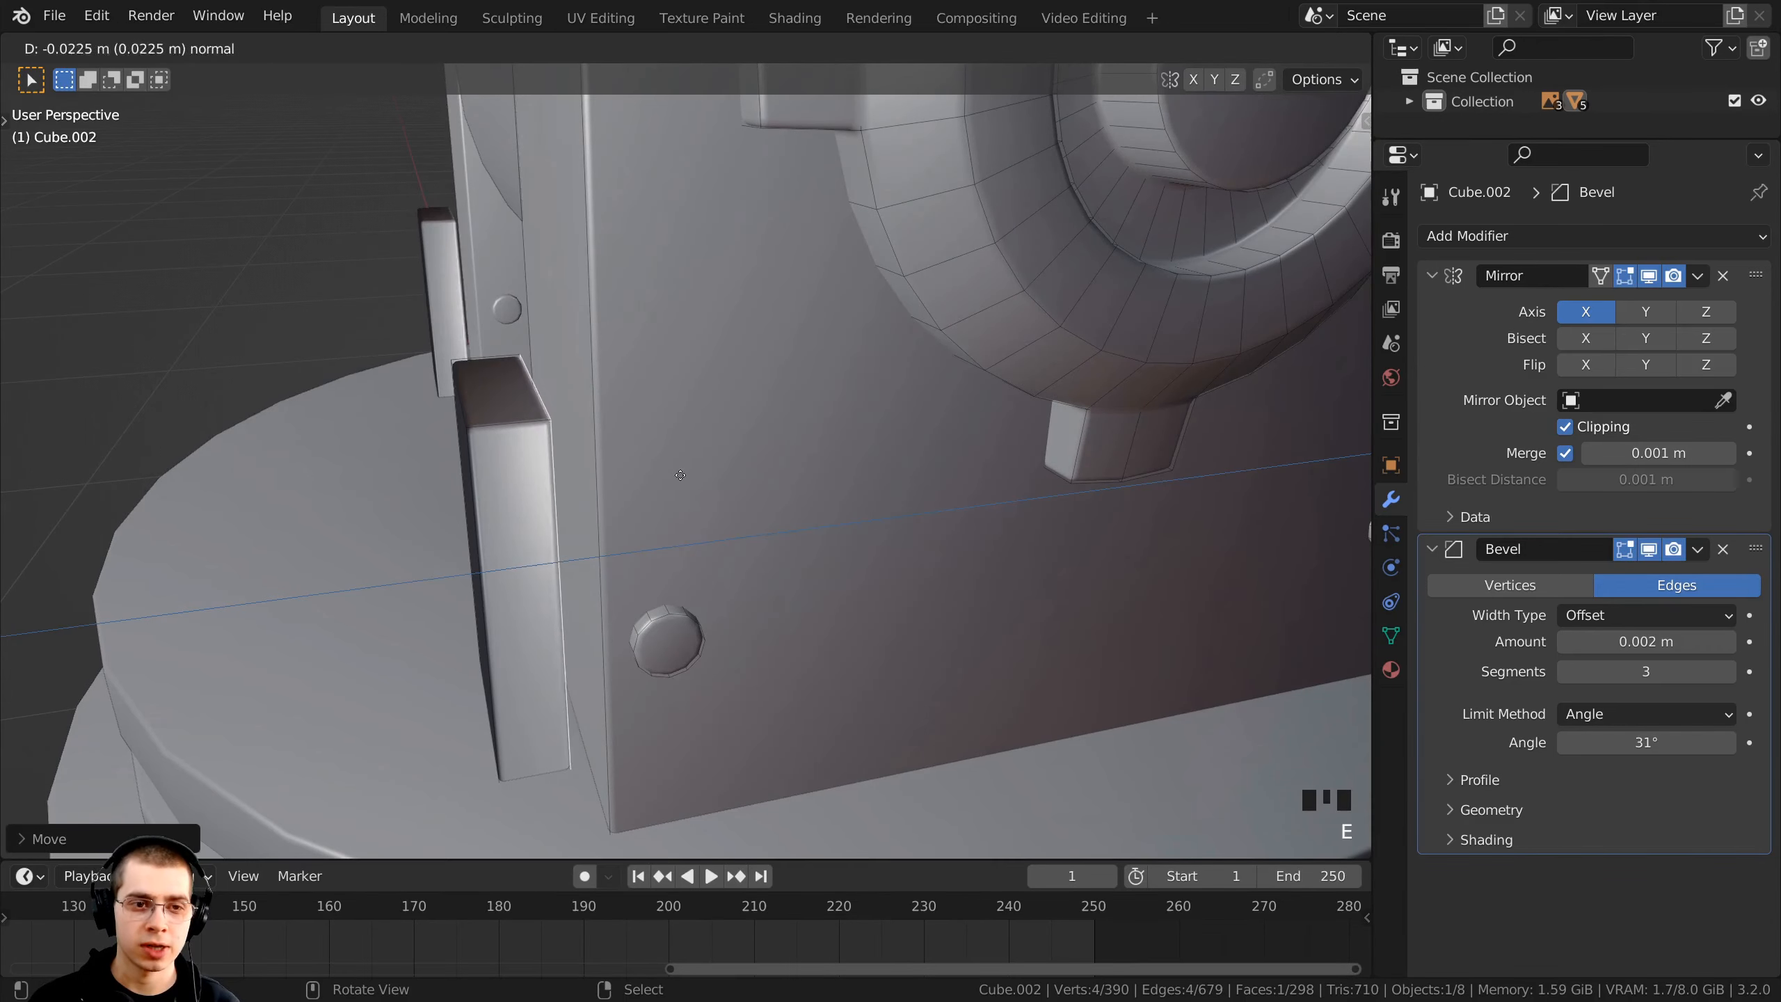
click(722, 466)
- Inset the top face of the new block by about 0.01 m
scroll(722, 466, down, 2)
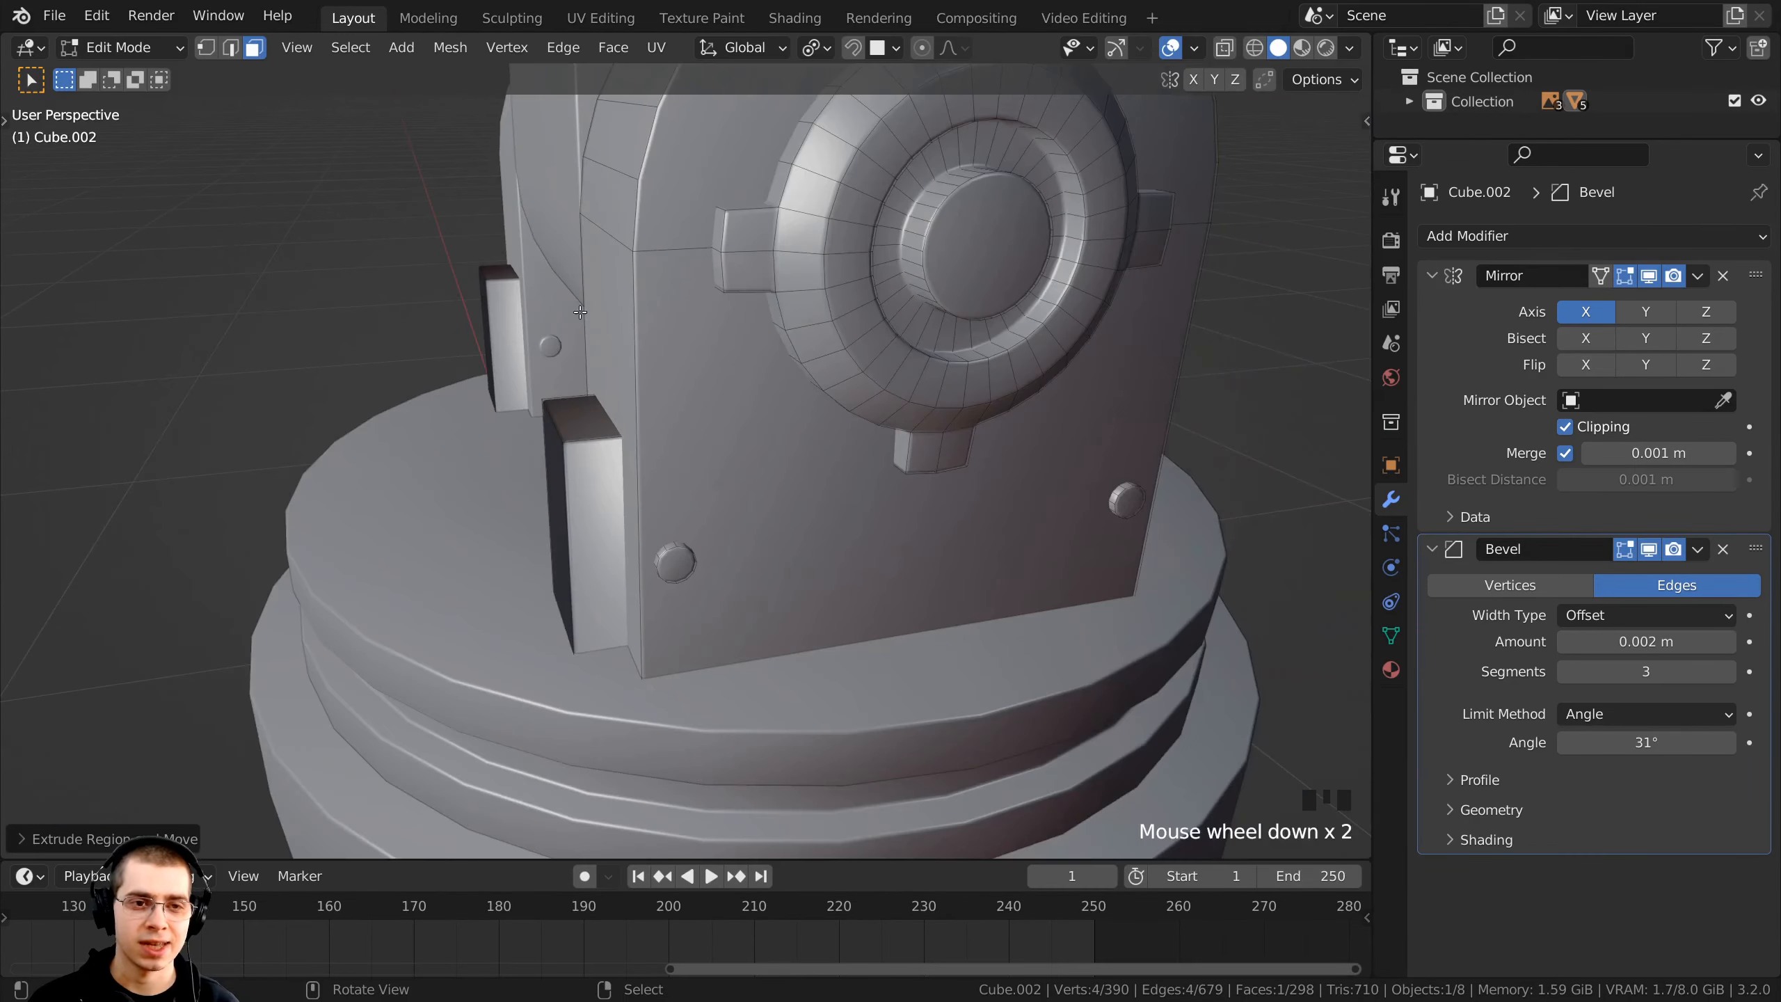
middle_drag(721, 466, 684, 588)
right_click(677, 479)
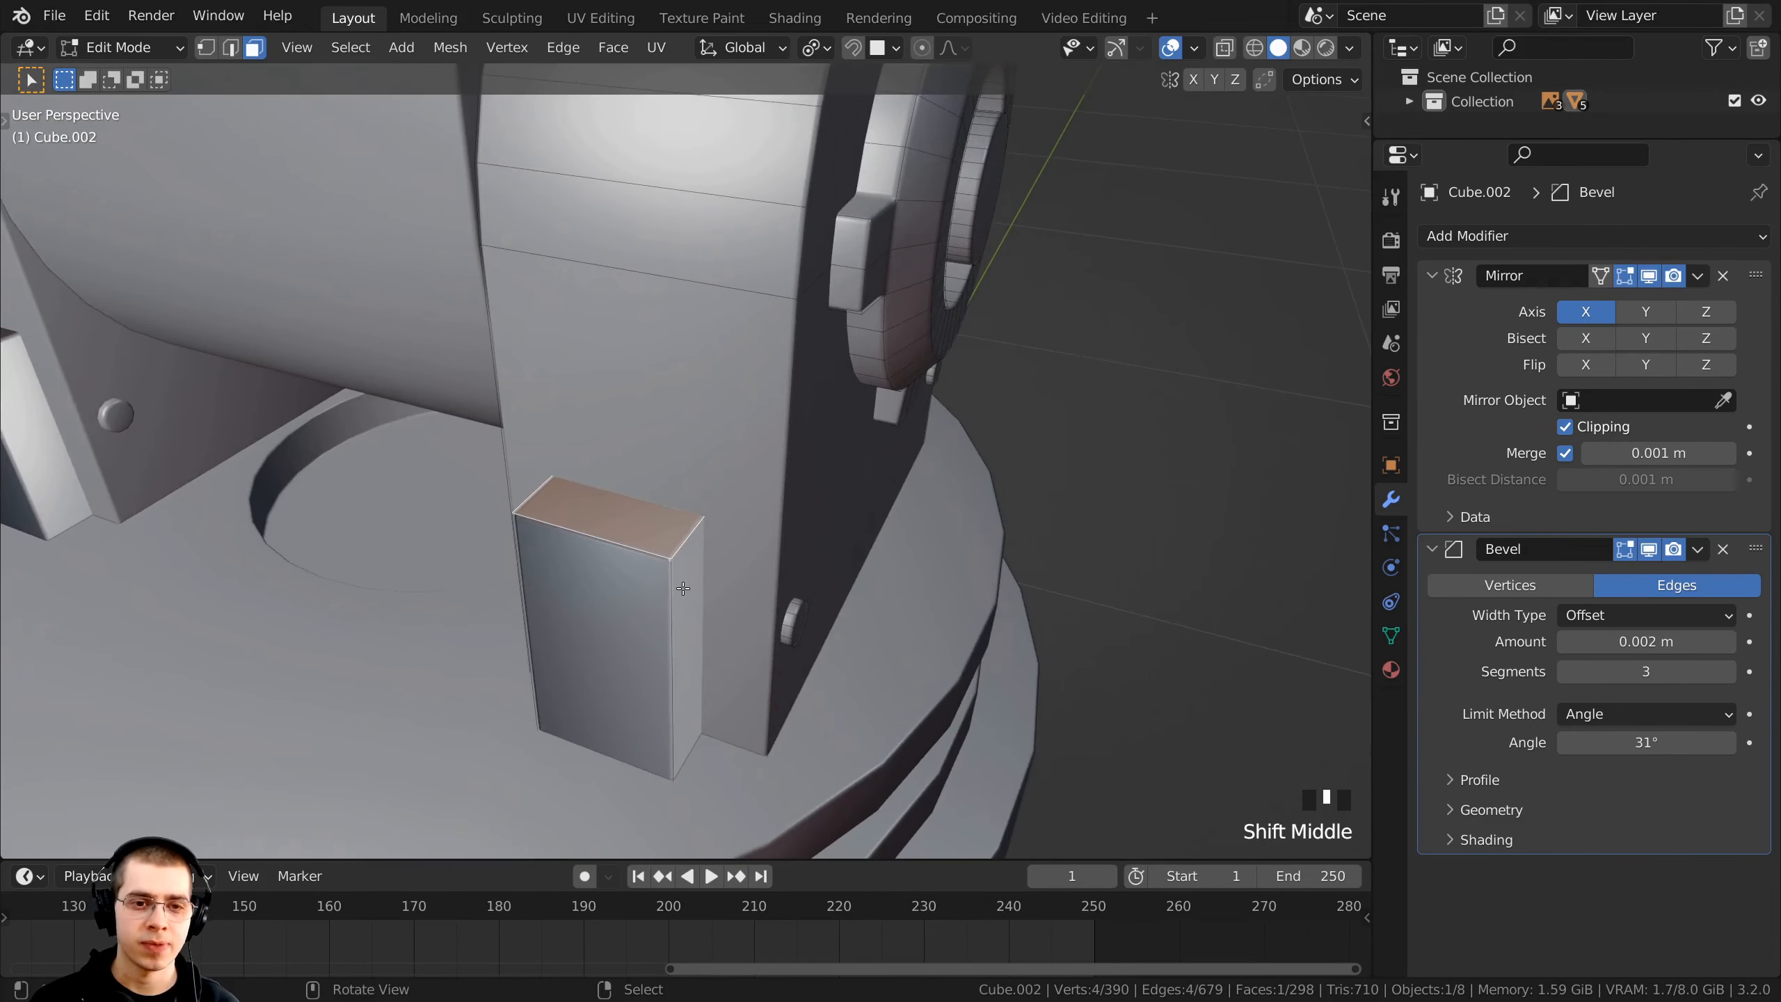
scroll(758, 585, up, 2)
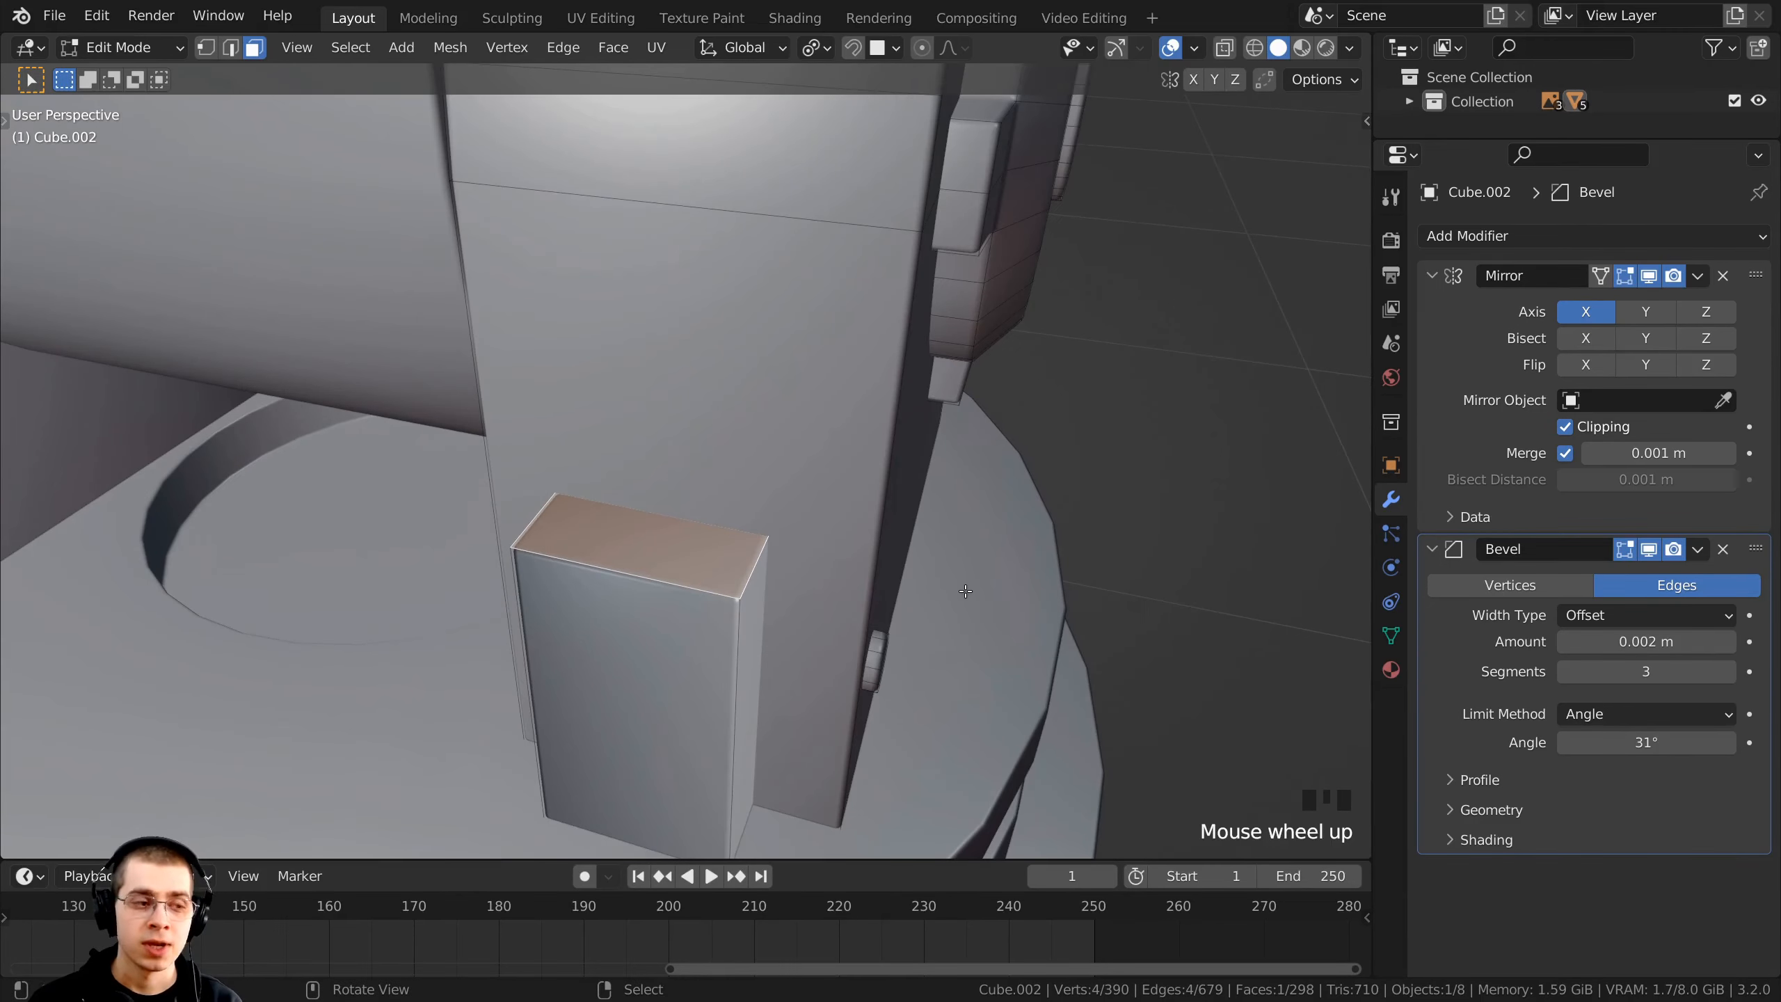
key(i)
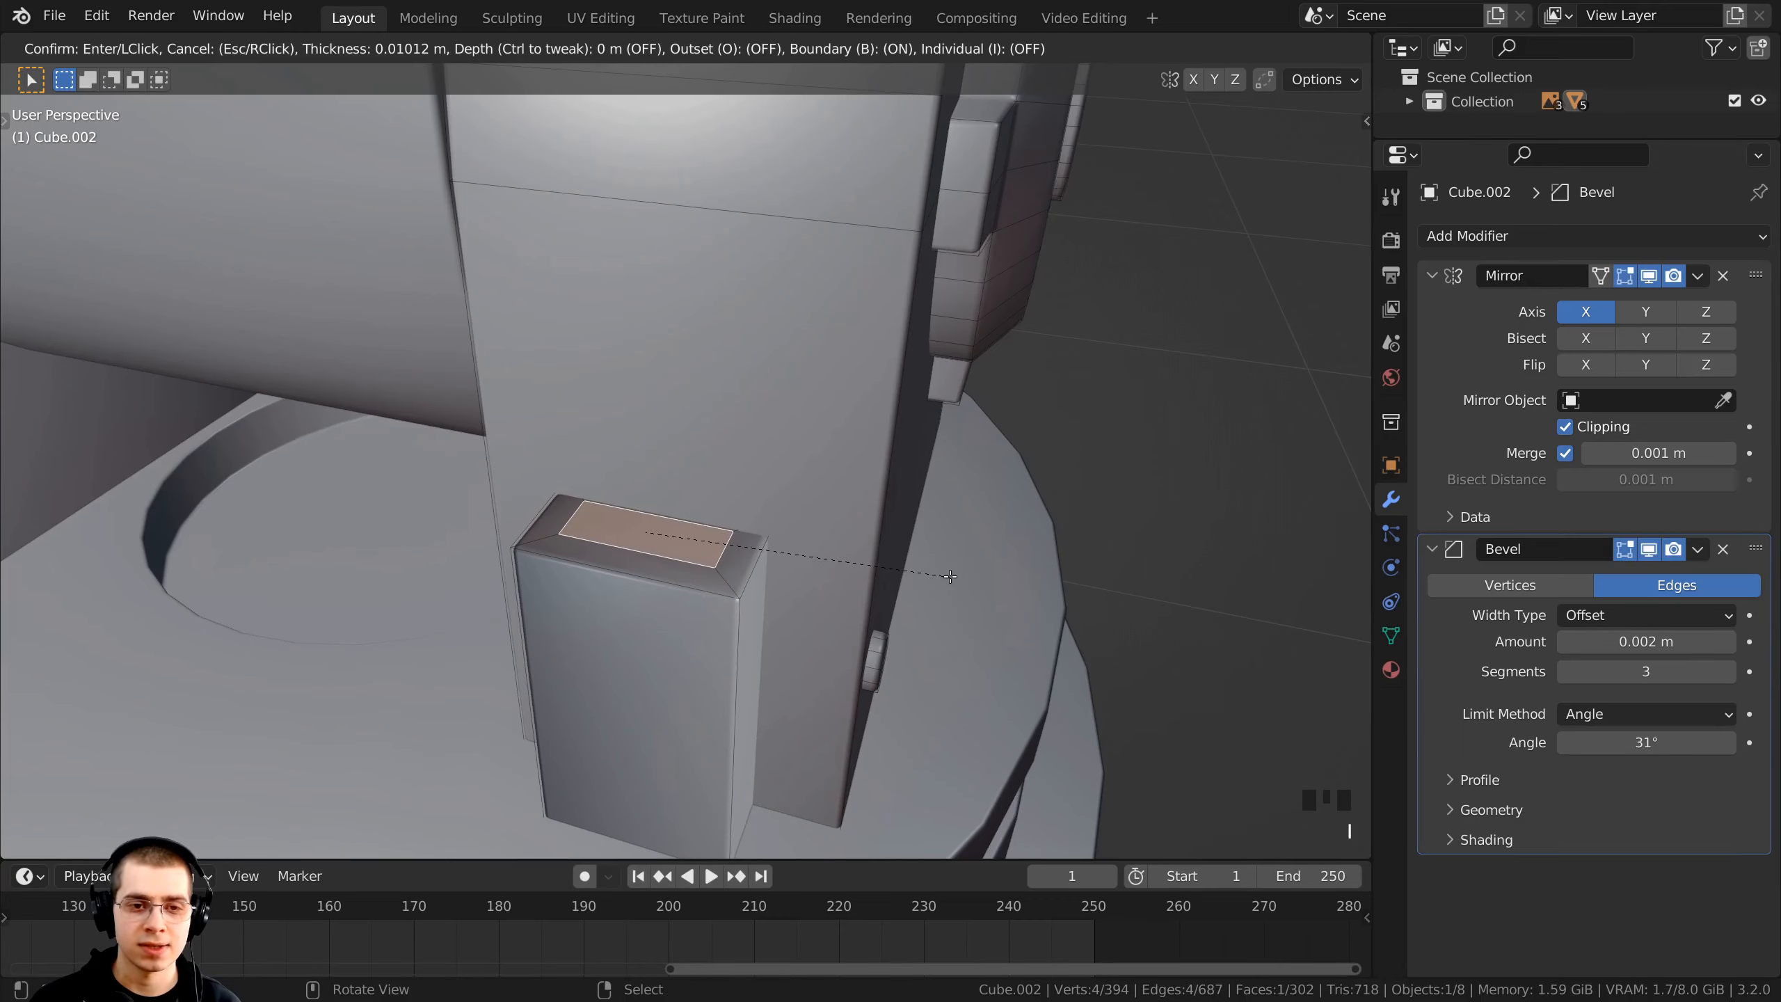
click(953, 576)
- Move the inset top face slightly along global Y toward the bracket
middle_drag(933, 577, 793, 596)
shift+middle_drag(631, 505, 685, 473)
scroll(684, 472, up, 2)
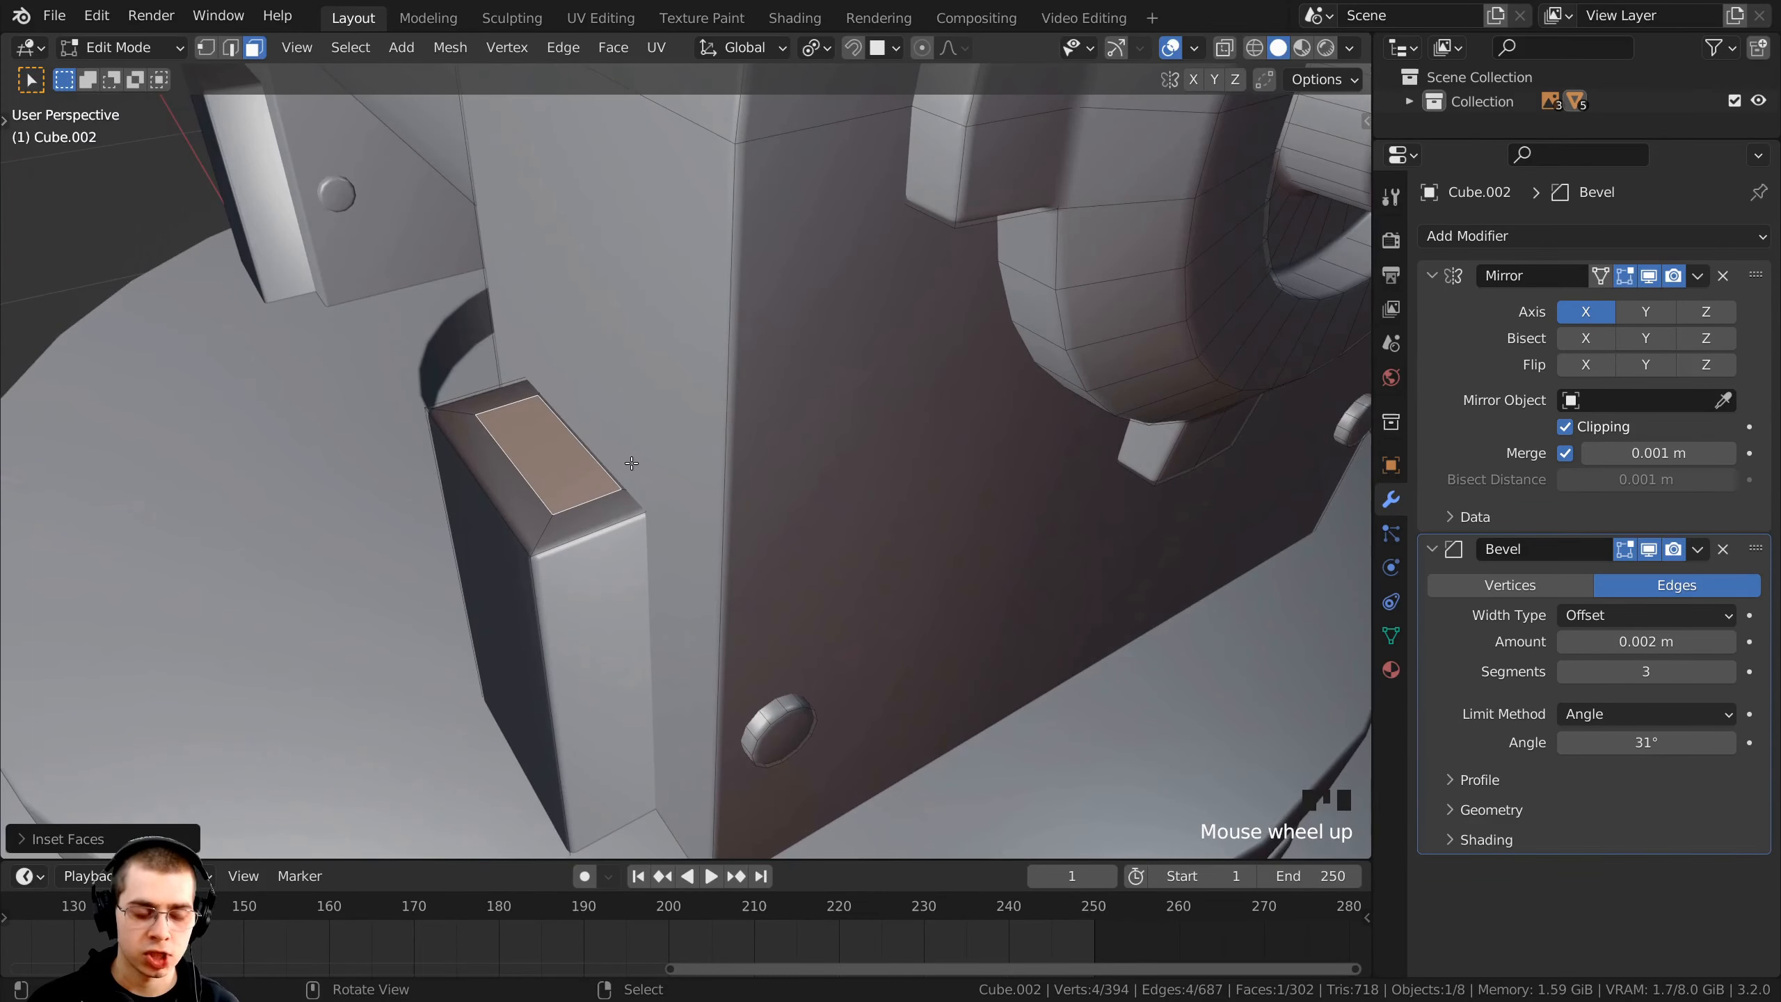
key(g)
key(y)
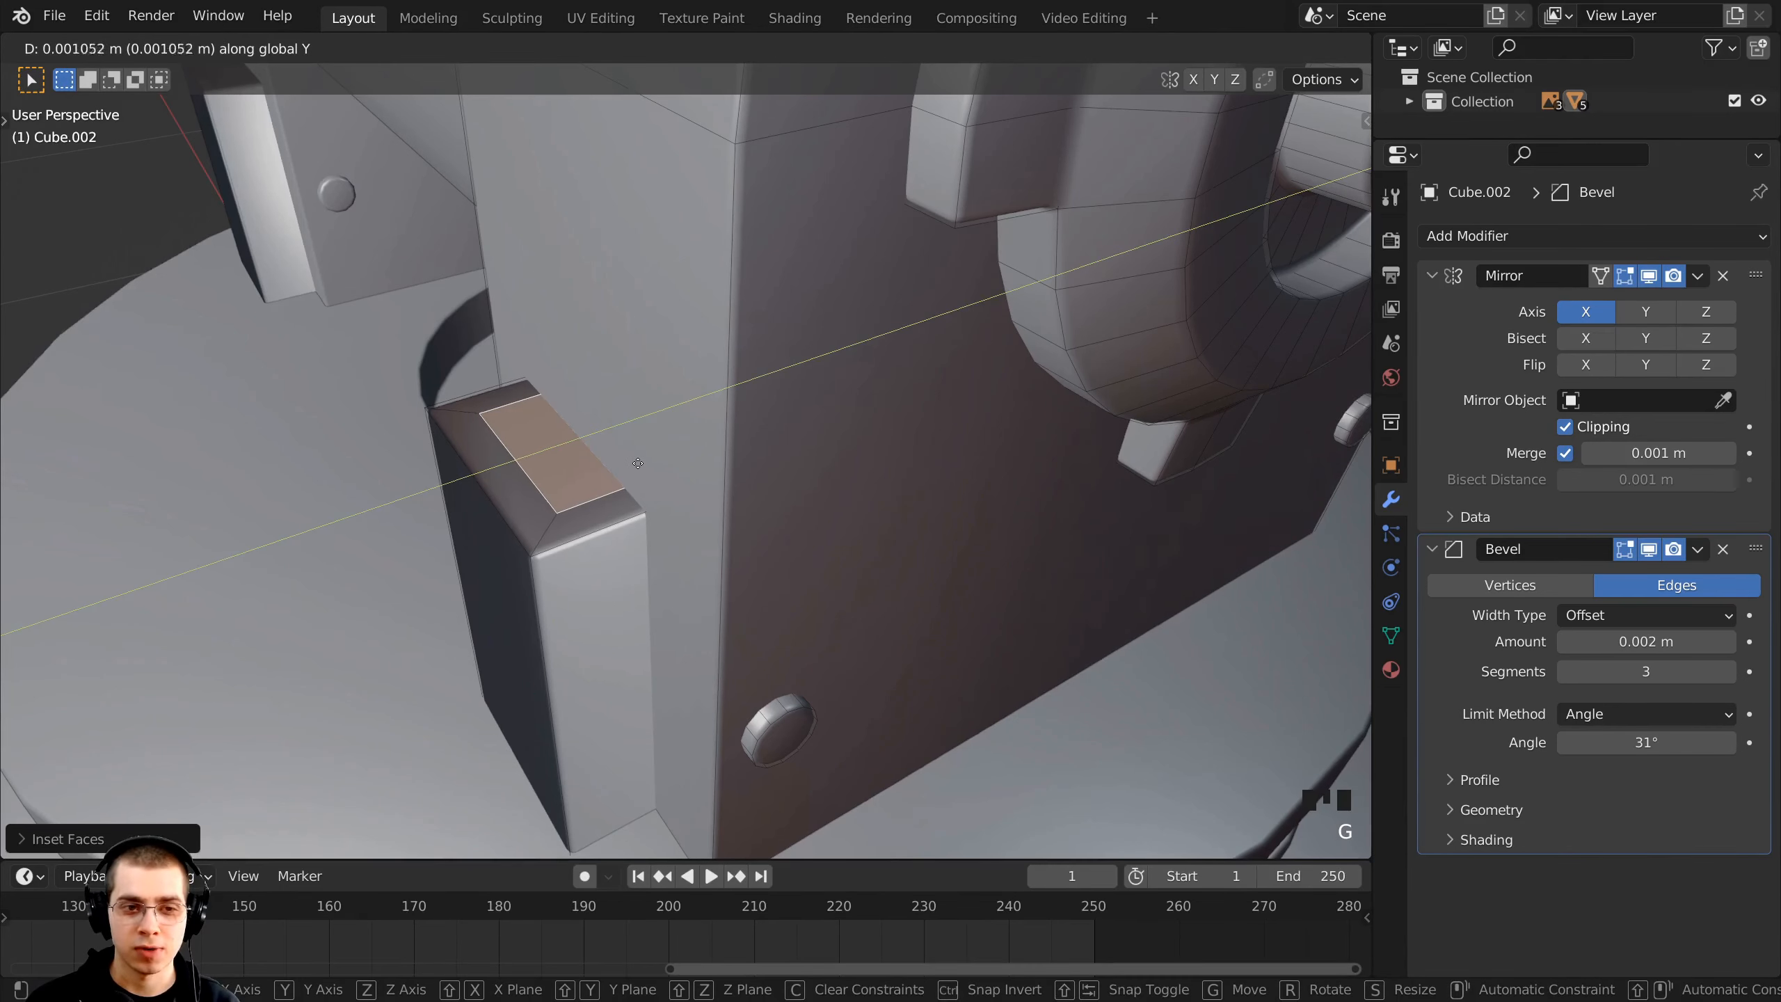
click(645, 462)
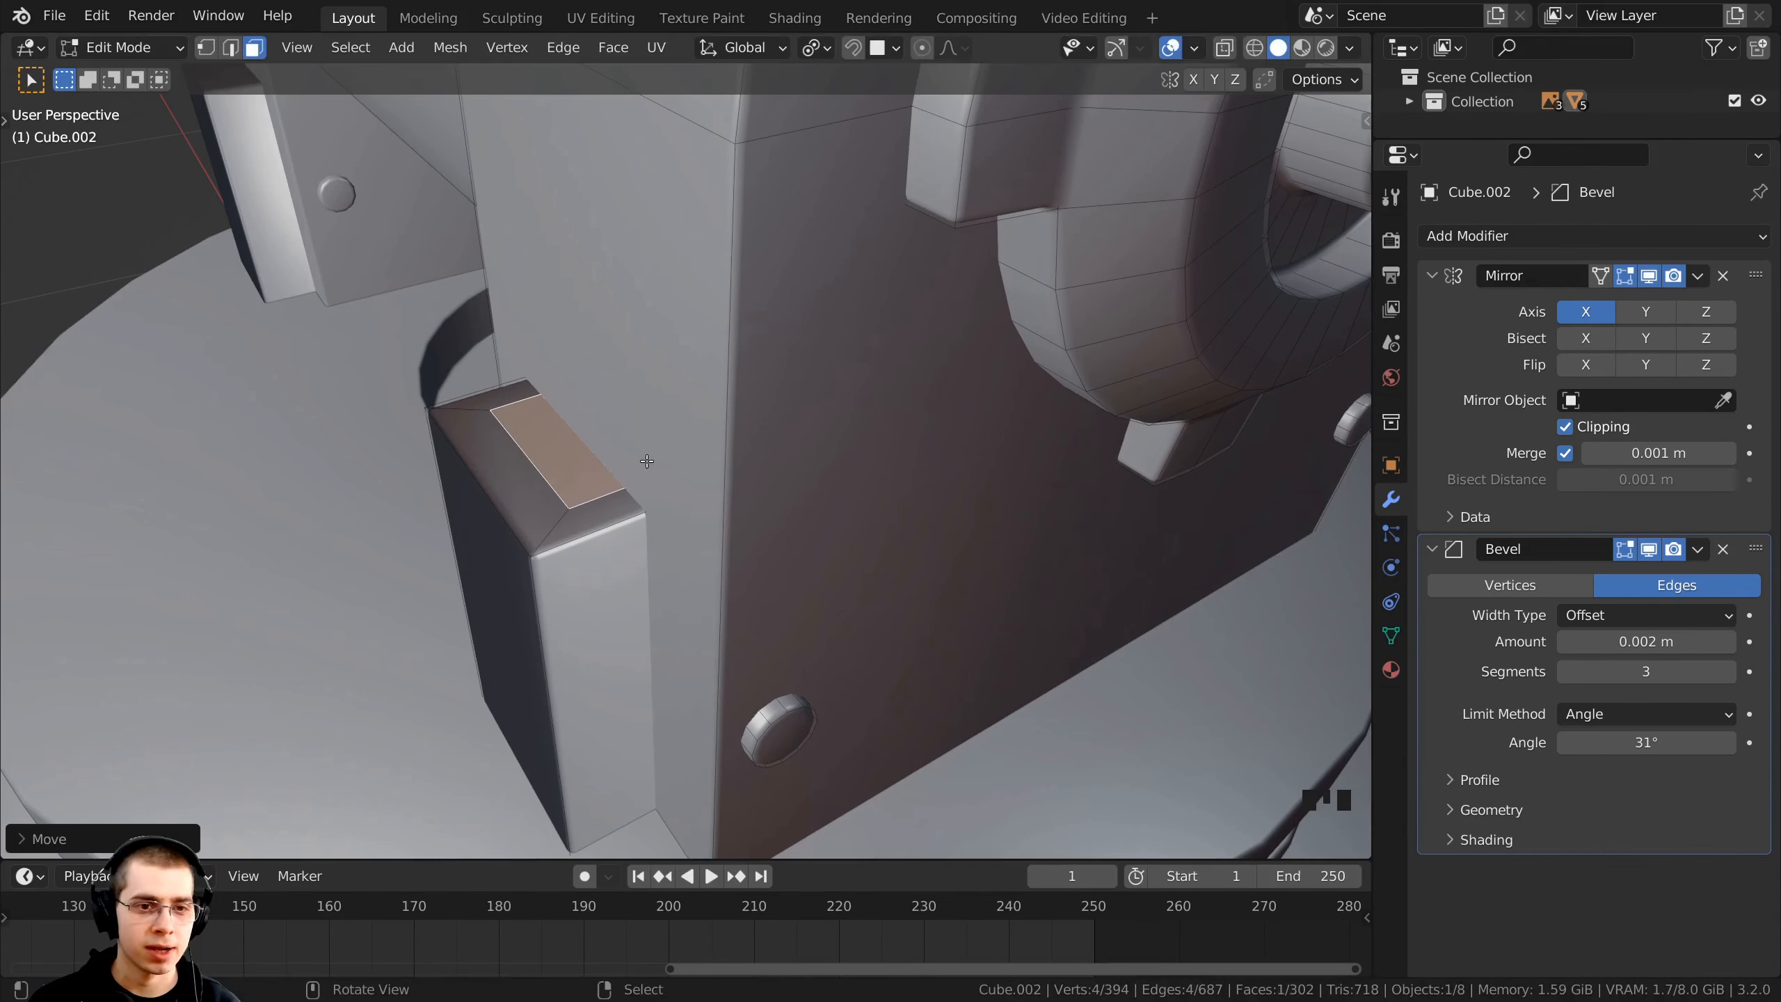
- Scale the inset top face along global X to about 0.8
middle_drag(645, 462, 804, 496)
key(s)
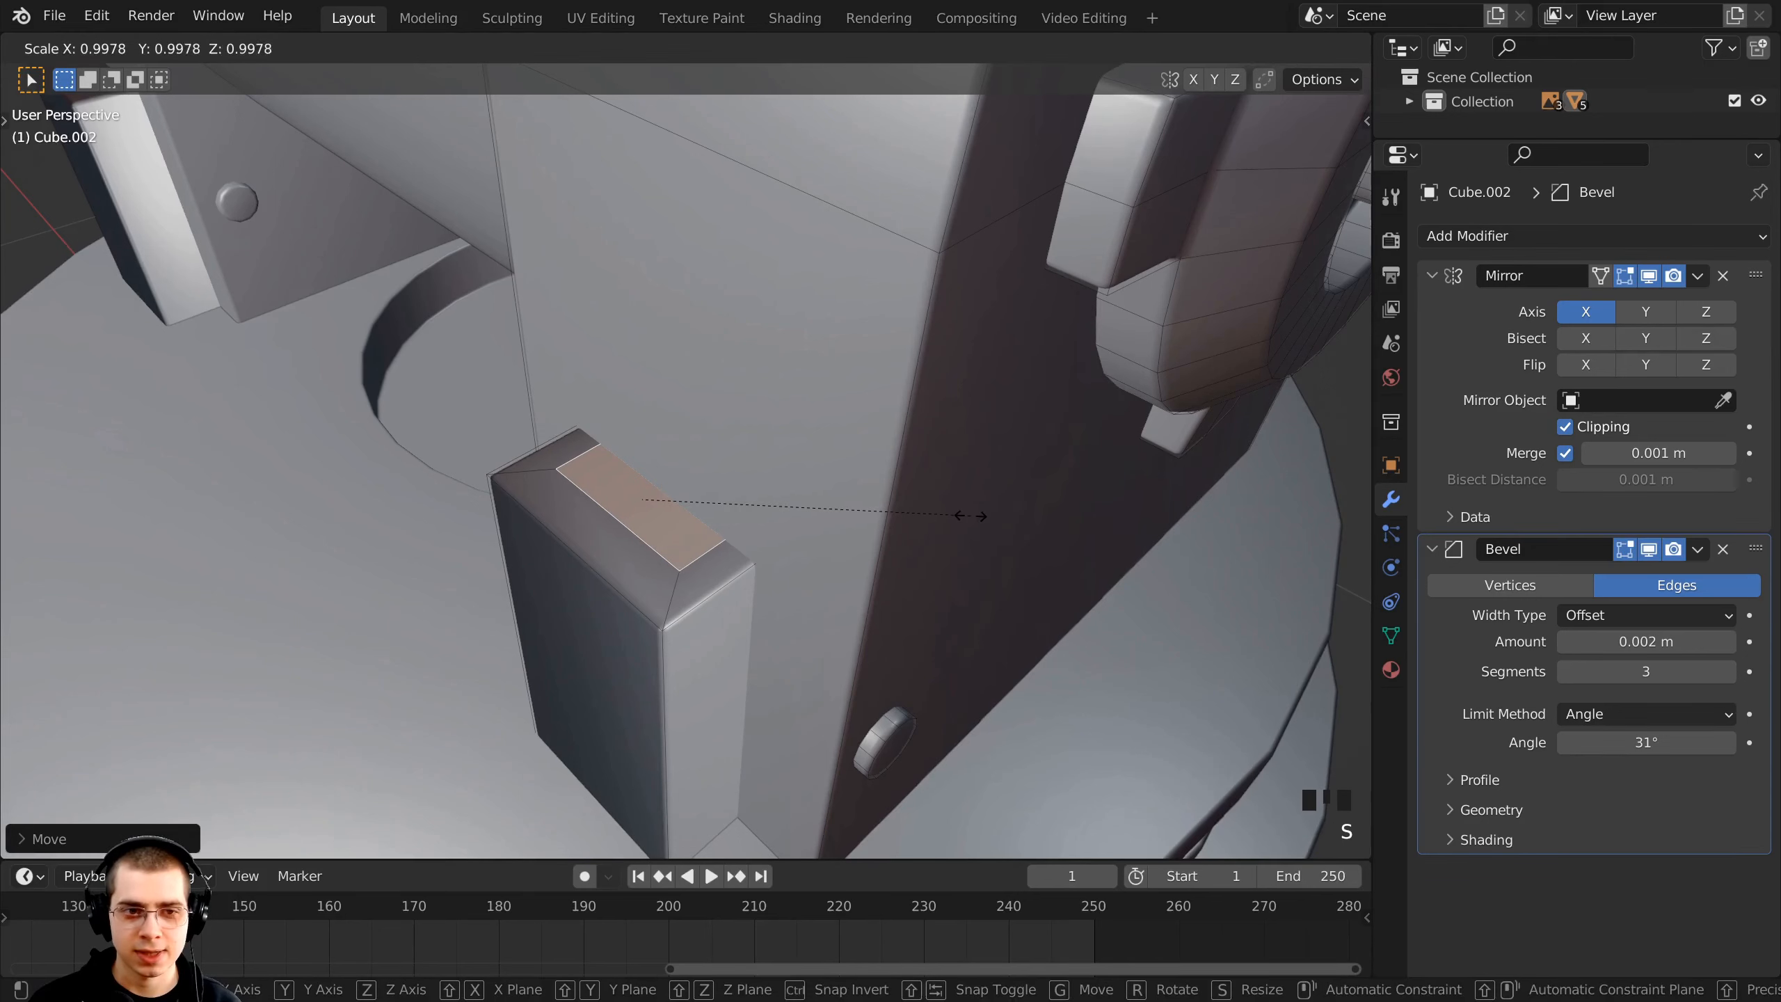
key(x)
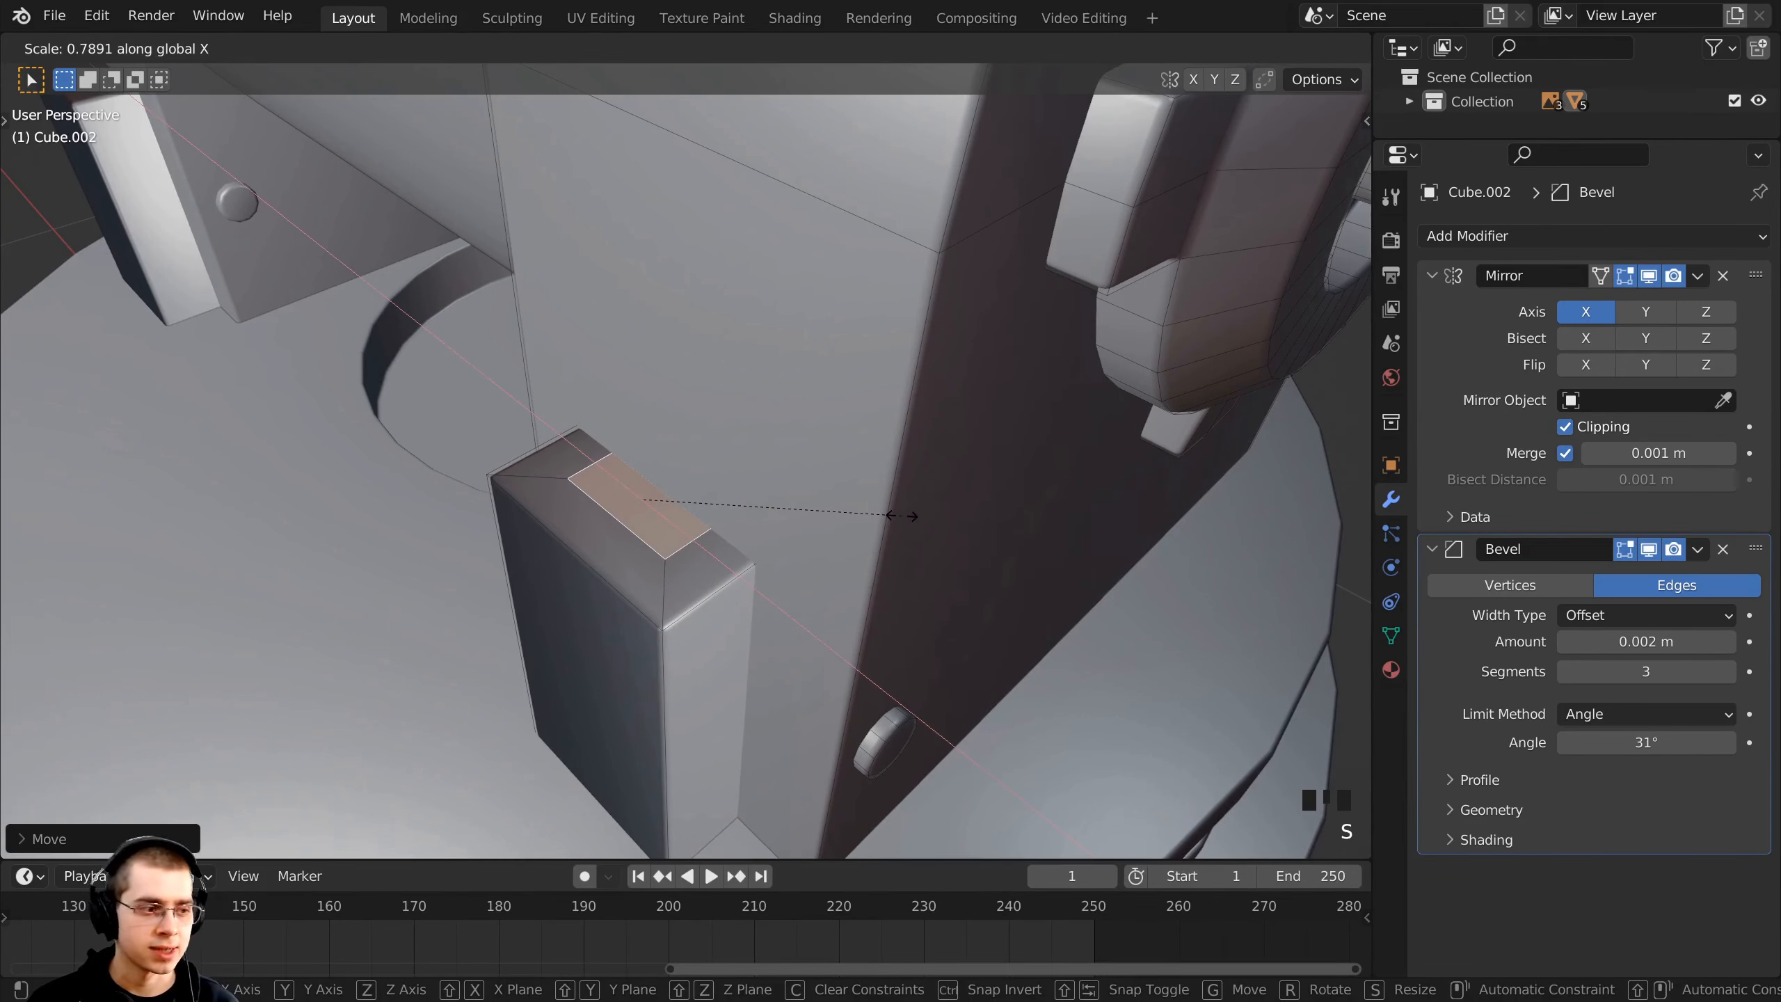
click(915, 521)
- Extrude the inset face upward to form a smaller block on top of the larger one
middle_drag(914, 521, 966, 495)
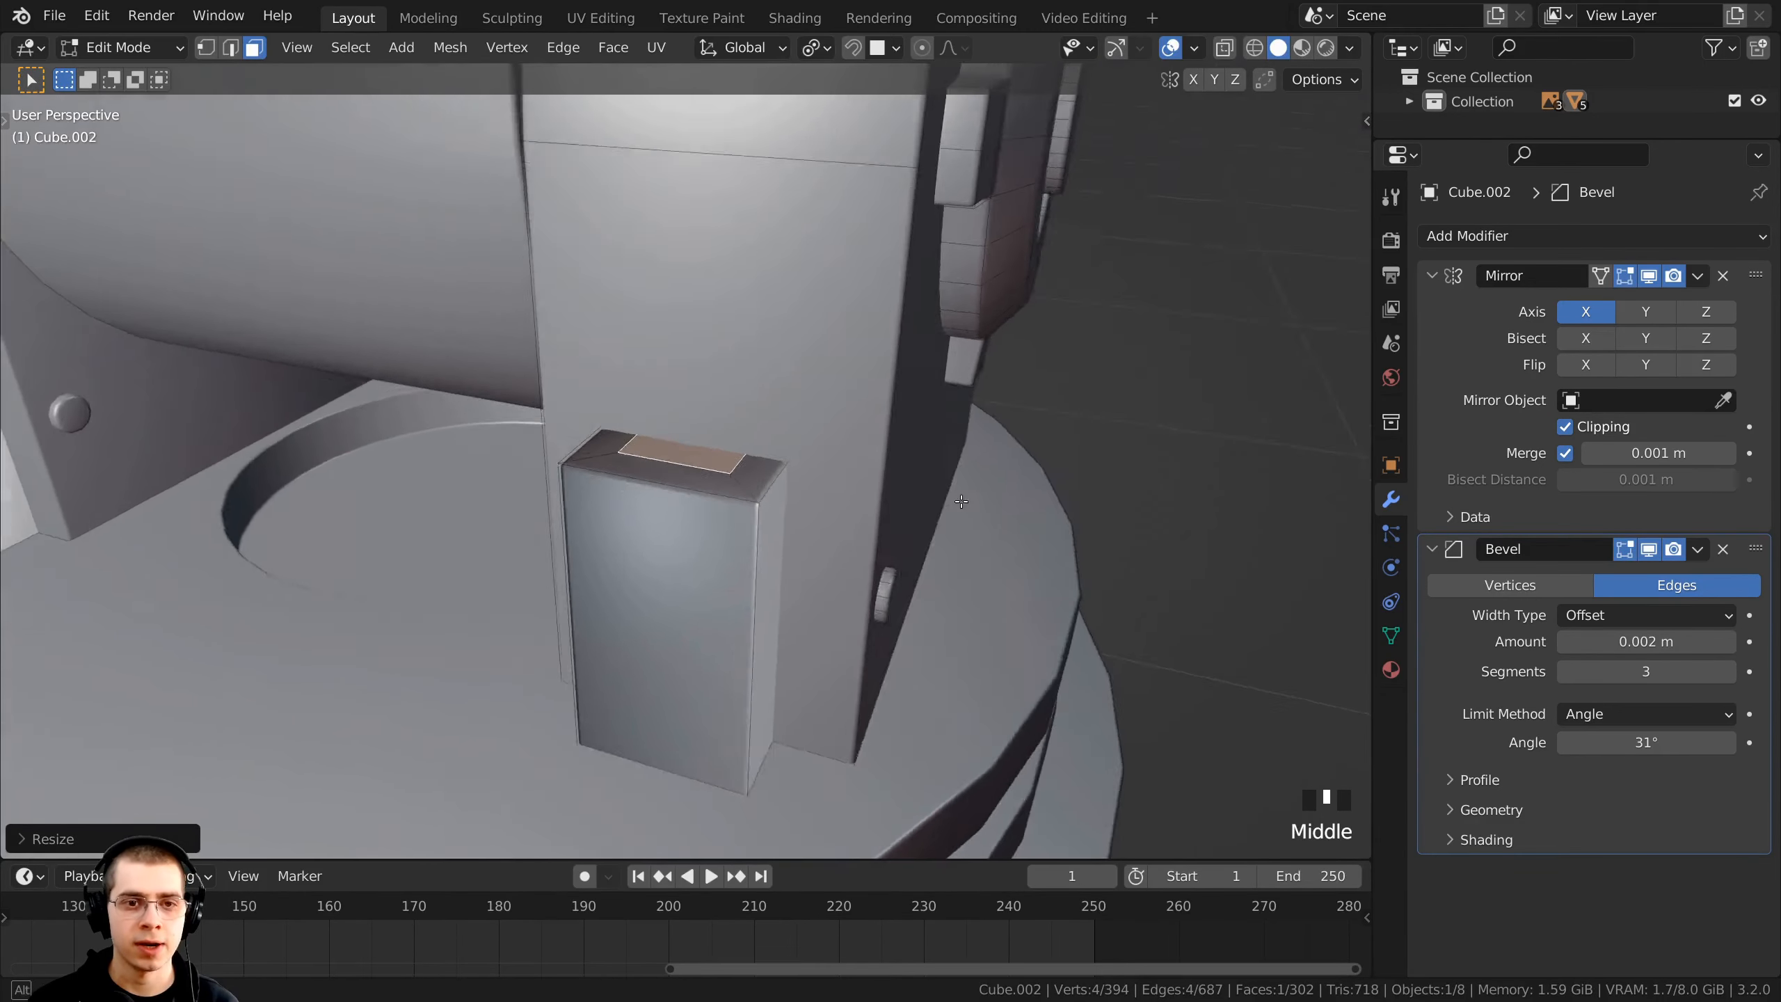
scroll(892, 535, up, 3)
key(e)
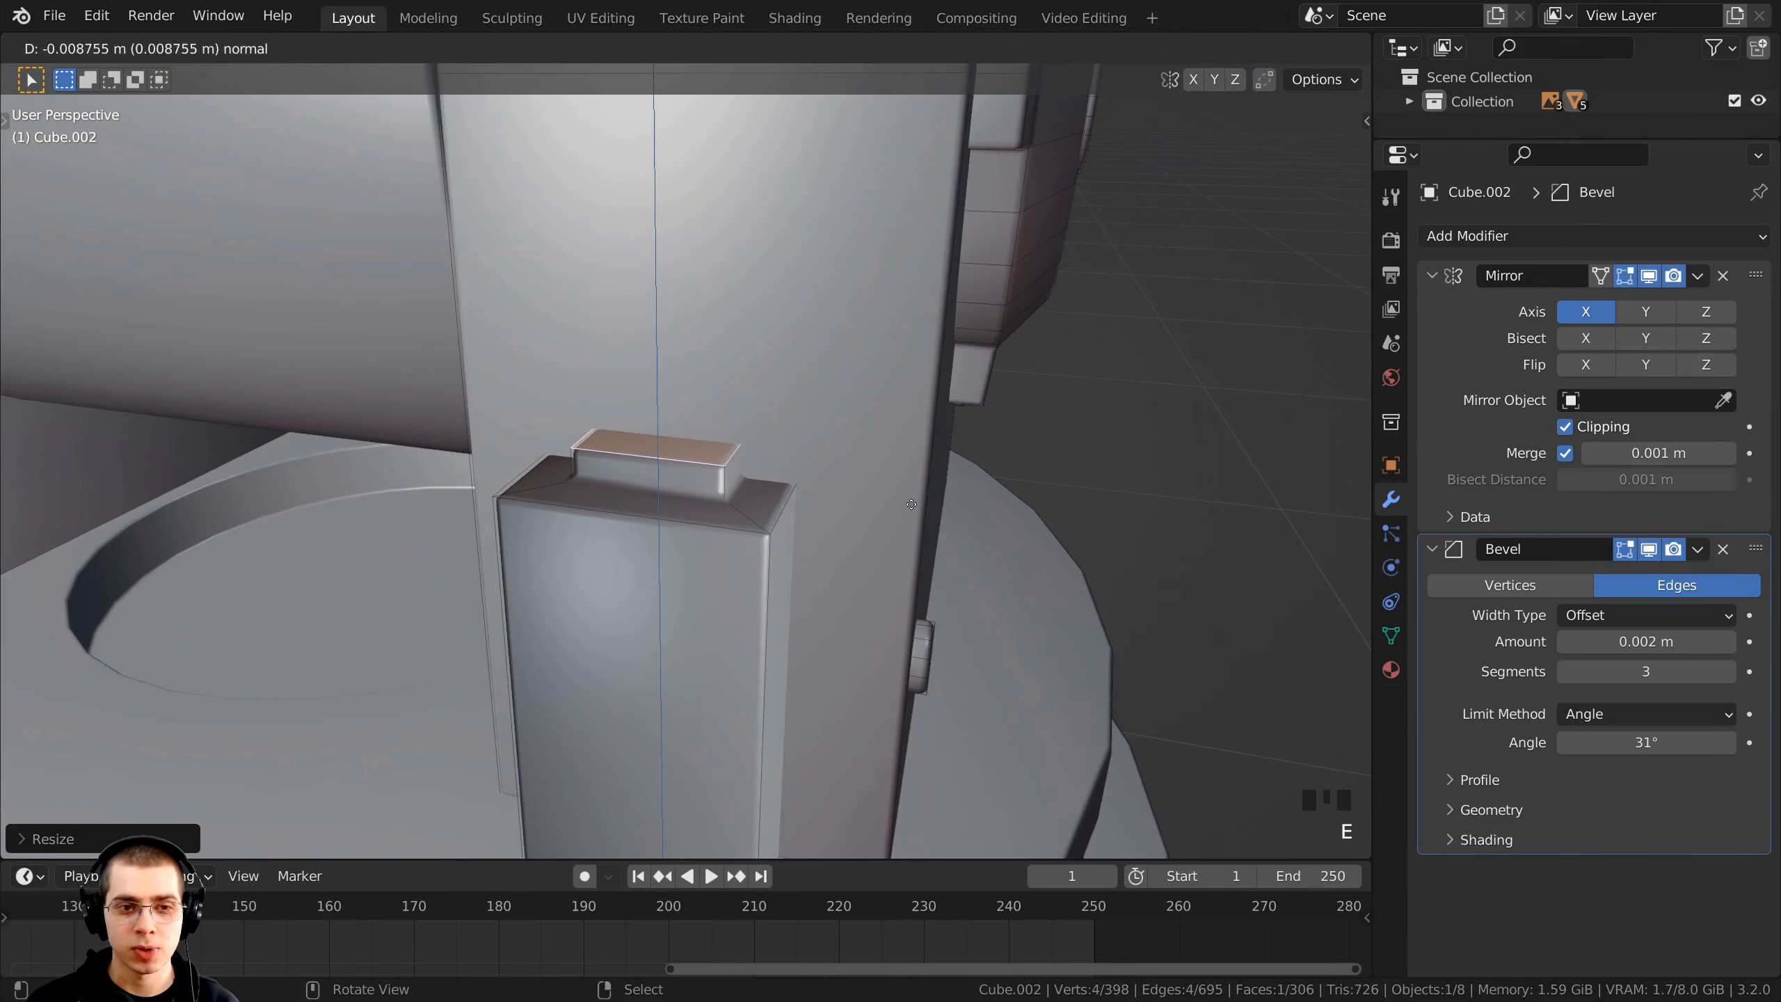
click(915, 434)
- Taper the smaller upper block by scaling its top face along global X to about 0.51
middle_drag(915, 434, 1084, 413)
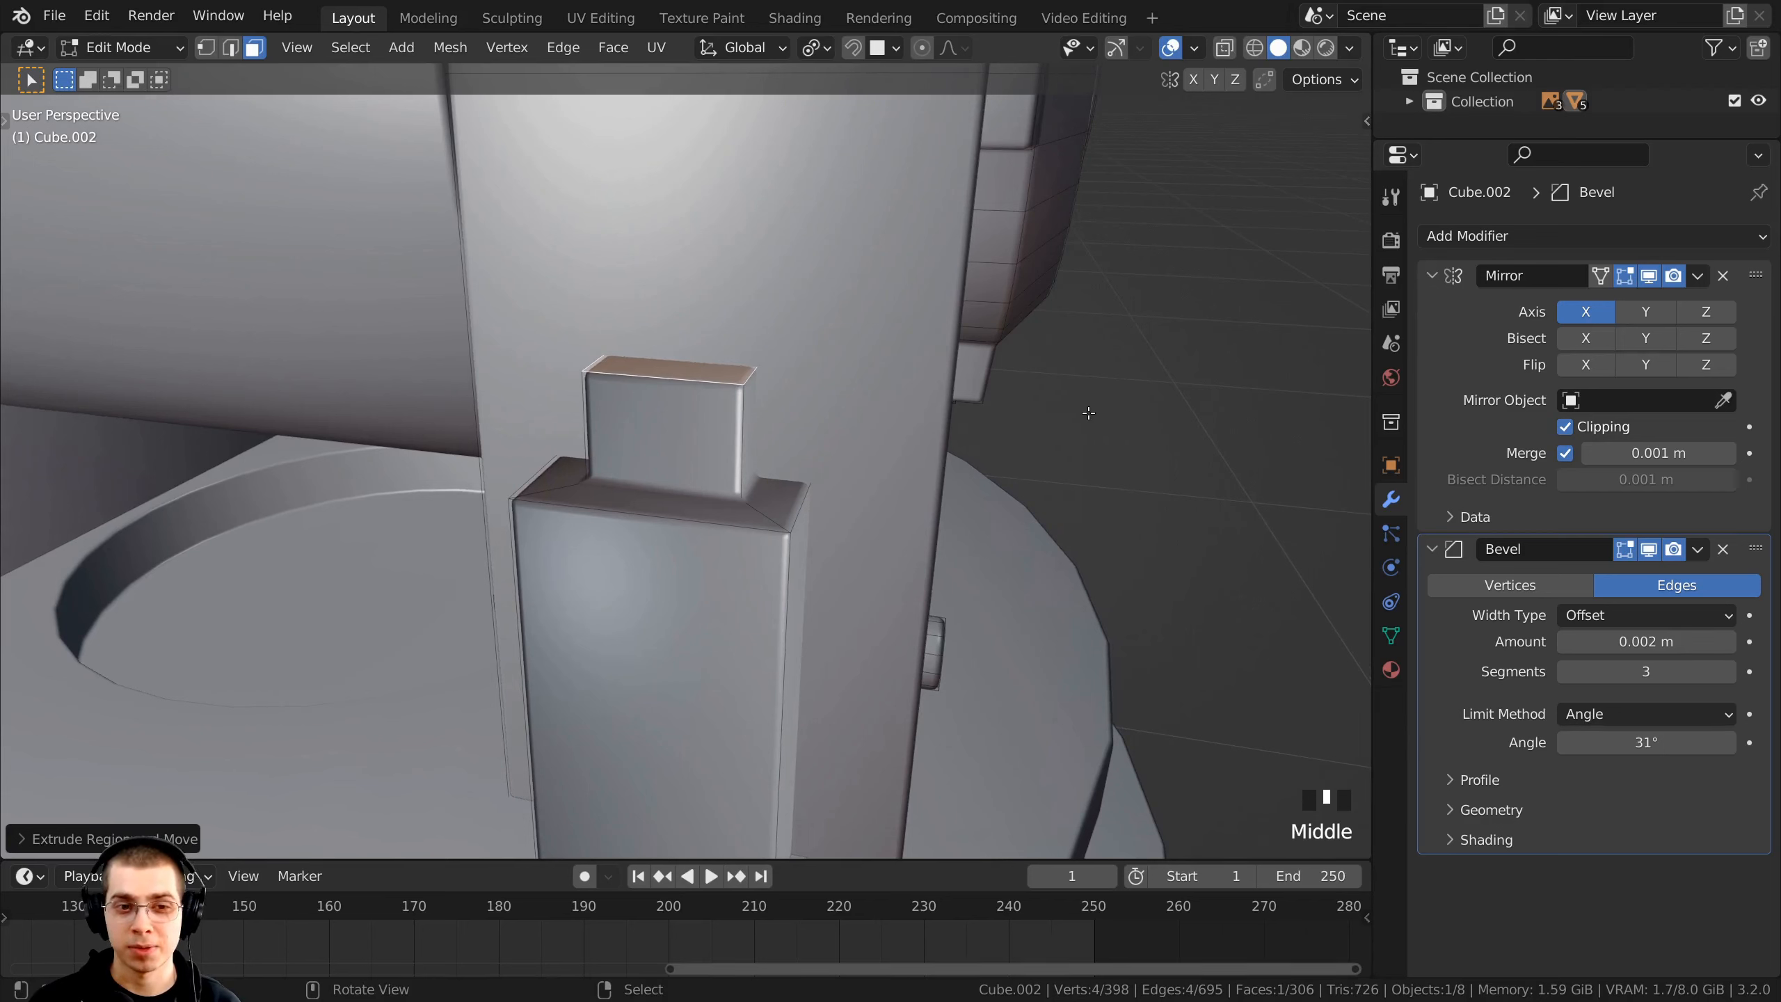
key(s)
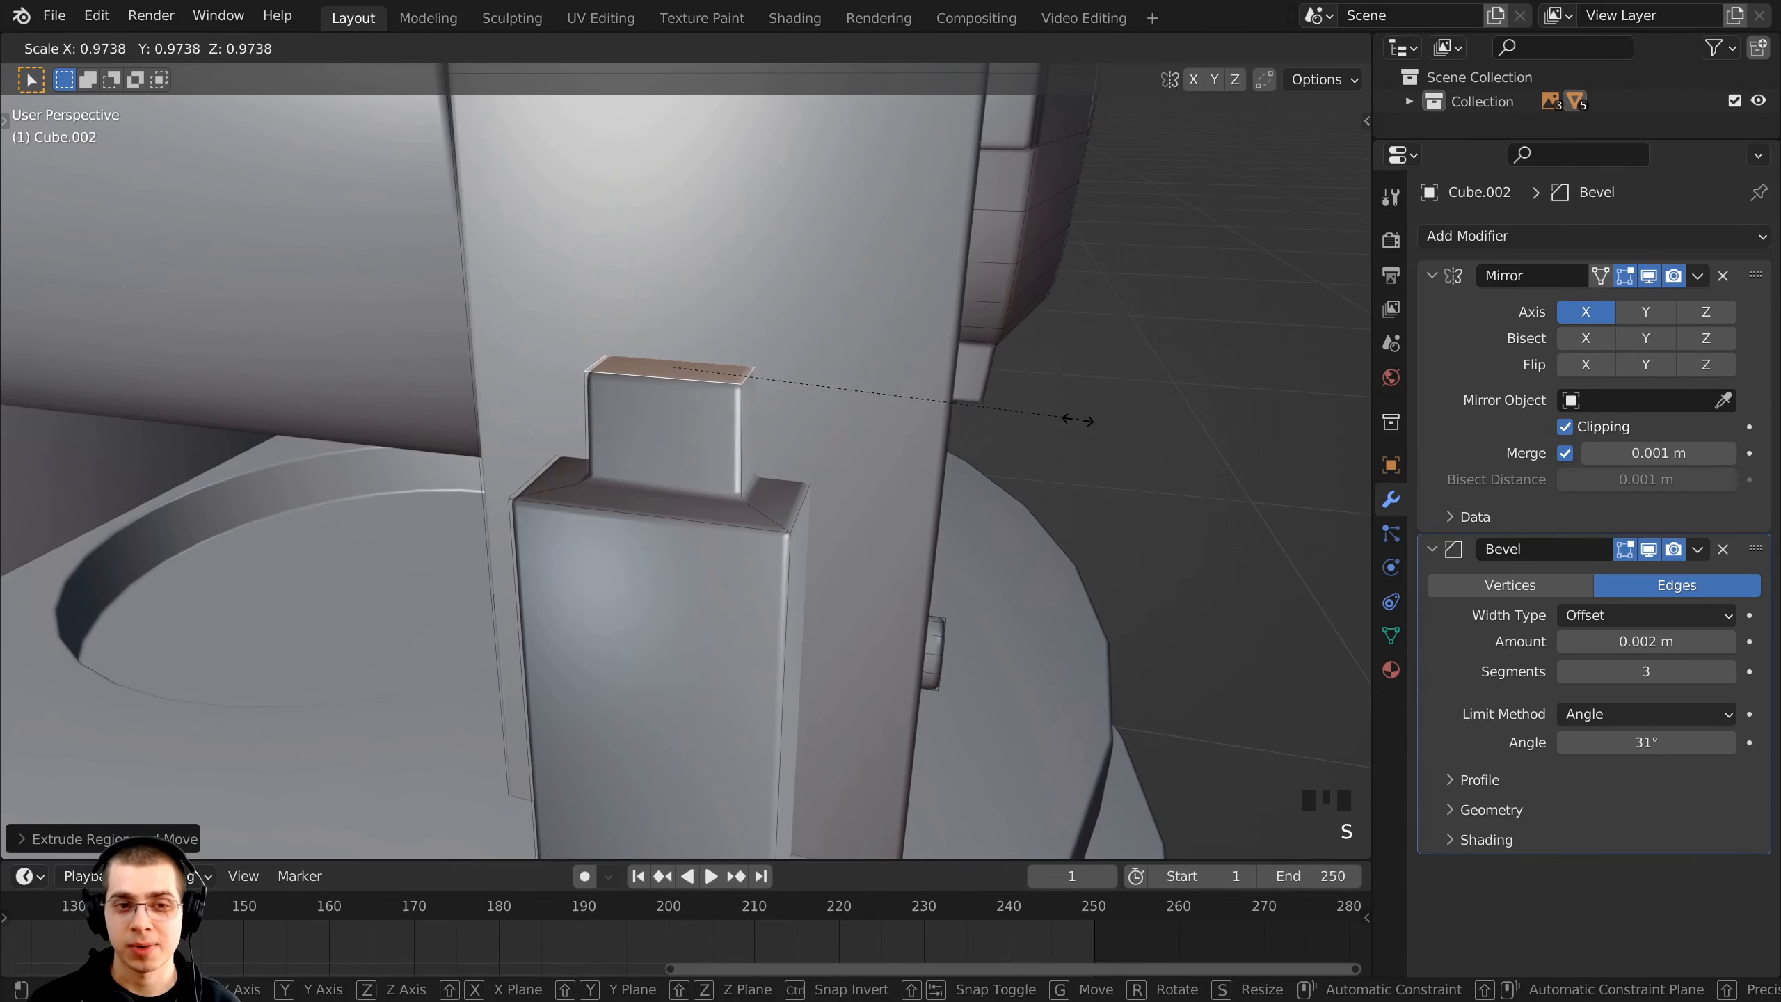
key(x)
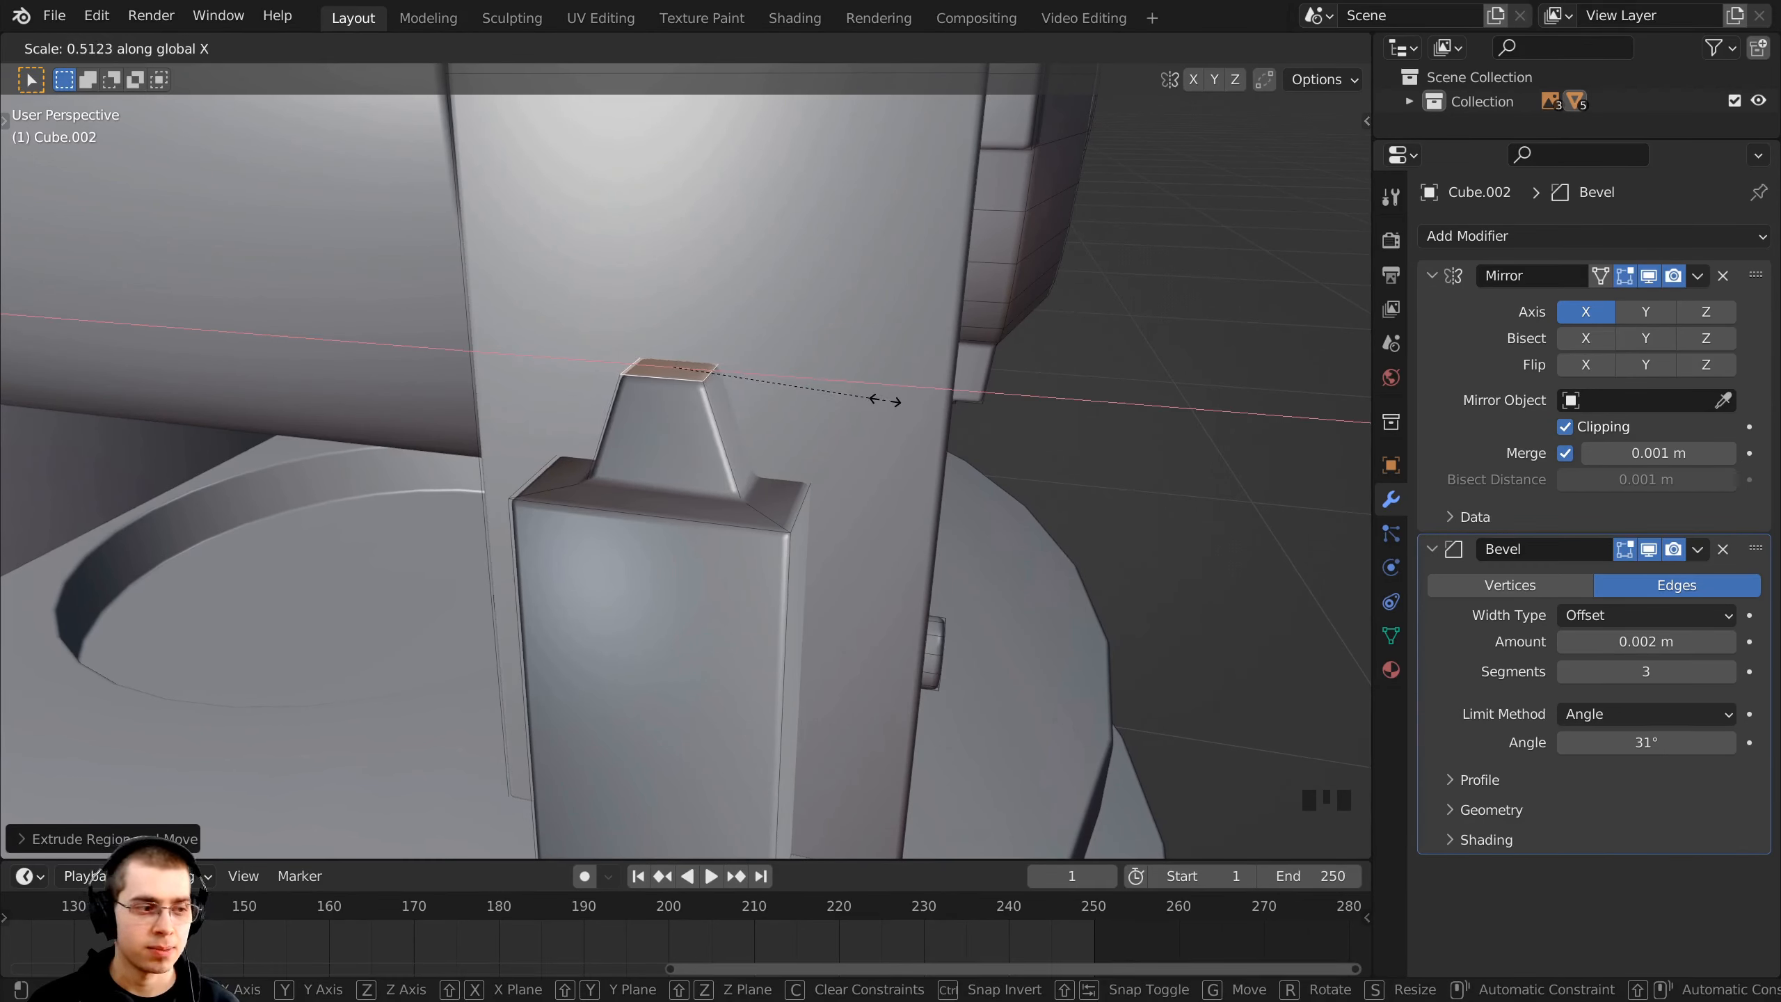
click(882, 398)
- Select the entire stepped block beside the bracket and recalculate its normals to face outward
scroll(882, 399, down, 2)
middle_drag(881, 399, 659, 540)
scroll(701, 491, up, 2)
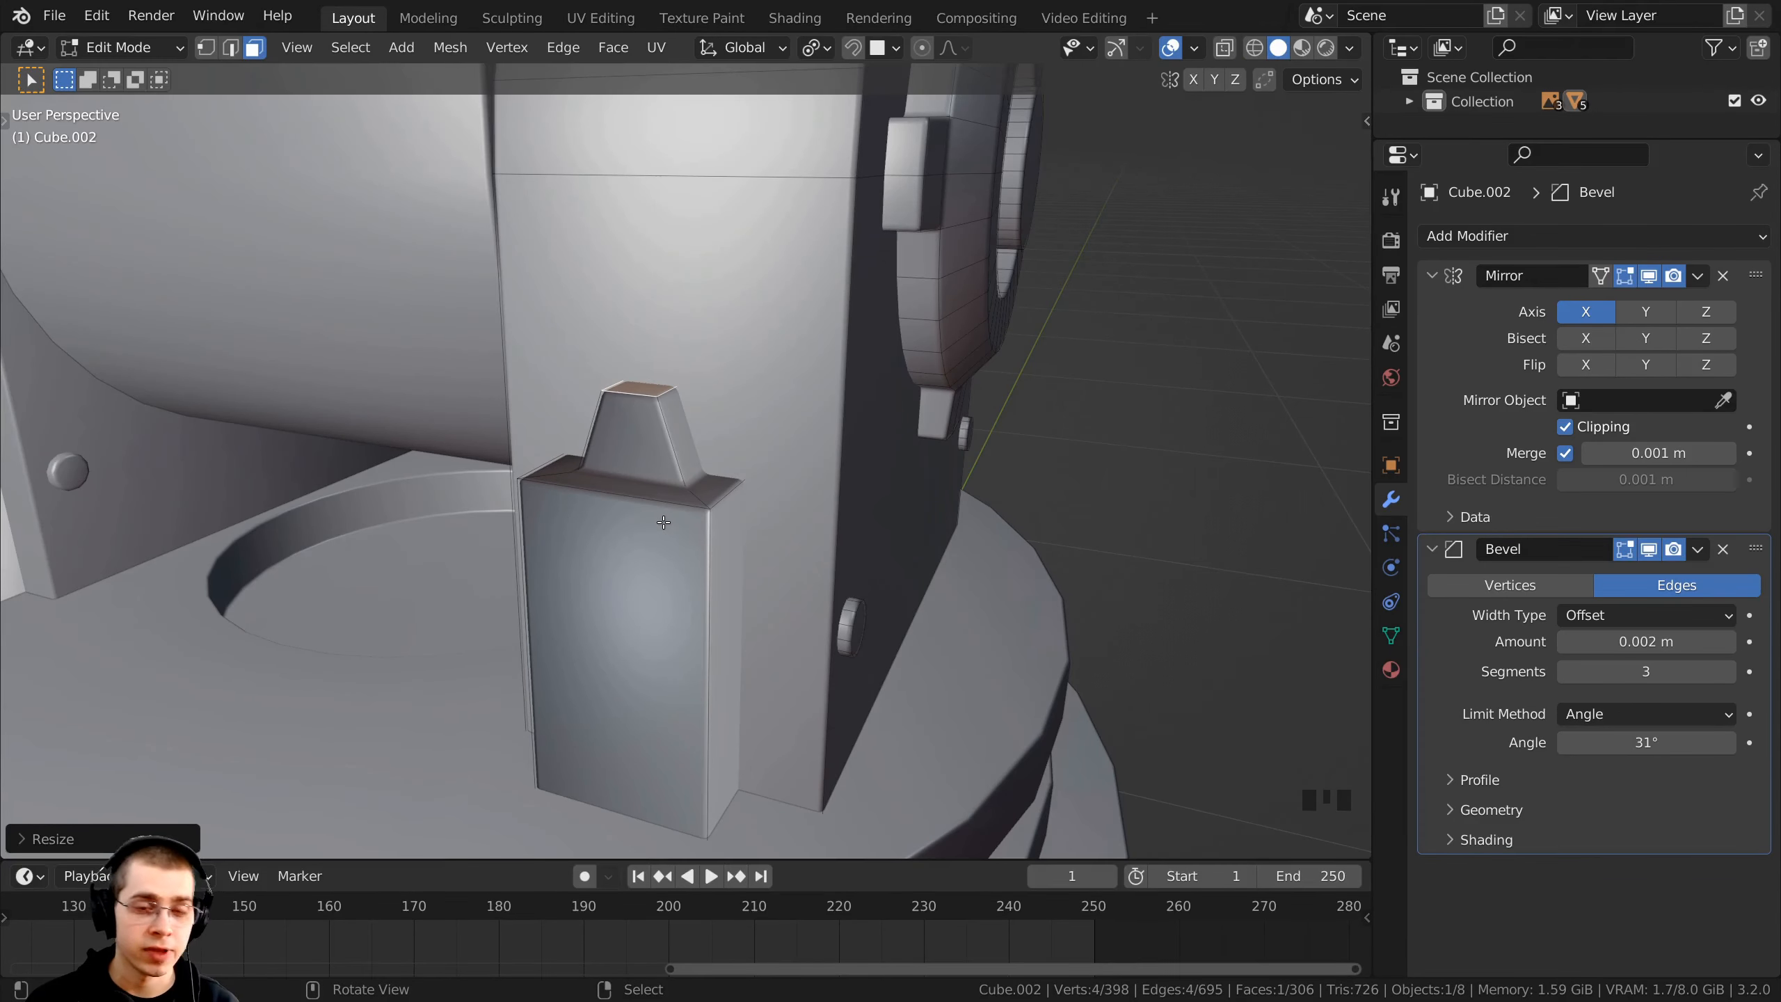
key(l)
scroll(664, 523, down, 2)
middle_drag(664, 523, 512, 524)
key(shift+n)
- Duplicate the stepped block about 0.36 m along global Y to the opposite side of the bracket
key(shift+d)
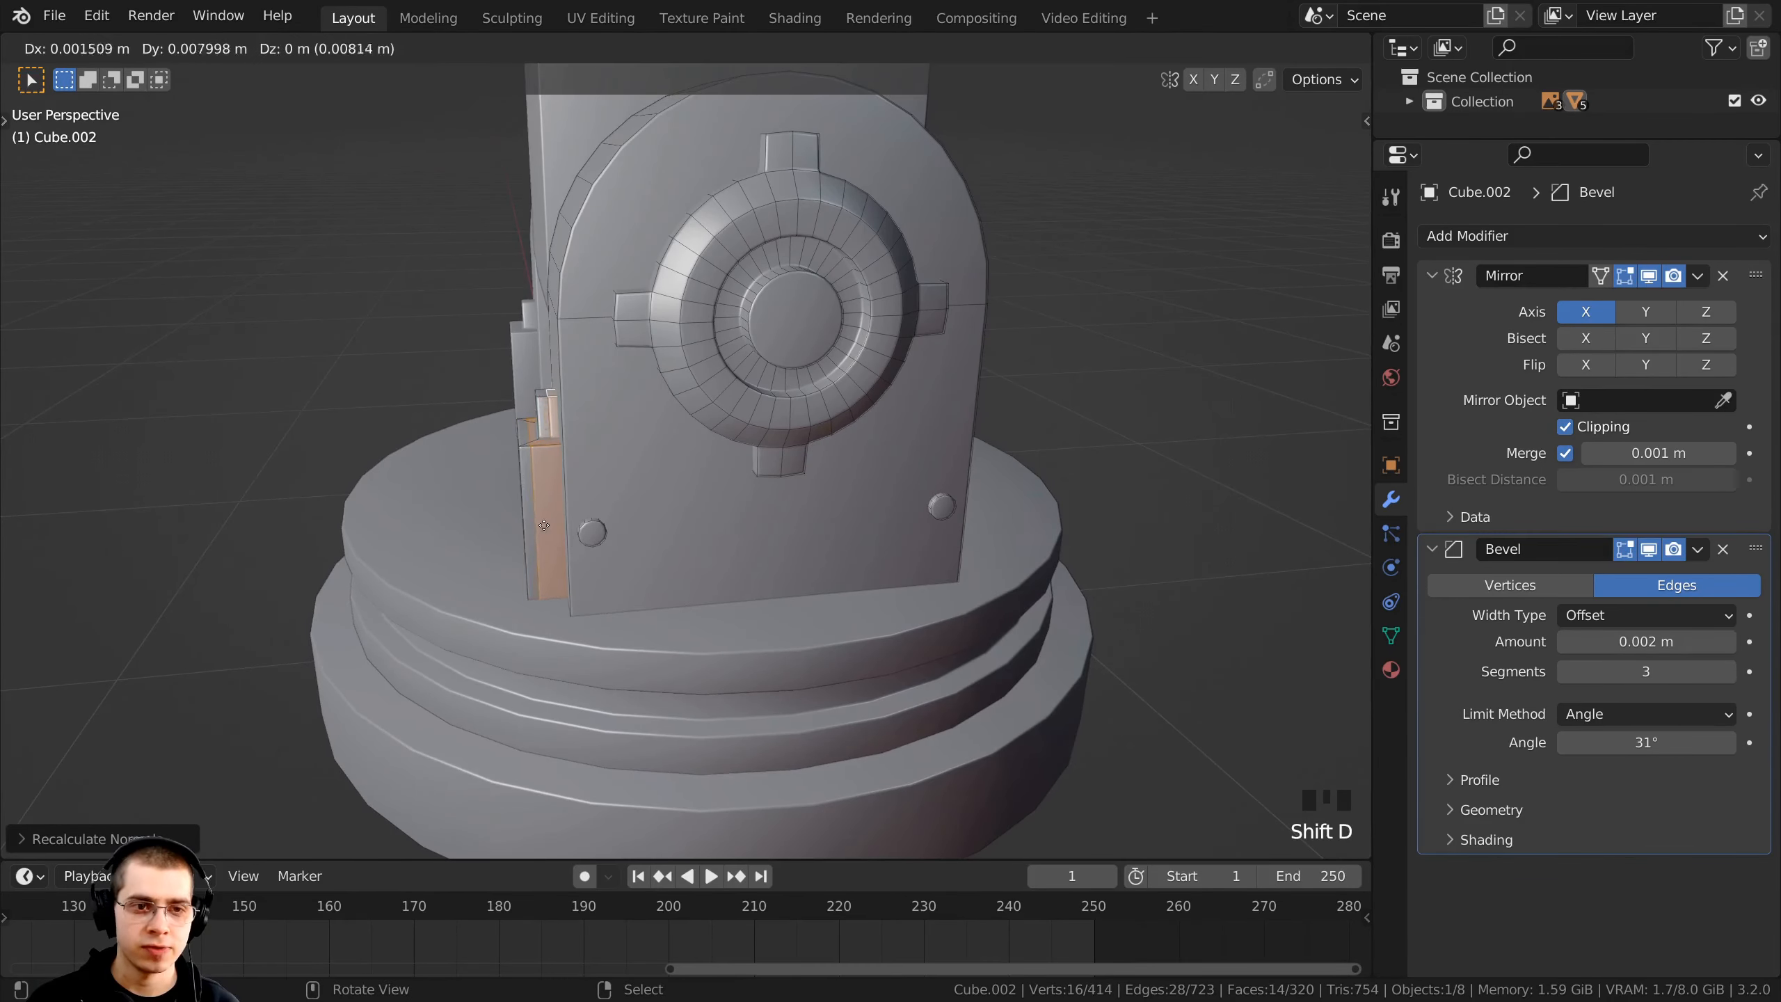
key(y)
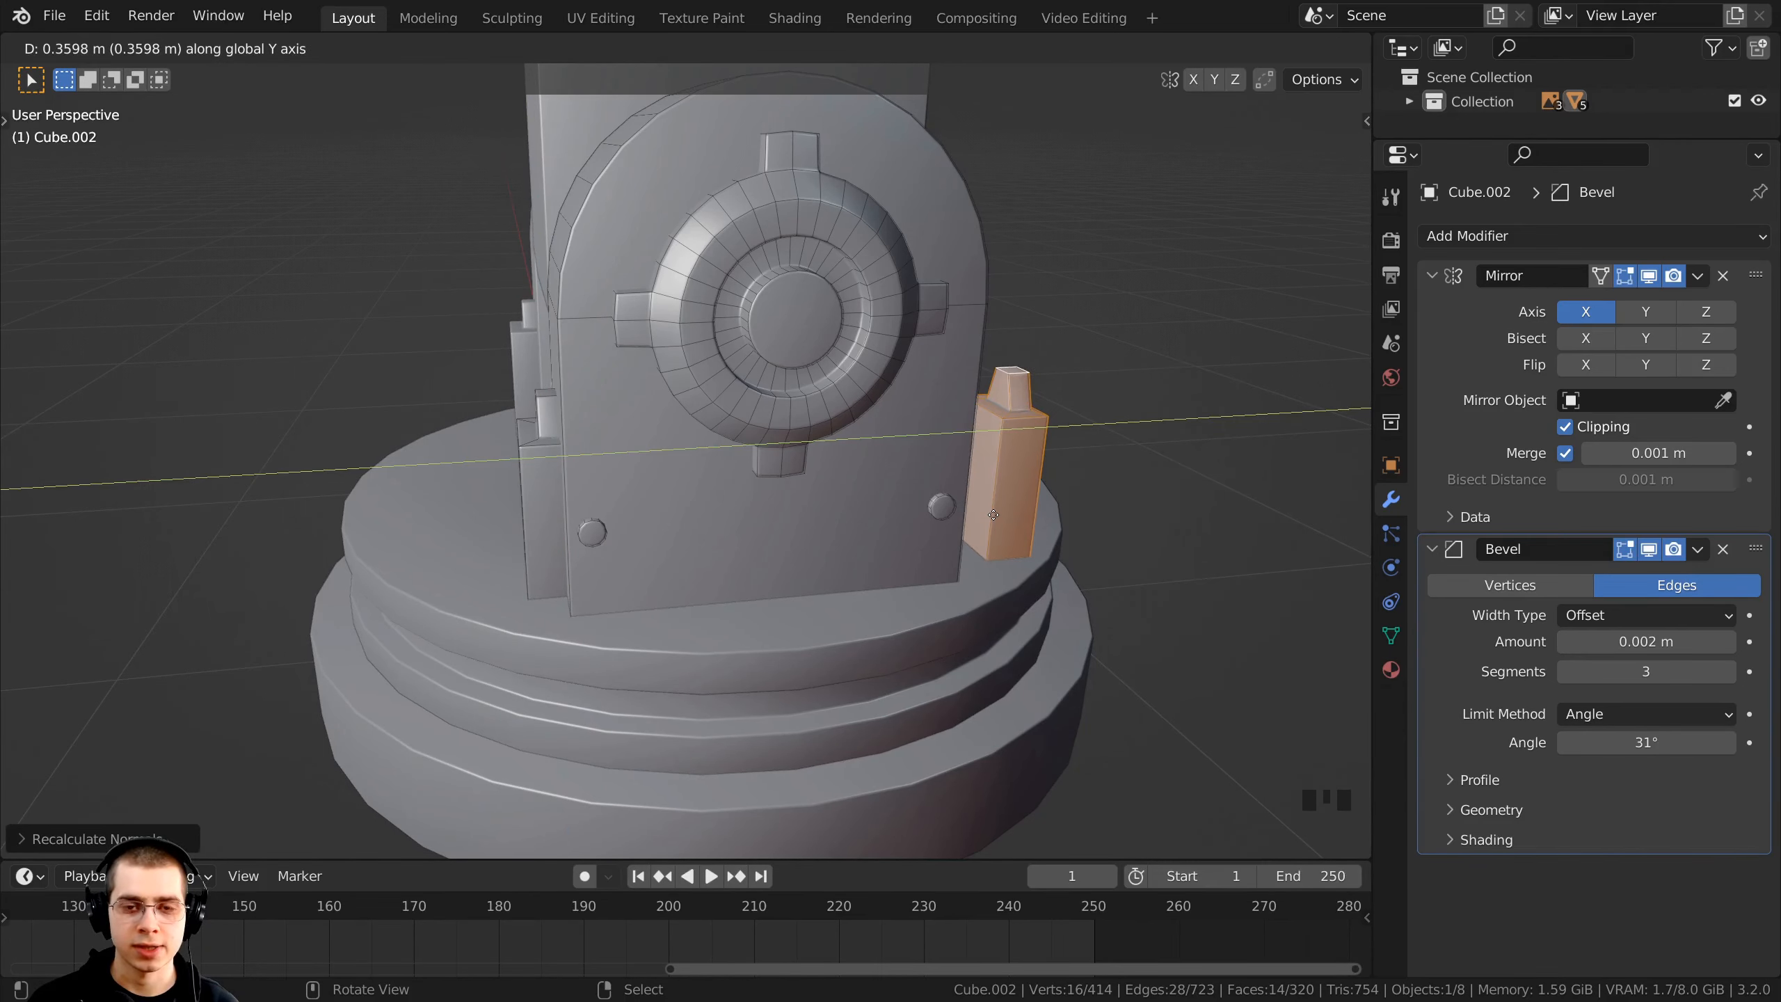
click(994, 514)
- Rotate the duplicated stepped block 180° around global Z
middle_drag(993, 514, 719, 494)
scroll(936, 430, up, 2)
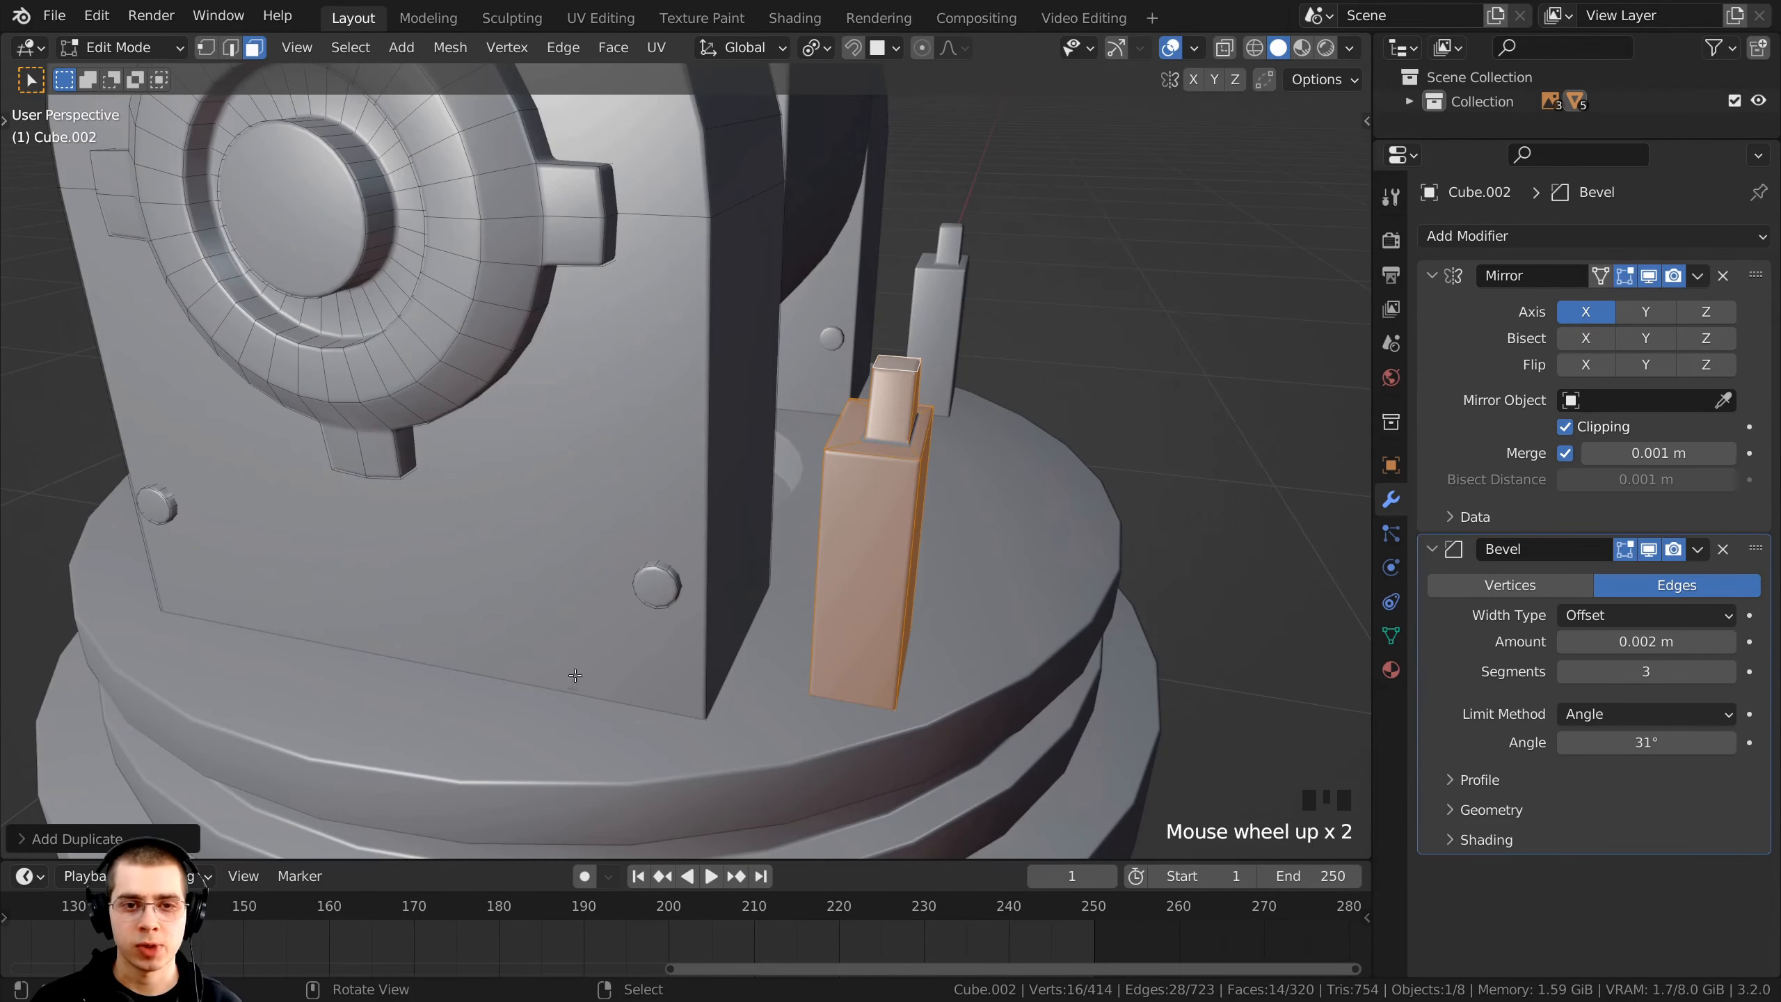
middle_drag(1080, 576, 1082, 577)
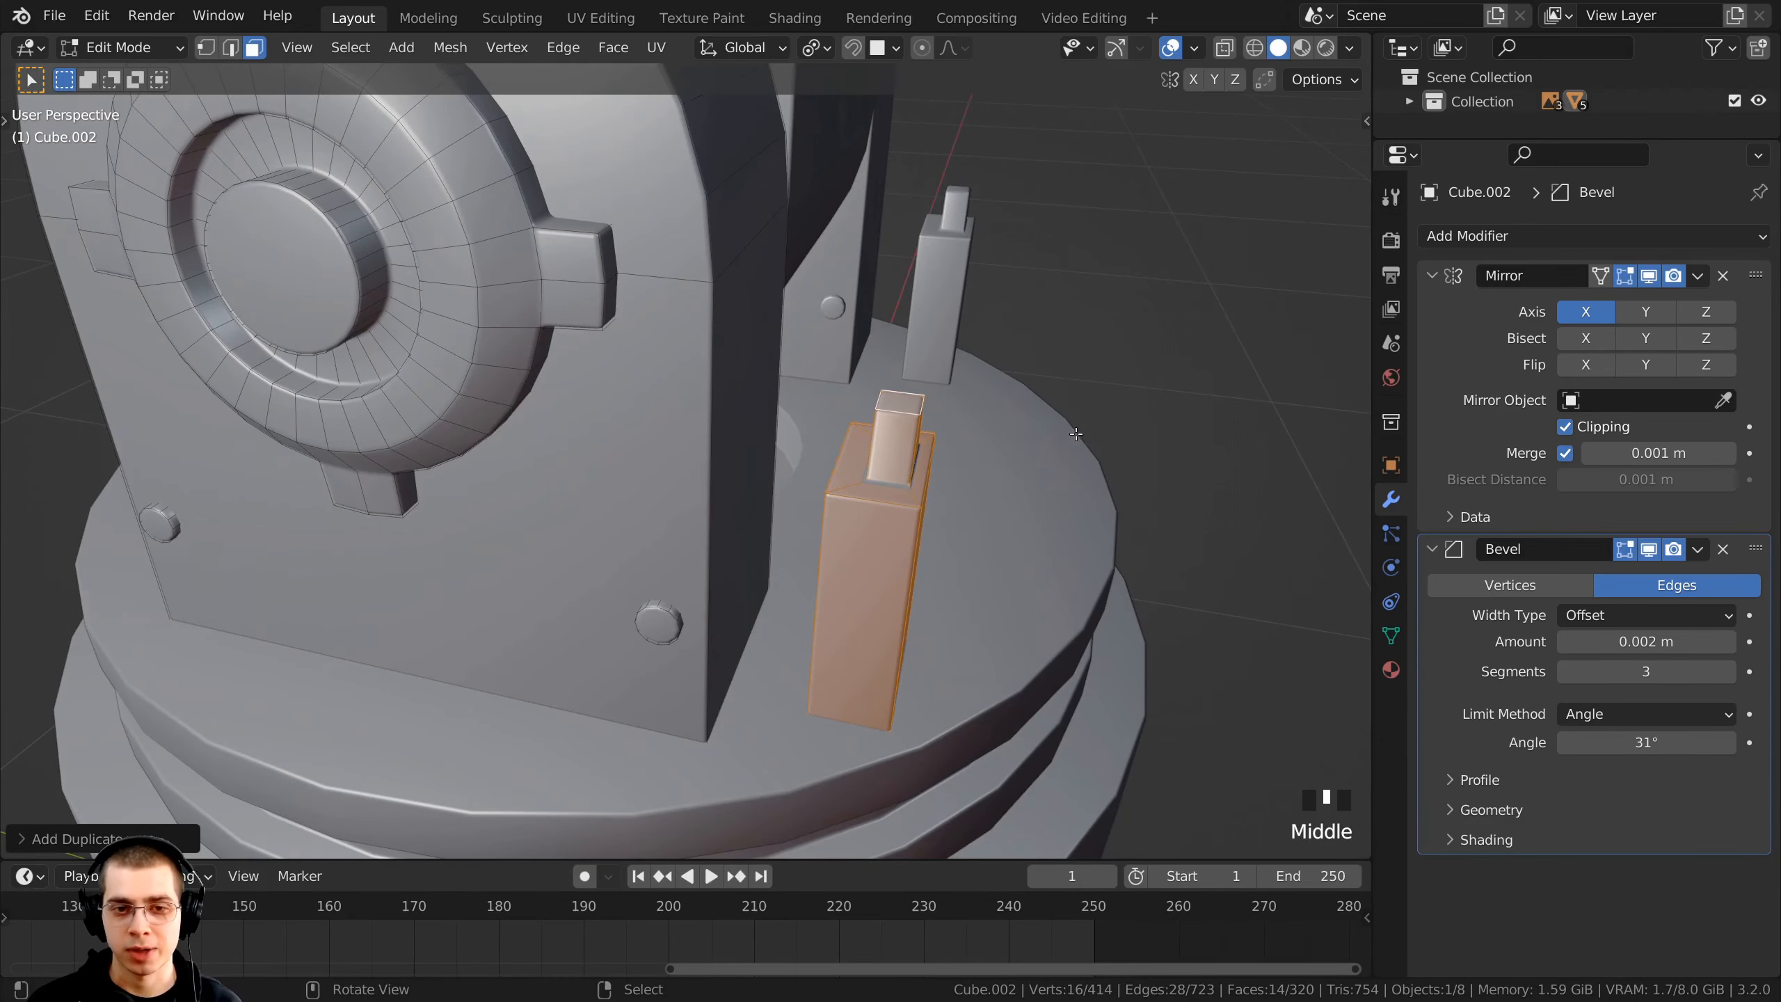
key(r)
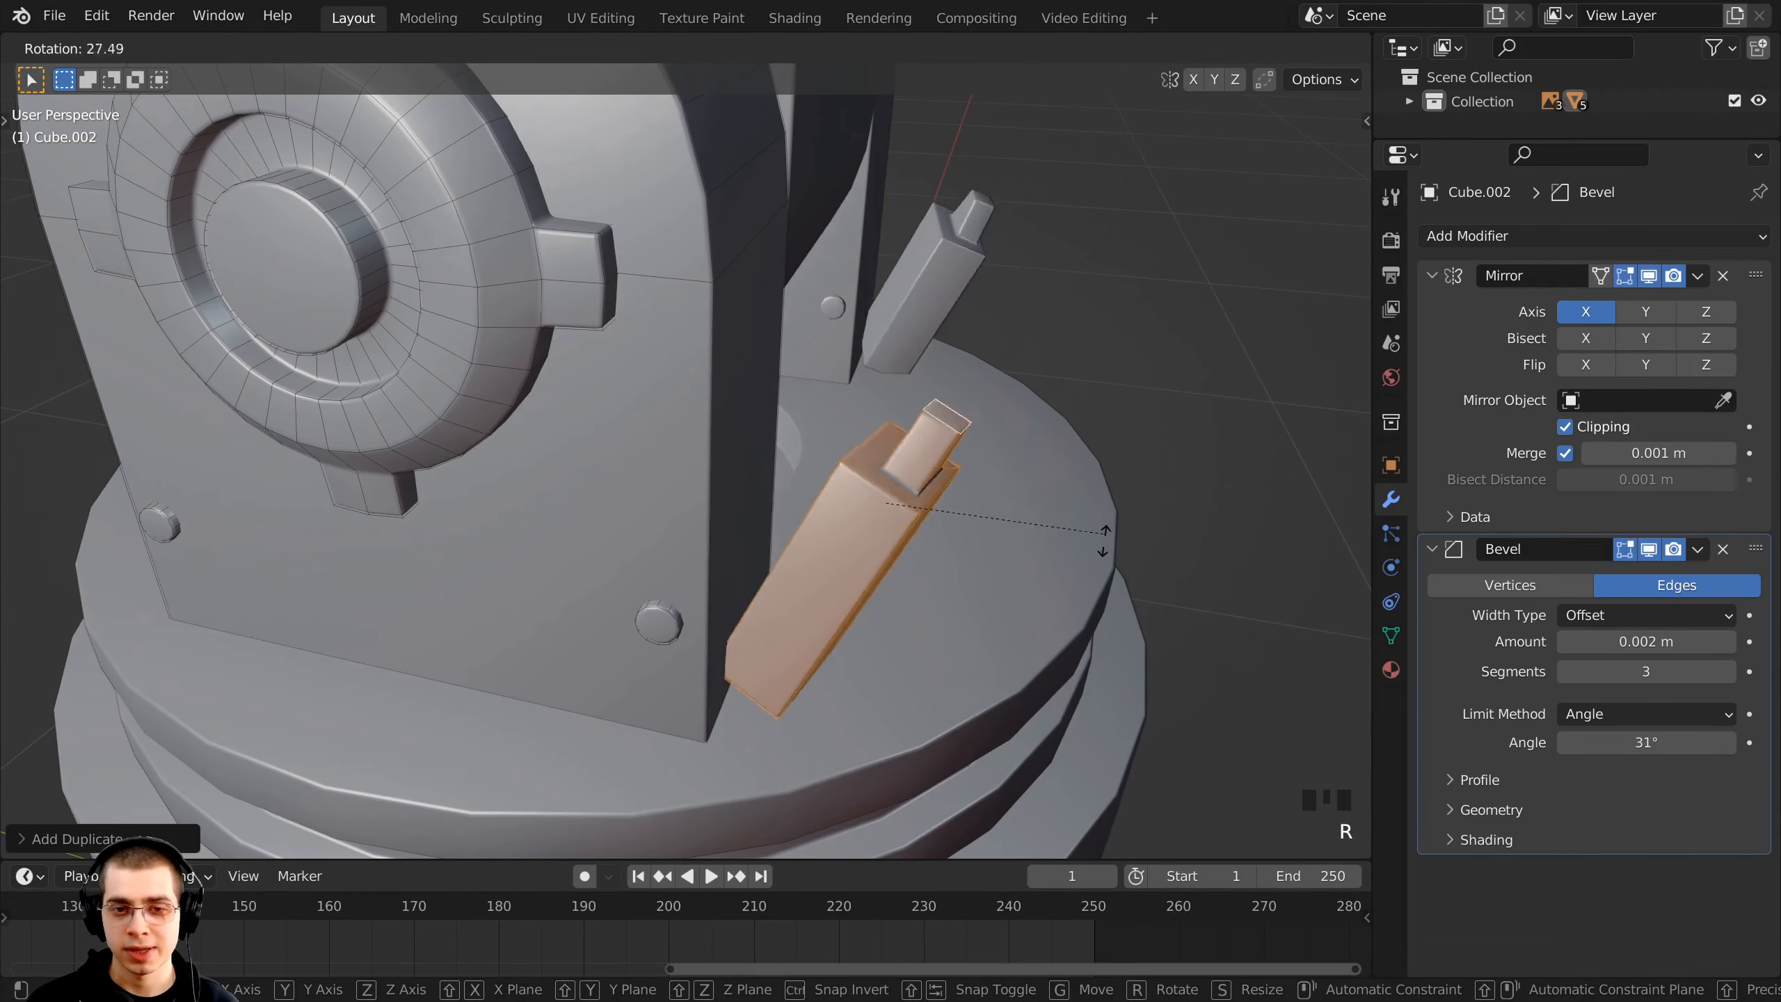
key(z)
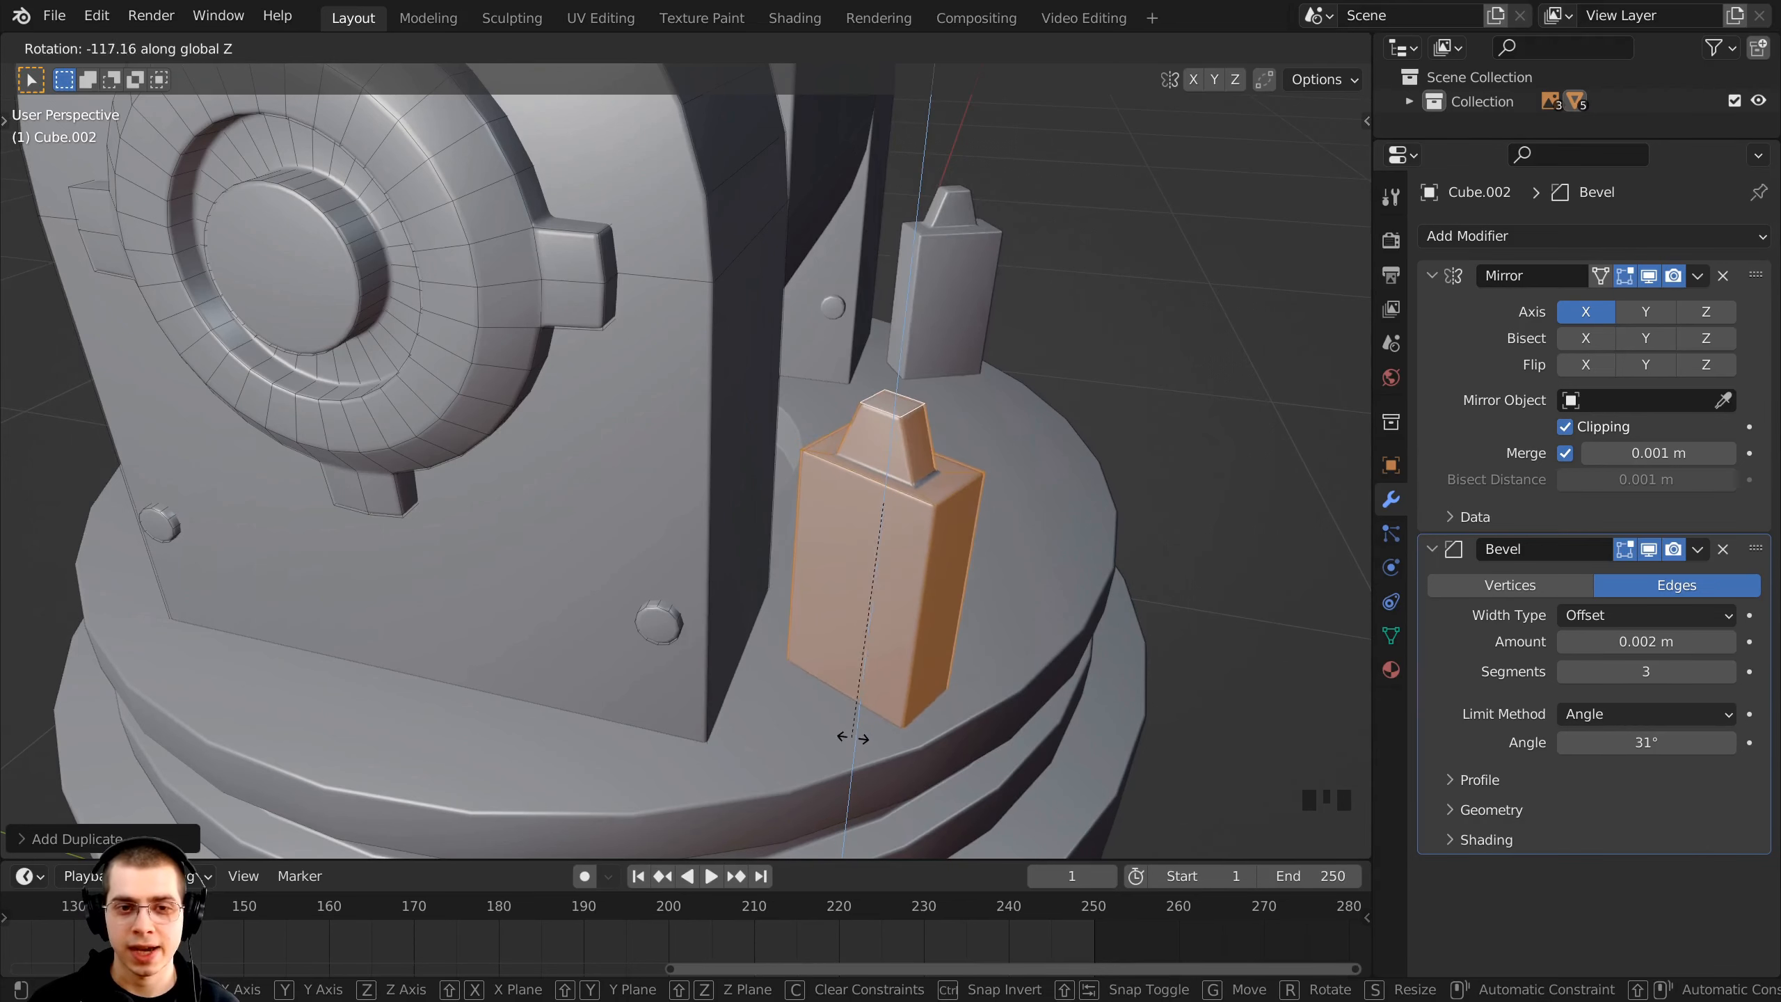
text(1)
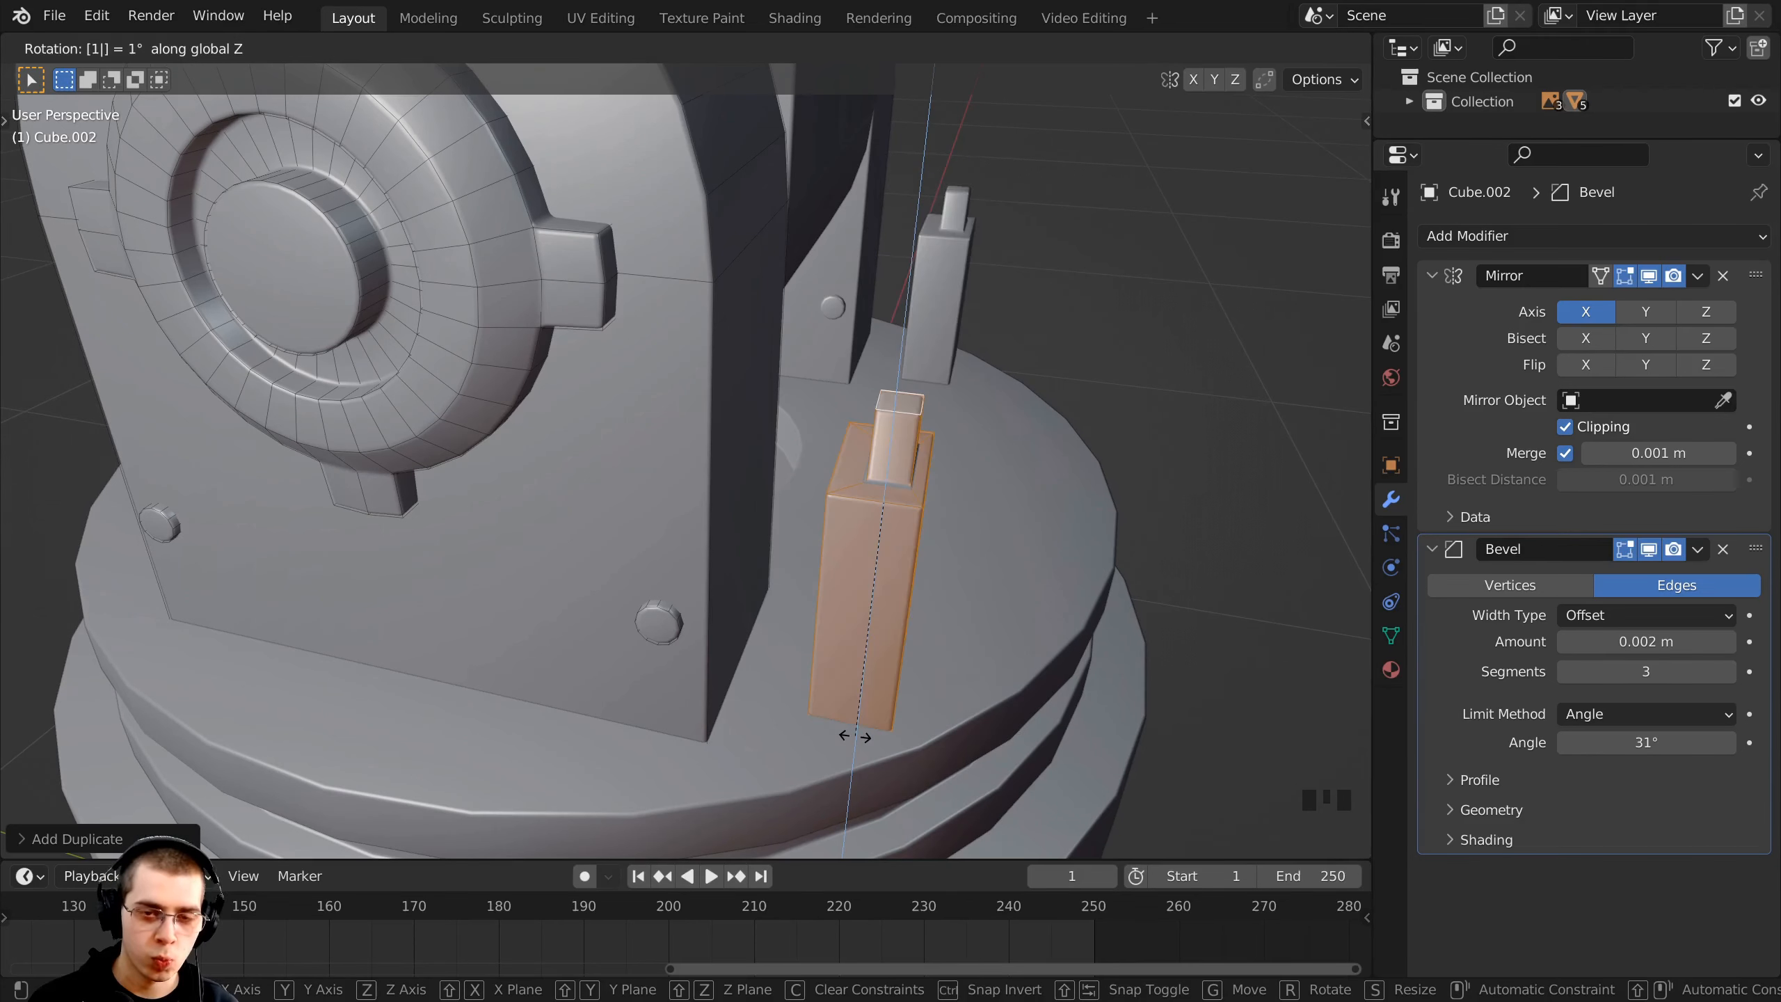
text(80)
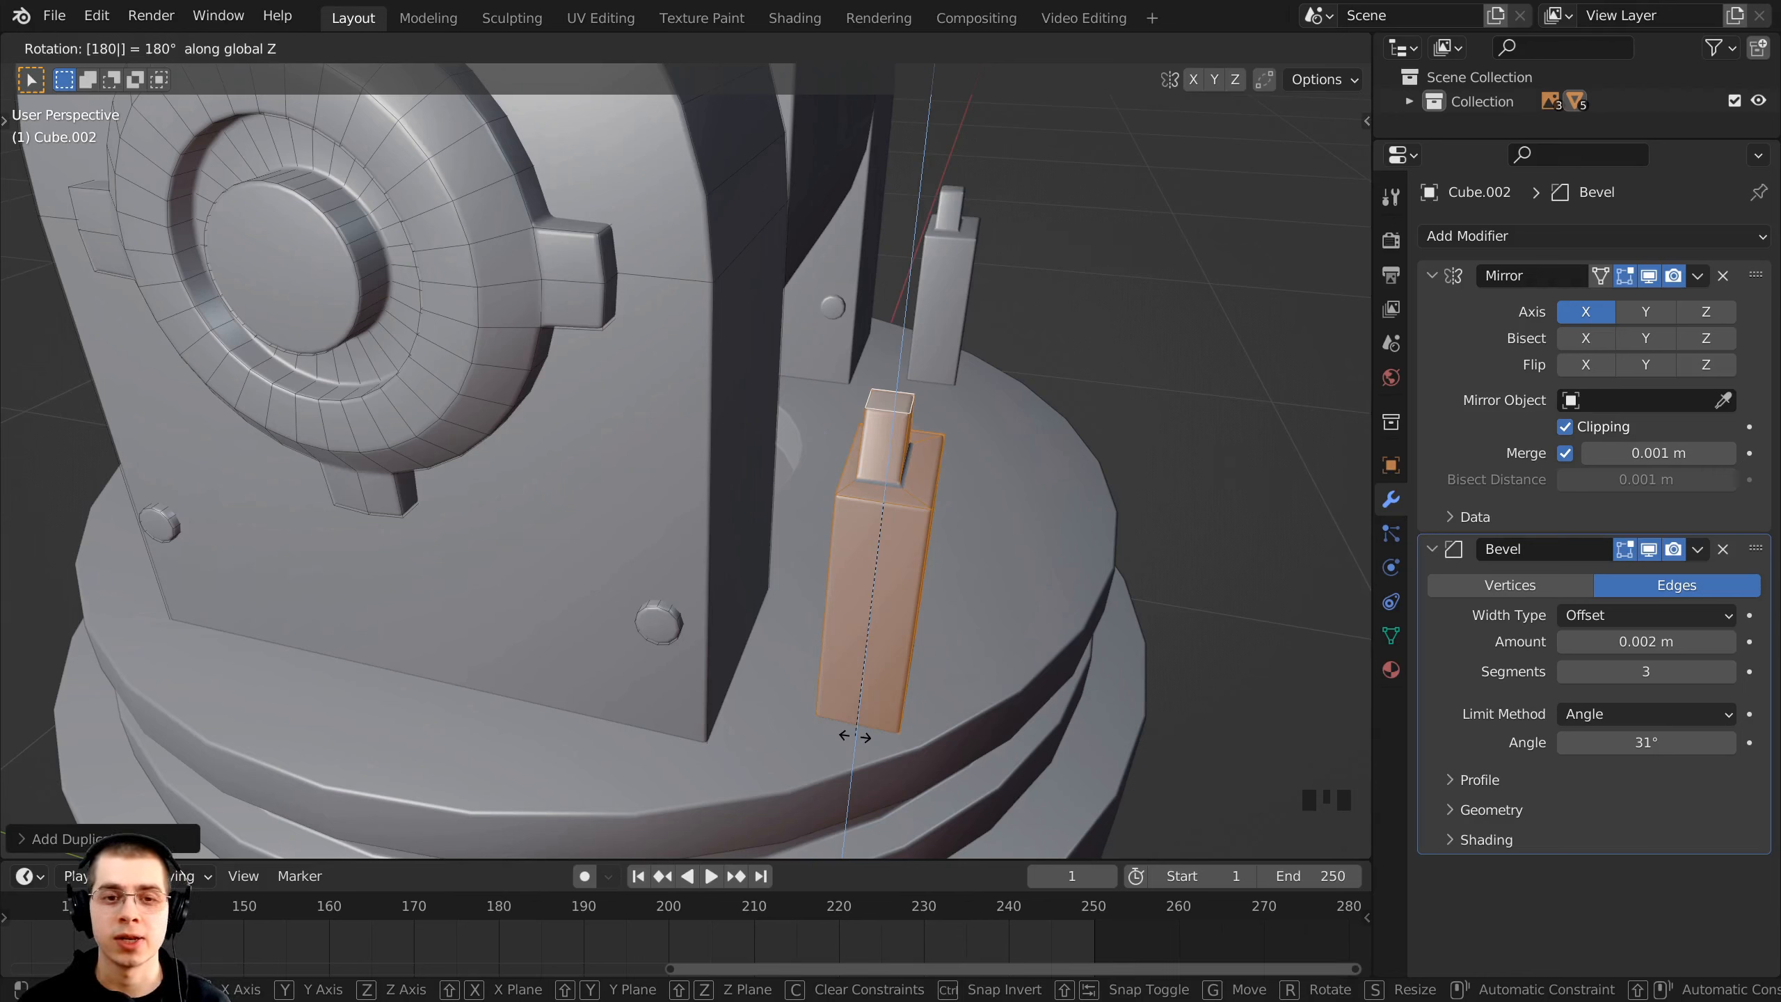
key(Return)
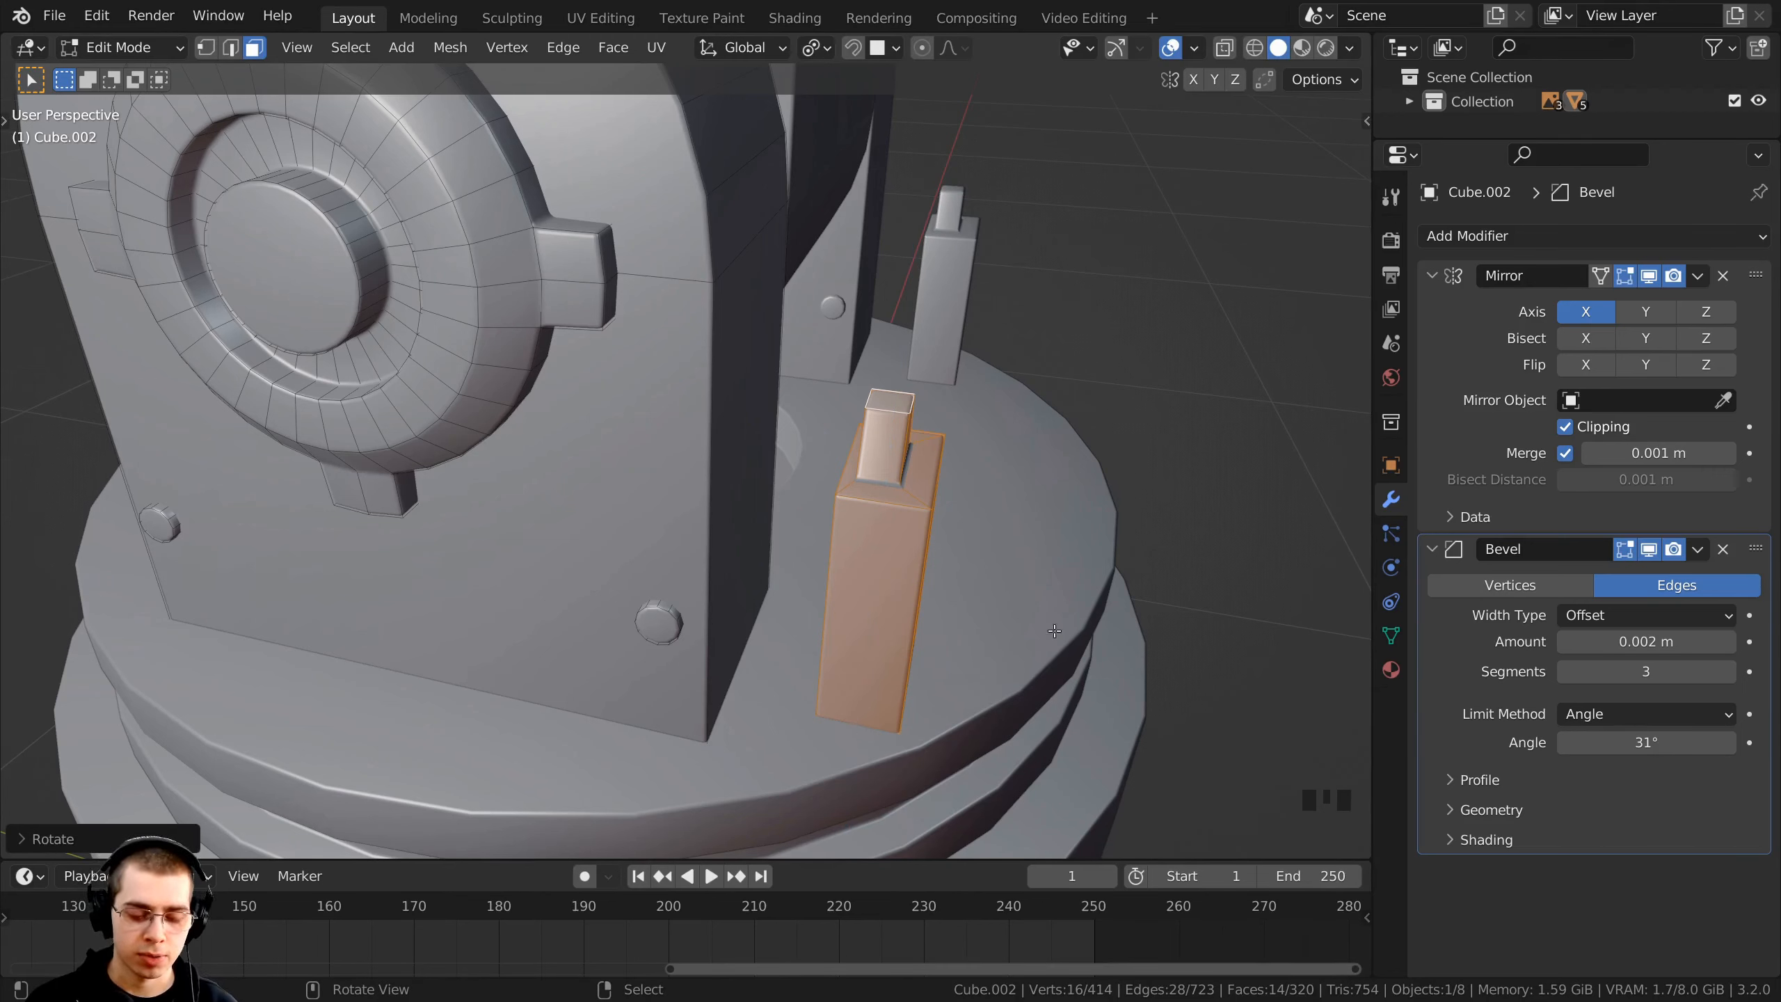
- Move the rotated block along global Y until it sits against the bracket's side
key(g)
key(y)
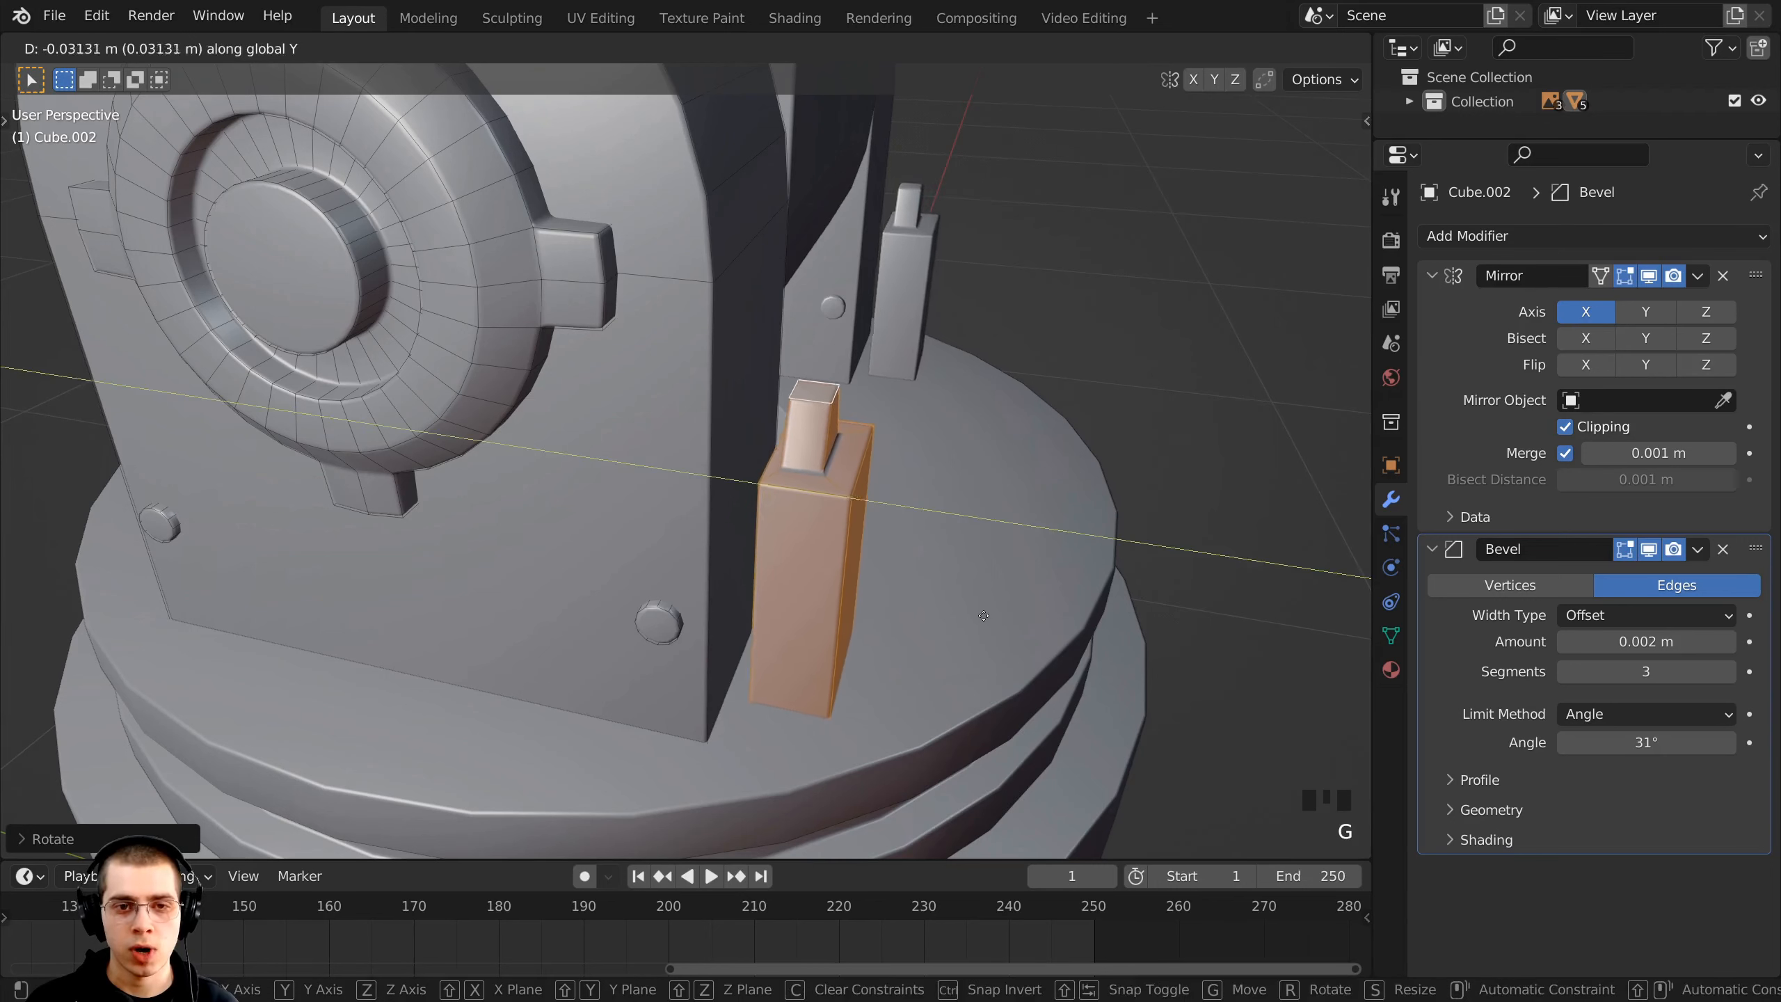
click(938, 614)
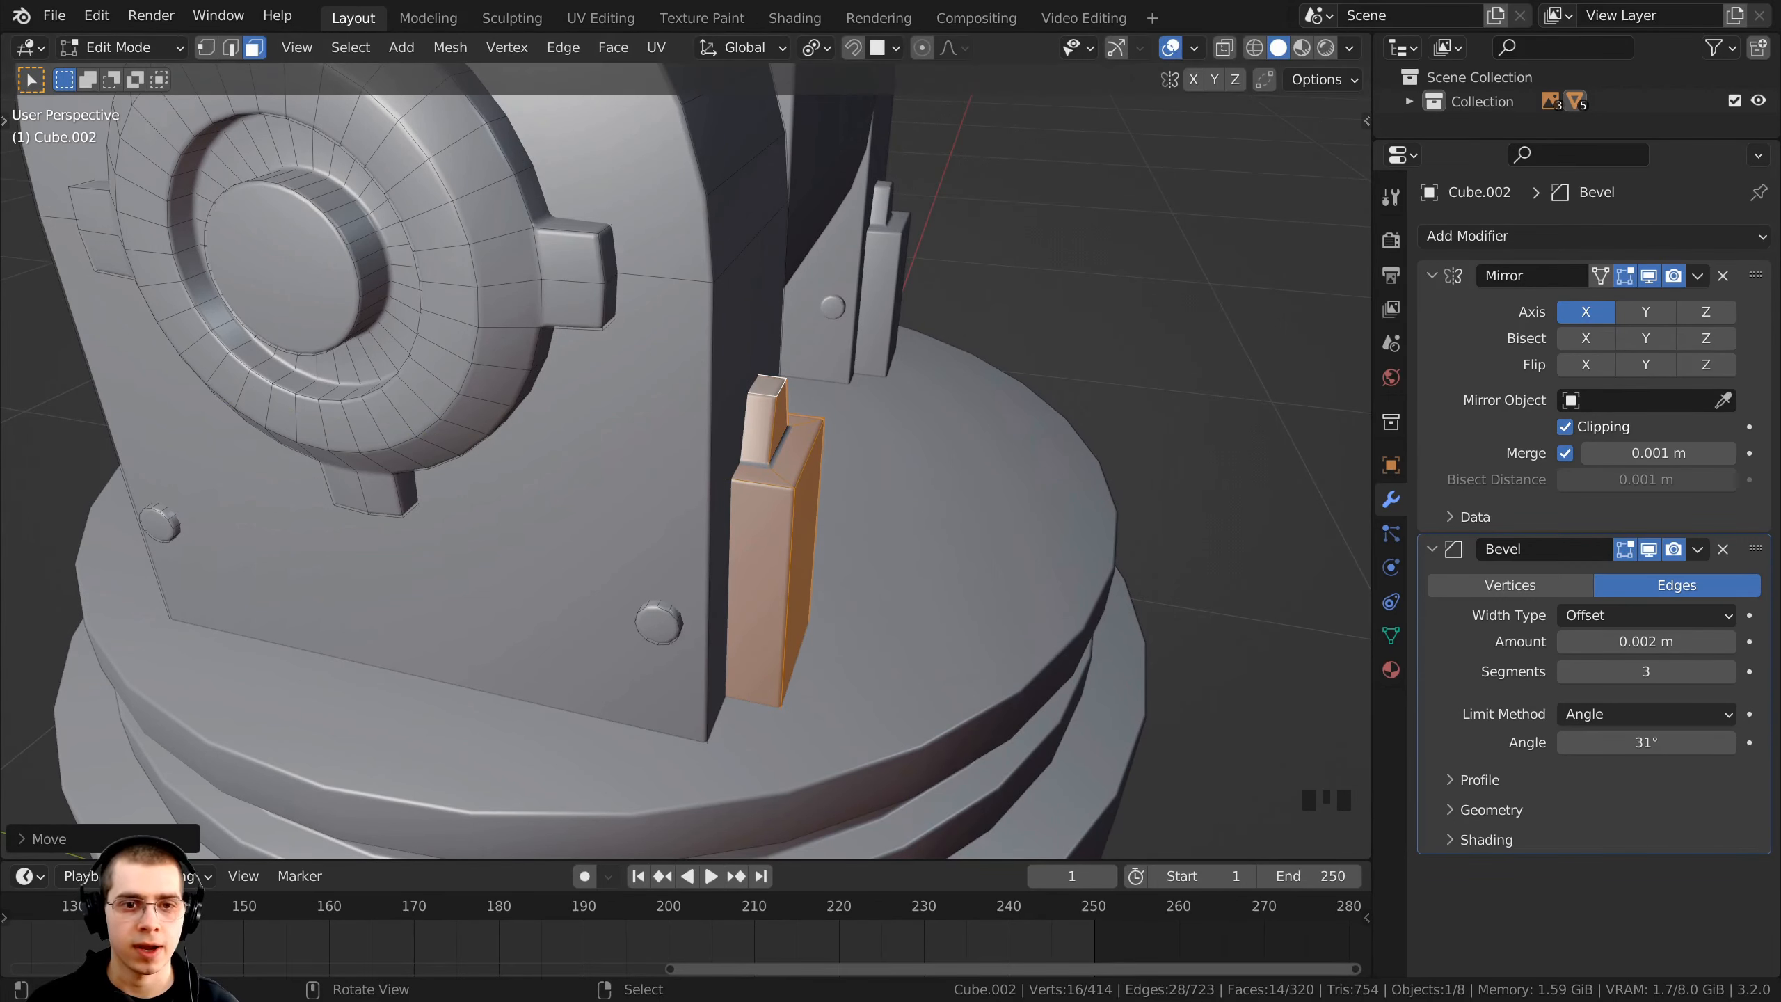
- Leave the bracket mesh and enter Edit Mode on the Cube object containing the head and neck
scroll(330, 519, down, 2)
middle_drag(330, 519, 403, 533)
middle_drag(403, 533, 685, 465)
scroll(462, 491, down, 1)
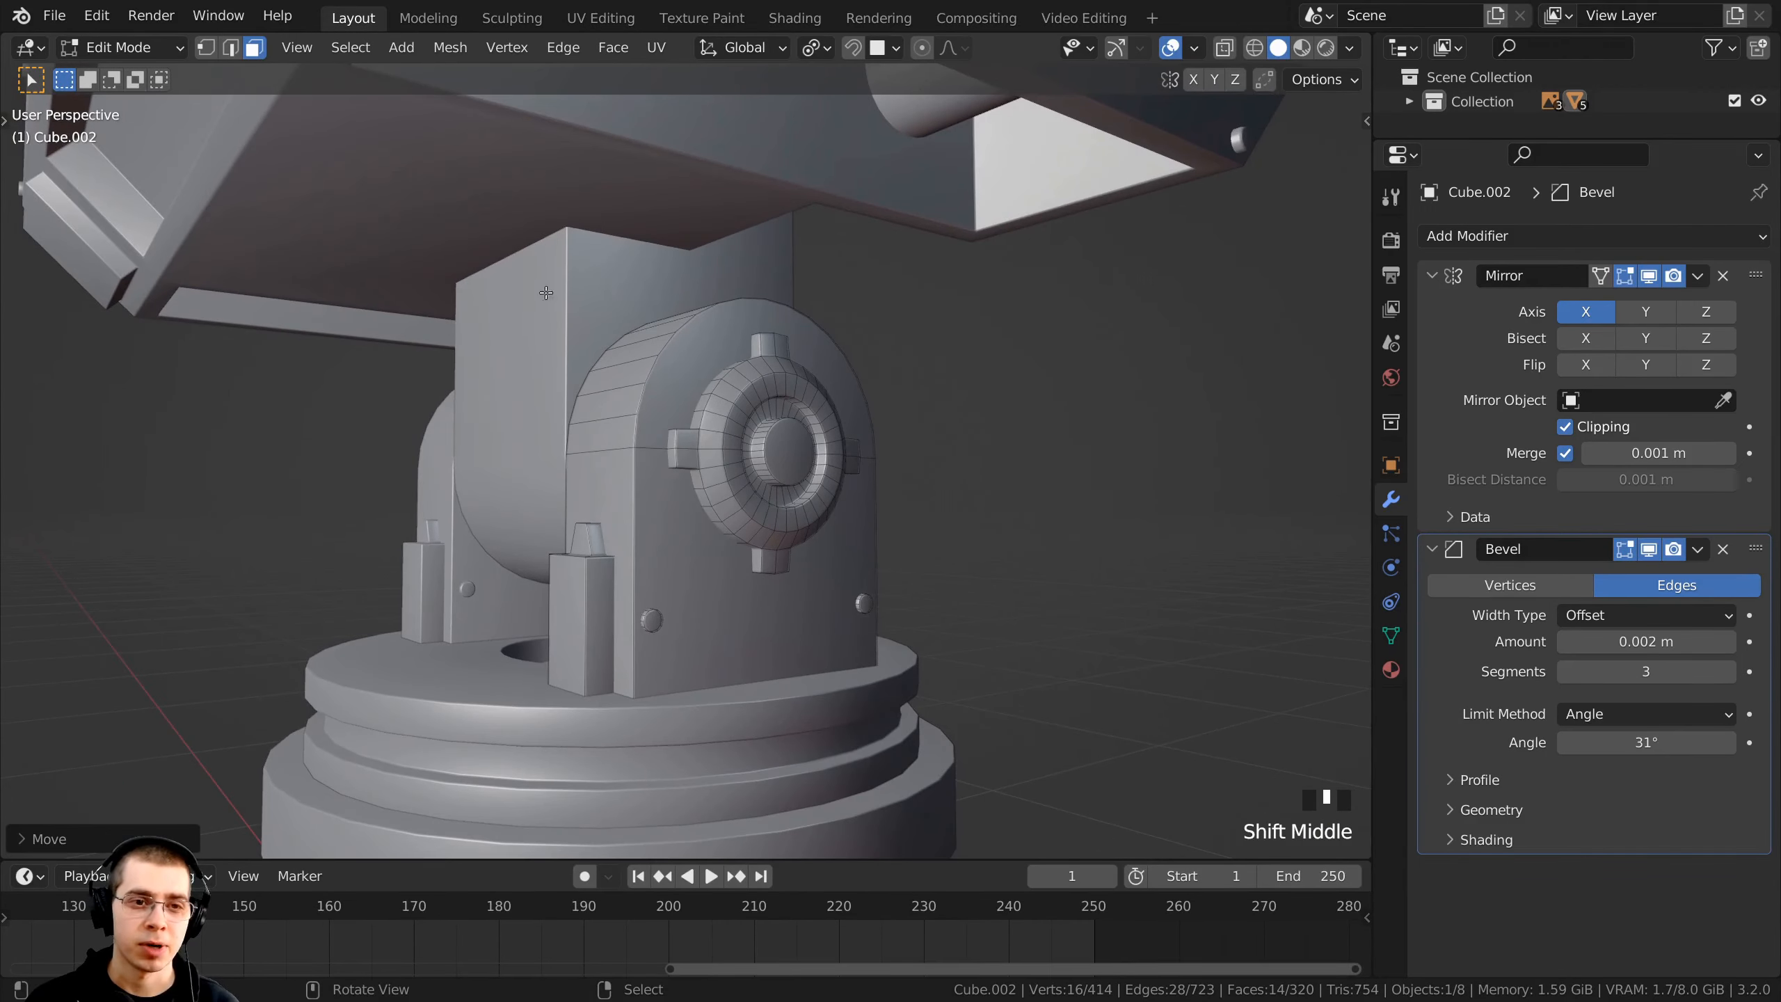
shift+middle_drag(658, 306, 728, 370)
key(Tab)
scroll(774, 395, down, 3)
right_click(705, 276)
key(Tab)
scroll(729, 371, up, 2)
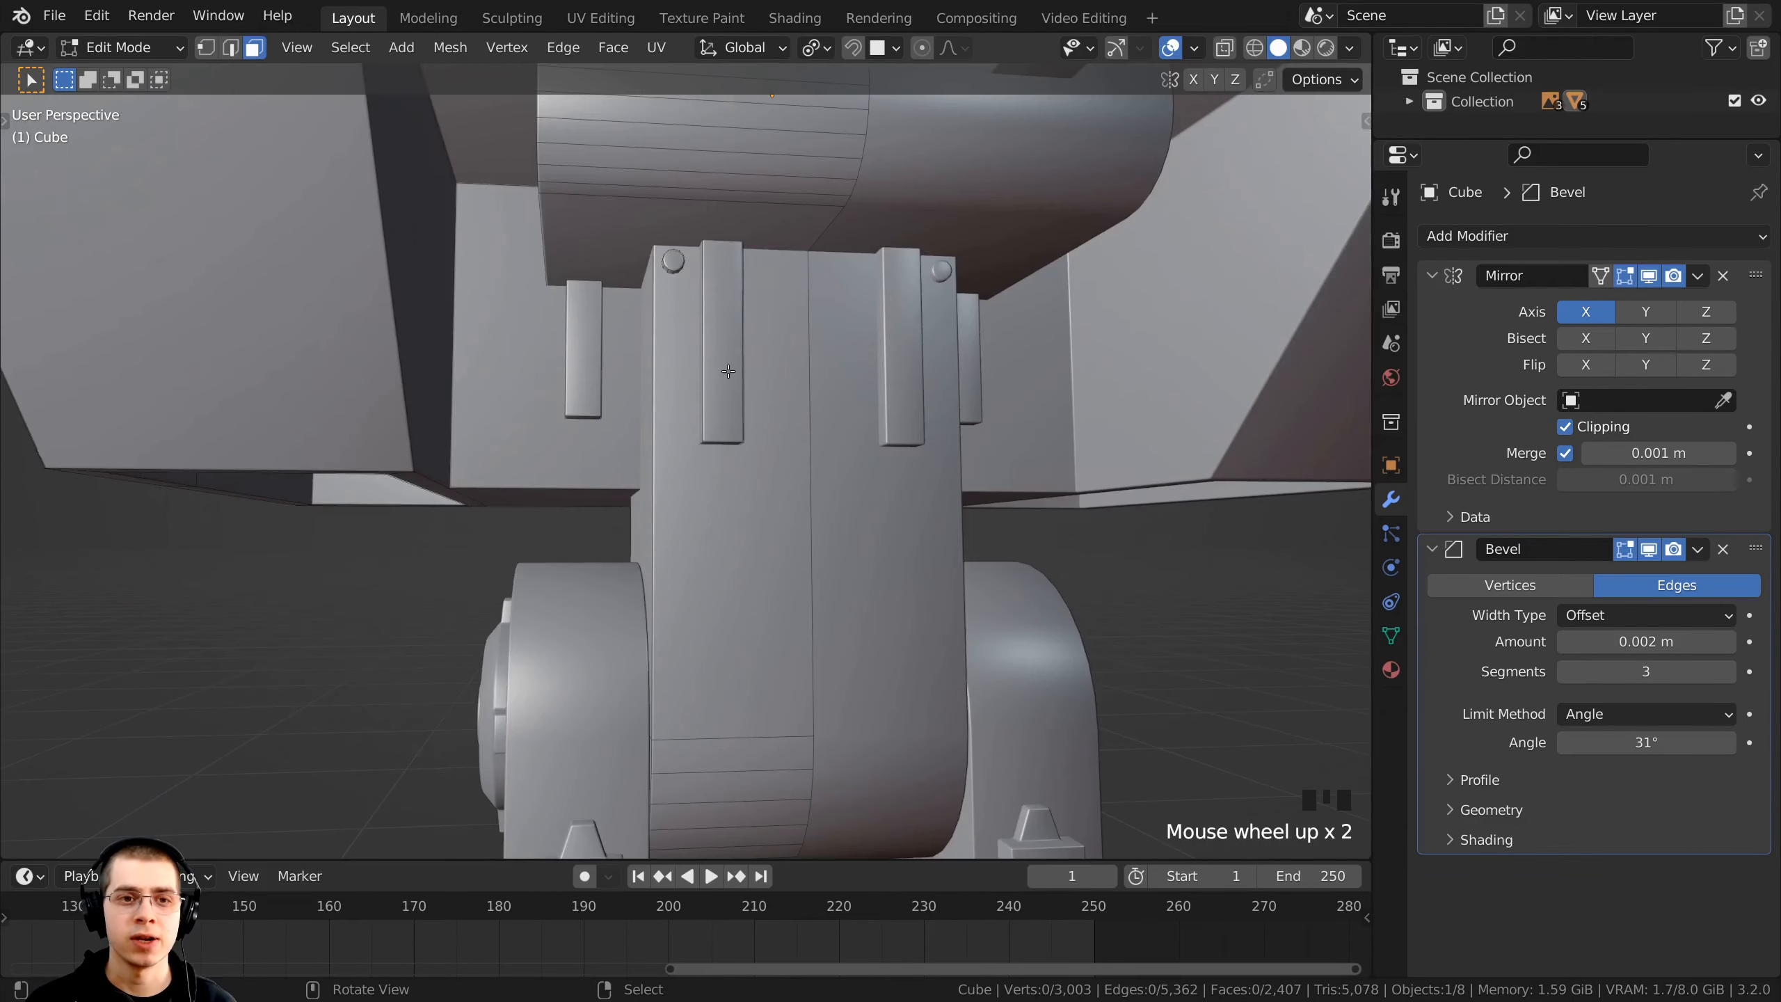
- Duplicate the outer face of the raised strip beside the neck and move the copy toward the neck's opposite side
right_click(573, 302)
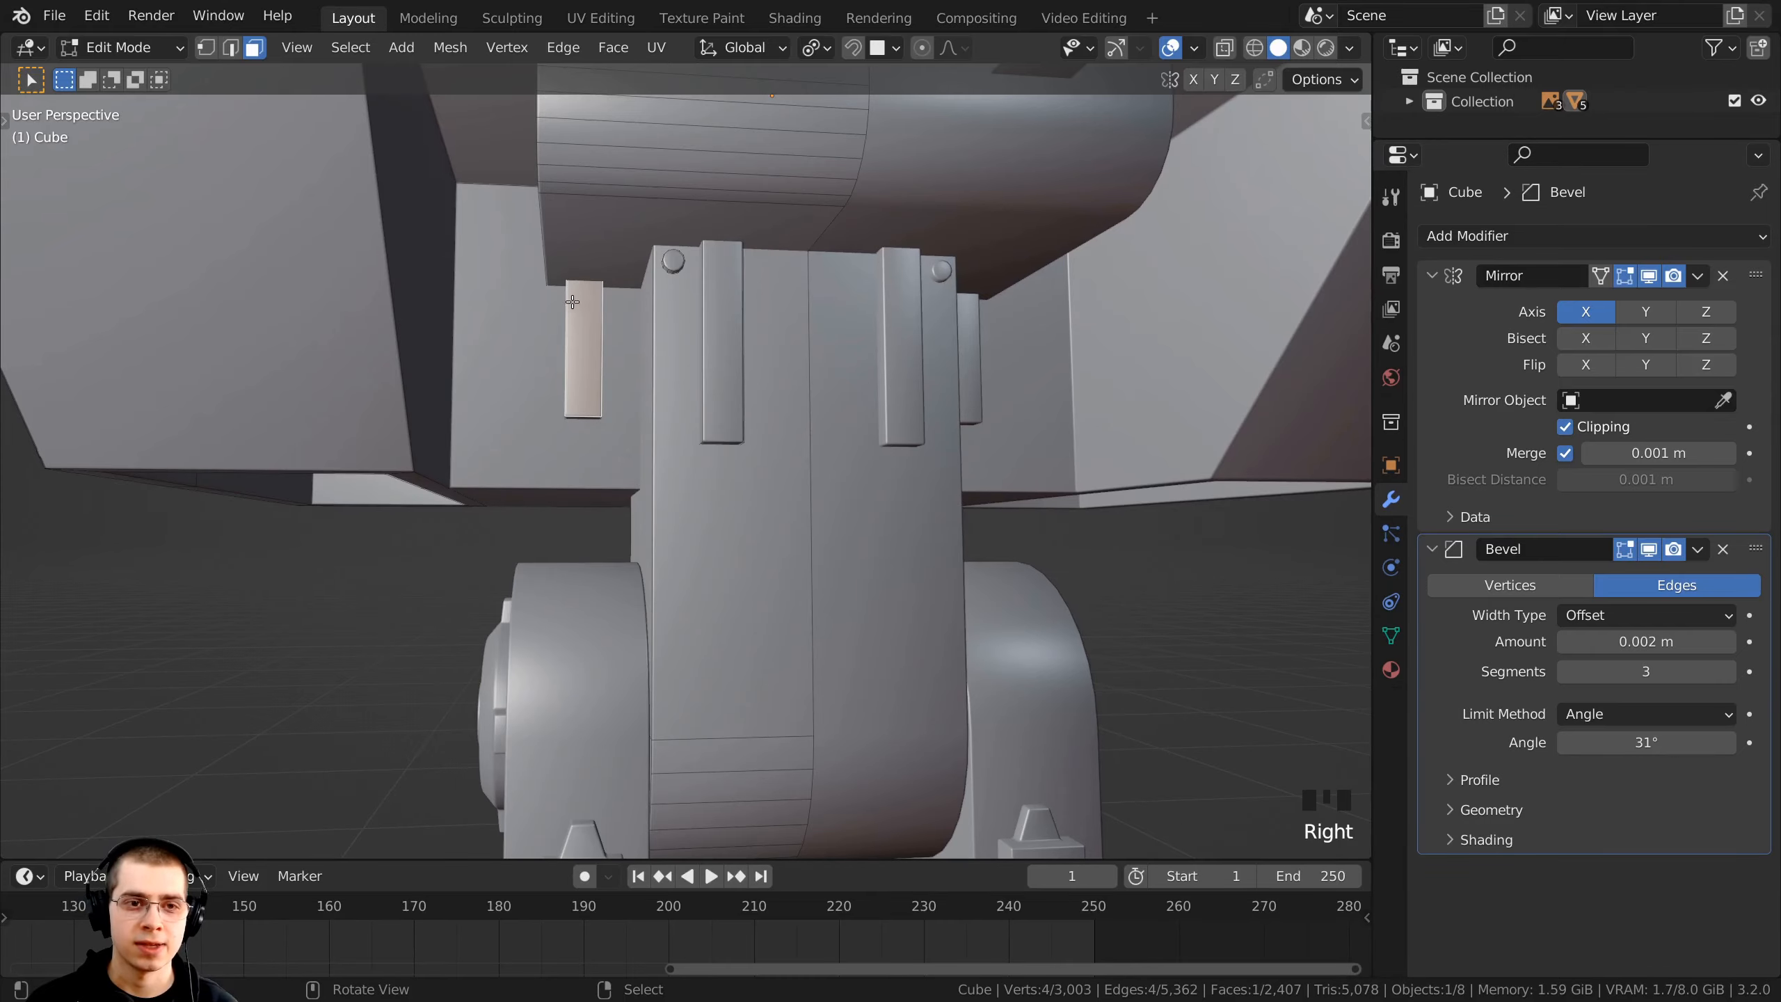
middle_drag(600, 348, 711, 562)
key(shift+d)
right_click(743, 278)
key(g)
click(557, 398)
- Reposition the duplicated strip face over one half of the neck's surface, near its upper edge
scroll(708, 564, up, 1)
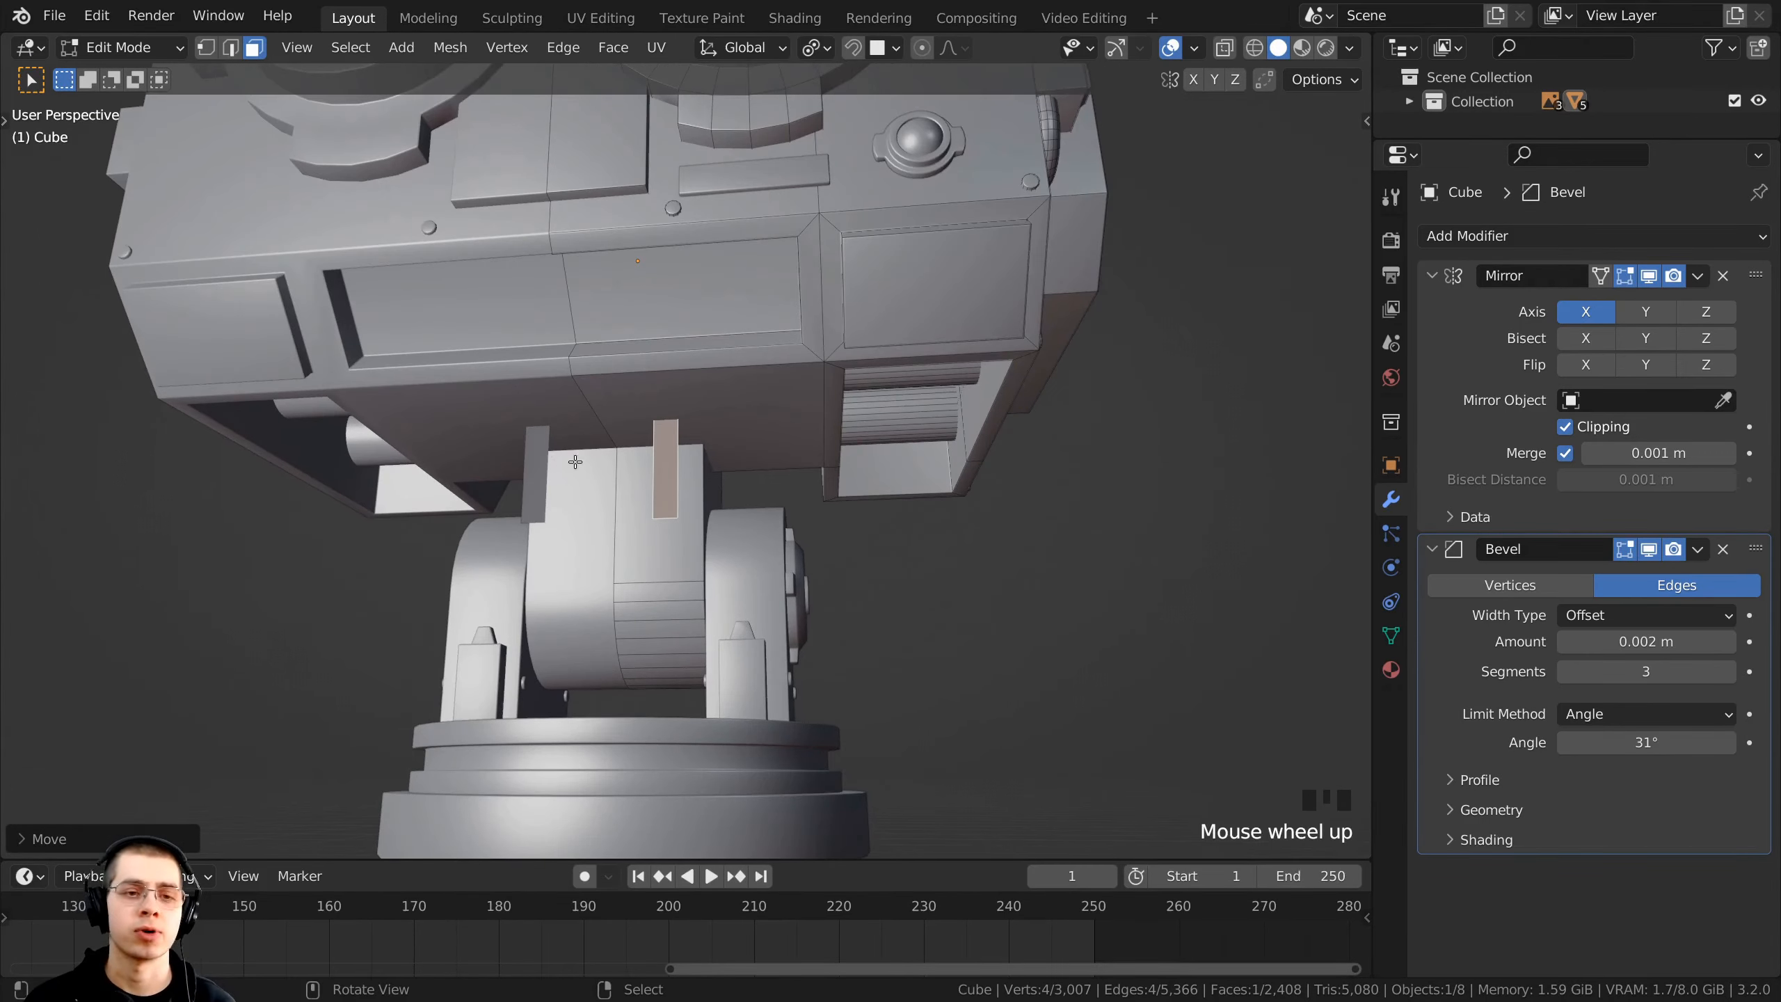
scroll(575, 462, up, 1)
shift+middle_drag(575, 462, 685, 459)
middle_drag(731, 416, 604, 413)
key(g)
click(951, 405)
shift+middle_drag(604, 413, 871, 484)
scroll(701, 426, up, 2)
- Scale the duplicated strip face slightly and adjust its placement on the neck
key(s)
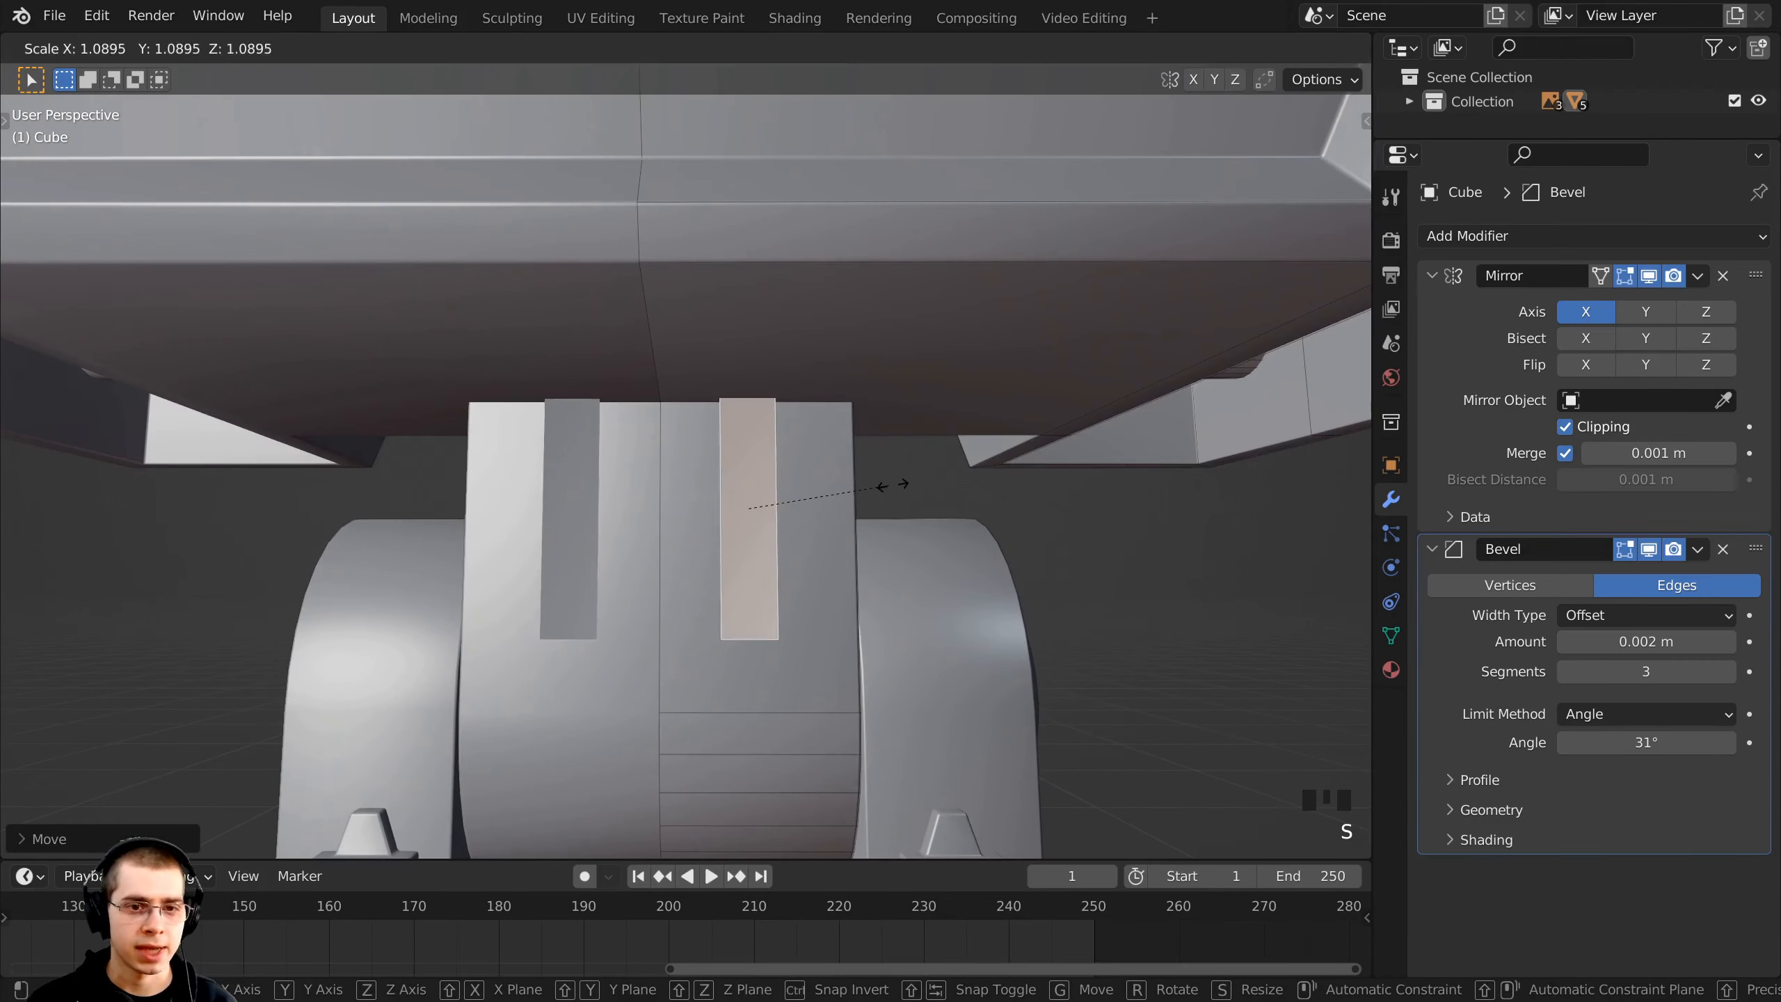
click(877, 483)
key(g)
click(944, 405)
- Extrude the duplicated strip face about 0.025 m into the neck to give the strip thickness
middle_drag(943, 404, 807, 446)
key(r)
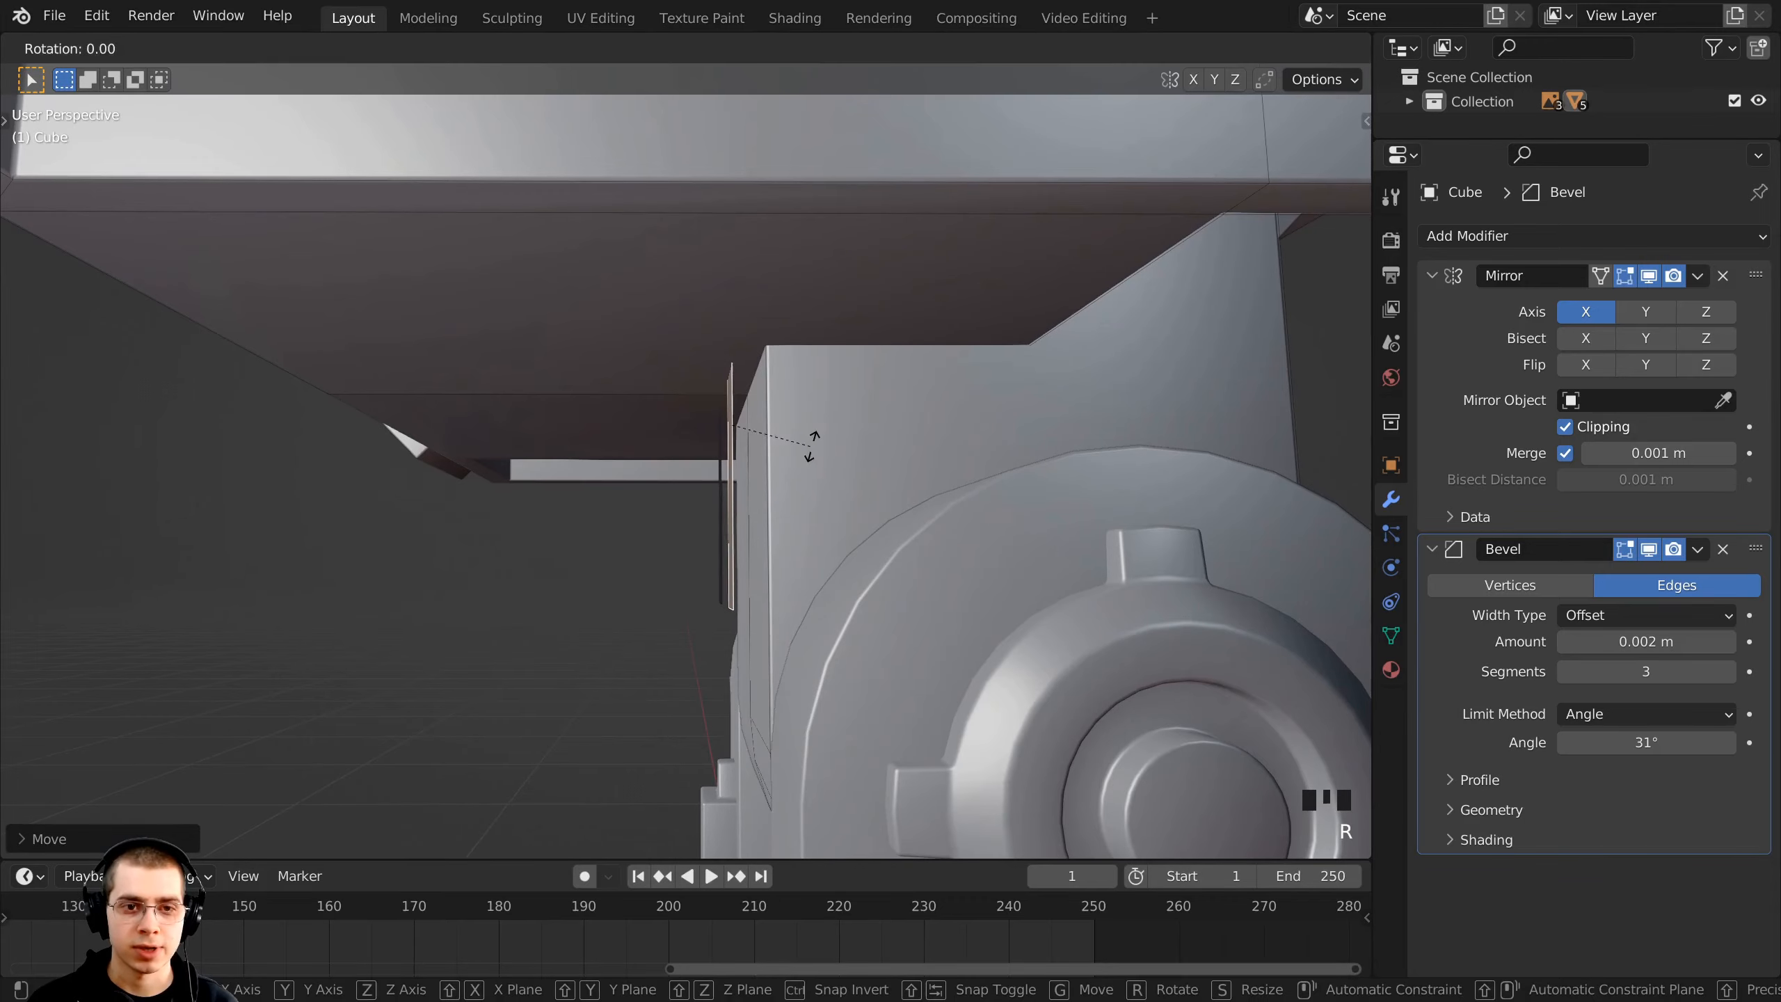
right_click(823, 447)
key(e)
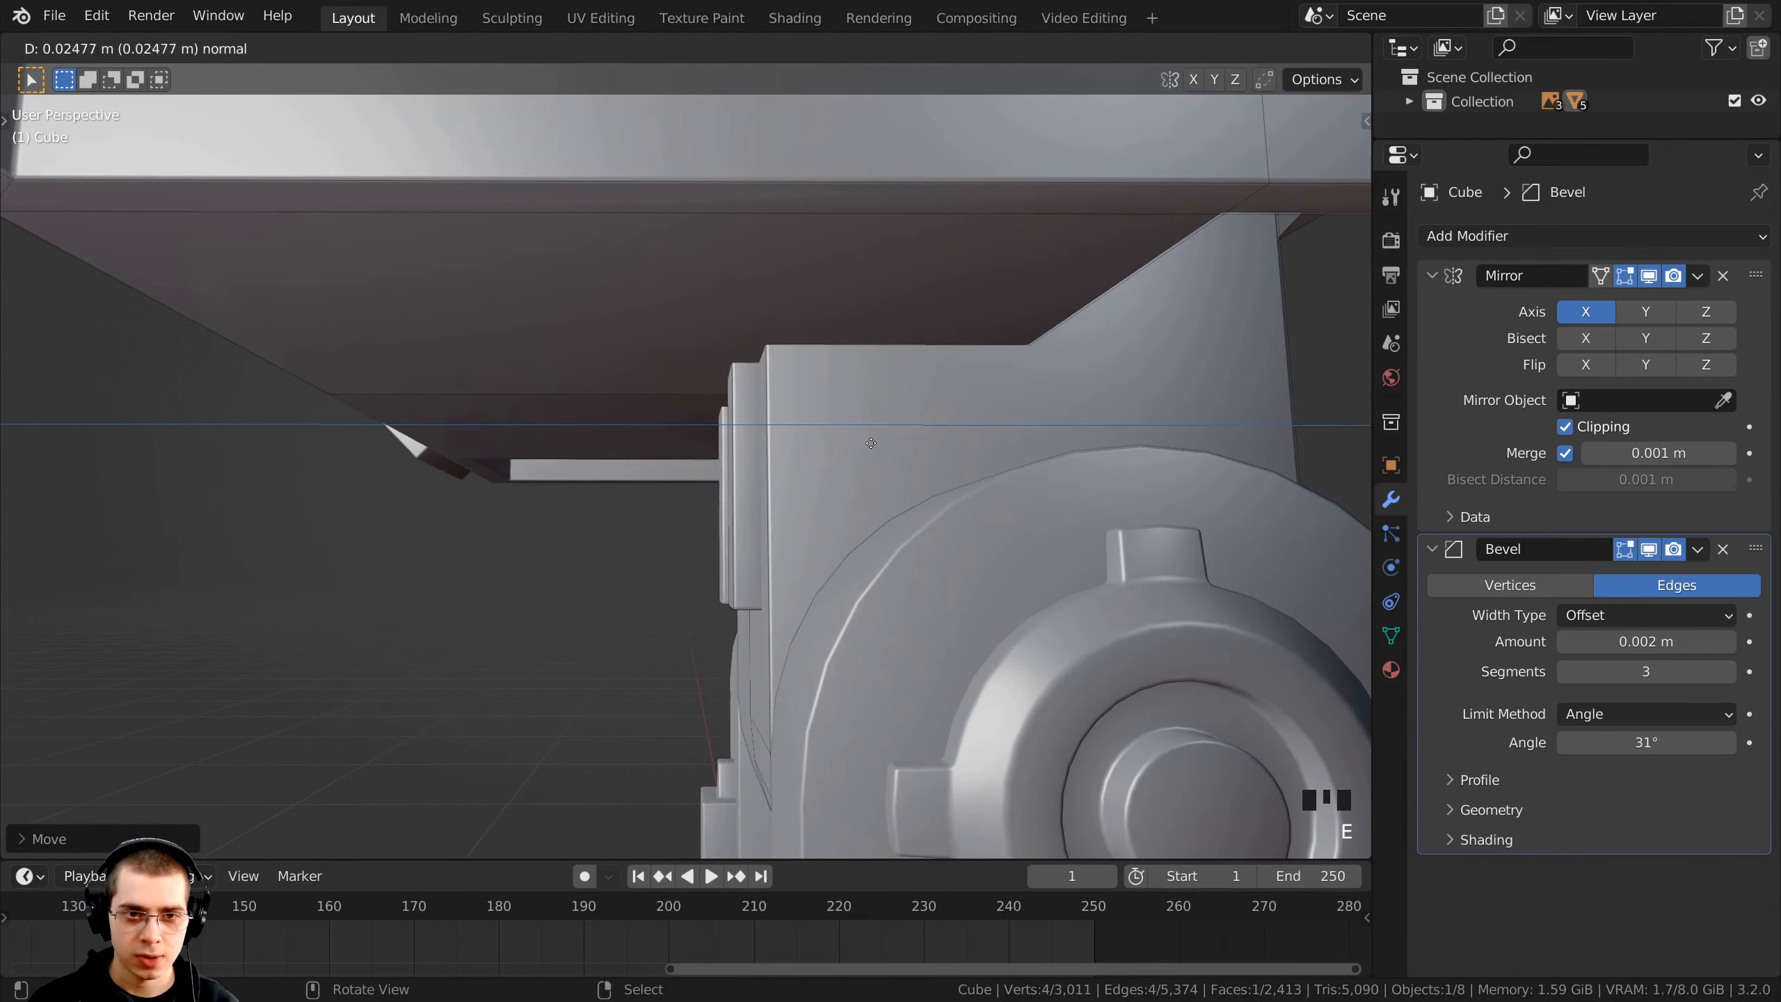
click(876, 443)
- Duplicate the bolt from the neck's upper corner onto the matching corner beside the new strip, enabling snapping only for the placement
middle_drag(876, 444, 729, 435)
scroll(707, 350, down, 2)
shift+middle_drag(750, 238, 766, 263)
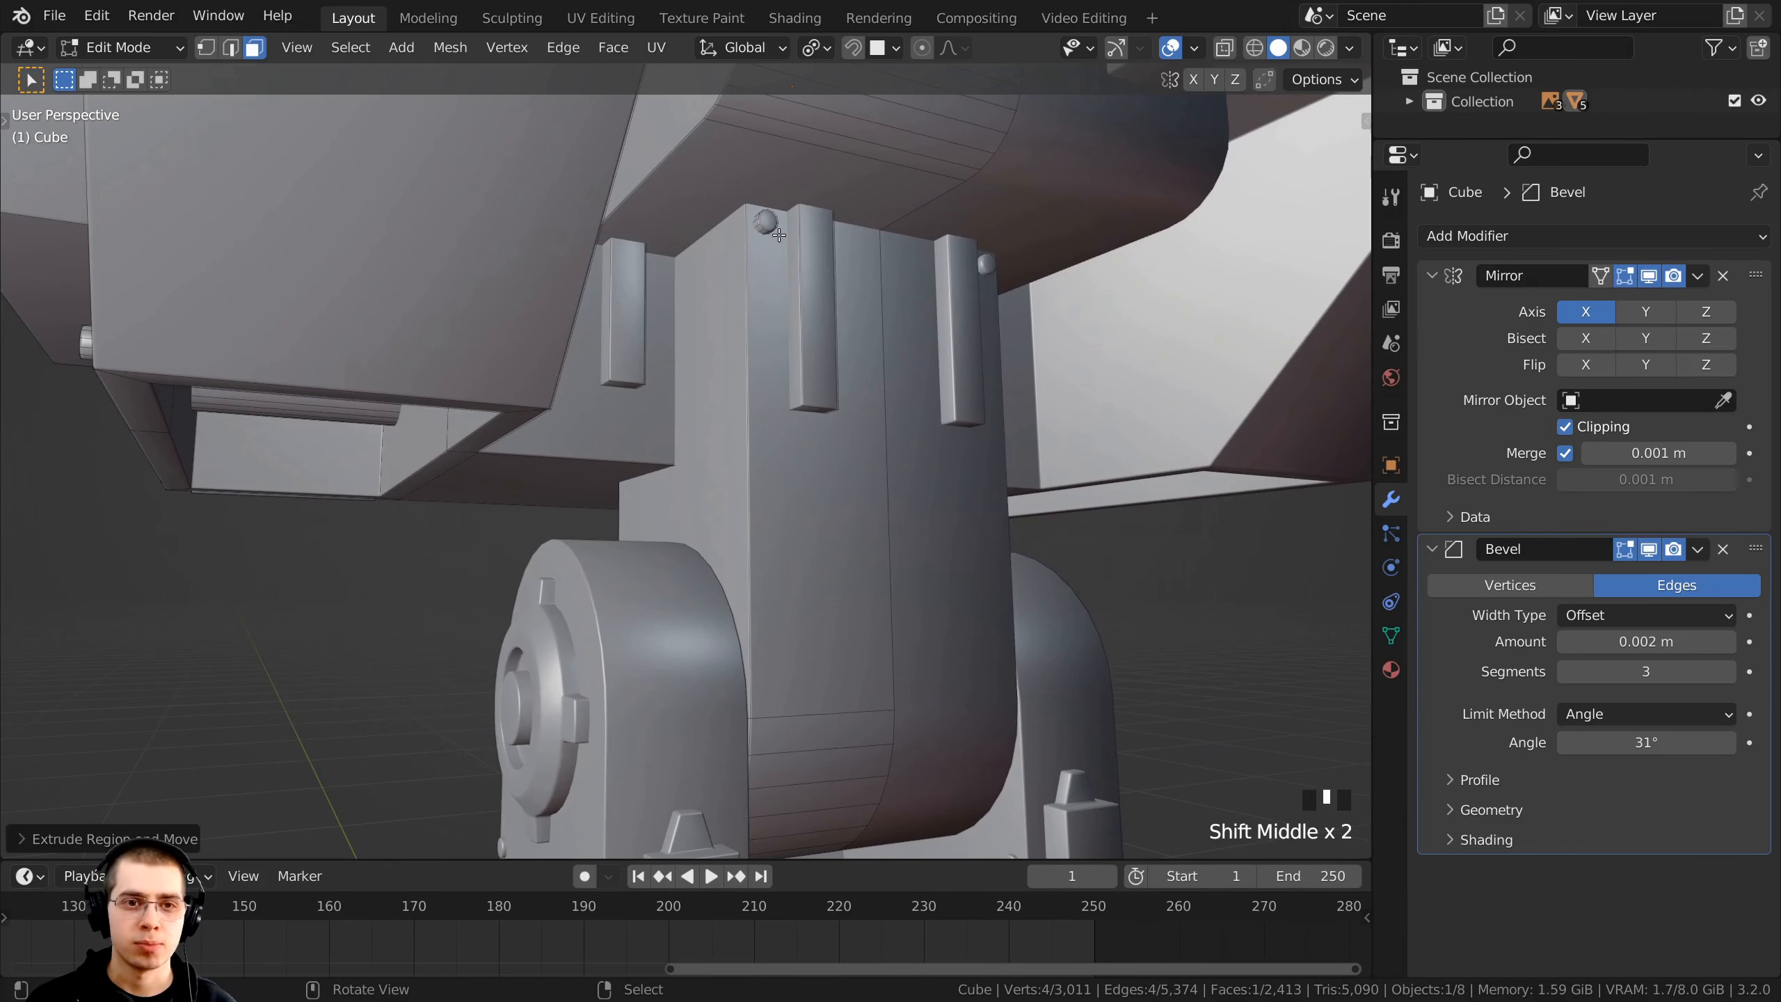
key(a)
key(a)
key(a)
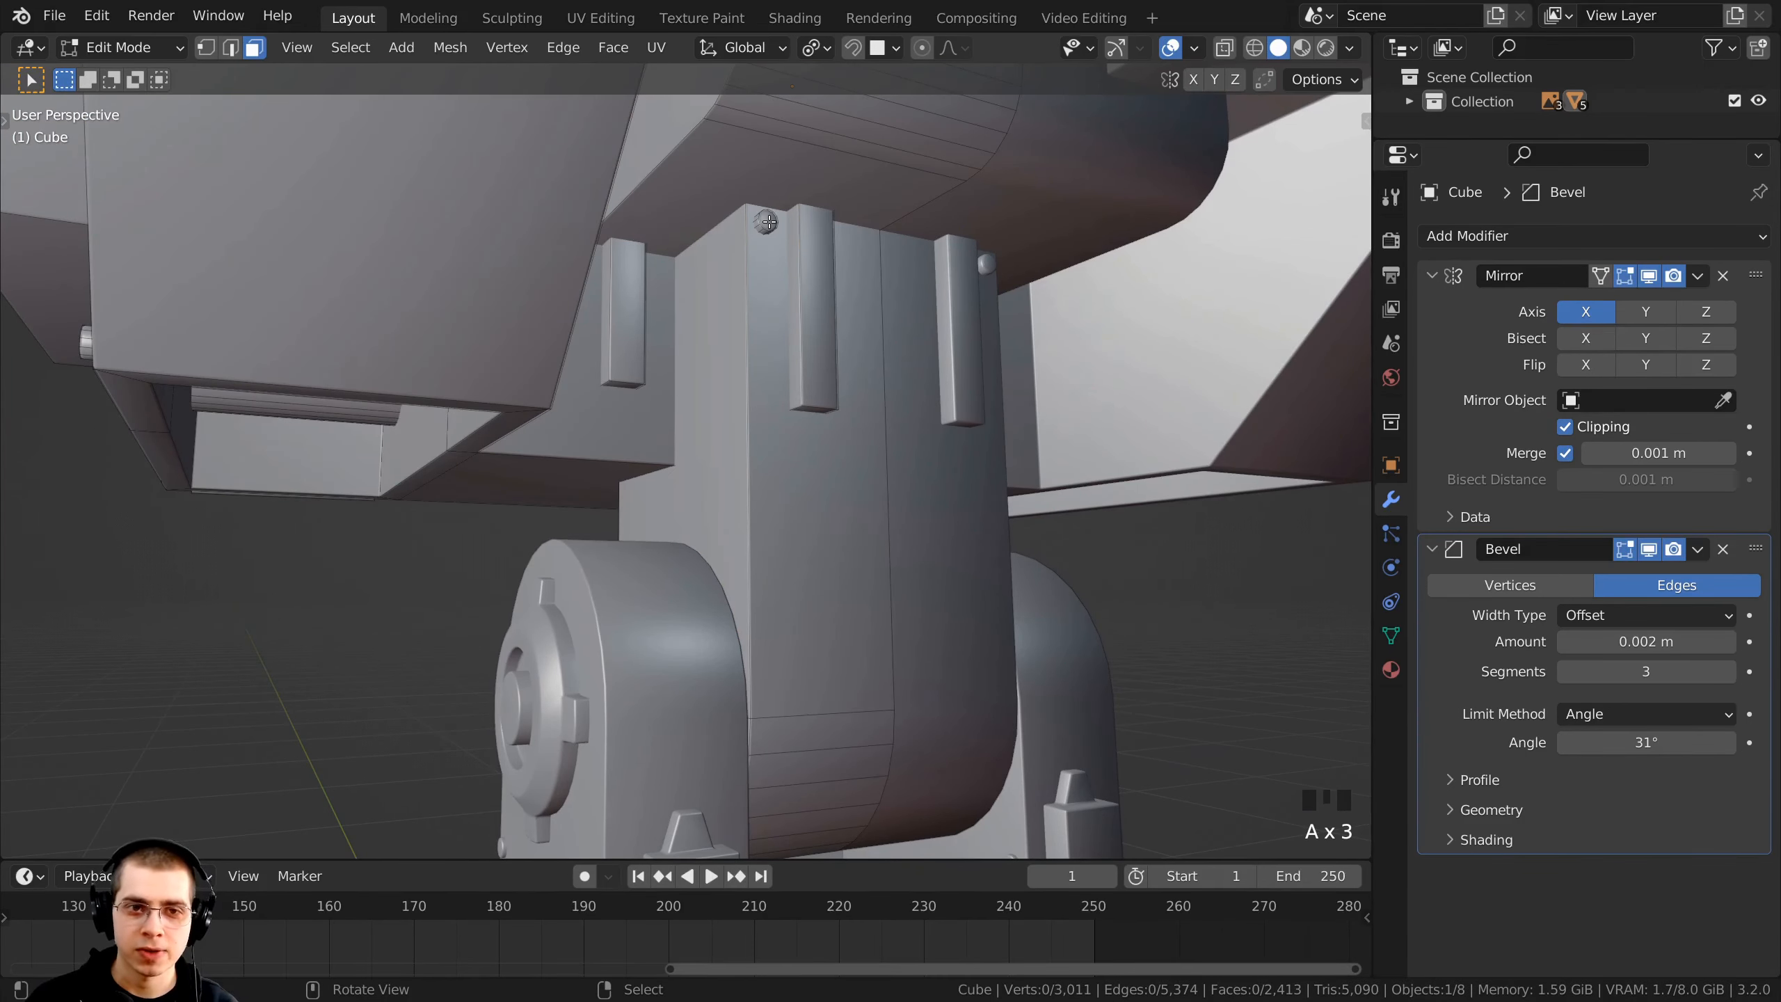
key(l)
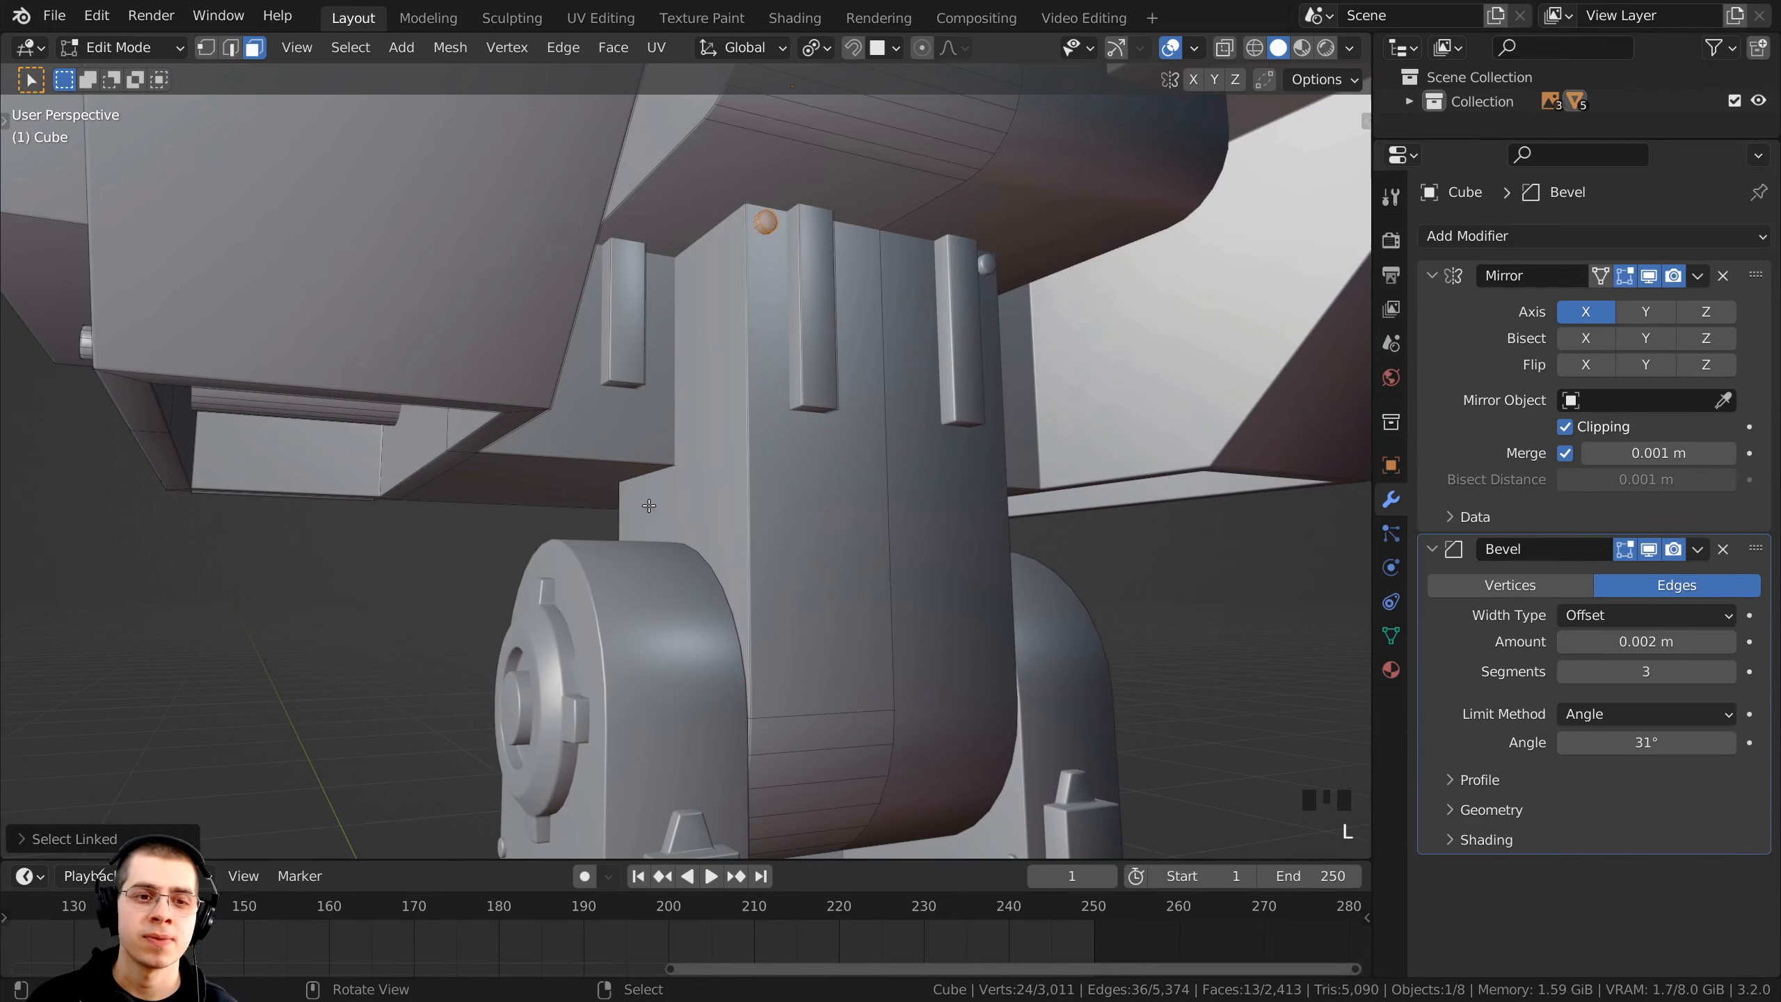
middle_drag(608, 502, 918, 407)
scroll(912, 435, up, 2)
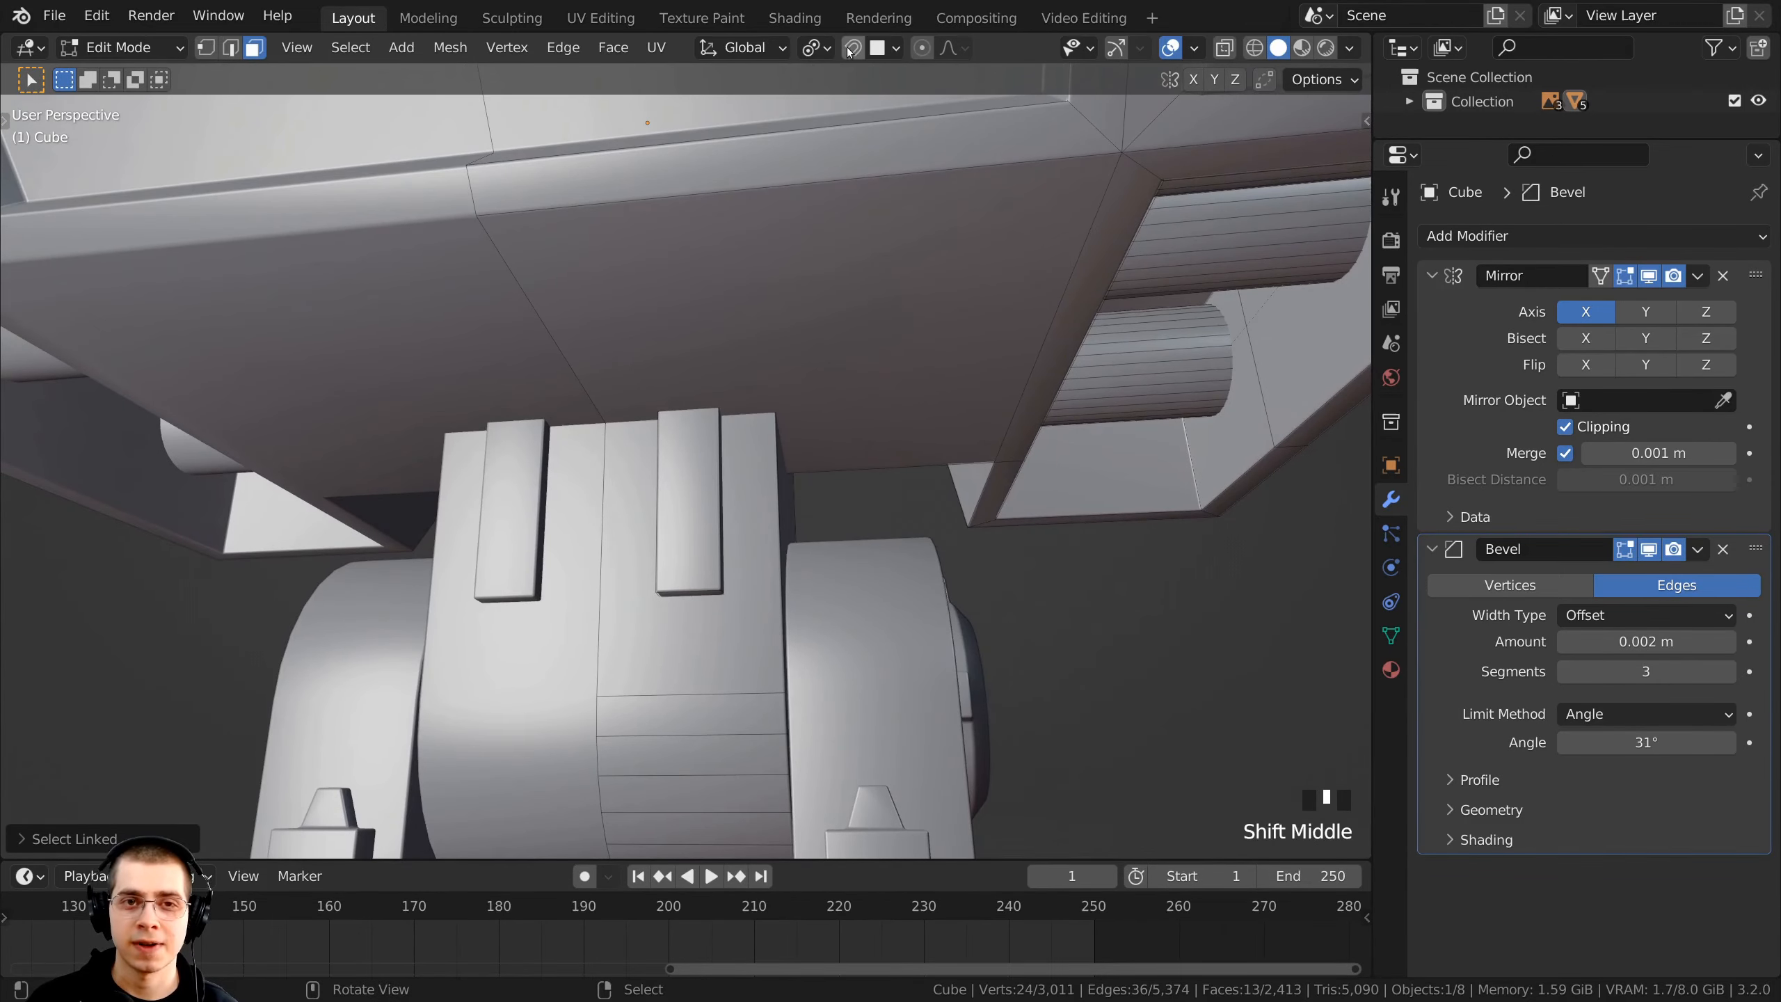
click(852, 48)
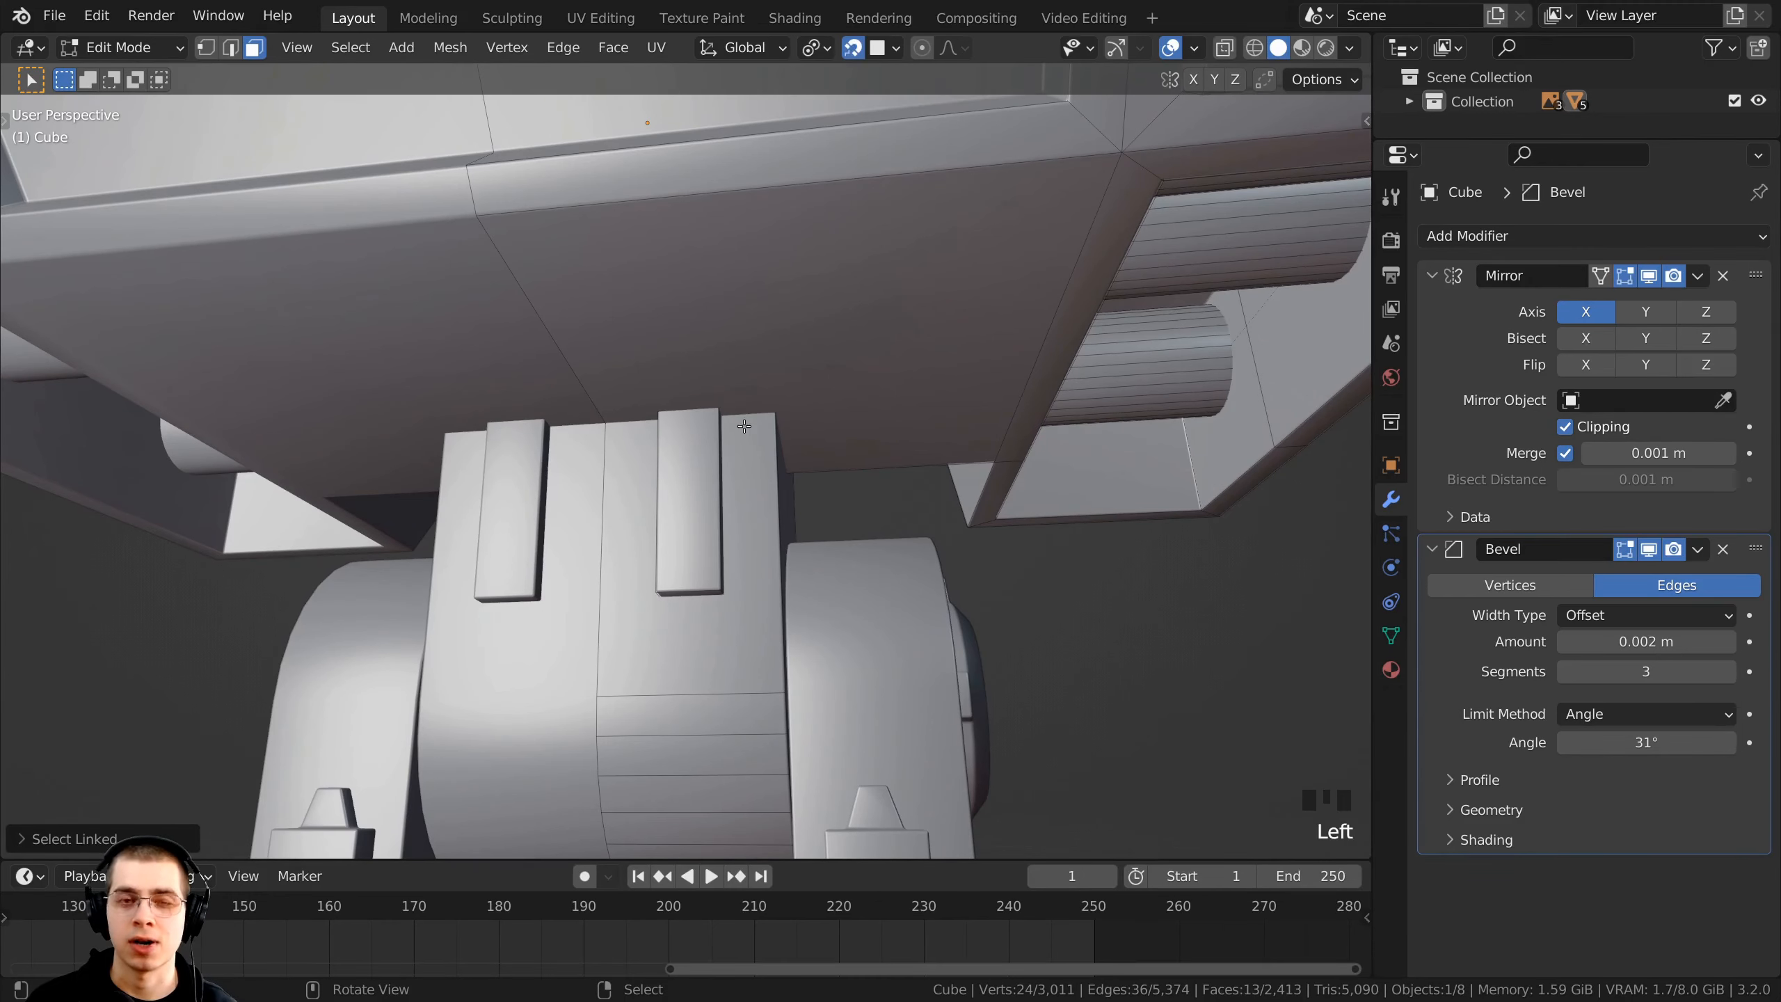
middle_drag(721, 456, 722, 465)
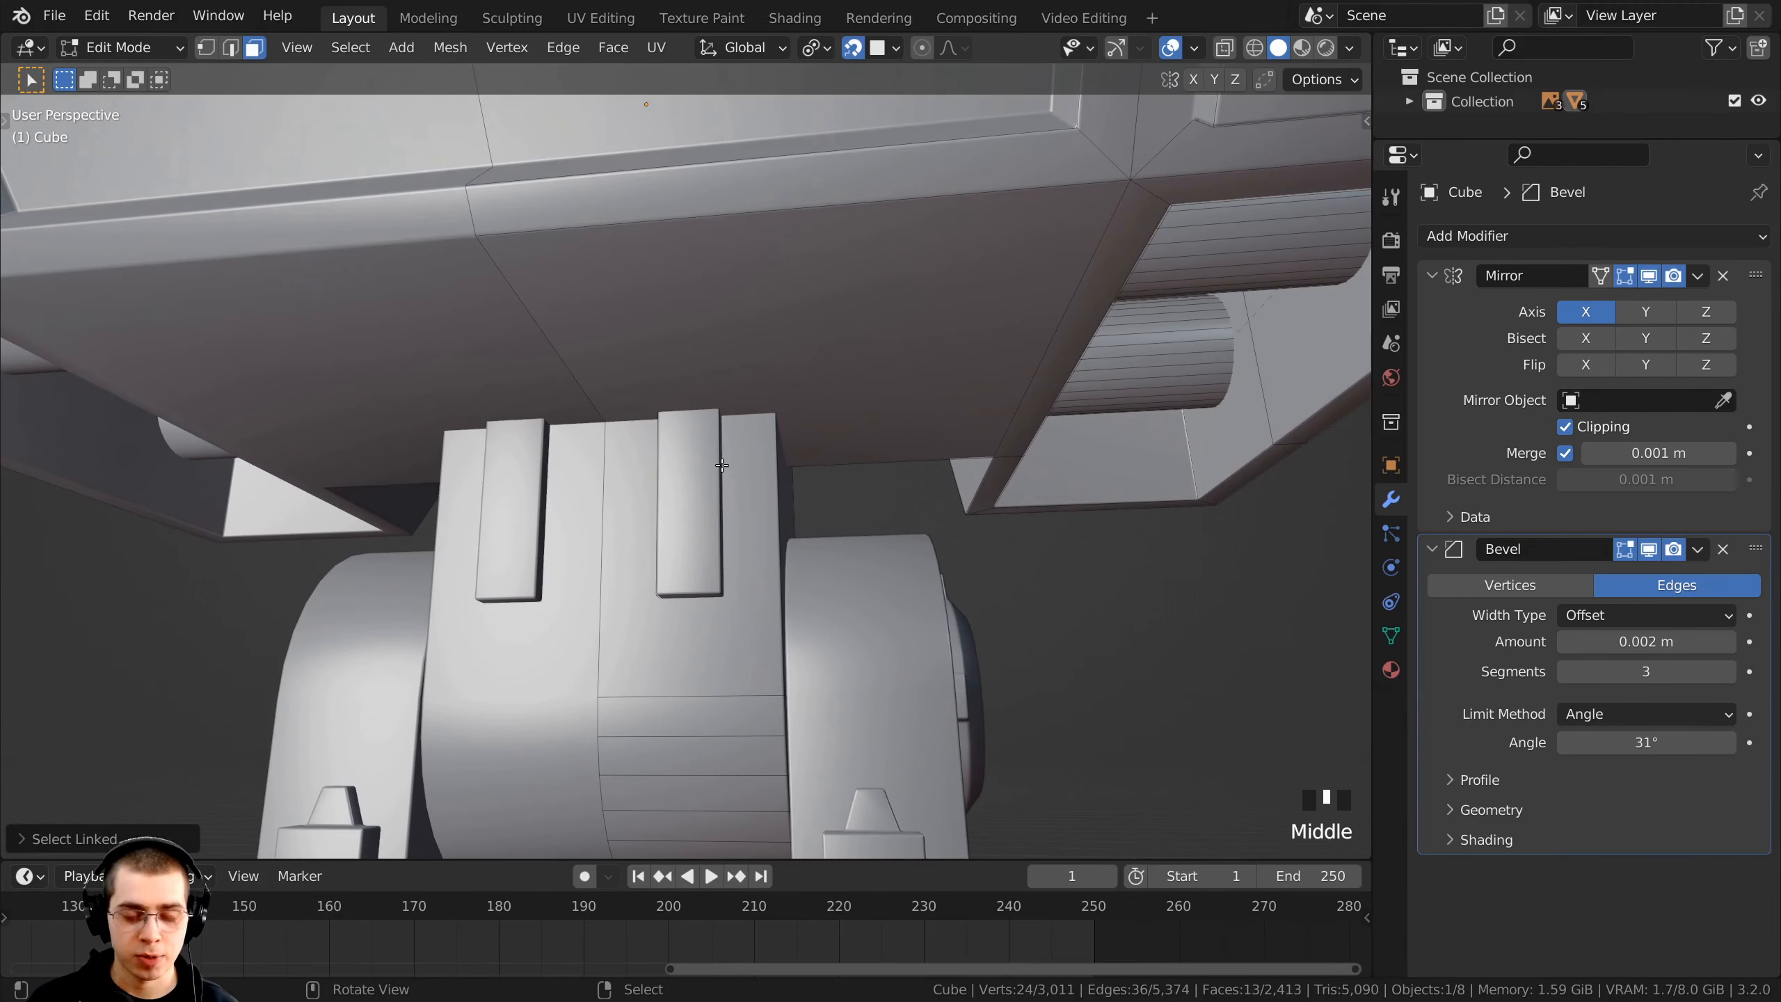
key(shift+d)
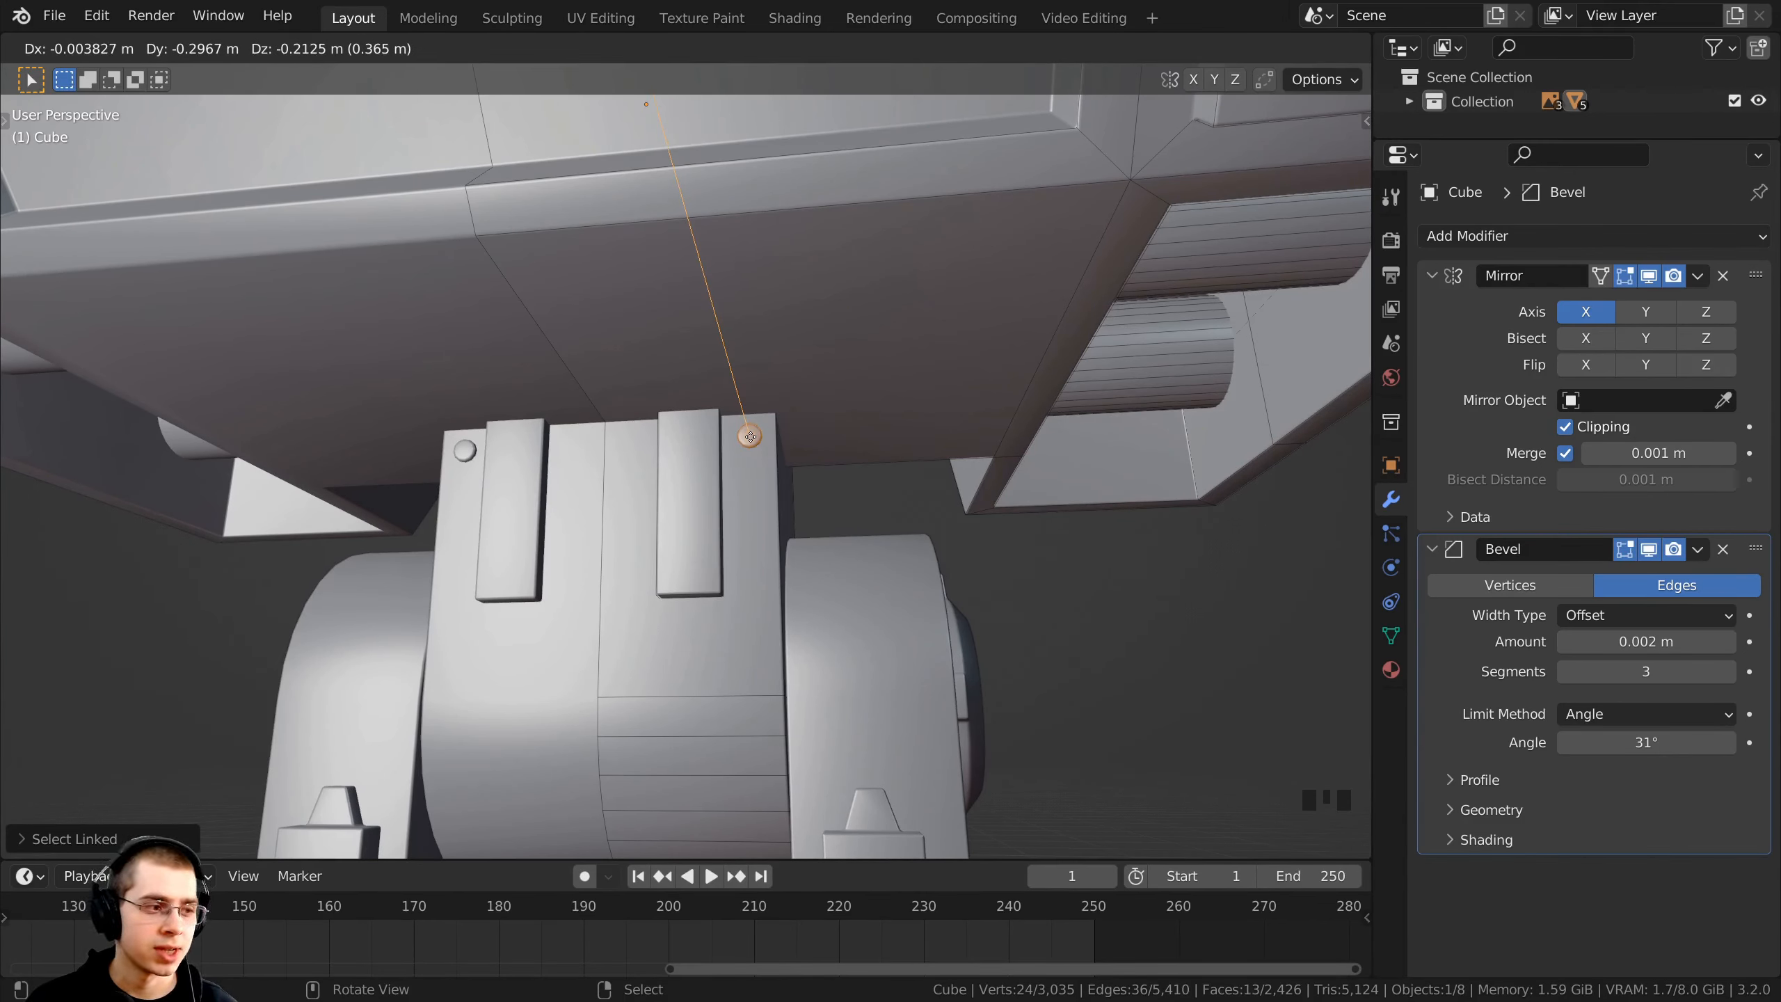
click(750, 436)
middle_drag(729, 664, 738, 501)
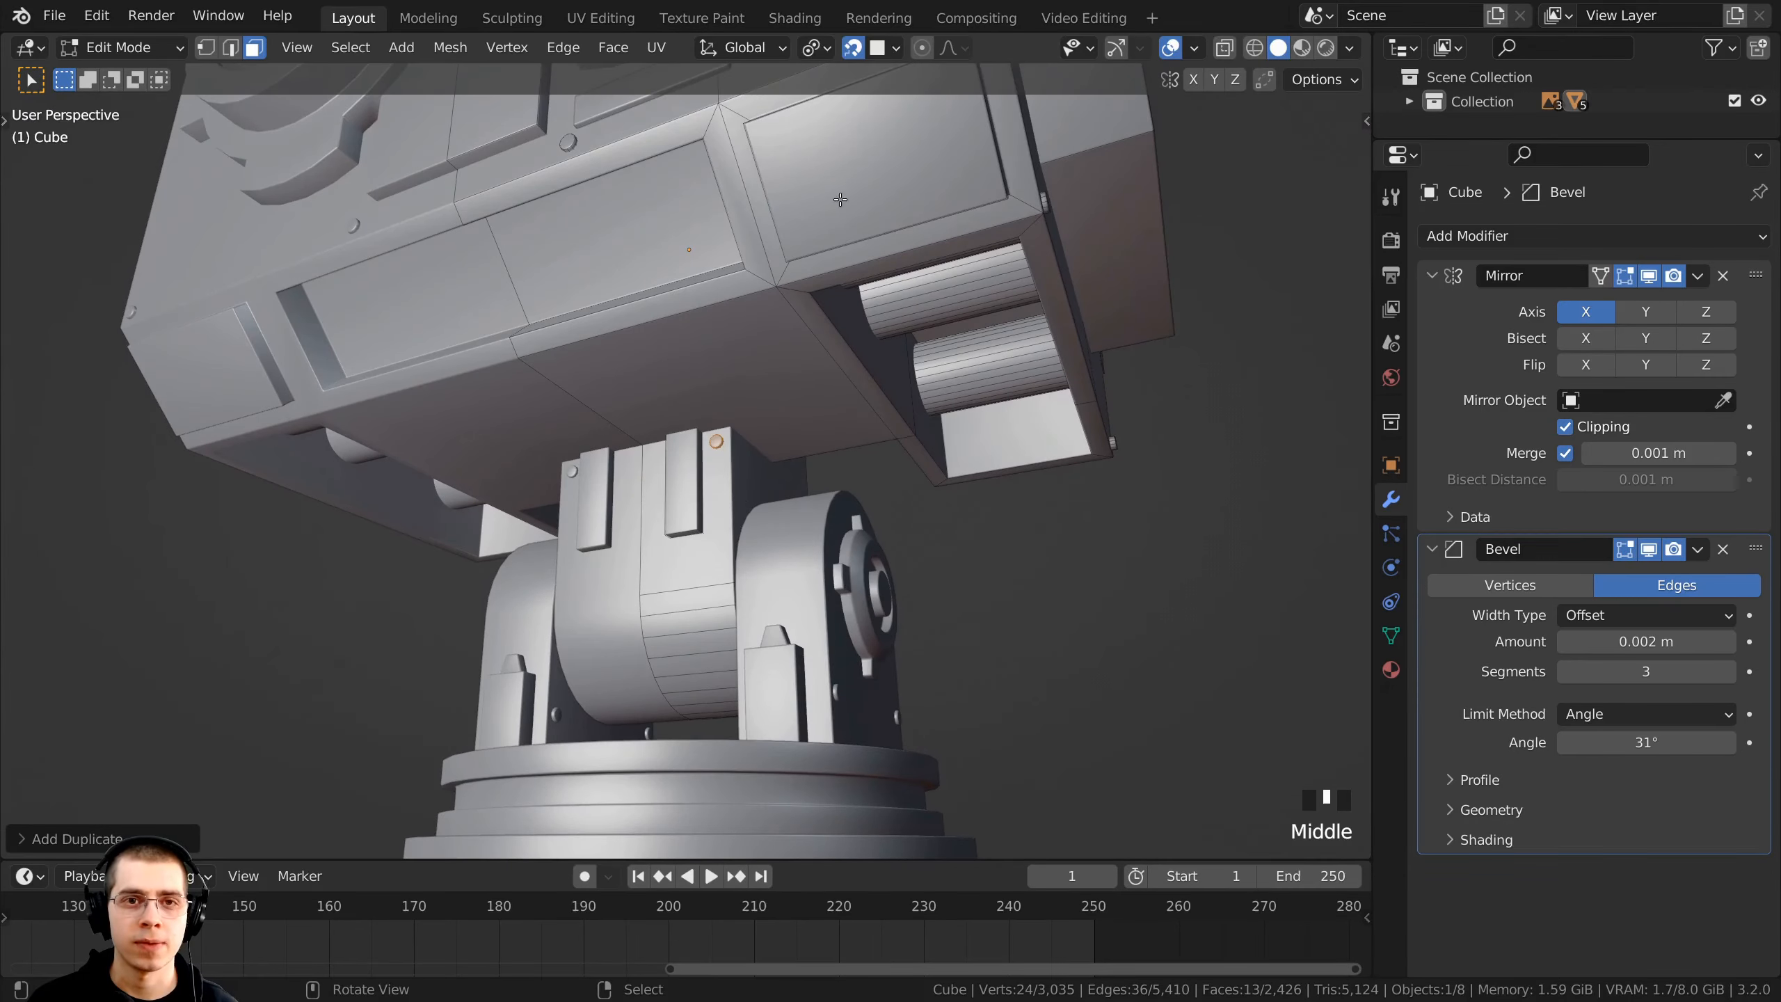
click(853, 48)
- Shorten the new neck strip by moving its bottom face up along global Z
middle_drag(730, 617, 707, 577)
scroll(707, 577, up, 2)
right_click(675, 517)
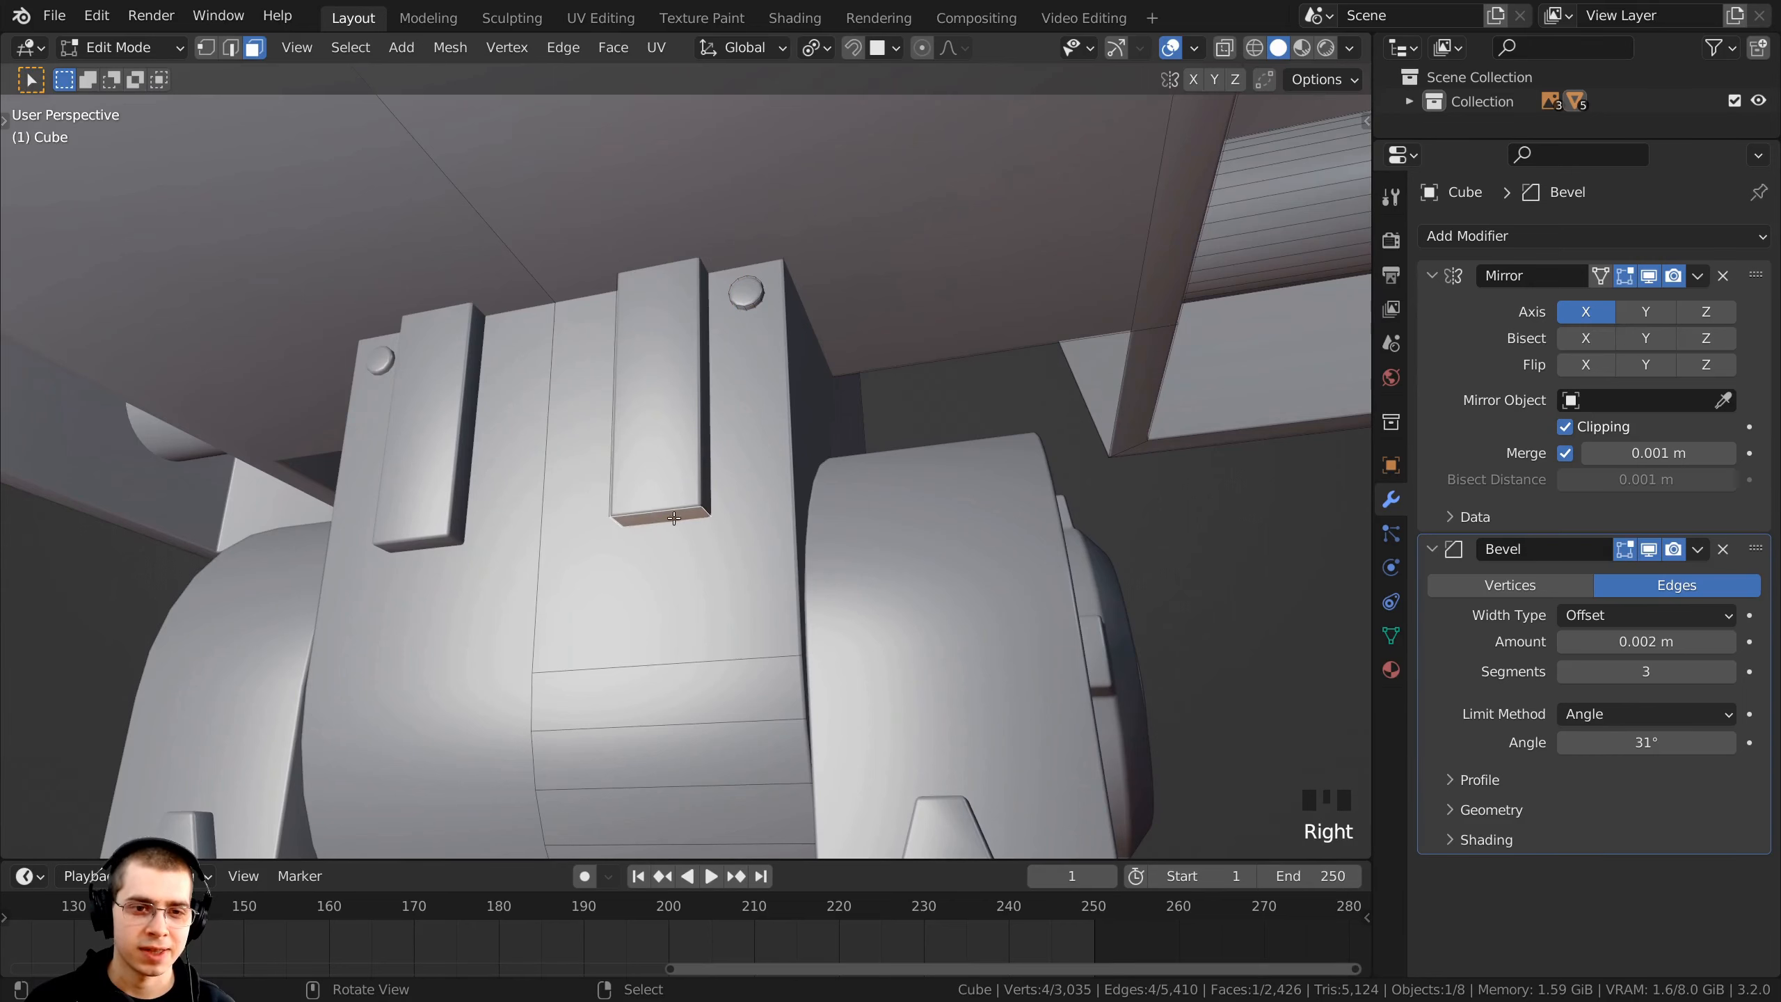
middle_drag(653, 575, 672, 558)
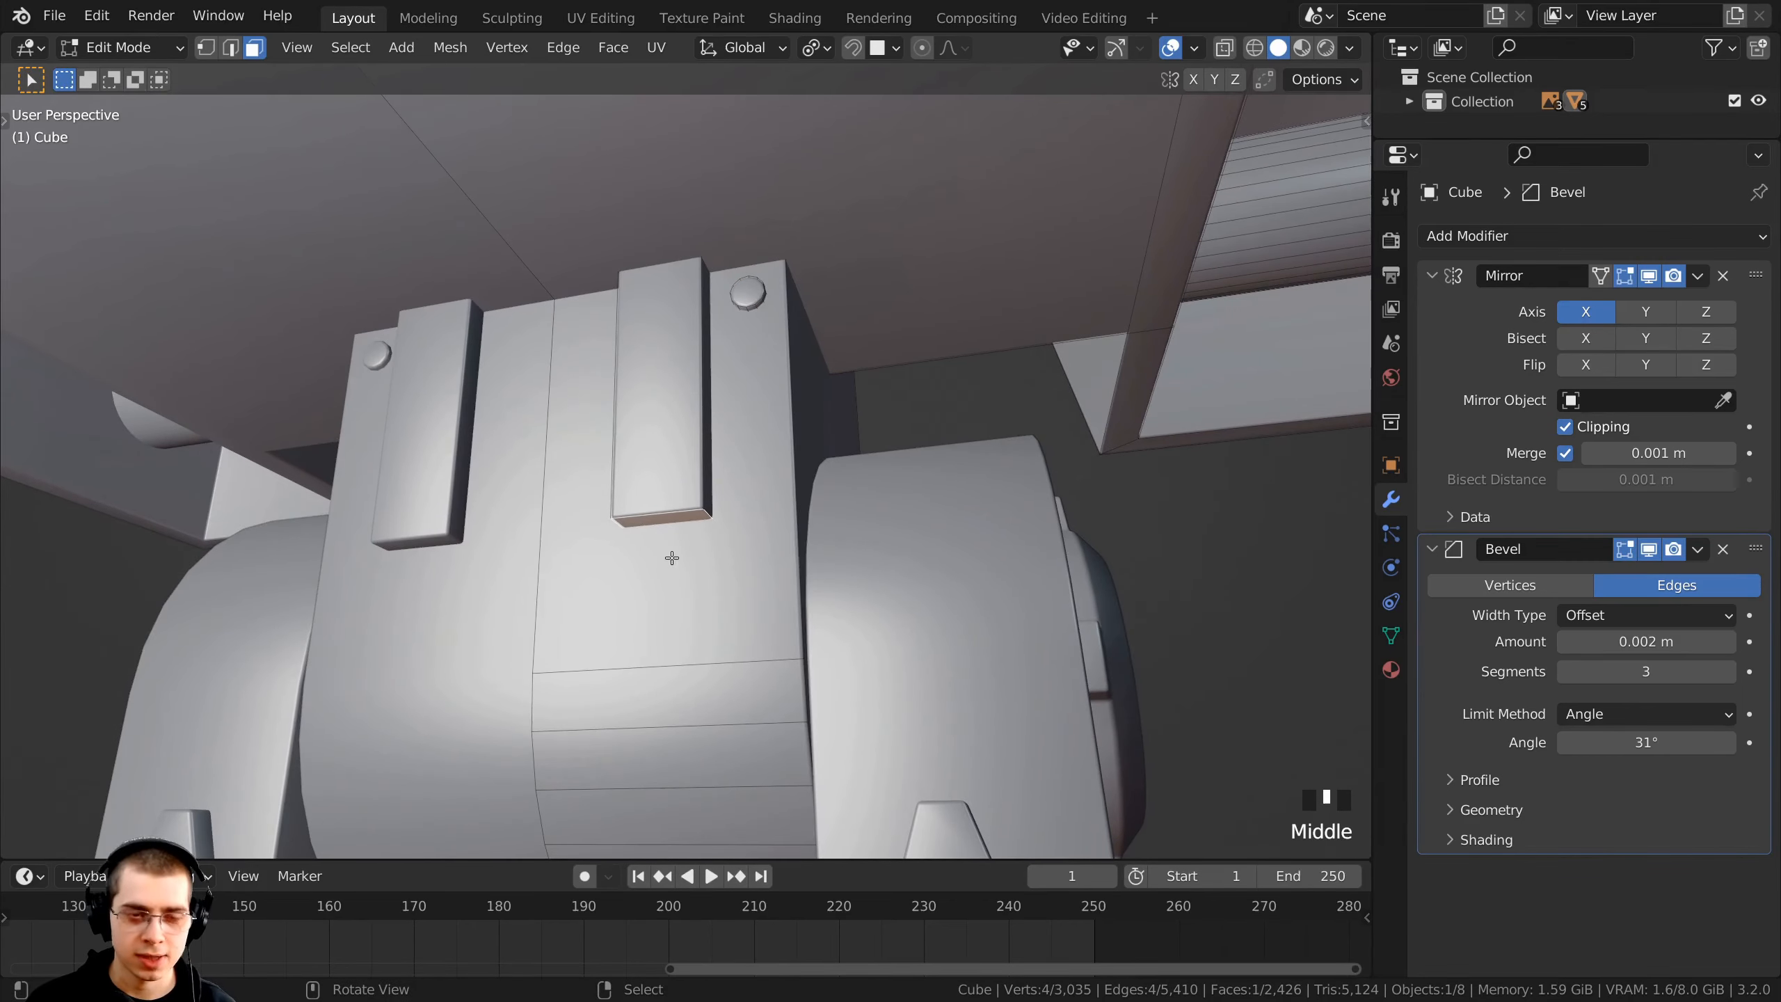
middle_drag(629, 615, 634, 642)
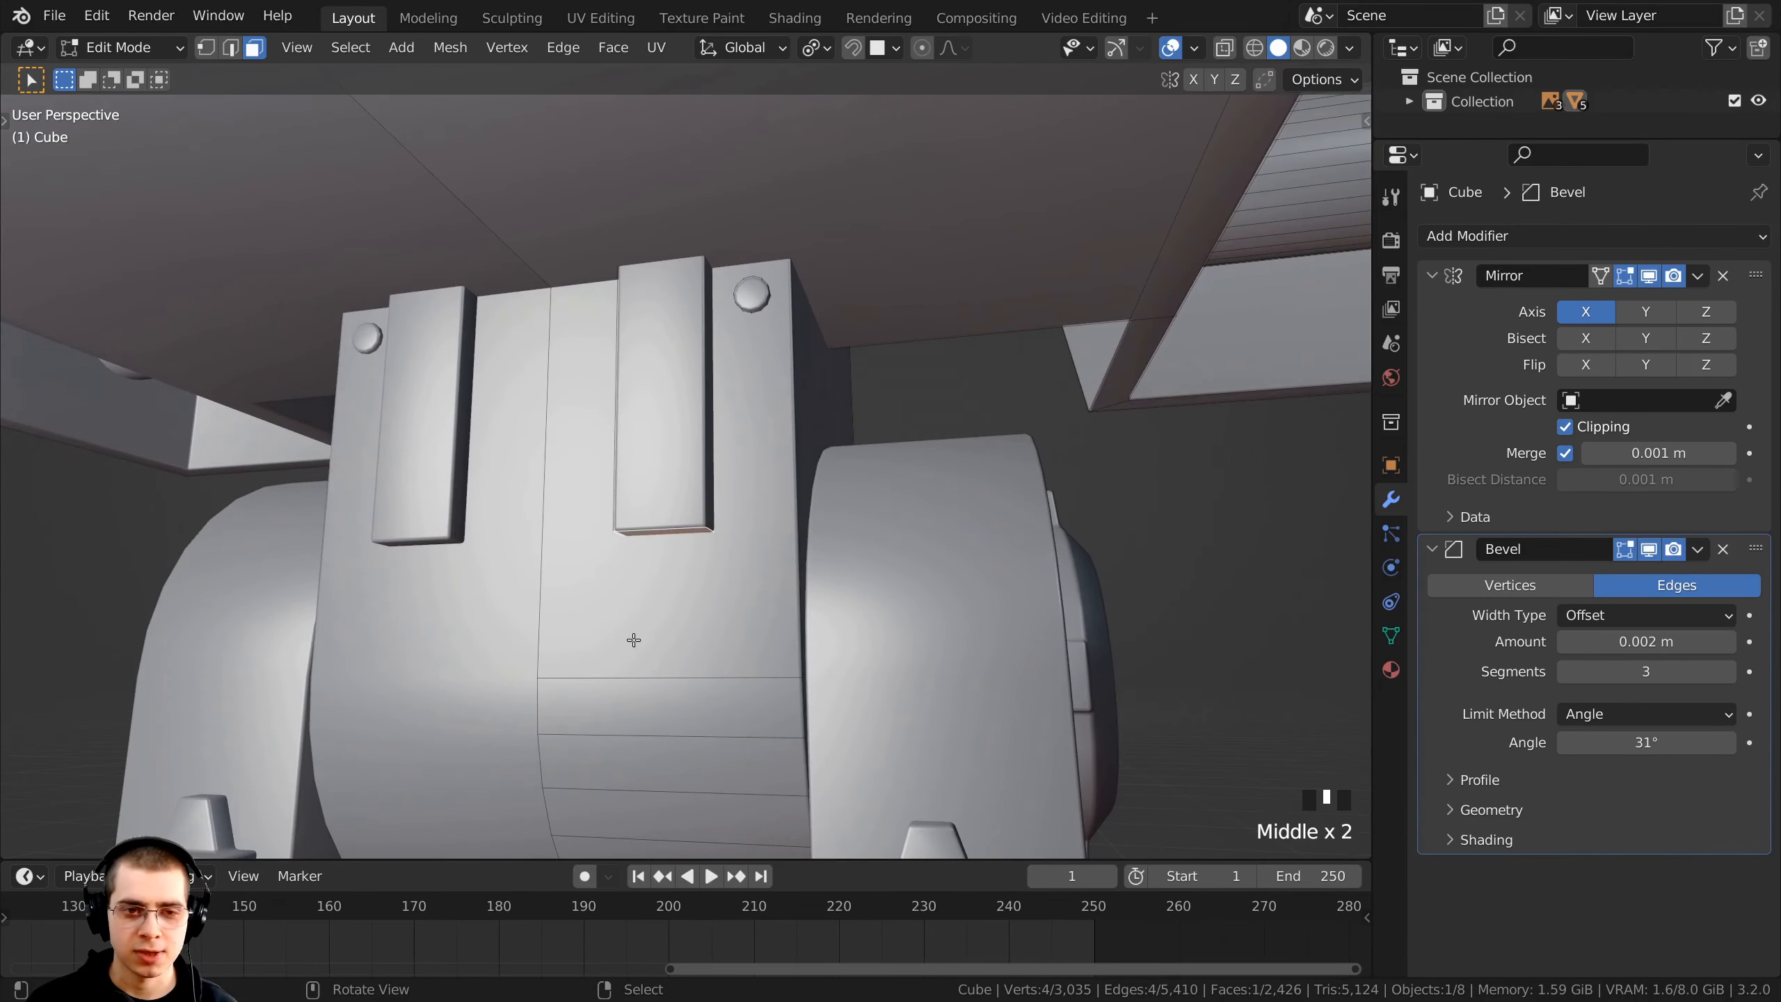
key(g)
key(z)
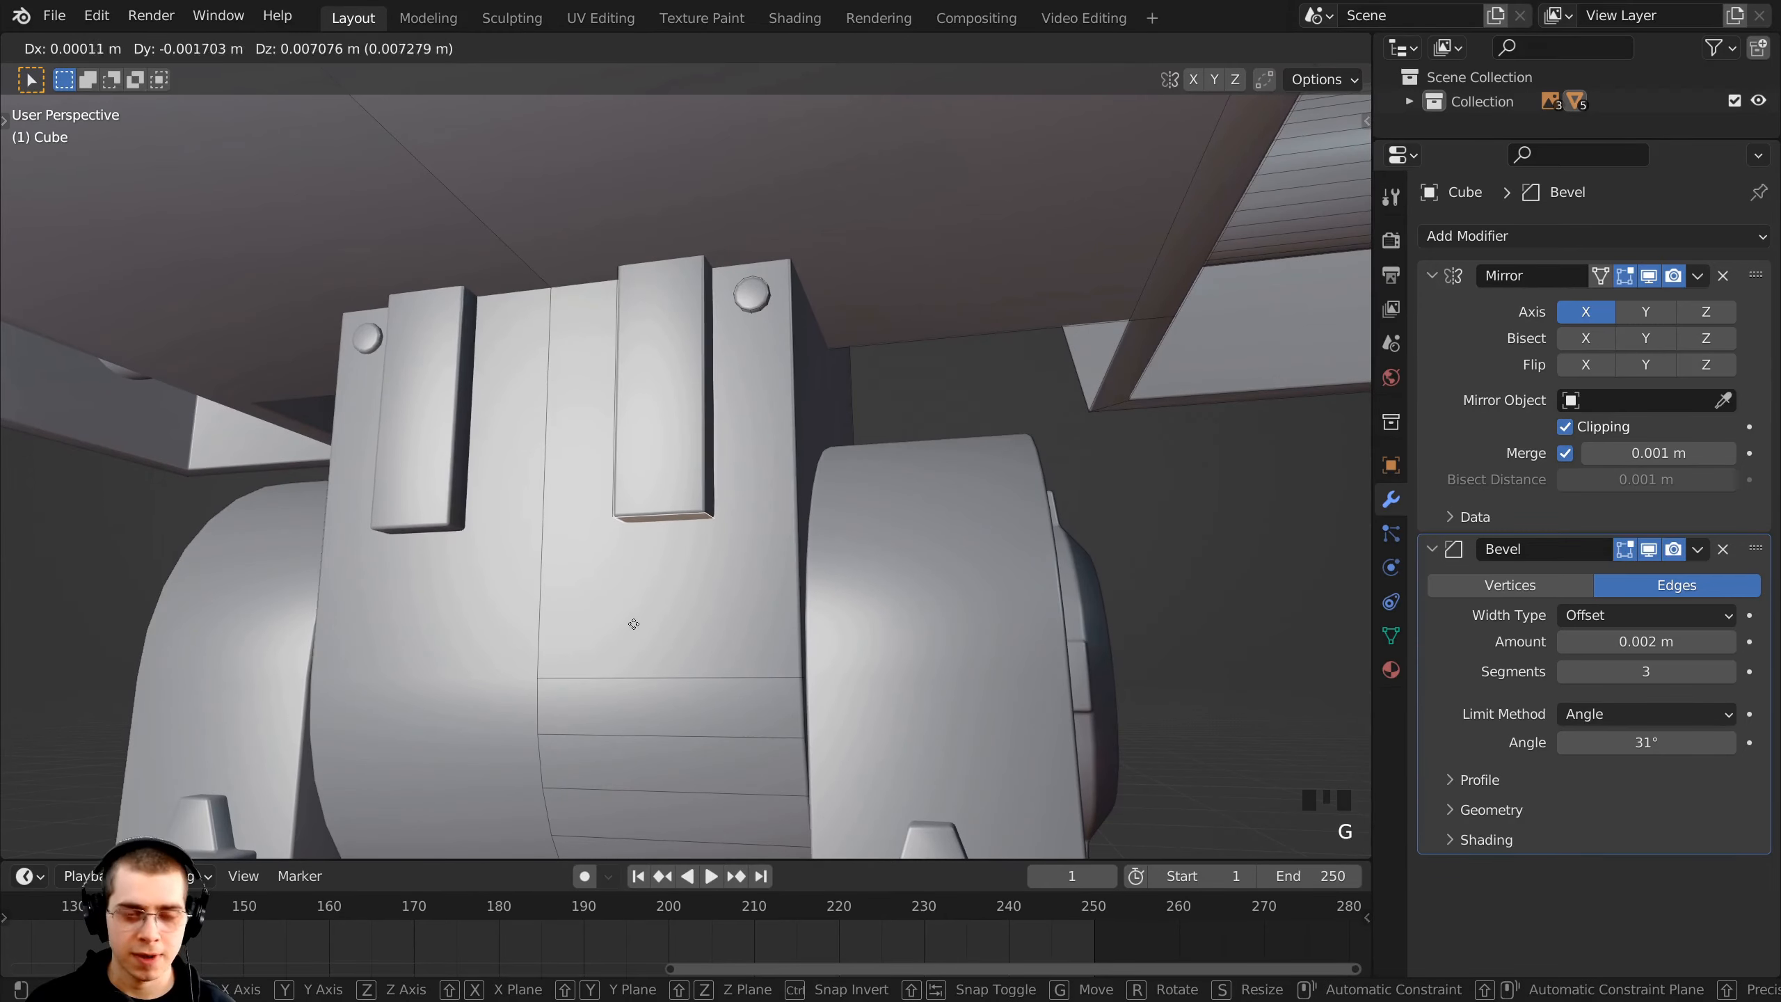
click(642, 587)
middle_drag(639, 586, 563, 490)
middle_drag(667, 418, 758, 389)
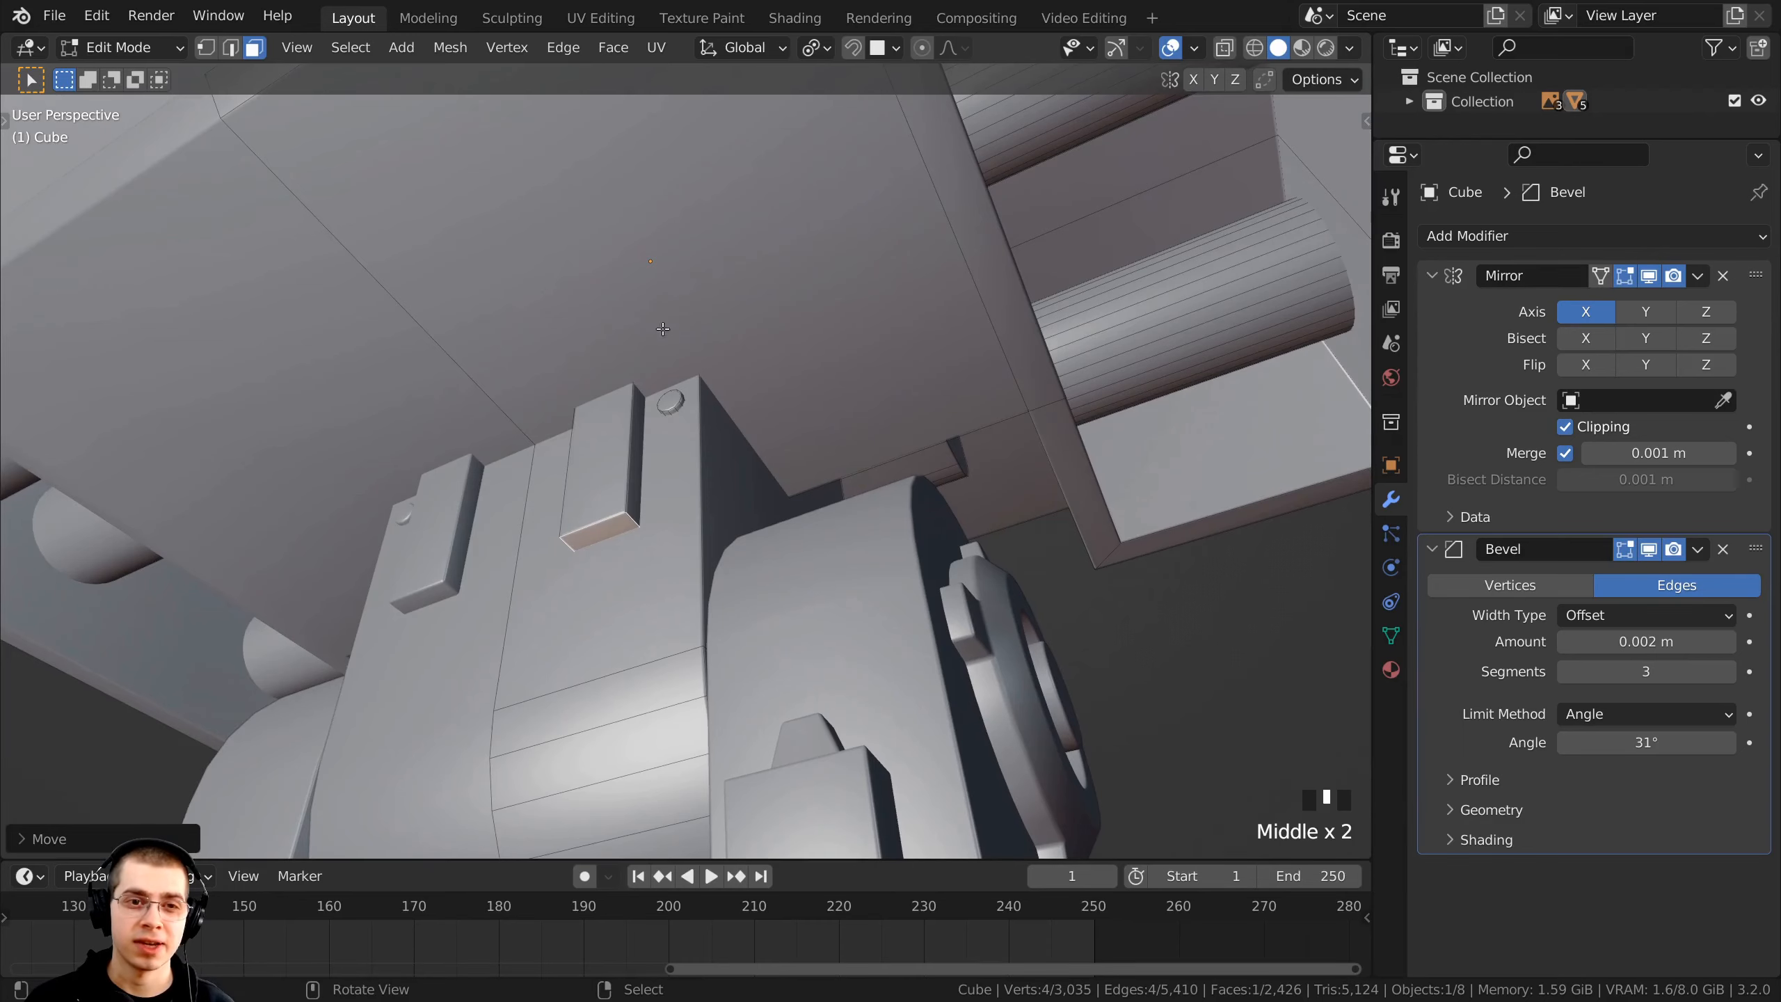
- Duplicate the new neck strip's bottom face and place the copy beside the neck's upper side
shift+middle_drag(843, 316, 806, 350)
scroll(563, 576, up, 2)
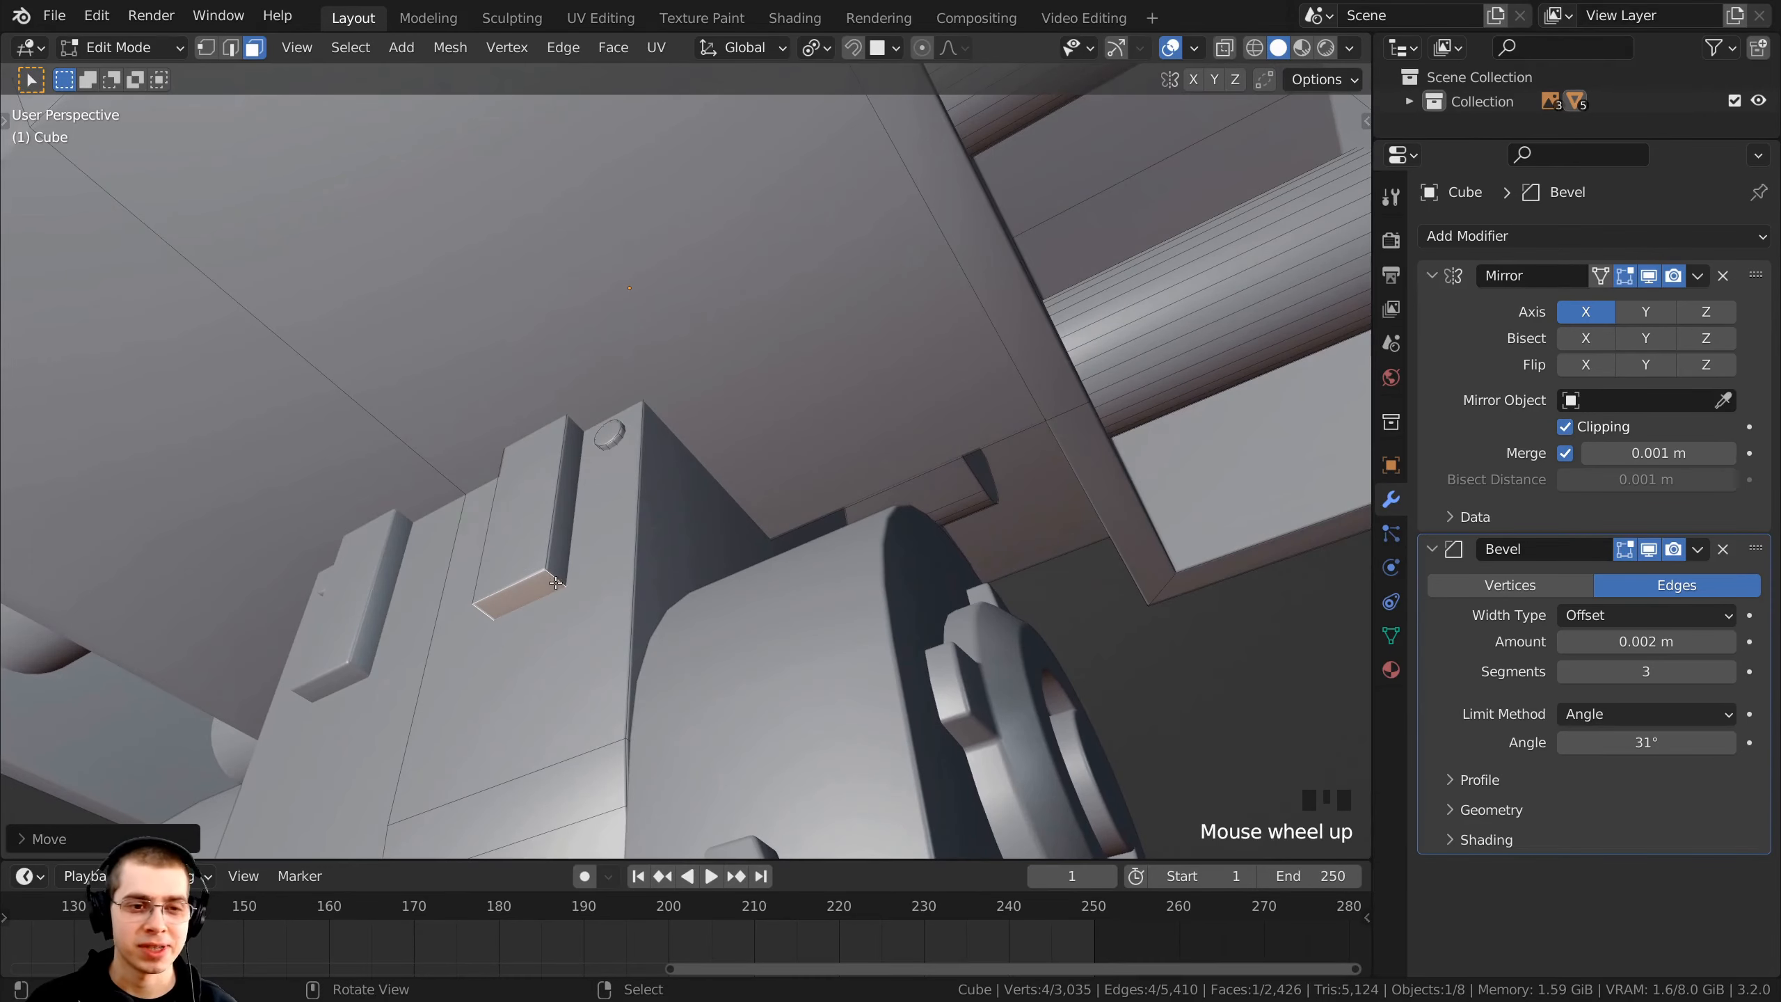
key(shift+d)
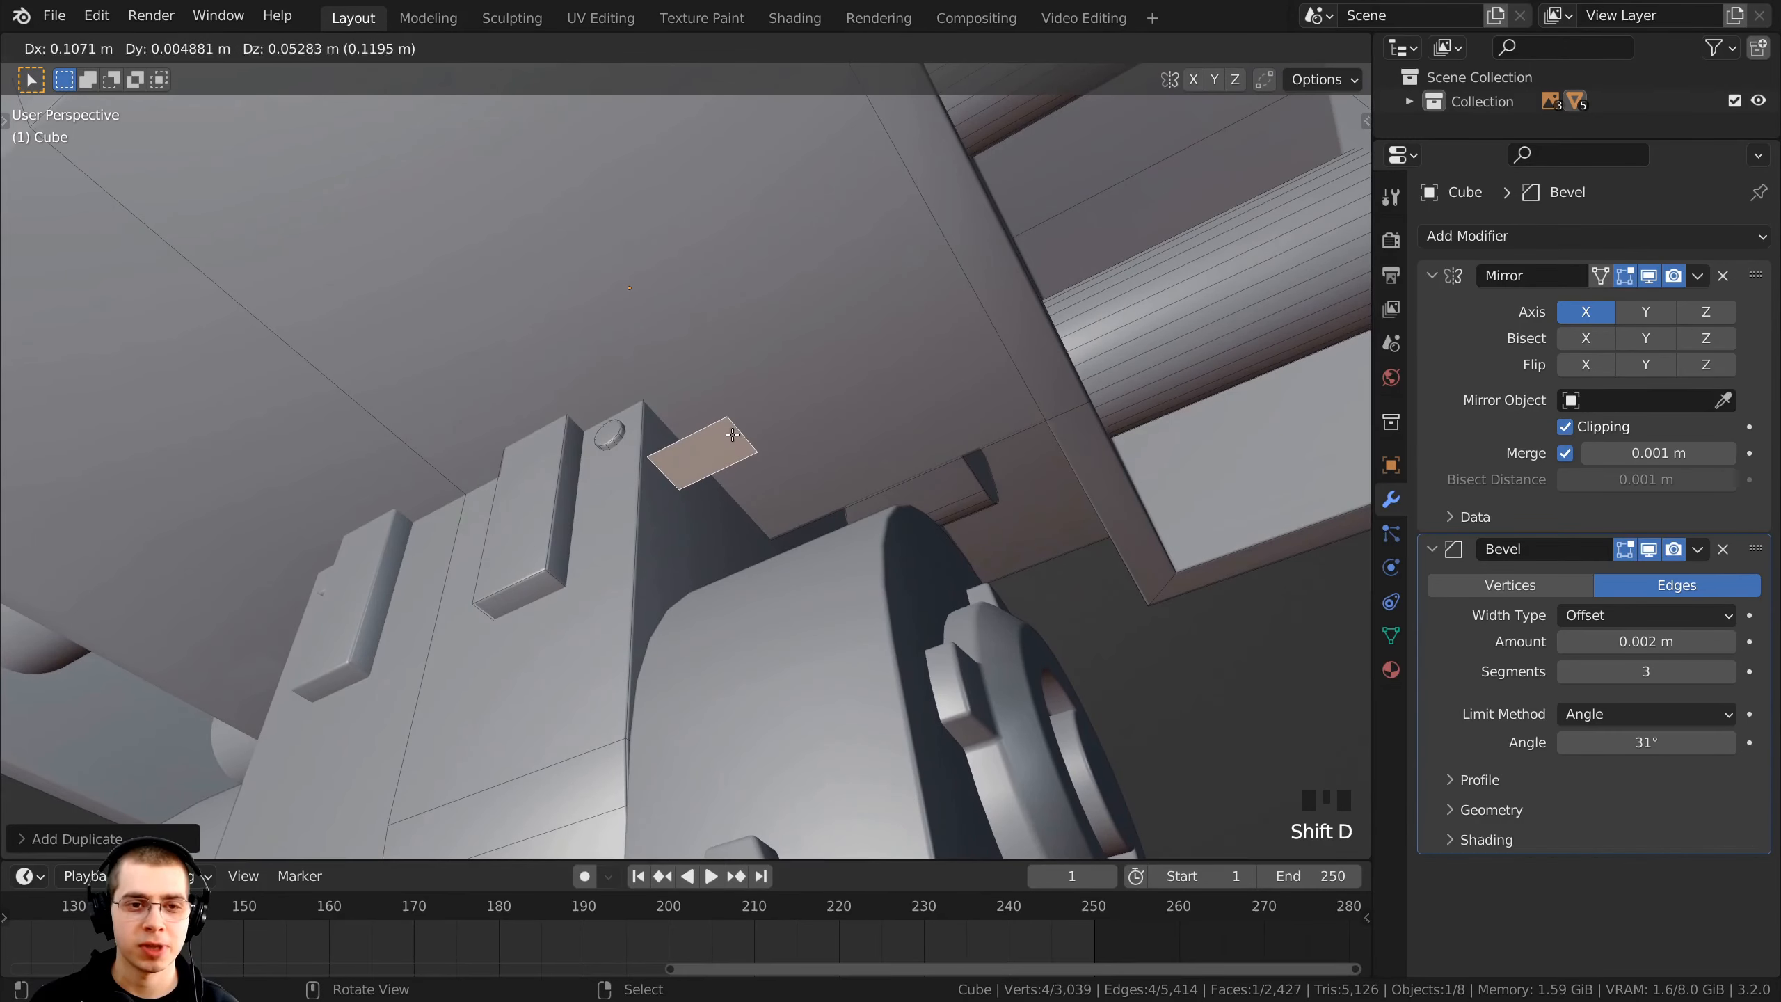
click(732, 434)
middle_drag(732, 435, 772, 533)
key(g)
click(798, 478)
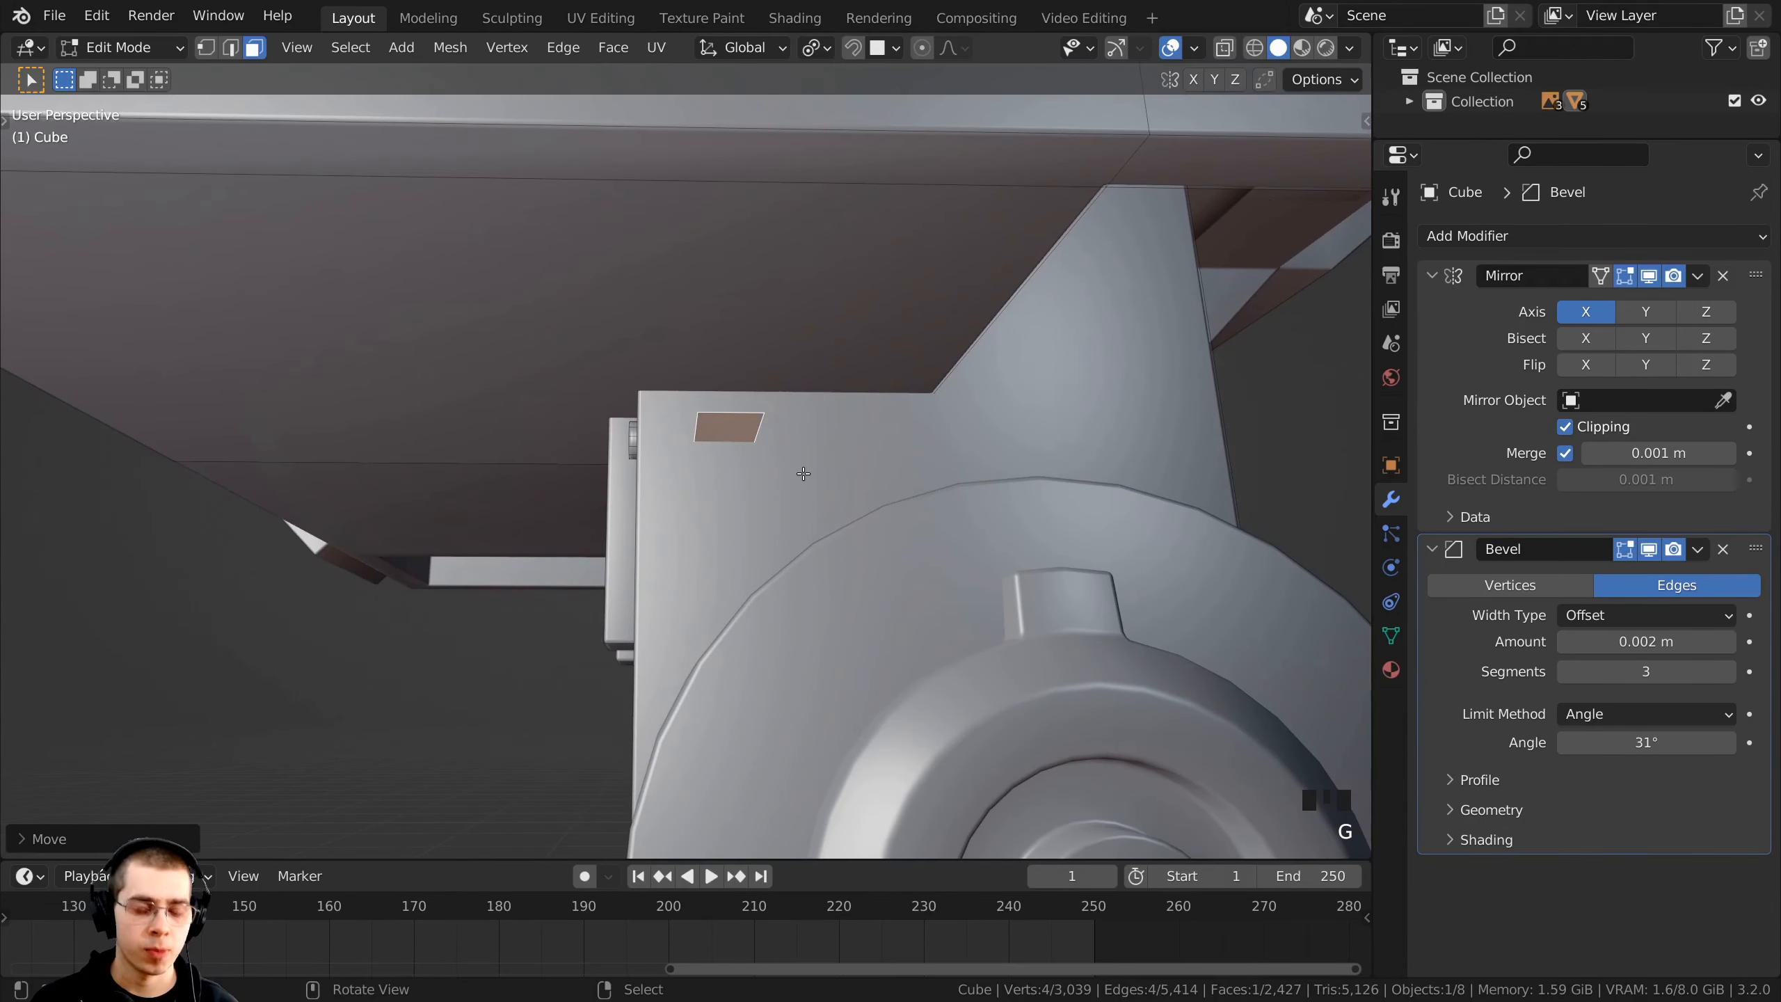
- Stretch the duplicated face along global Y, reposition it beside the neck's upper edge and adjust its overall scale
key(s)
key(y)
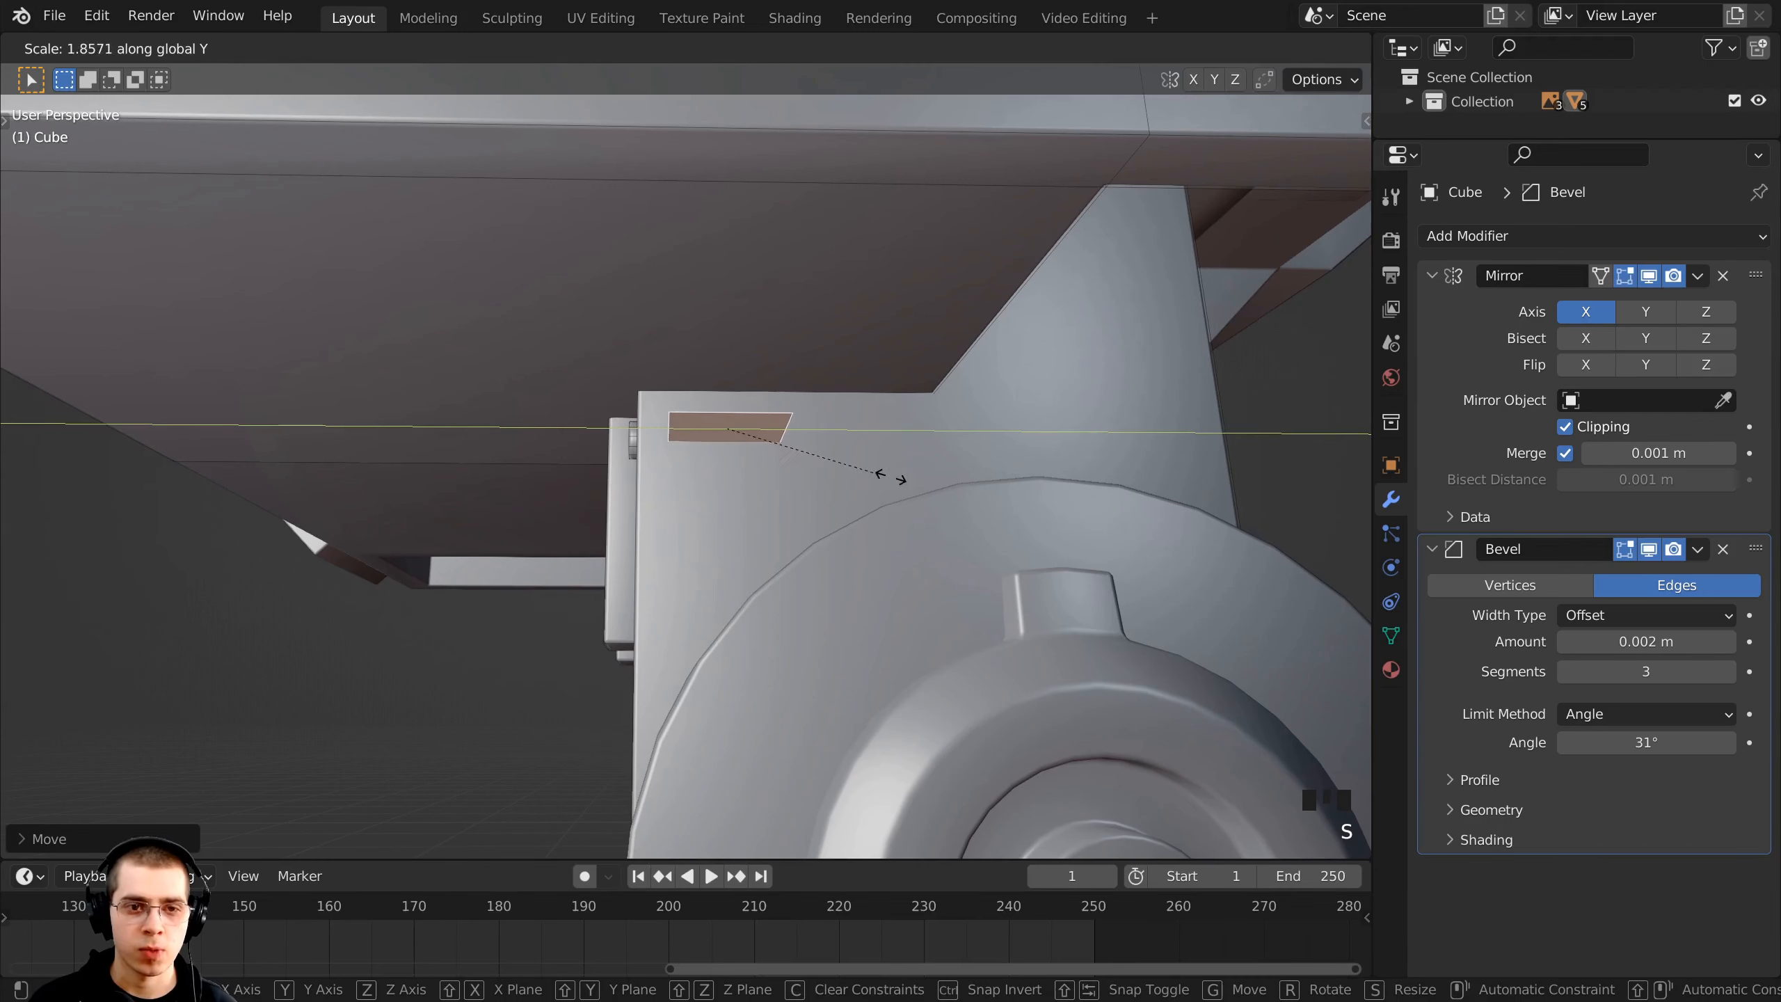
click(960, 480)
key(g)
click(1007, 460)
key(s)
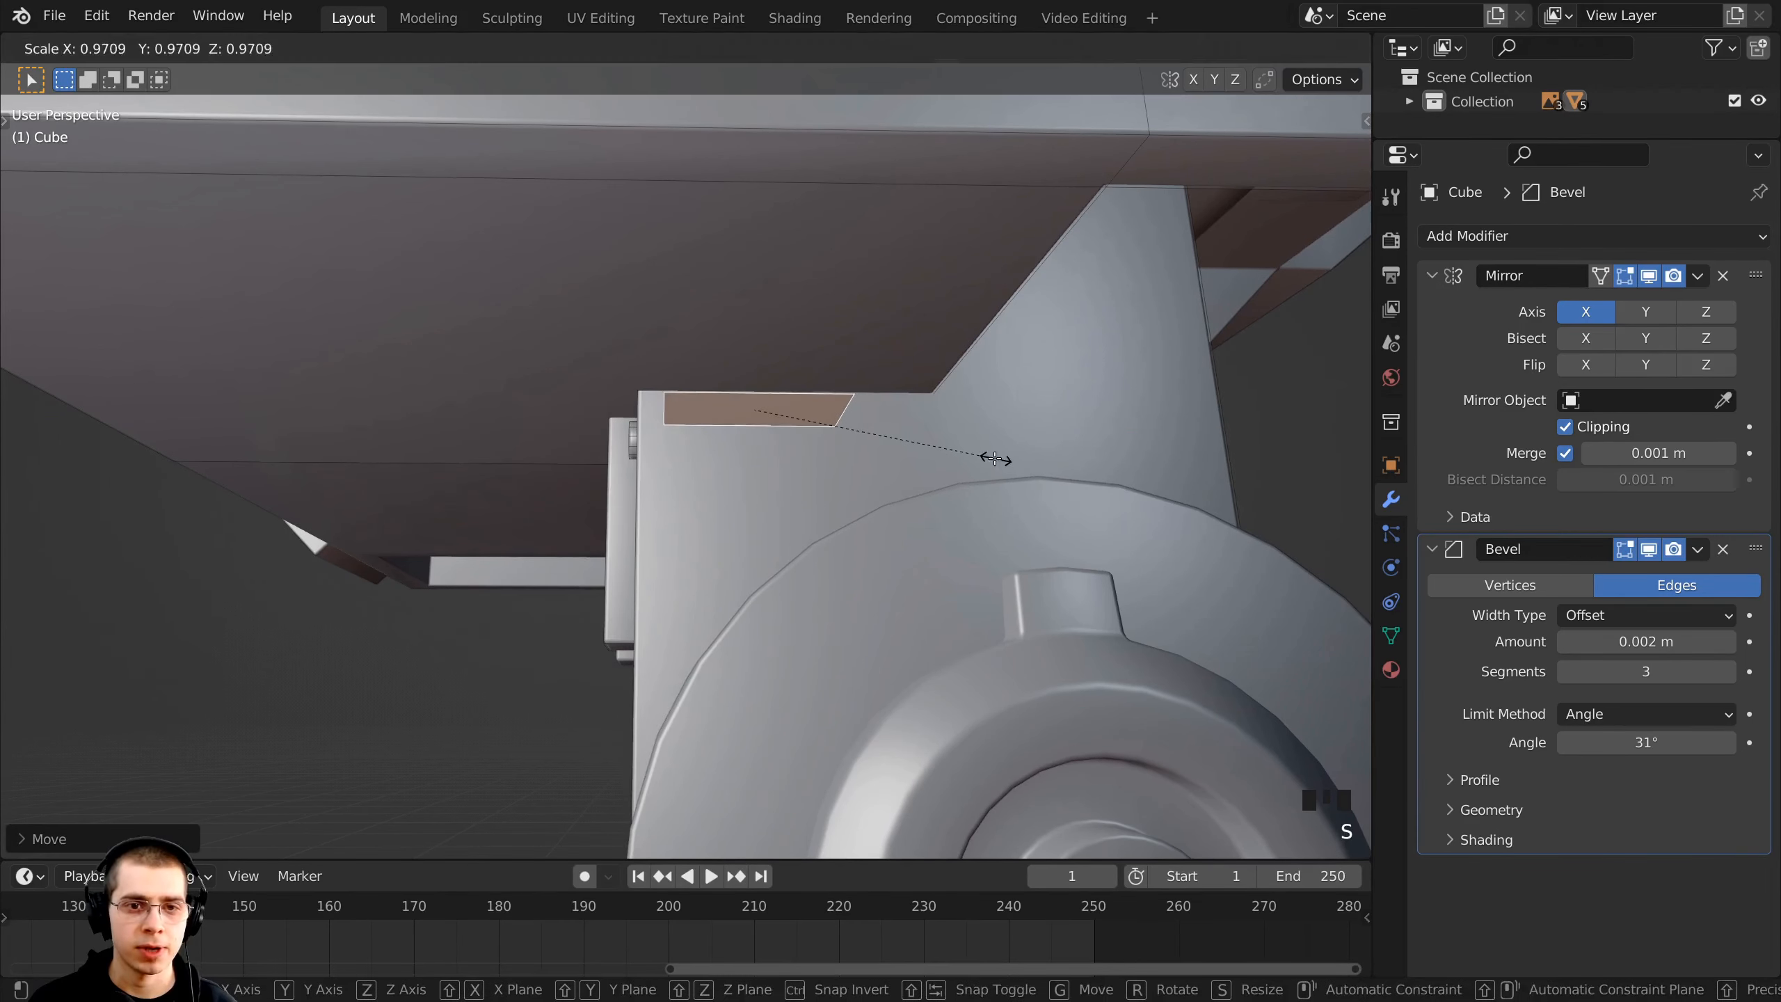
click(1000, 469)
- In the right wireframe view, scale and move the duplicated face to match the lower edge of the reference's side block
key(KP_3)
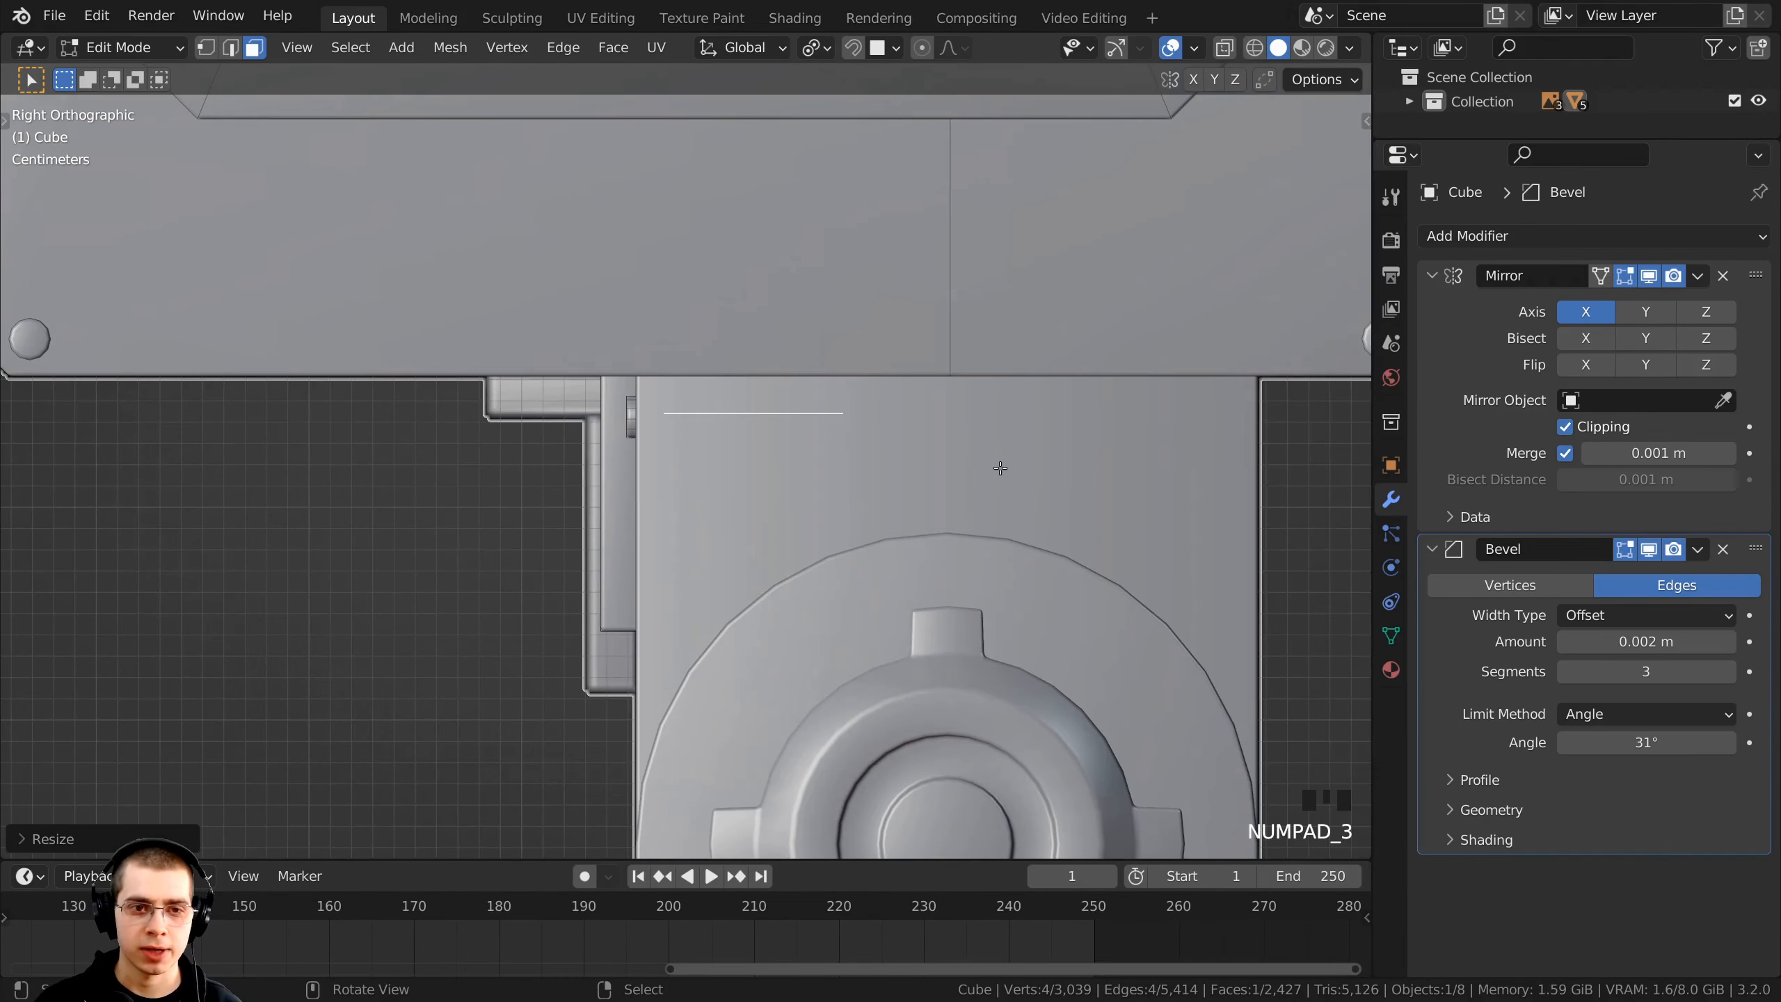
key(z)
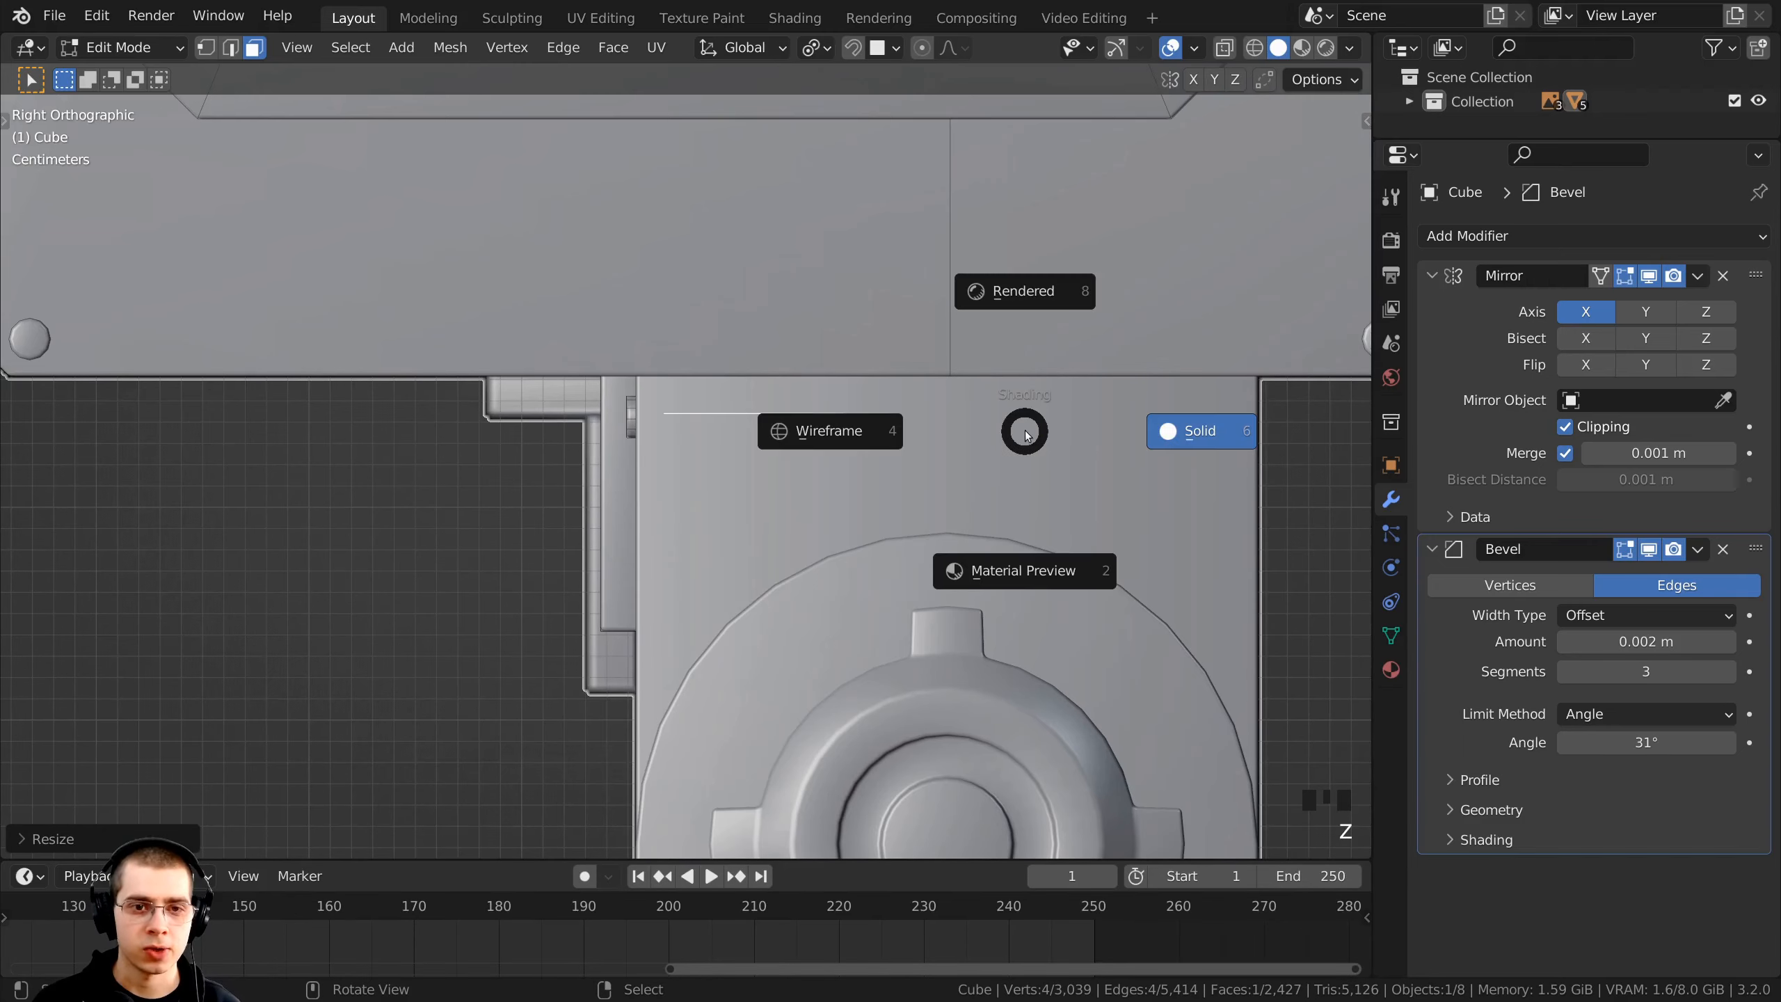
click(809, 430)
key(g)
click(793, 449)
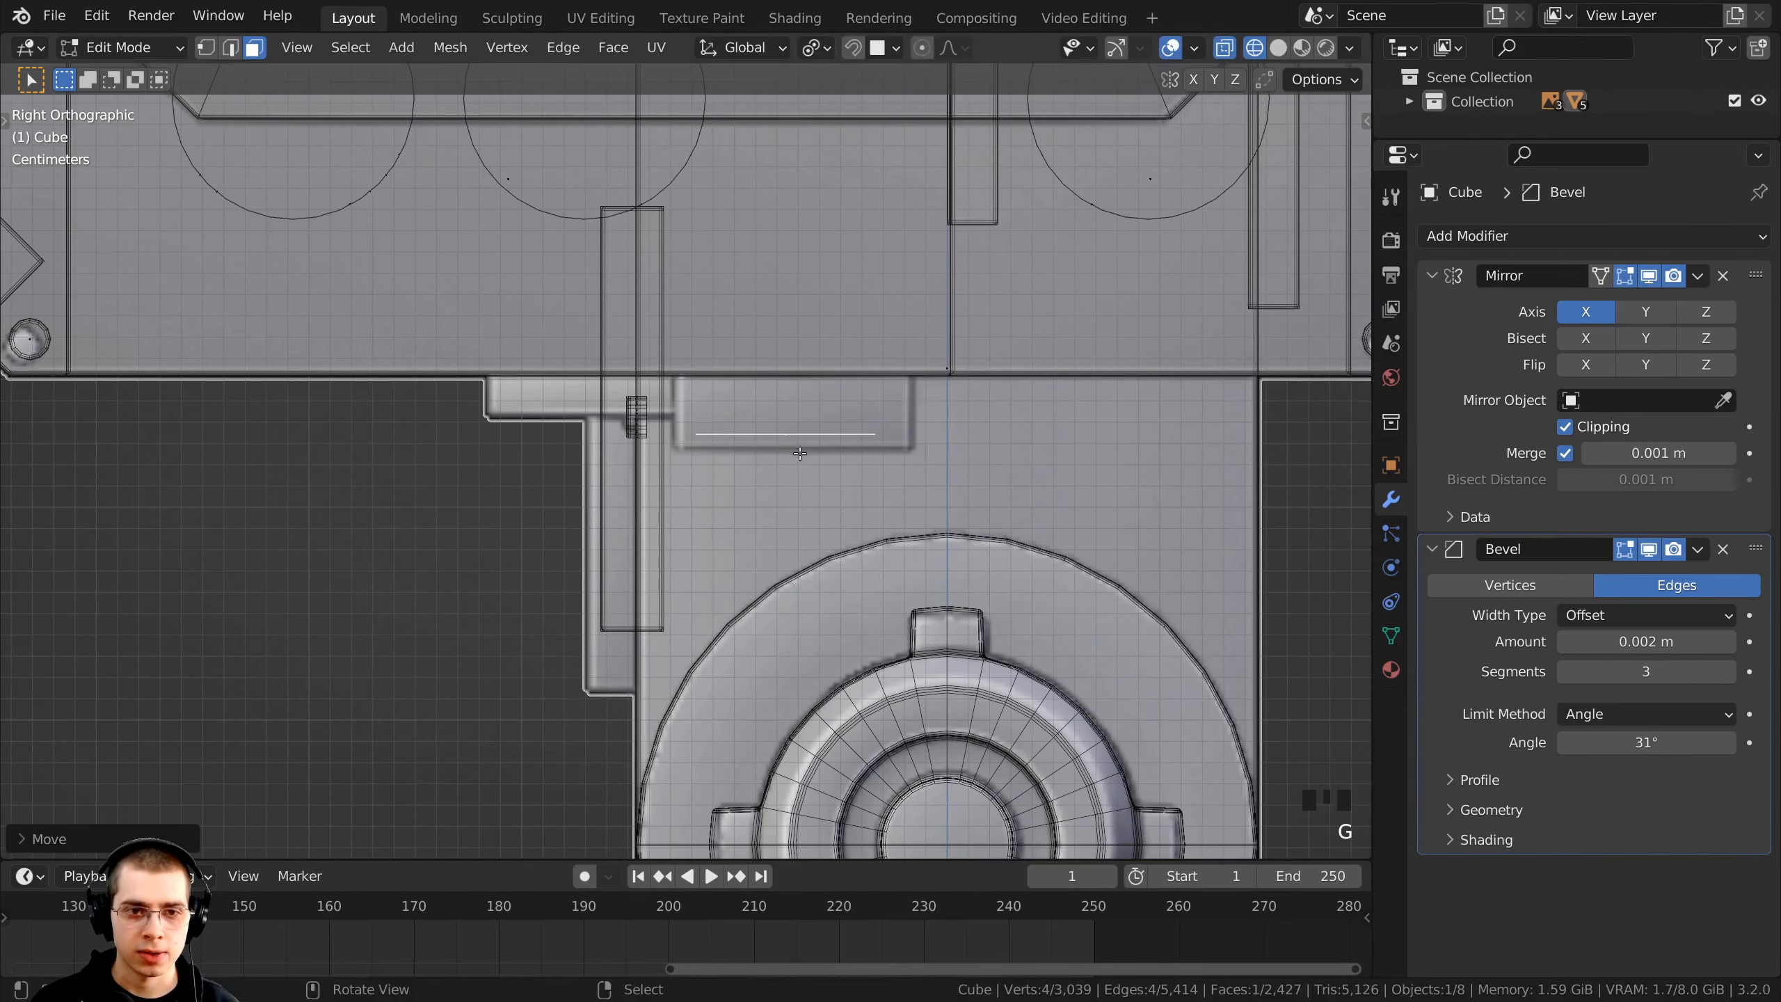
key(s)
click(824, 473)
key(g)
key(s)
click(920, 470)
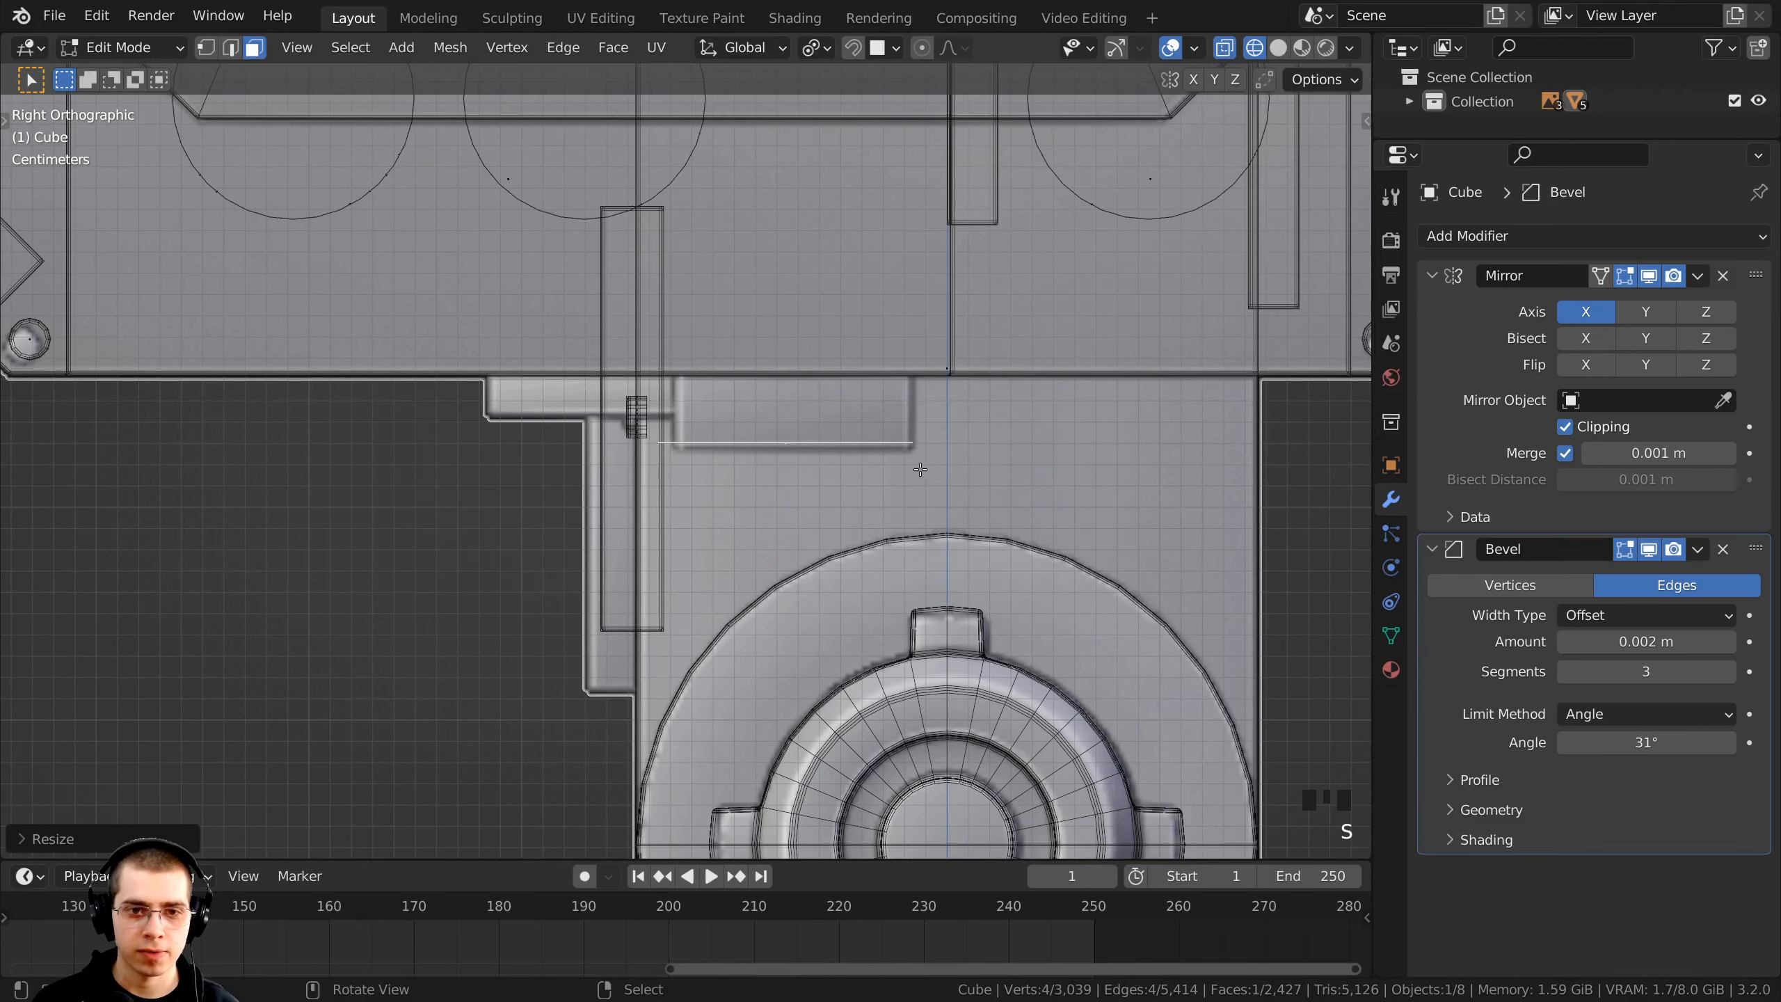
key(g)
click(975, 456)
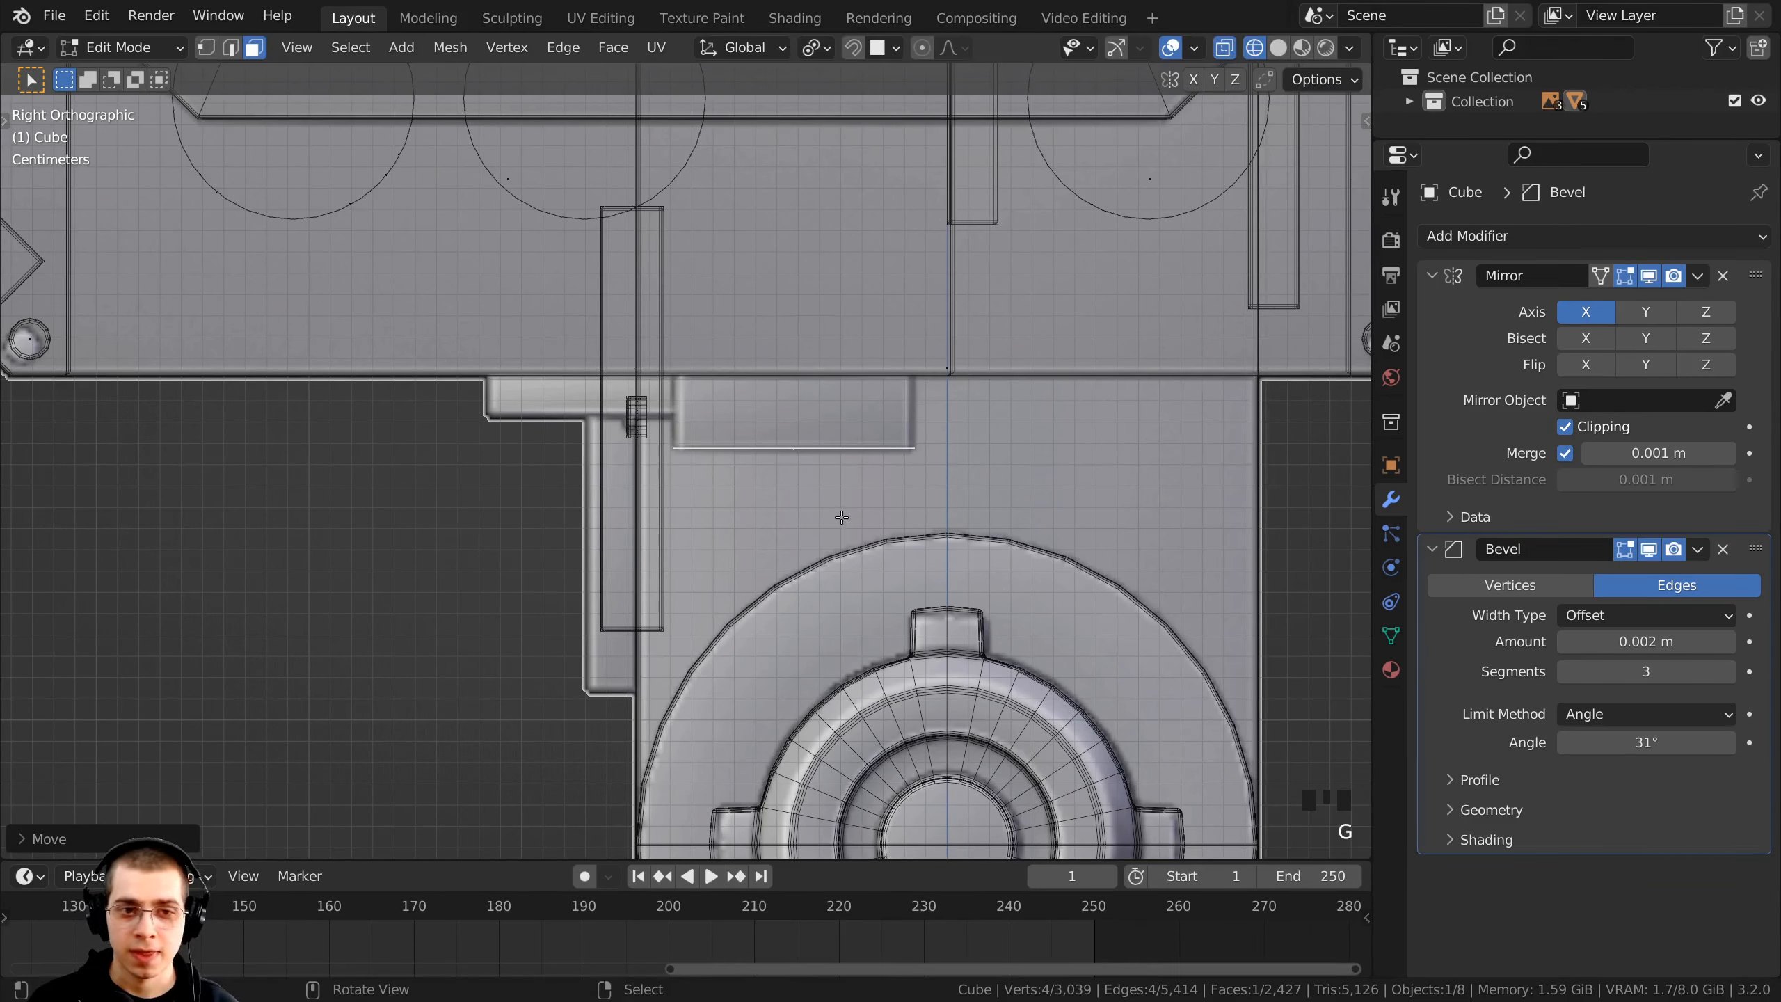
- Extrude the aligned face about 0.045 m upward into a side block and return to solid shading
key(e)
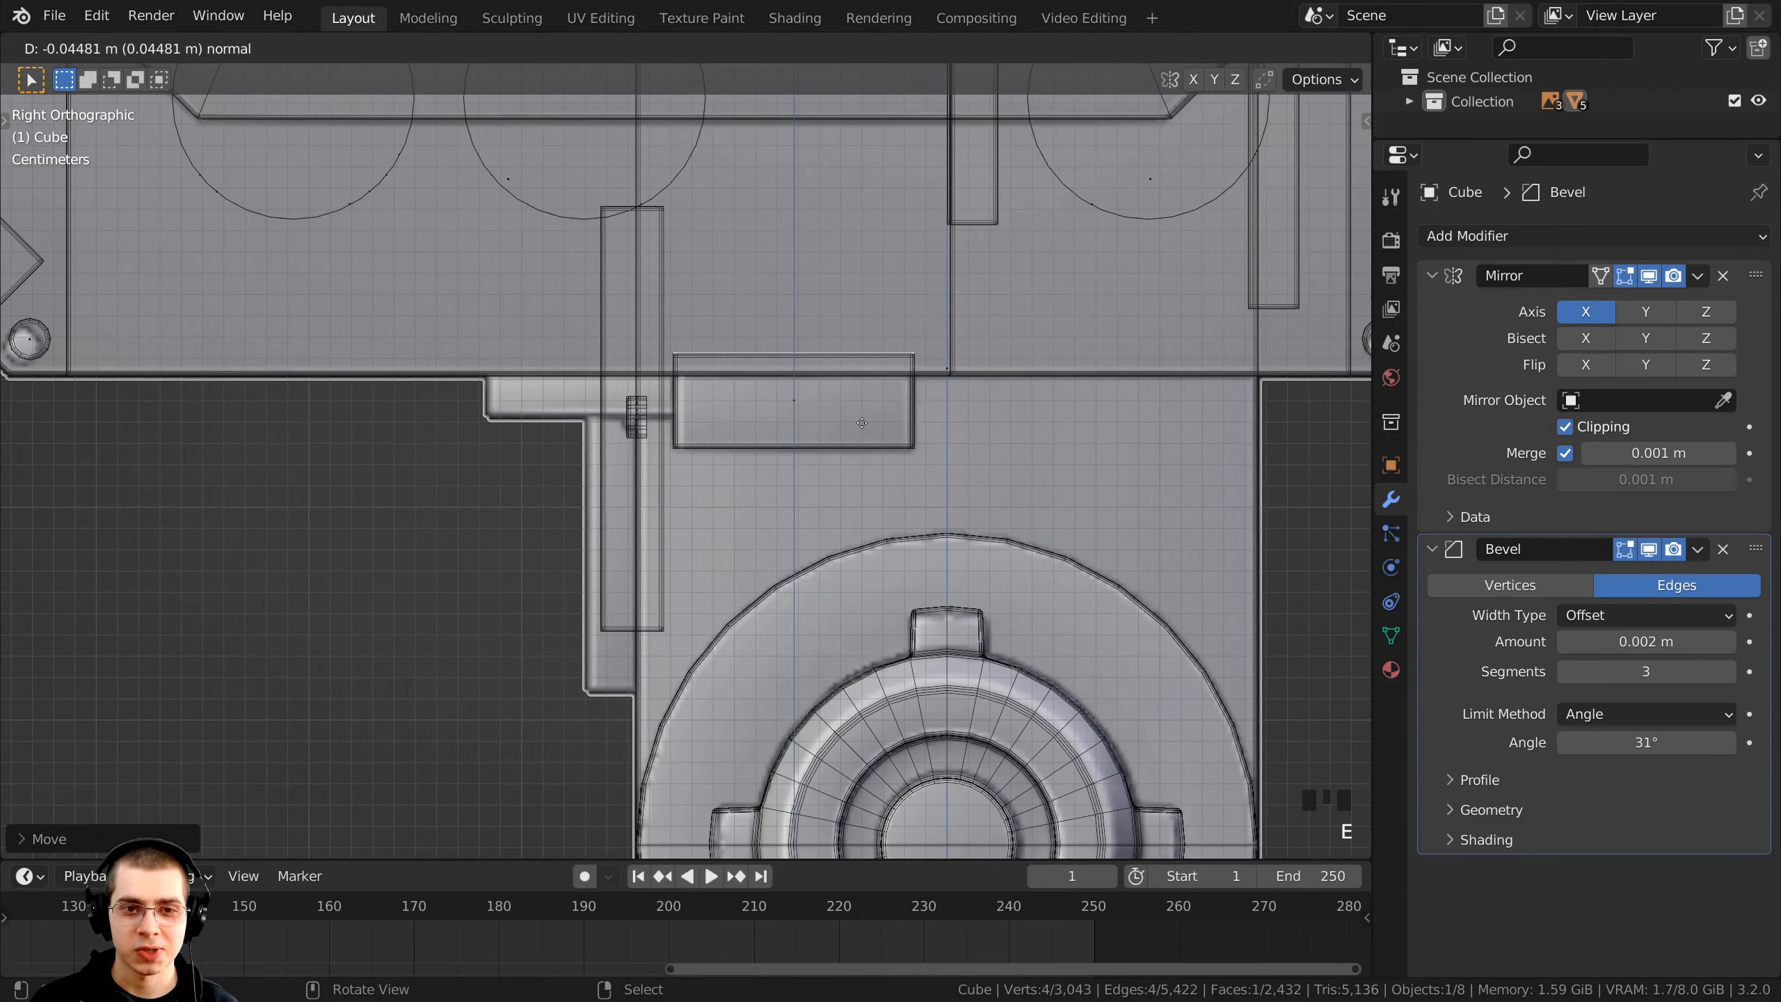
click(863, 423)
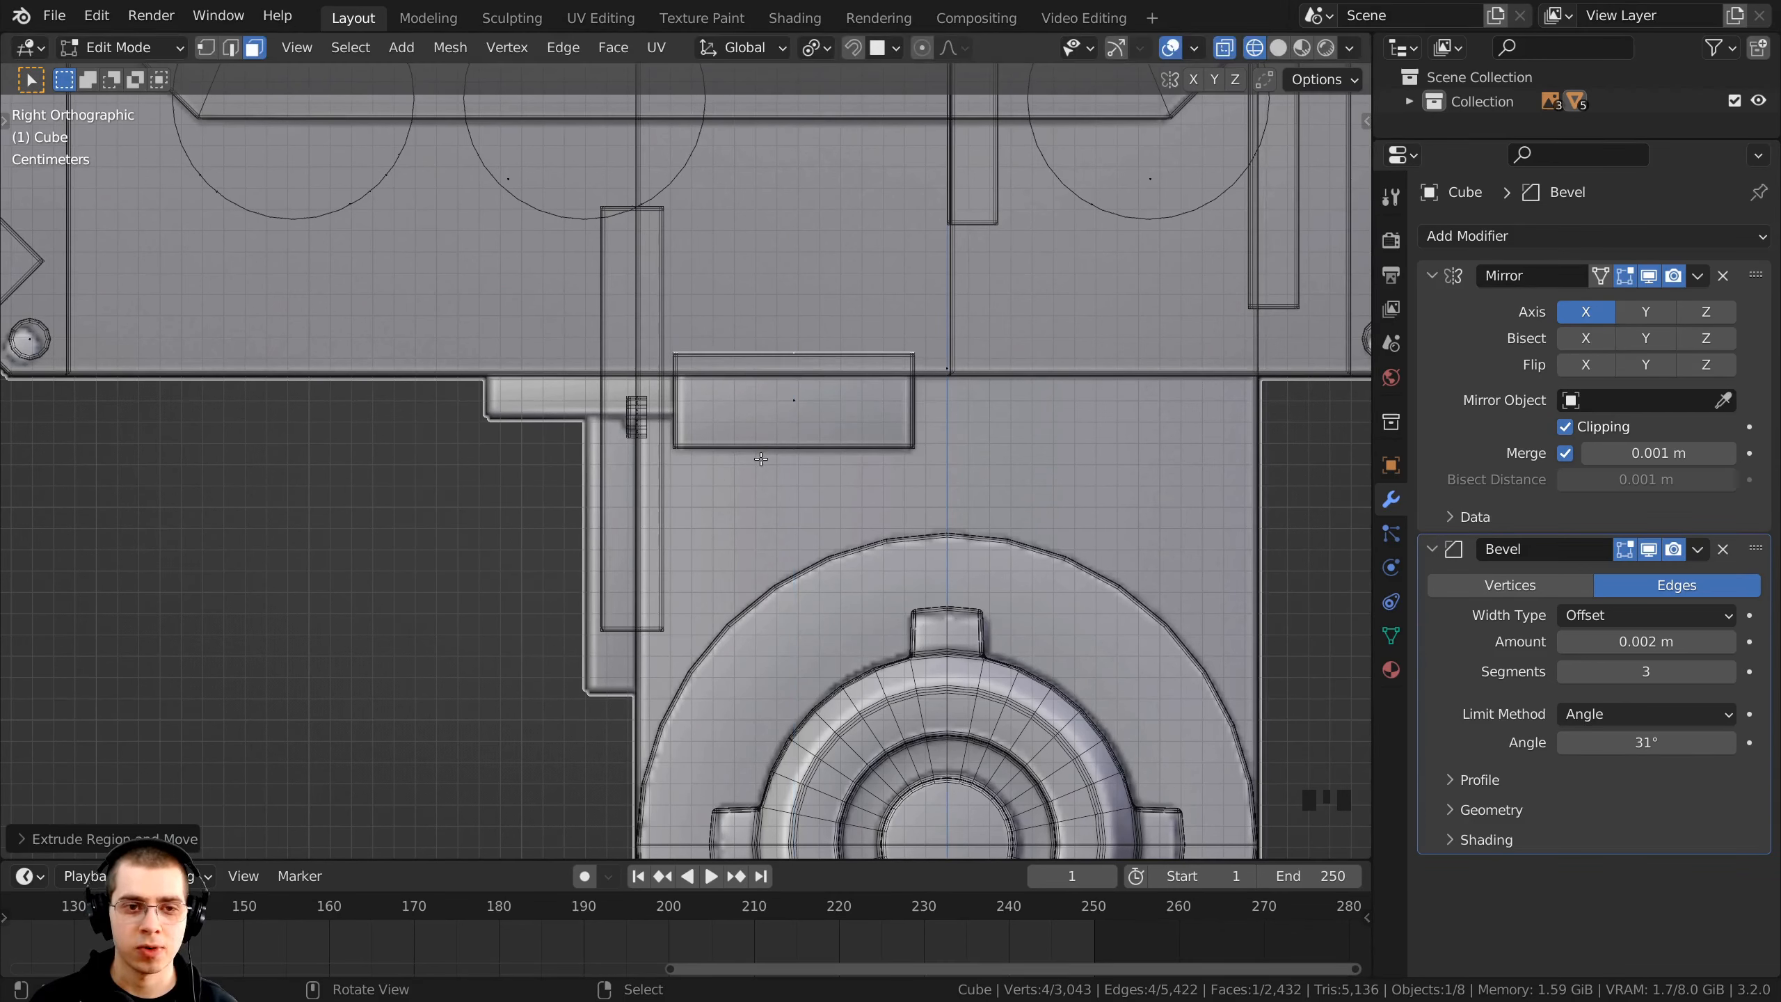
key(z)
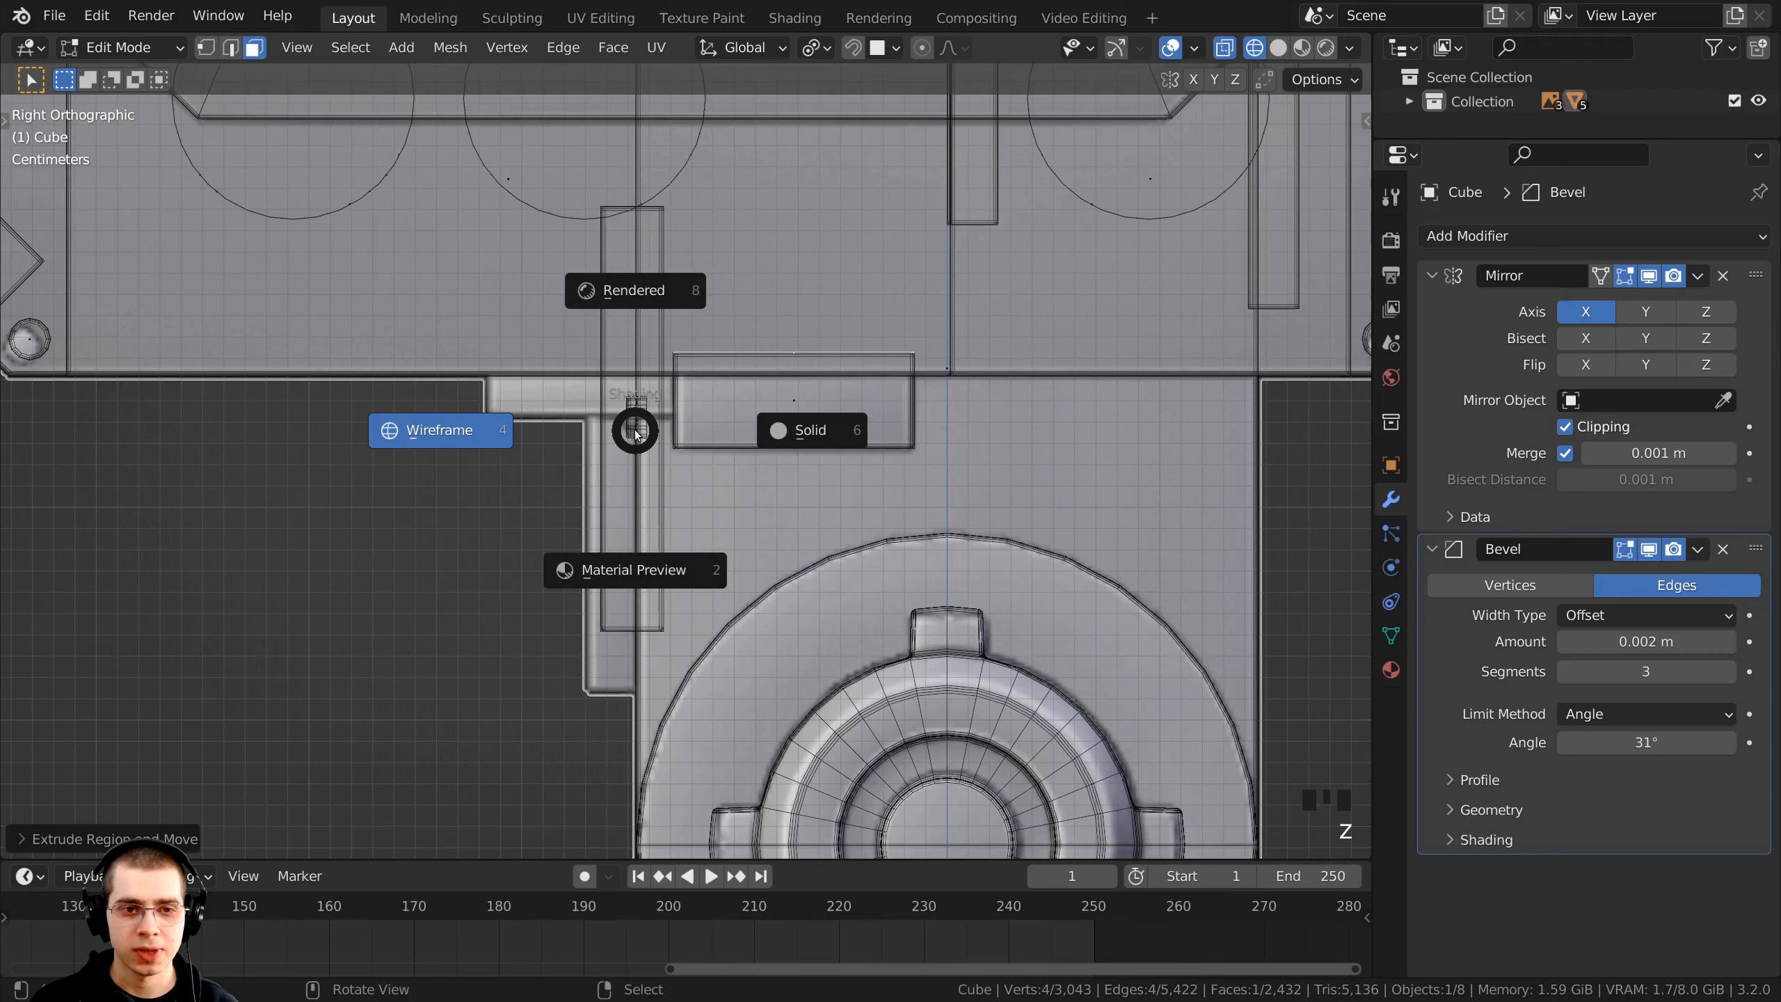
click(896, 460)
mouse_move(896, 460)
middle_down()
mouse_move(950, 431)
mouse_move(786, 455)
middle_up()
- Move the side block's outer end face outward along global X to the end of the reference block
right_click(784, 439)
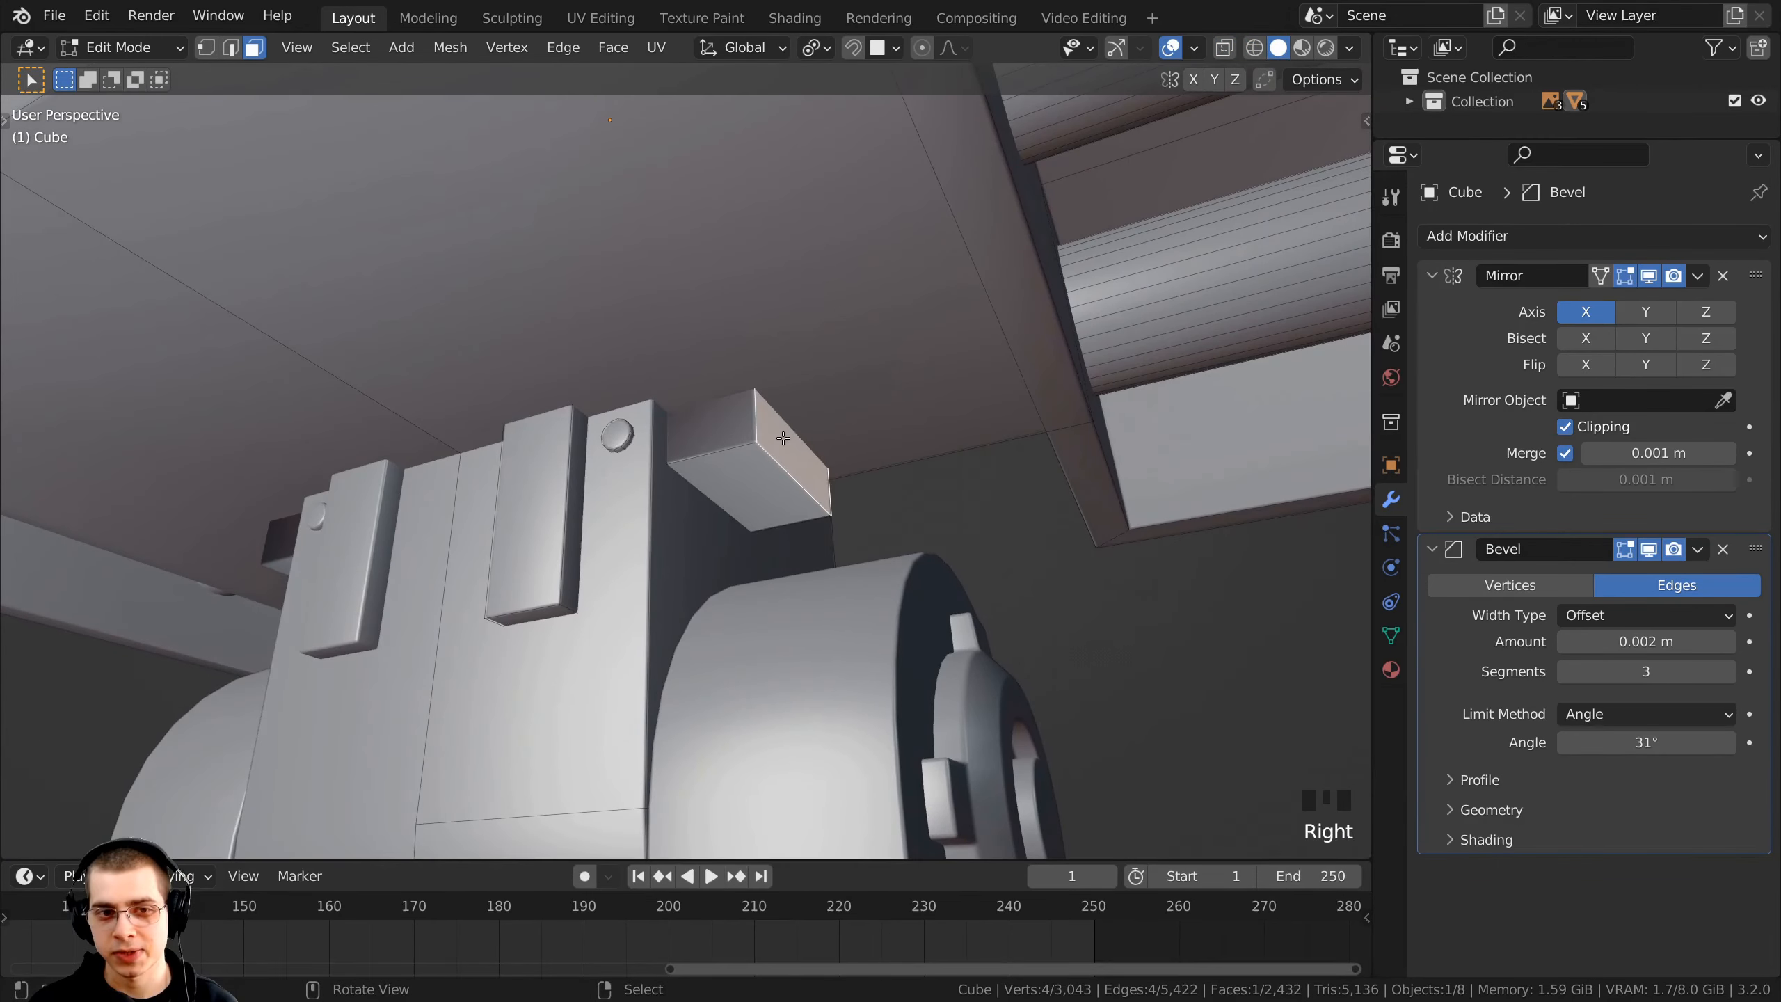
key(KP_1)
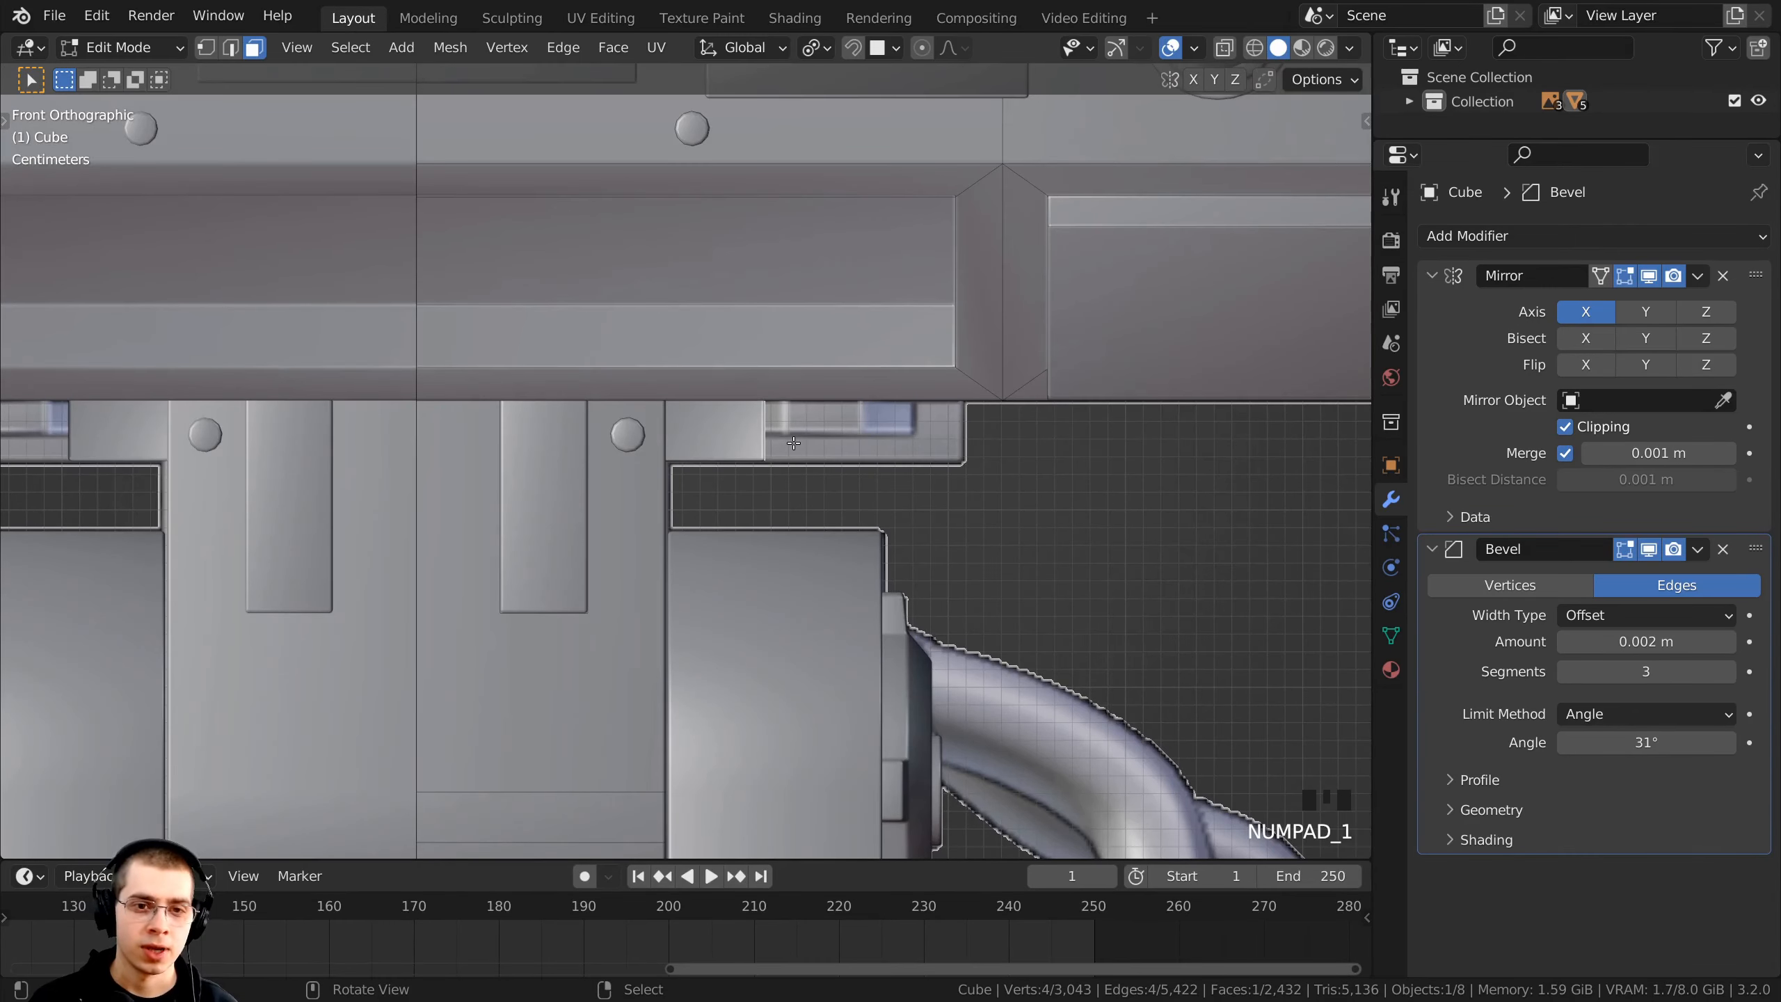
key(g)
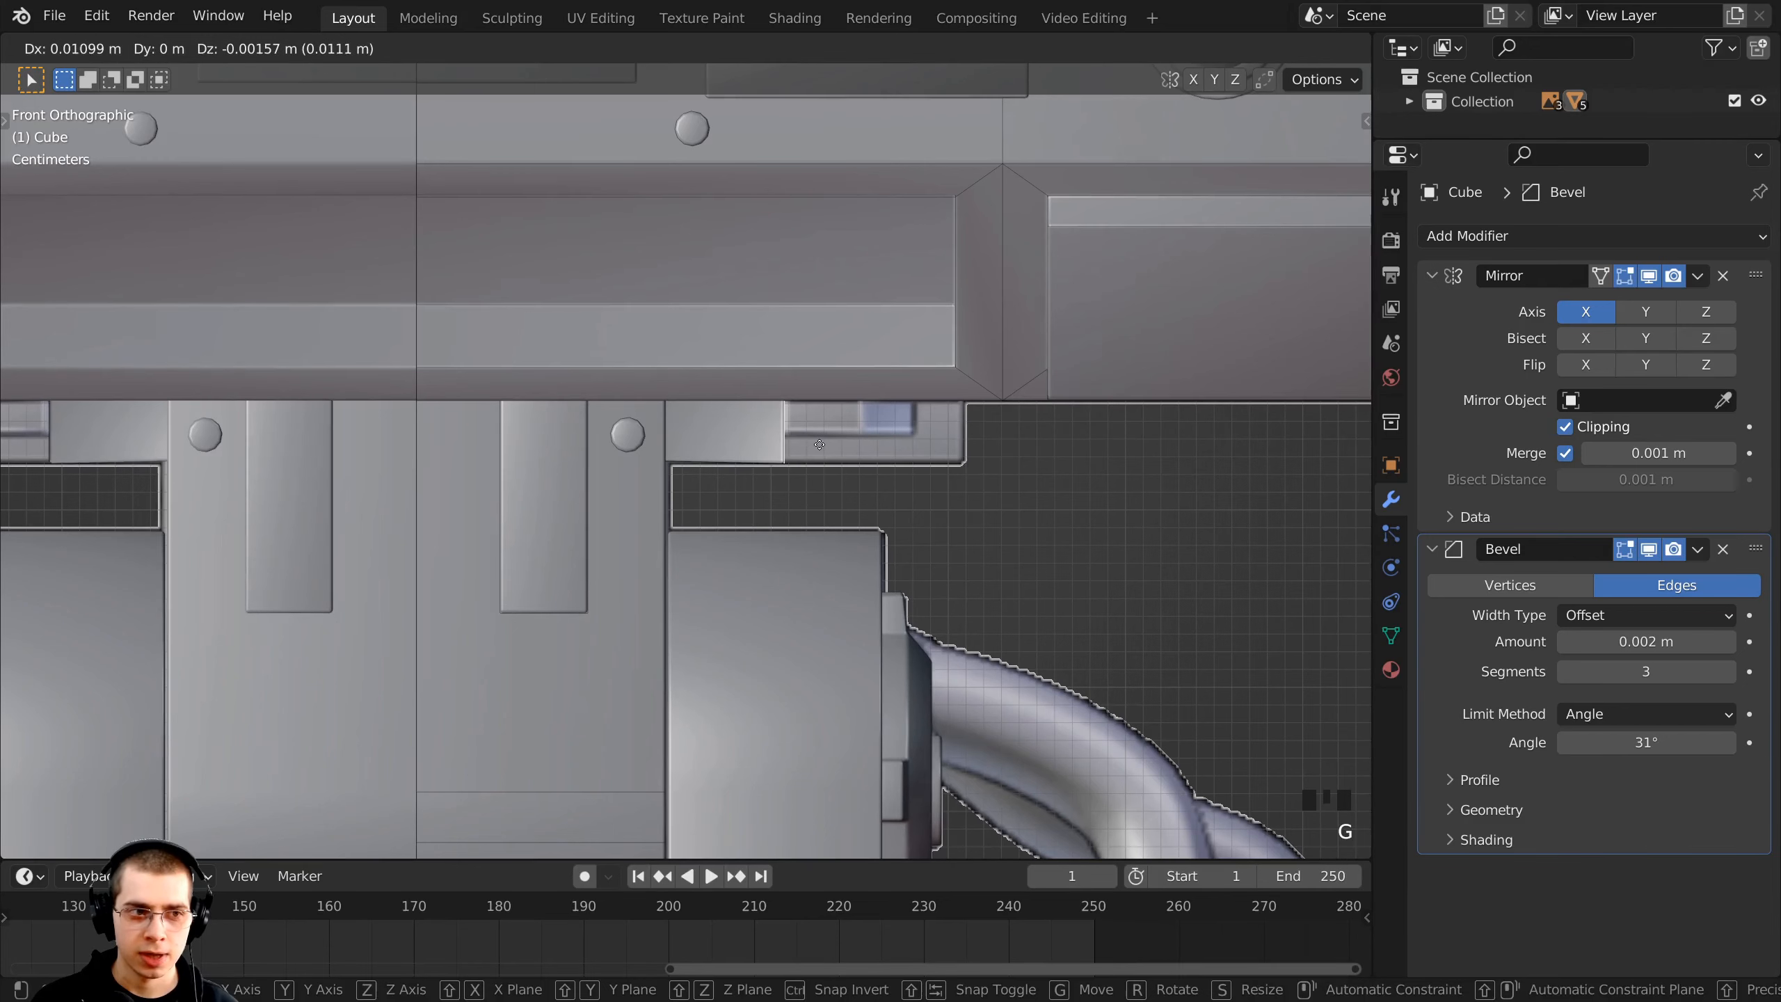
key(x)
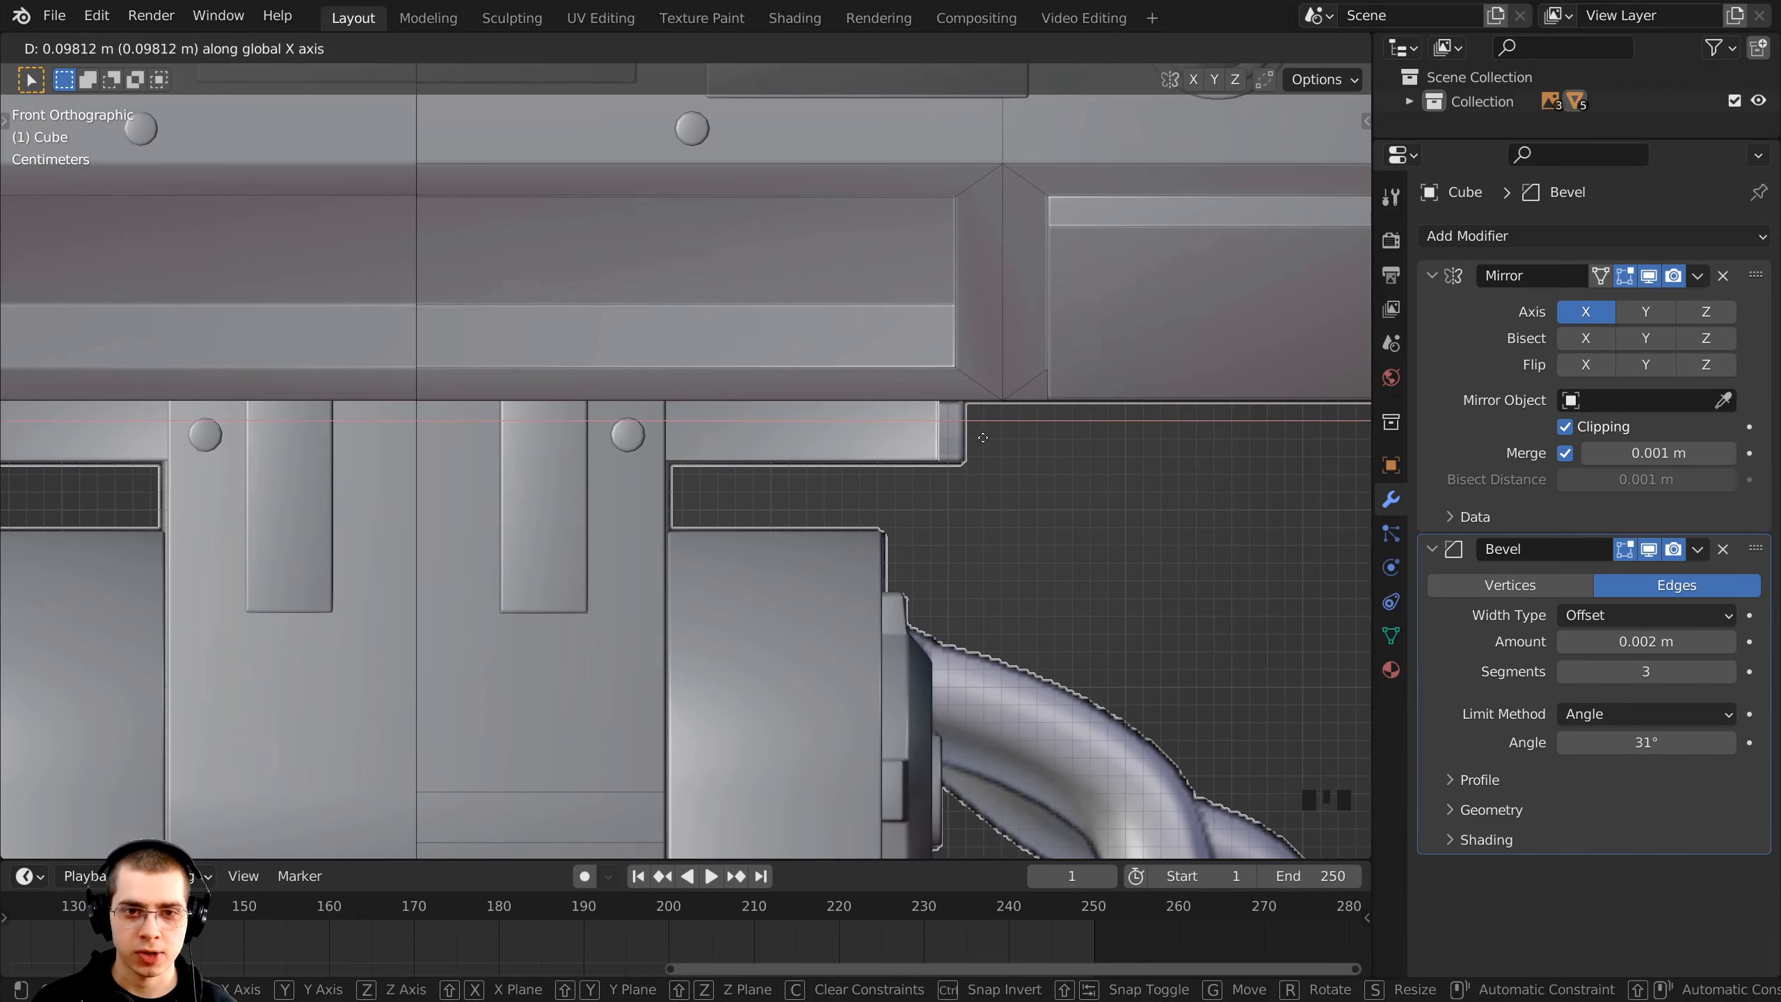
click(1004, 437)
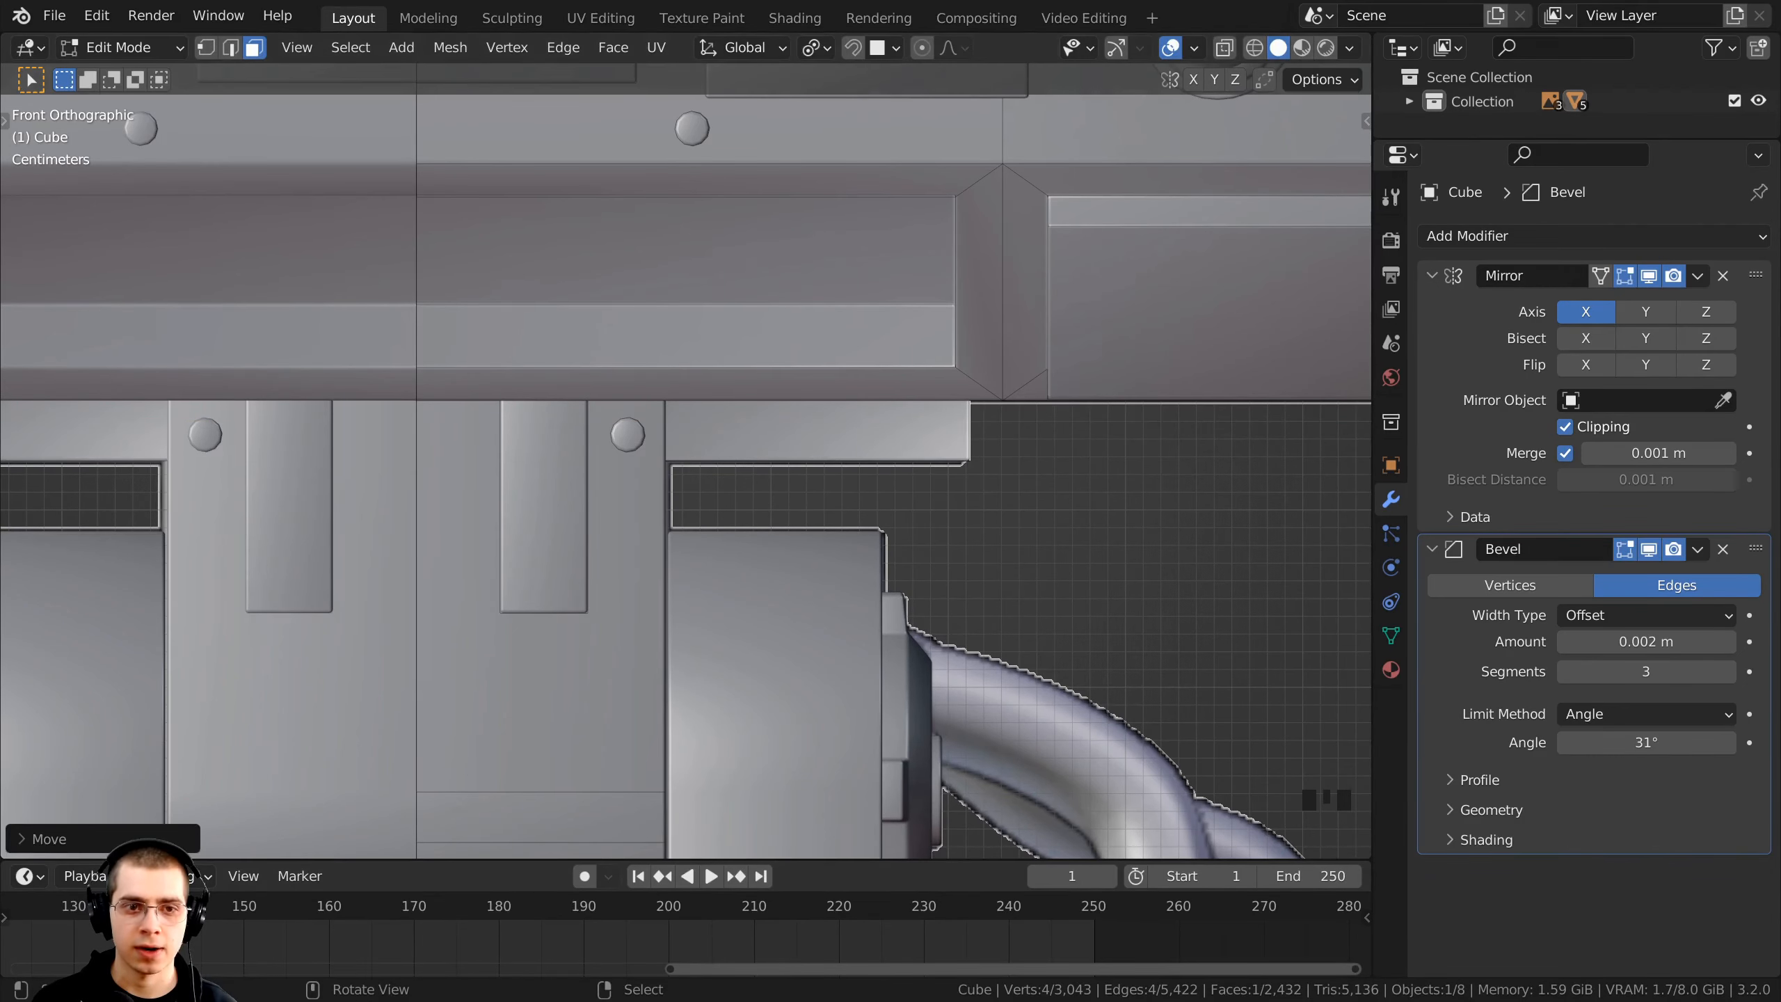
- Duplicate the side block's front face and move the copy forward along global Y
middle_drag(604, 576, 617, 588)
scroll(634, 609, up, 2)
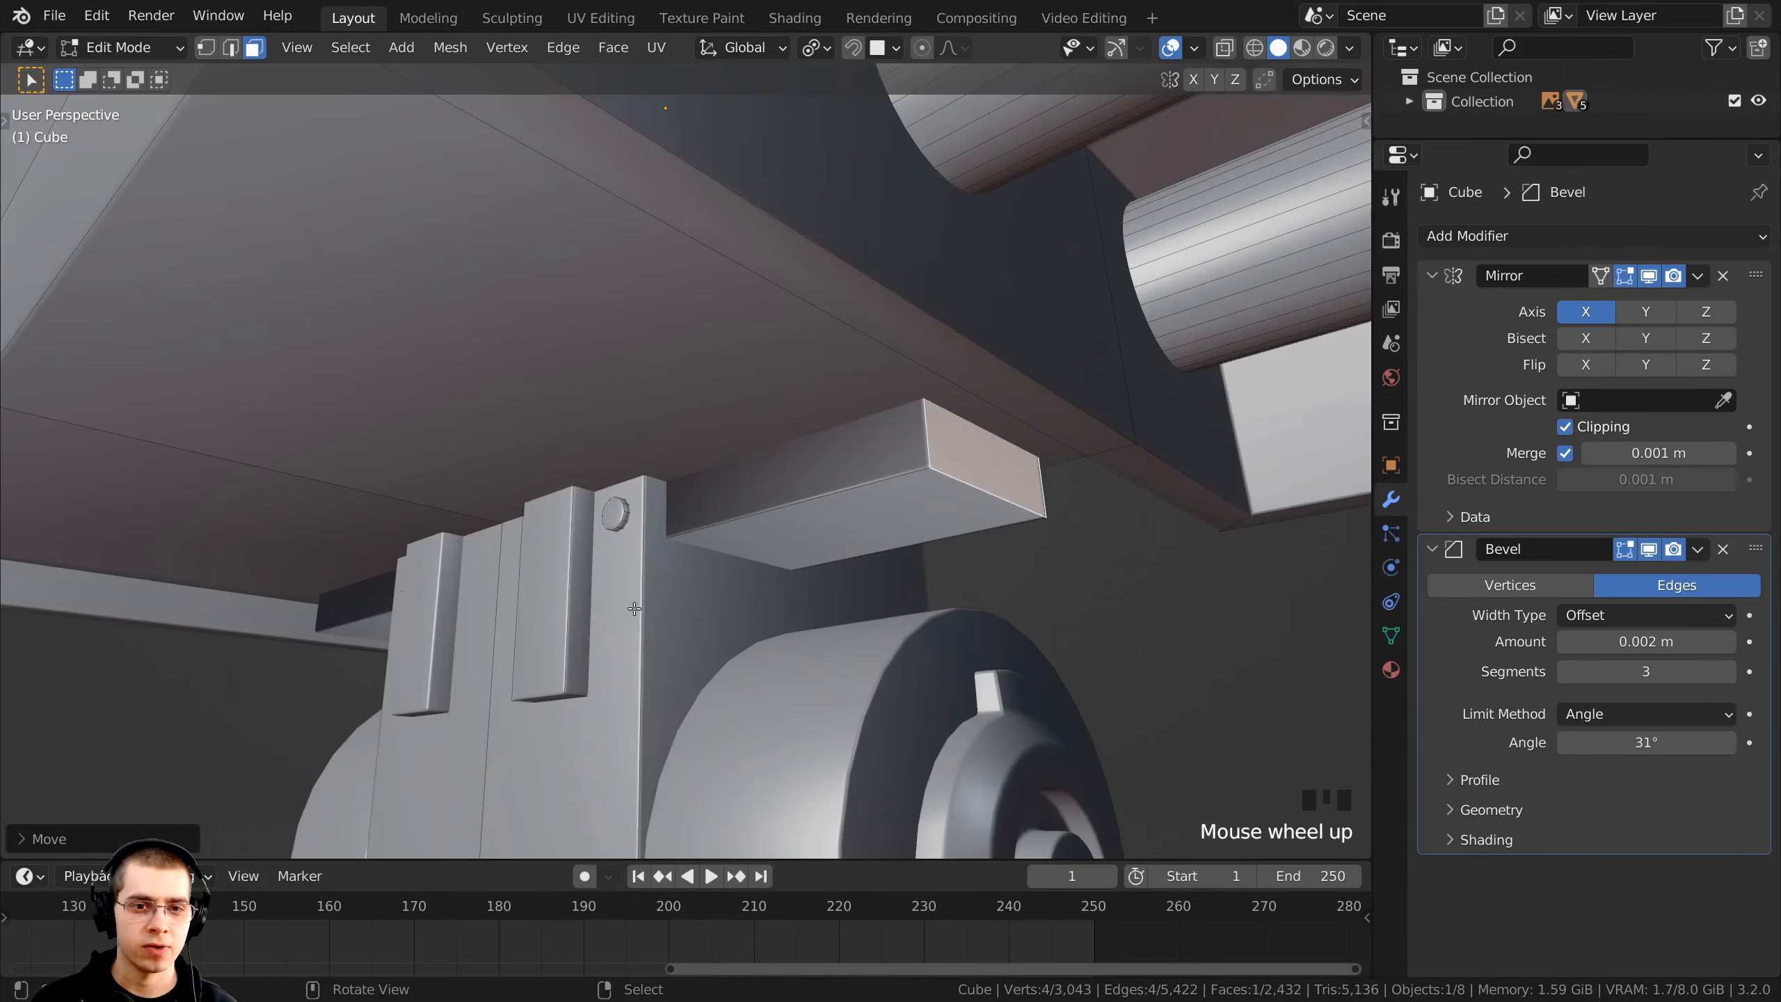
right_click(725, 493)
middle_drag(727, 495, 805, 473)
key(shift+d)
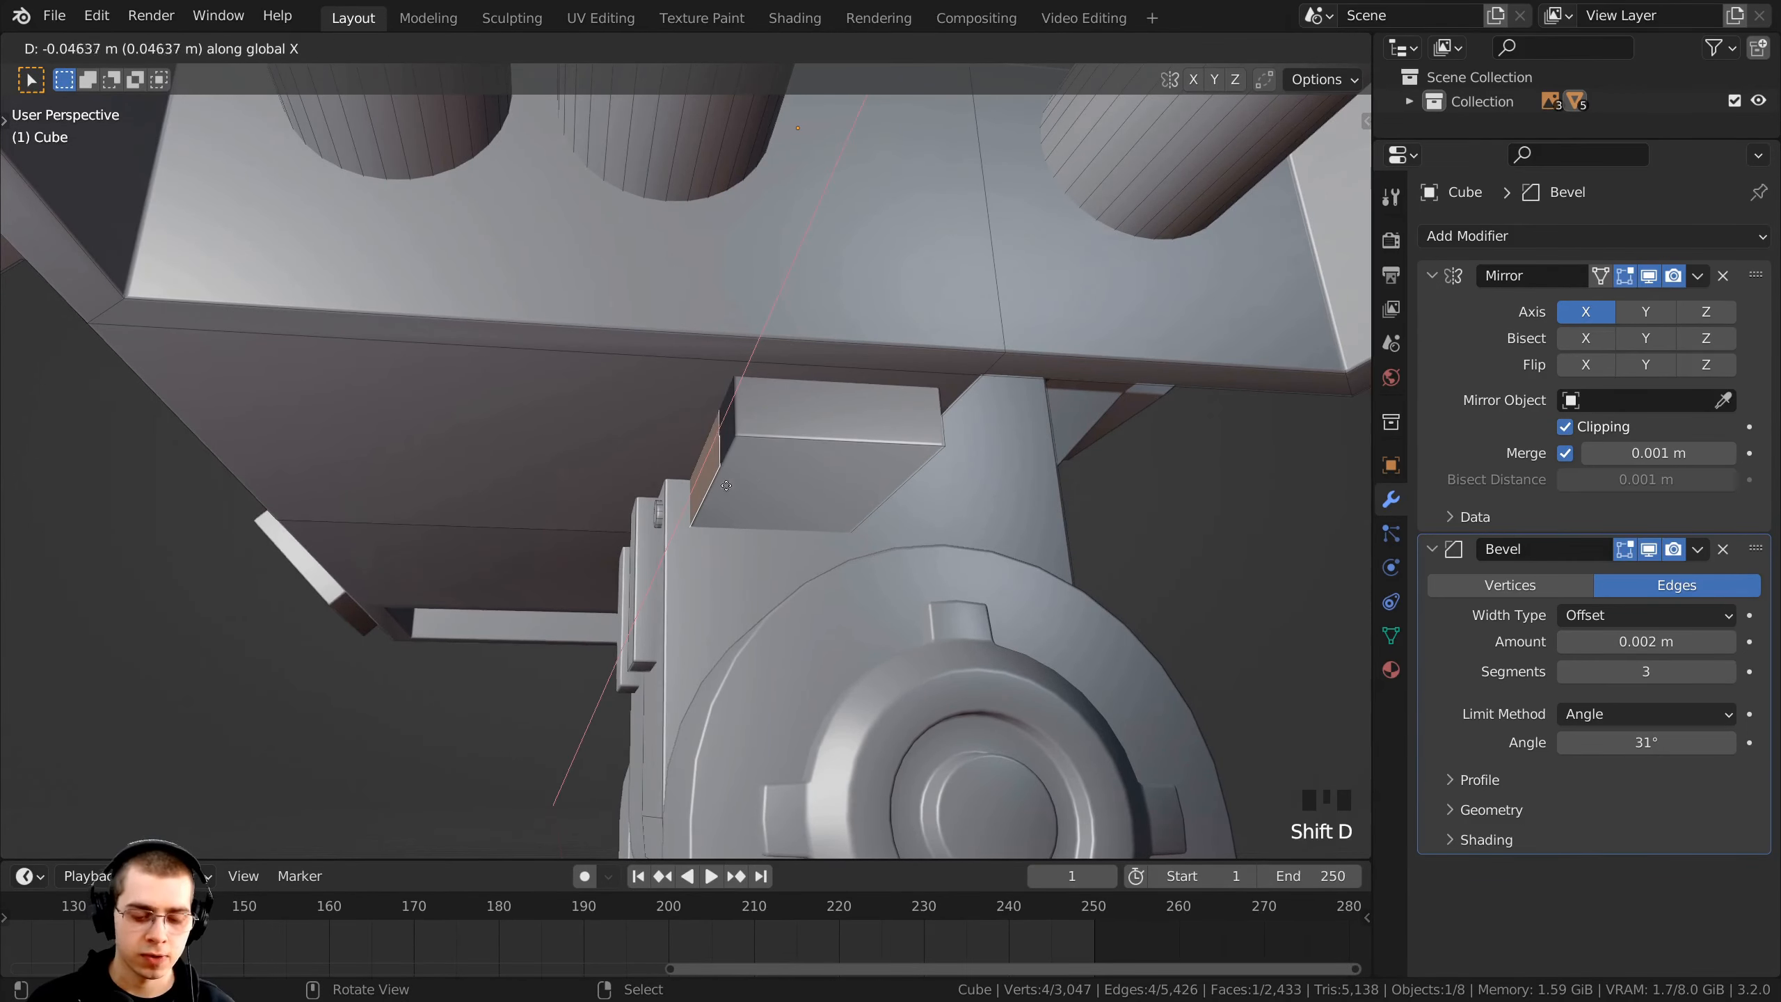
key(y)
click(663, 486)
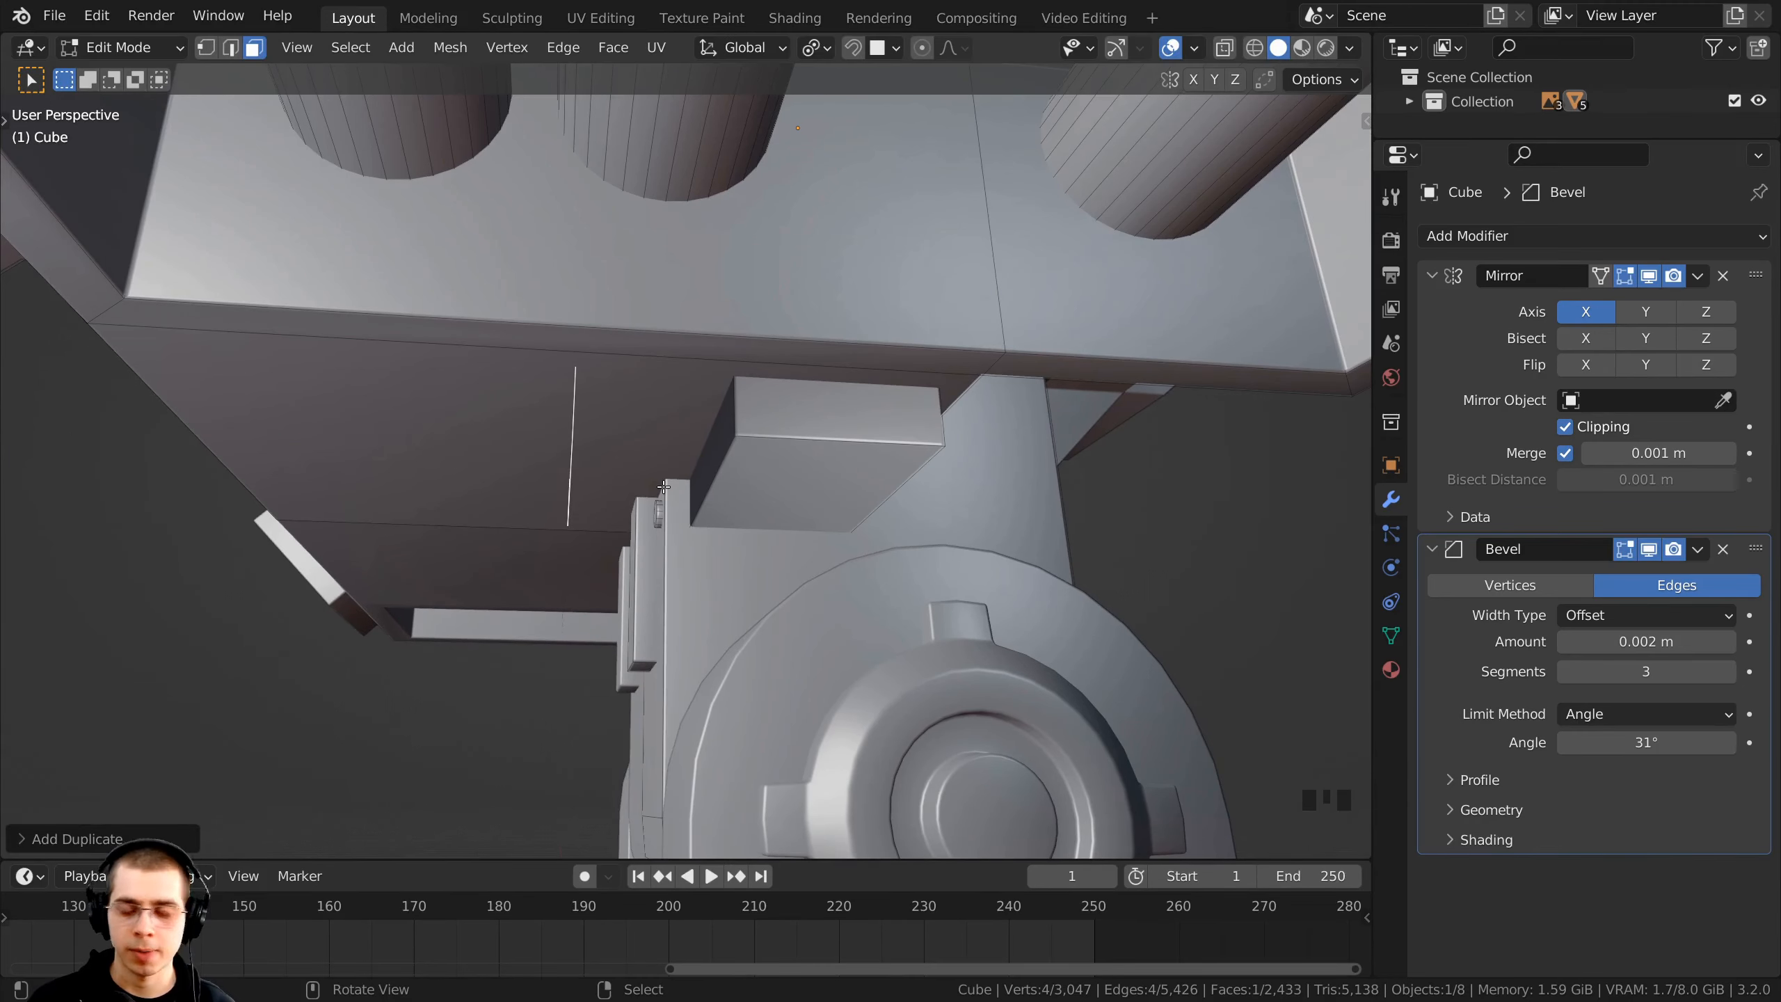
- In the right view, position the duplicated face at the front edge and height of the reference's forward-projecting block
key(KP_3)
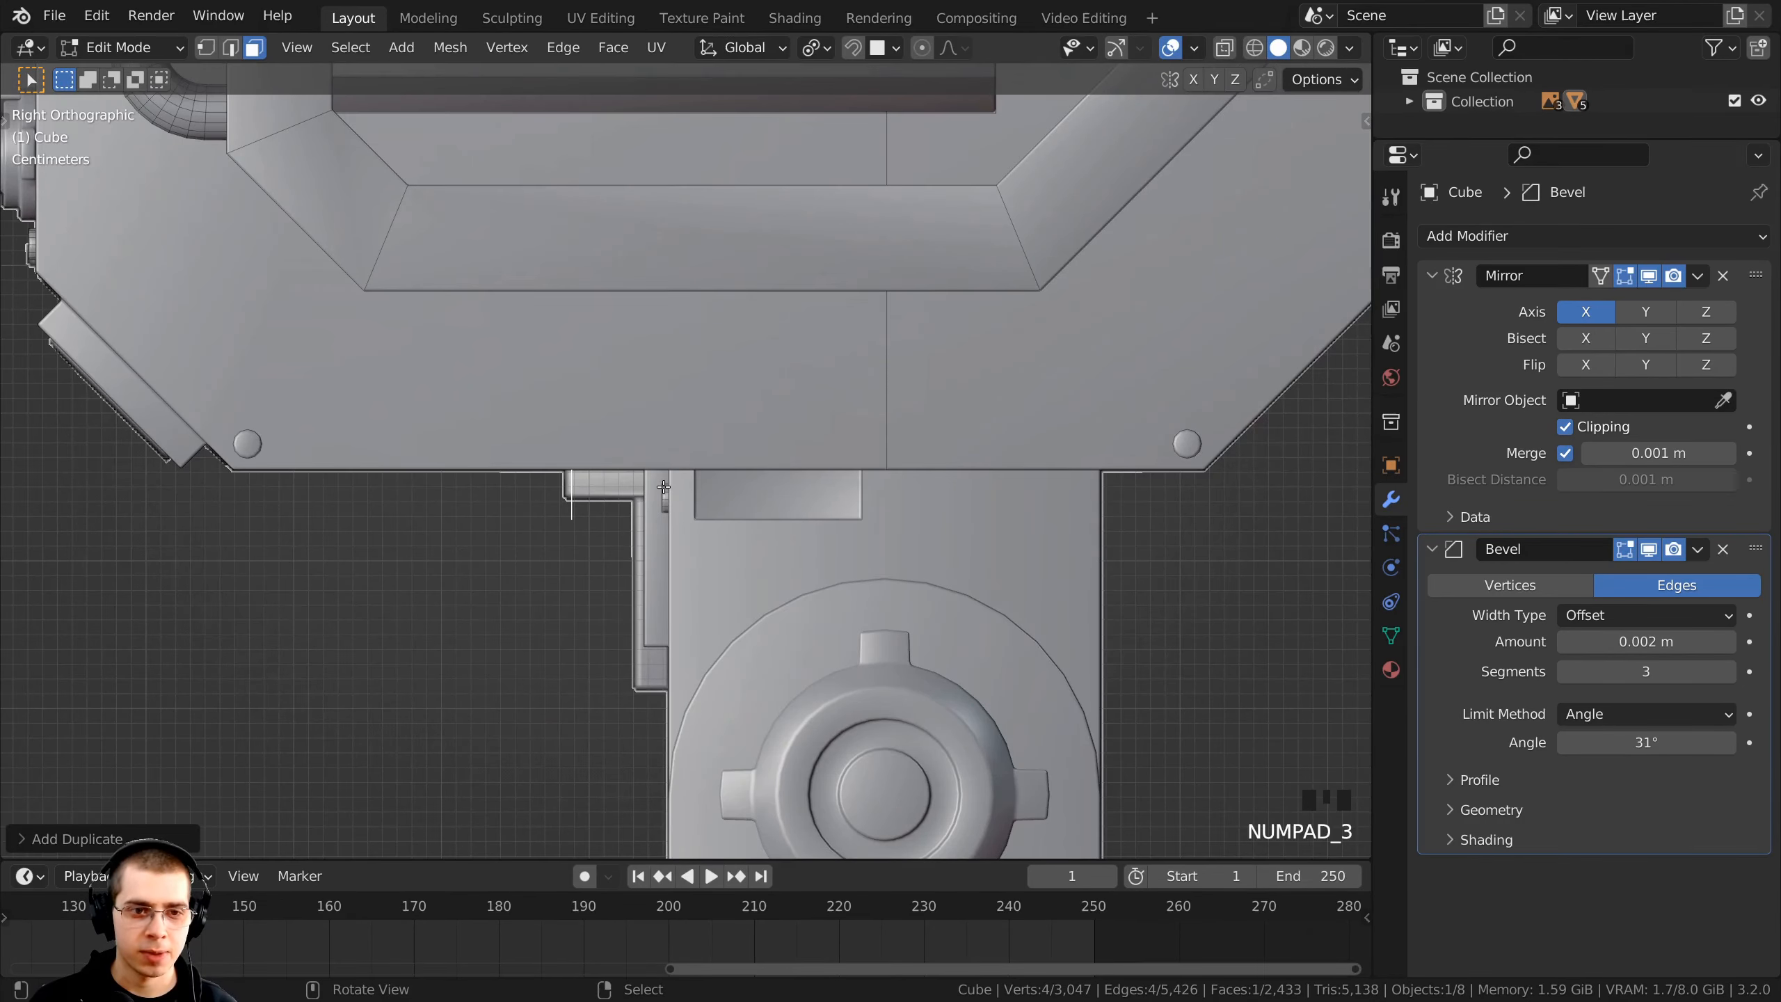
scroll(663, 486, up, 2)
key(g)
click(528, 548)
scroll(528, 549, up, 2)
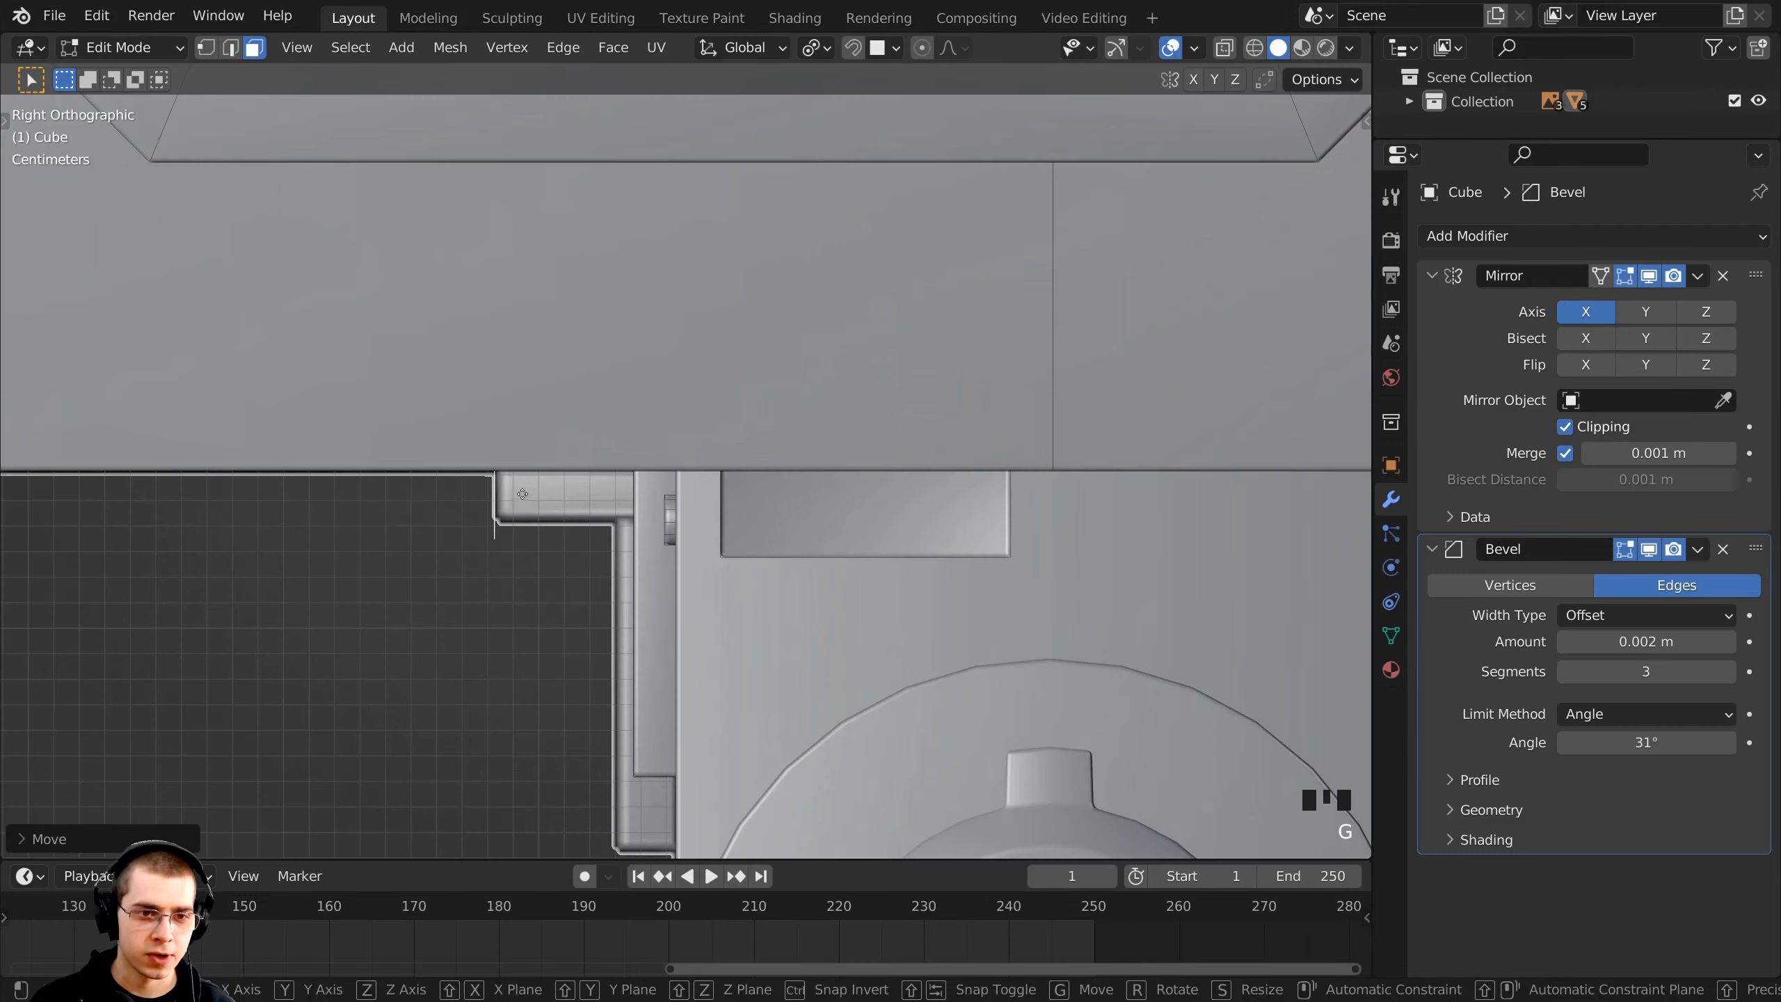
key(g)
click(527, 483)
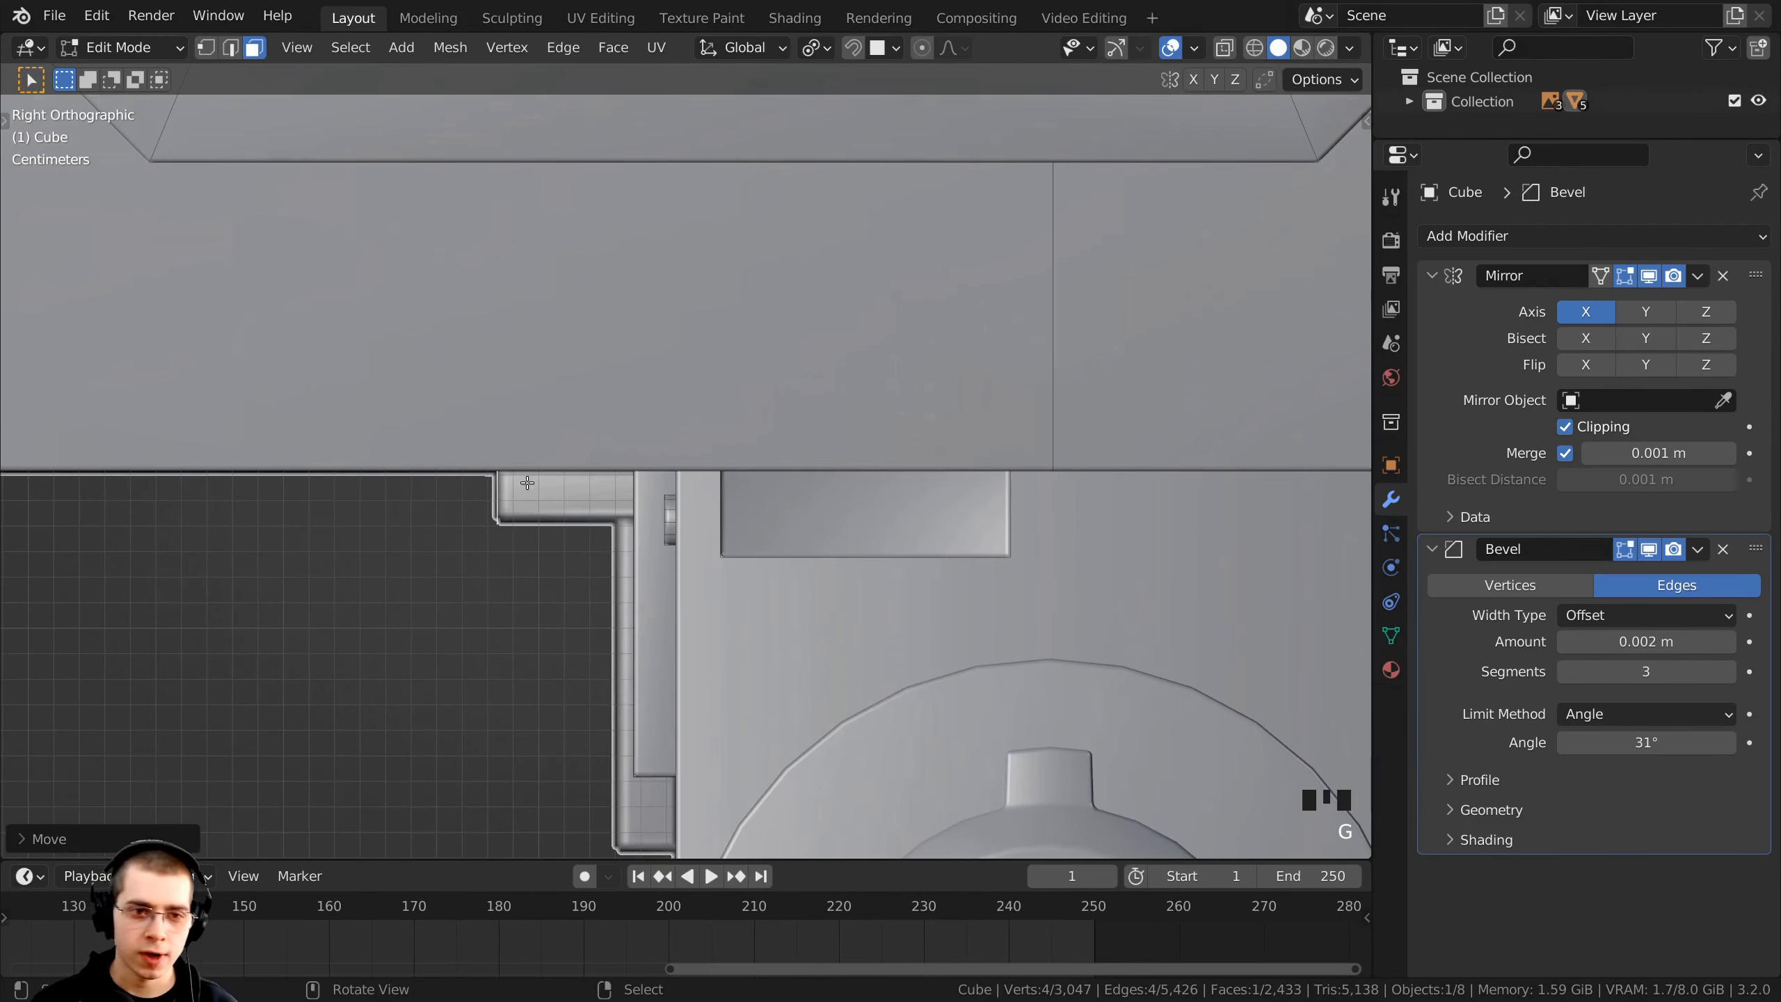
- In the front wireframe view, narrow the face along global X and fit it to the reference block's middle section, then restore solid shading
key(KP_1)
key(z)
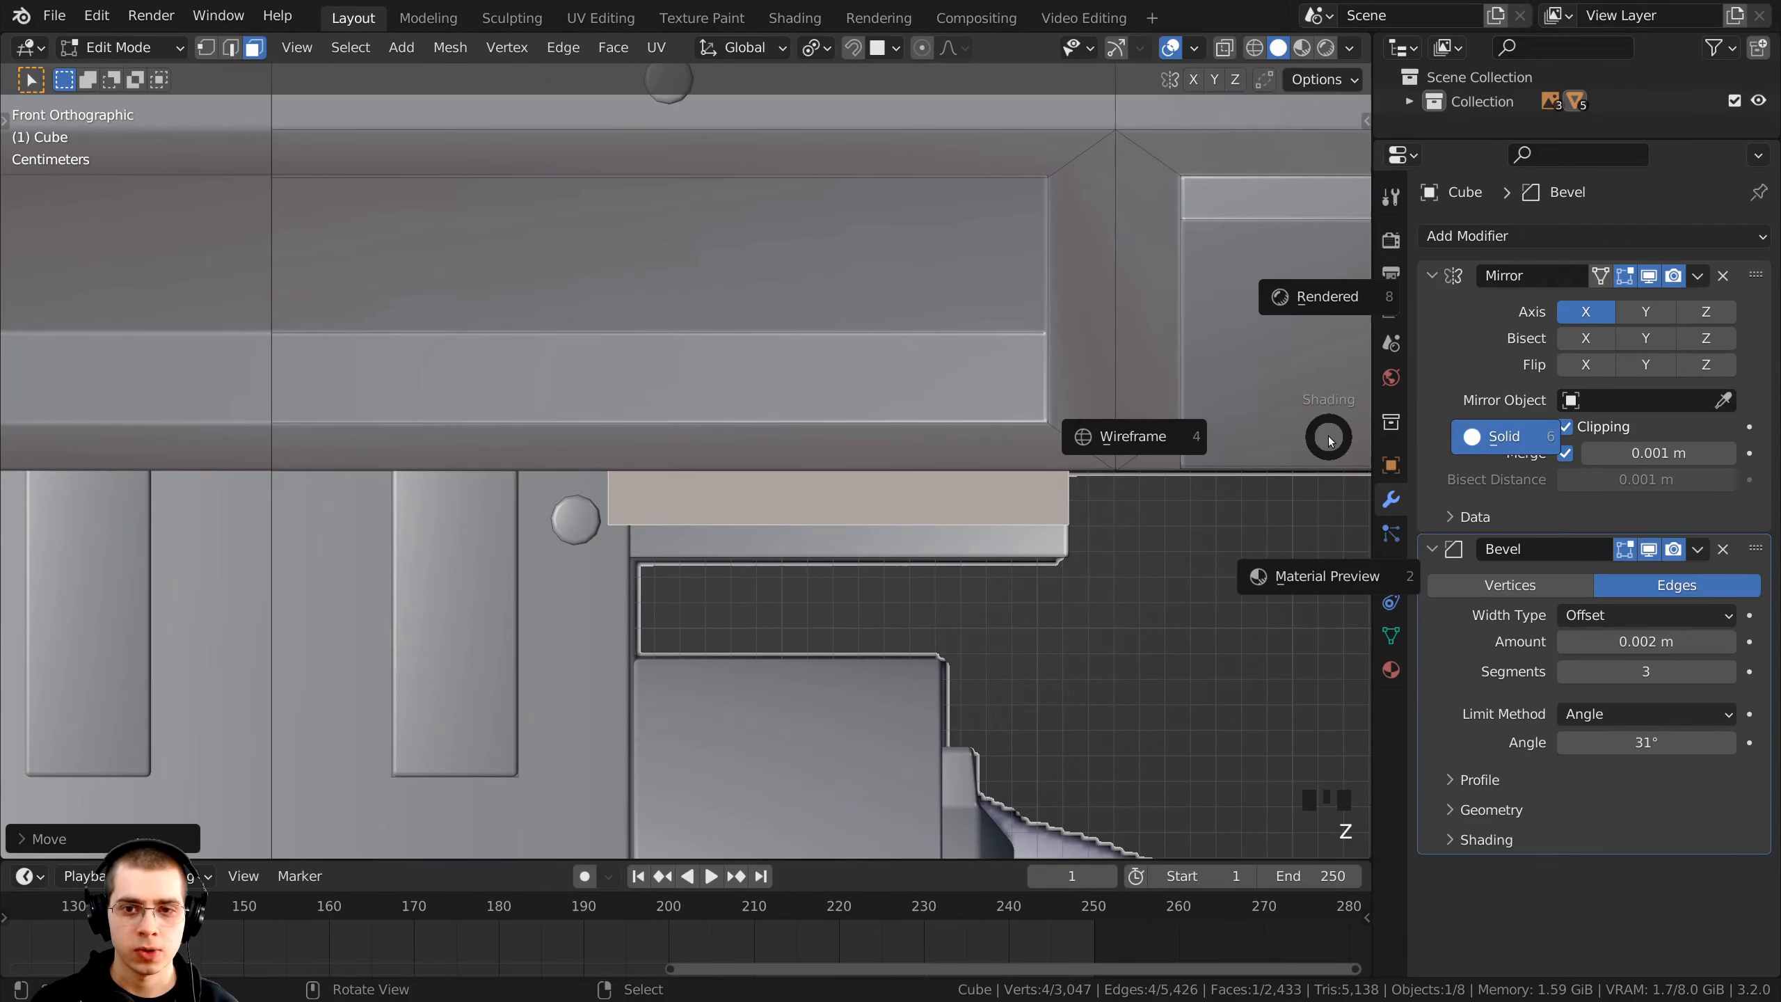
click(1043, 444)
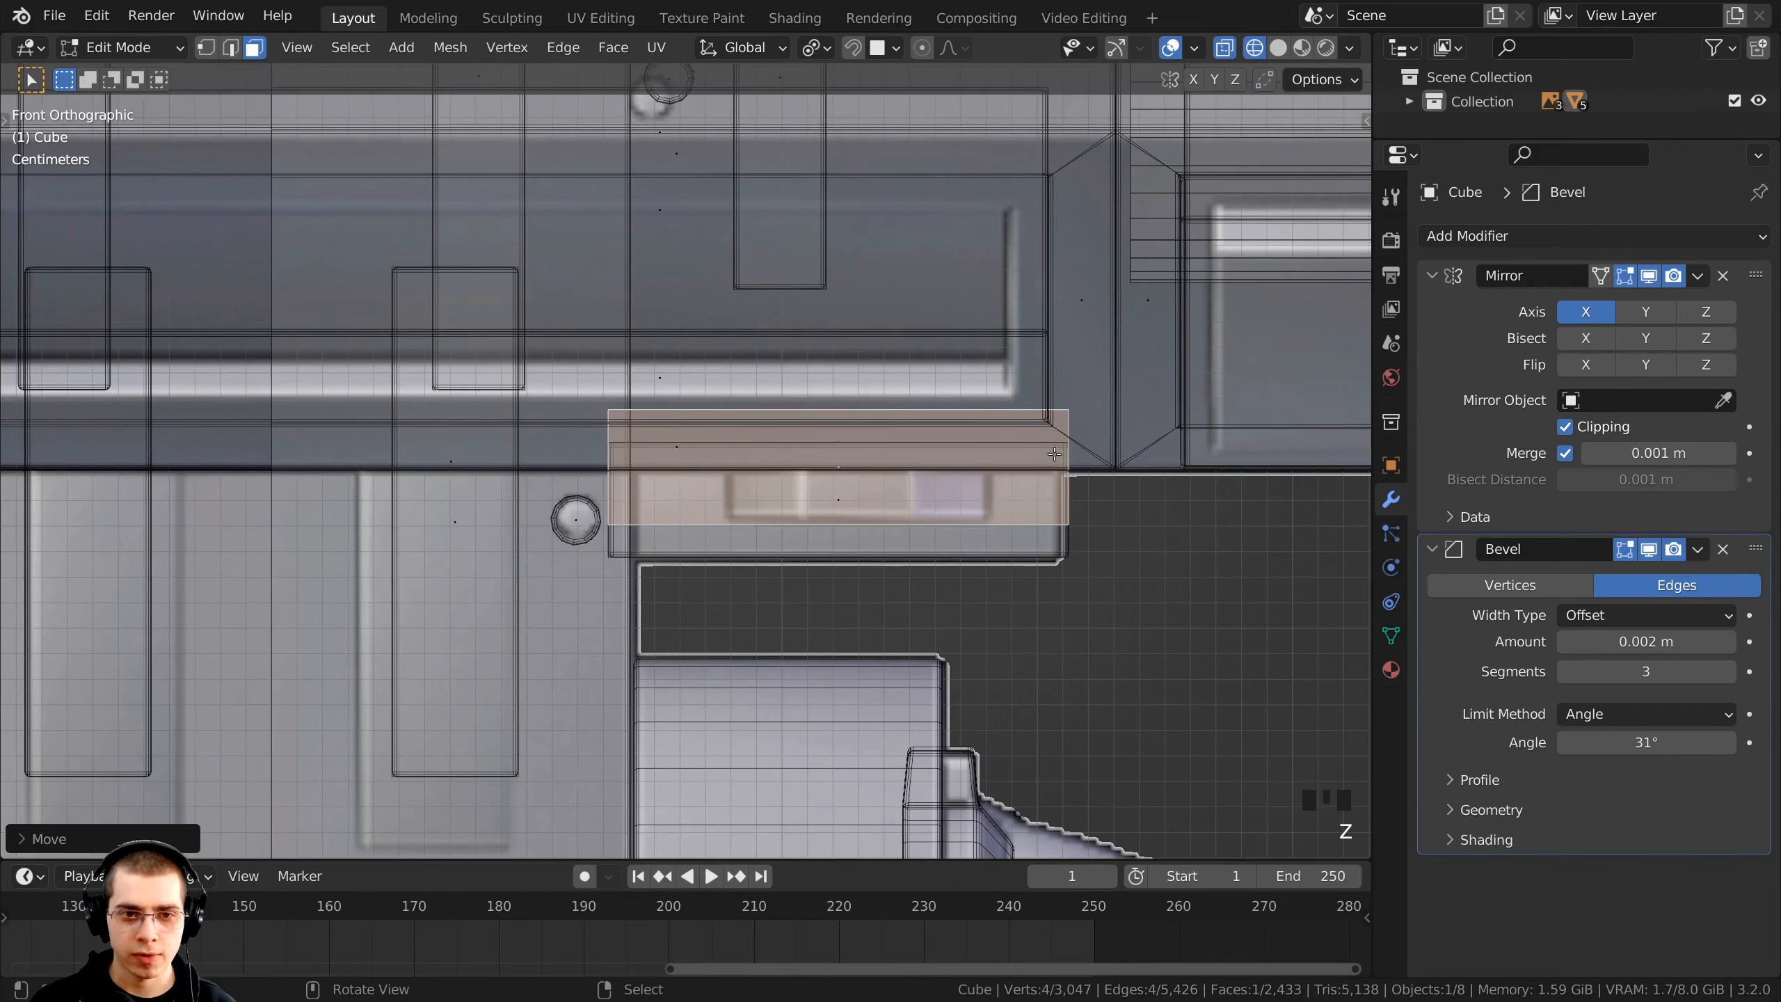
key(s)
key(x)
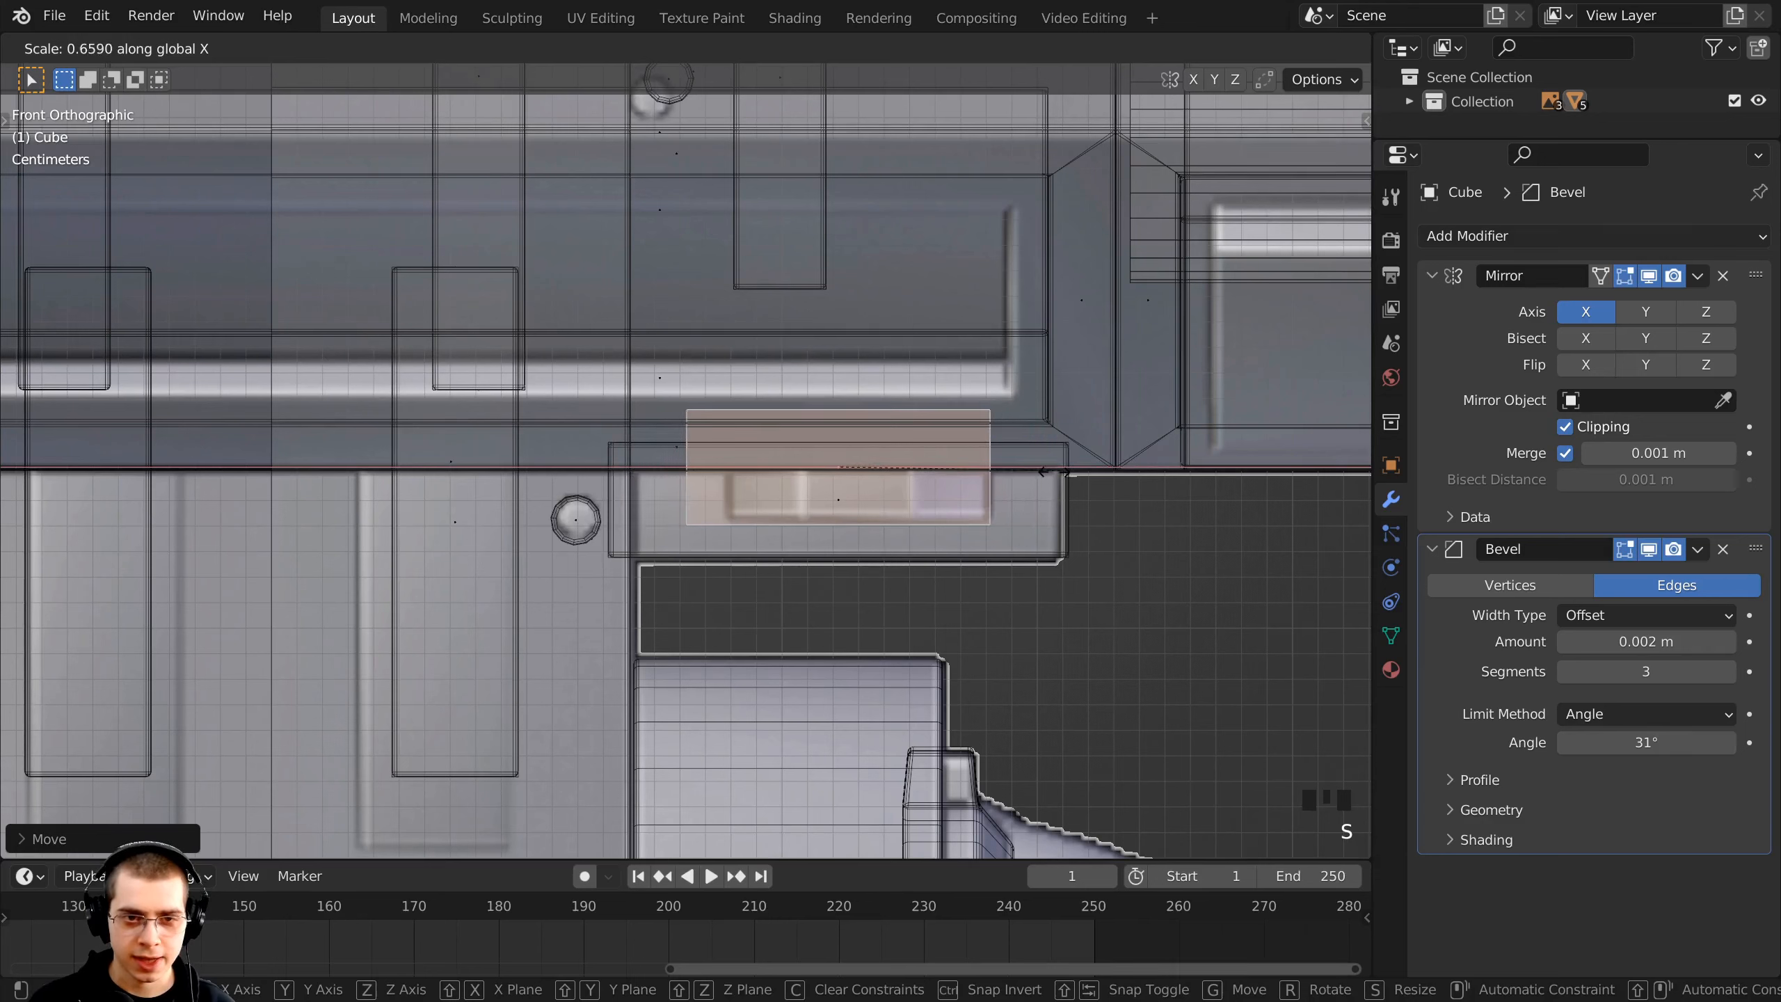
click(939, 485)
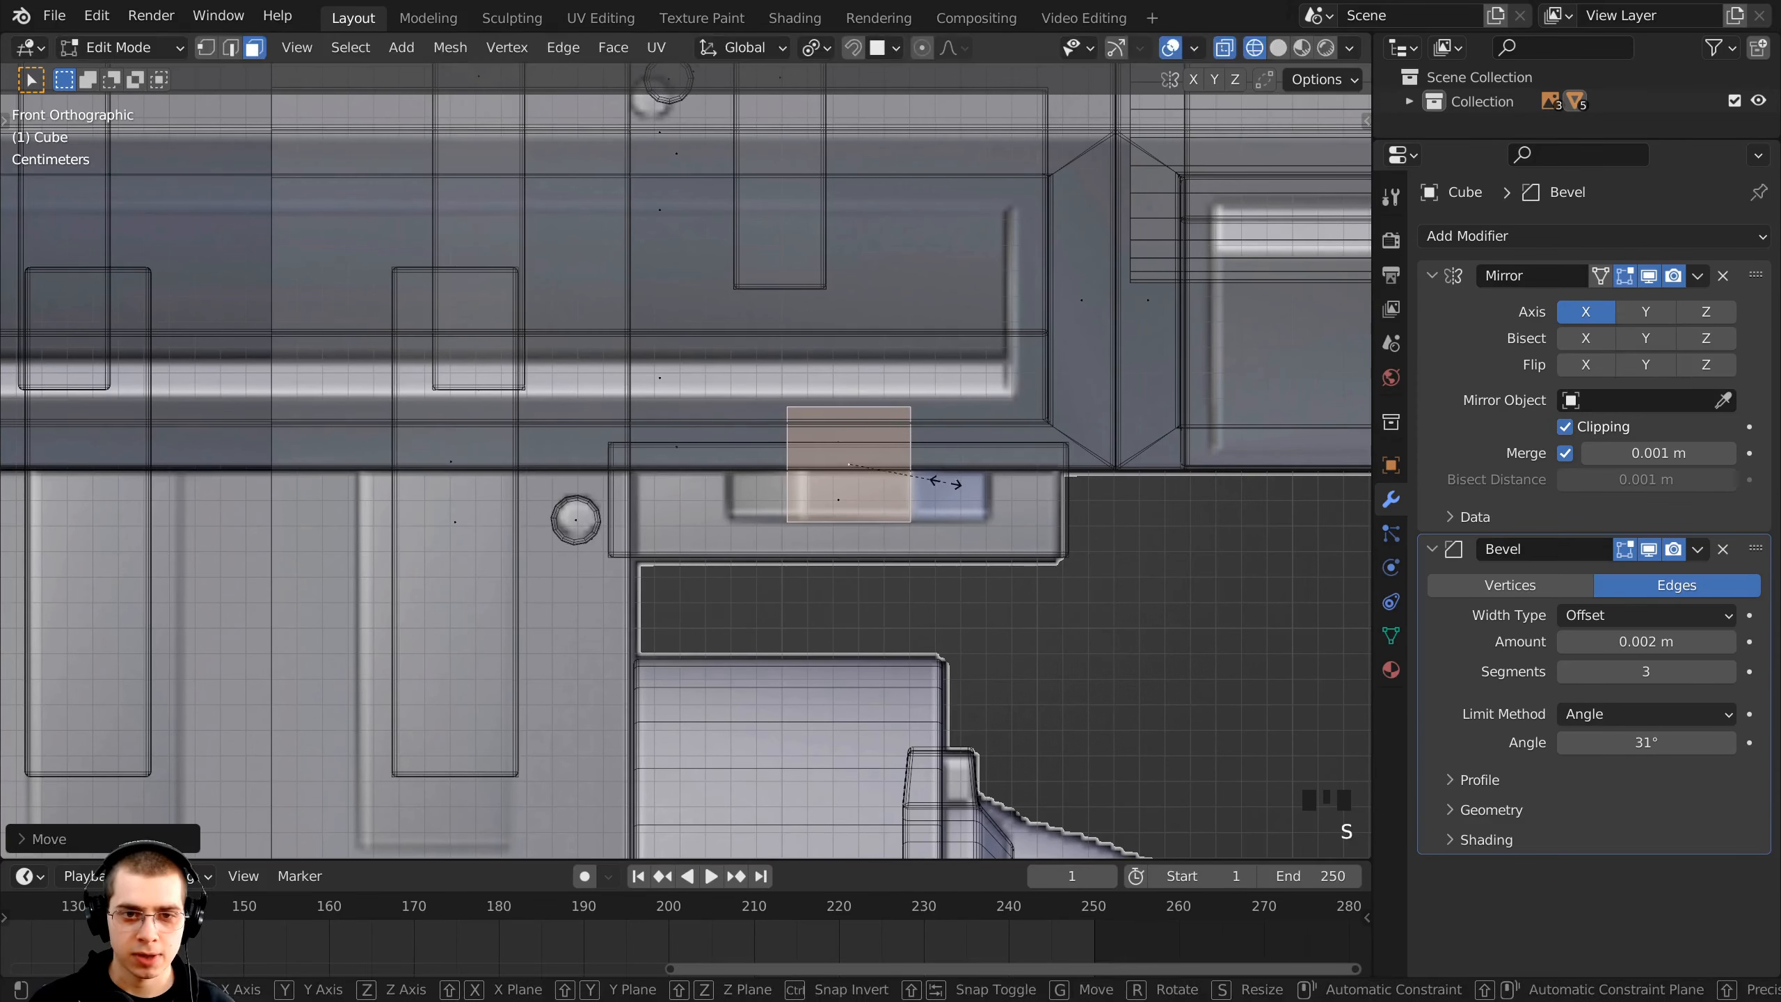
key(s)
click(961, 482)
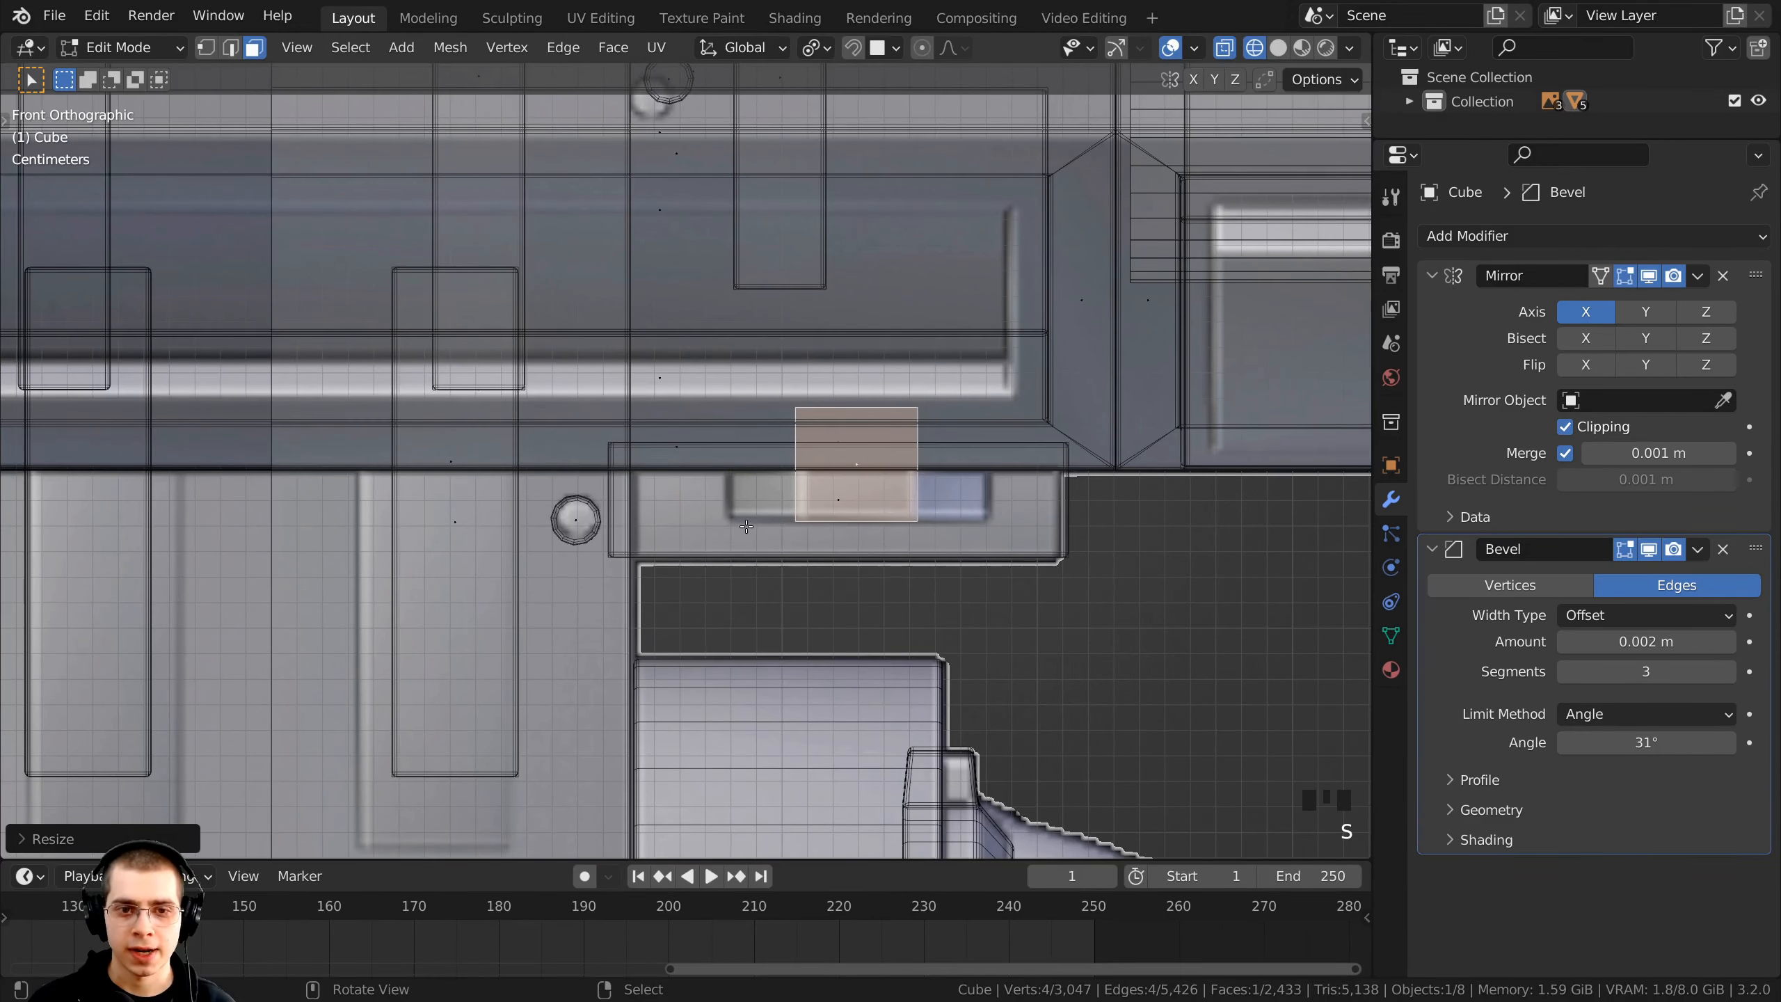
key(z)
click(992, 529)
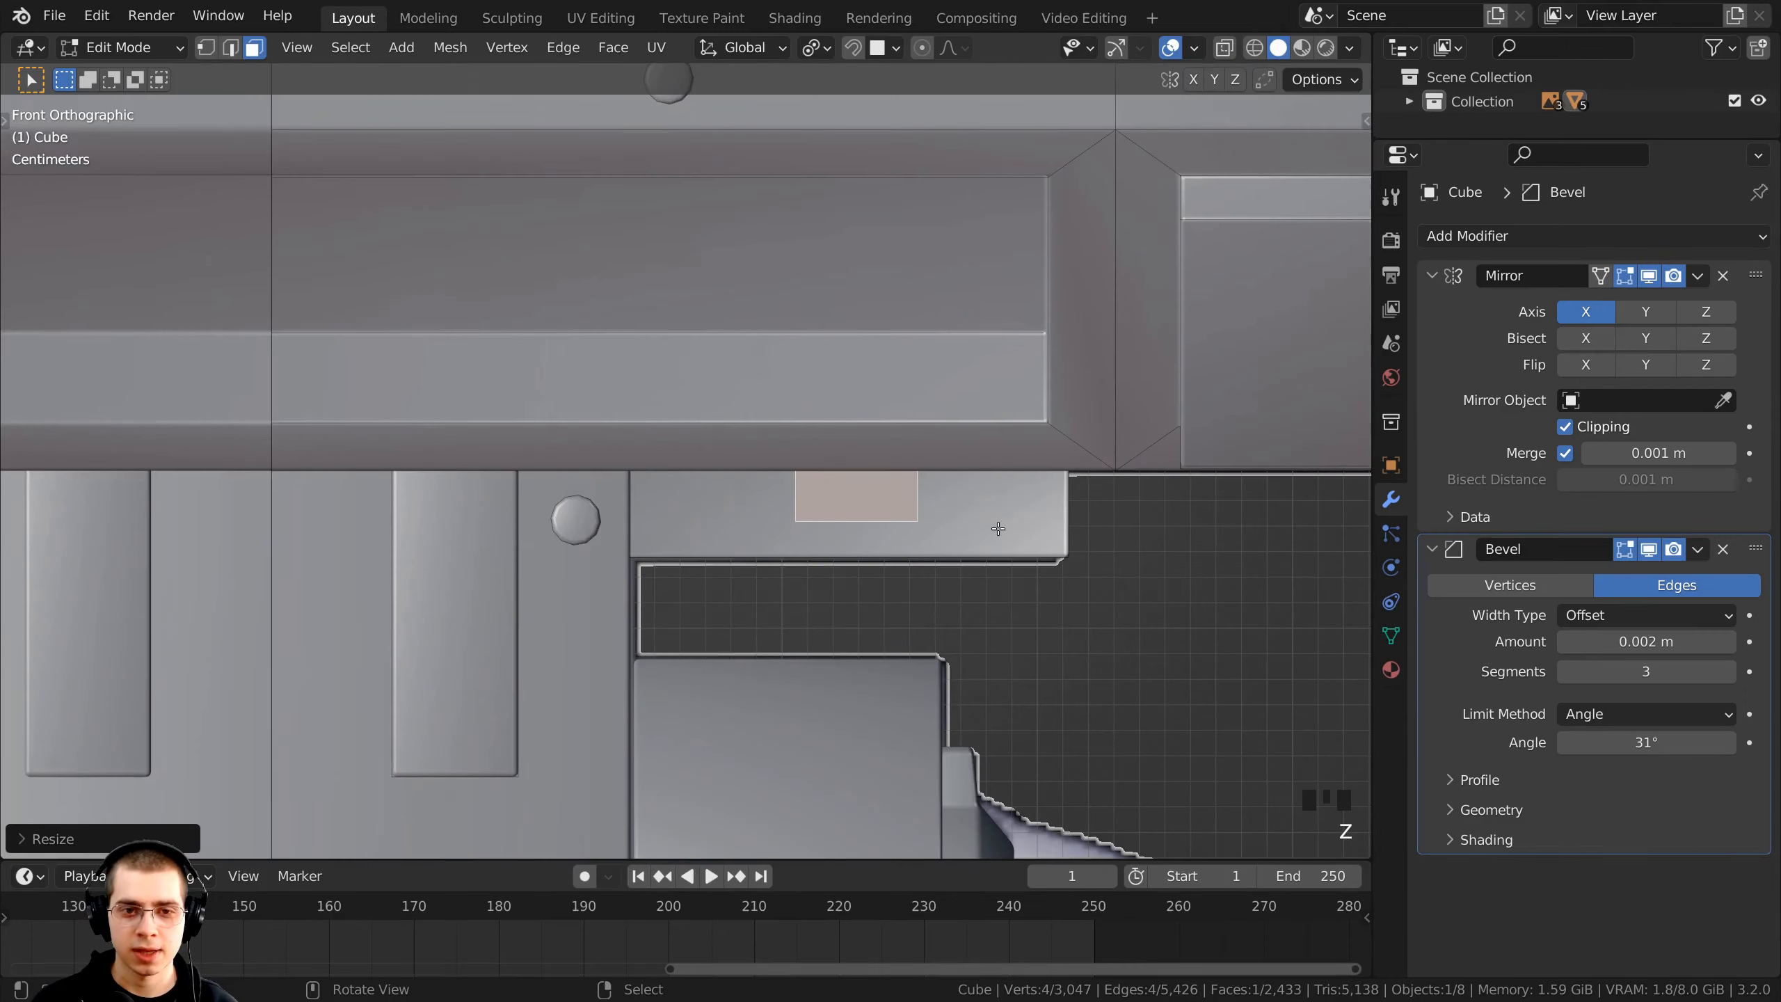
- Extrude the narrowed face backward until it meets the front of the side block
middle_drag(998, 528, 624, 427)
scroll(912, 505, down, 2)
scroll(622, 425, up, 2)
key(e)
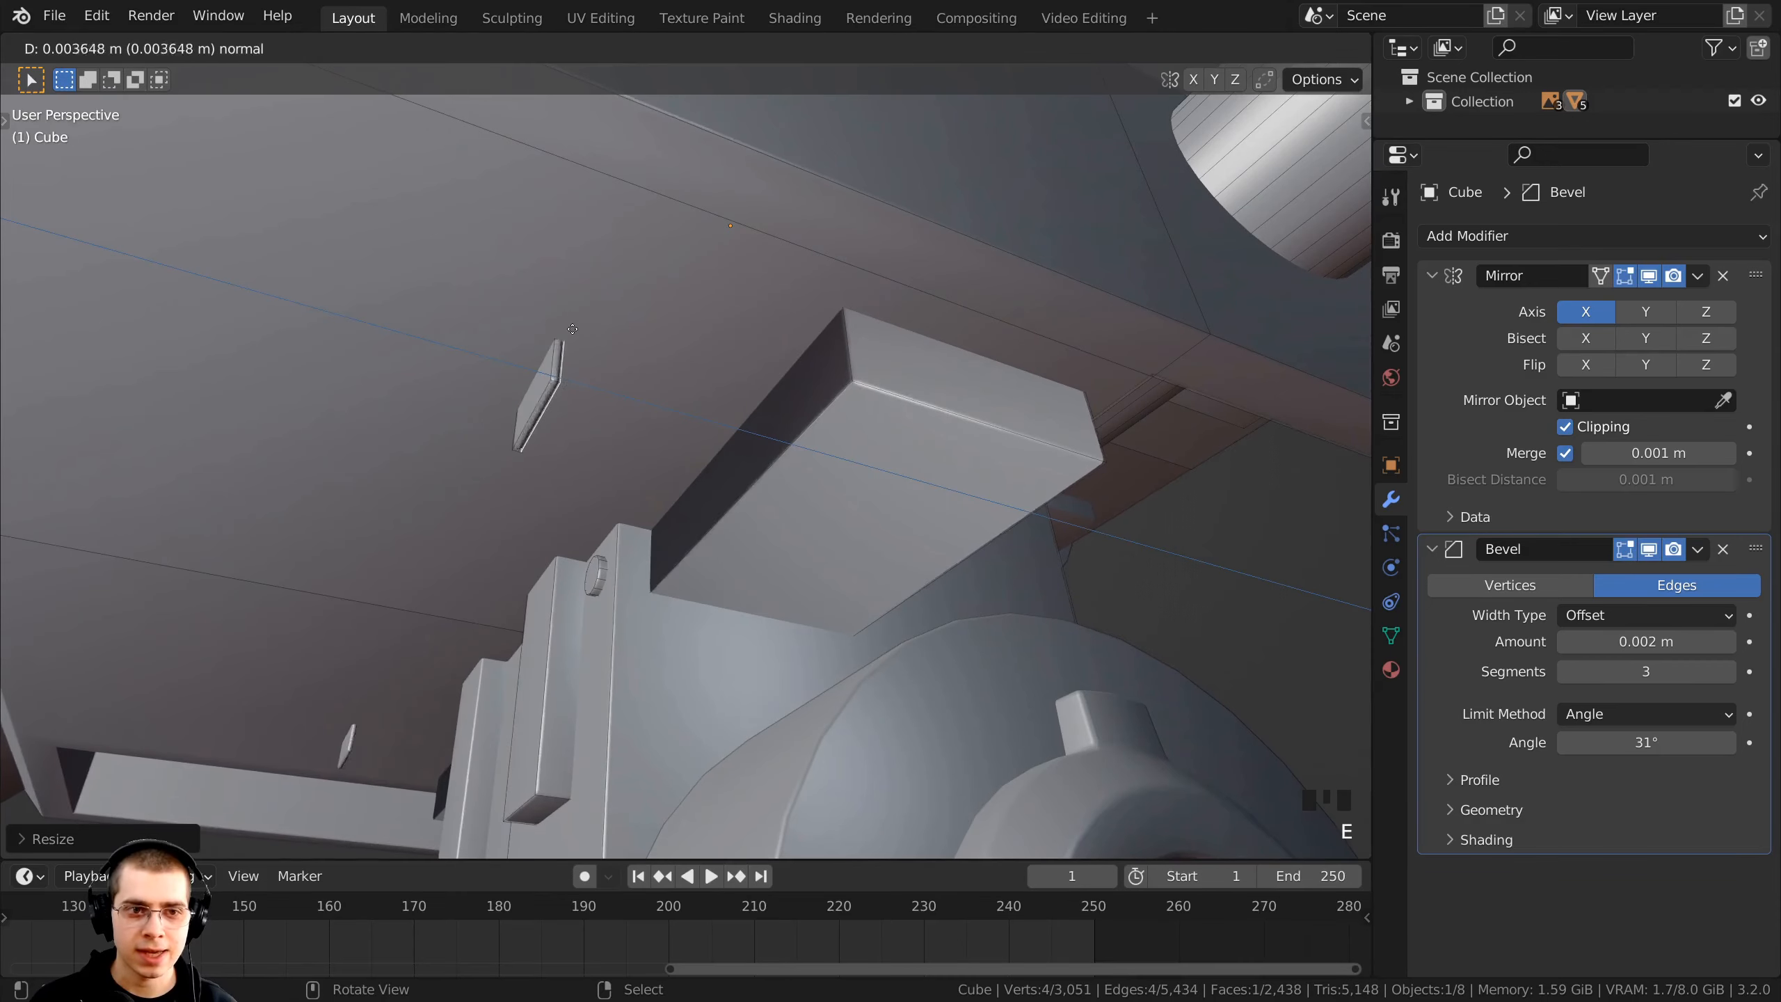
click(802, 373)
- Widen the projection's rear face along global X so its sides flare toward the side block
middle_drag(817, 476, 938, 480)
key(s)
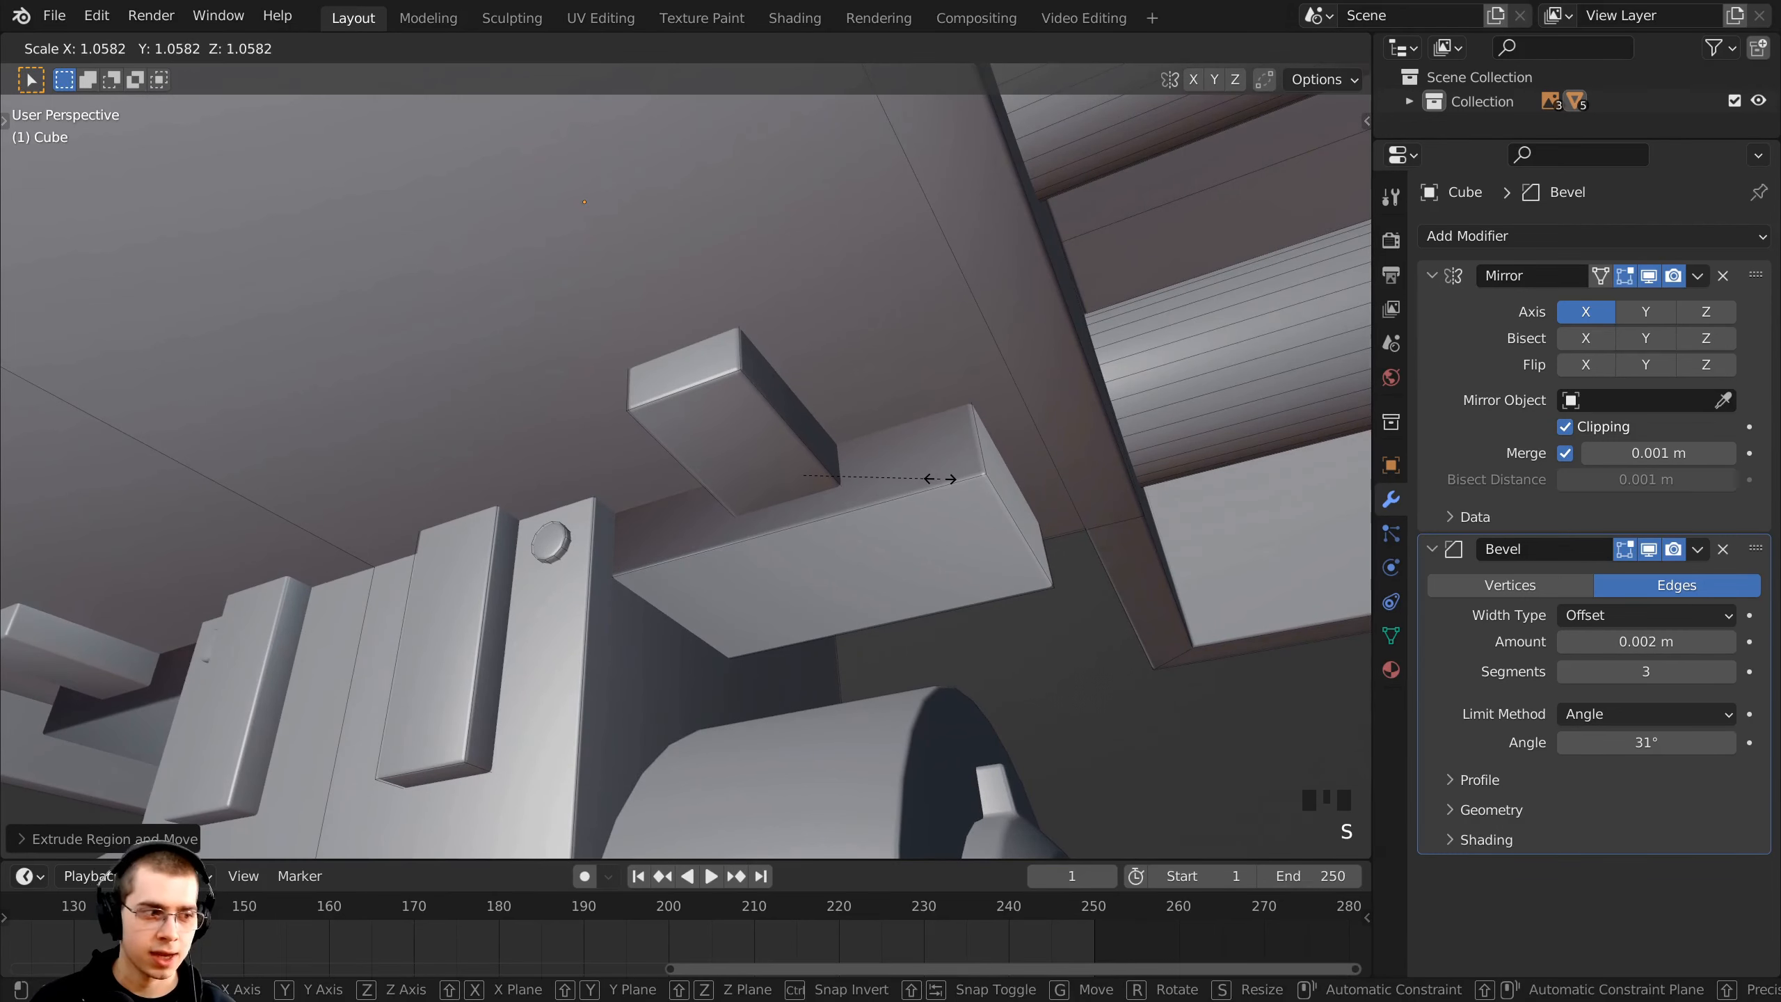
key(x)
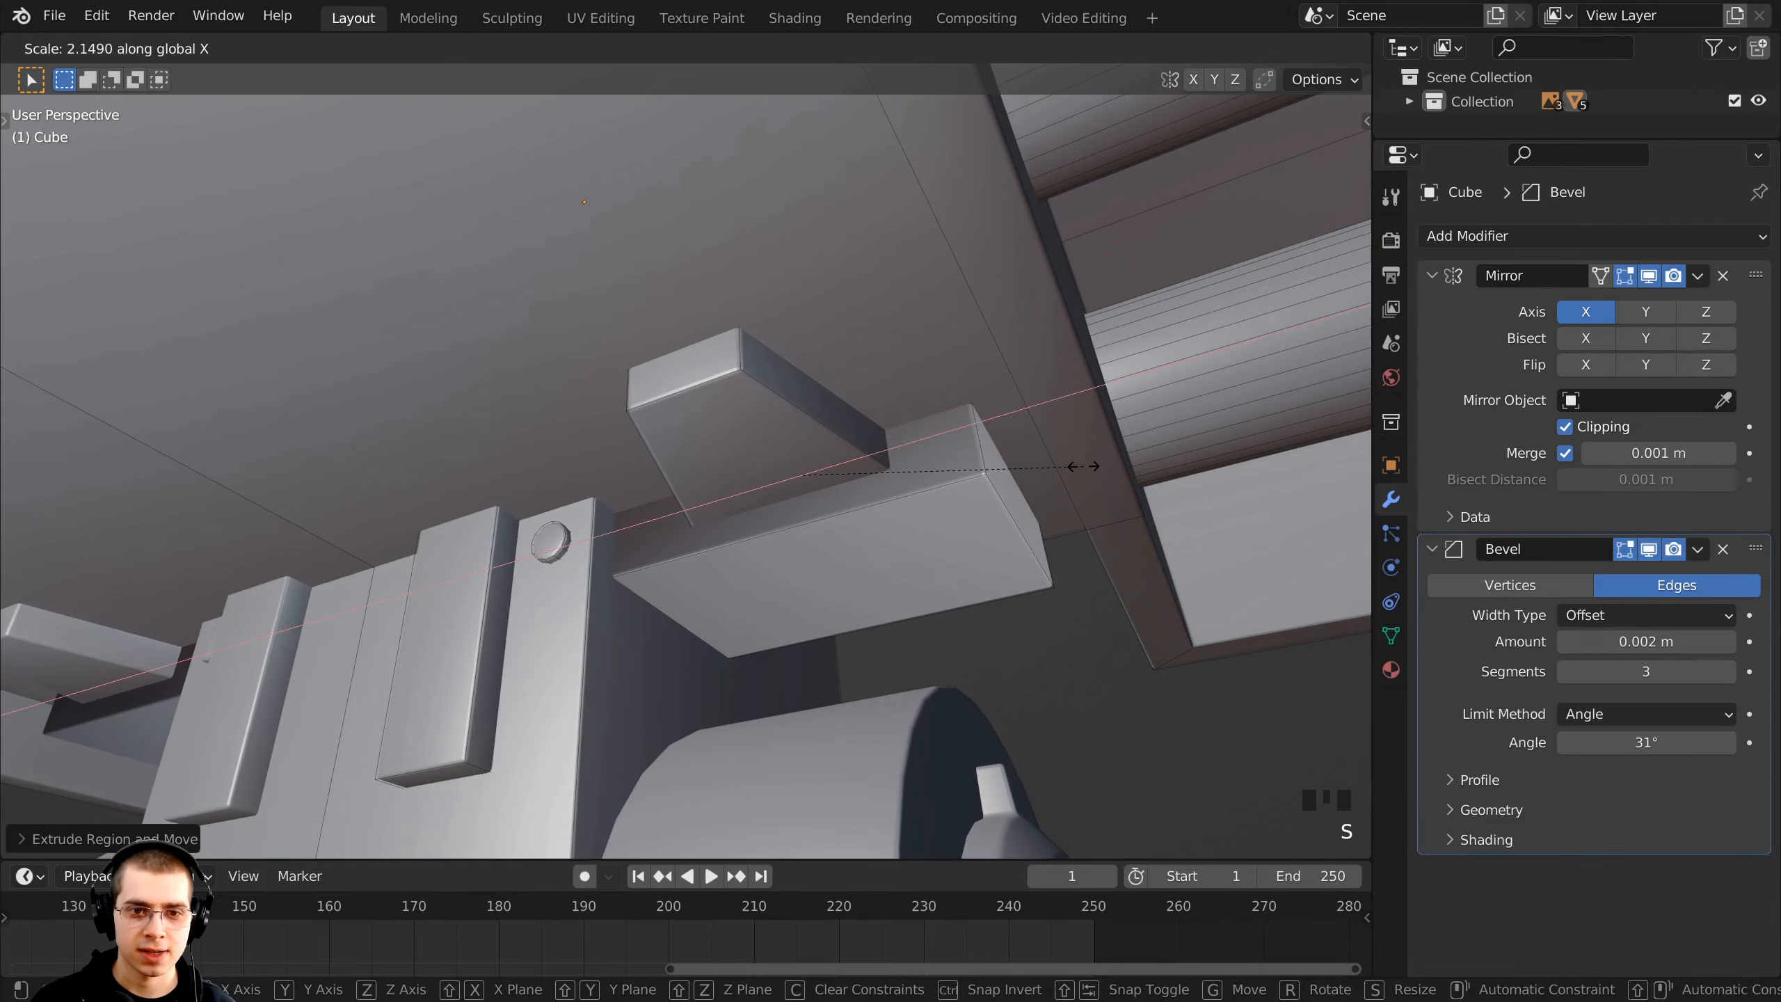
click(896, 471)
- Select the front face of the forward projection and narrow it slightly along global X
middle_drag(896, 471, 882, 383)
scroll(882, 383, down, 1)
shift+middle_drag(882, 382, 838, 375)
right_click(715, 402)
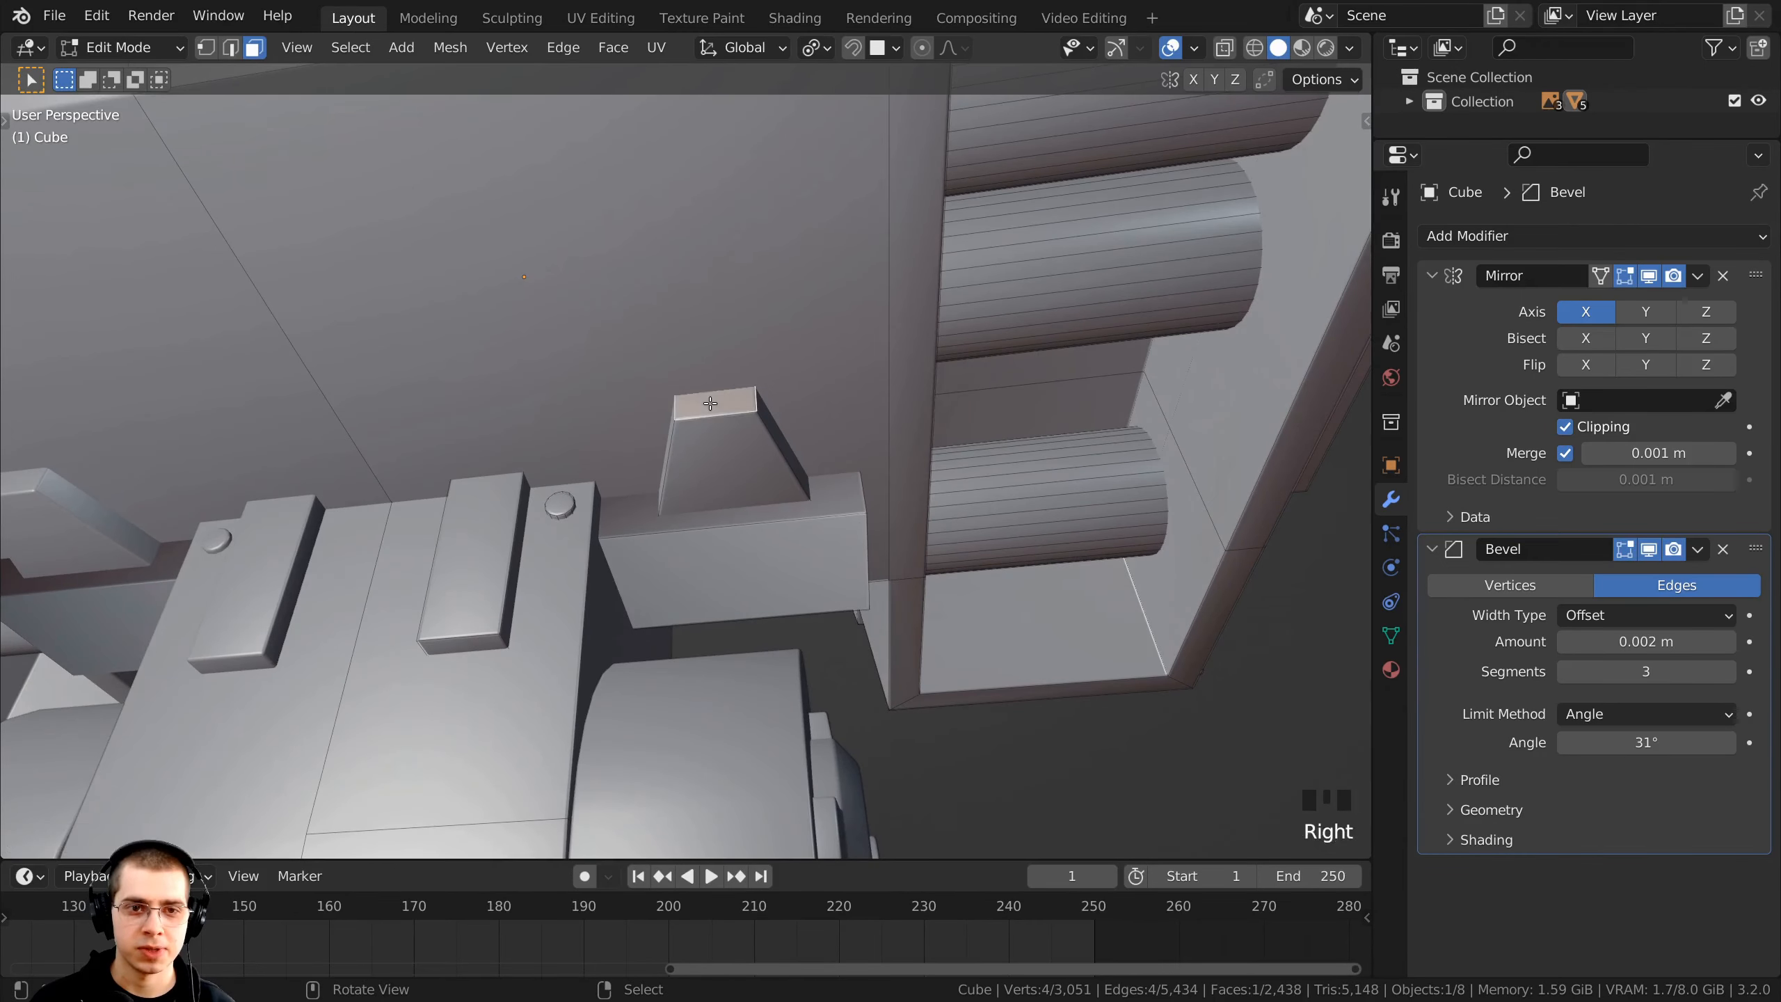
middle_drag(1001, 423, 1052, 418)
key(s)
key(x)
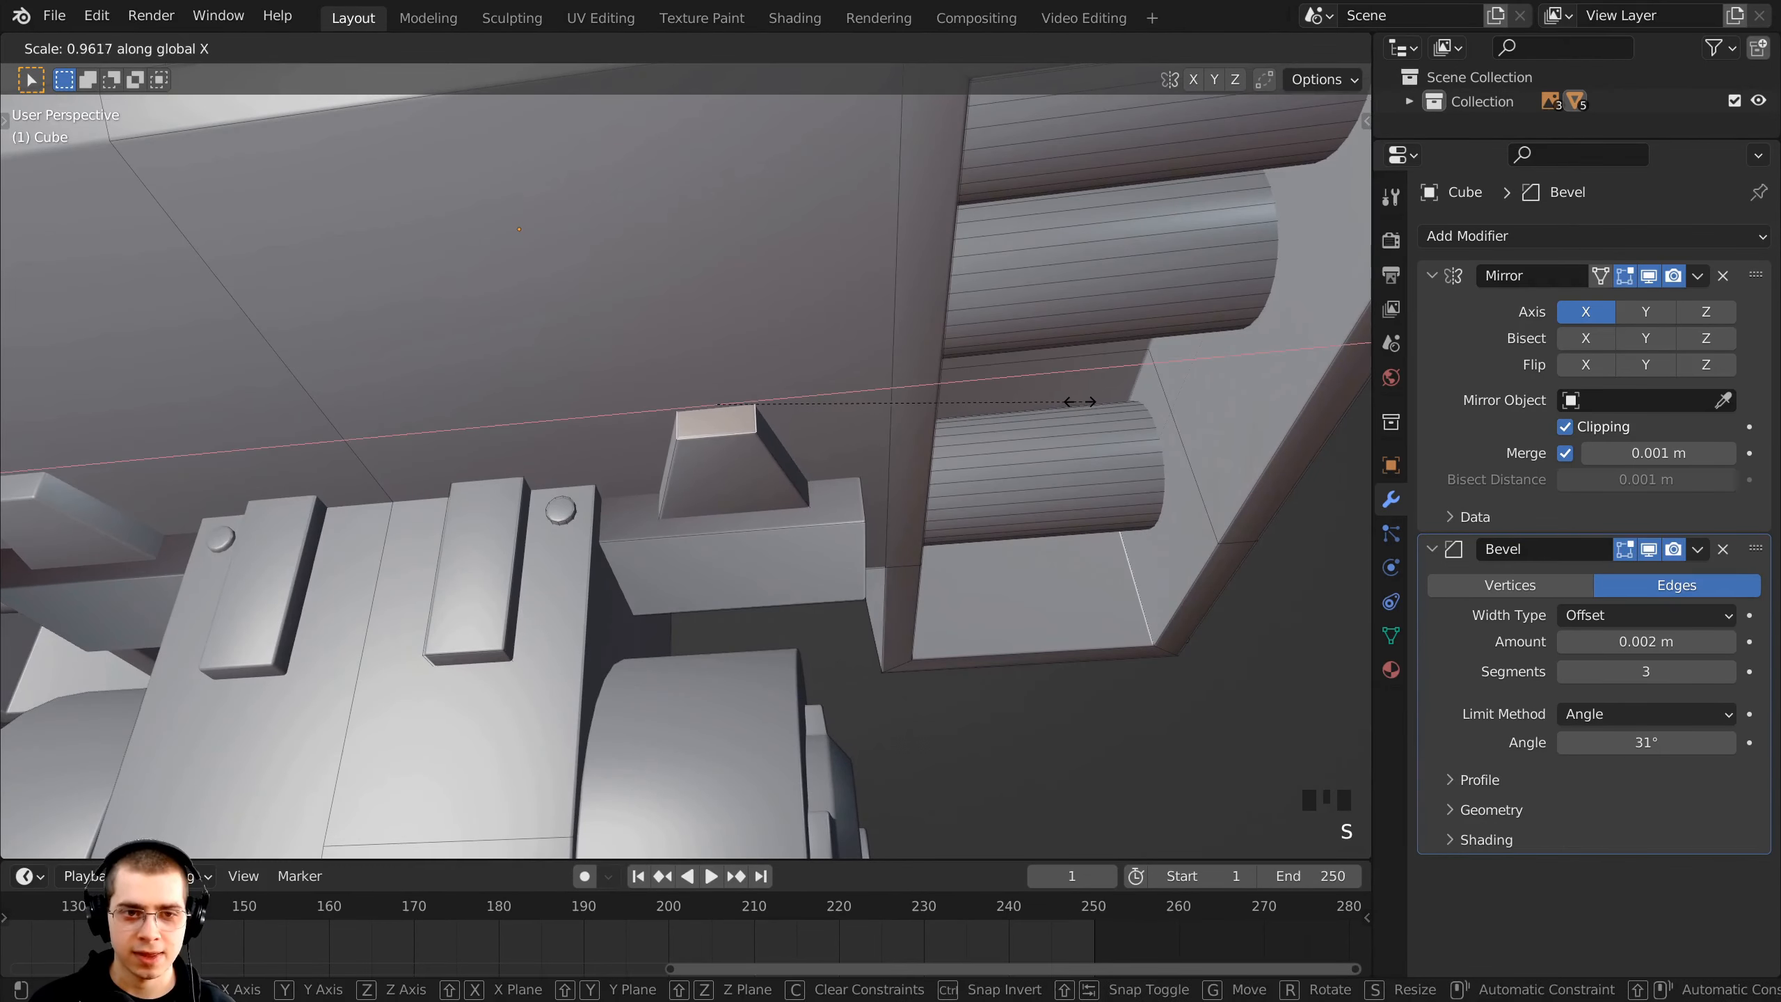
click(1055, 400)
- Recalculate the normals of the entire robot head mesh to face outside
middle_drag(1055, 400, 685, 518)
key(a)
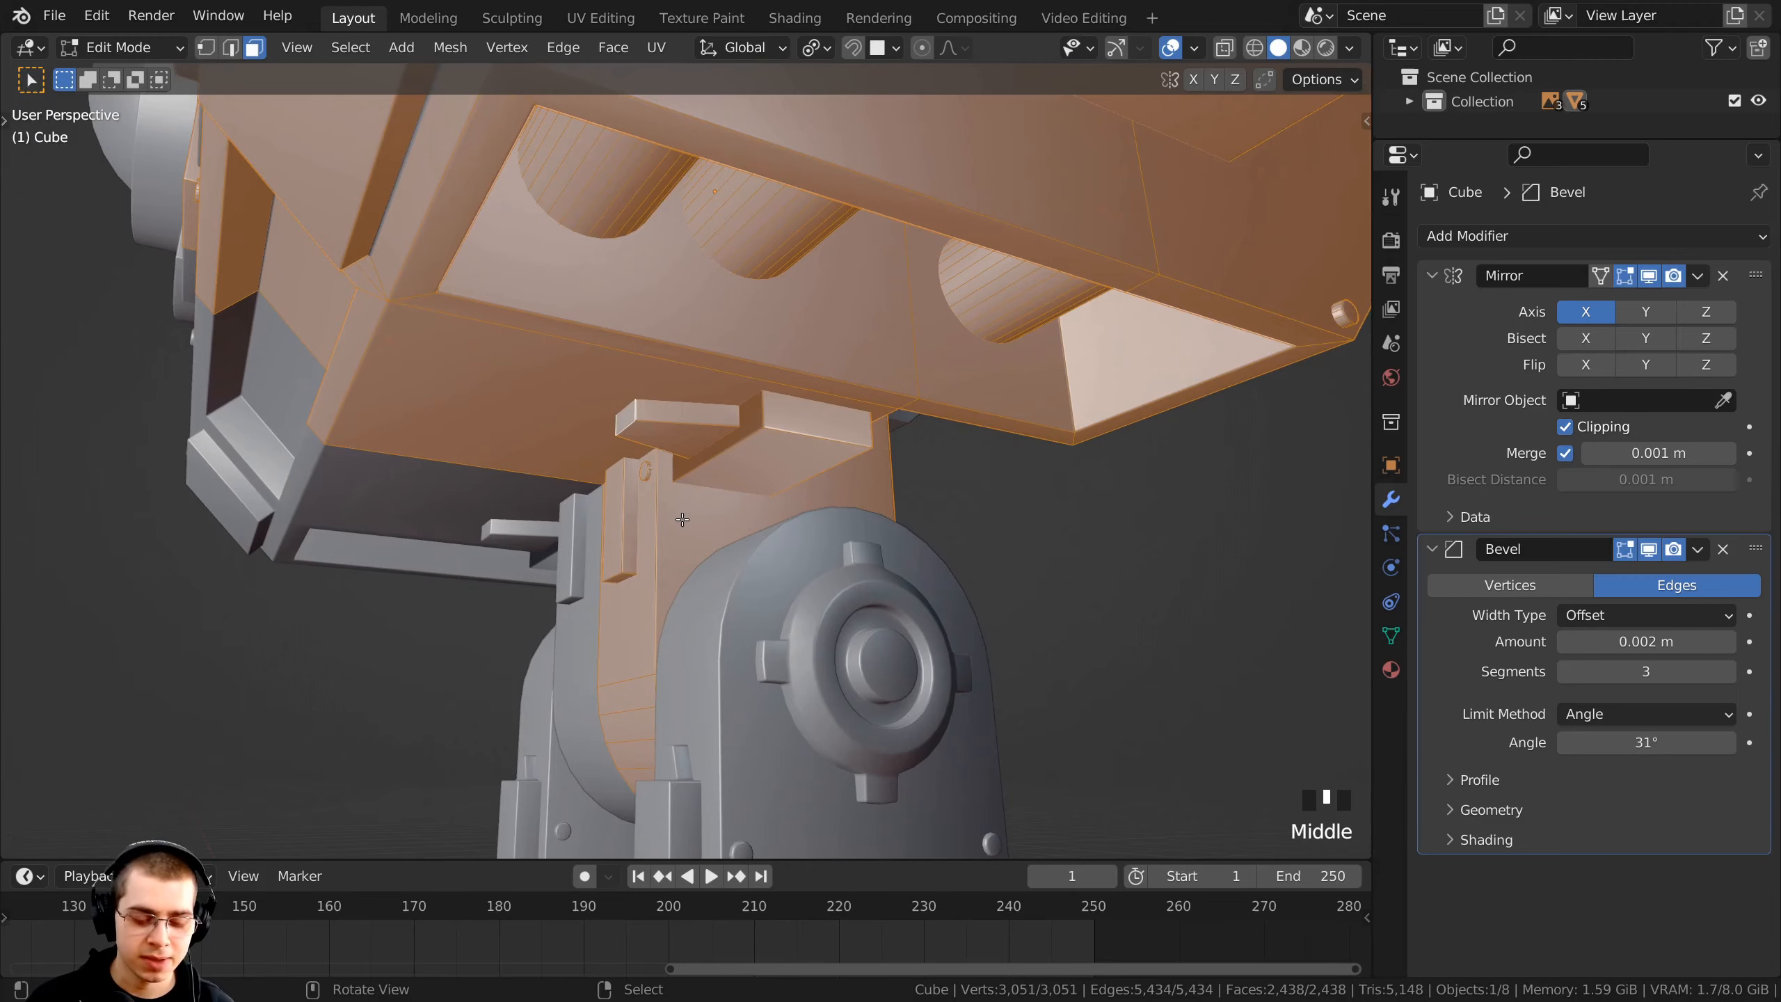
key(shift+n)
middle_drag(714, 505, 872, 518)
- Return to Object Mode and save the file
key(Tab)
scroll(879, 516, down, 2)
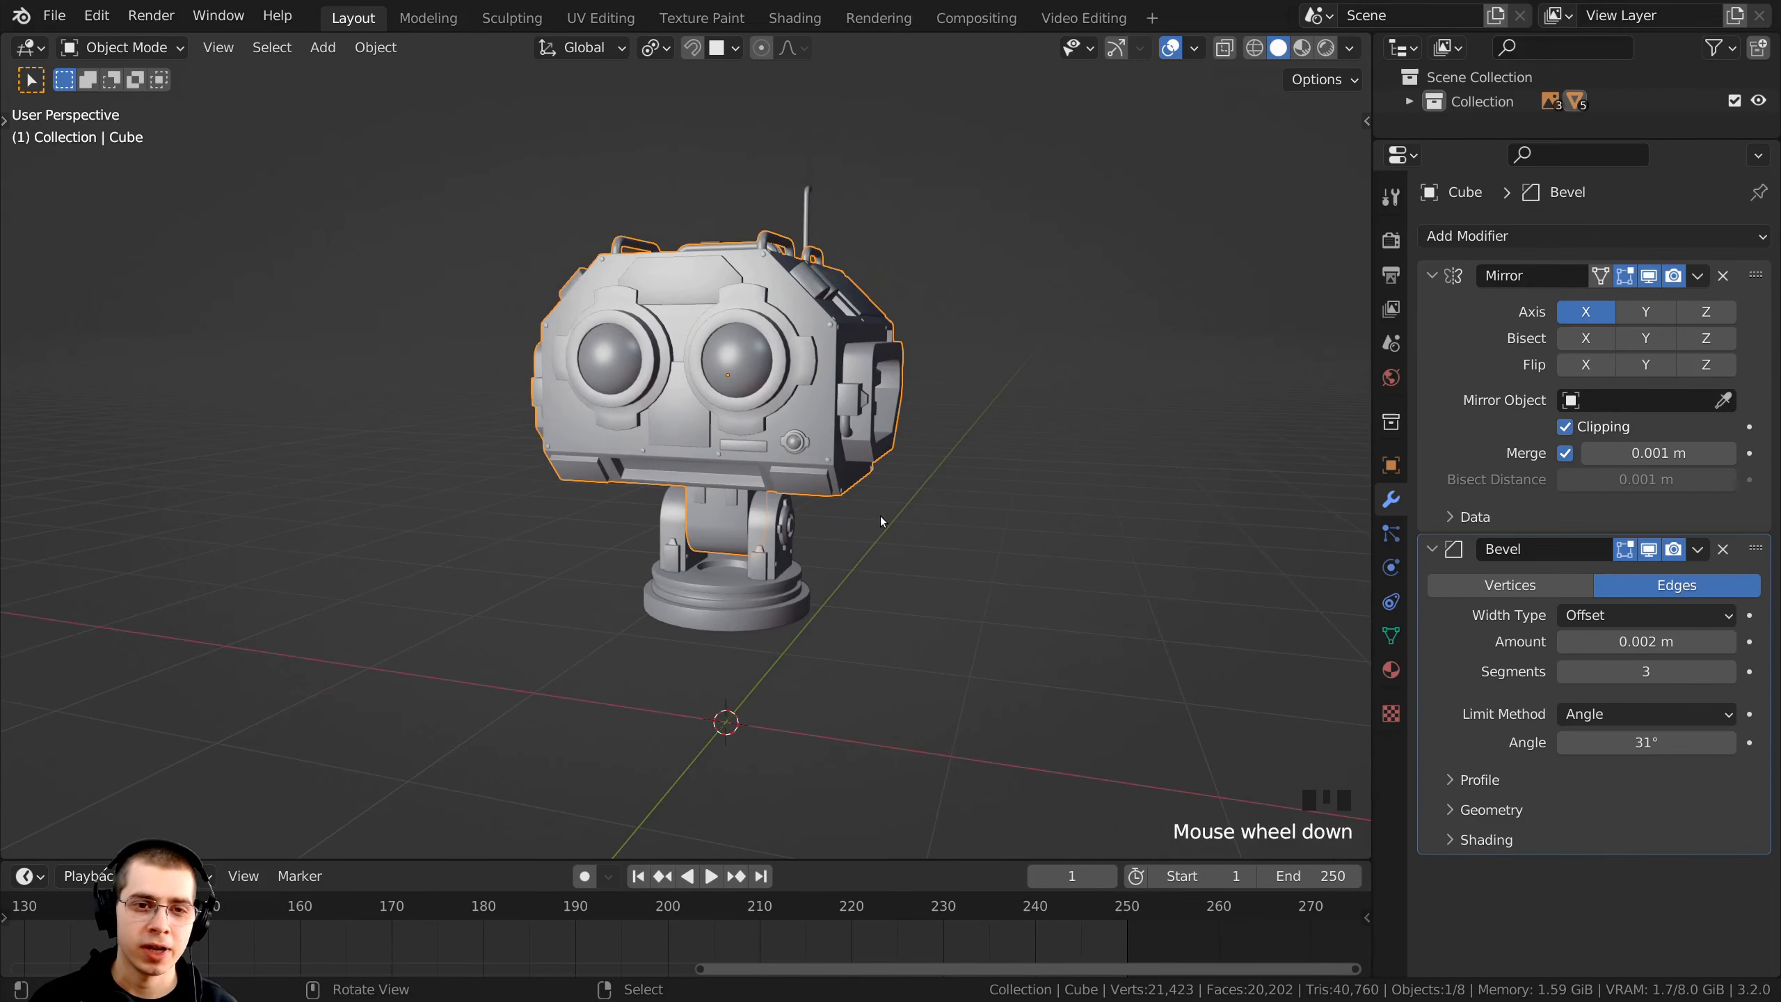
key(ctrl+s)
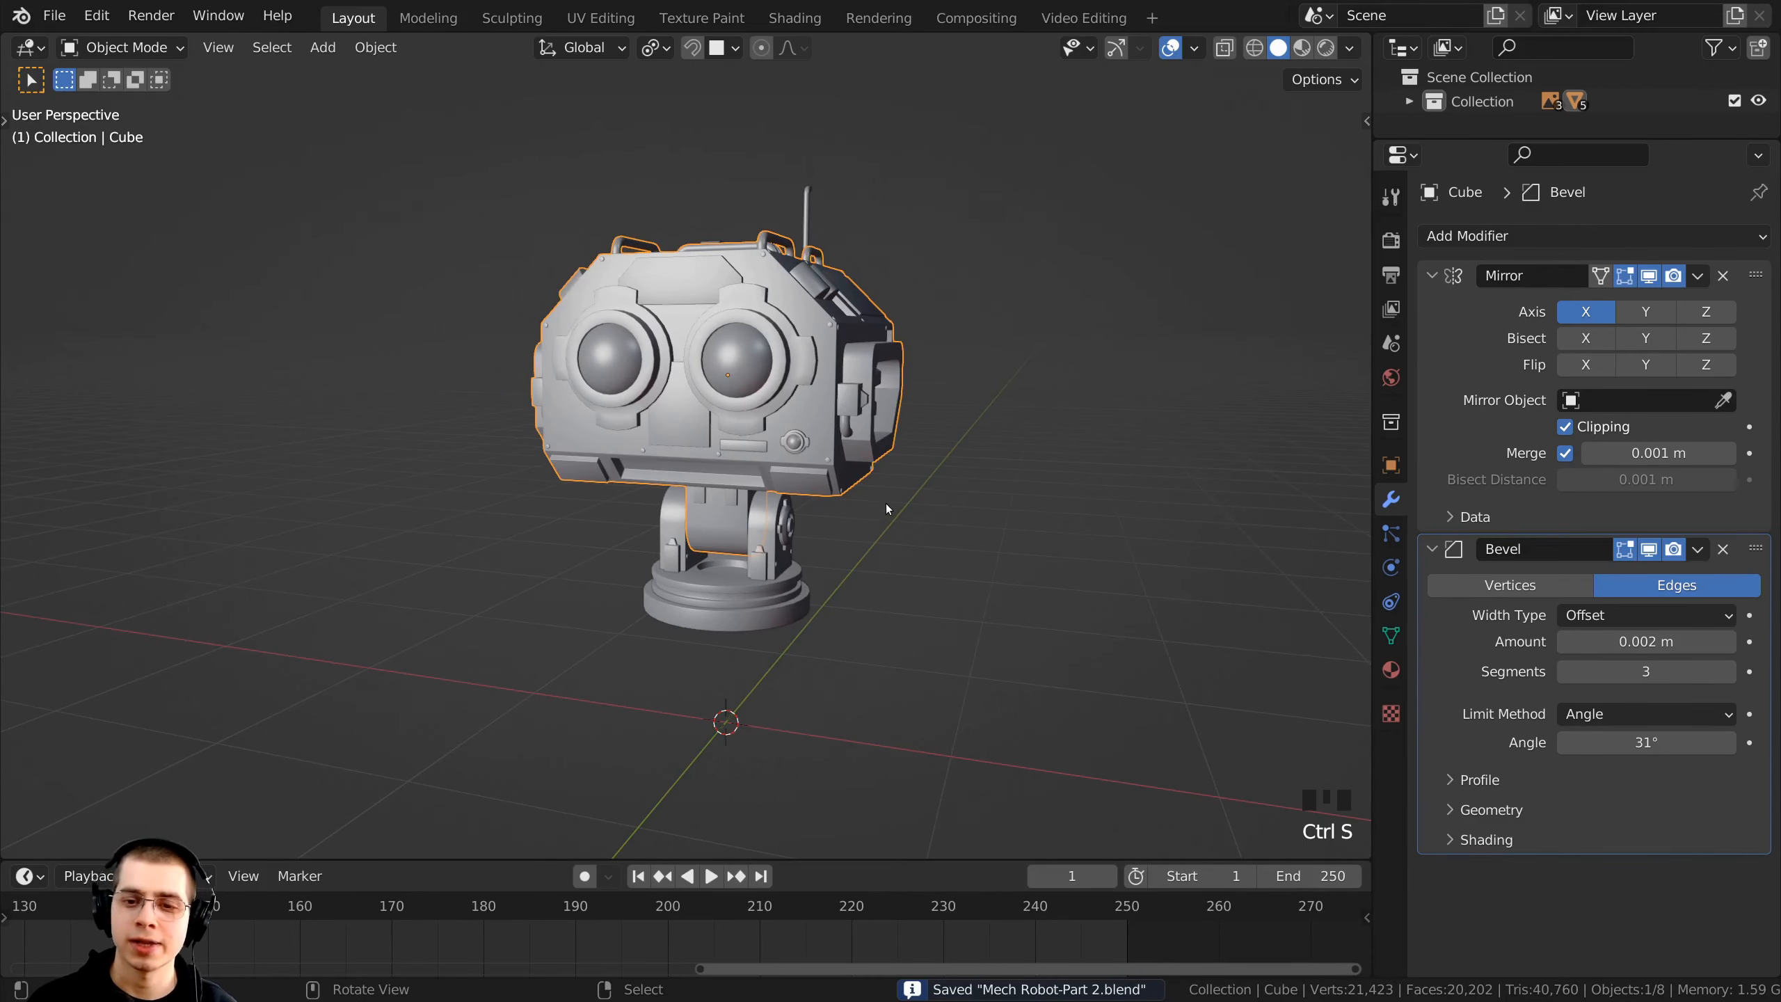
- Examine the robot's head, neck and base from the front, side and below
shift+middle_drag(884, 506, 902, 516)
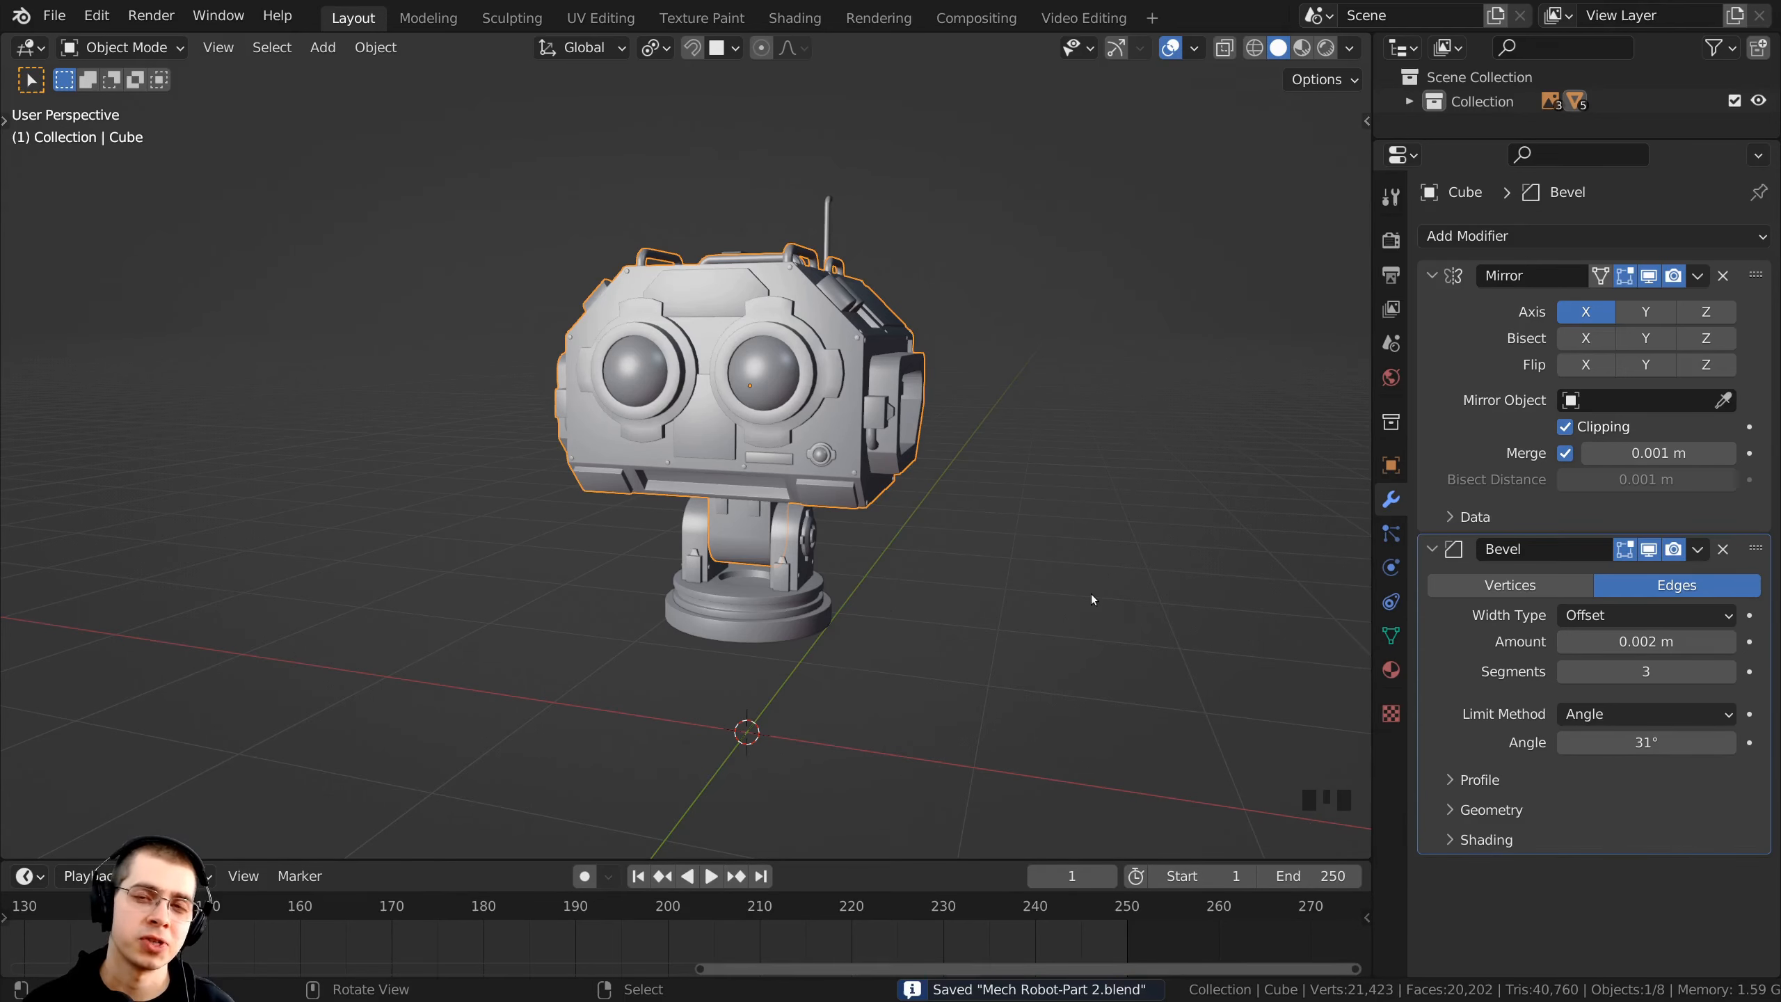
middle_drag(1091, 592, 940, 584)
scroll(1010, 697, up, 1)
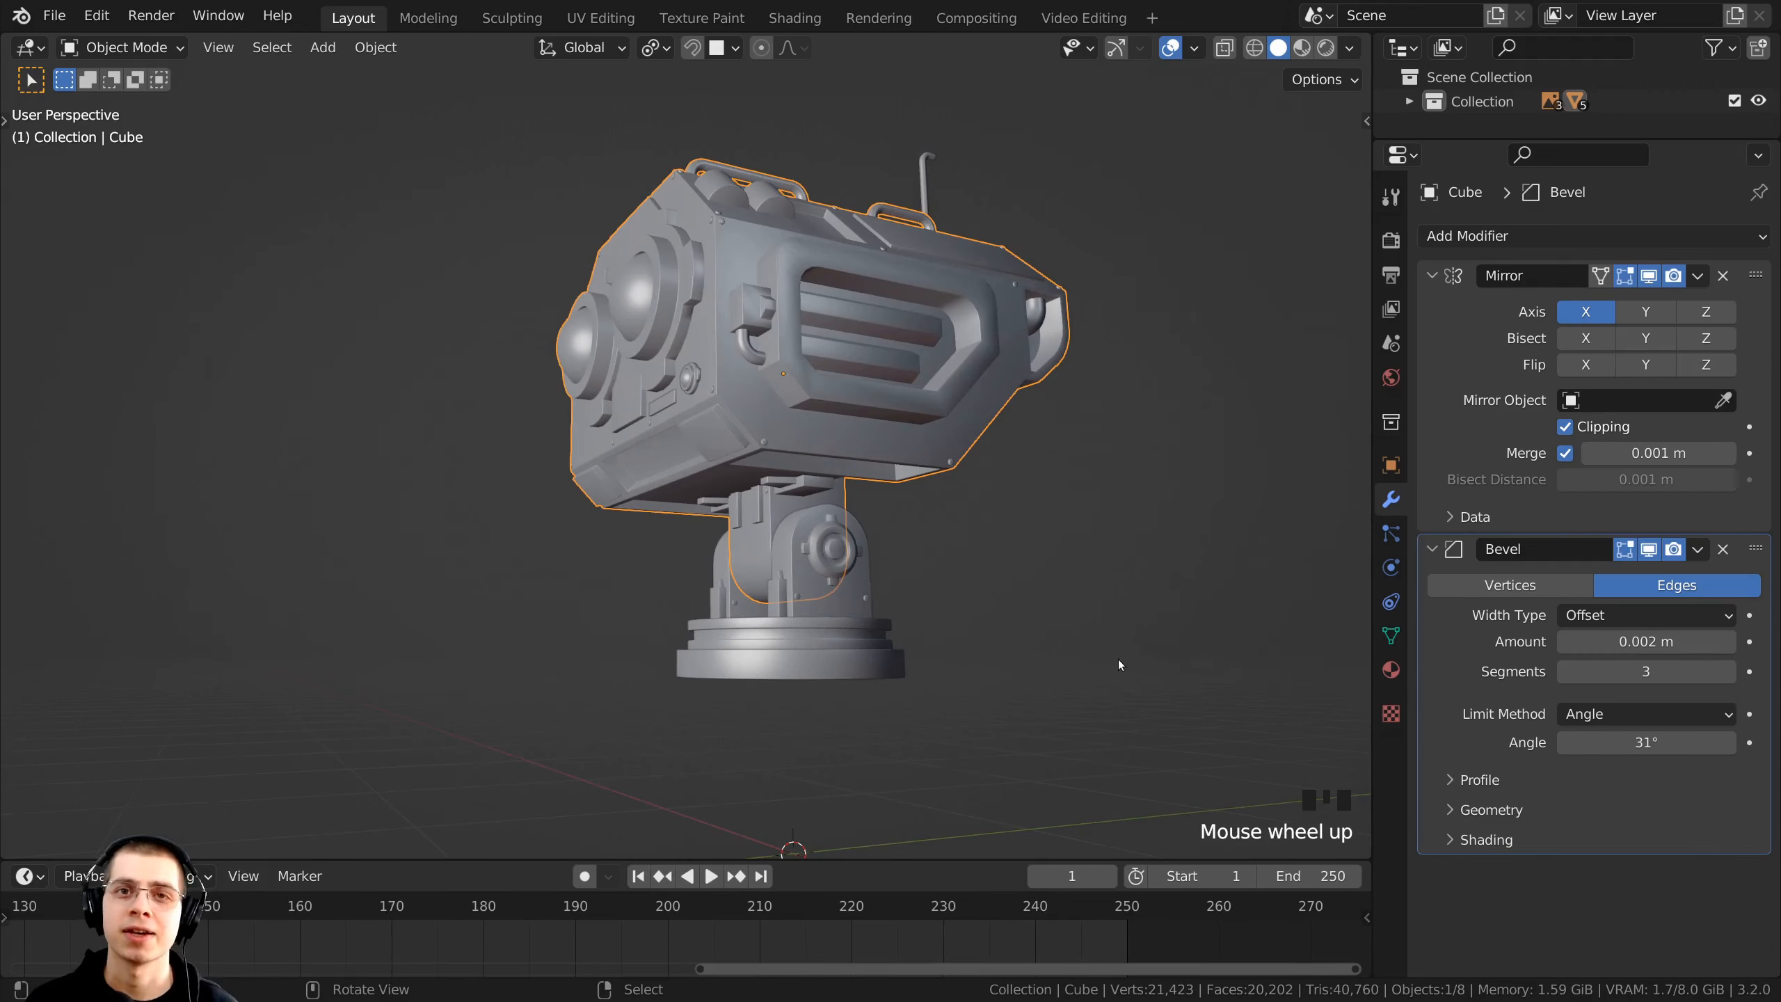
middle_drag(1119, 661, 604, 465)
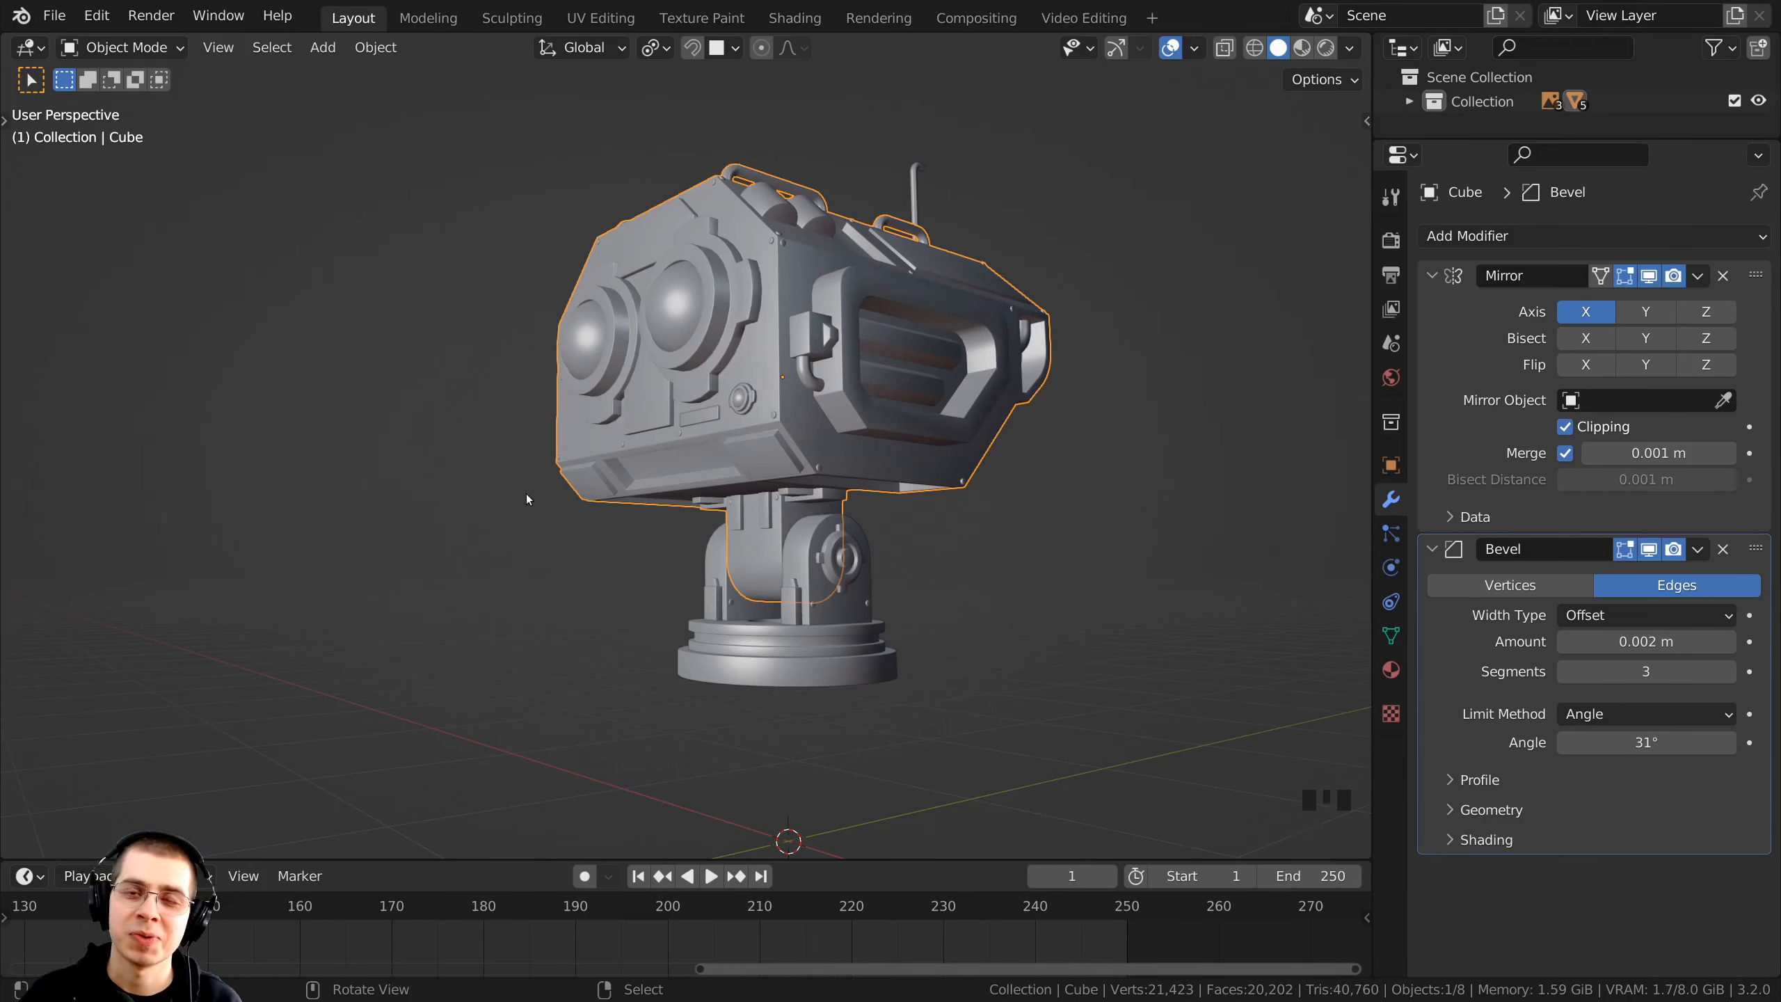
middle_drag(665, 540, 824, 547)
scroll(811, 598, down, 1)
scroll(824, 547, up, 1)
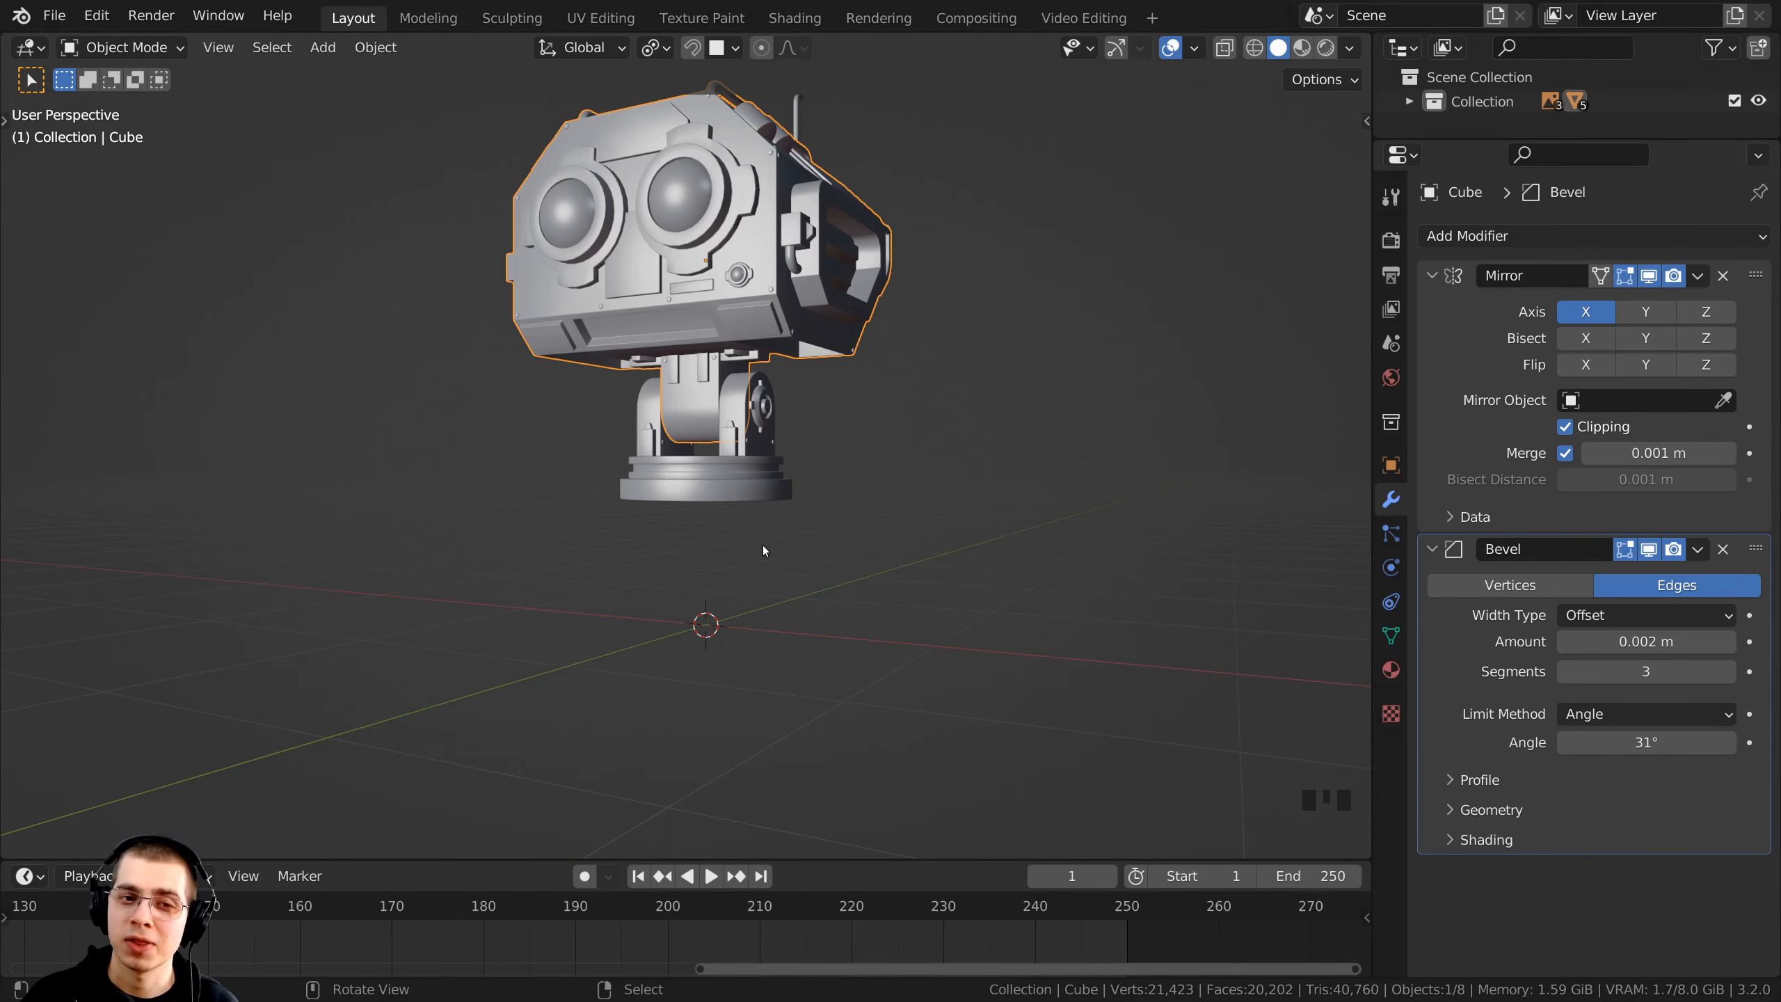
shift+middle_drag(745, 560, 861, 612)
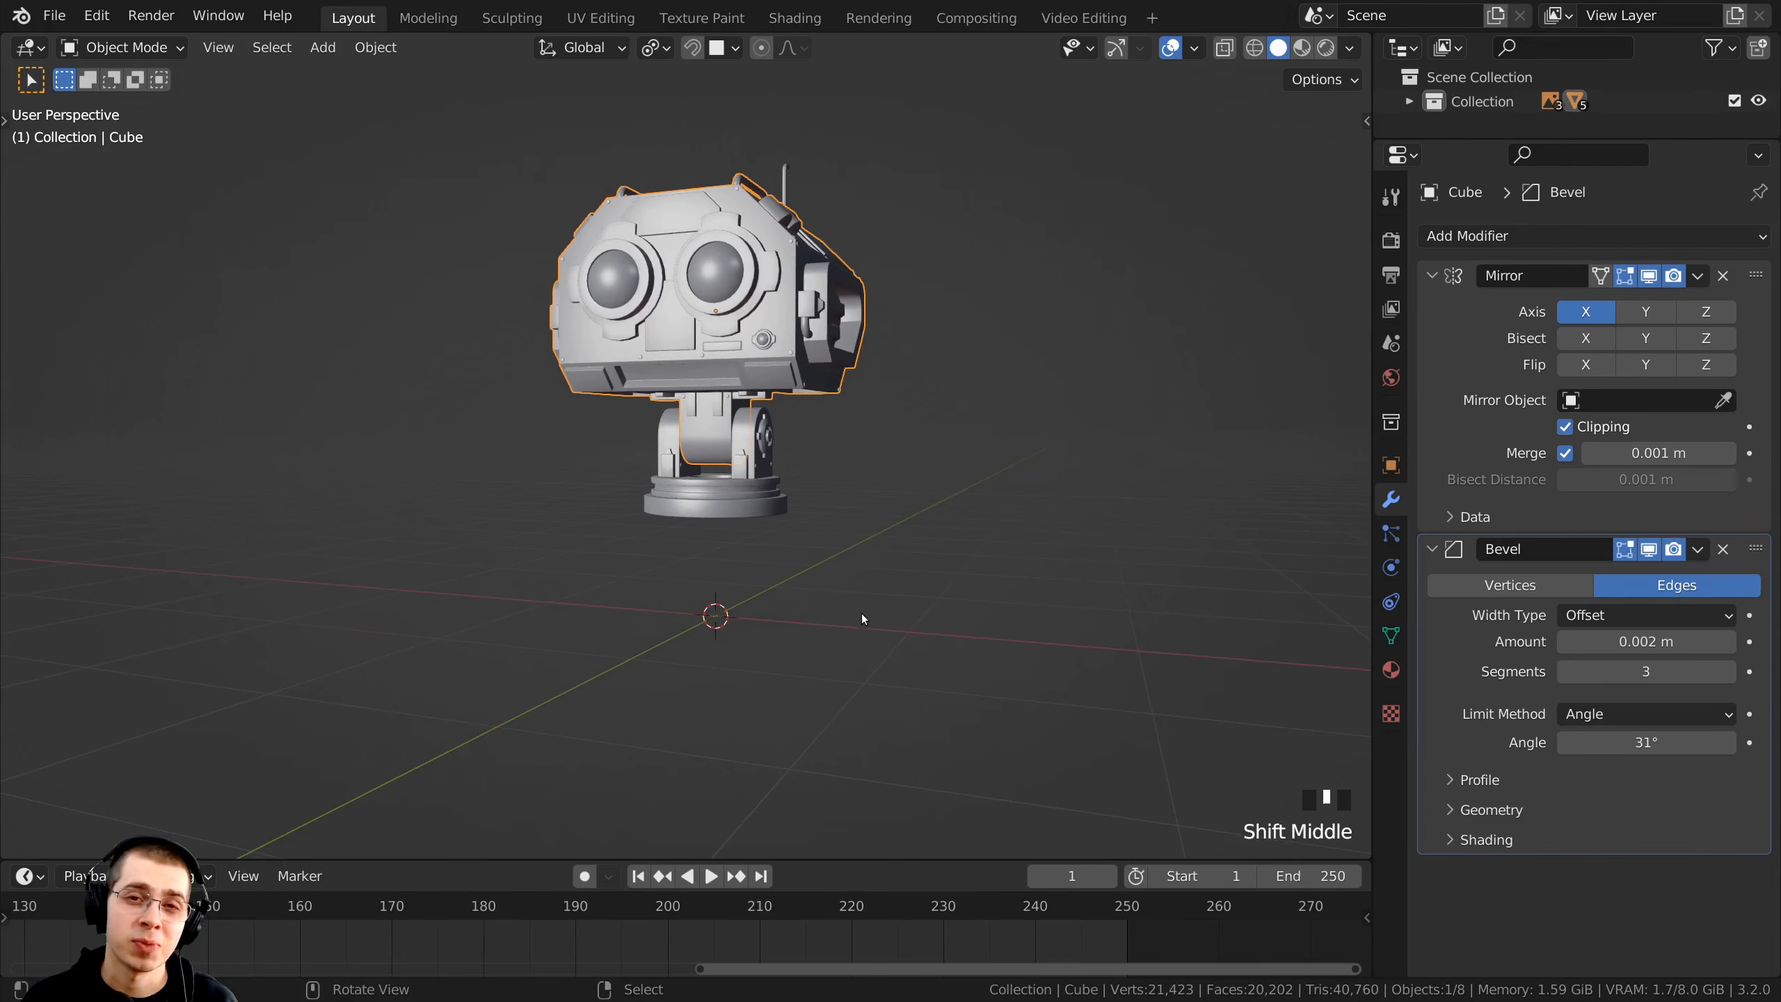
scroll(860, 612, up, 1)
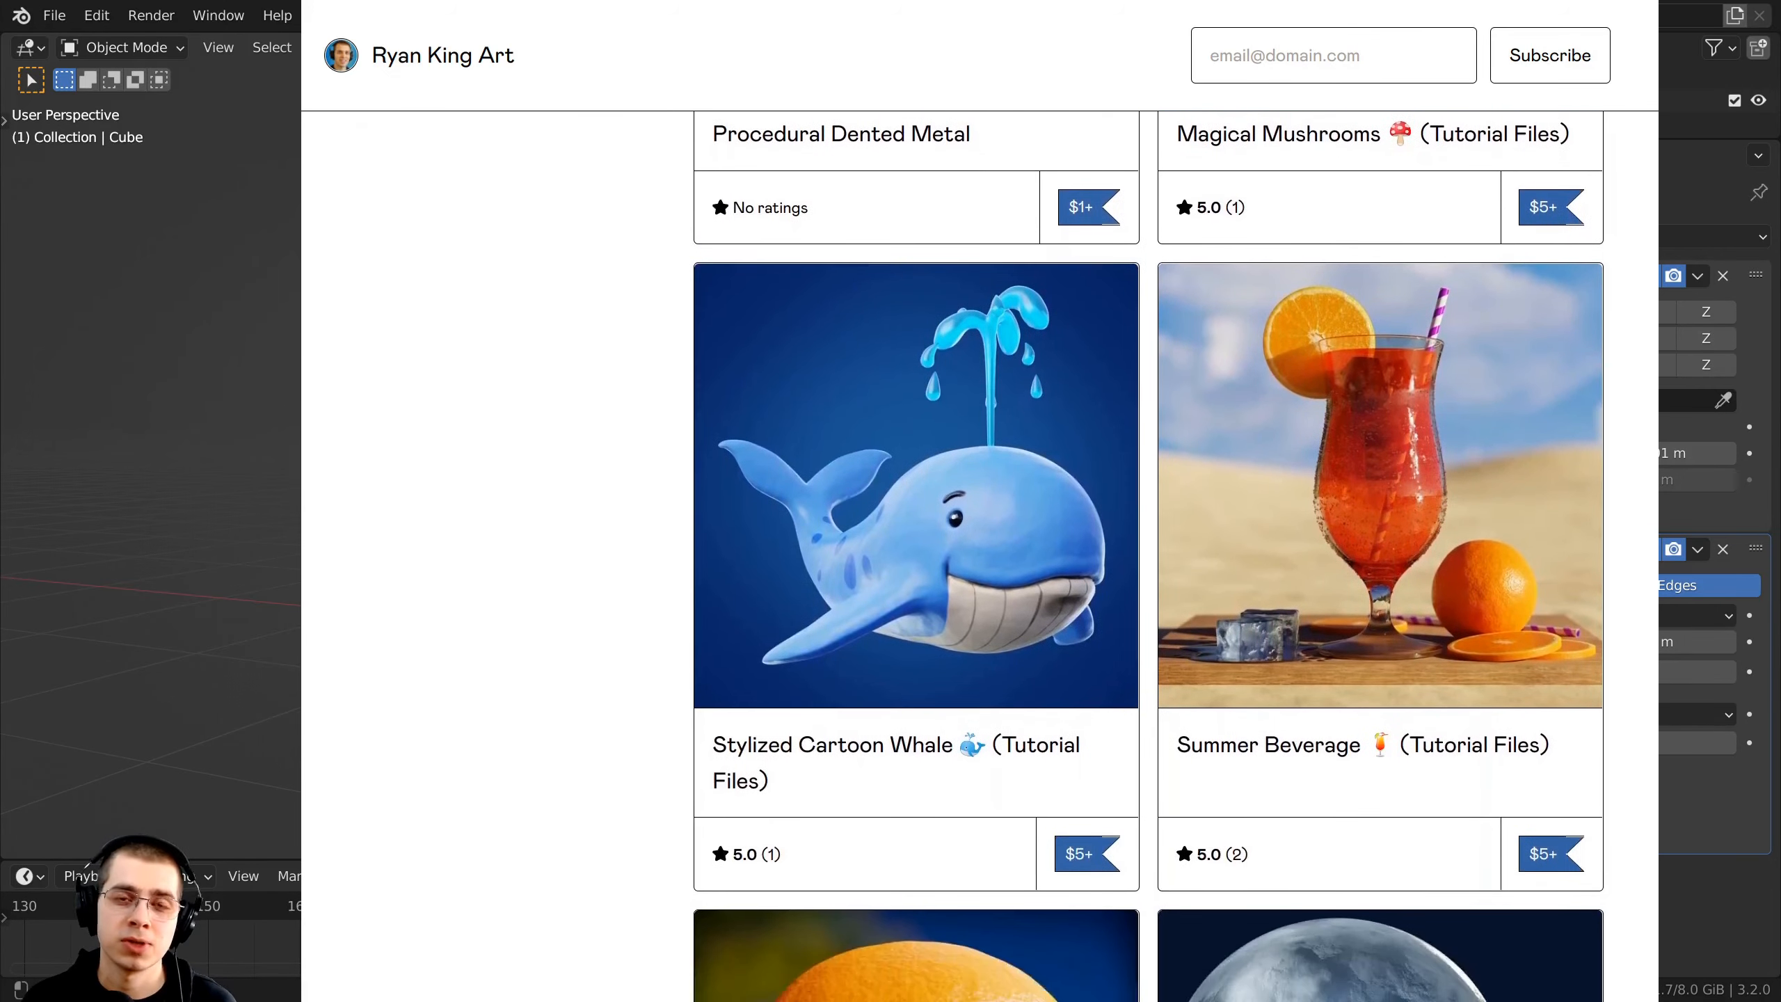
scroll(1148, 554, down, 10)
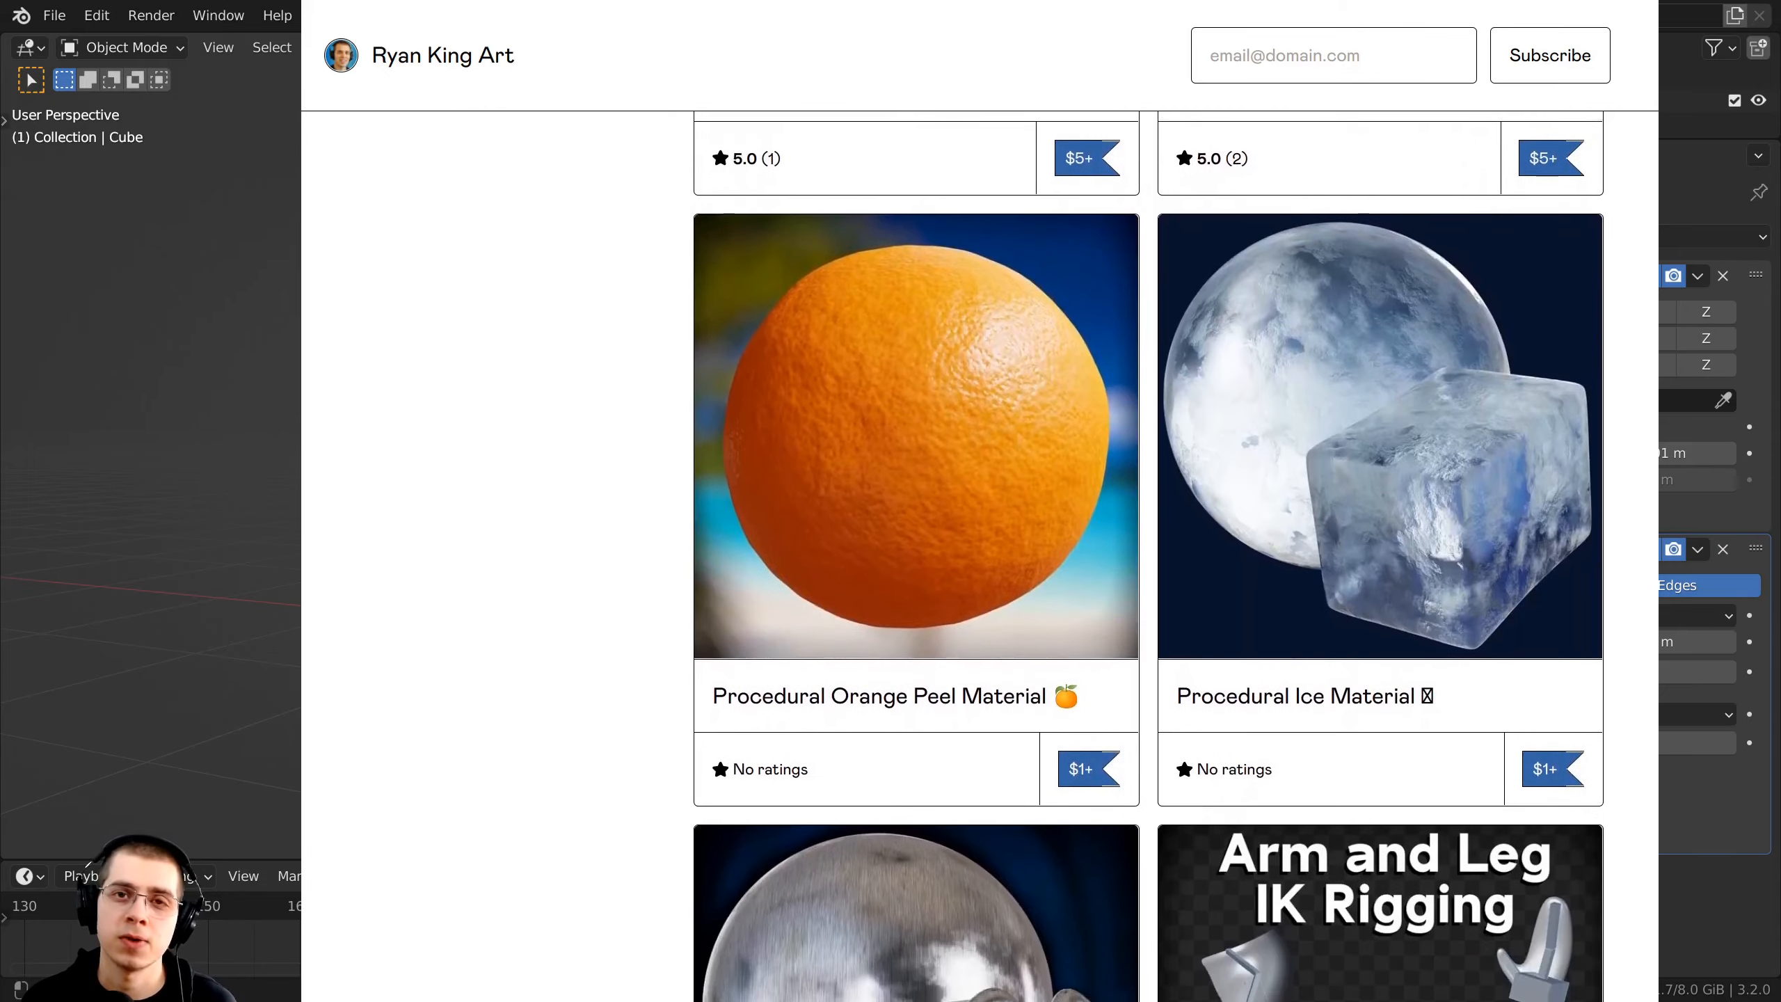